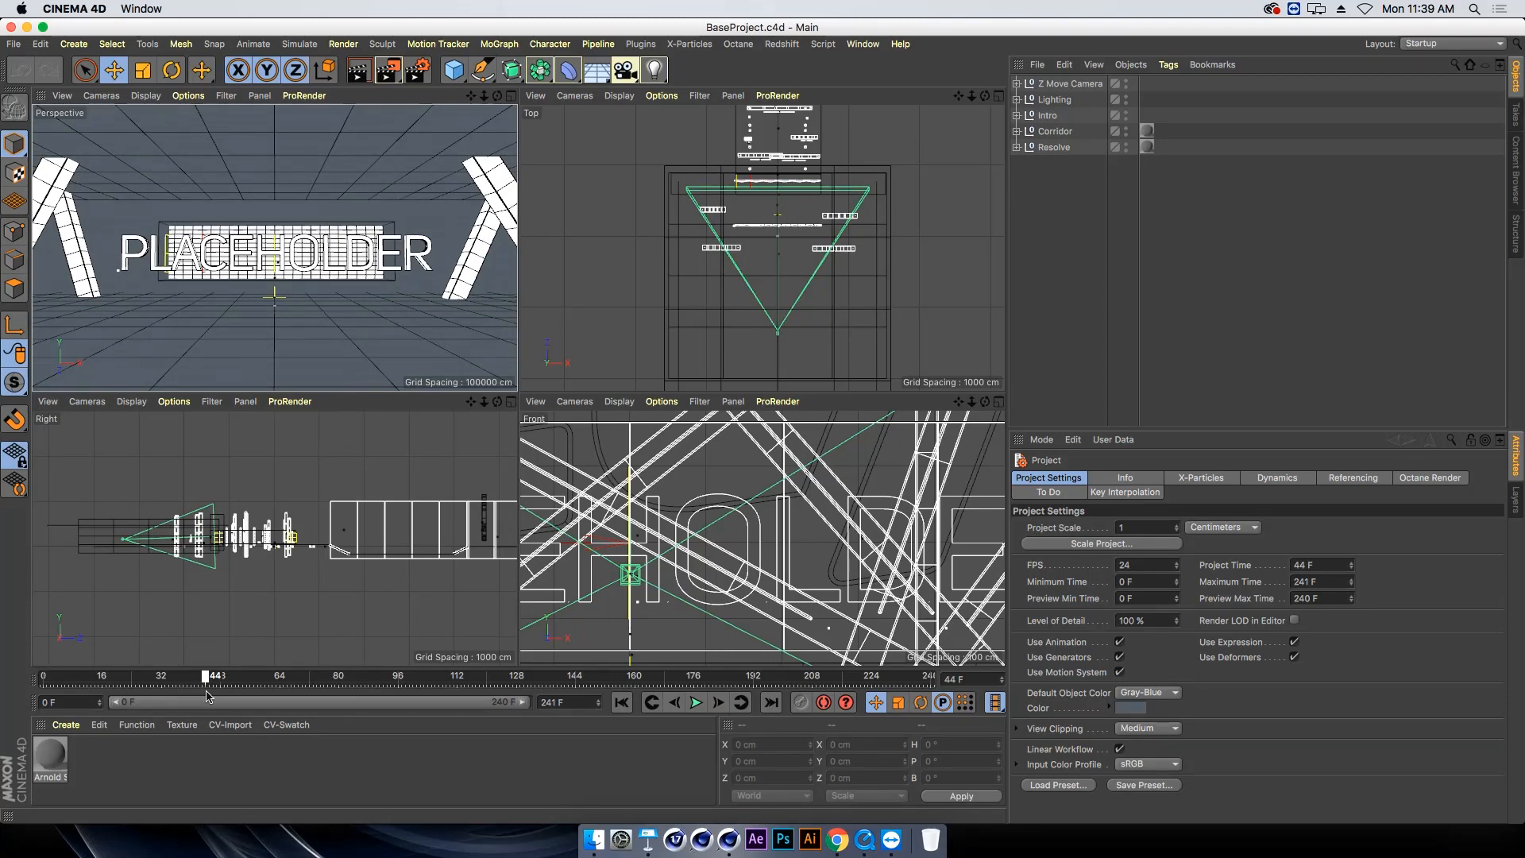
Scrub the base project to frame 135, switch the perspective view to the default camera and examine the whole set
drag(208, 680, 542, 698)
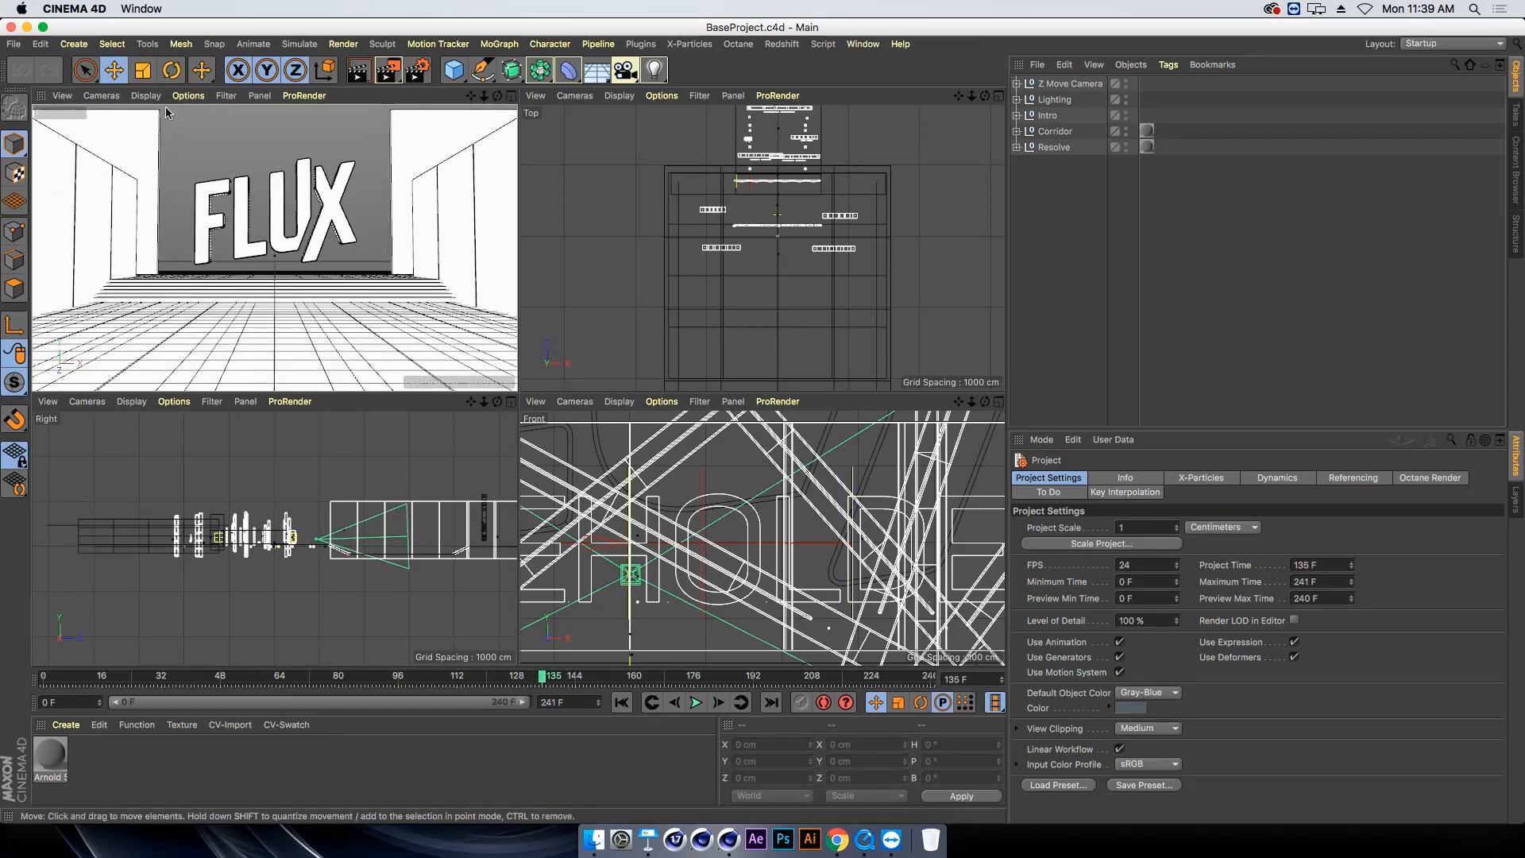
click(145, 96)
click(102, 95)
mouse_move(124, 137)
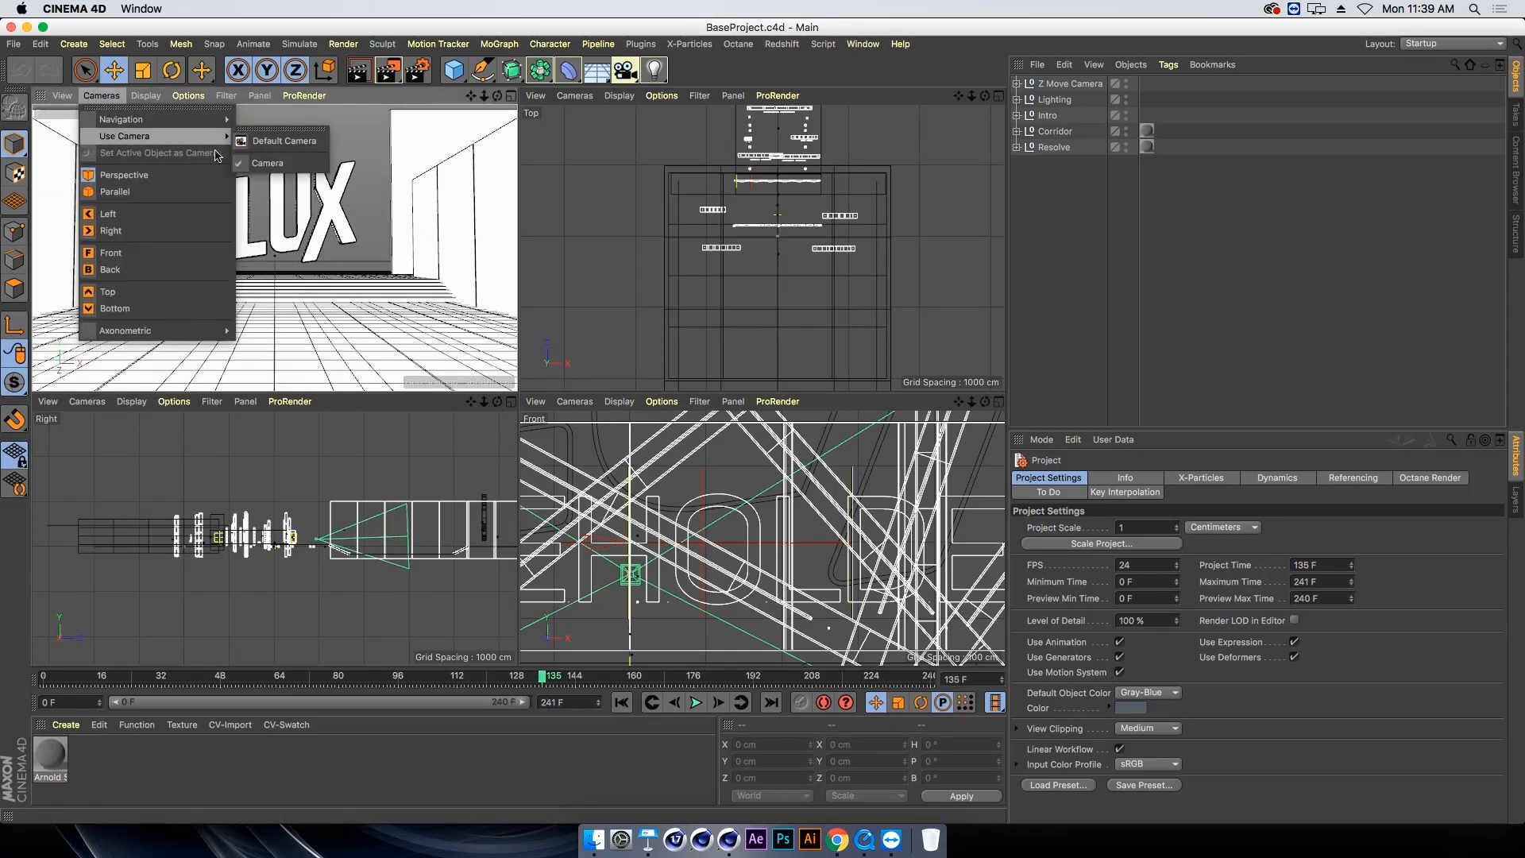
click(261, 143)
alt+drag(267, 296, 186, 325)
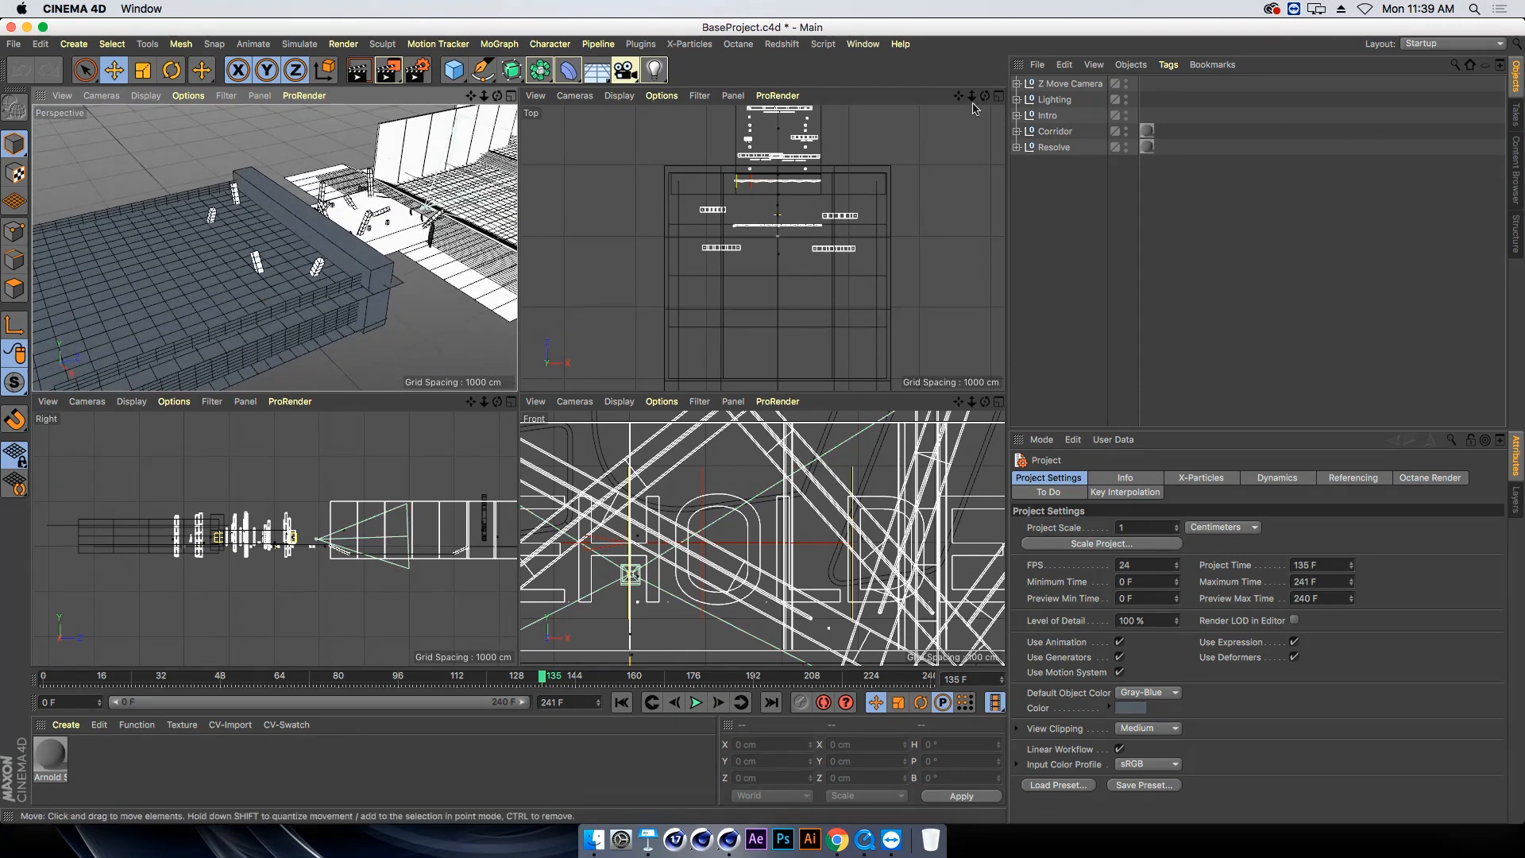
Select the Intro, Corridor and Resolve groups in turn and examine their parts of the scene
click(1048, 115)
click(1056, 131)
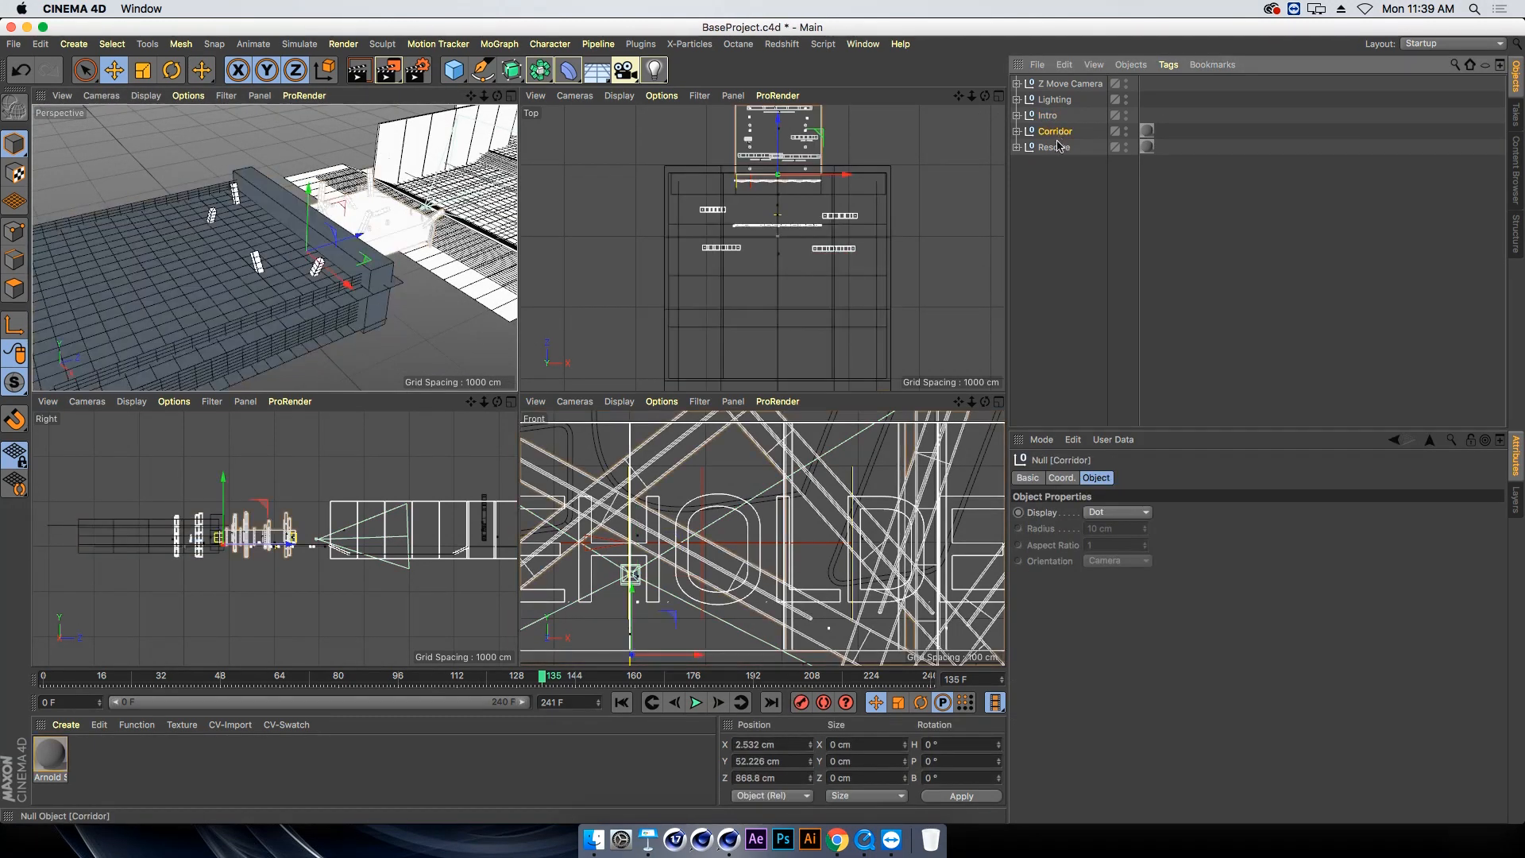
click(1051, 151)
alt+drag(291, 229, 416, 159)
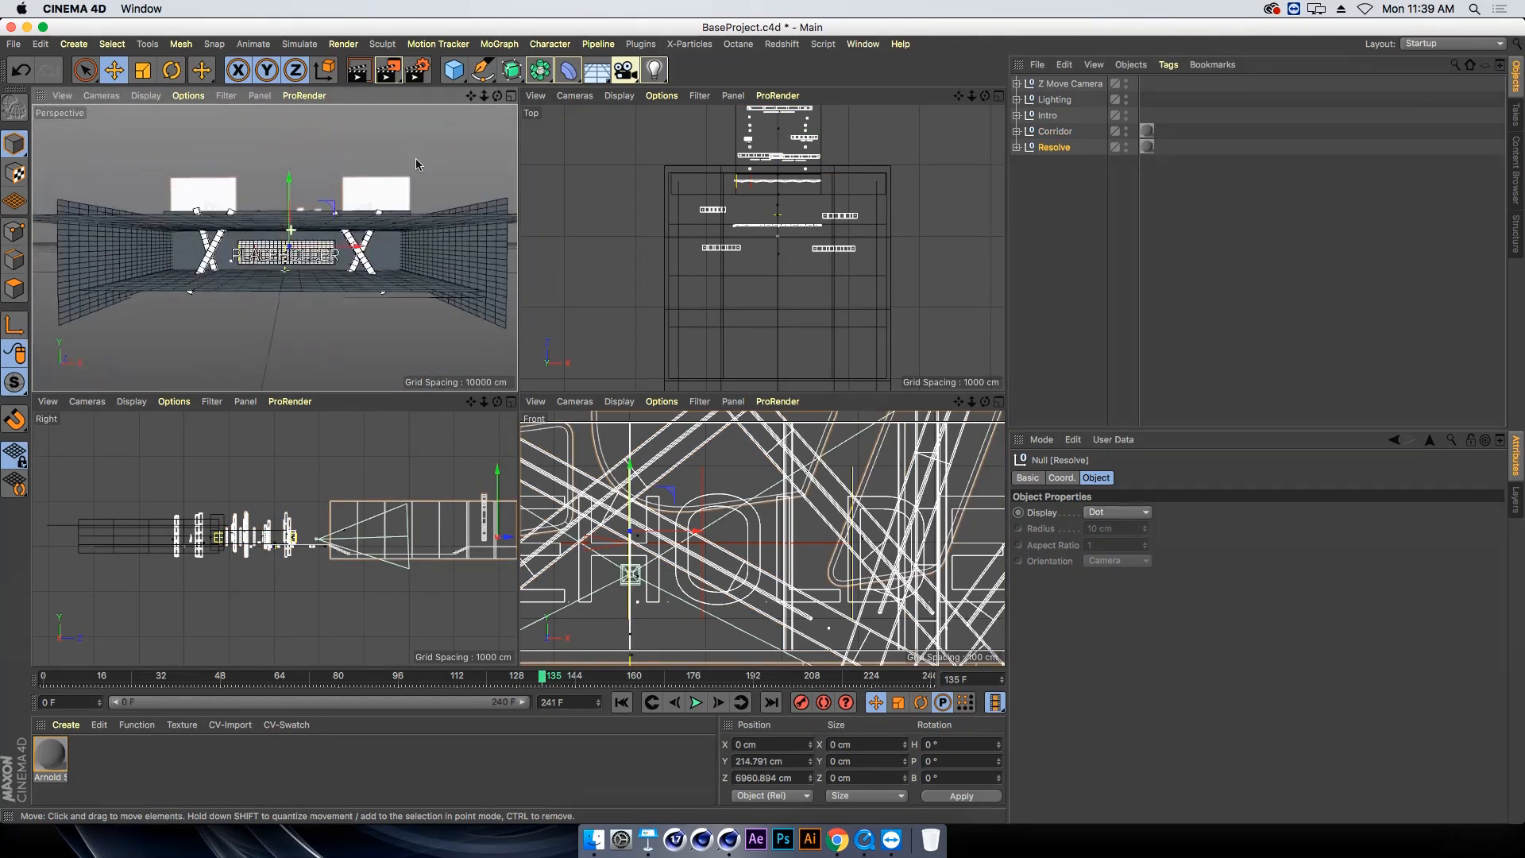
drag(486, 97, 556, 96)
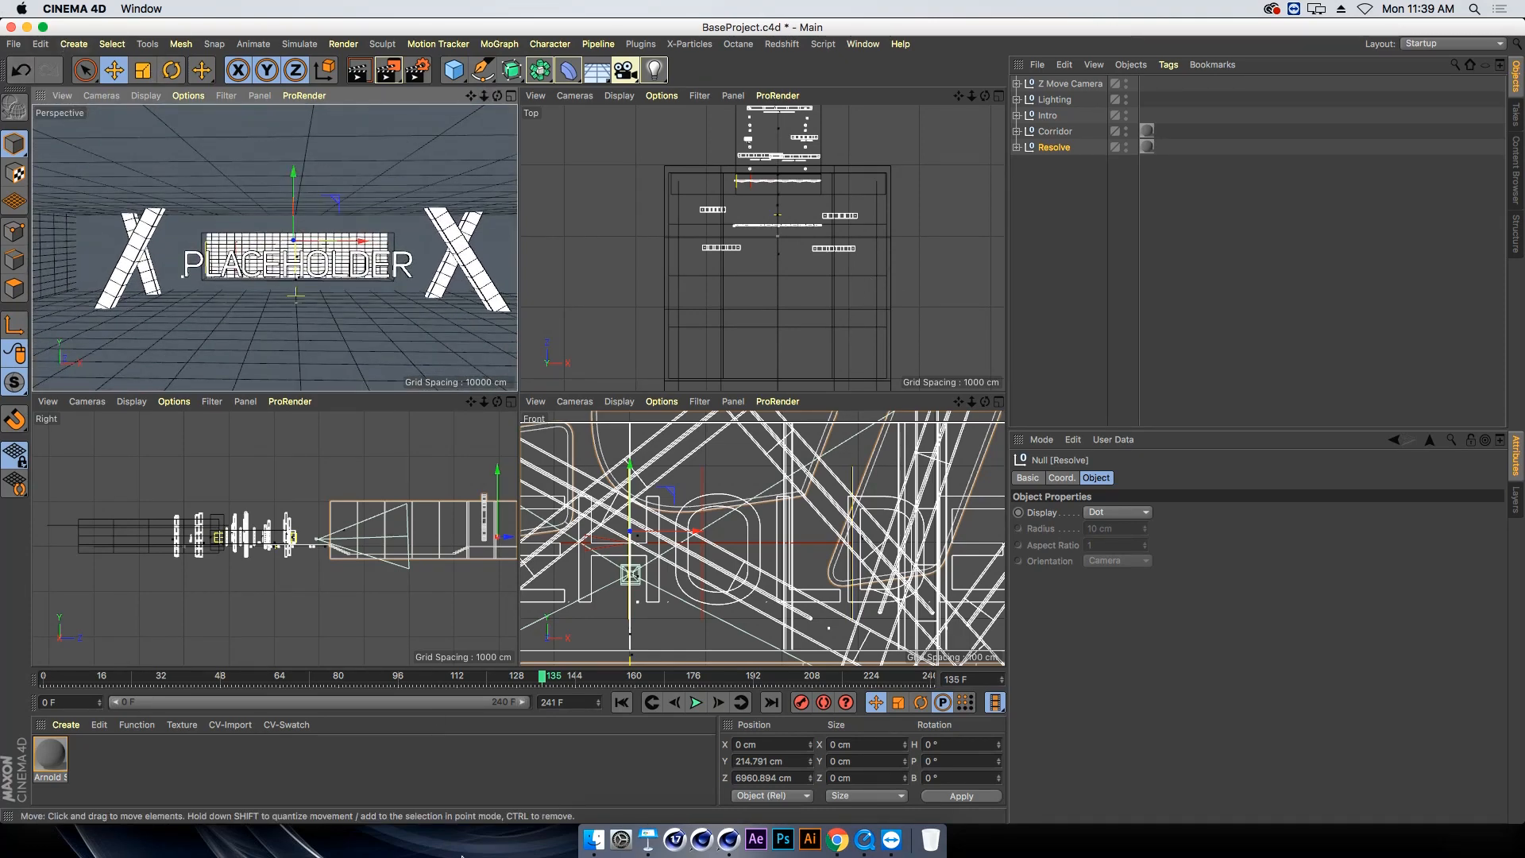
Switch to Keynote and run the slideshow from the Base Project slide past the Action Scene slide
click(648, 839)
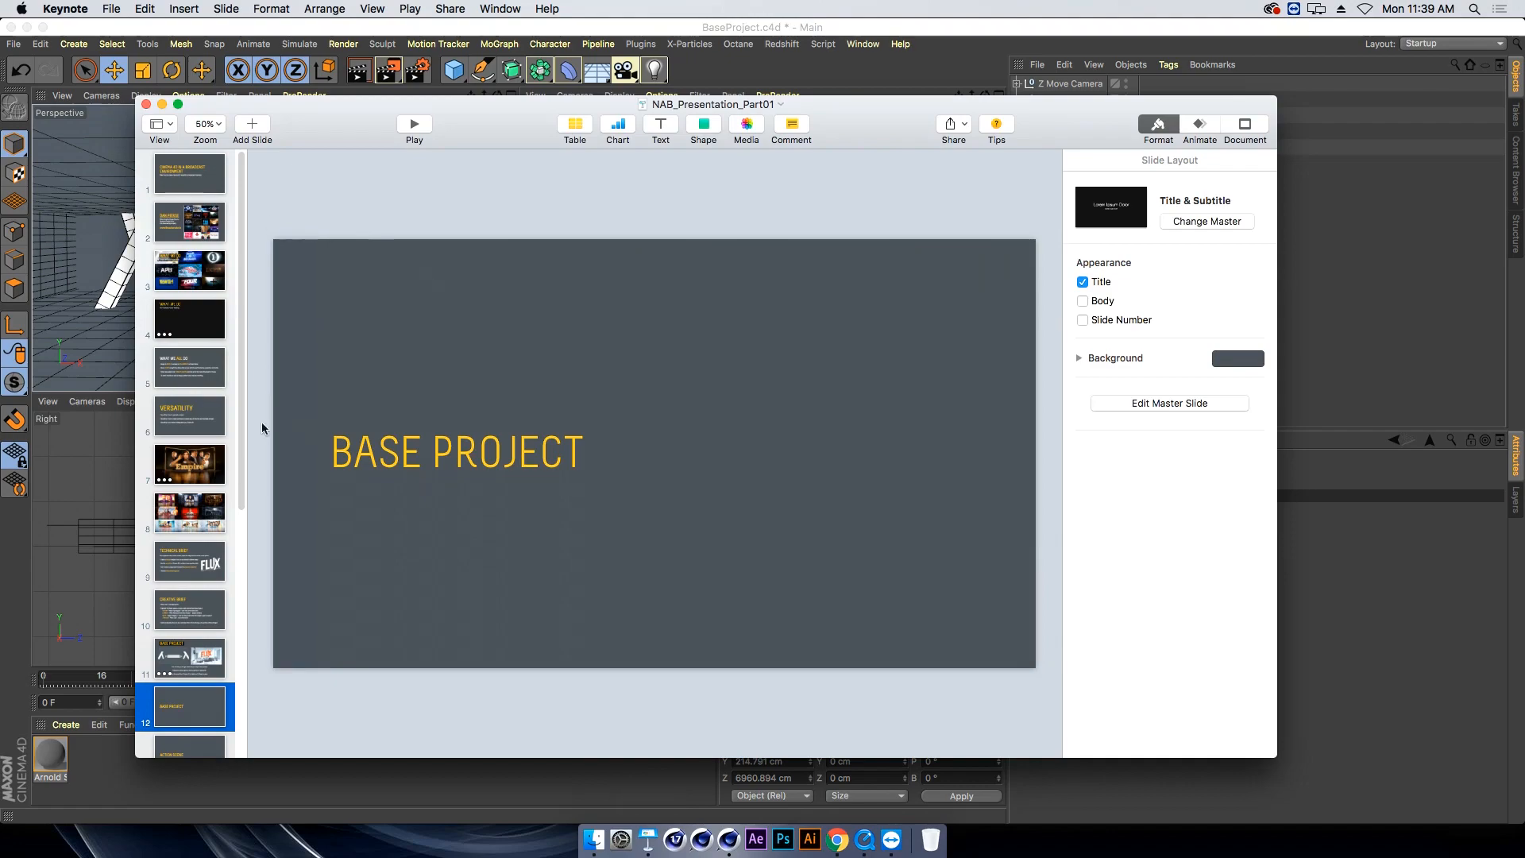
click(414, 123)
key(Right)
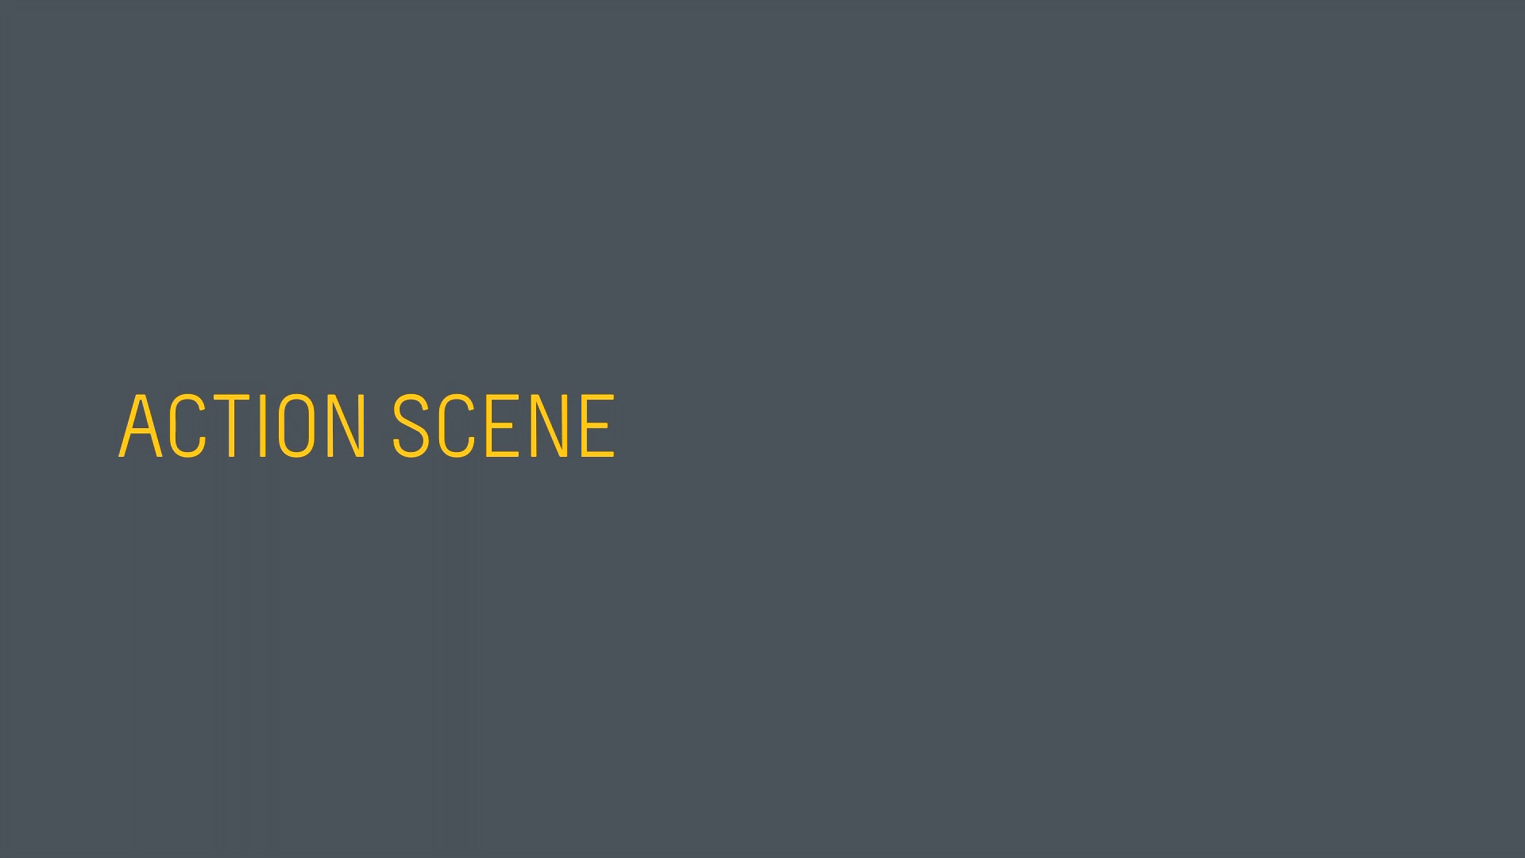
key(Right)
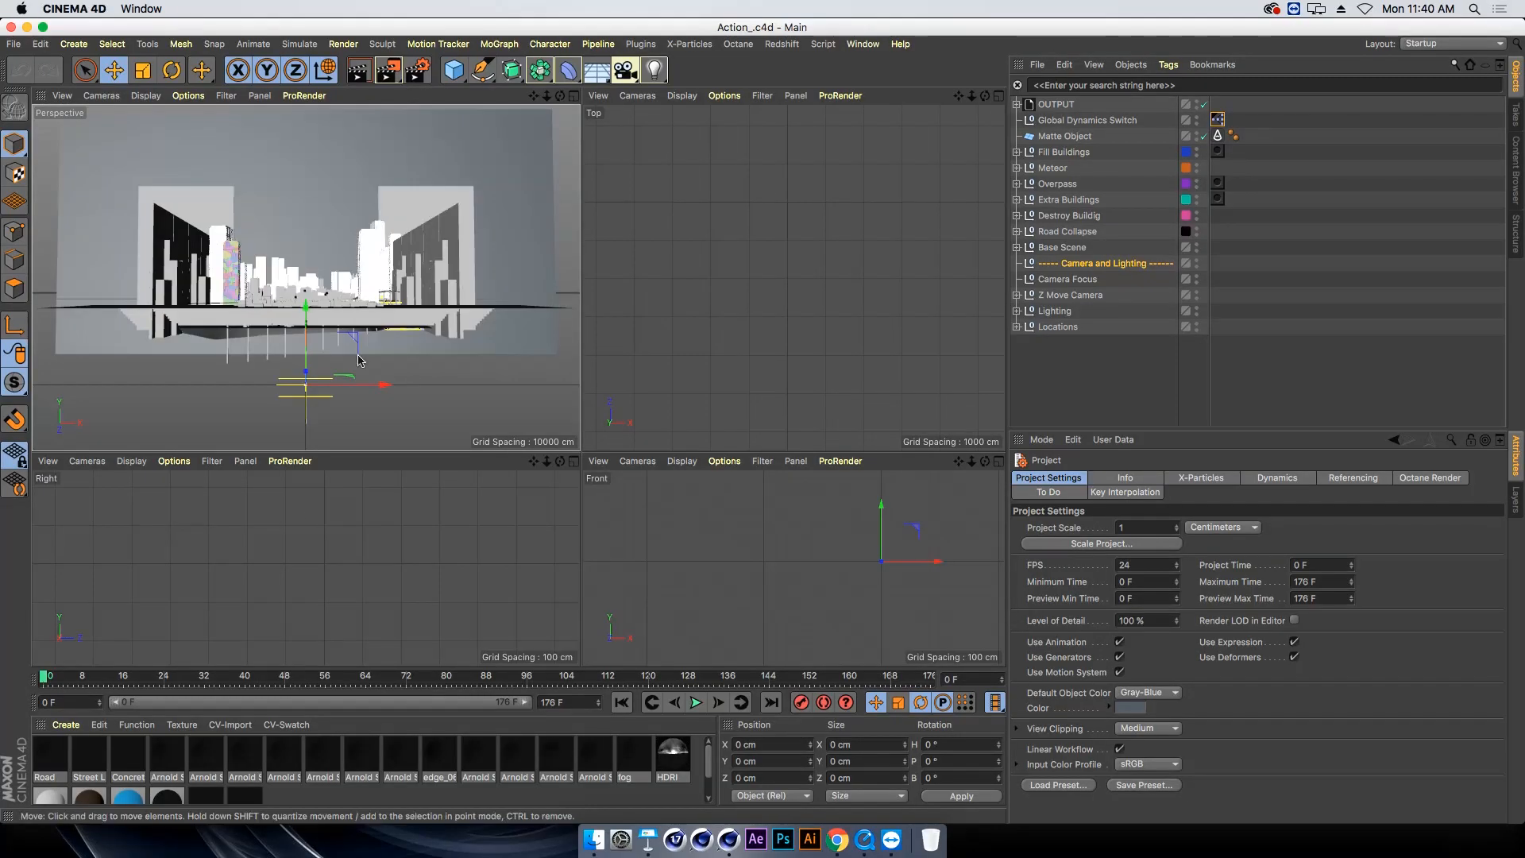
Play the Action_.c4d animation to about frame 167, showing the scene's layer list during playback
click(695, 703)
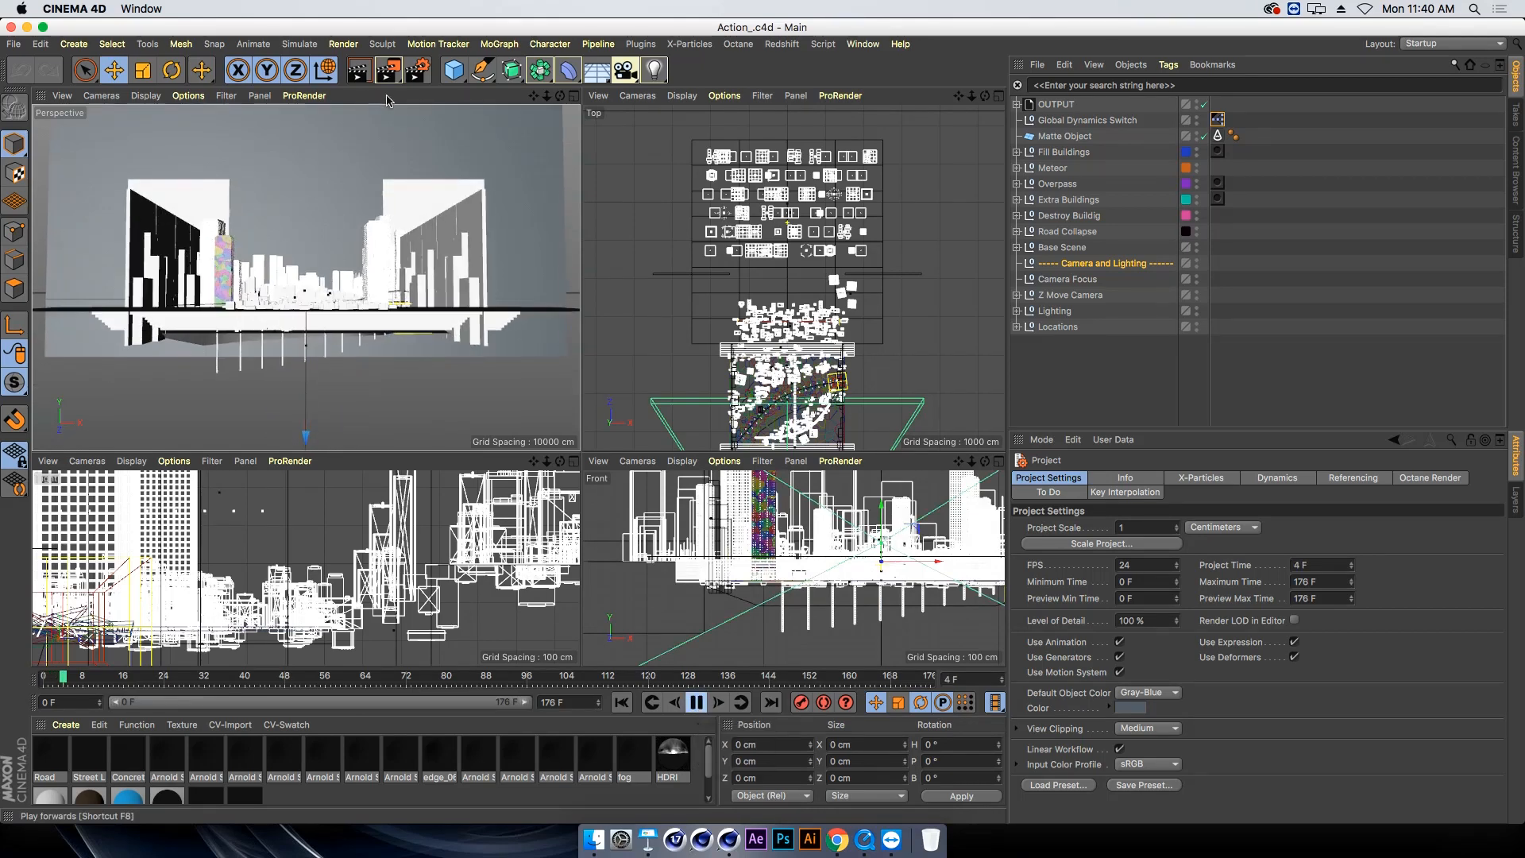
click(1513, 502)
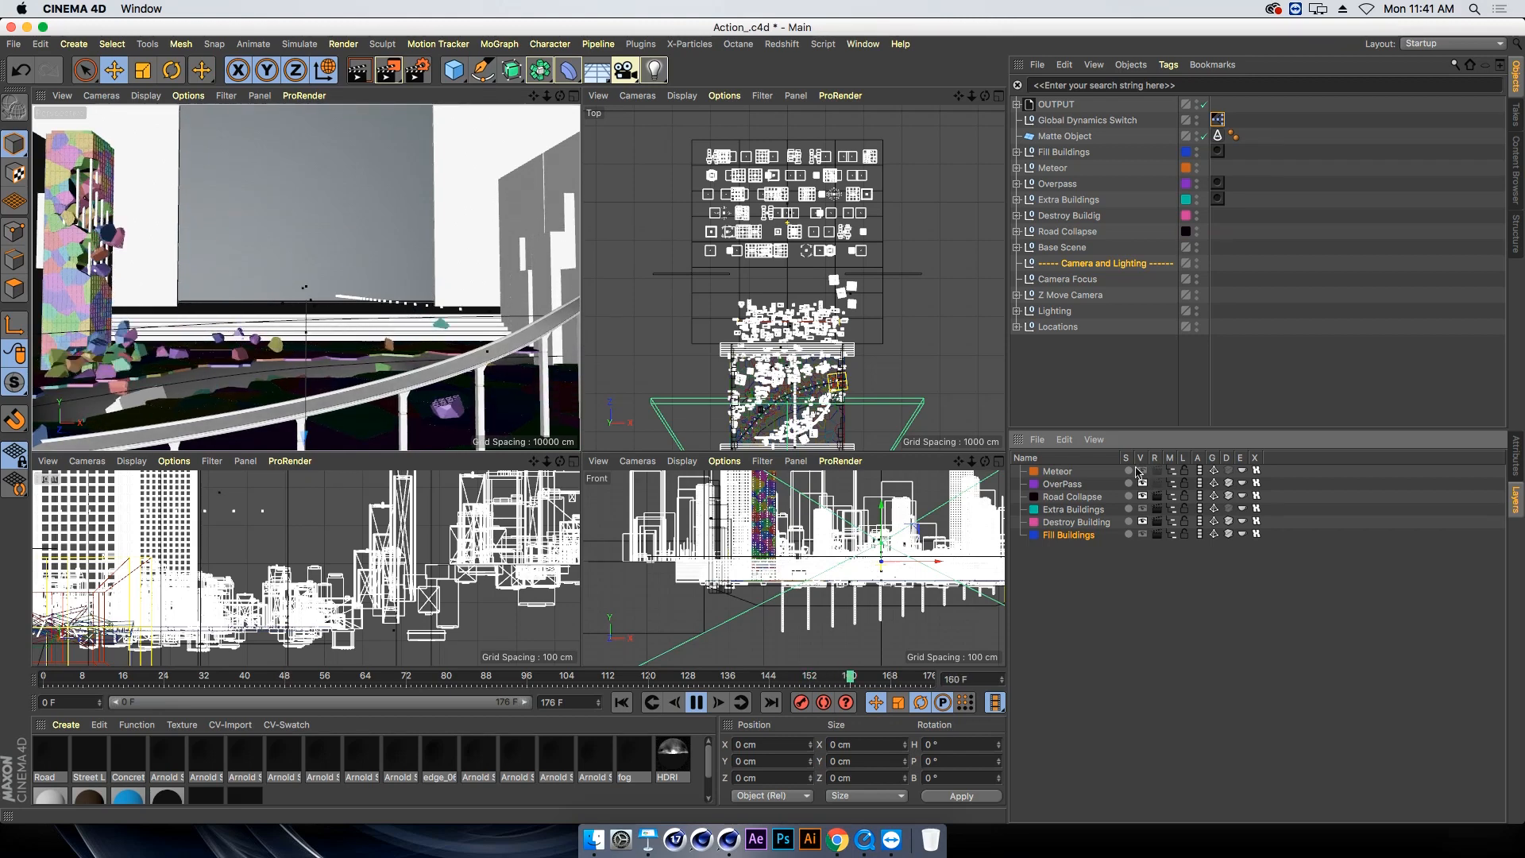
click(695, 703)
key(super+o)
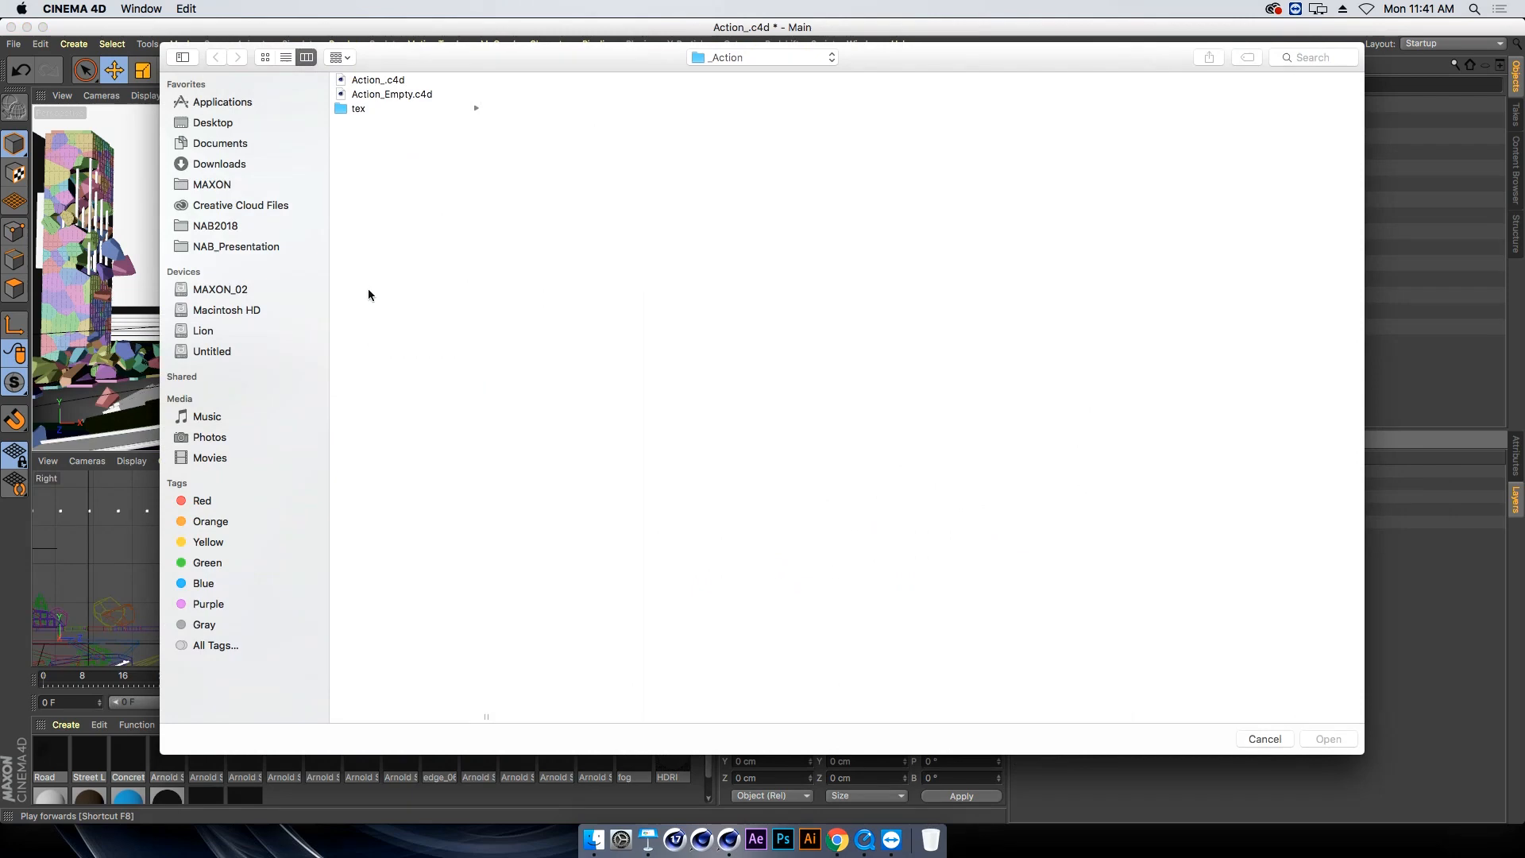
click(381, 80)
key(Return)
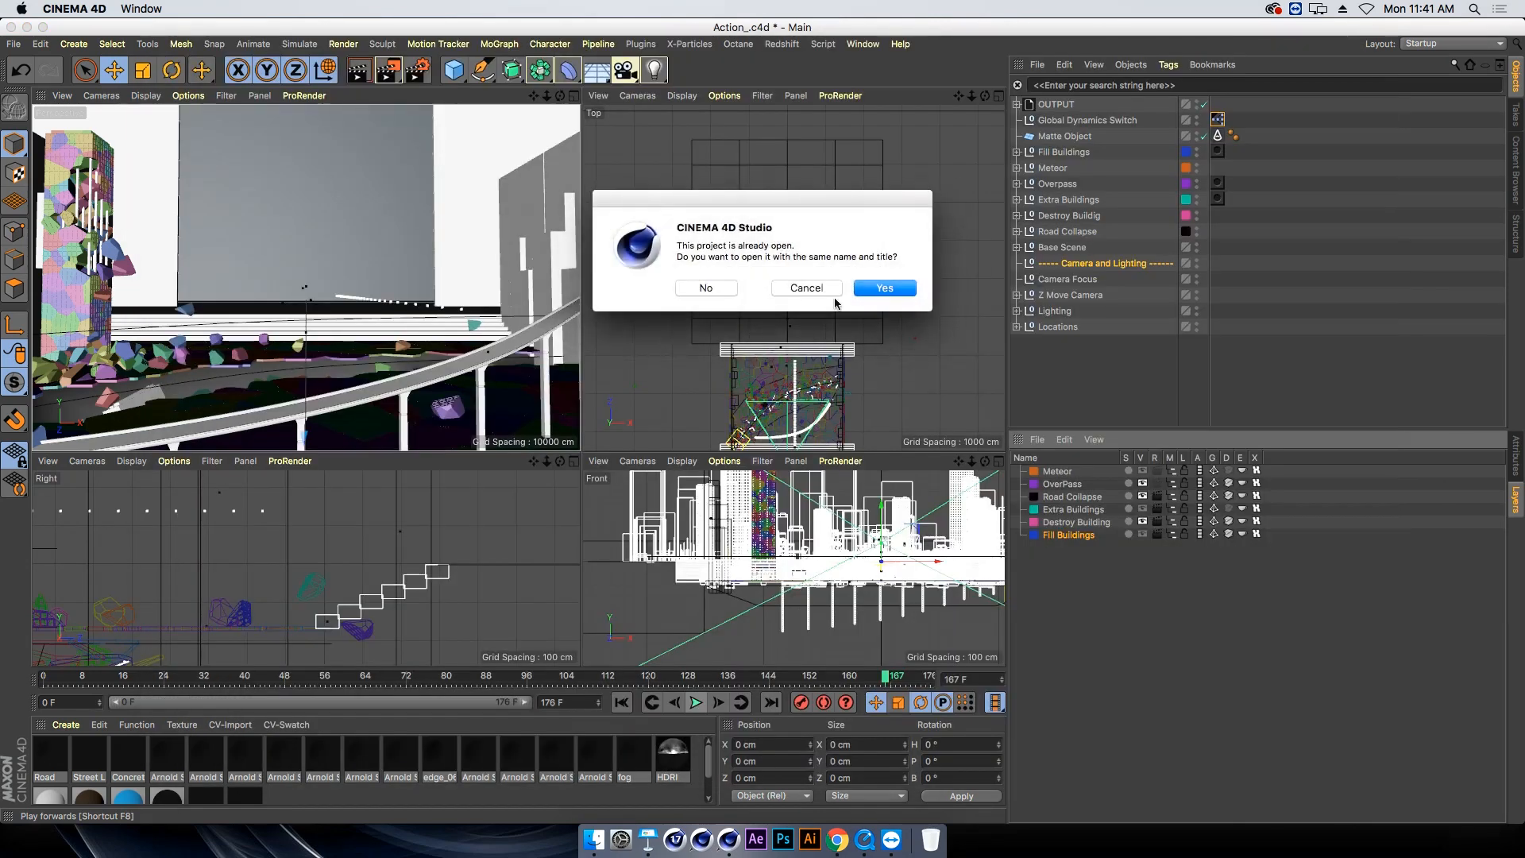
click(807, 288)
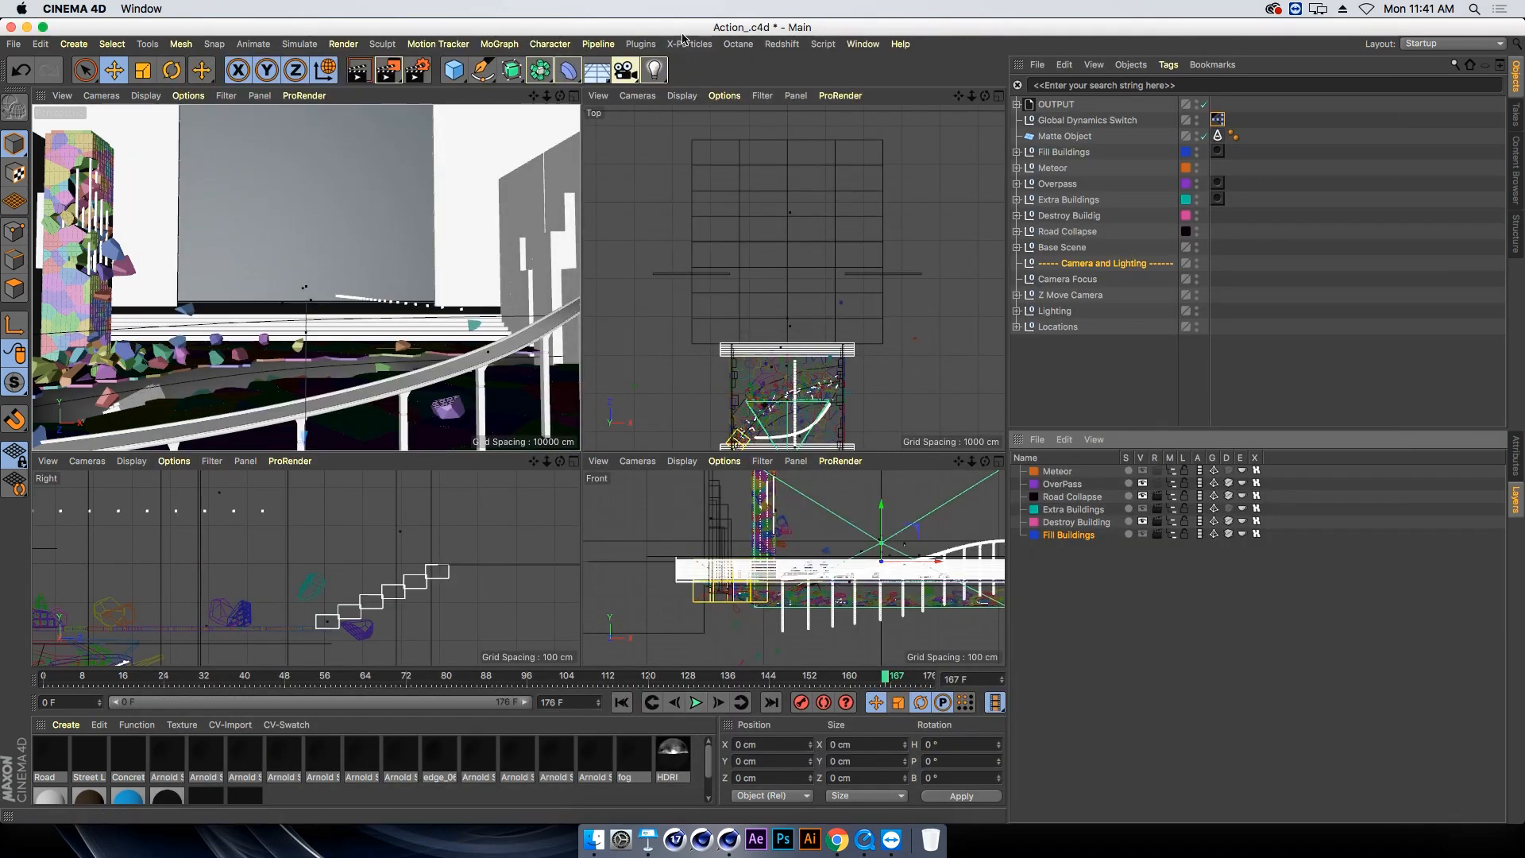
Open the Action_Empty.c4d project and scrub its timeline to frame 45
key(super+o)
double_click(391, 93)
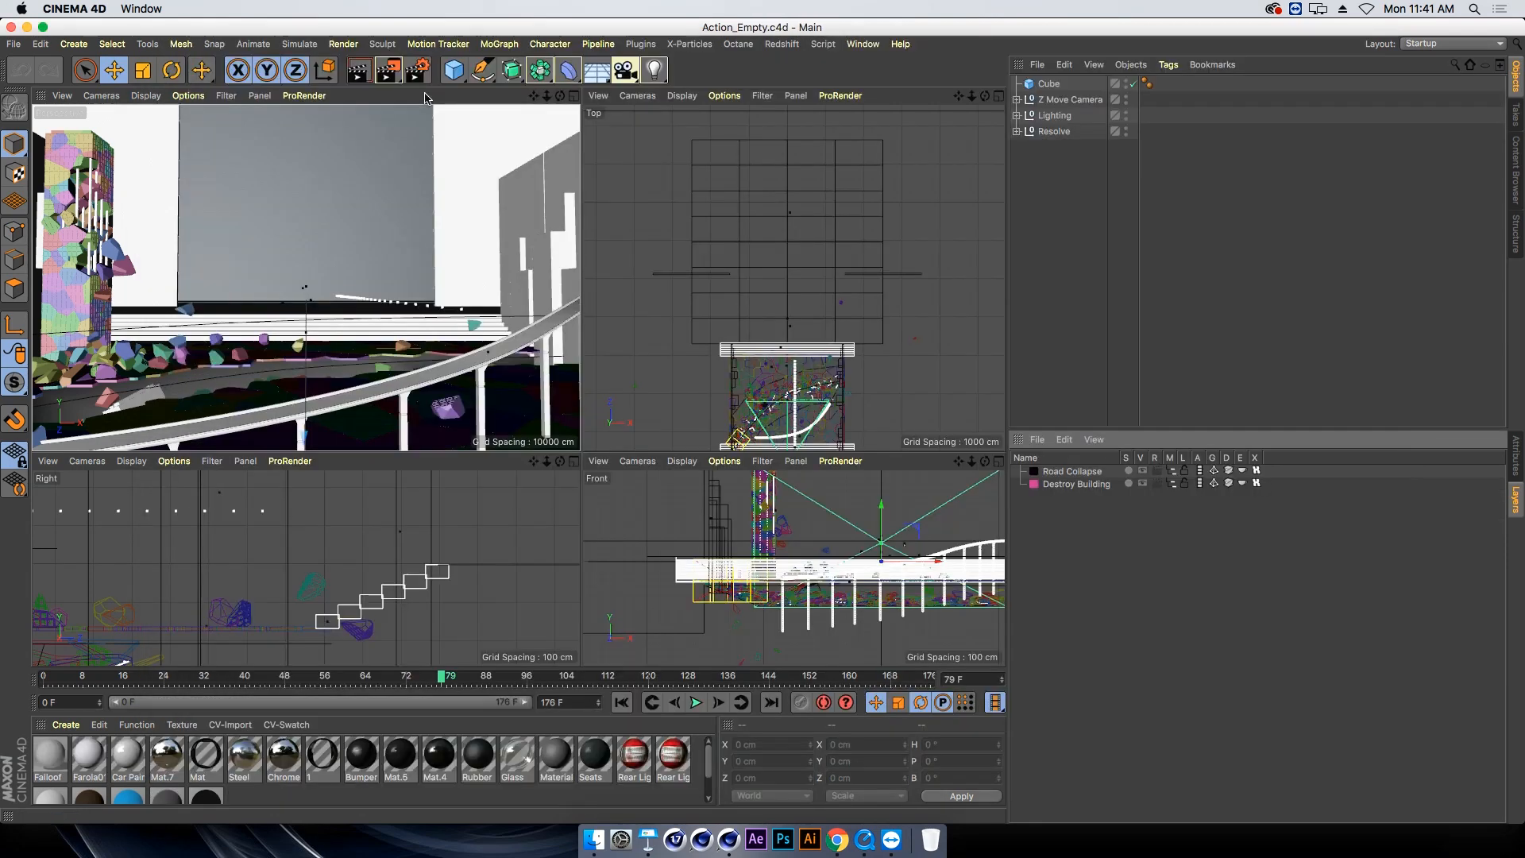
drag(83, 681, 270, 681)
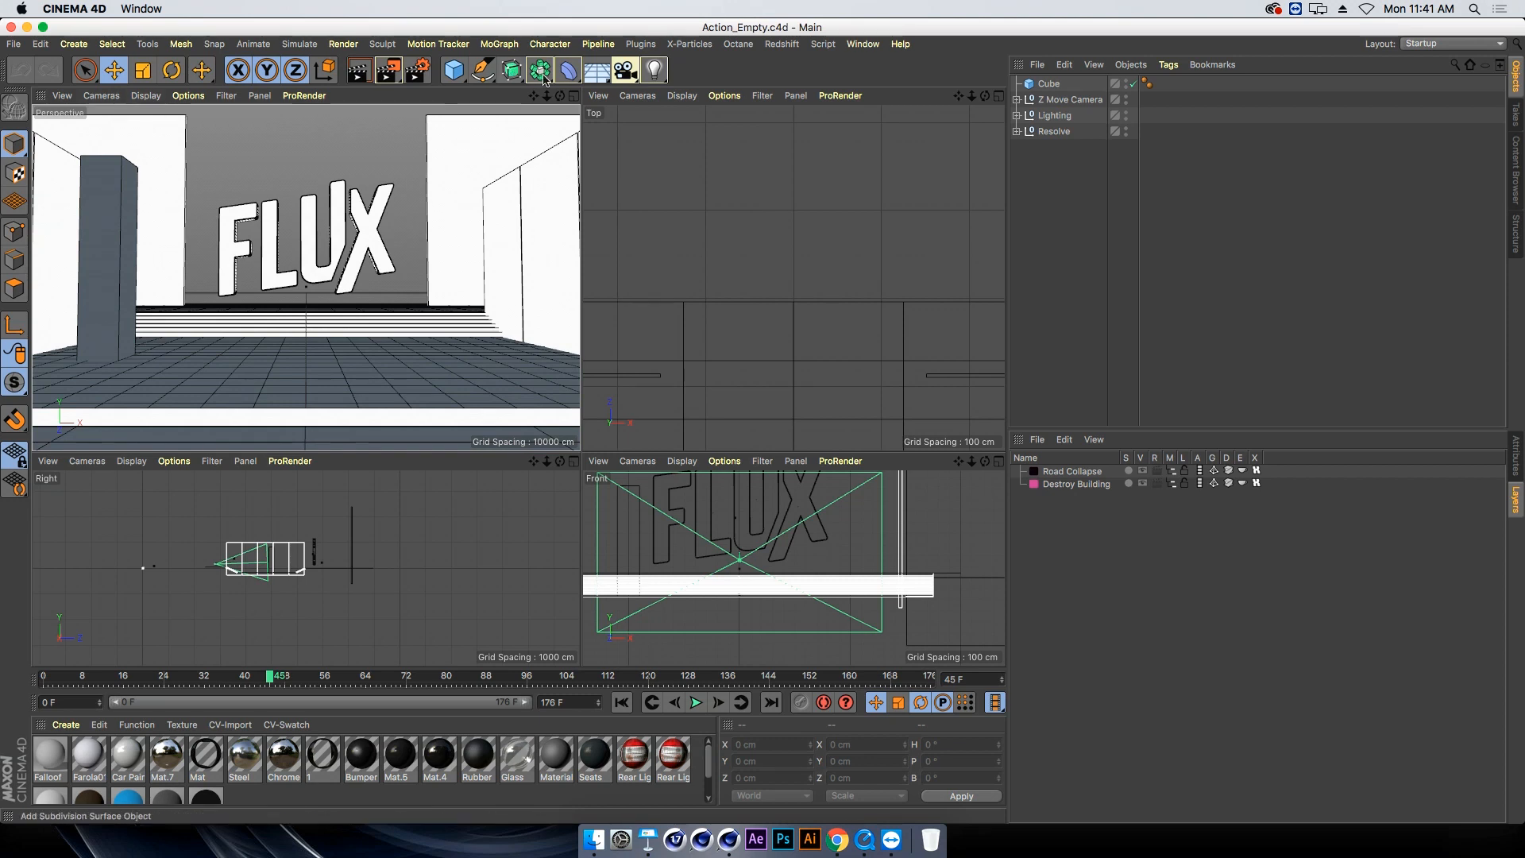
Add a camera from the current perspective view, look through it, and select the tall cube beside the FLUX logo
click(628, 77)
click(685, 92)
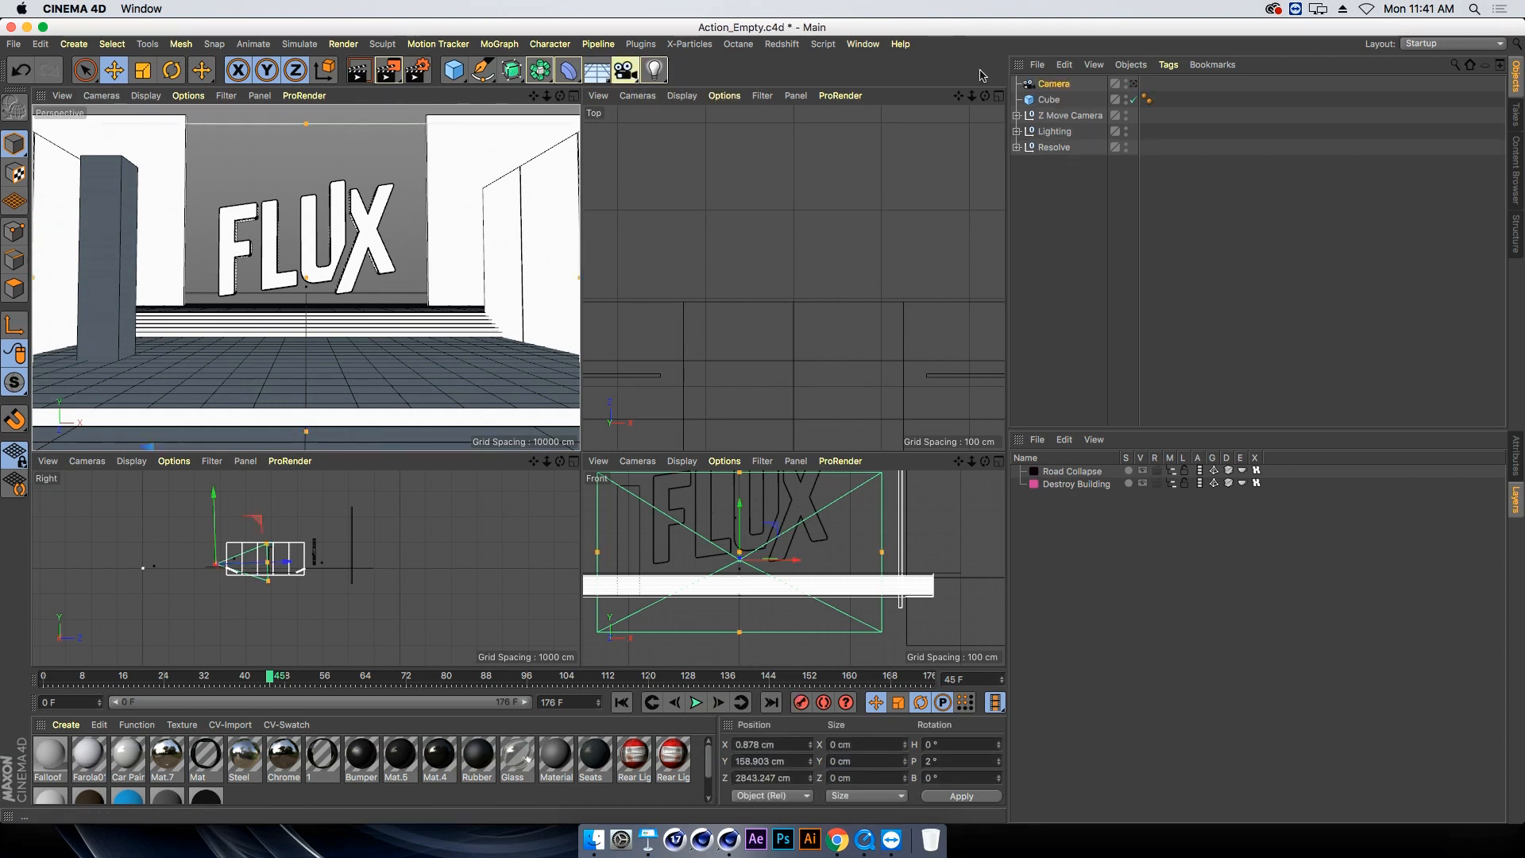
click(1132, 84)
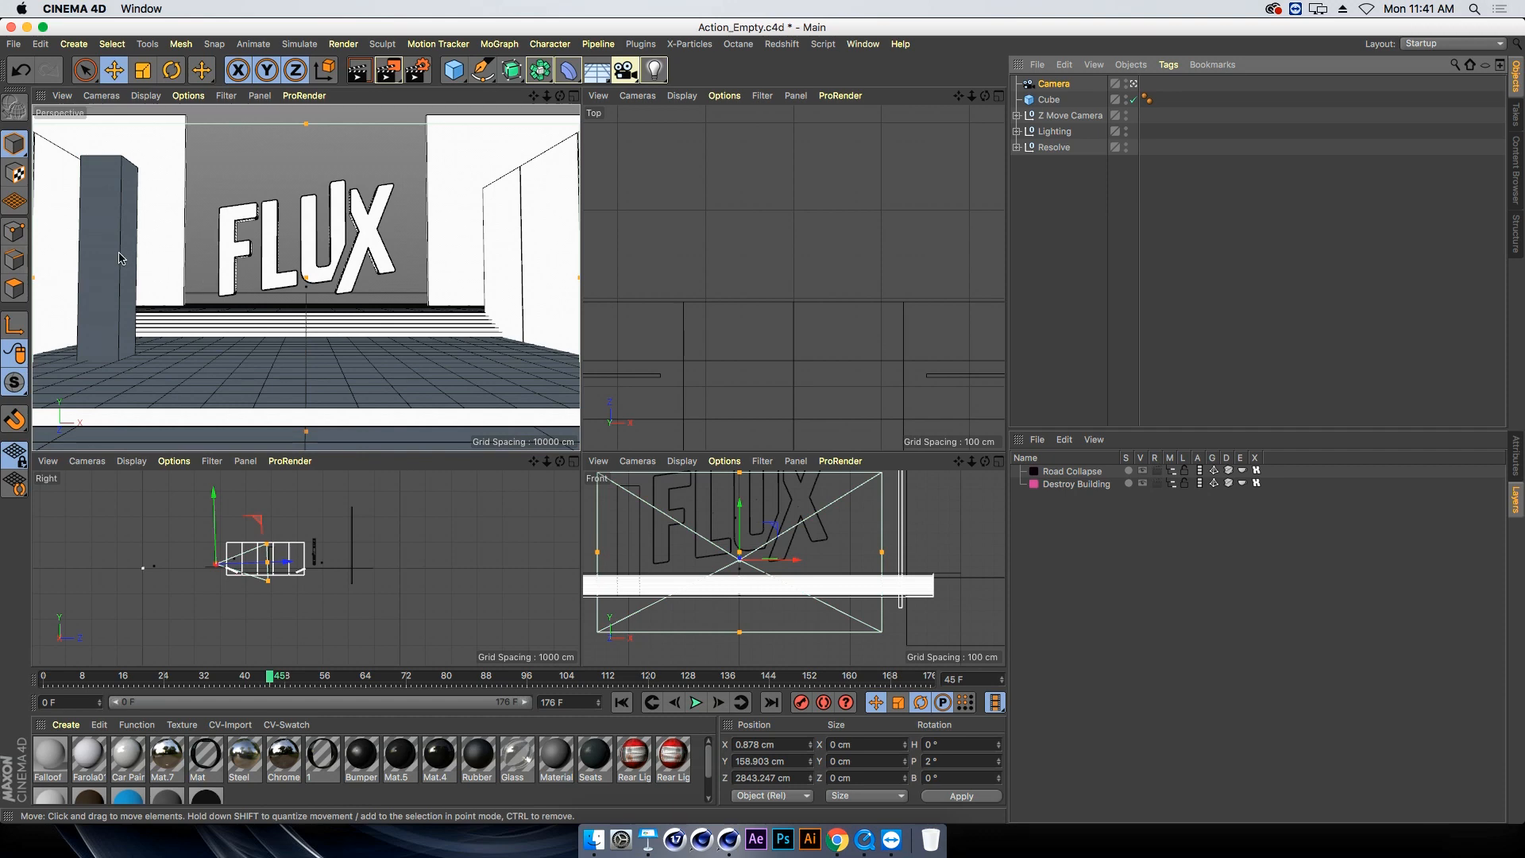
click(119, 258)
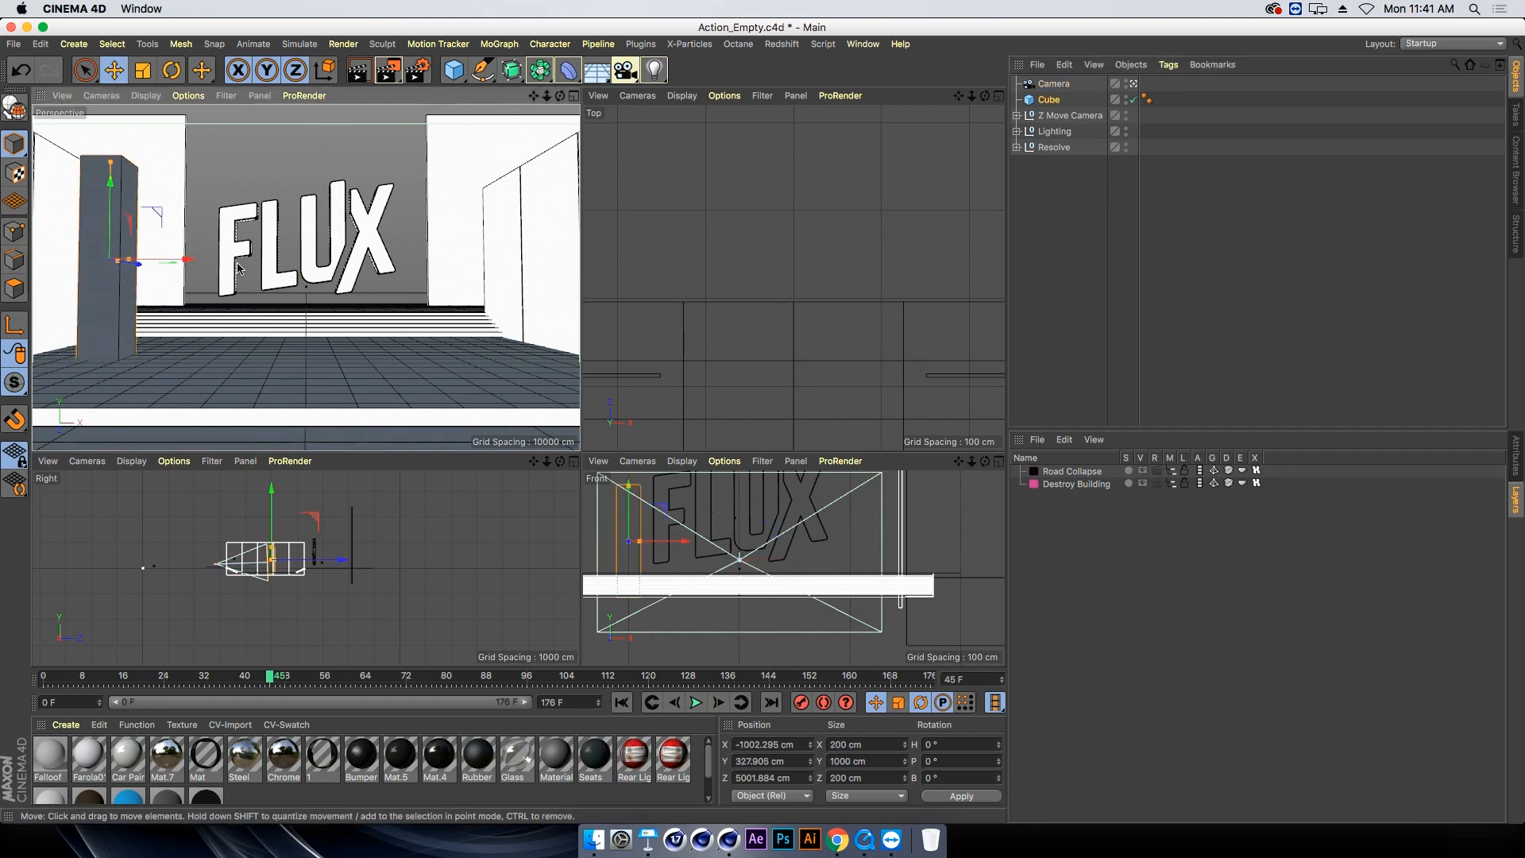
Open Building.c4d from the Parts folder inside 02_Action
key(super+o)
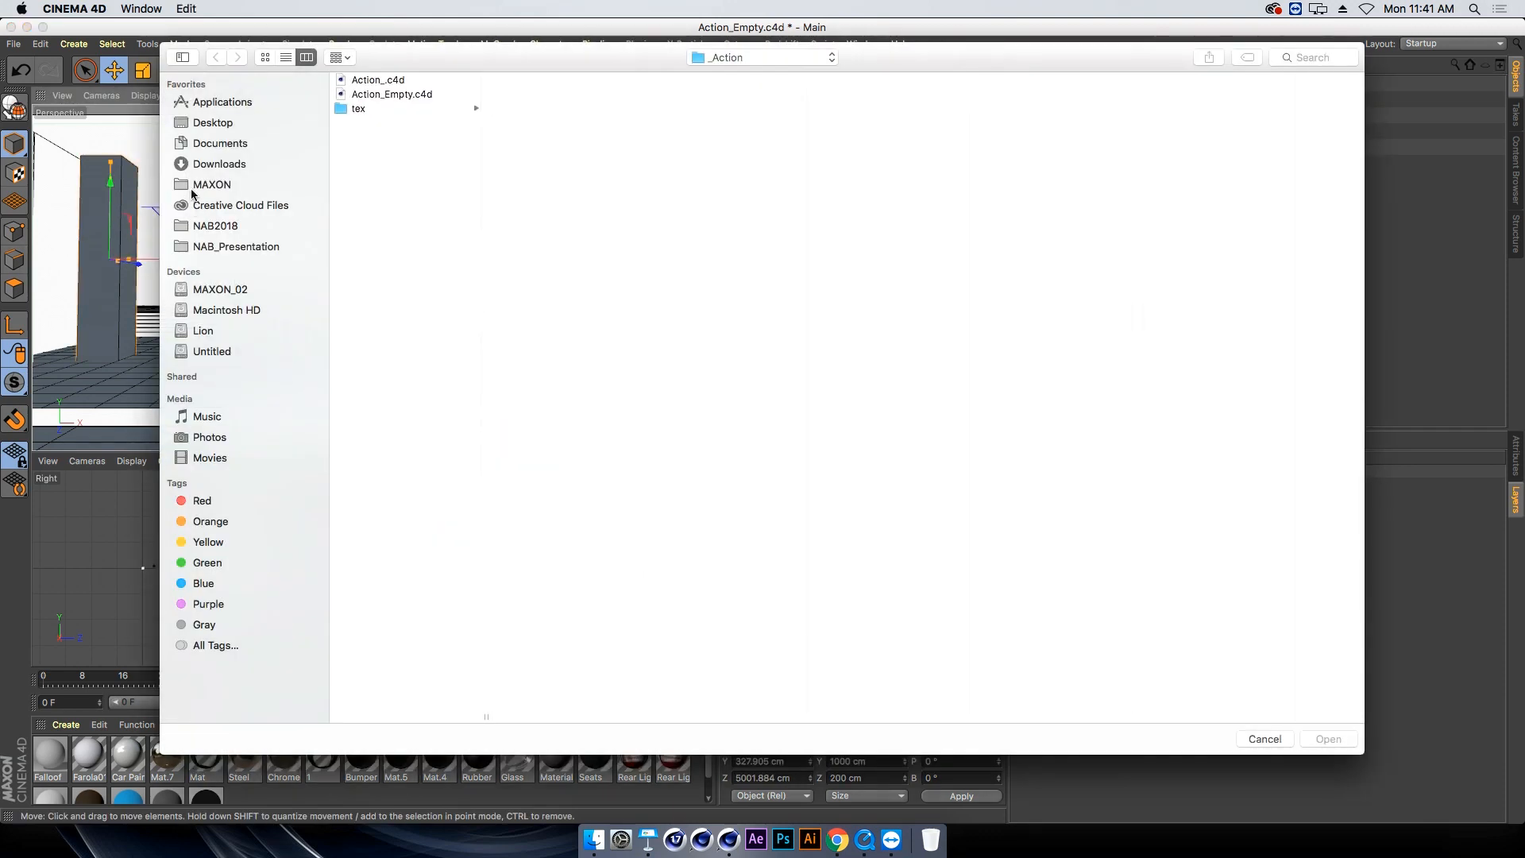
click(797, 58)
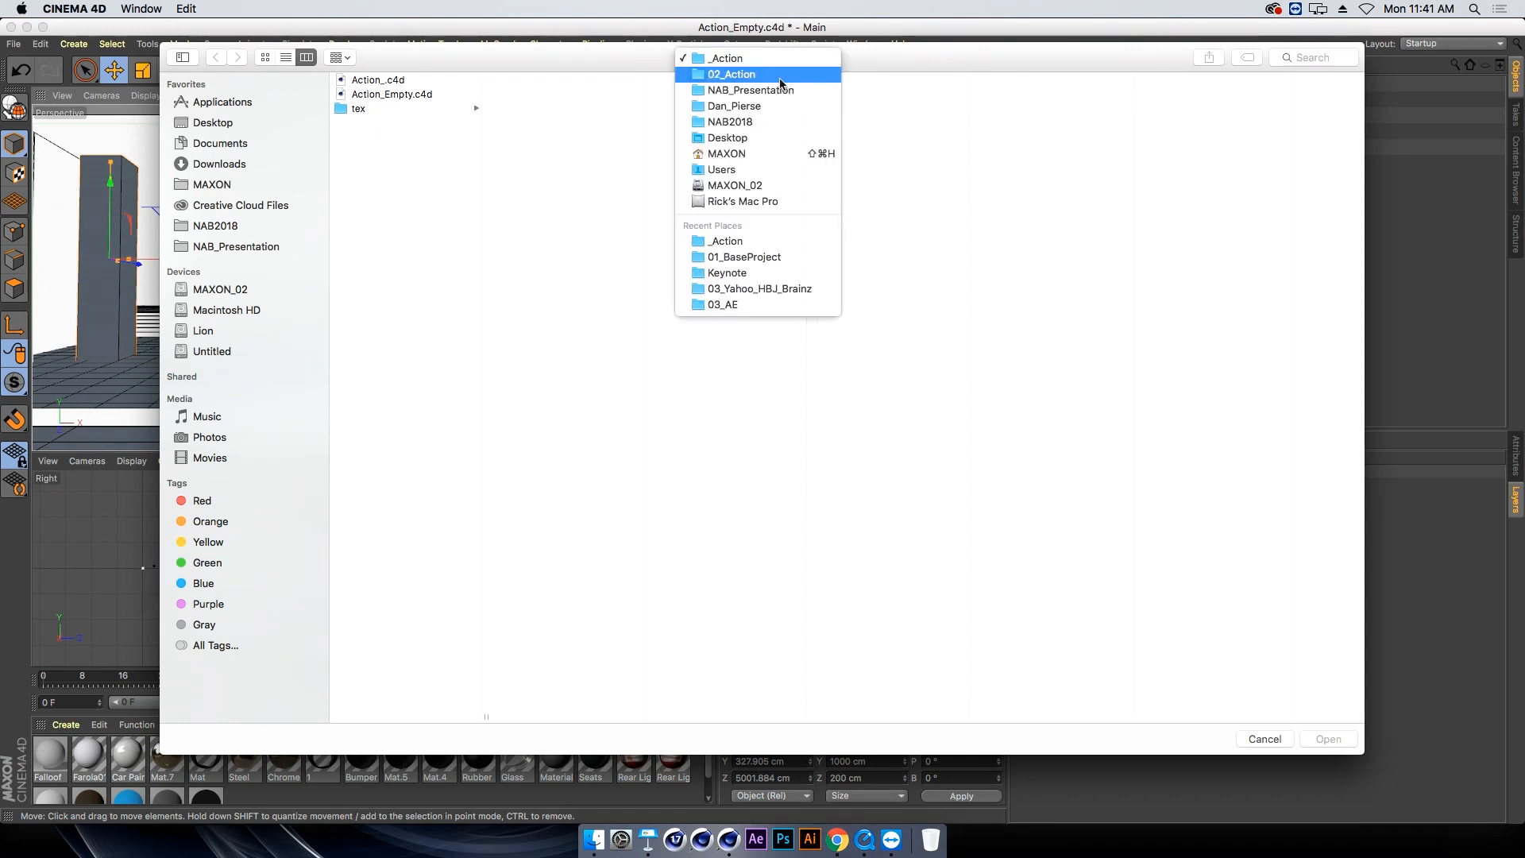
click(779, 73)
click(556, 124)
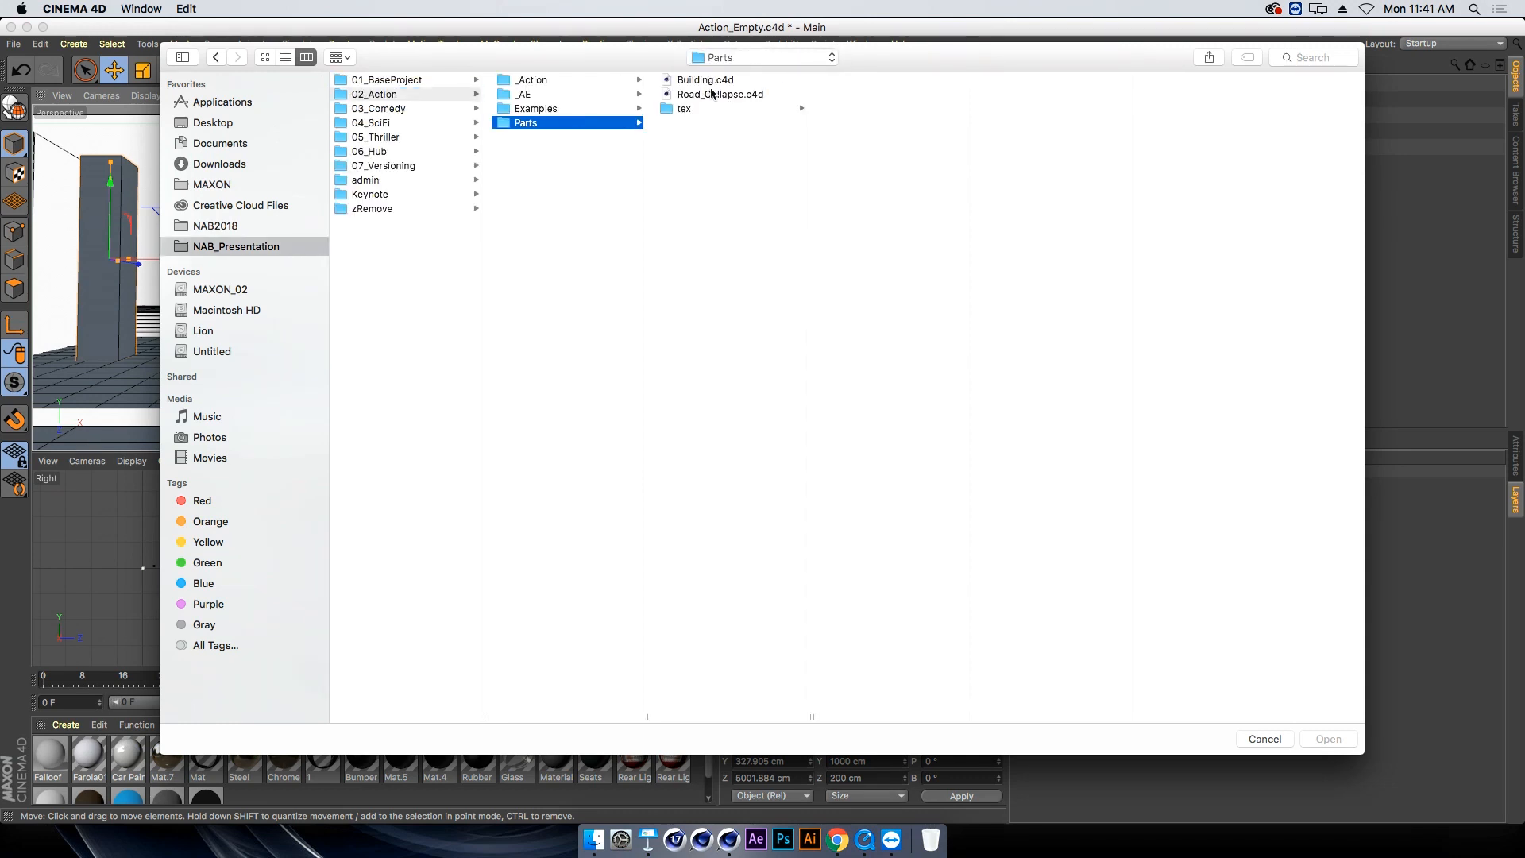
click(718, 80)
double_click(718, 80)
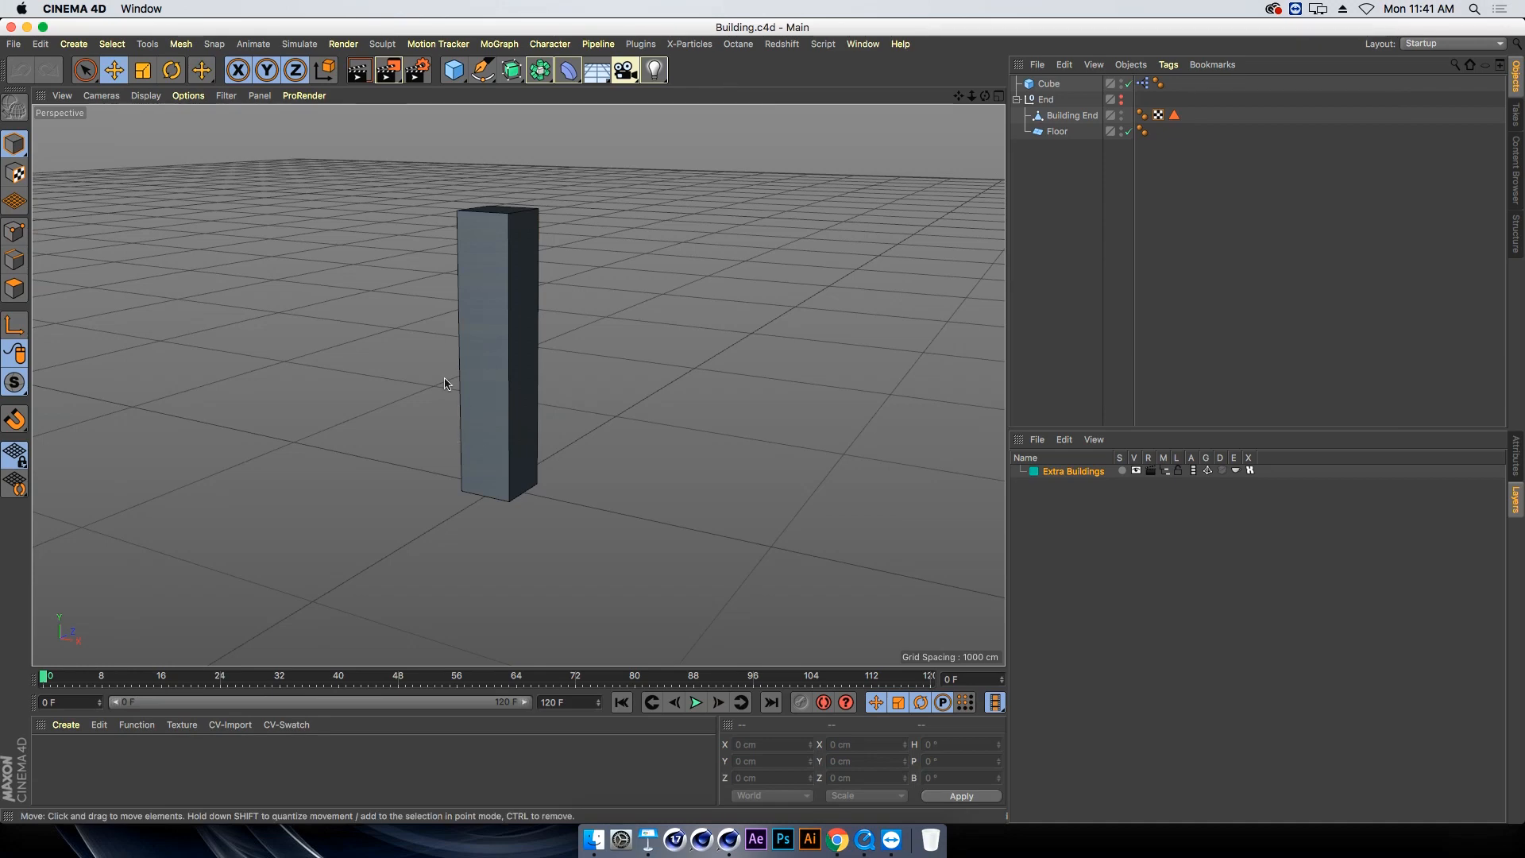
Select the building cube and examine it from several angles and distances
alt+drag(518, 385, 424, 403)
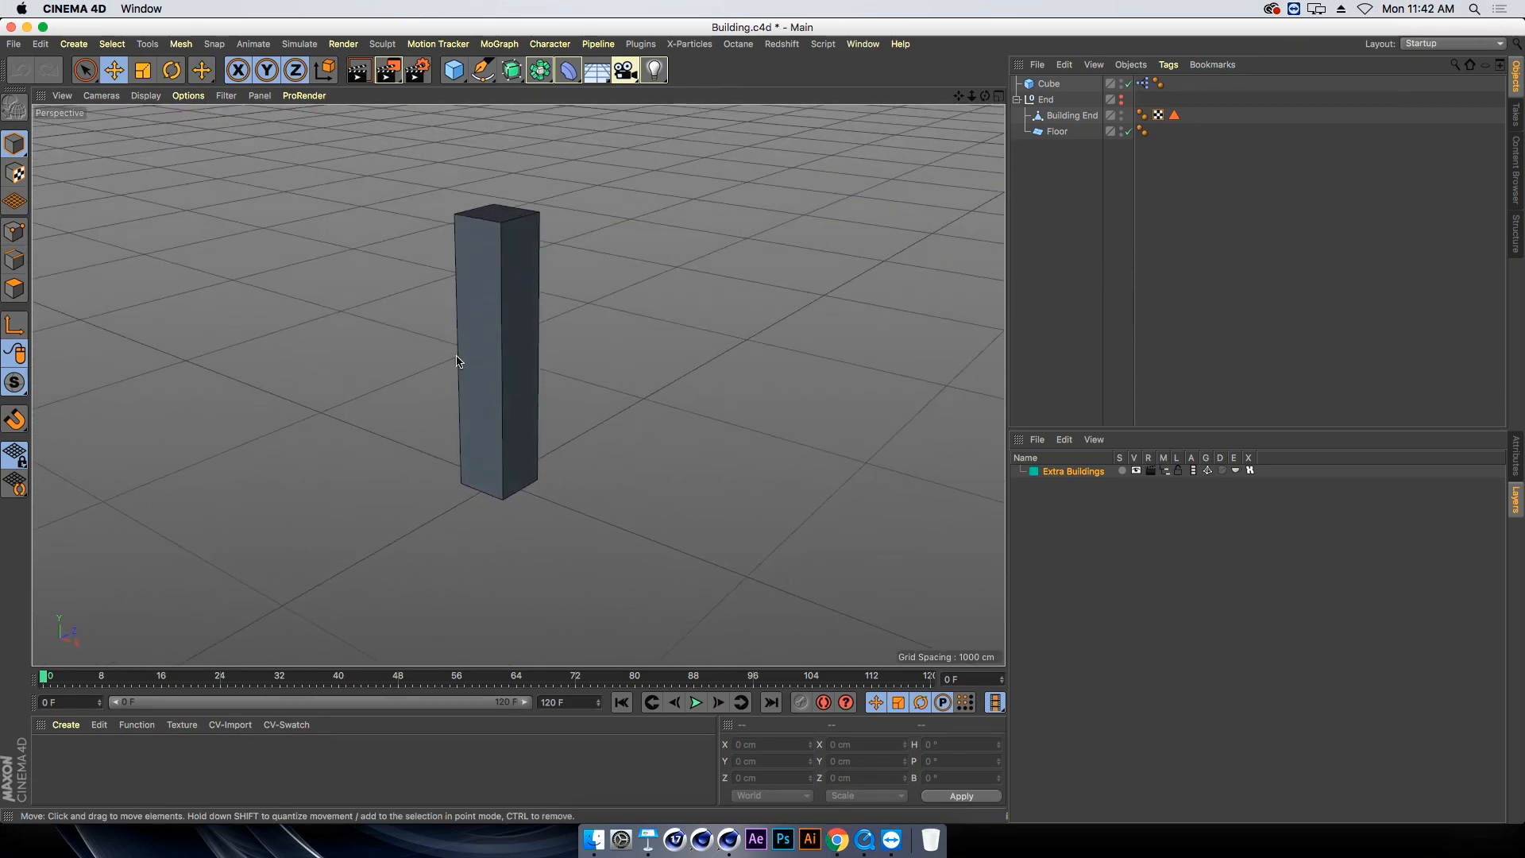
click(475, 352)
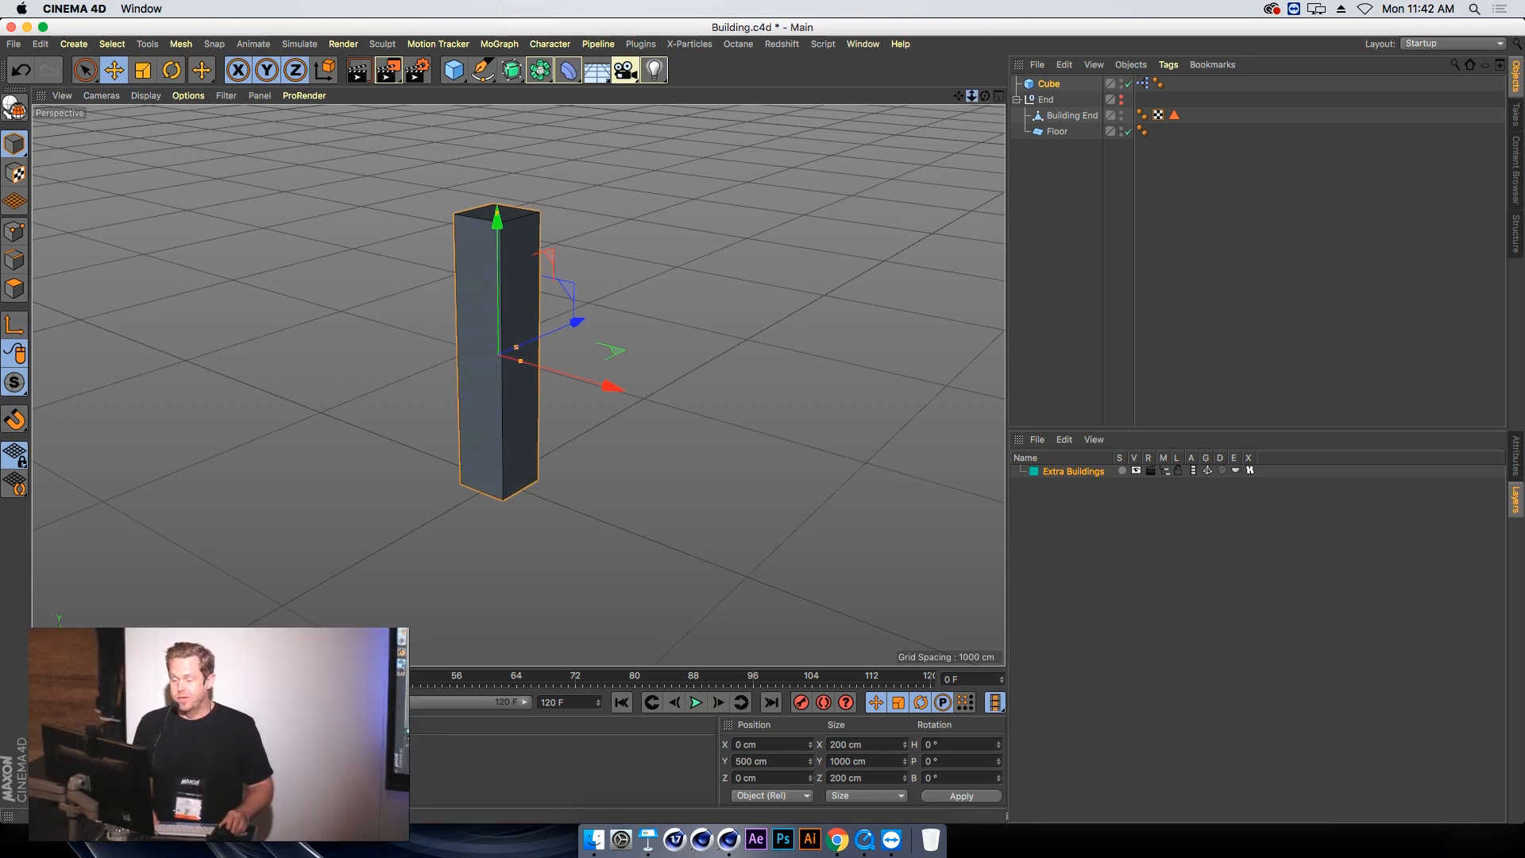
alt+drag(524, 373, 472, 361)
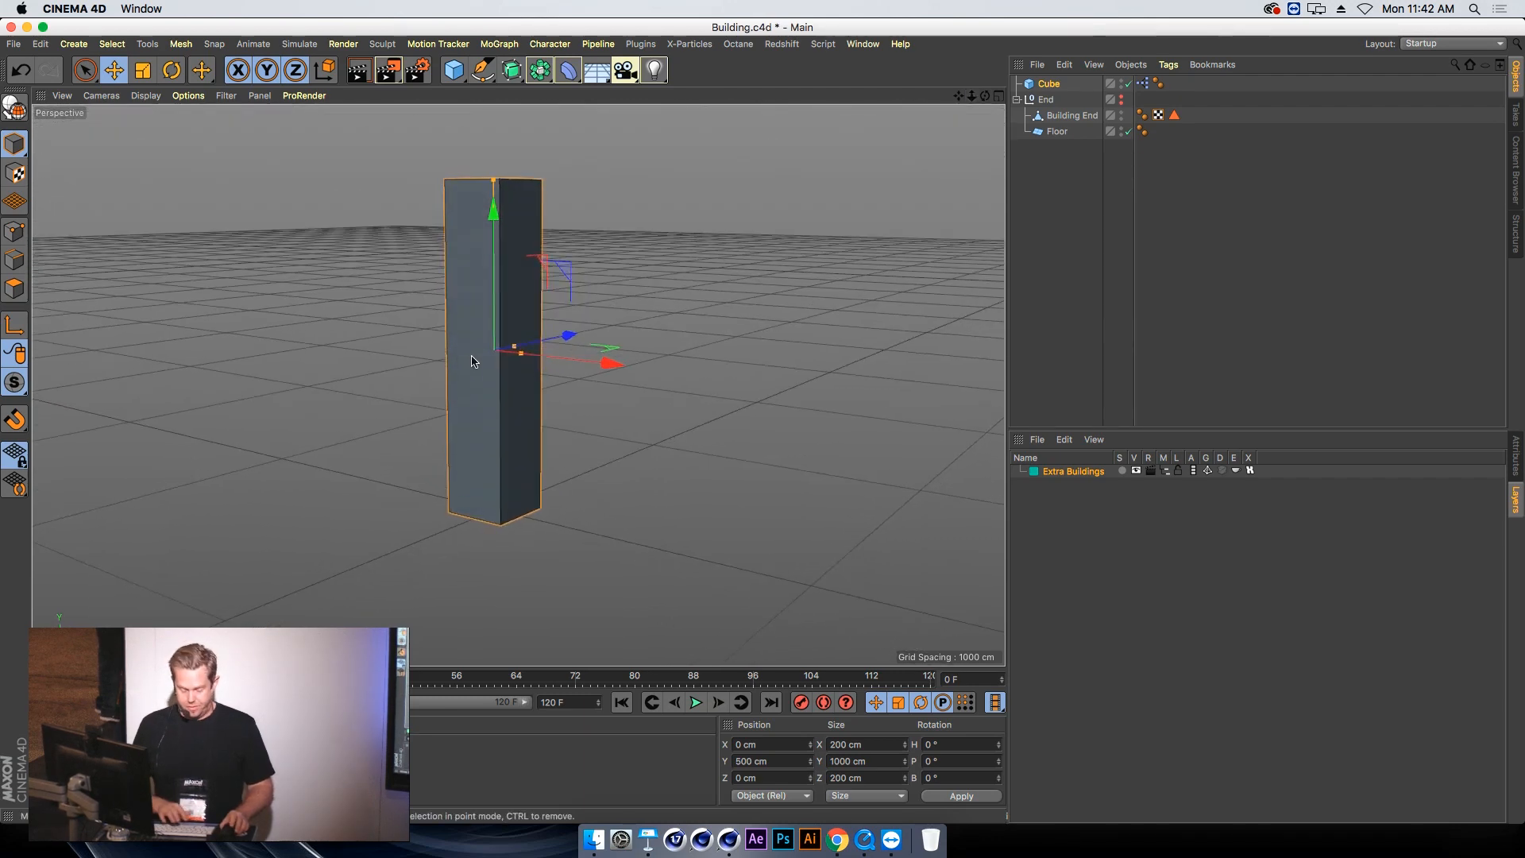
alt+right_drag(297, 396, 362, 403)
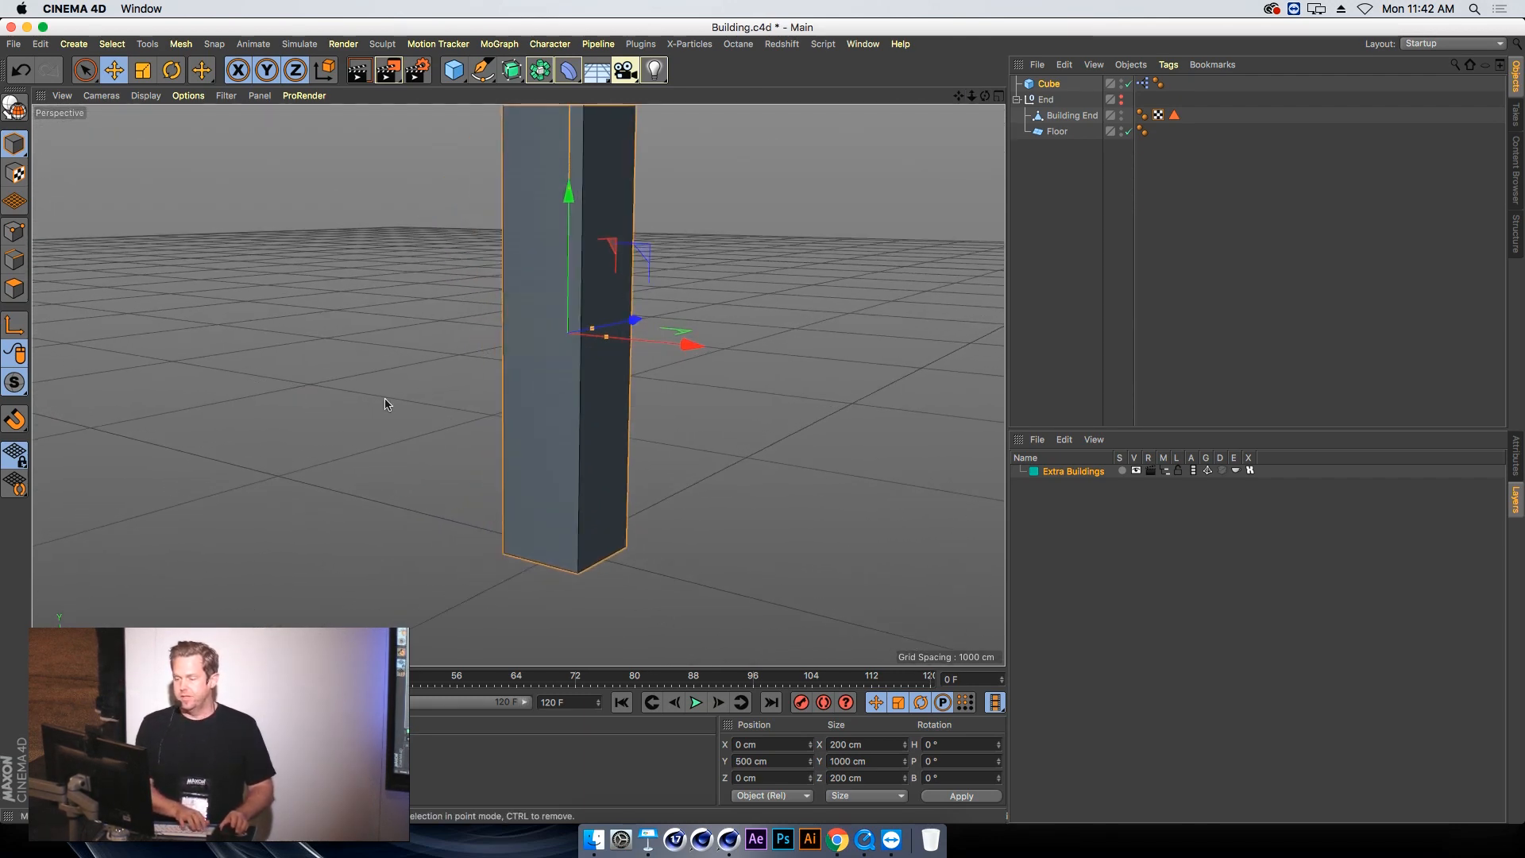
alt+drag(385, 404, 412, 347)
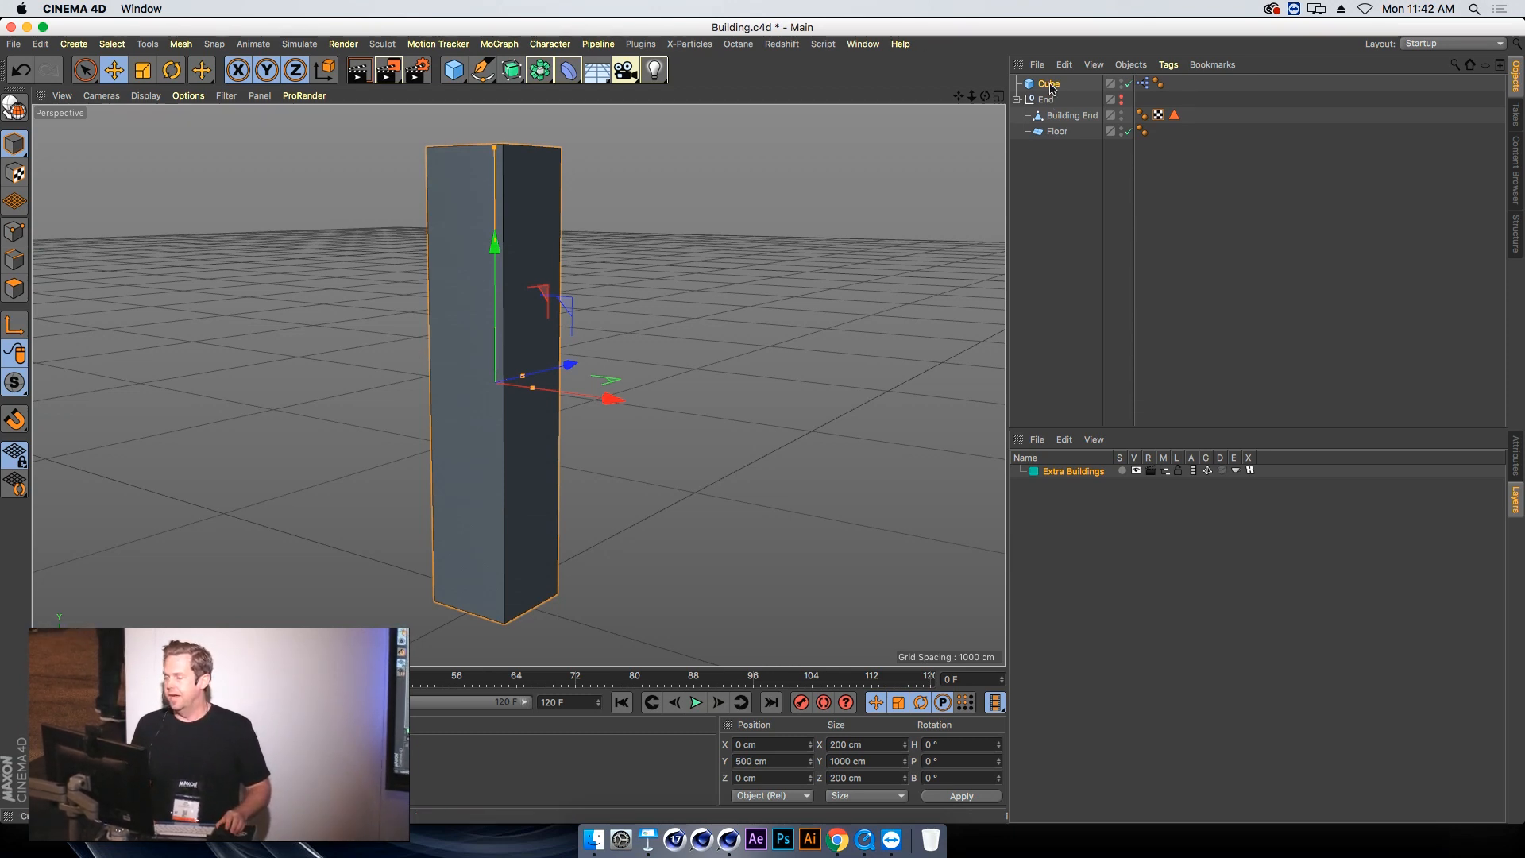
Try Current State to Object on the cube, and undo it
click(1130, 66)
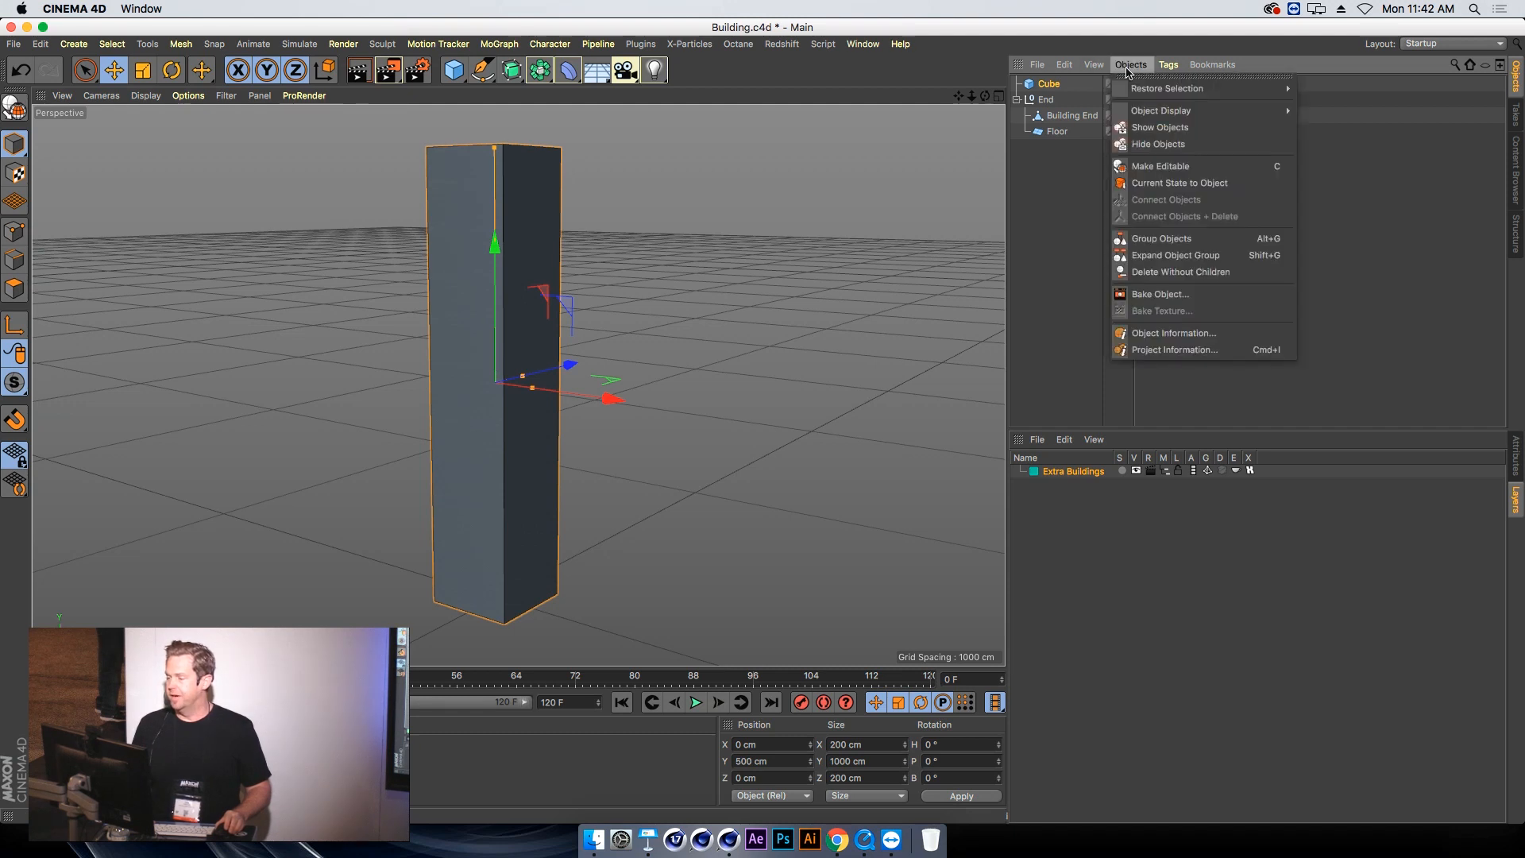
click(1155, 184)
key(super+z)
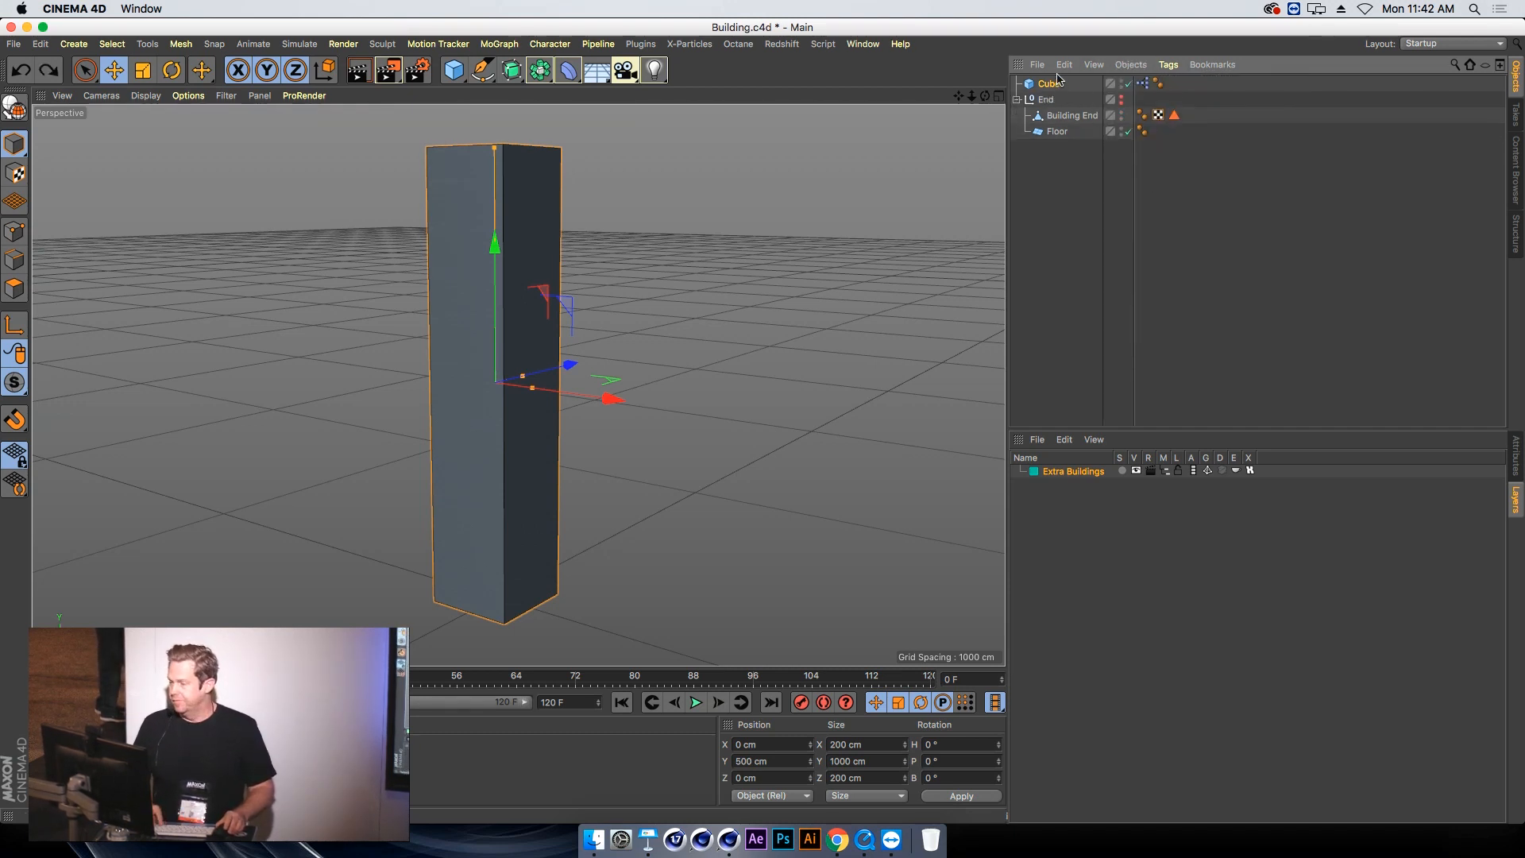
Make a copy of the cube without its first tag, hide the original, and show the copy's object properties
ctrl+drag(1056, 93, 1062, 103)
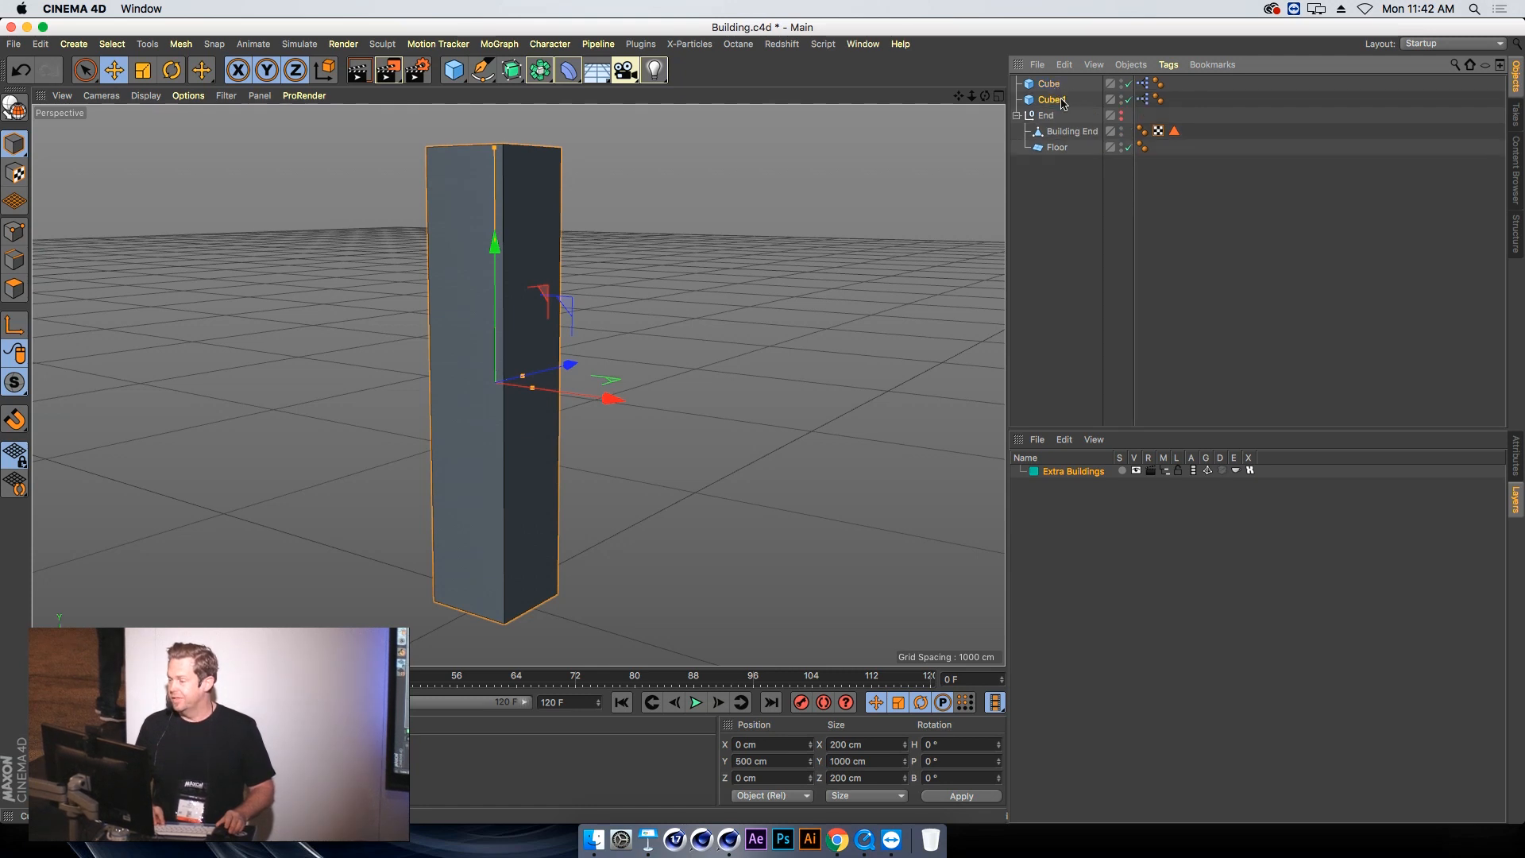
click(1144, 100)
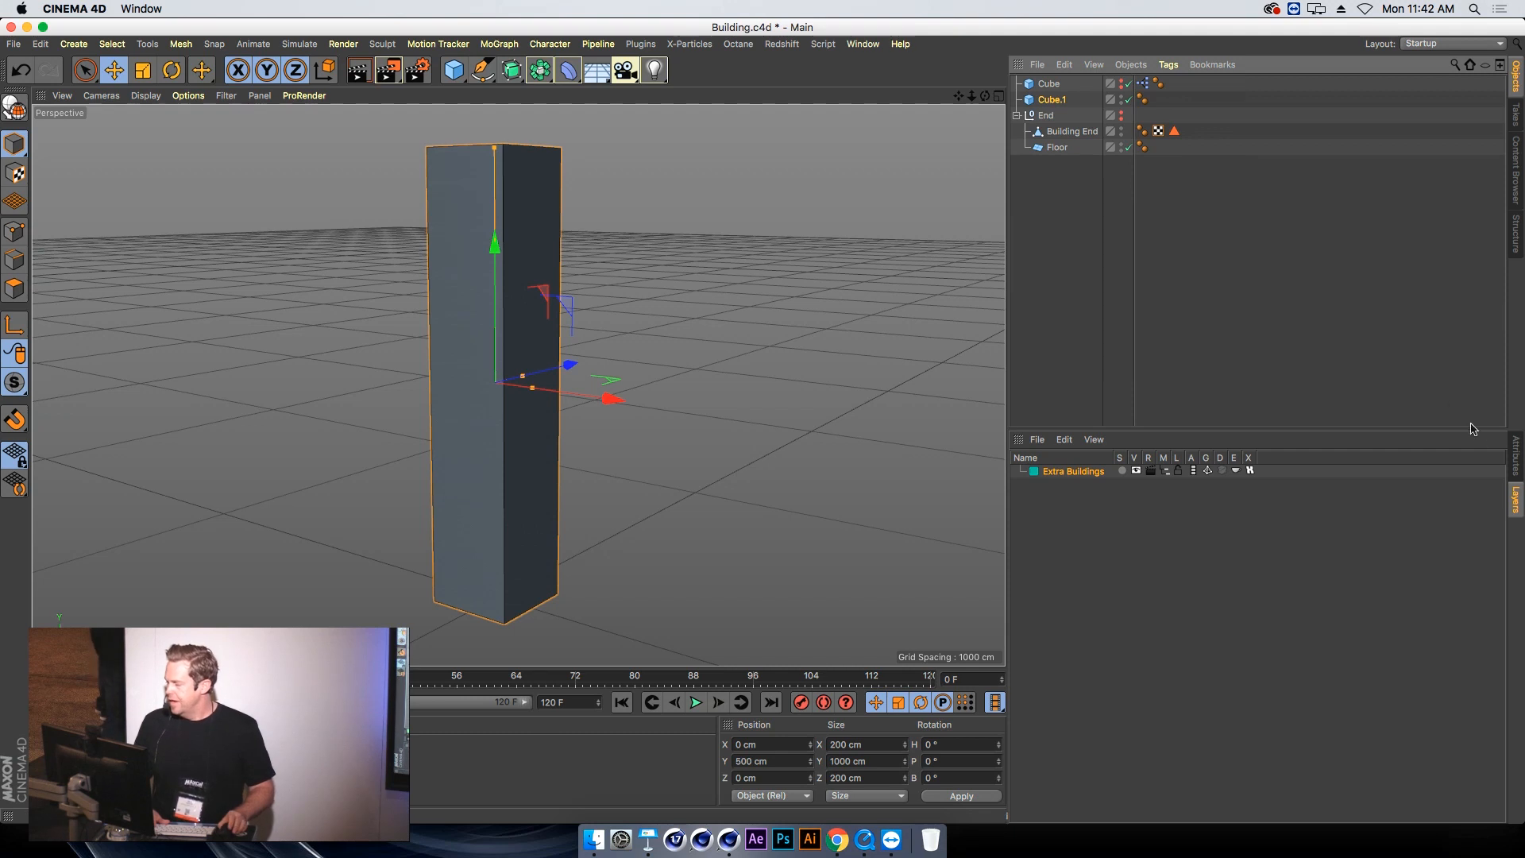
click(1517, 457)
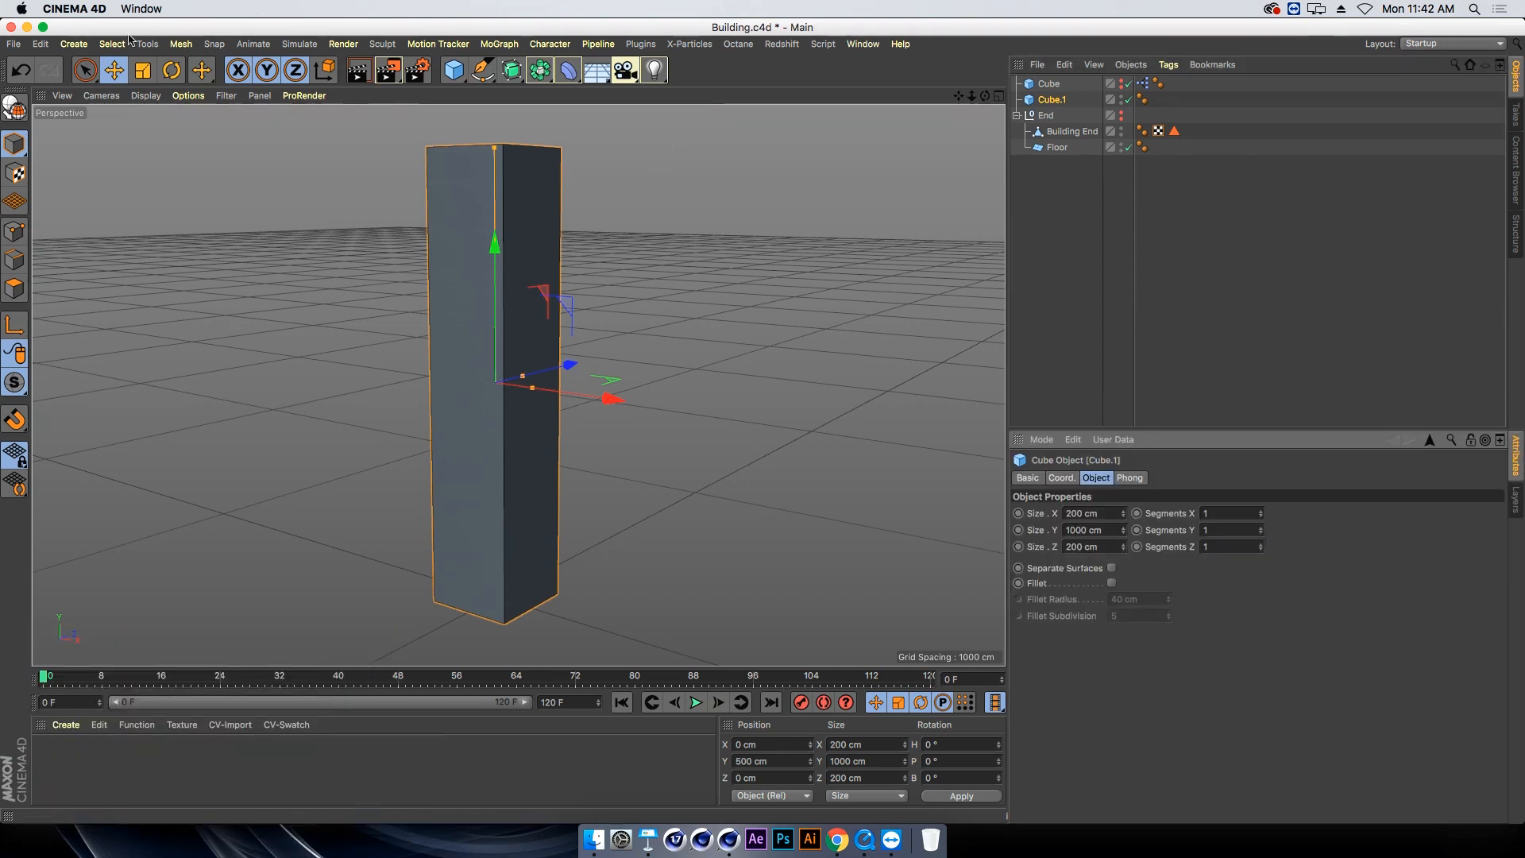
click(146, 95)
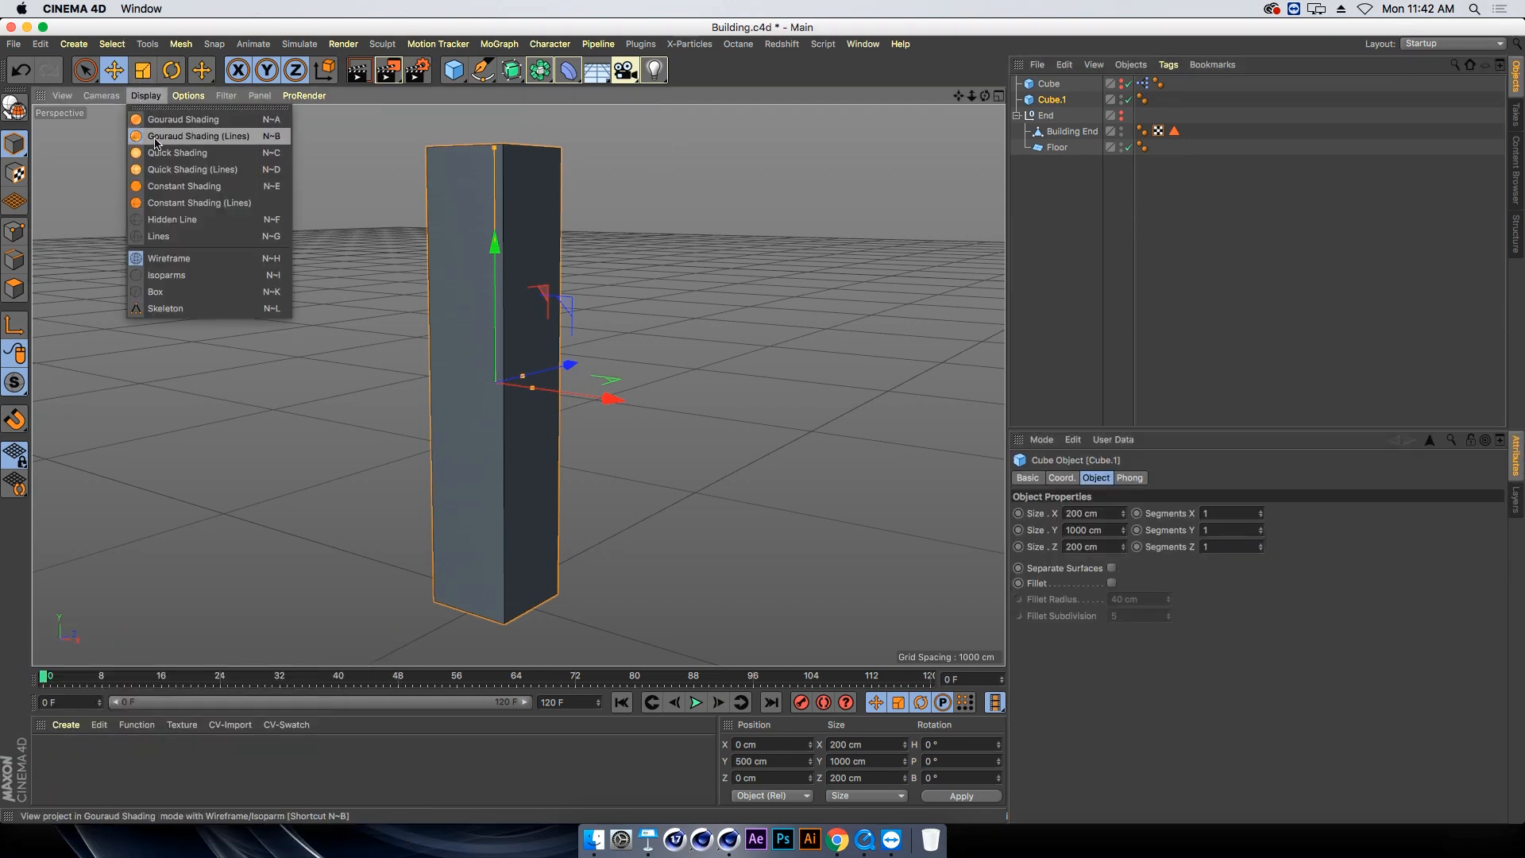
click(66, 143)
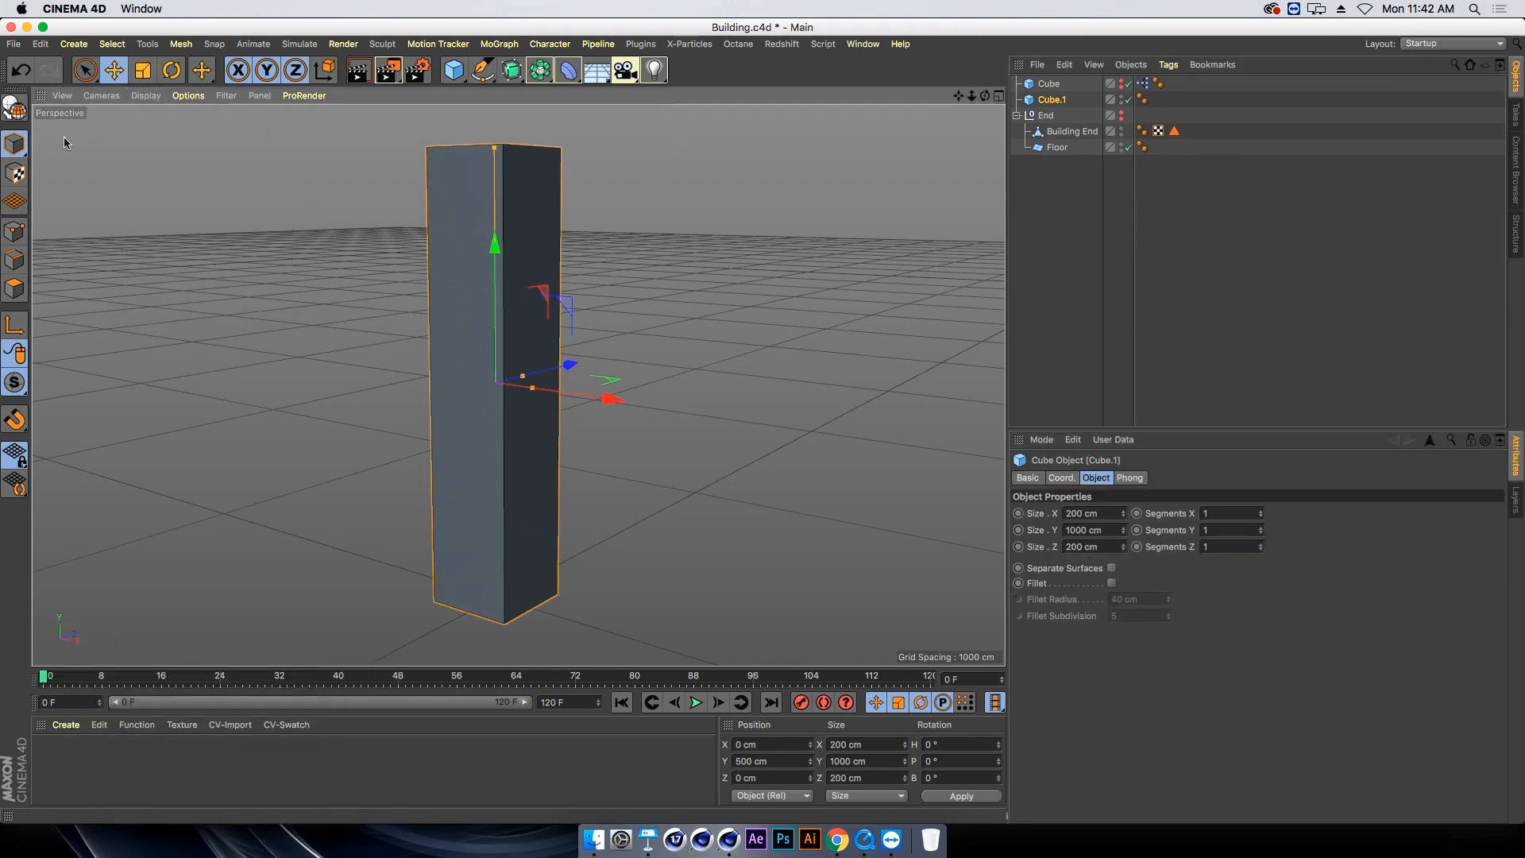
Set the cube copy's X segments to 10
click(1219, 514)
key(Up)
key(Up)
key(Up)
key(Up)
key(Up)
key(Up)
key(Up)
key(Up)
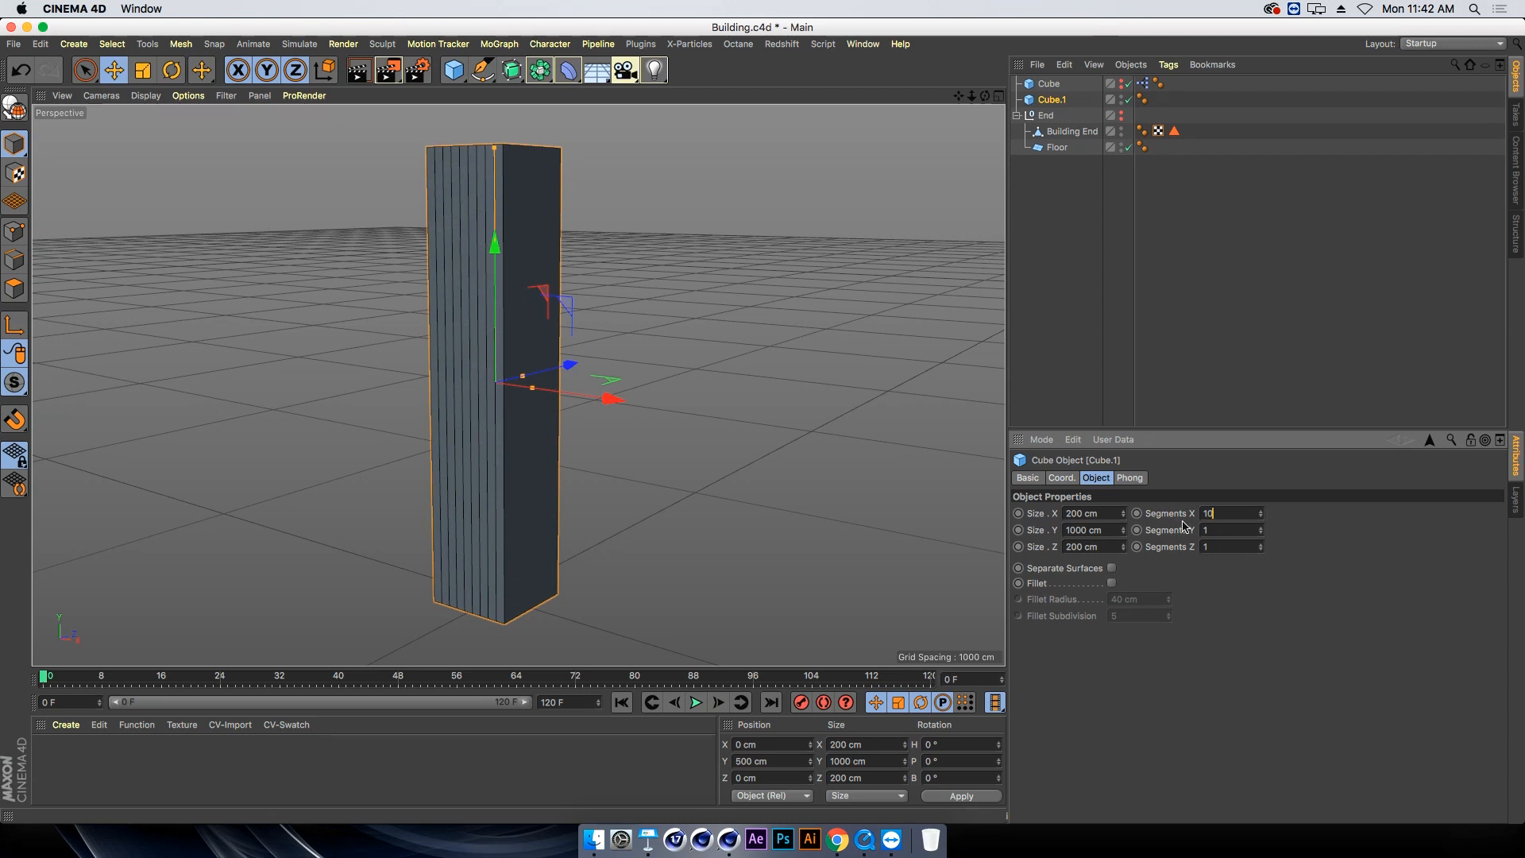
Set the cube copy's Y segments to 27 and its Z segments to 10
key(Up)
key(Up)
key(Up)
key(Up)
key(Up)
key(Up)
key(Up)
key(Up)
key(Up)
key(Up)
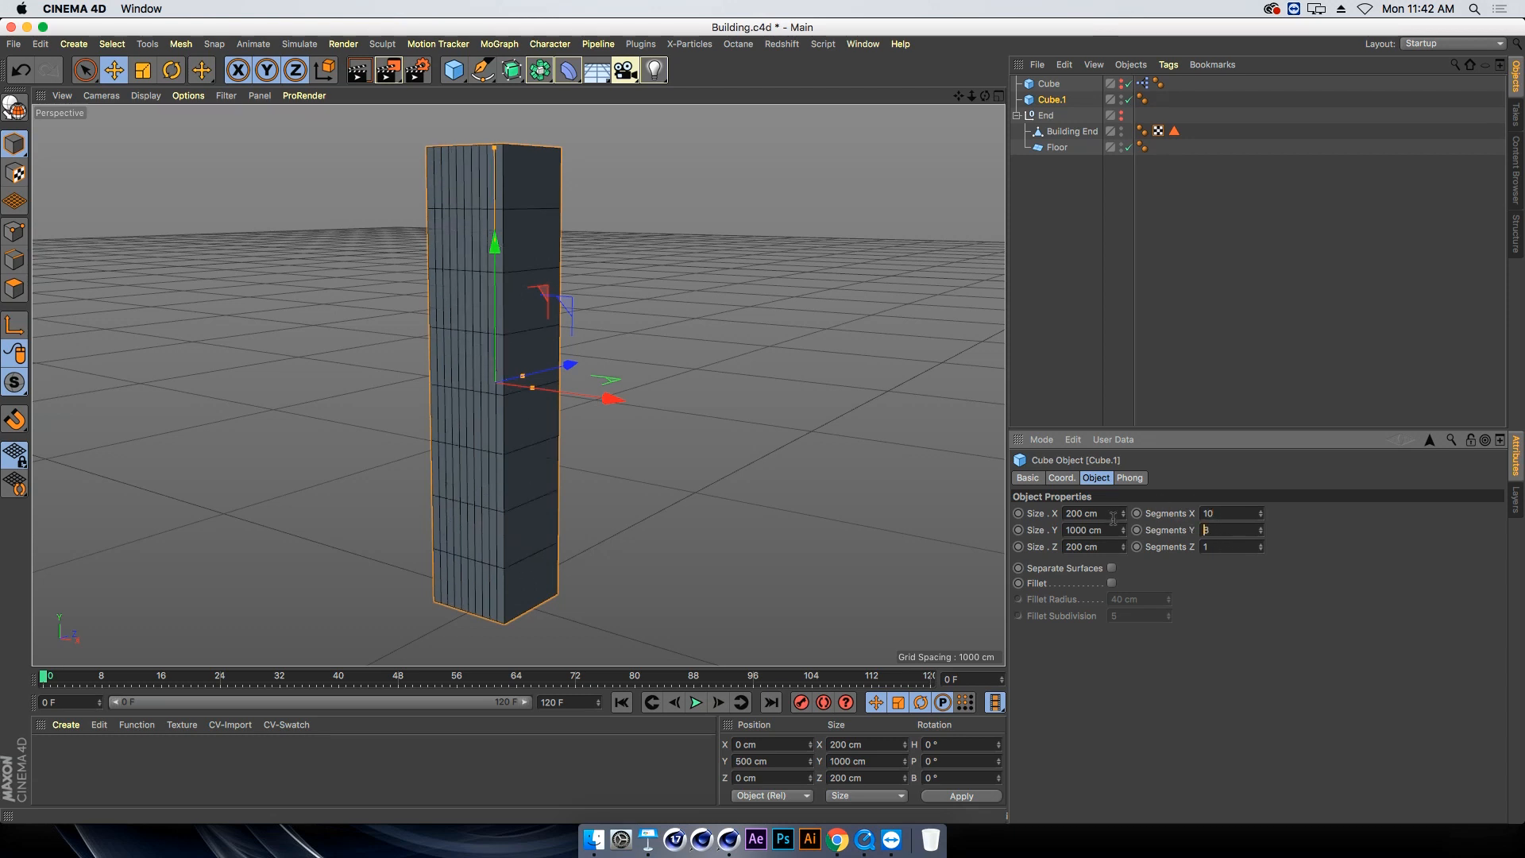
key(Up)
key(Up)
key(Up)
key(Up)
key(Up)
key(Up)
key(Up)
key(Up)
key(Up)
key(Up)
key(Up)
key(Up)
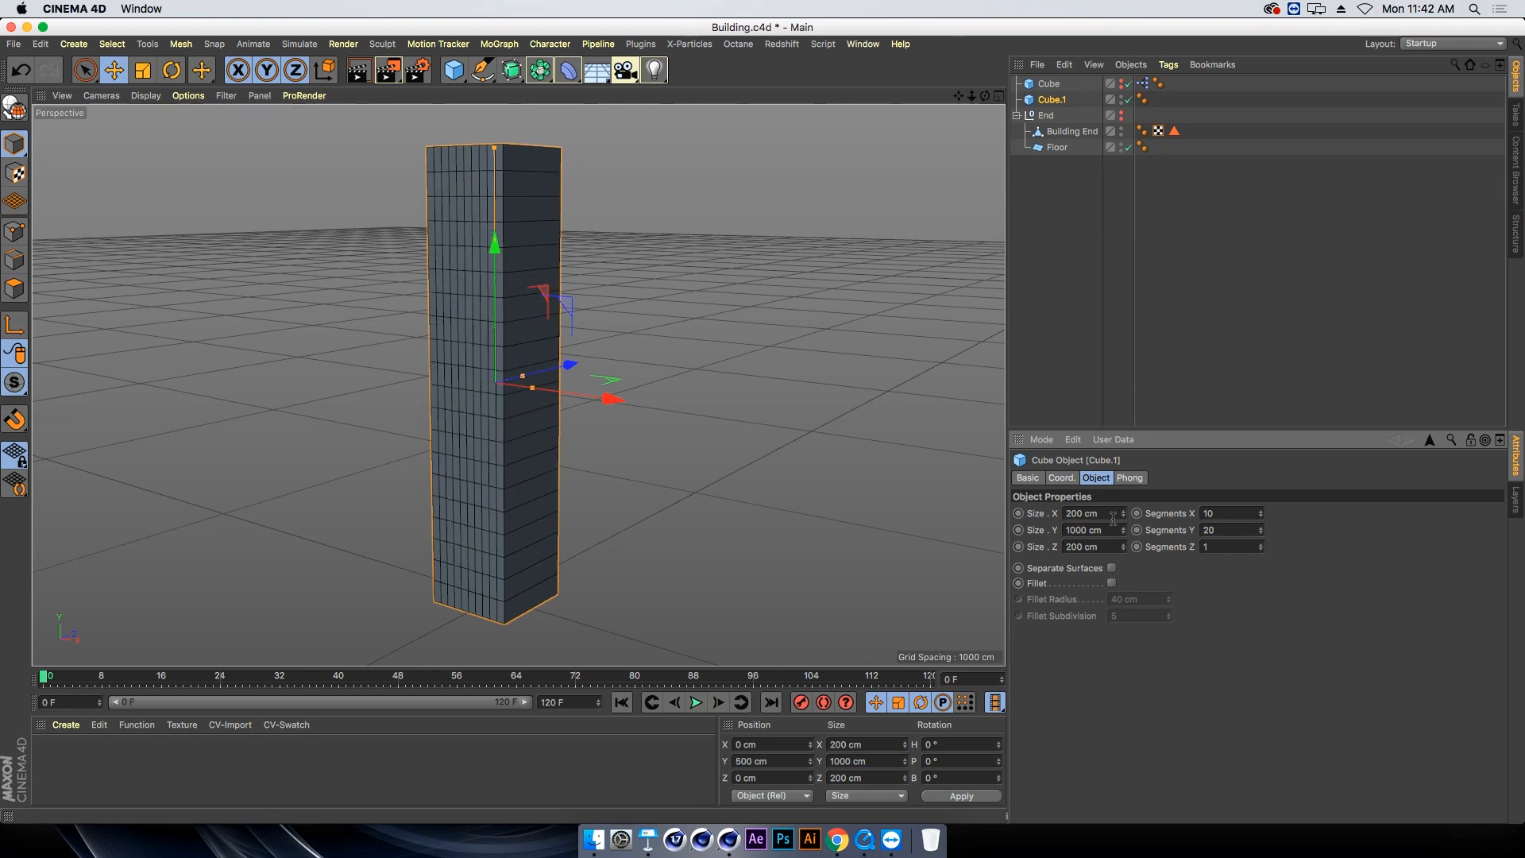
key(Up)
key(Up)
key(Up)
key(Up)
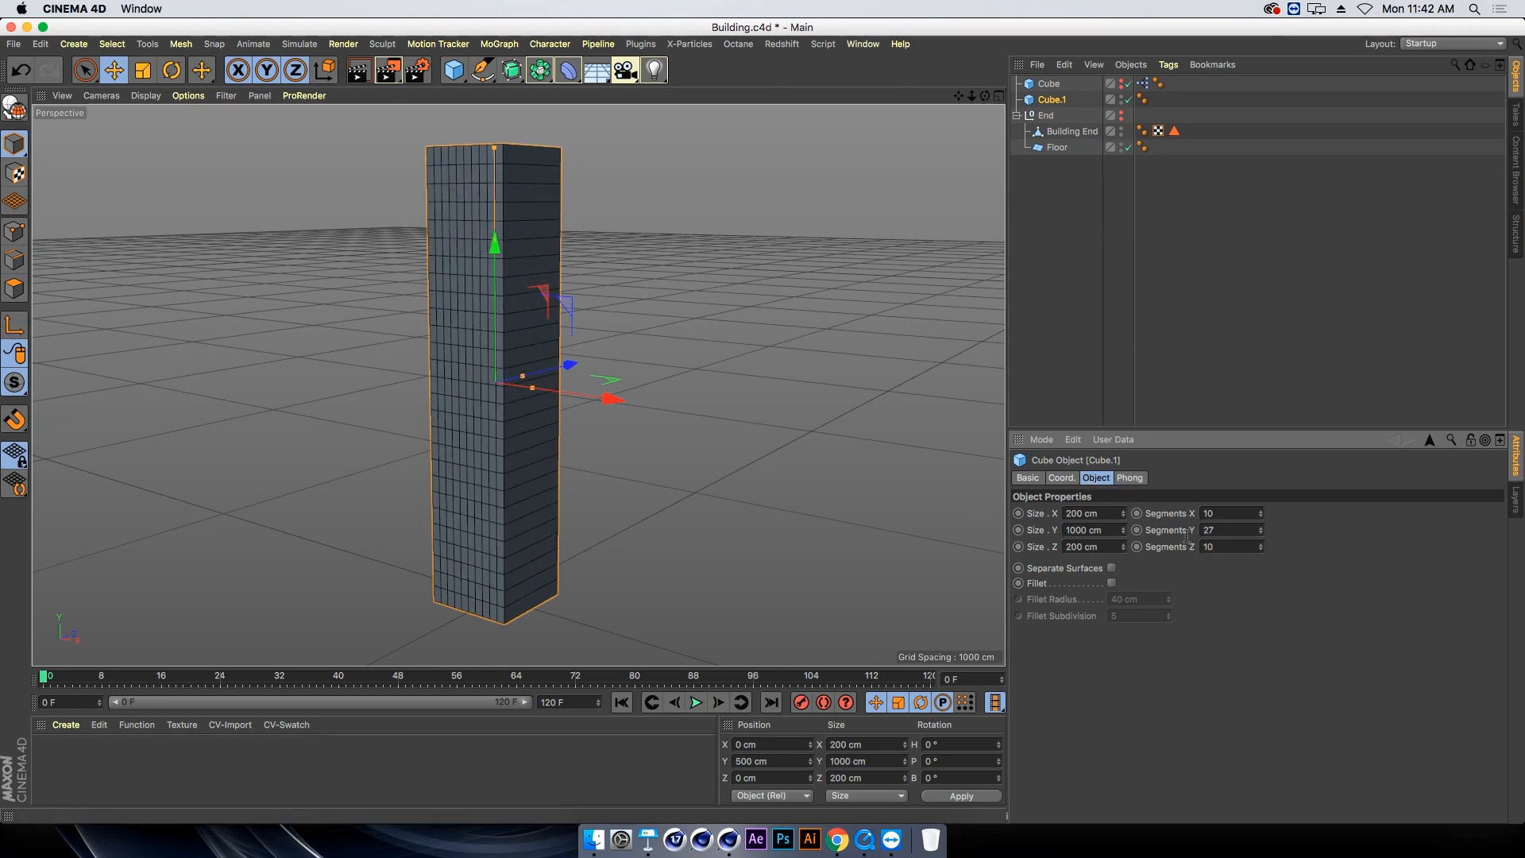
key(Return)
Make the segmented cube copy editable and switch to polygon mode
alt+drag(422, 344, 410, 471)
alt+right_drag(83, 374, 140, 357)
alt+middle_drag(242, 323, 128, 403)
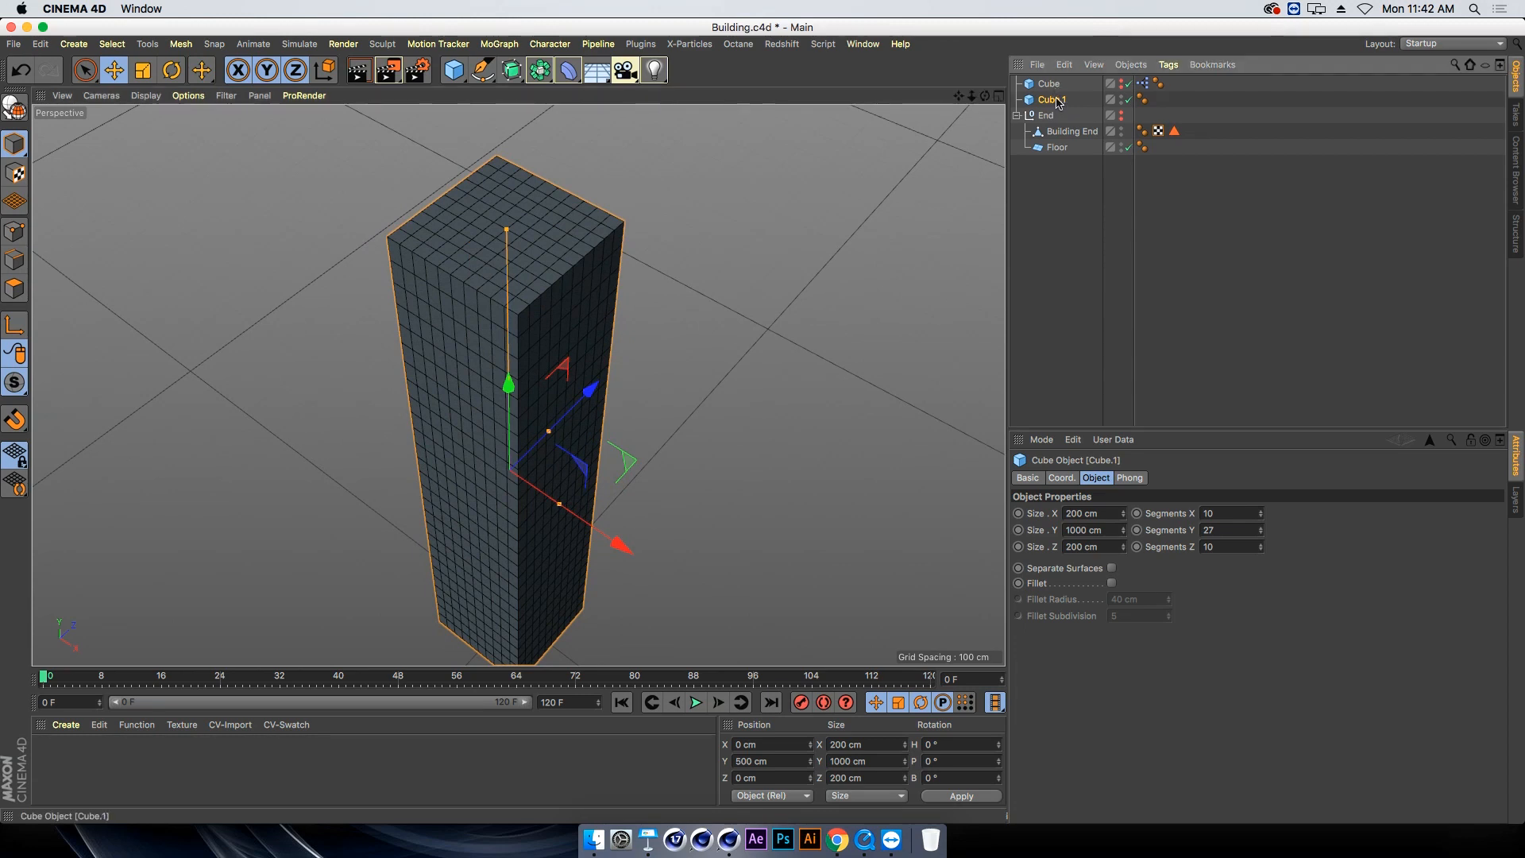
key(c)
click(11, 293)
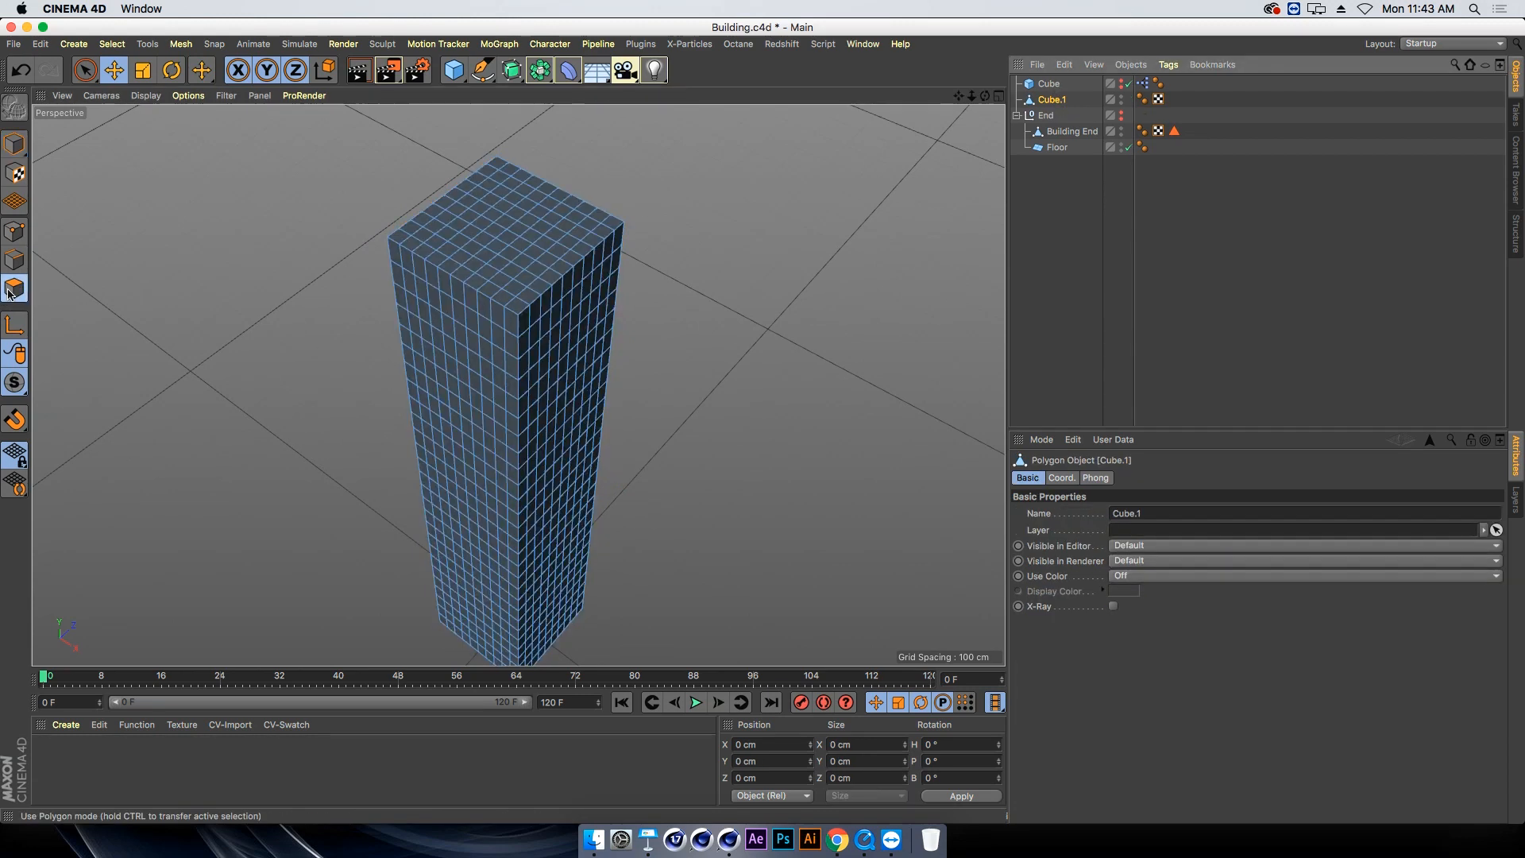
Select all polygons on the building's roof with Live Selection and melt them into a single polygon
drag(85, 70, 115, 92)
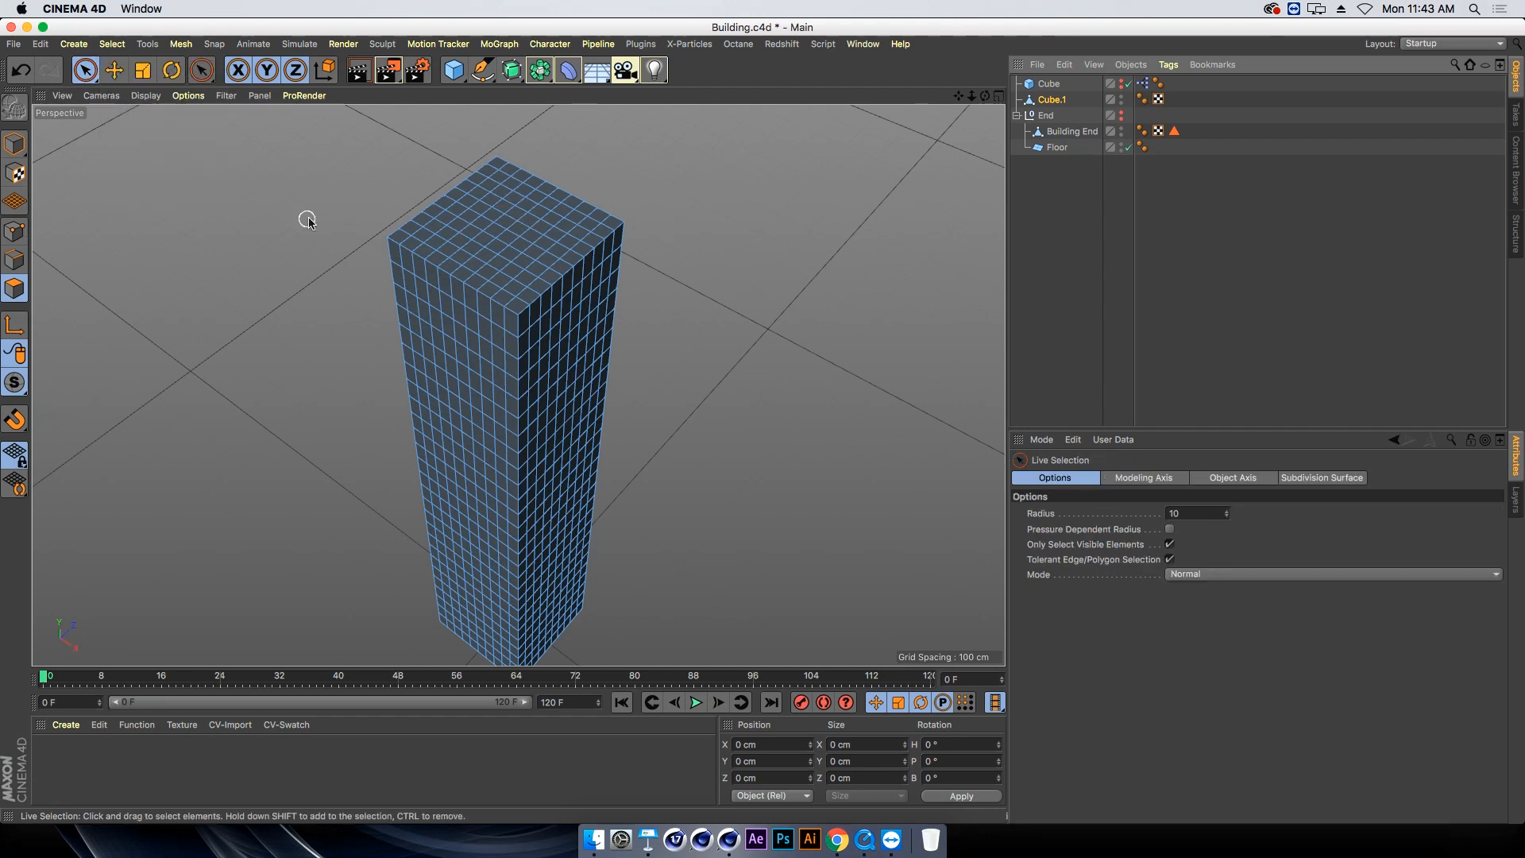
mouse_move(494, 173)
mouse_down()
mouse_move(605, 227)
mouse_move(537, 268)
mouse_move(471, 255)
mouse_move(488, 275)
mouse_move(425, 242)
mouse_move(481, 181)
mouse_move(566, 224)
mouse_move(471, 203)
mouse_move(490, 233)
mouse_up()
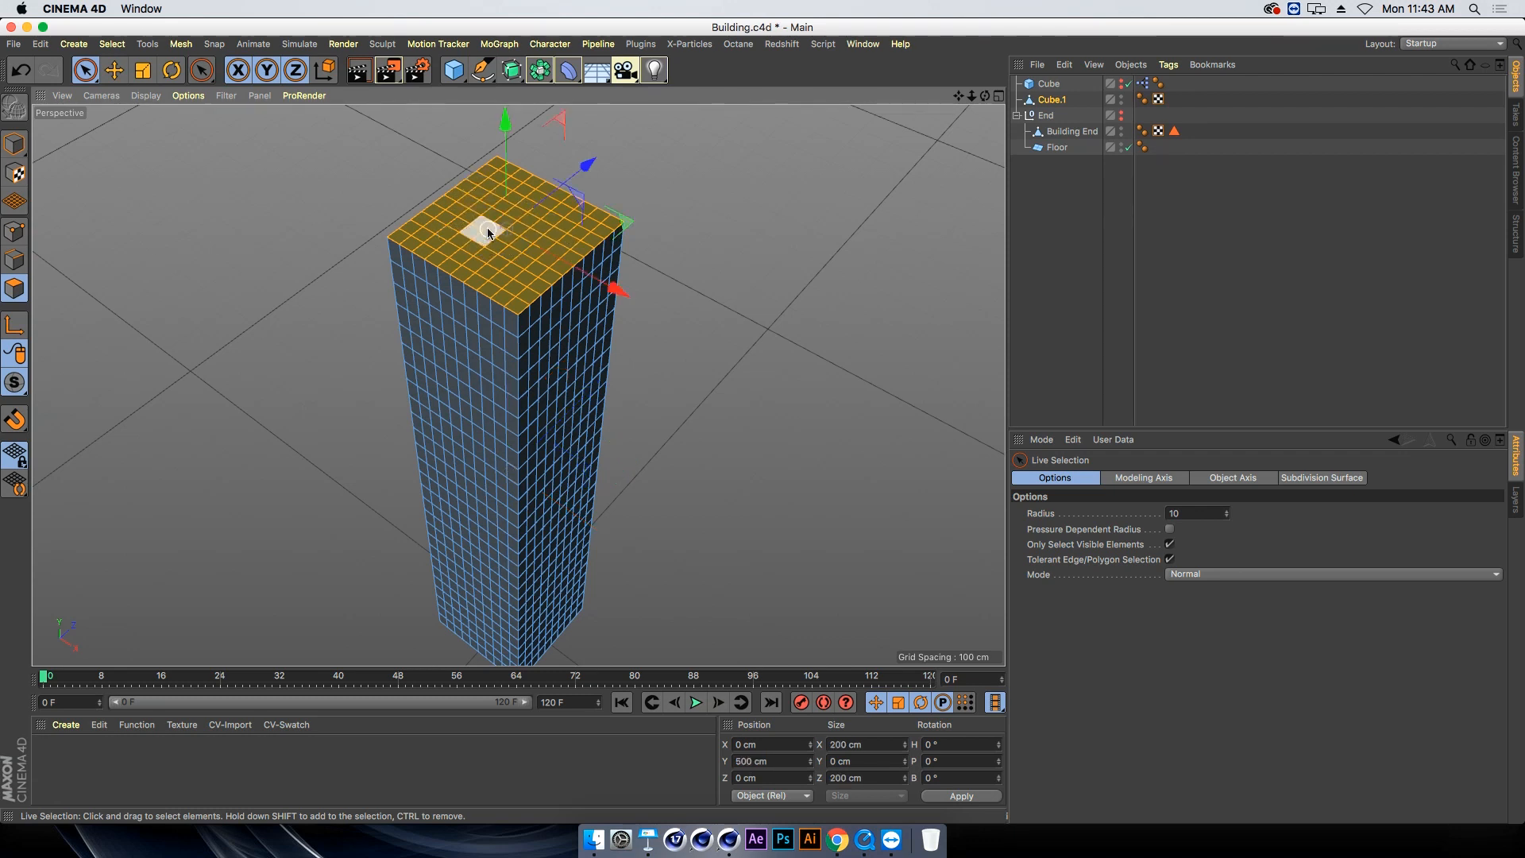
key(u)
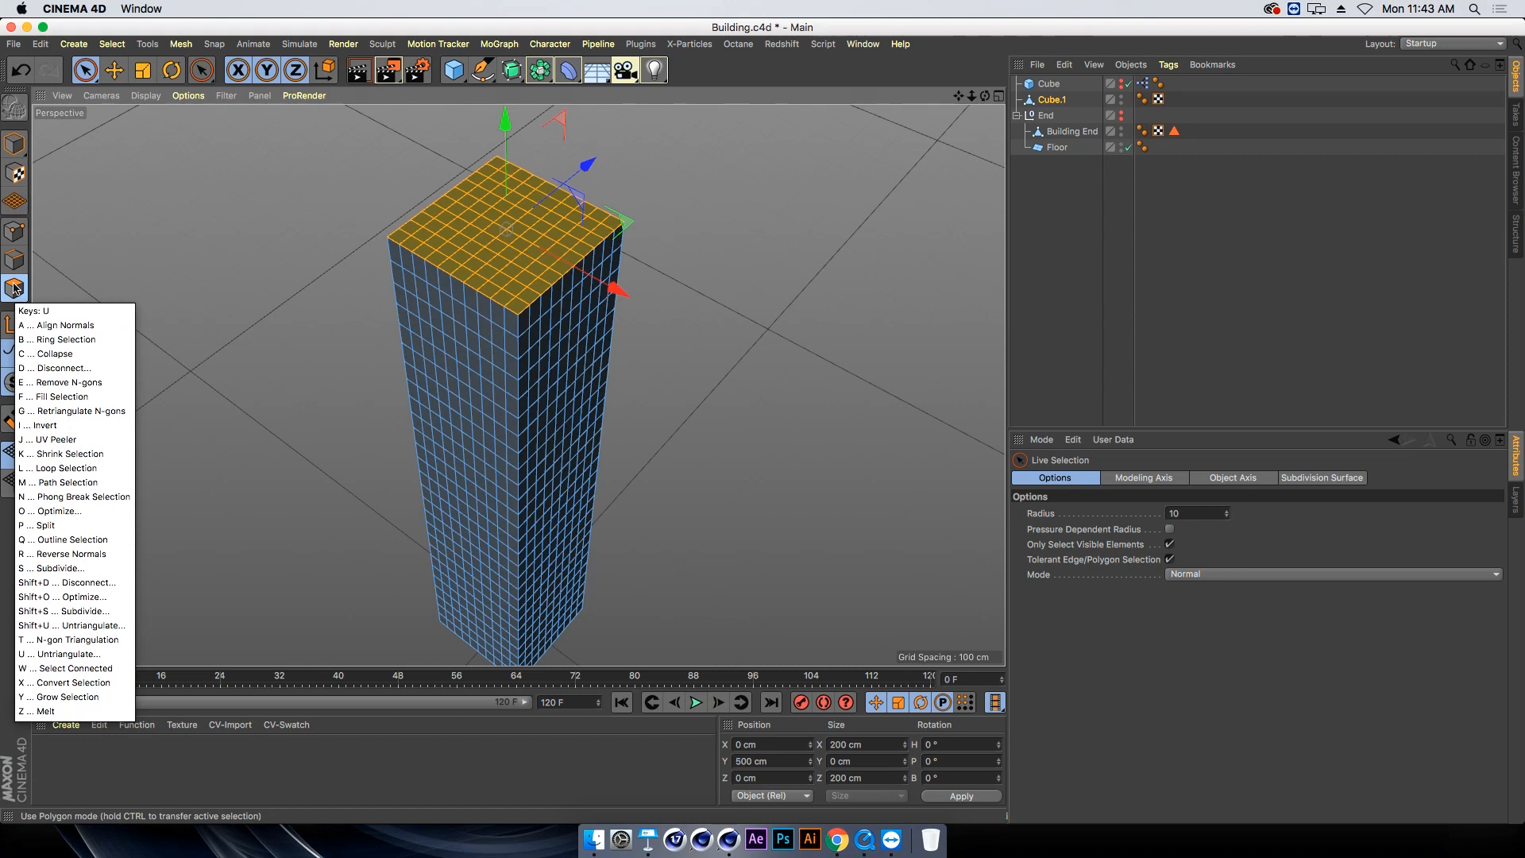
key(z)
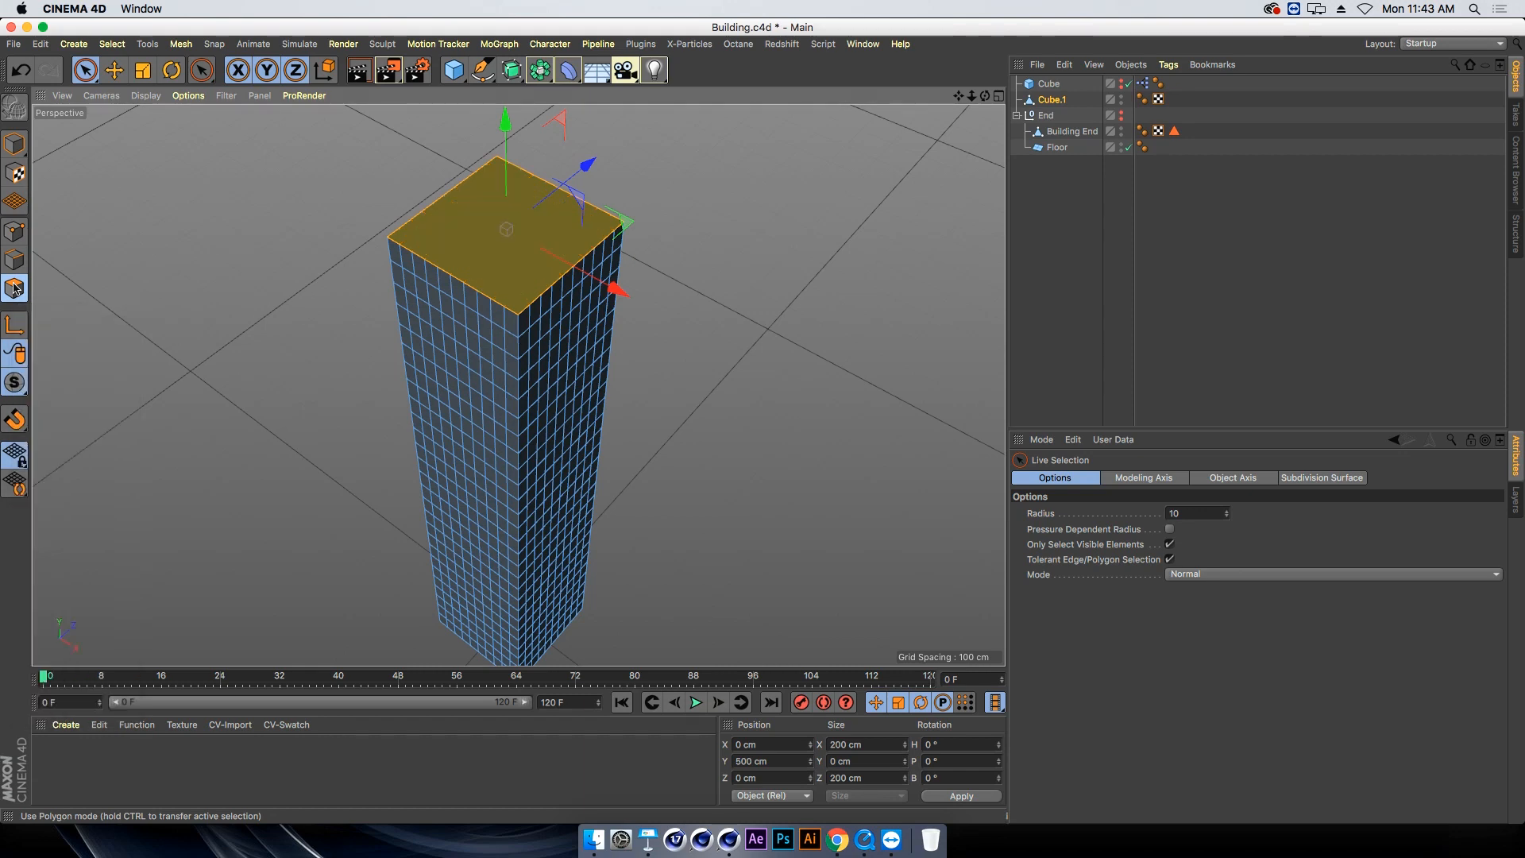
Select all polygons on the building's underside and melt them into a single polygon
mouse_move(377, 394)
alt+mouse_down()
mouse_move(371, 333)
mouse_move(389, 421)
alt+mouse_up()
alt+drag(484, 474, 473, 342)
alt+right_drag(420, 441, 376, 411)
alt+middle_drag(375, 411, 403, 21)
alt+drag(436, 493, 443, 295)
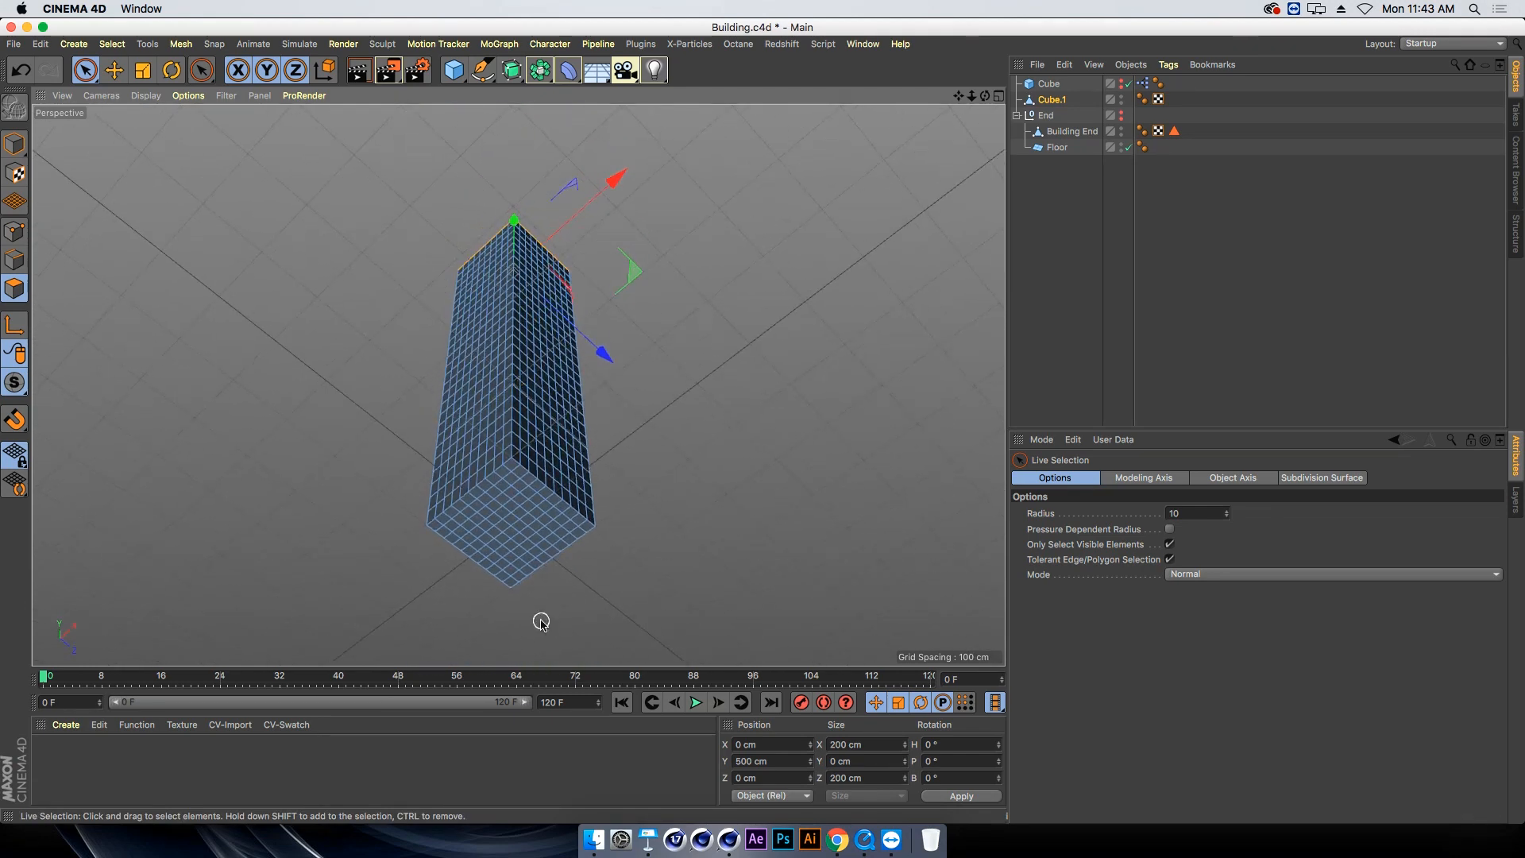
alt+right_drag(424, 539, 524, 568)
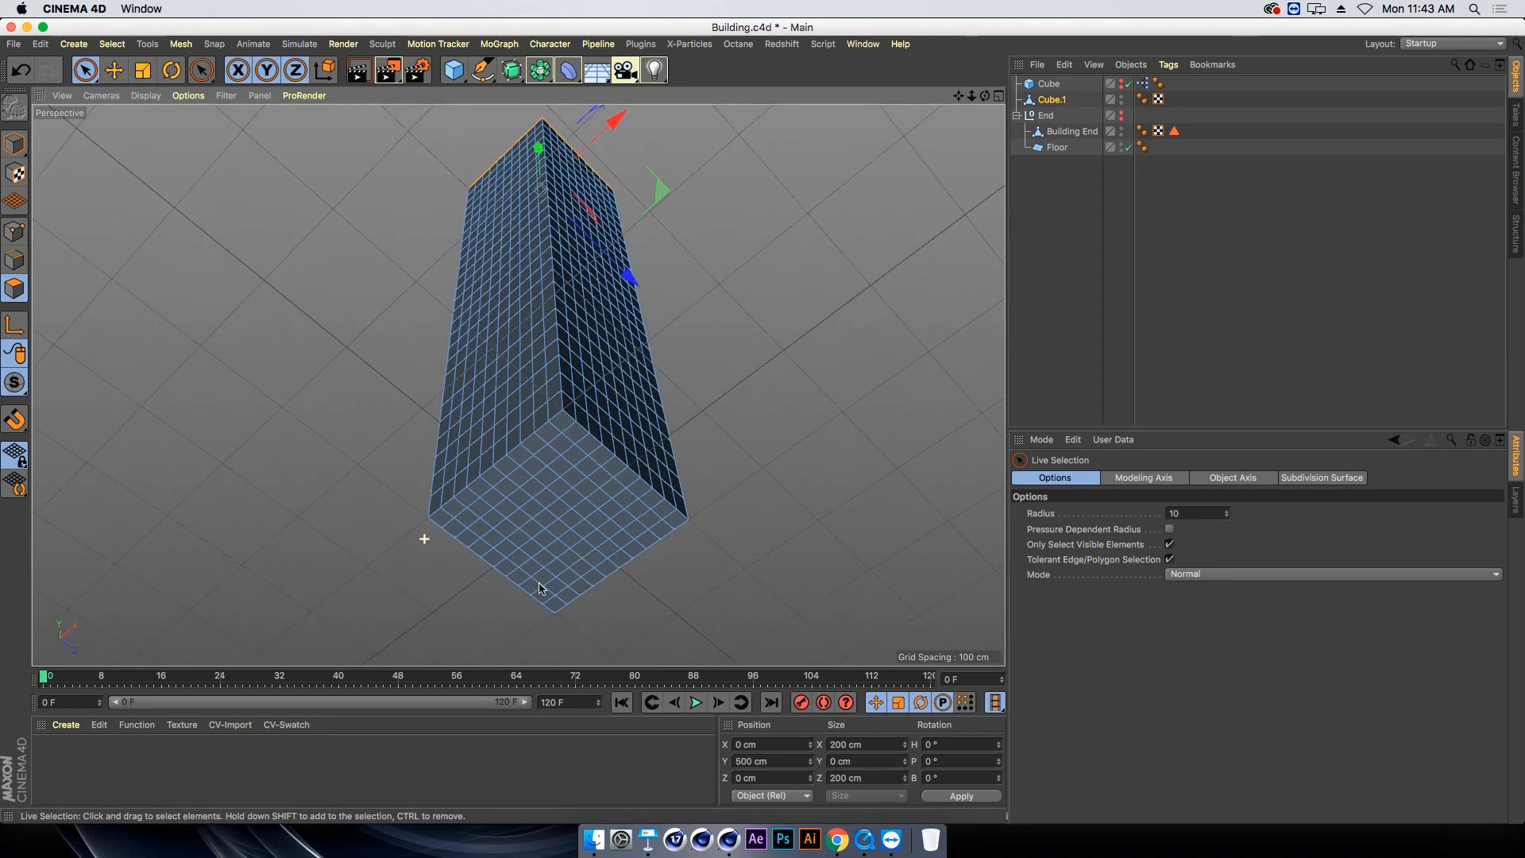
alt+middle_drag(524, 568, 473, 437)
mouse_move(511, 274)
mouse_down()
mouse_move(604, 366)
mouse_move(556, 312)
mouse_up()
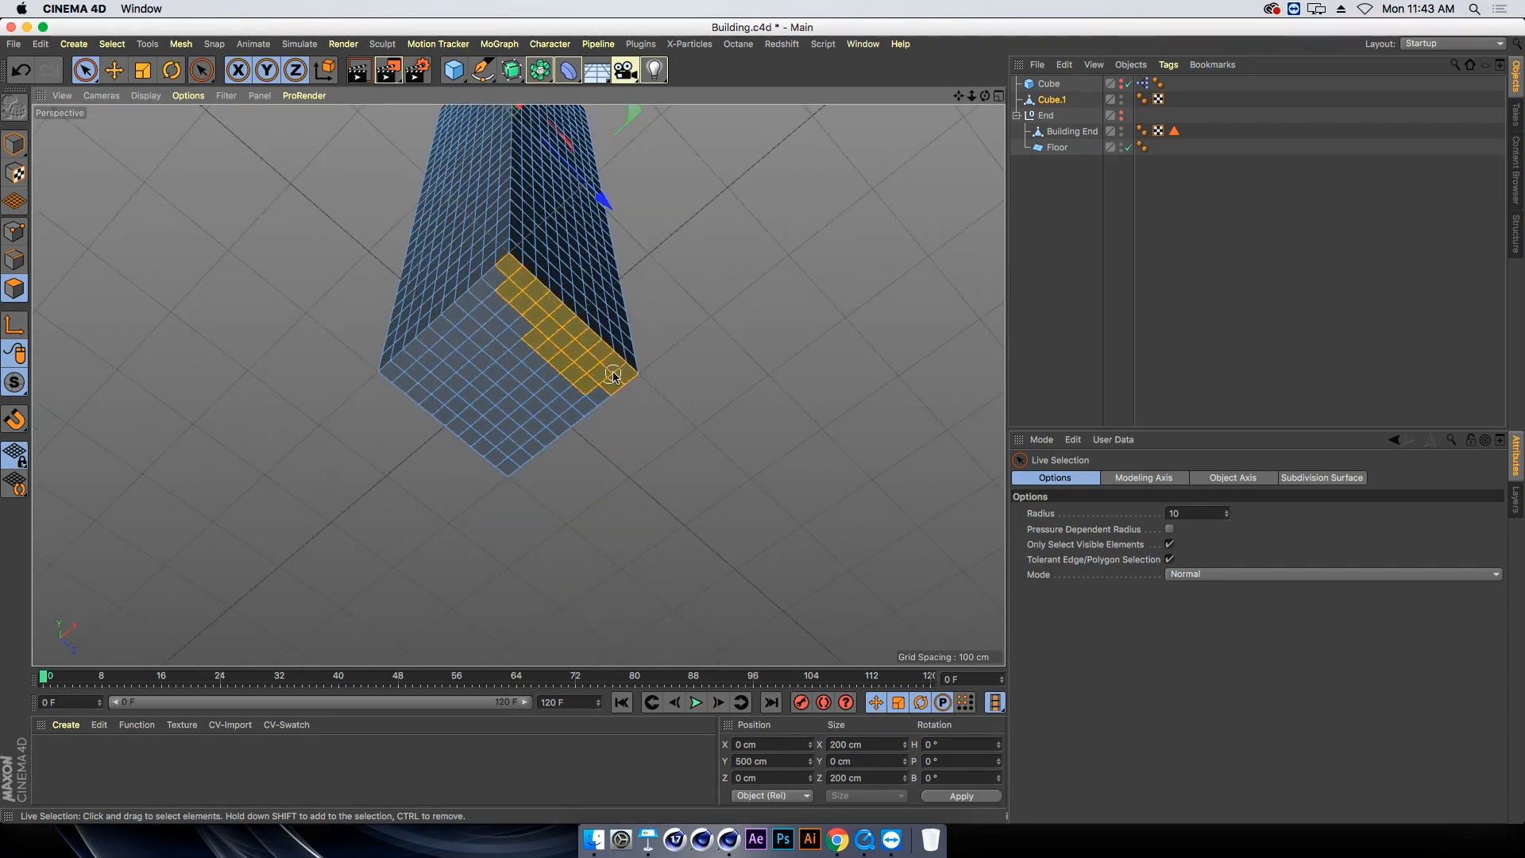
mouse_move(613, 375)
mouse_down()
mouse_move(540, 433)
mouse_move(481, 441)
mouse_move(508, 462)
mouse_move(405, 370)
mouse_move(494, 295)
mouse_move(556, 395)
mouse_move(501, 397)
mouse_move(457, 351)
mouse_up()
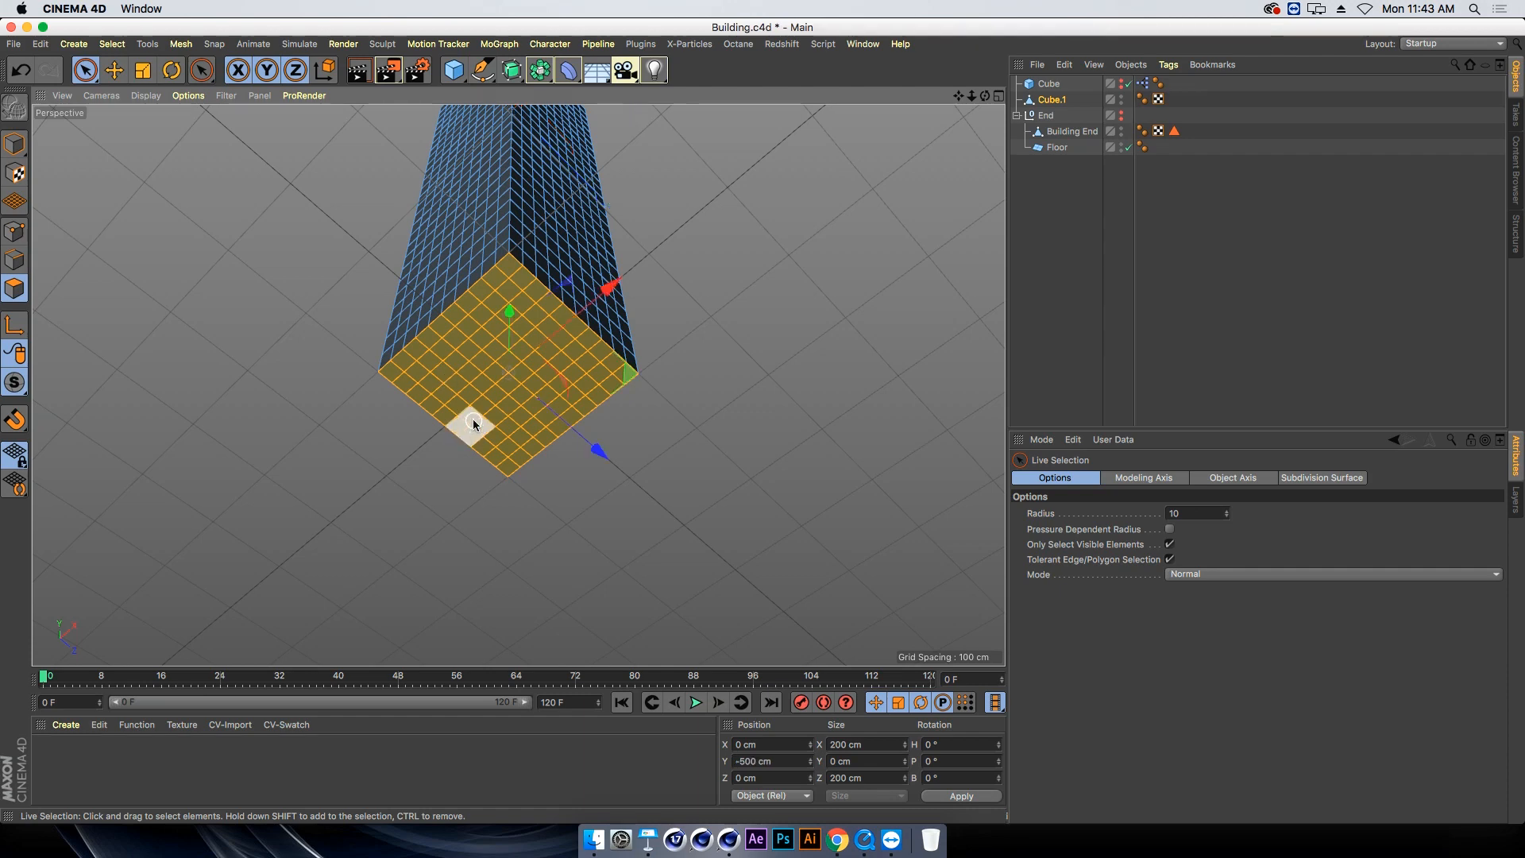
alt+drag(310, 344, 306, 500)
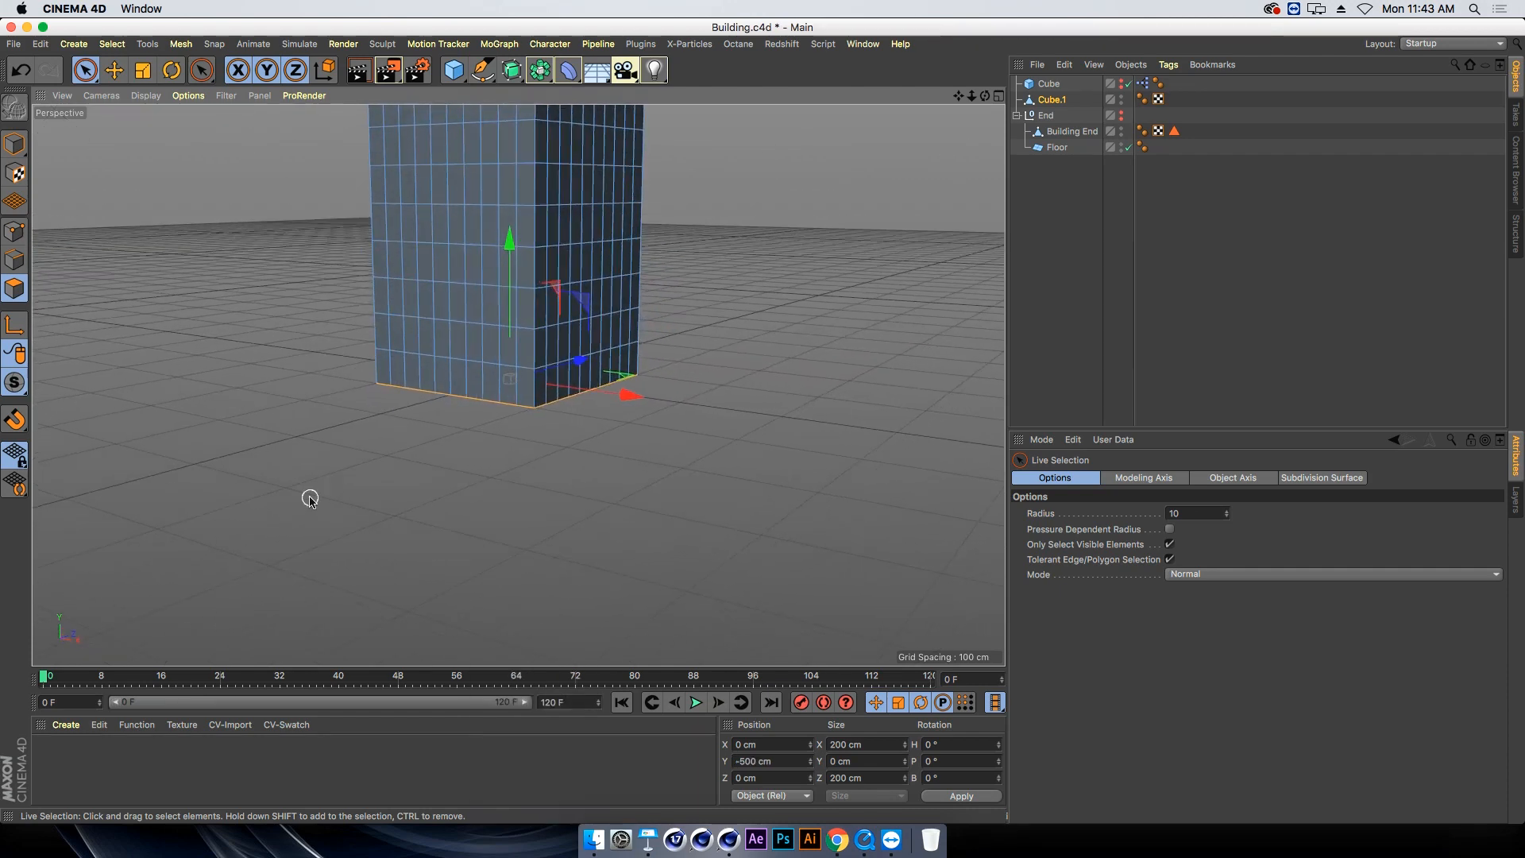
Invert the polygon selection and leave only the building's four side walls selected
key(ctrl+shift+i)
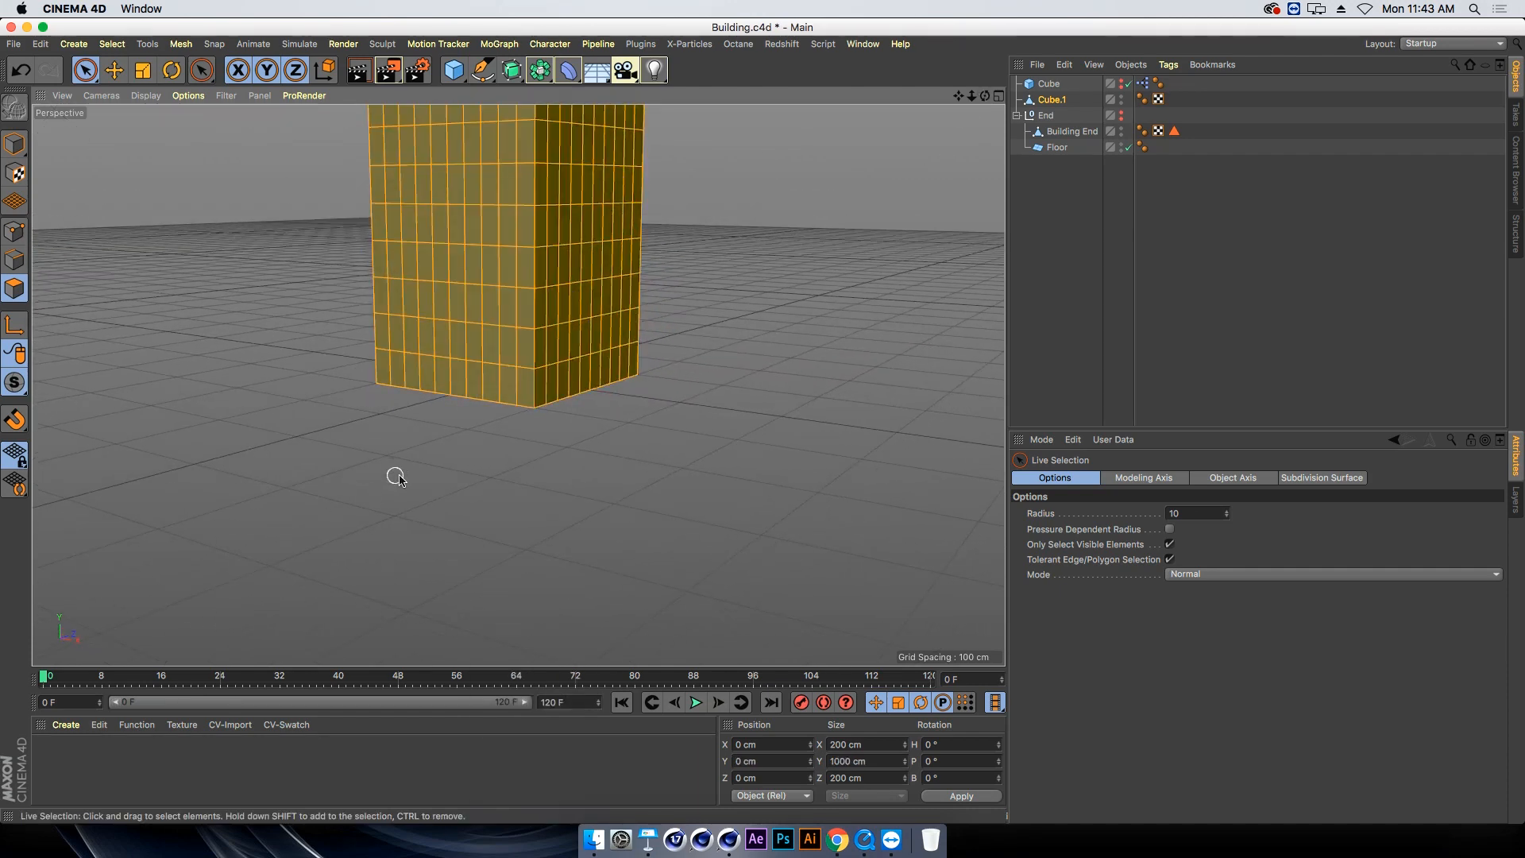
alt+drag(439, 477, 485, 364)
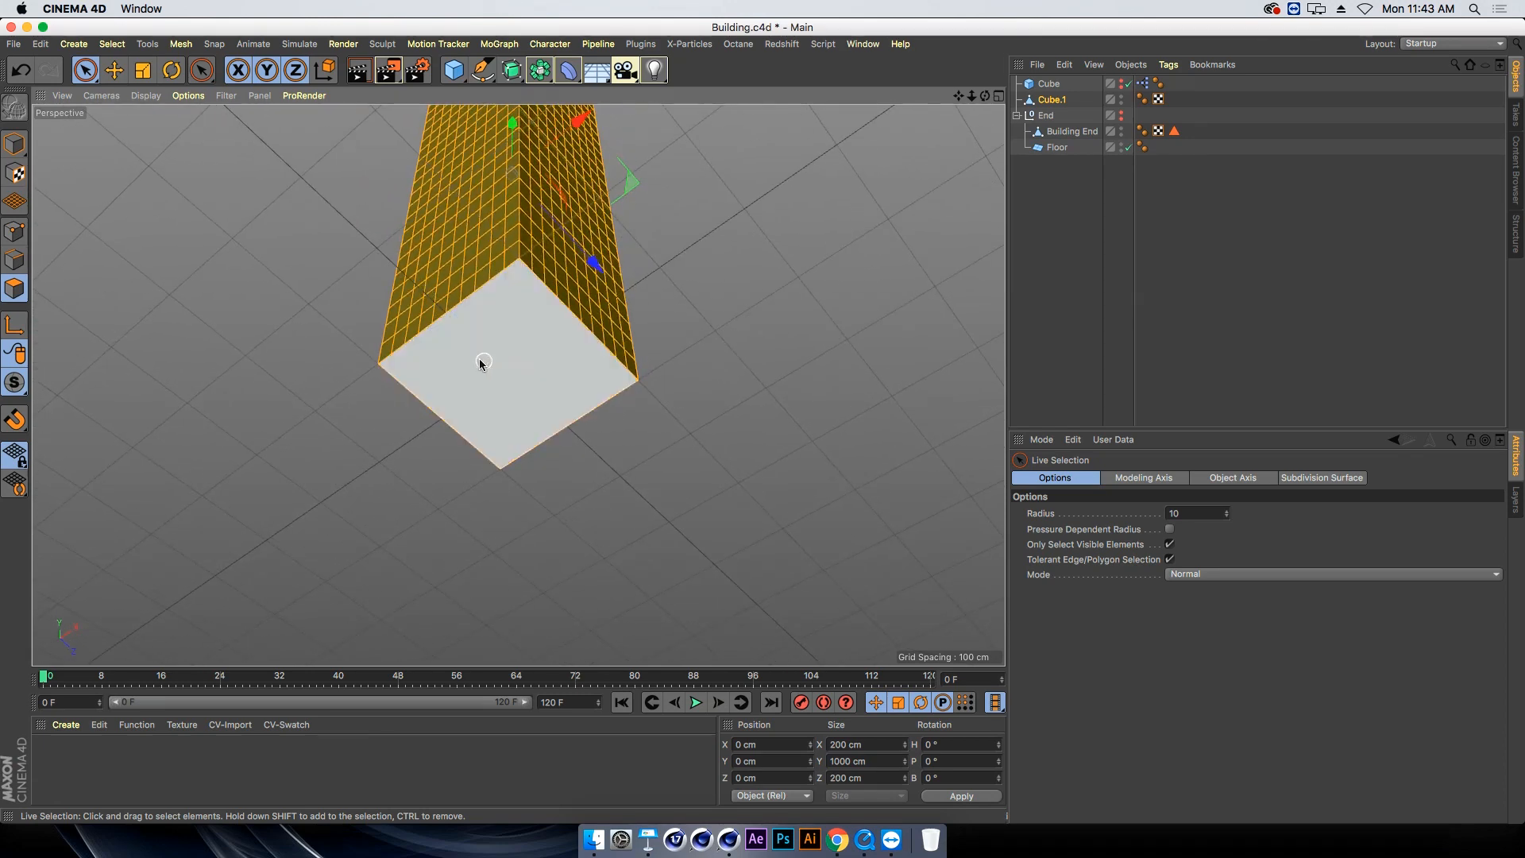
alt+drag(245, 217, 333, 453)
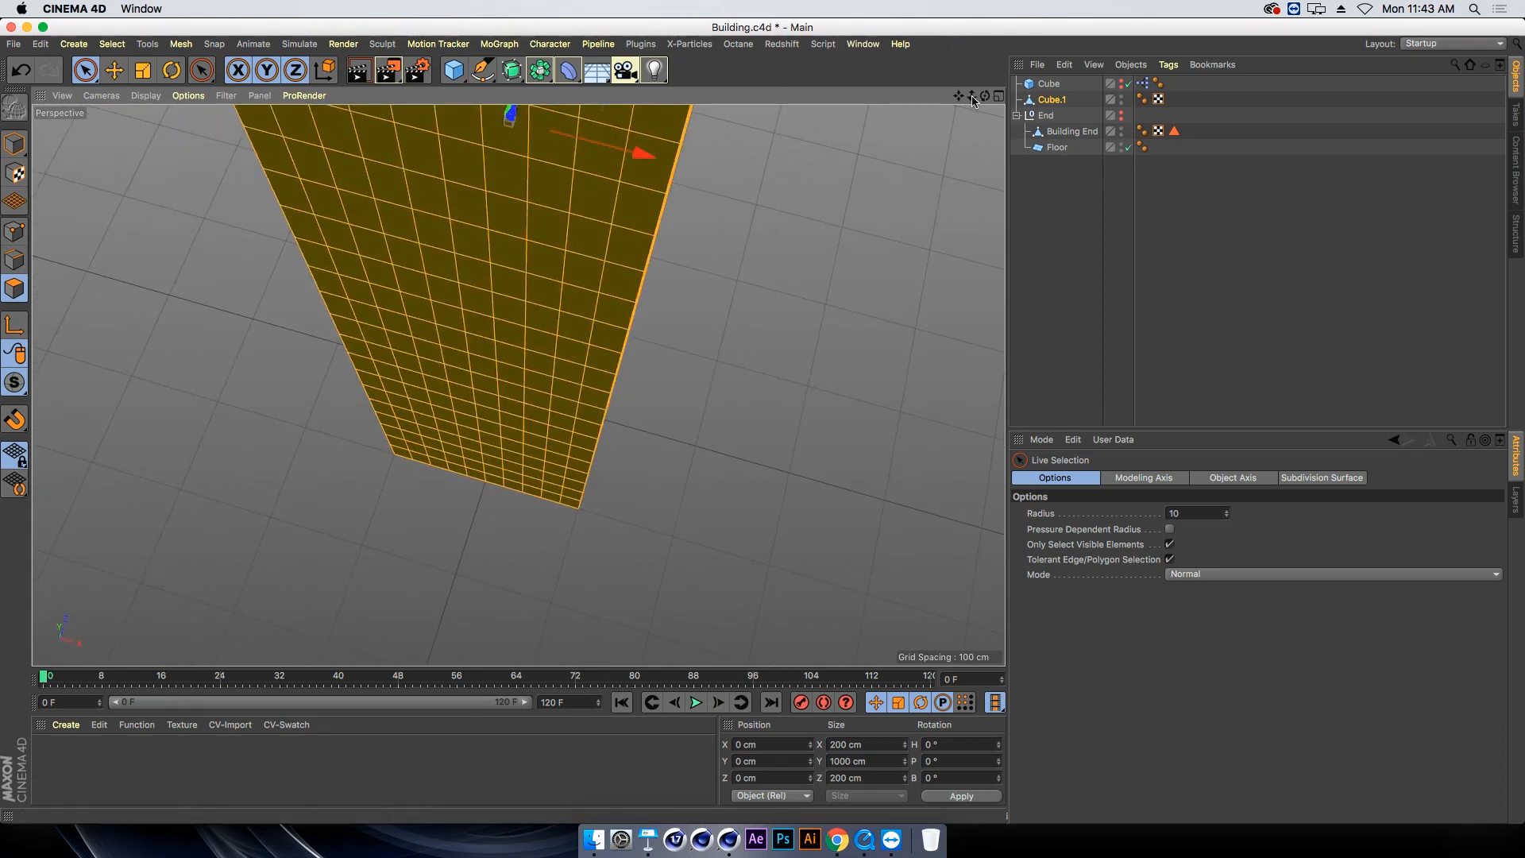
drag(972, 96, 976, 98)
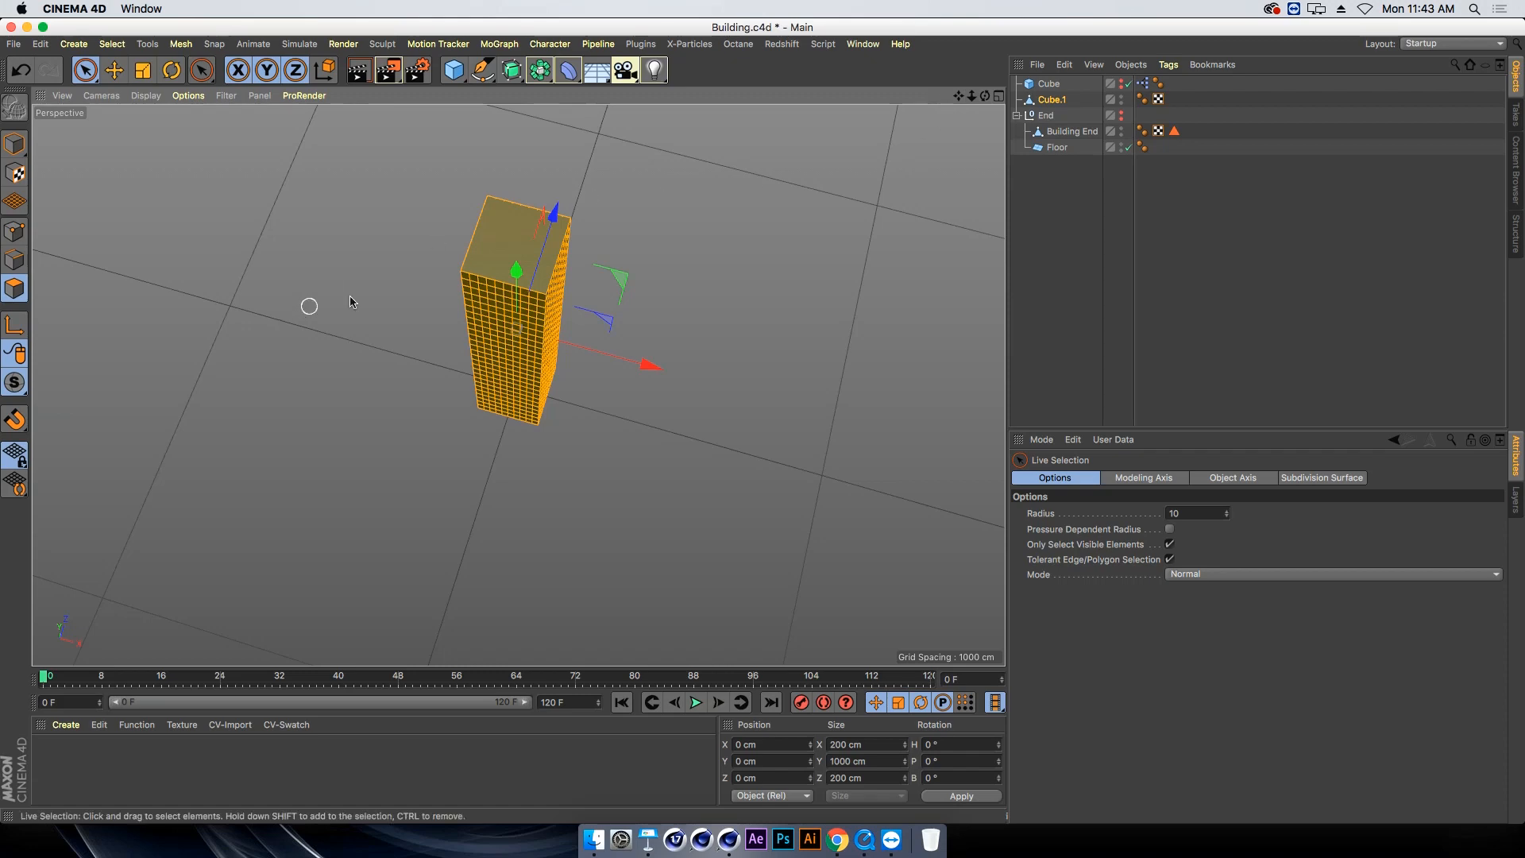
alt+drag(436, 375, 406, 256)
alt+right_drag(393, 273, 549, 266)
alt+drag(633, 299, 542, 333)
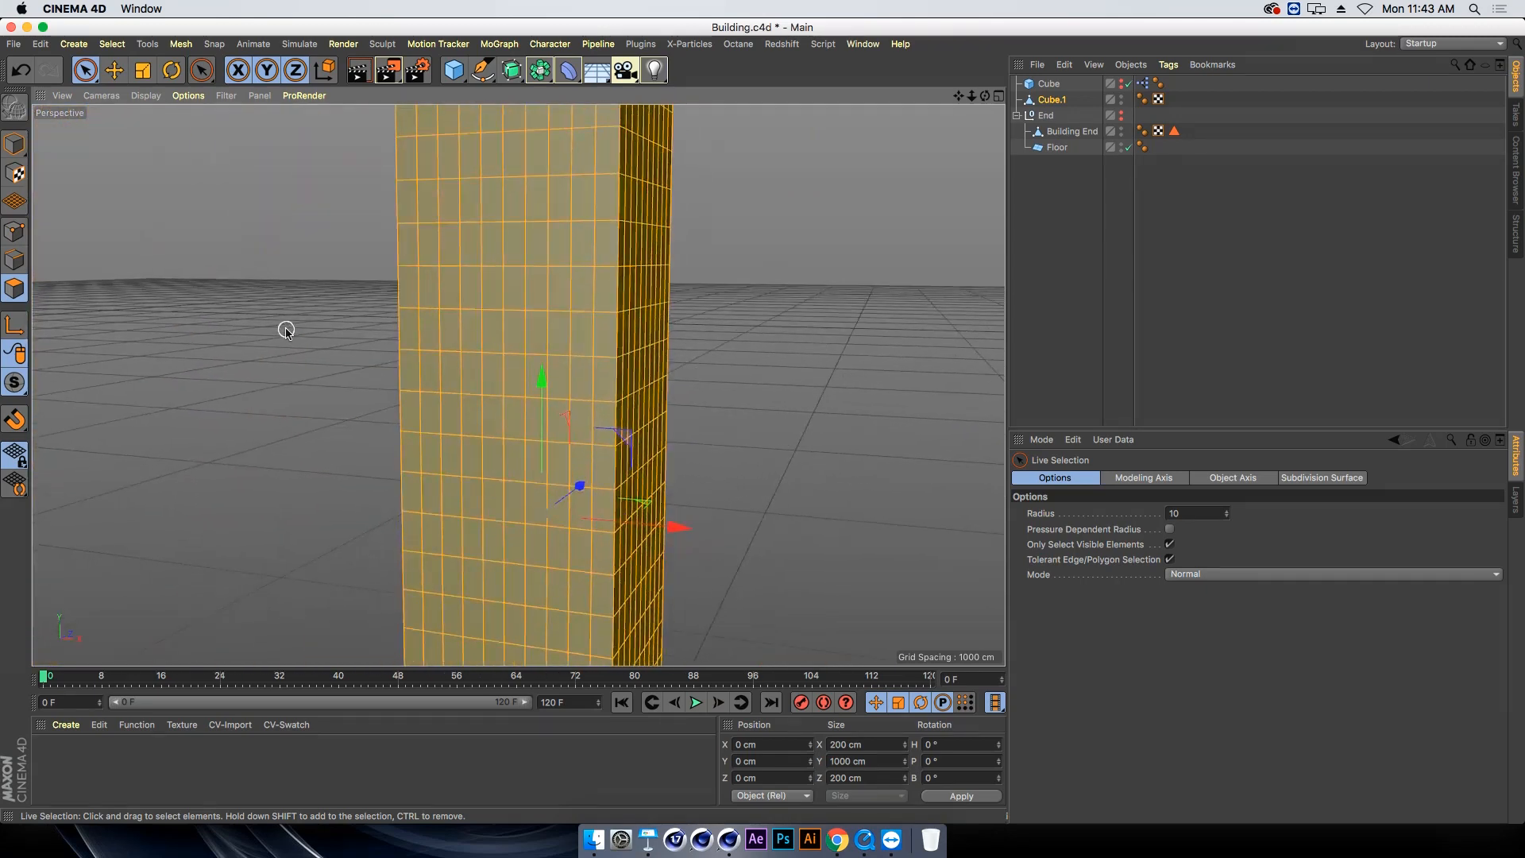
Try an Extrude Inner of about 6.65 cm on the side walls with Preserve Groups on, and undo it
alt+right_drag(286, 331, 369, 321)
alt+drag(382, 332, 340, 334)
alt+middle_drag(341, 334, 341, 335)
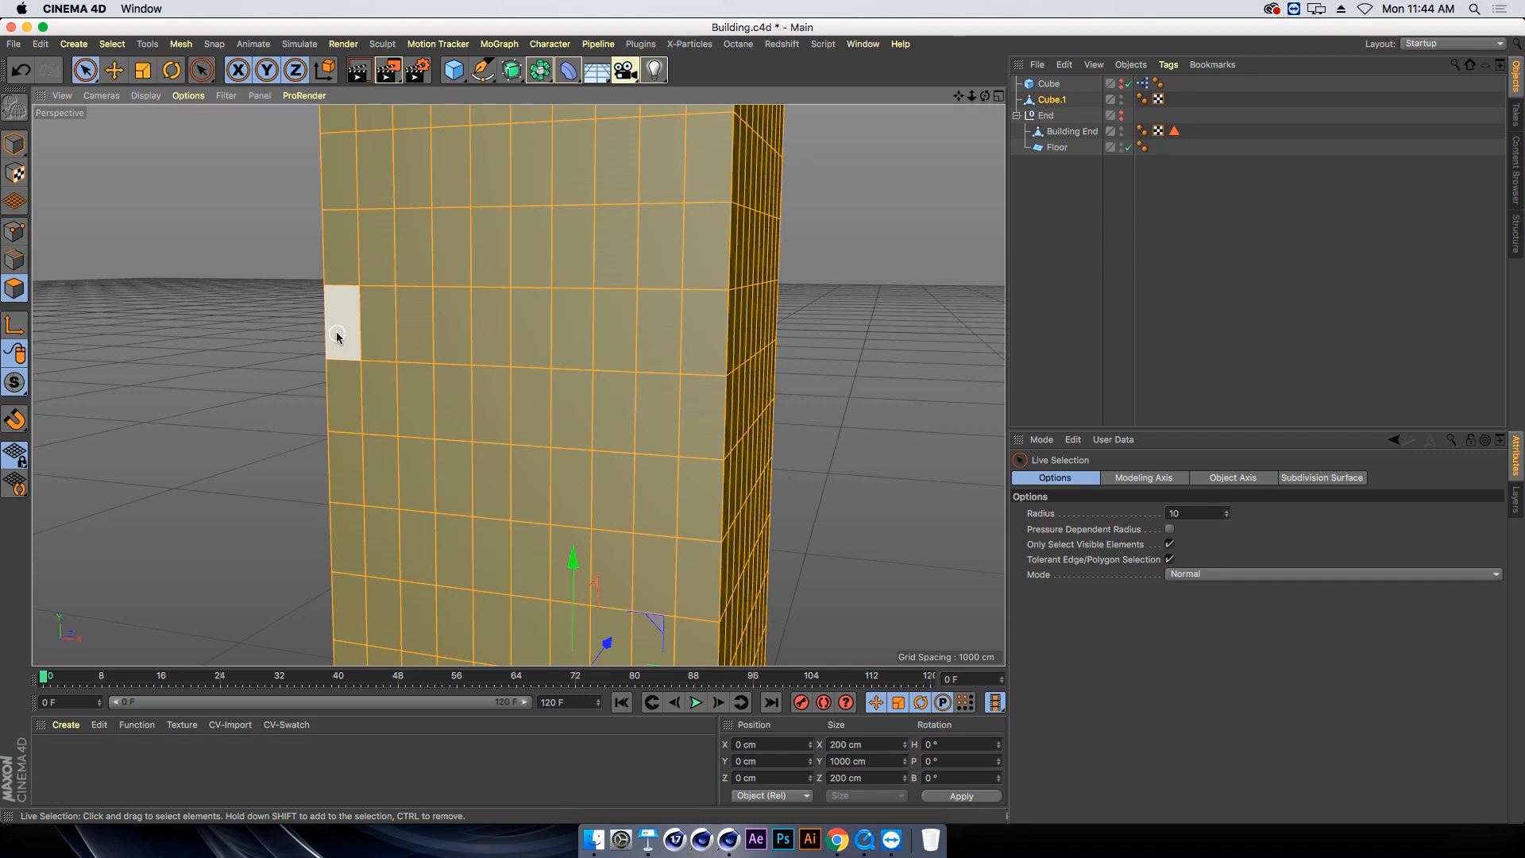
key(u)
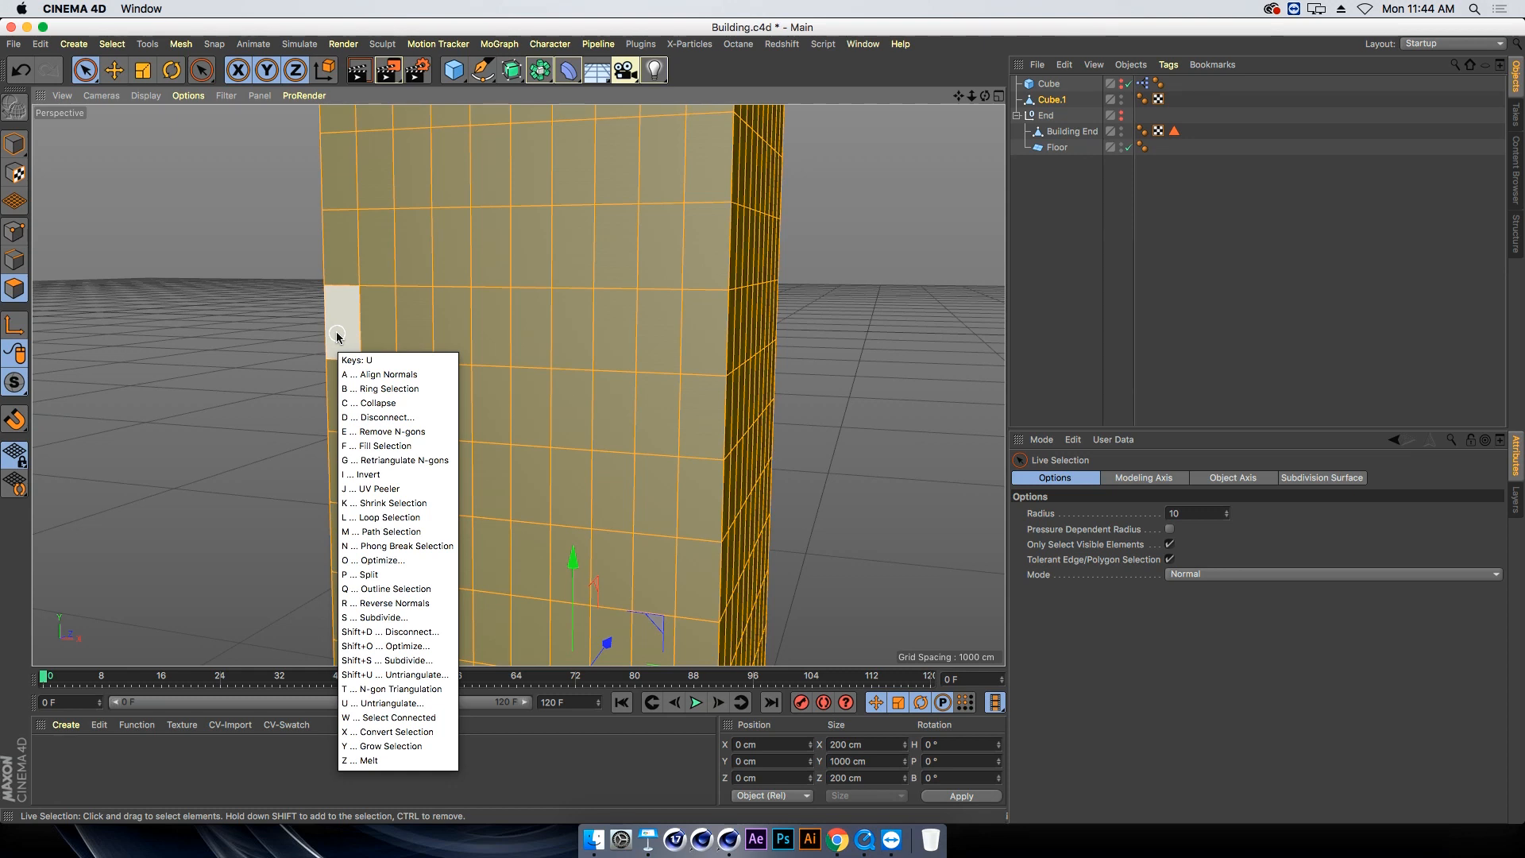
key(m)
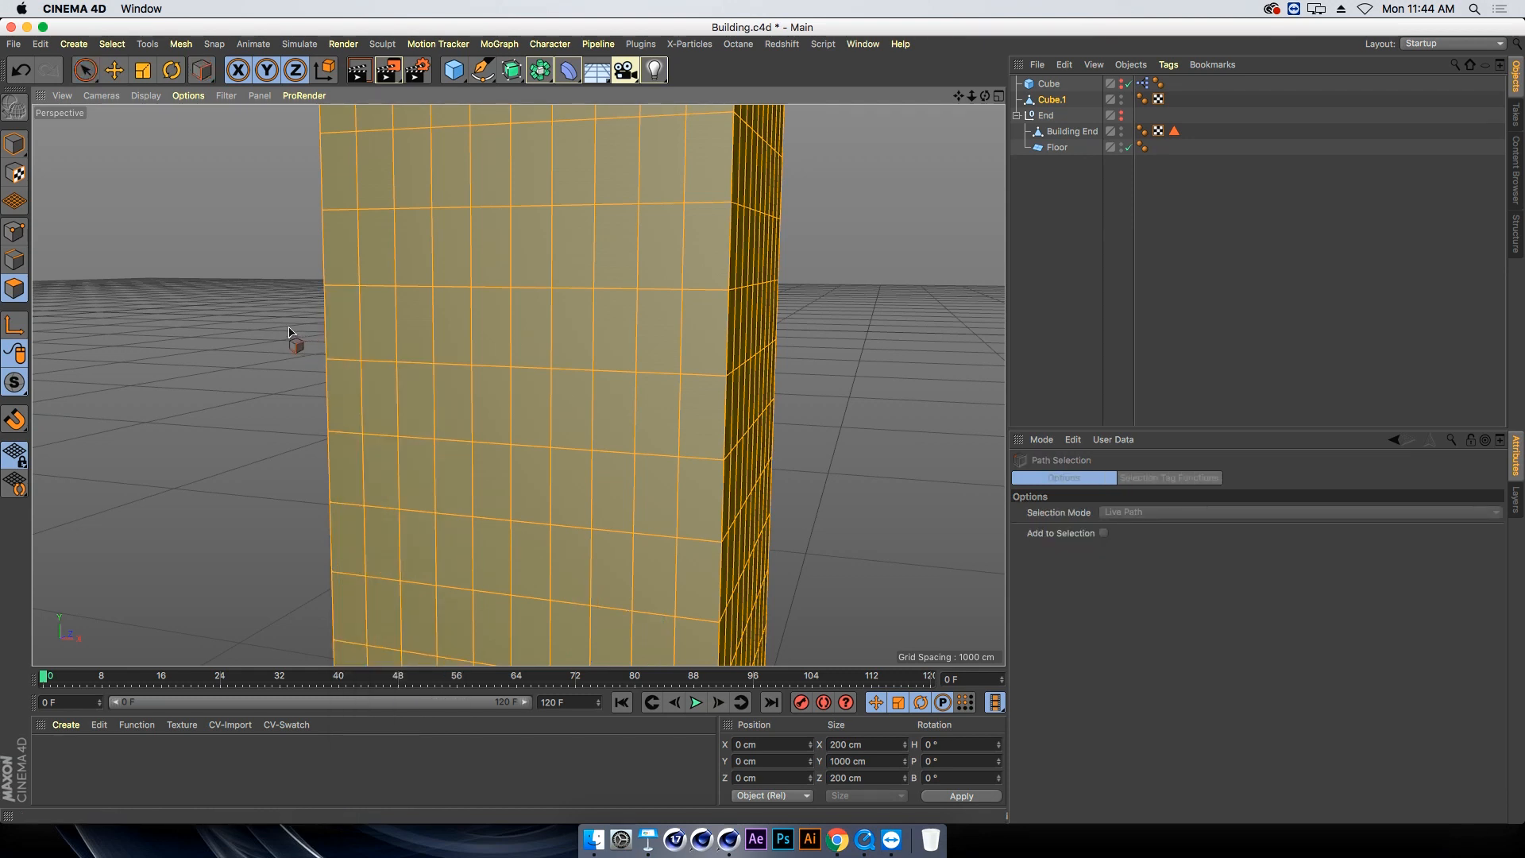
key(m)
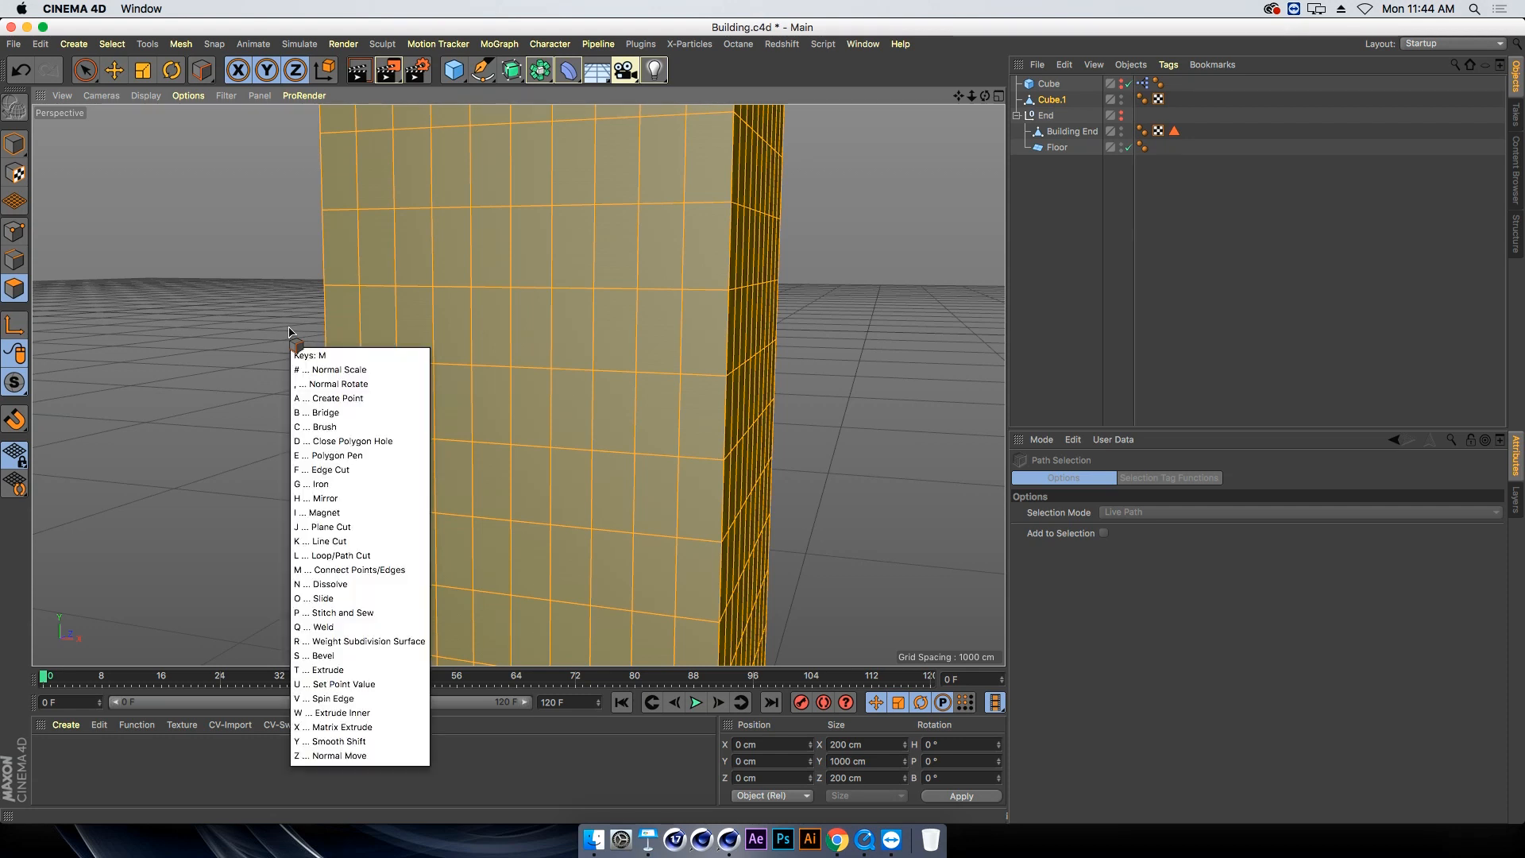
key(w)
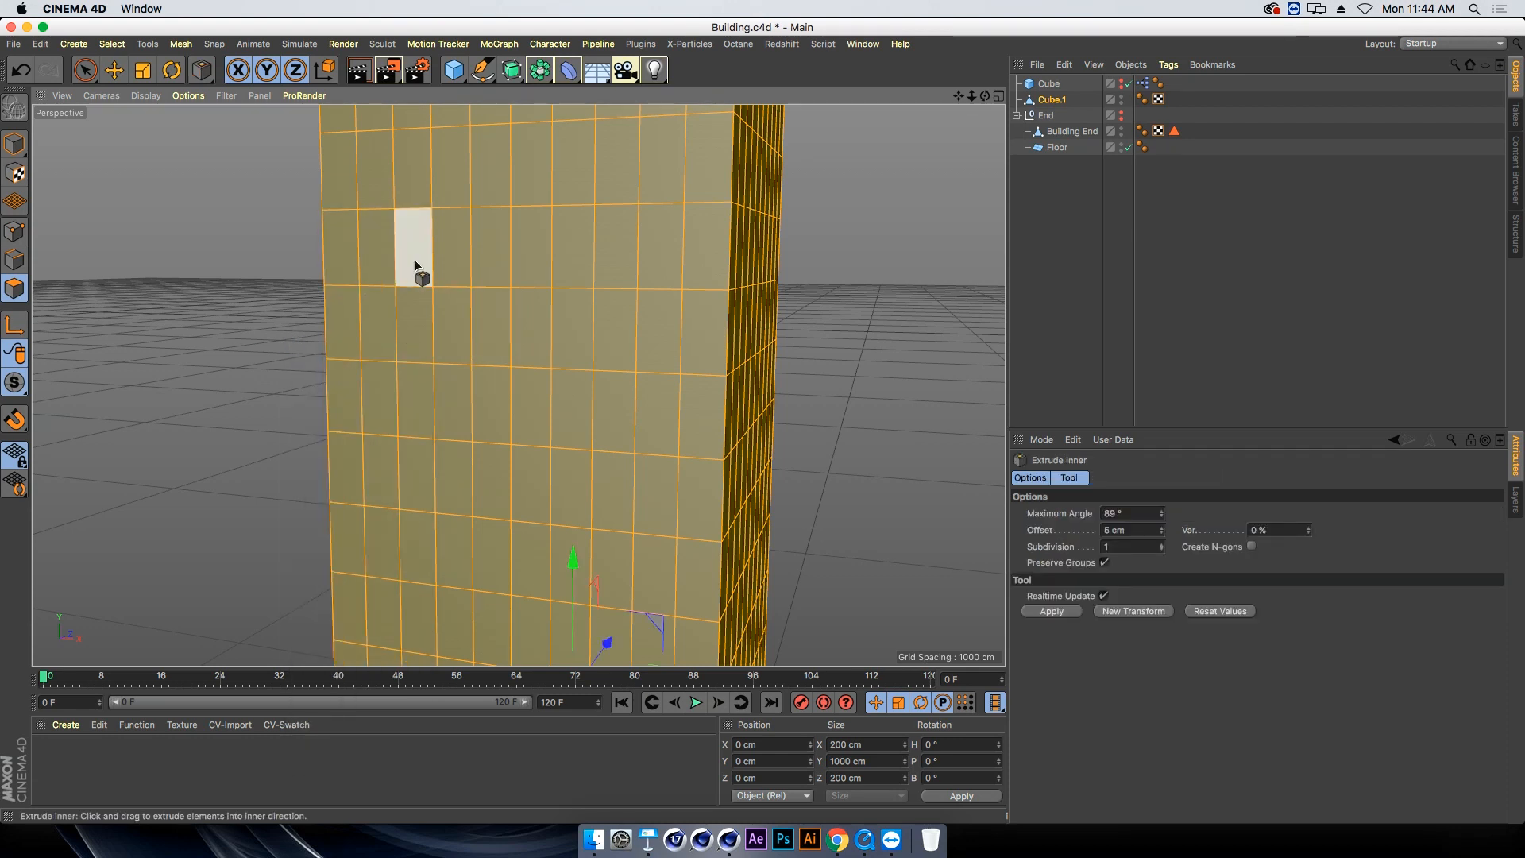
drag(416, 267, 433, 267)
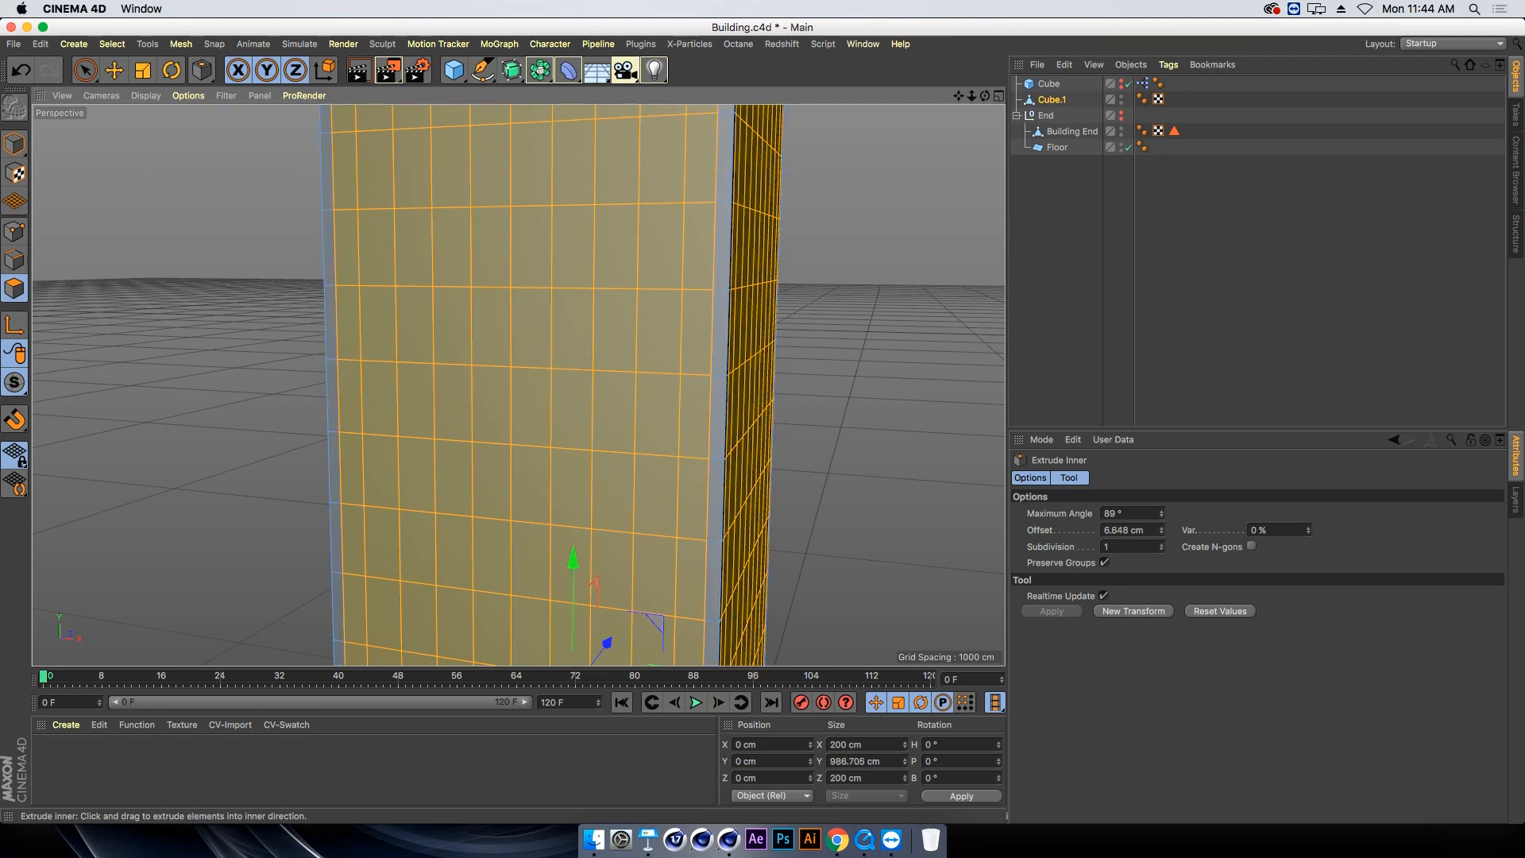
key(super+z)
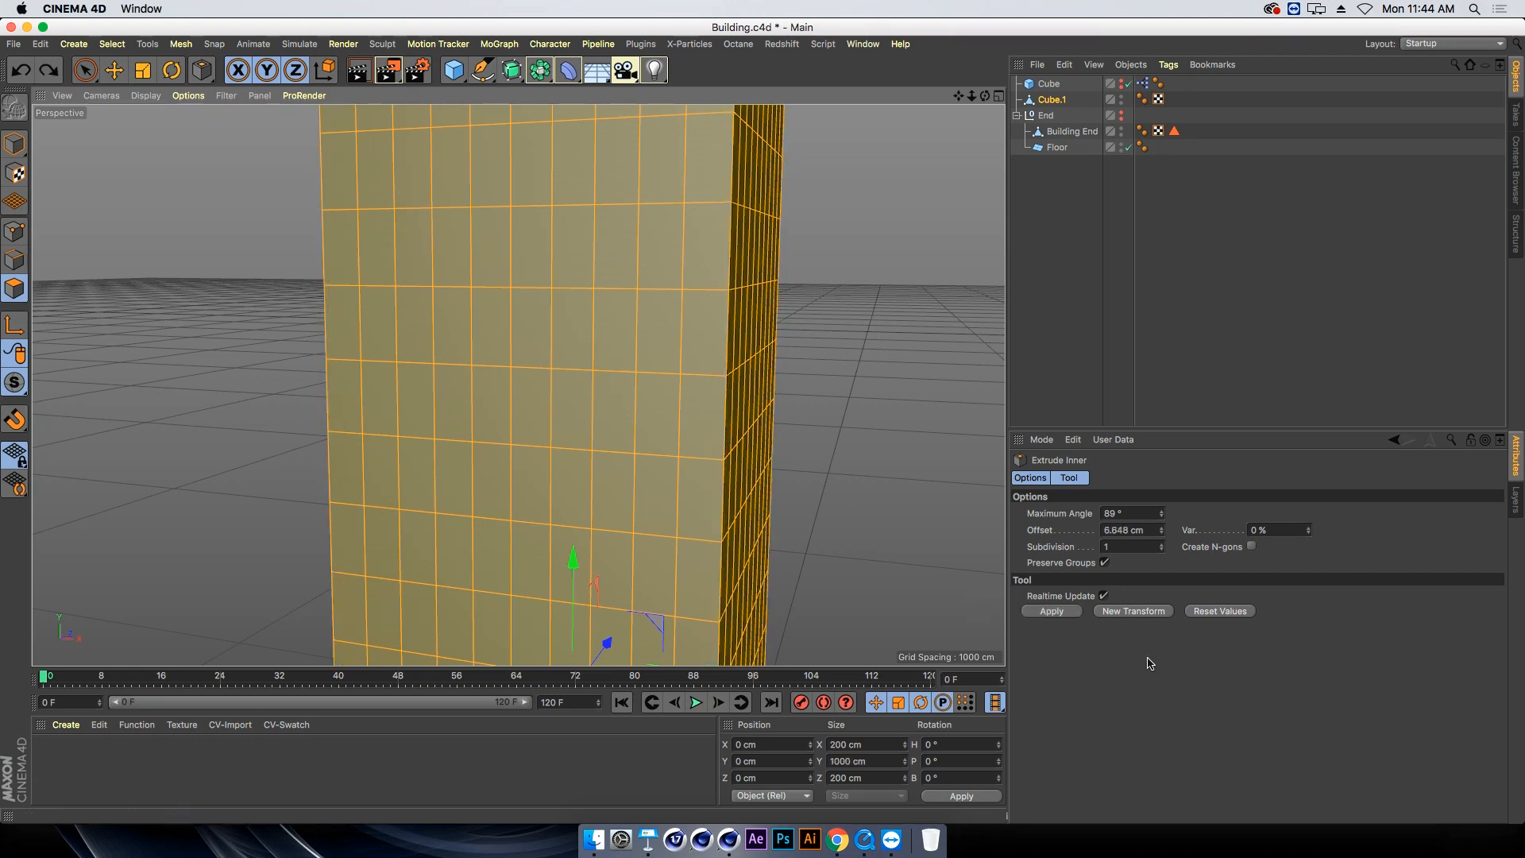
Inset each side-wall polygon individually by about 0.59 cm using Extrude Inner with Preserve Groups off
click(1105, 562)
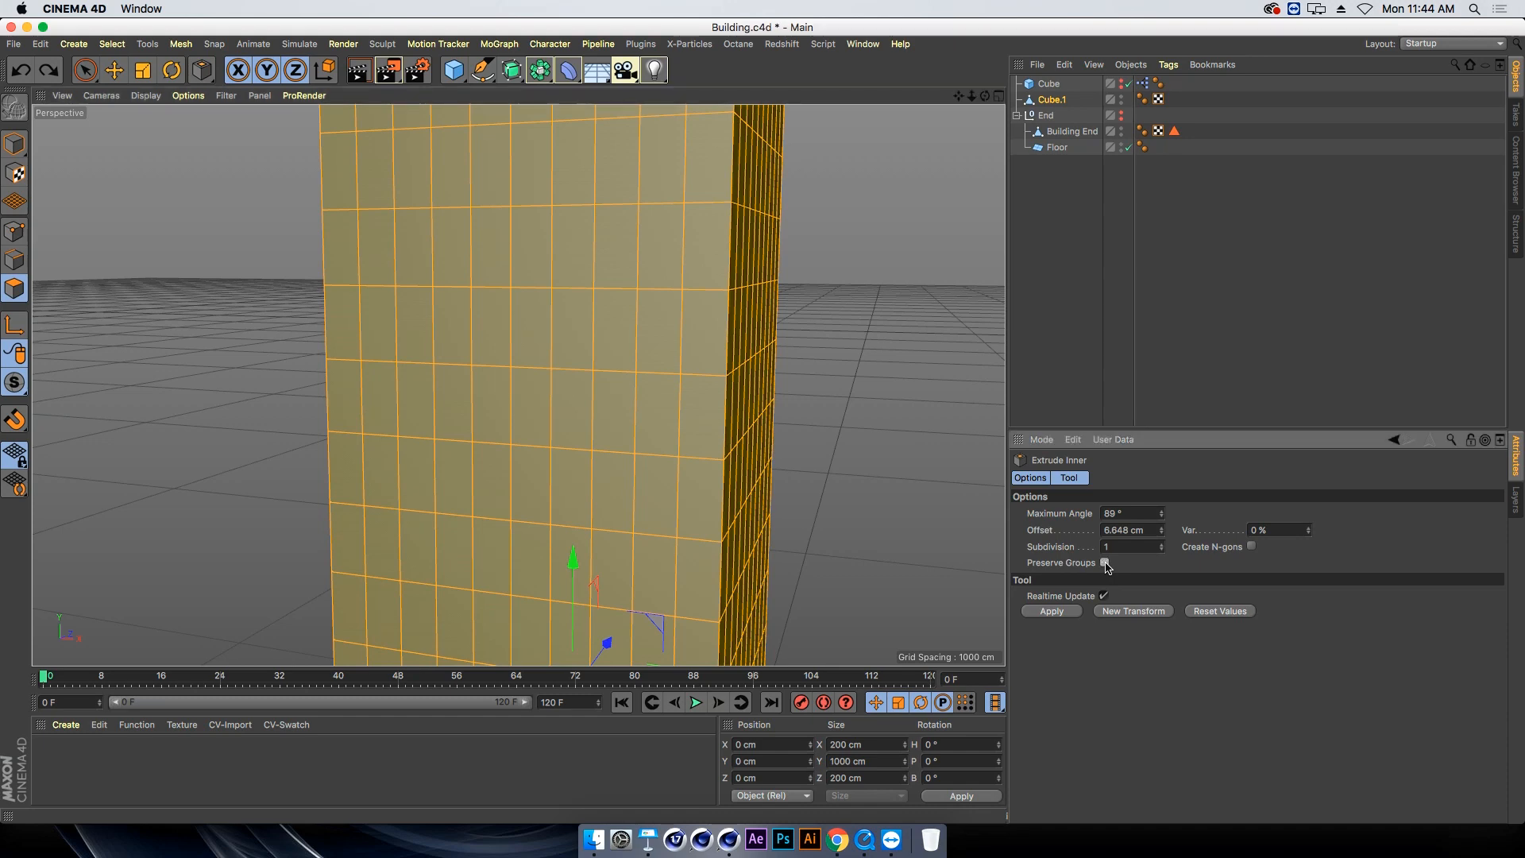
scroll(204, 379, up, 1)
scroll(204, 379, up, 5)
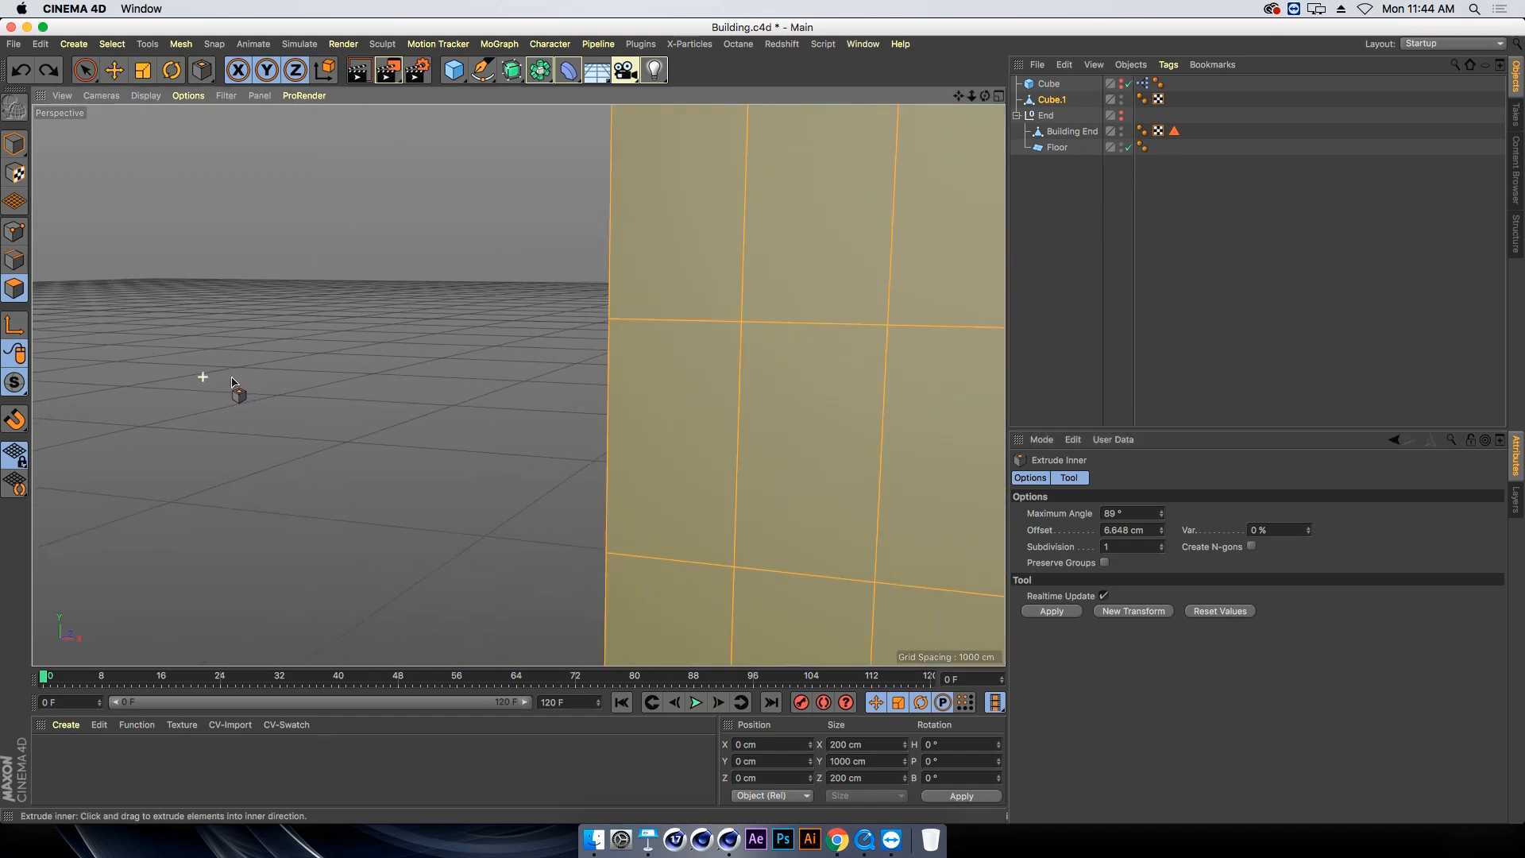
drag(429, 422, 465, 422)
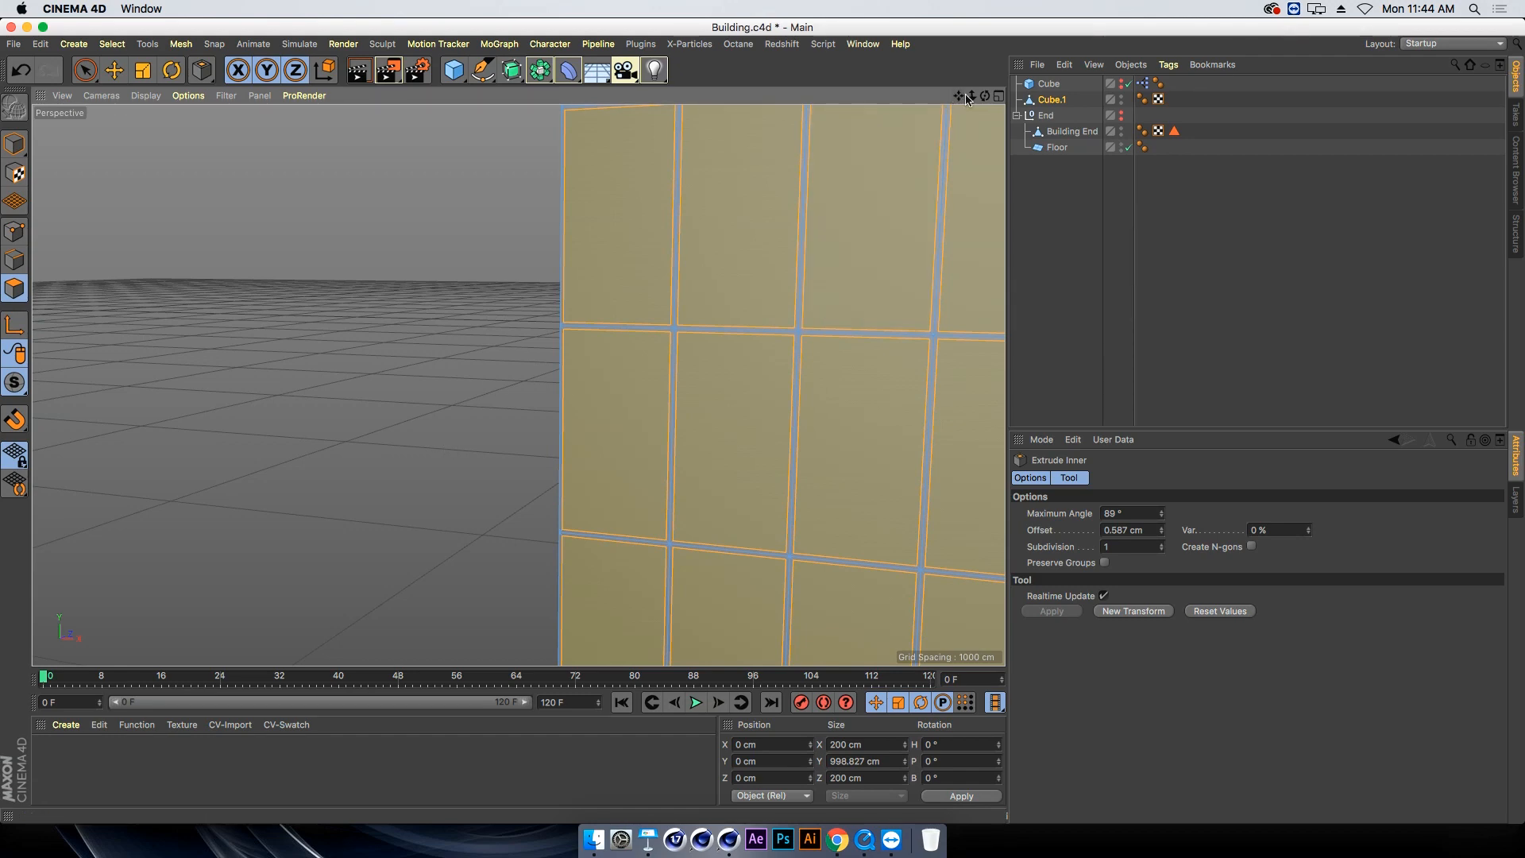
Extrude the inset wall panels inward with an offset of about -0.51 cm
drag(971, 95, 842, 96)
alt+right_drag(442, 409, 509, 409)
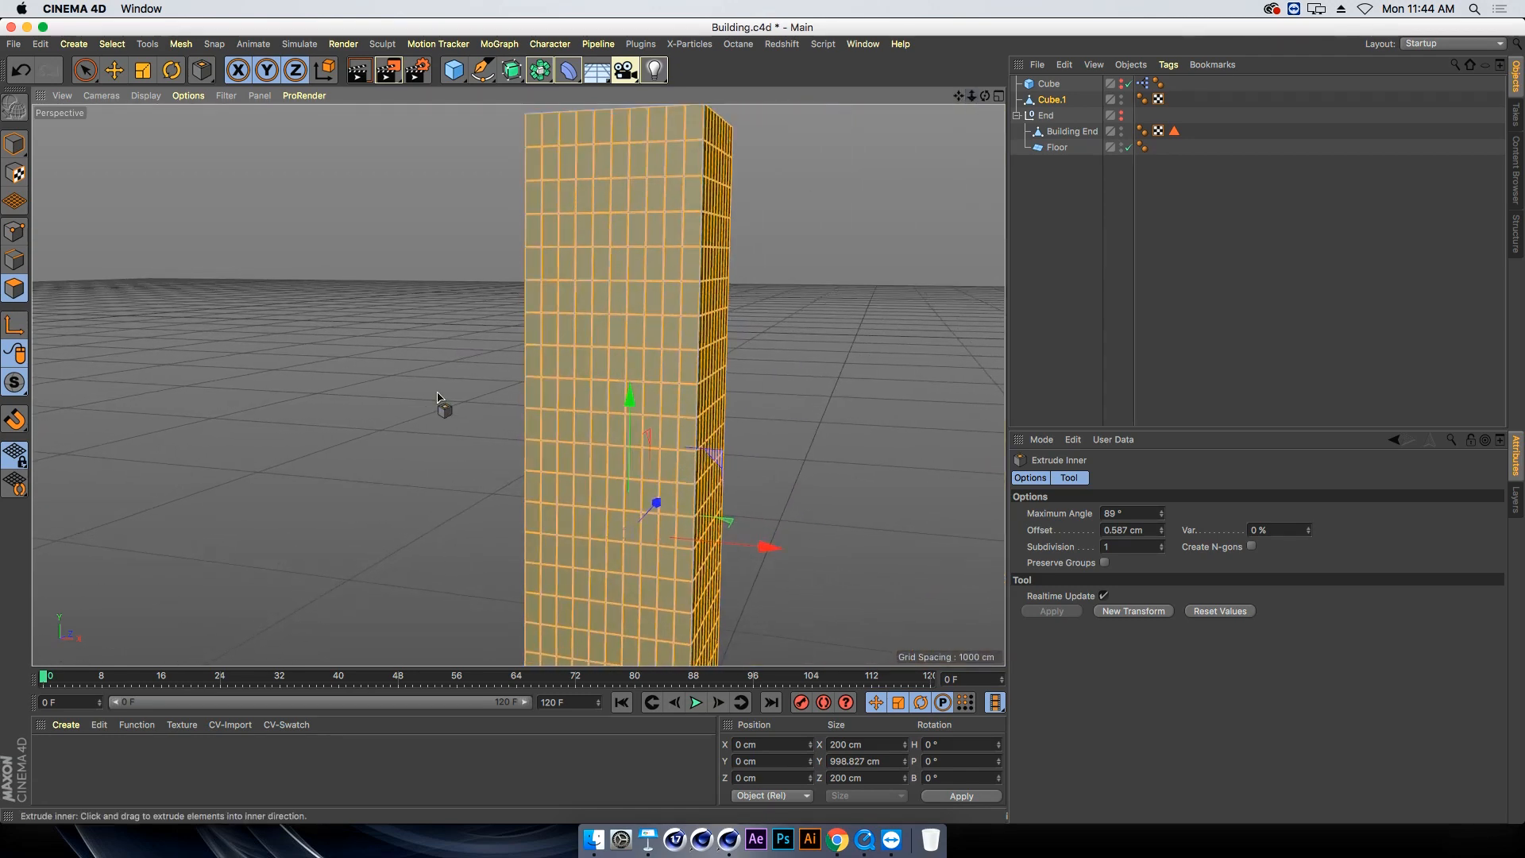
alt+drag(443, 409, 403, 373)
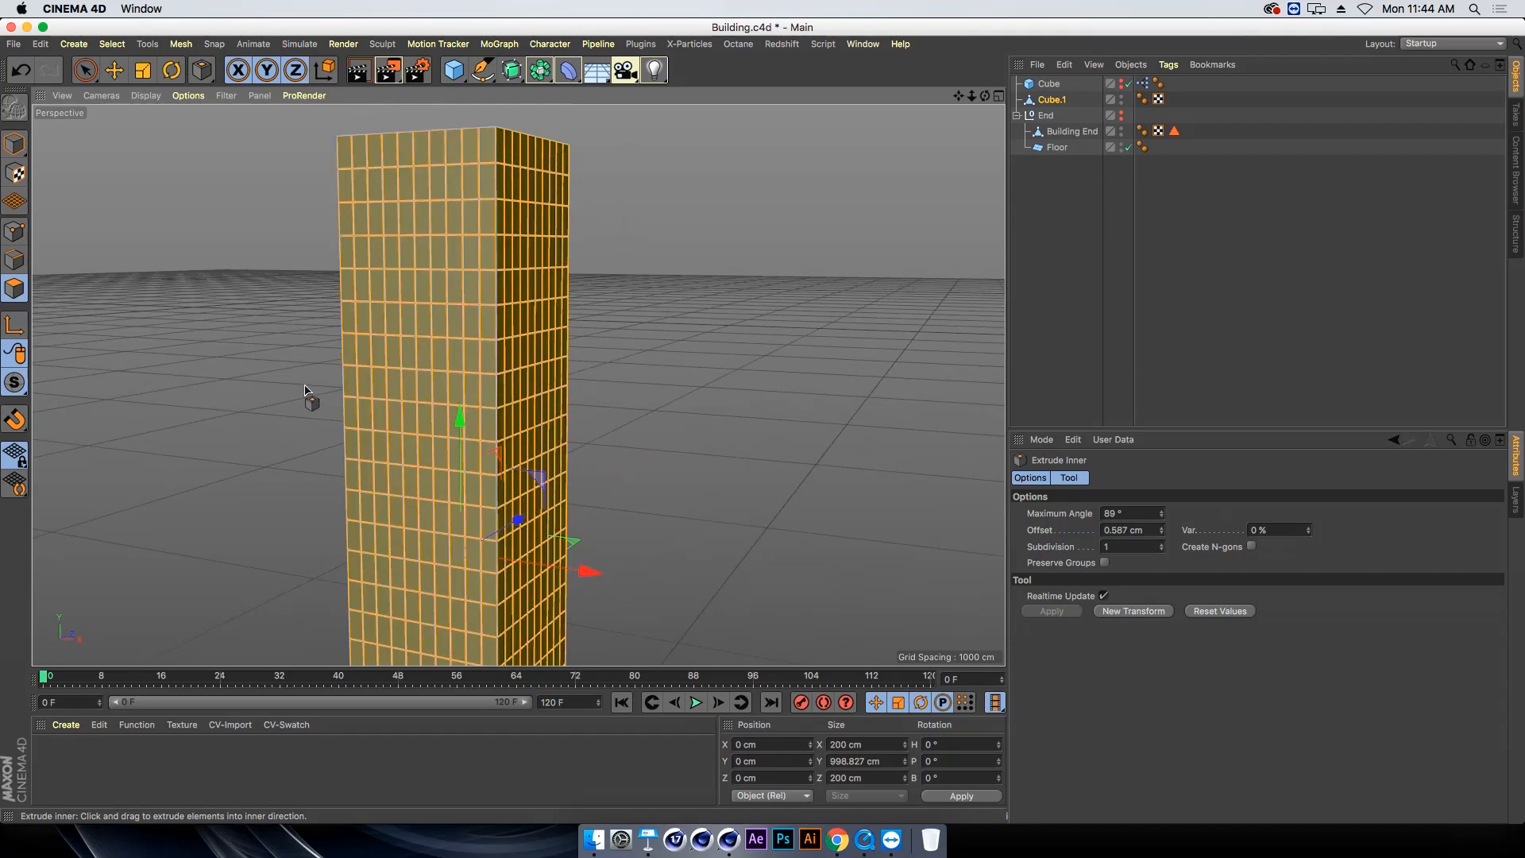
key(m)
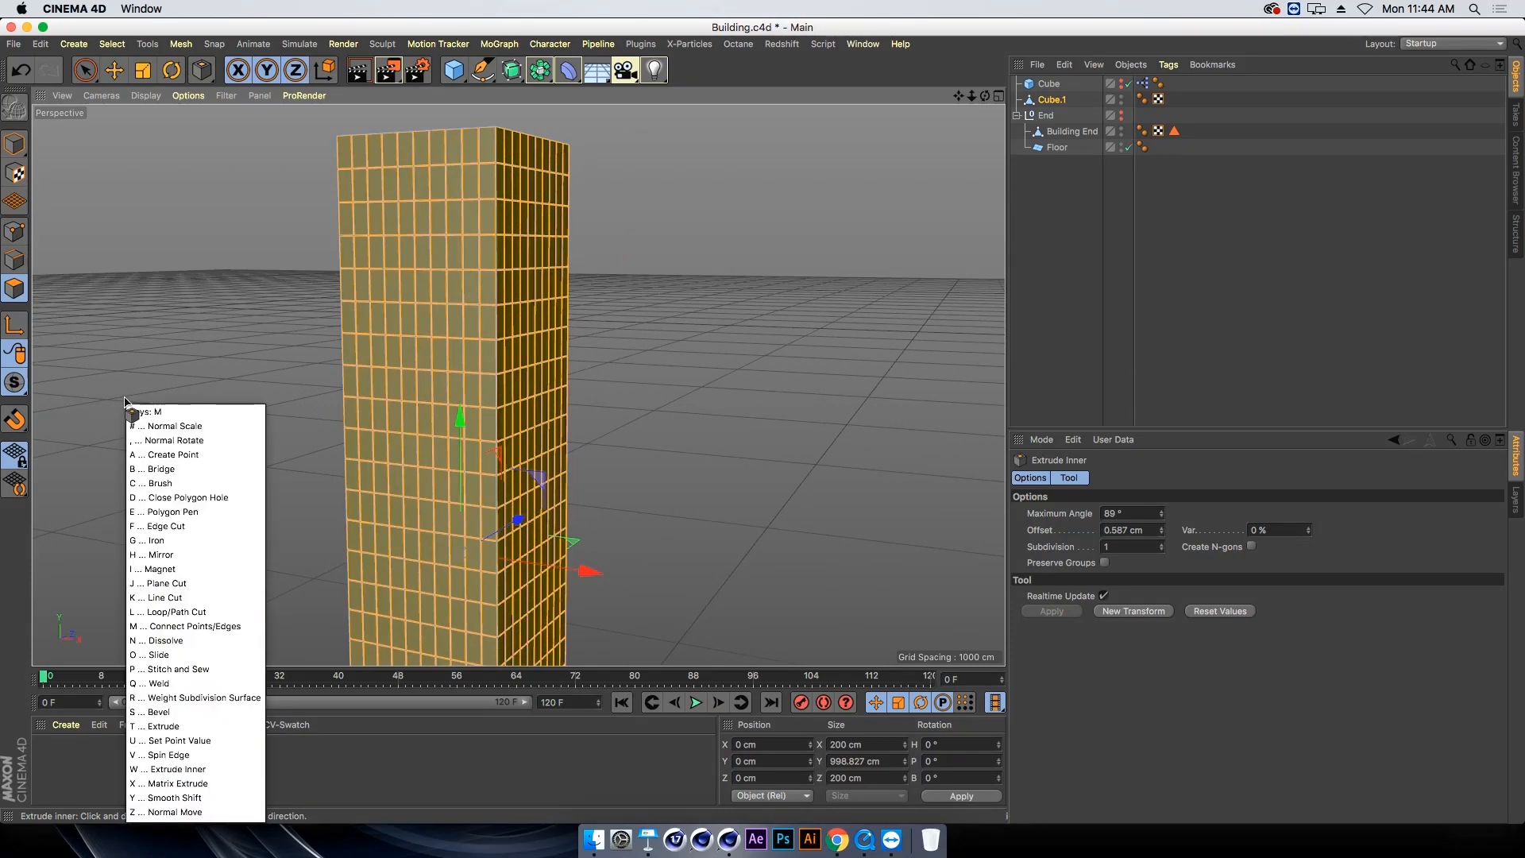
key(t)
scroll(198, 401, up, 10)
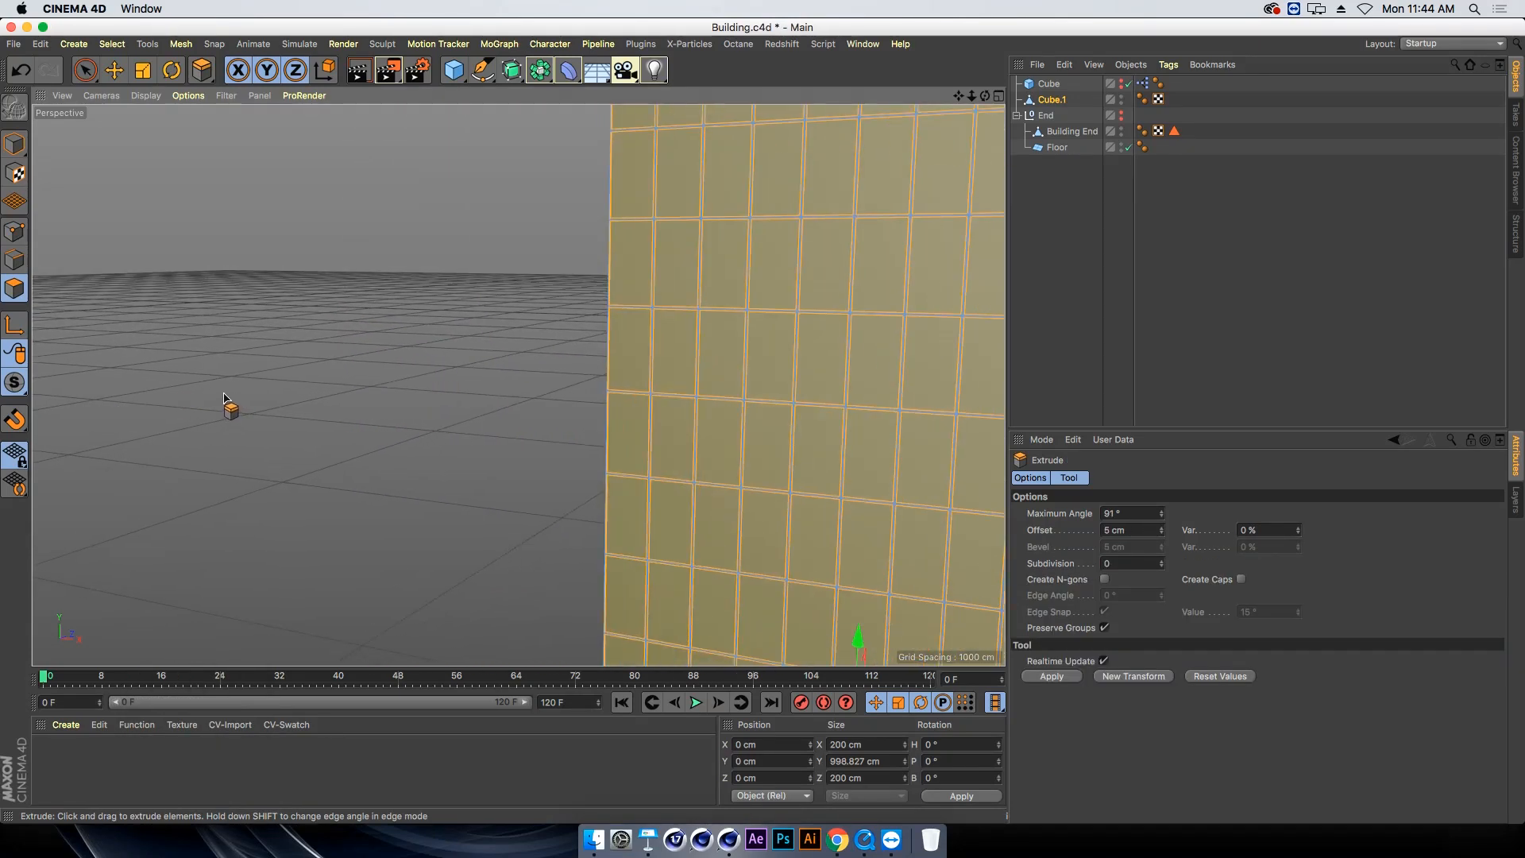
alt+middle_drag(454, 421, 400, 410)
alt+right_drag(191, 370, 417, 446)
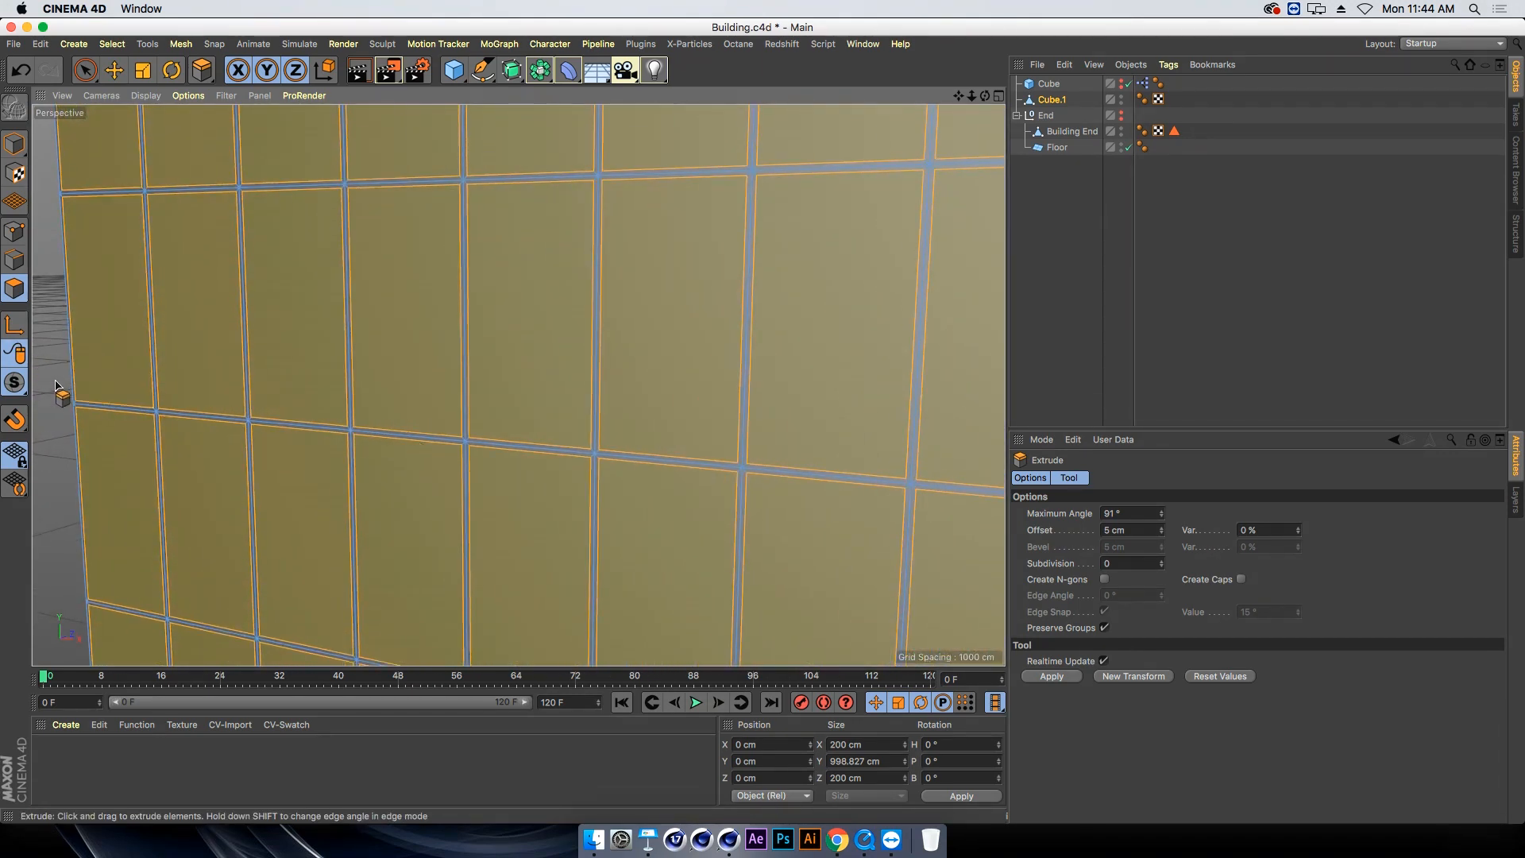
mouse_move(53, 387)
mouse_down()
mouse_move(80, 387)
mouse_move(35, 387)
mouse_up()
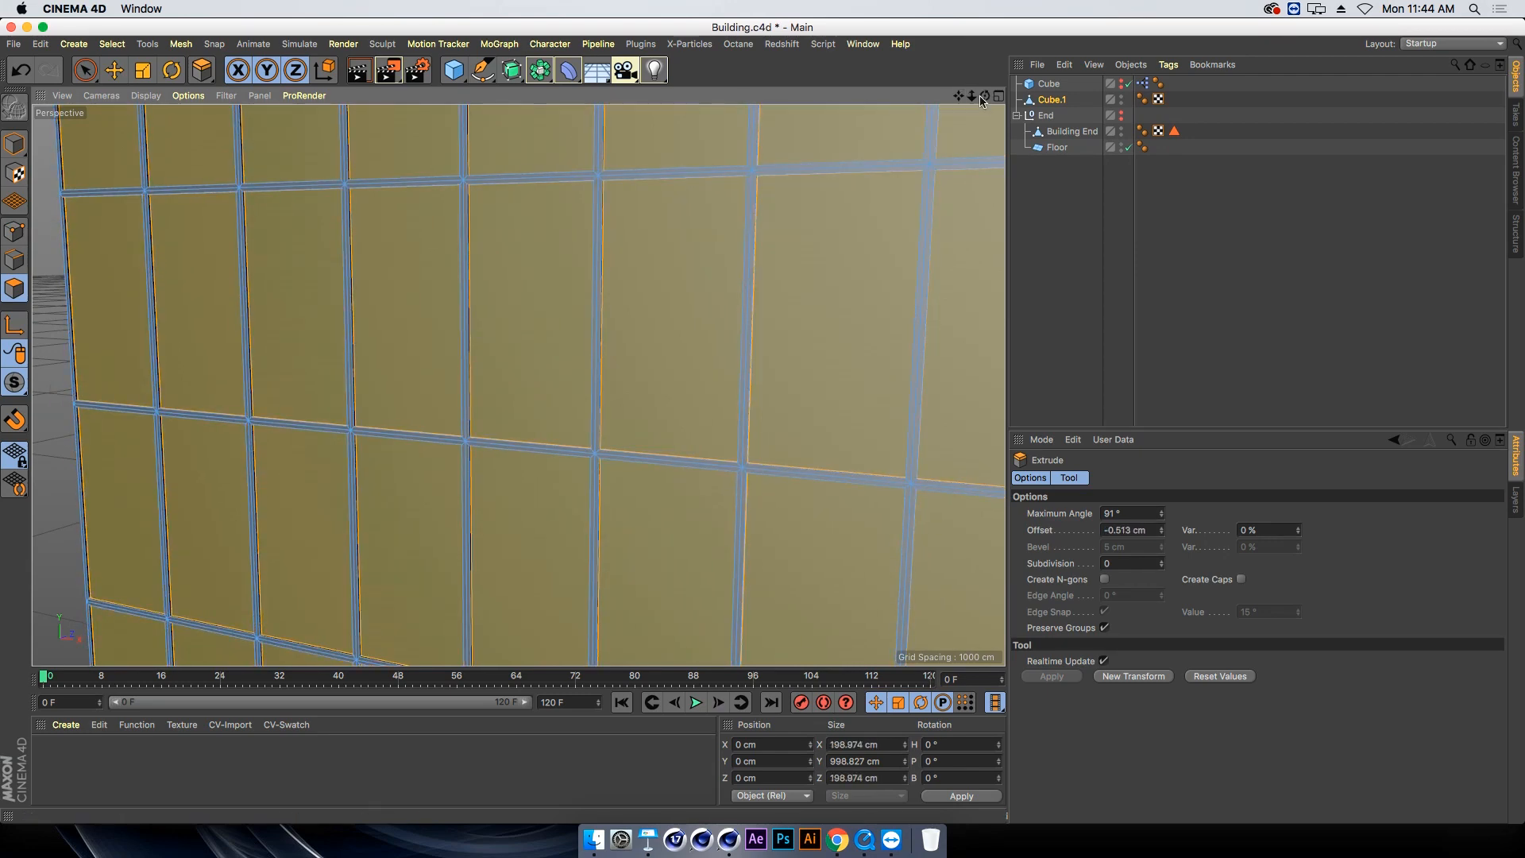
Store the recessed wall panels of Cube.1 as a polygon selection tag
drag(971, 96, 842, 96)
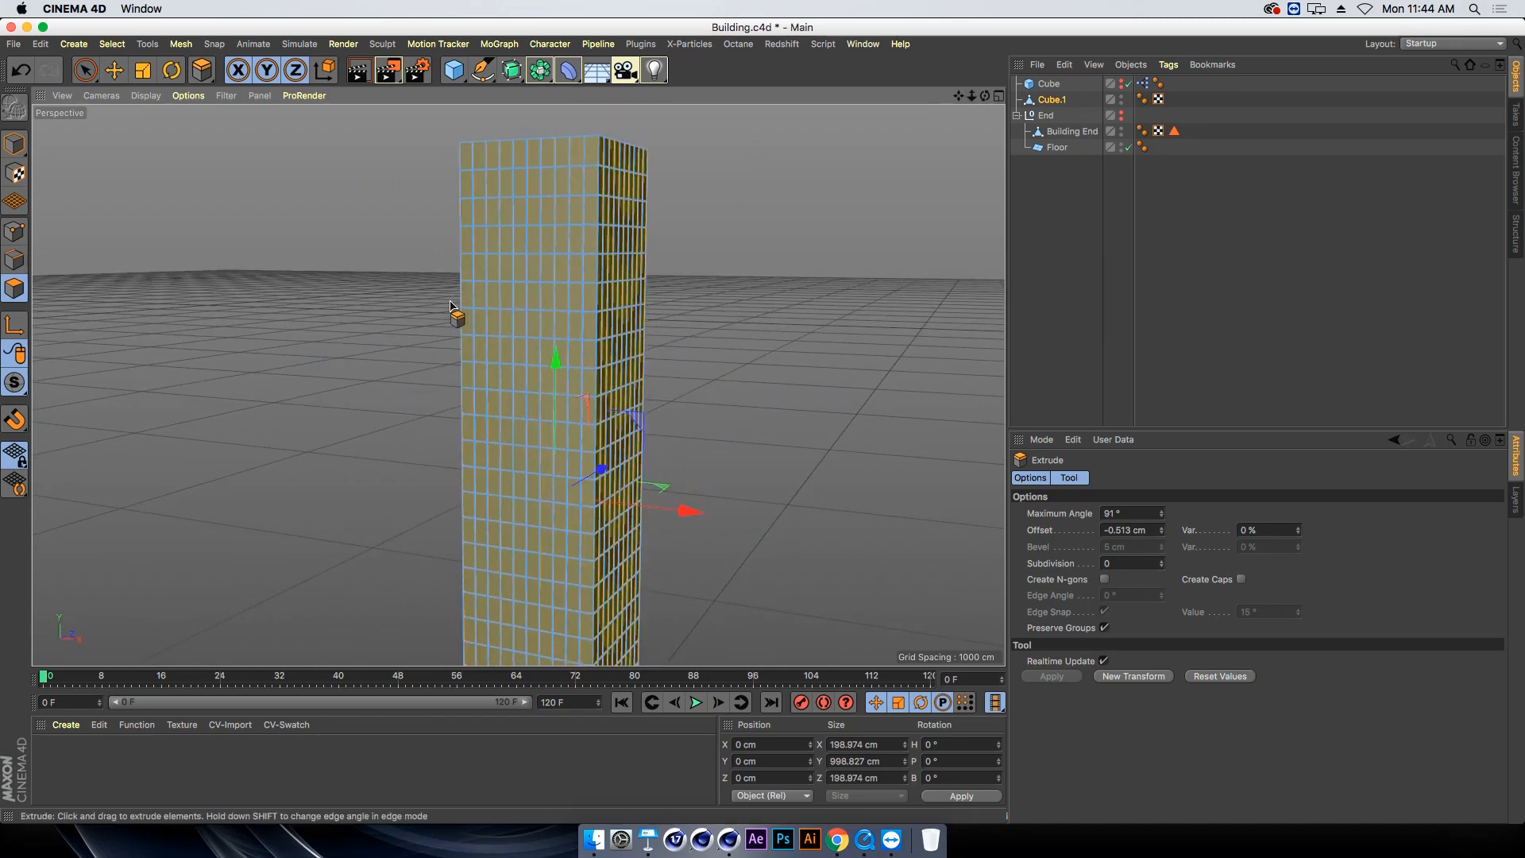
key(v)
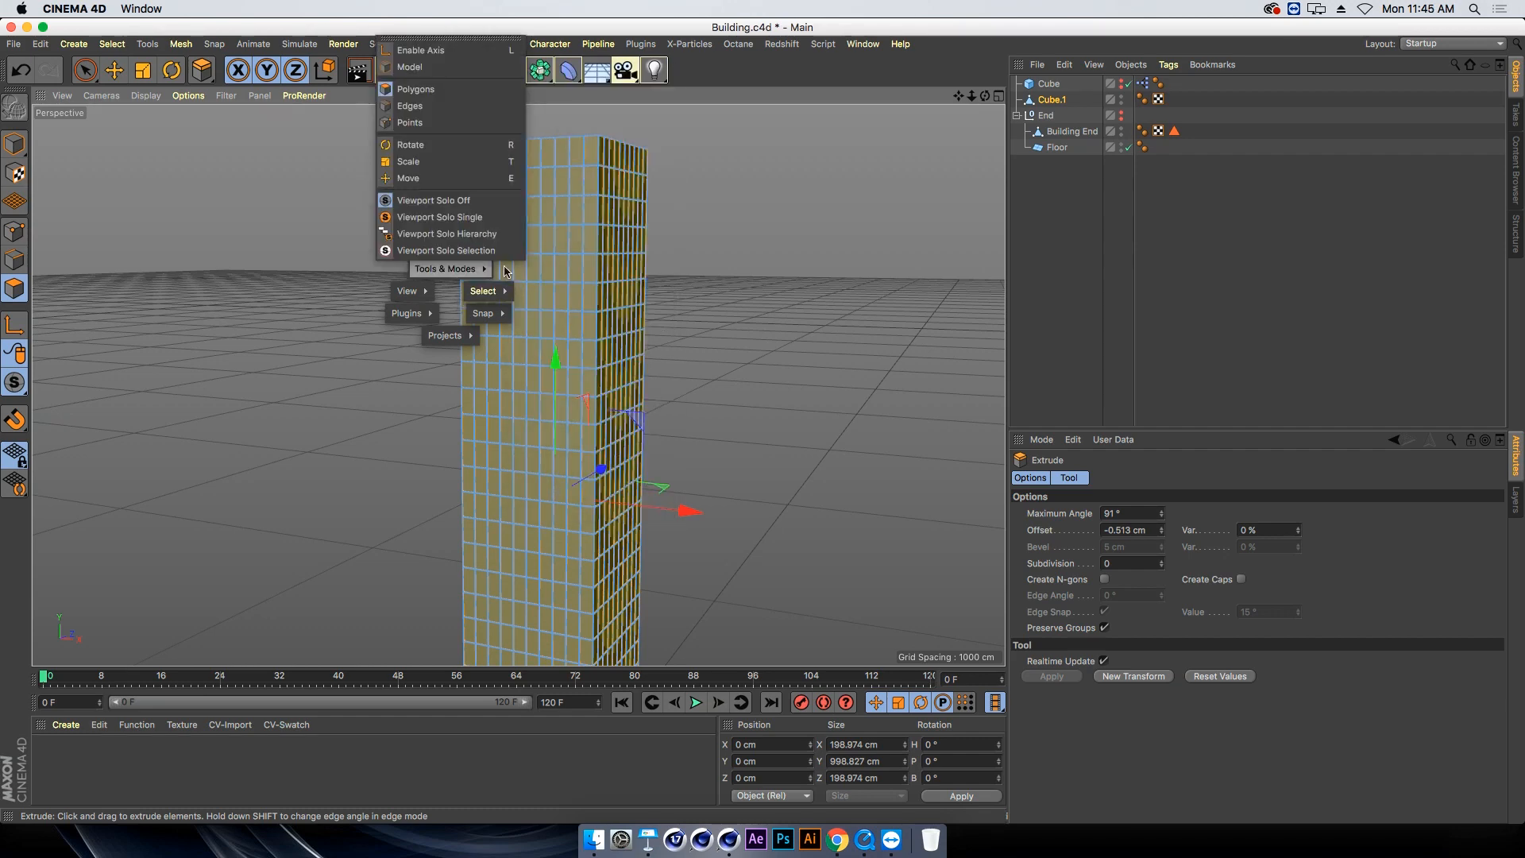
mouse_move(486, 291)
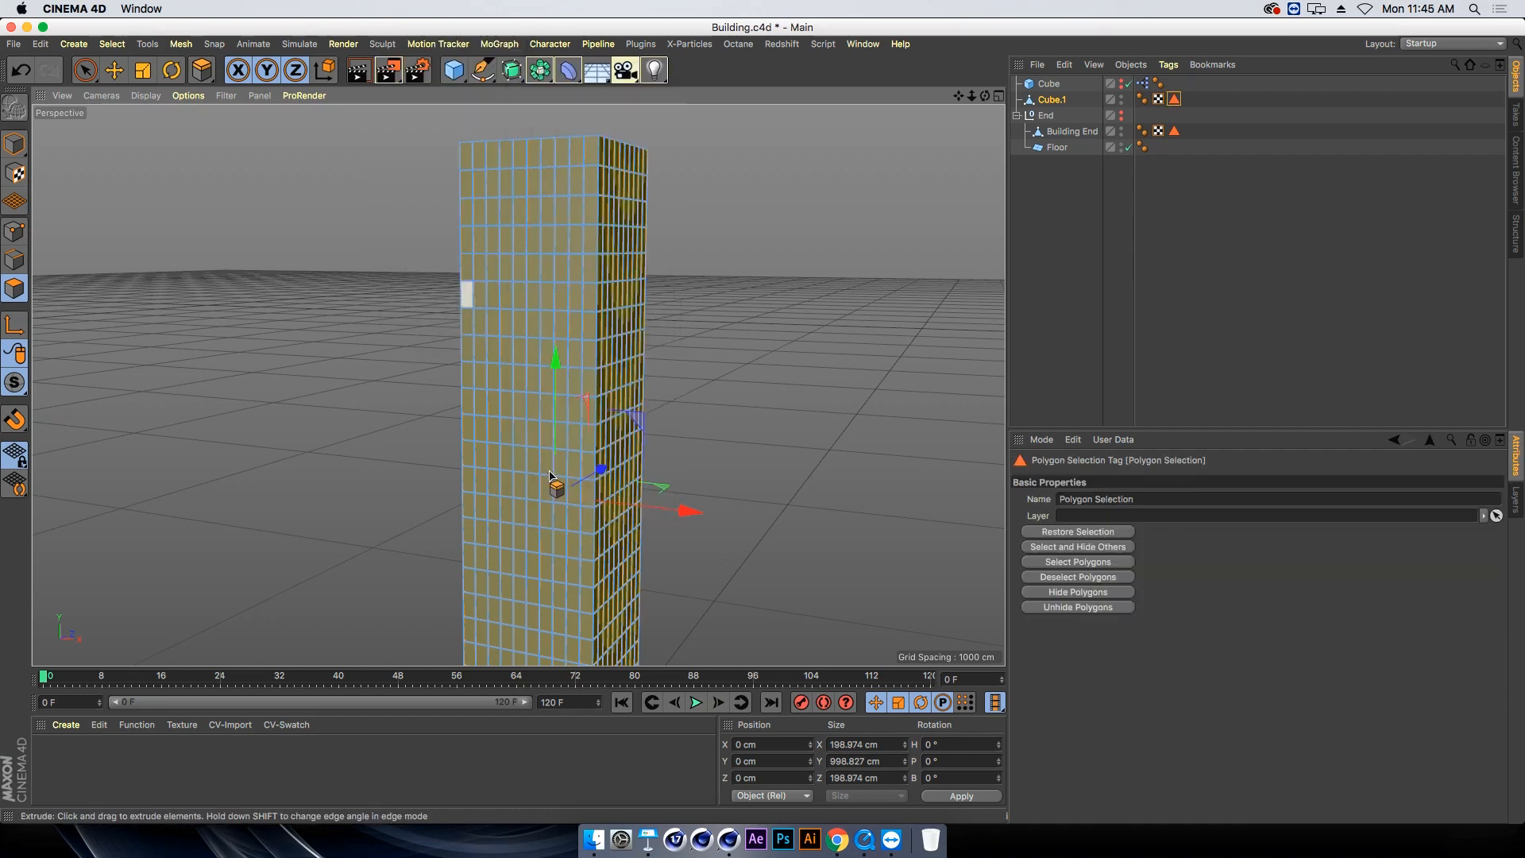
click(558, 474)
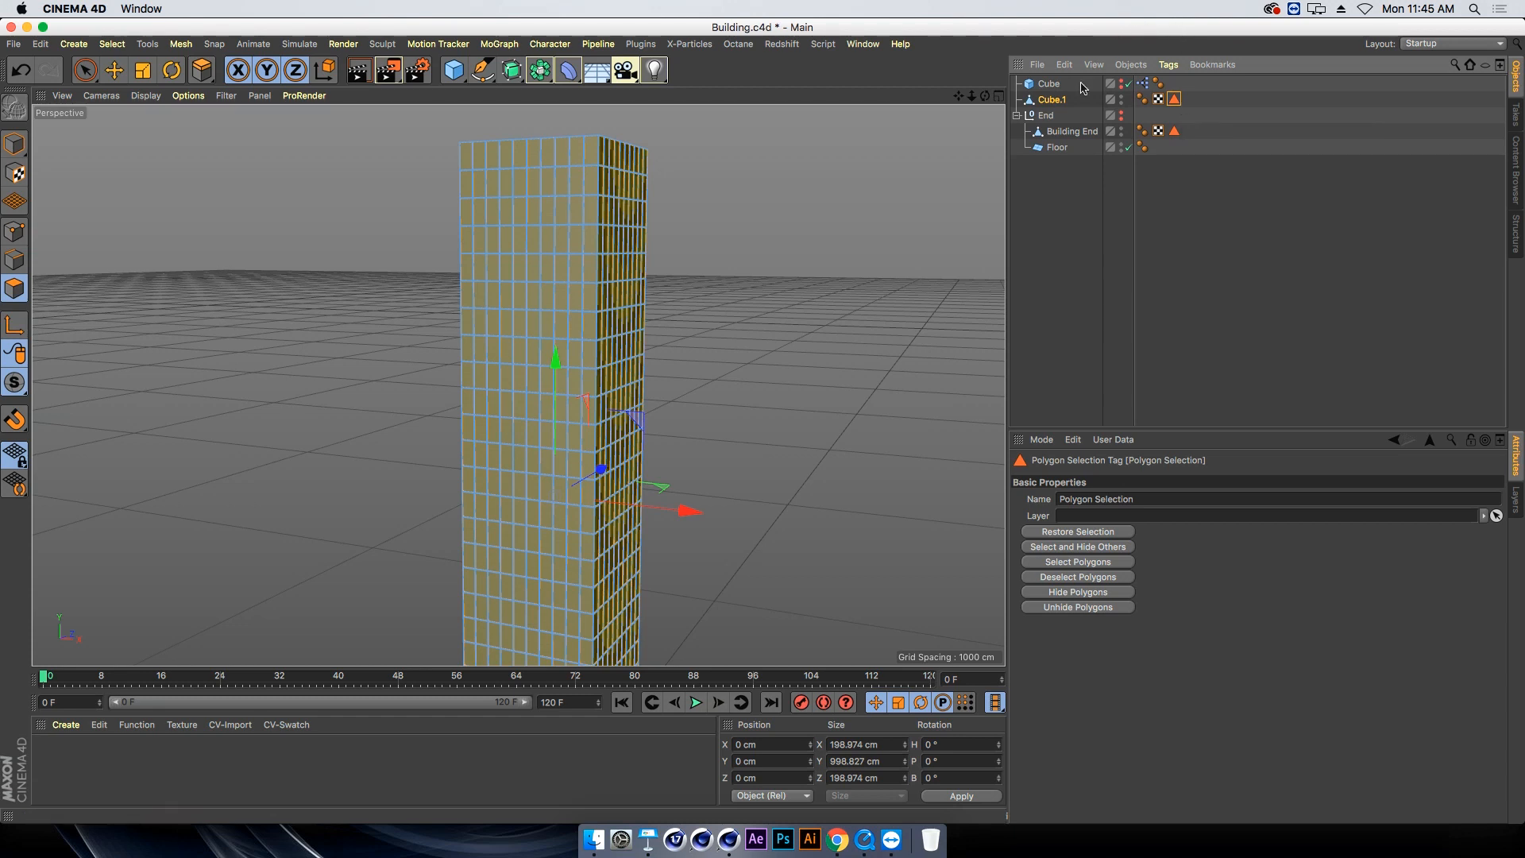
Select the building's single roof polygon and inset it by about 13.5 cm with Extrude Inner
alt+drag(244, 229, 309, 290)
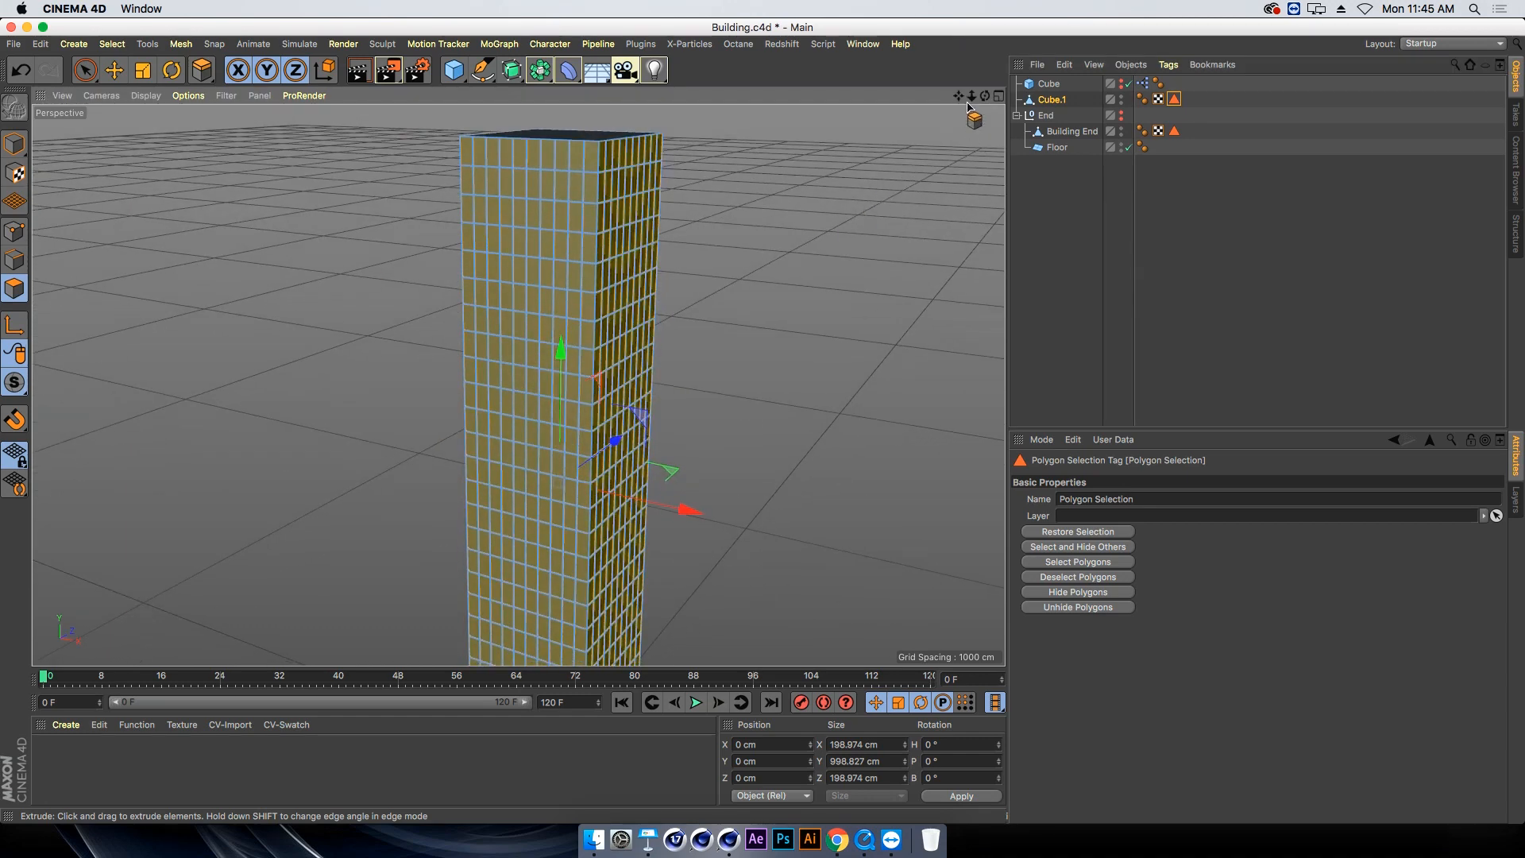
drag(971, 95, 946, 95)
alt+drag(402, 238, 381, 302)
click(14, 143)
key(e)
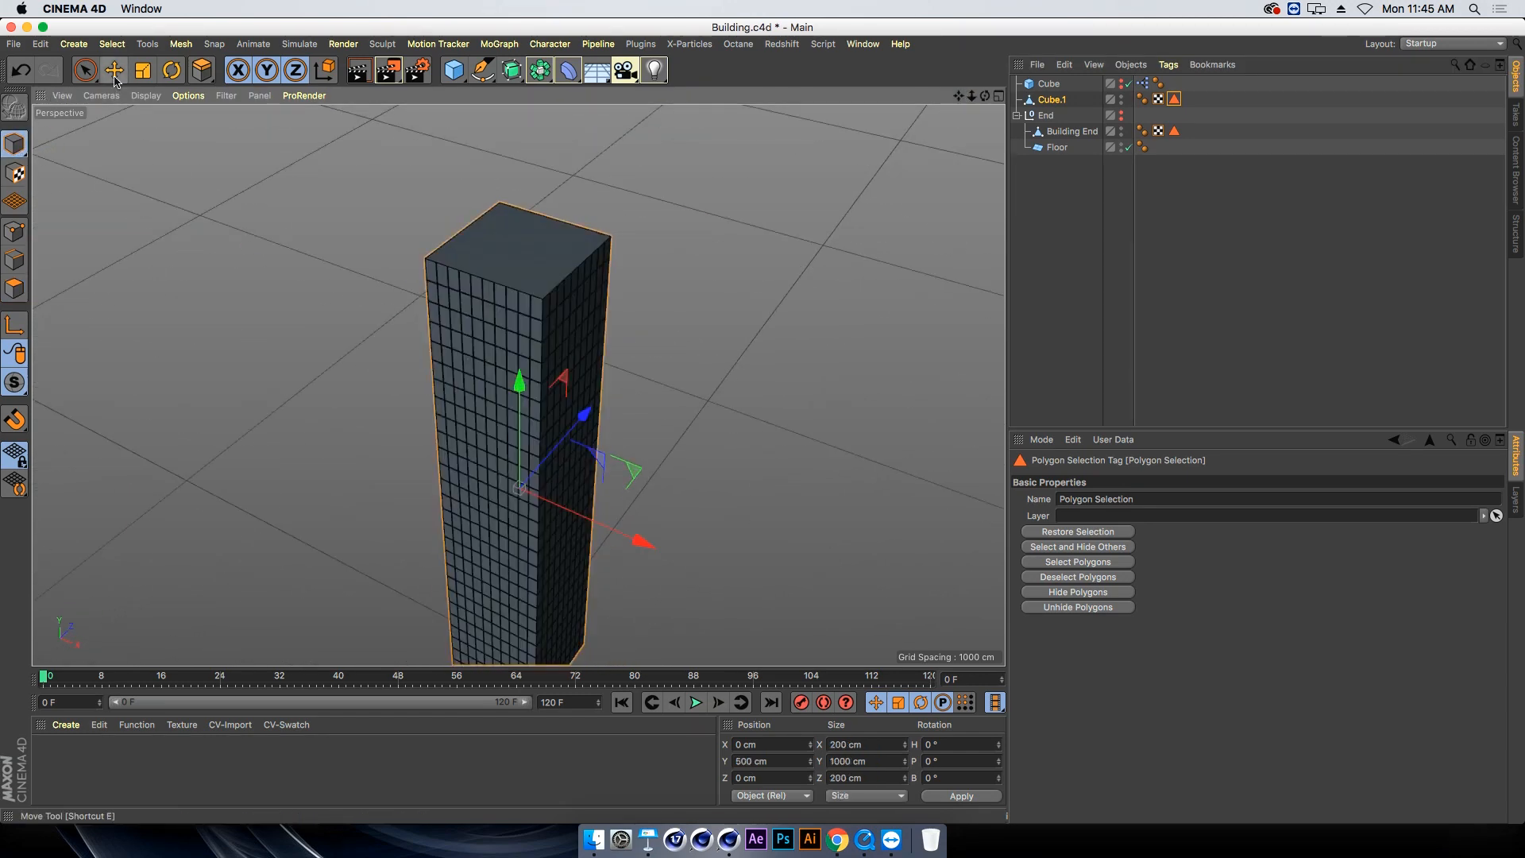
click(14, 288)
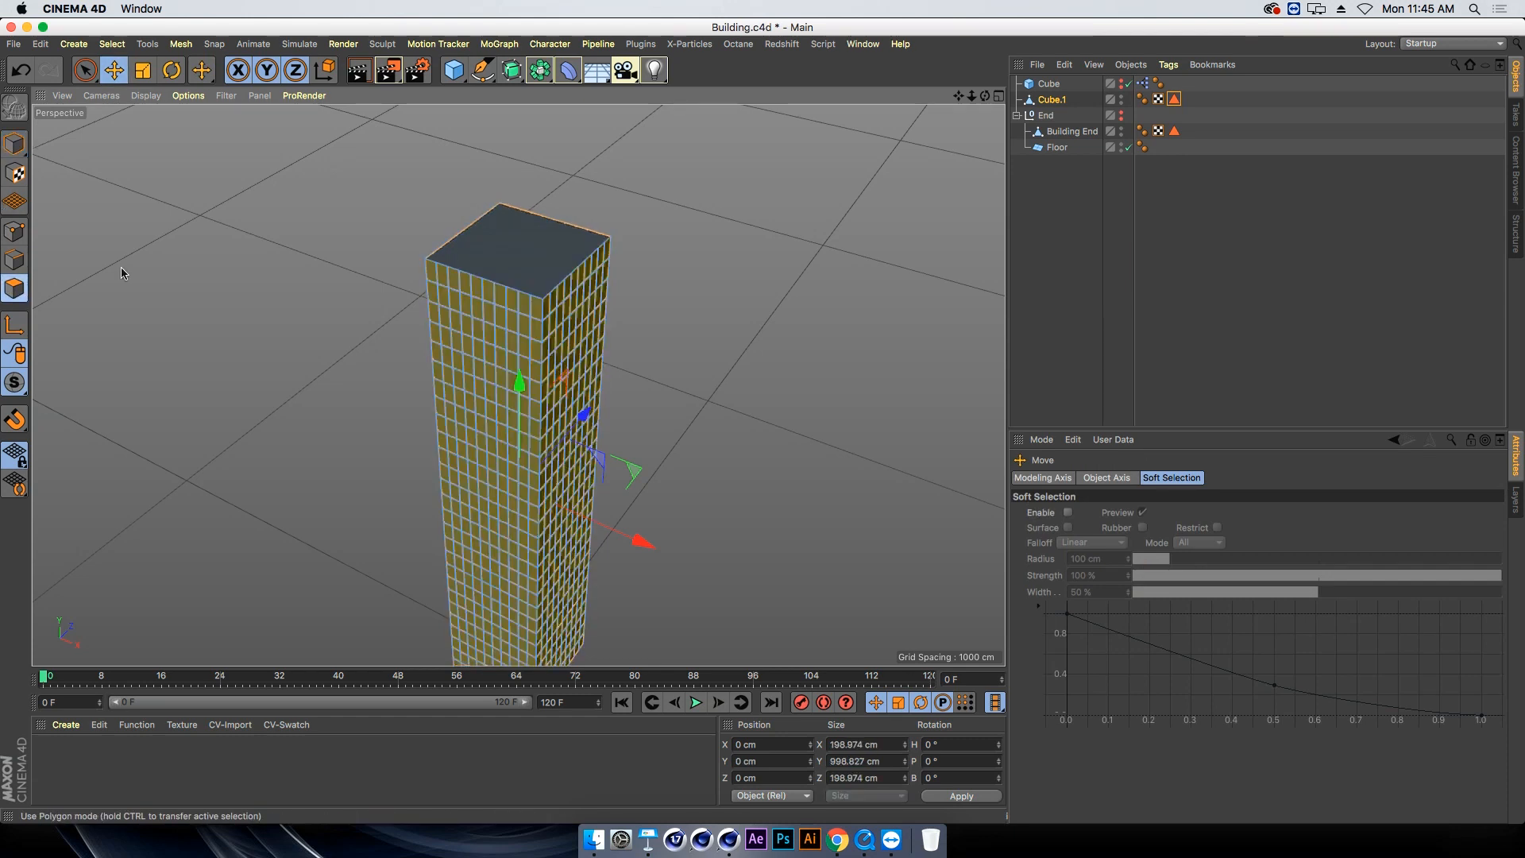
click(562, 255)
key(m)
key(w)
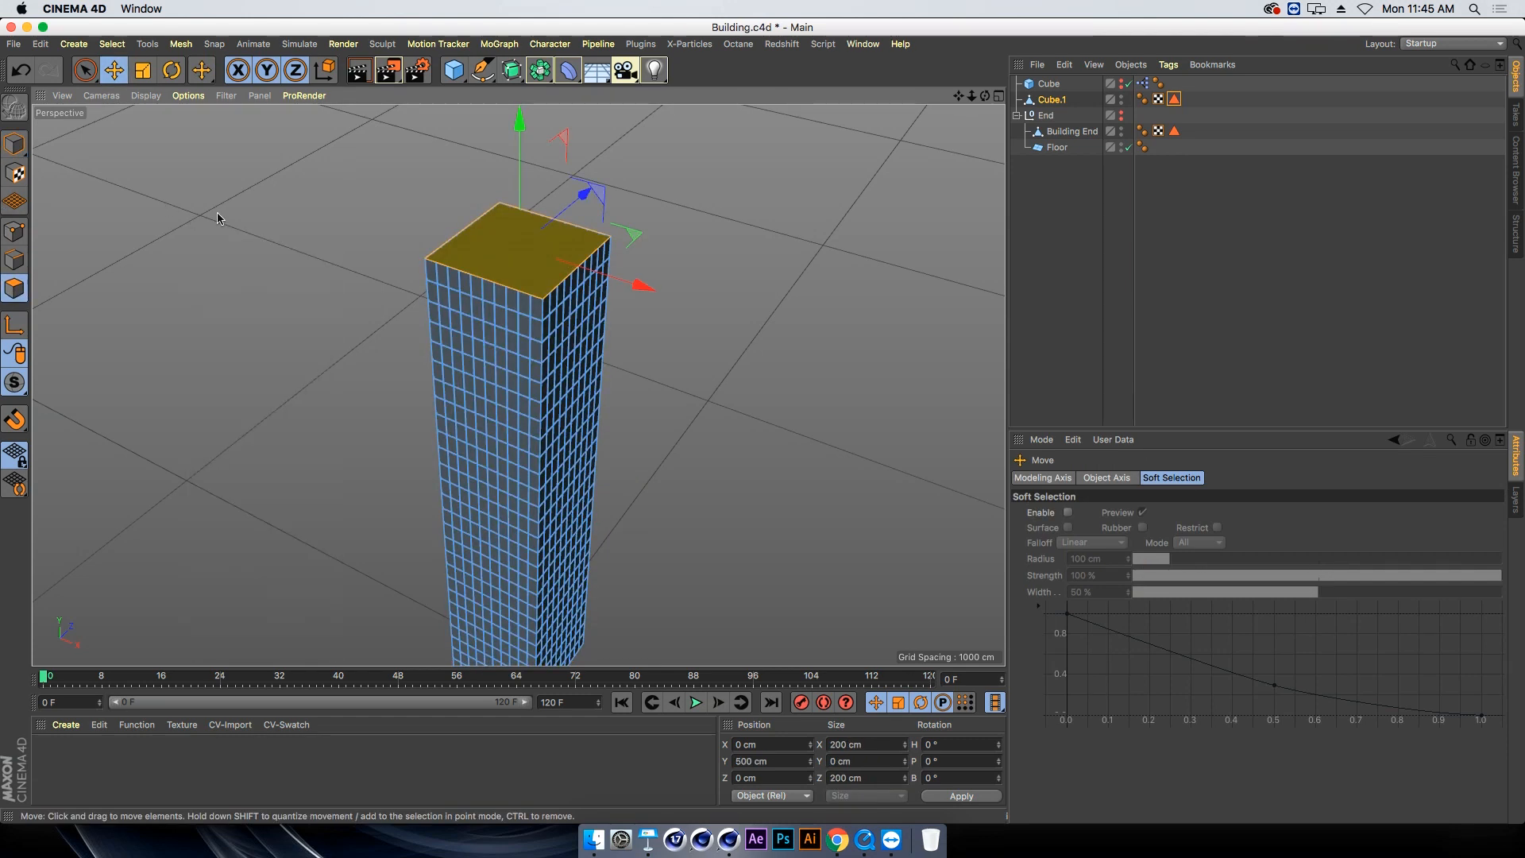
drag(344, 255, 392, 255)
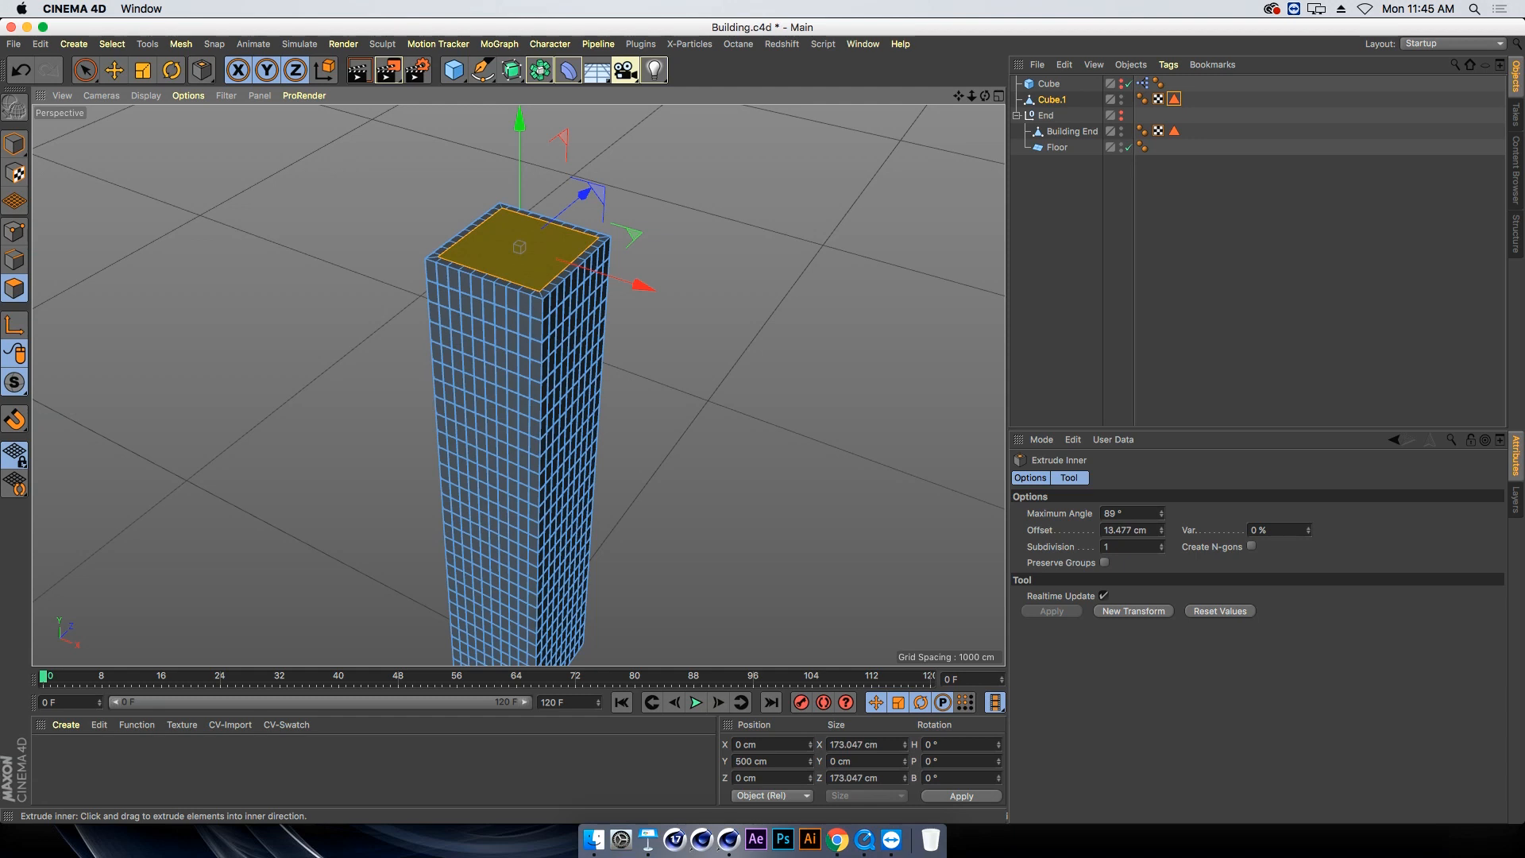
Extrude the inset roof polygon upward to bring the building's total height to about 1038 cm
key(m)
key(t)
drag(274, 247, 238, 242)
Inset the raised roof polygon to 160 by 160 cm and extrude it with an offset of about -15.36 cm
key(m)
key(w)
key(m)
key(t)
drag(353, 359, 358, 359)
alt+drag(358, 359, 367, 230)
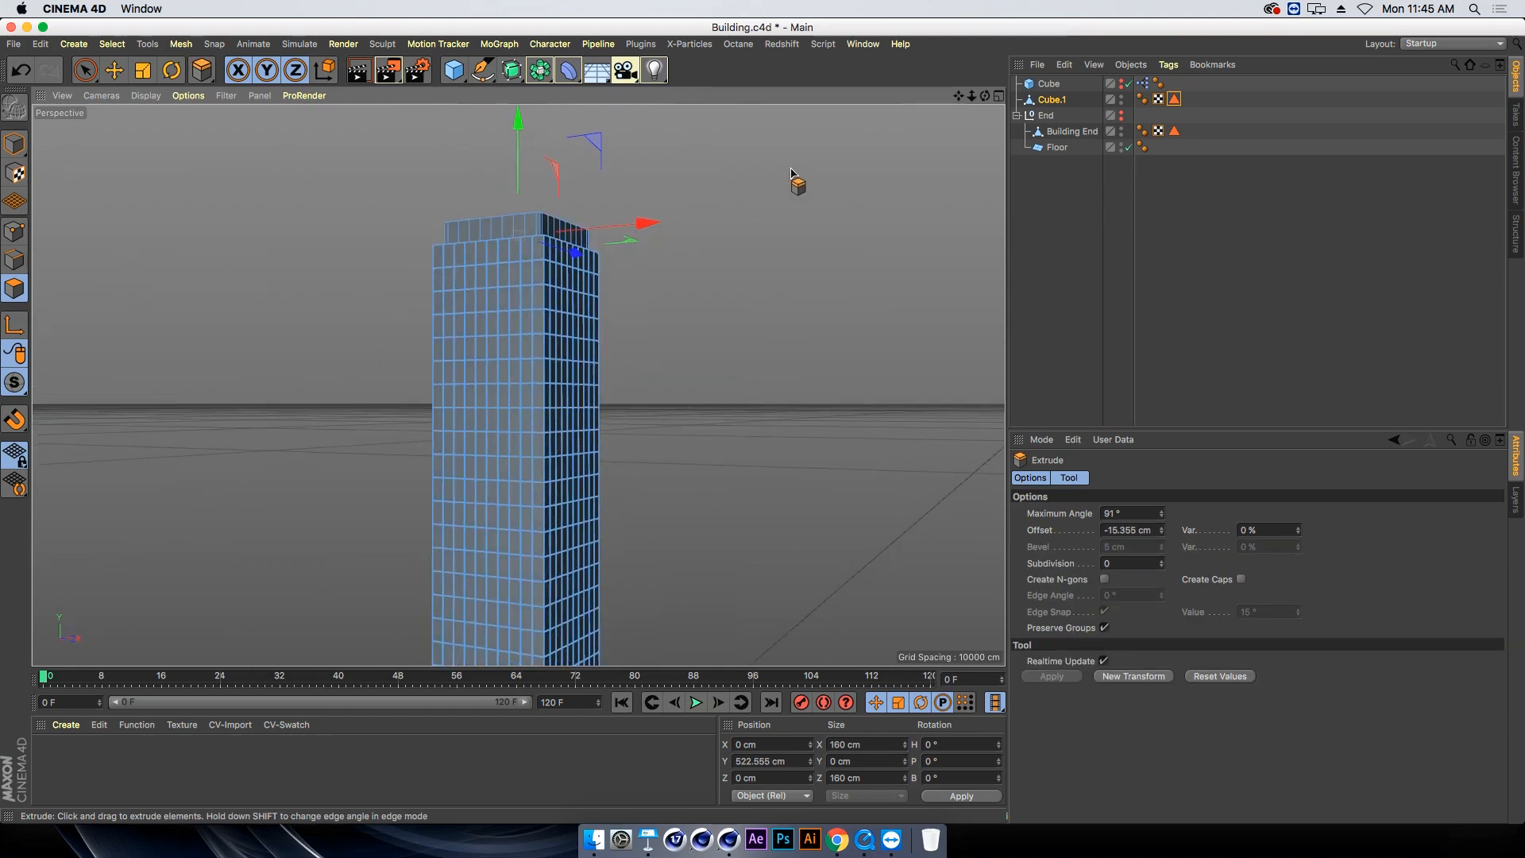
Return to Model mode, hide the detailed building Cube.1, and show and select the original Cube
drag(972, 96, 968, 83)
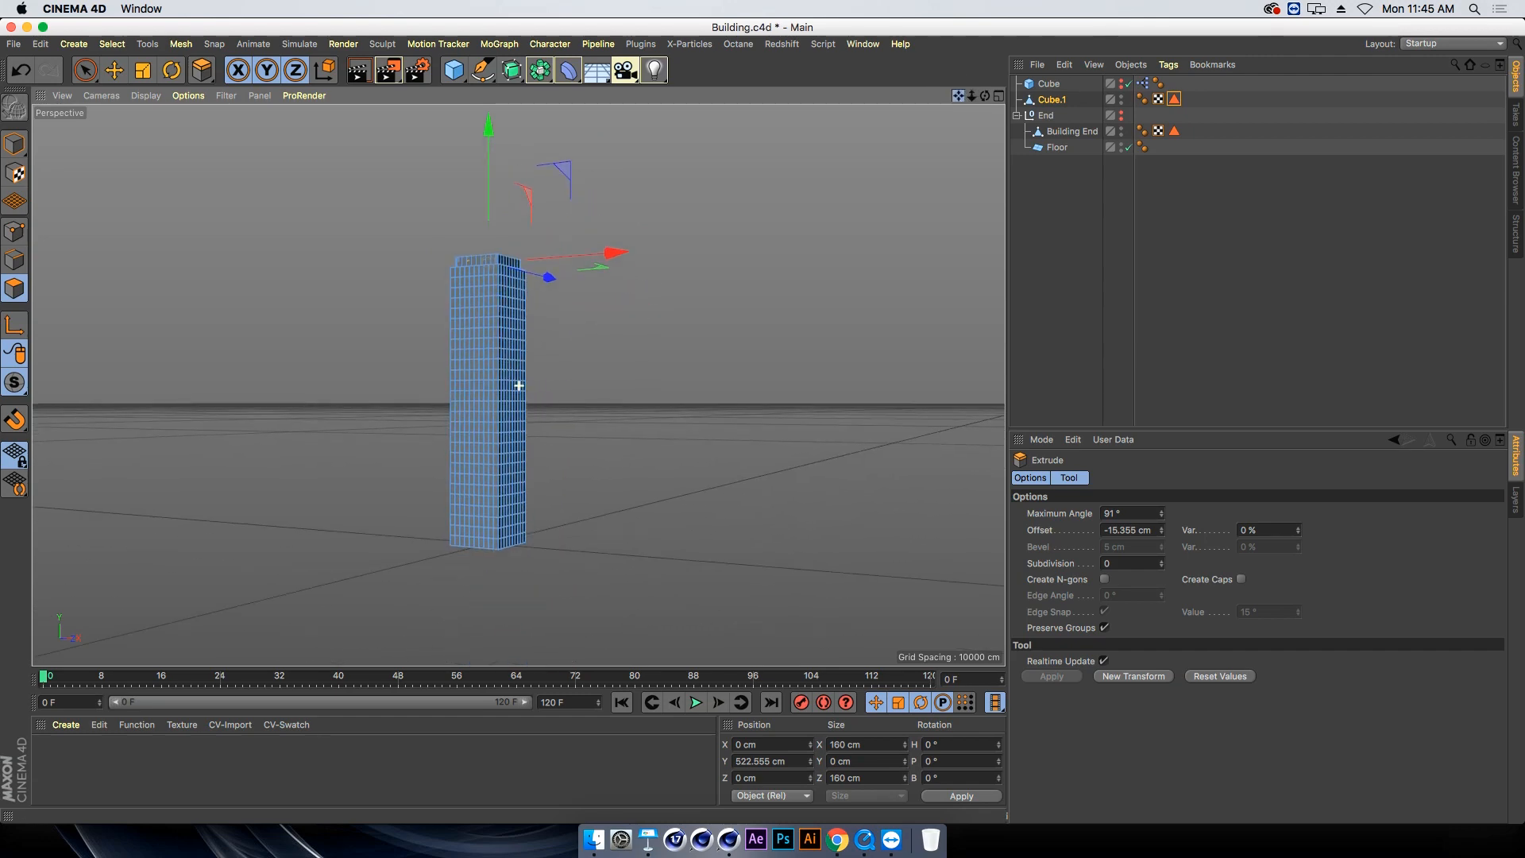
alt+drag(337, 476, 414, 498)
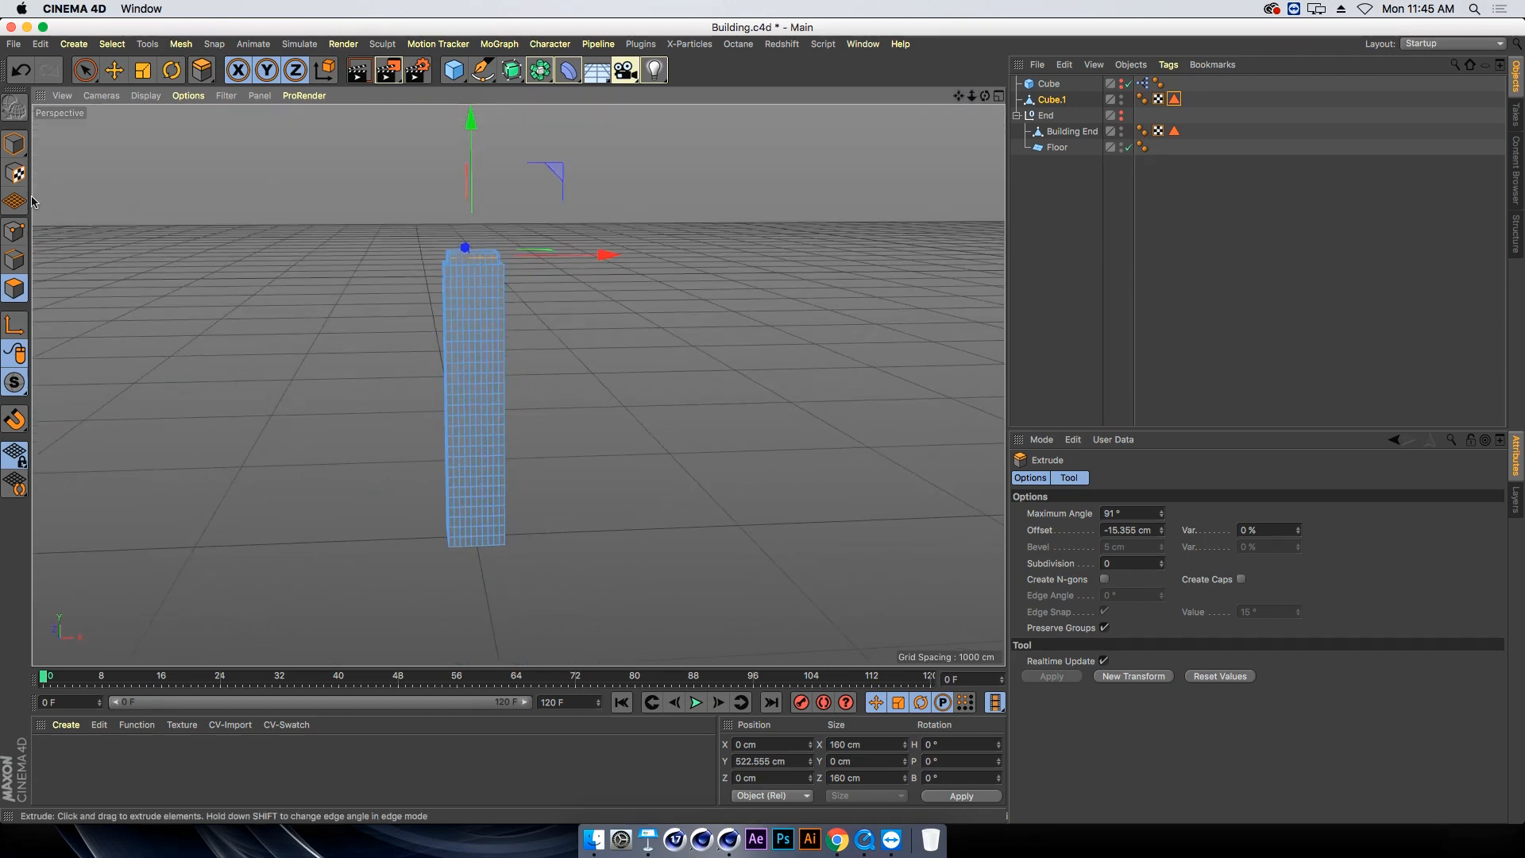
click(14, 143)
click(116, 70)
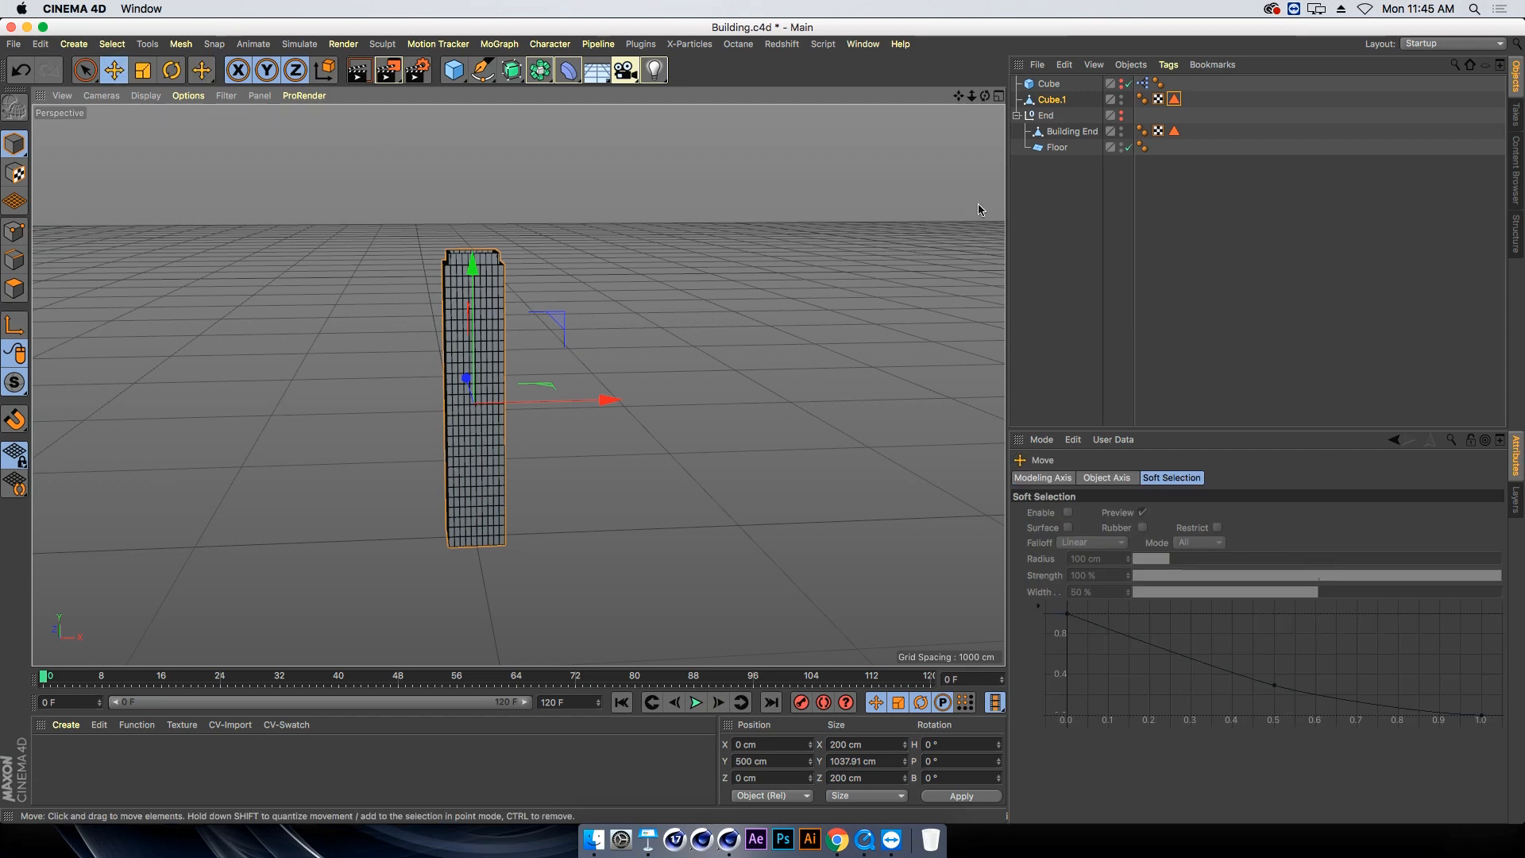
click(1120, 96)
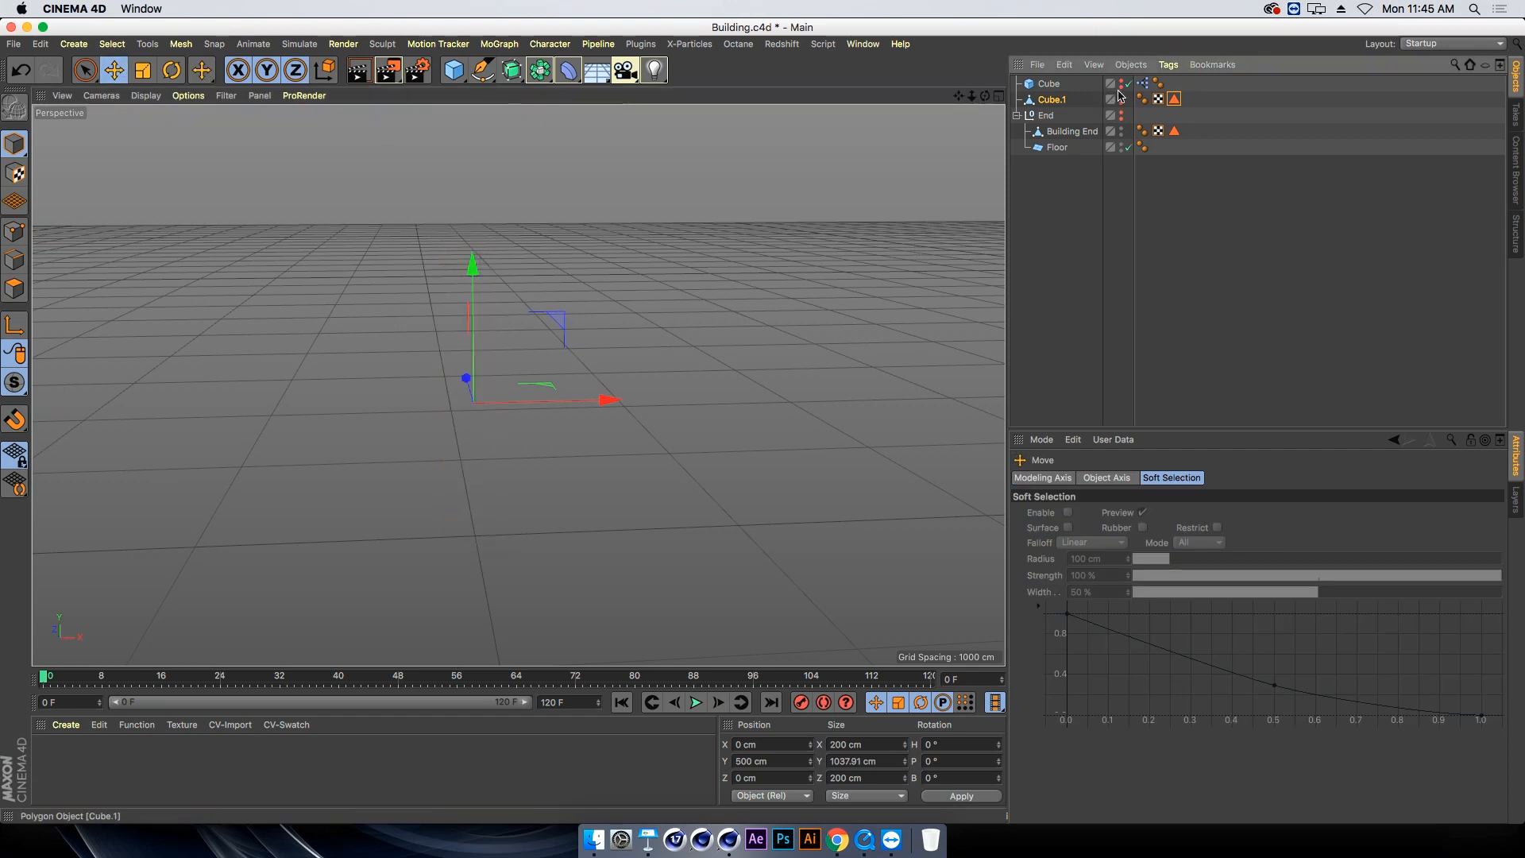
click(1043, 83)
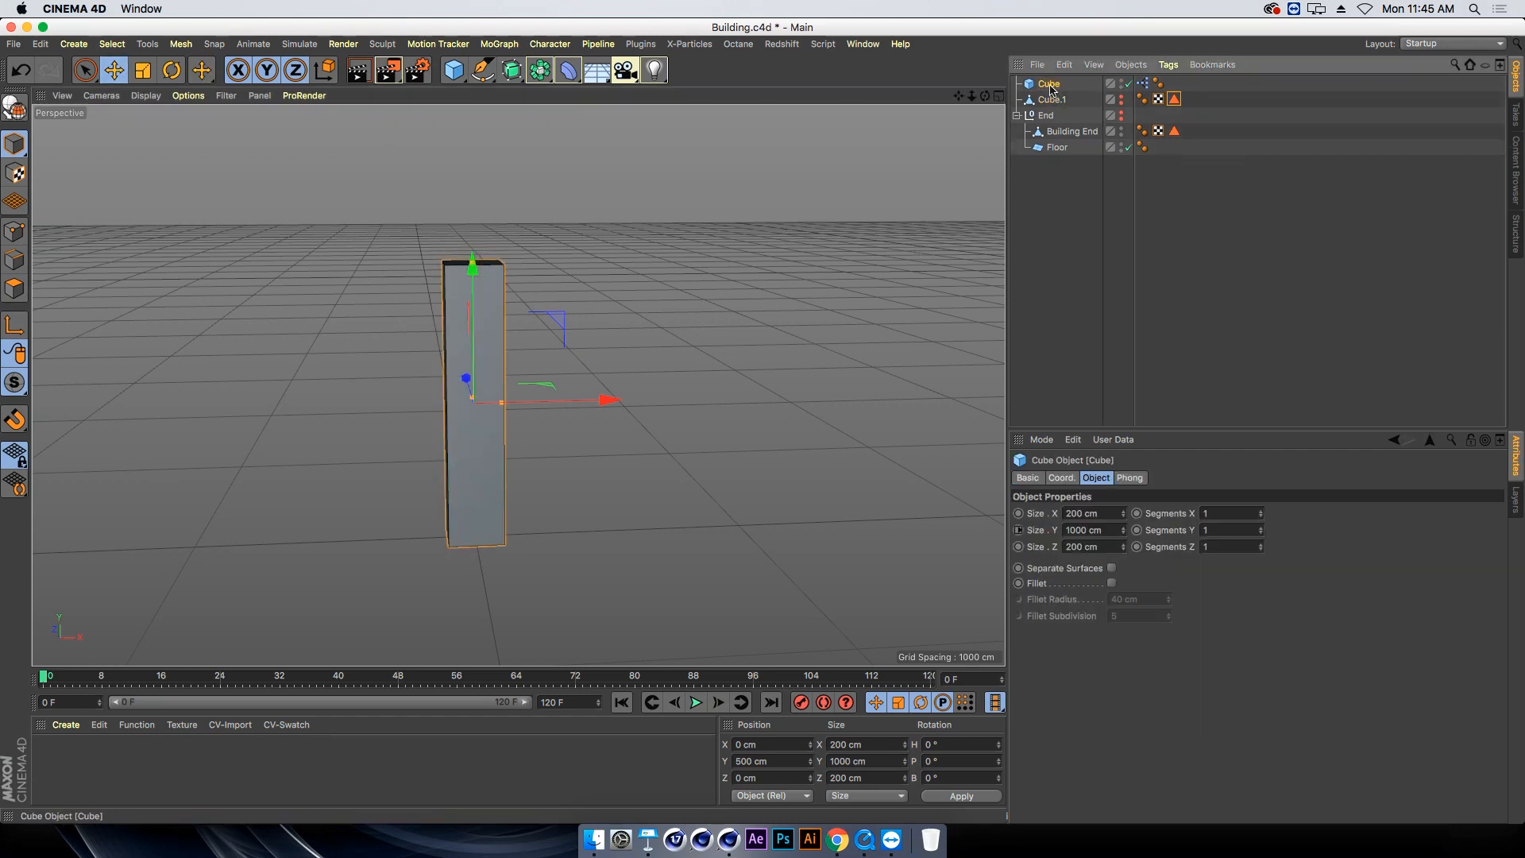
Duplicate the original Cube and delete the copy's extra tag, keeping only its Phong tag
ctrl+drag(1047, 85, 1053, 94)
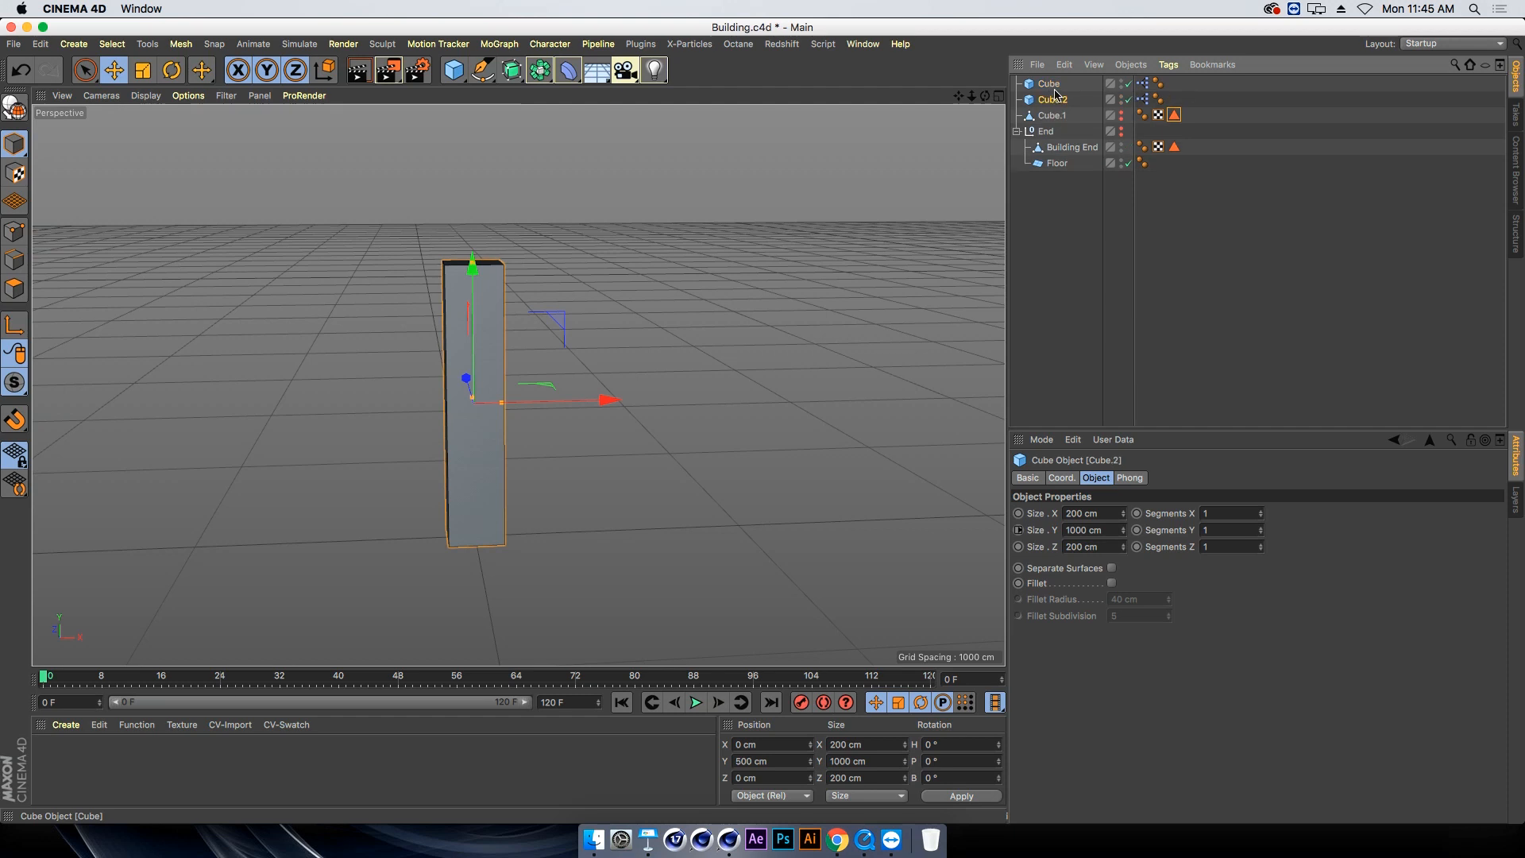
click(1143, 99)
key(Delete)
click(1047, 100)
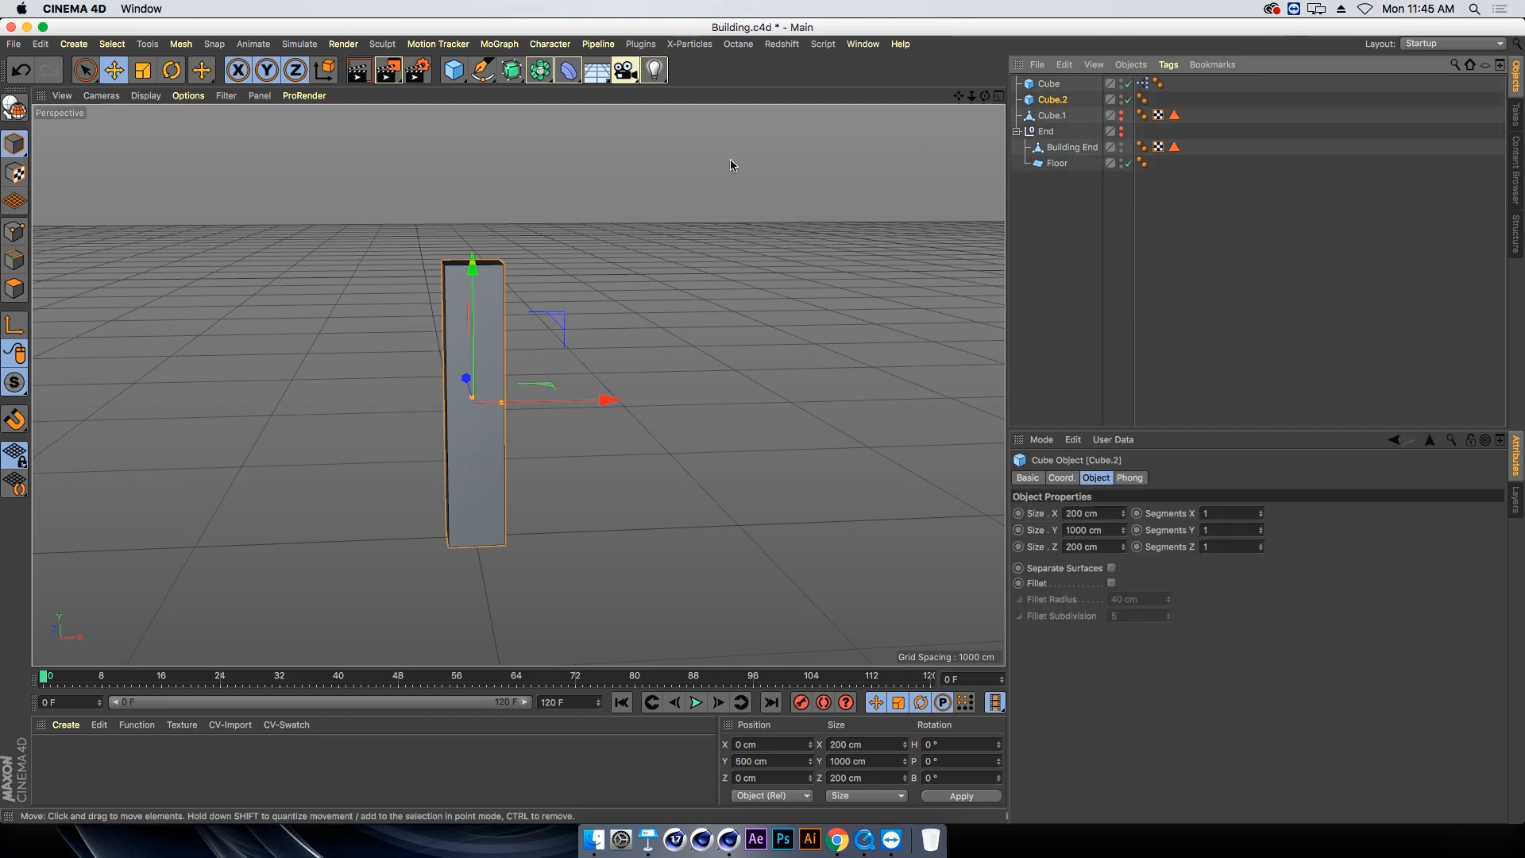
Add a Voronoi Fracture as the parent of Cube.2 and hide the original Cube
click(499, 44)
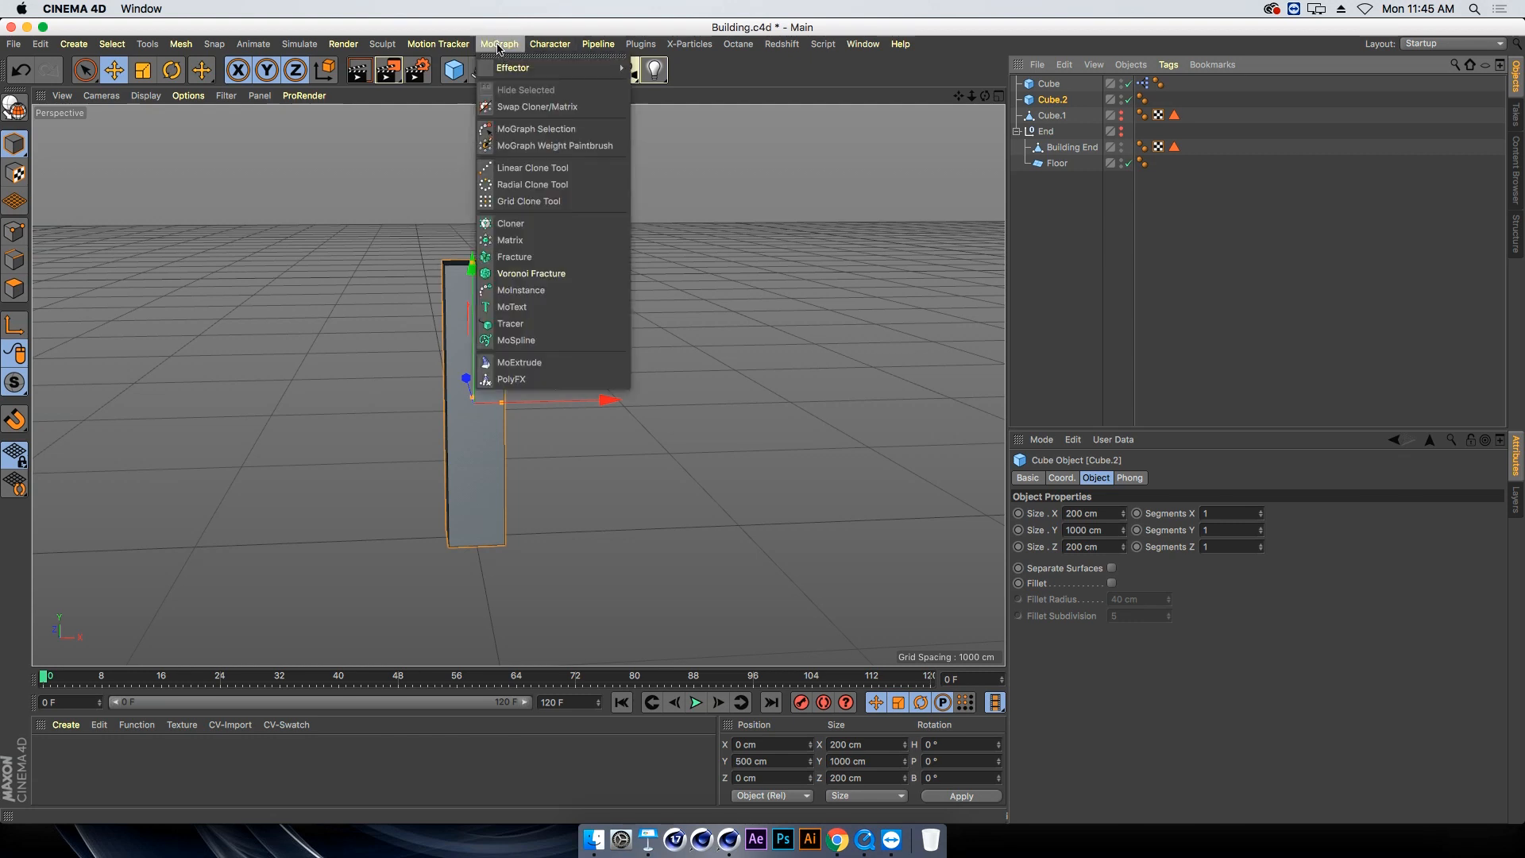
alt+click(558, 276)
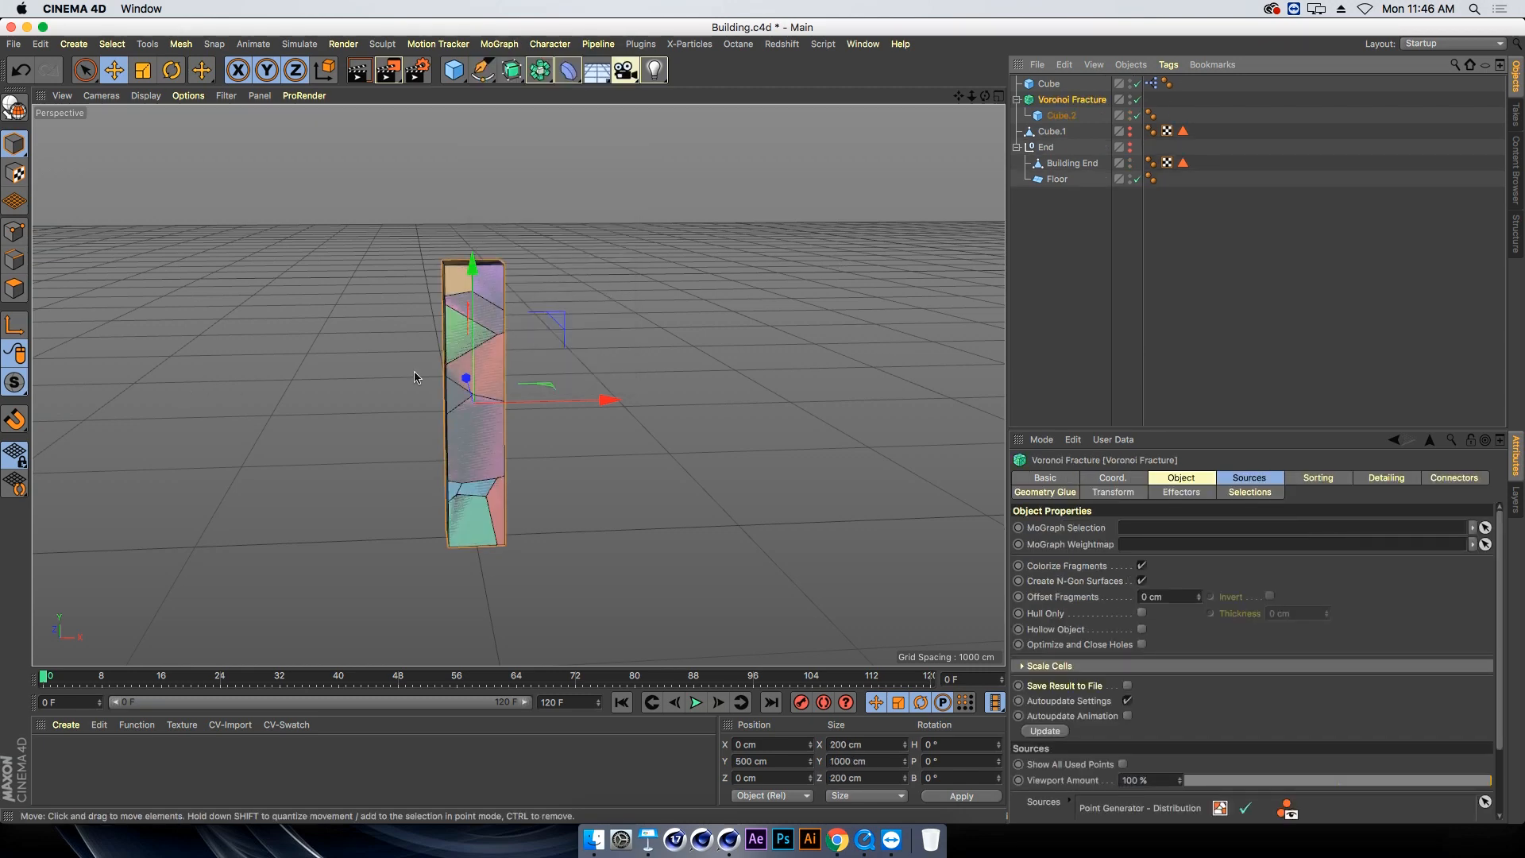
alt+drag(418, 377, 442, 382)
alt+click(1130, 83)
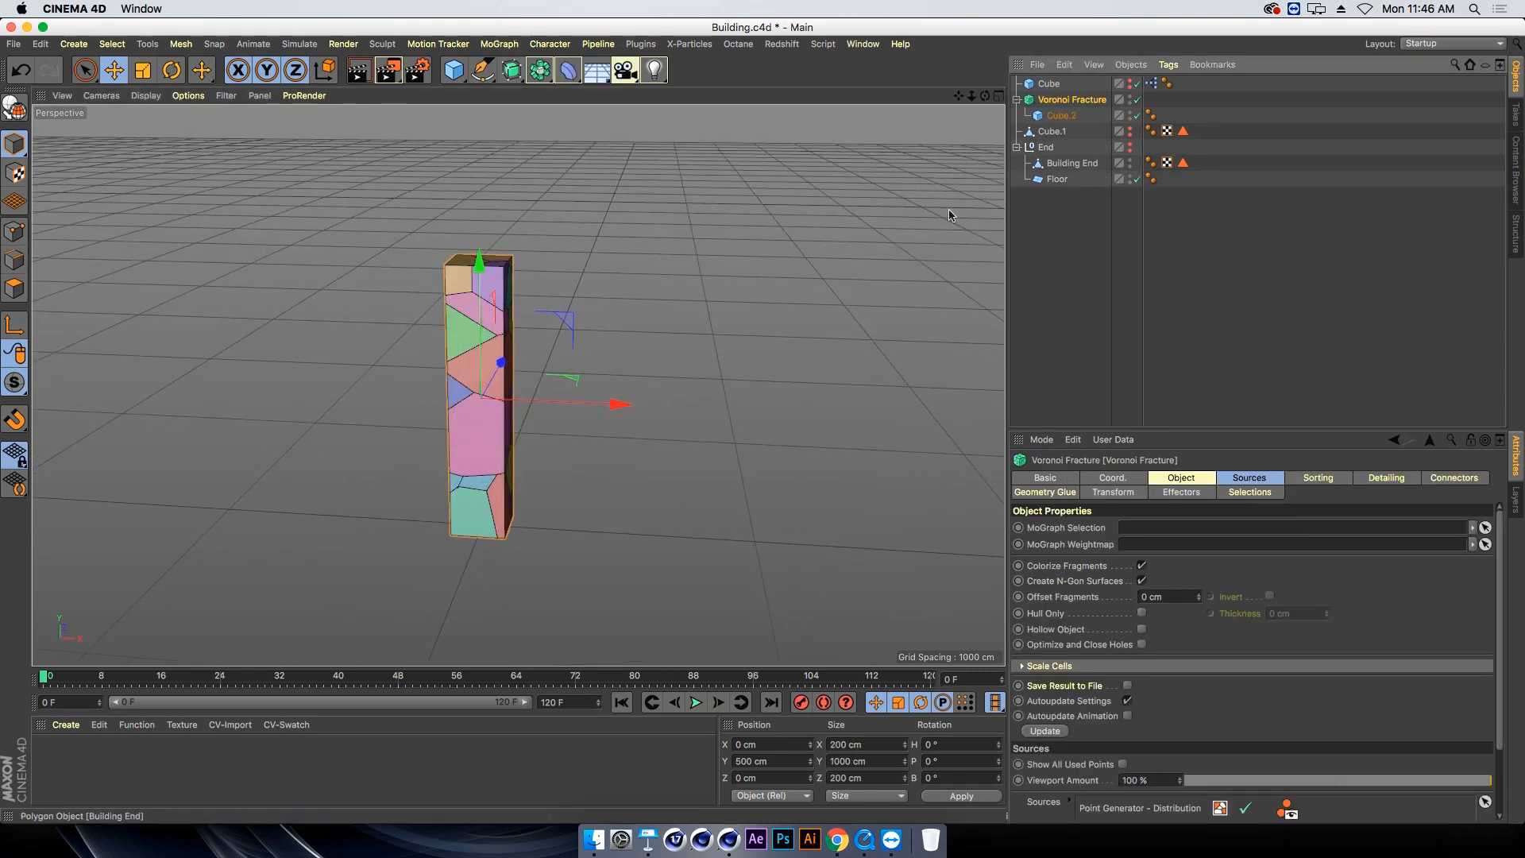
alt+drag(350, 421, 315, 409)
scroll(306, 411, up, 5)
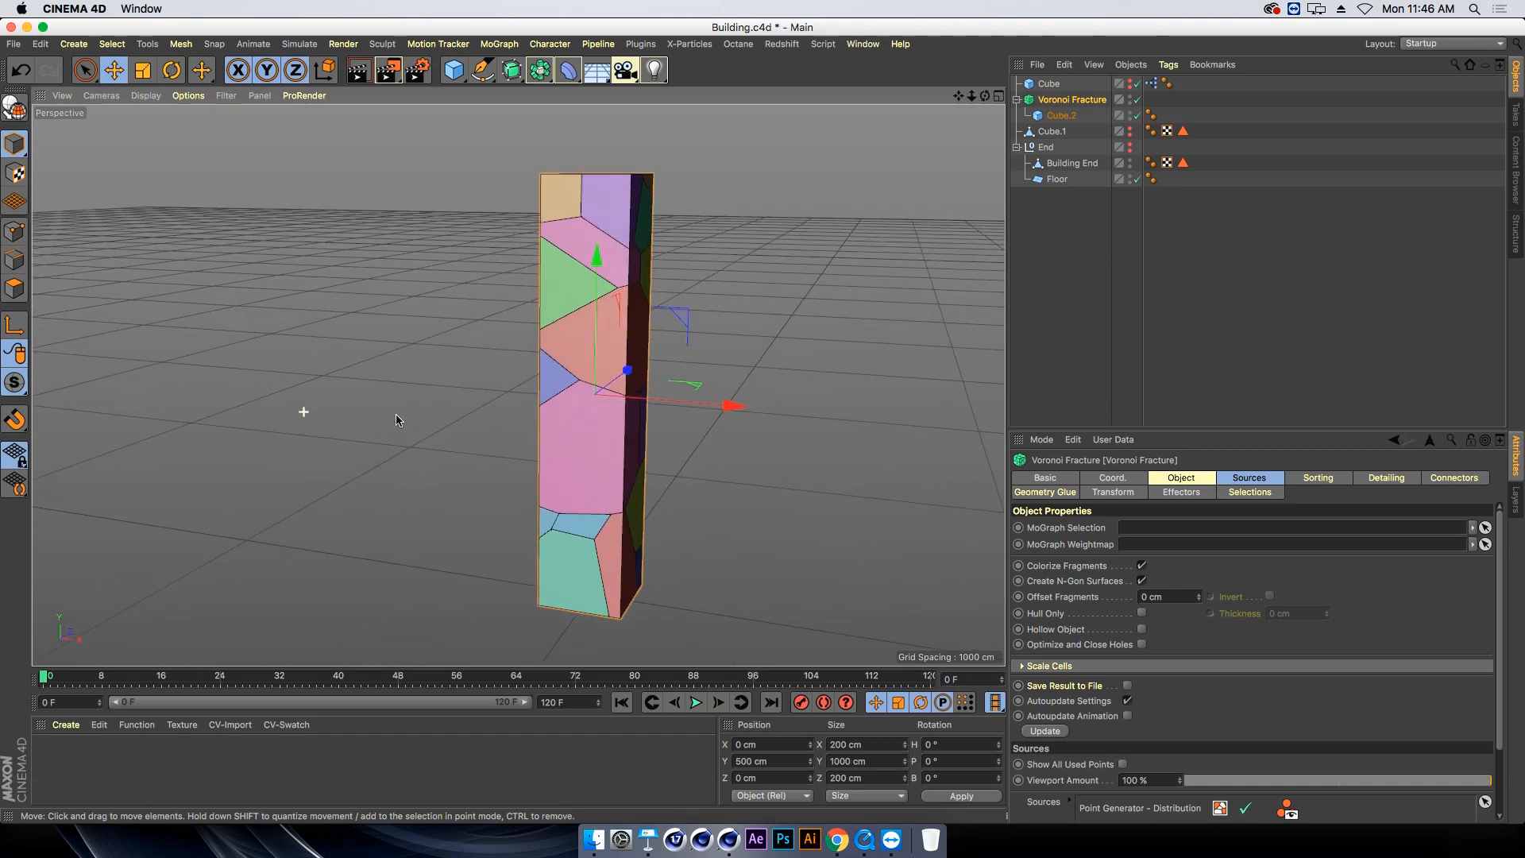
alt+drag(415, 362, 390, 361)
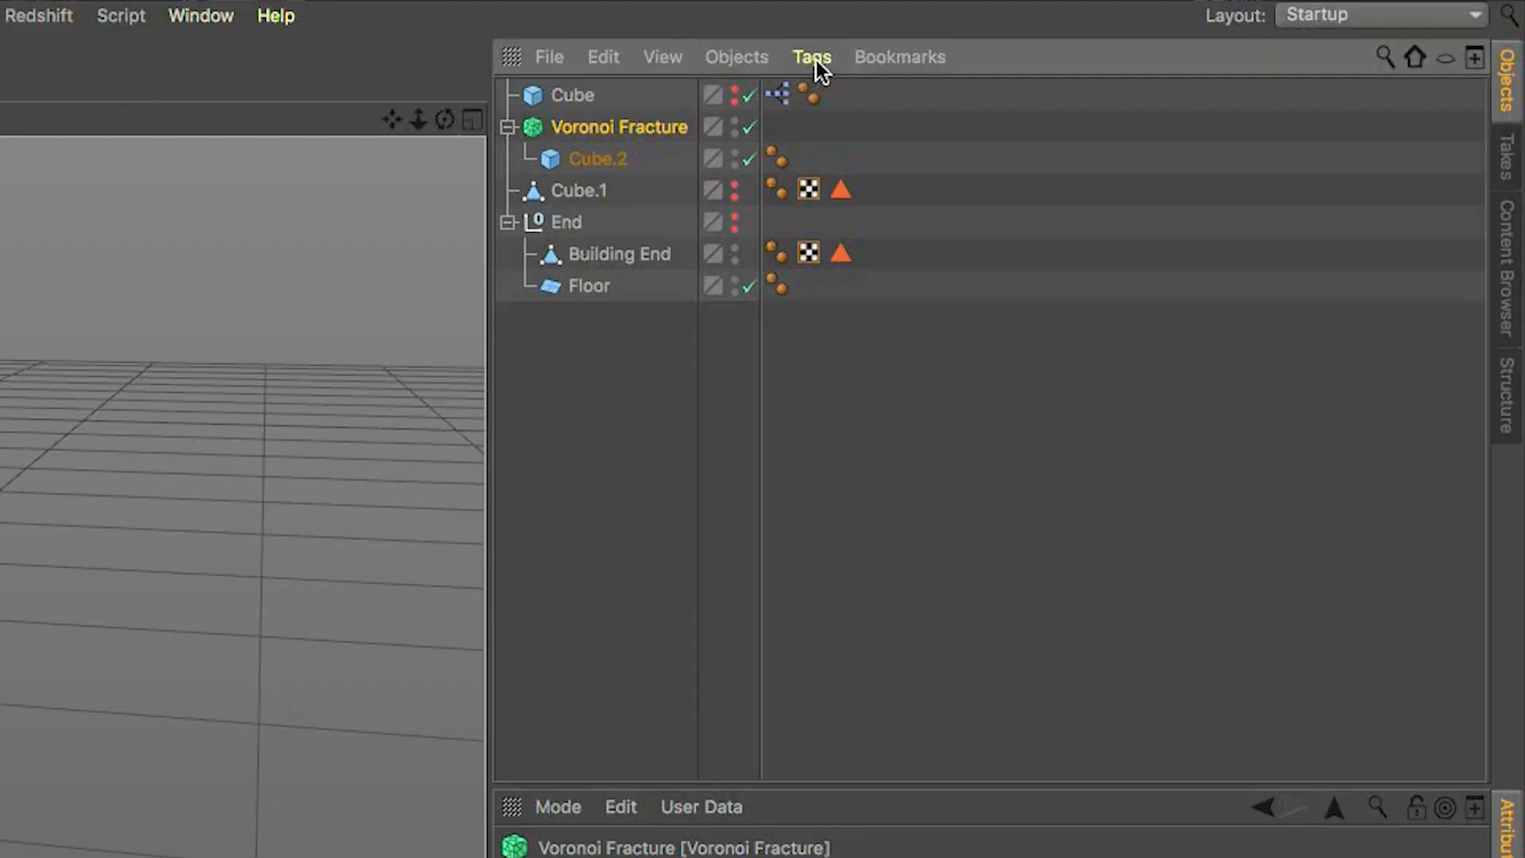
Add a Rigid Body simulation tag to the Voronoi Fracture
click(812, 57)
mouse_move(921, 518)
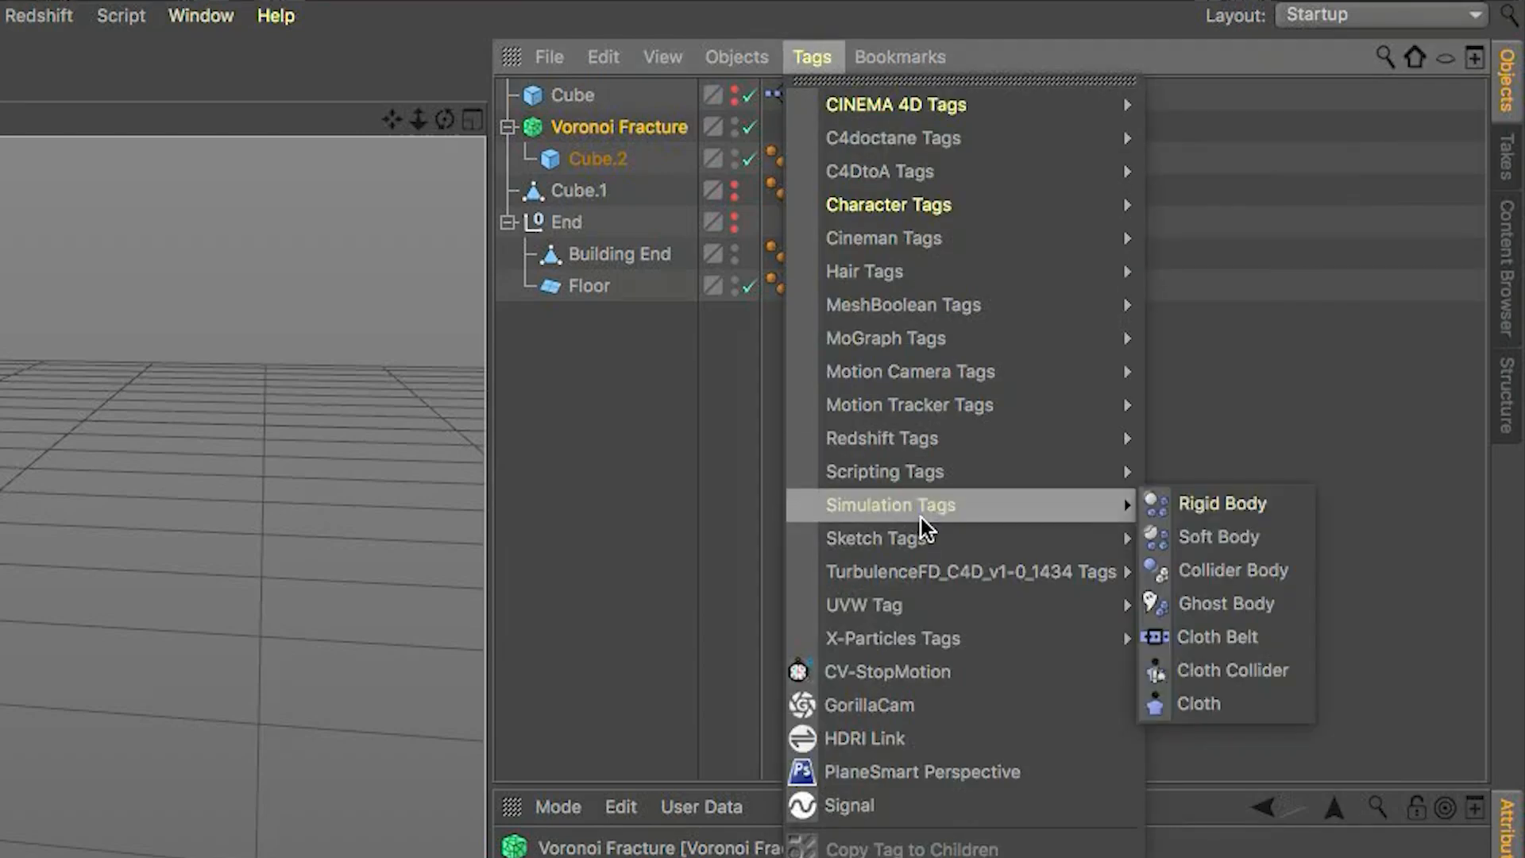
click(1271, 505)
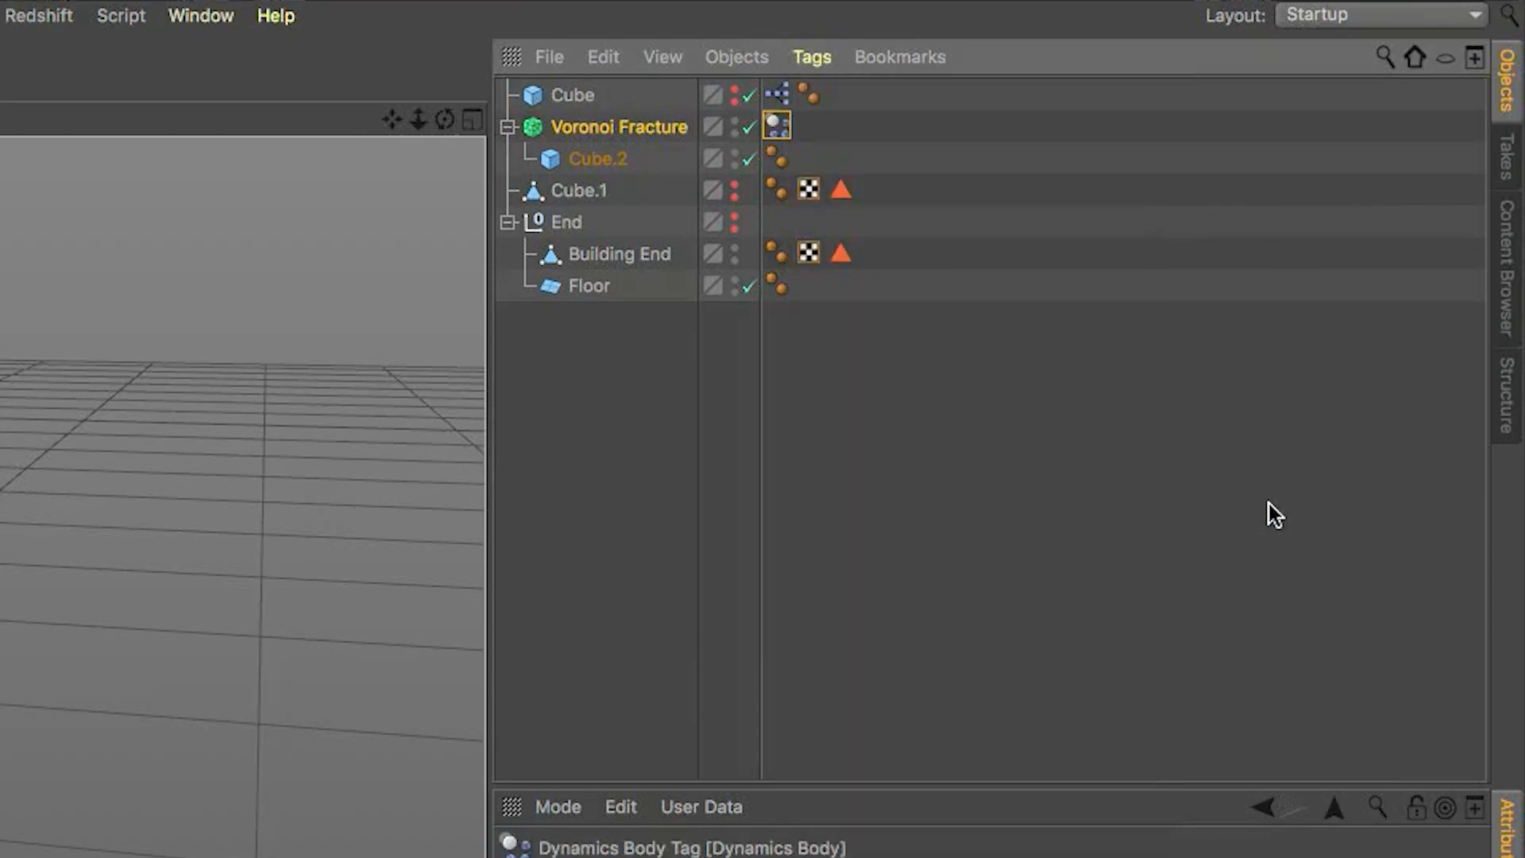
Set the Dynamics Body tag's collision Bounce to 5% and Friction to 80%
alt+drag(661, 349, 642, 349)
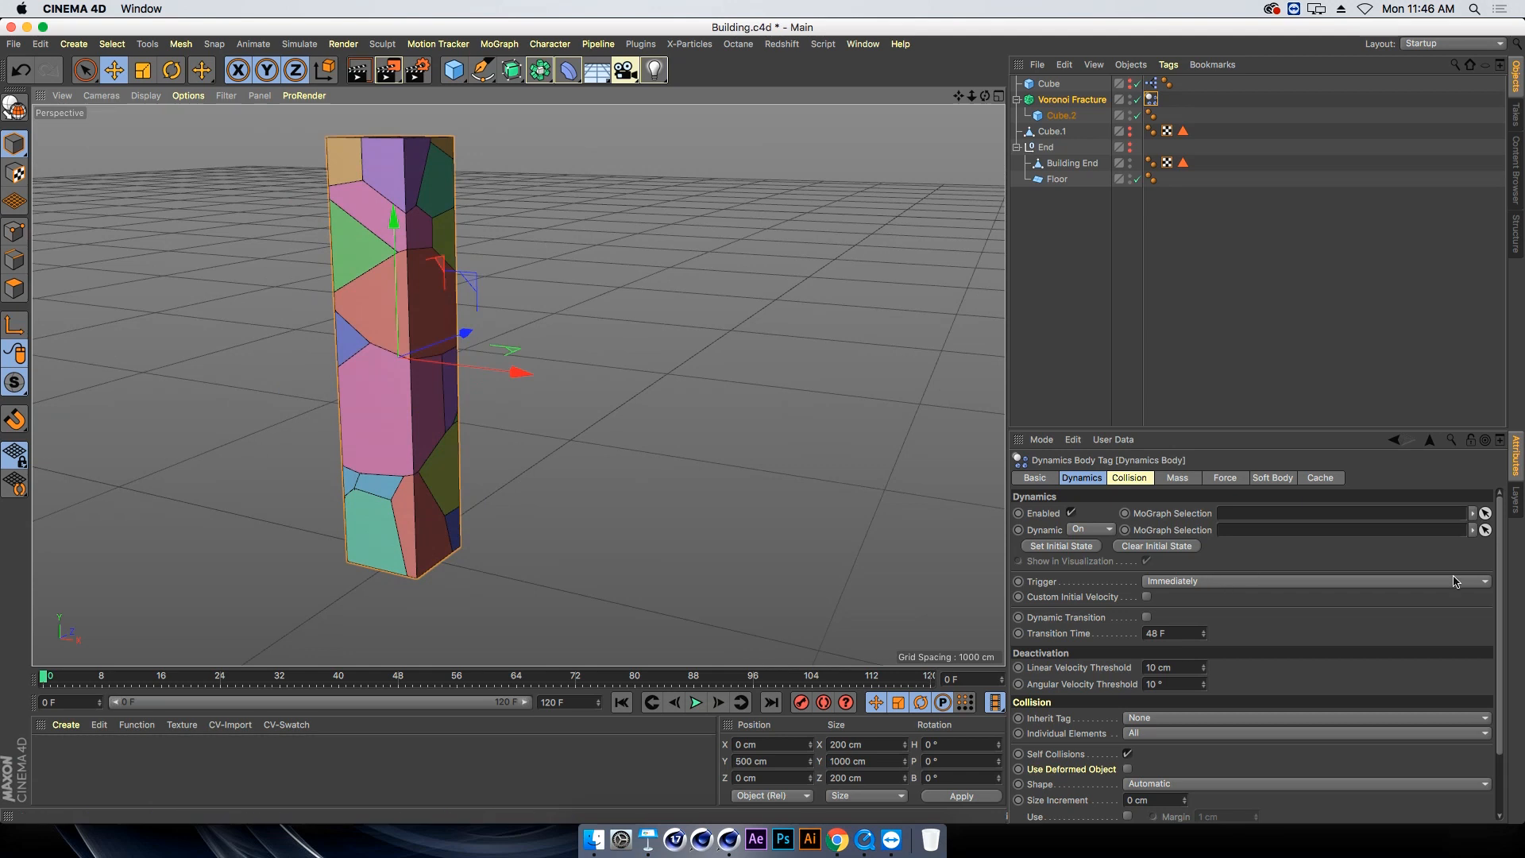
scroll(1504, 601, down, 3)
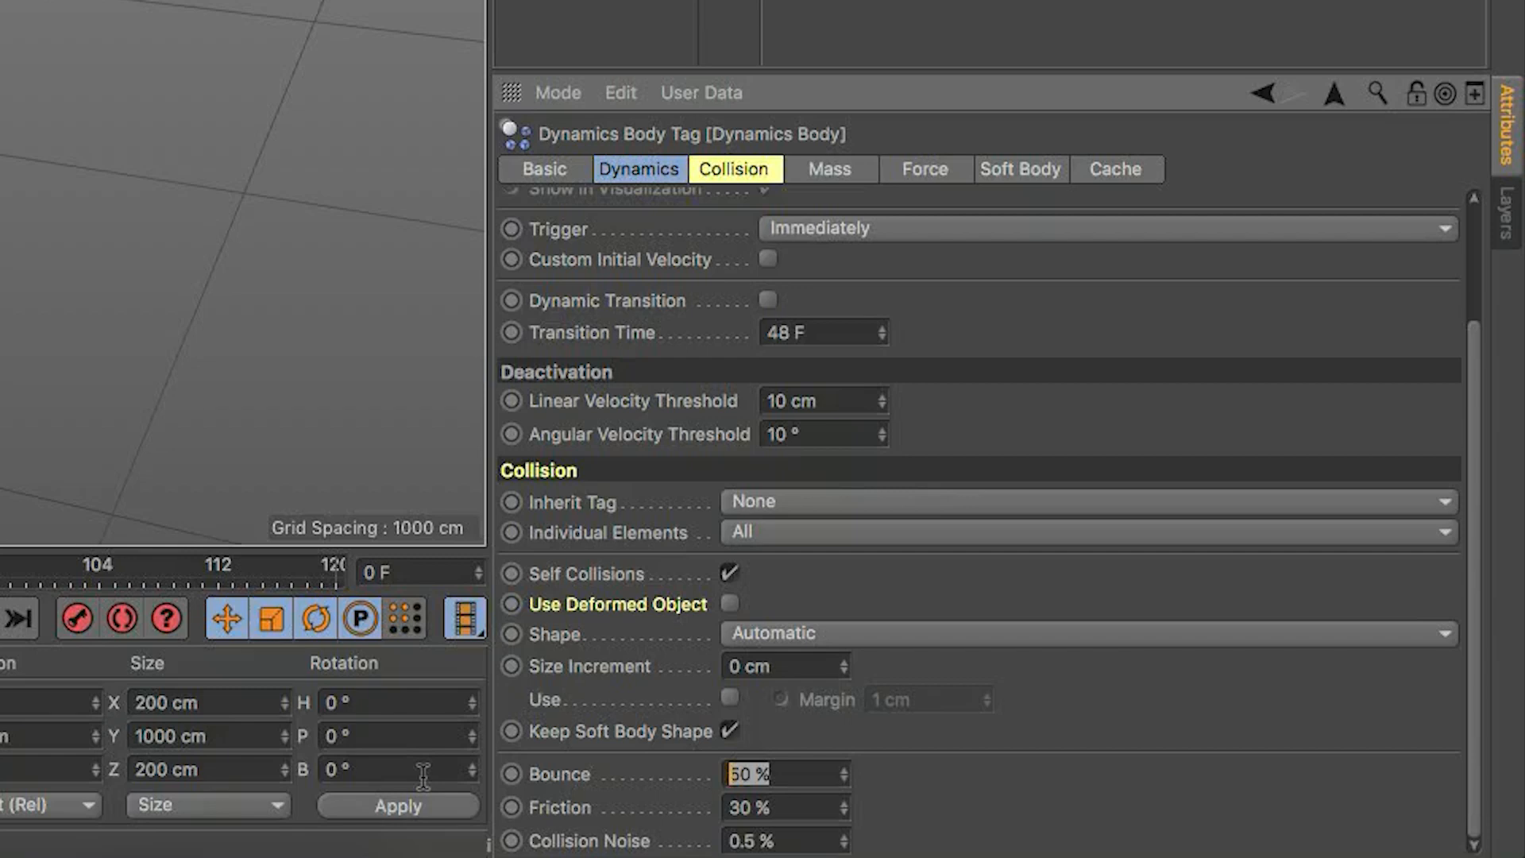
key(Tab)
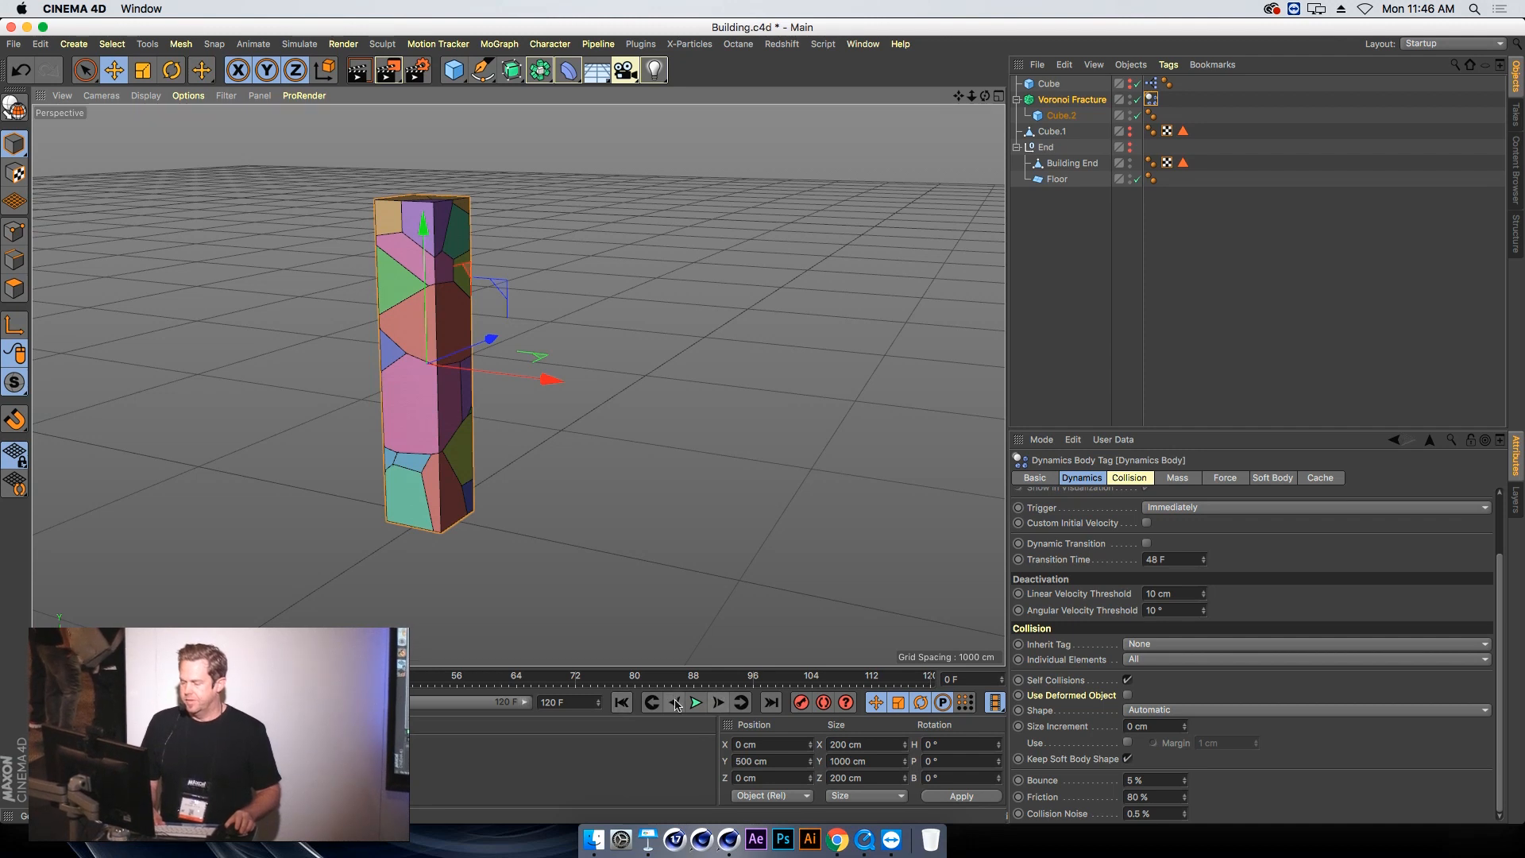
Play the rigid body simulation to check how the fractured building moves, and return to the first frame
click(696, 702)
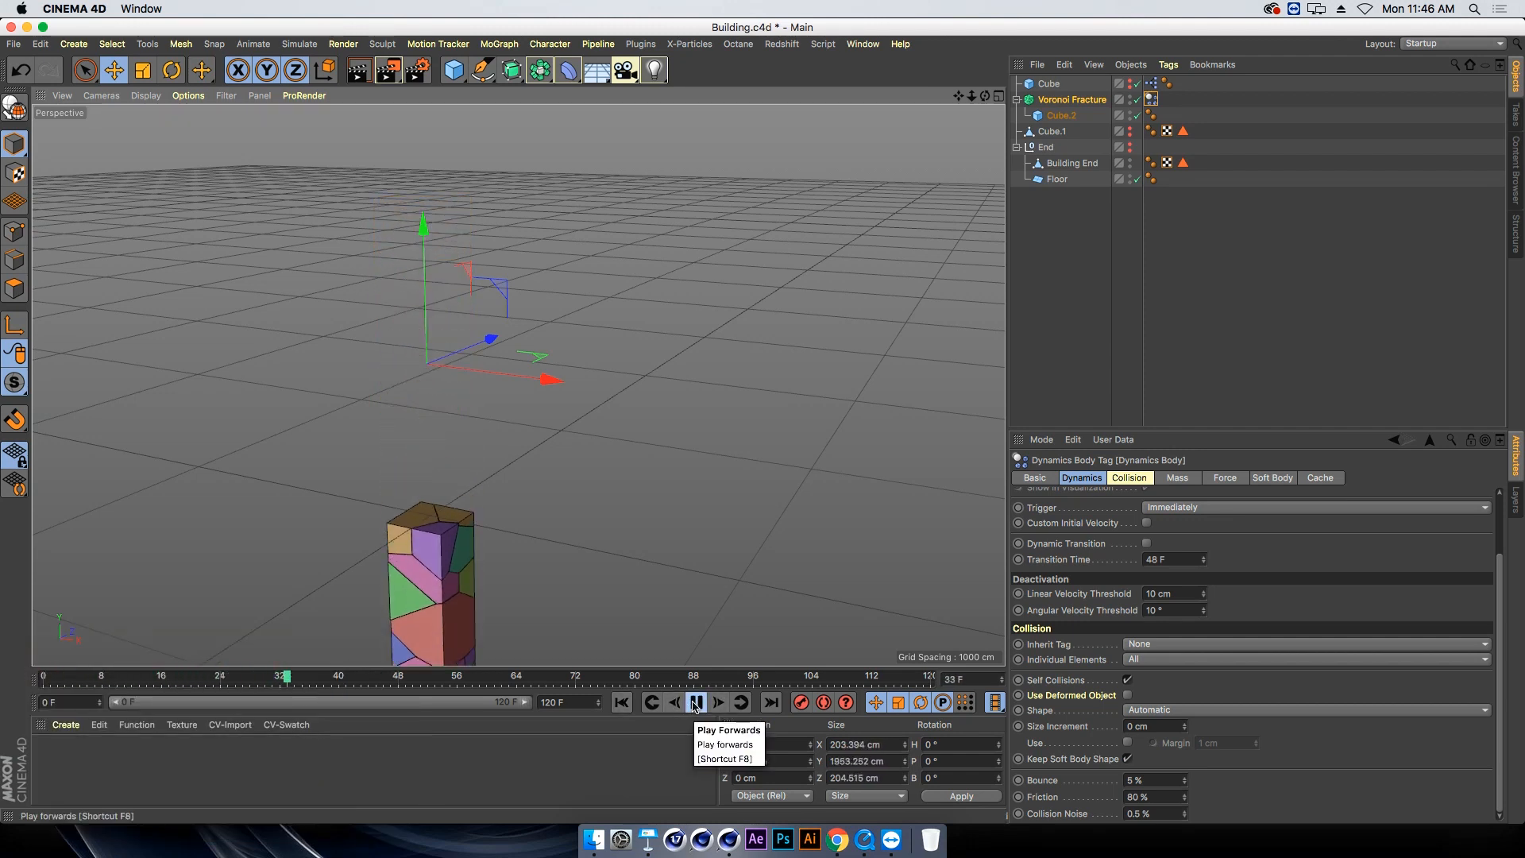
click(696, 702)
click(621, 703)
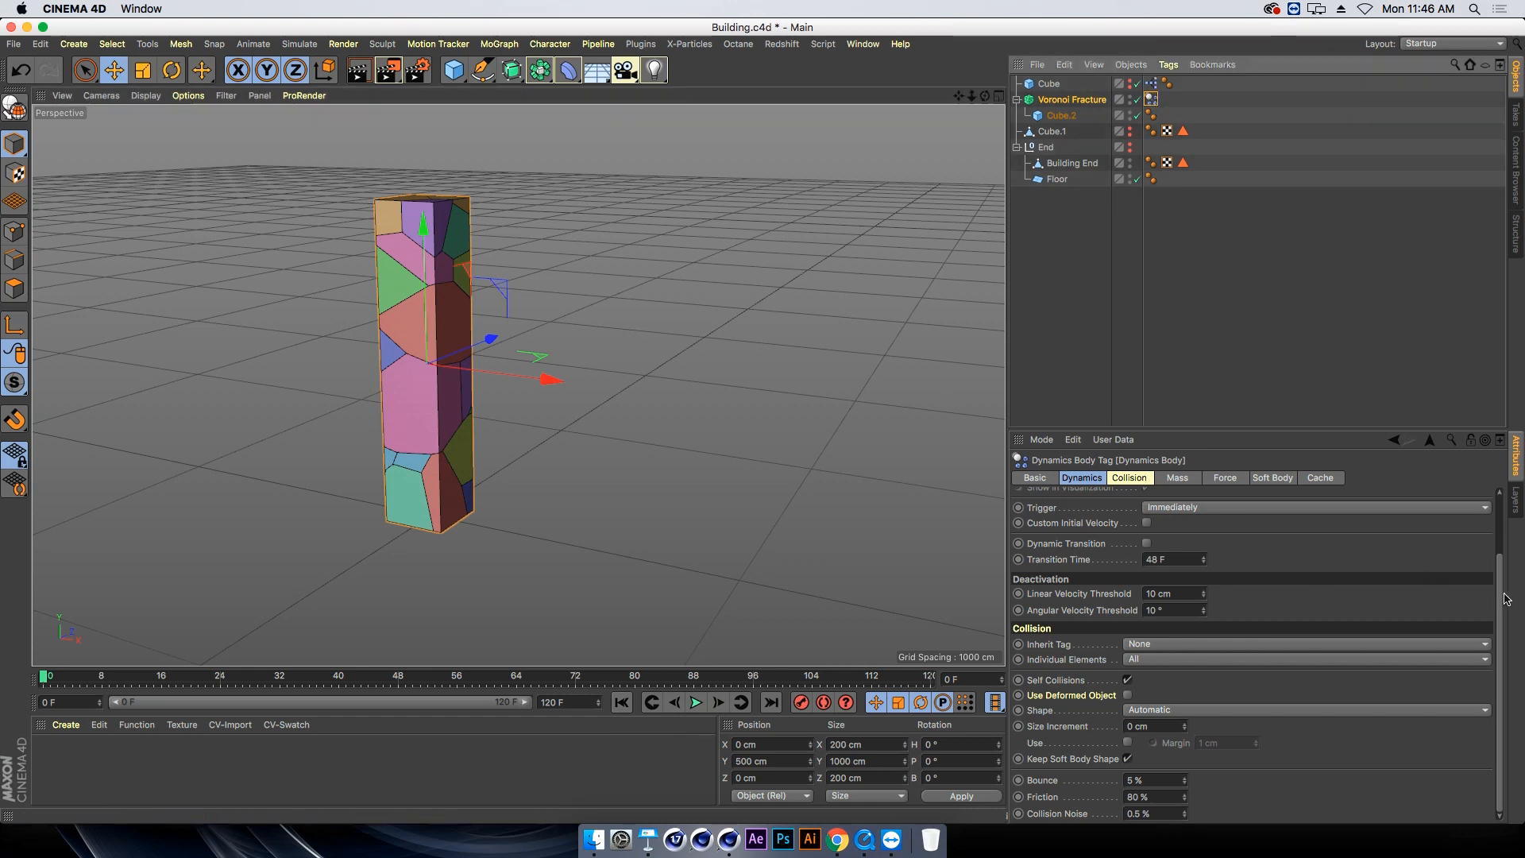
Add a Plane under the fractured building and enlarge it to about 1404 by 1540 cm
scroll(1501, 599, up, 3)
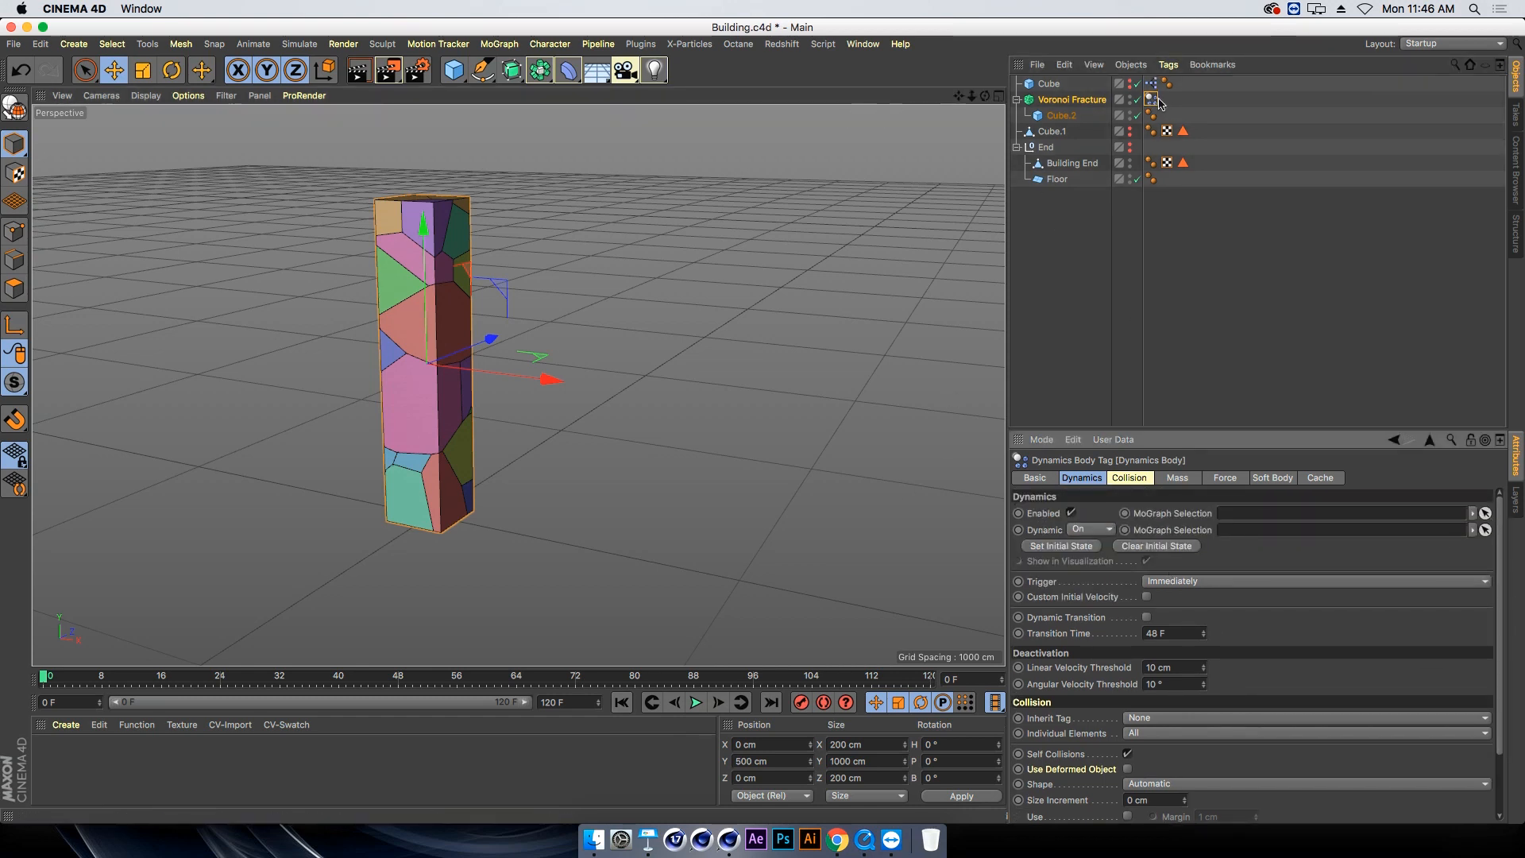
click(454, 70)
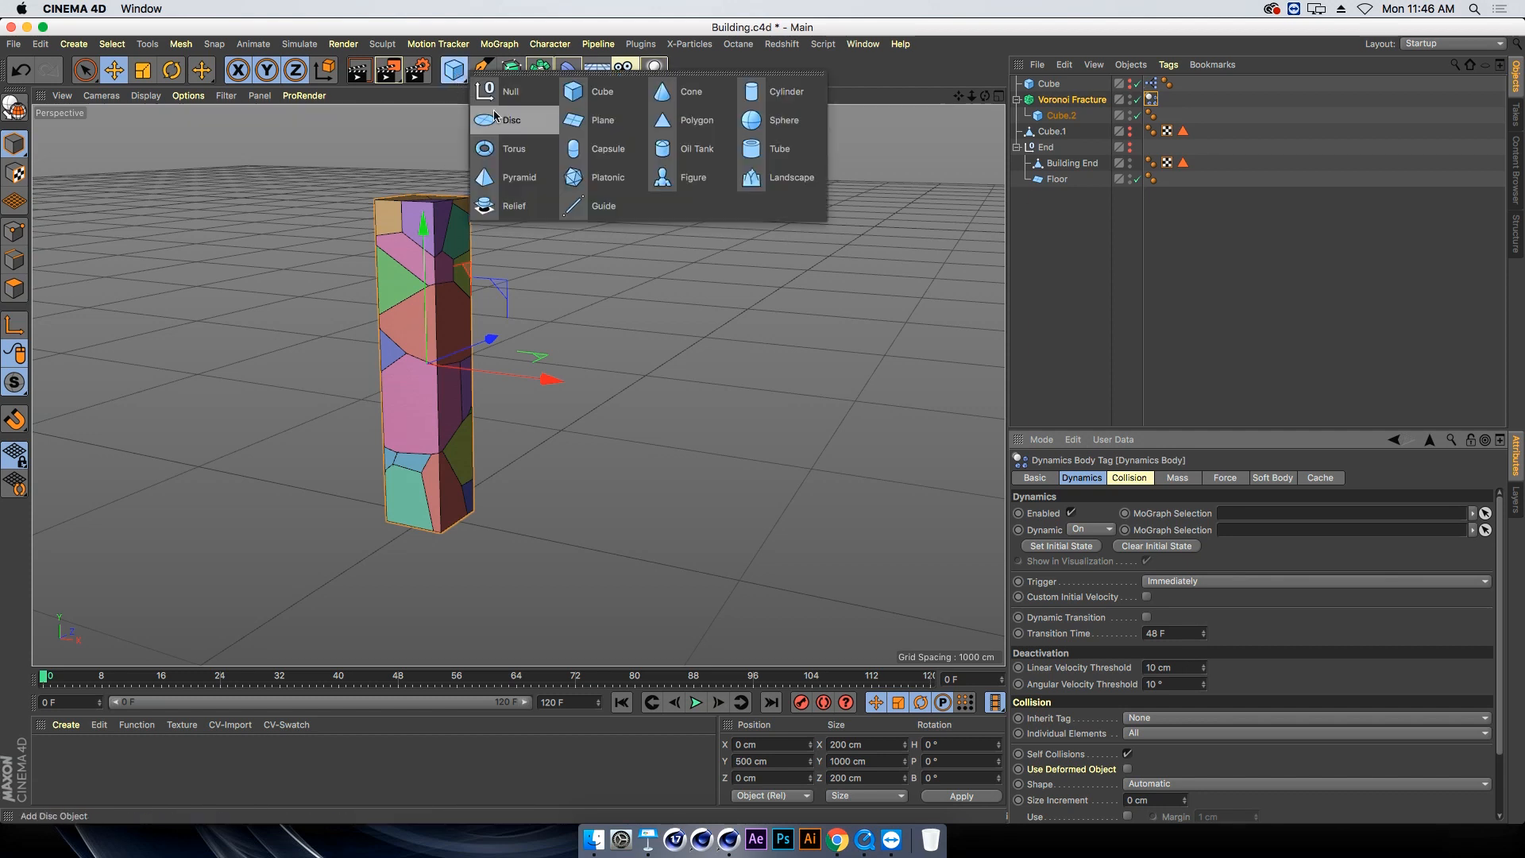
click(596, 120)
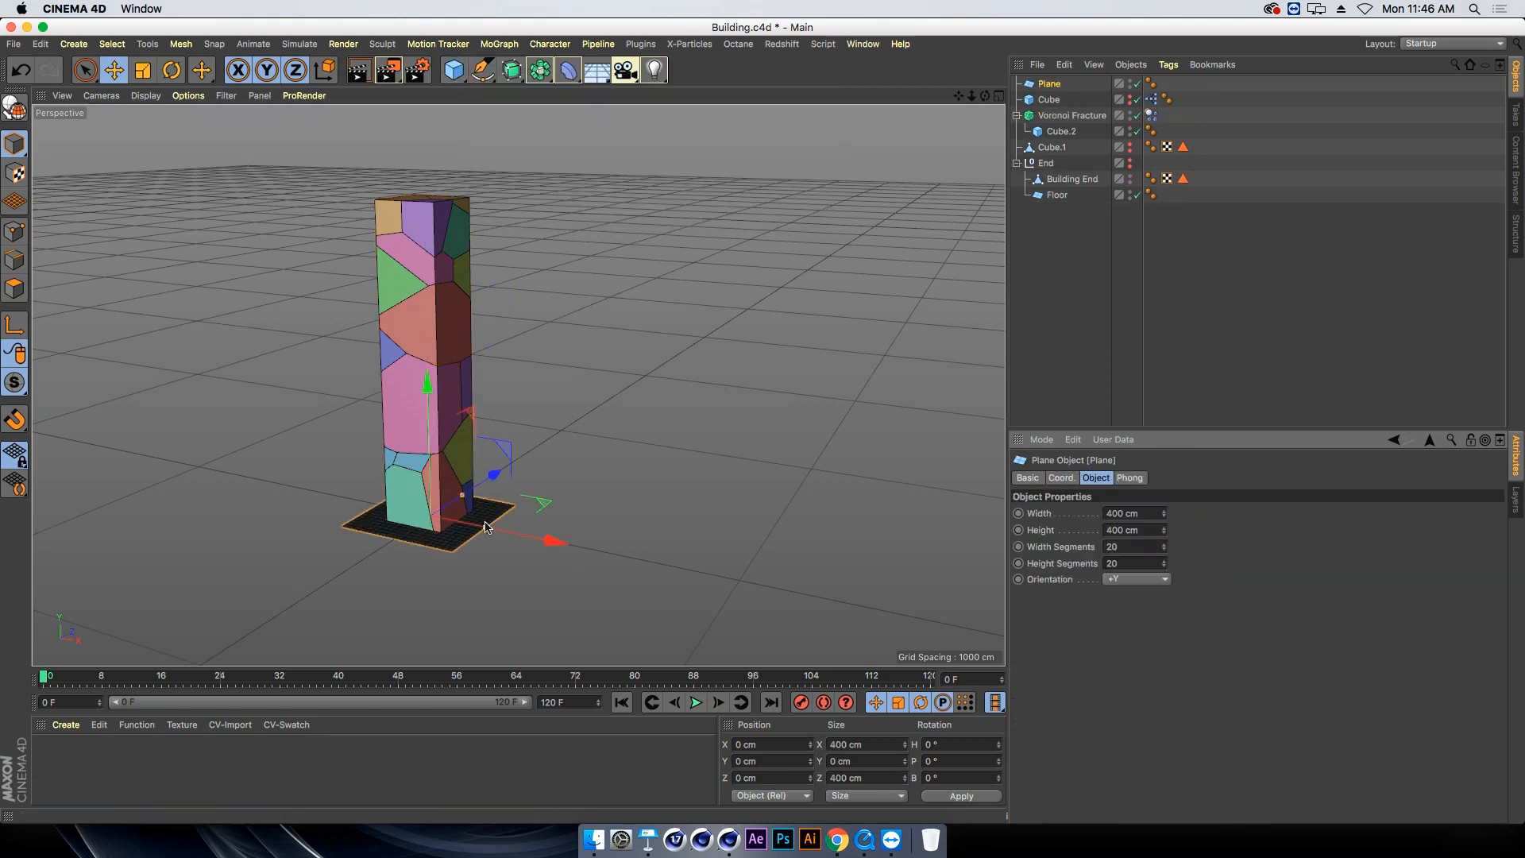
drag(485, 526, 637, 560)
drag(464, 501, 538, 448)
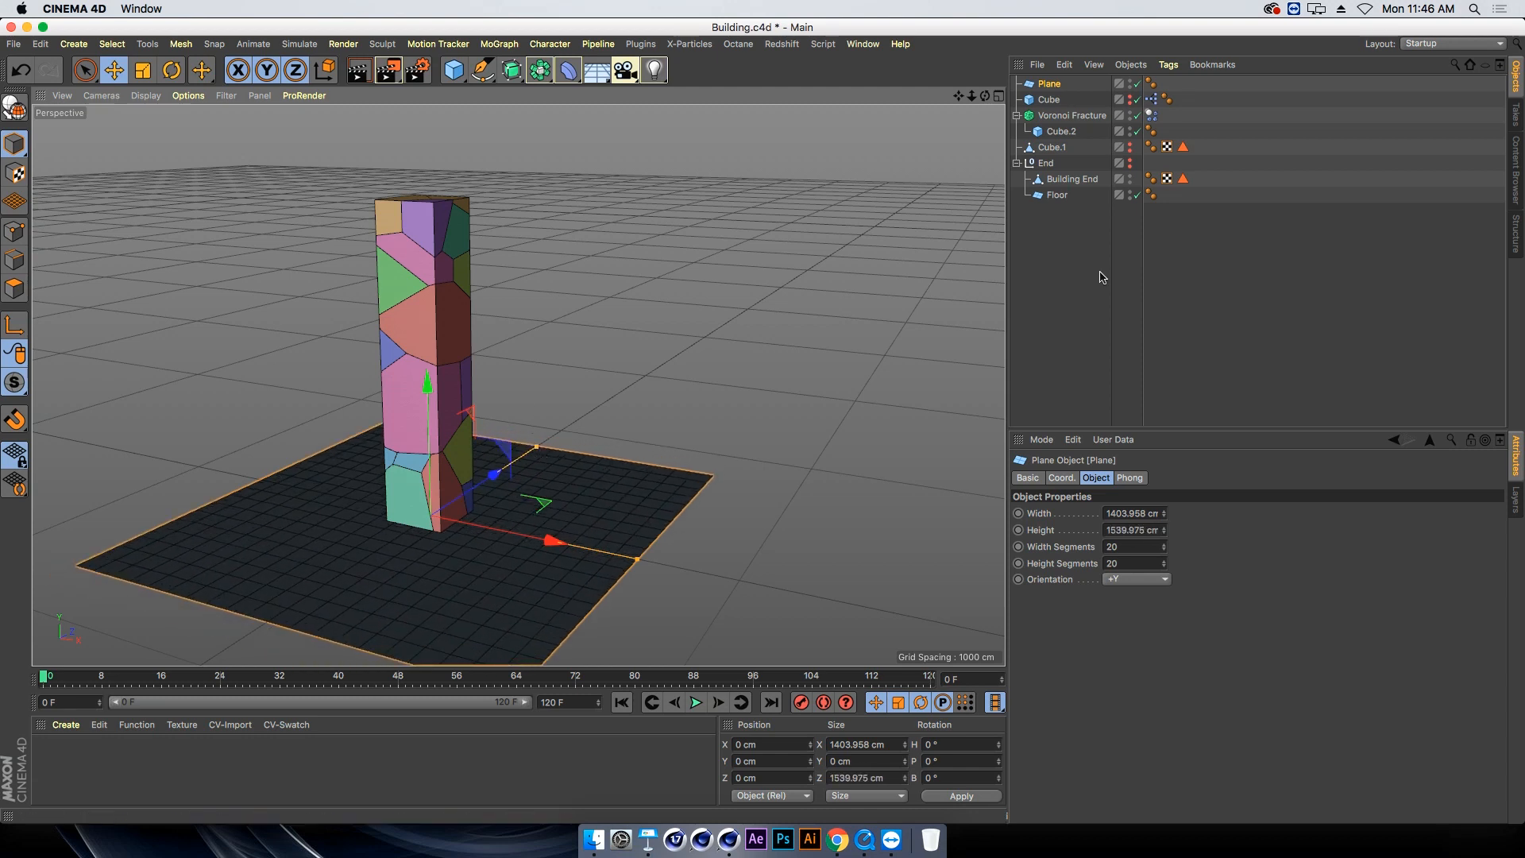
Add a Collider Body simulation tag to the Plane
click(1169, 64)
mouse_move(1287, 289)
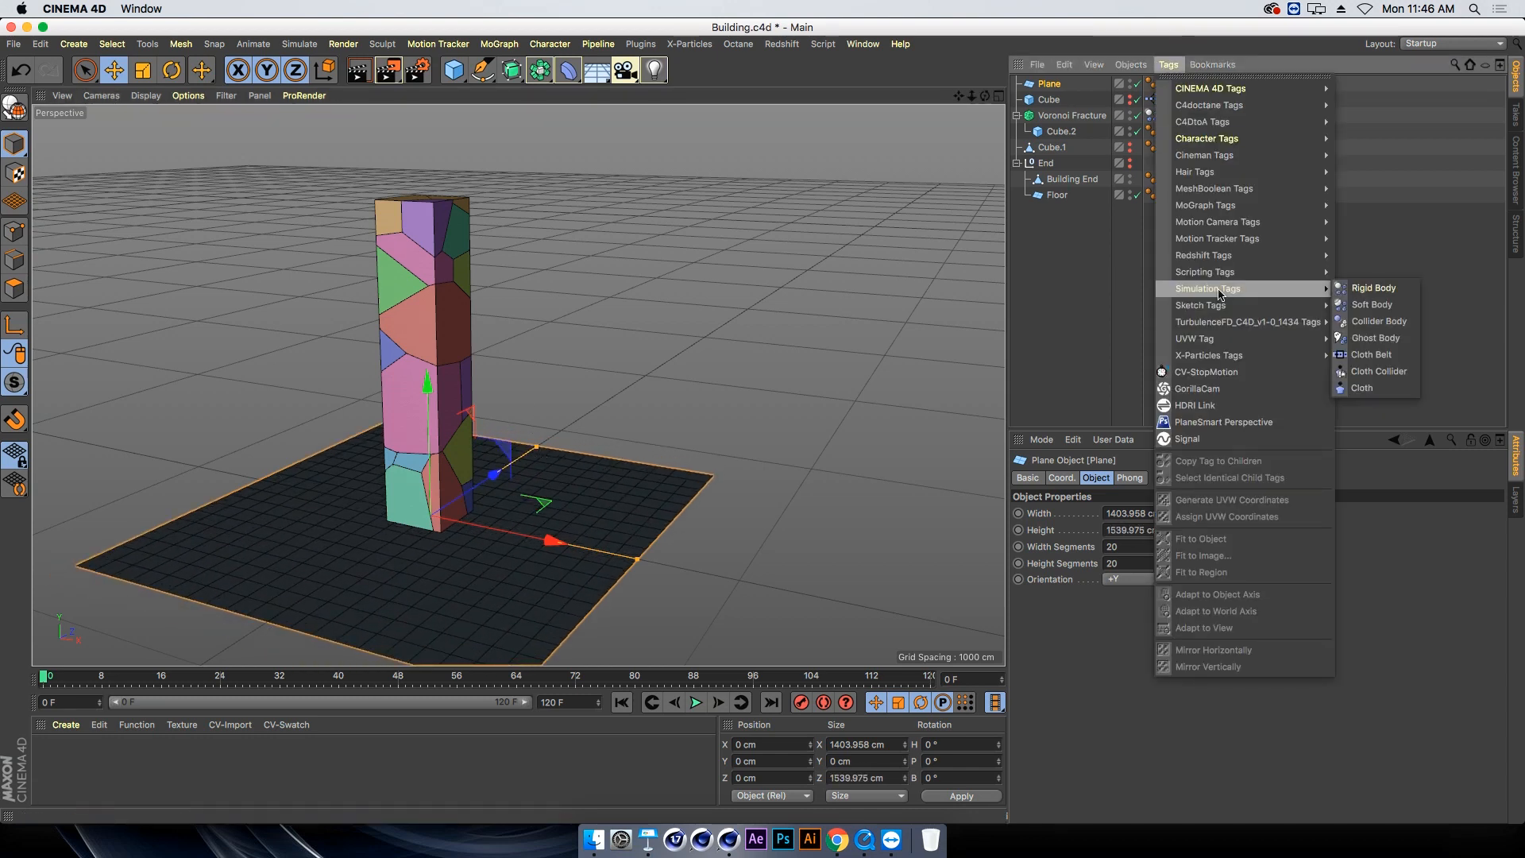
click(1365, 323)
Play the simulation to check how the fractured building collapses on the plane, and return to the first frame
alt+drag(751, 309, 525, 421)
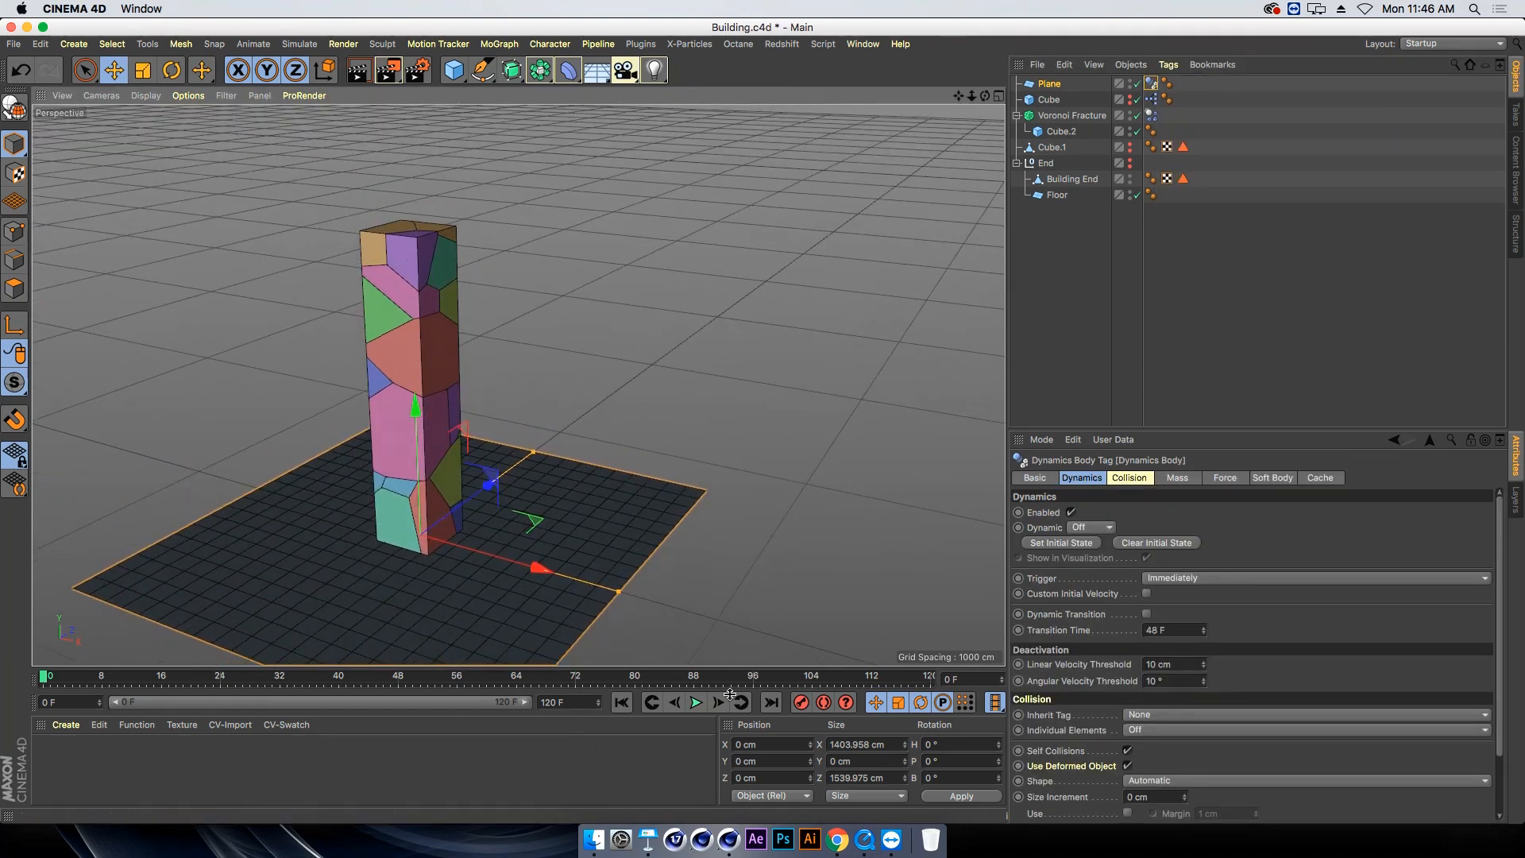
click(699, 706)
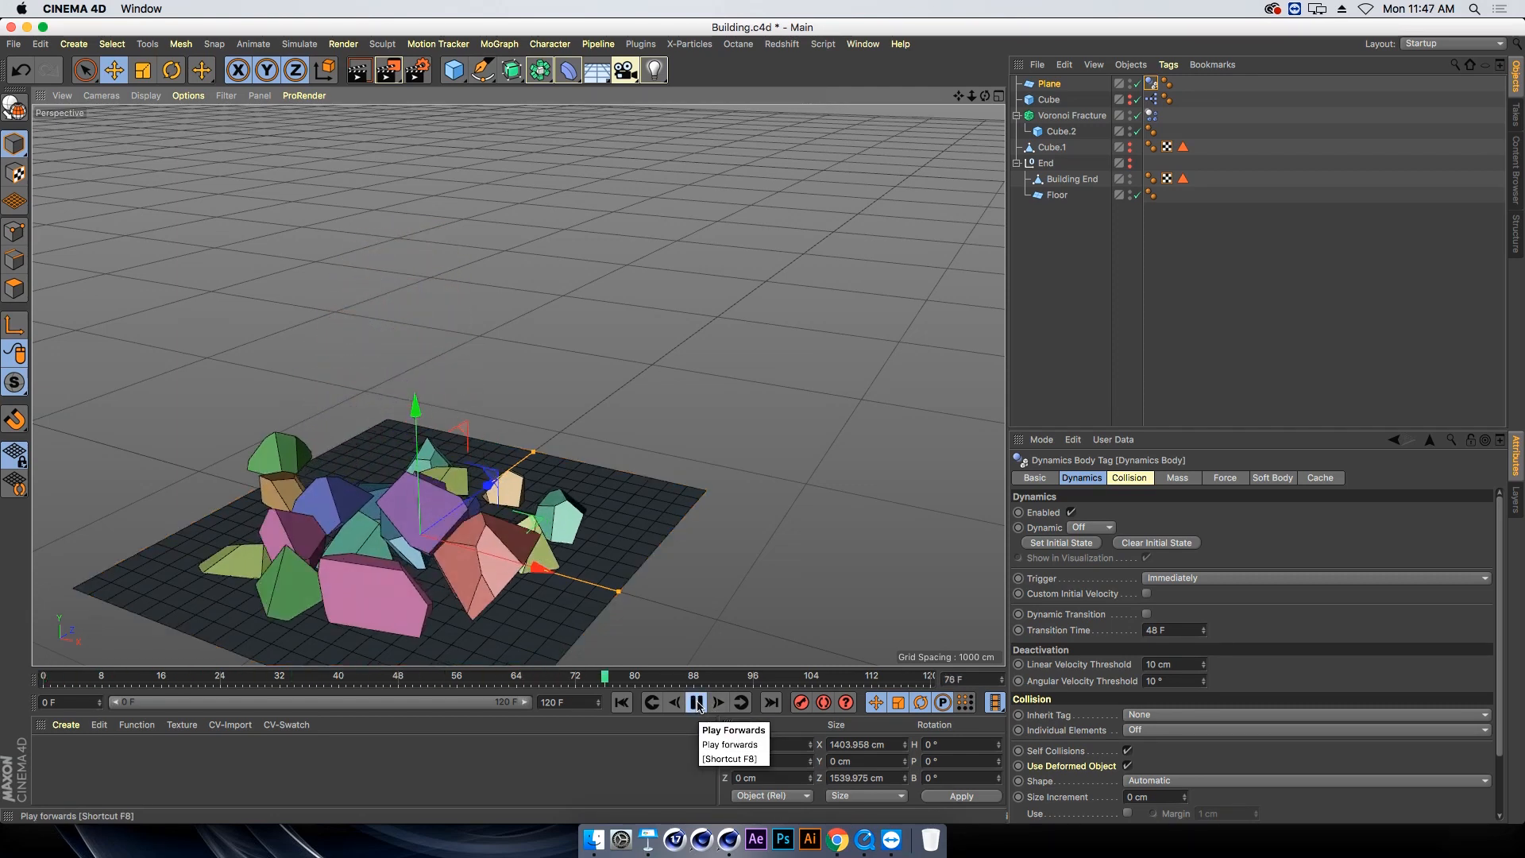
click(696, 703)
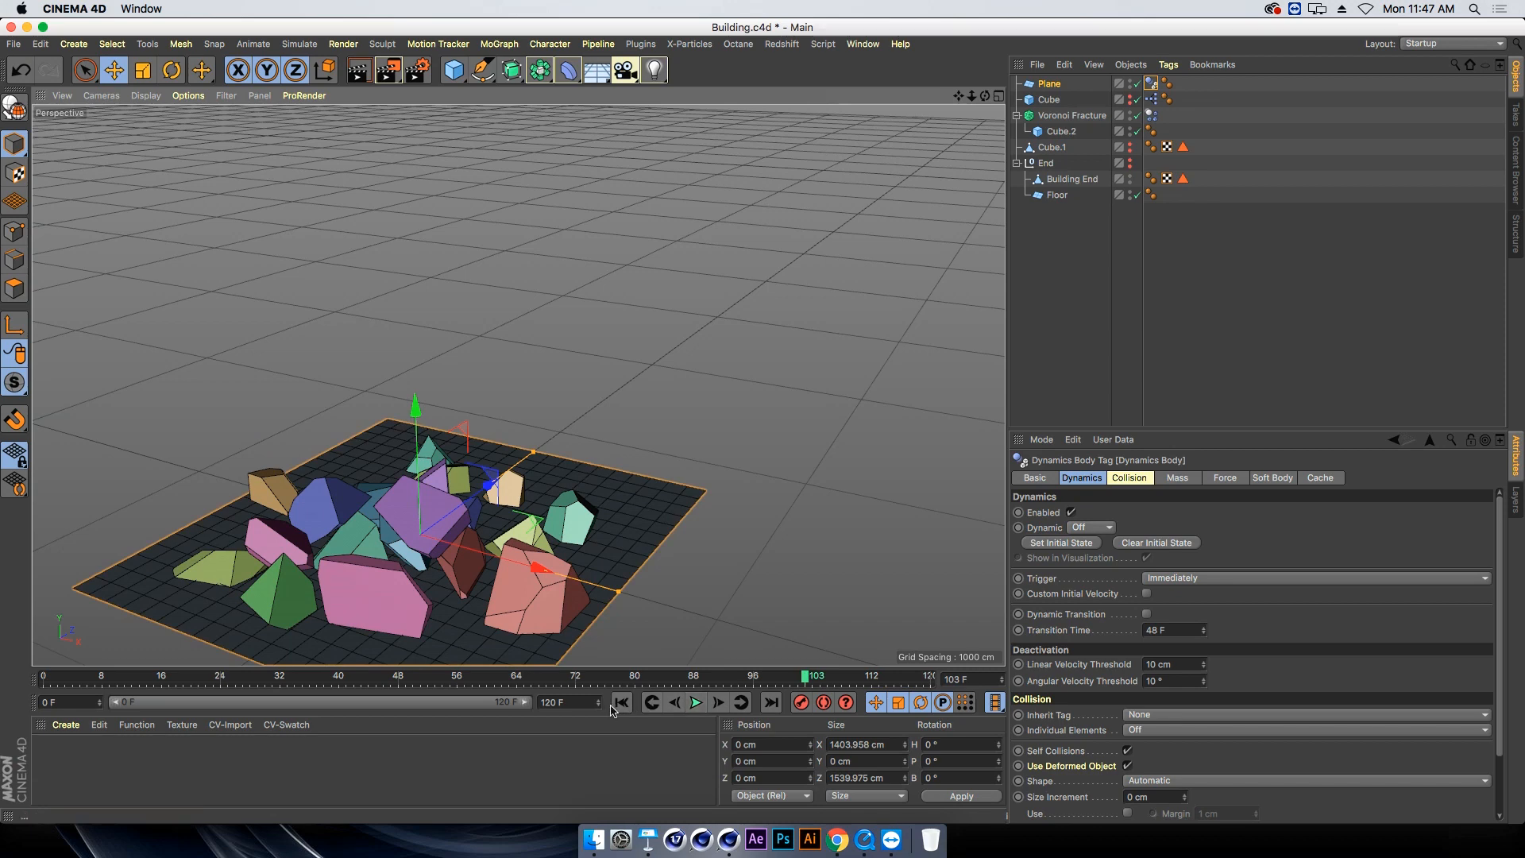
click(623, 702)
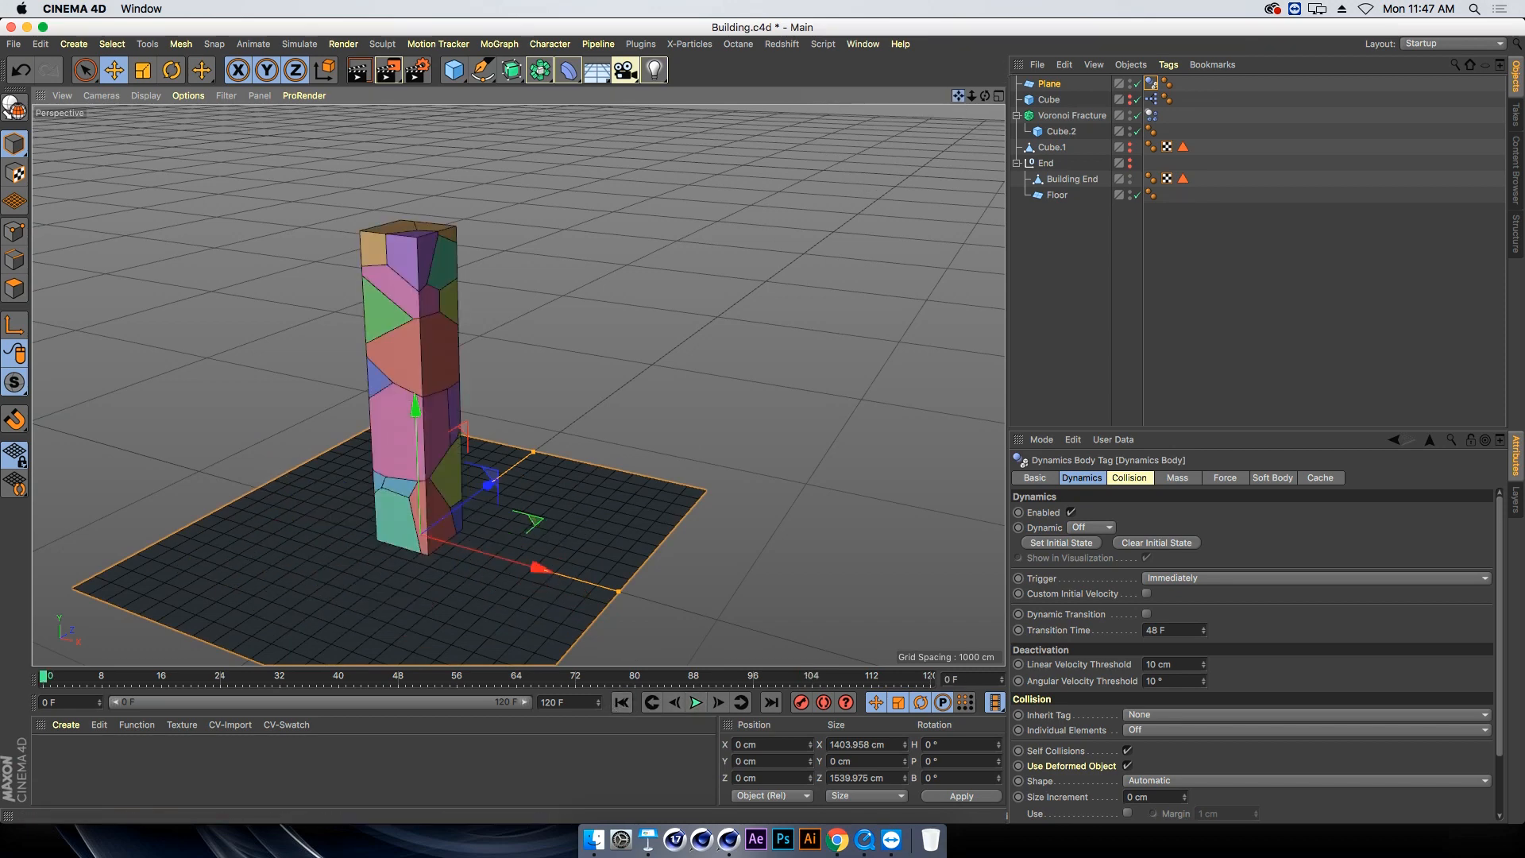
Set the Point Amount of the Voronoi Fracture's Point Generator - Distribution source to 60
drag(959, 95, 883, 63)
alt+drag(296, 454, 330, 443)
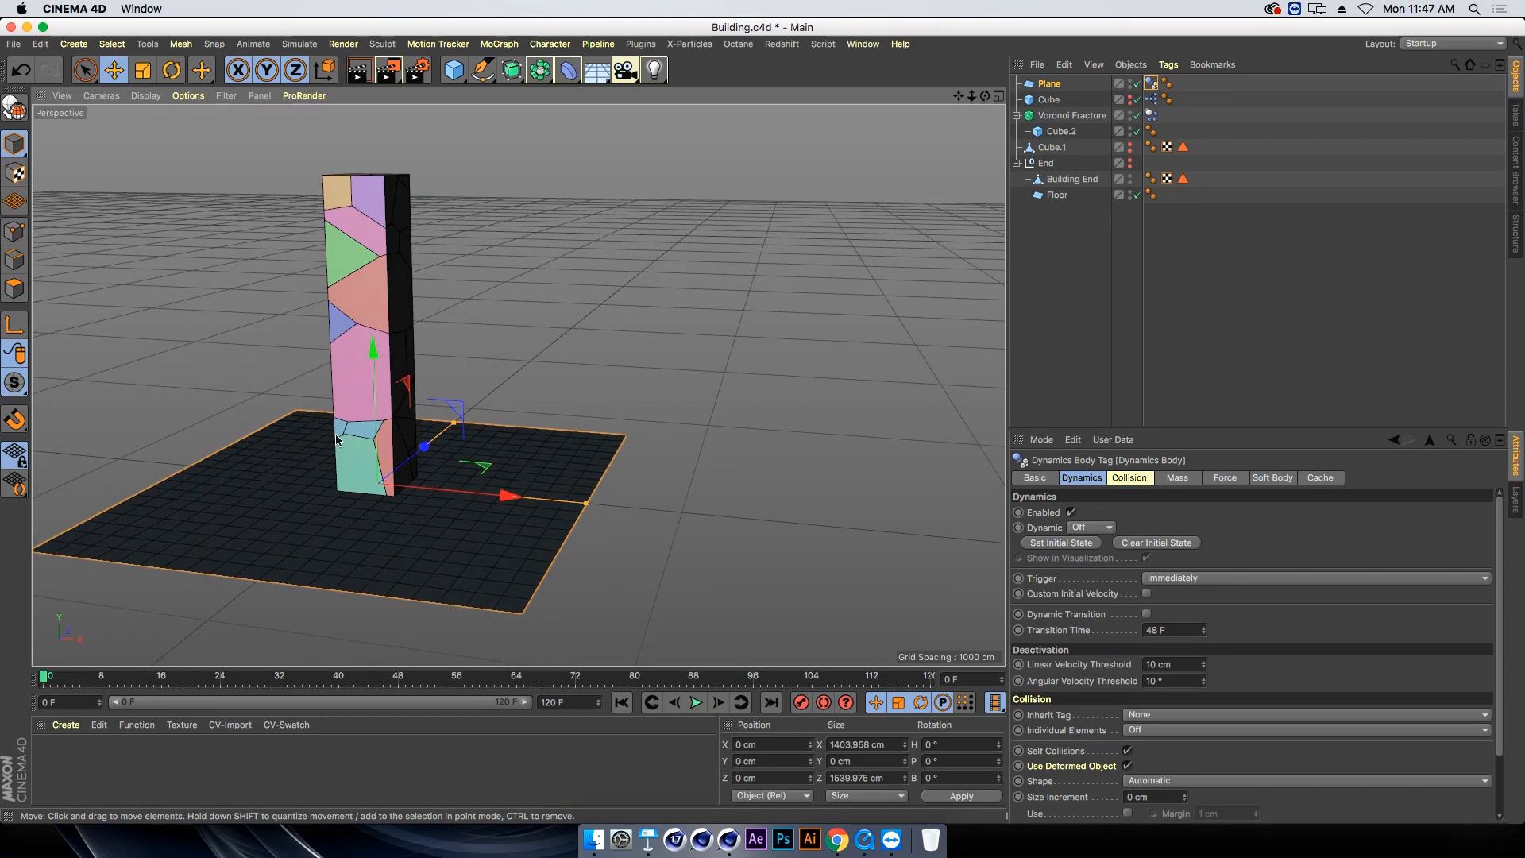
mouse_move(278, 454)
alt+mouse_down()
mouse_move(307, 446)
mouse_move(267, 459)
alt+mouse_up()
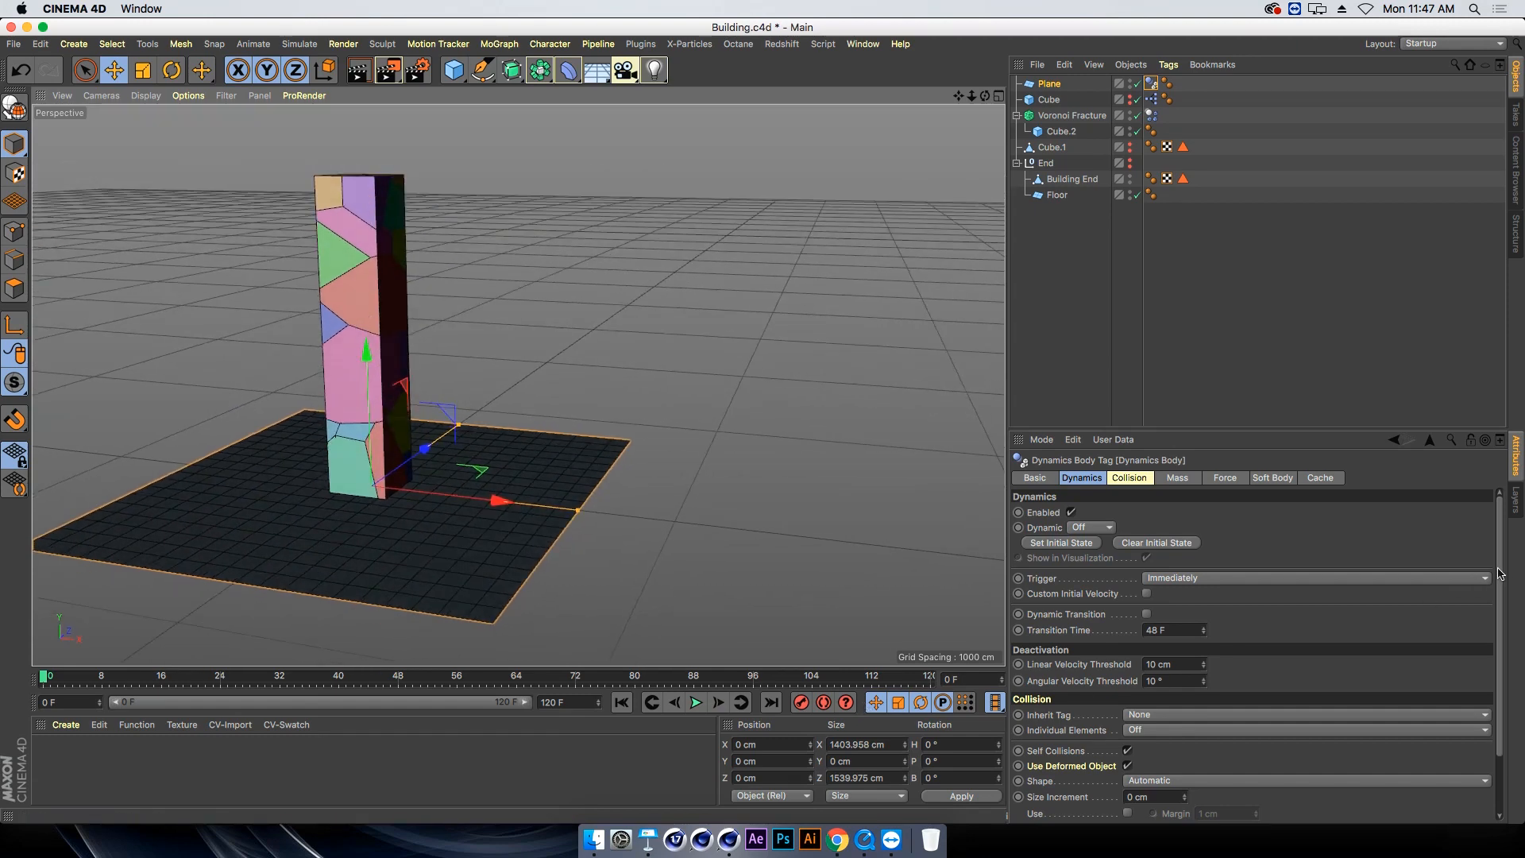
scroll(1504, 565, down, 3)
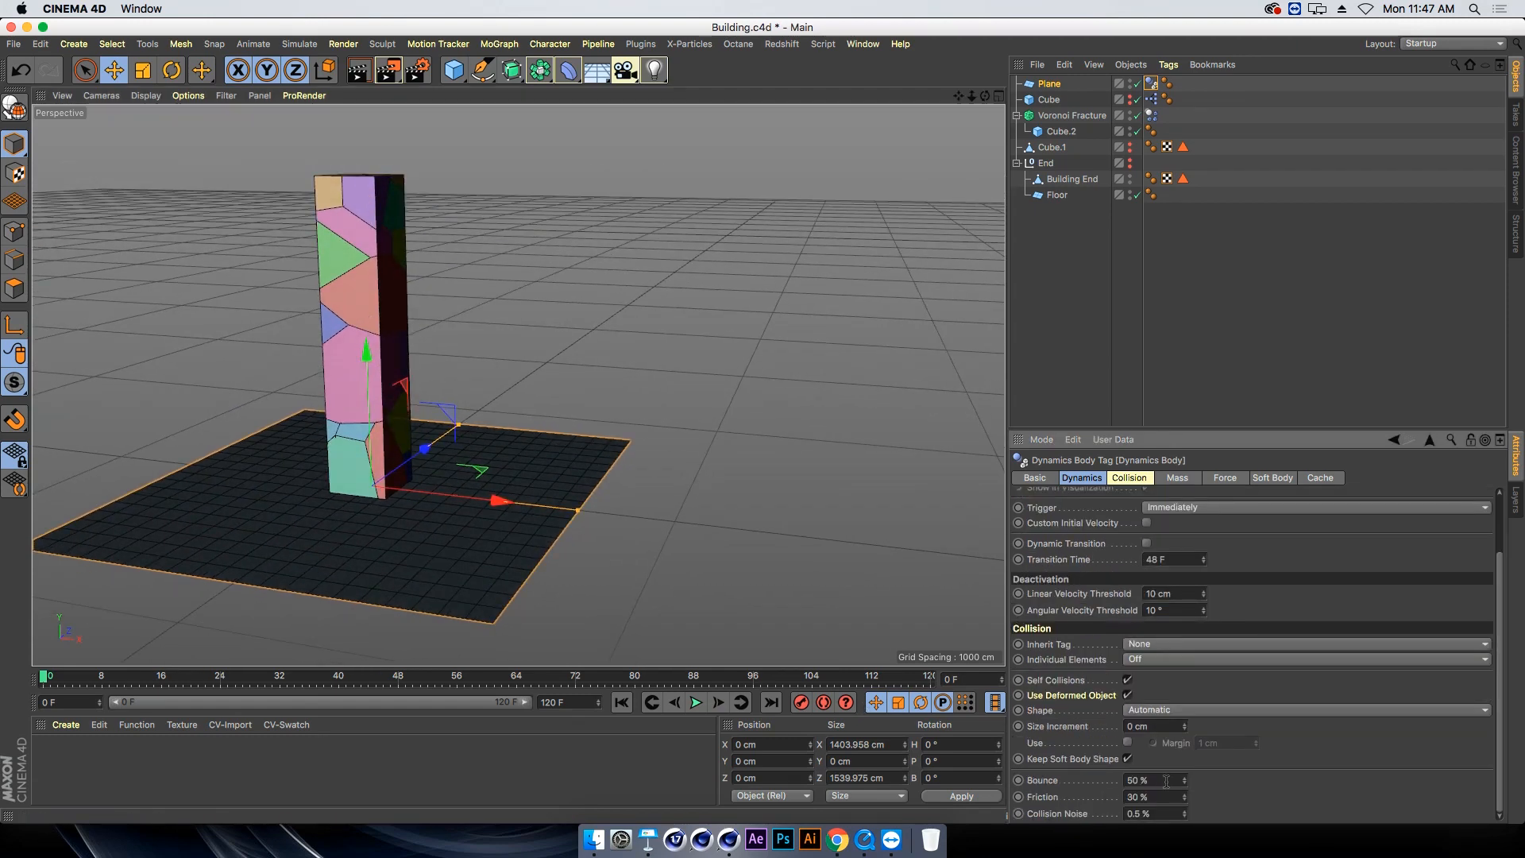
click(1072, 116)
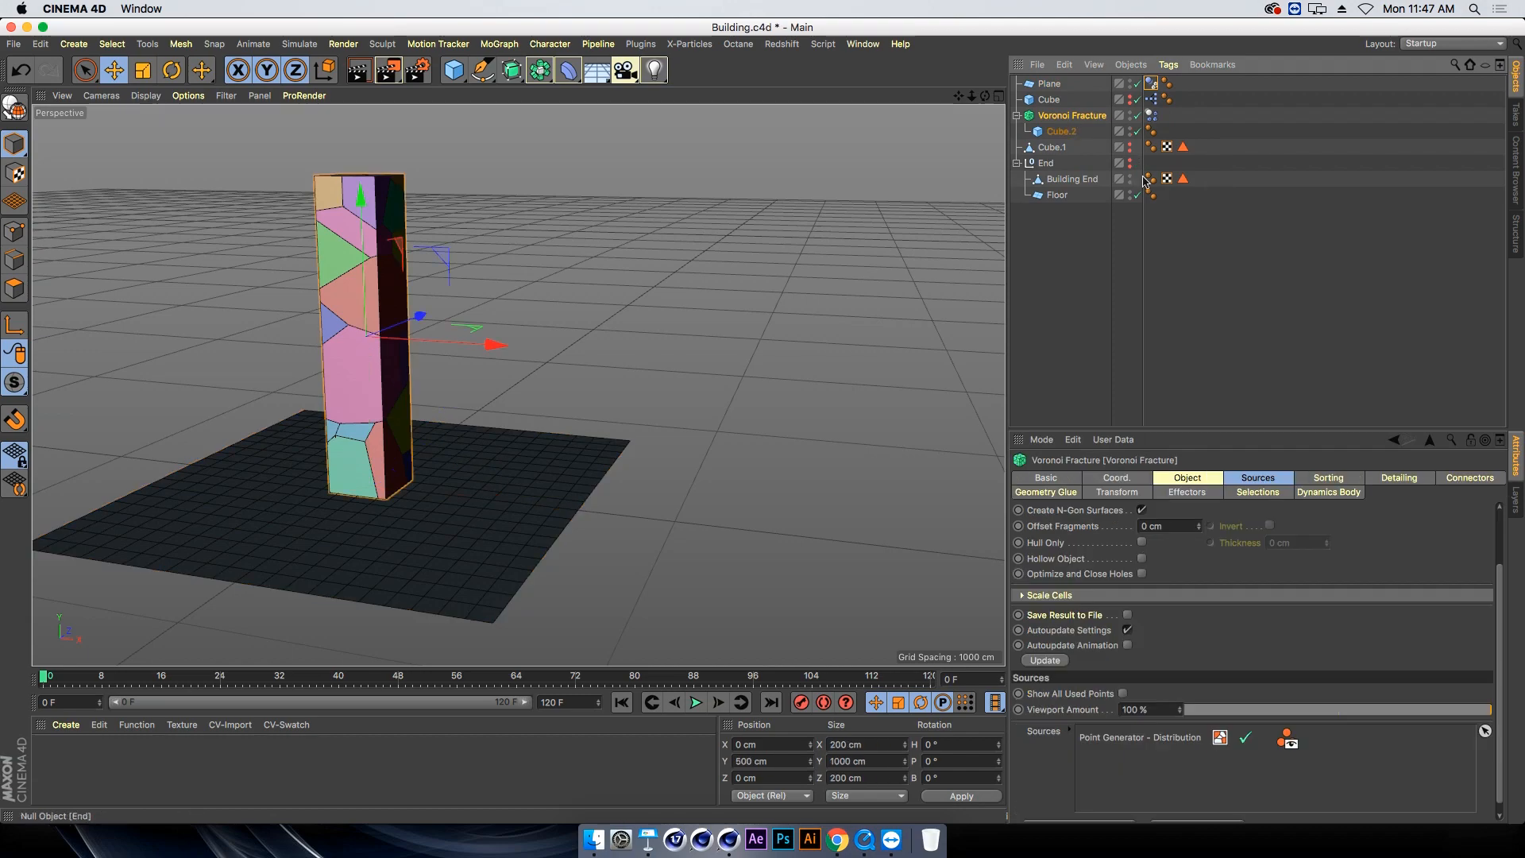
drag(1199, 428, 1199, 197)
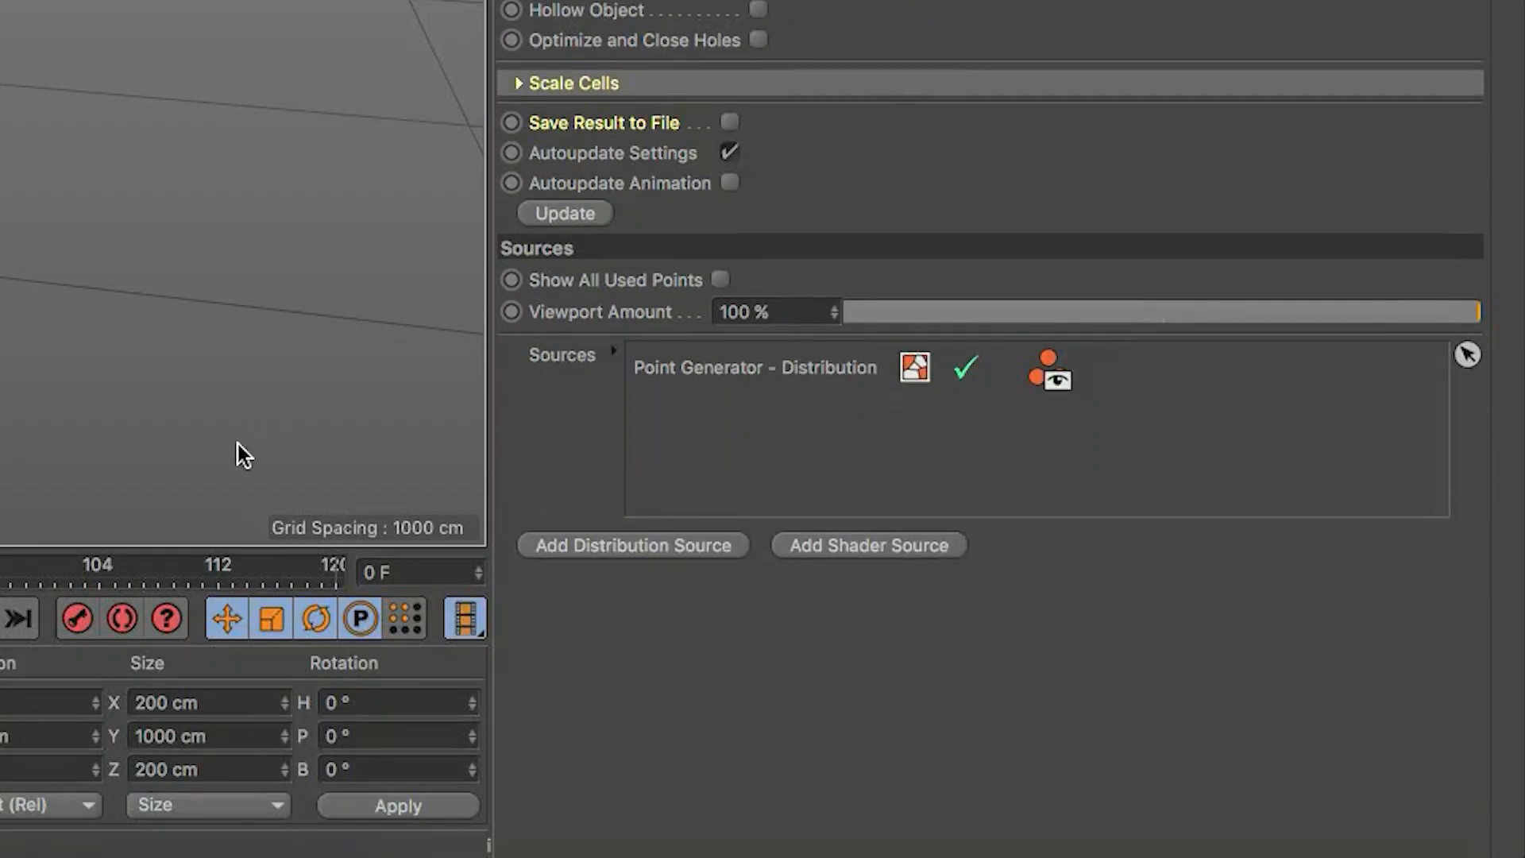
click(689, 370)
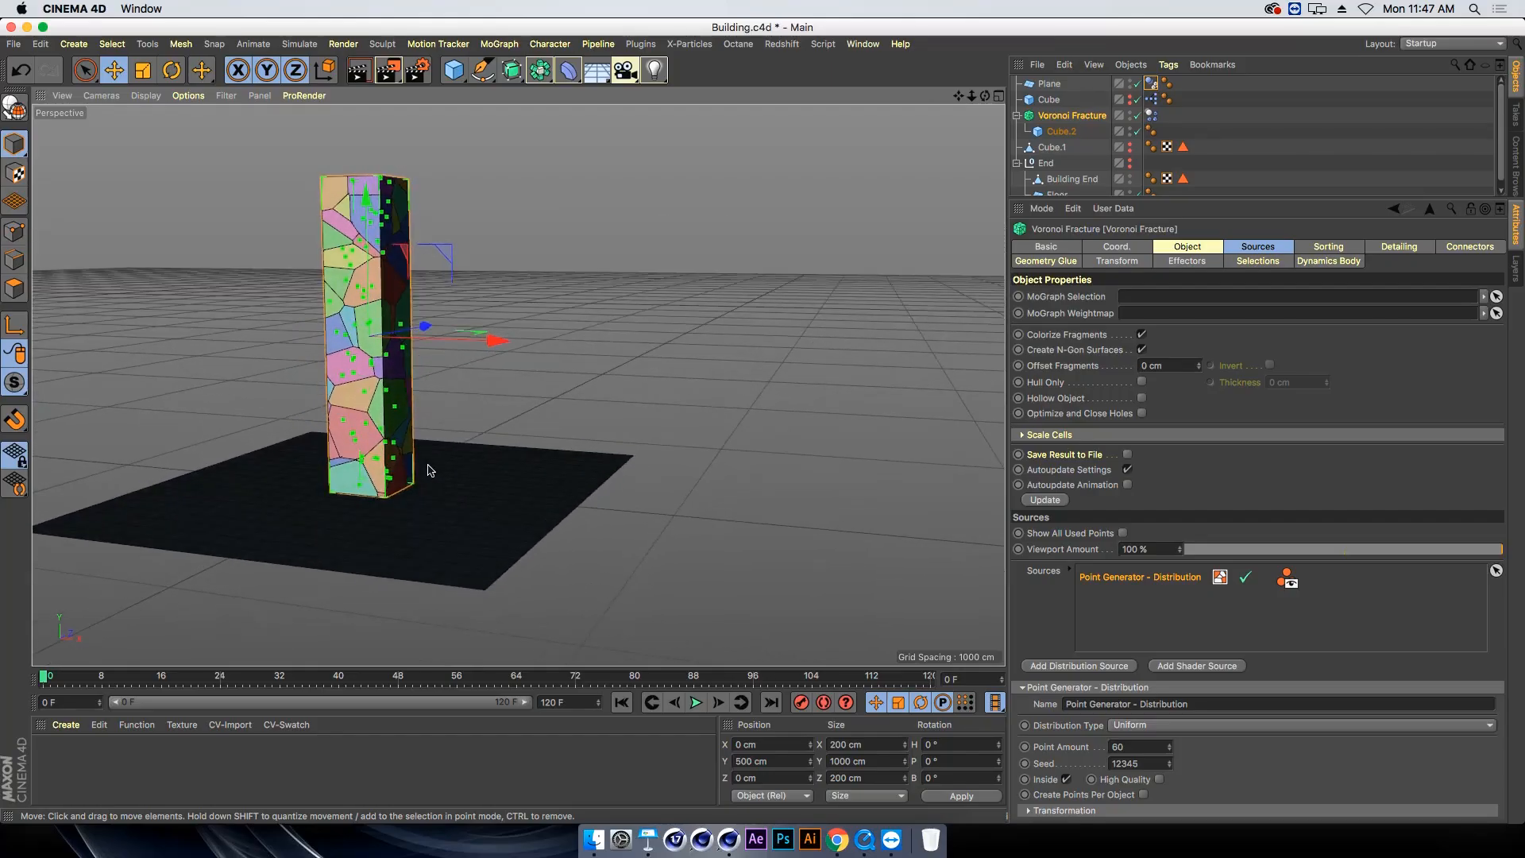
Set the Voronoi Fracture's Dynamics Body collision to Inherit Tag Apply Tag to Children and Individual Elements Top Level
alt+drag(427, 470, 406, 454)
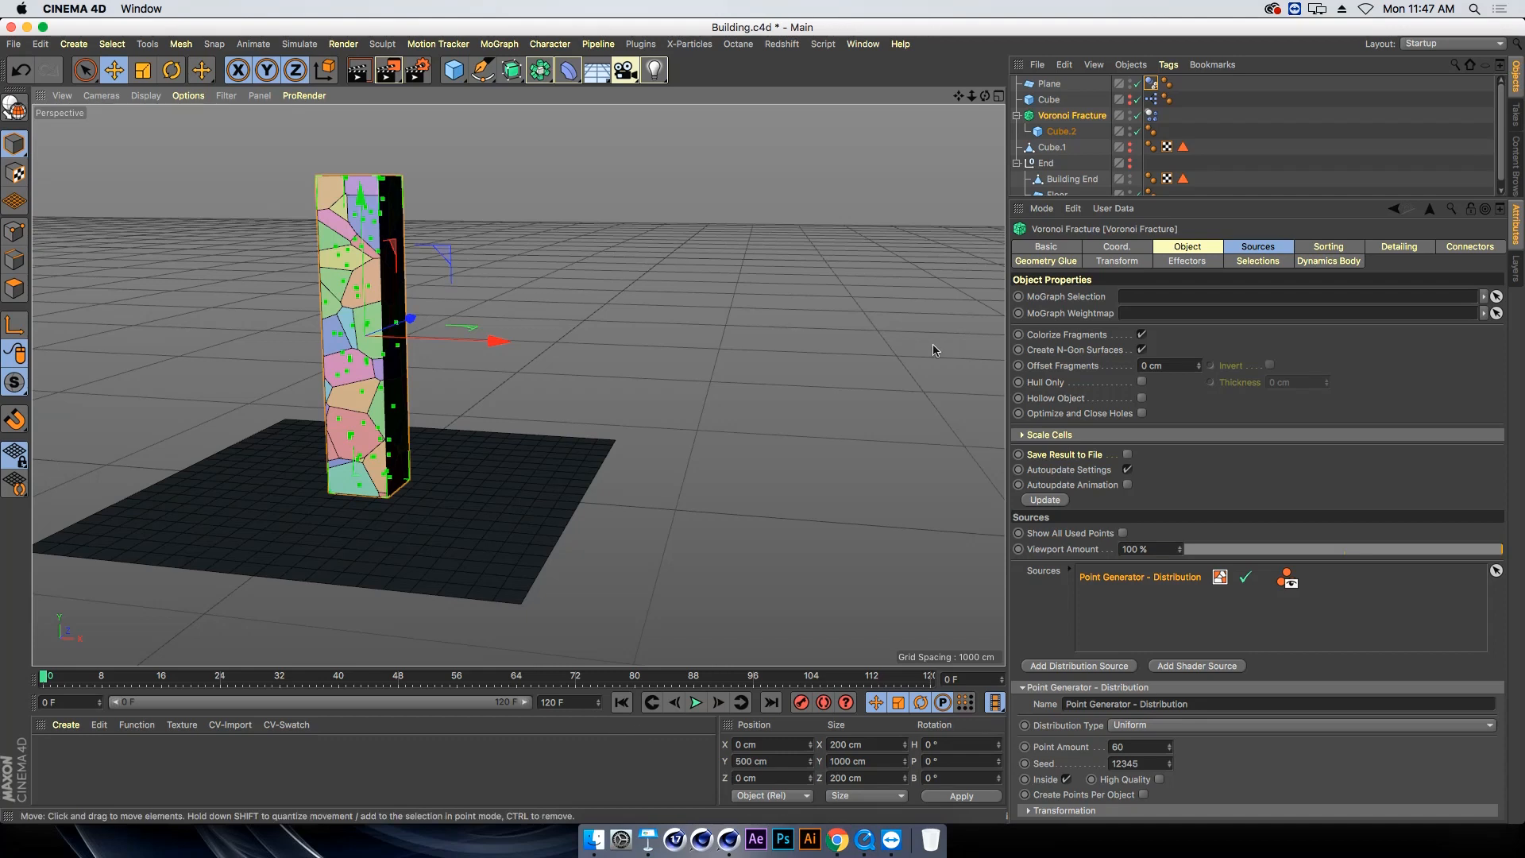
click(1151, 115)
click(1126, 247)
click(1146, 282)
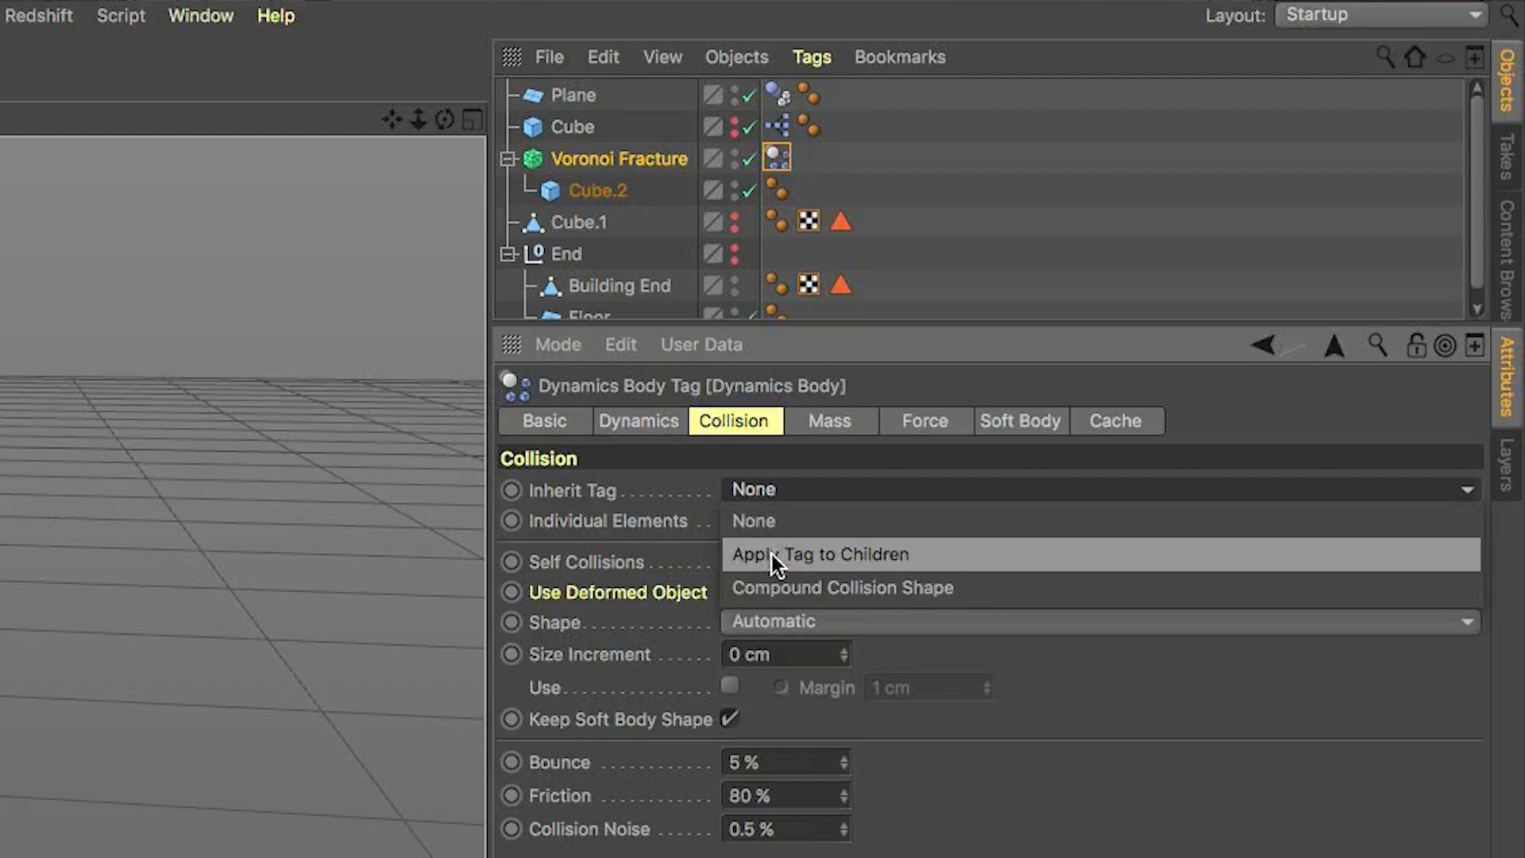
click(1147, 312)
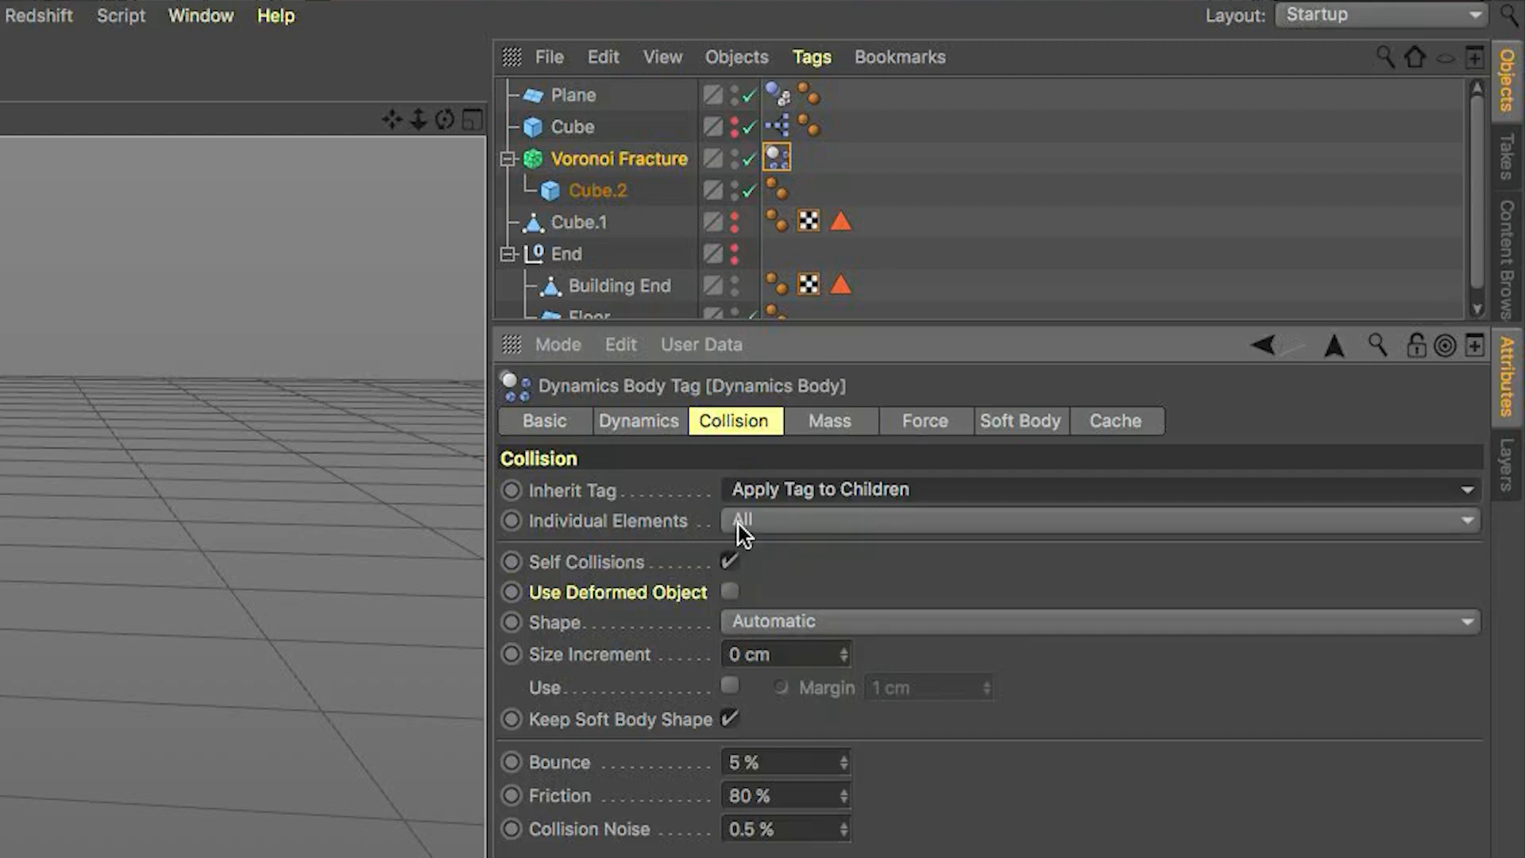
click(743, 525)
click(769, 586)
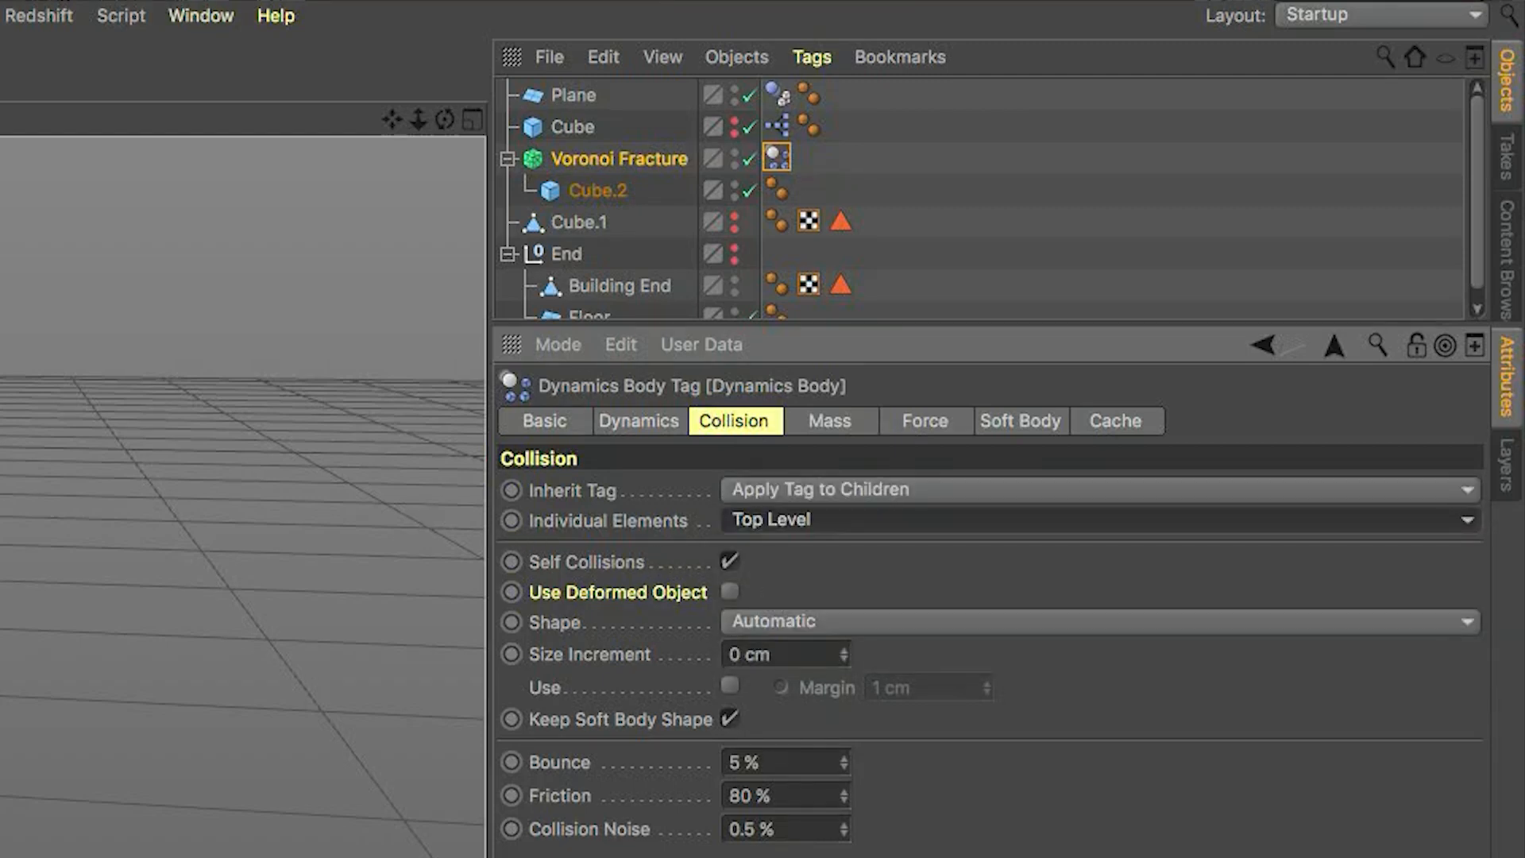
Set the Trigger of the Voronoi Fracture's Dynamics Body tag to On Collision
alt+drag(239, 492, 309, 473)
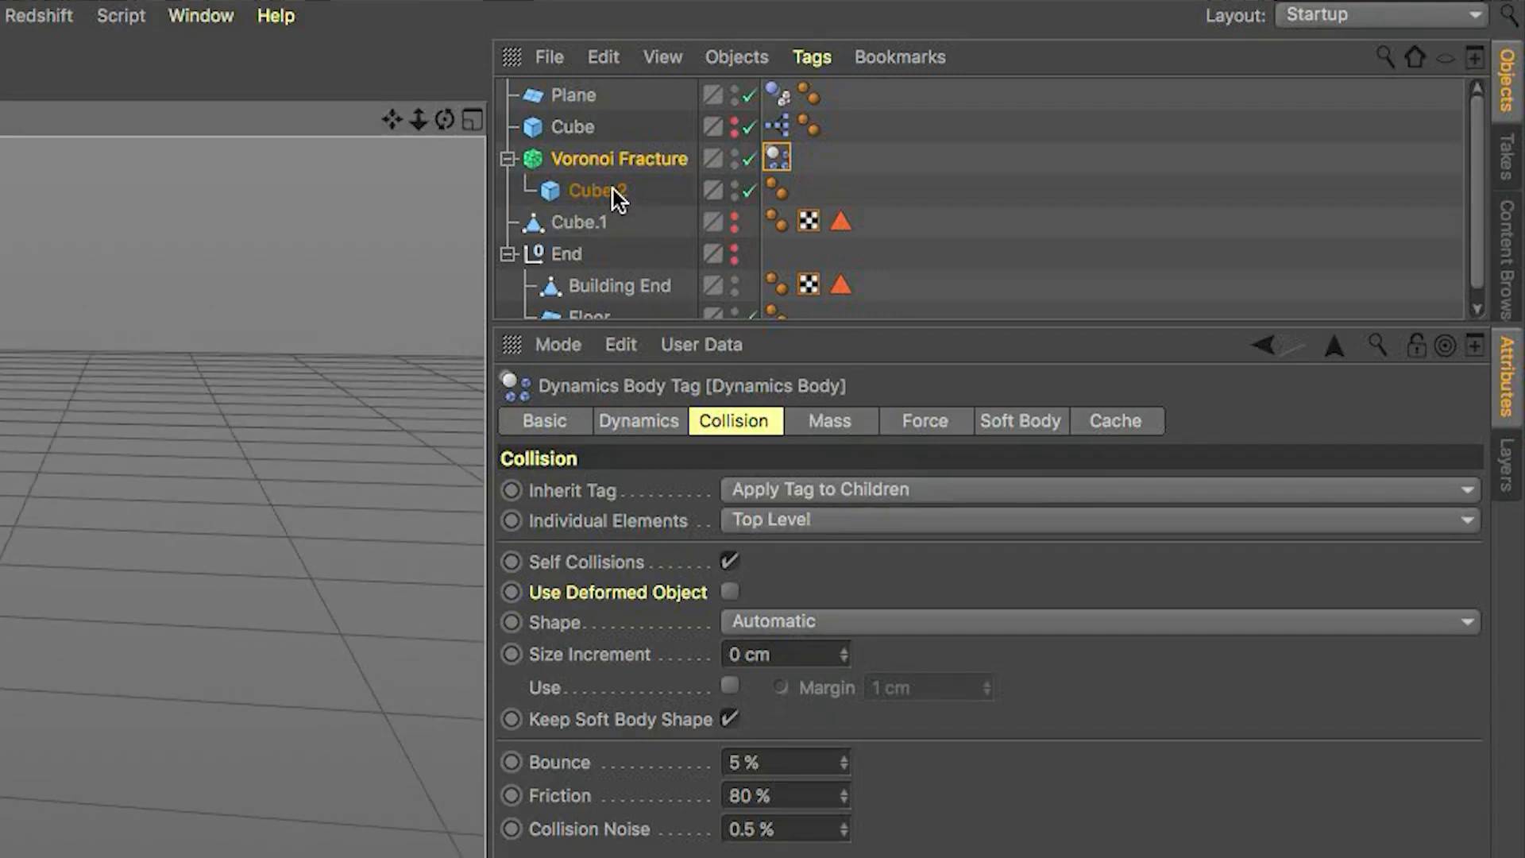
click(610, 158)
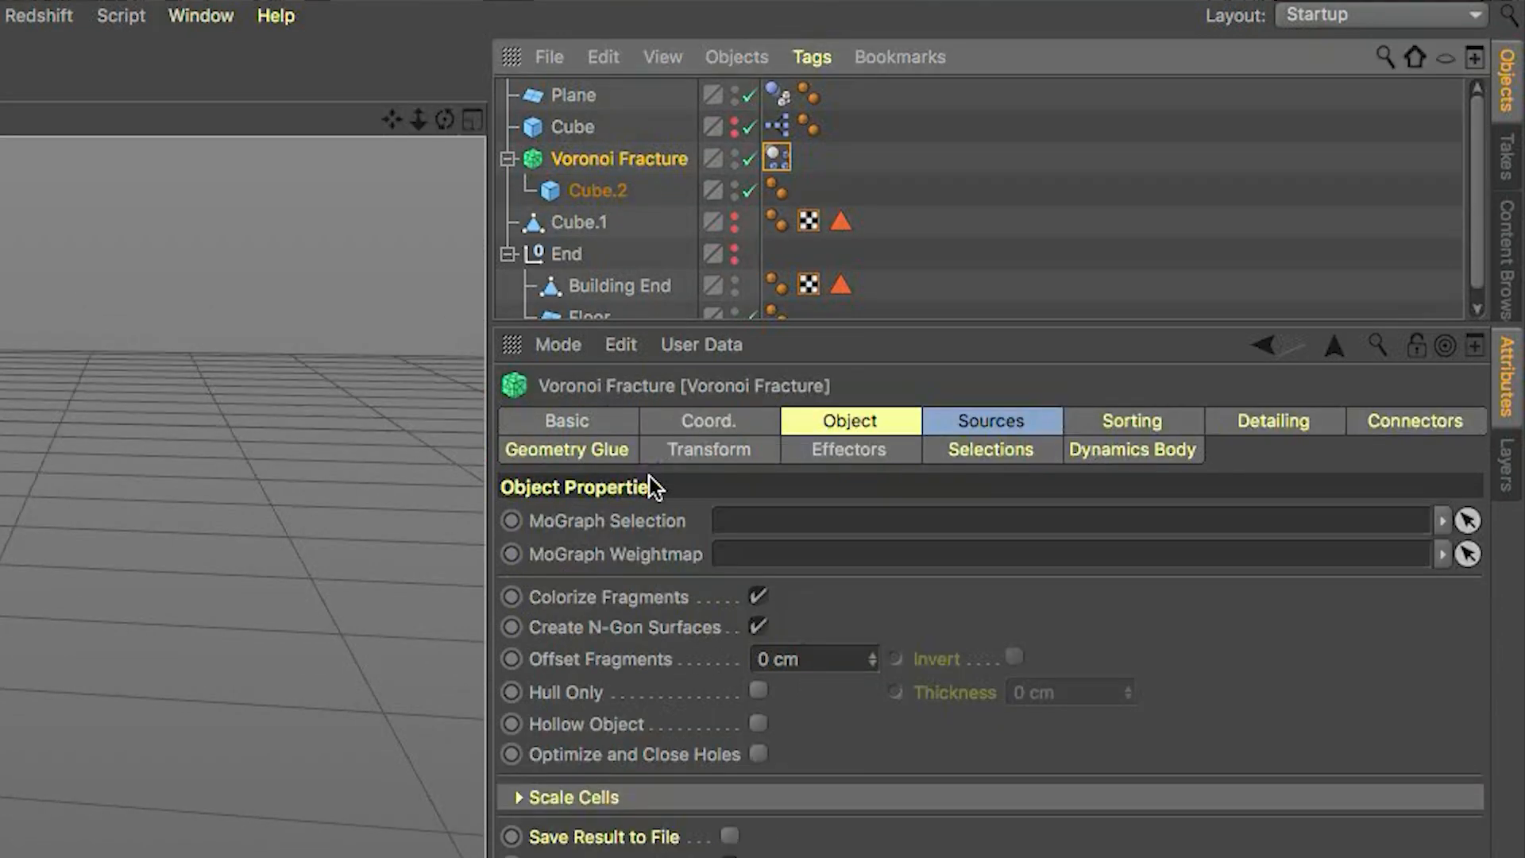
click(776, 157)
click(638, 421)
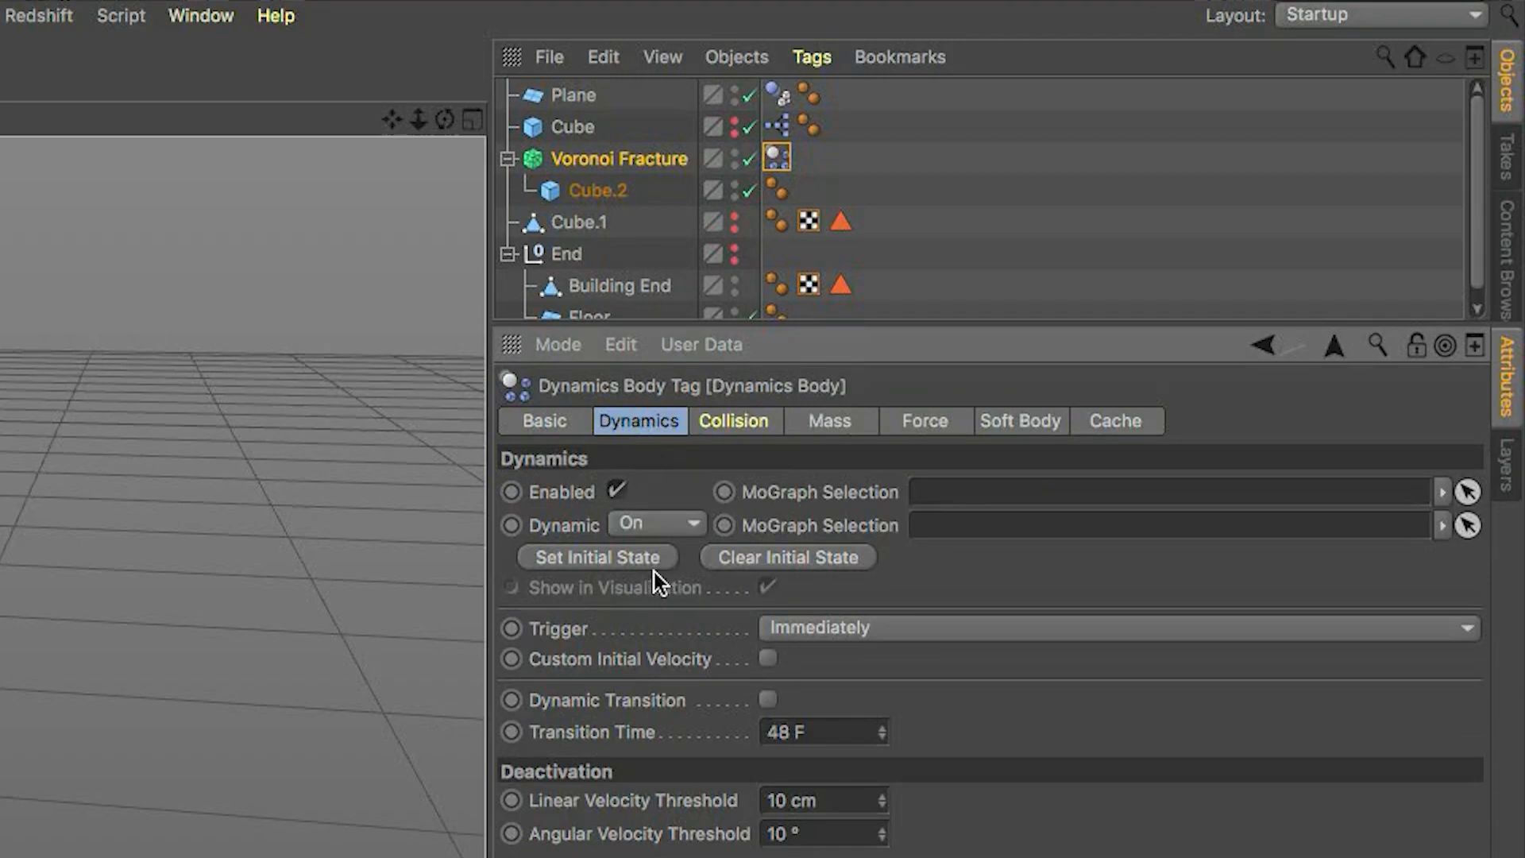
click(825, 629)
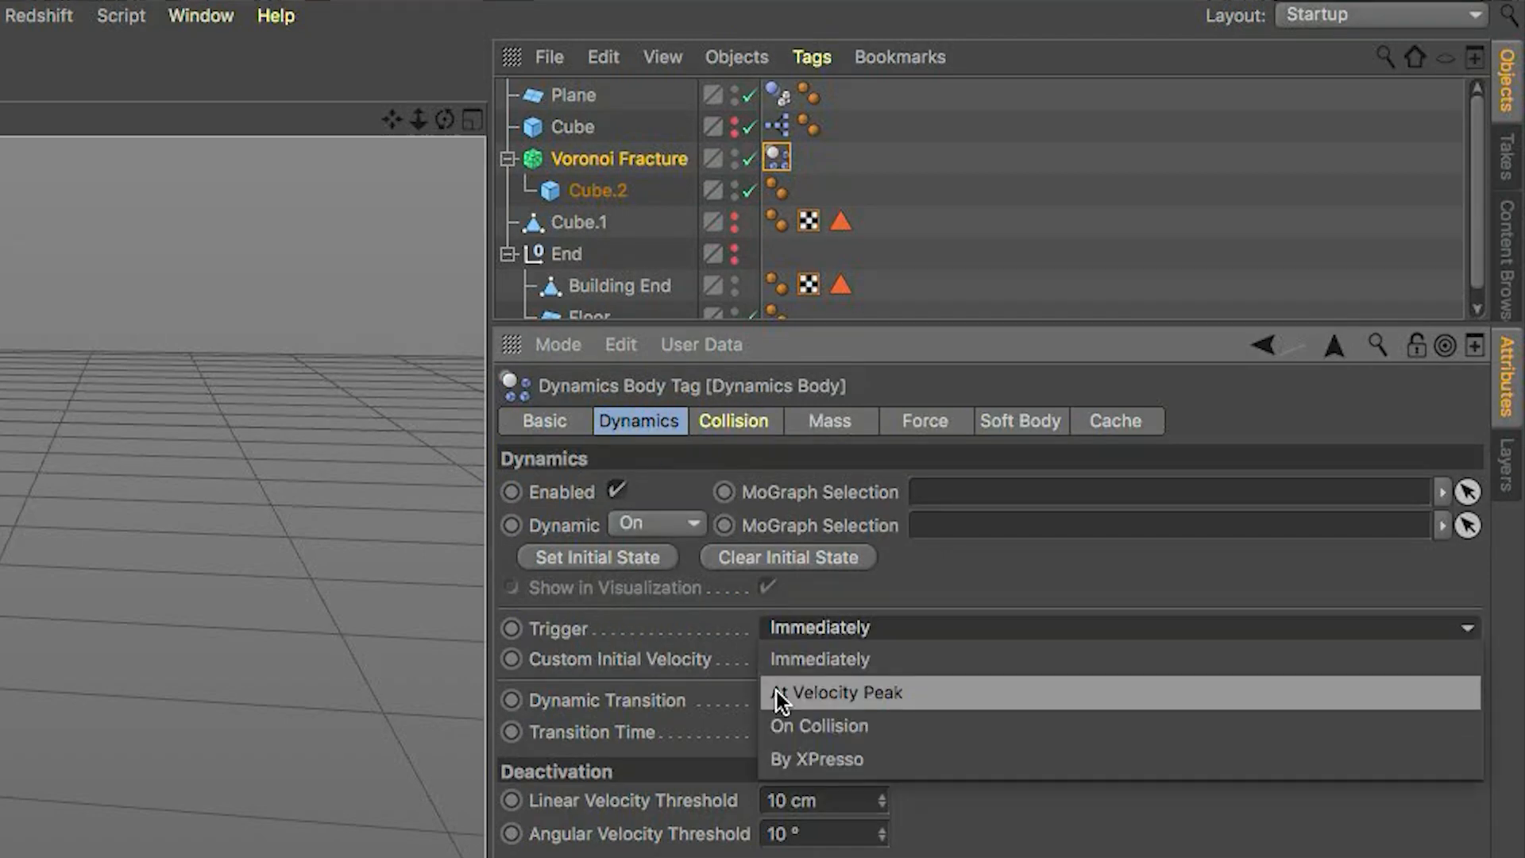
click(804, 729)
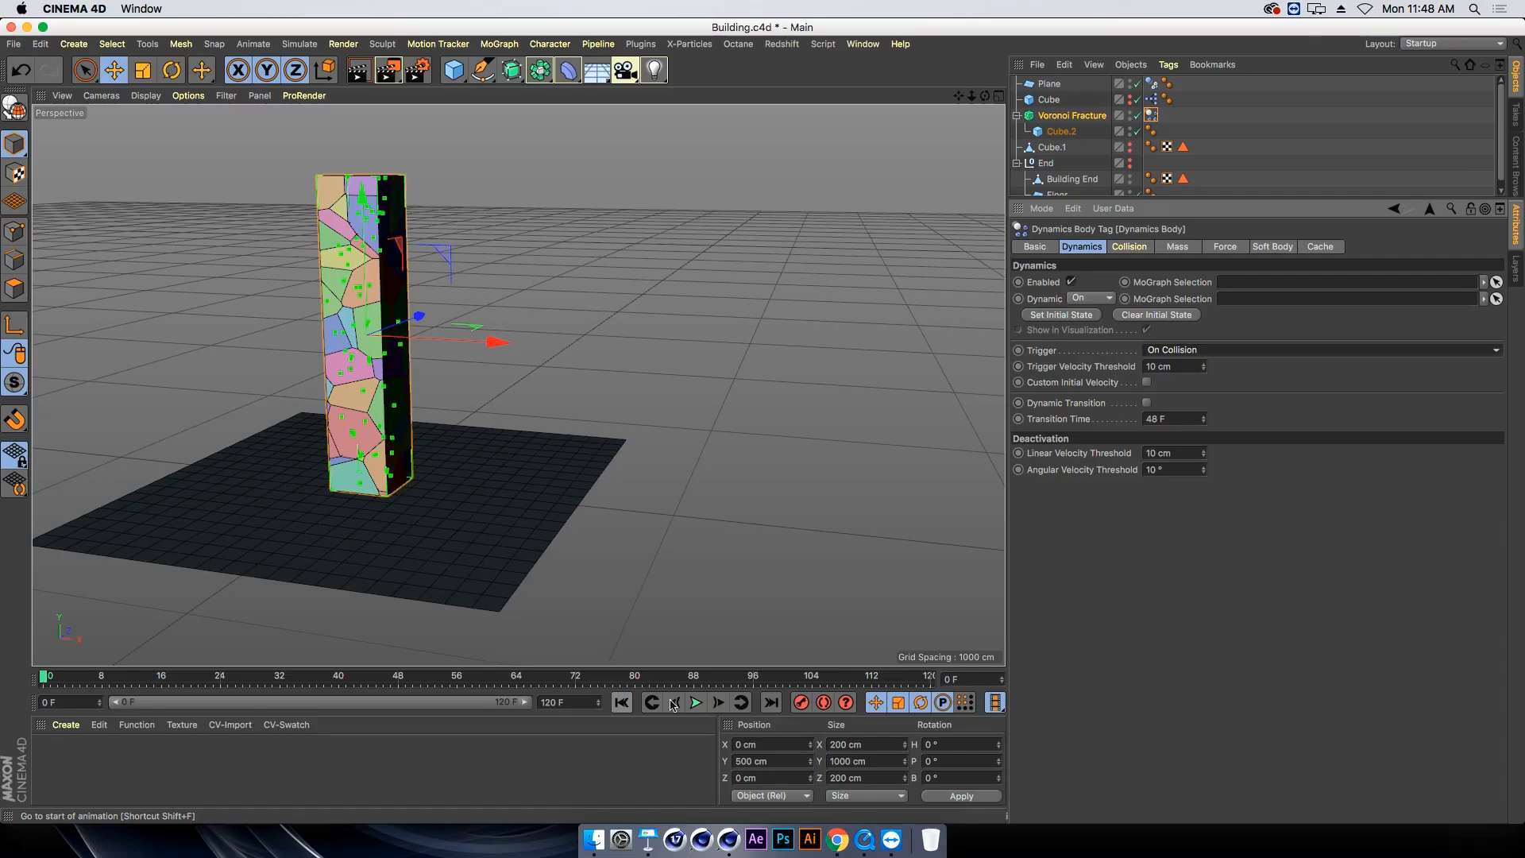
Play the simulation to check how the fractured building behaves with the On Collision trigger
click(700, 702)
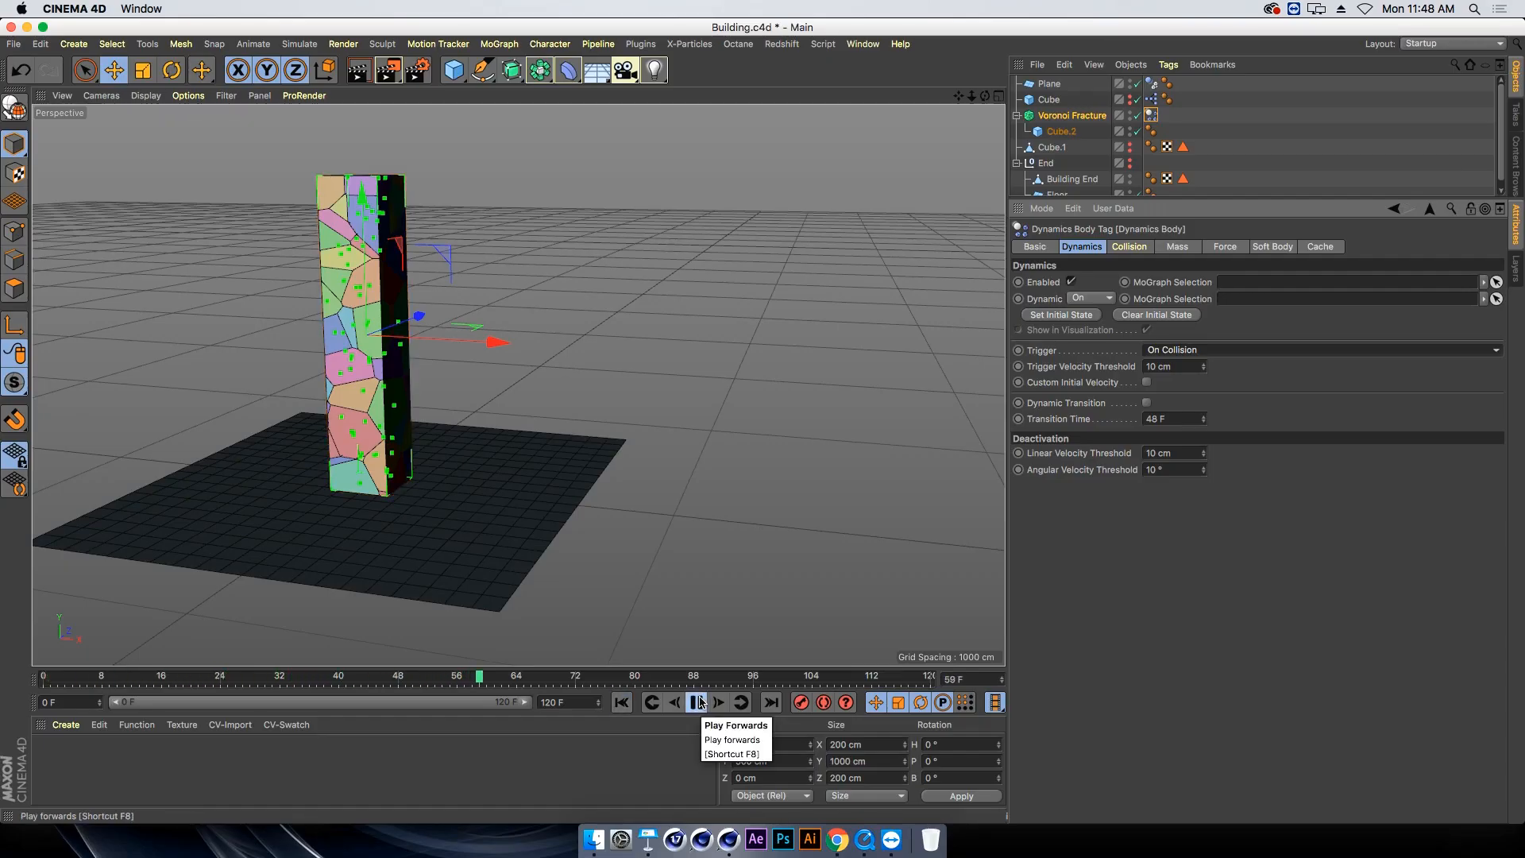
click(700, 702)
alt+drag(551, 524, 582, 518)
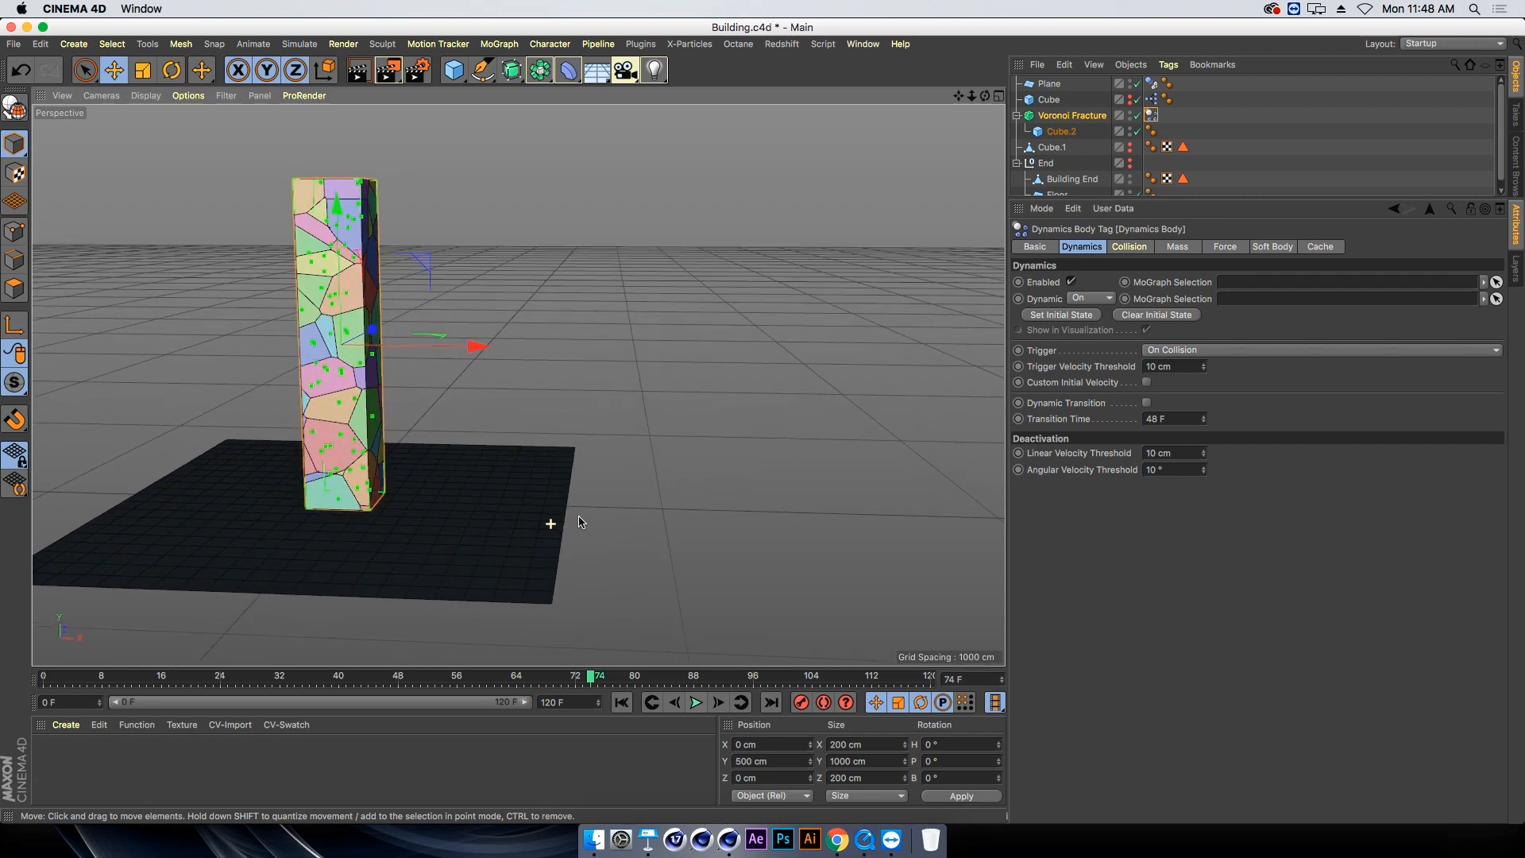
Add a Sphere with a radius of about 81 cm beside the building, at about X 571 cm and Y 516 cm
click(1212, 145)
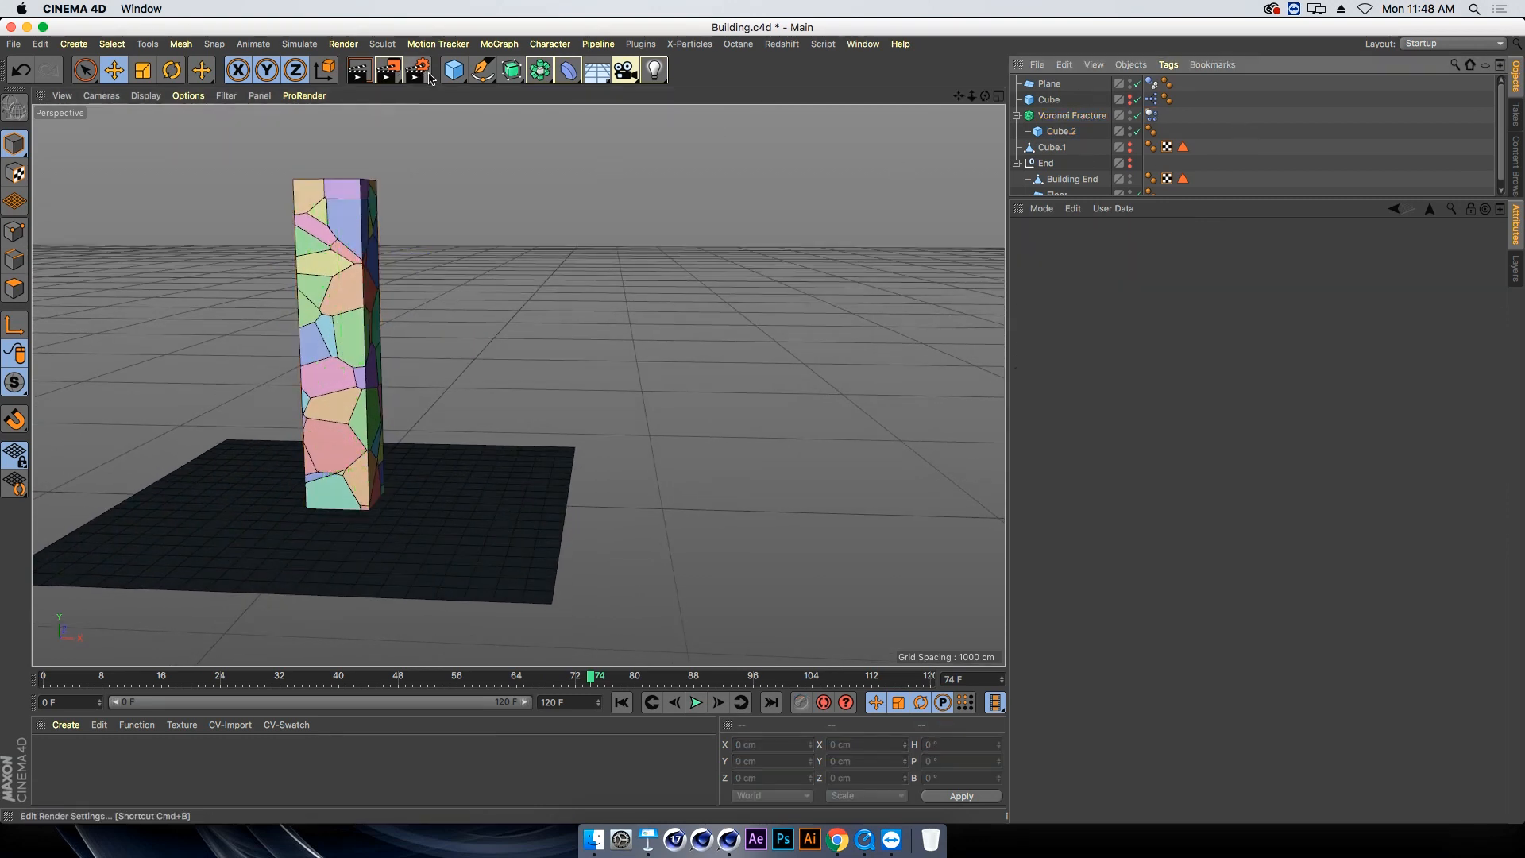
drag(455, 72, 755, 120)
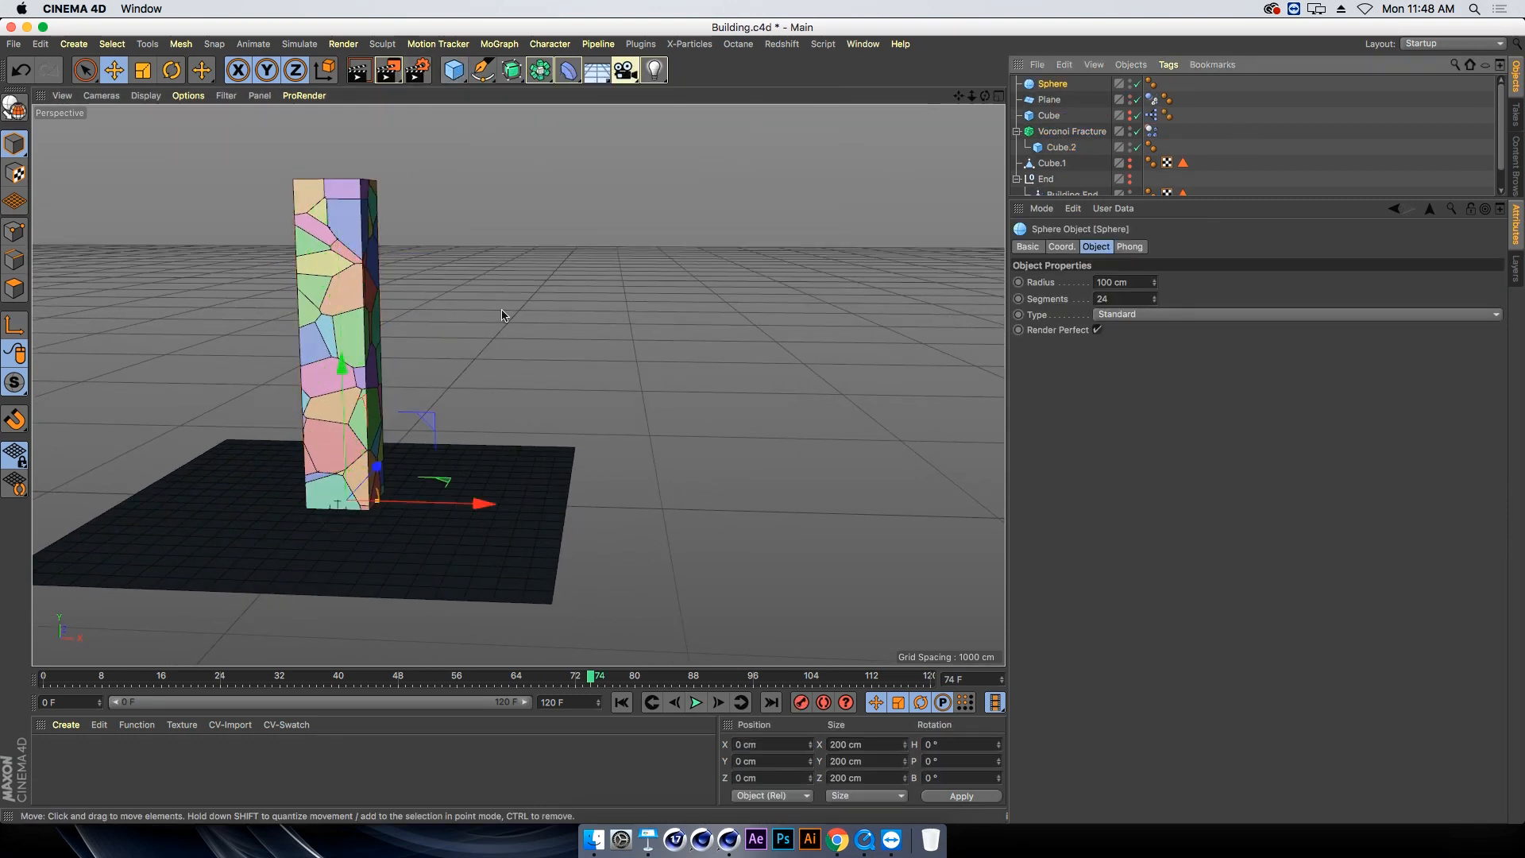
drag(421, 502, 510, 513)
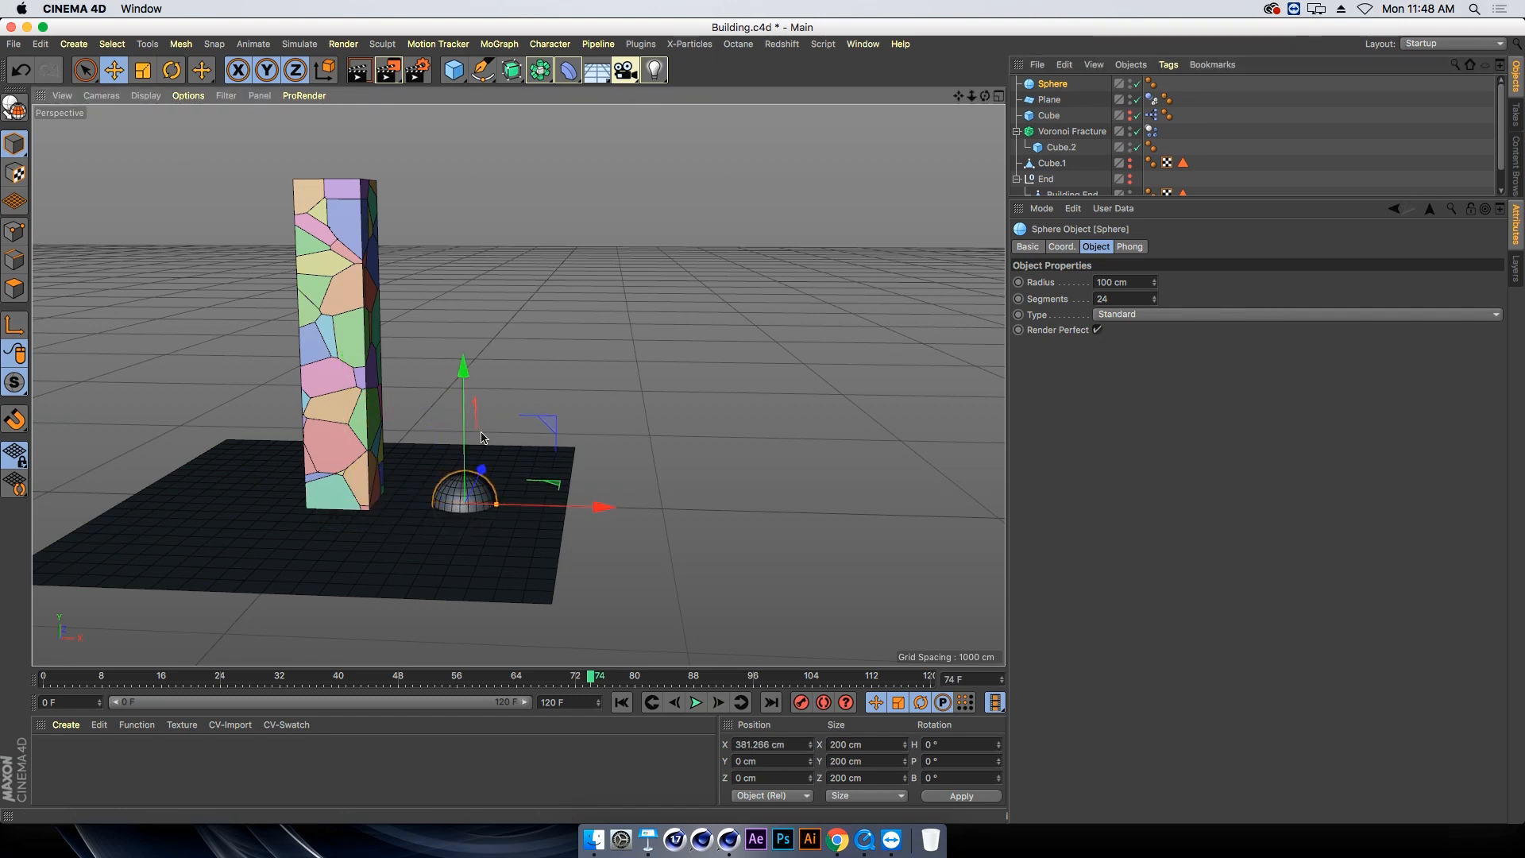
drag(459, 409, 460, 262)
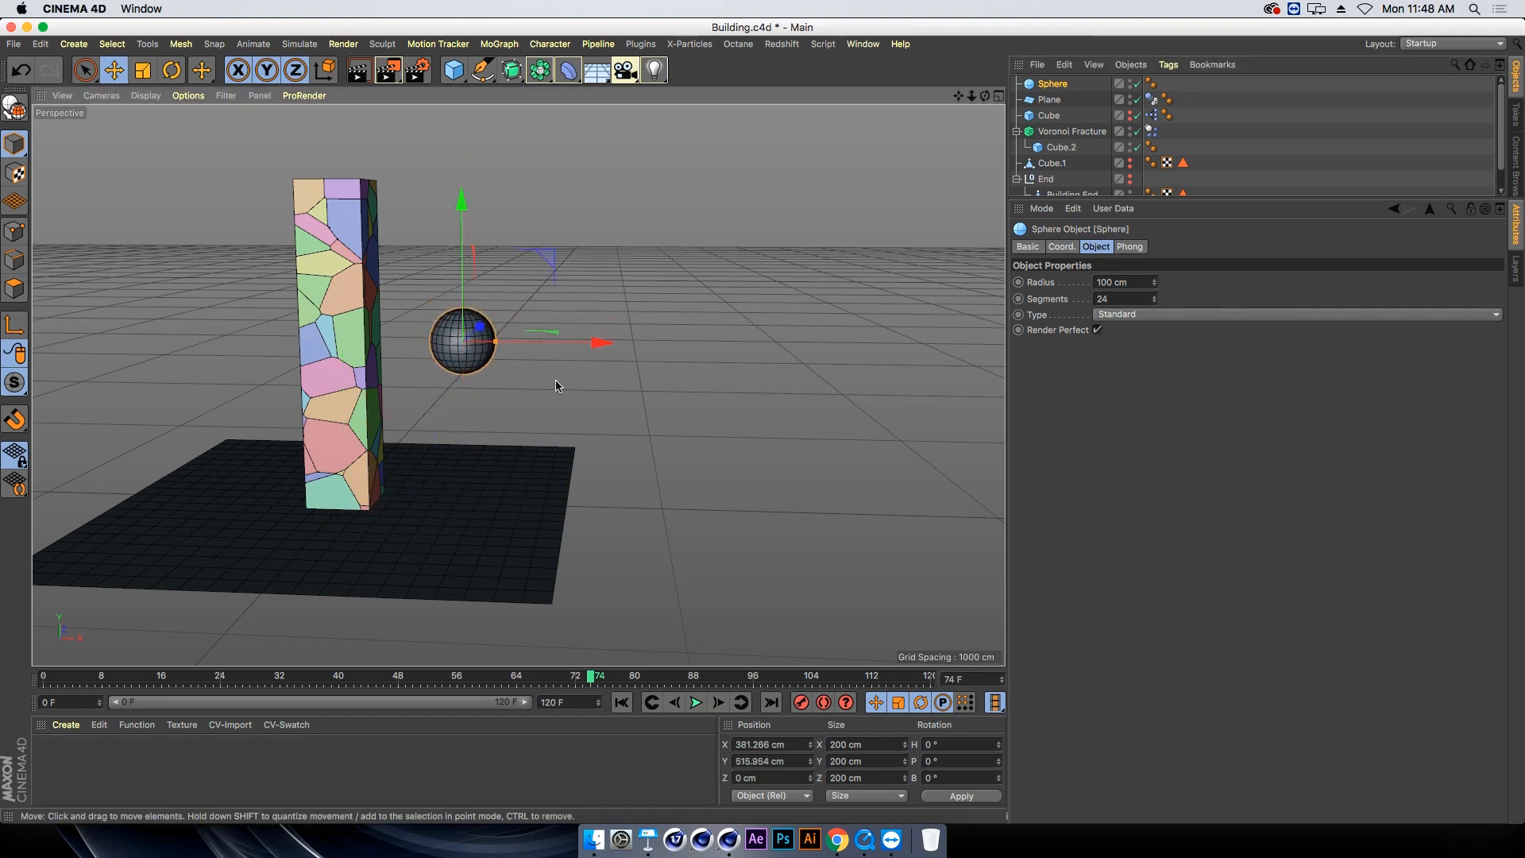
mouse_move(545, 344)
mouse_down()
mouse_move(601, 351)
mouse_move(549, 342)
mouse_up()
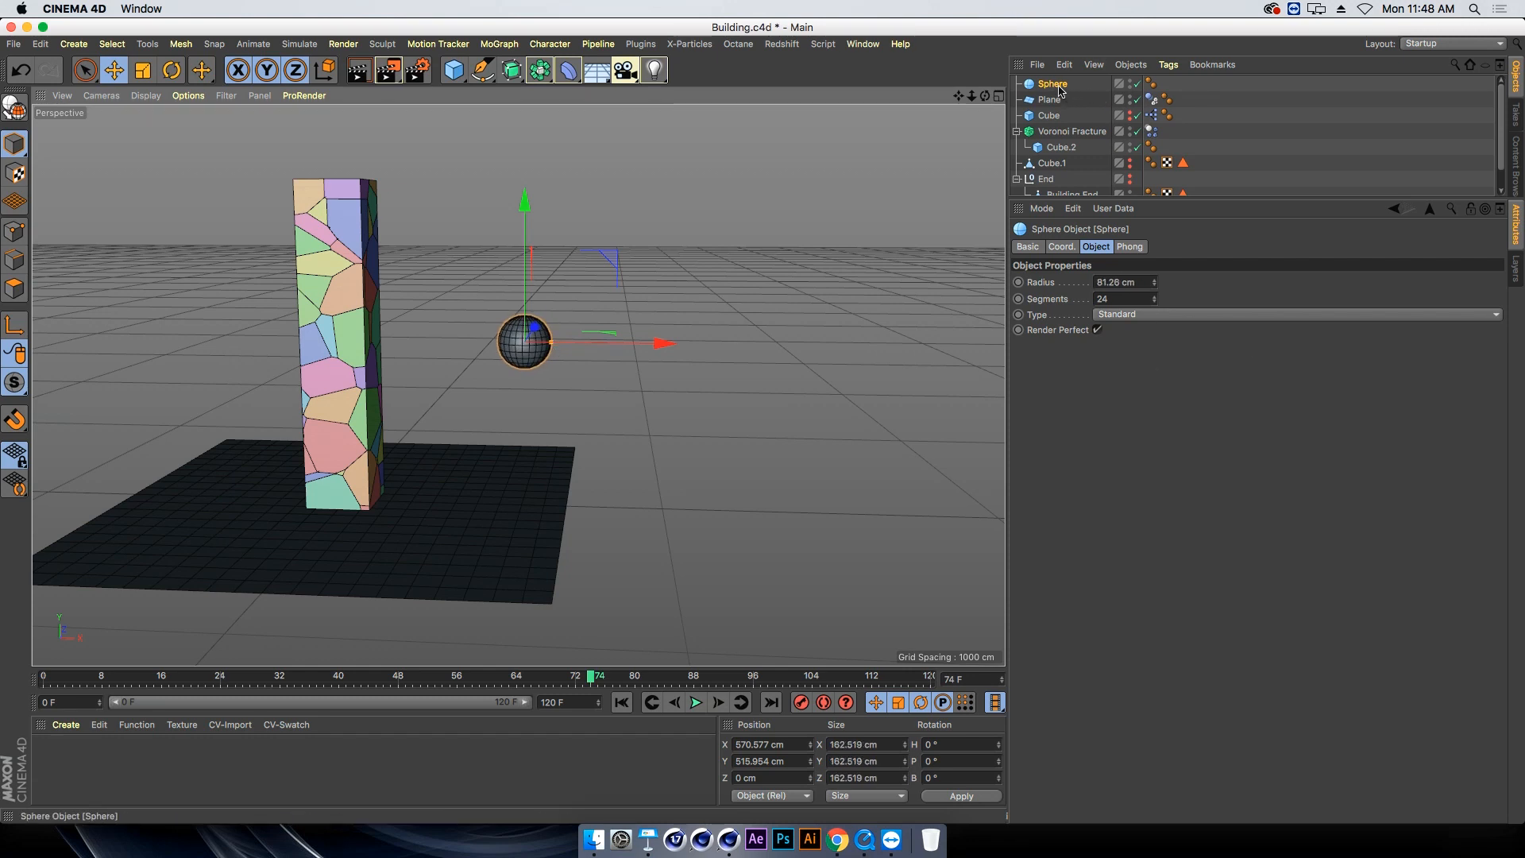
Add a Rigid Body simulation tag to the Sphere and play the simulation to check its motion
click(1169, 67)
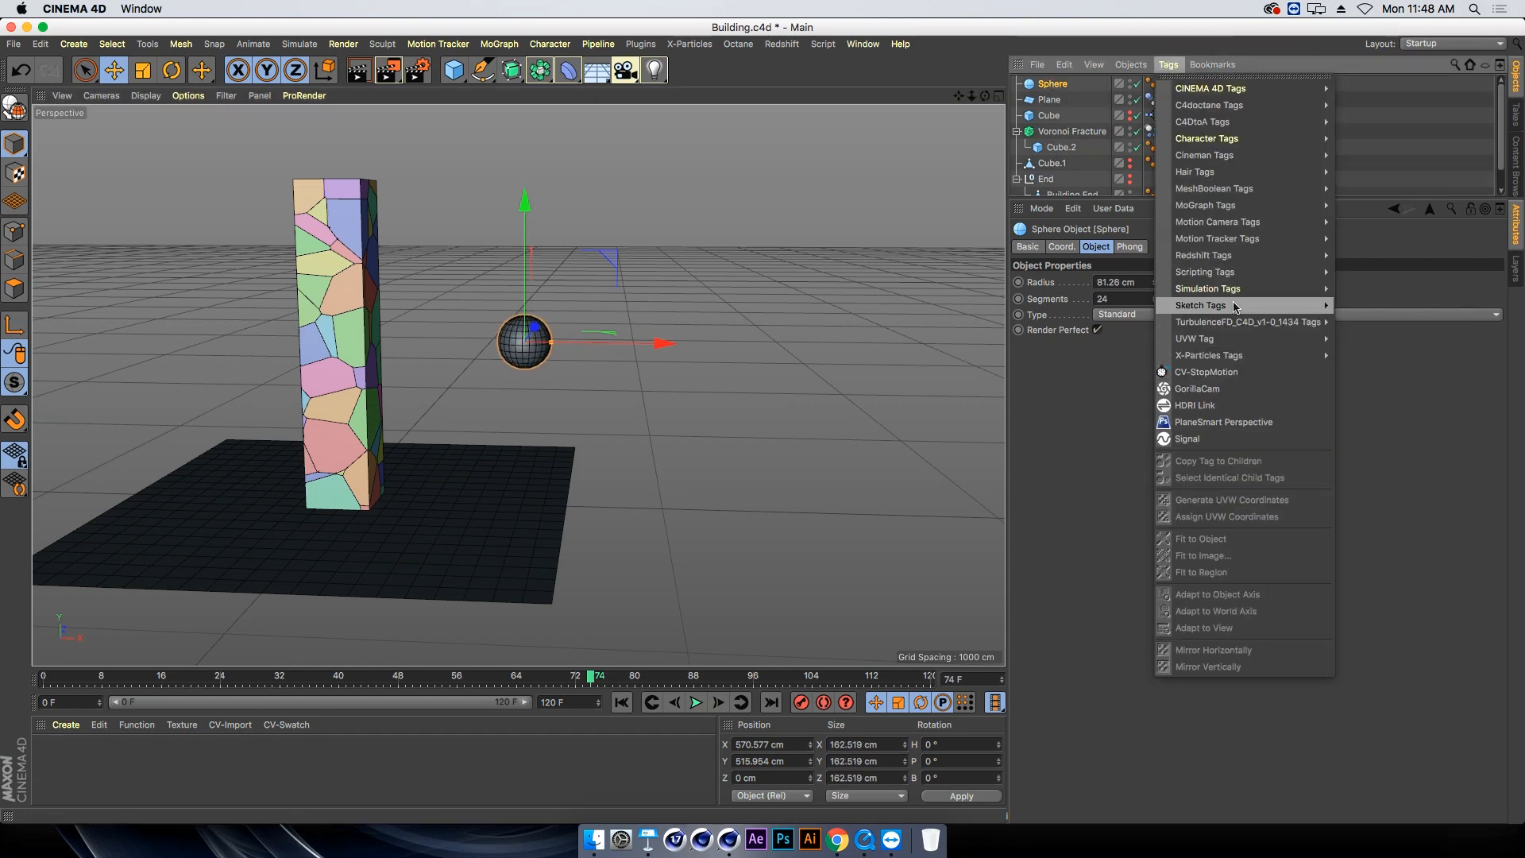
mouse_move(1287, 289)
click(1363, 291)
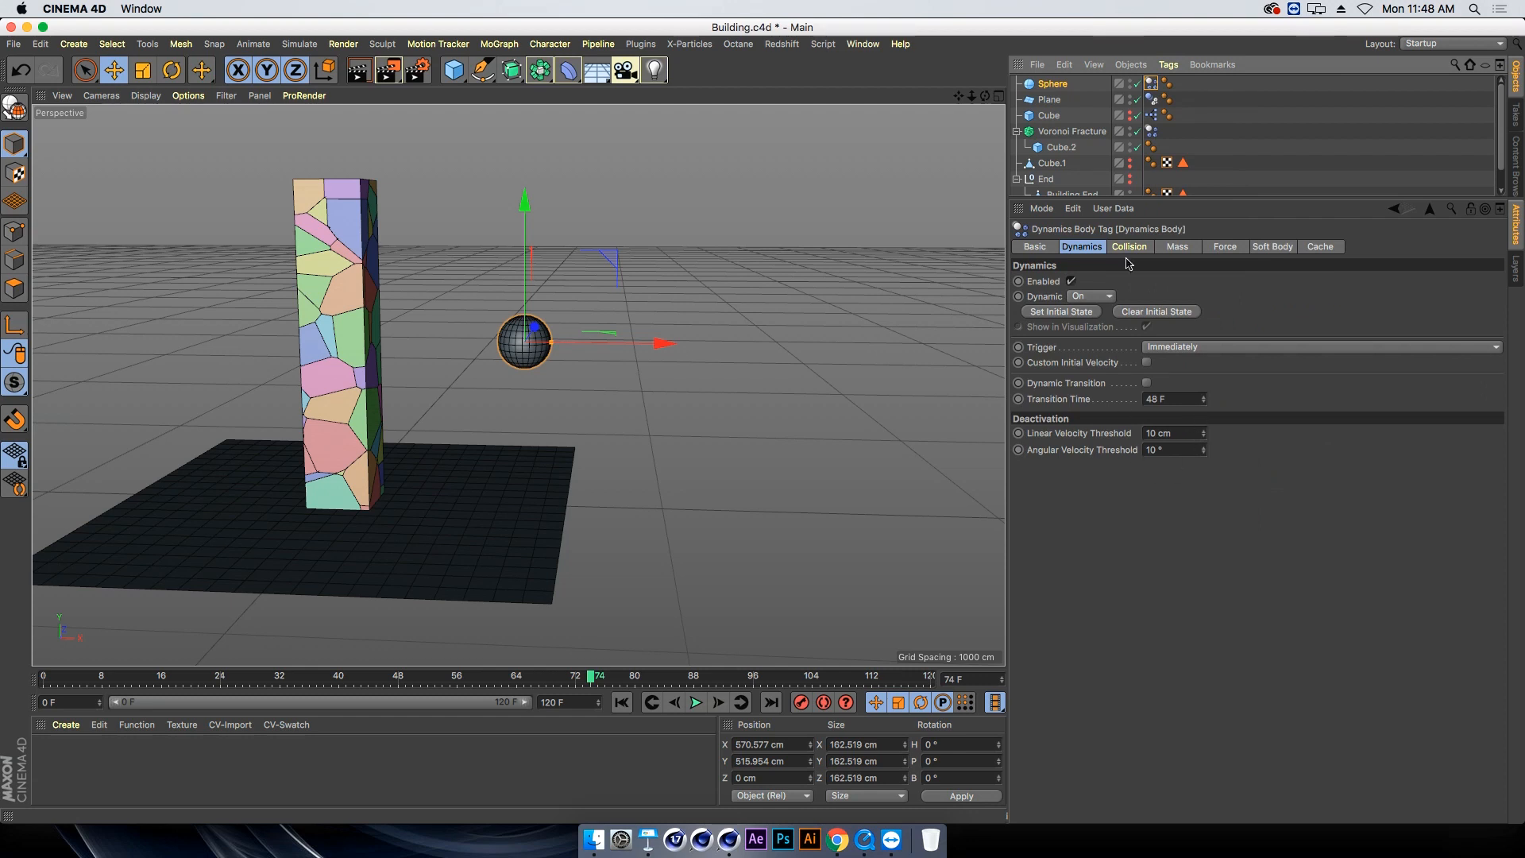
click(694, 703)
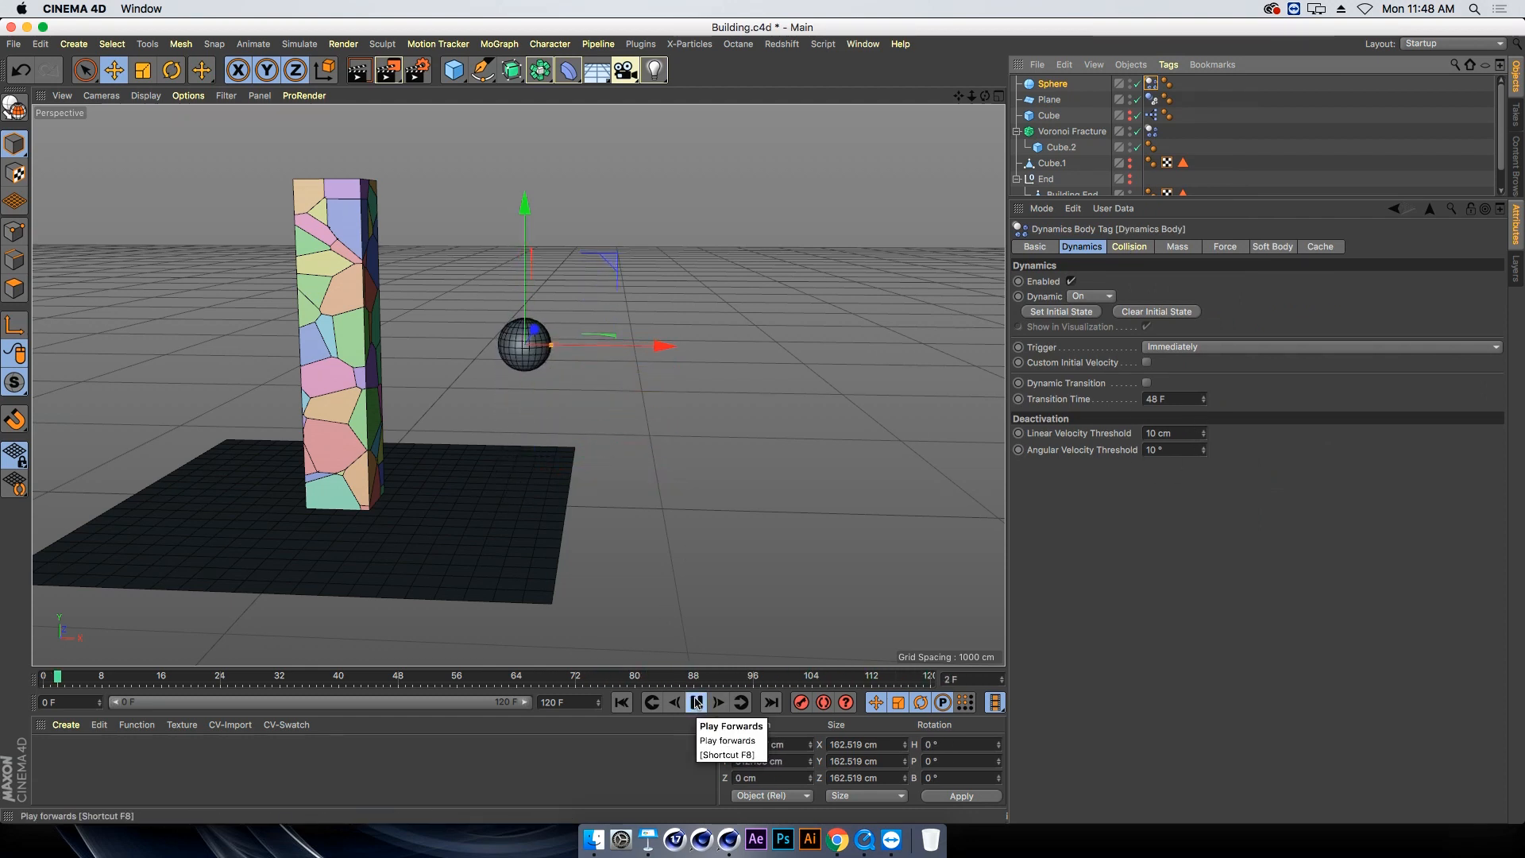
click(695, 703)
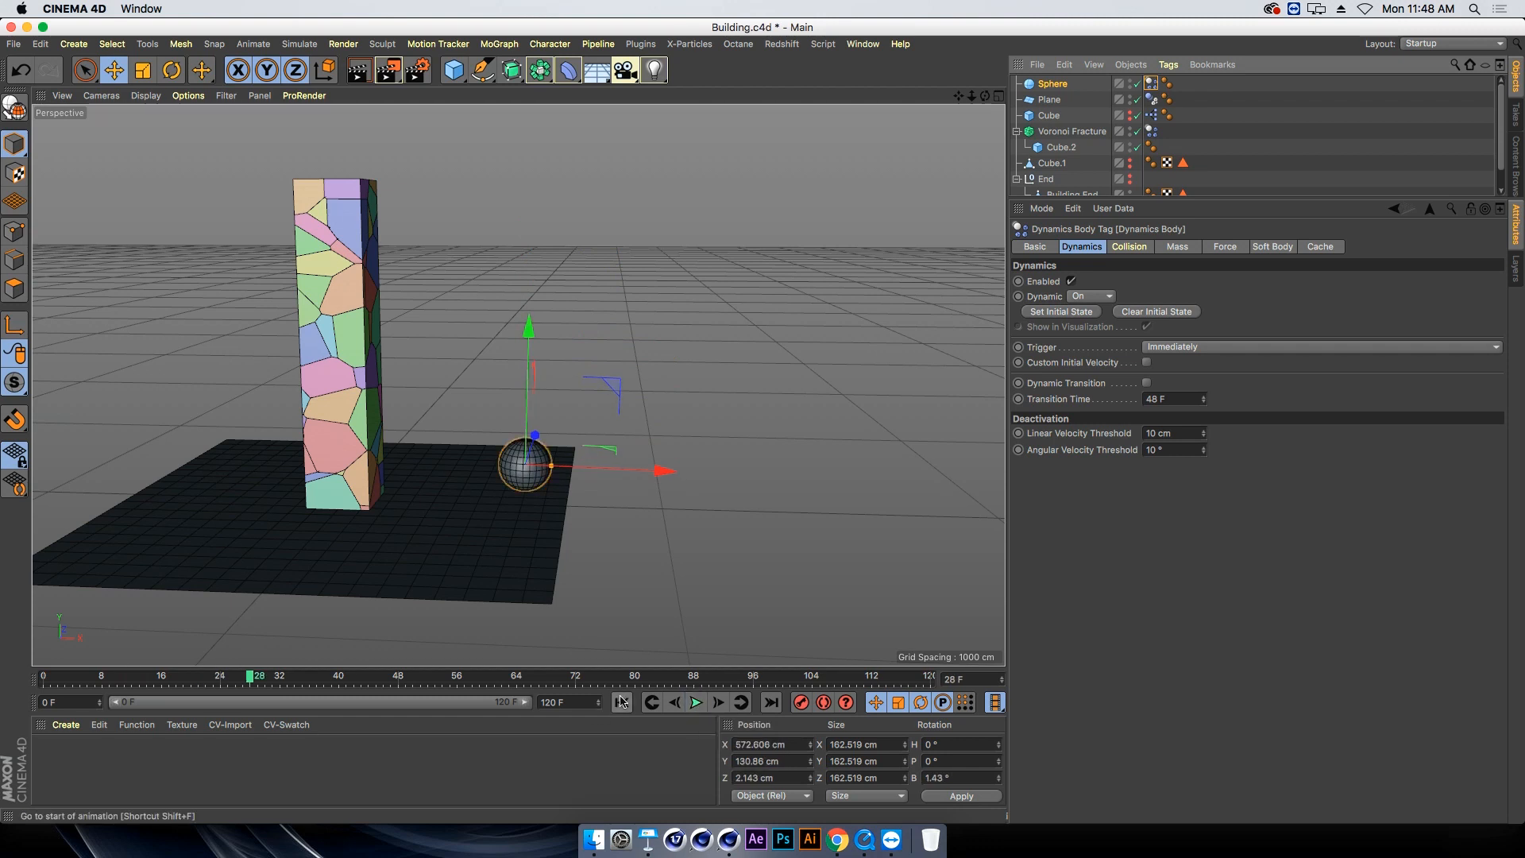
Enable Custom Initial Velocity on the Sphere's Dynamics Body tag and set its X Initial Linear Velocity to -2000 cm
click(621, 702)
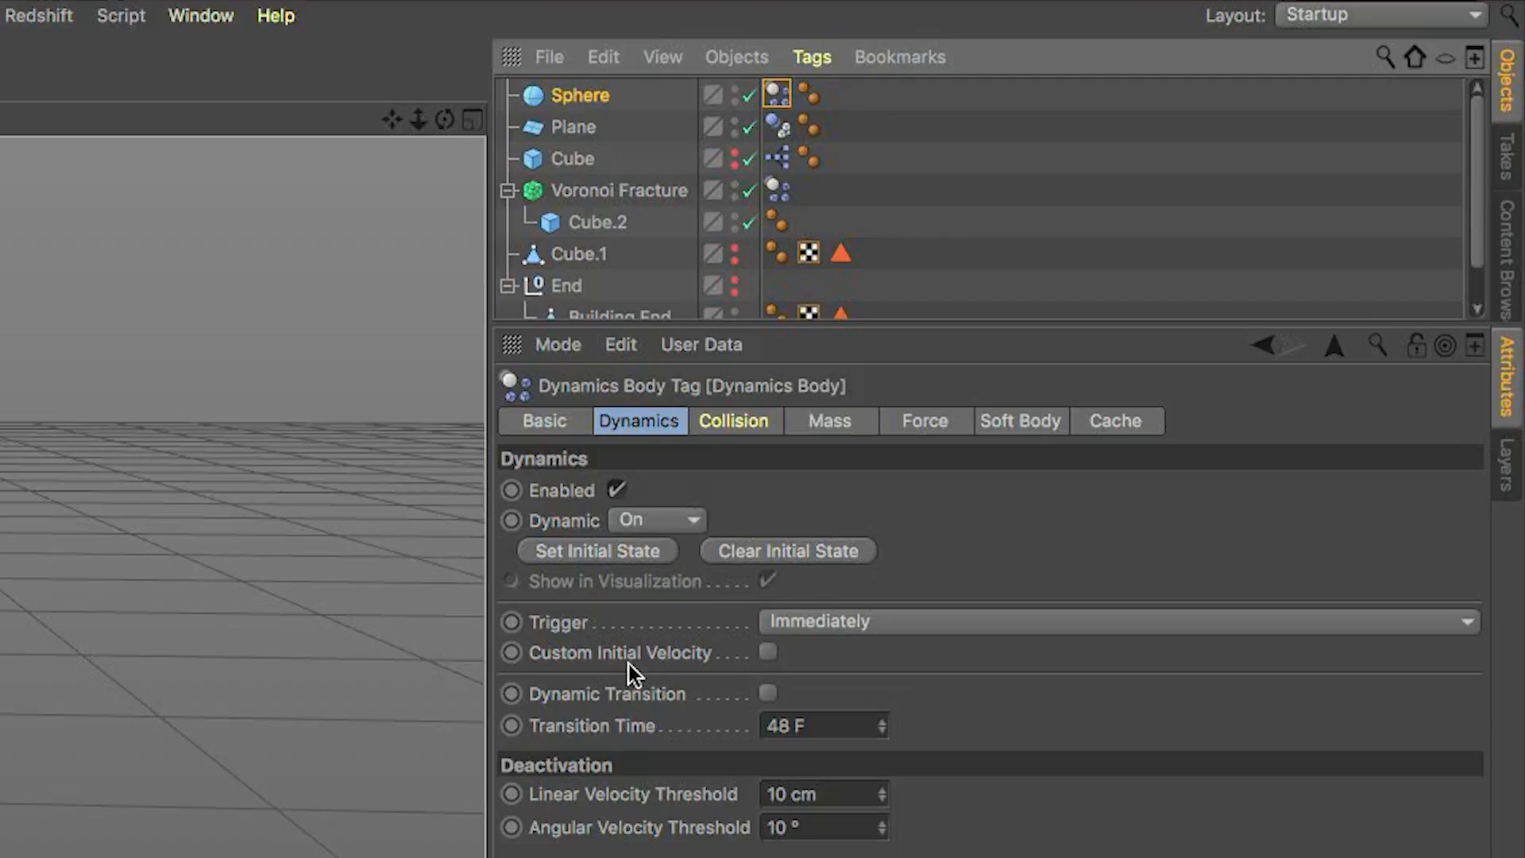
click(767, 653)
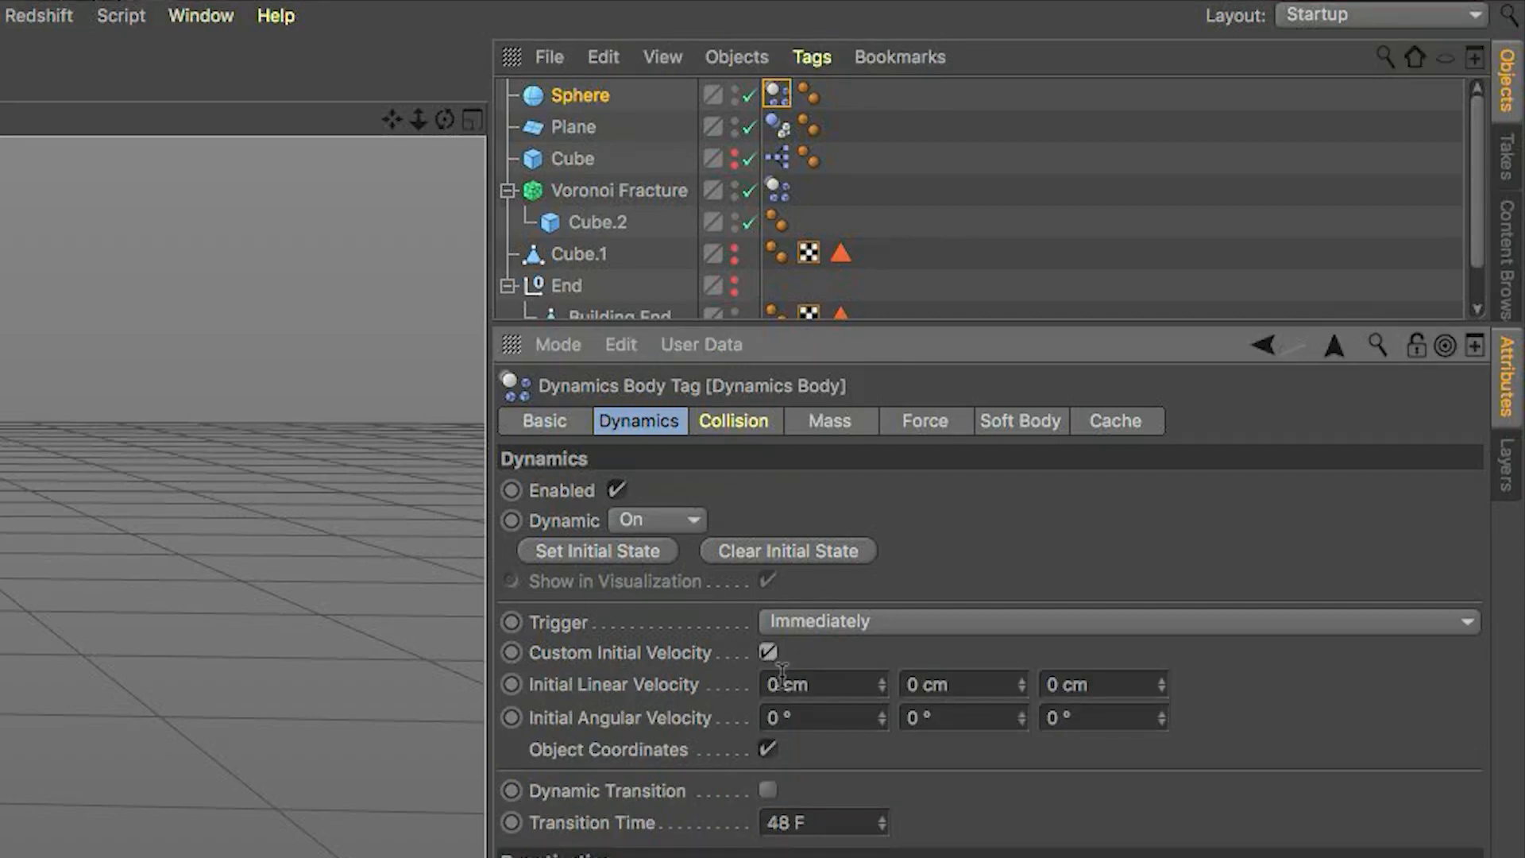
click(831, 682)
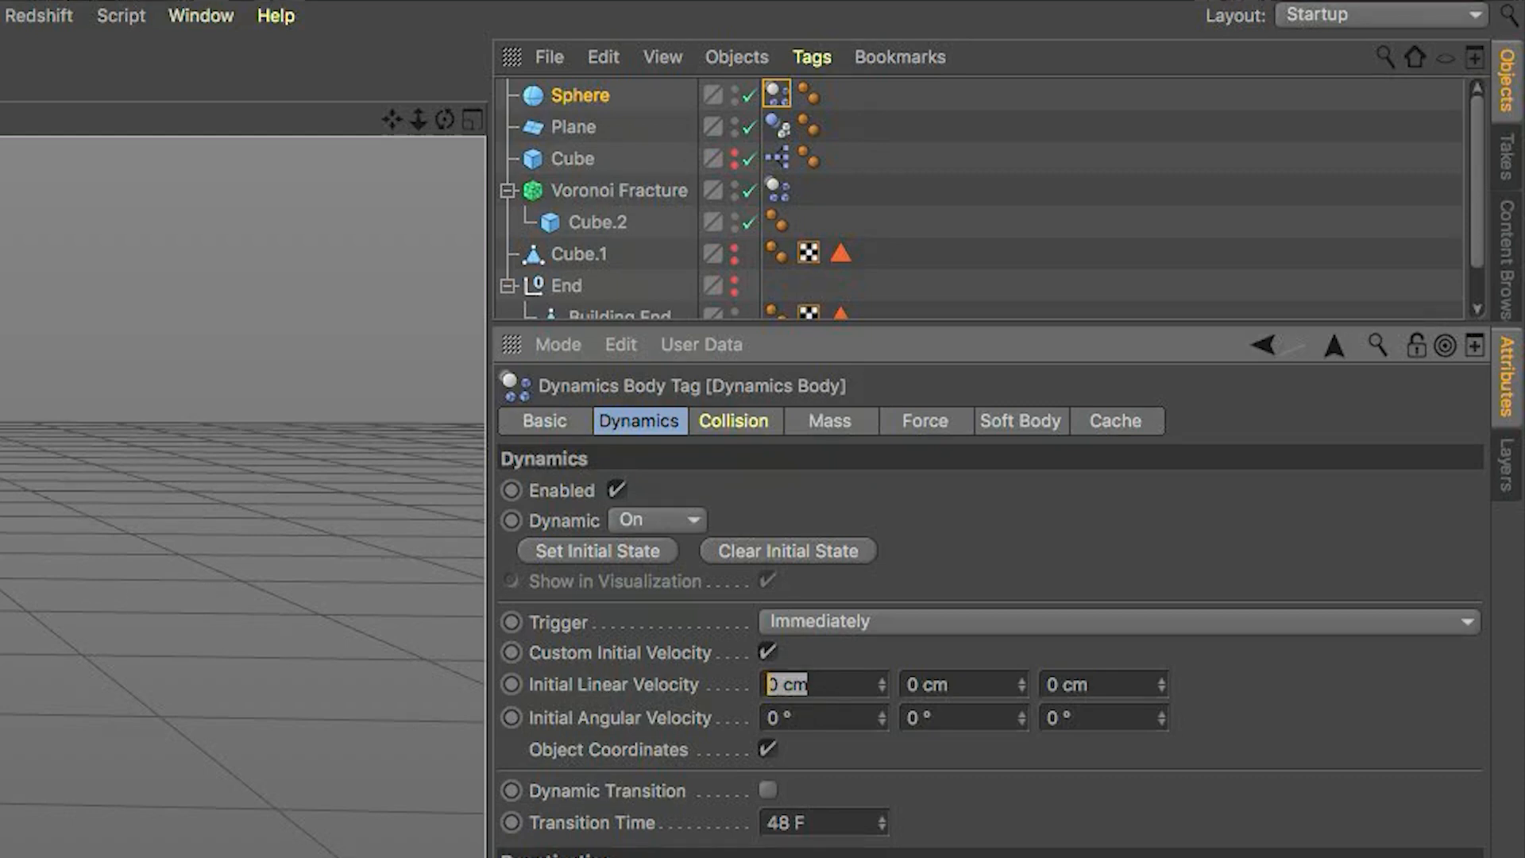
text(-200)
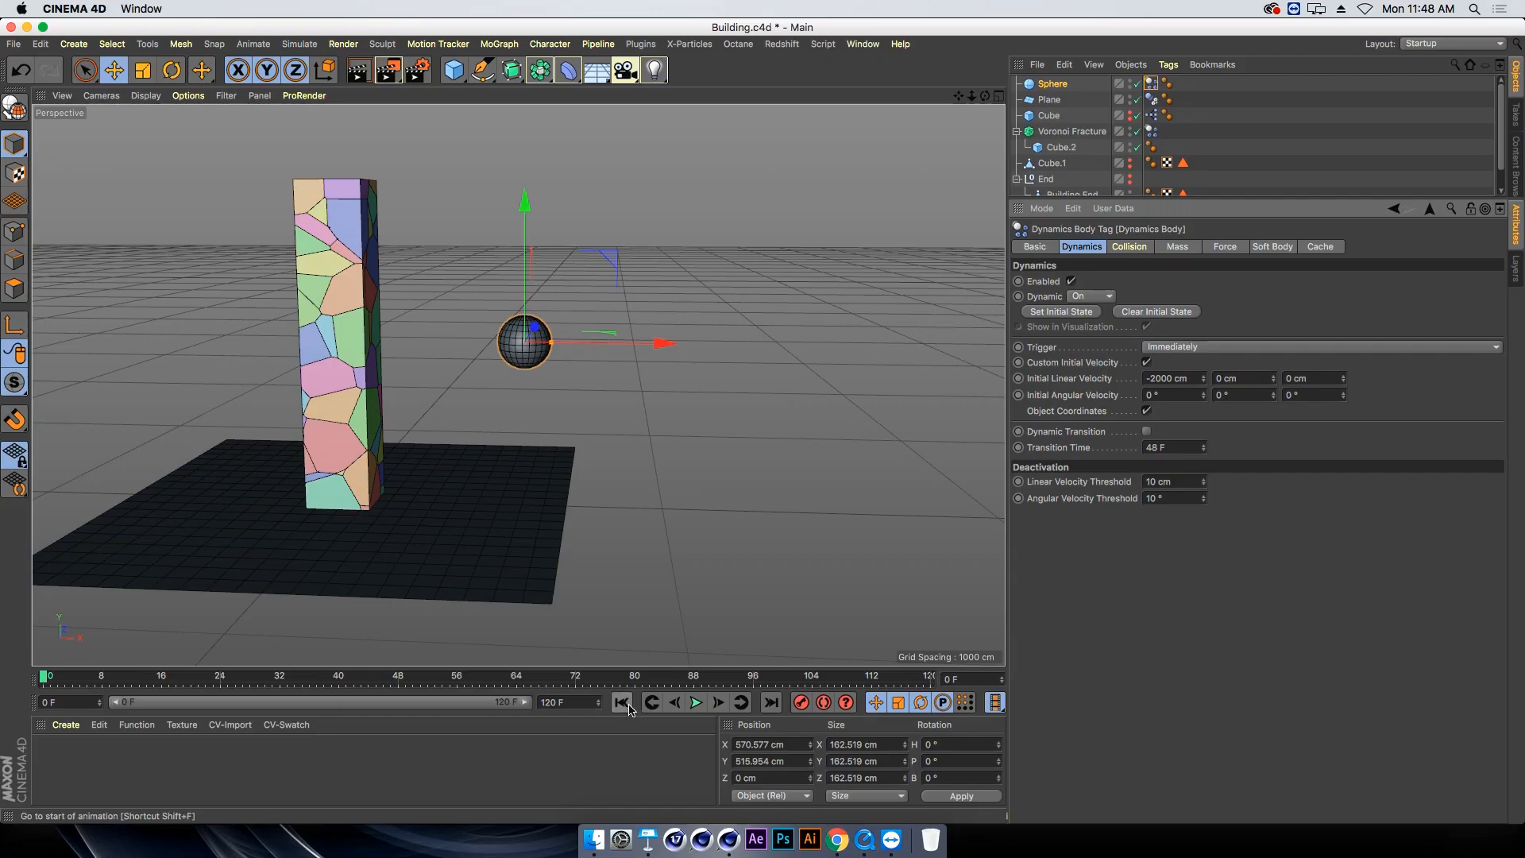
Play the simulation to check the Sphere's impact on the fractured building, and return to the first frame
click(697, 702)
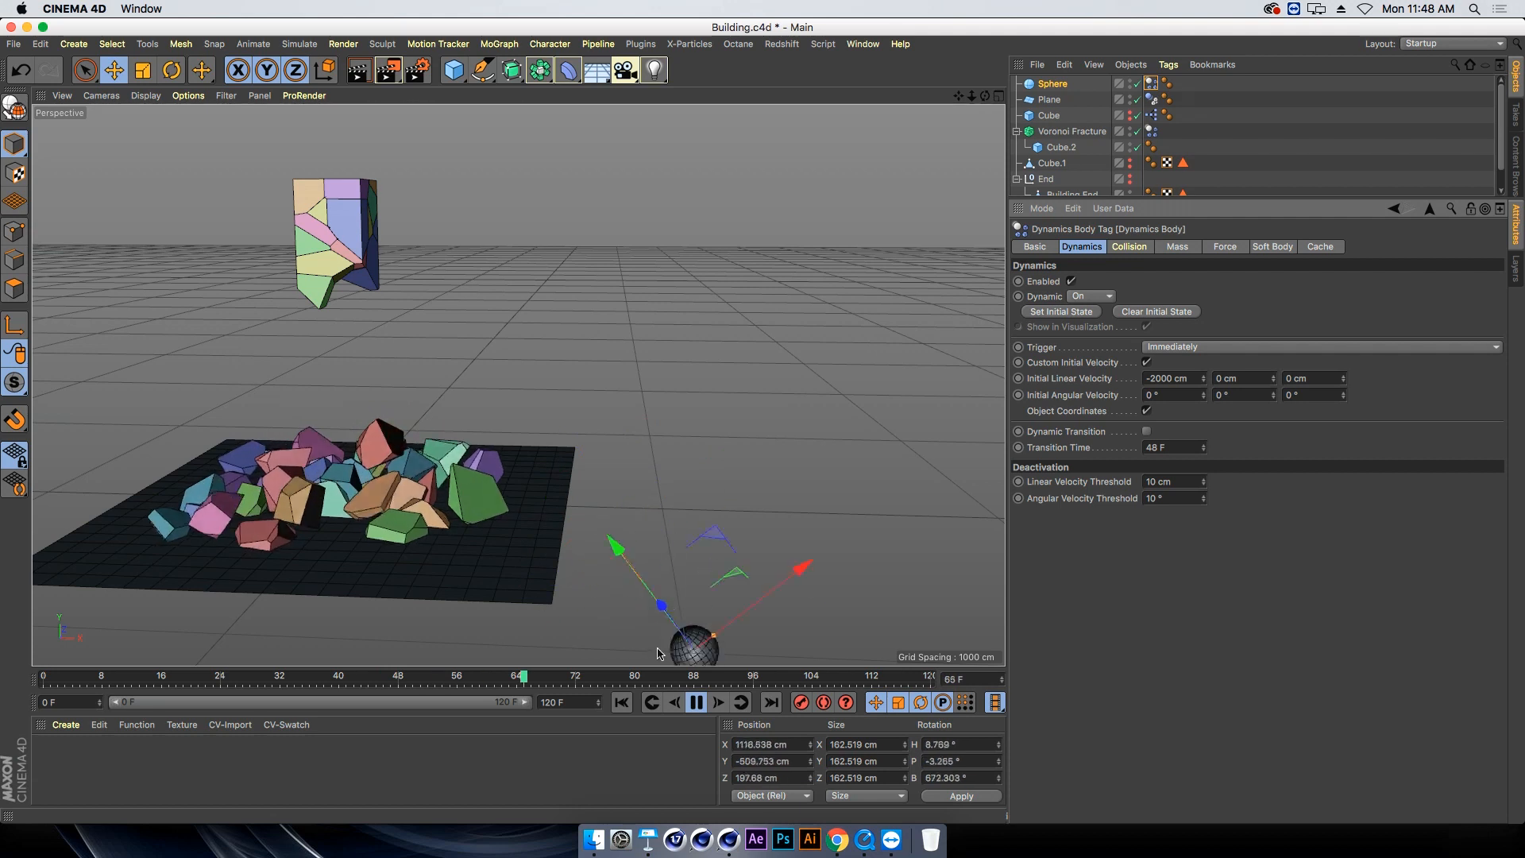
click(696, 702)
click(622, 702)
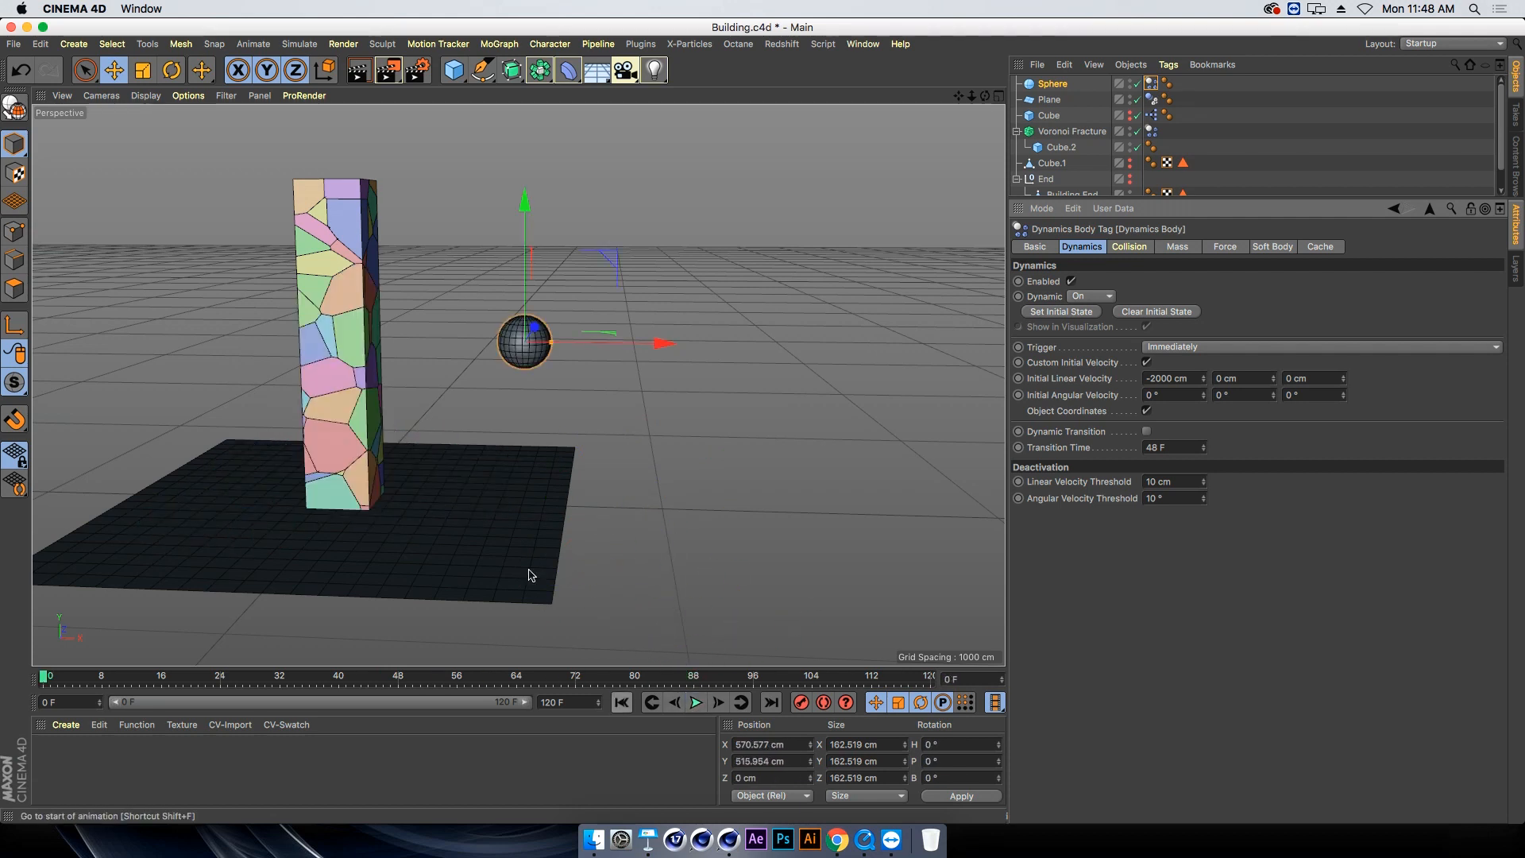
Reduce the Sphere's radius to about 67 cm and move it to about X 703 cm and Y 631 cm
alt+drag(364, 354, 356, 356)
drag(552, 345, 668, 345)
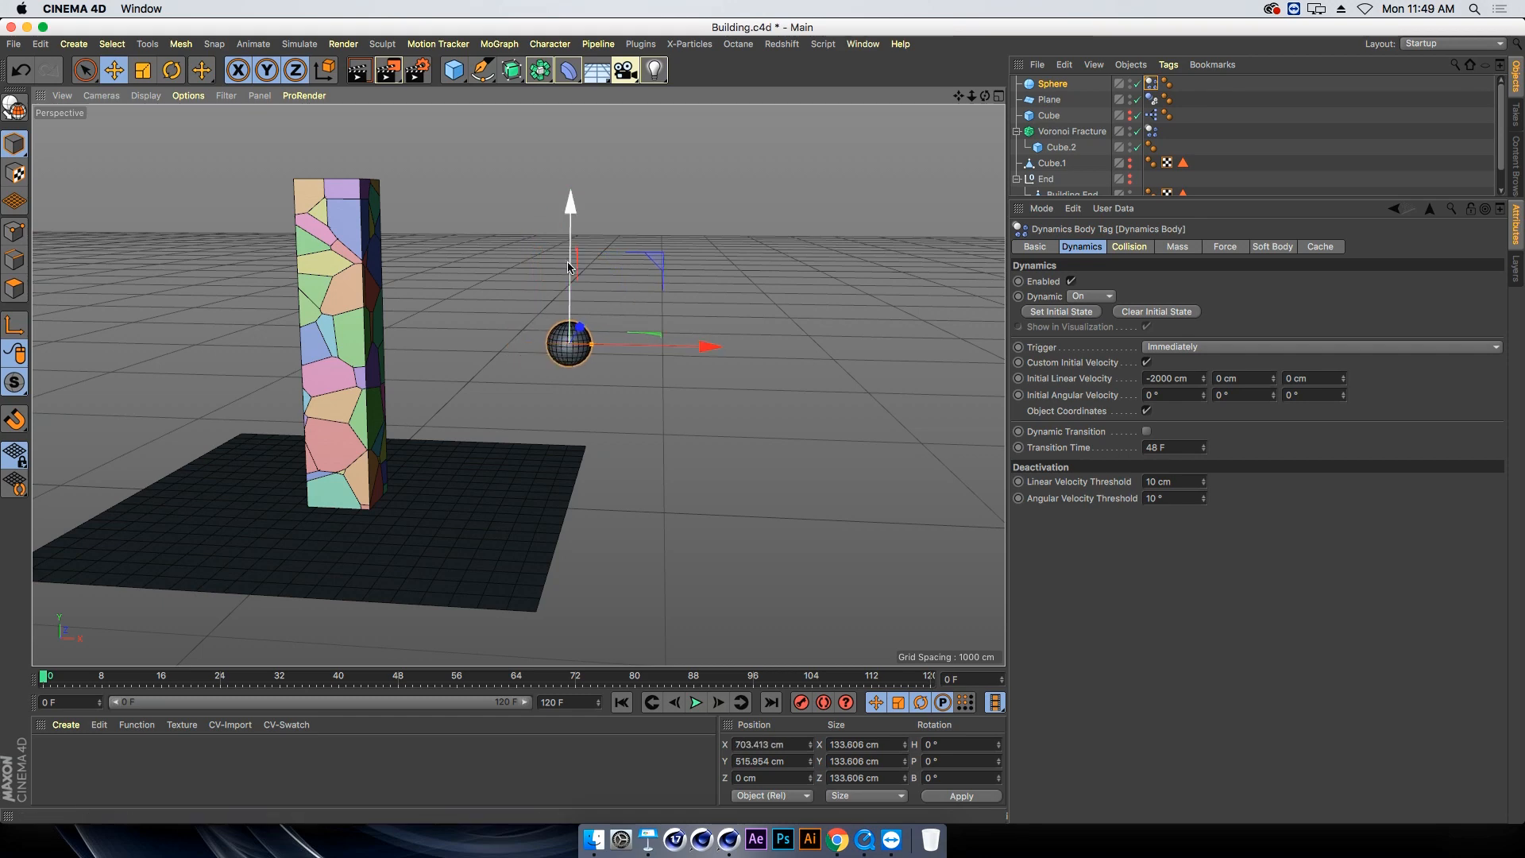
drag(569, 266, 564, 229)
alt+drag(334, 296, 312, 302)
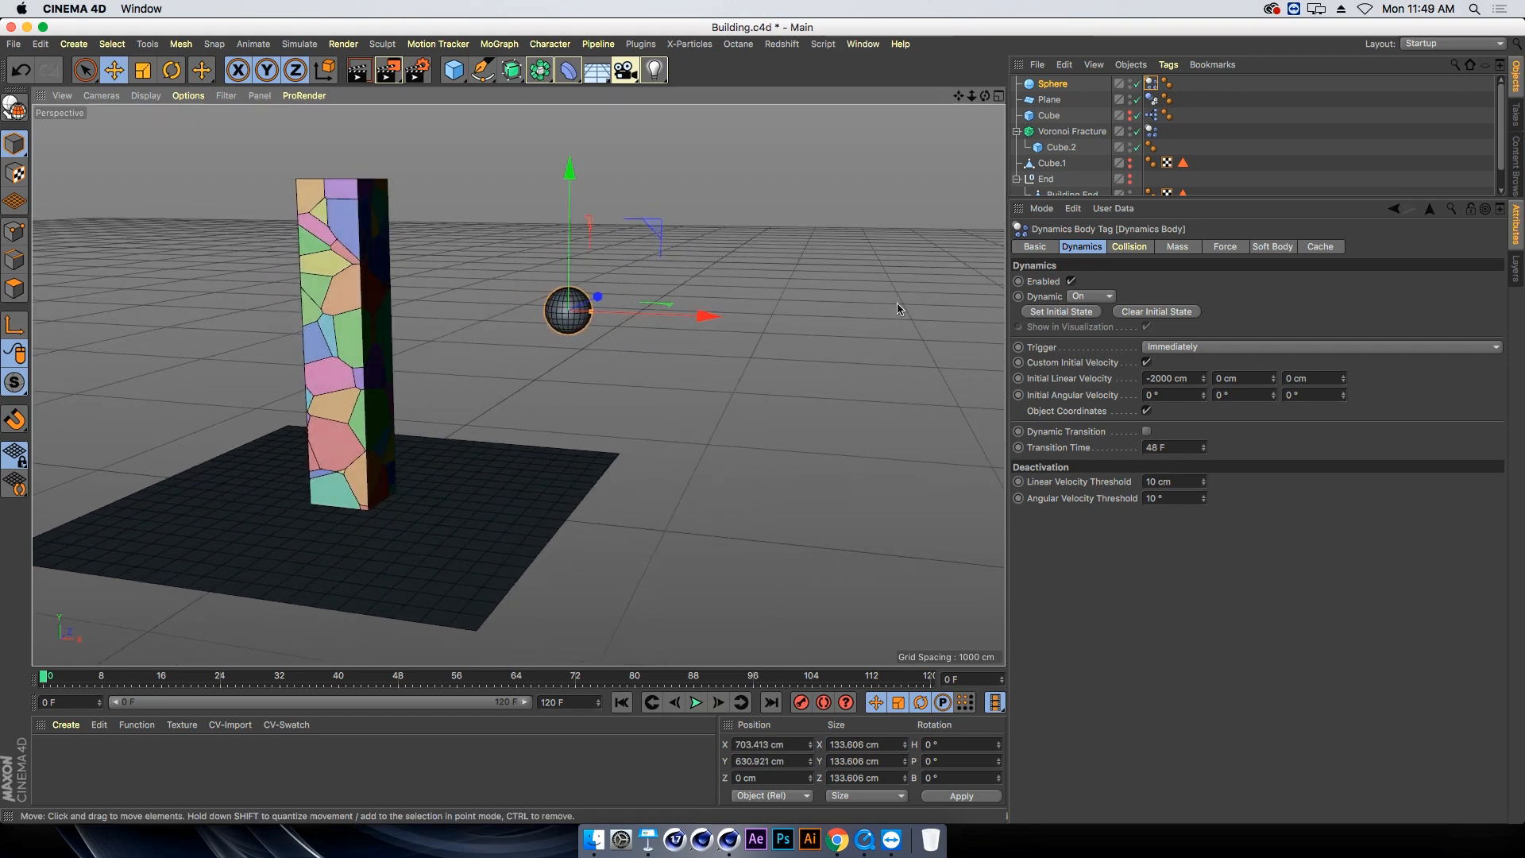
Set the Trigger Velocity Threshold of the Voronoi Fracture's Dynamics Body tag to 25 cm and play the simulation
click(1153, 132)
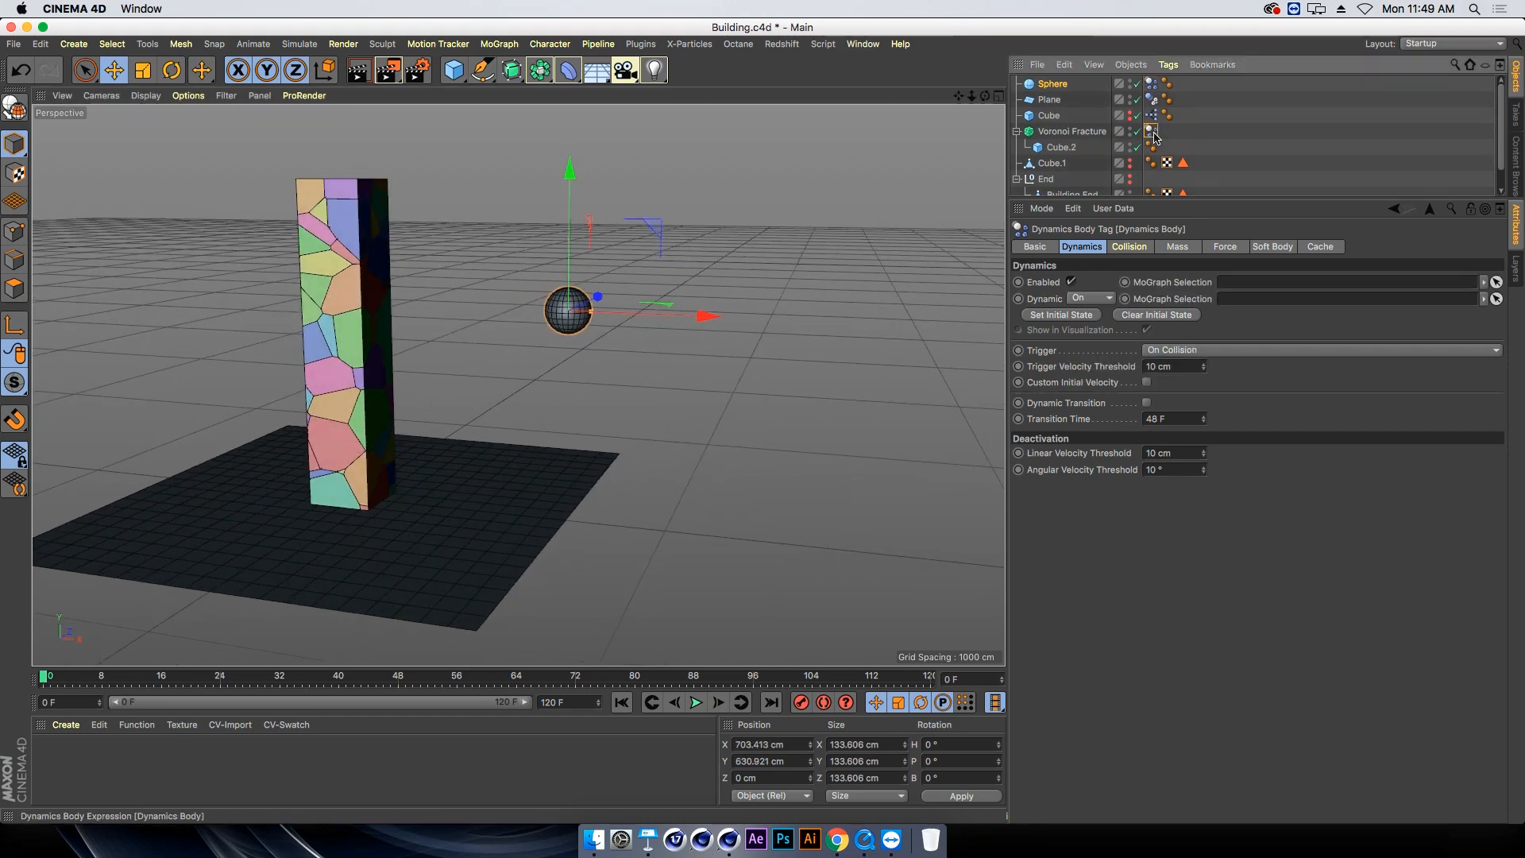
click(1065, 369)
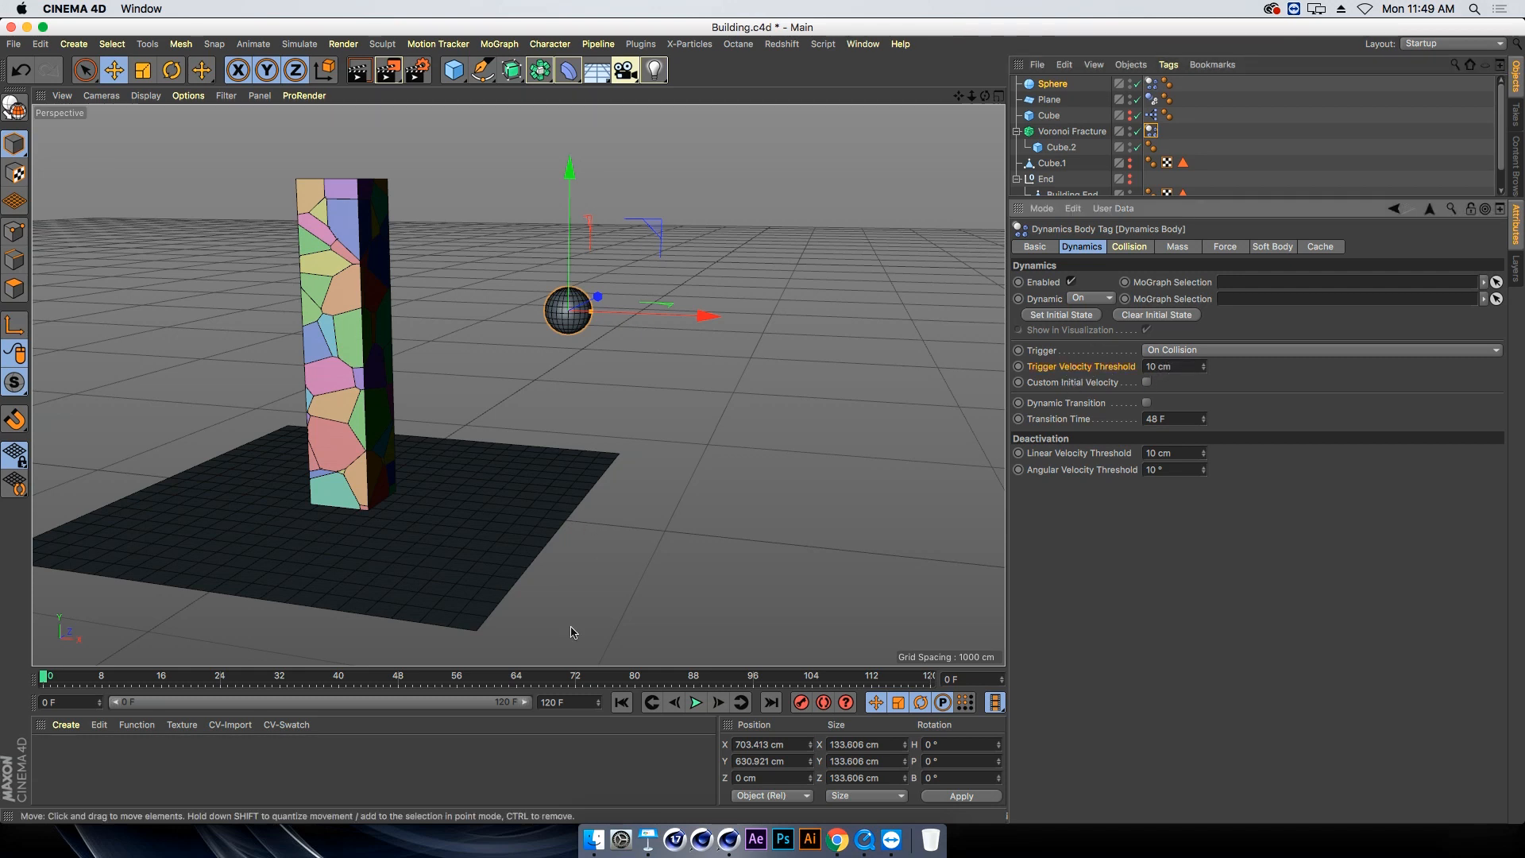
click(695, 703)
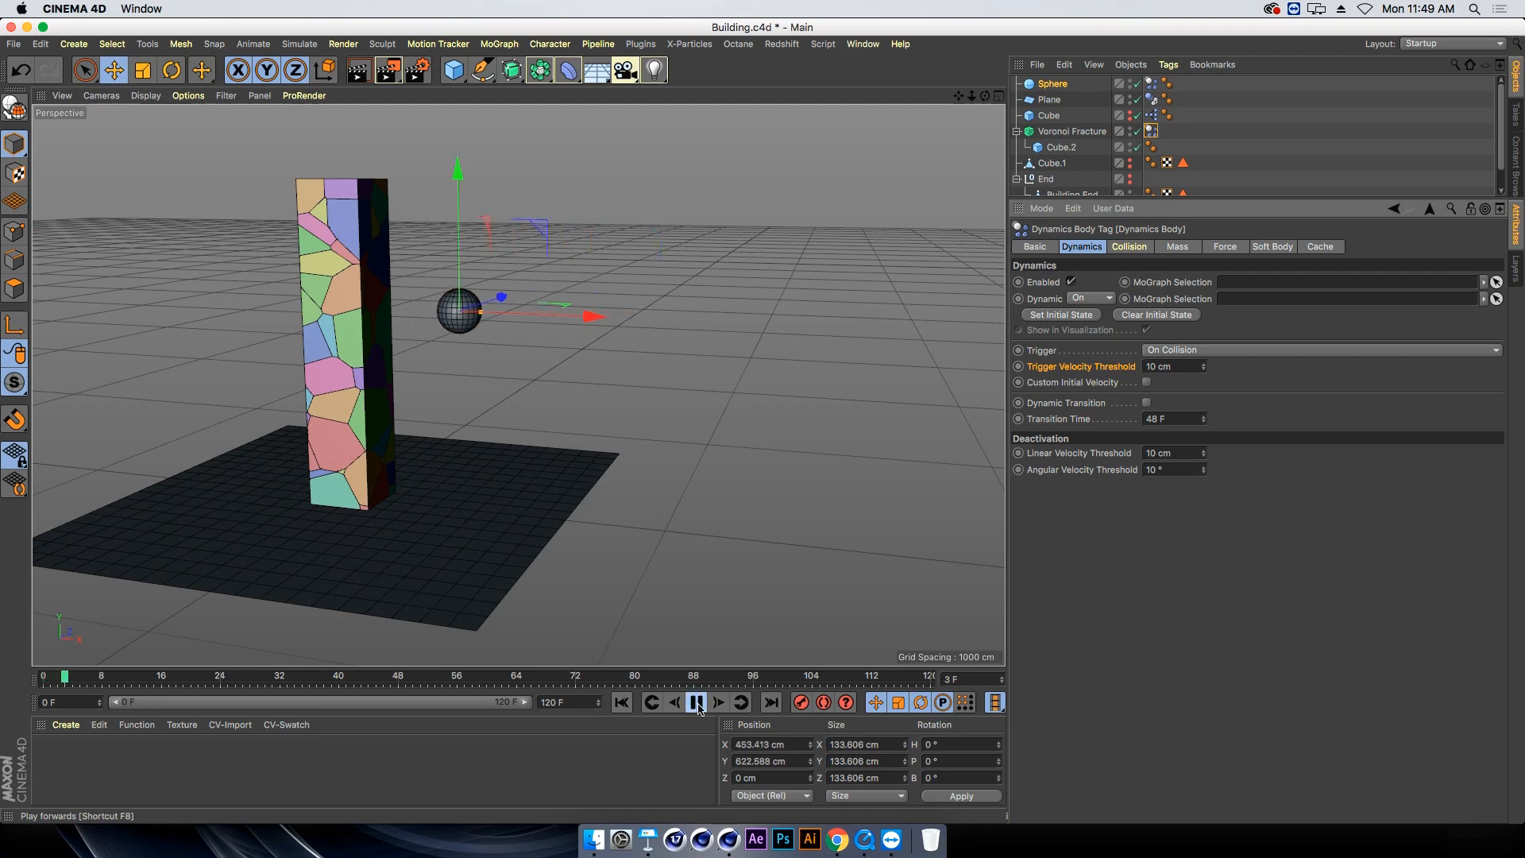
click(622, 703)
text(25)
key(Return)
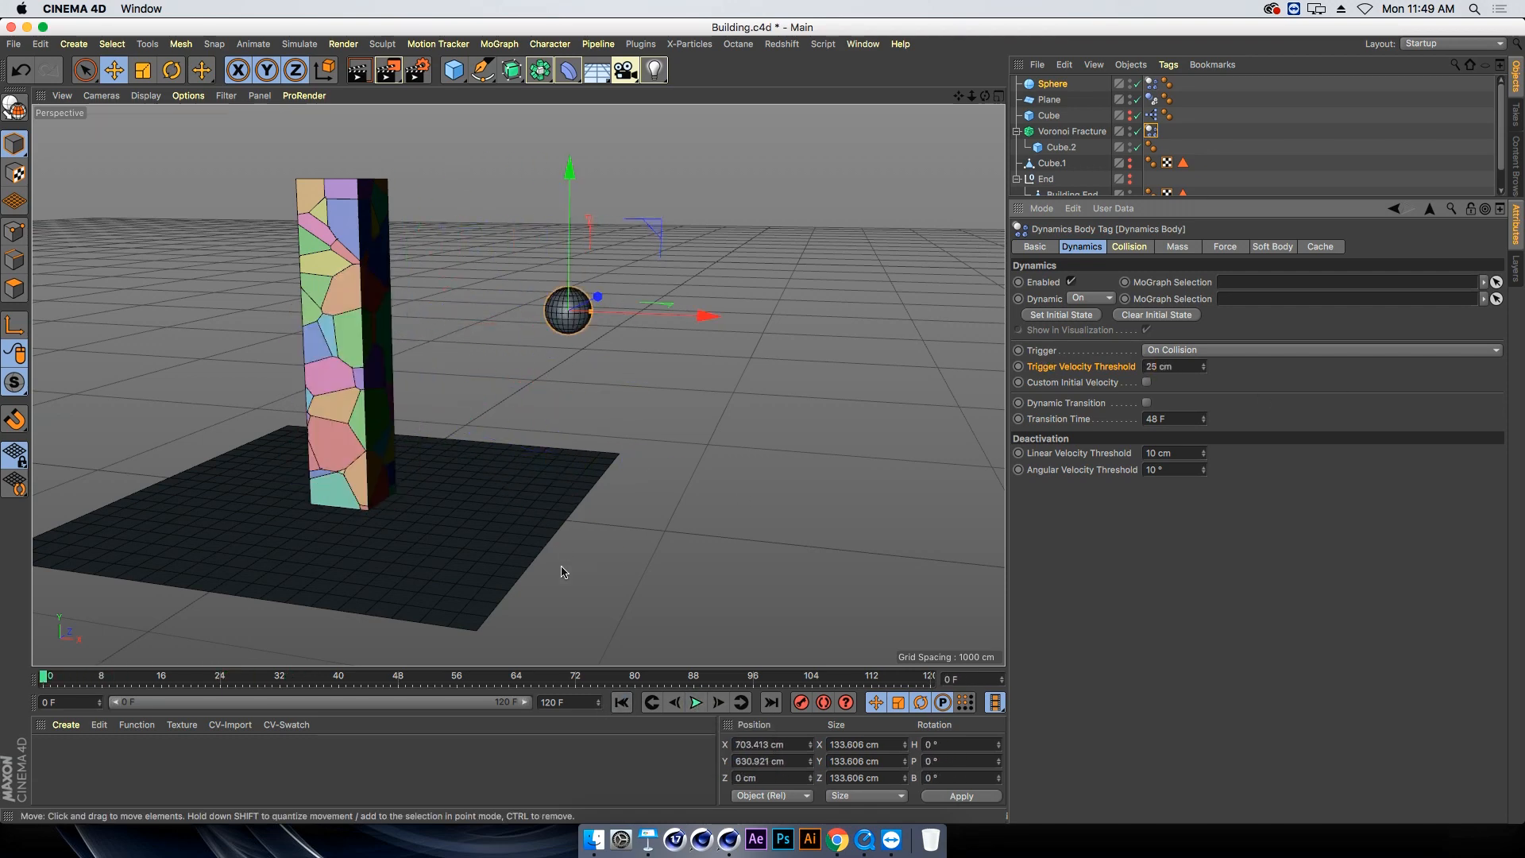
click(697, 704)
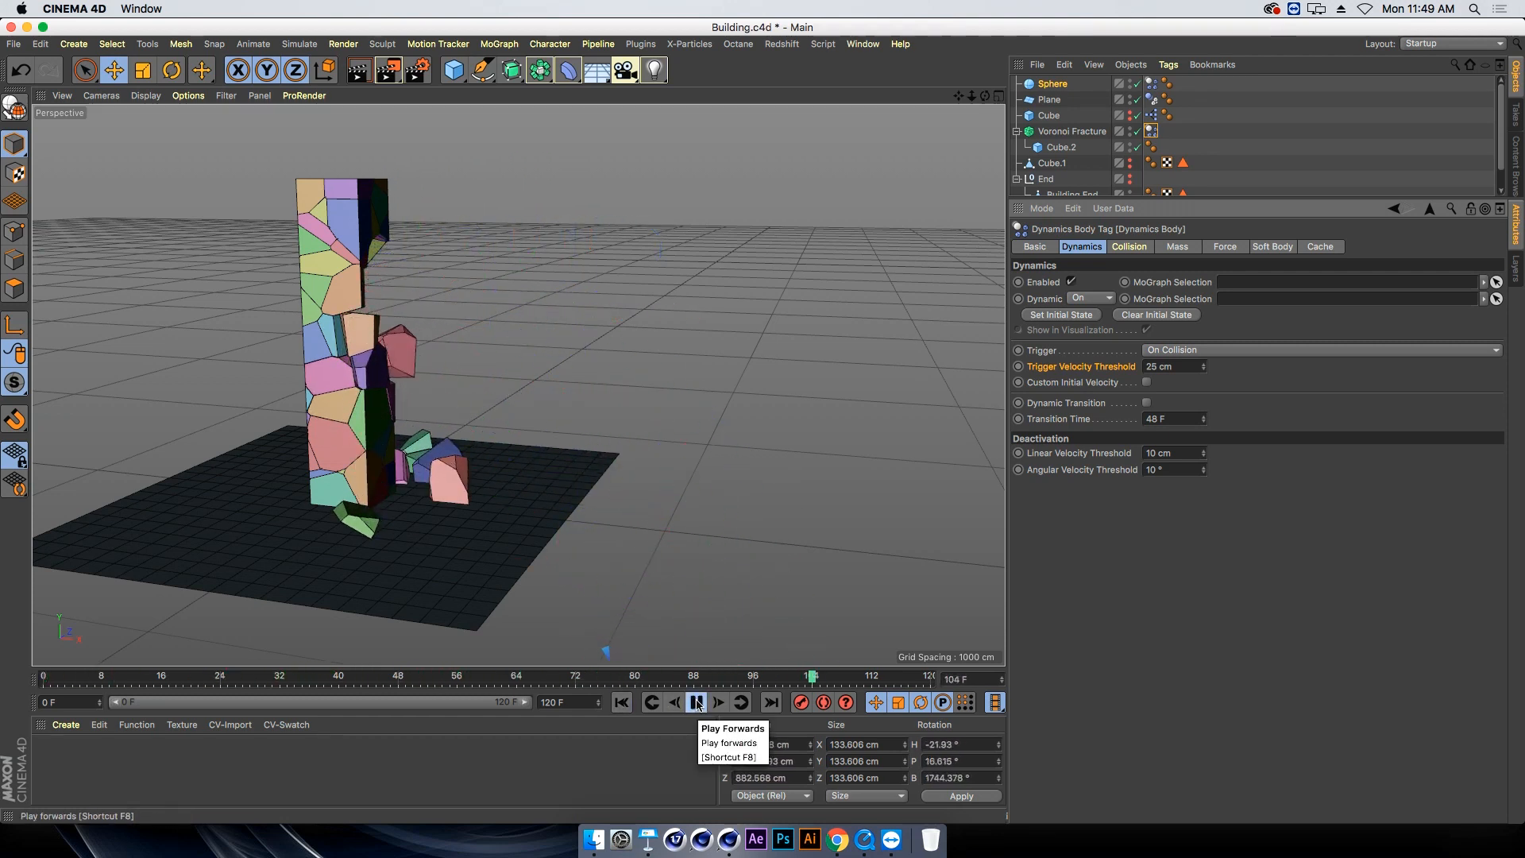
click(697, 702)
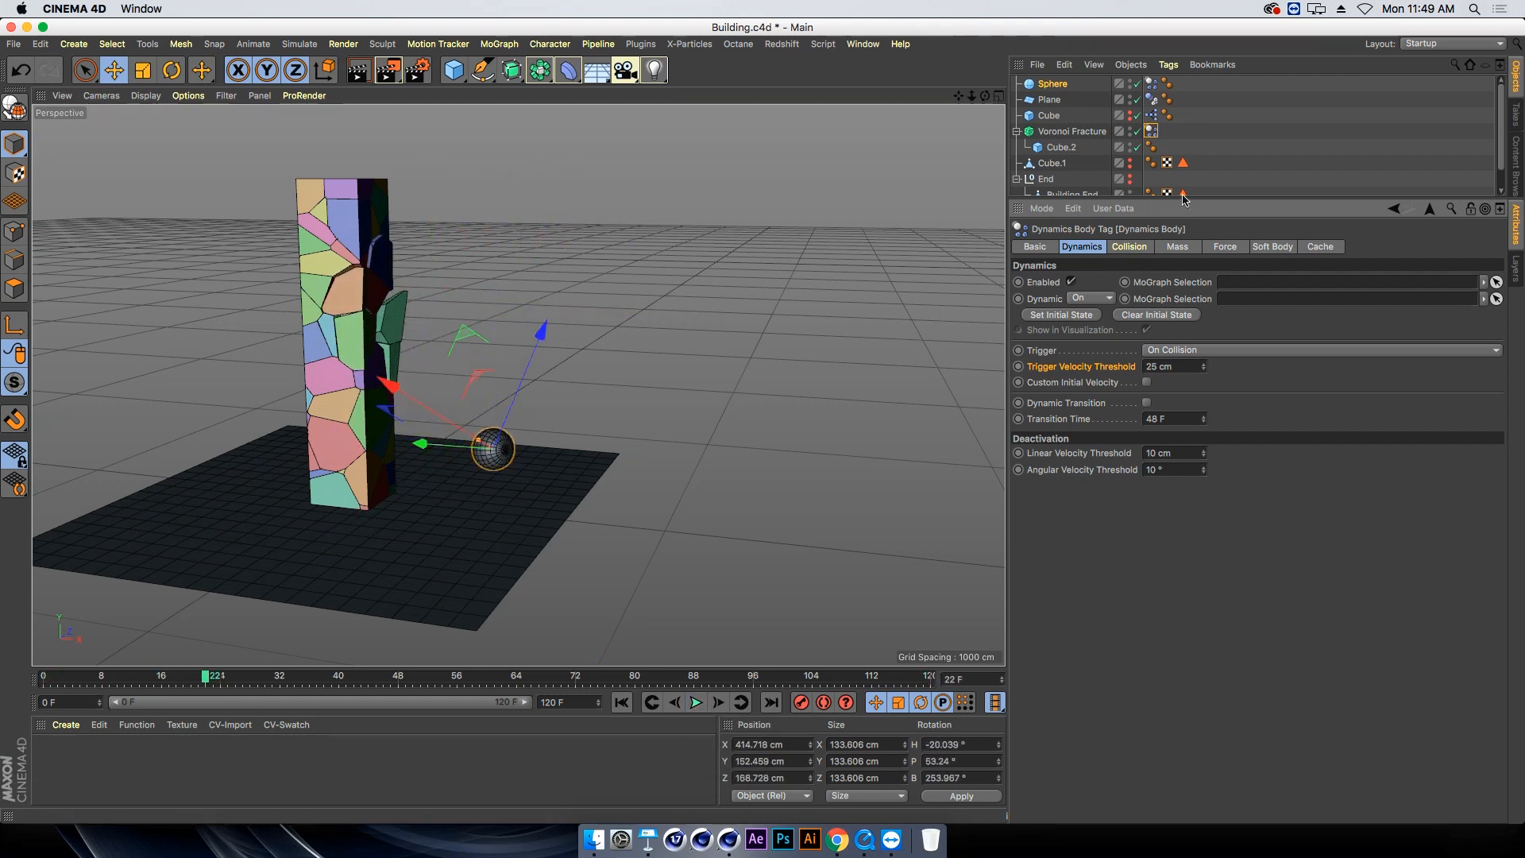
Enlarge the object list and look at the Voronoi Fracture's Connectors settings and the available MoGraph tools
drag(1184, 199, 1194, 328)
click(1060, 130)
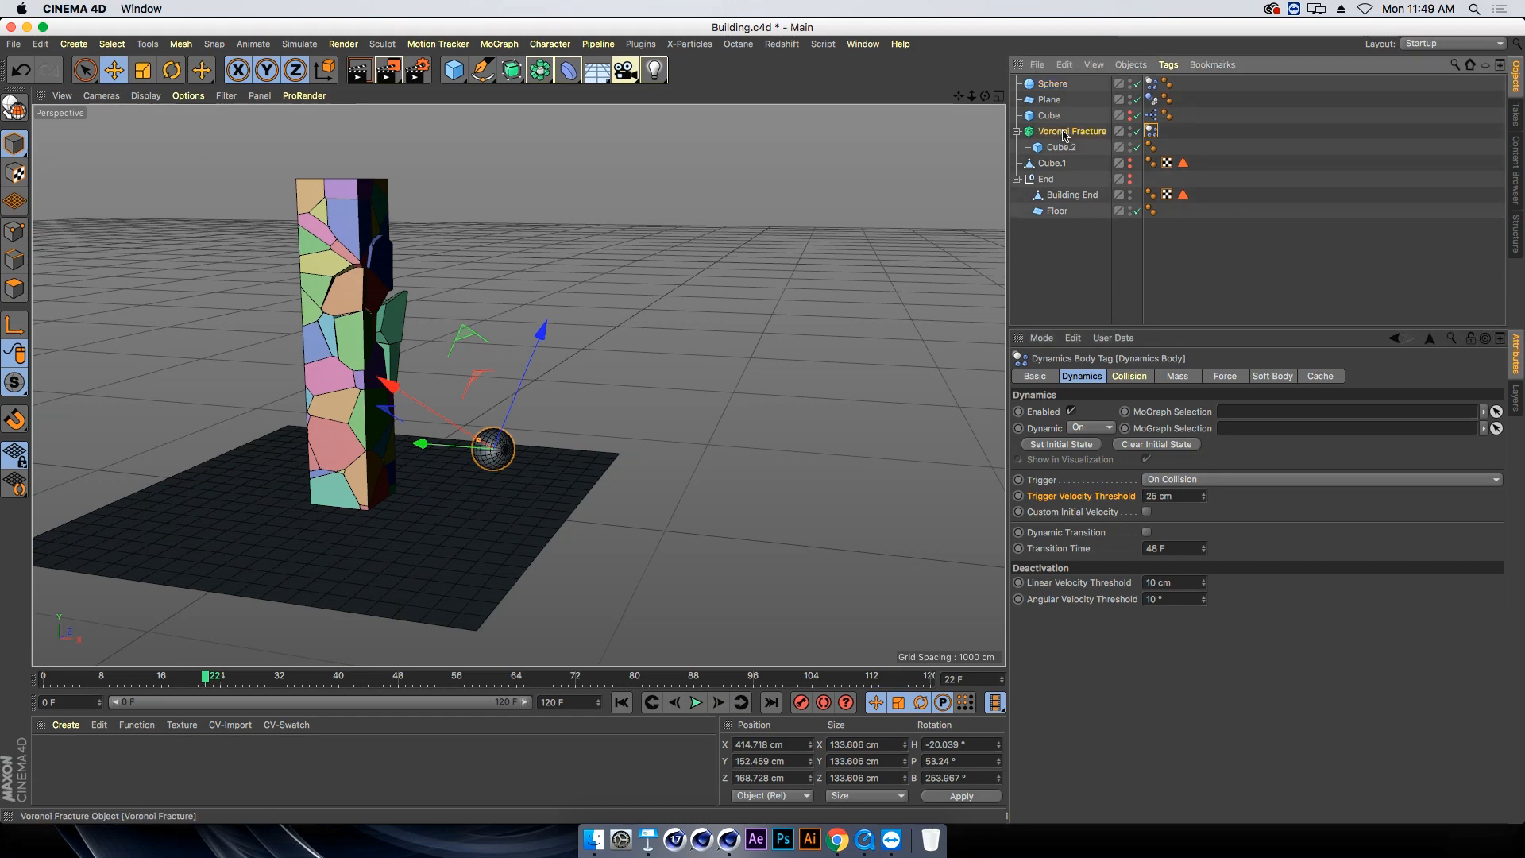
click(1444, 379)
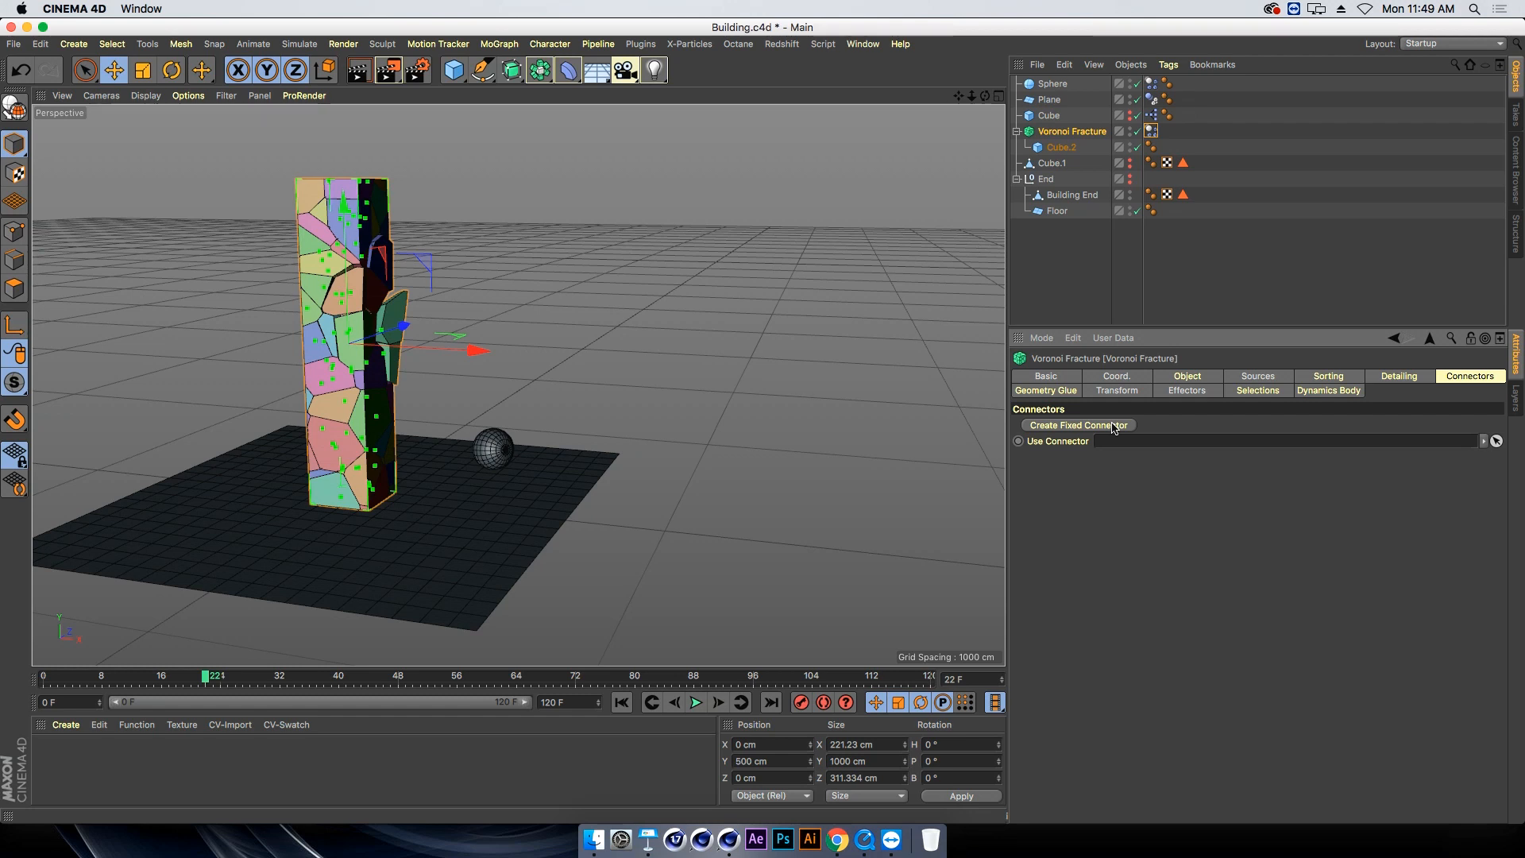
click(499, 43)
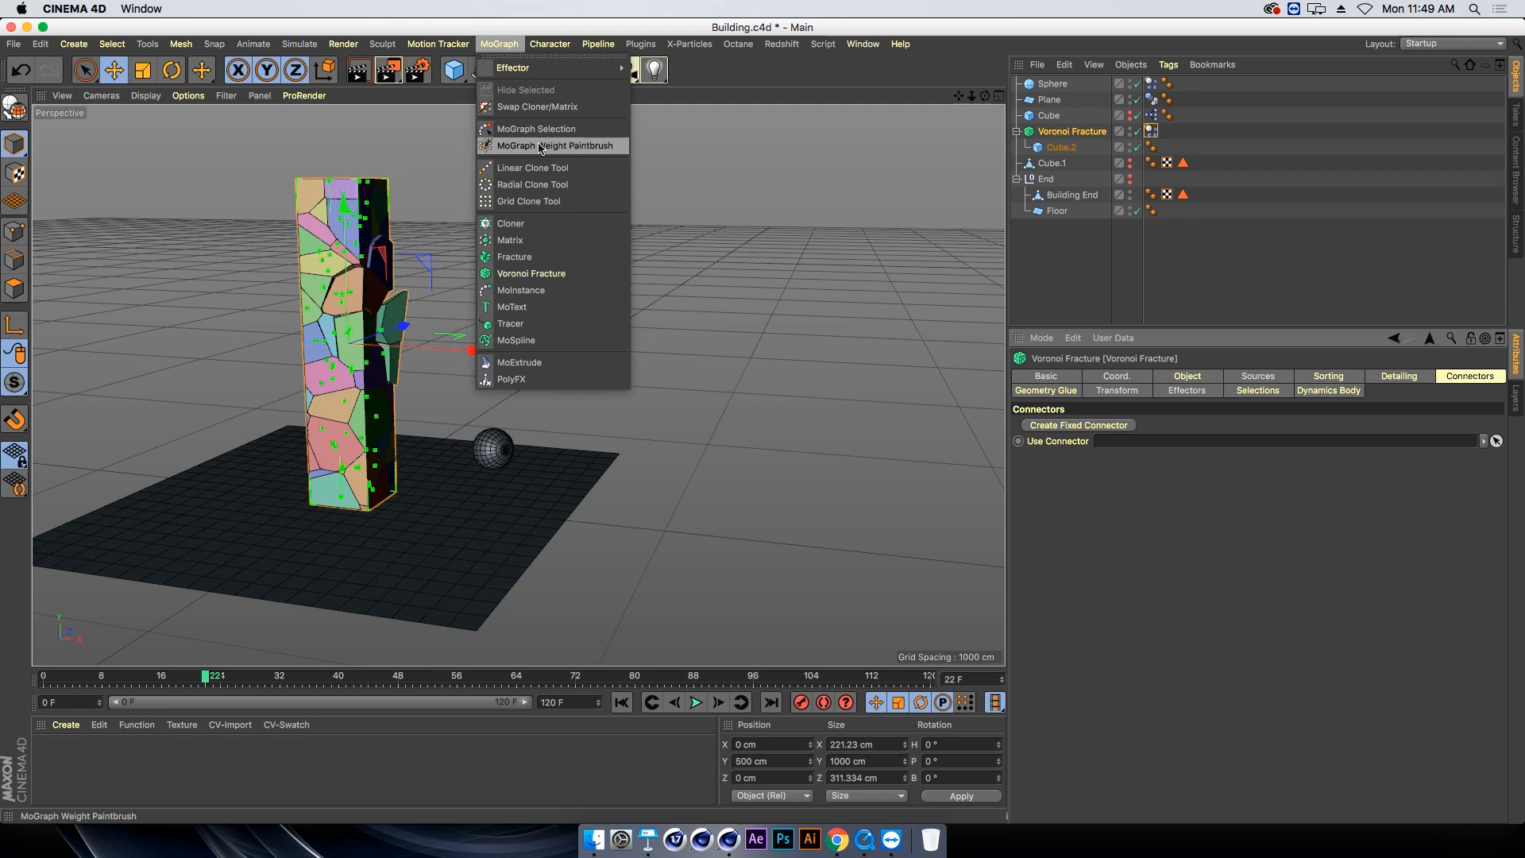
click(747, 213)
Replay the simulation from the first frame to examine which building fragments break off, and rewind it
click(622, 704)
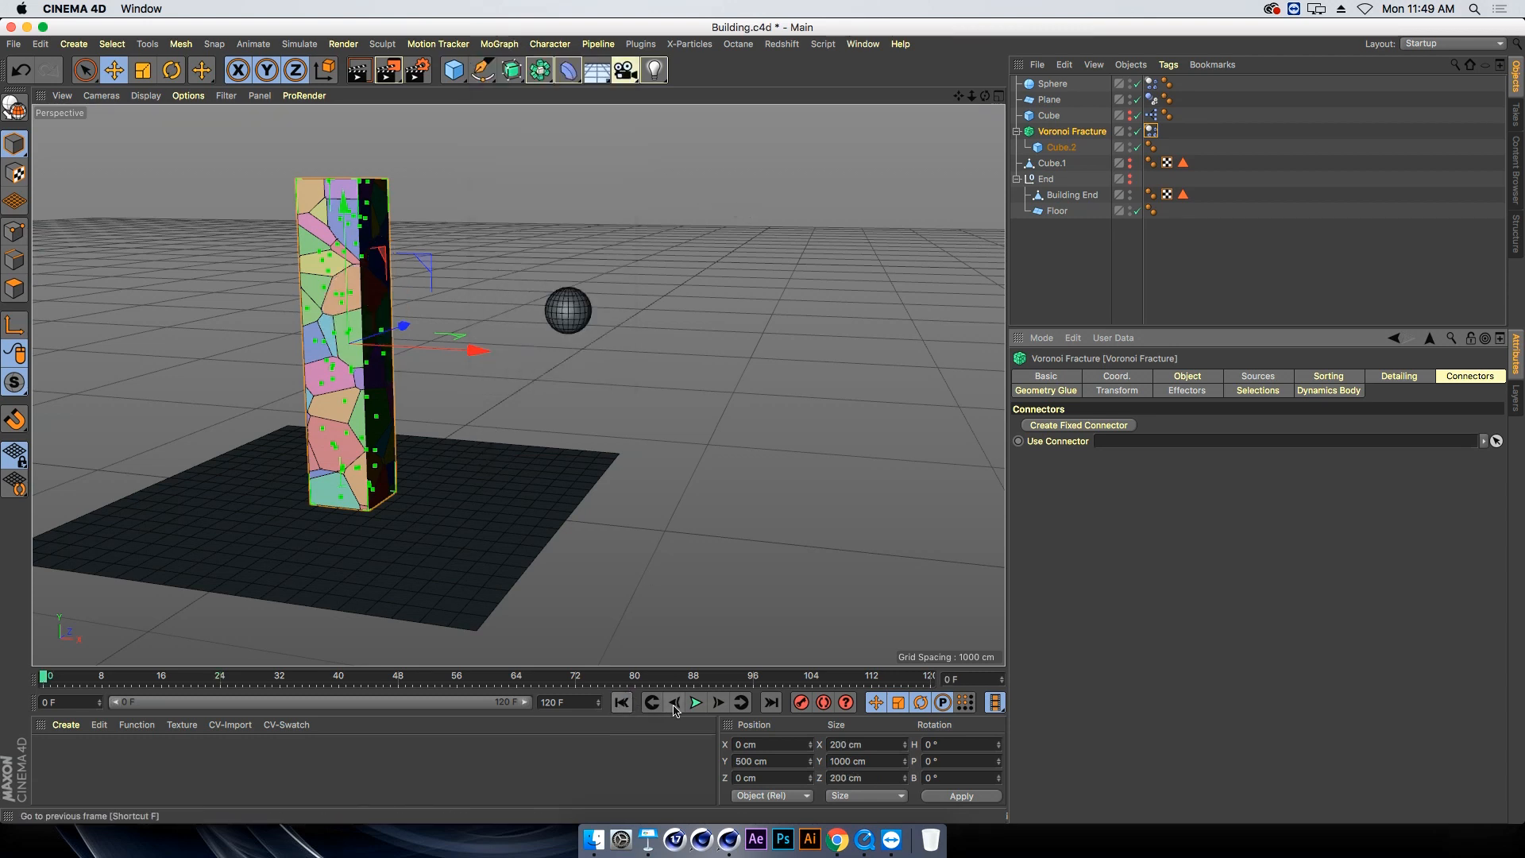
click(695, 703)
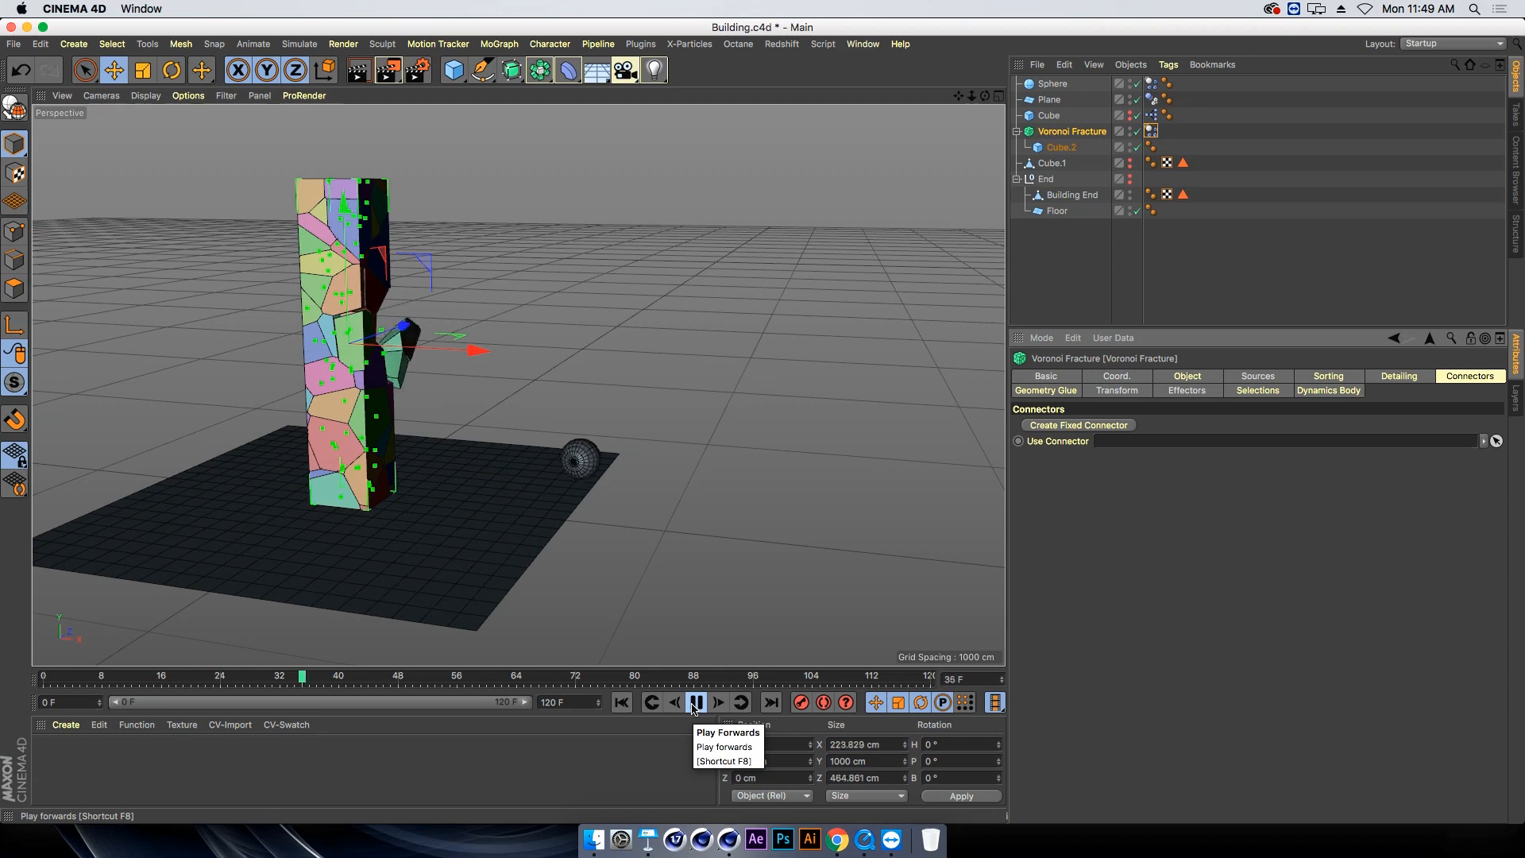
alt+drag(708, 623, 657, 565)
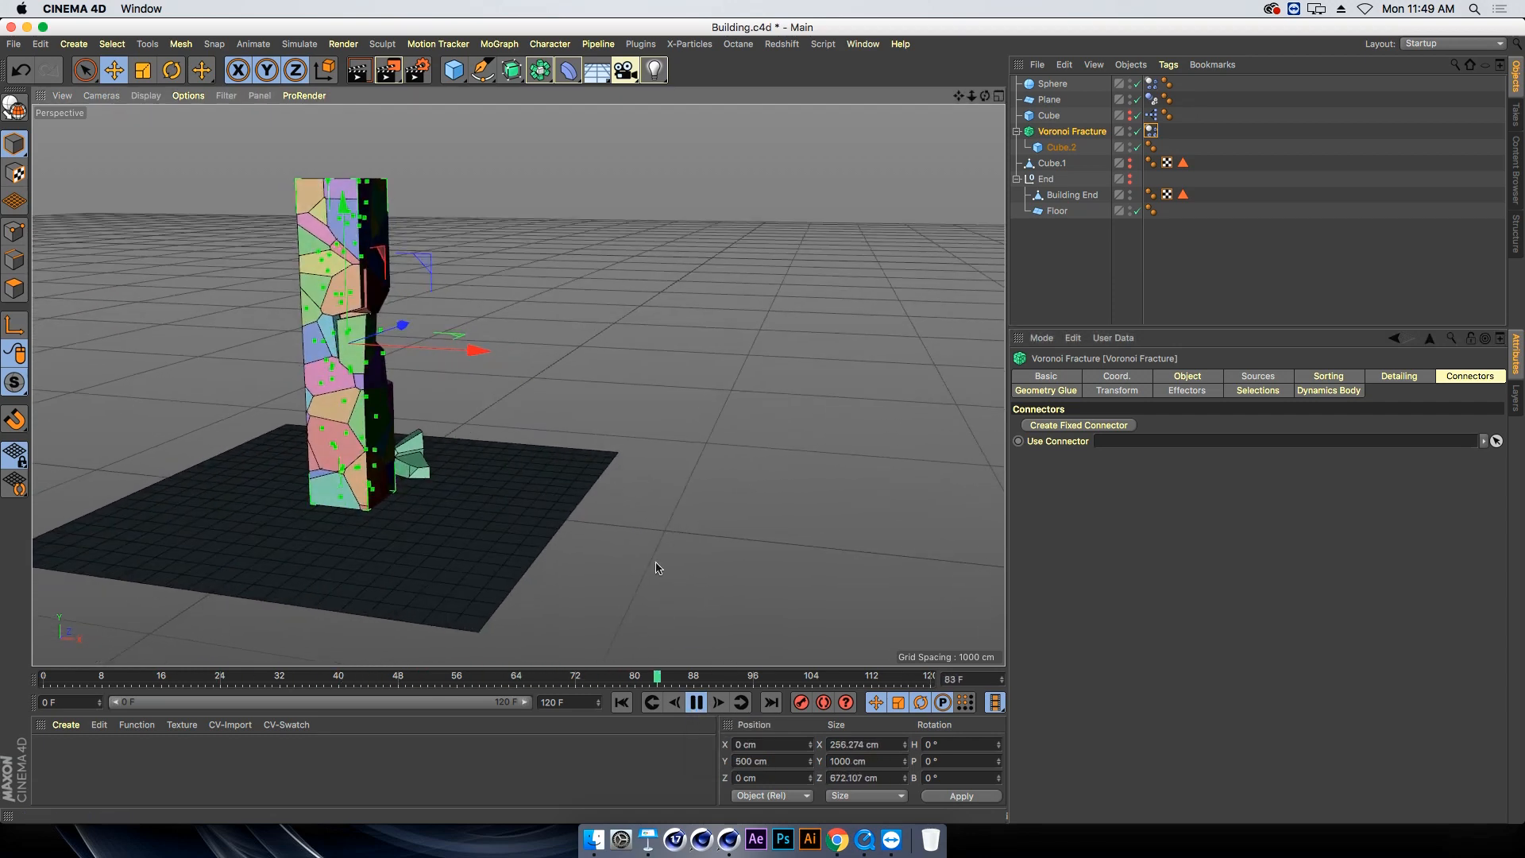
click(696, 702)
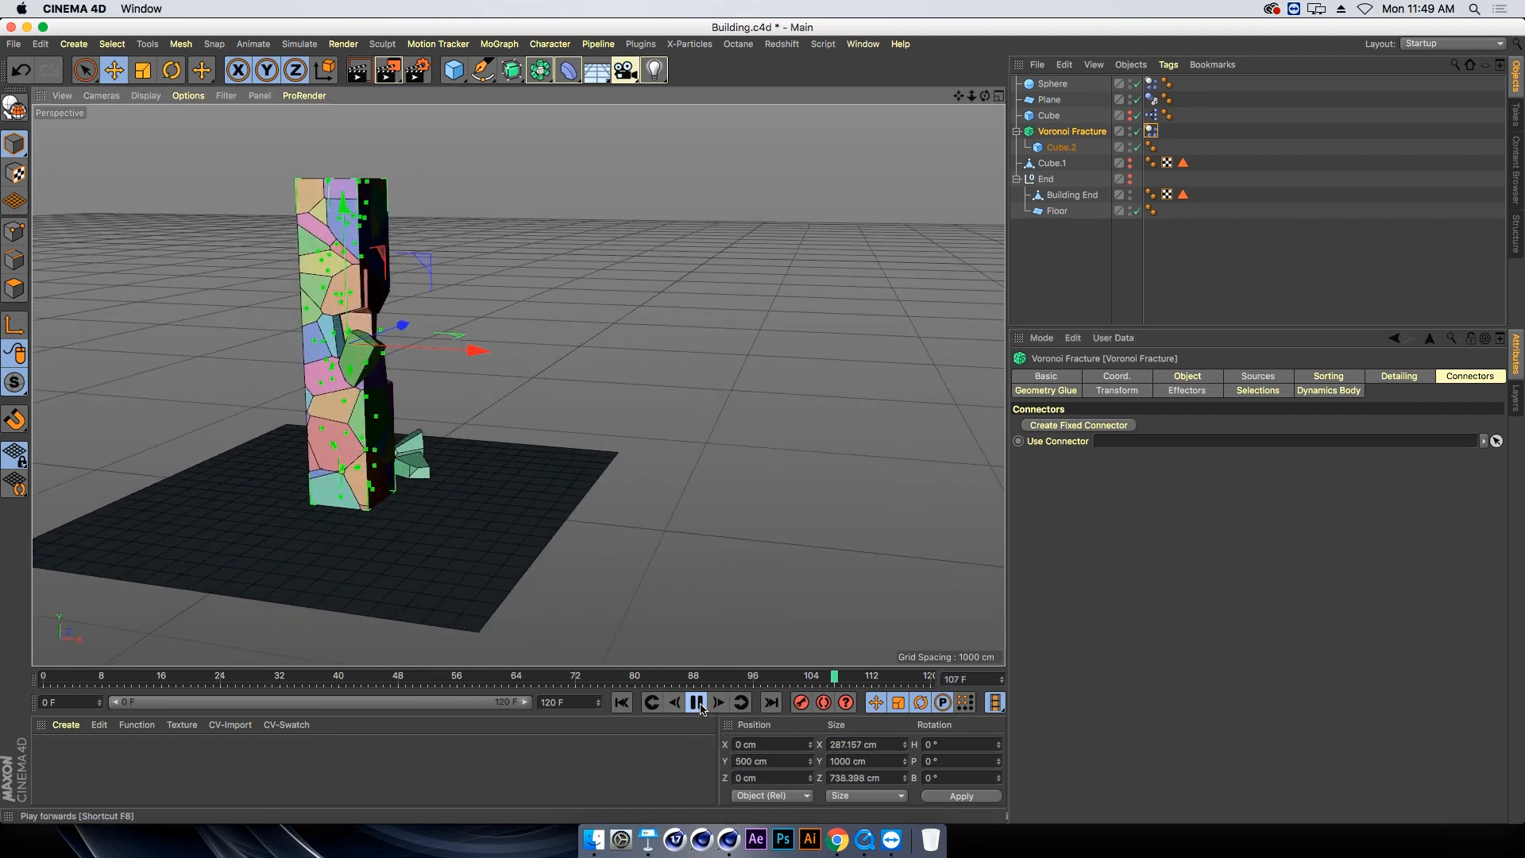
click(622, 703)
alt+drag(624, 481, 651, 463)
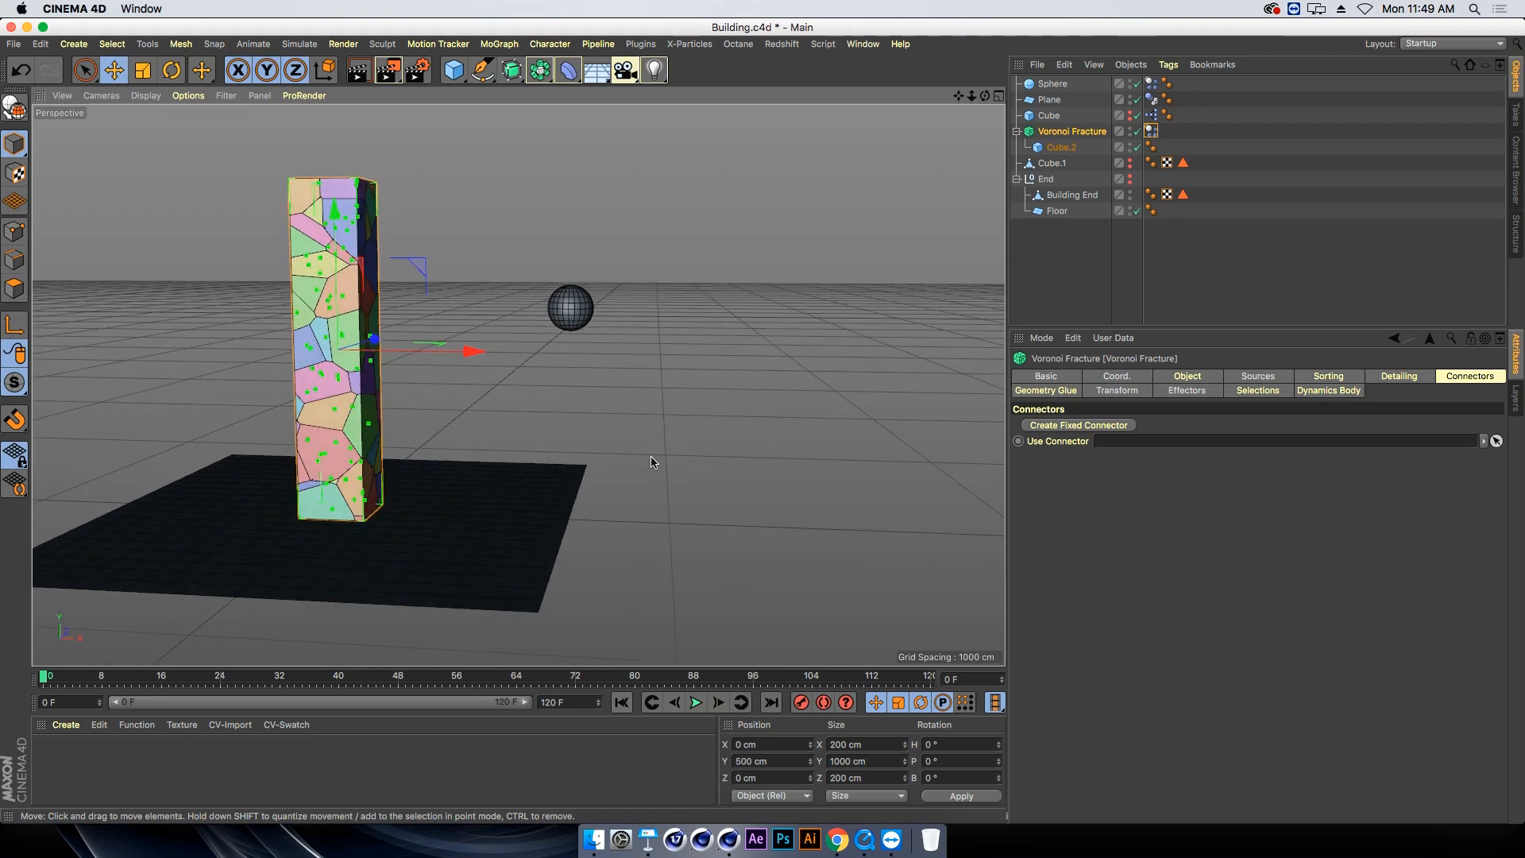
Add a particle Emitter beside the building and move it along X to about 973 cm
click(1057, 86)
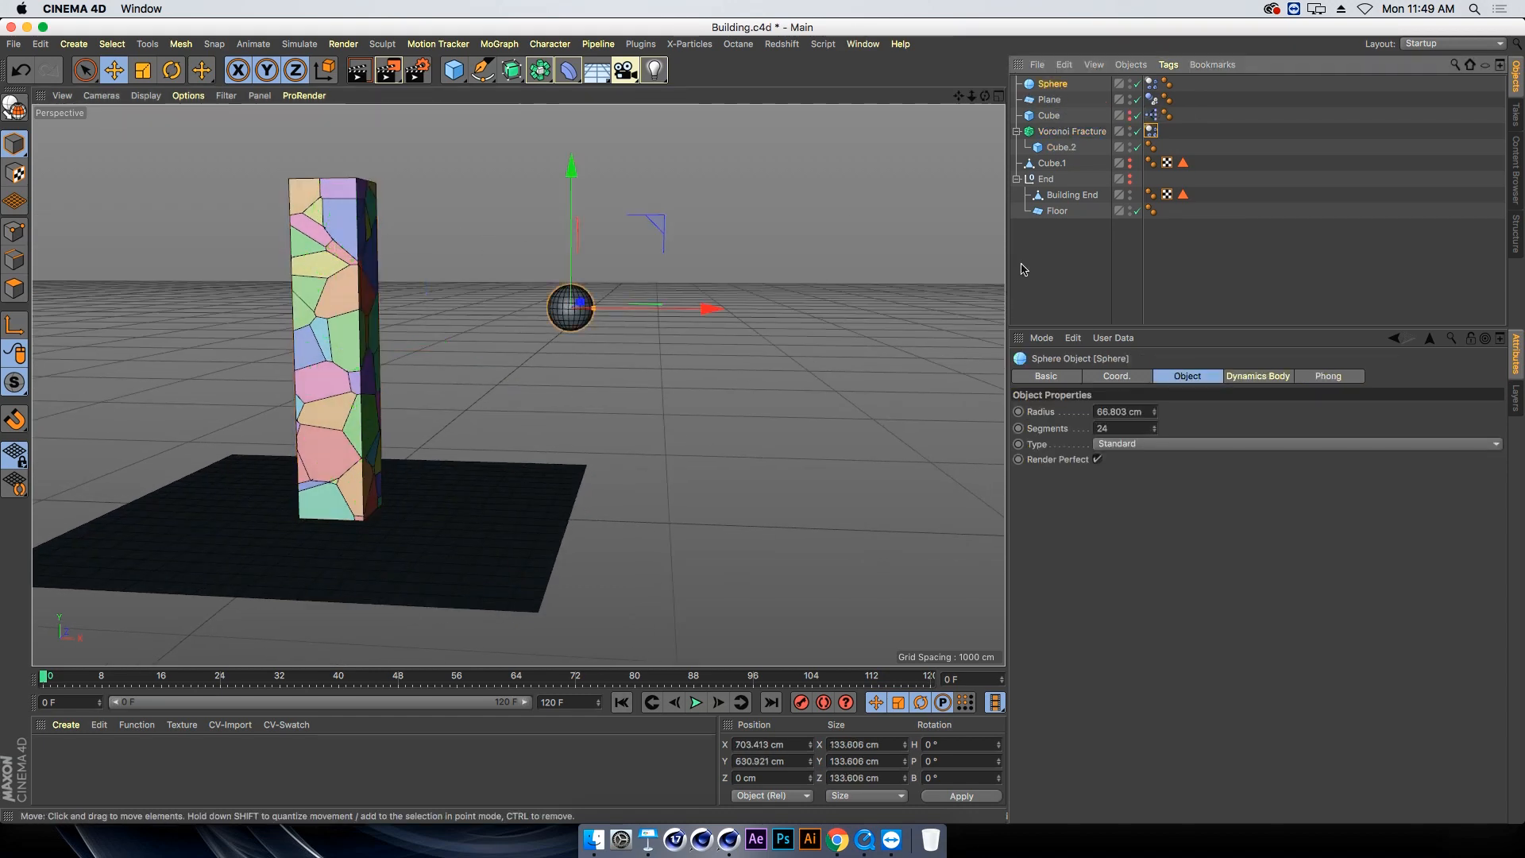
scroll(518, 385, down, 5)
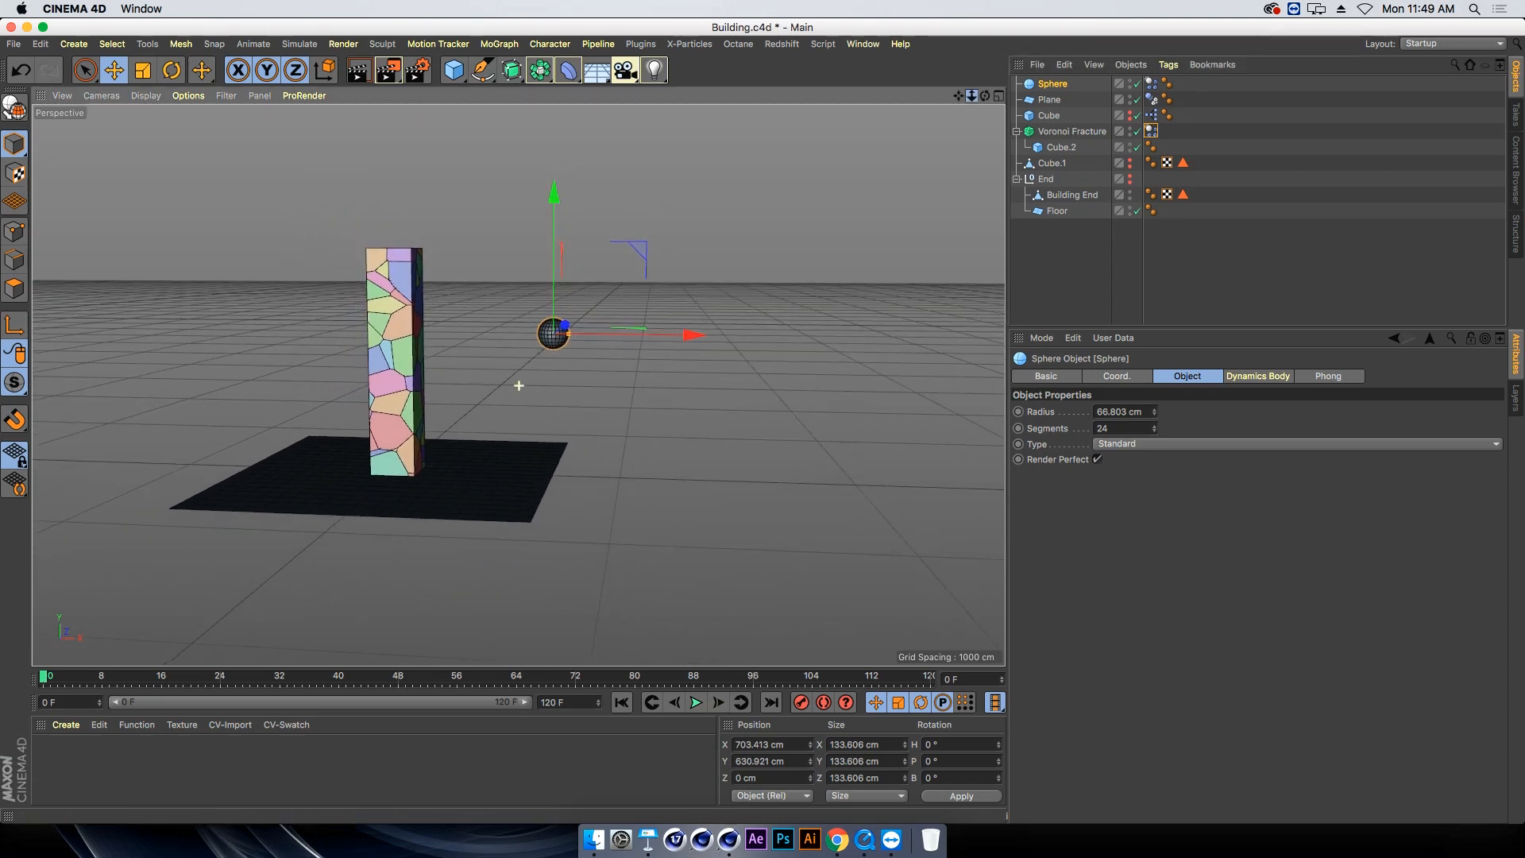
drag(952, 98, 919, 126)
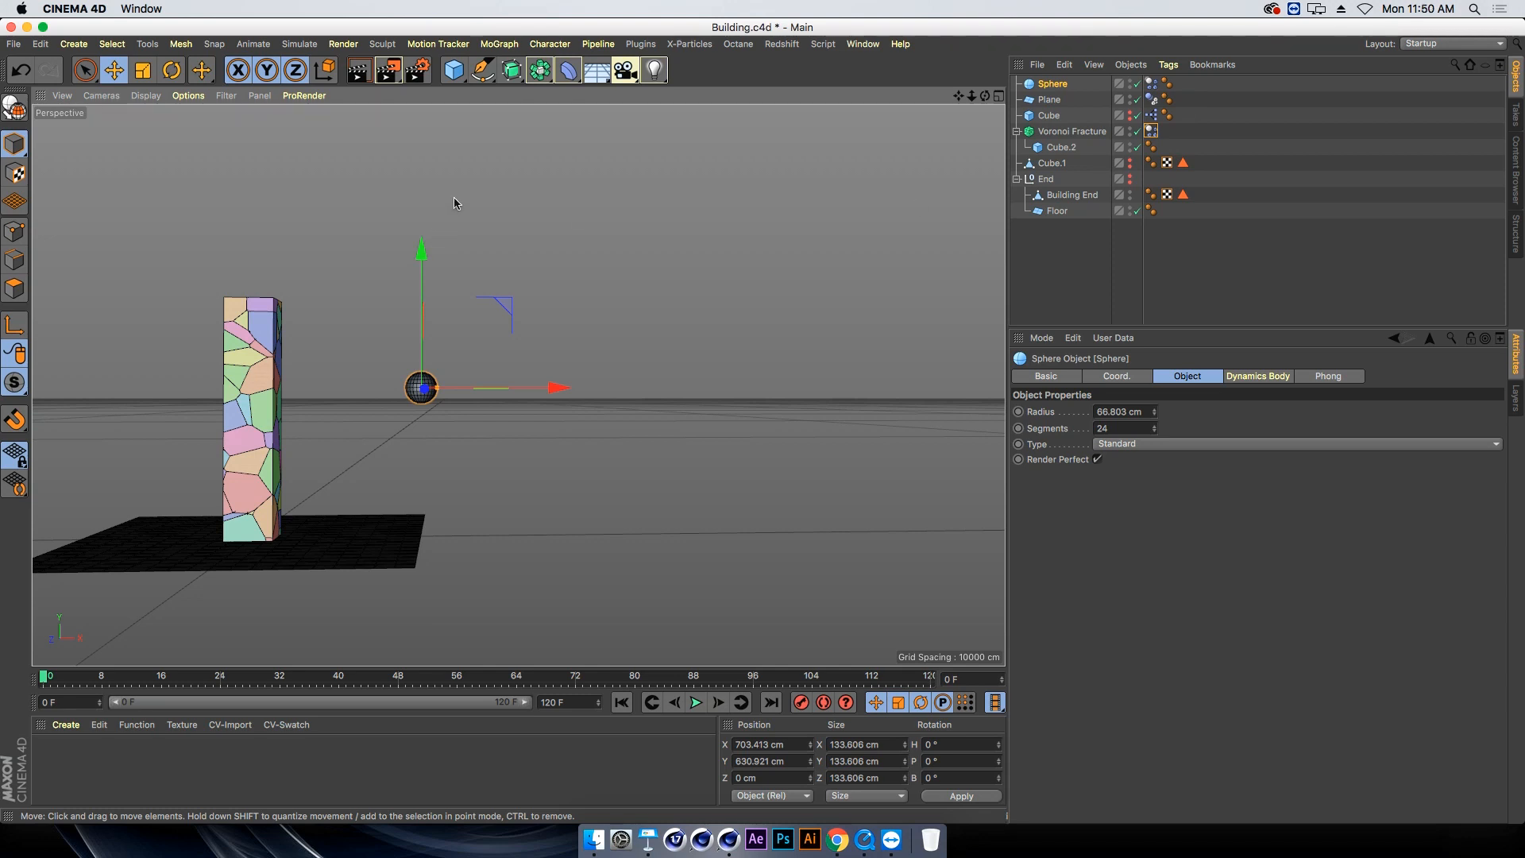
click(314, 45)
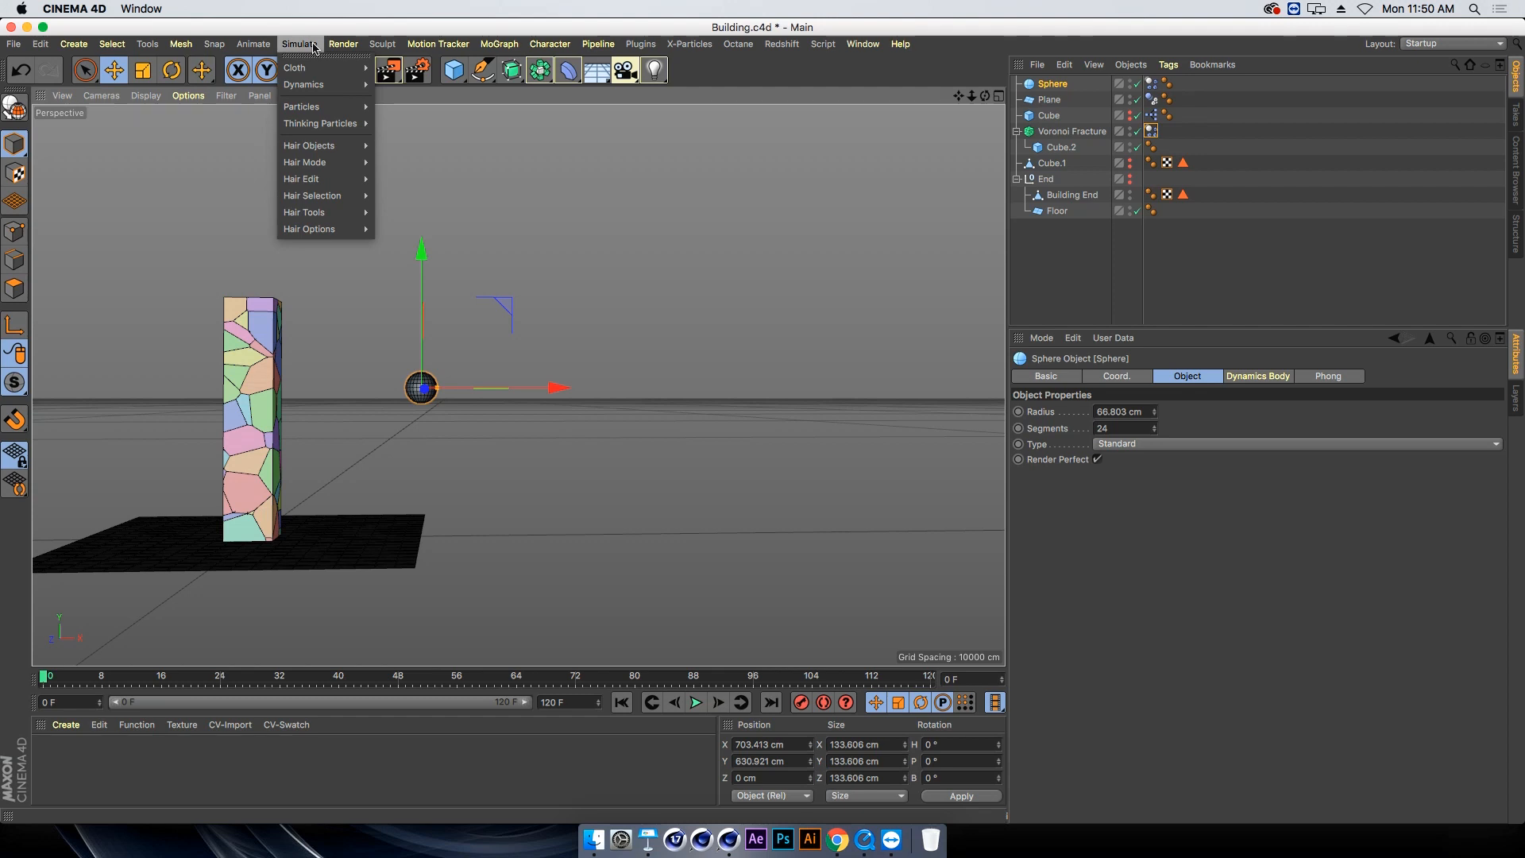
mouse_move(320, 106)
click(403, 110)
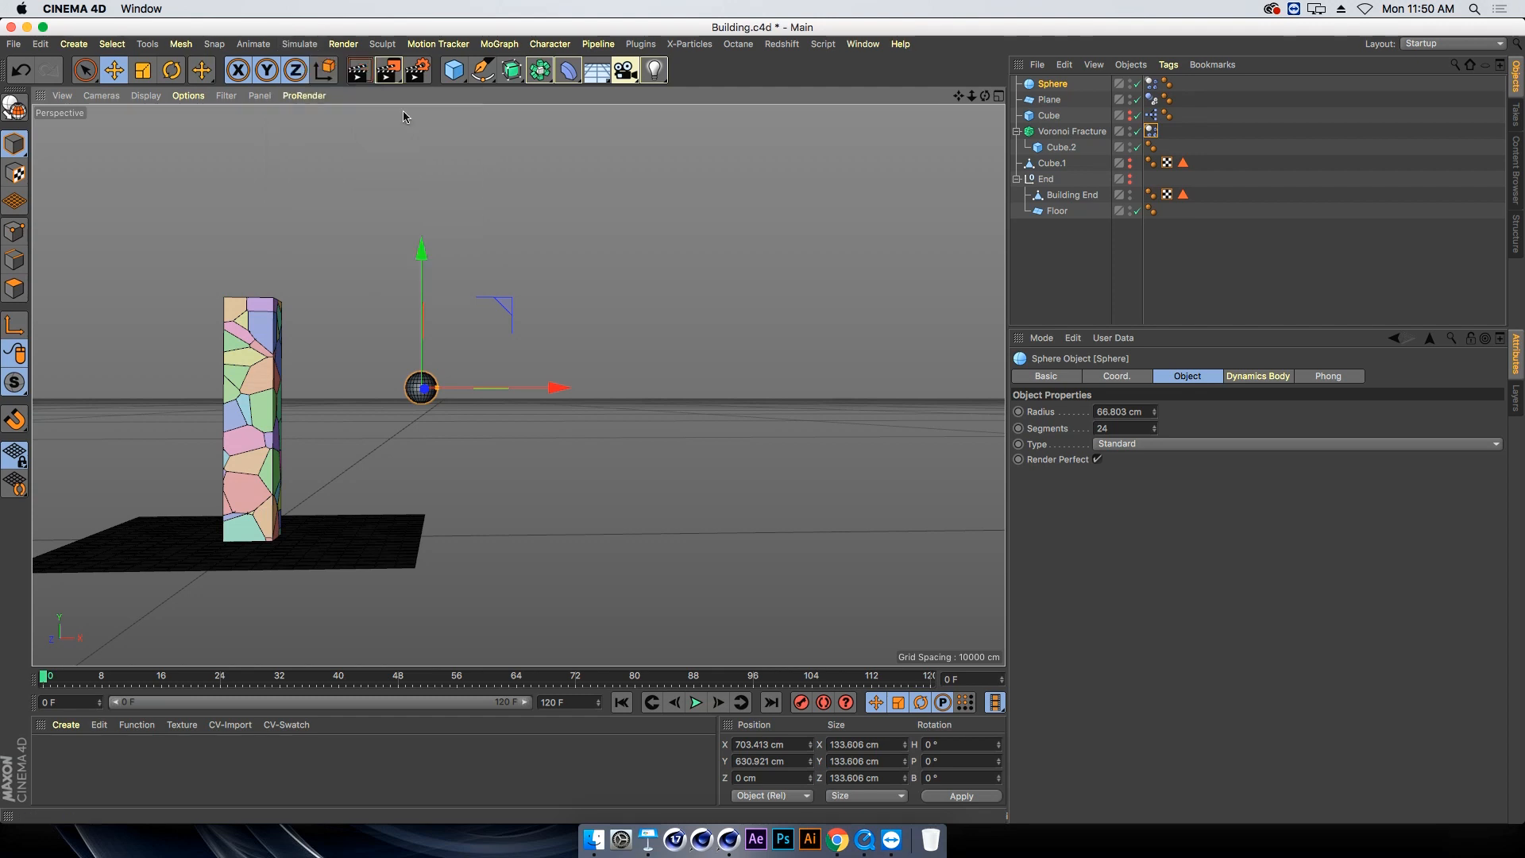
drag(353, 536, 580, 534)
Set the Emitter's X-Size to 400 cm and Y-Size to 200 cm
click(1143, 377)
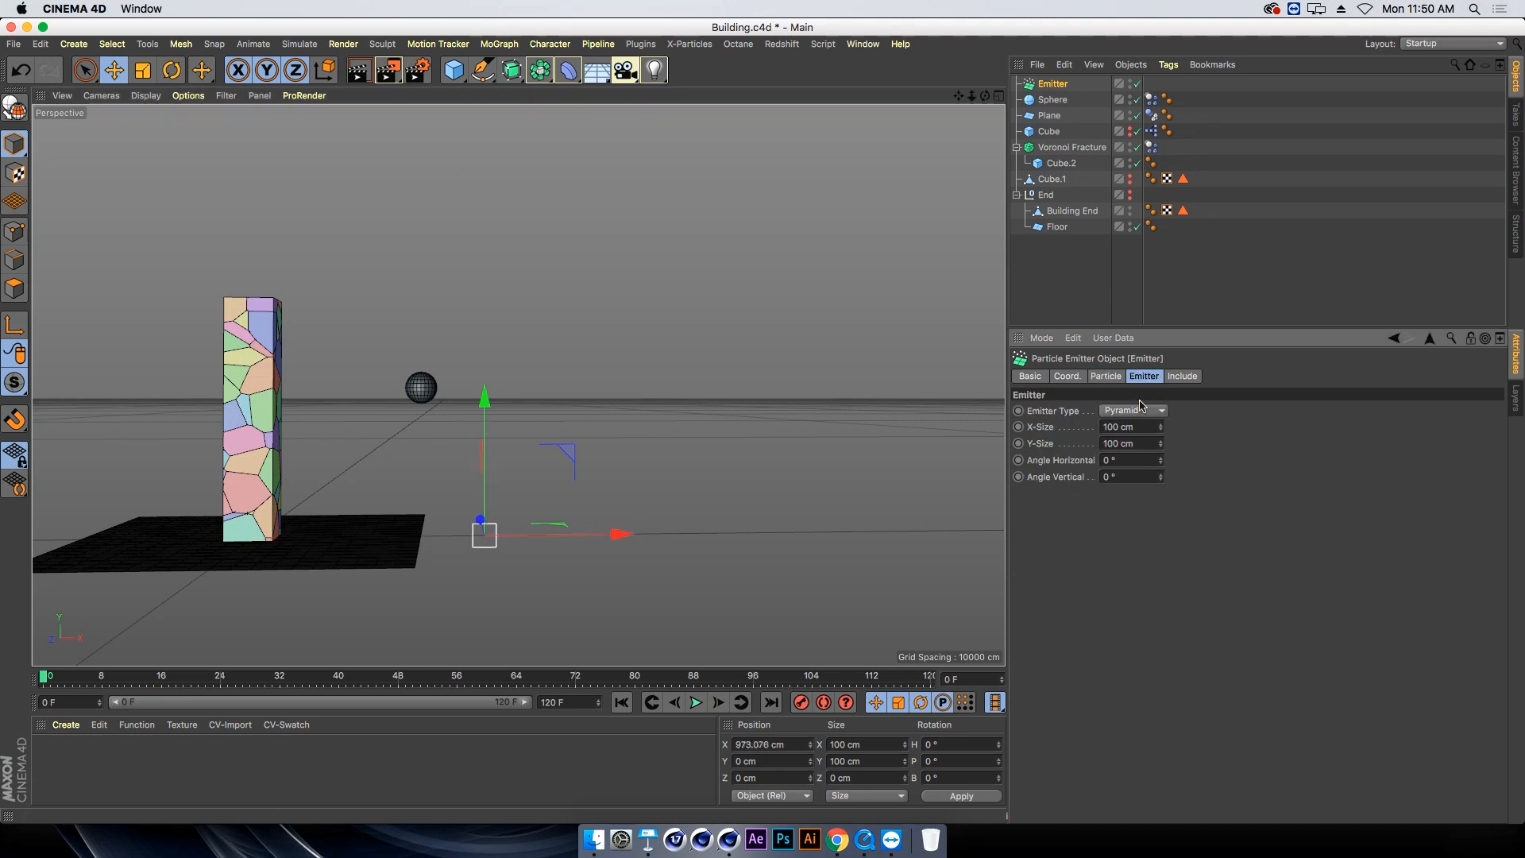
click(1145, 429)
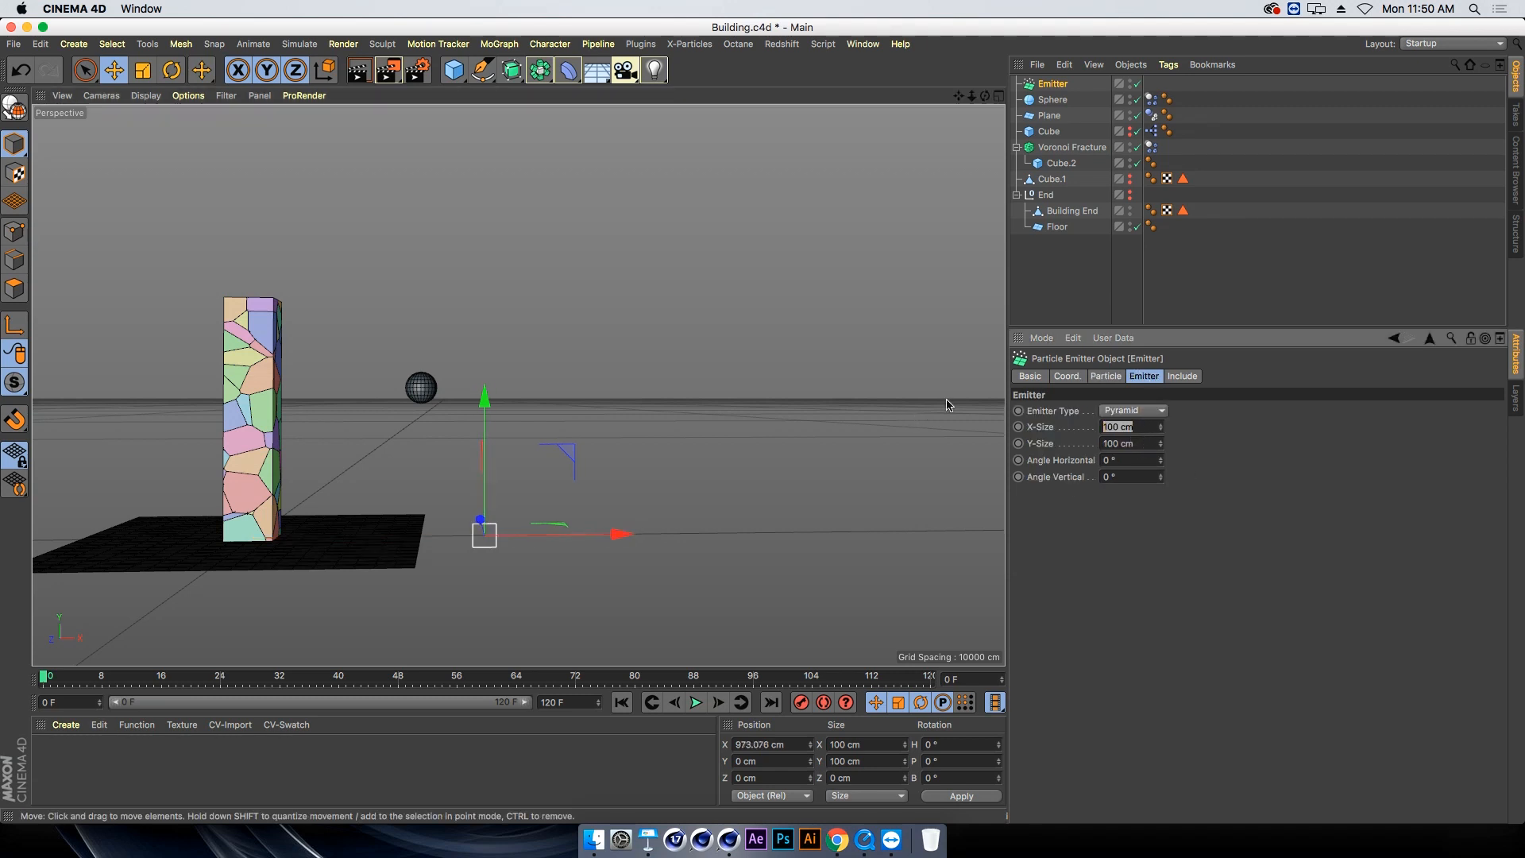
text(400)
key(Return)
text(200)
key(Return)
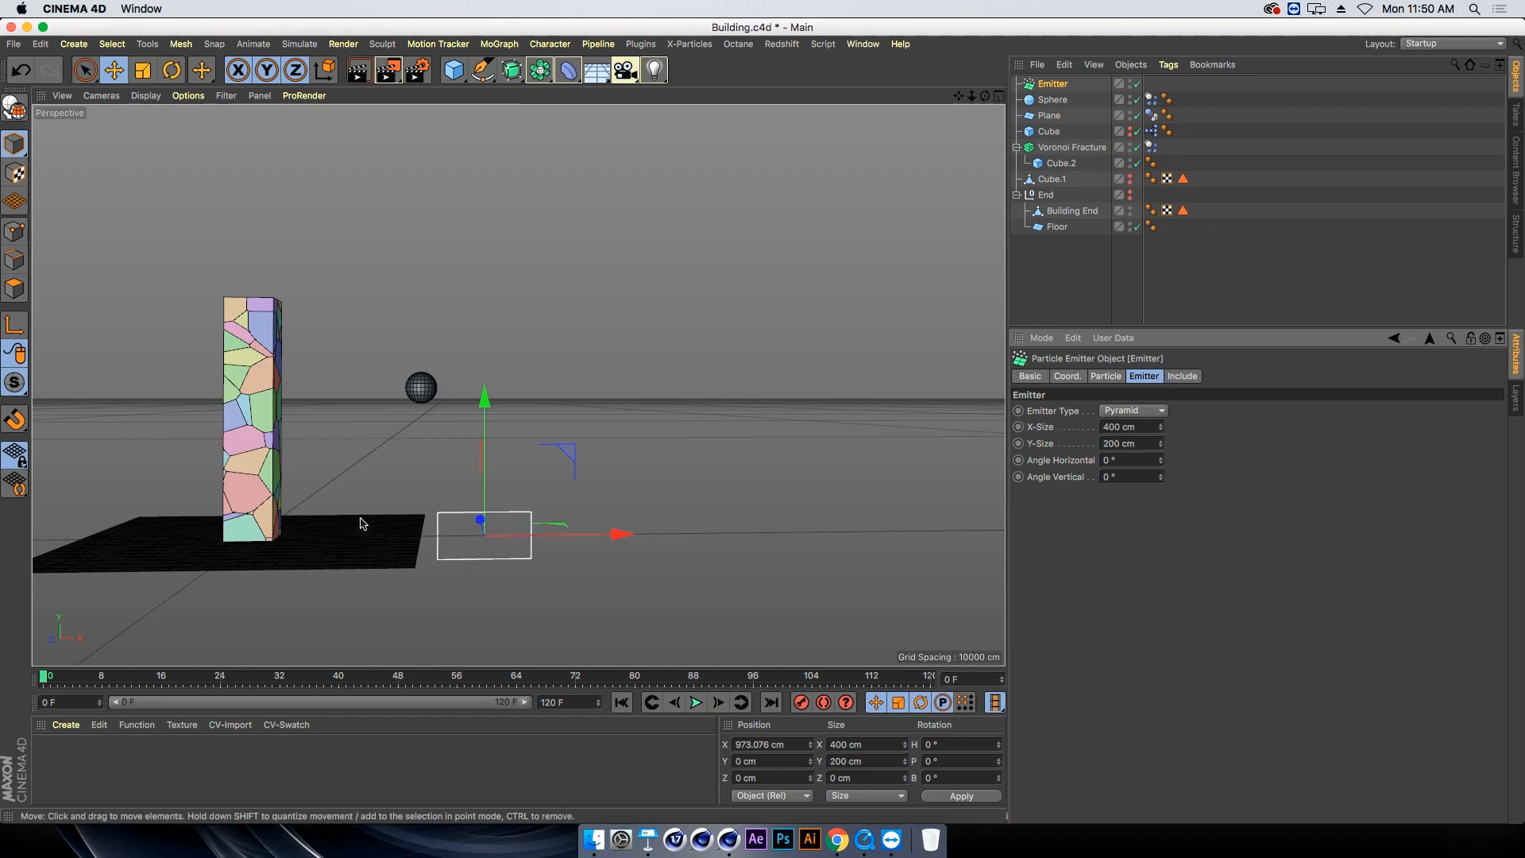
Rotate the Emitter's heading to 90° to face the building and move it to about X 1261 cm and Y 543 cm
drag(486, 439, 521, 327)
key(r)
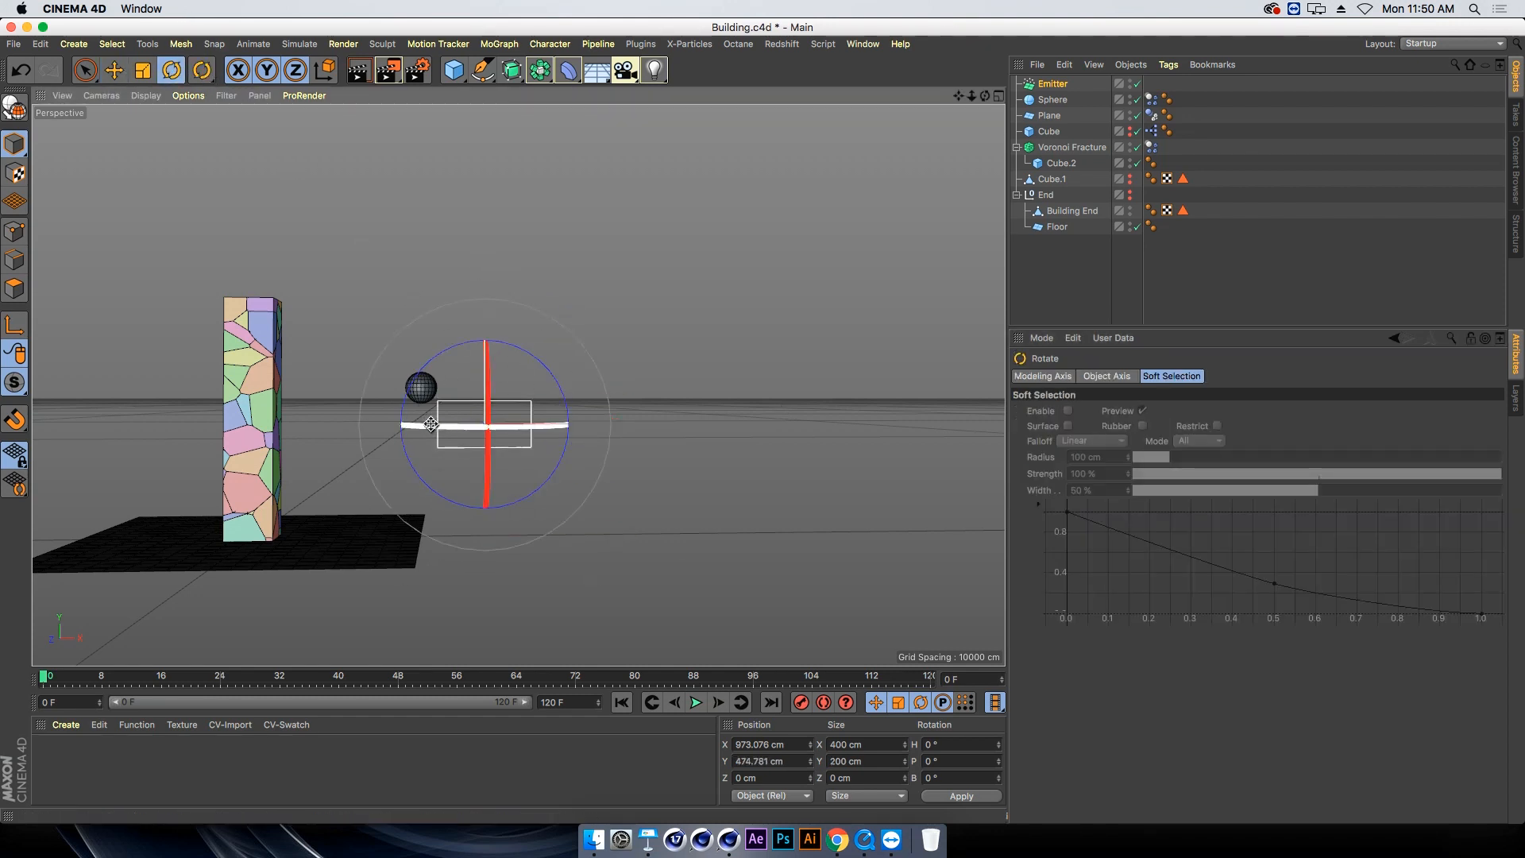
drag(431, 424, 607, 445)
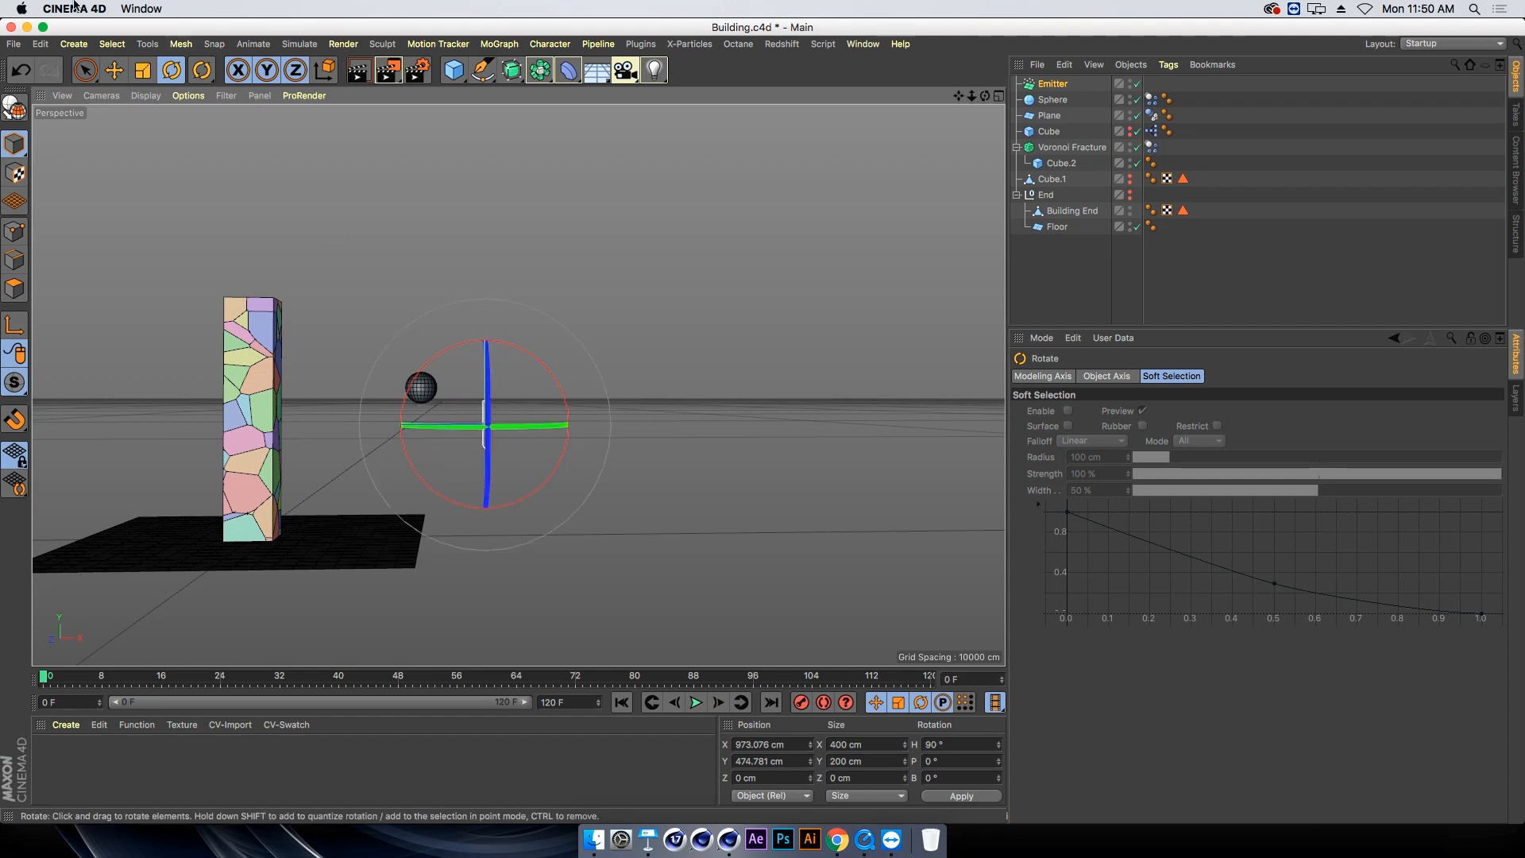
key(e)
drag(345, 426, 434, 426)
mouse_move(553, 311)
mouse_down()
mouse_move(553, 275)
mouse_move(553, 295)
mouse_up()
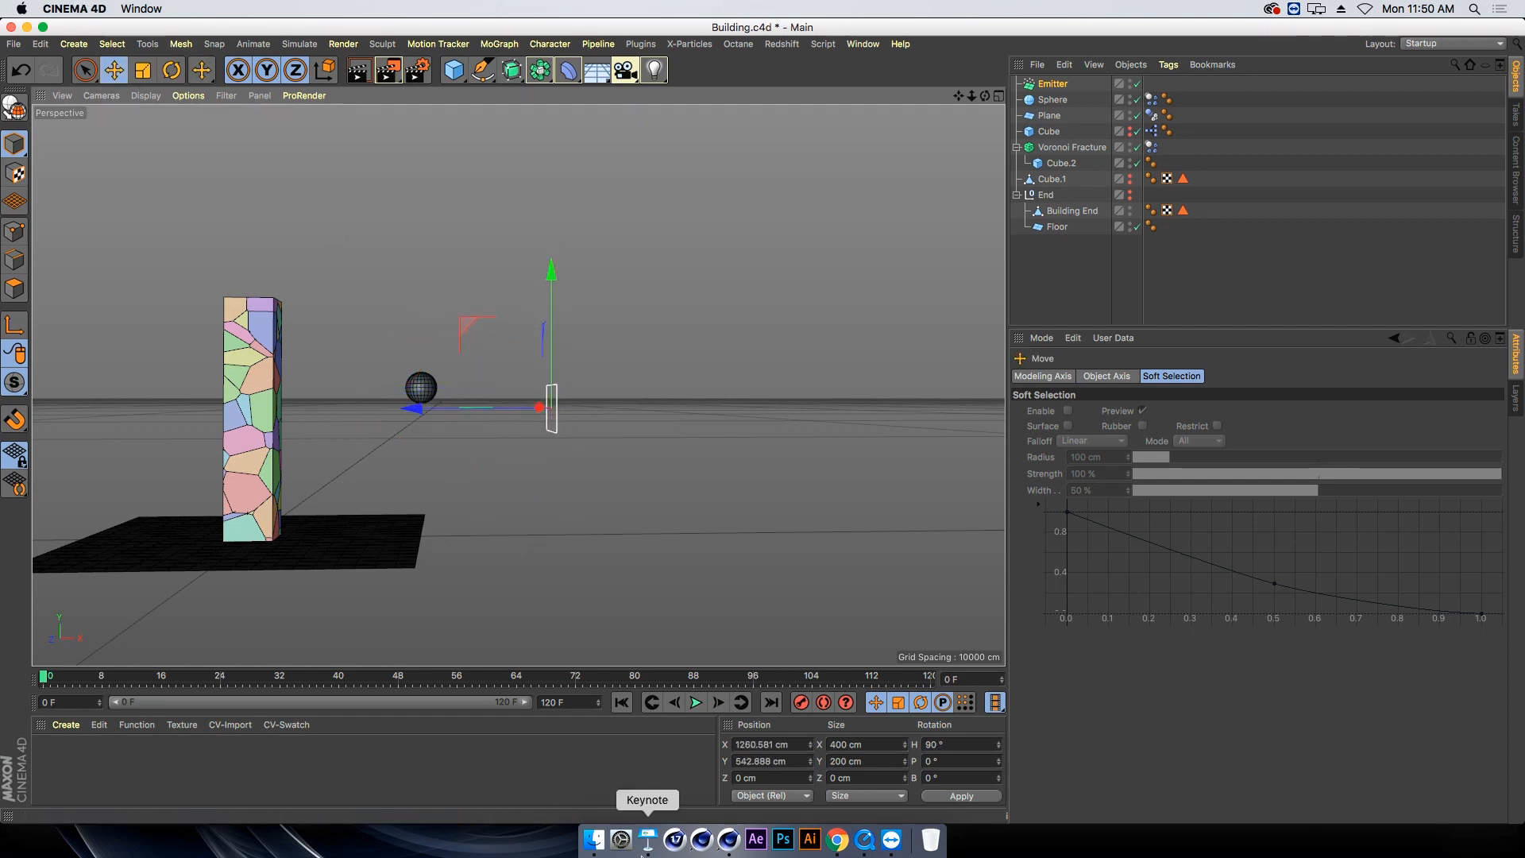
Play the simulation and disable dynamics on the Sphere's Dynamics Body tag
click(697, 702)
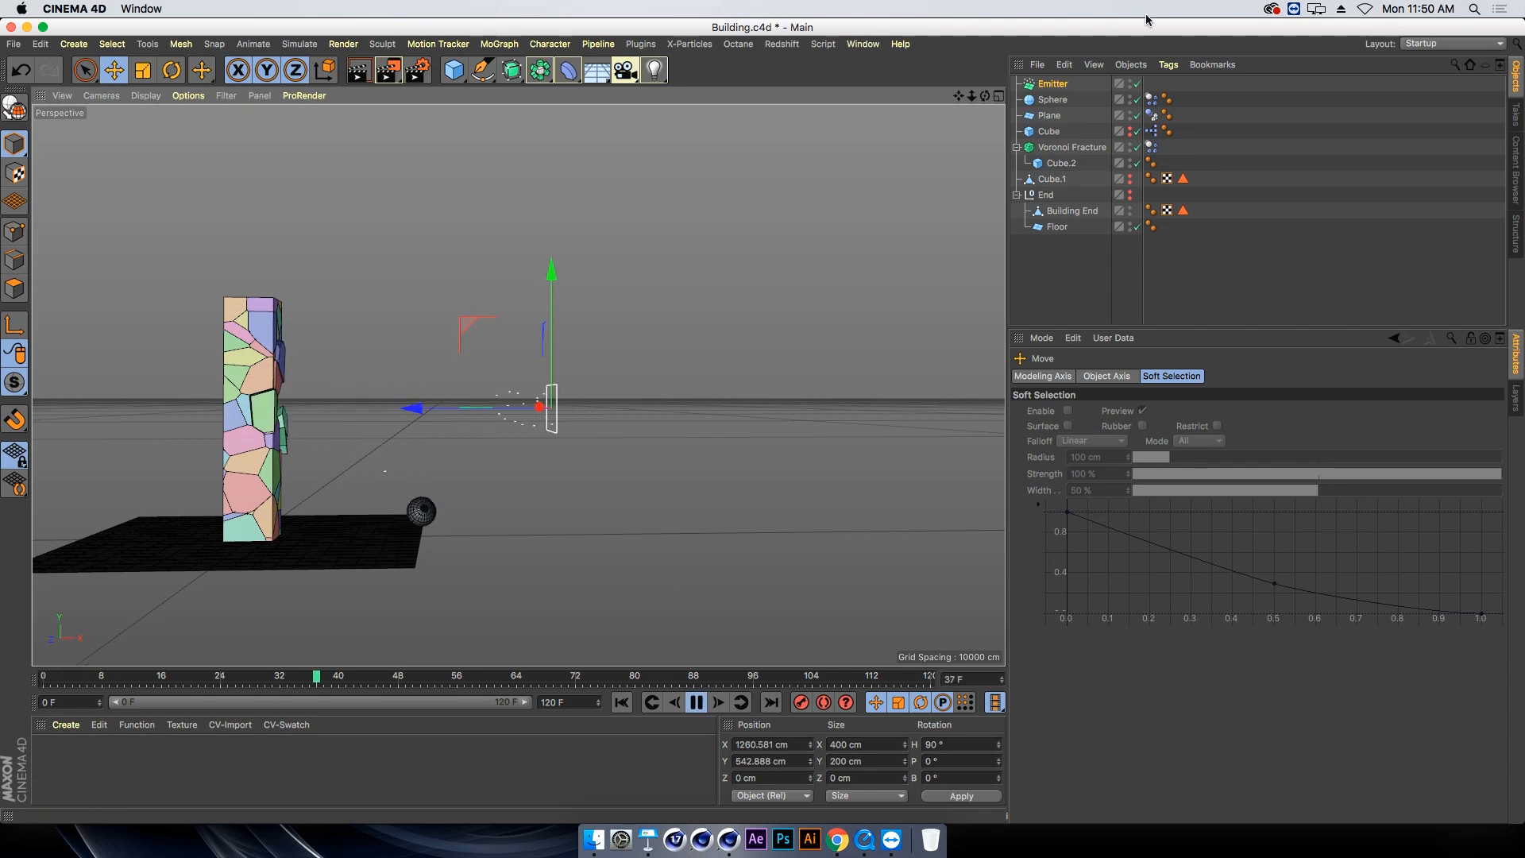
click(1151, 99)
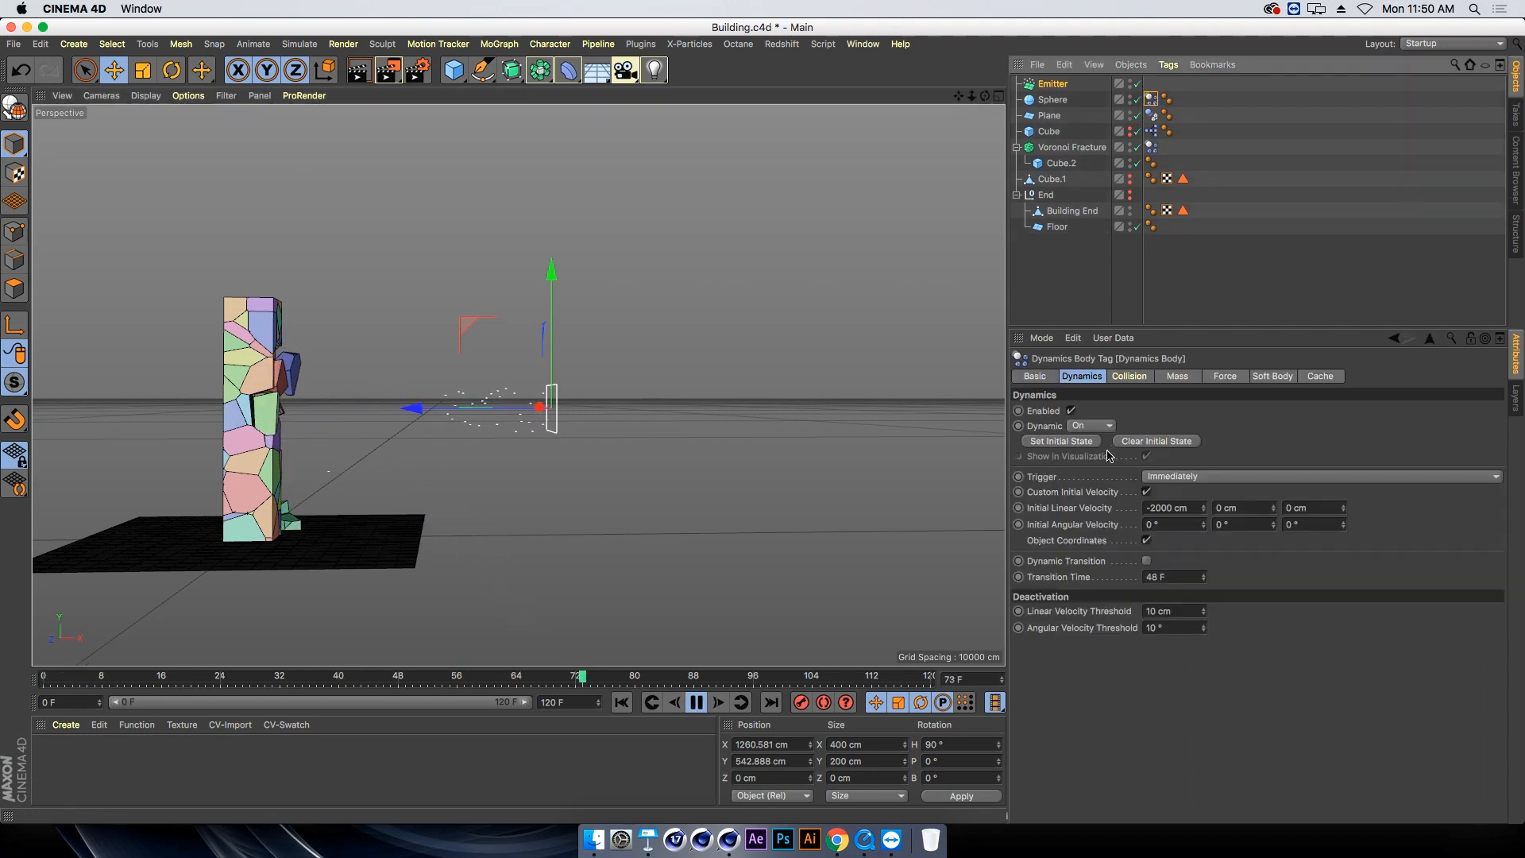
click(1072, 410)
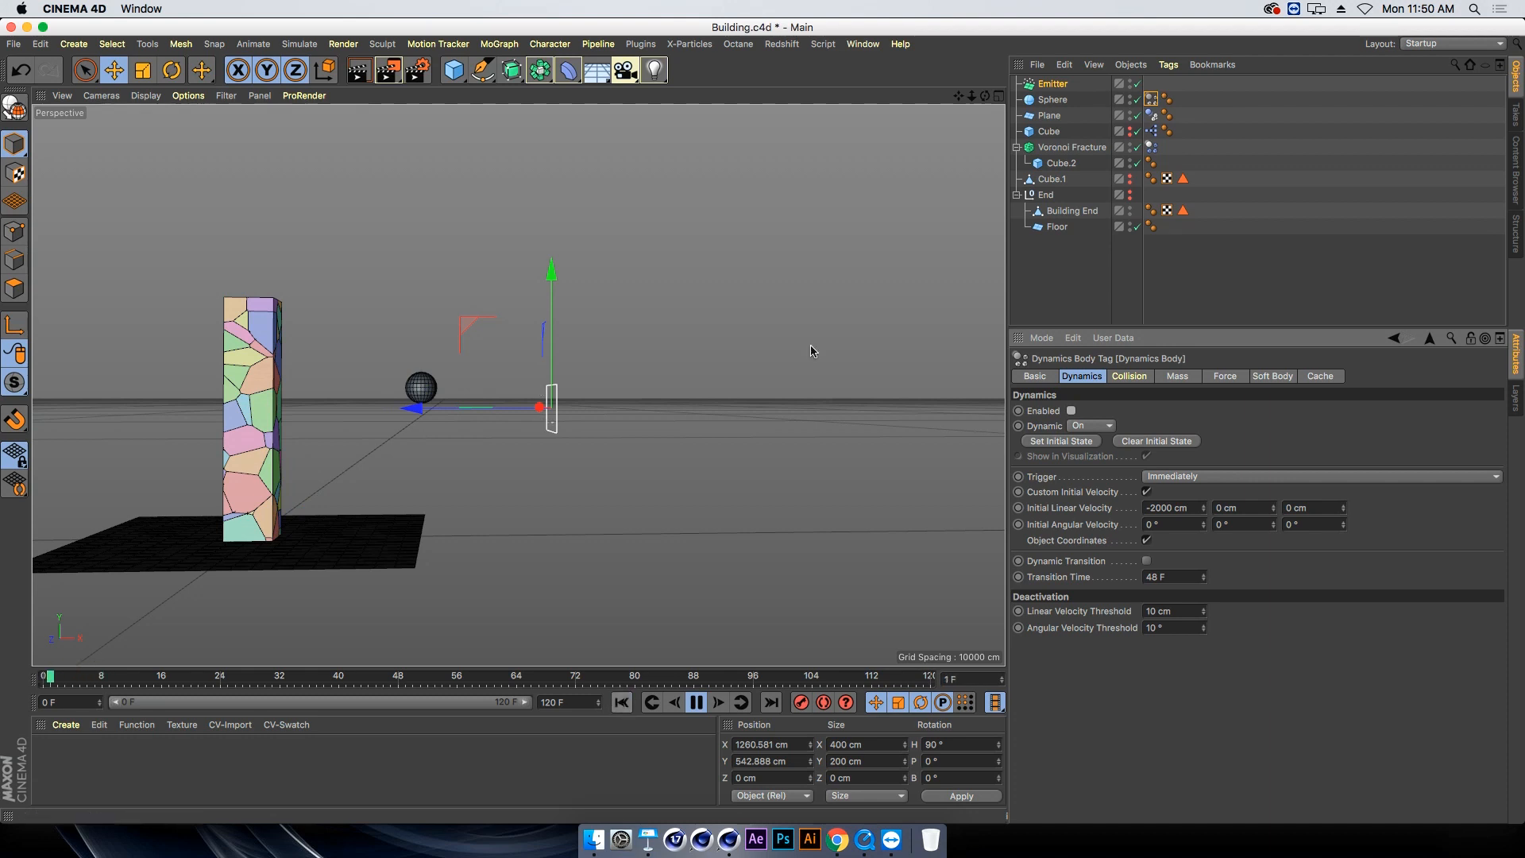
Set the Emitter's particle speed to 1800 cm and move it to about X 1384 cm and Y 803 cm
click(1050, 84)
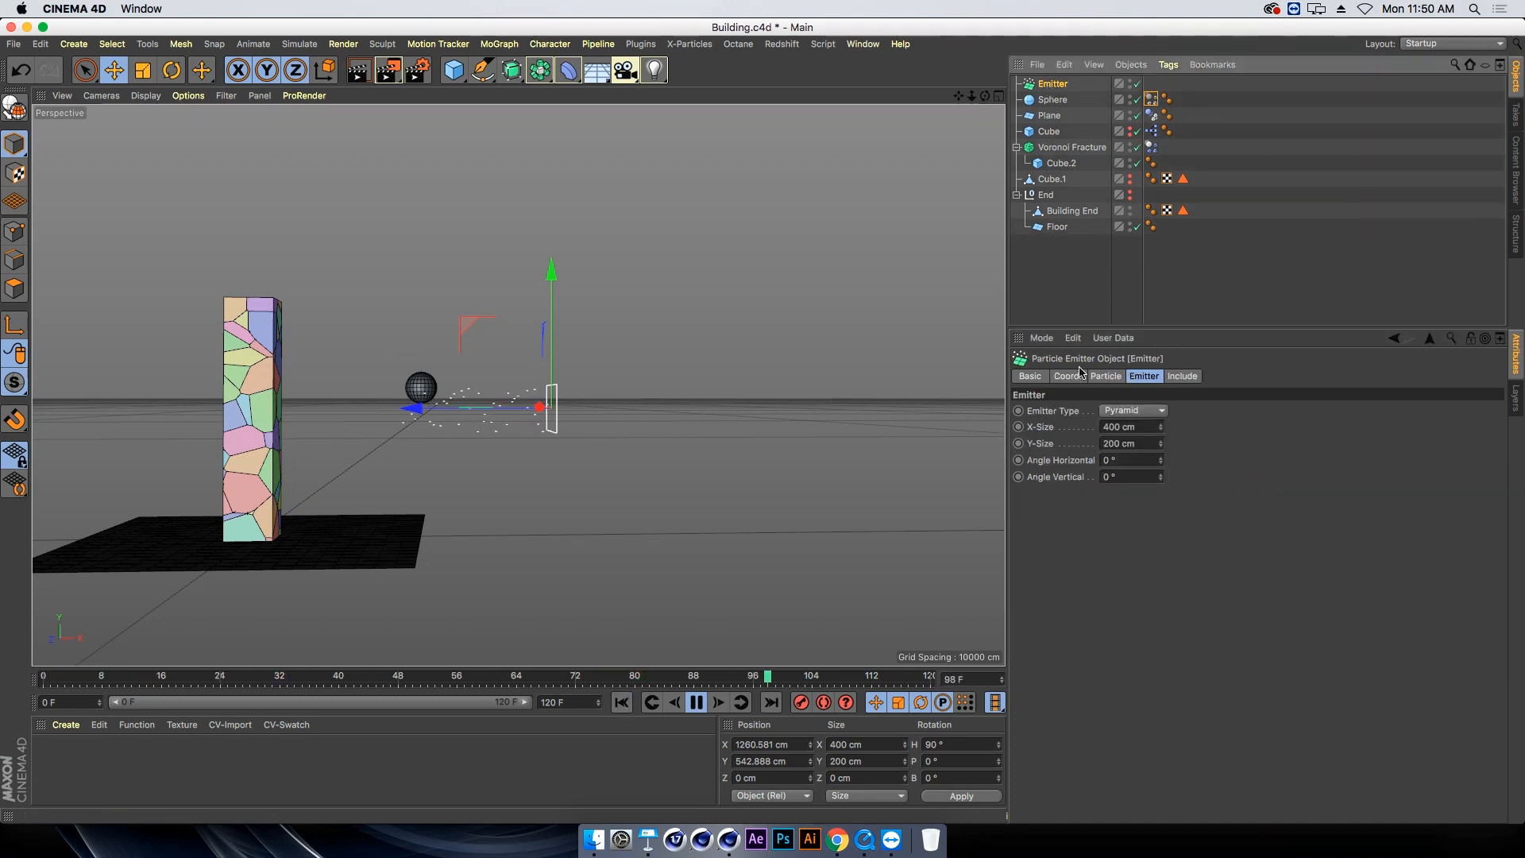
click(1104, 376)
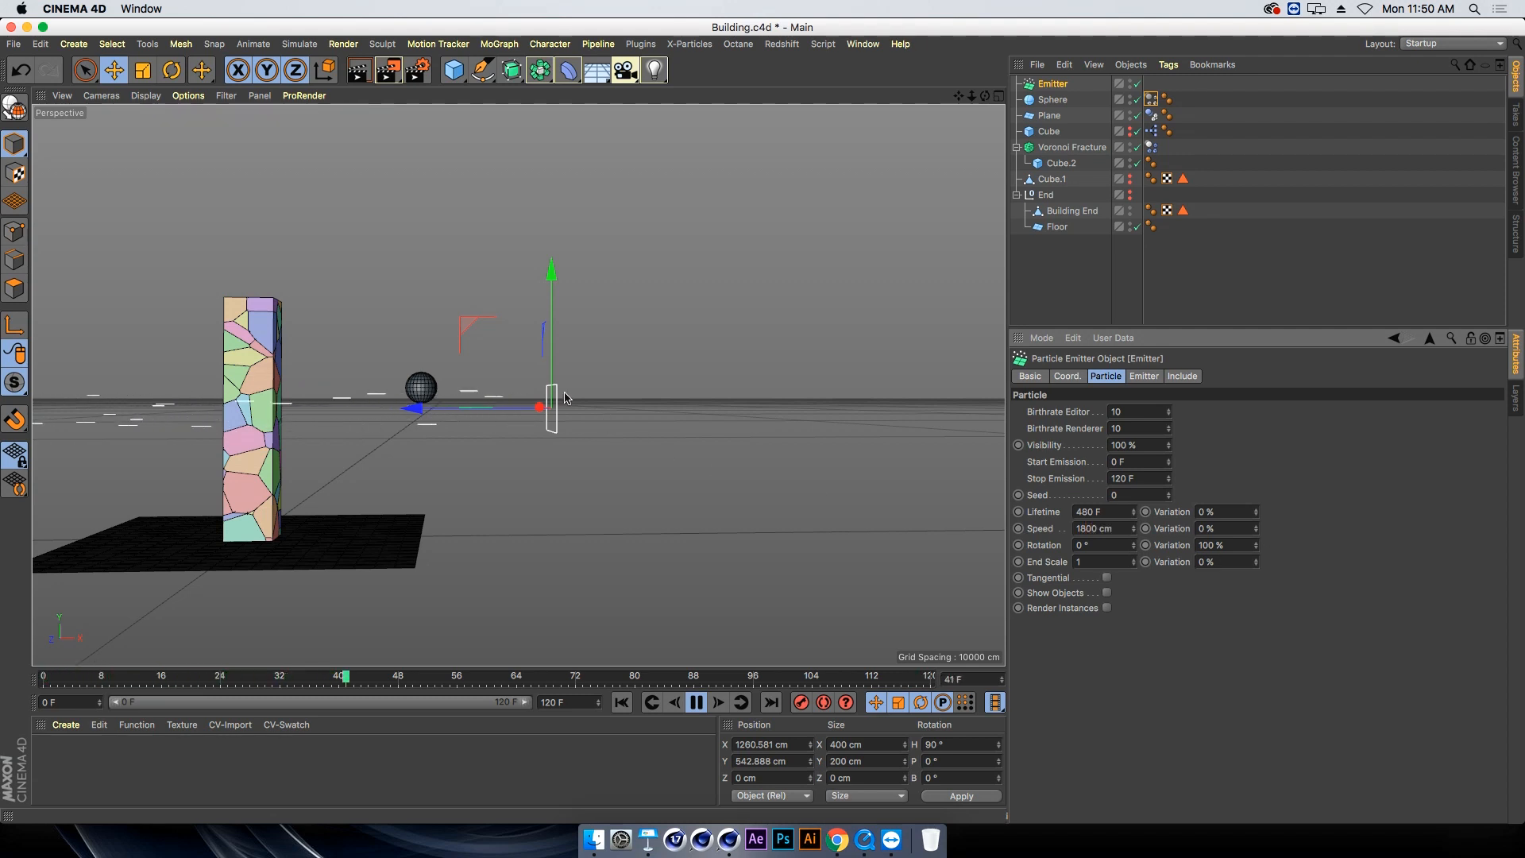
drag(553, 301, 543, 251)
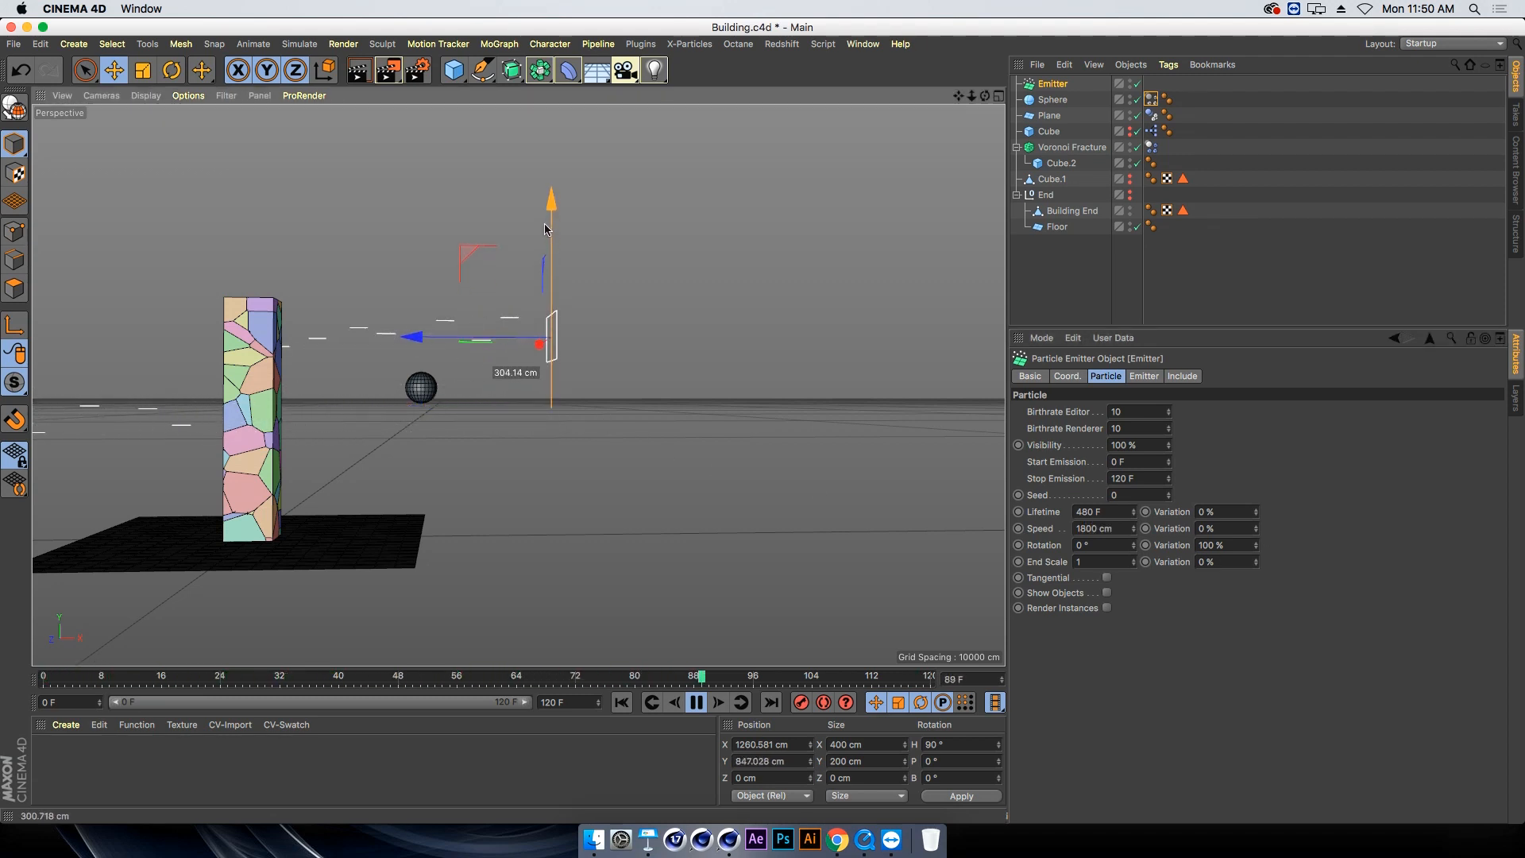
drag(437, 350, 466, 351)
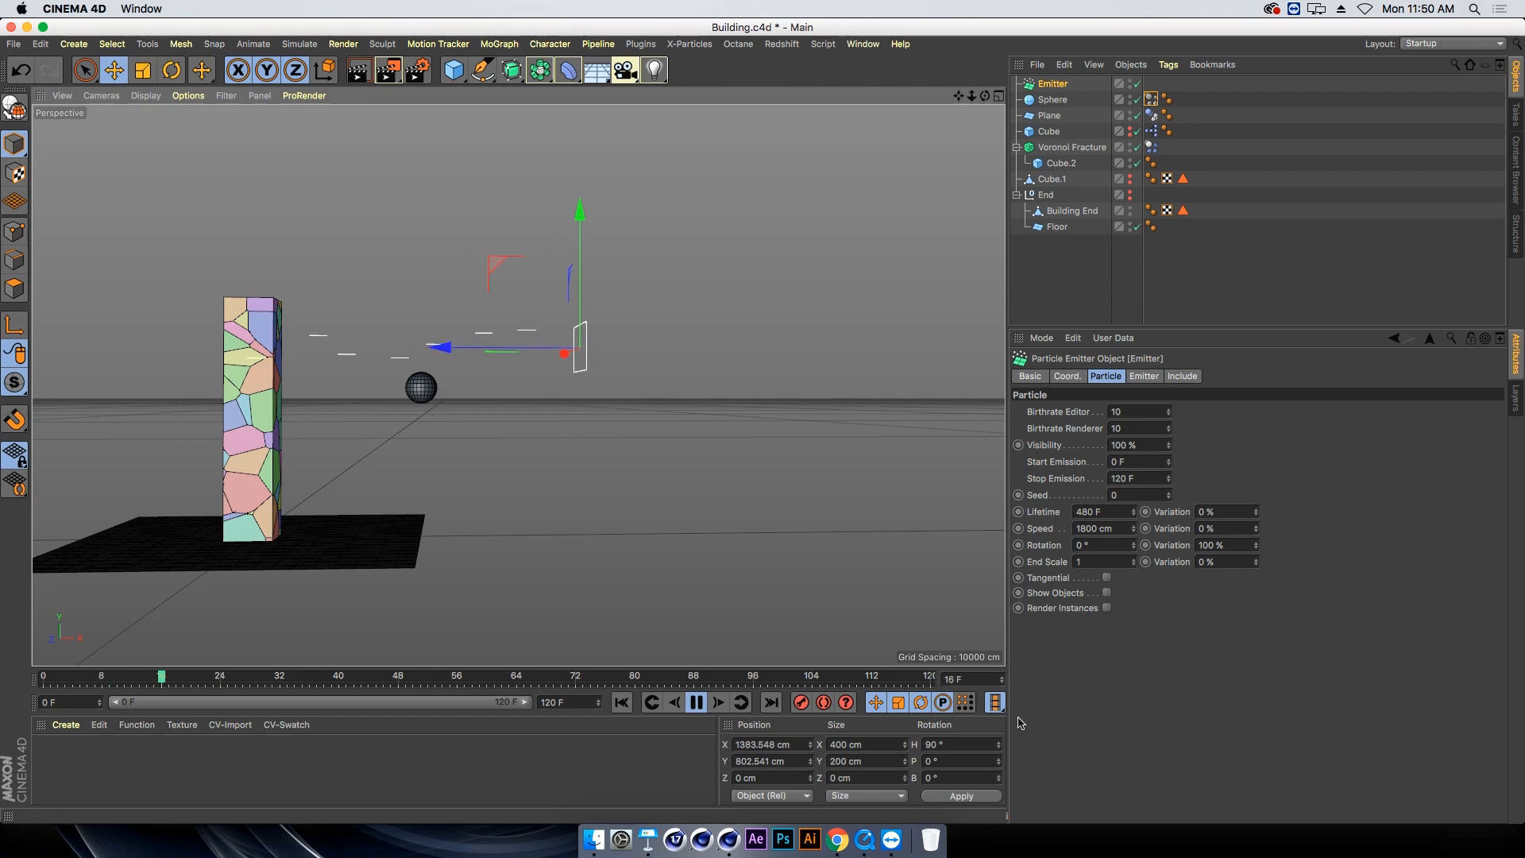
Set the Emitter's editor and renderer birthrates to 1 and its Stop Emission to 200 F
click(1135, 412)
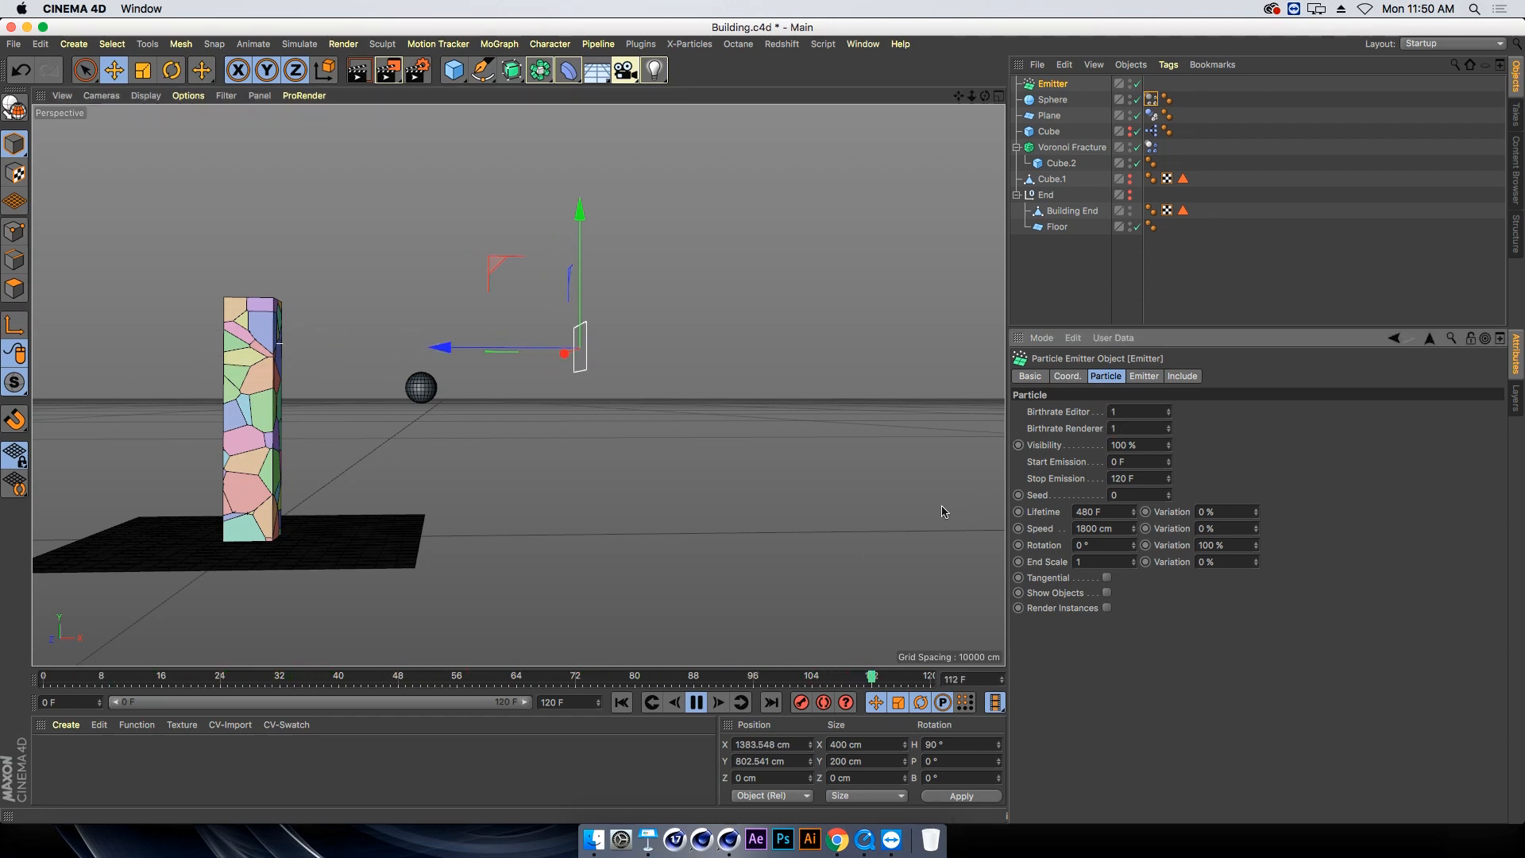
mouse_move(480, 399)
alt+mouse_down()
mouse_move(472, 429)
mouse_move(463, 415)
alt+mouse_up()
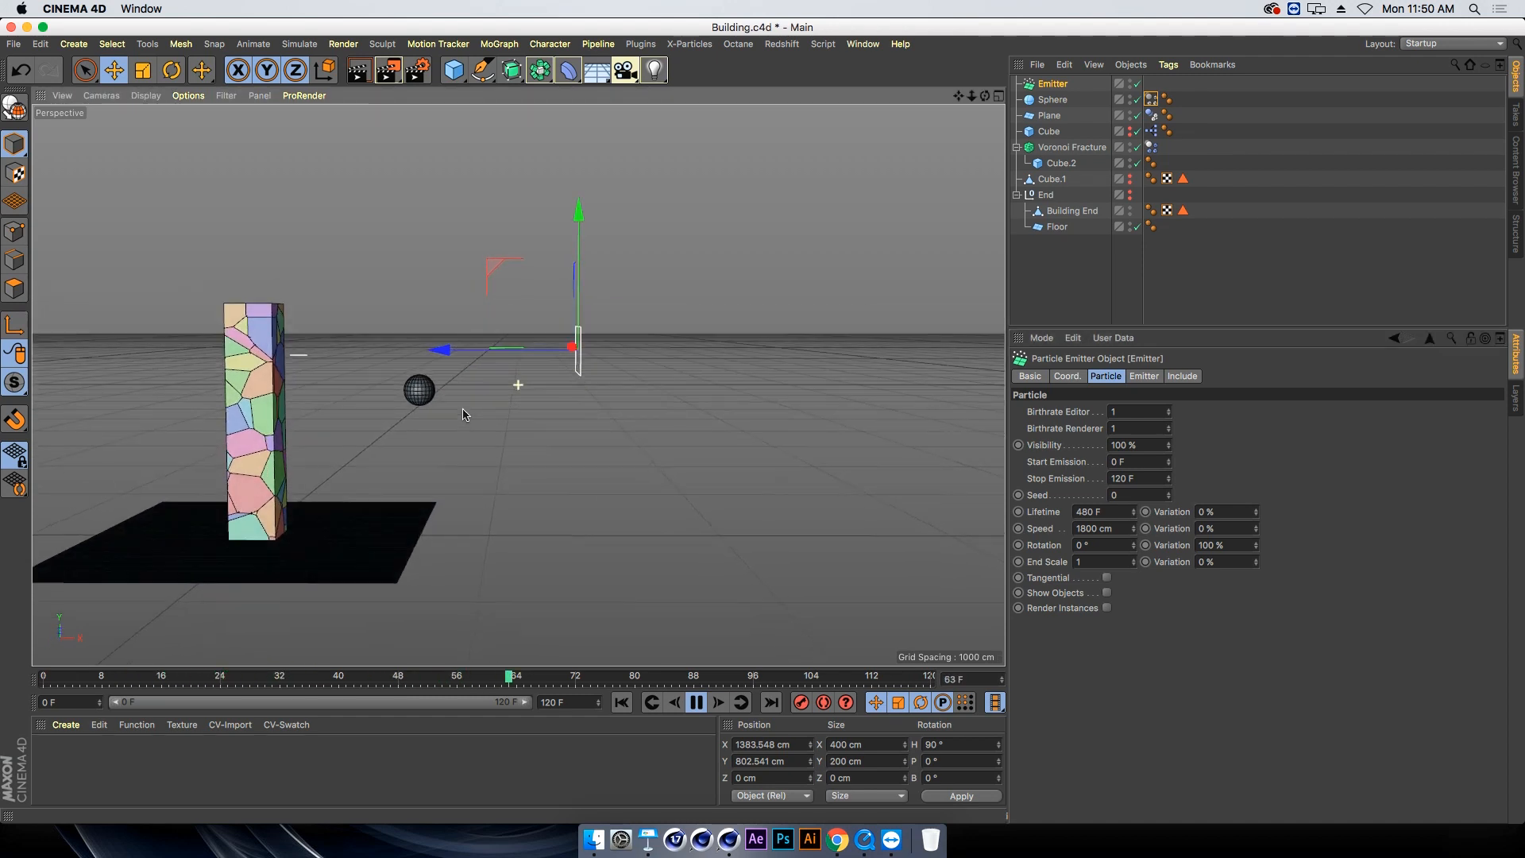
click(1135, 478)
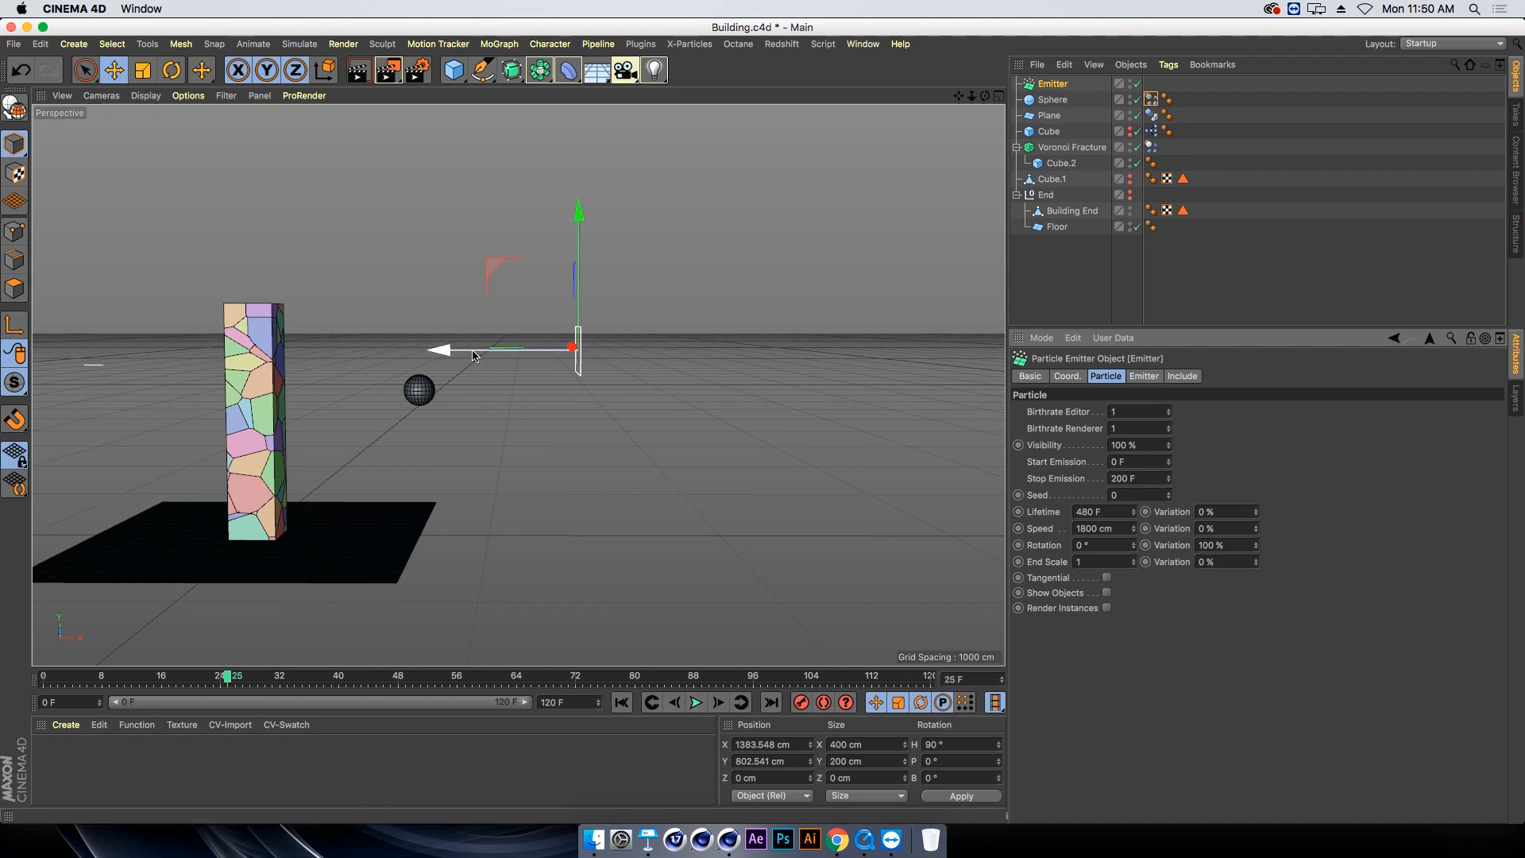
Move the Emitter to about X 1862 cm and Y 1386 cm and pitch it to about -19.7° toward the building
drag(469, 348, 568, 348)
drag(693, 246, 693, 107)
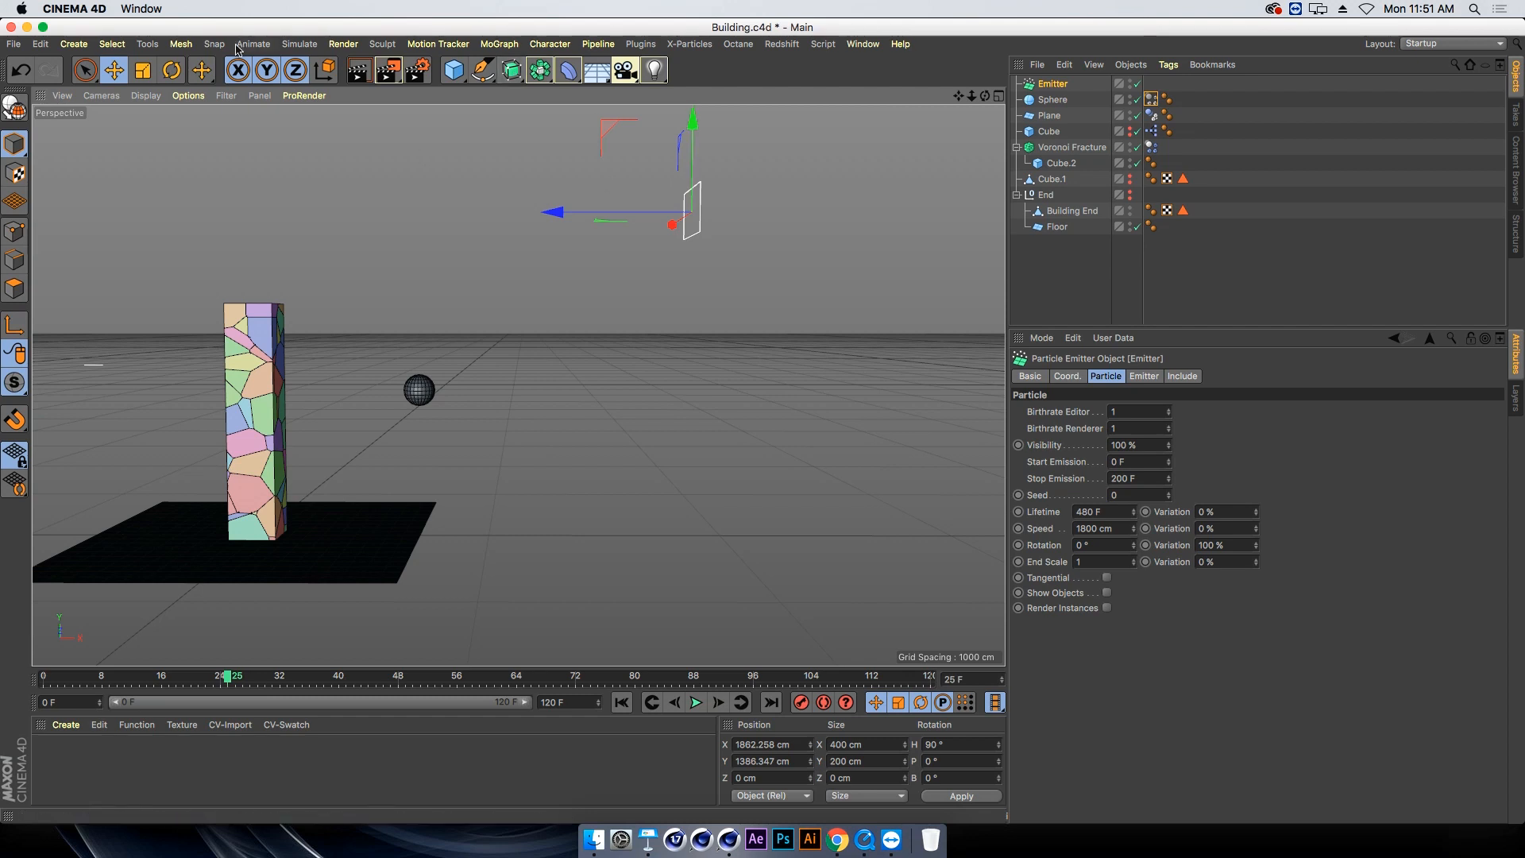
click(171, 71)
drag(618, 185, 618, 208)
click(118, 70)
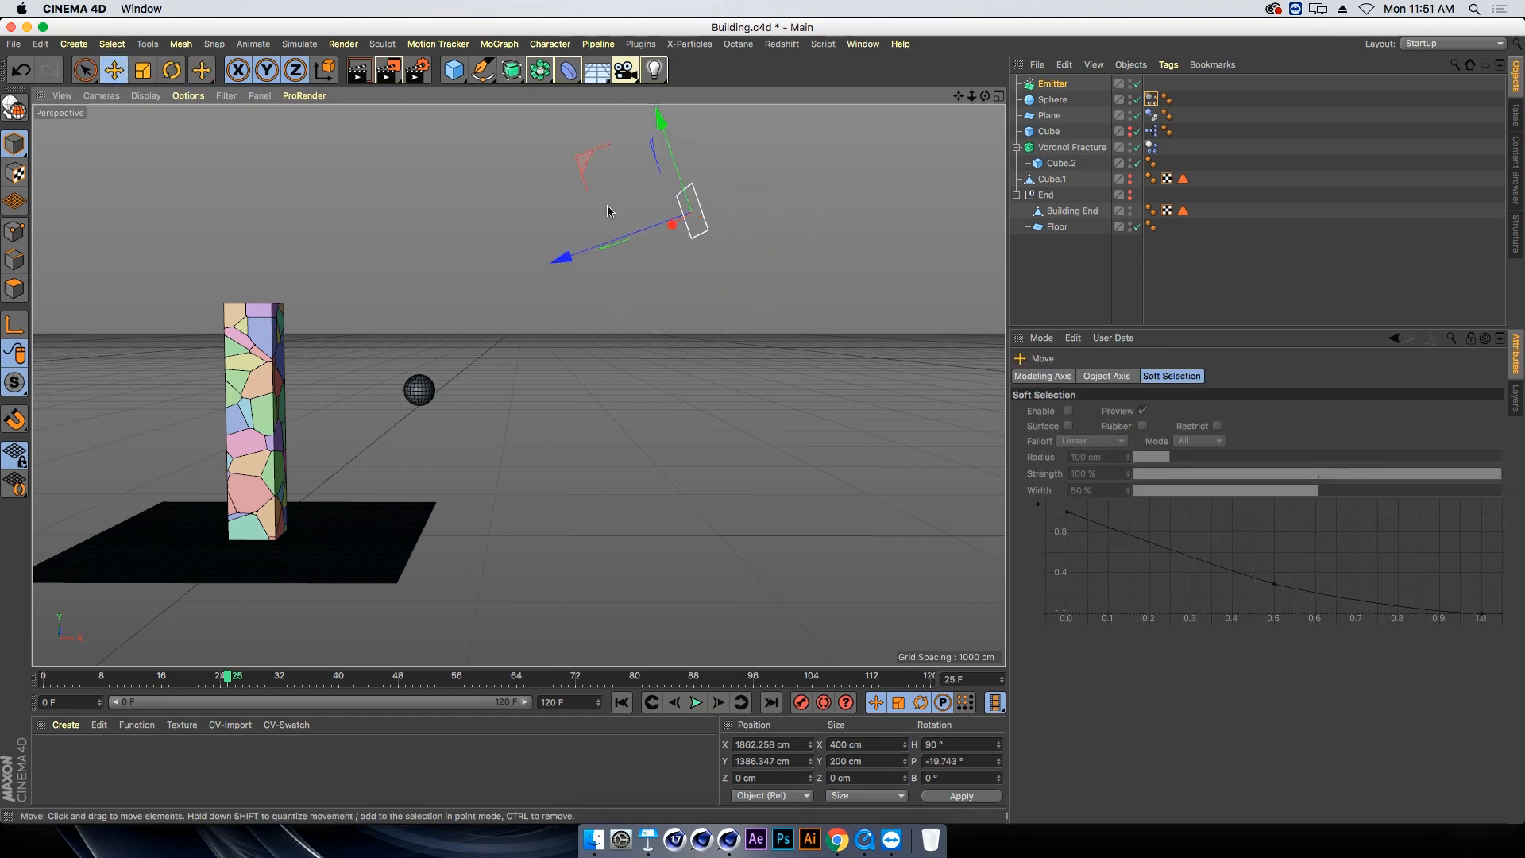
Make the Sphere a child of the Emitter and turn off Custom Initial Velocity in its Dynamics Body tag
click(1055, 101)
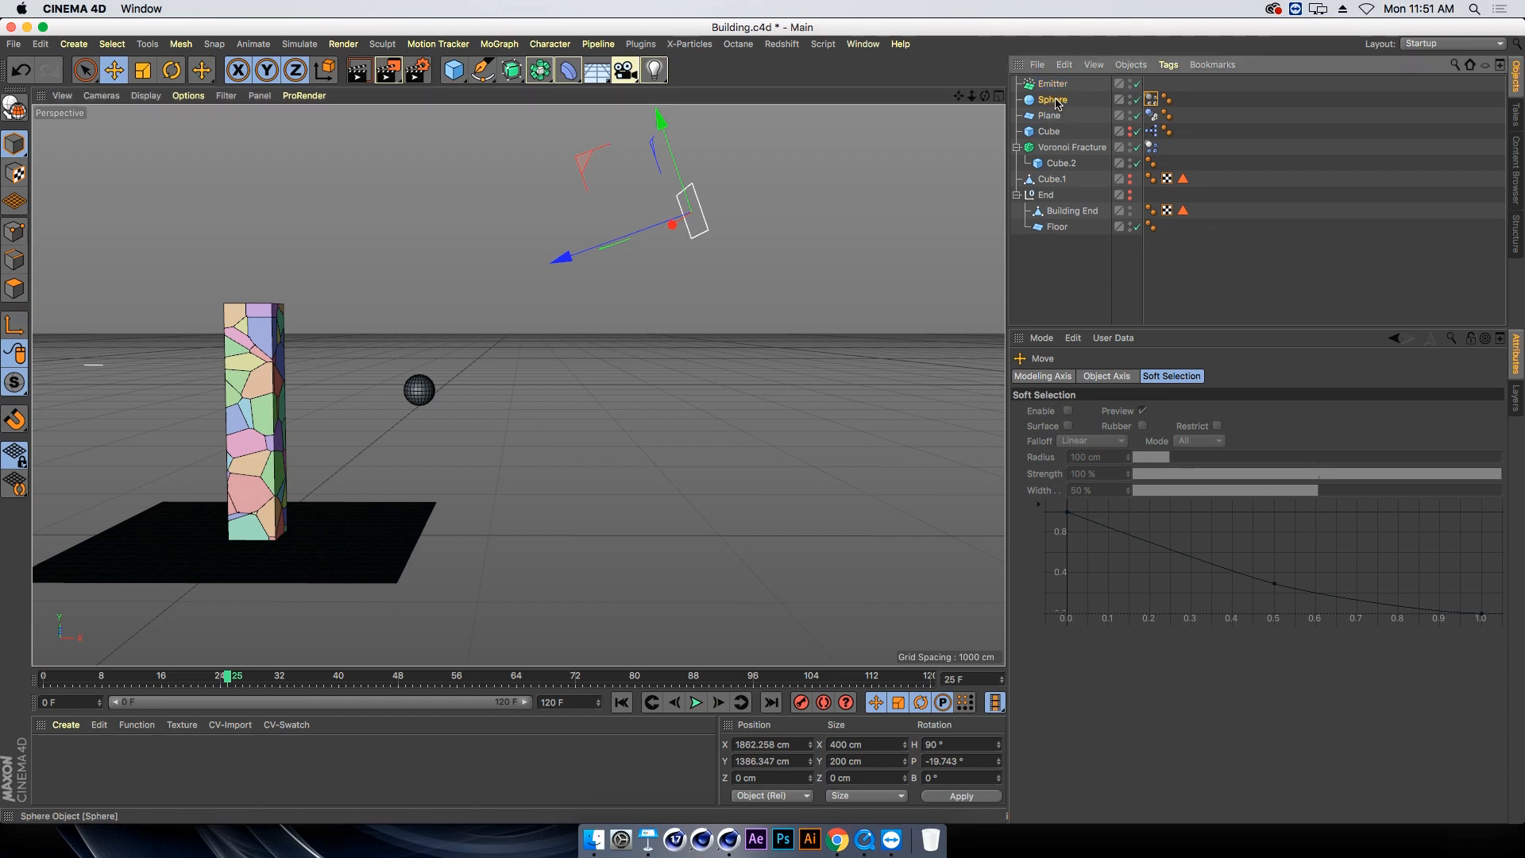
drag(1057, 87, 1060, 87)
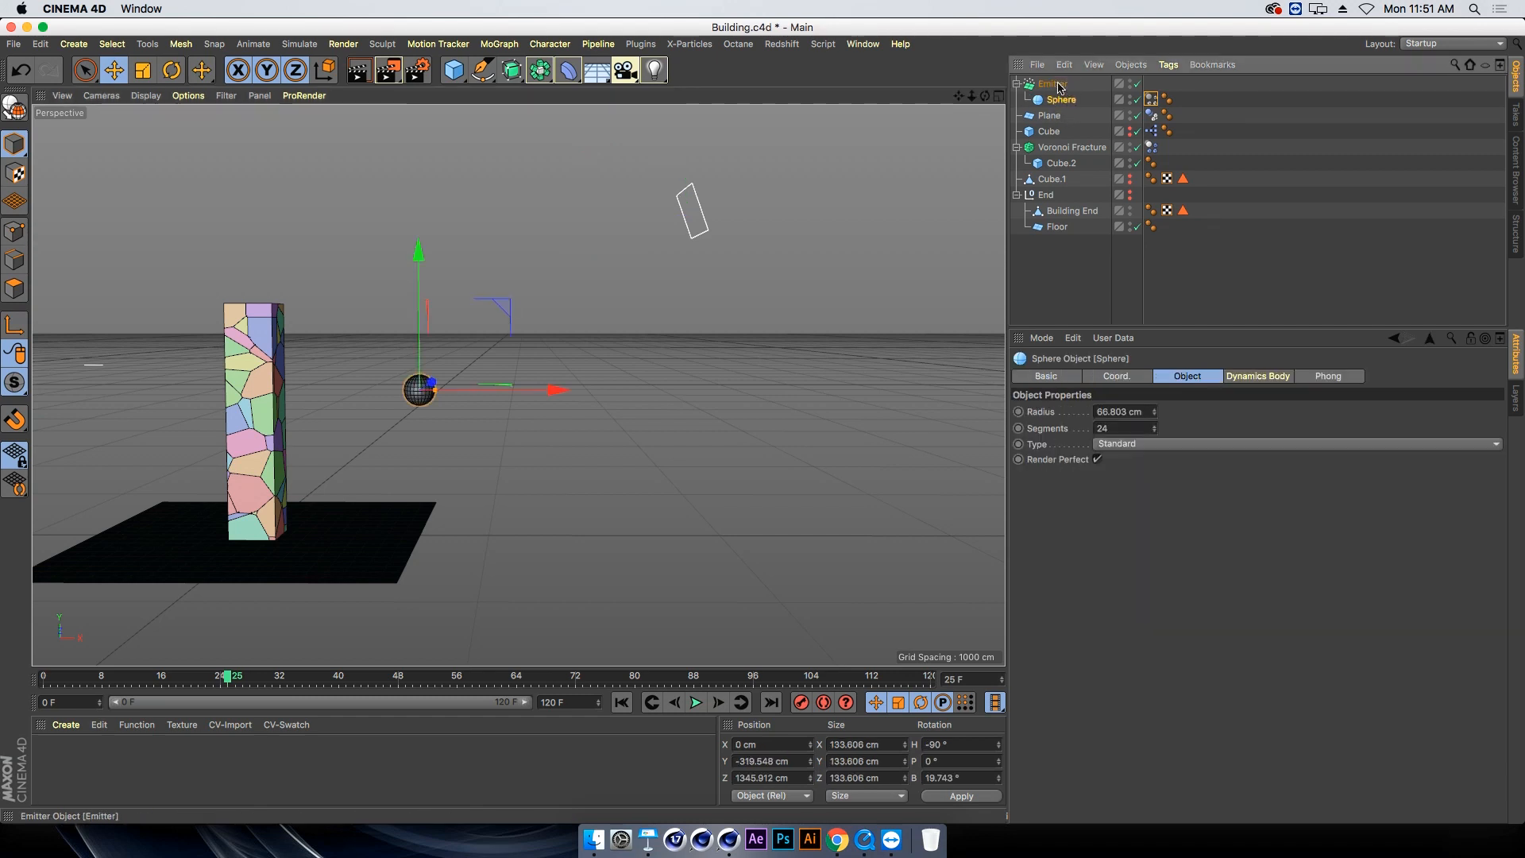
click(1151, 100)
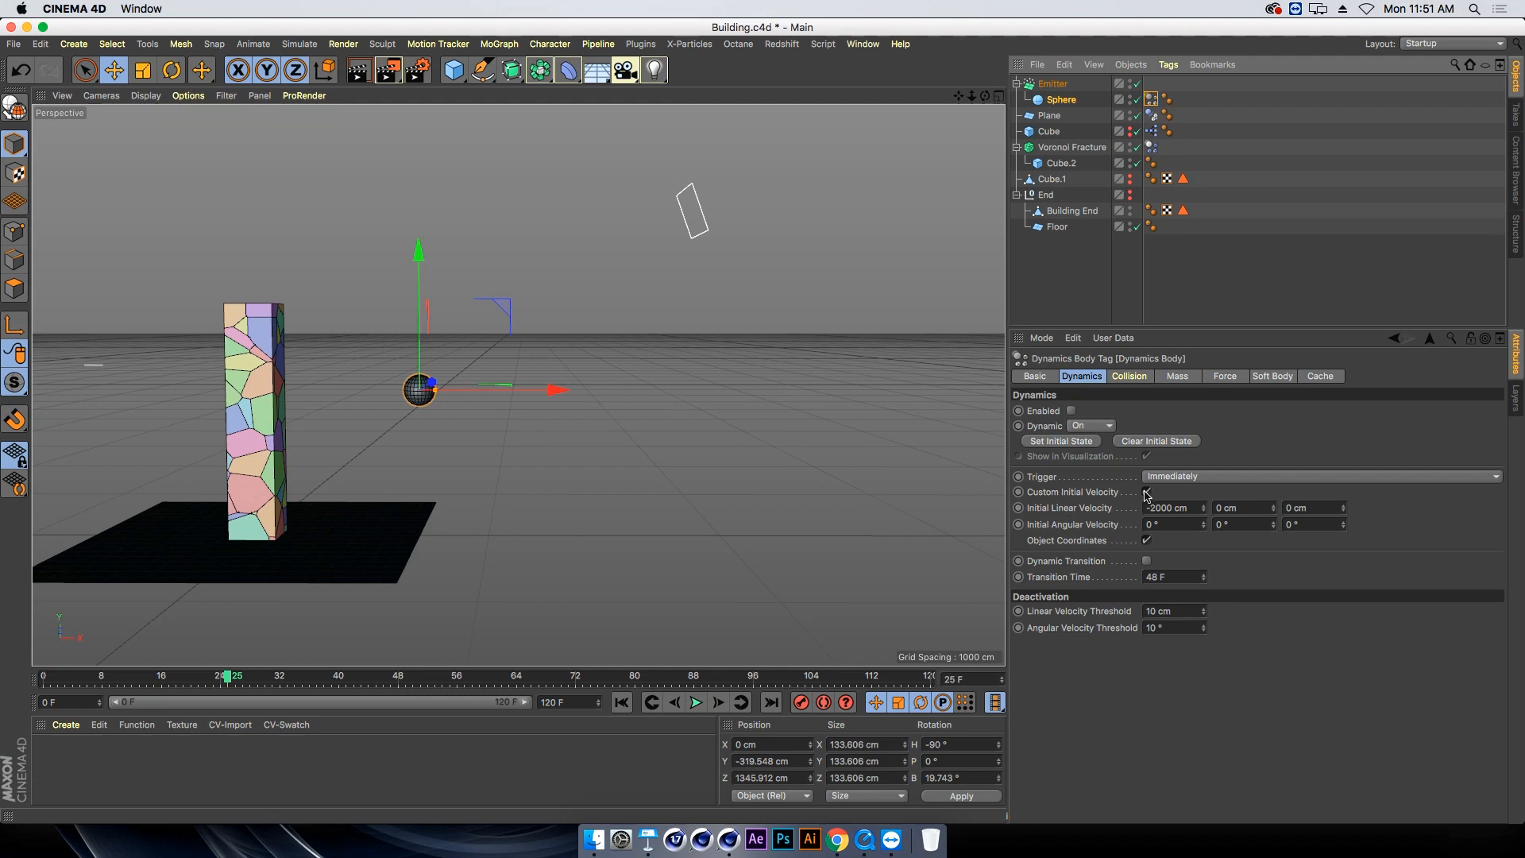
click(1147, 493)
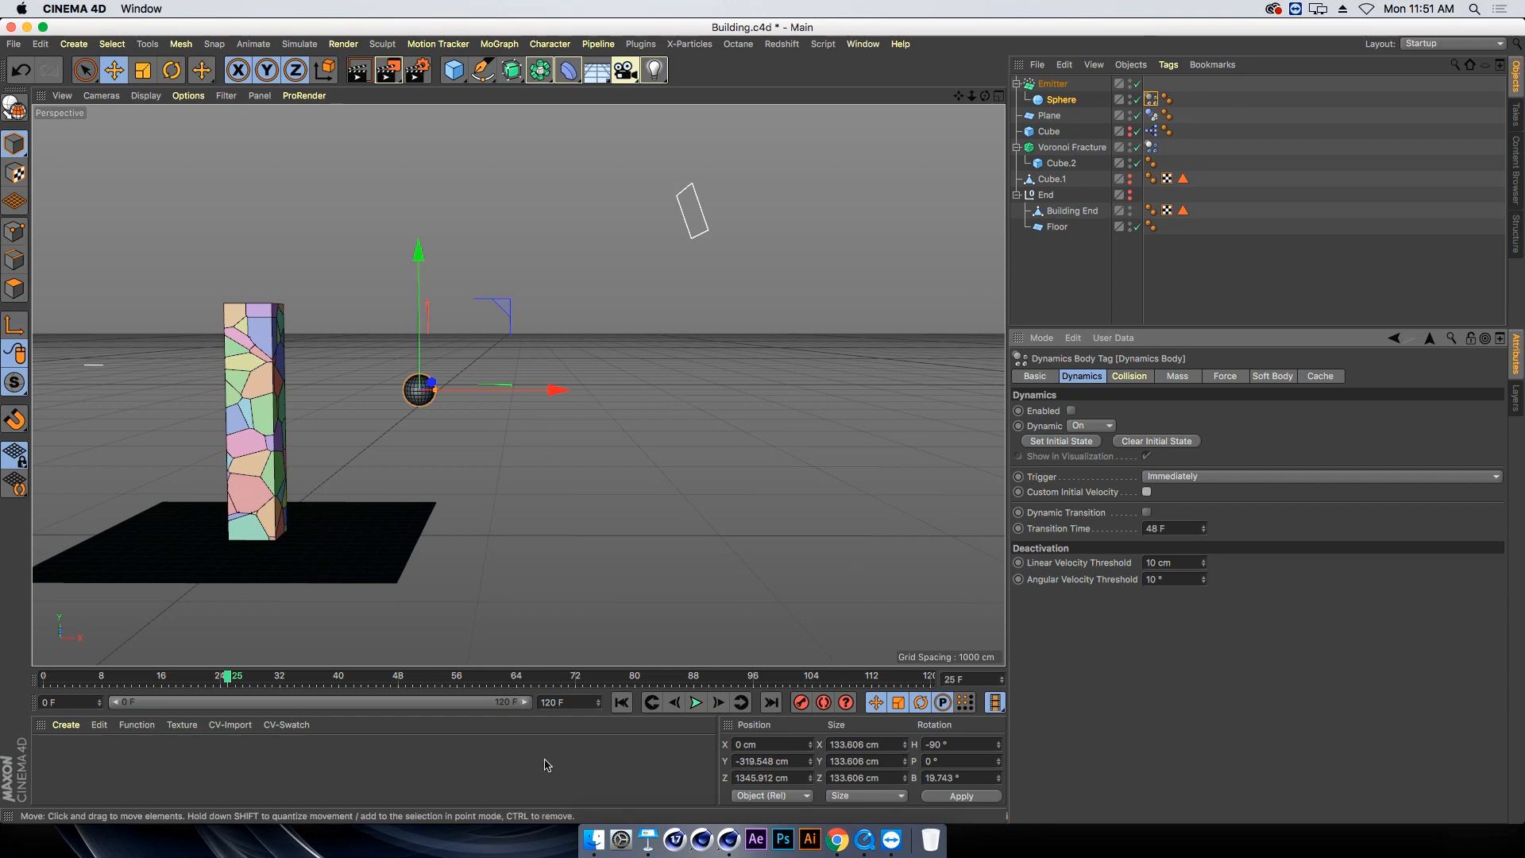
Rewind to the first frame and enable dynamics on the Sphere's Dynamics Body tag
click(622, 703)
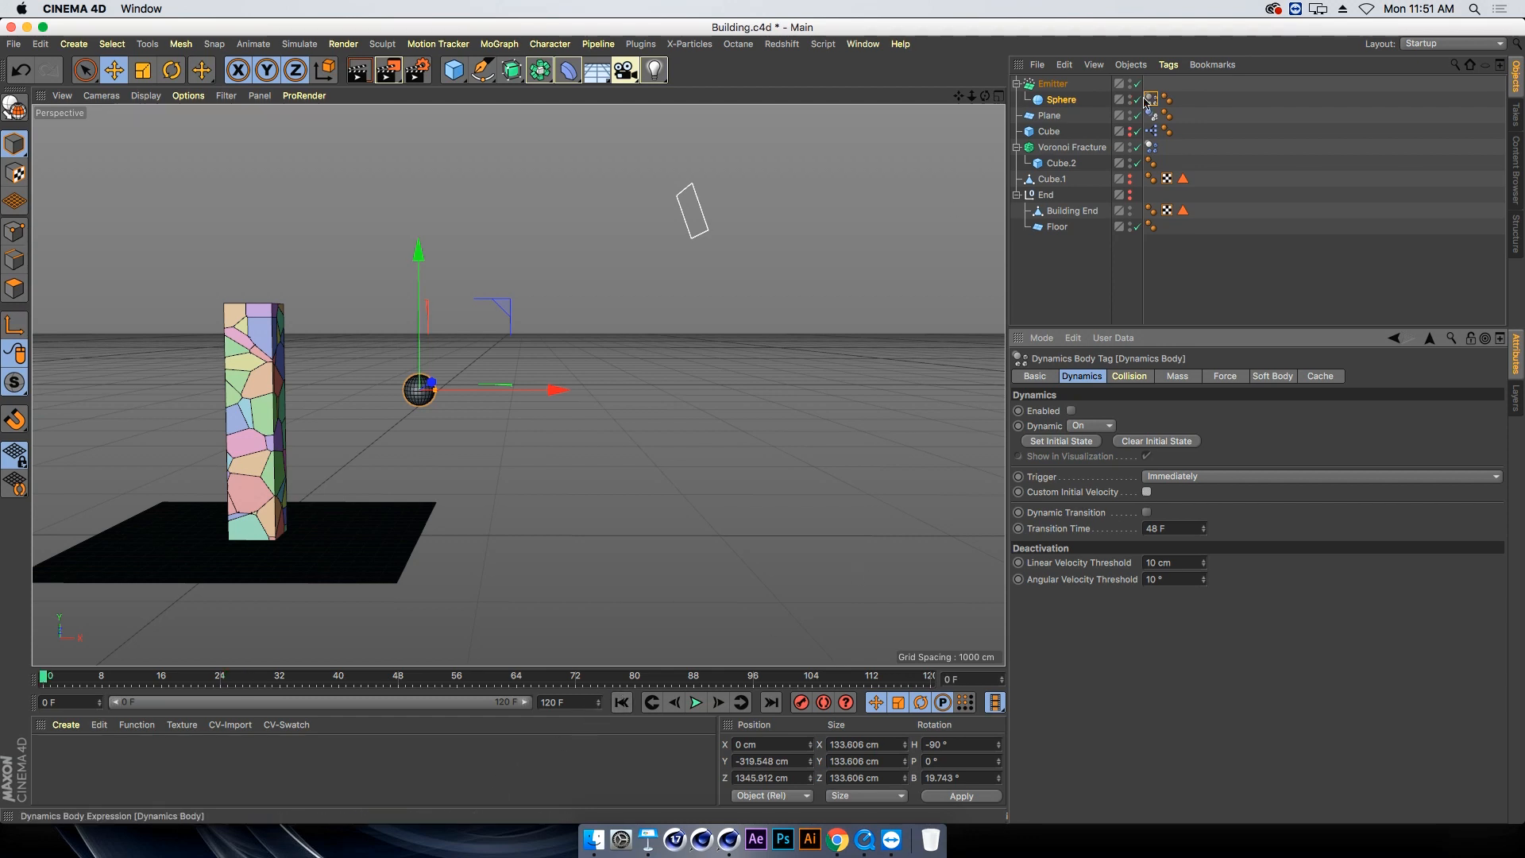
click(1146, 99)
click(1072, 411)
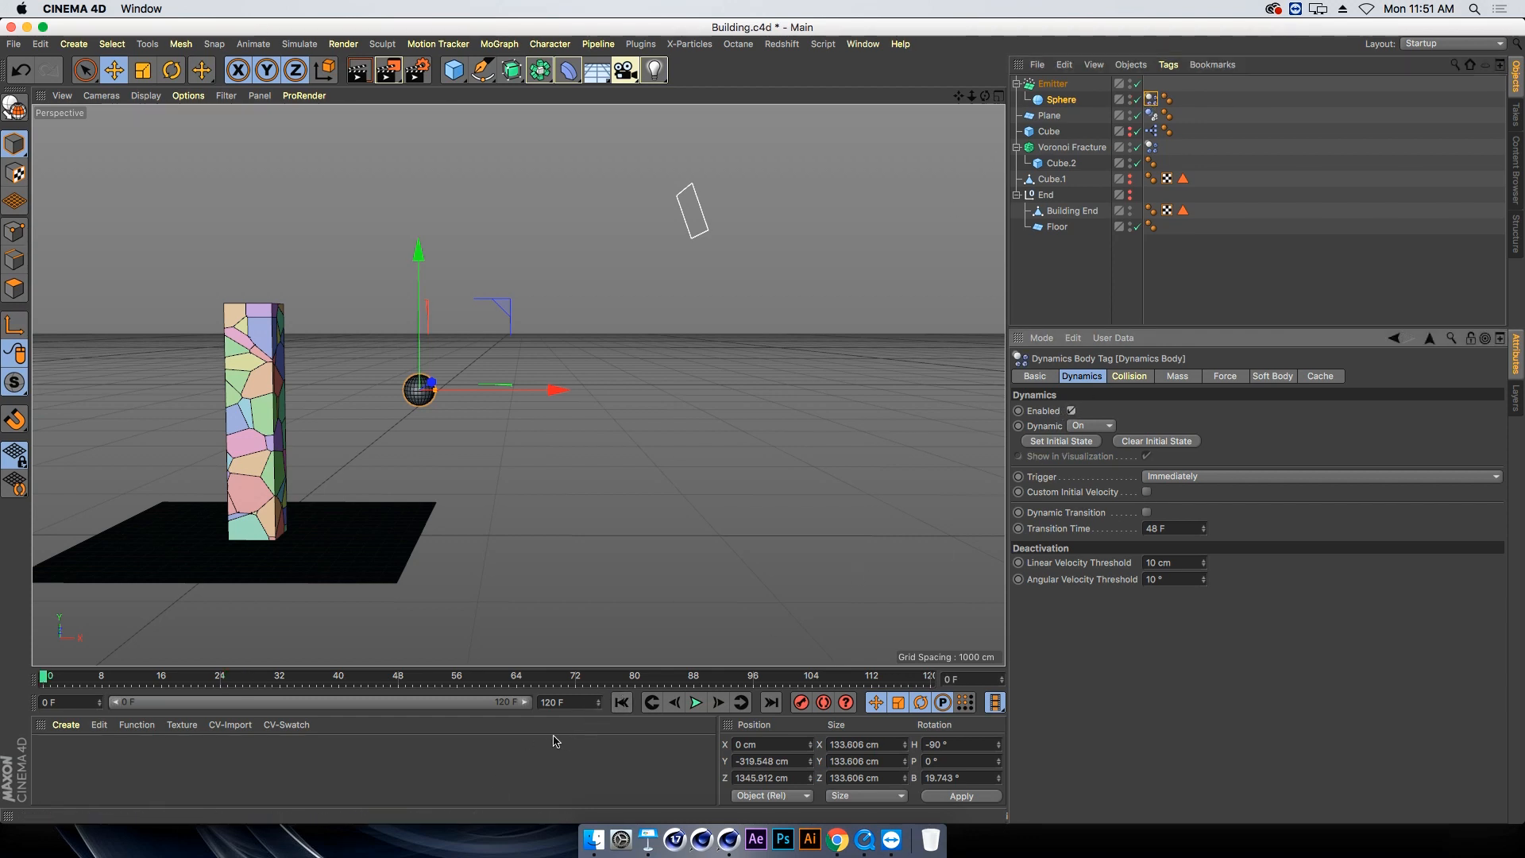
Test-play the emission and enable Show Objects in the Emitter's particle settings
click(695, 704)
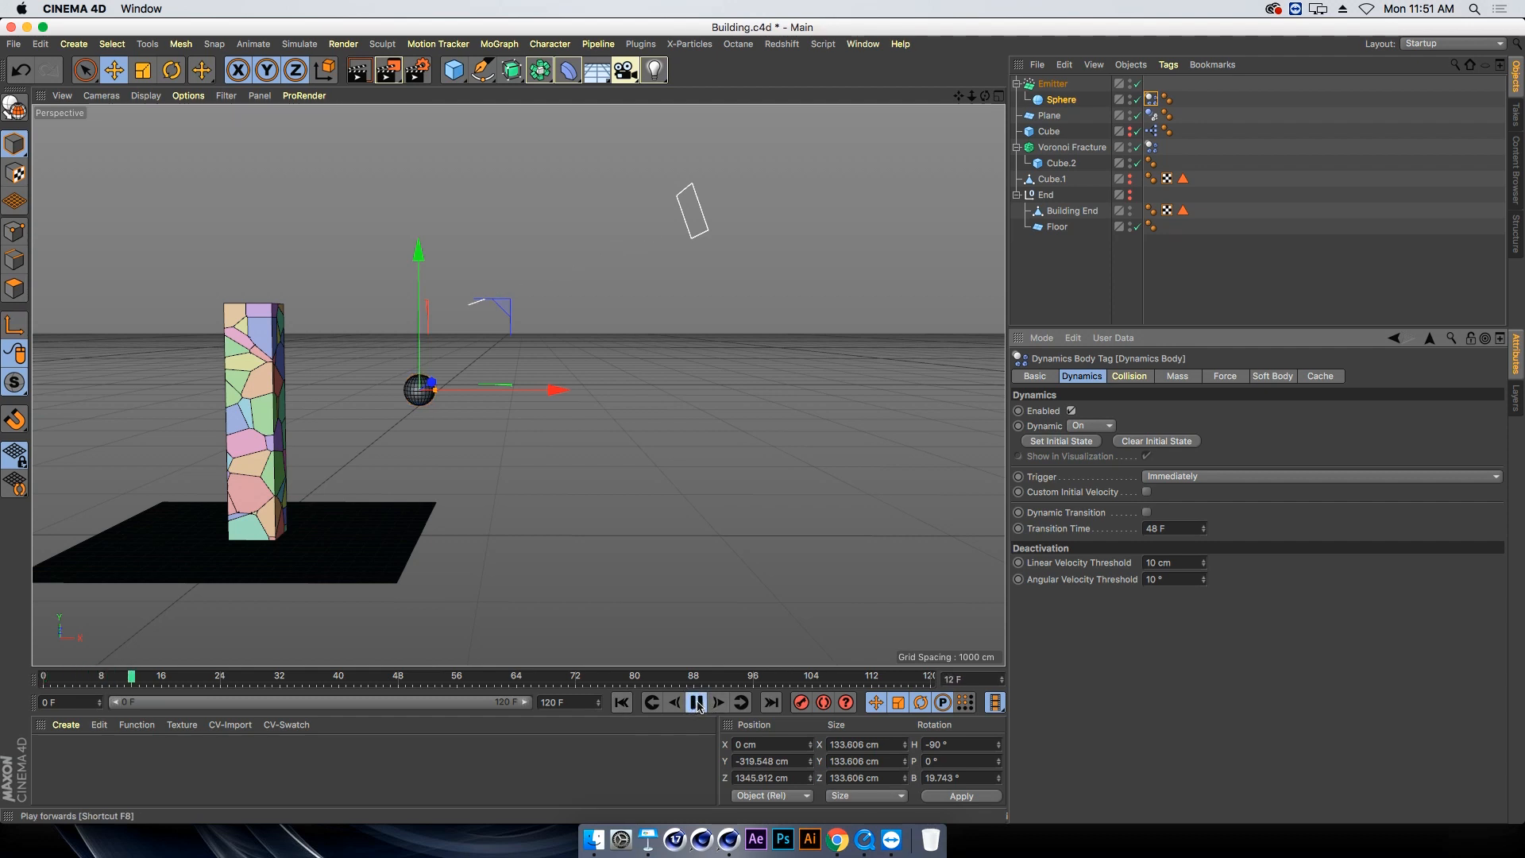
click(697, 702)
click(1052, 84)
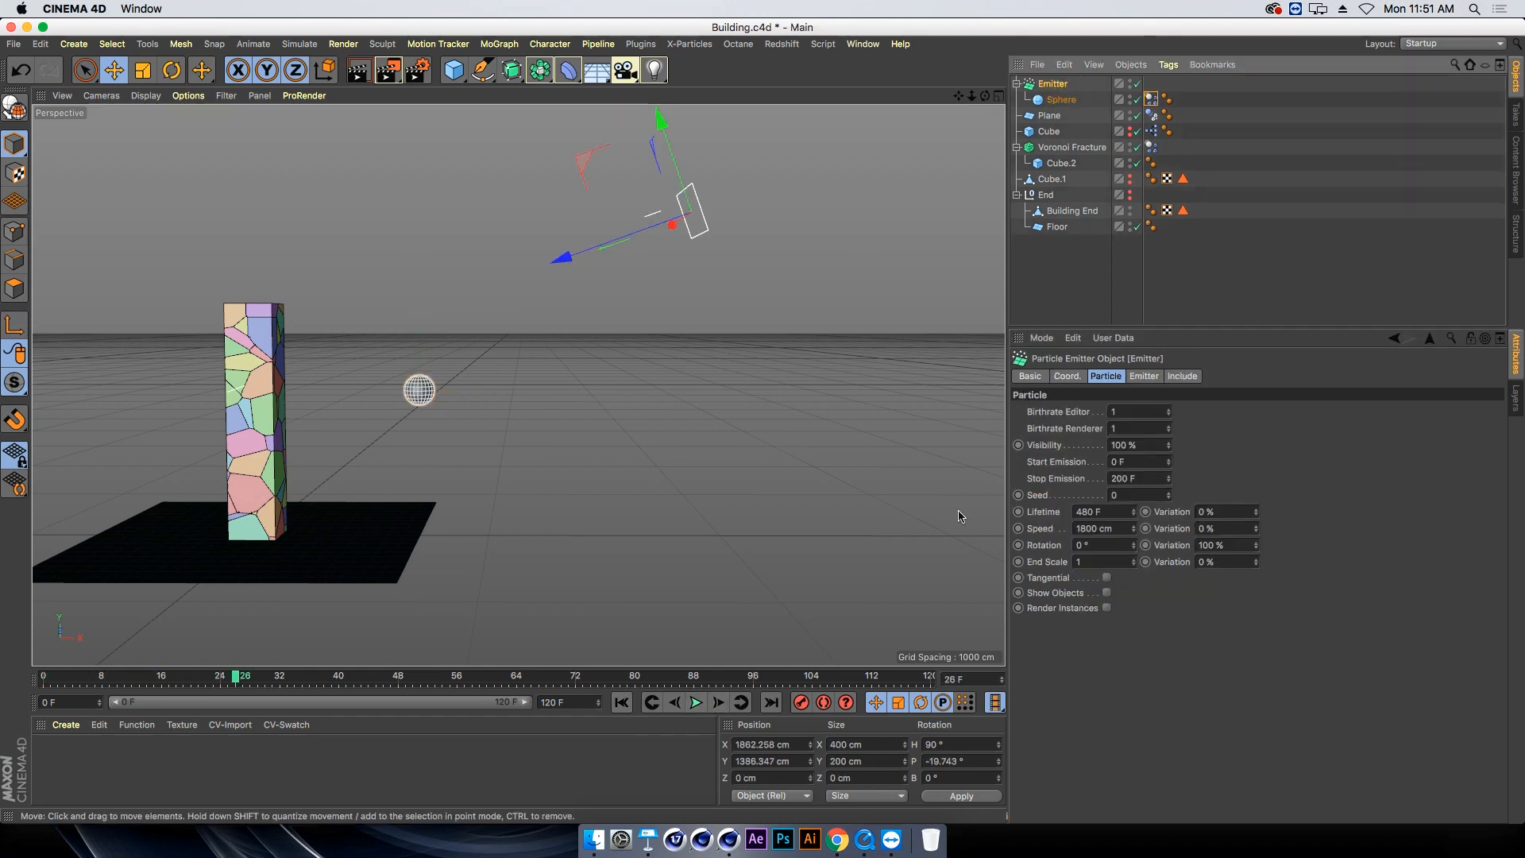
click(1107, 593)
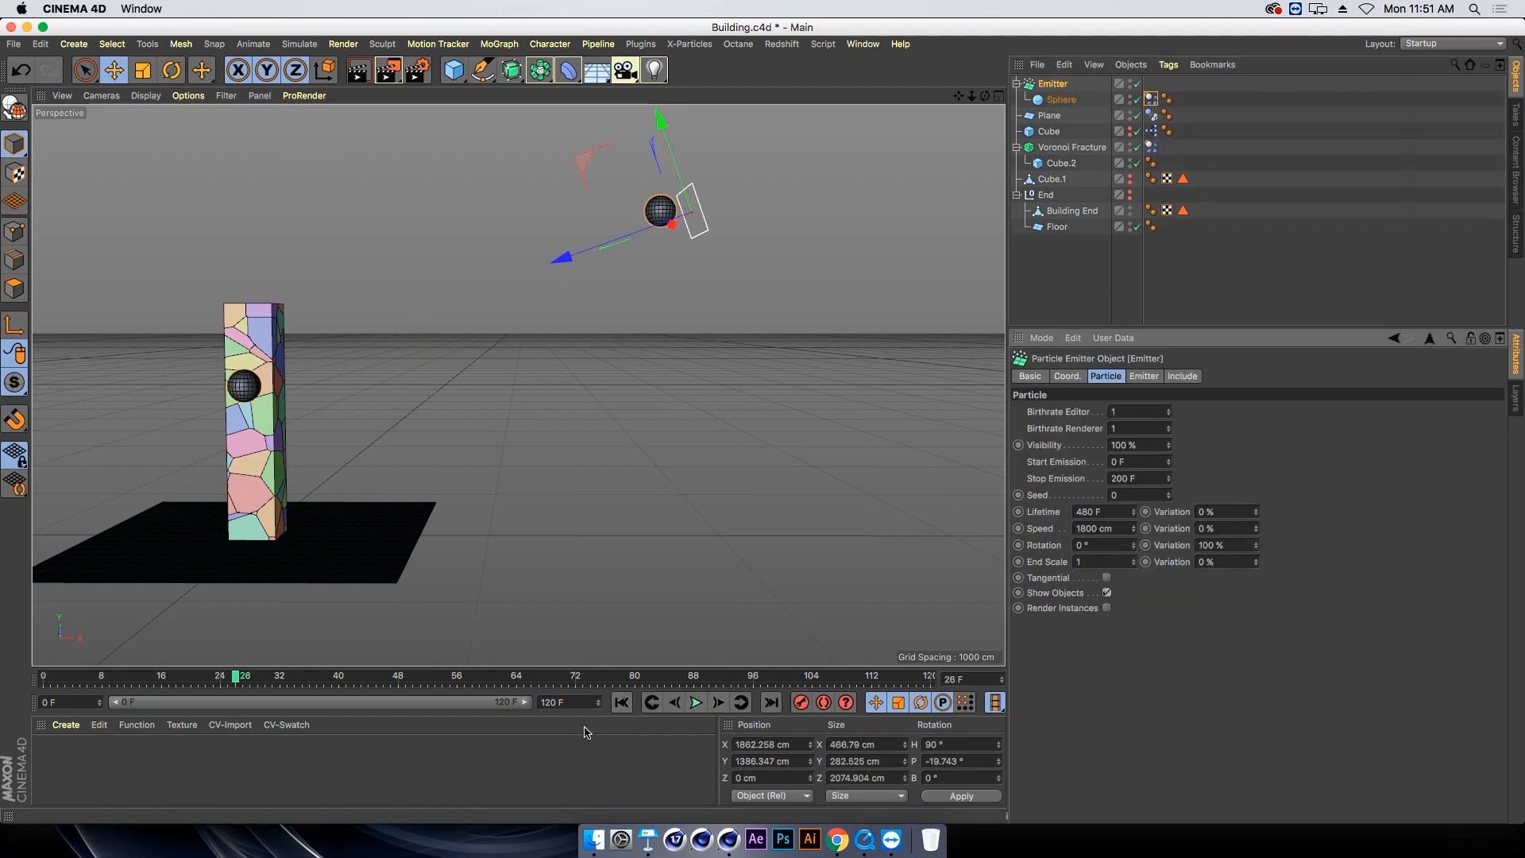
Replay the simulation of spheres hitting the building and move the Emitter to about X 1764 cm and Y 1603 cm
click(622, 702)
click(697, 702)
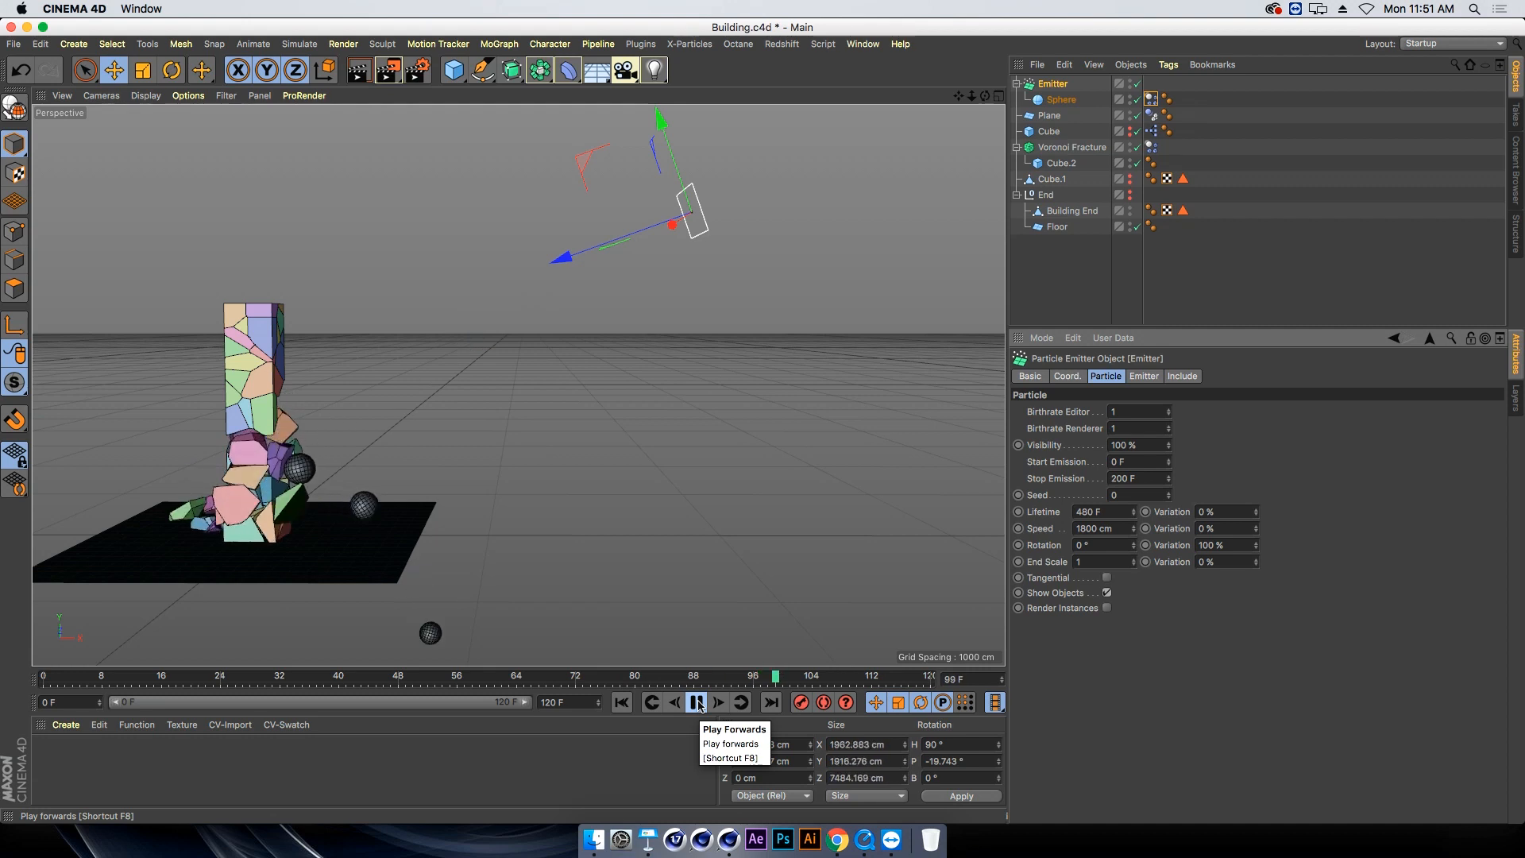
click(697, 703)
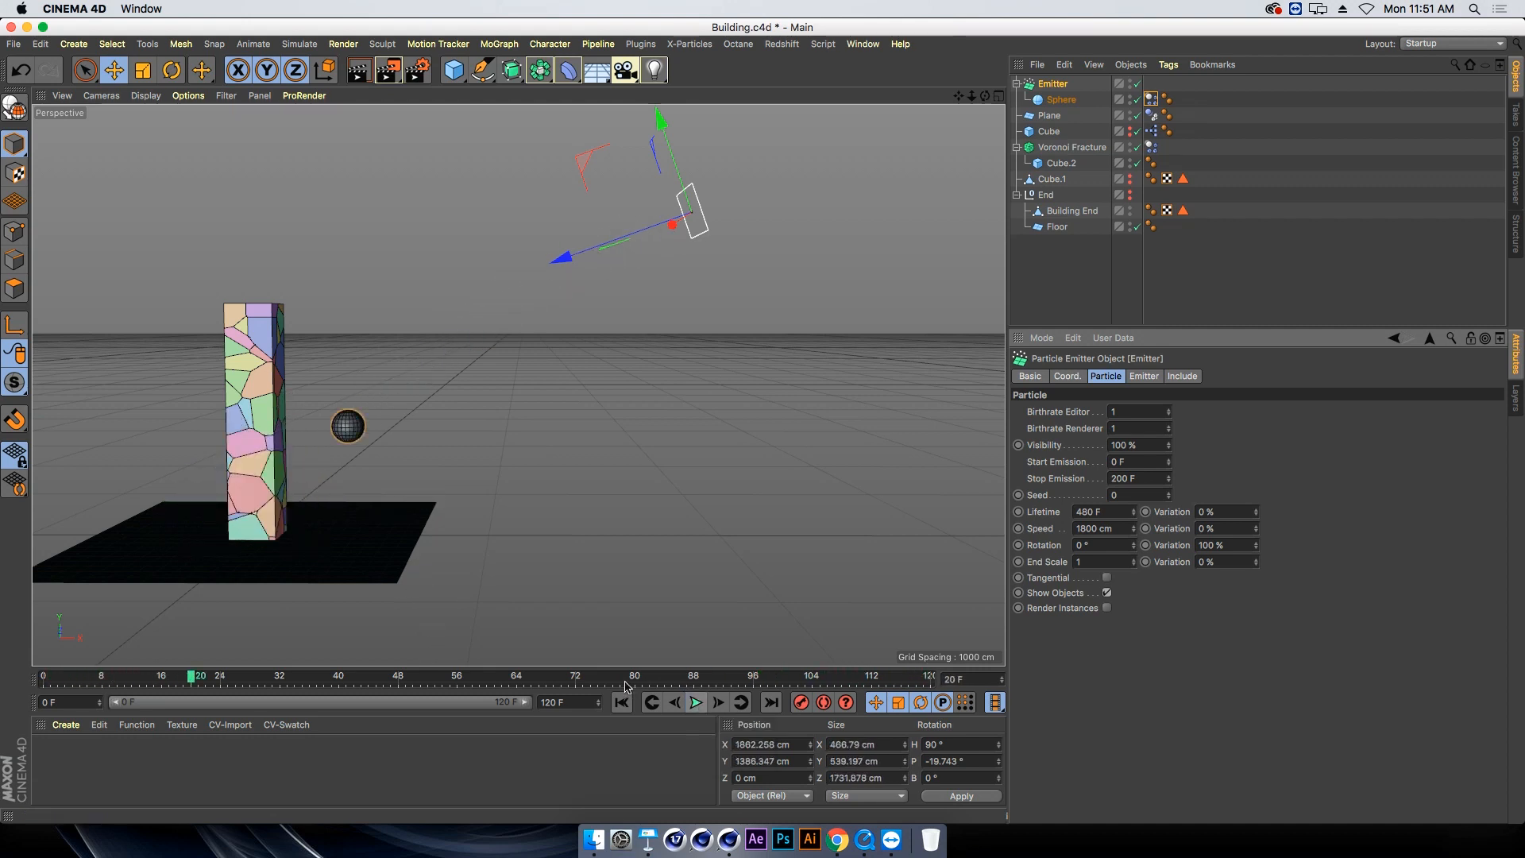
click(622, 702)
drag(658, 130, 641, 79)
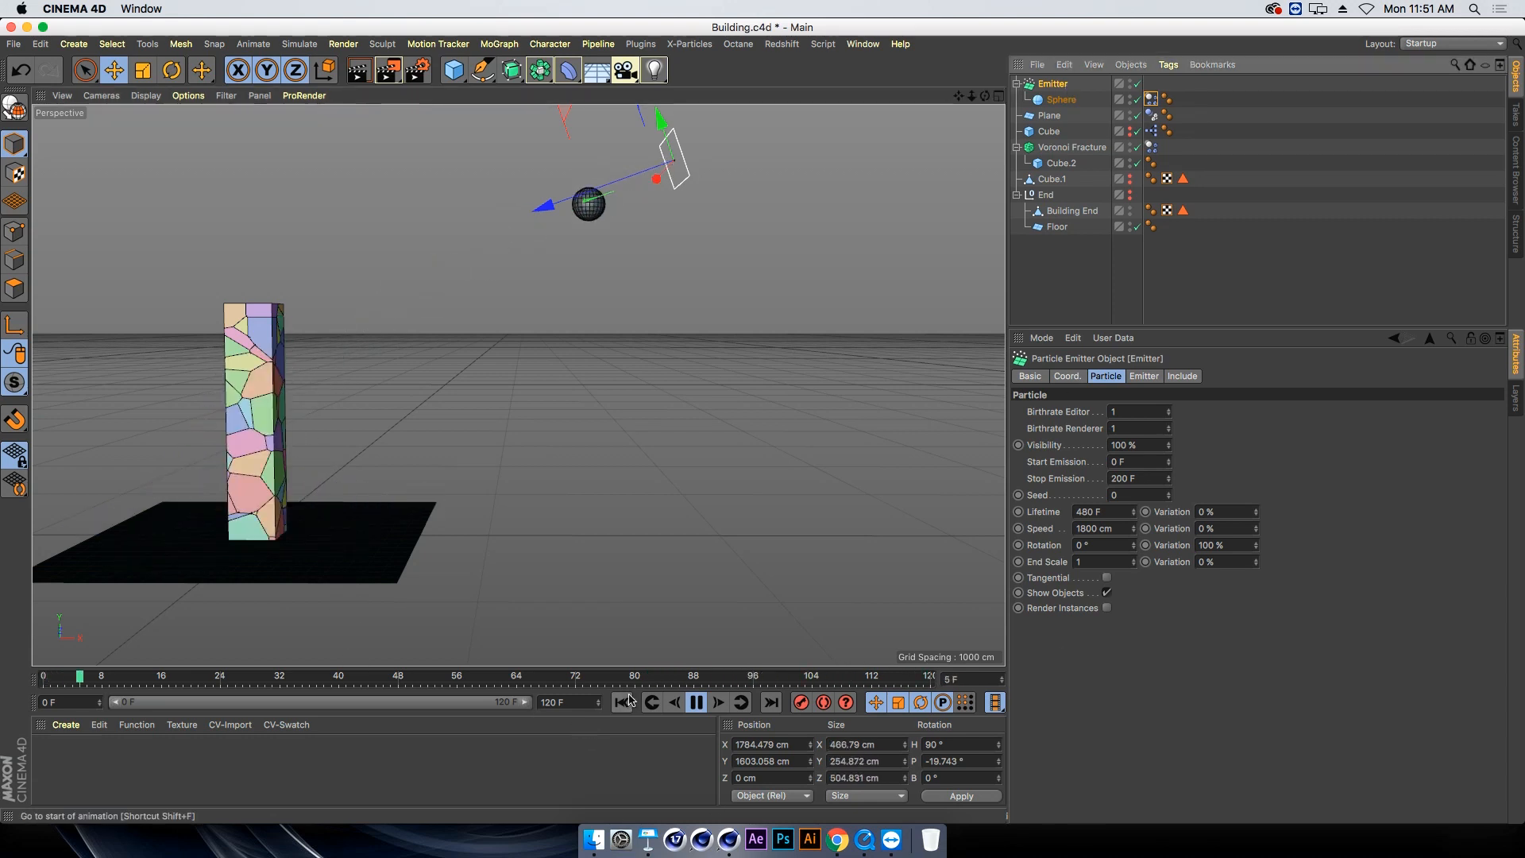
Set the Trigger Velocity Threshold in the Voronoi Fracture's Dynamics Body tag to 70 cm
click(1074, 147)
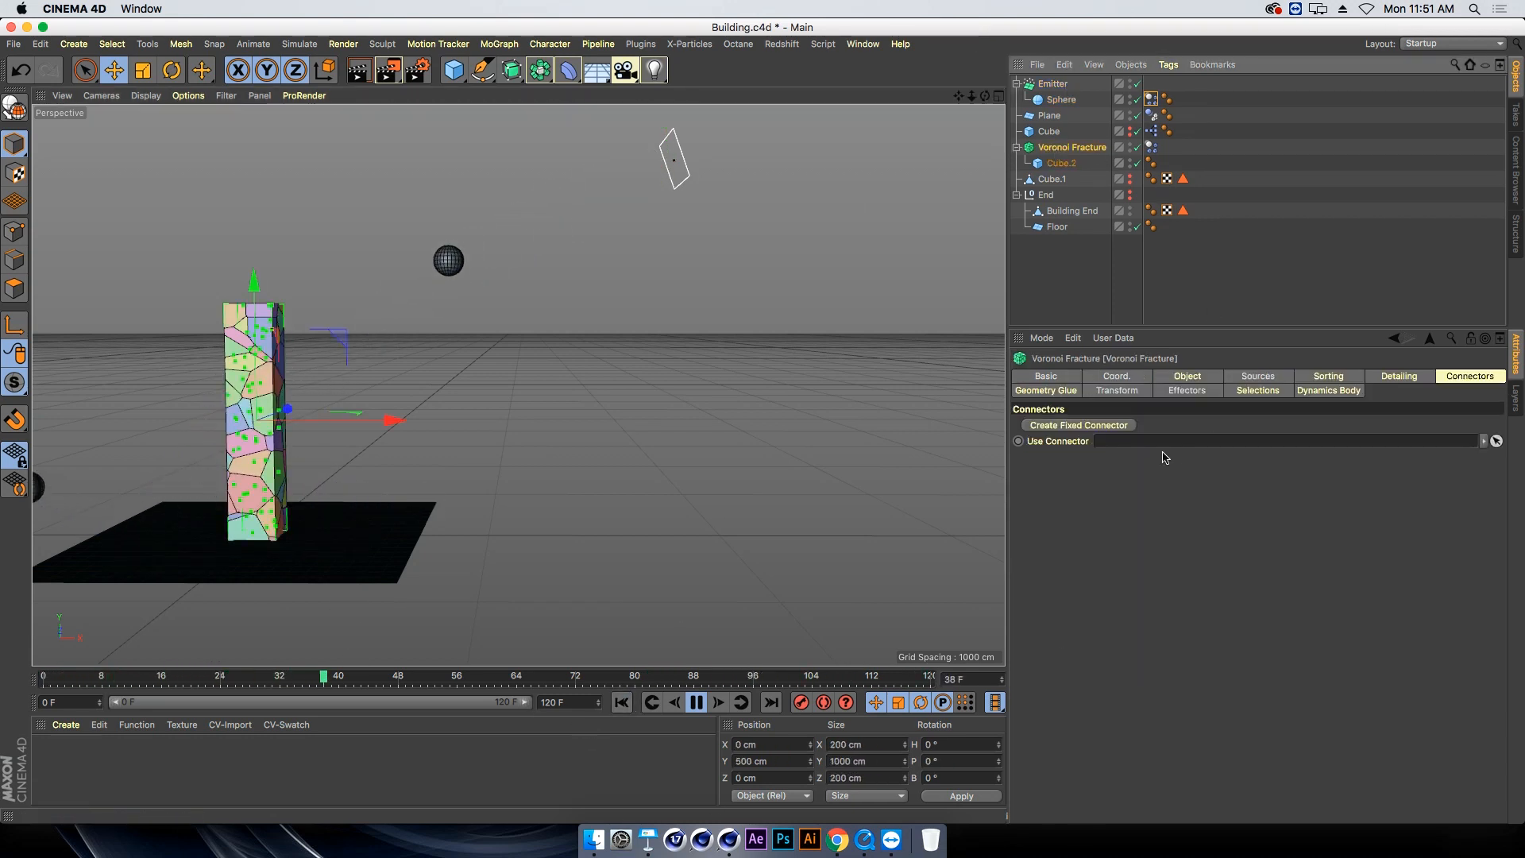
click(1151, 147)
click(1082, 378)
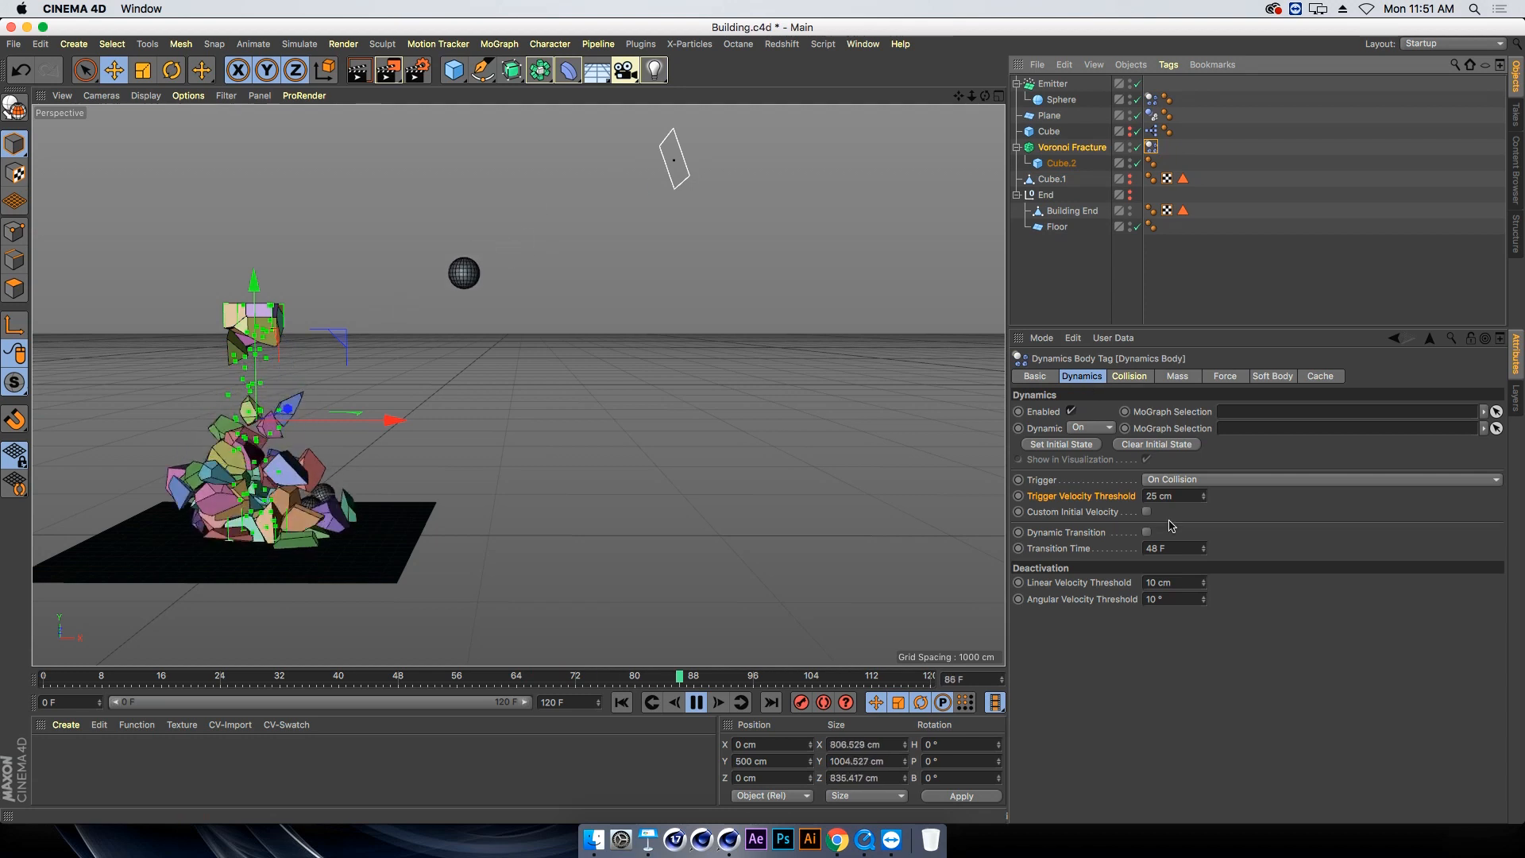
drag(1175, 496, 1096, 509)
text(70)
key(Return)
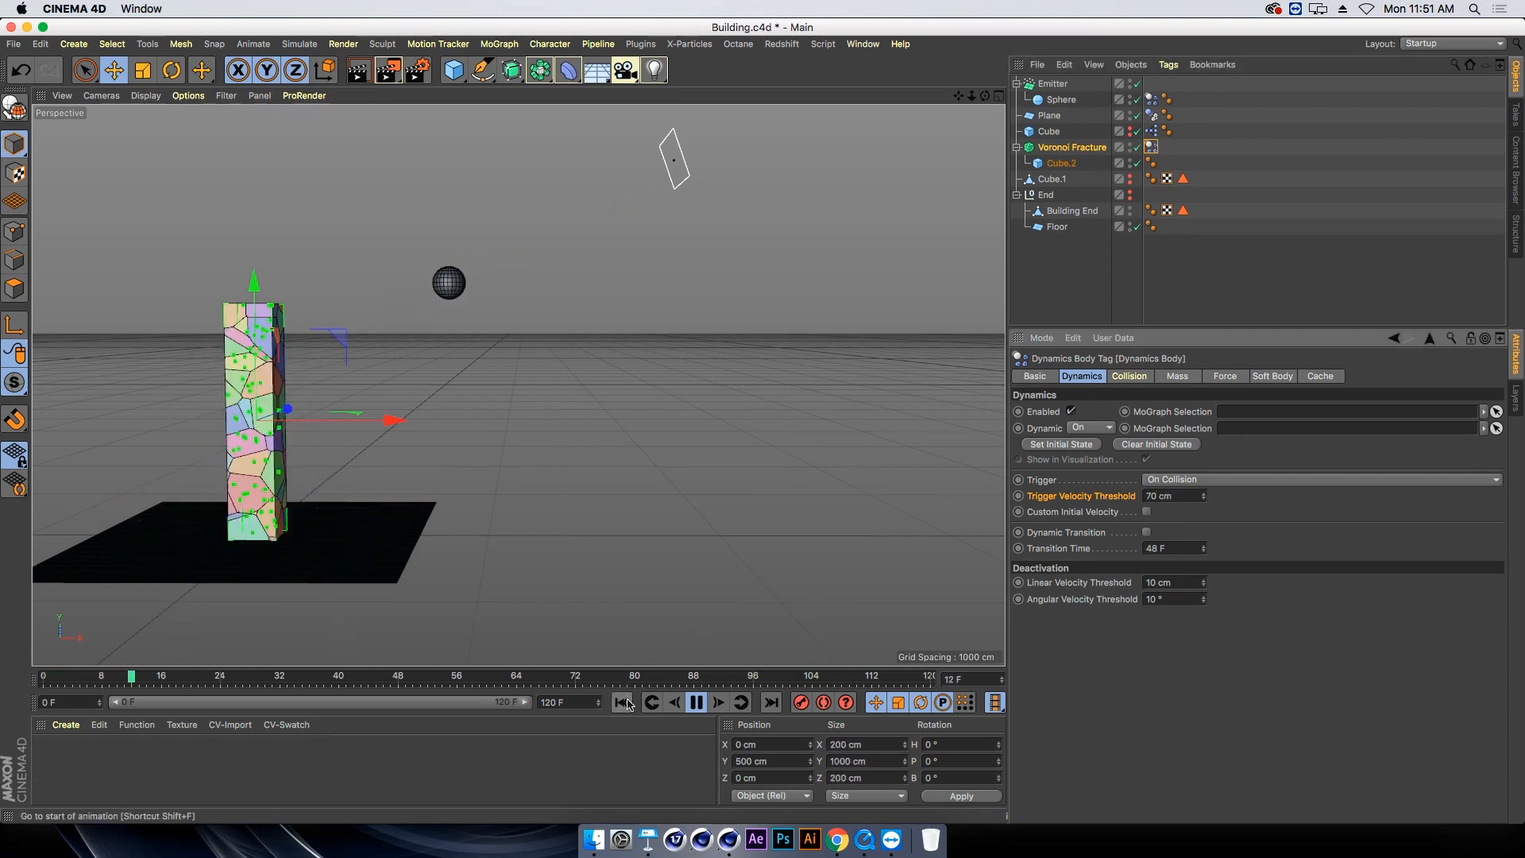
Set the Emitter's editor and renderer birthrates to 2
click(1053, 83)
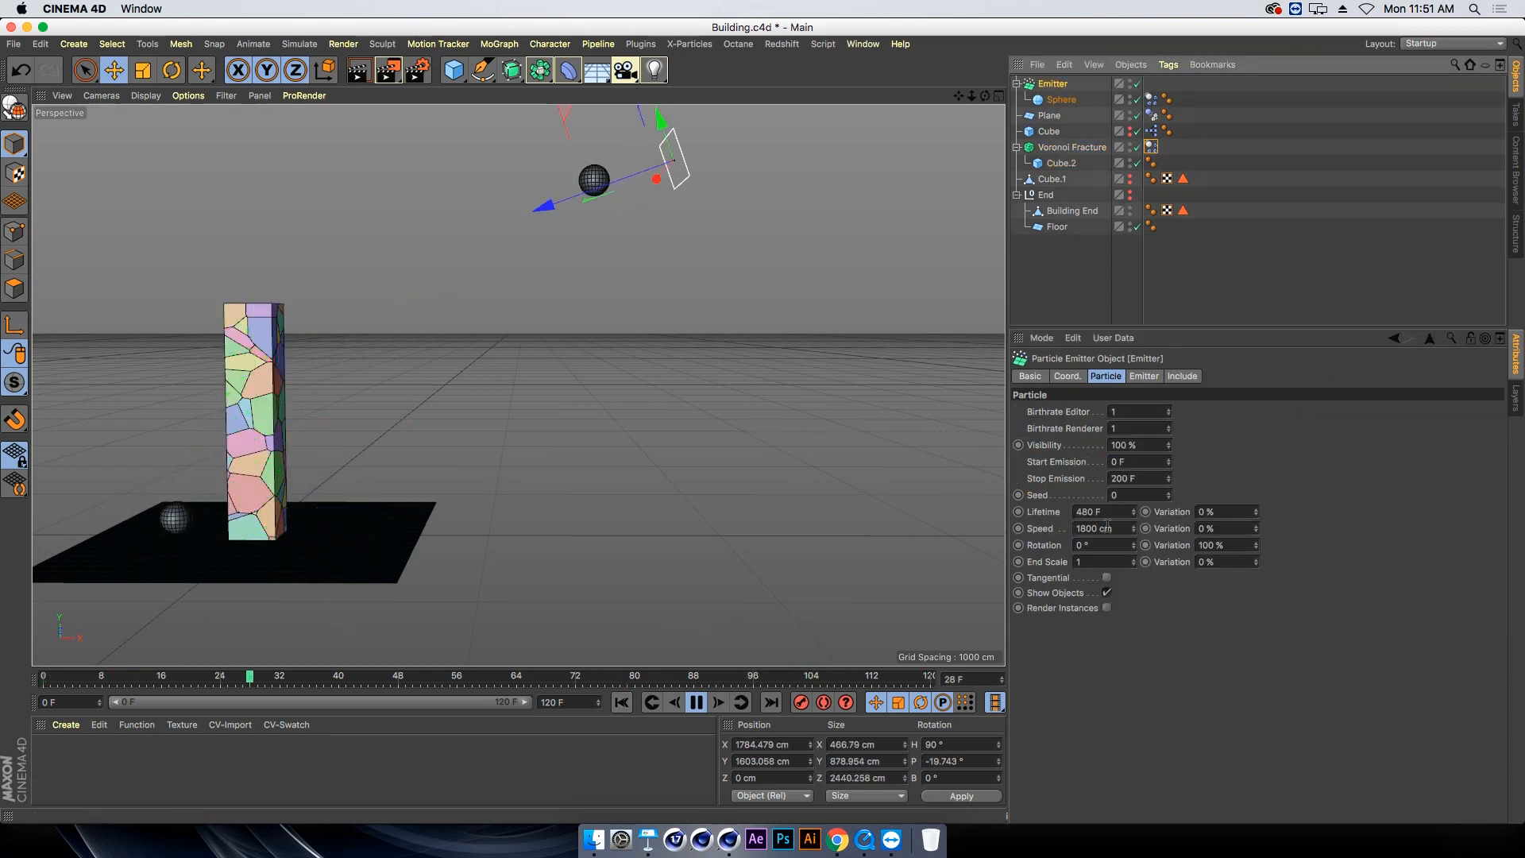
click(1124, 412)
double_click(1114, 429)
text(2)
key(Return)
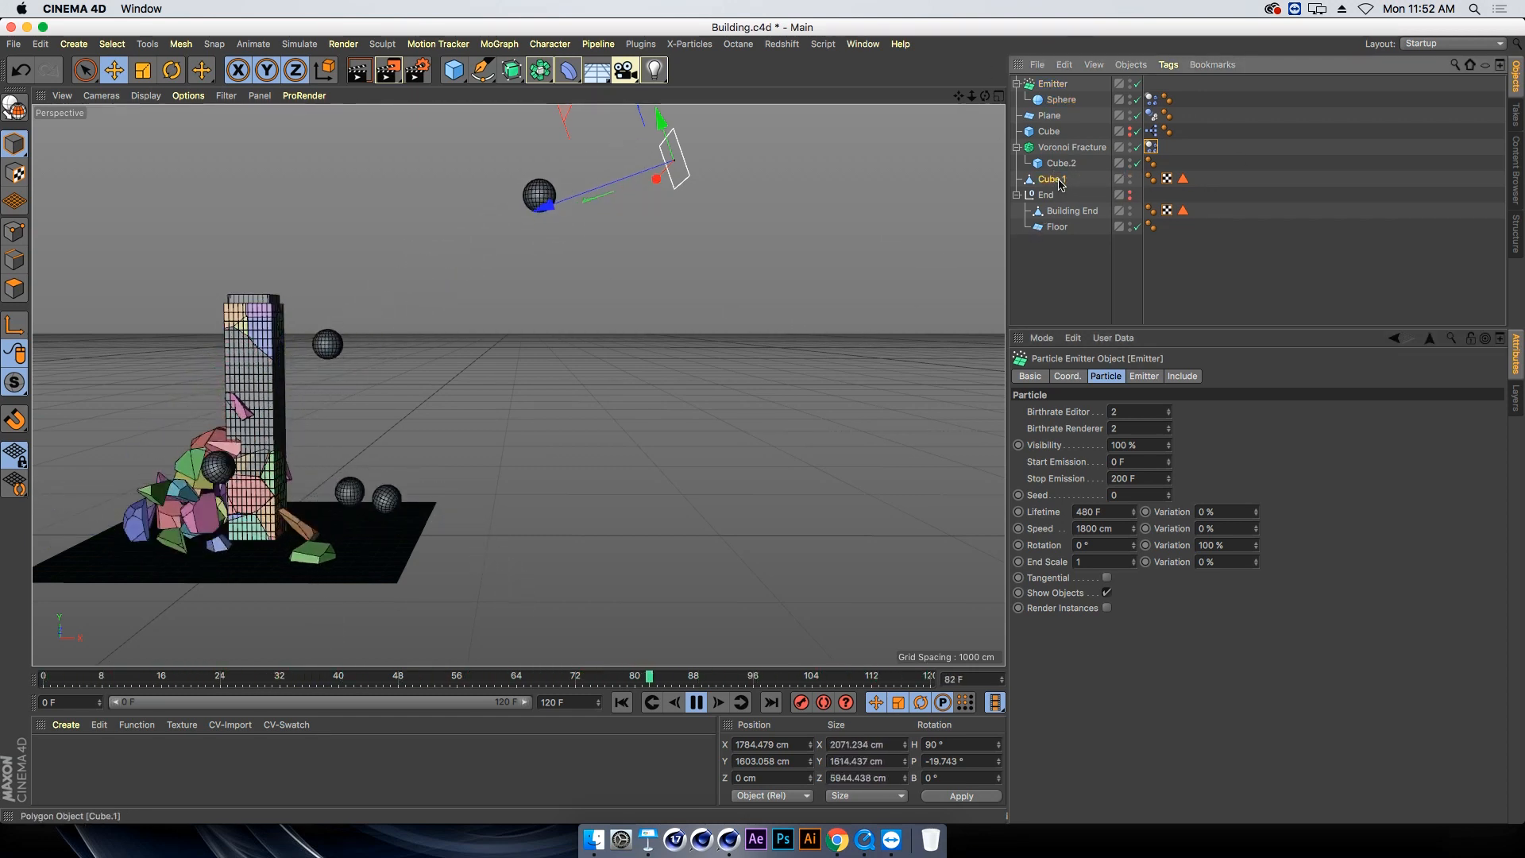
Replace Cube.2 with the detailed Cube.1 inside the Voronoi Fracture, hide Cube.2, and stop and rewind the simulation
drag(1058, 157, 1052, 193)
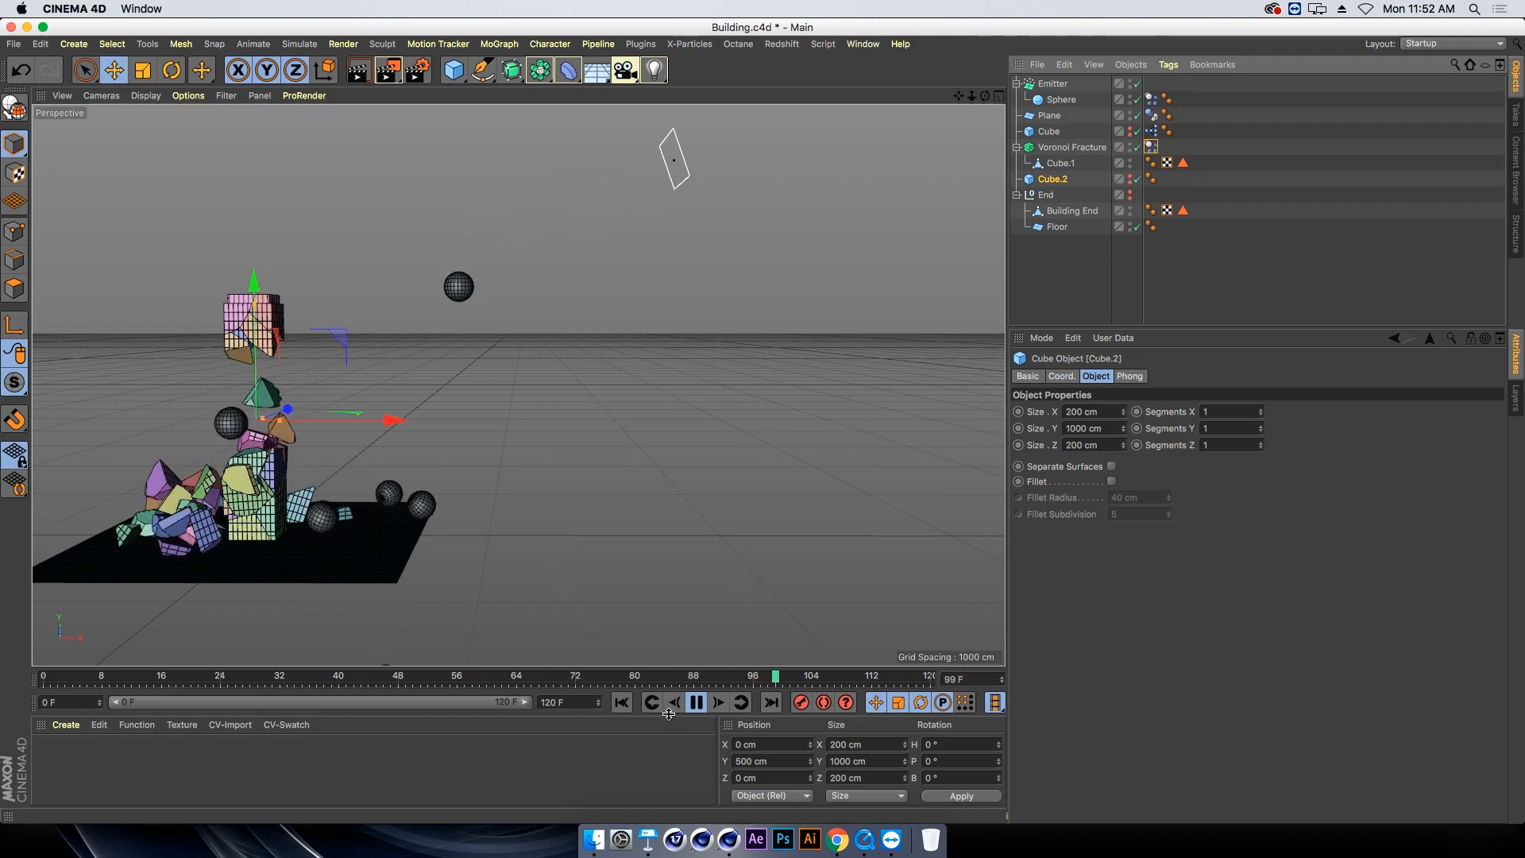
click(696, 702)
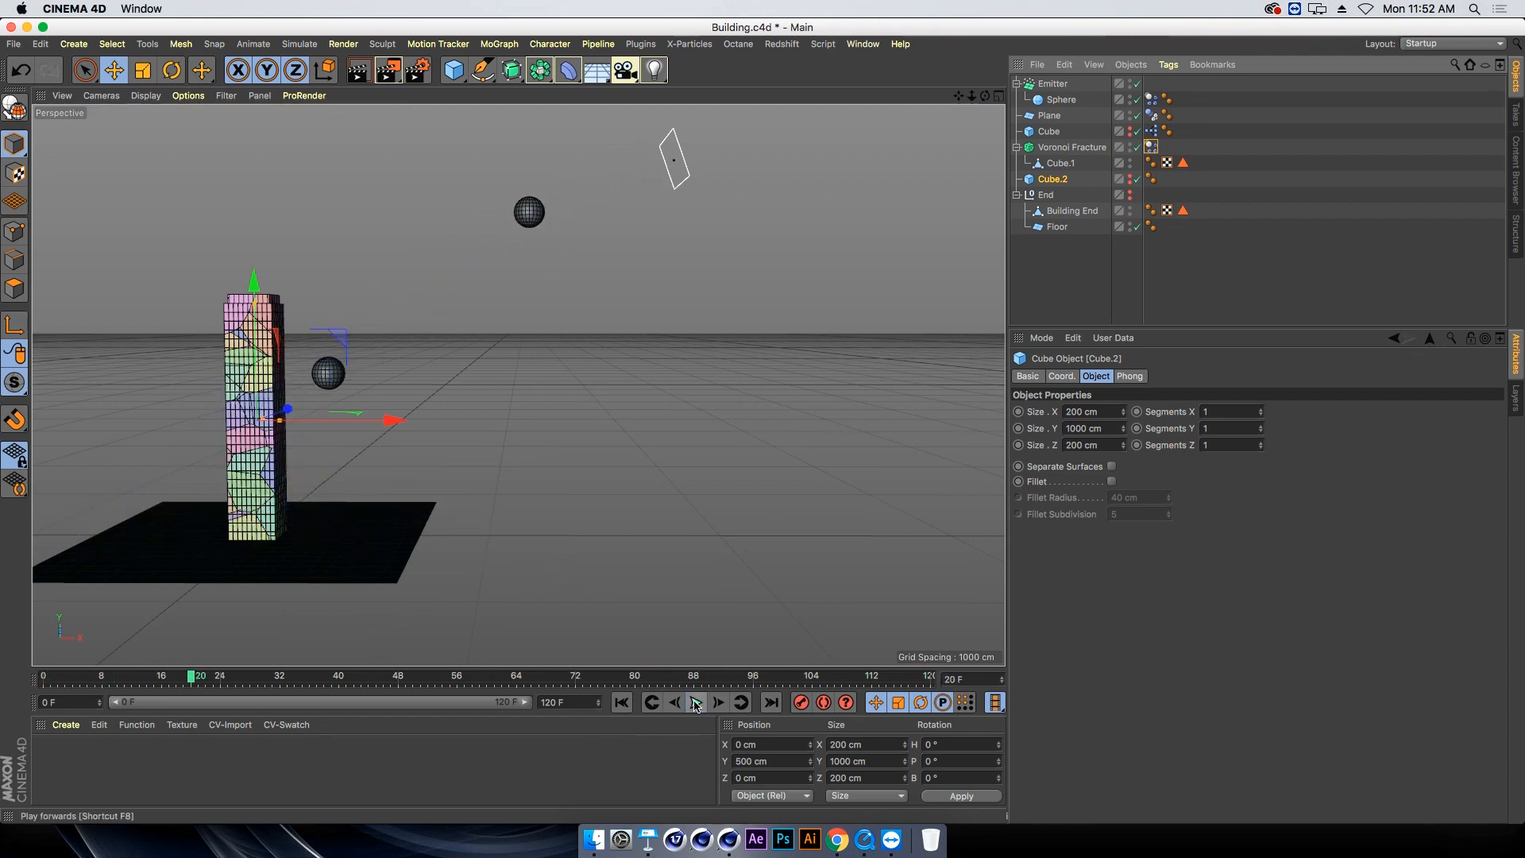
click(620, 705)
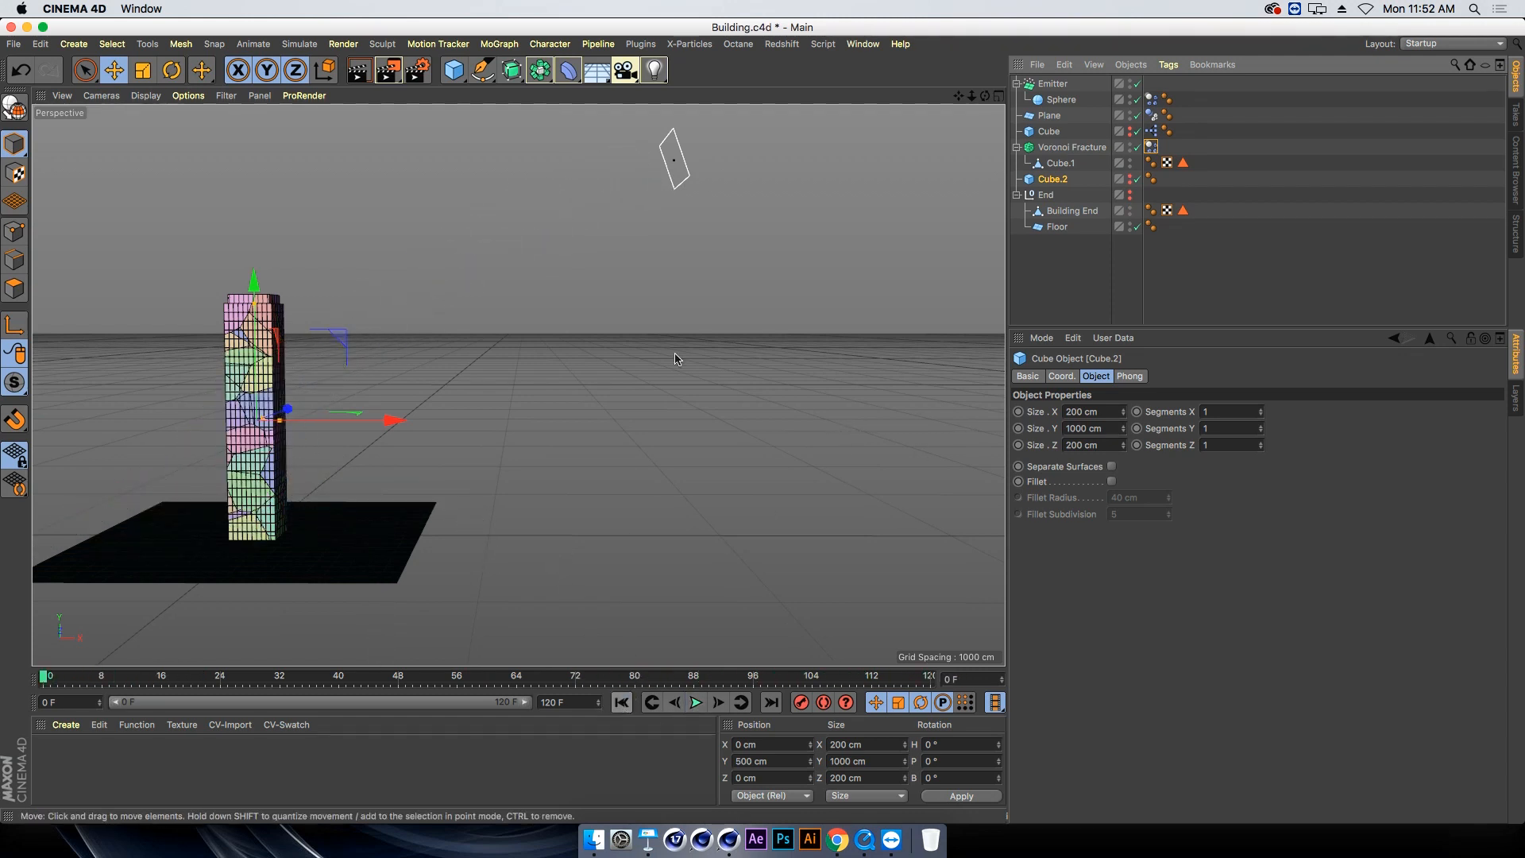
Switch to the Action_.c4d scene and open Road_Collapse.c4d from the Parts folder
click(859, 45)
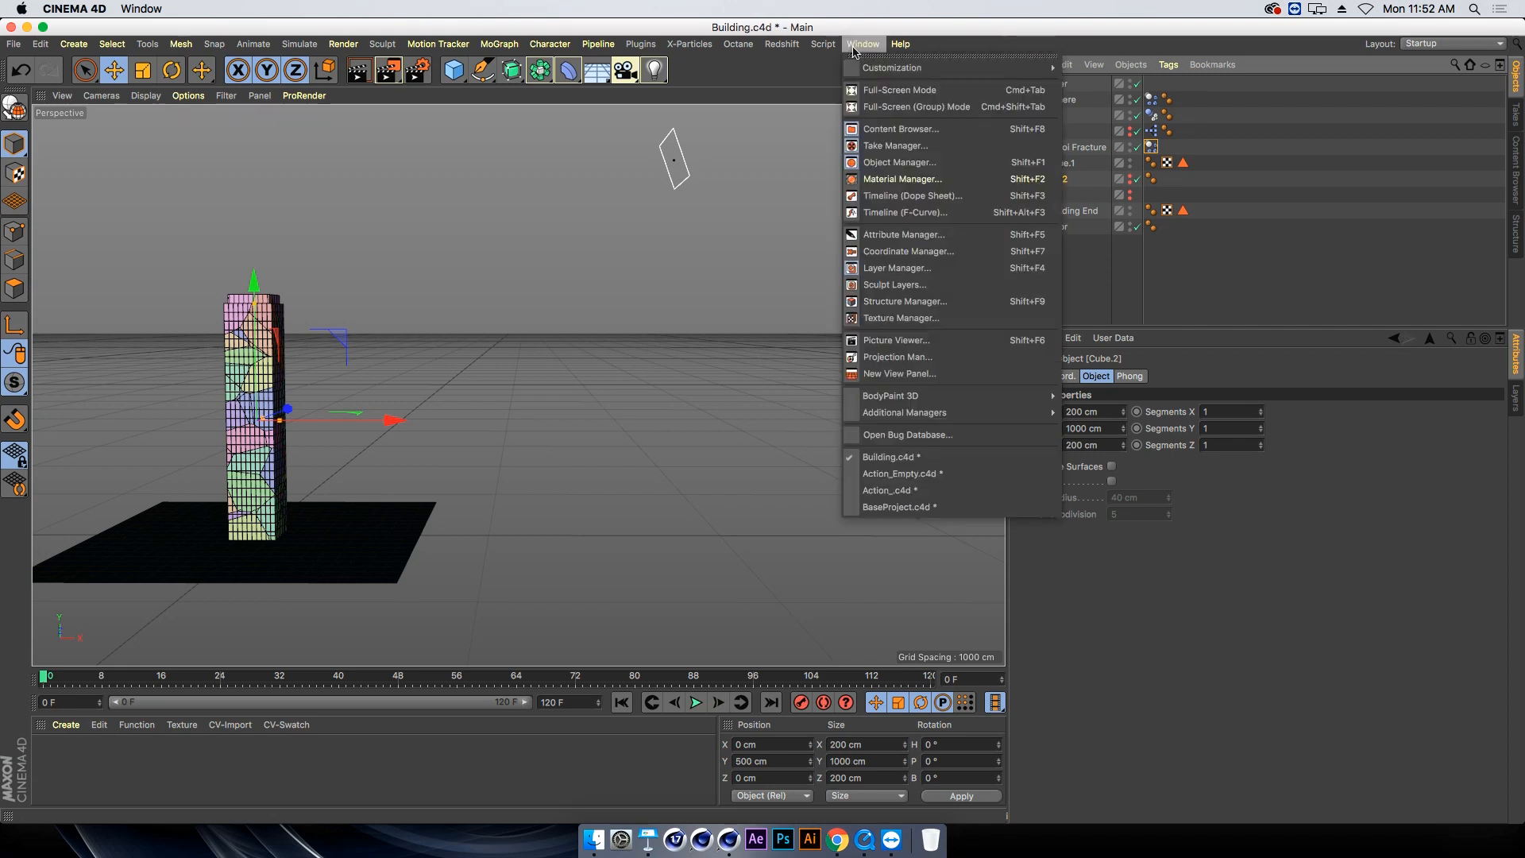
click(896, 493)
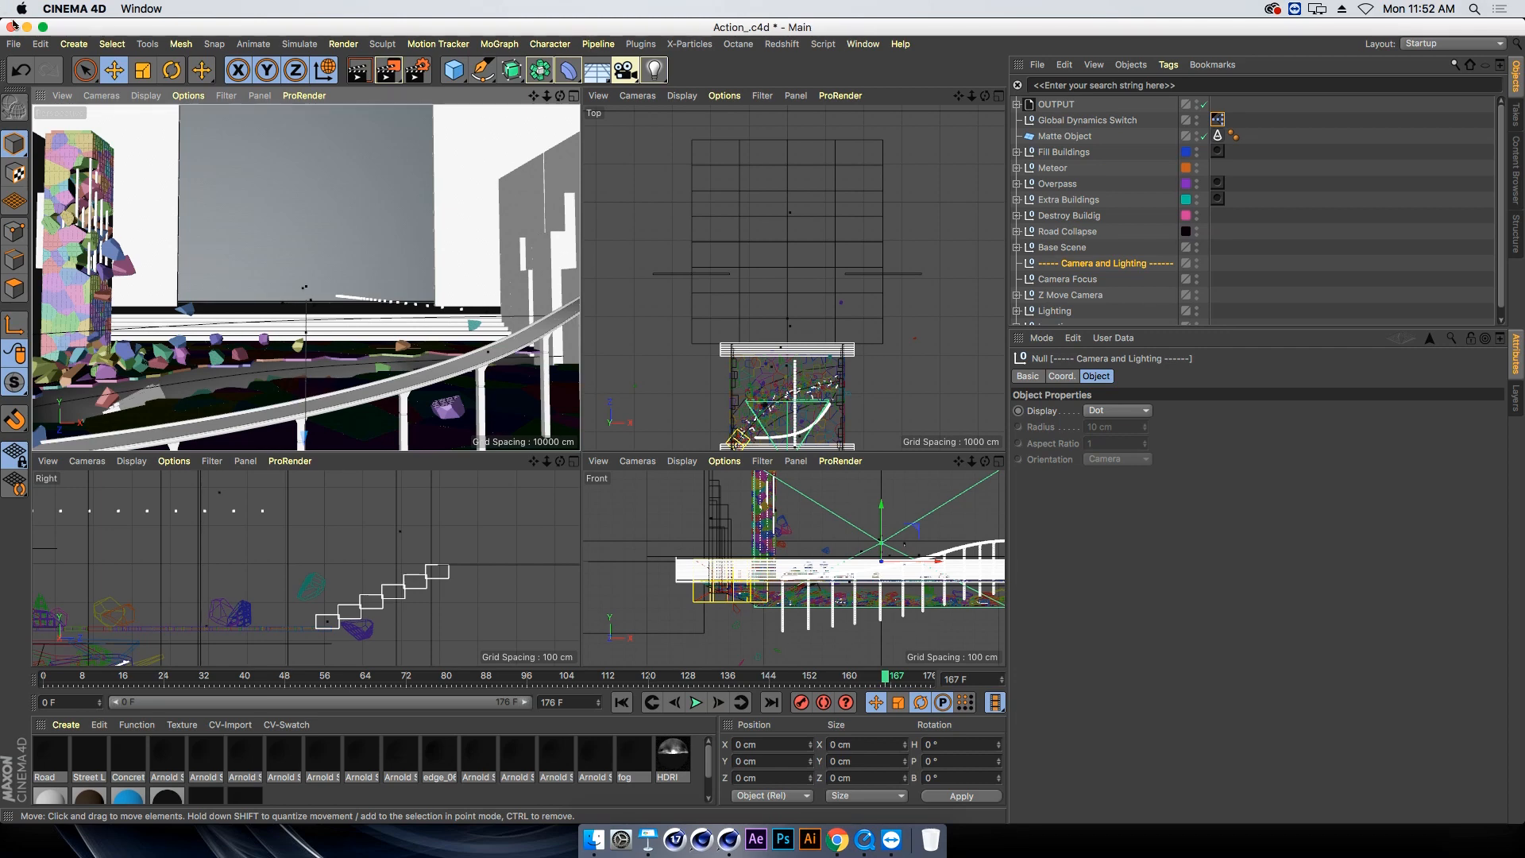
click(14, 44)
click(48, 84)
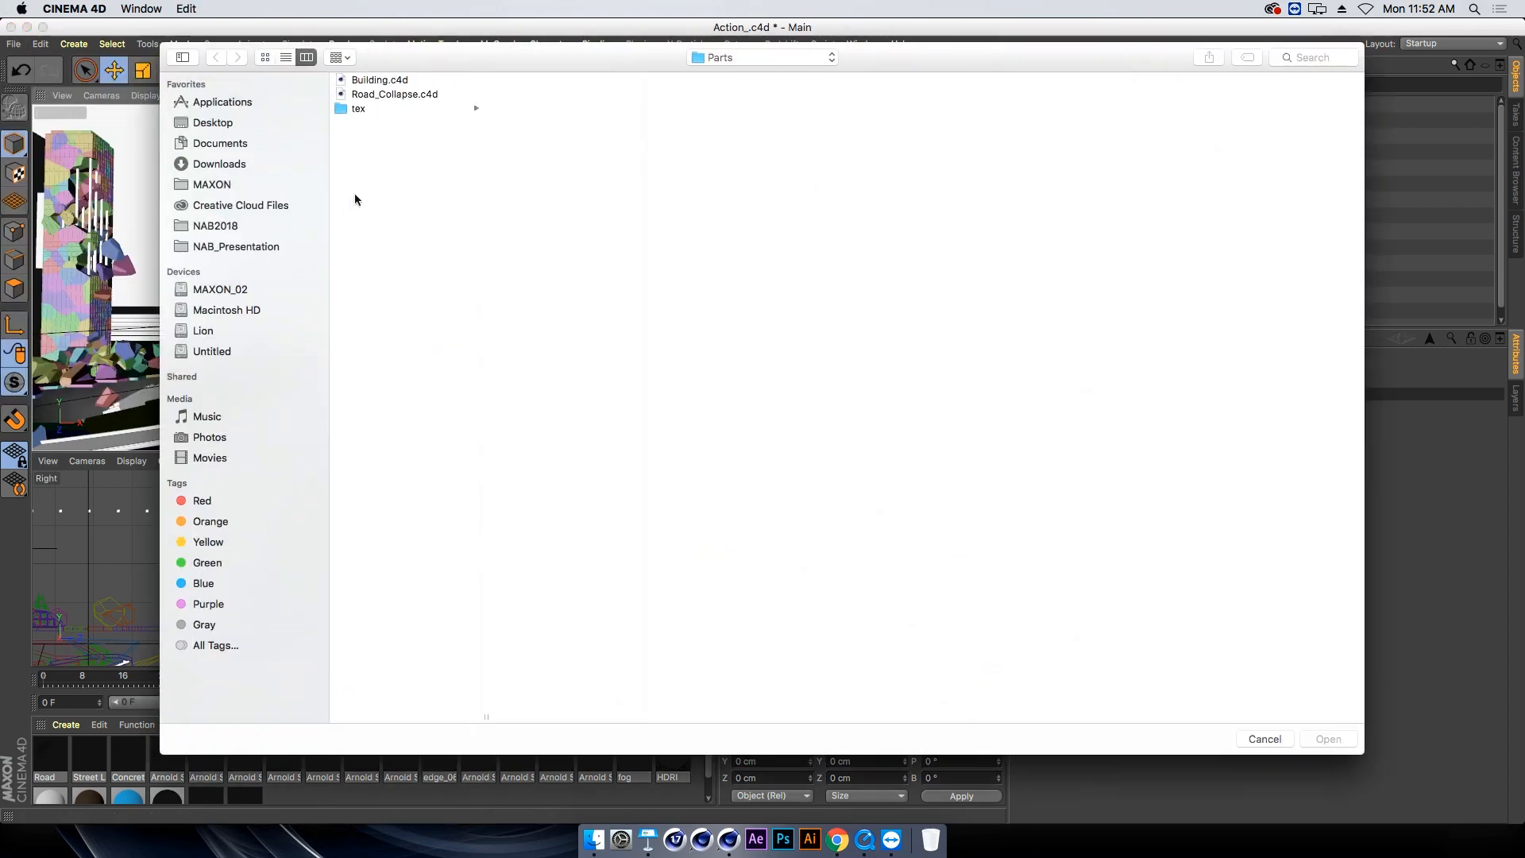
double_click(389, 95)
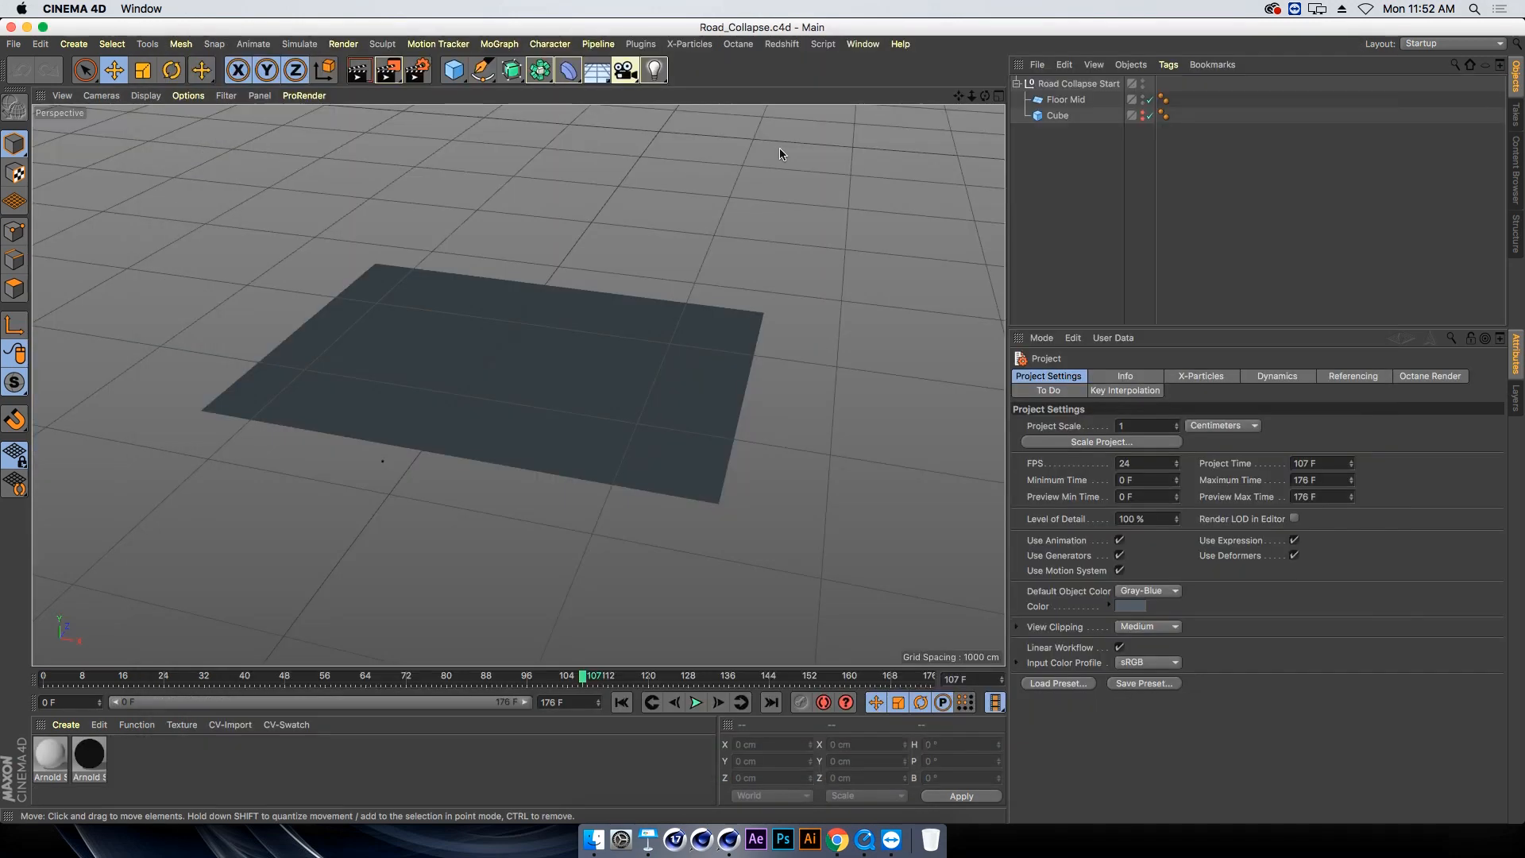
Add a Voronoi Fracture as the parent of the Floor Mid plane inside Road Collapse Start
click(367, 405)
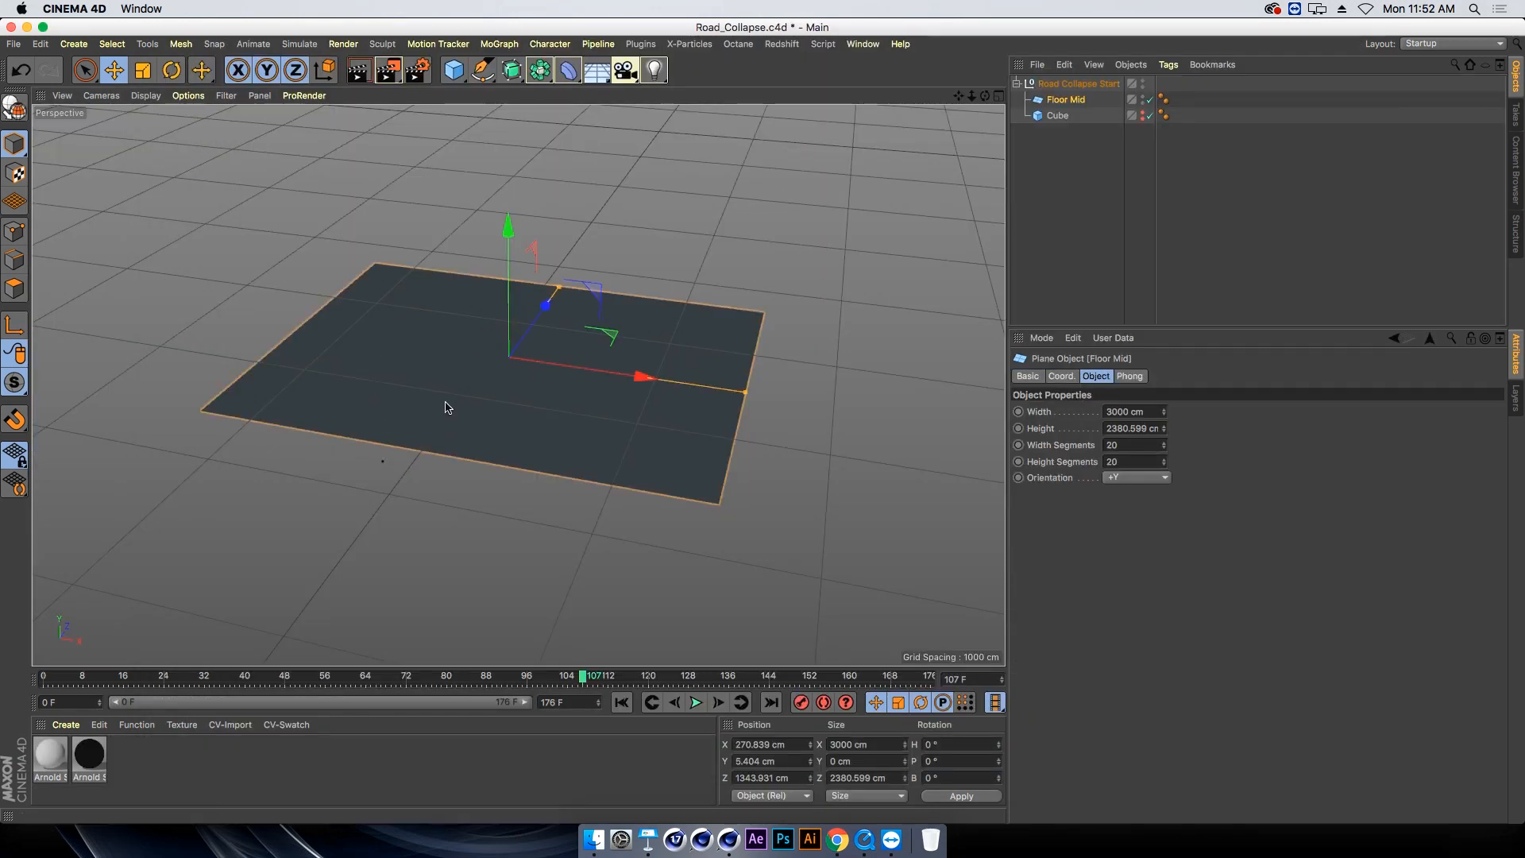
mouse_move(402, 384)
alt+mouse_down()
mouse_move(374, 390)
mouse_move(388, 394)
alt+mouse_up()
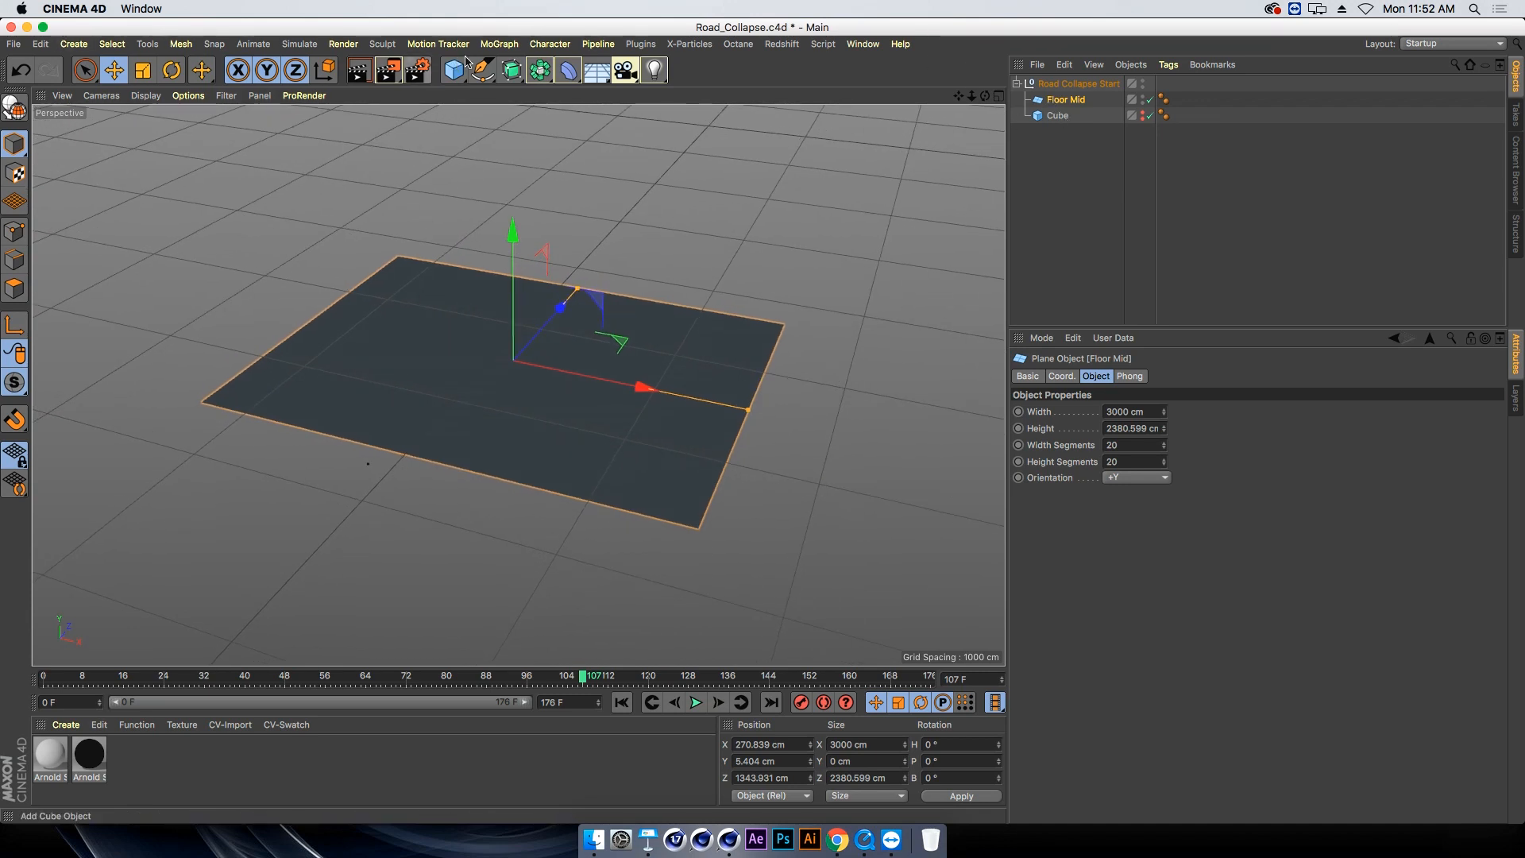
click(501, 45)
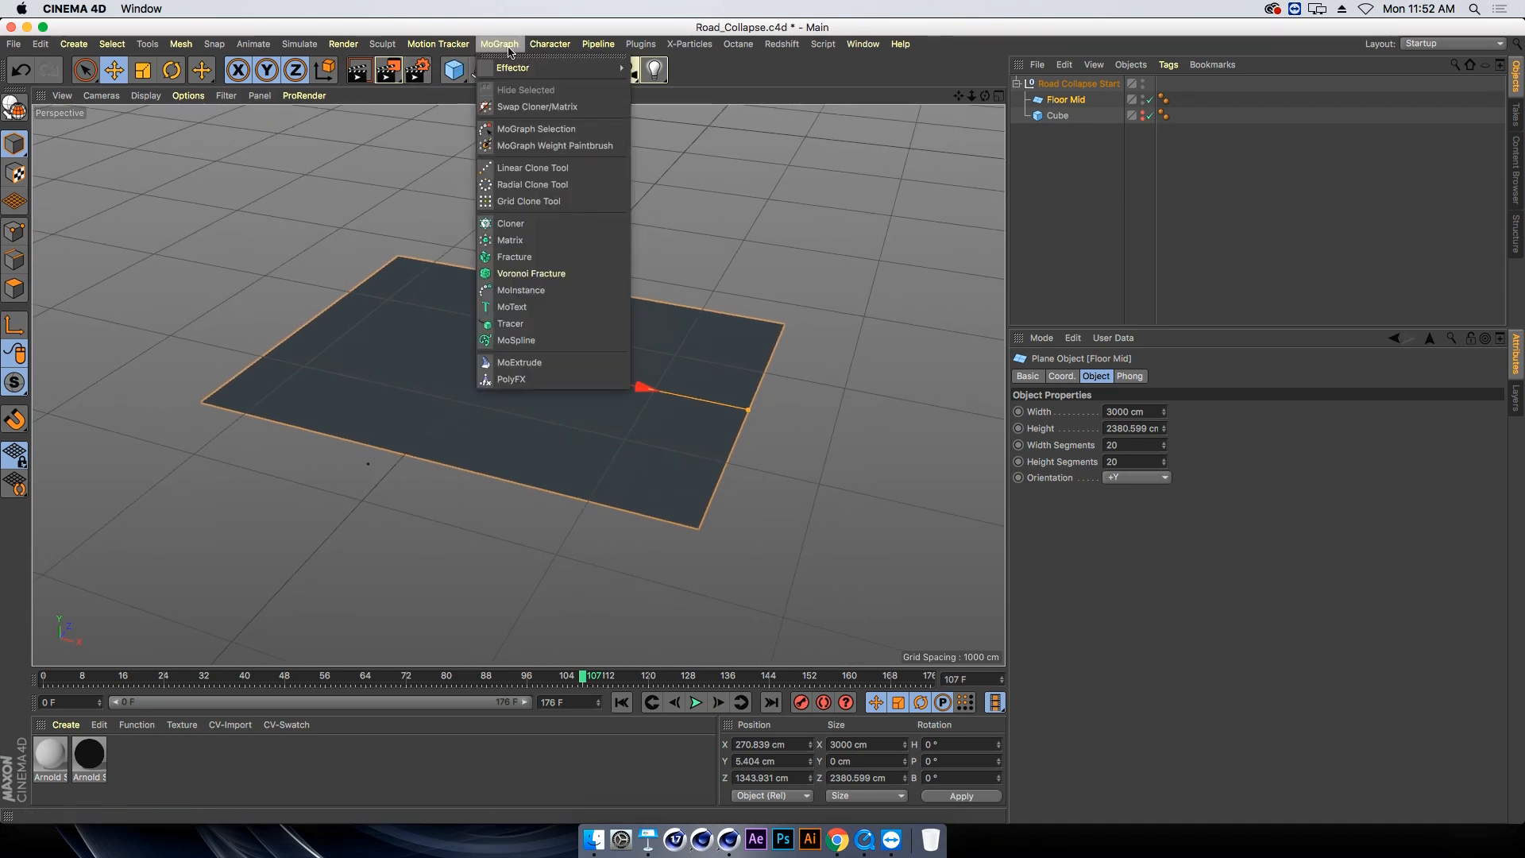
click(539, 275)
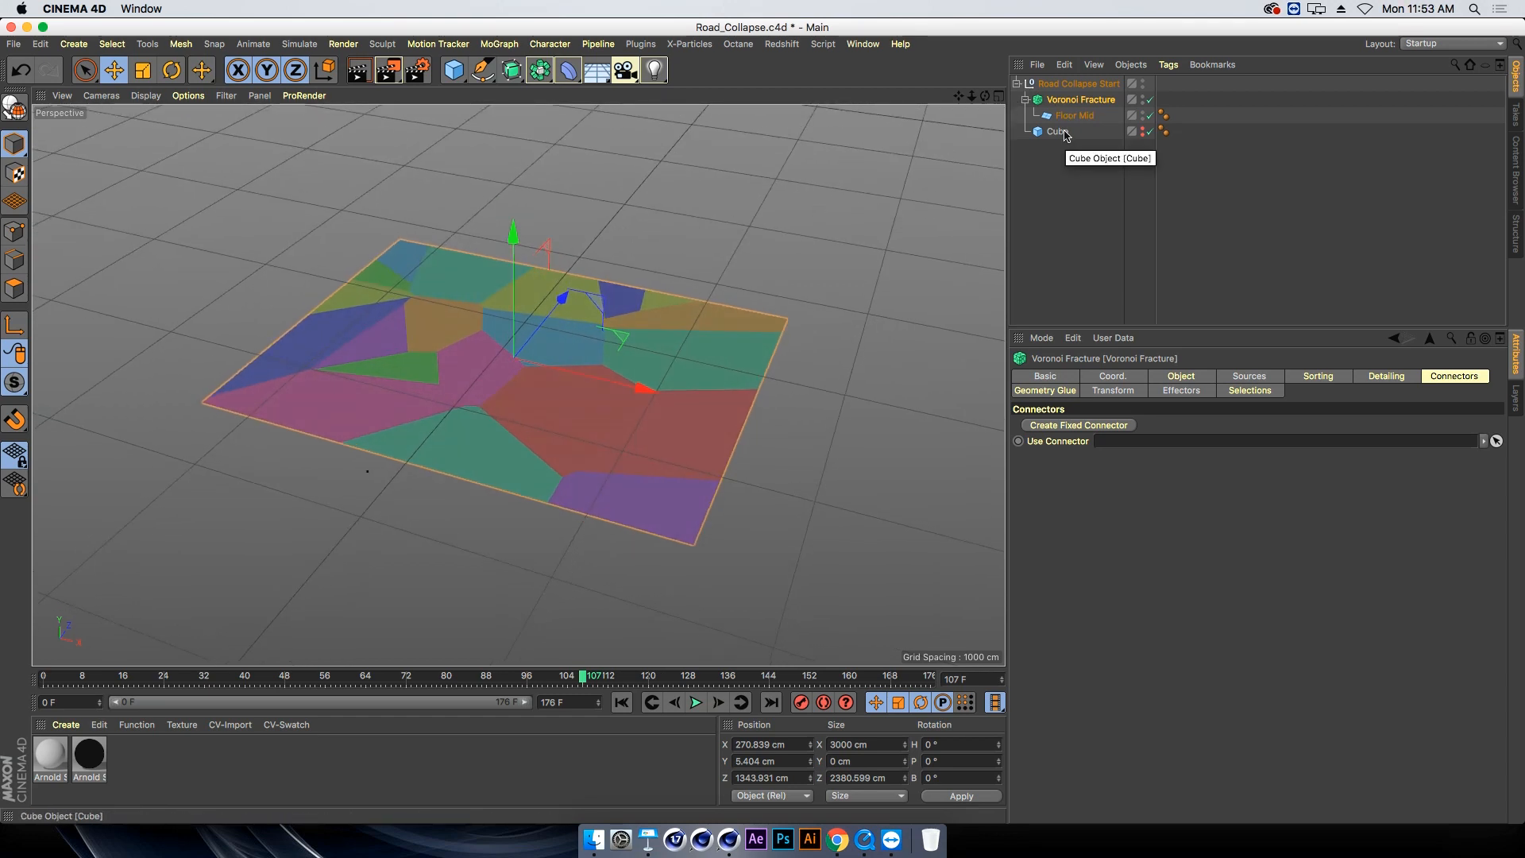
Unhide the Cube and put it inside the Voronoi Fracture in place of the Floor Mid plane
click(1141, 130)
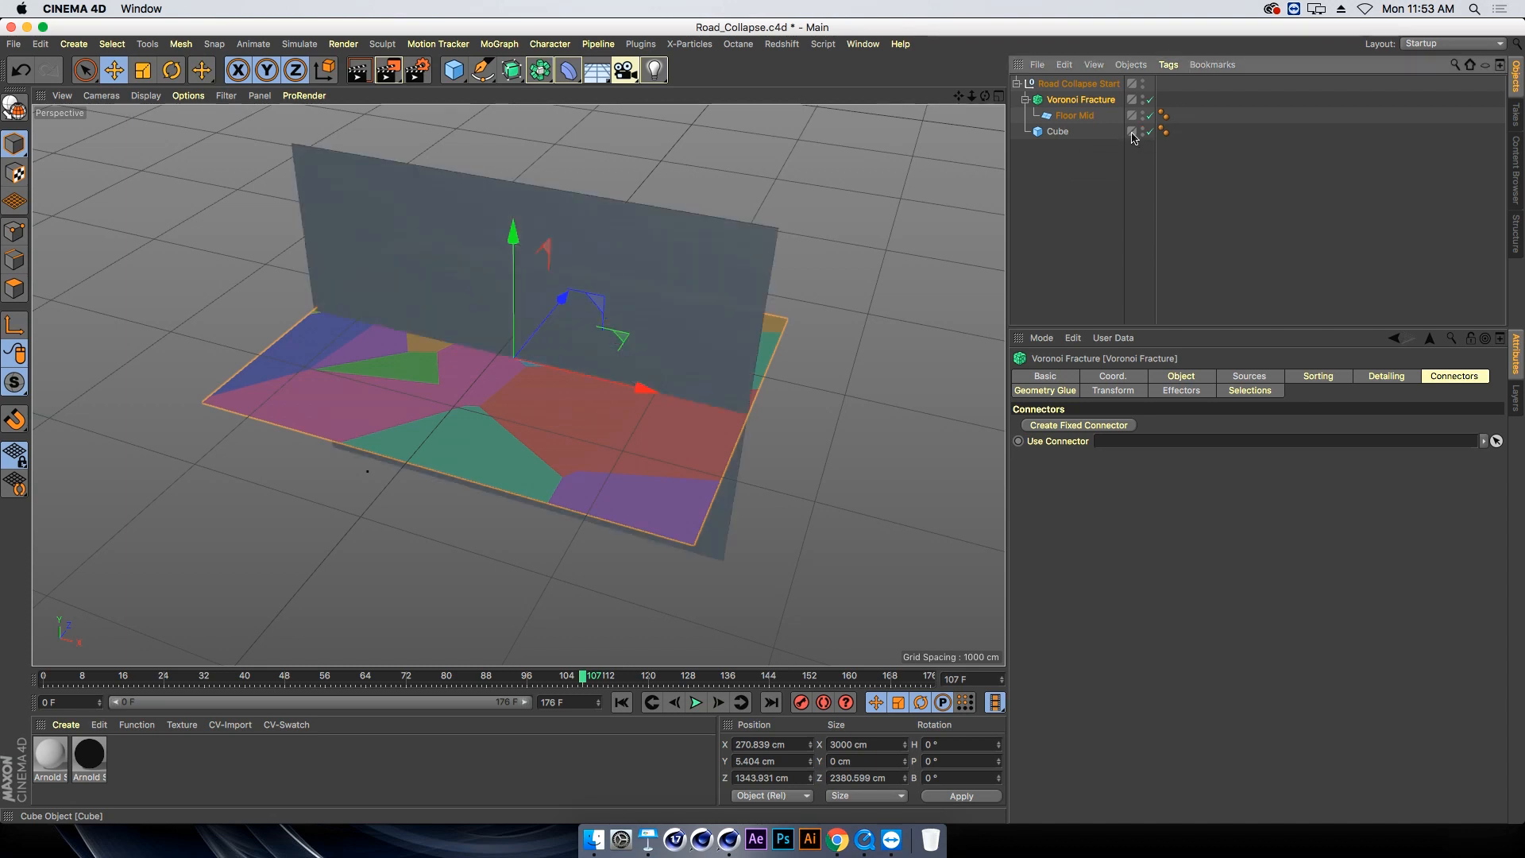
click(1049, 129)
drag(1073, 116, 1037, 139)
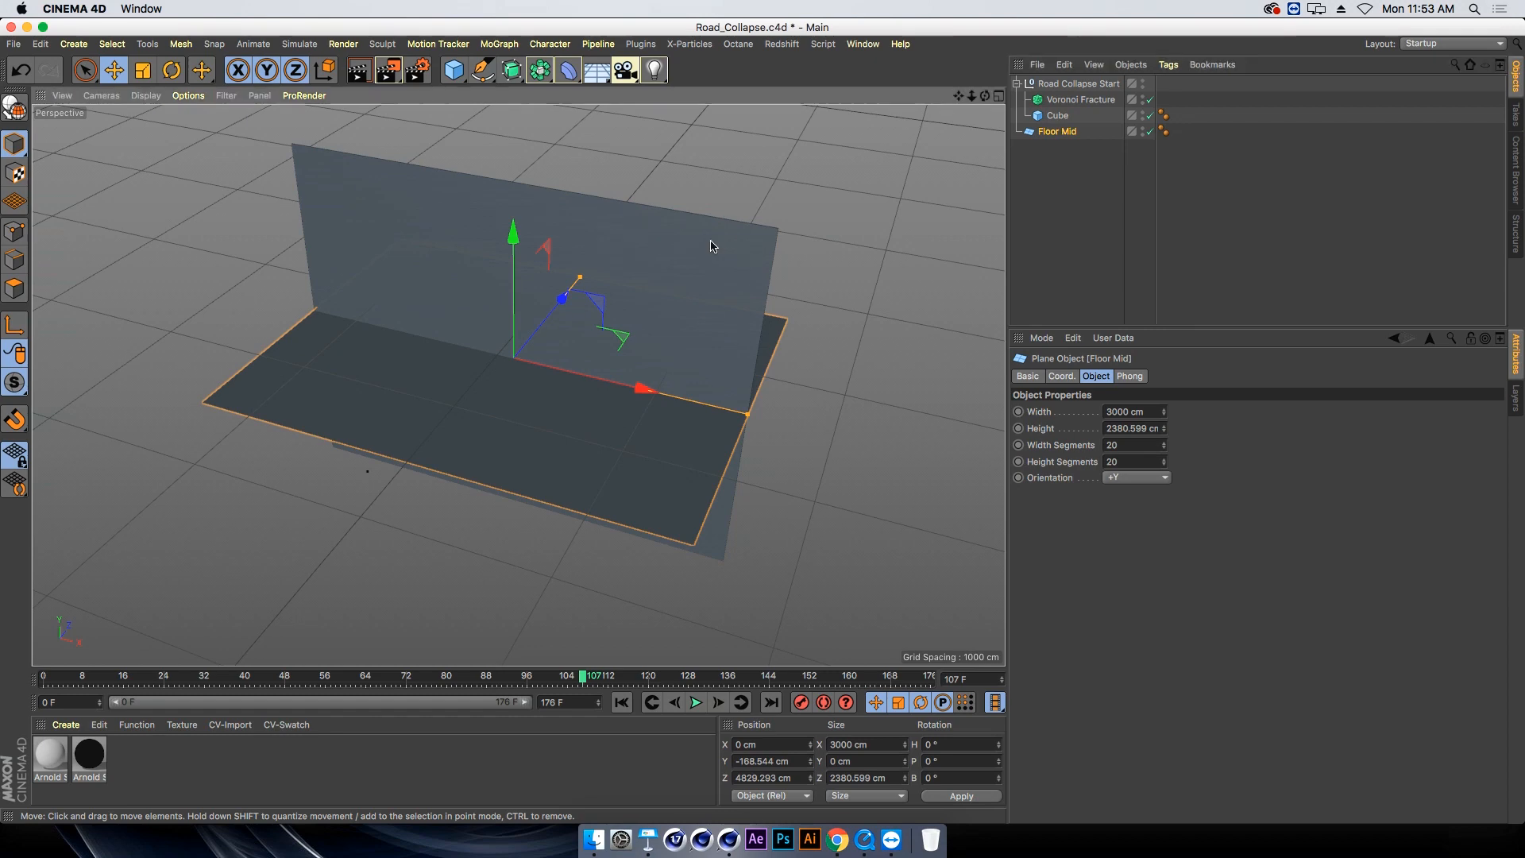
mouse_move(501, 267)
alt+mouse_down()
mouse_move(341, 259)
mouse_move(517, 278)
alt+mouse_up()
drag(1059, 116, 1078, 101)
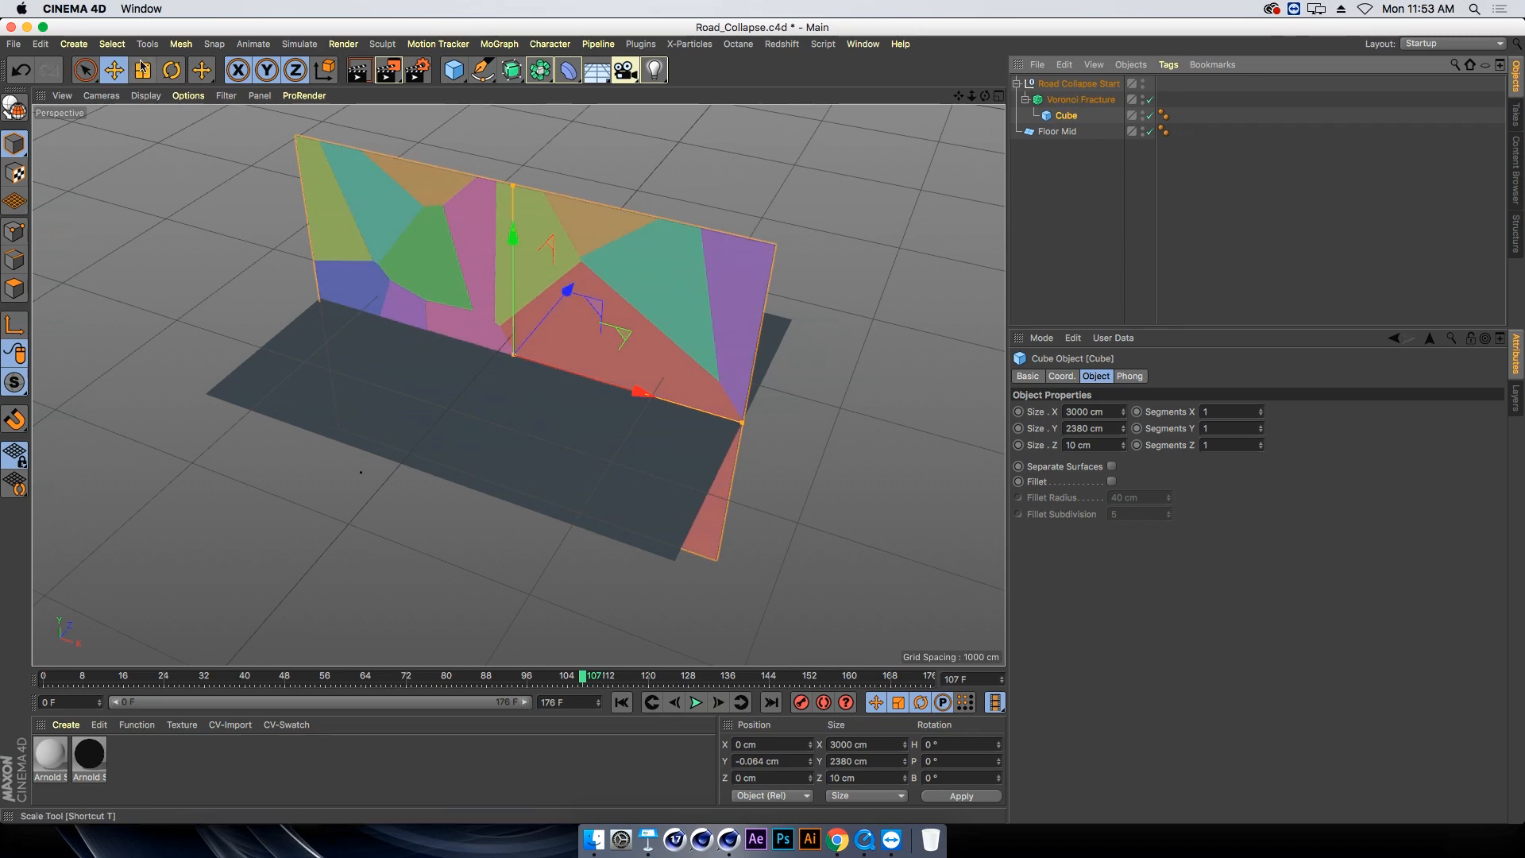
Lay the Cube flat by setting its pitch rotation to -90°, and hide Floor Mid in the editor and renderer
click(172, 70)
drag(491, 347, 612, 141)
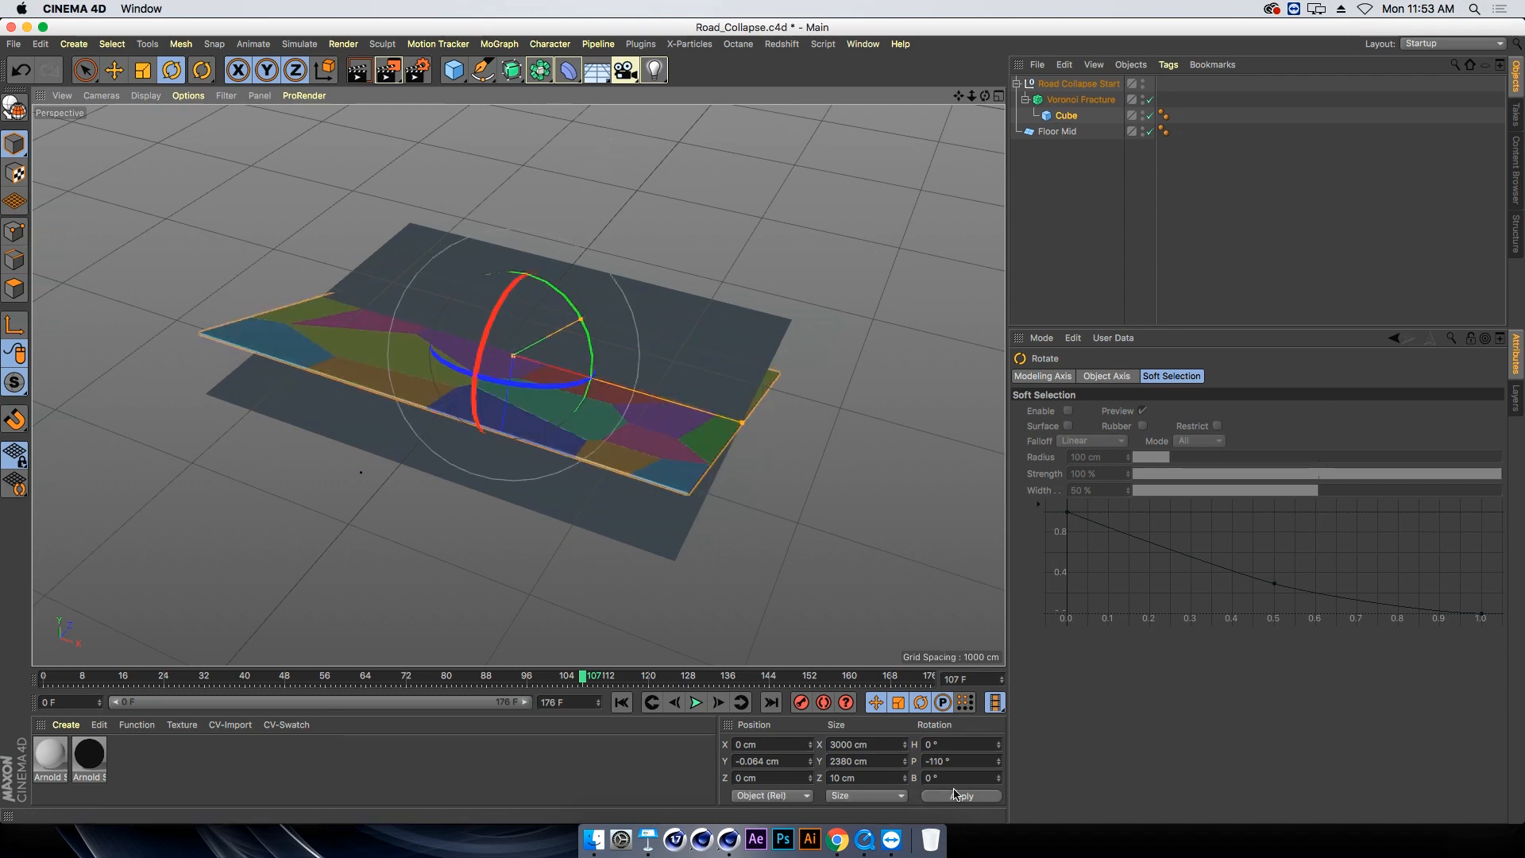
click(954, 760)
text(-90)
key(Return)
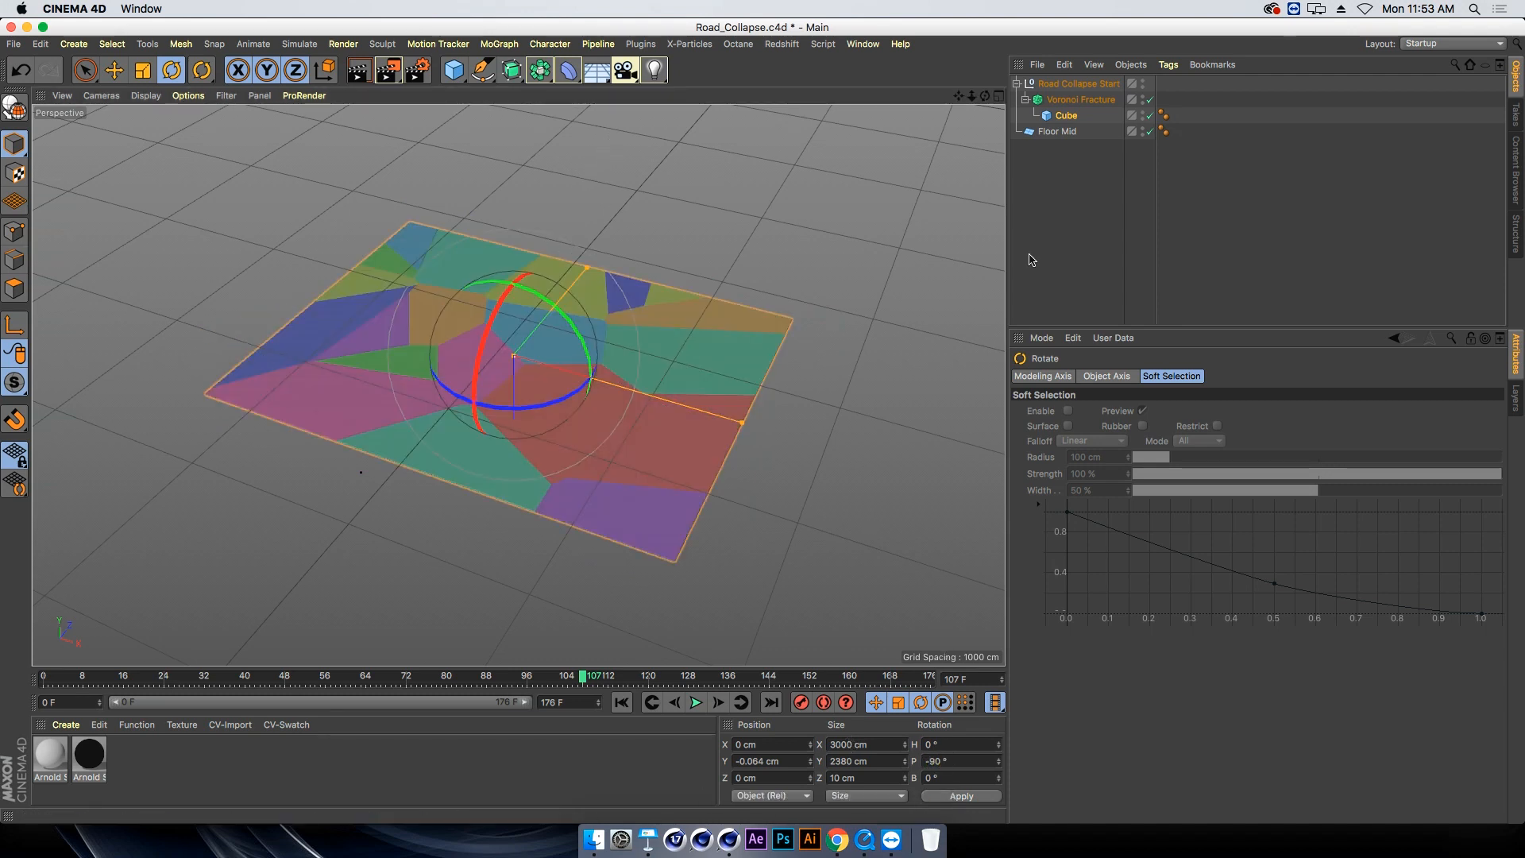
alt+double_click(1142, 134)
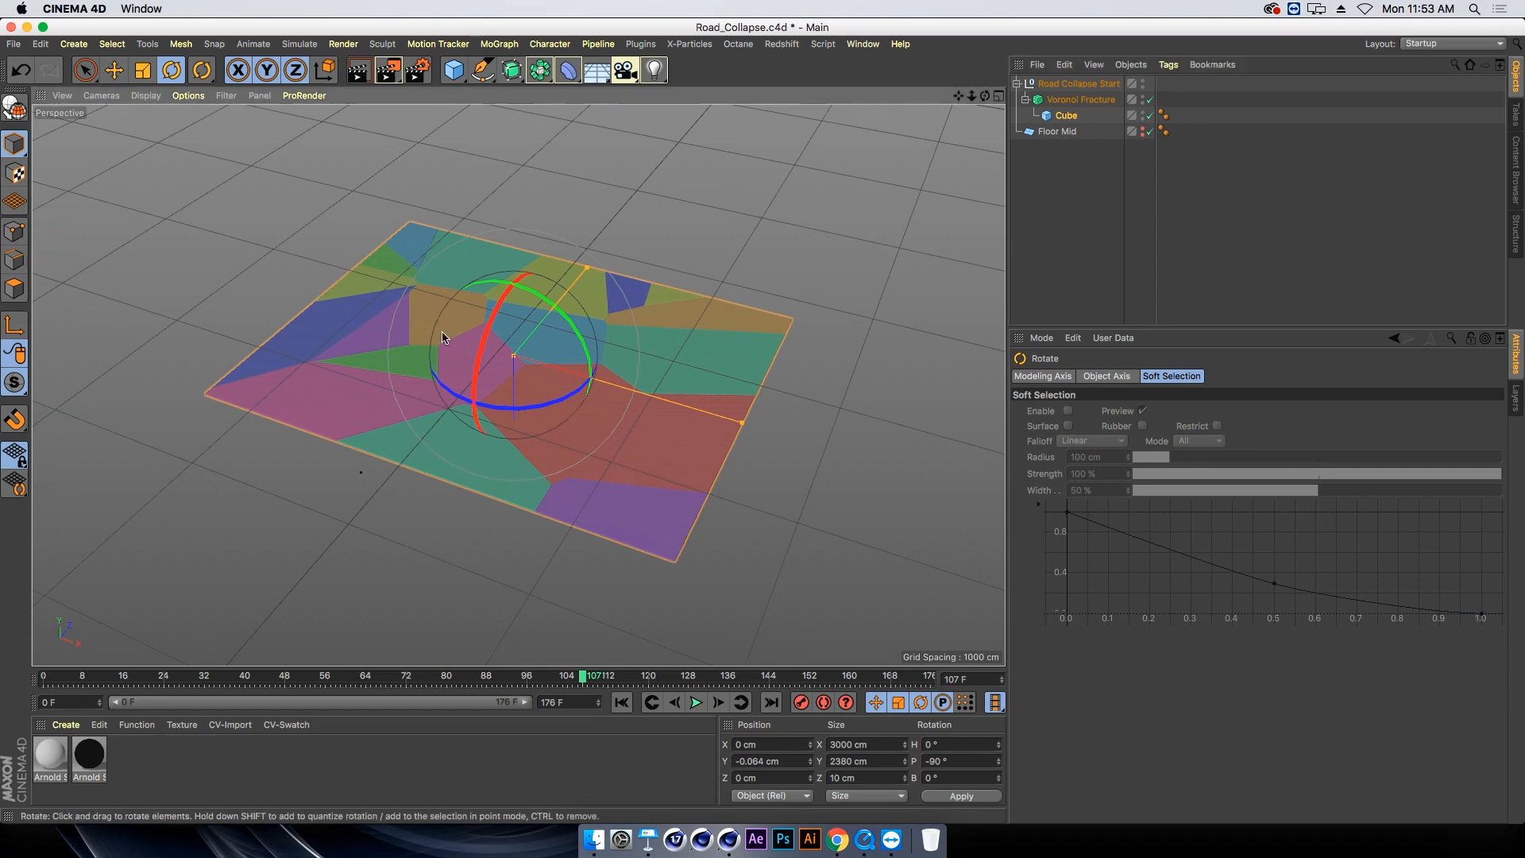
Add a Rigid Body simulation tag to the Voronoi Fracture
alt+drag(443, 335, 381, 340)
click(1081, 99)
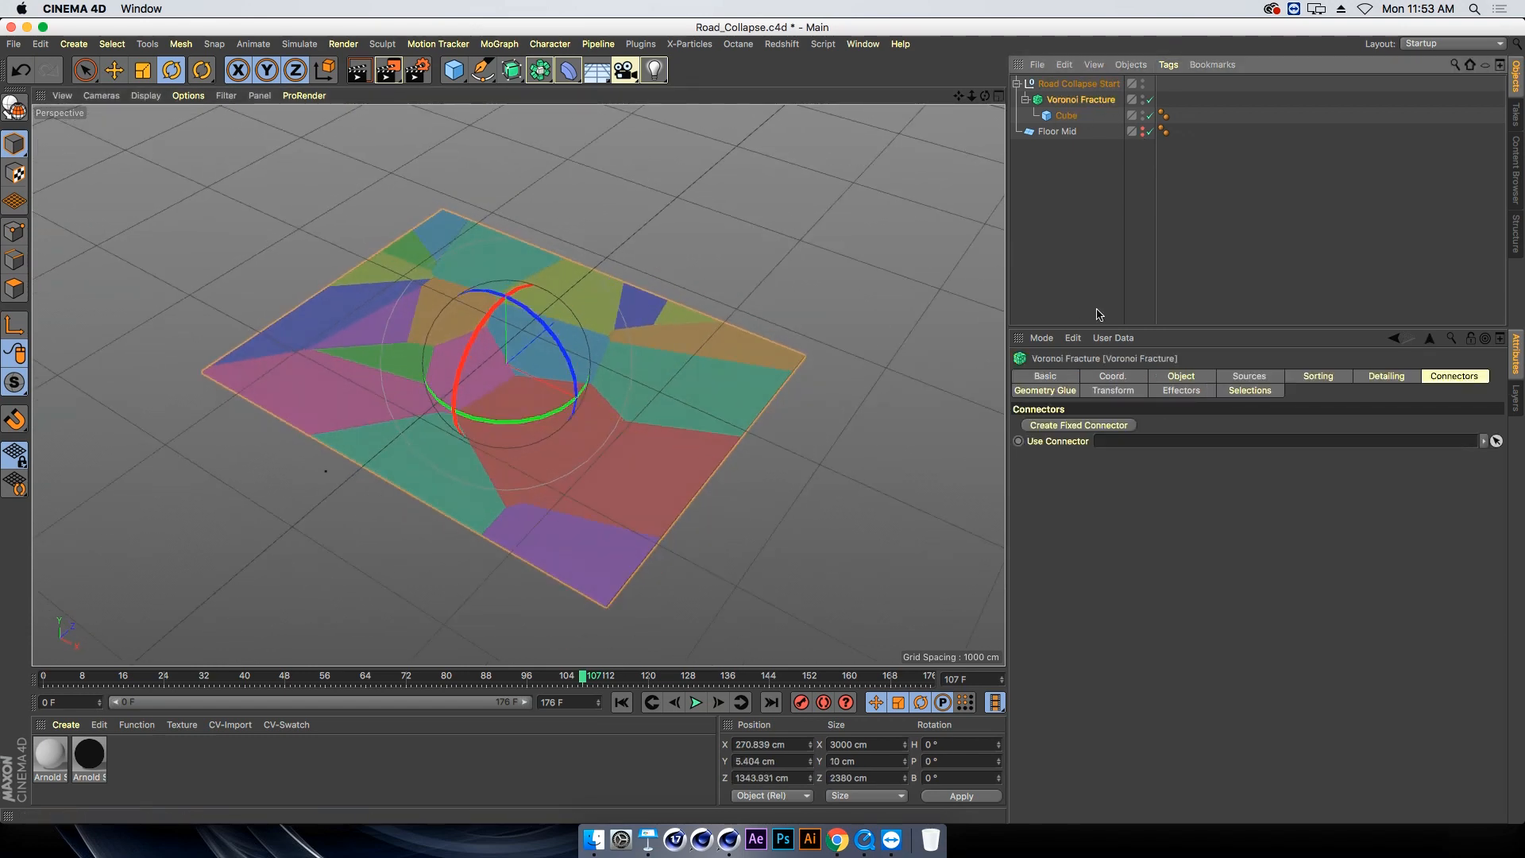
click(1172, 67)
mouse_move(1310, 294)
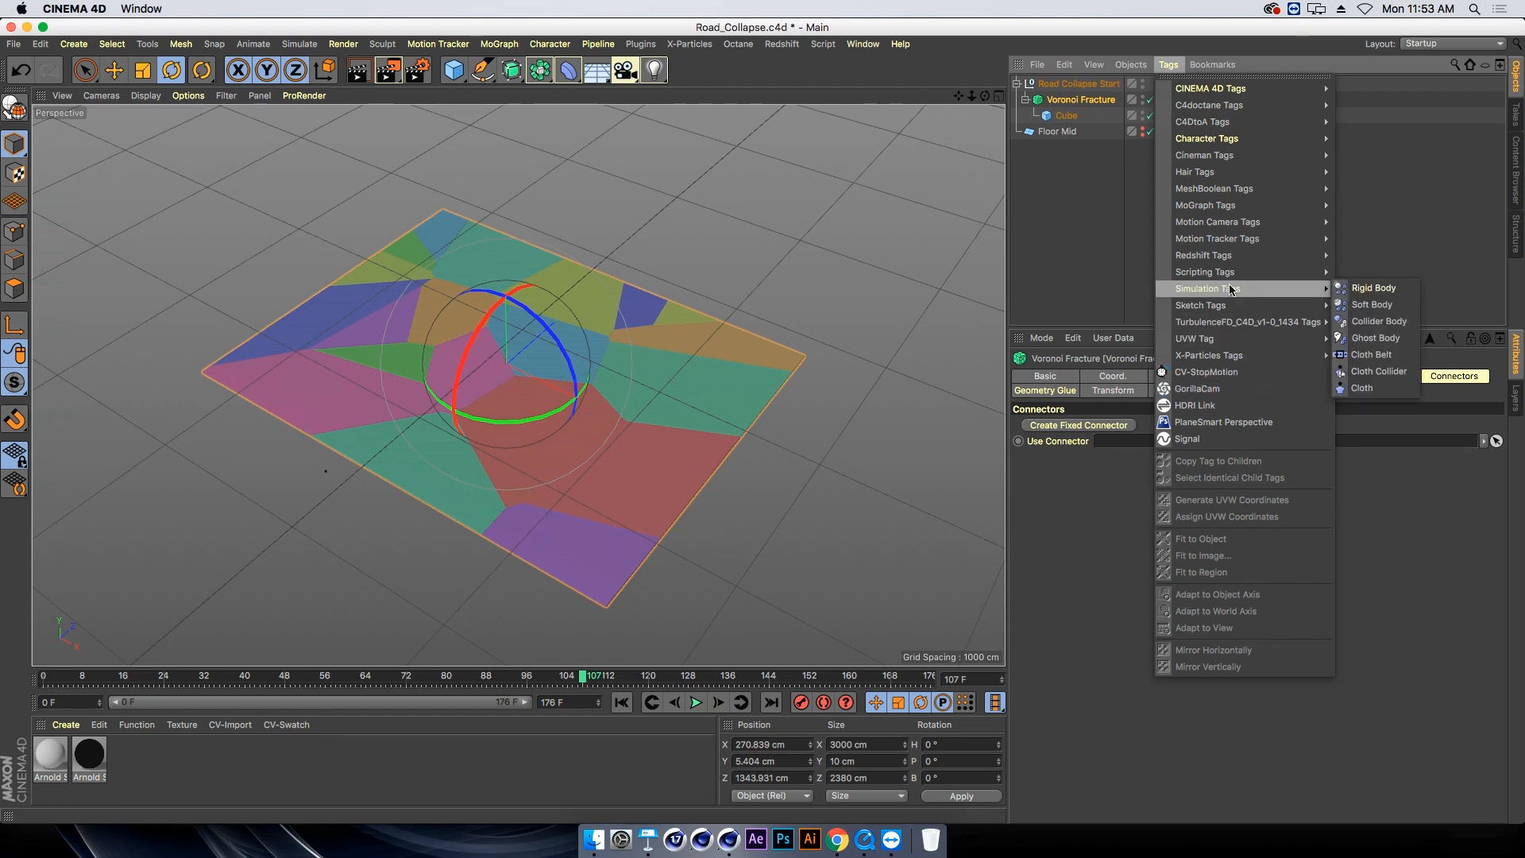
click(1373, 287)
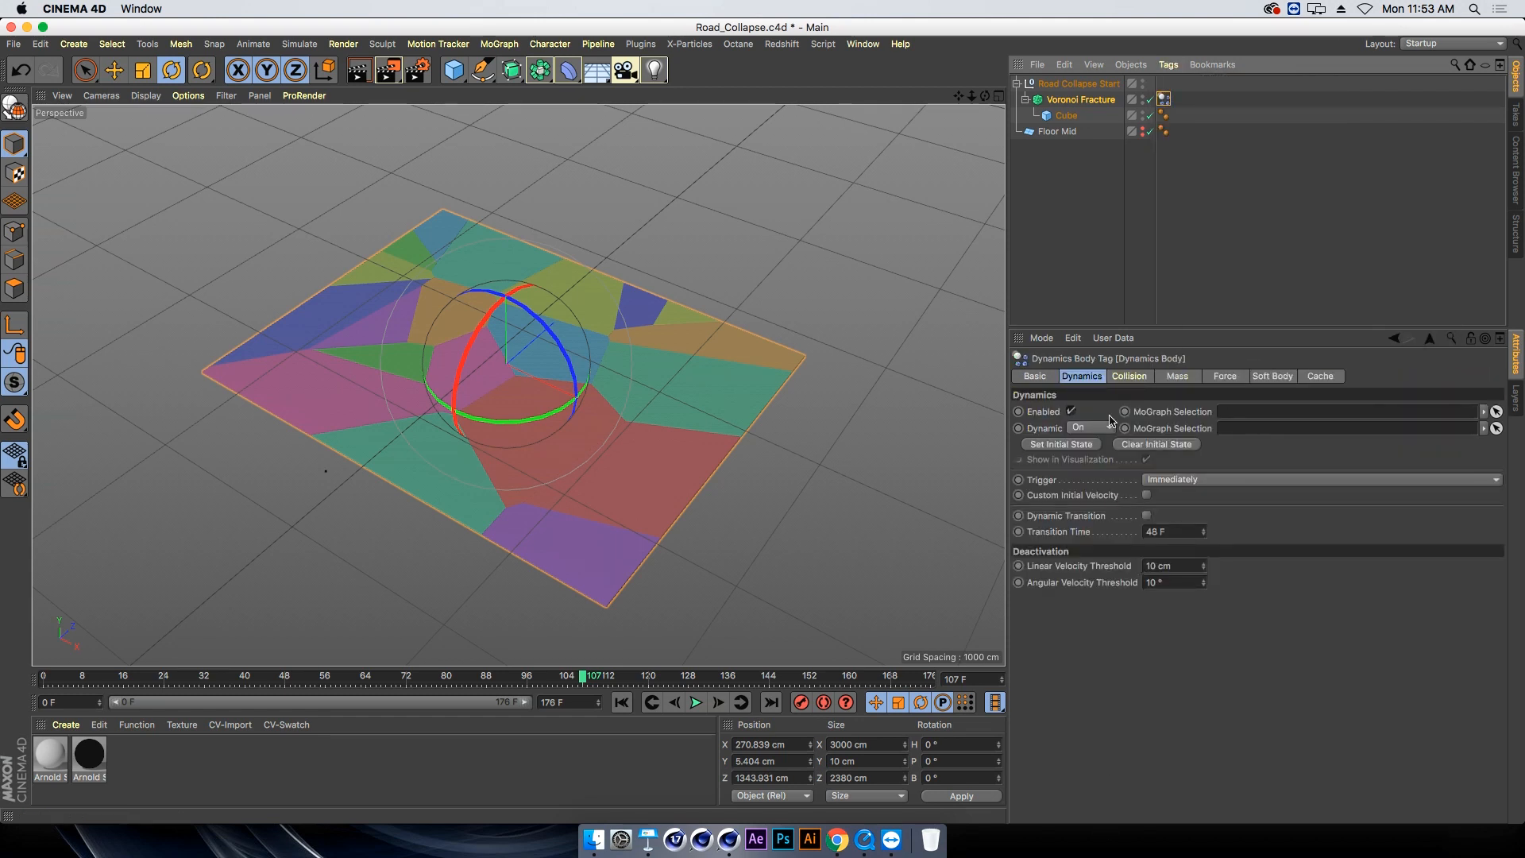
Set the Dynamics Body tag's collision Bounce to 5% and Friction to 80%
click(1129, 377)
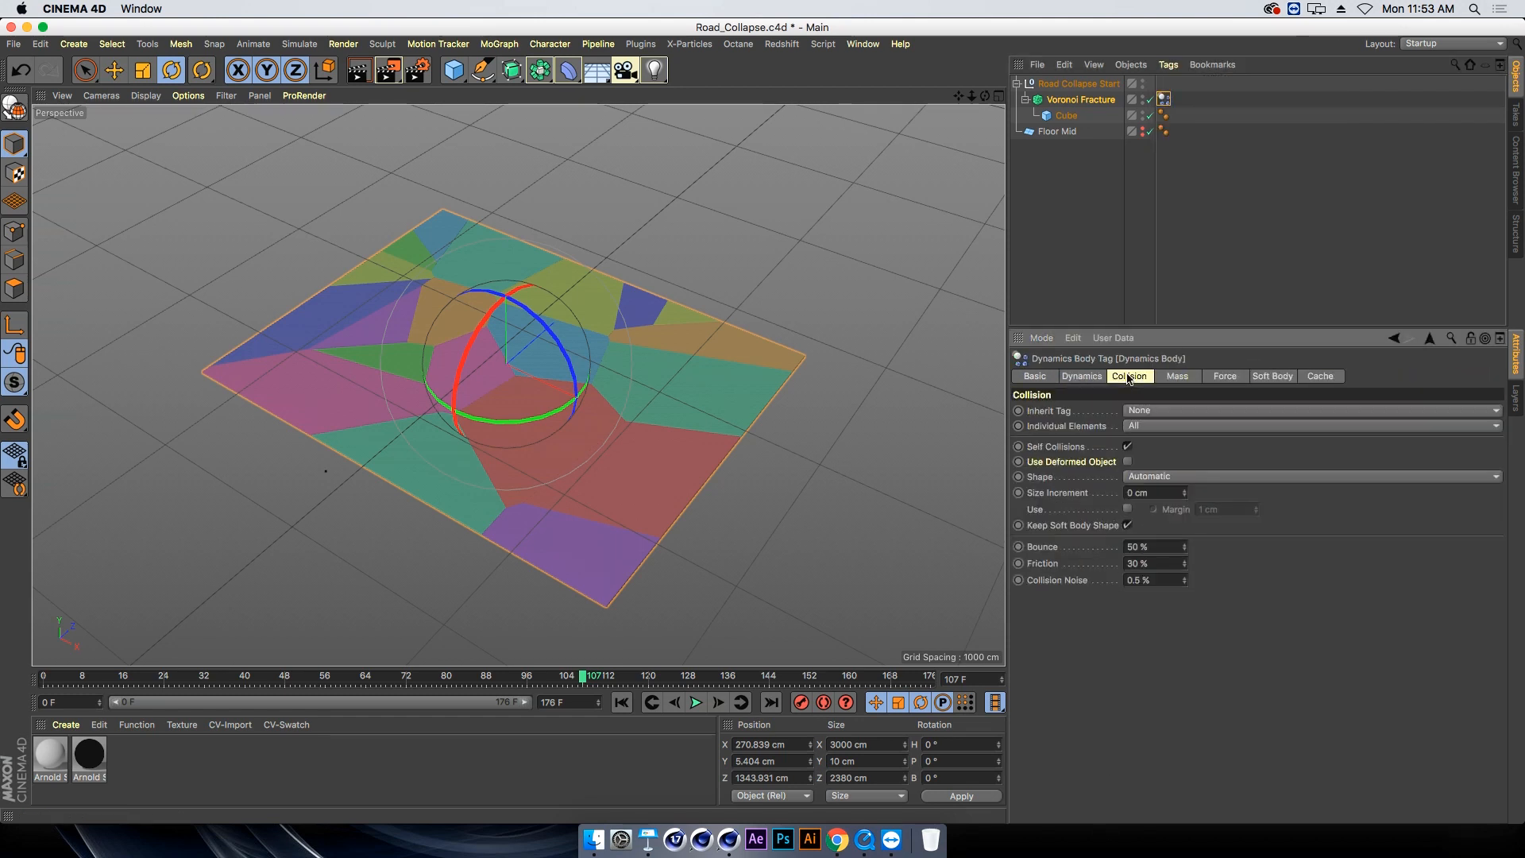
click(1141, 547)
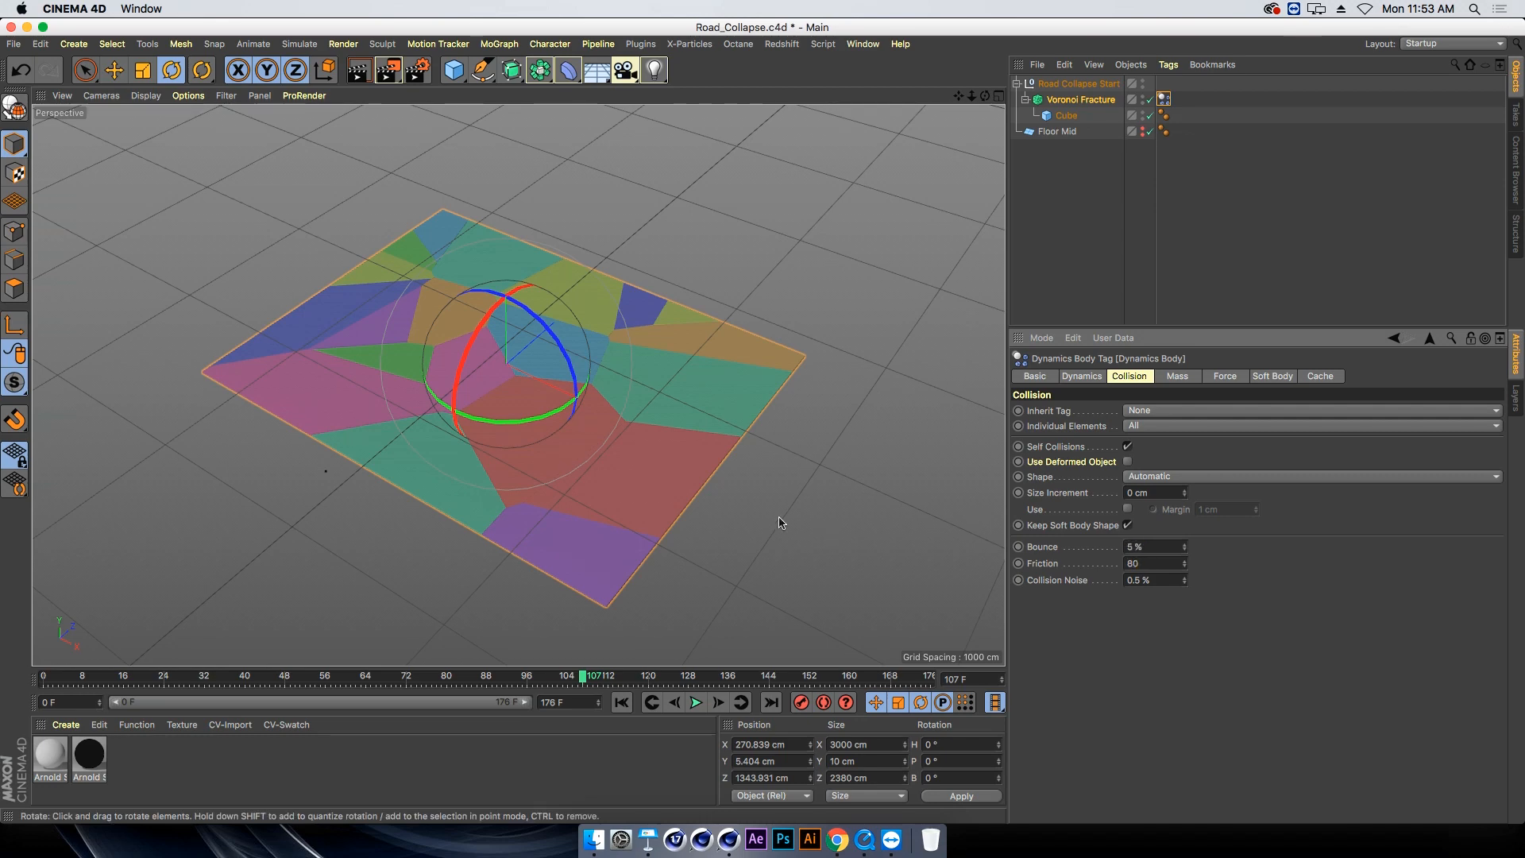
key(Return)
Play the fractured road's rigid body simulation from frame 0, stop it and rewind to the start
alt+drag(539, 392, 609, 401)
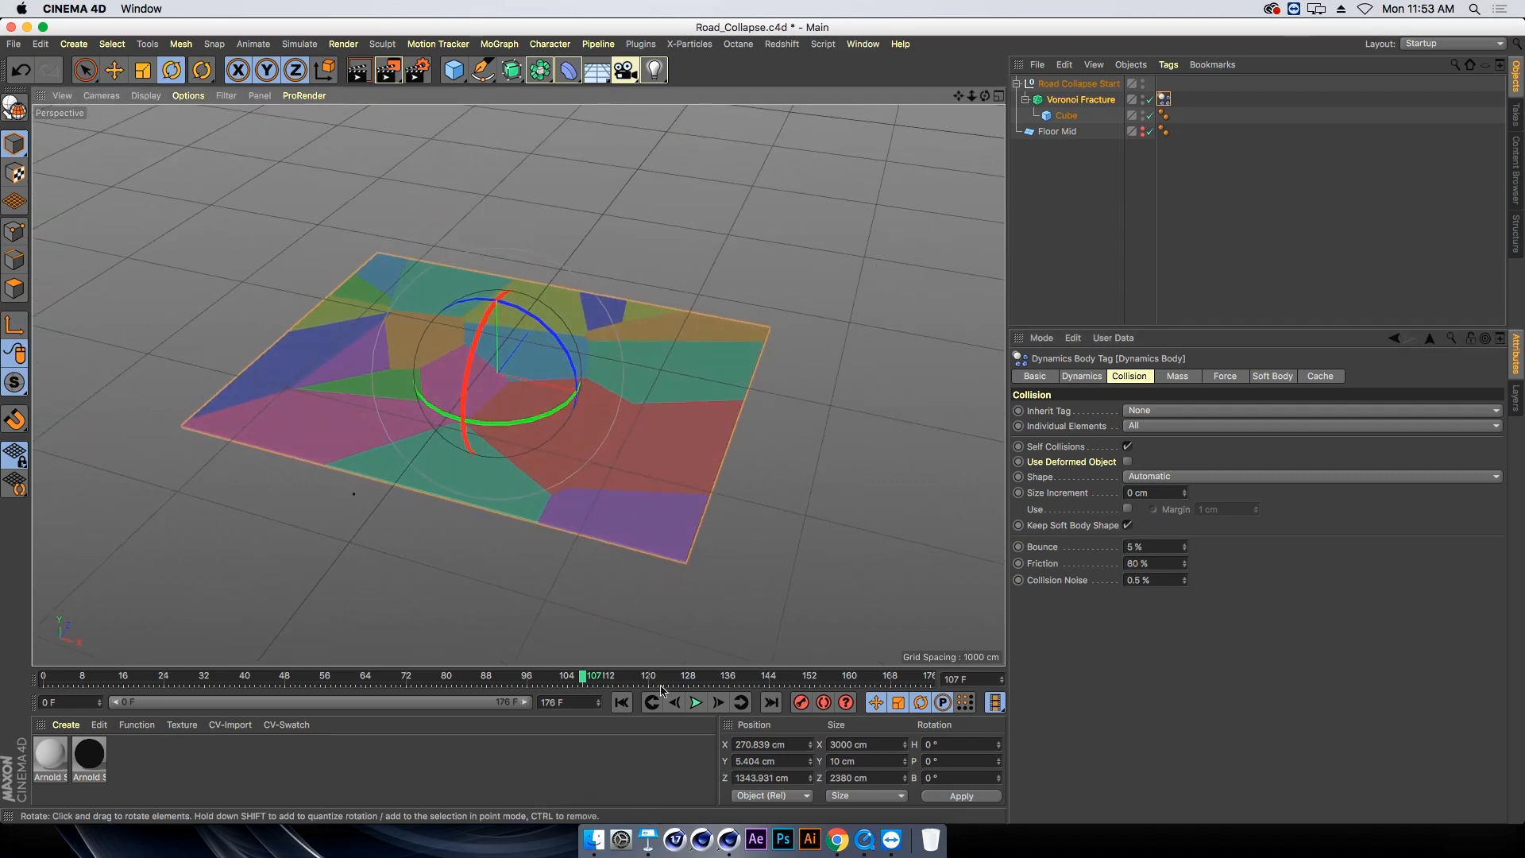
click(623, 703)
click(695, 702)
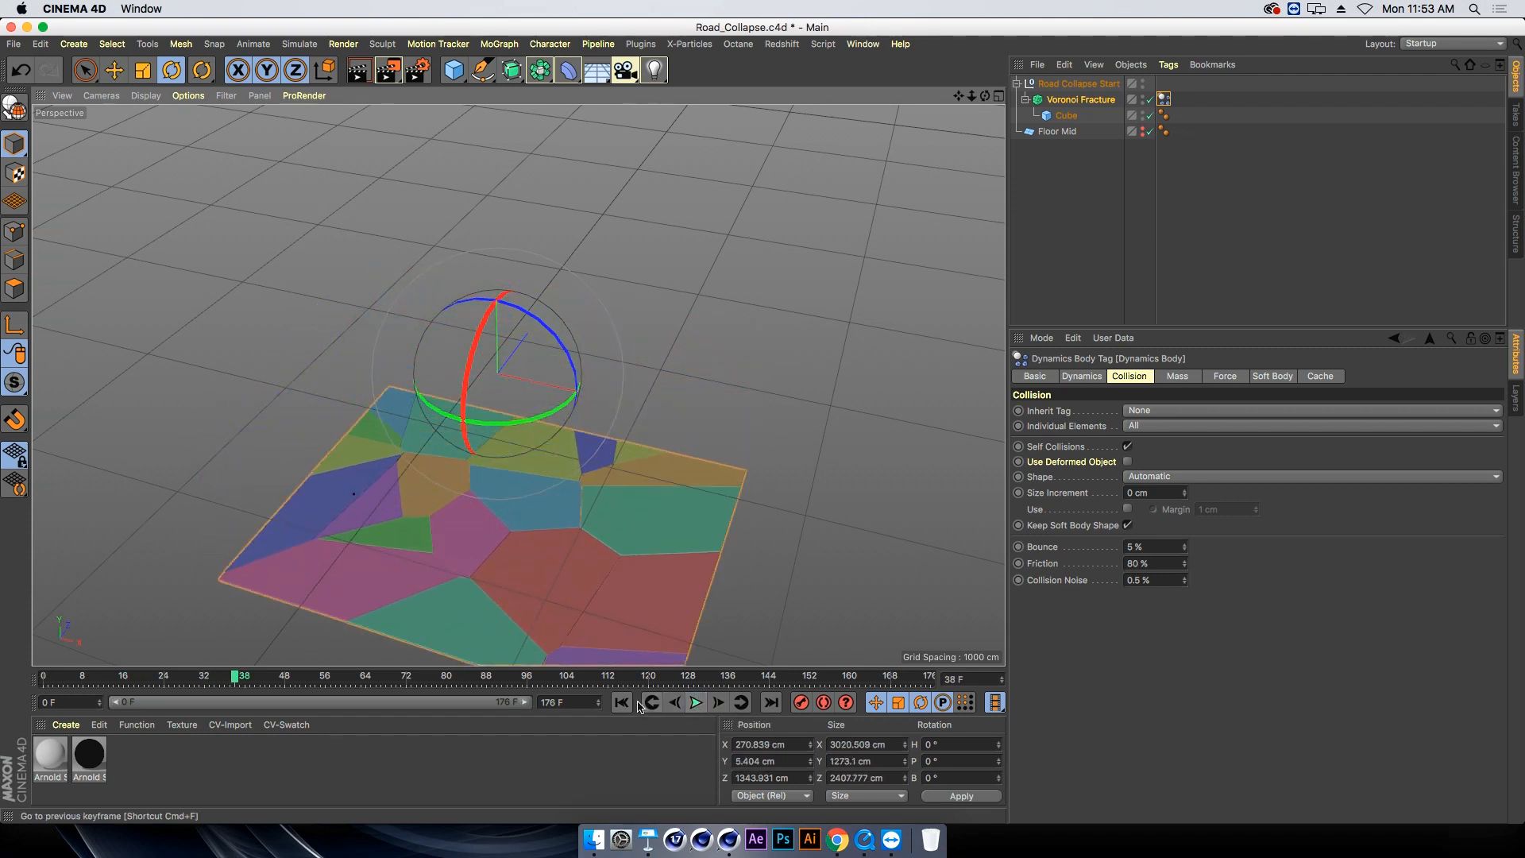
click(697, 702)
click(623, 702)
alt+drag(490, 342, 486, 355)
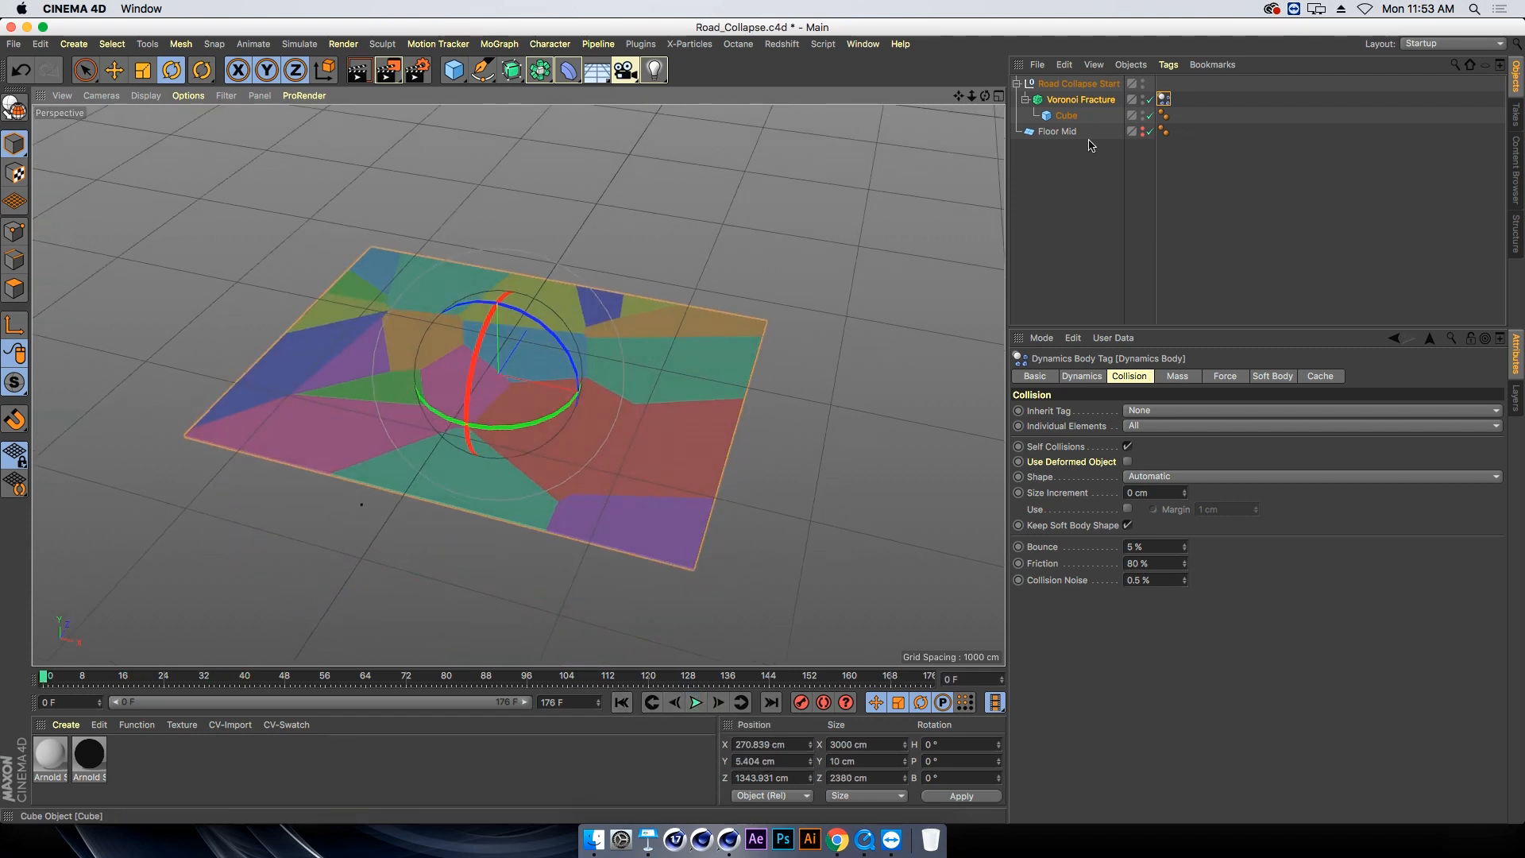
Add a shader source to the Voronoi Fracture and disable its Point Generator - Distribution source
click(1082, 101)
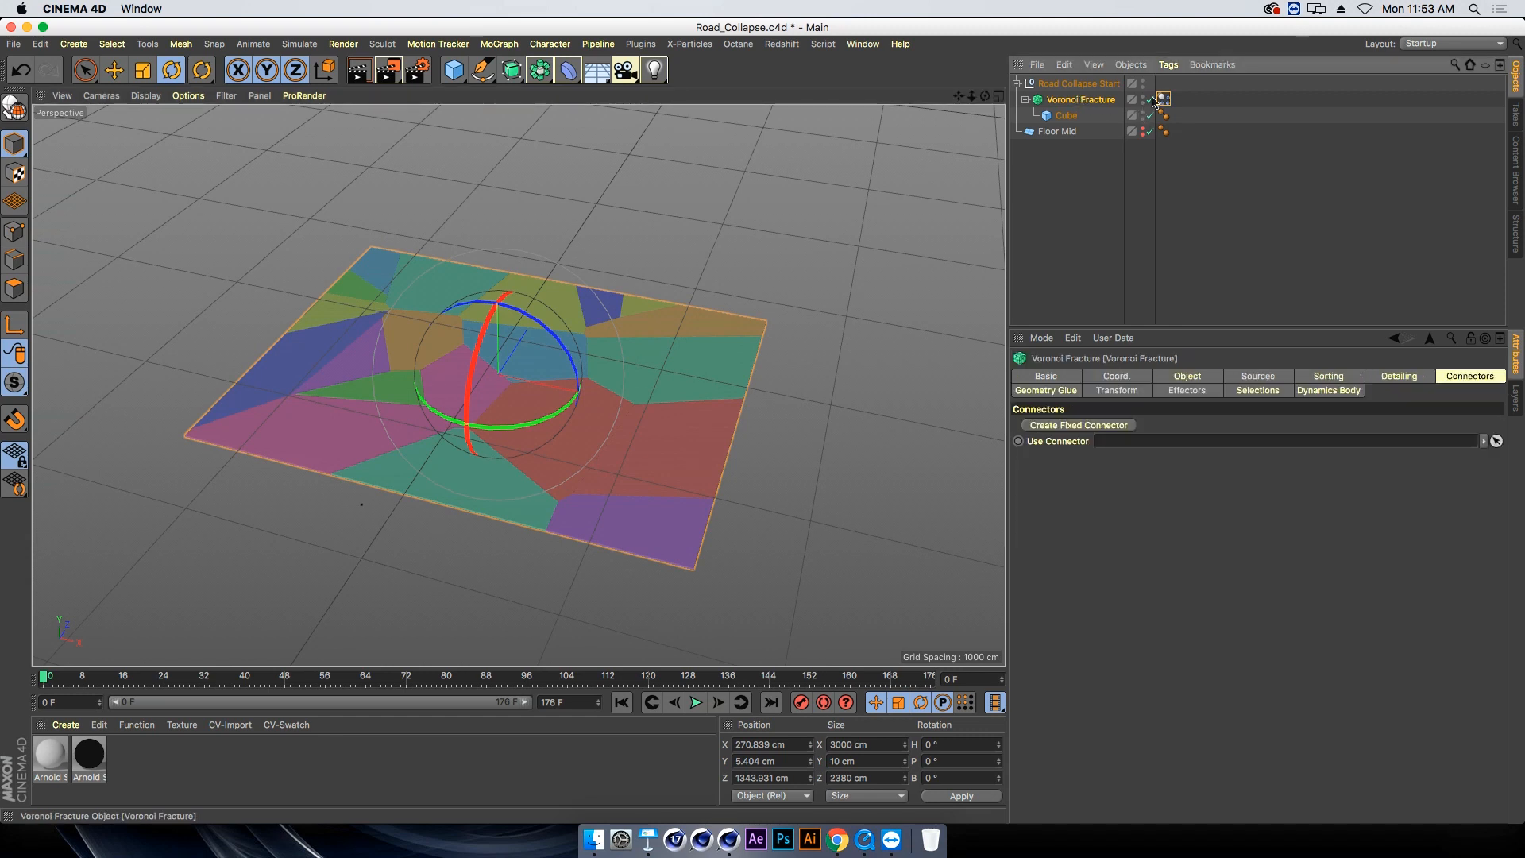
click(1165, 101)
click(1082, 101)
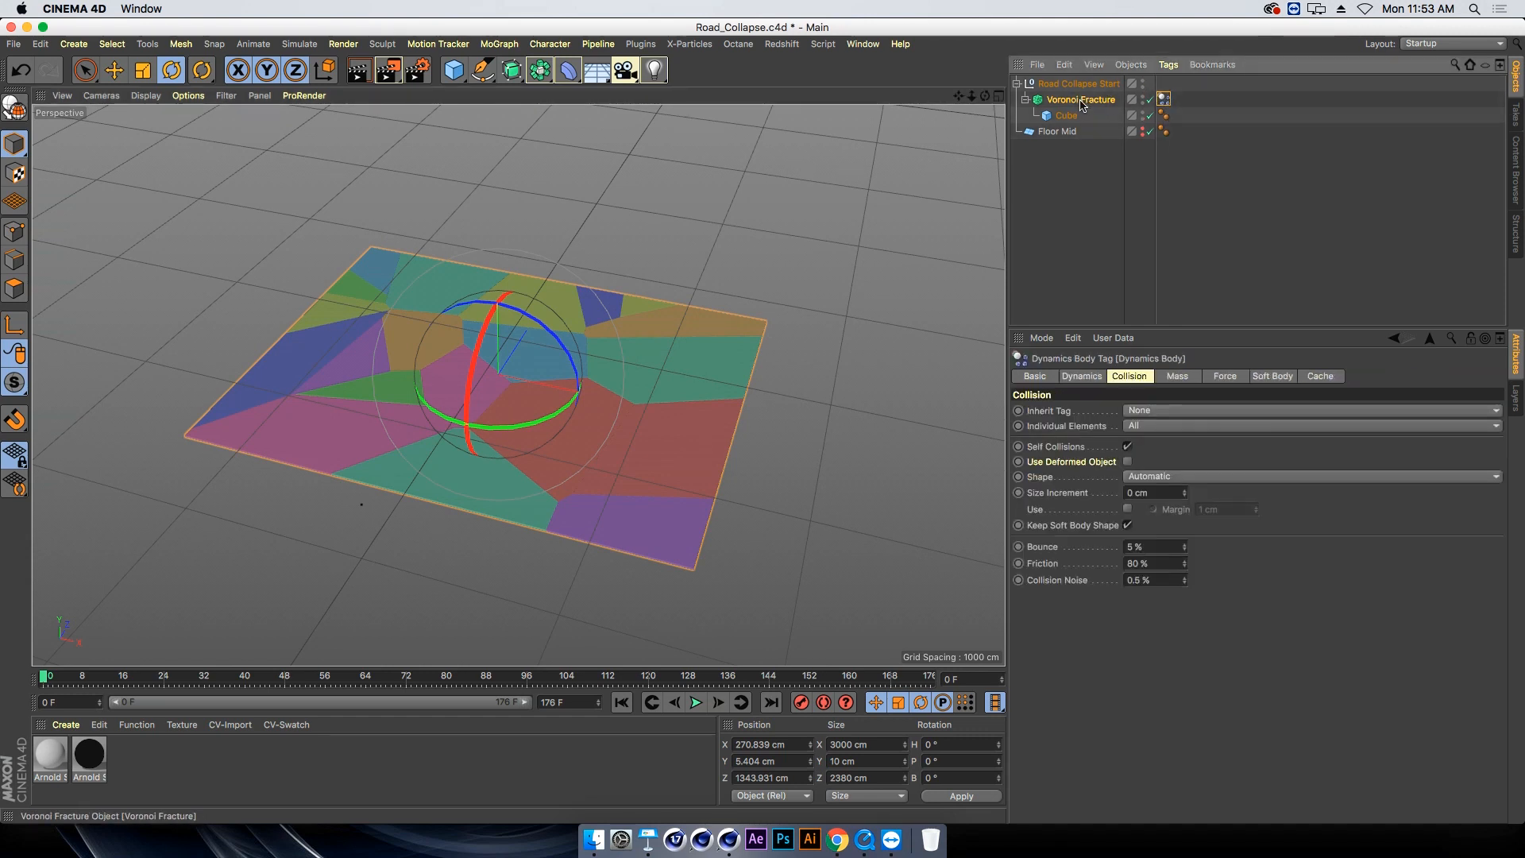
click(1259, 376)
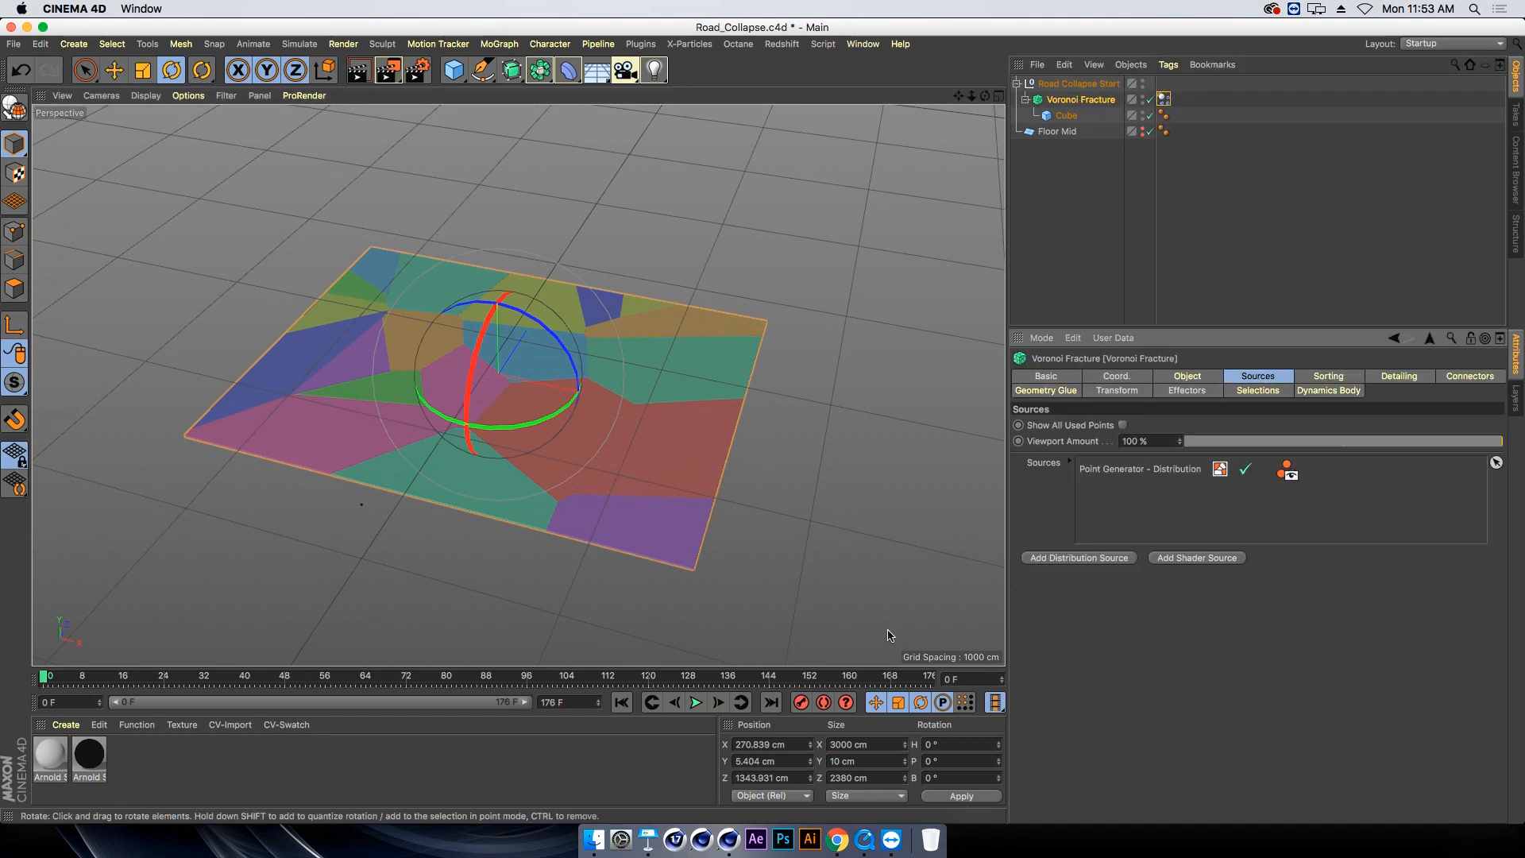
click(1111, 471)
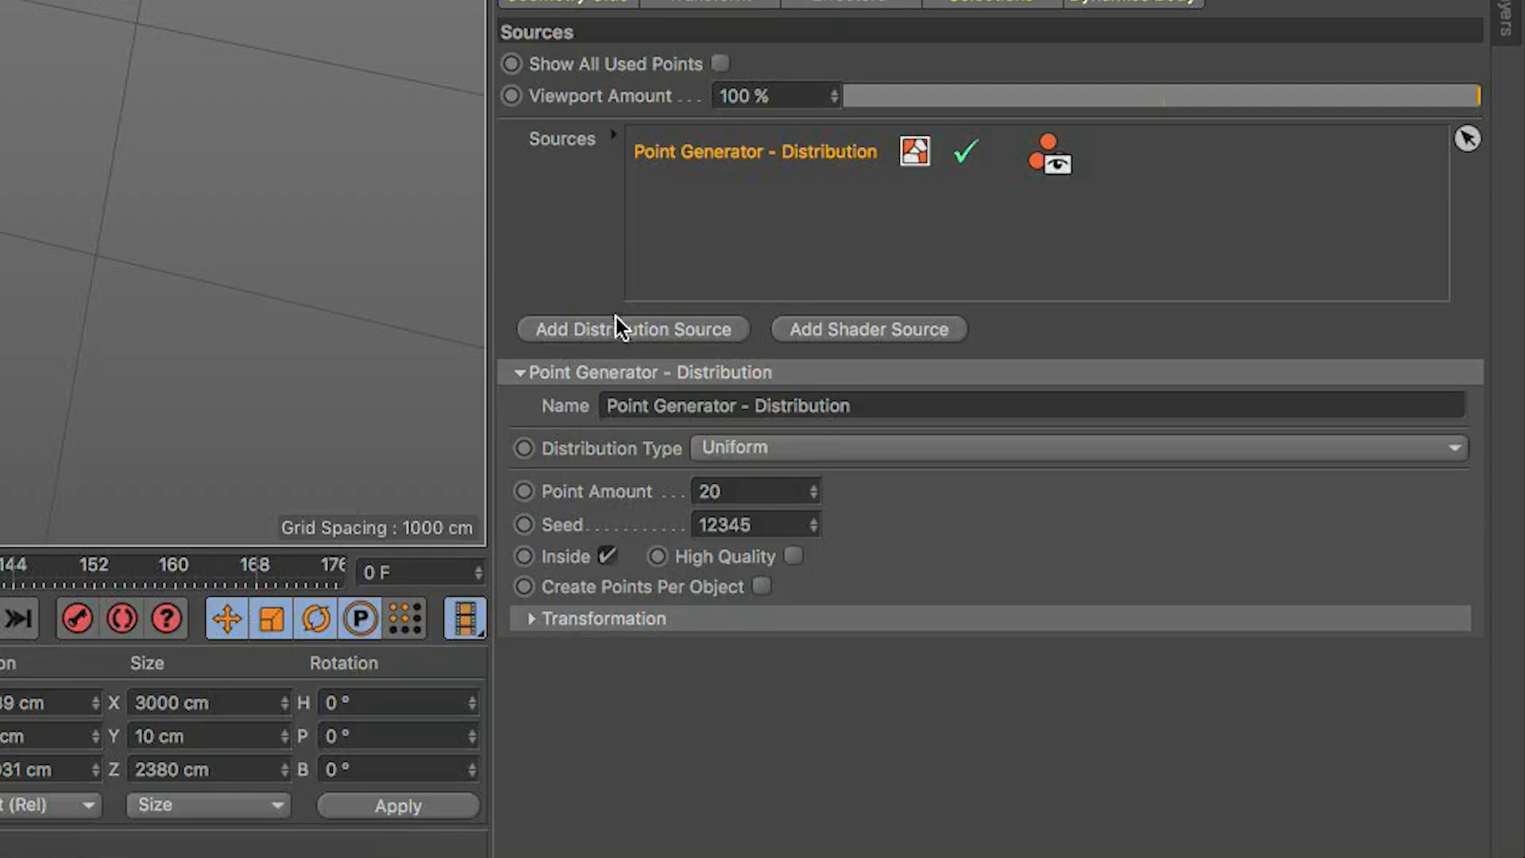
click(868, 337)
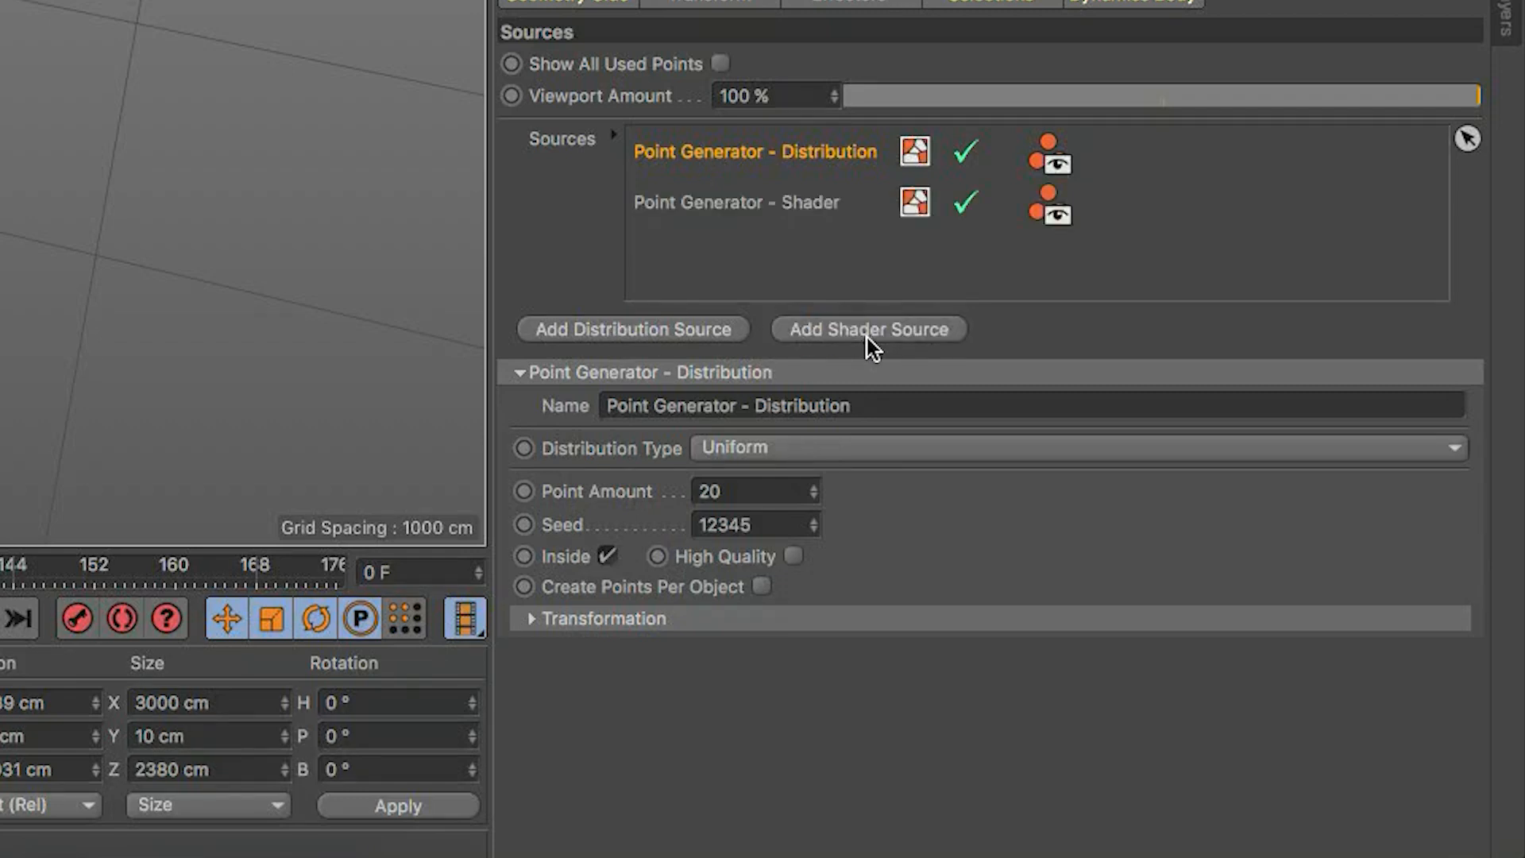
click(968, 153)
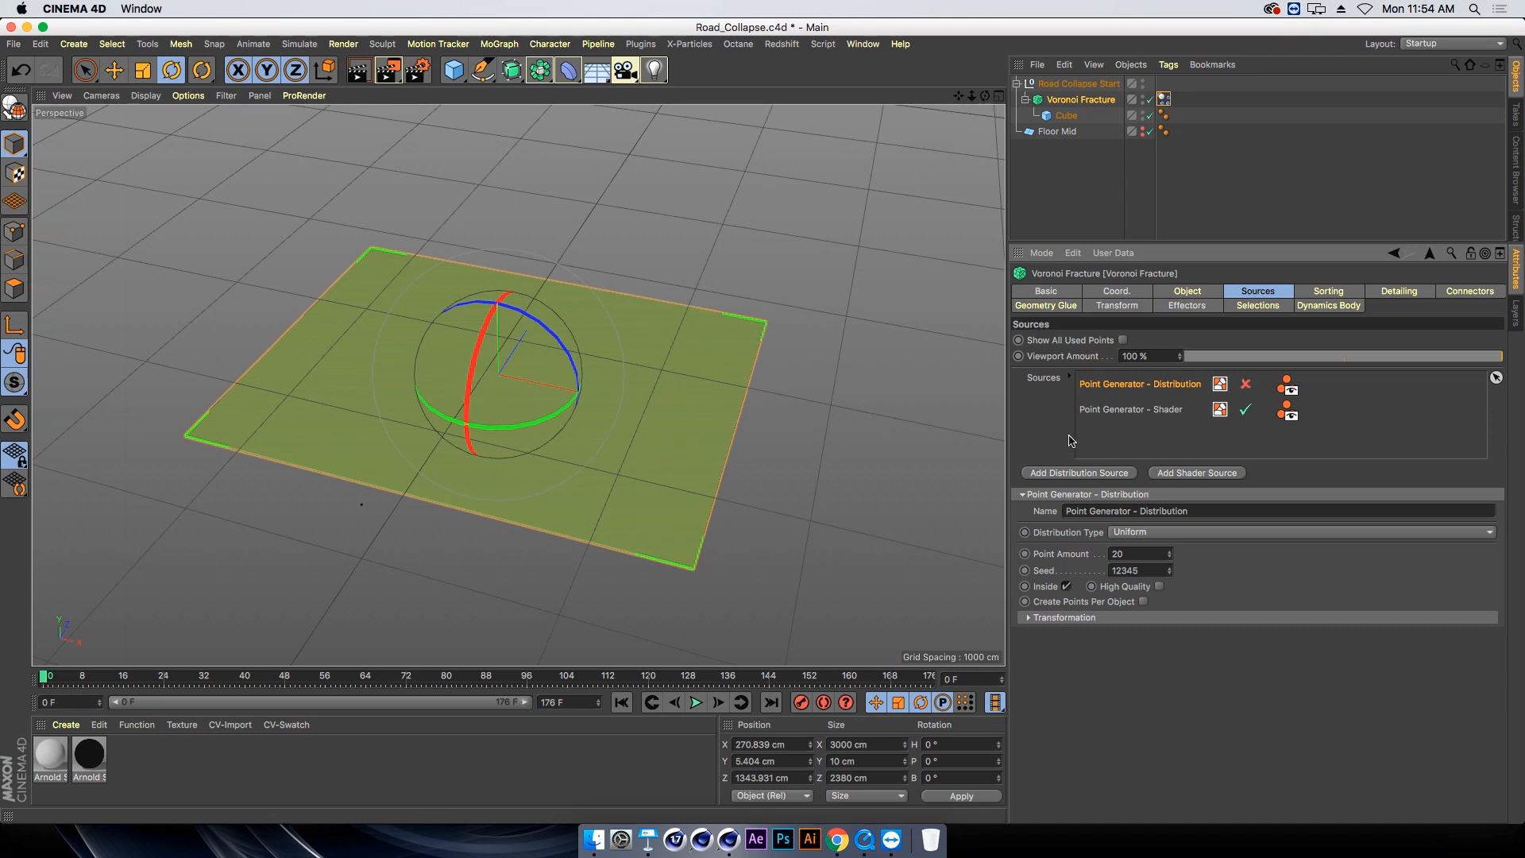
Choose Road_Collapse_Further.psd from 02_Action/Parts/tex as the image for the Point Generator - Shader source
click(1161, 410)
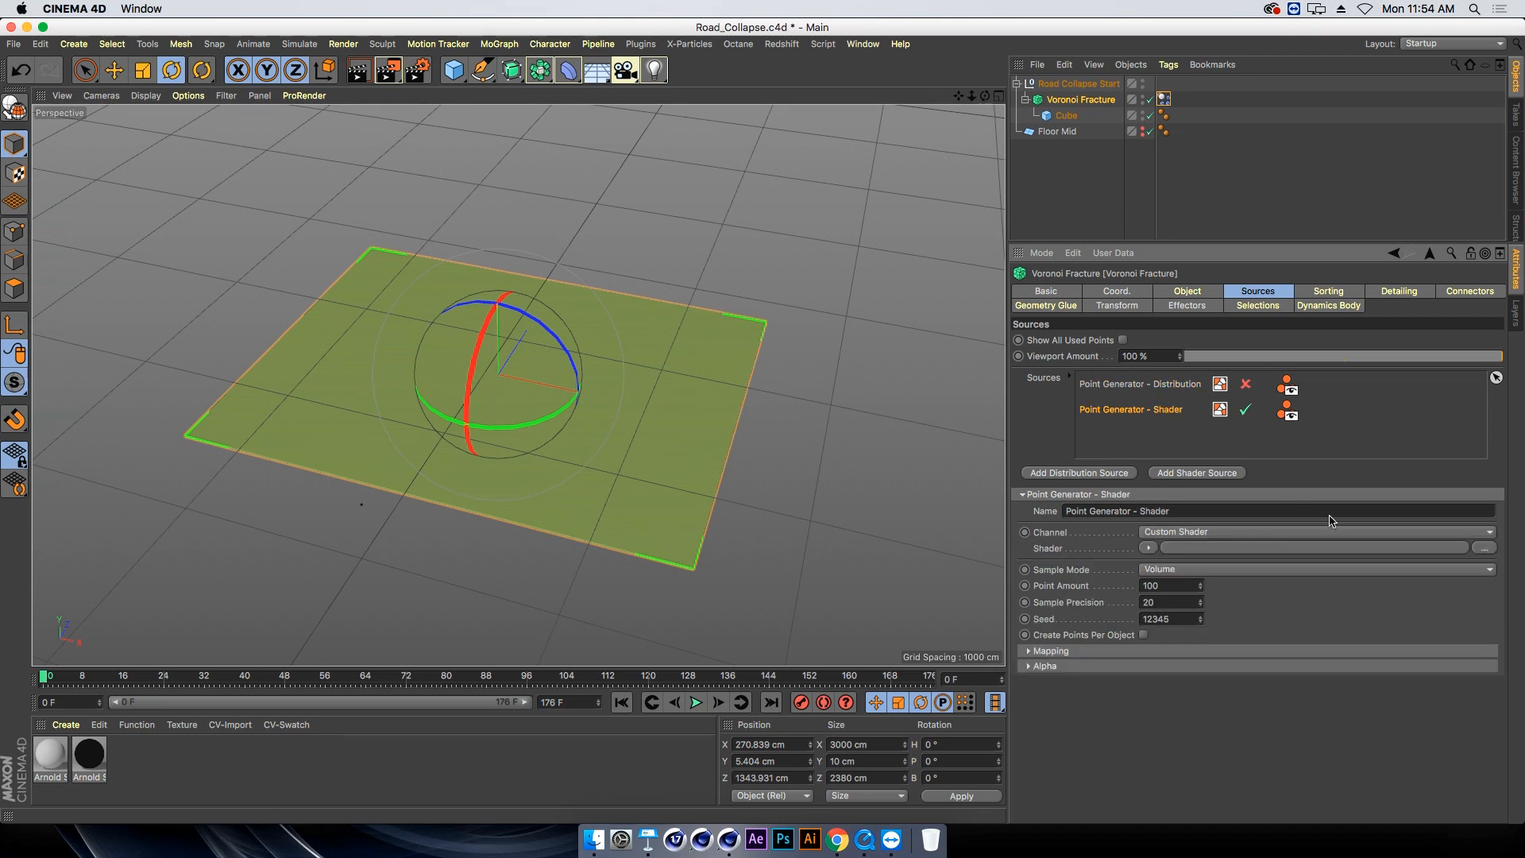
click(1485, 550)
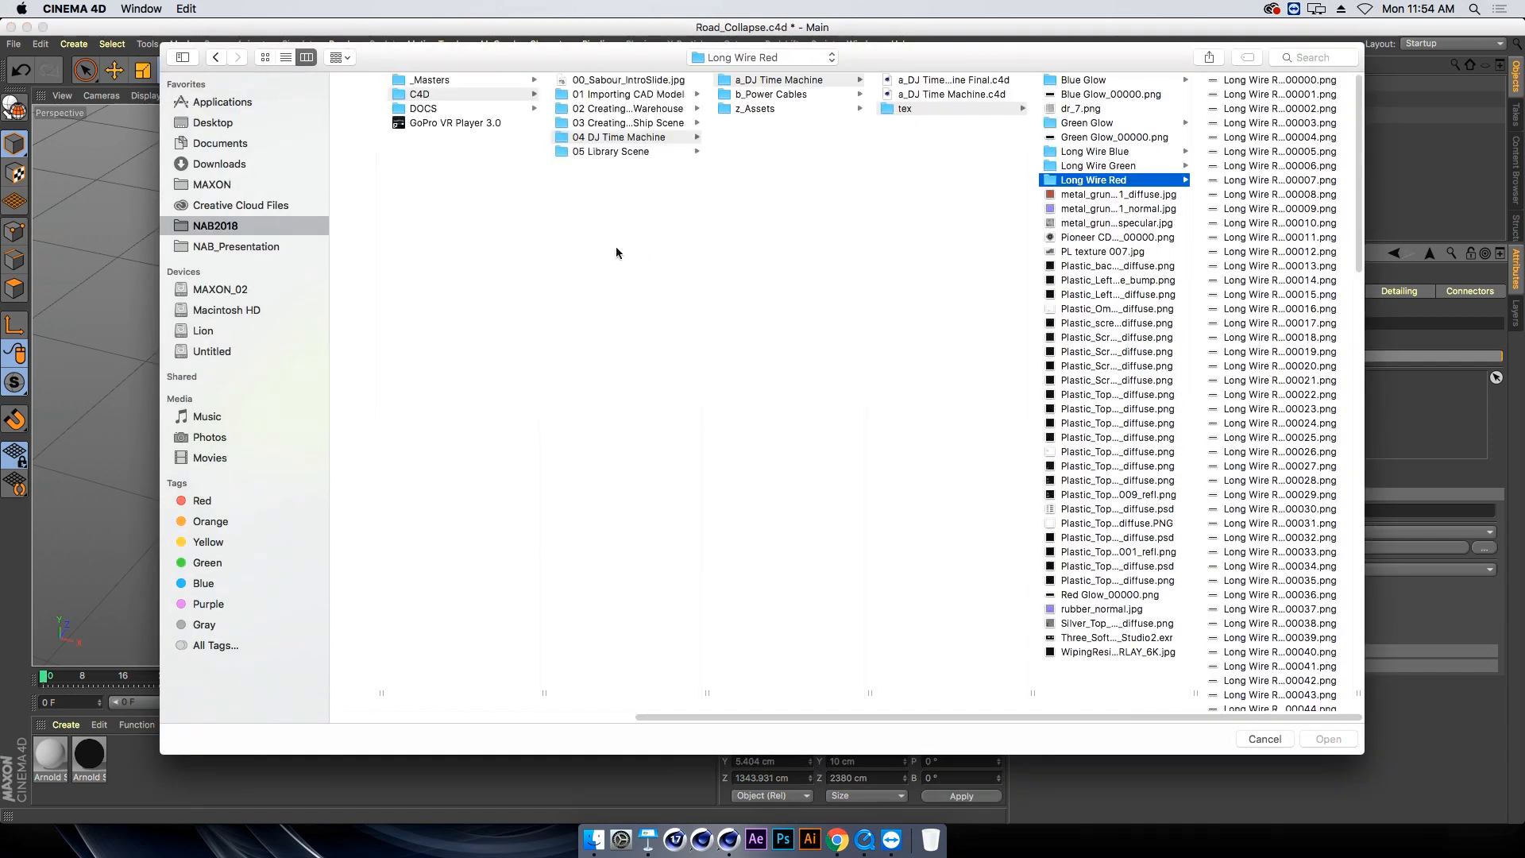
click(249, 252)
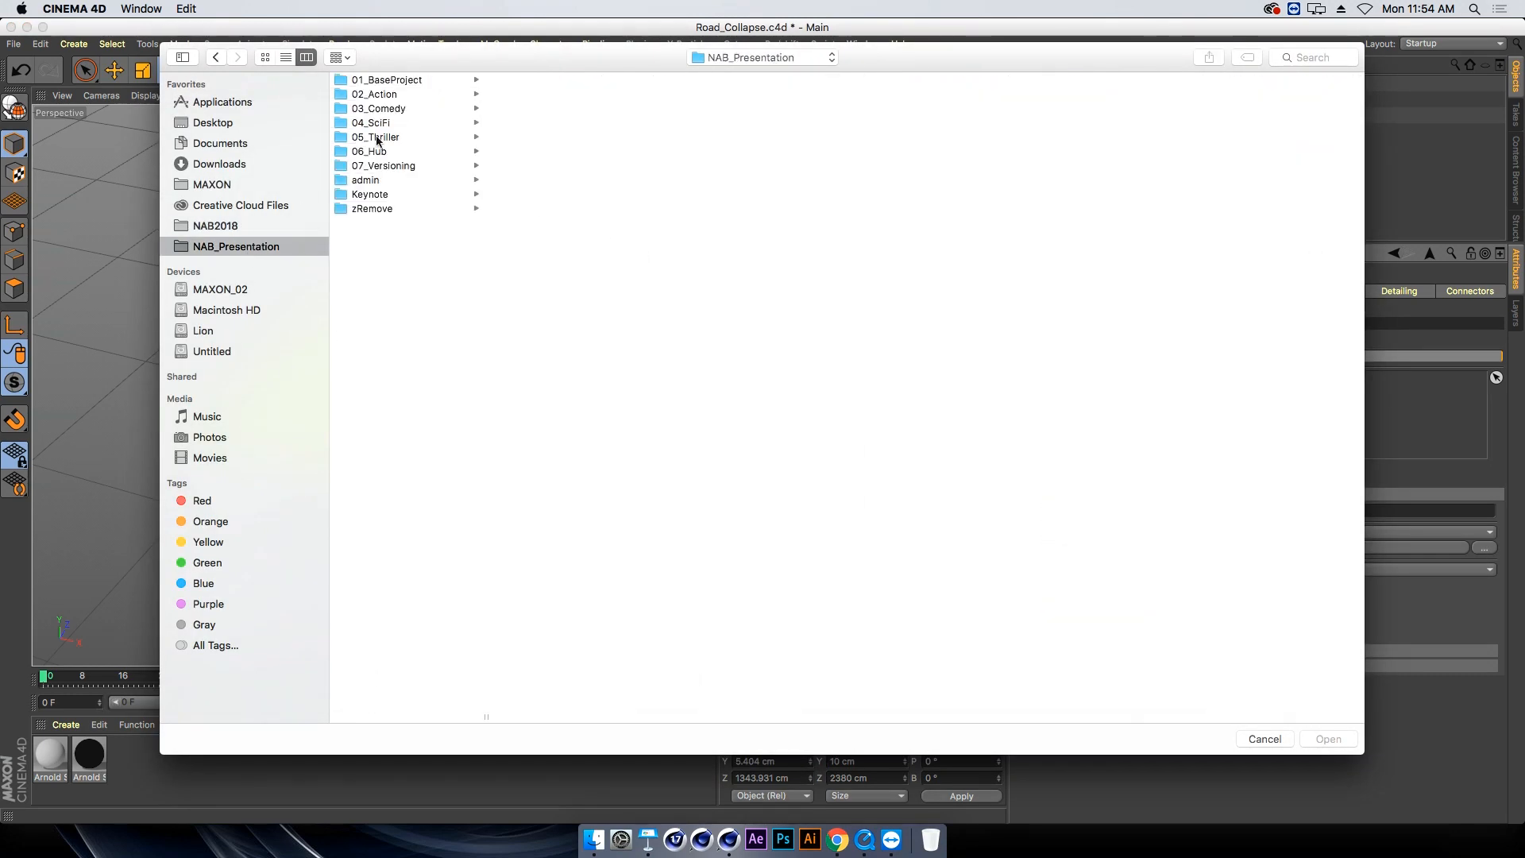
click(392, 97)
click(531, 122)
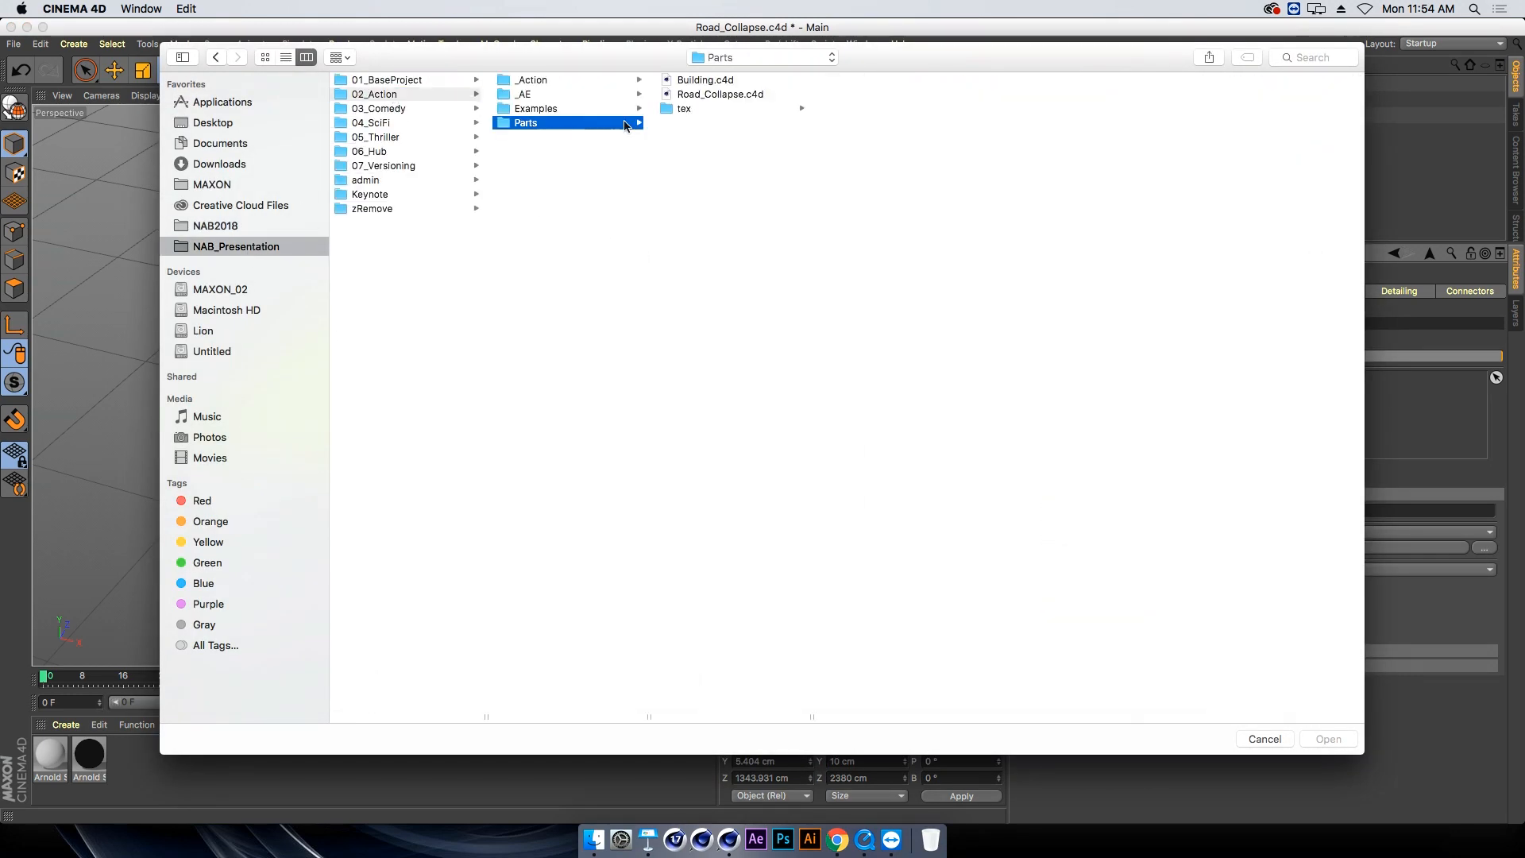
click(713, 109)
click(877, 83)
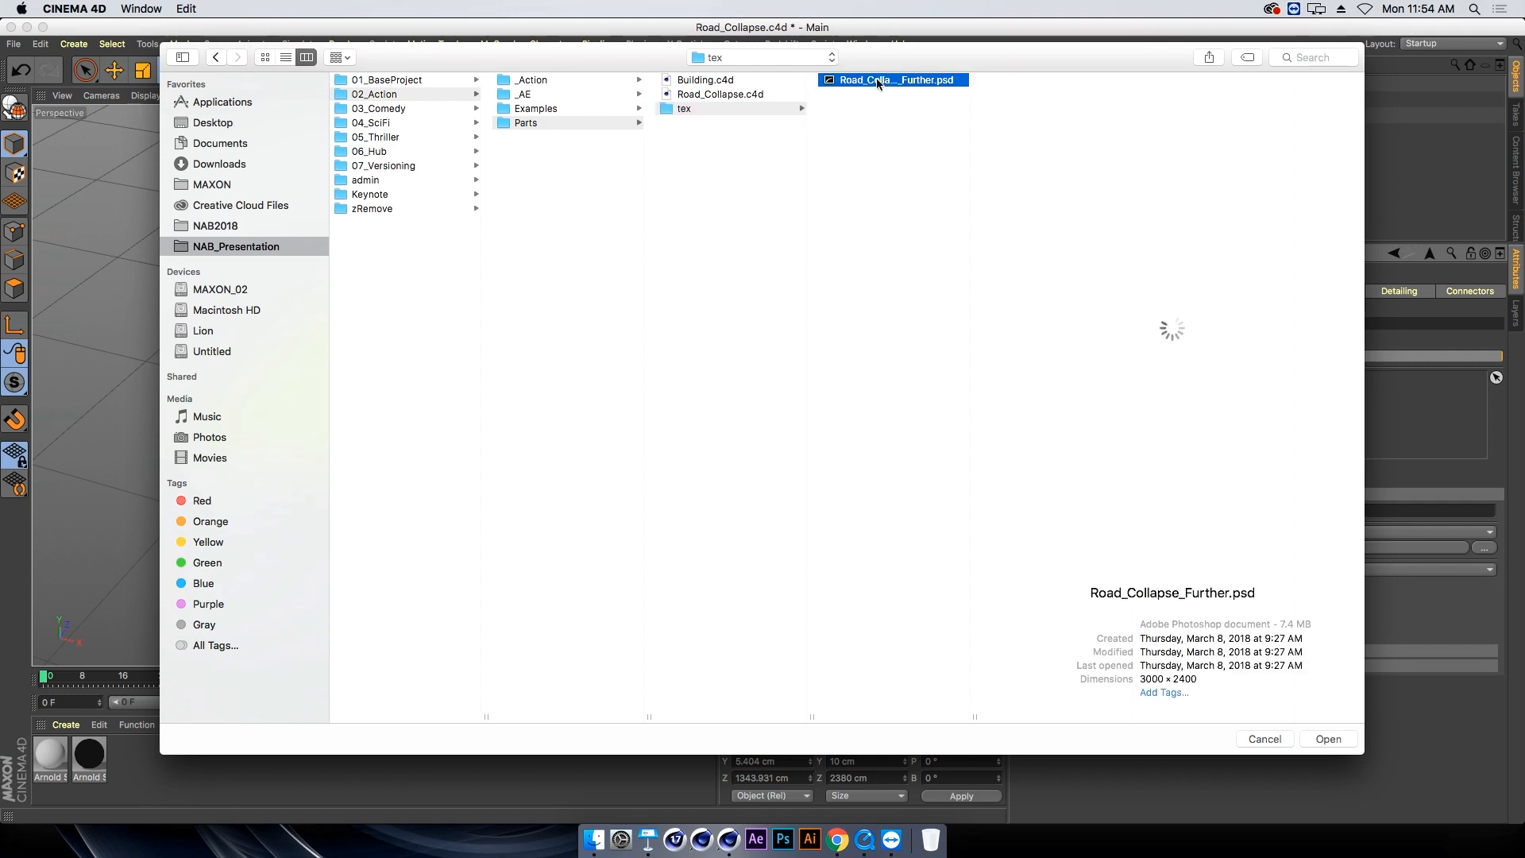
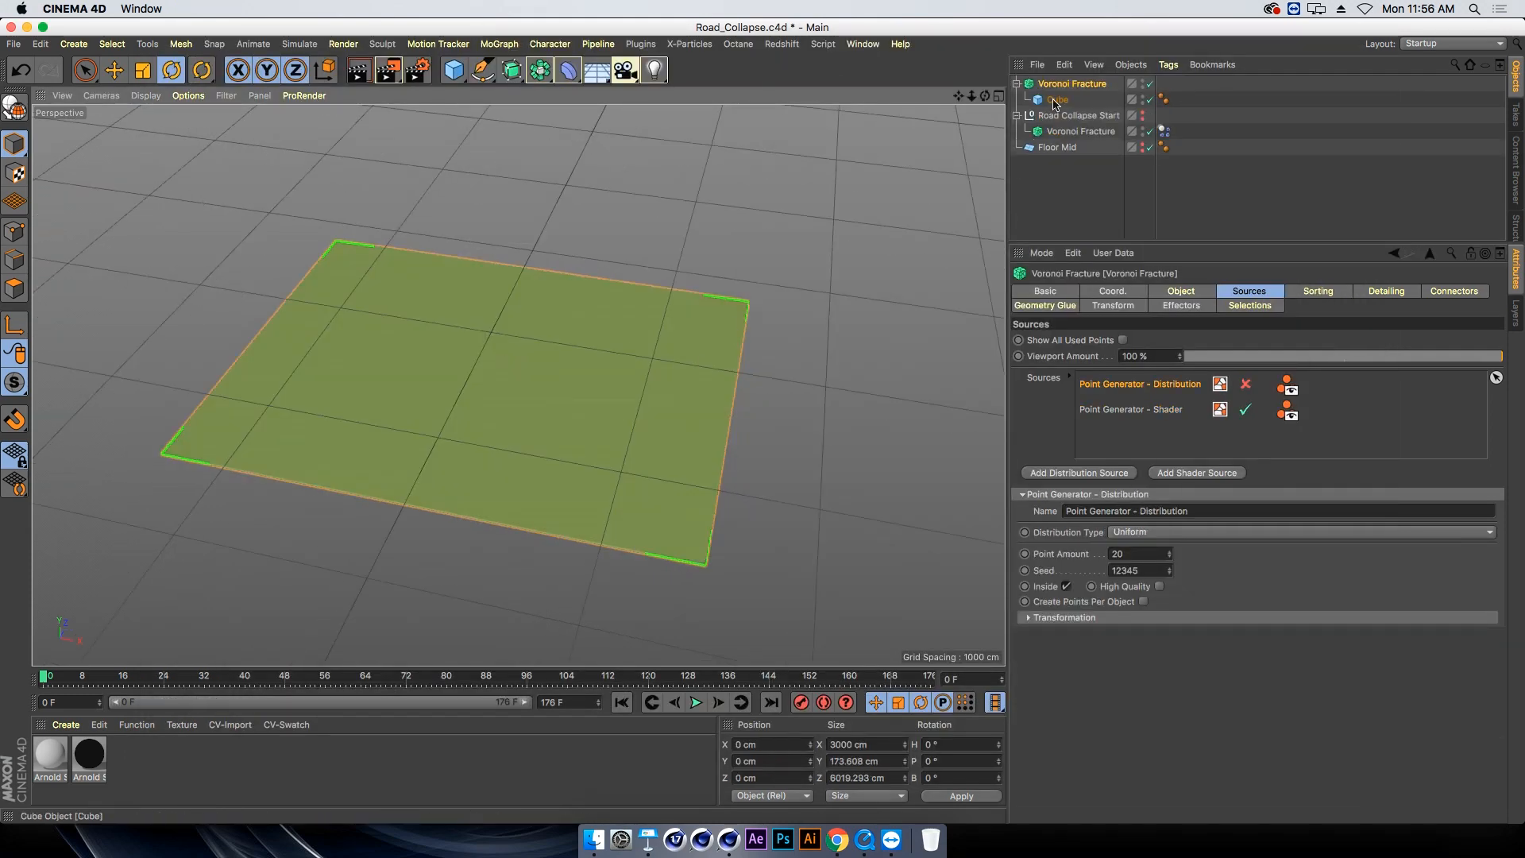
Set the pitch (P) rotation of the Cube under the upper Voronoi Fracture to 0°
click(1055, 100)
double_click(951, 761)
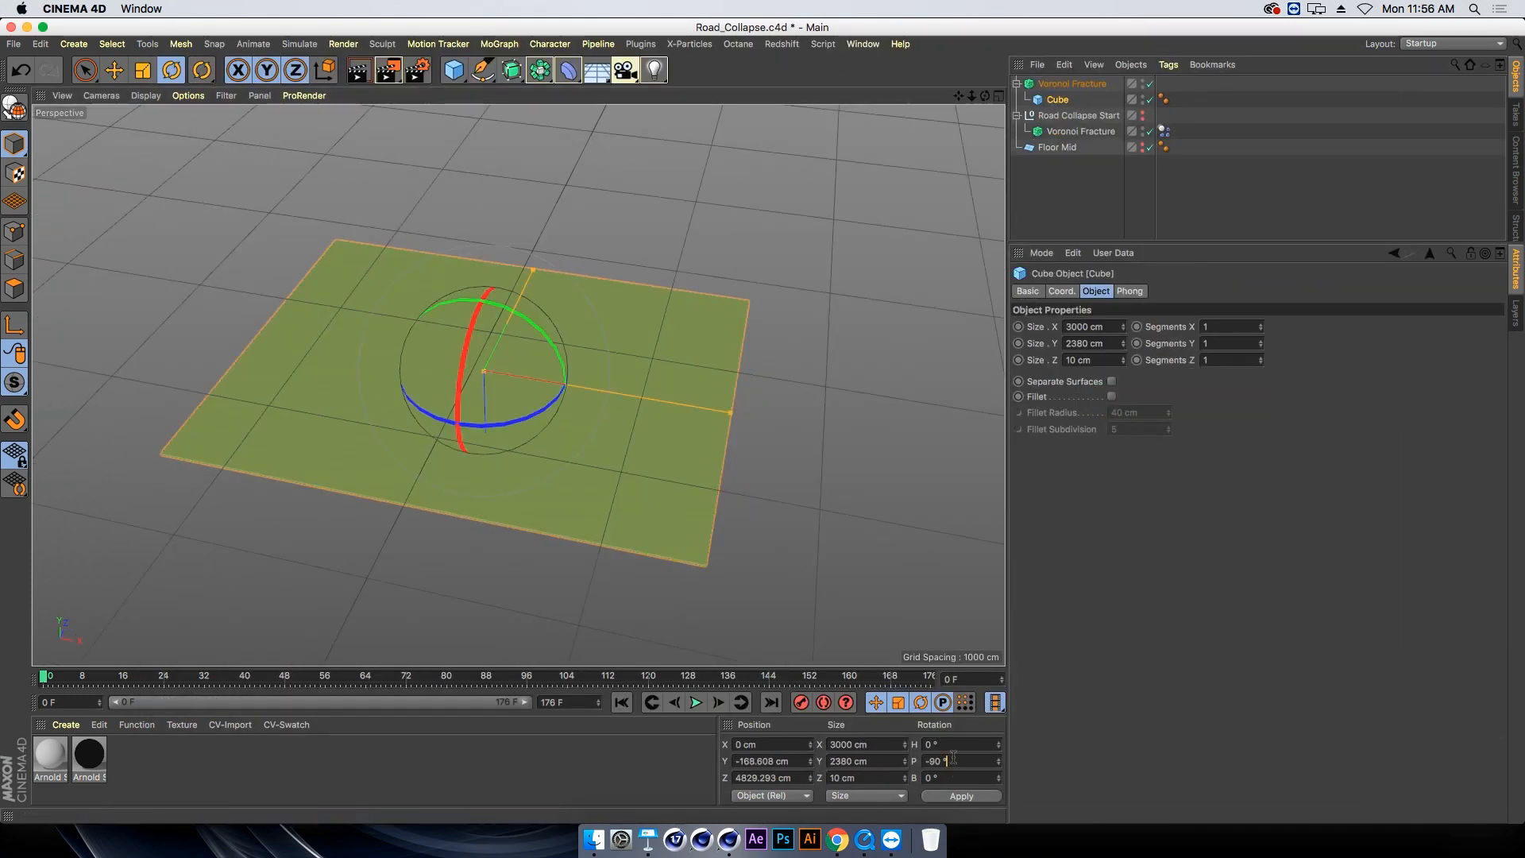
text(0)
key(Return)
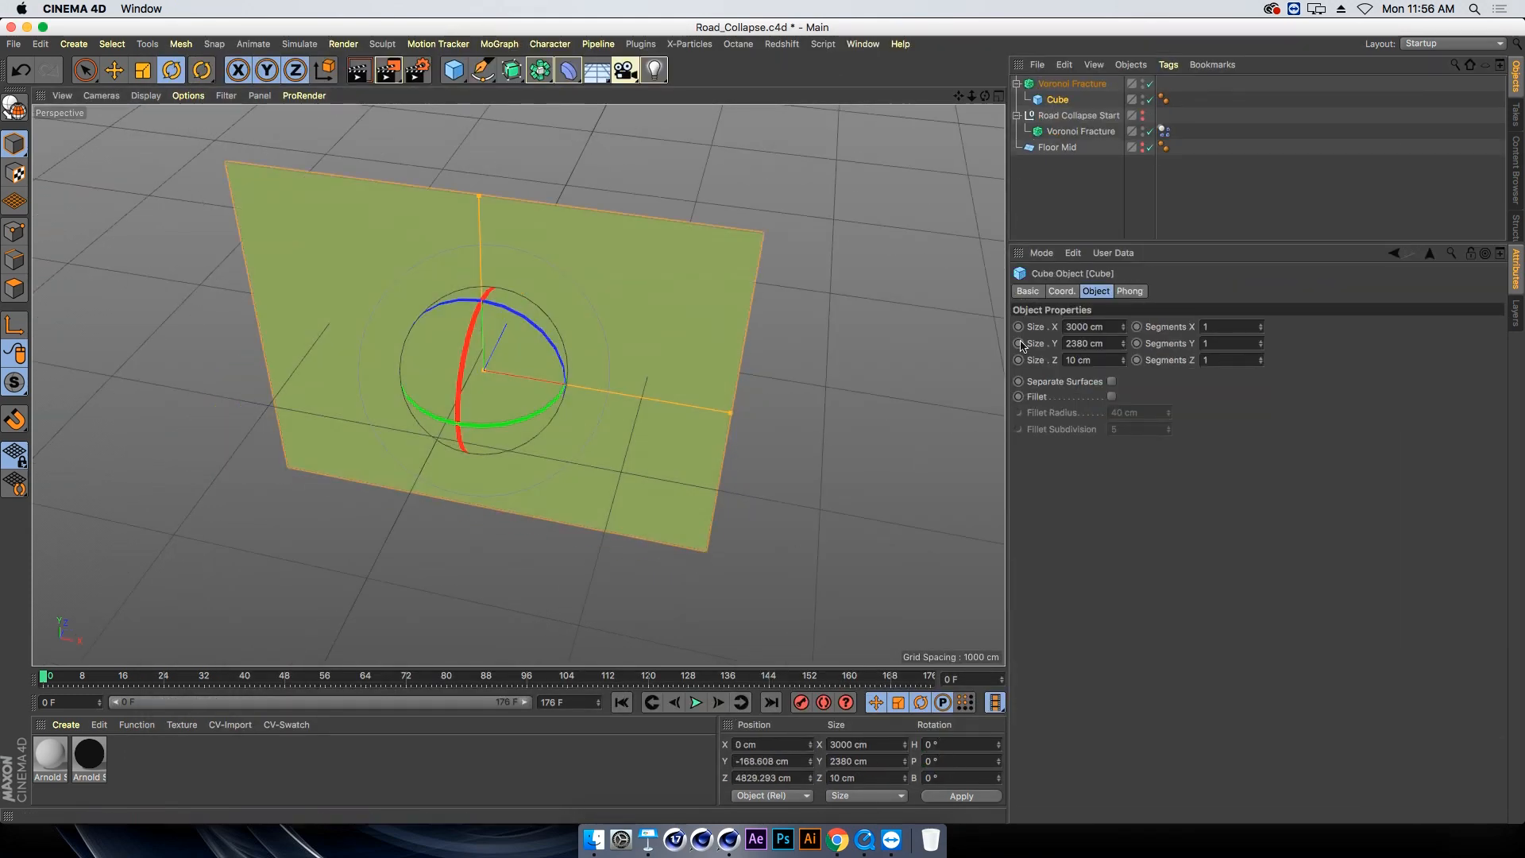
Load Road_Collapse_Further.psd from the tex folder into the Voronoi Fracture's Point Generator - Shader source
click(1071, 84)
click(1149, 409)
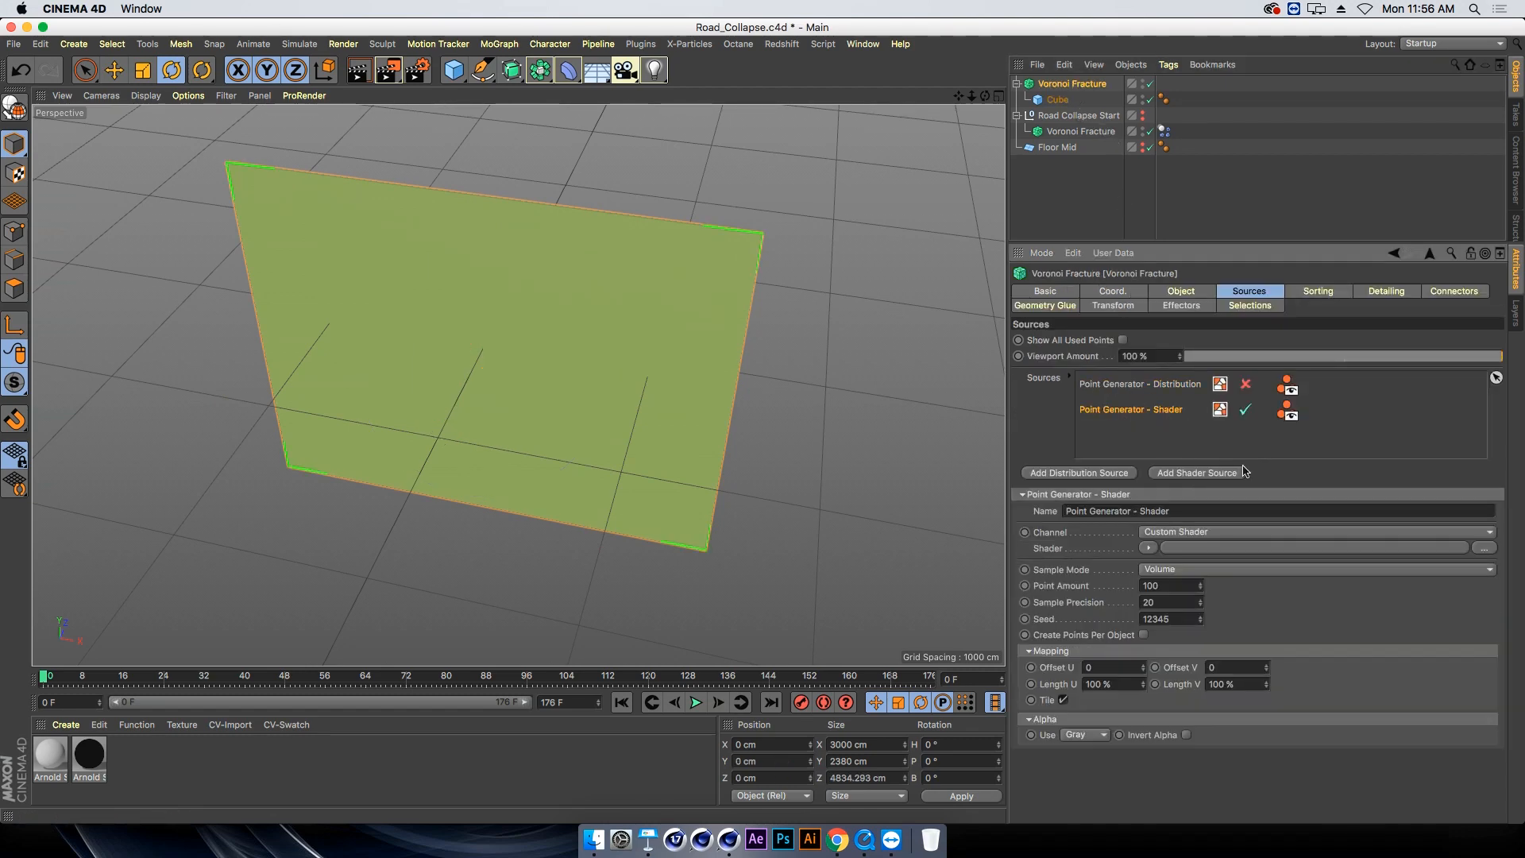
click(1485, 548)
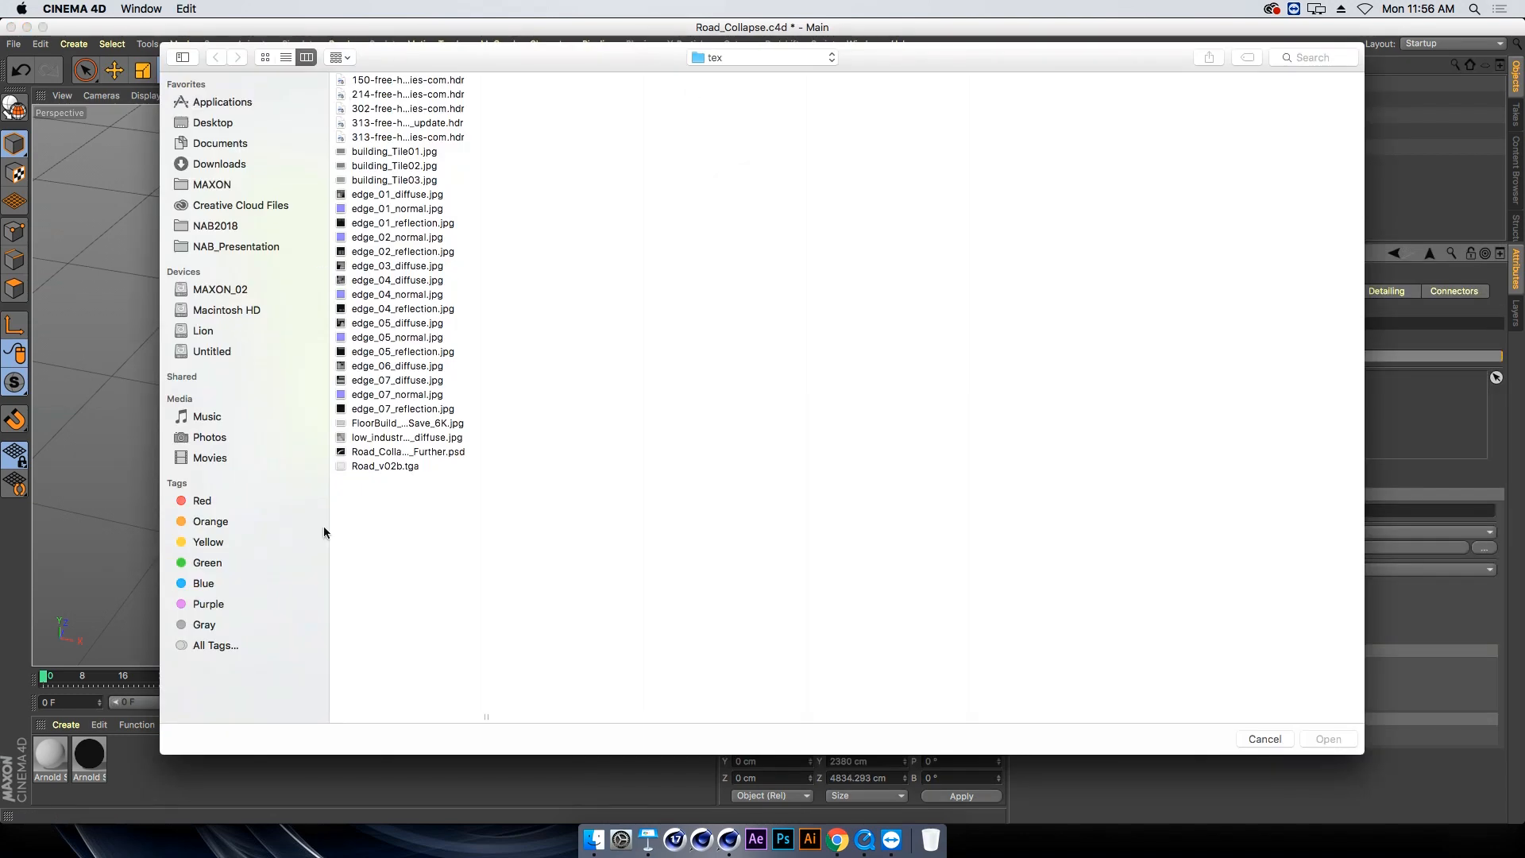
click(368, 452)
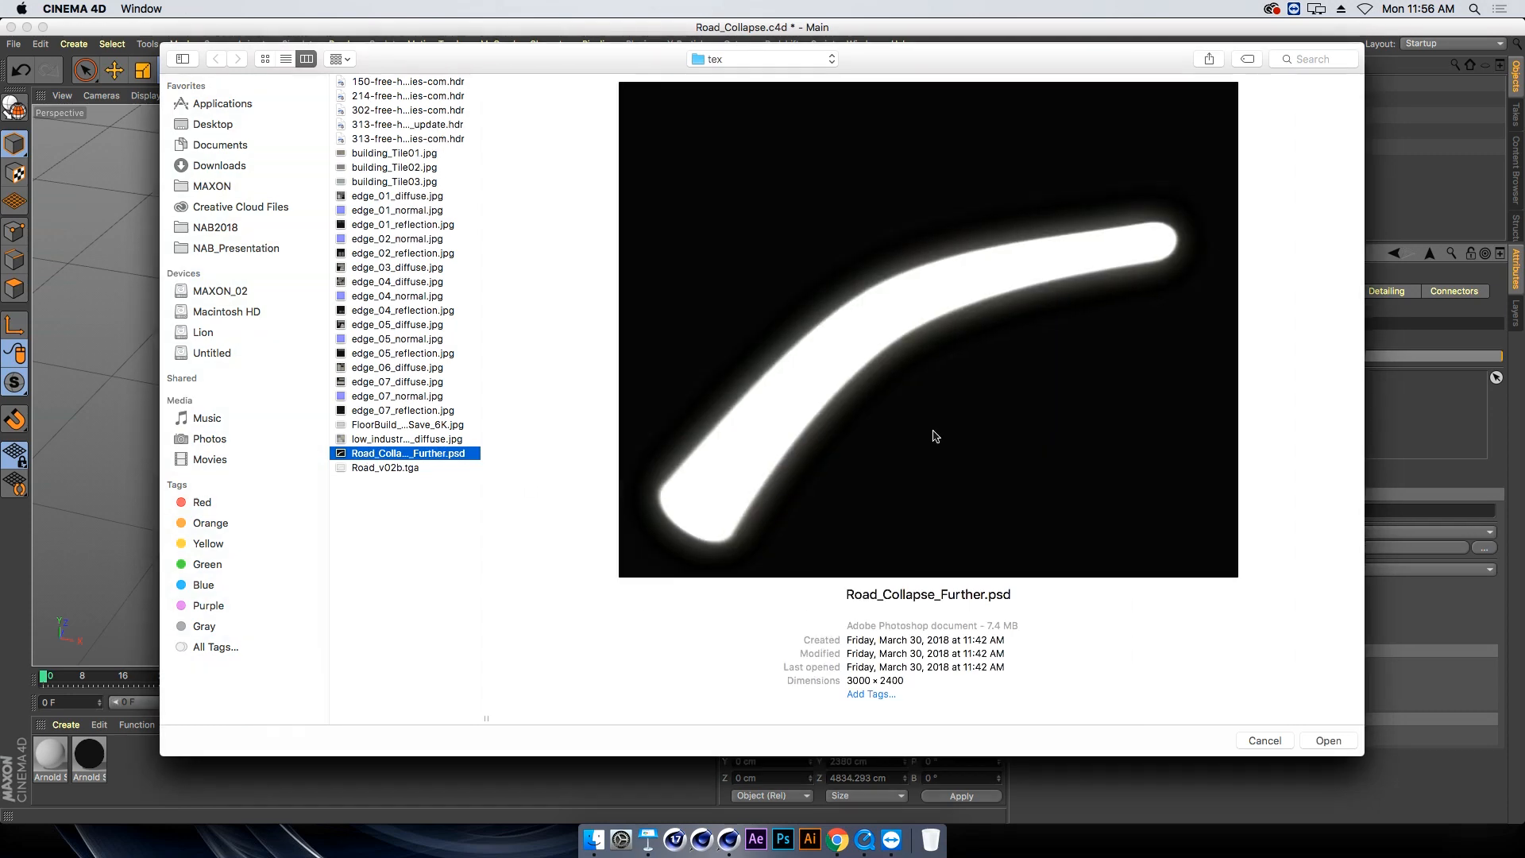
key(Return)
click(874, 290)
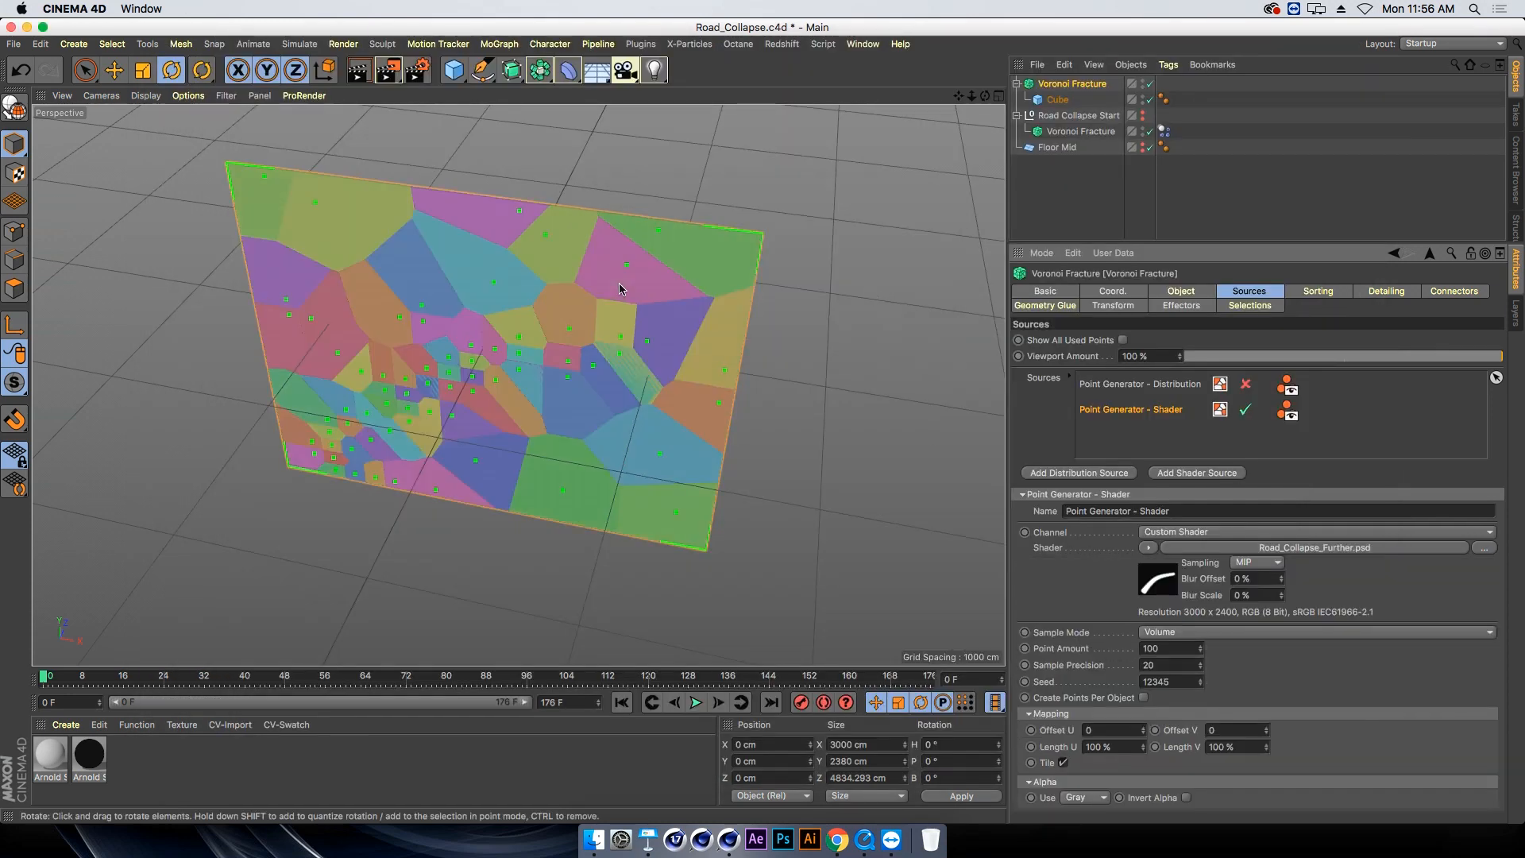
alt+drag(586, 308, 594, 243)
click(1067, 83)
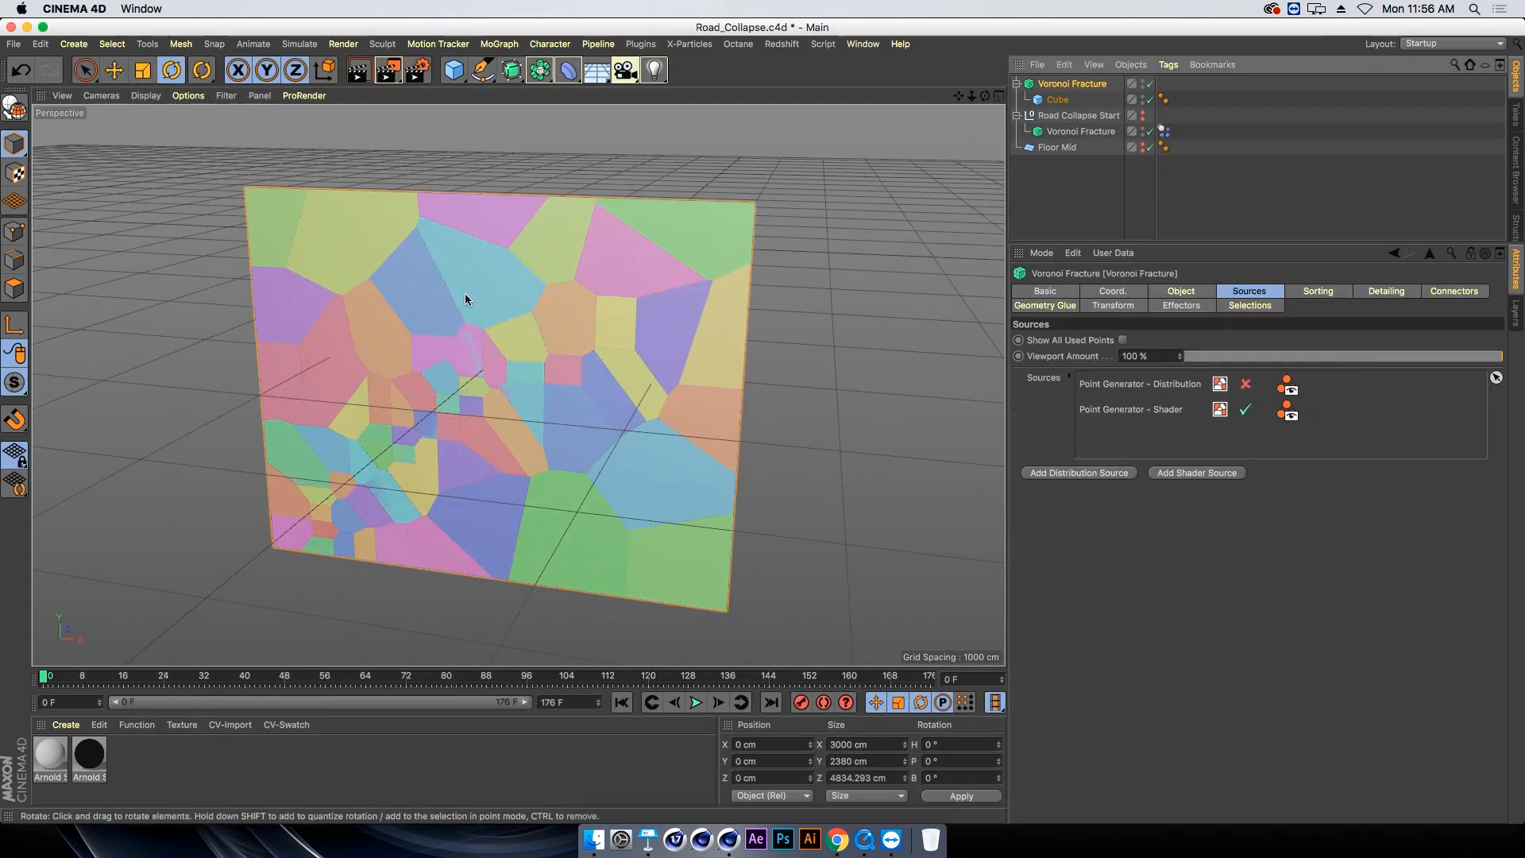
alt+drag(467, 299, 384, 273)
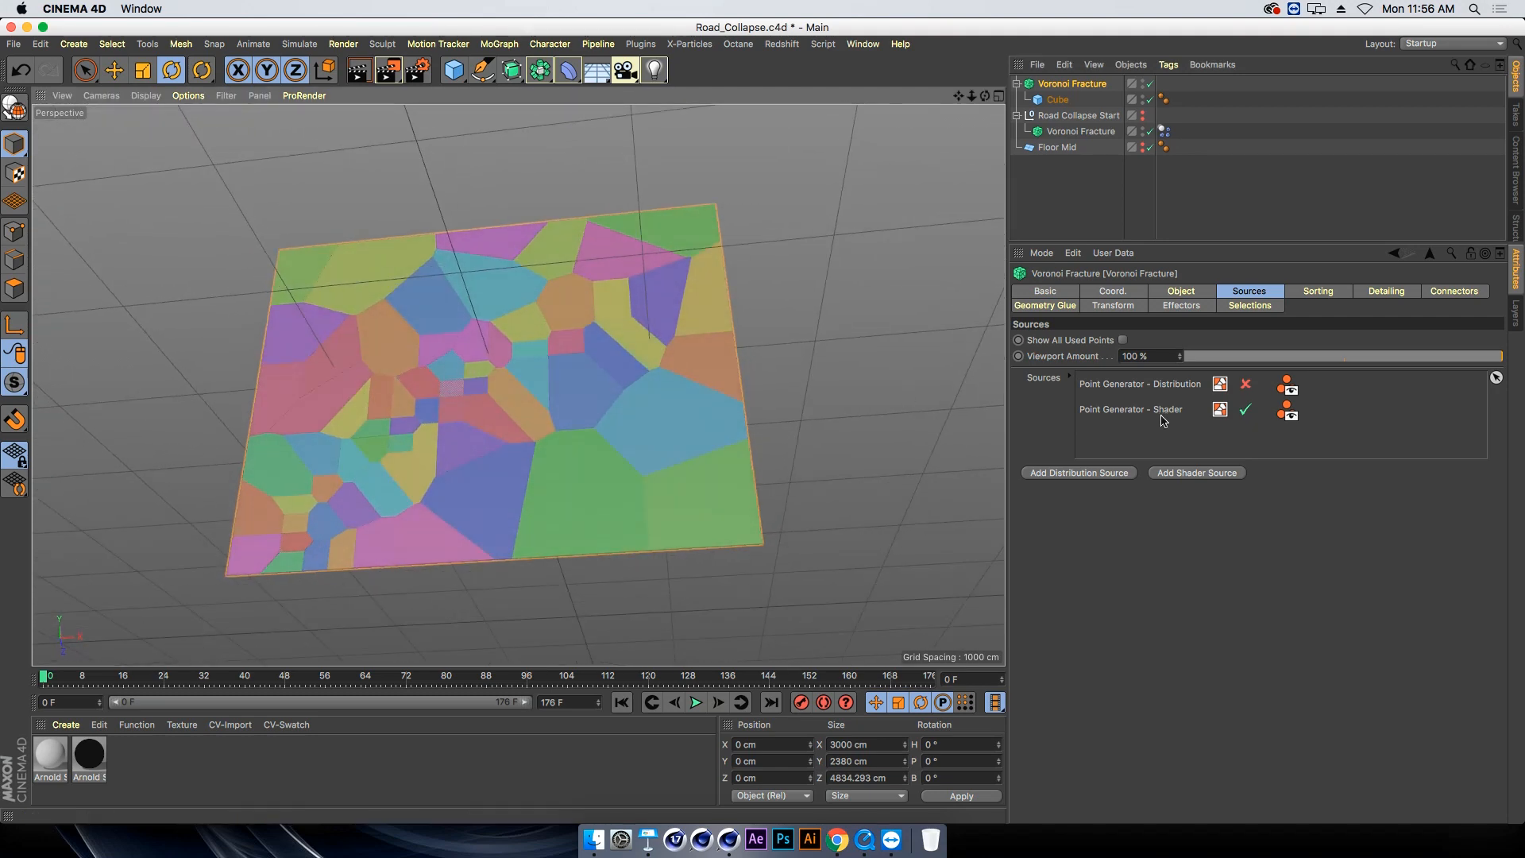
Set the Point Generator - Shader's Sample Precision to 72 and its Point Amount to 240
click(1161, 409)
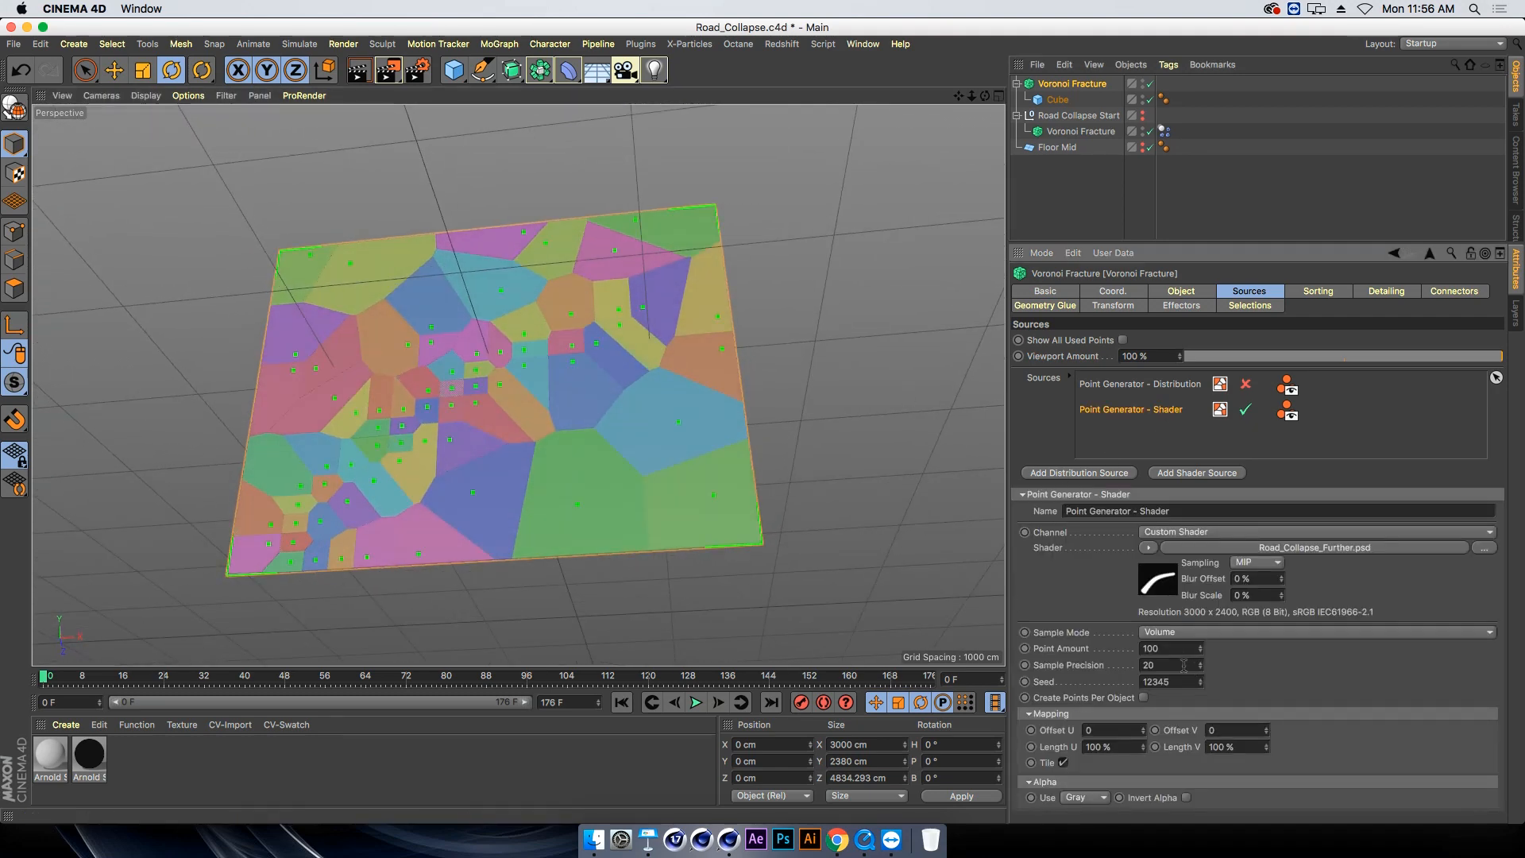
key(Return)
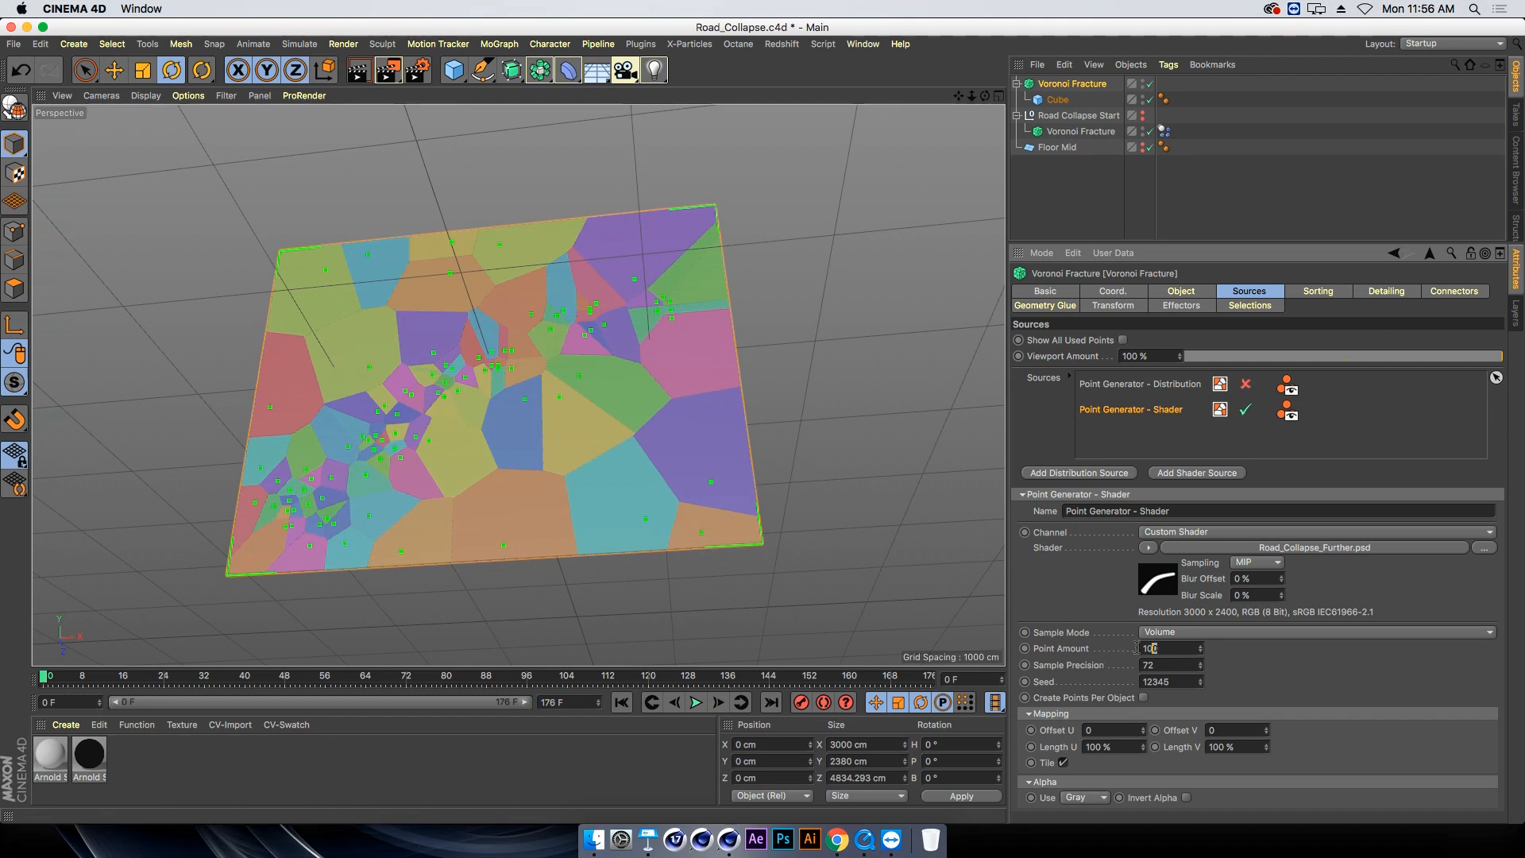
text(240)
key(Return)
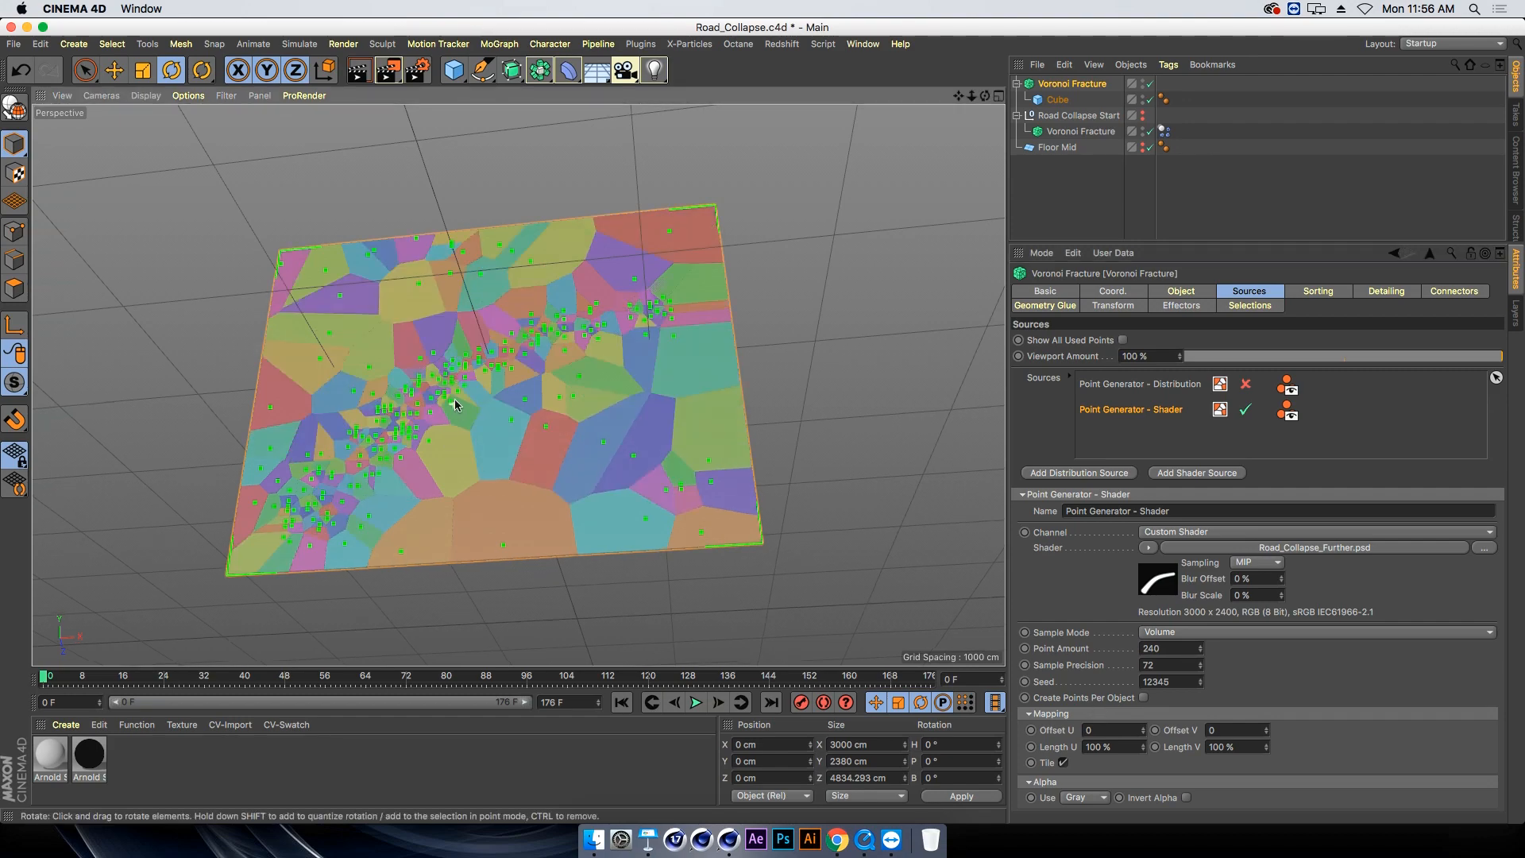
alt+drag(454, 418, 489, 455)
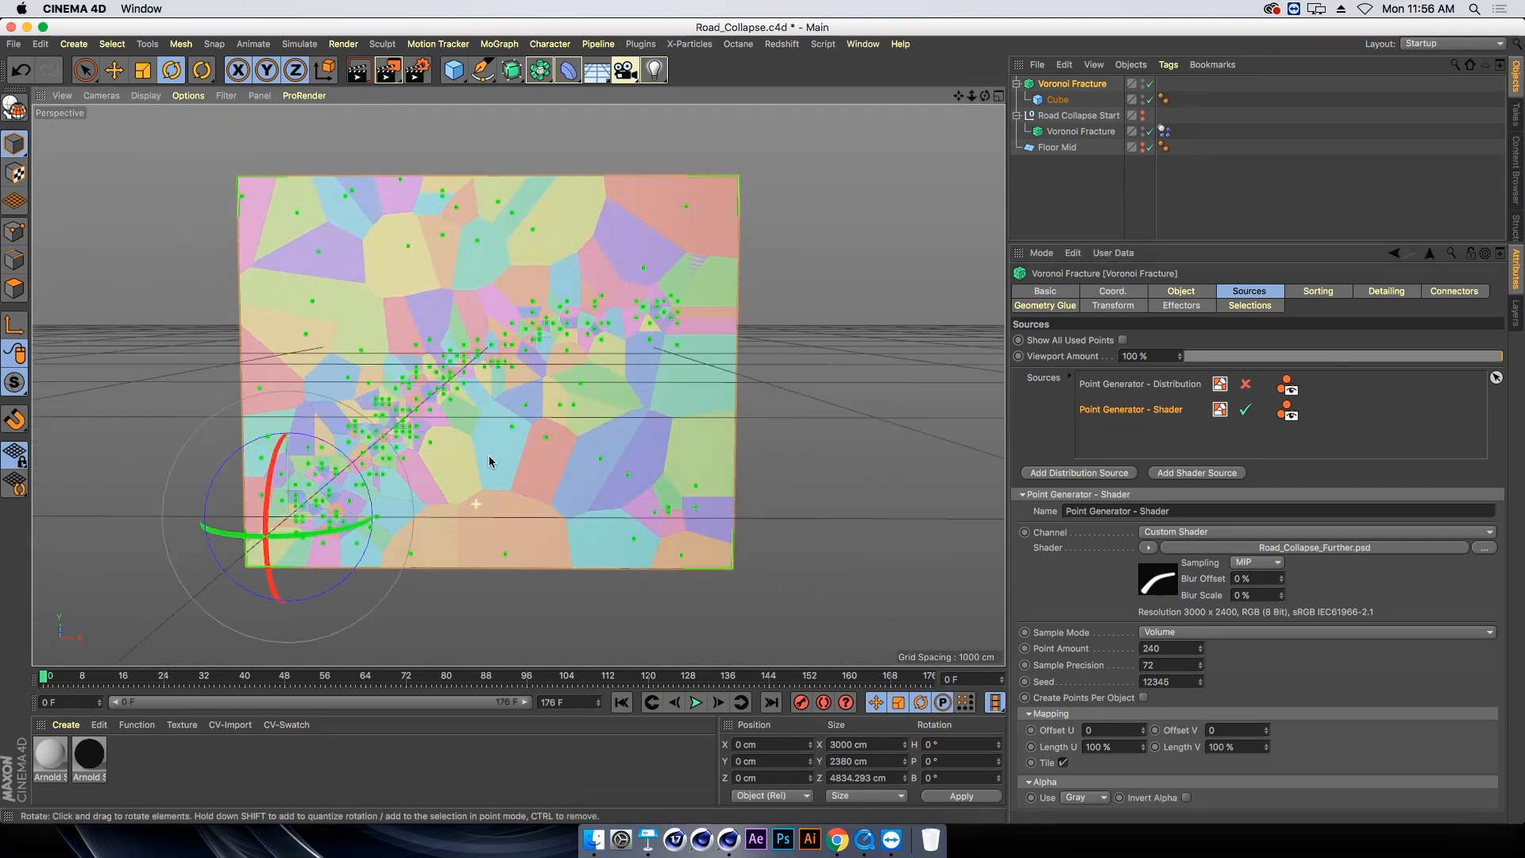
drag(971, 96, 1016, 100)
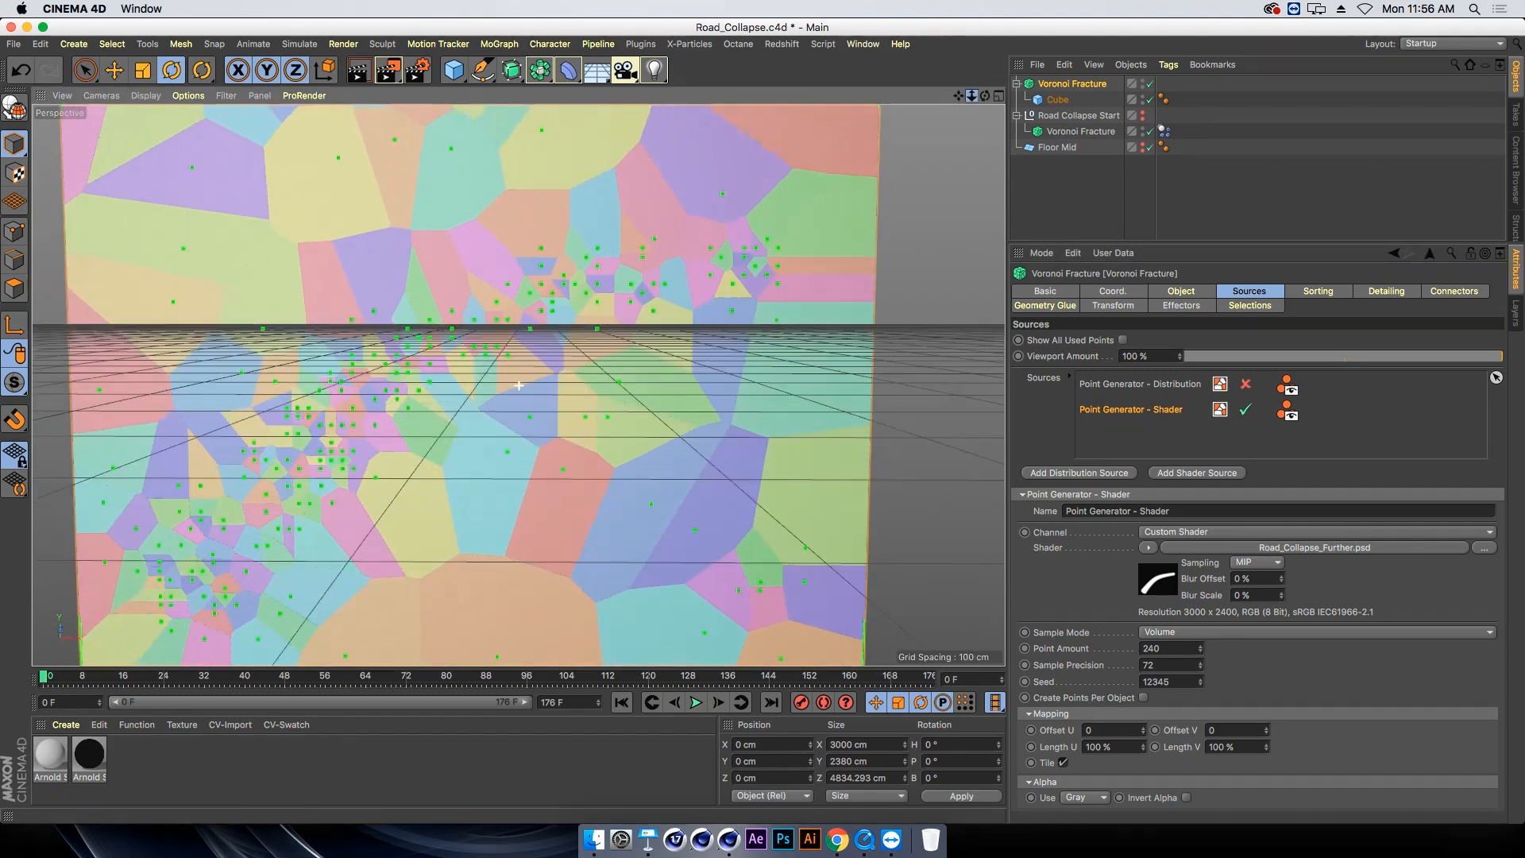
alt+drag(519, 386, 554, 250)
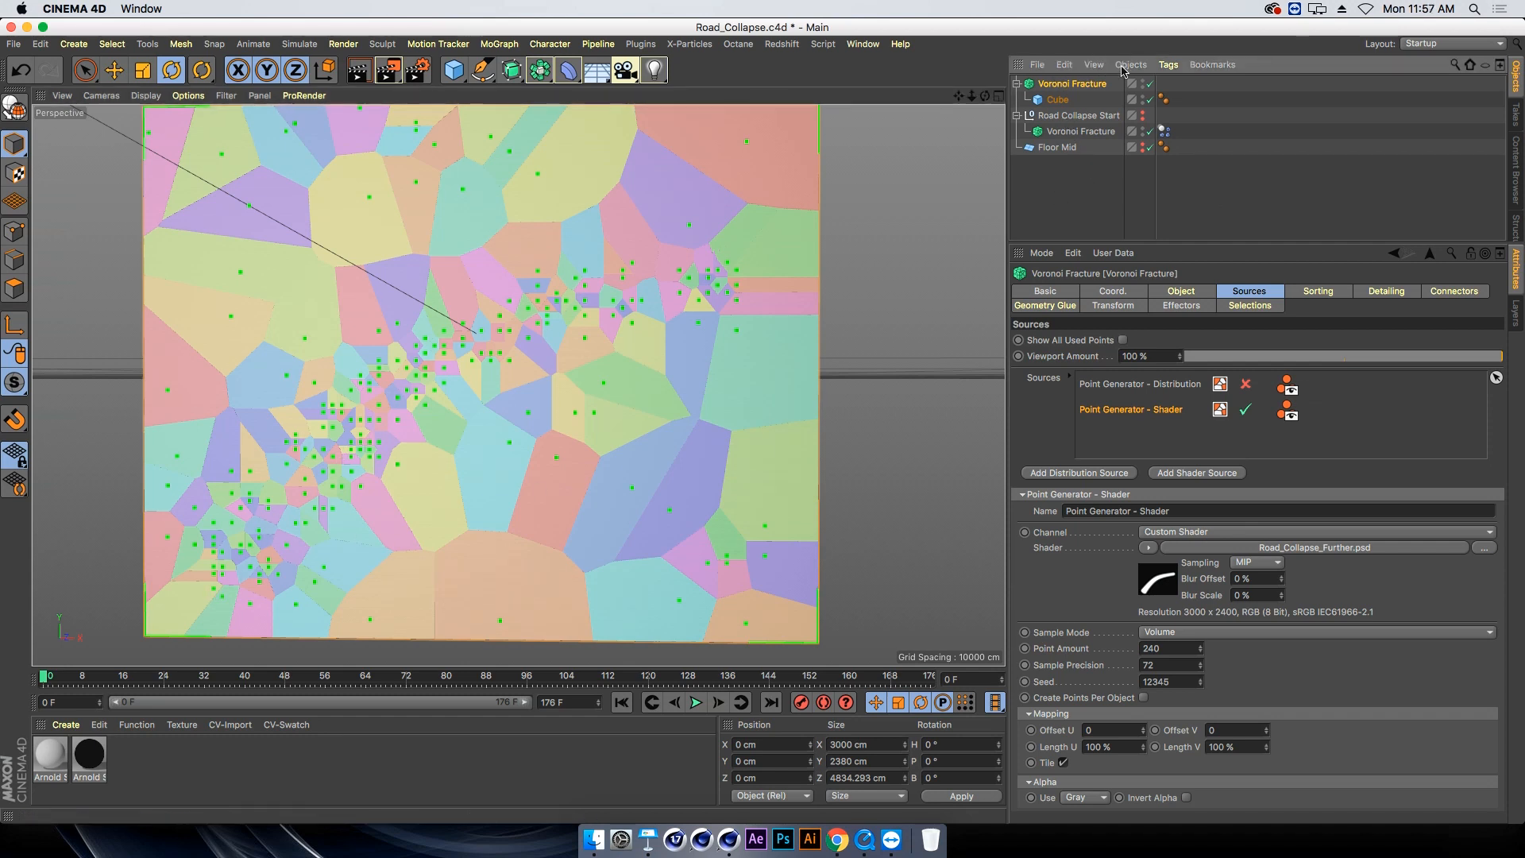
Give the shader-driven Voronoi Fracture a Rigid Body tag with 5% Bounce and 80% Friction
click(1168, 64)
mouse_move(1221, 273)
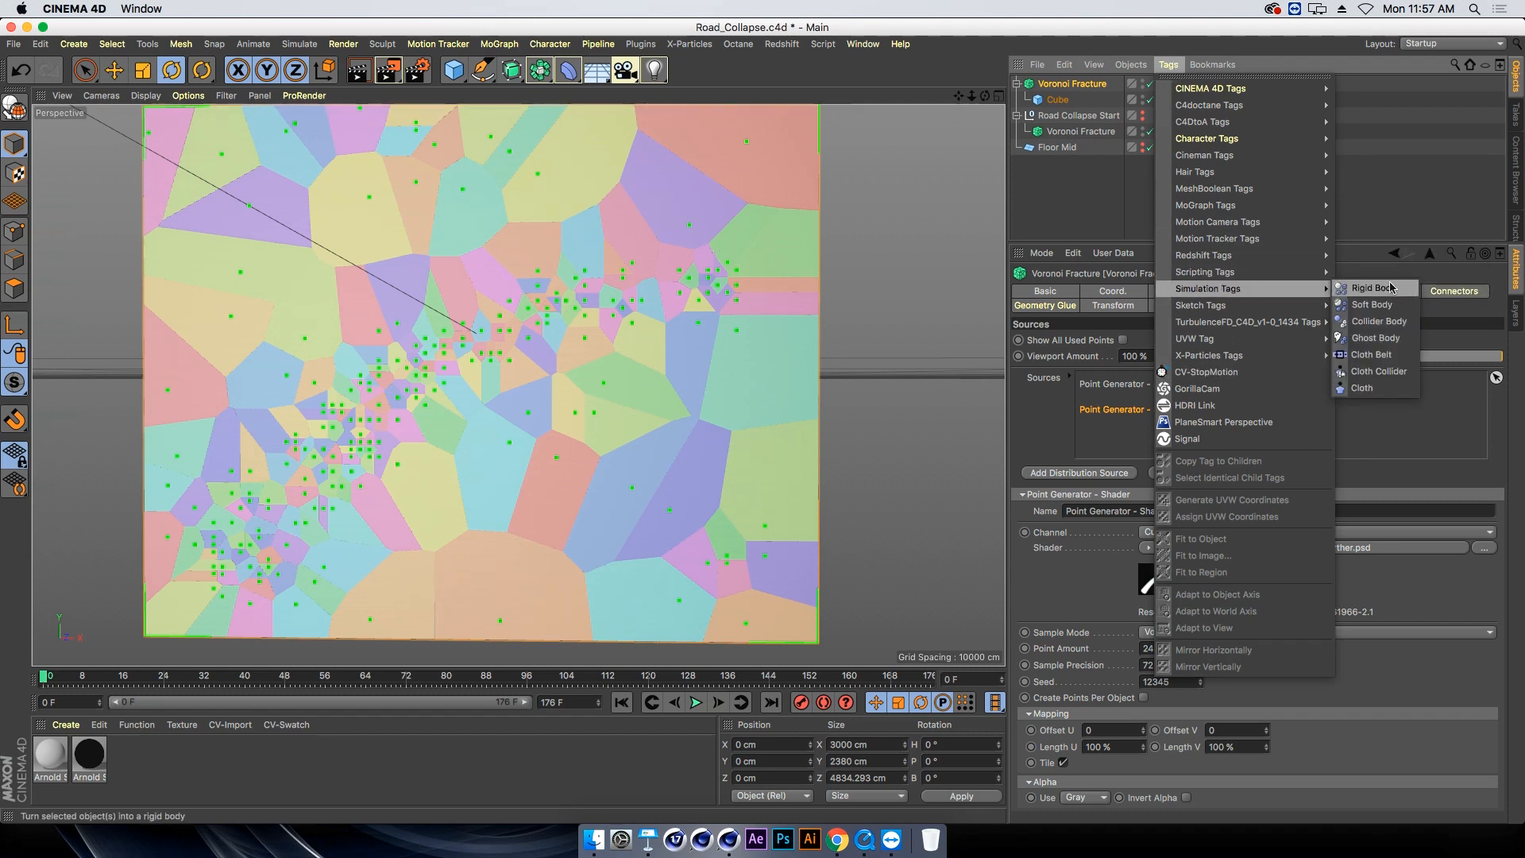
click(1390, 288)
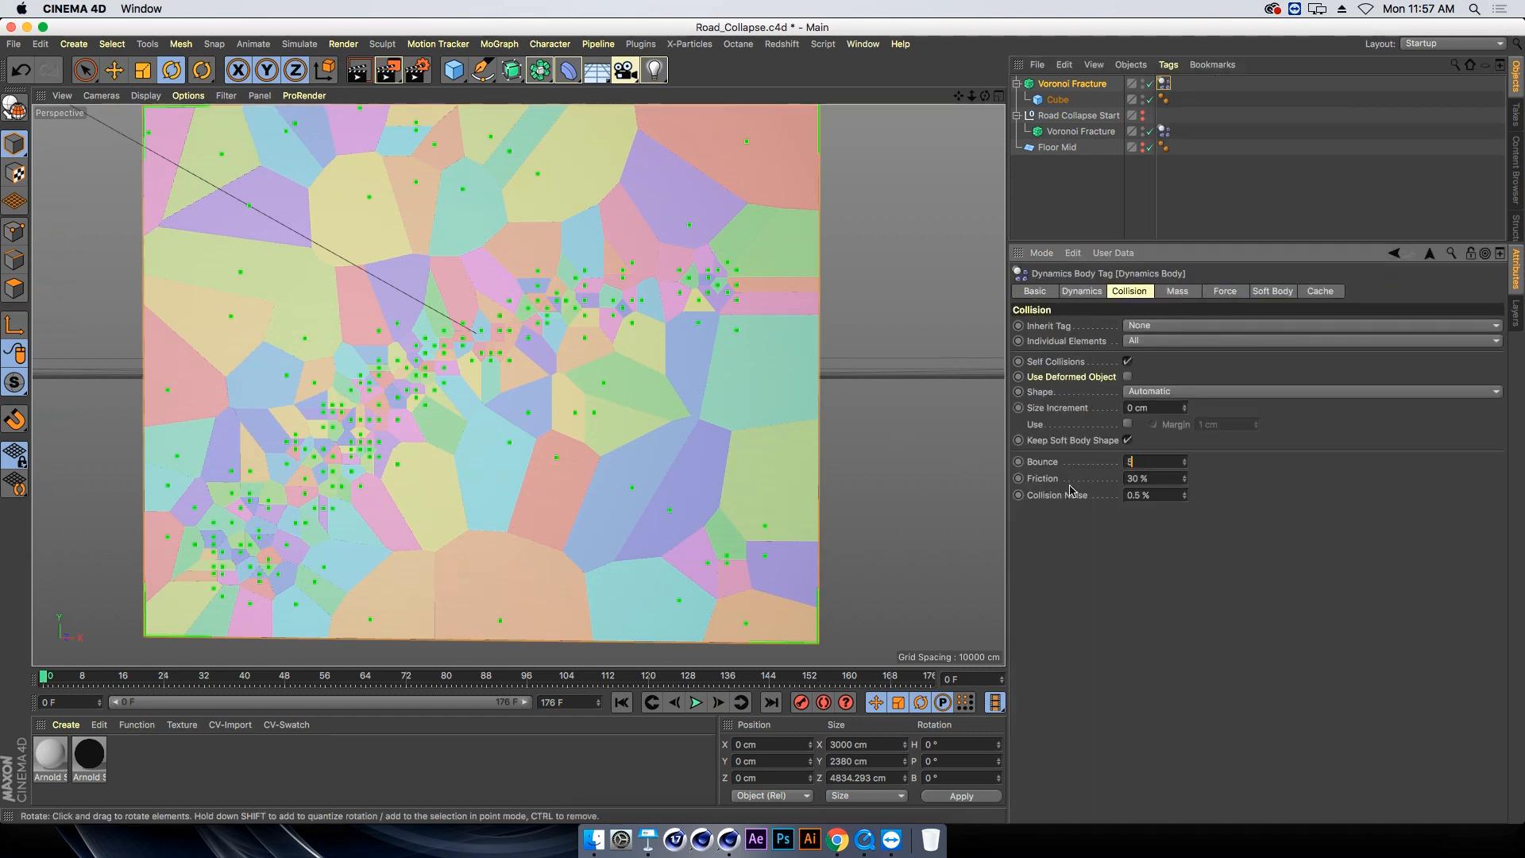
key(Tab)
key(Return)
mouse_move(411, 256)
alt+mouse_down()
mouse_move(409, 242)
mouse_move(409, 266)
alt+mouse_up()
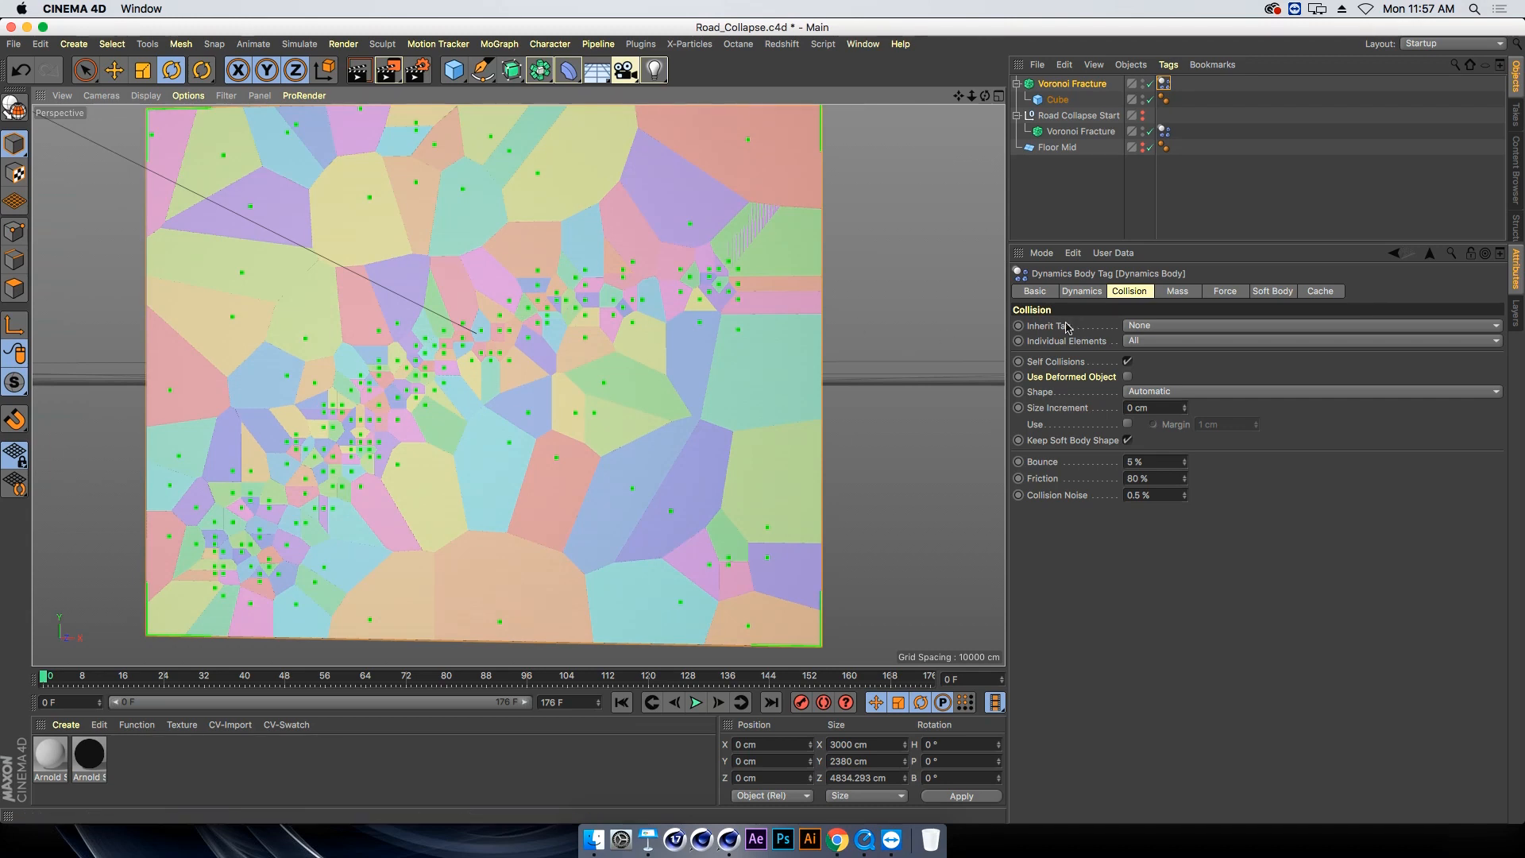
Set the Dynamics Body tag's Trigger to At Velocity Peak
click(1093, 292)
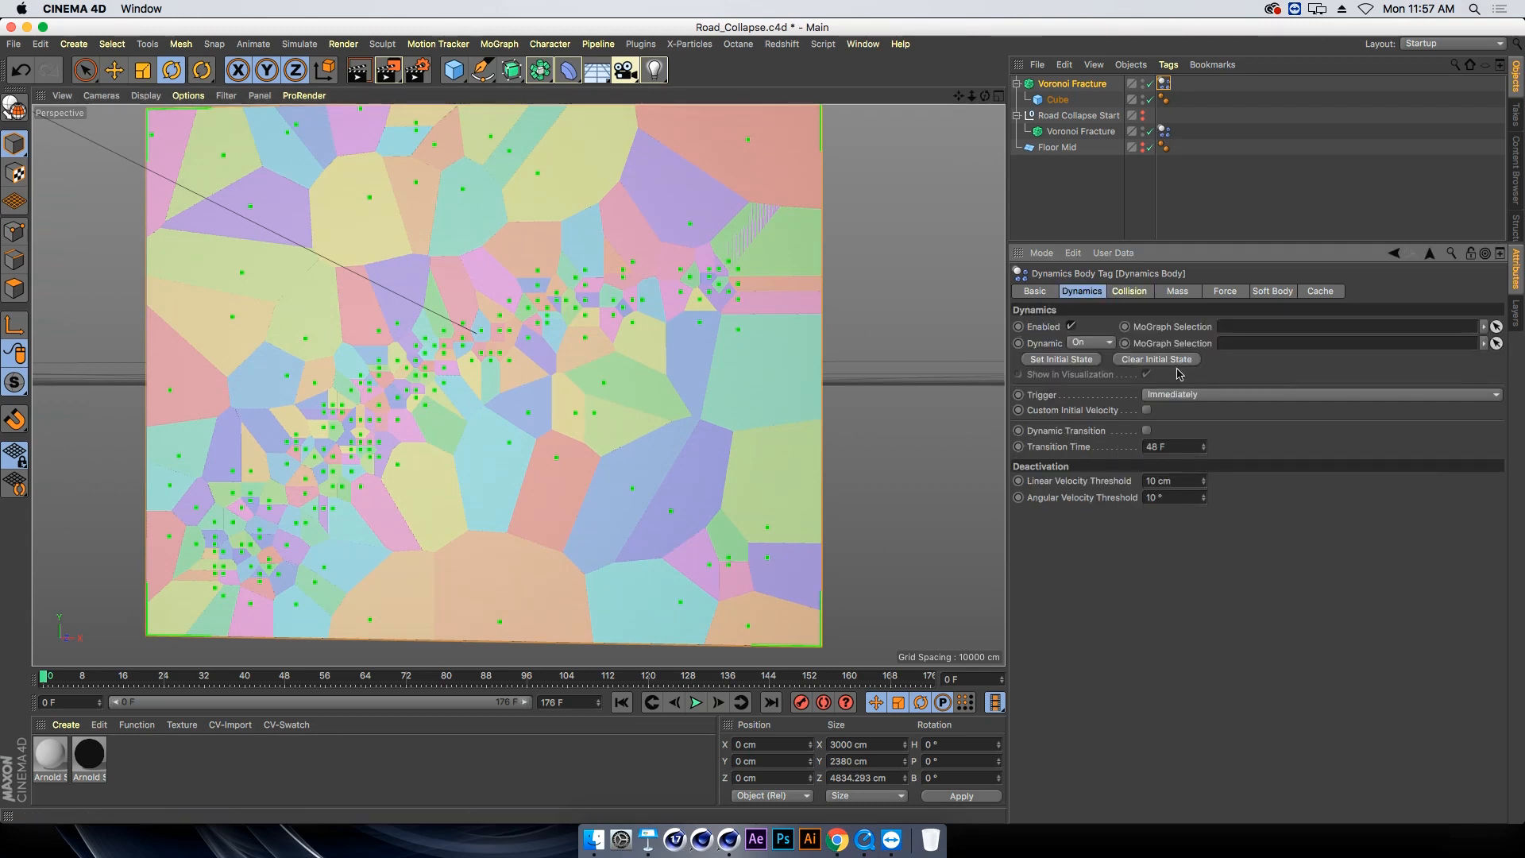
click(1201, 395)
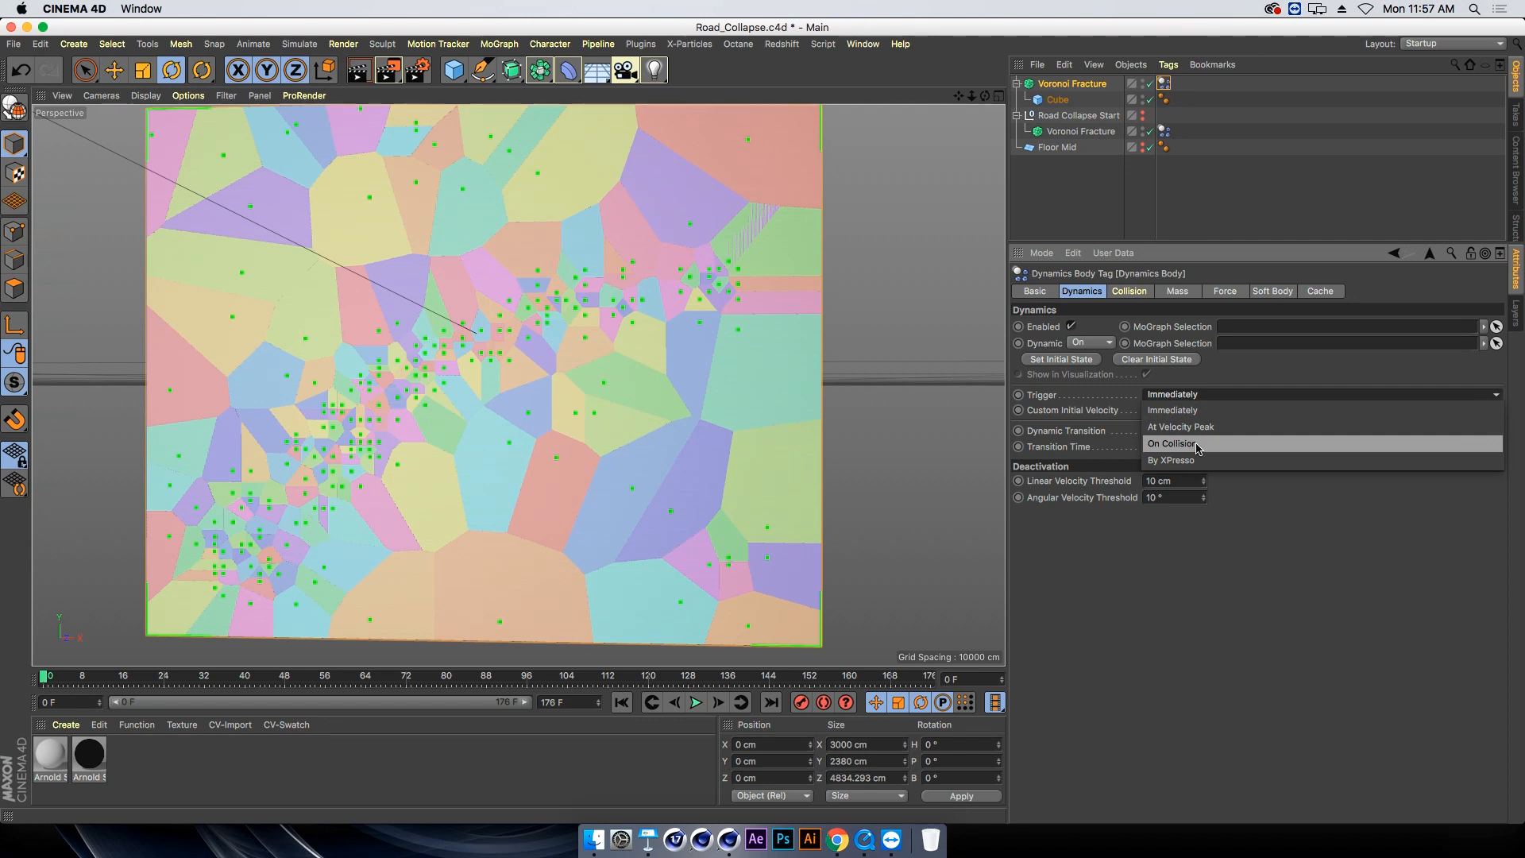
click(1197, 428)
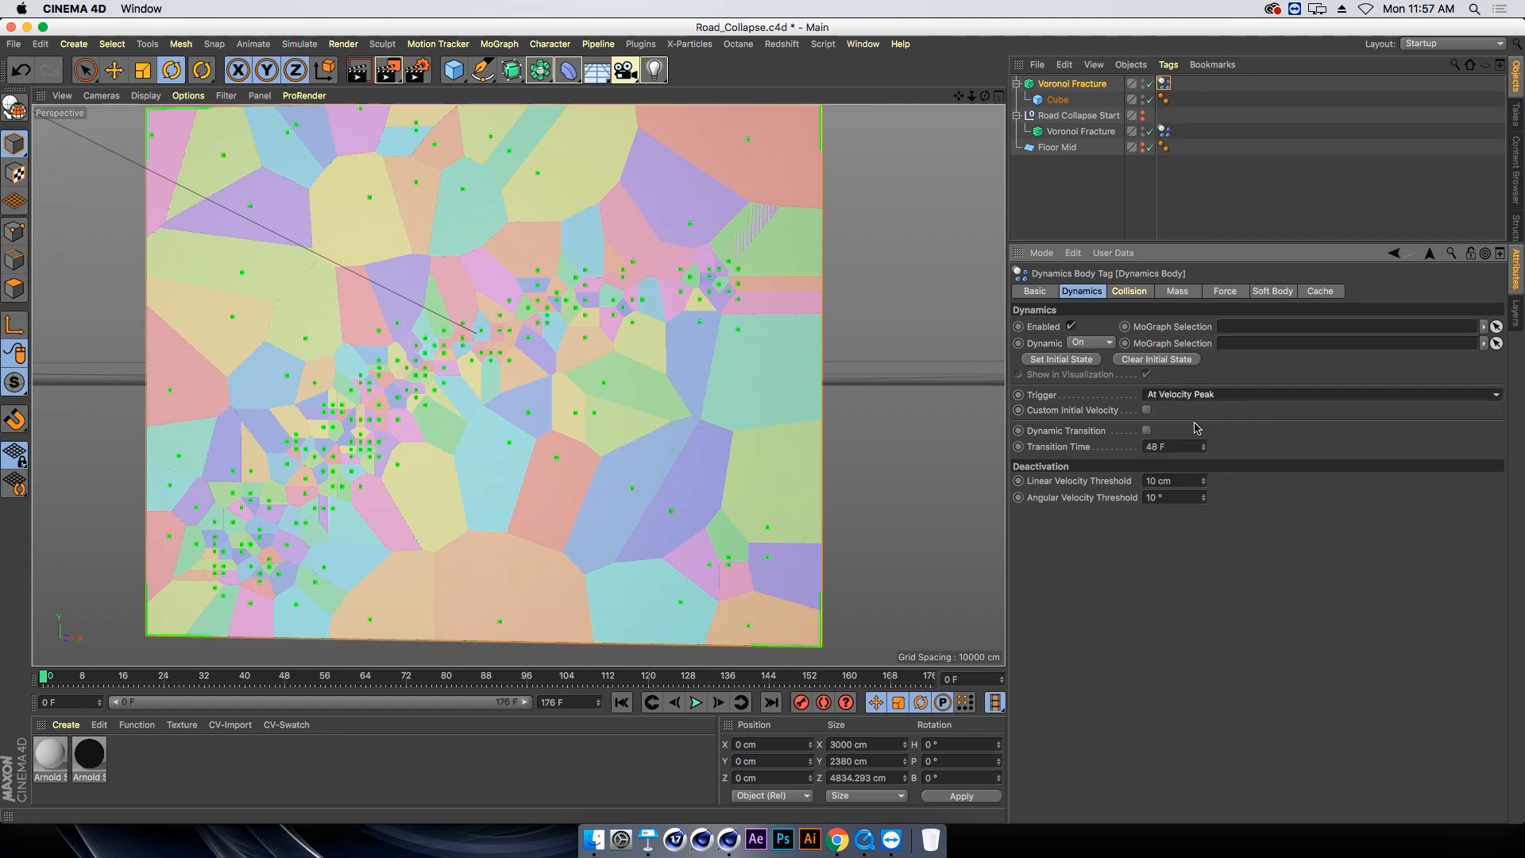
Add a Random effector to the shader-driven Voronoi Fracture
click(1096, 85)
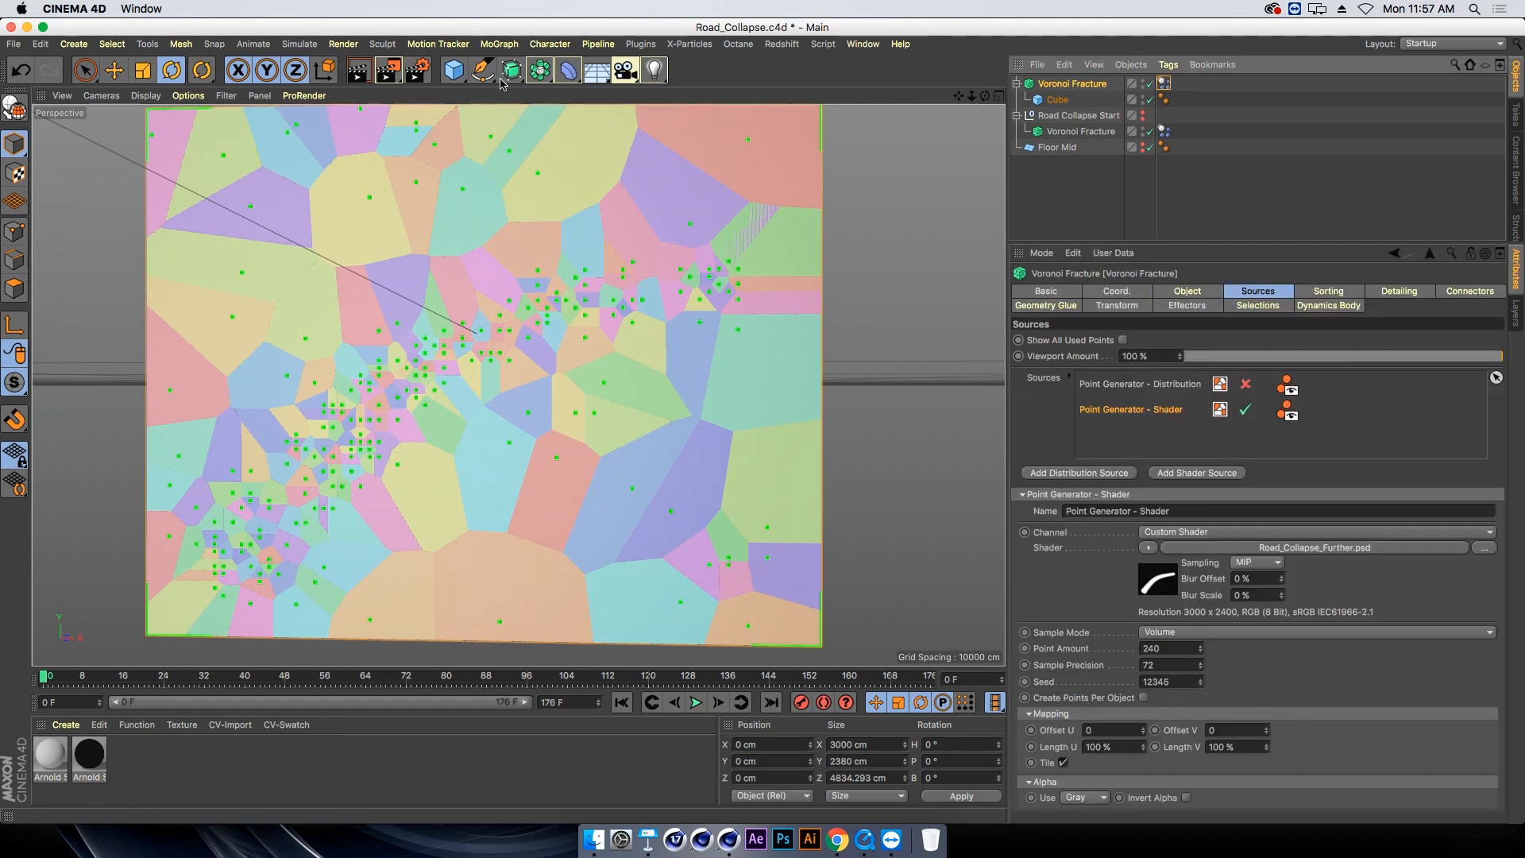
click(499, 44)
mouse_move(517, 70)
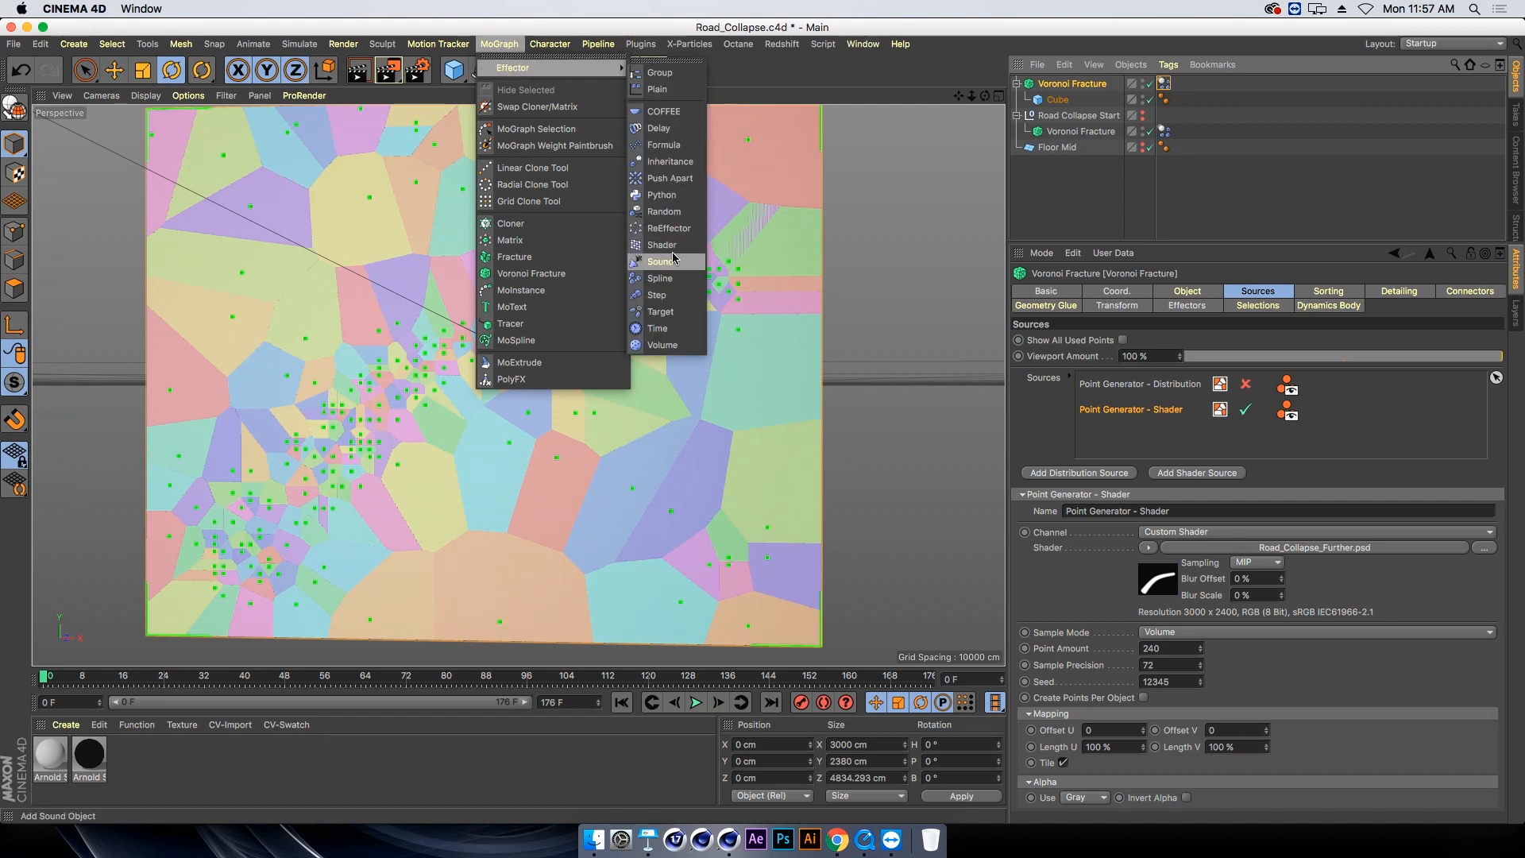
click(663, 212)
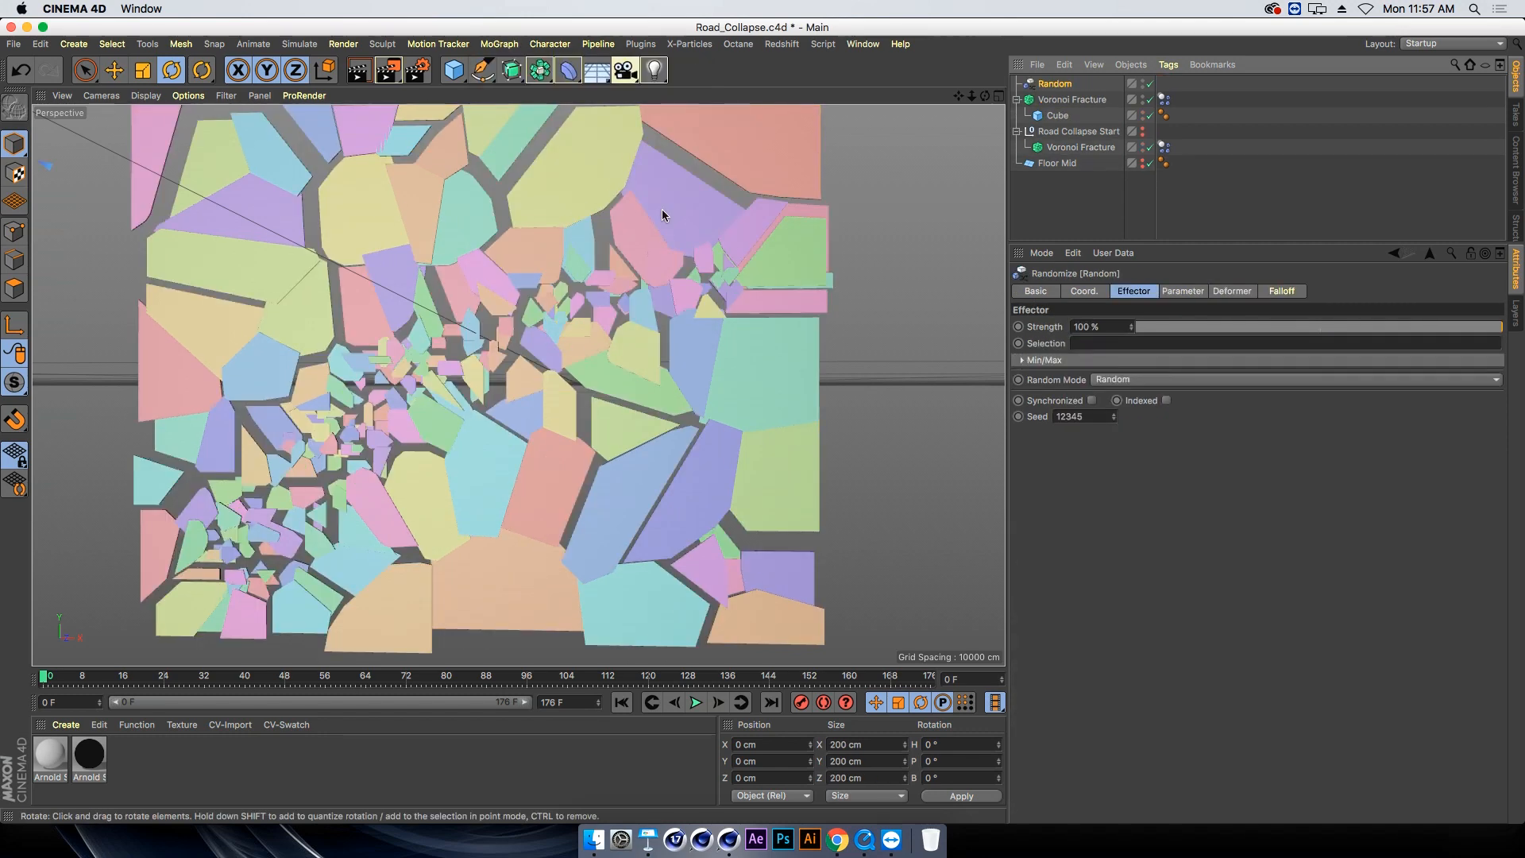
alt+drag(402, 330, 375, 286)
alt+drag(386, 359, 409, 330)
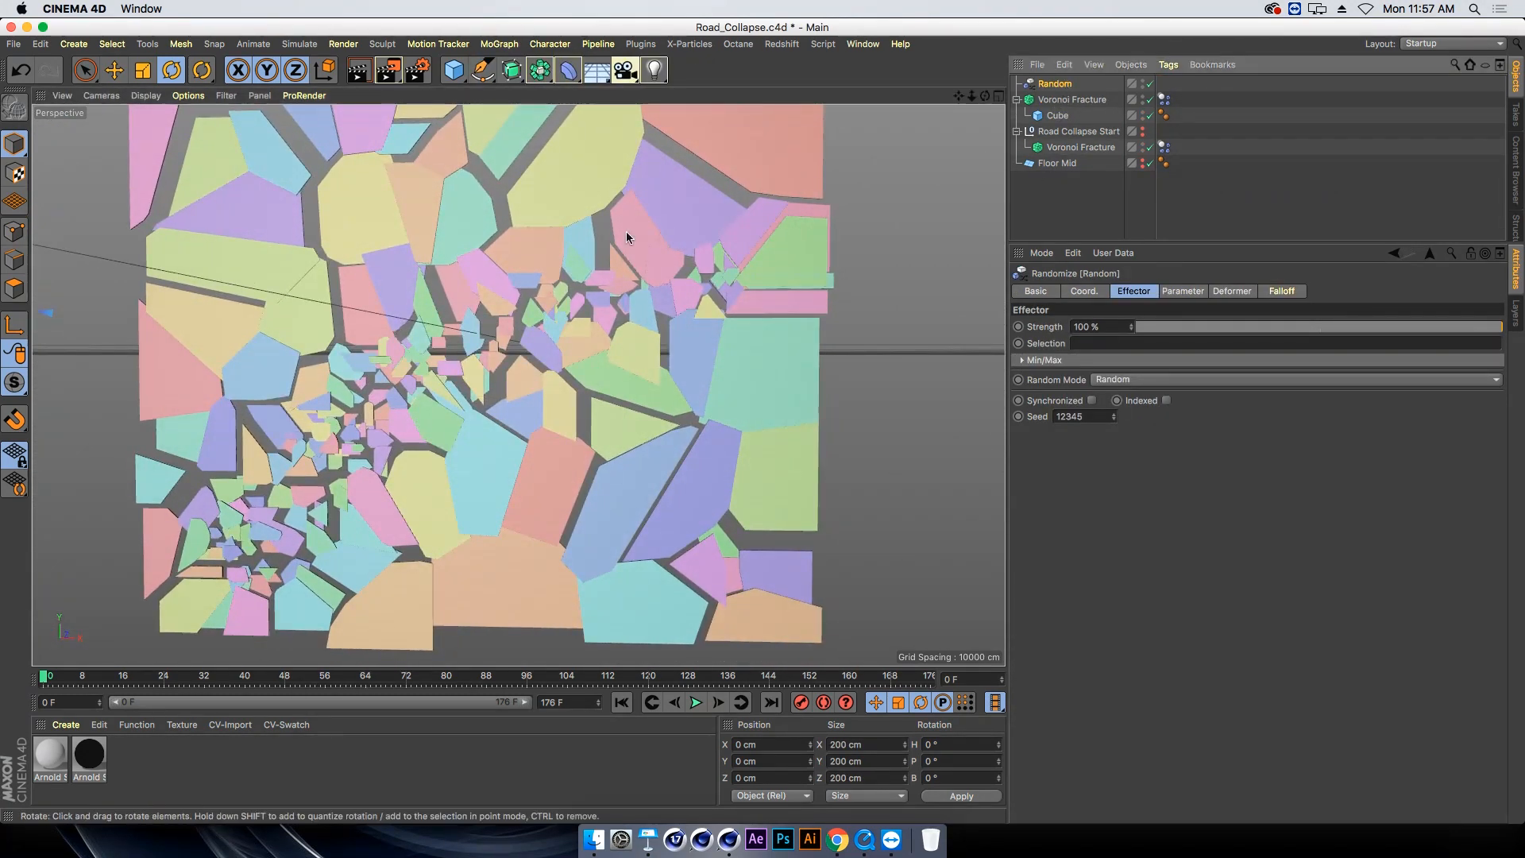
alt+drag(626, 231, 601, 275)
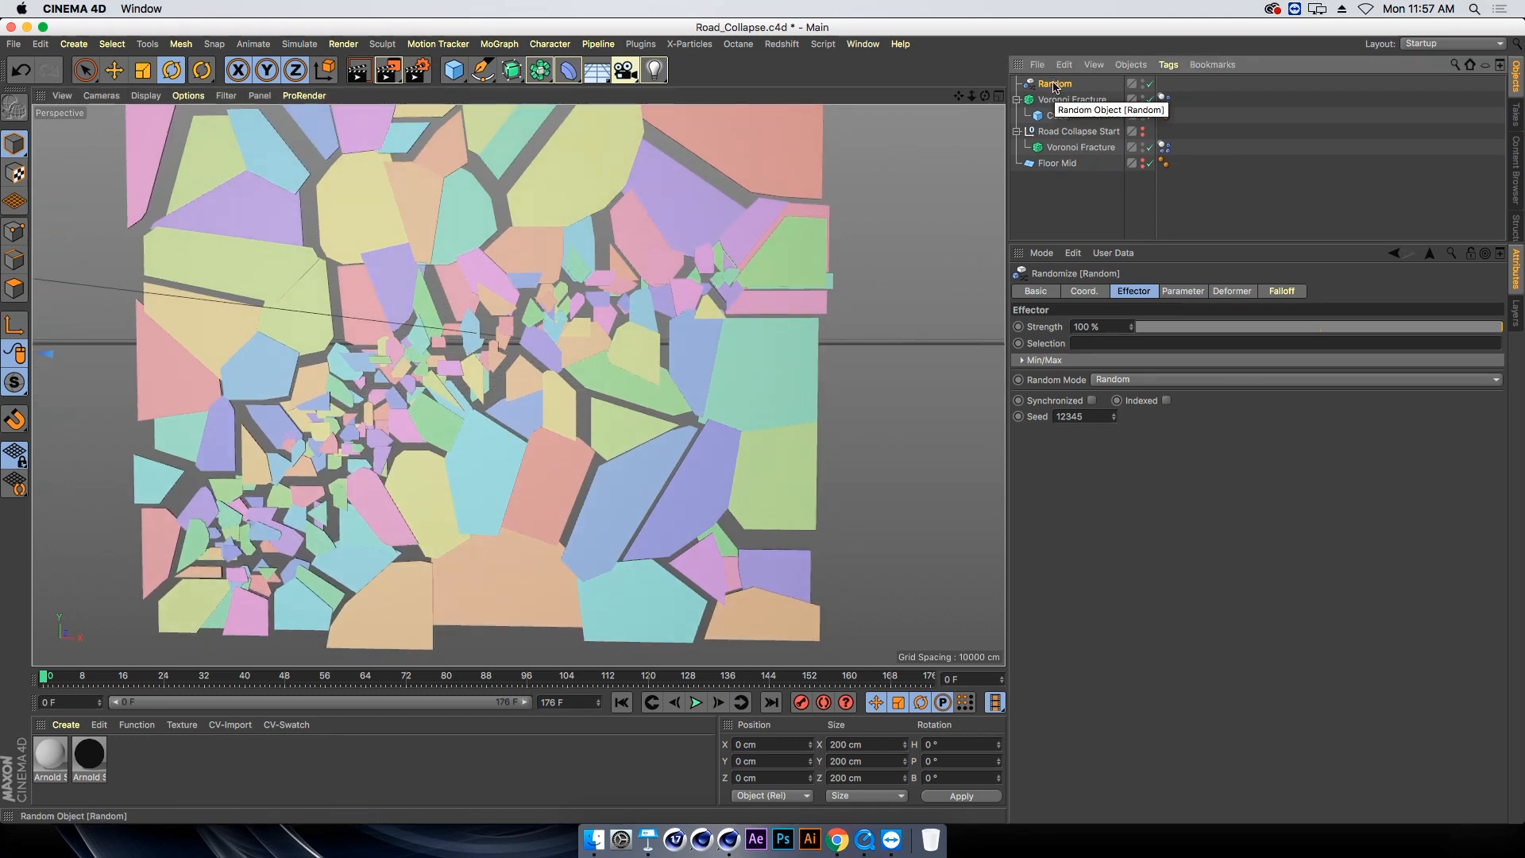
Set the Random effector's falloff shape to Box with a Falloff of 60%
click(1282, 293)
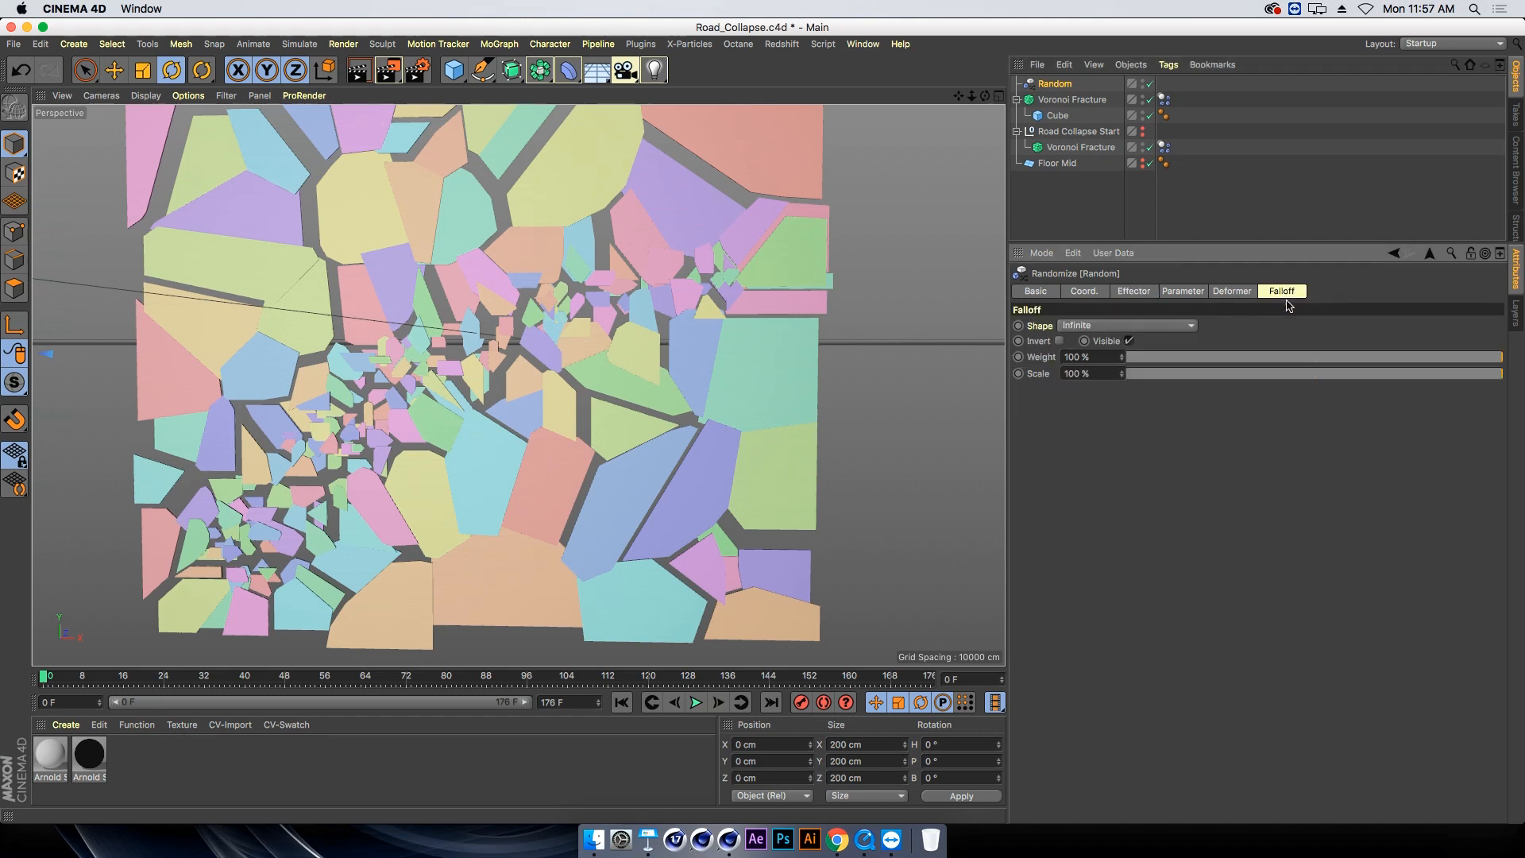
click(1083, 326)
click(1095, 357)
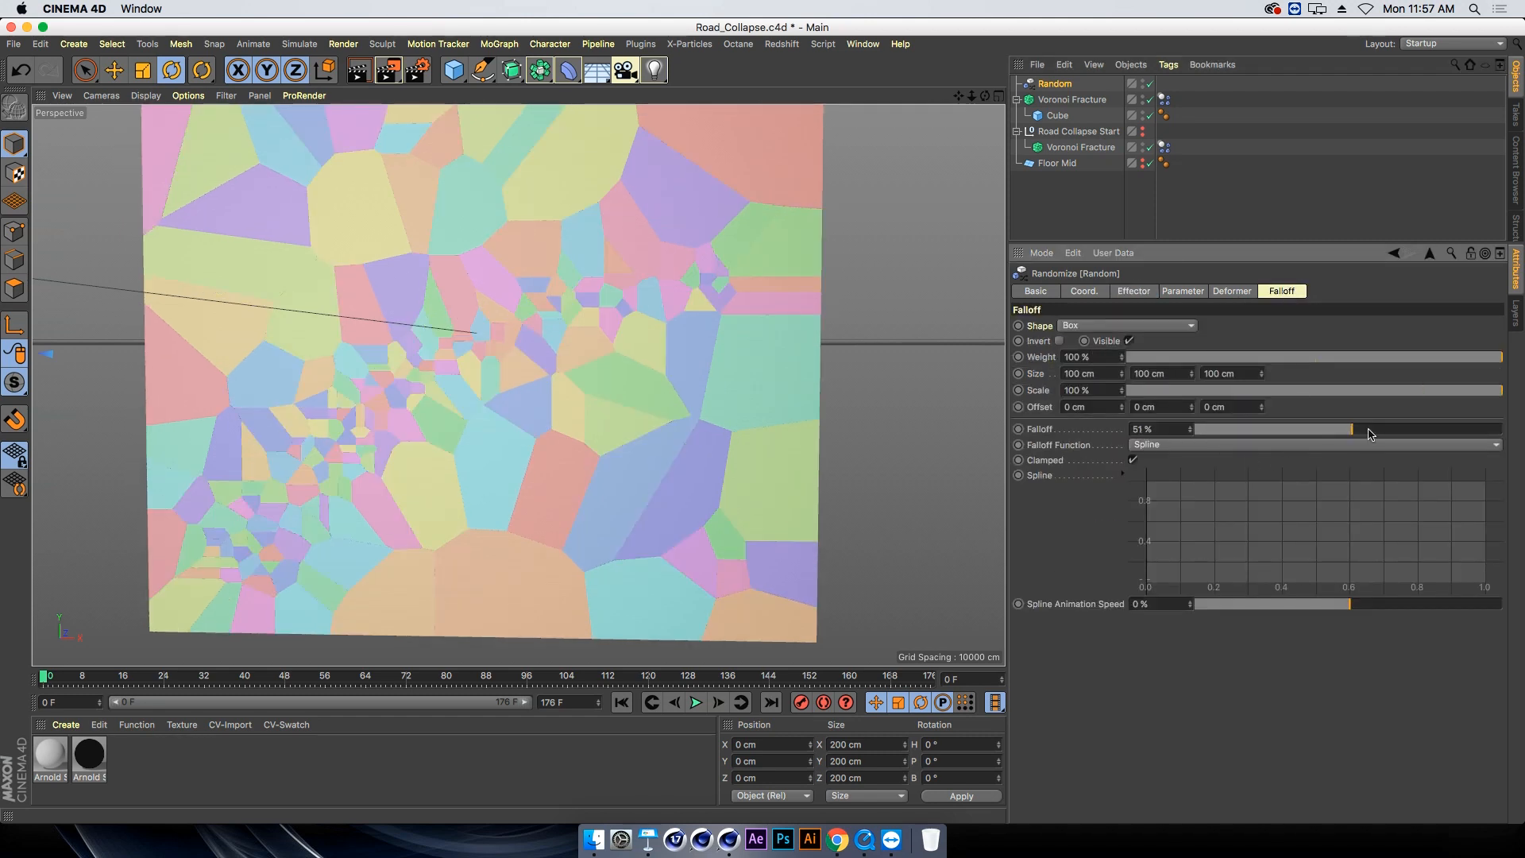
Draw a four-point B-Spline with the Pen in the Front view, following the fracture's dense crack diagonally across the road
click(999, 97)
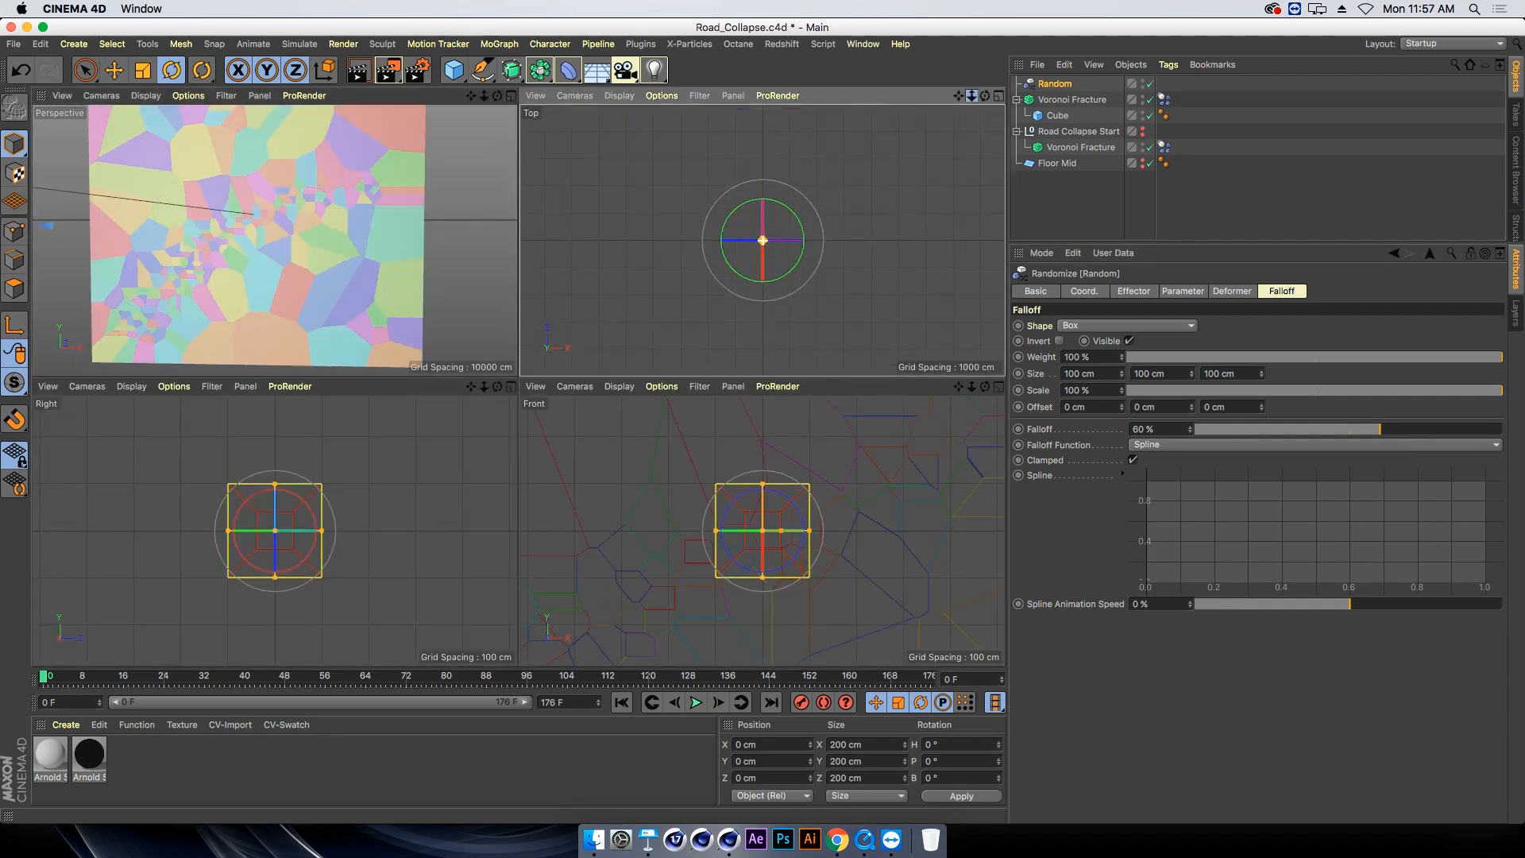
click(1064, 99)
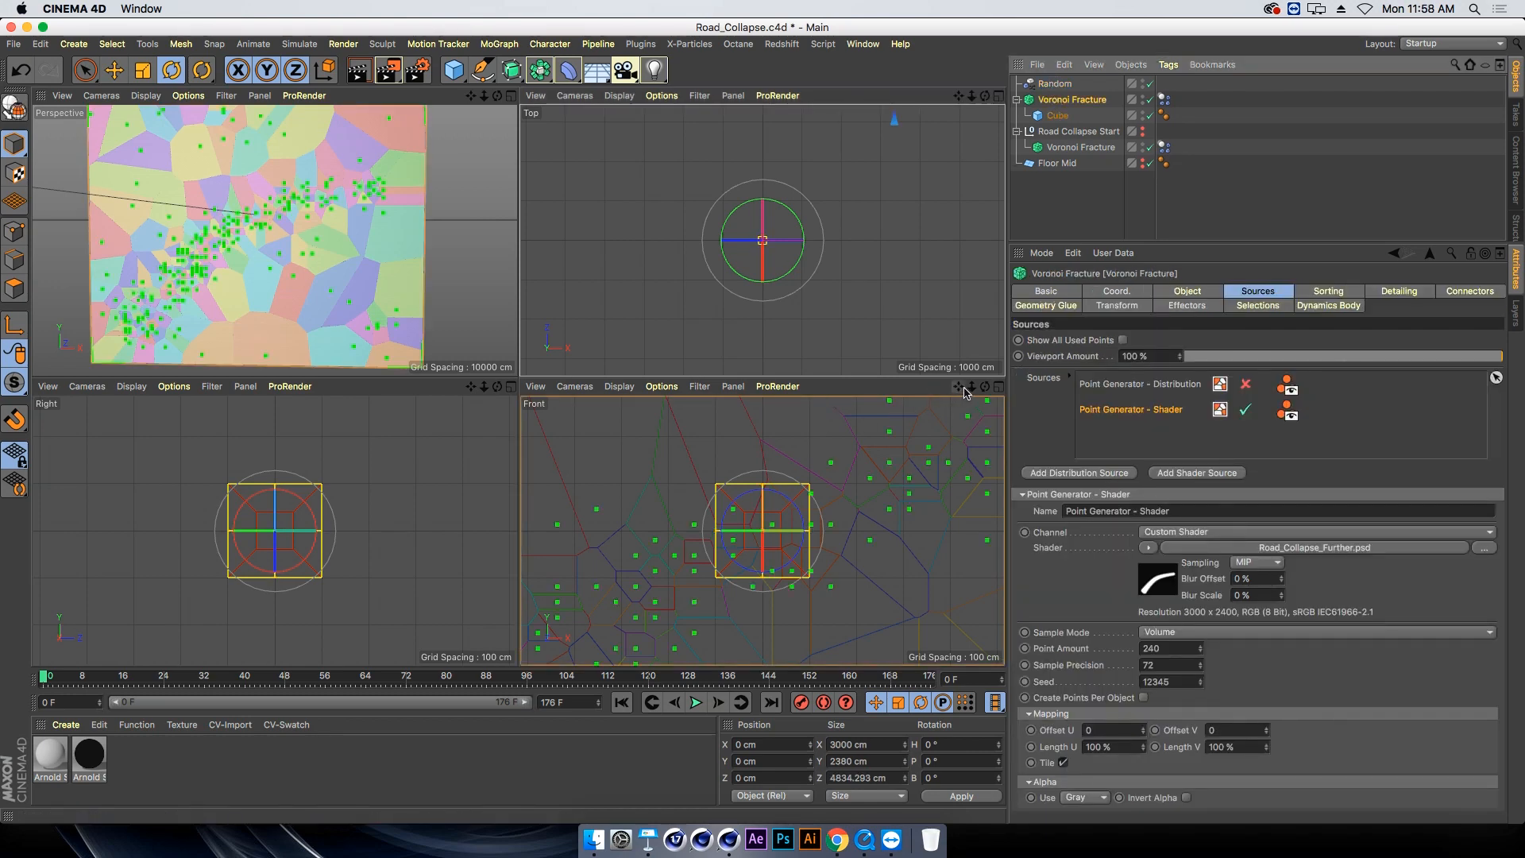
drag(971, 387, 905, 386)
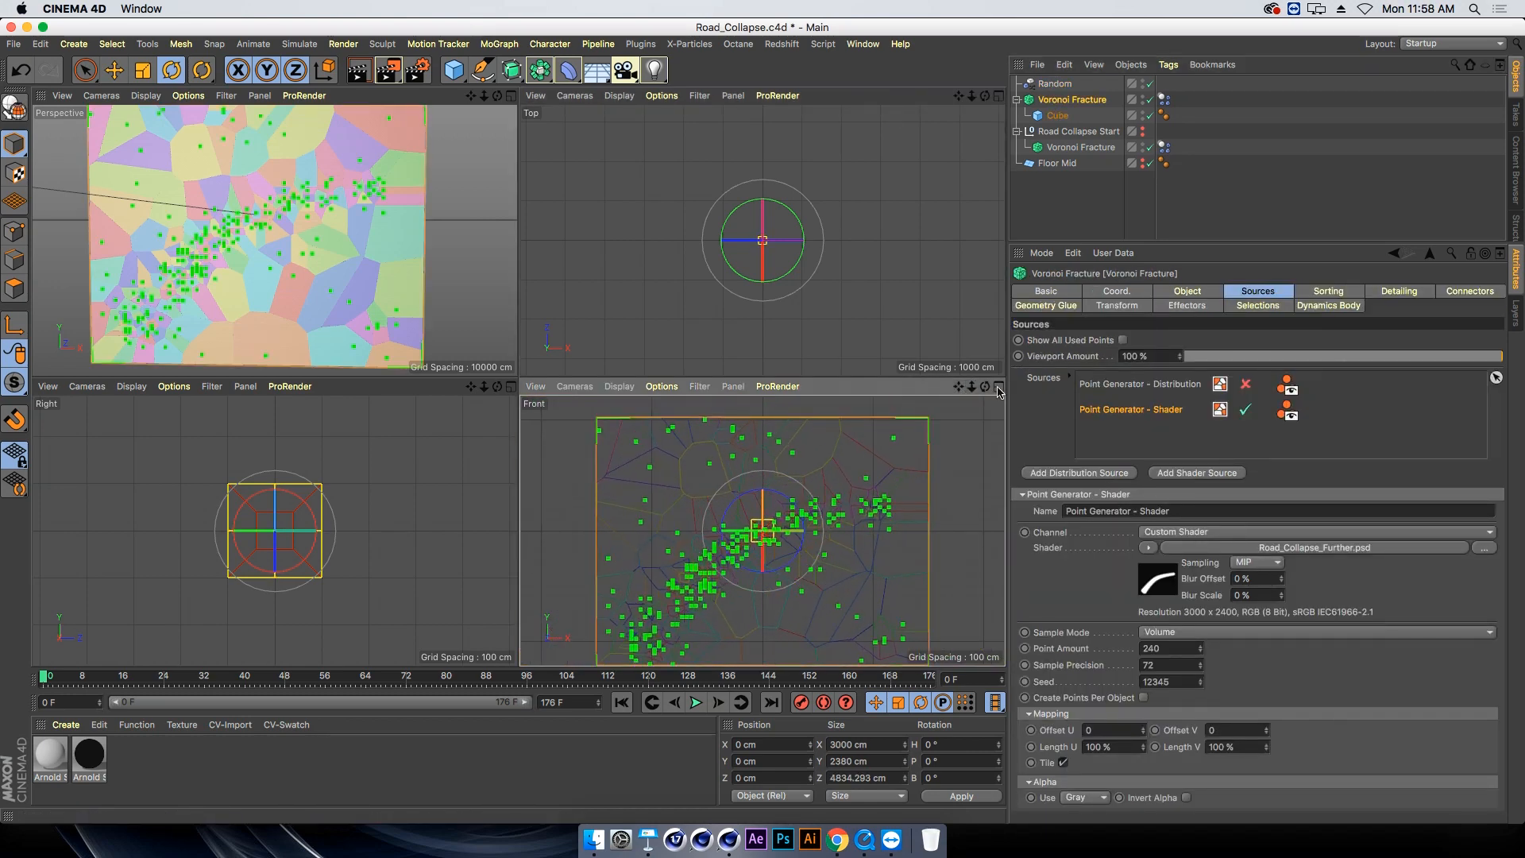
click(997, 387)
alt+middle_drag(579, 174, 586, 119)
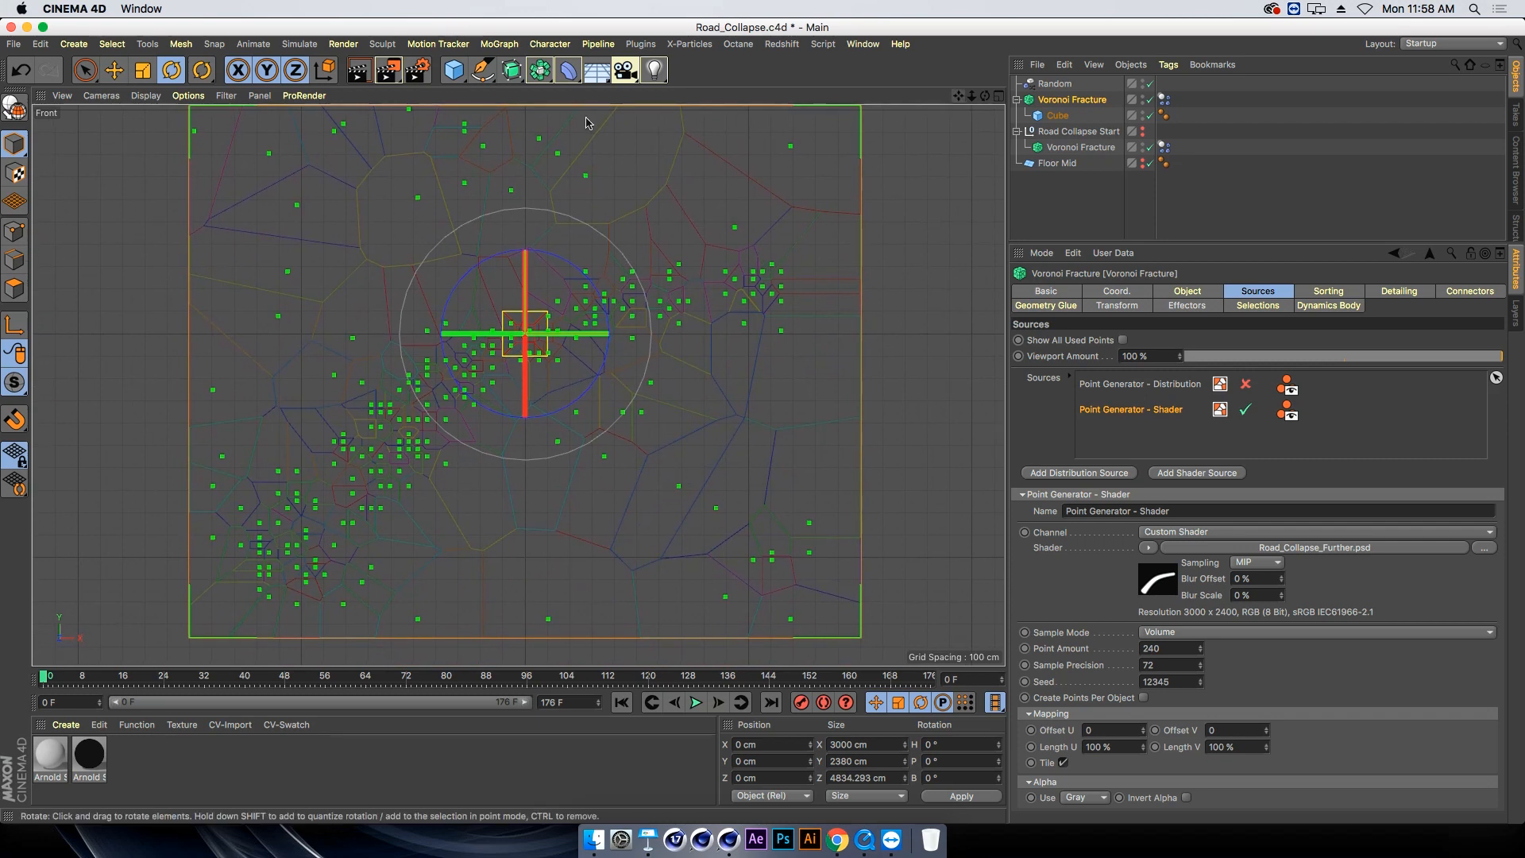
drag(482, 70, 543, 93)
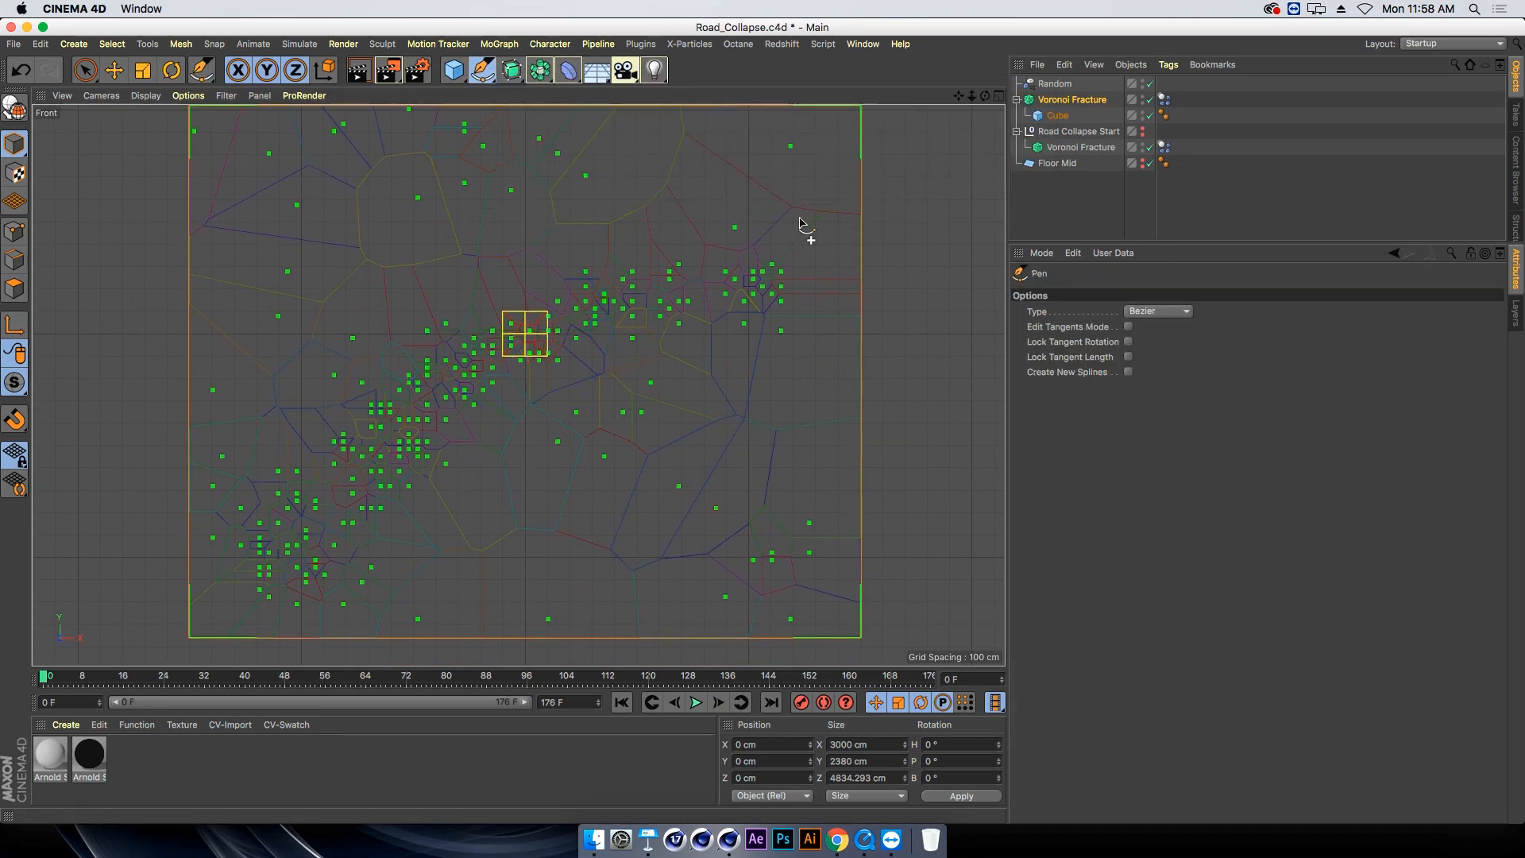
click(1150, 313)
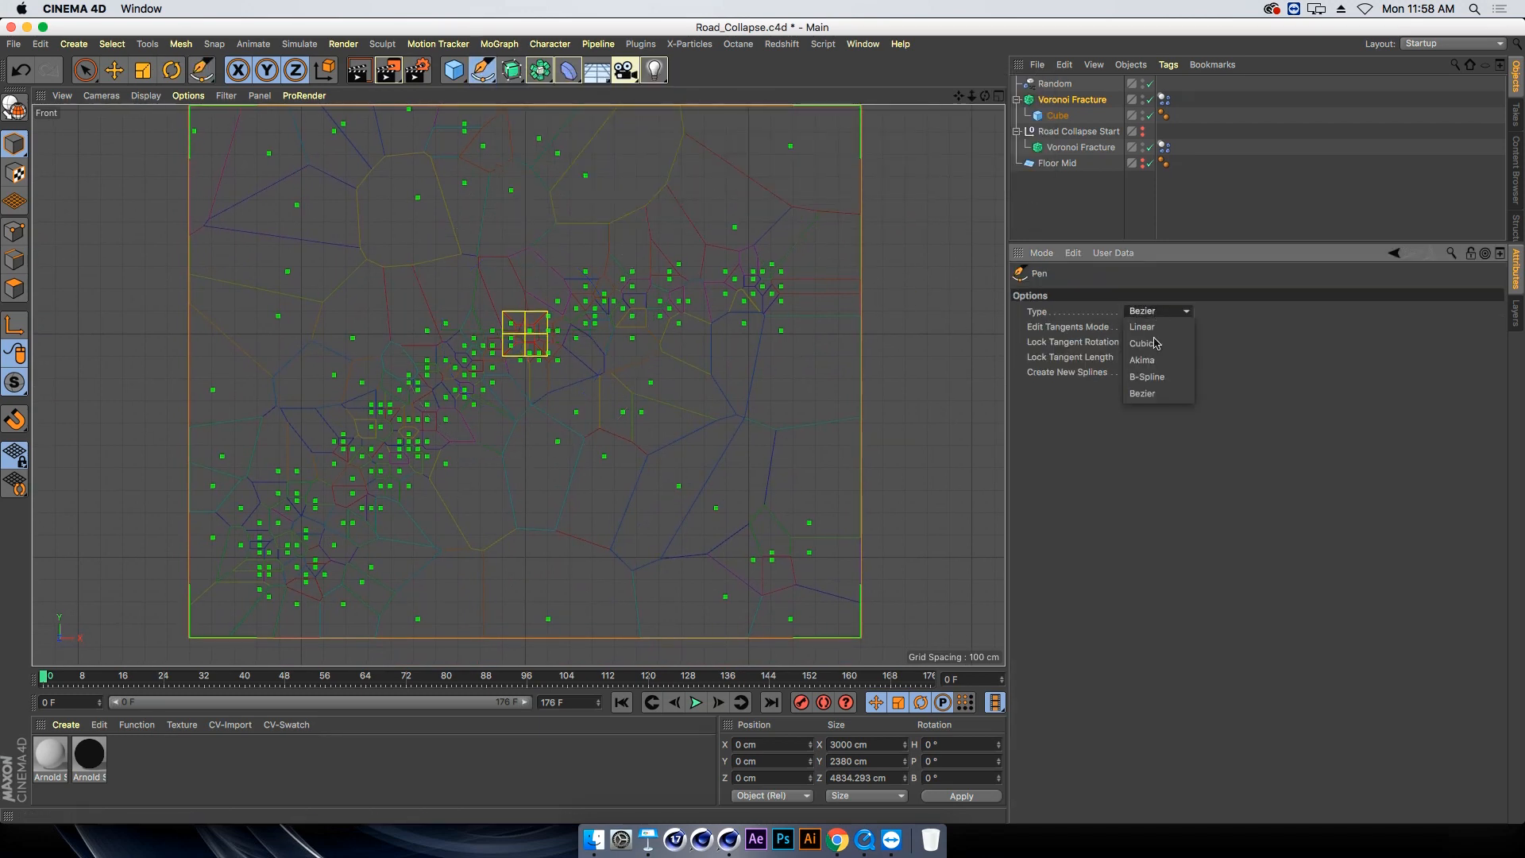
click(1148, 377)
click(906, 275)
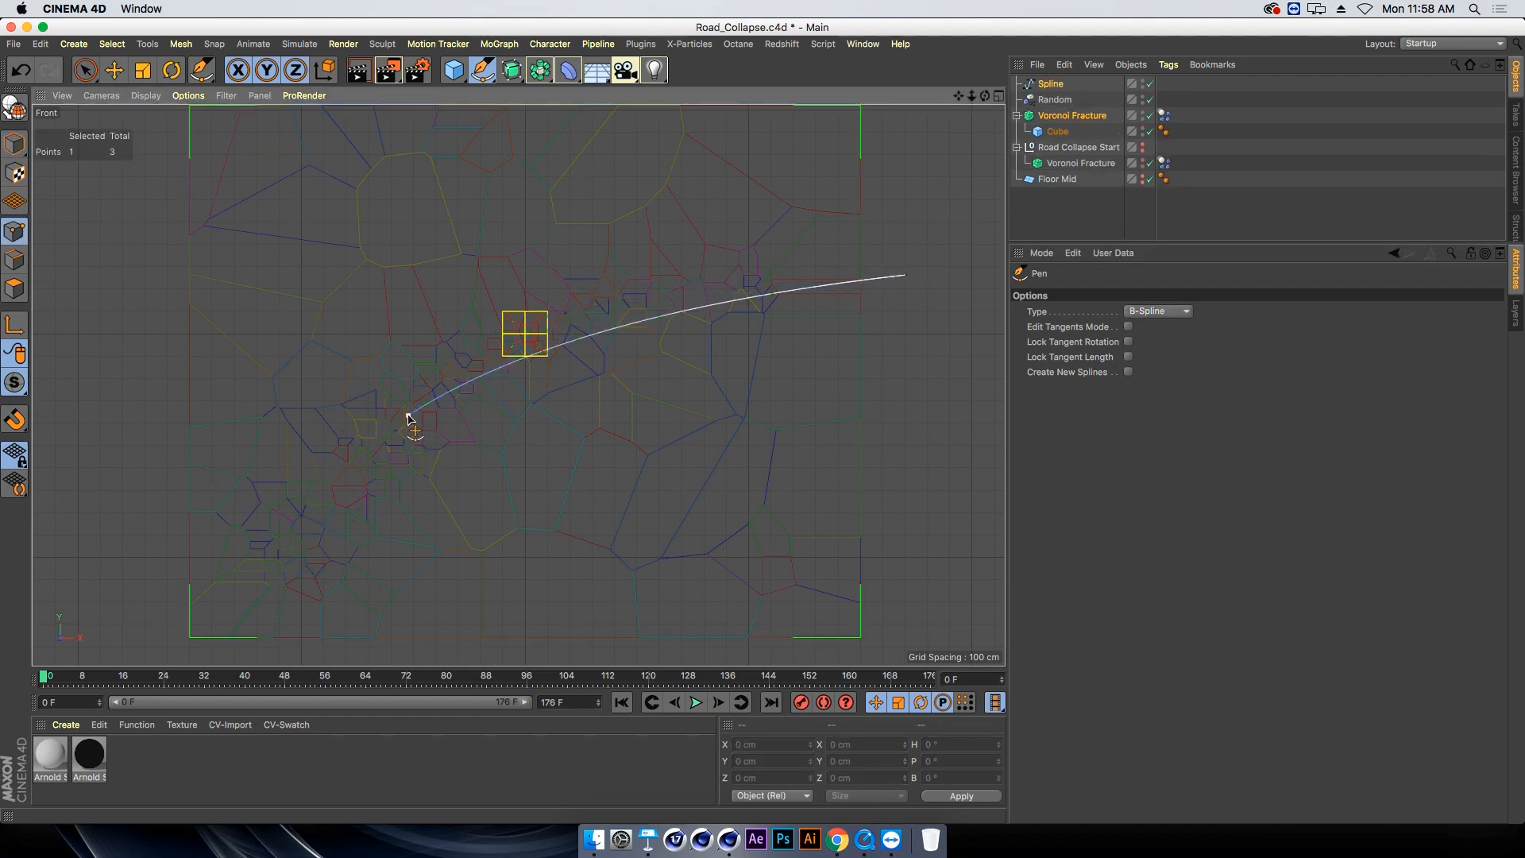
click(178, 653)
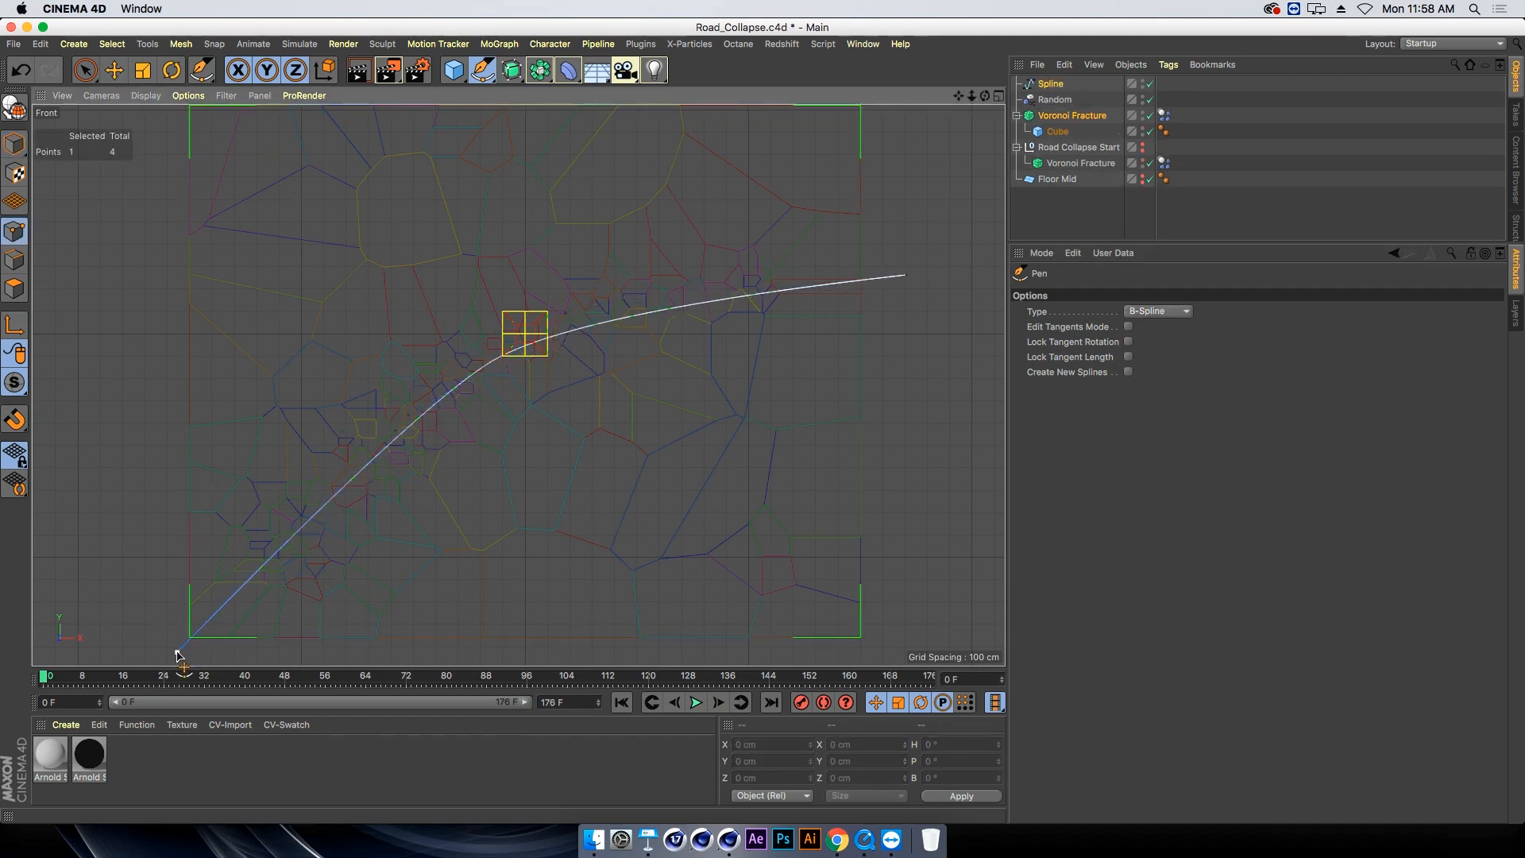
Finish the spline and move its control points in the Front view to follow the dense crack more closely
key(Escape)
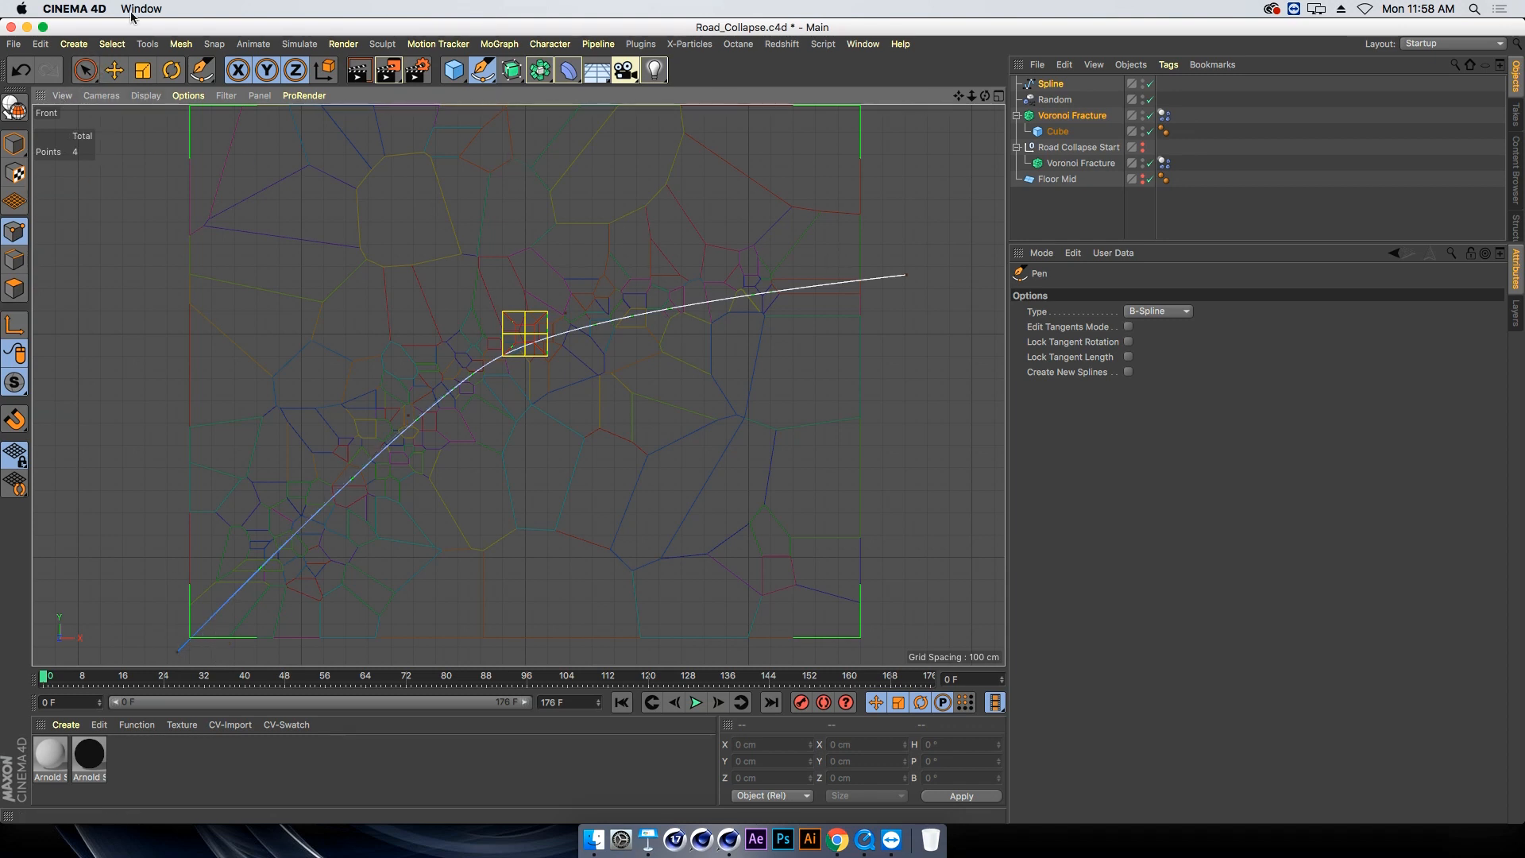
click(117, 74)
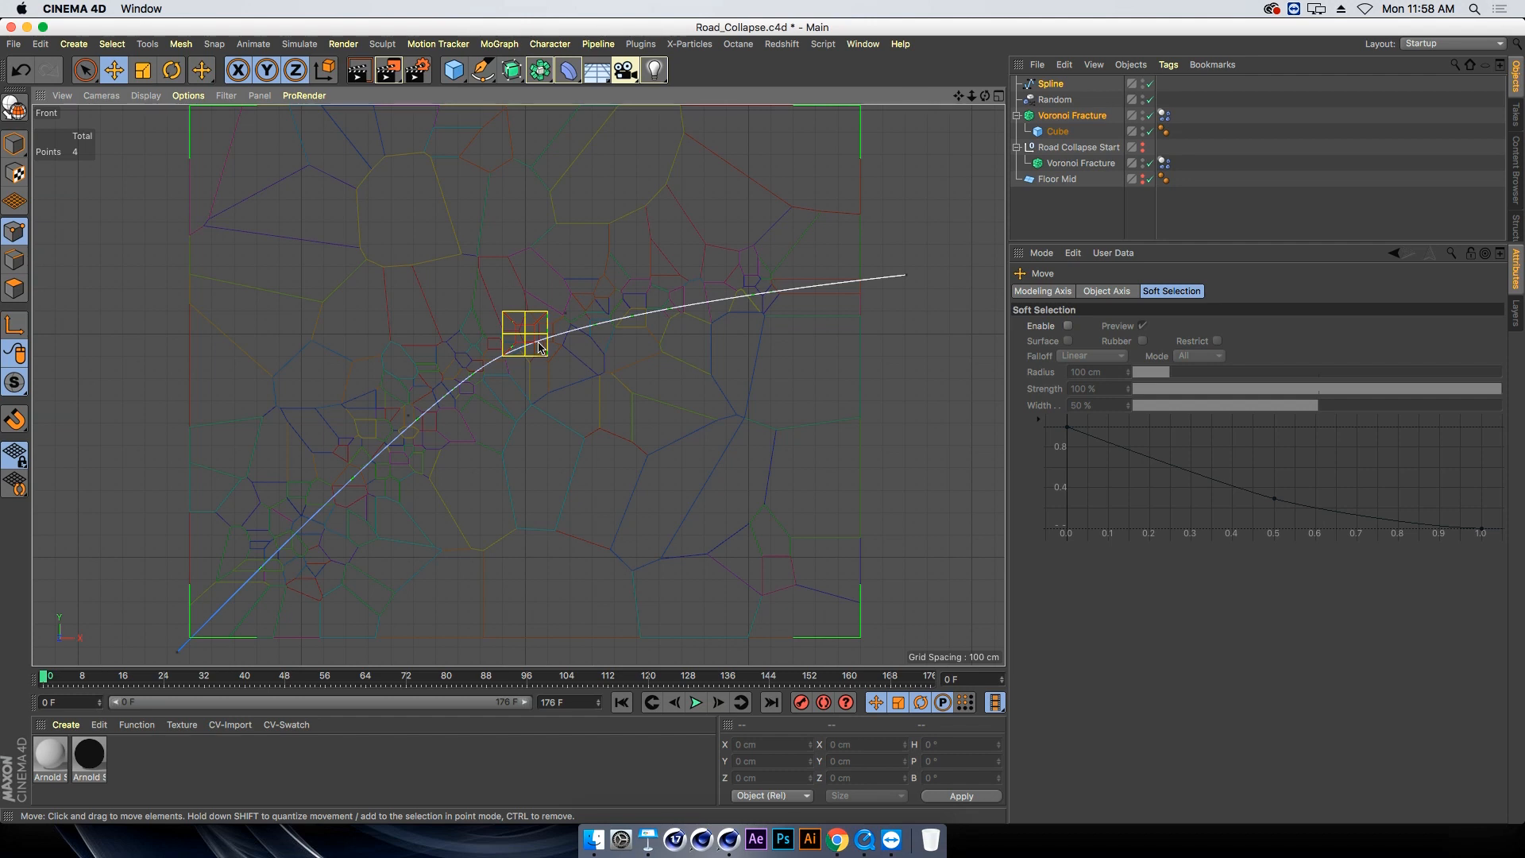
click(907, 277)
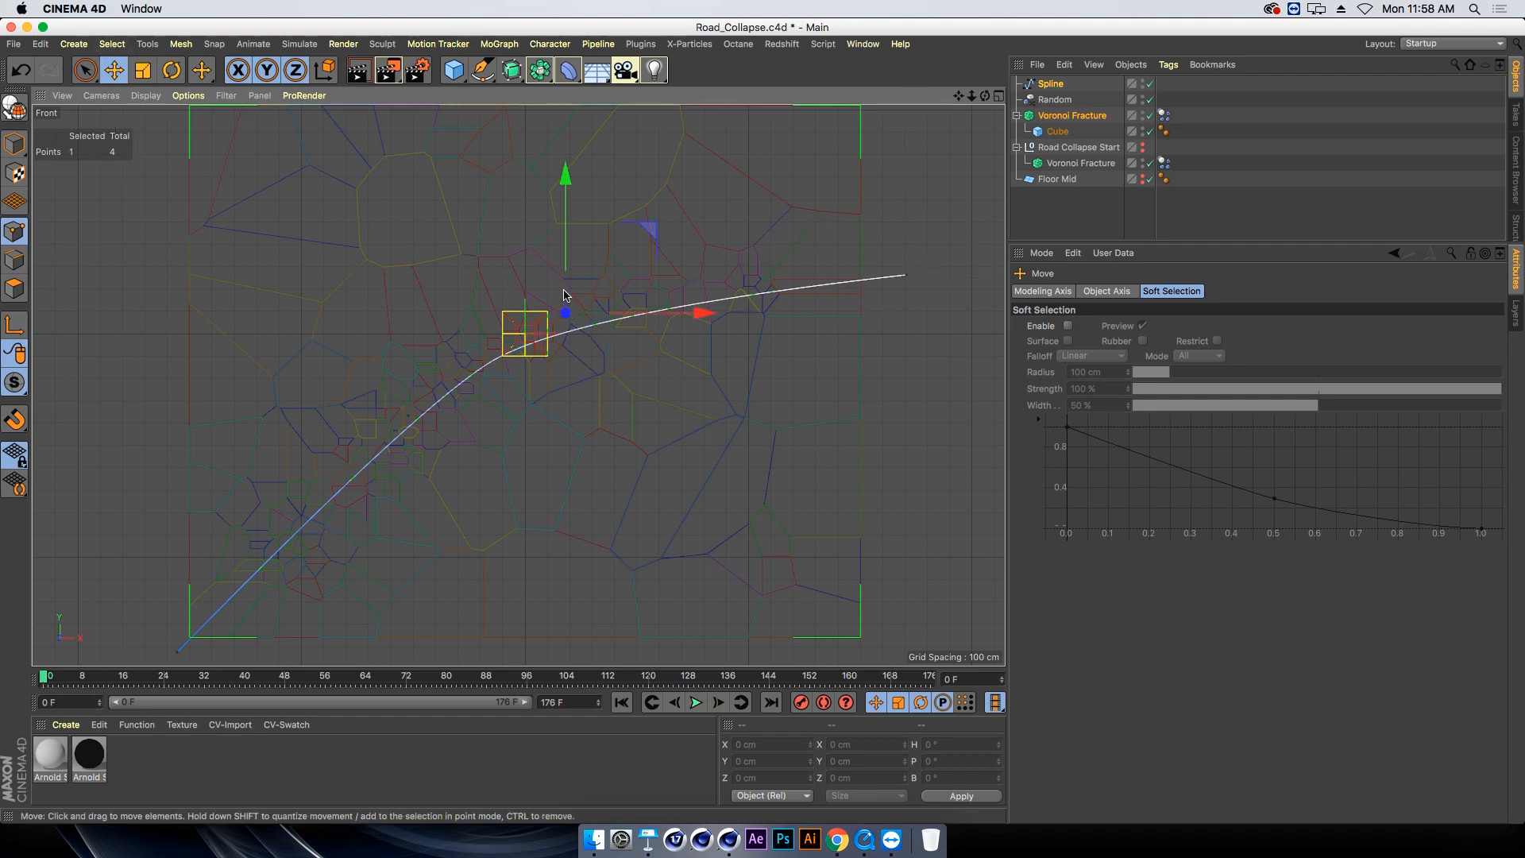
mouse_move(566, 296)
mouse_down()
mouse_move(555, 232)
mouse_move(578, 271)
mouse_up()
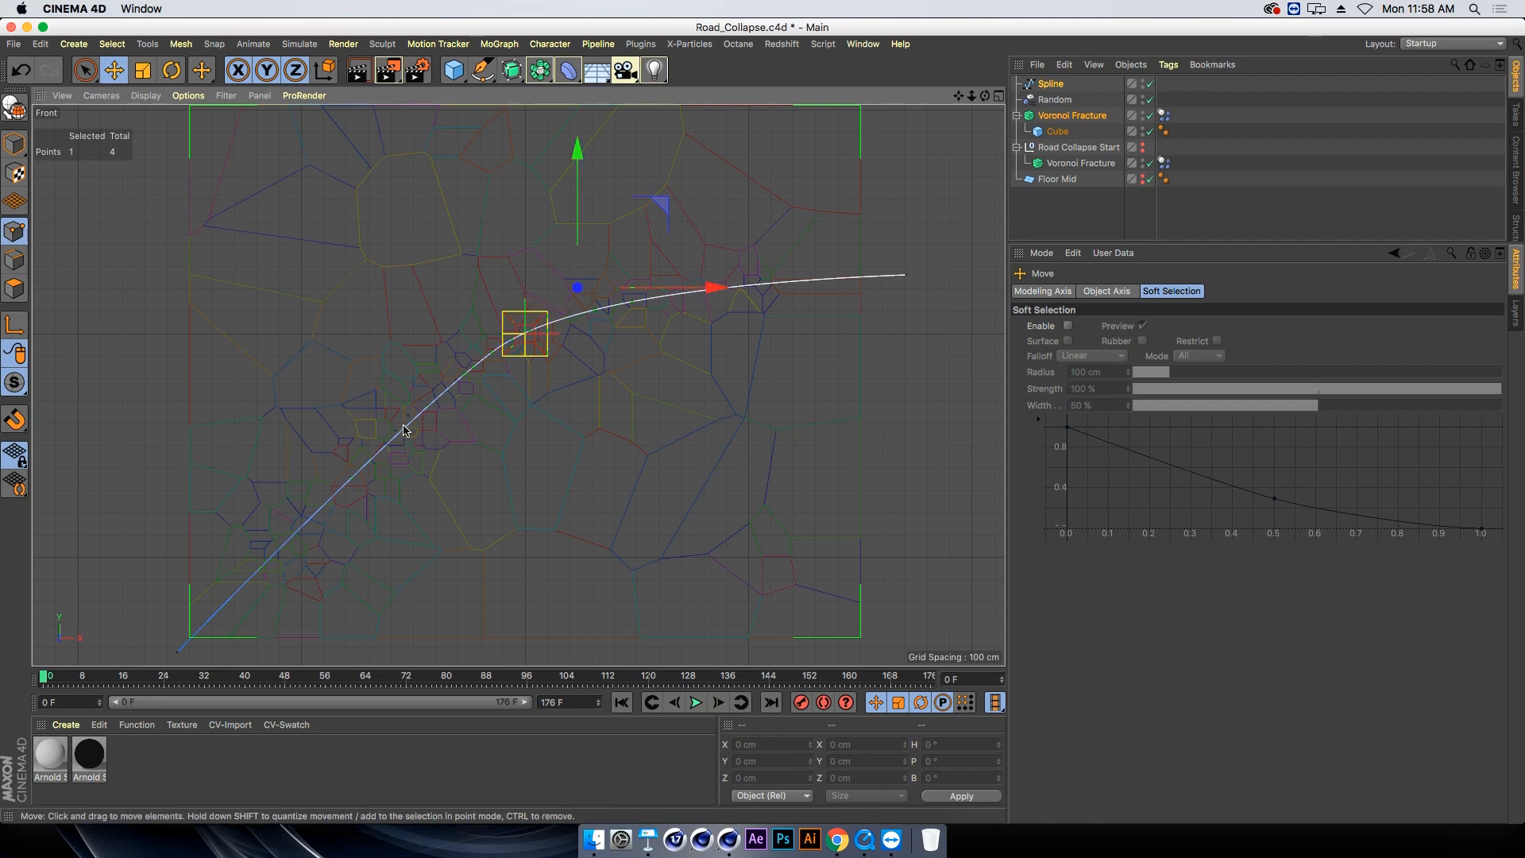
mouse_move(500, 332)
mouse_down()
mouse_move(481, 343)
mouse_move(488, 327)
mouse_up()
click(178, 652)
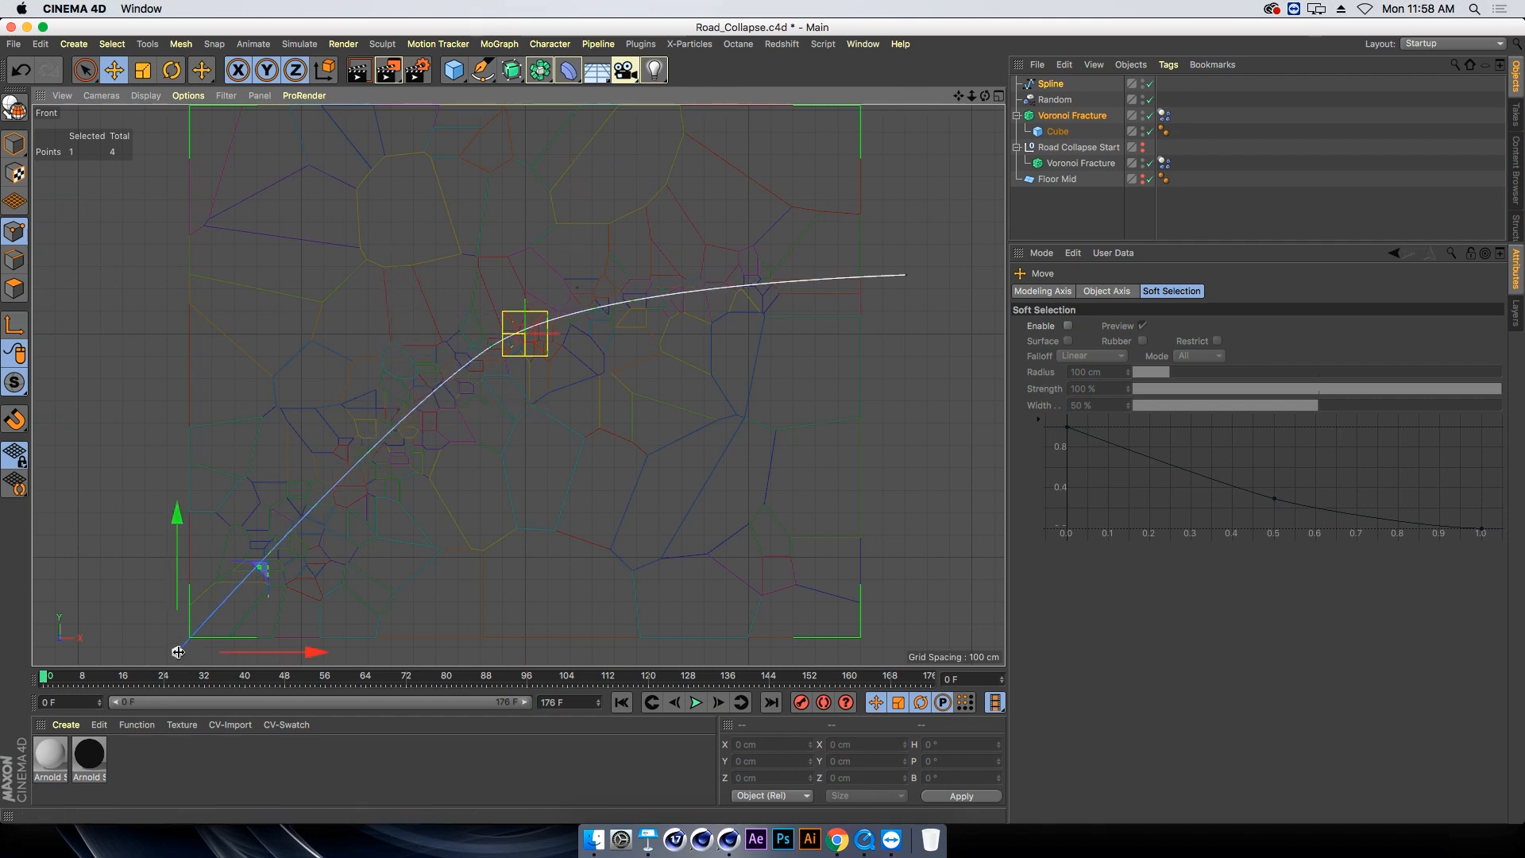
drag(256, 563, 286, 567)
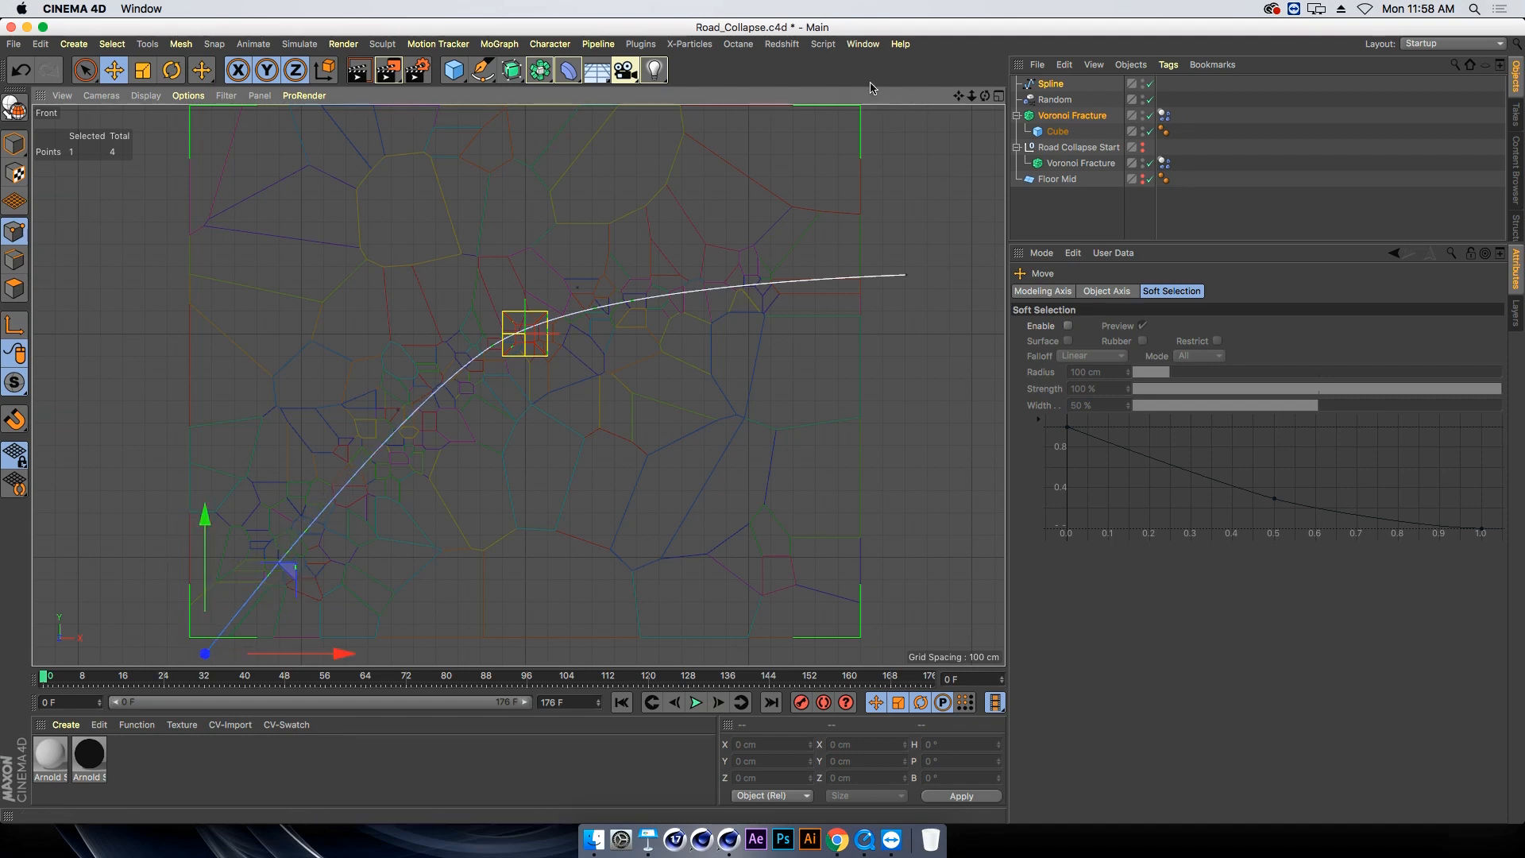
Add an Align to Spline tag to the Random effector and assign the drawn Spline as its Spline Path
click(1000, 95)
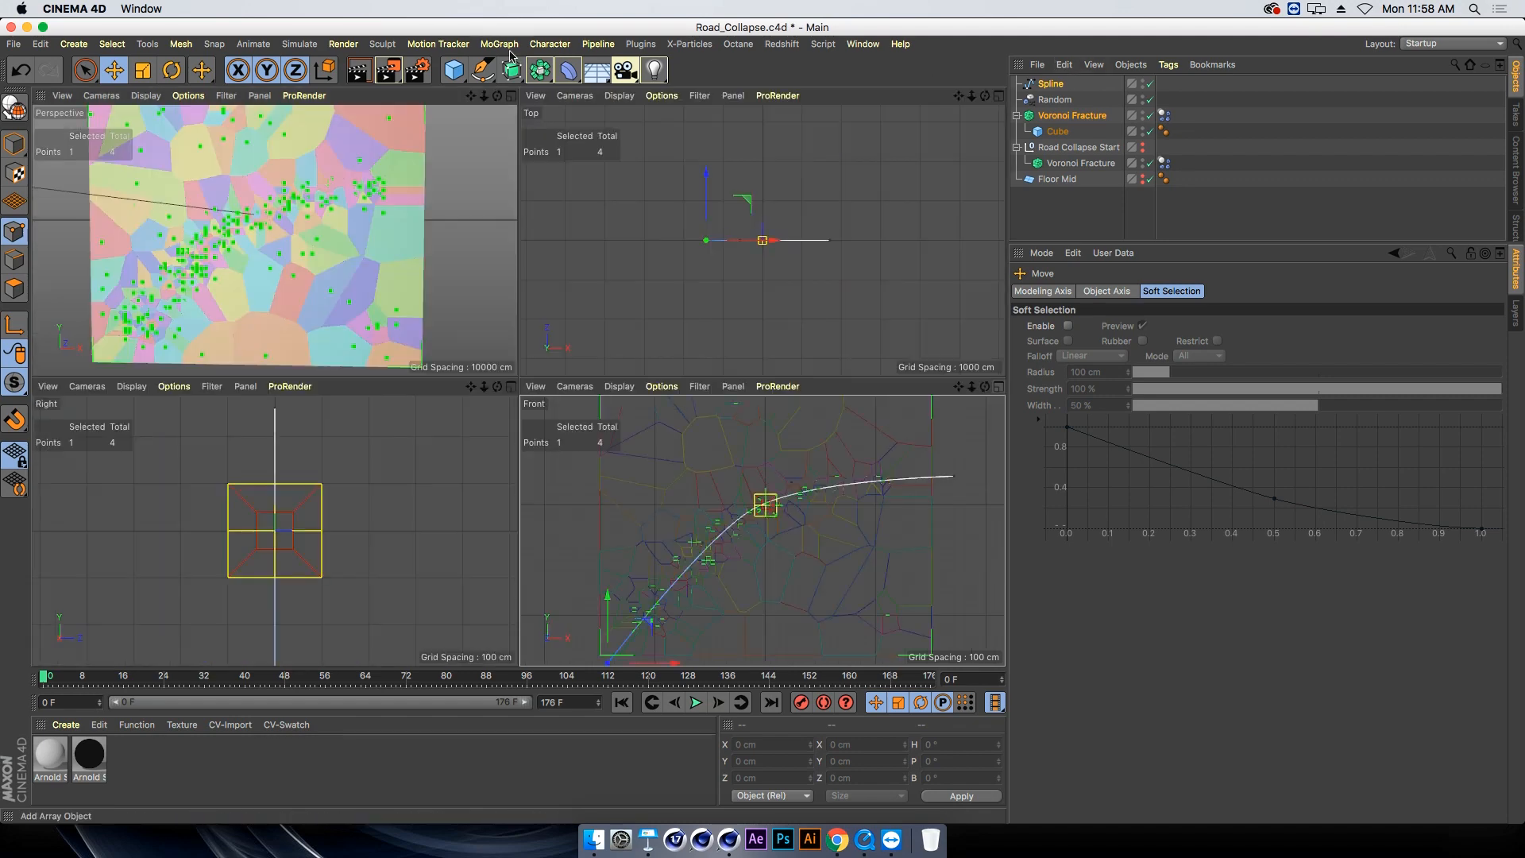
click(375, 96)
double_click(1051, 83)
click(1096, 81)
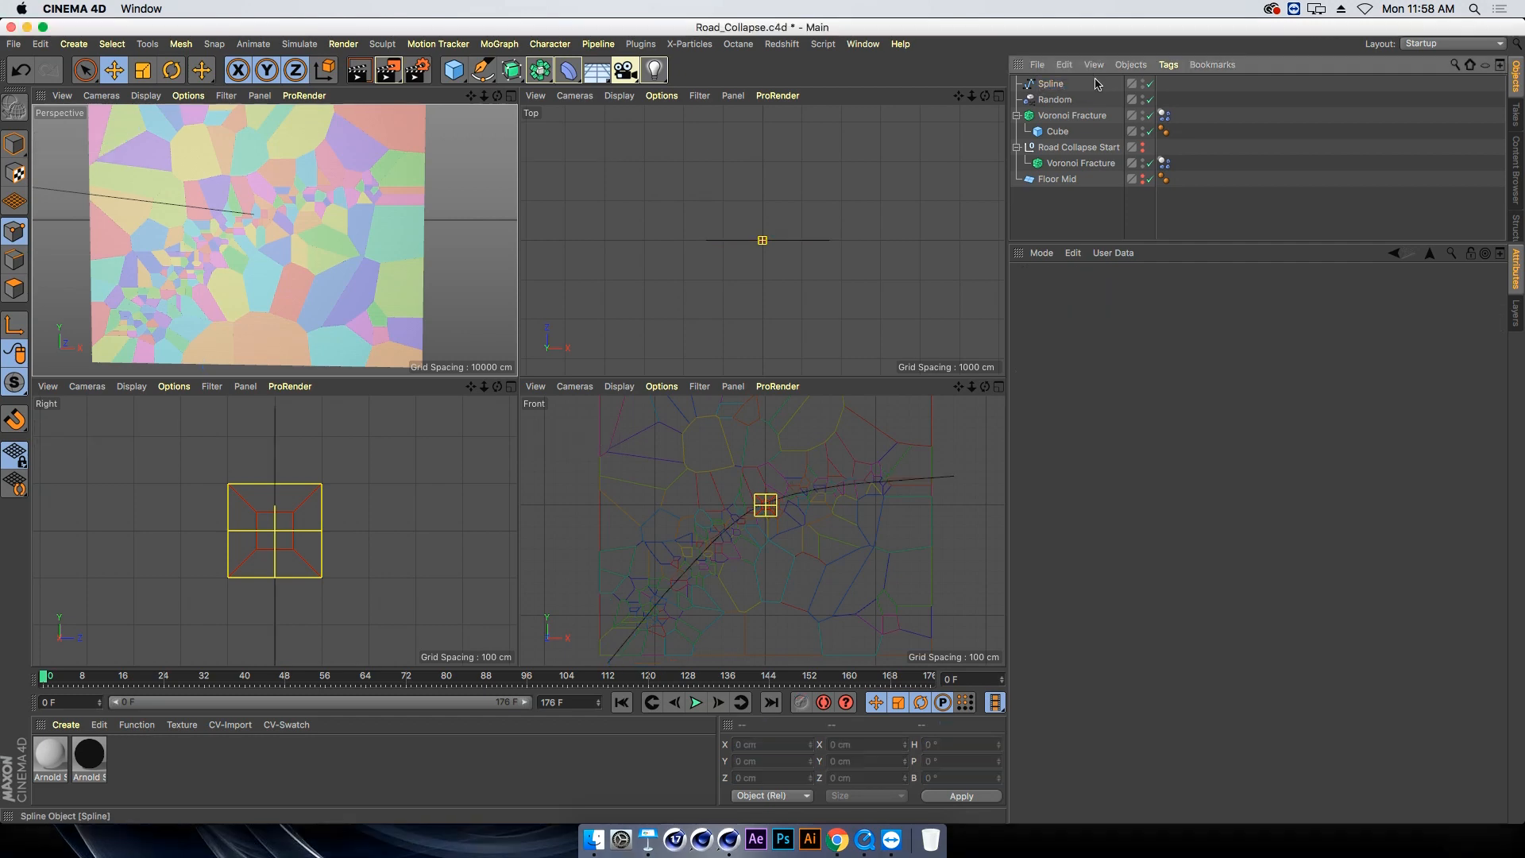
click(1051, 84)
click(1168, 64)
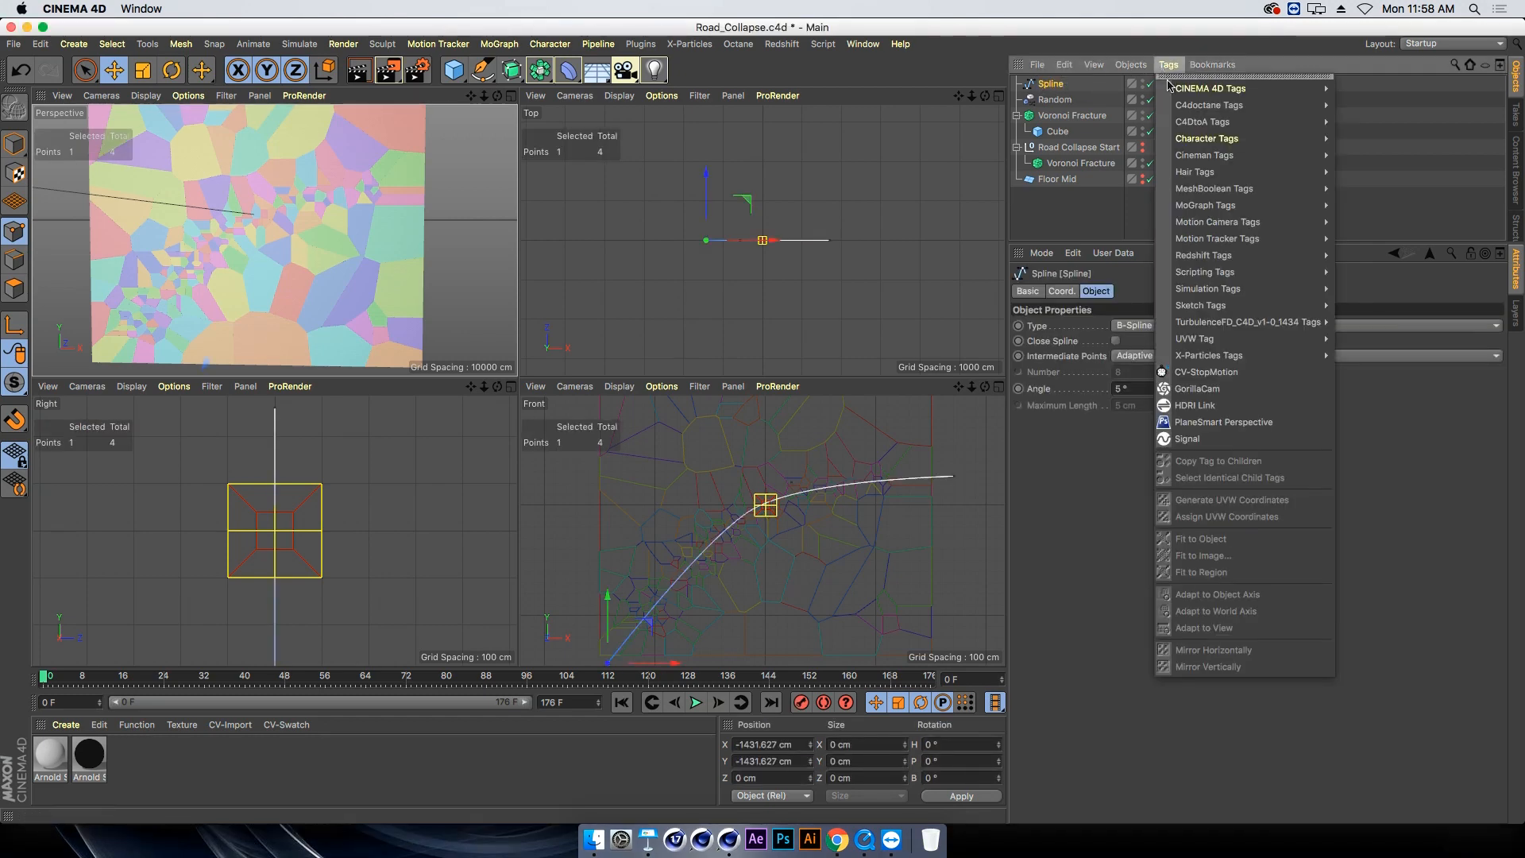
mouse_move(1189, 120)
click(1097, 84)
click(1055, 100)
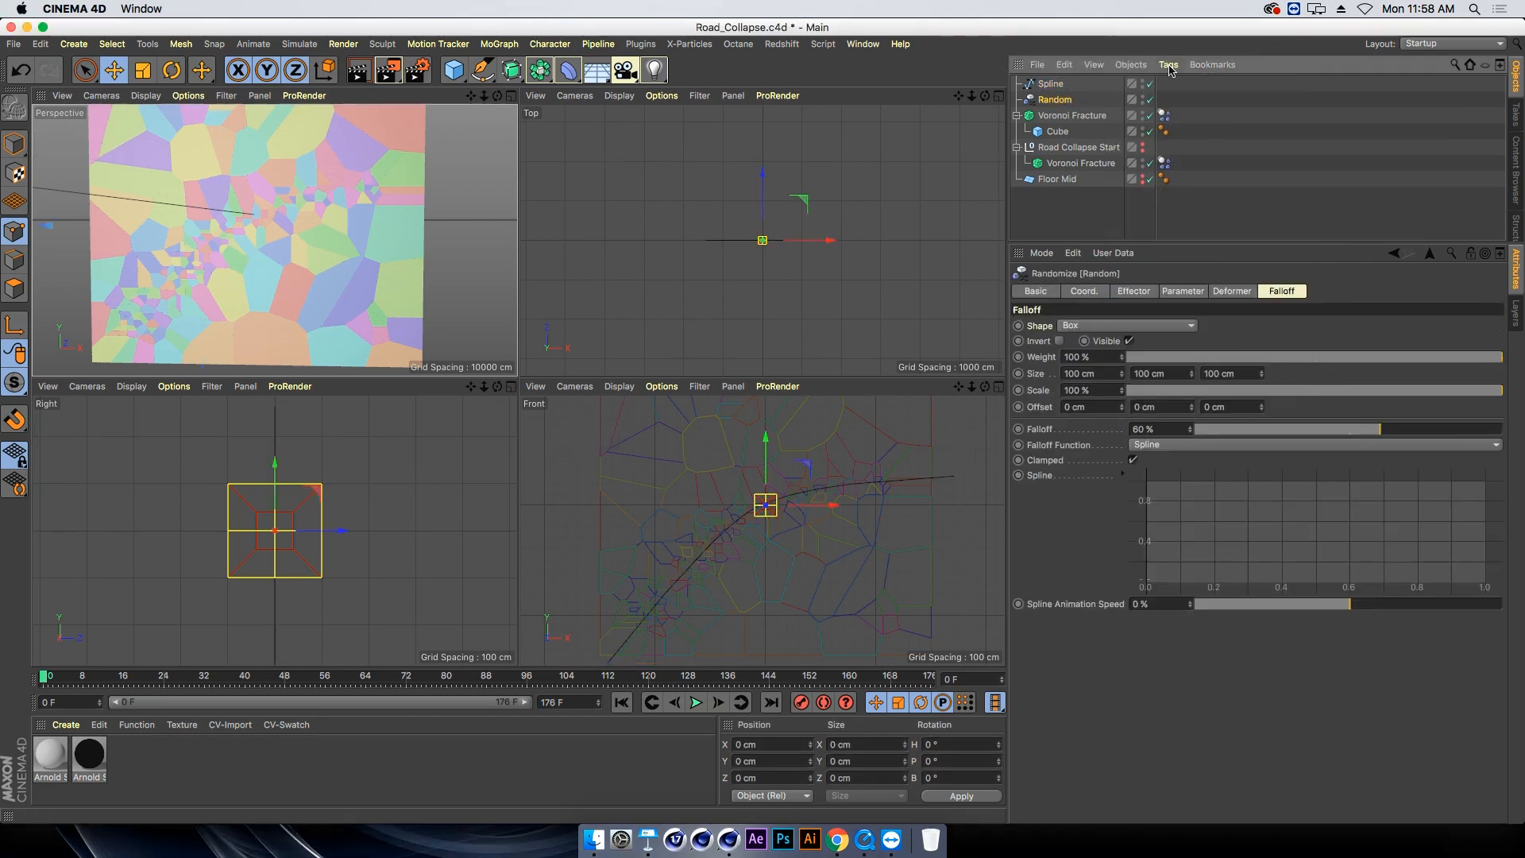
click(1169, 65)
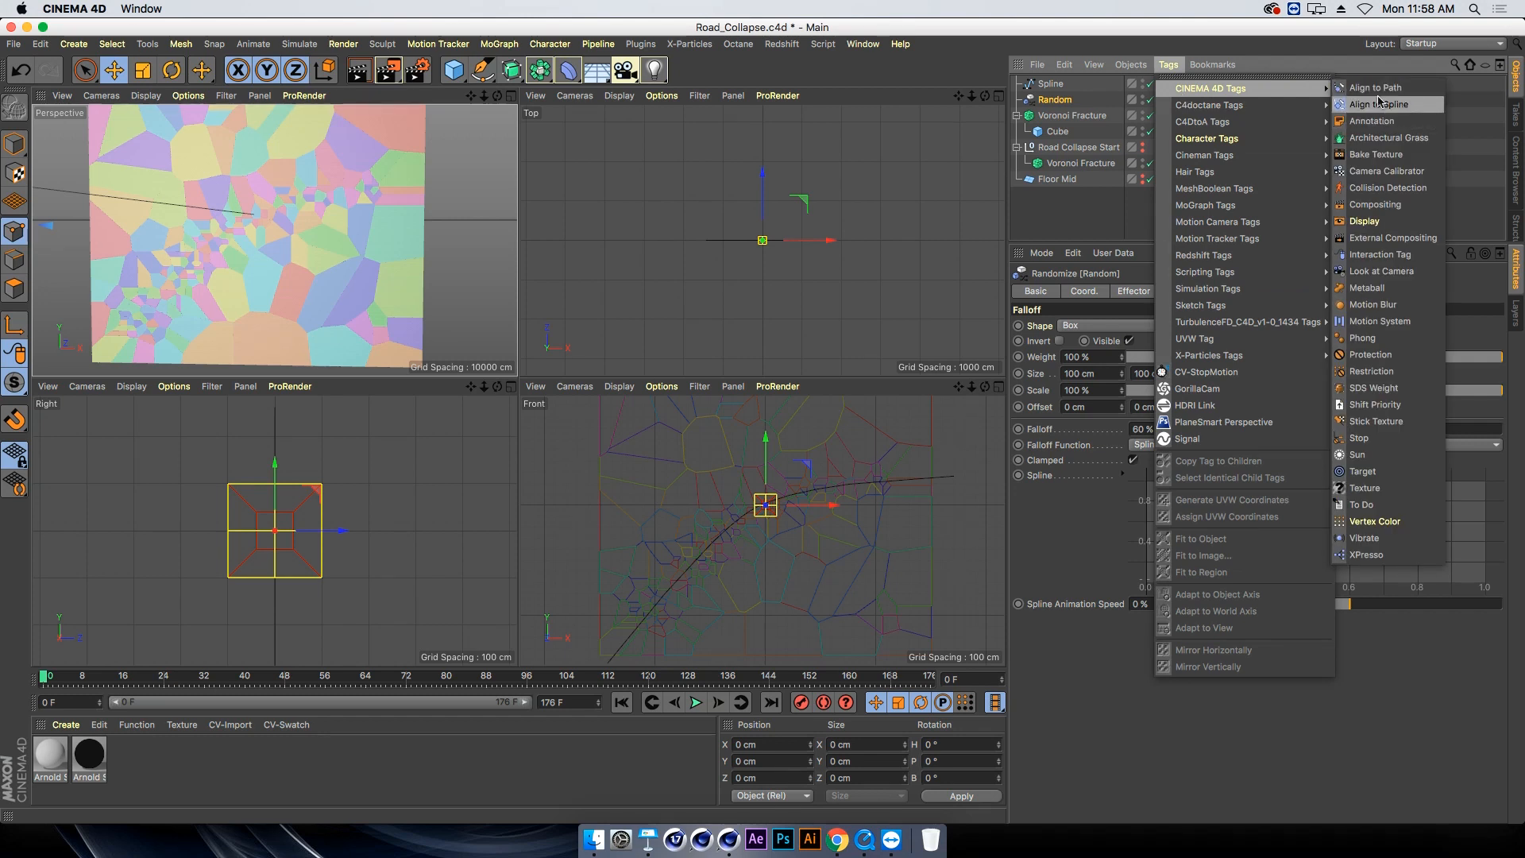
click(1379, 104)
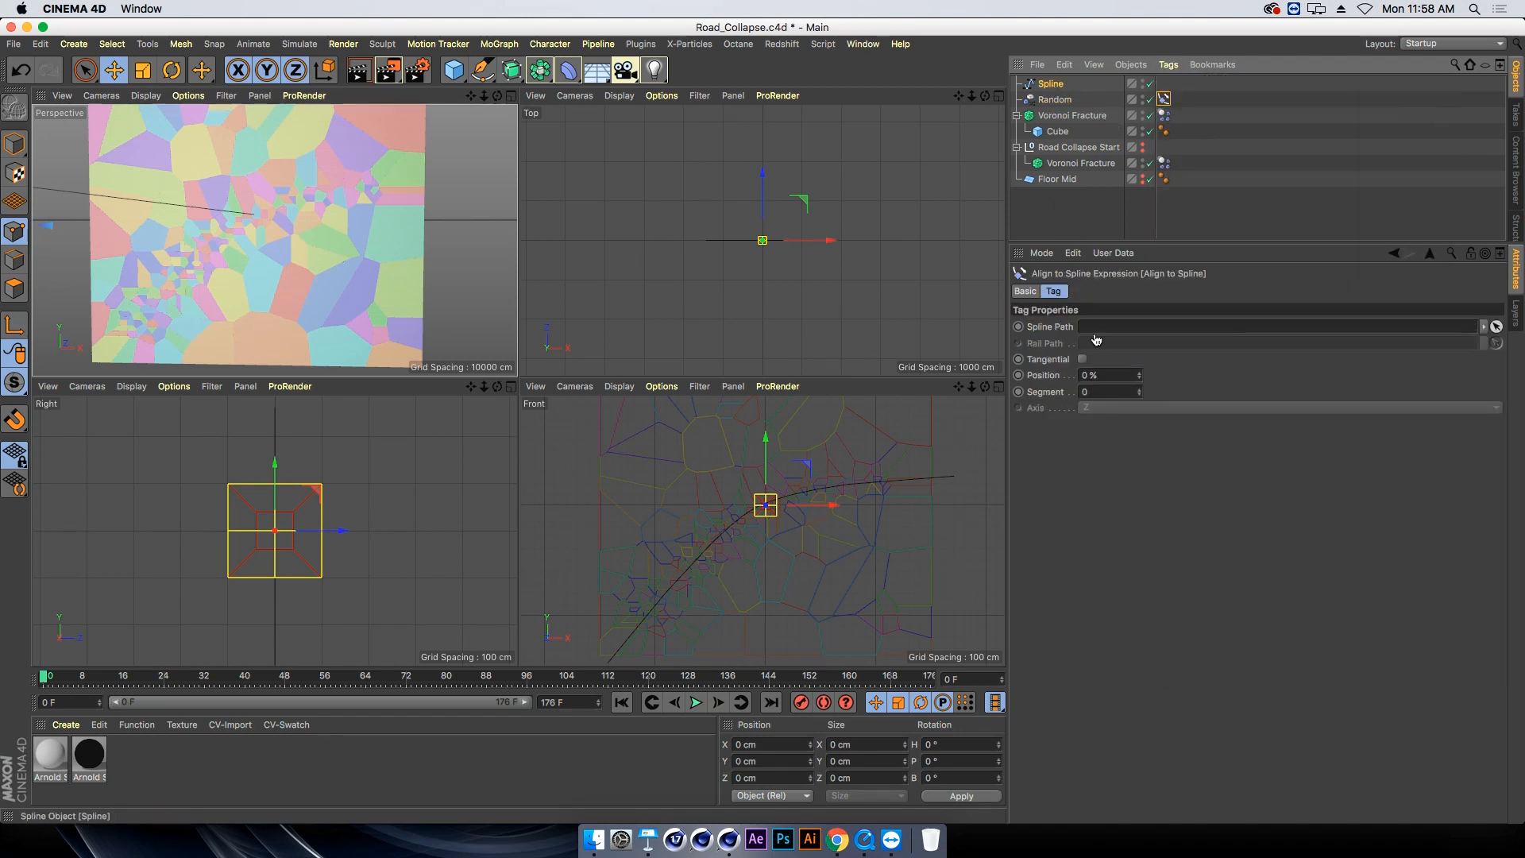
drag(1090, 324, 1093, 326)
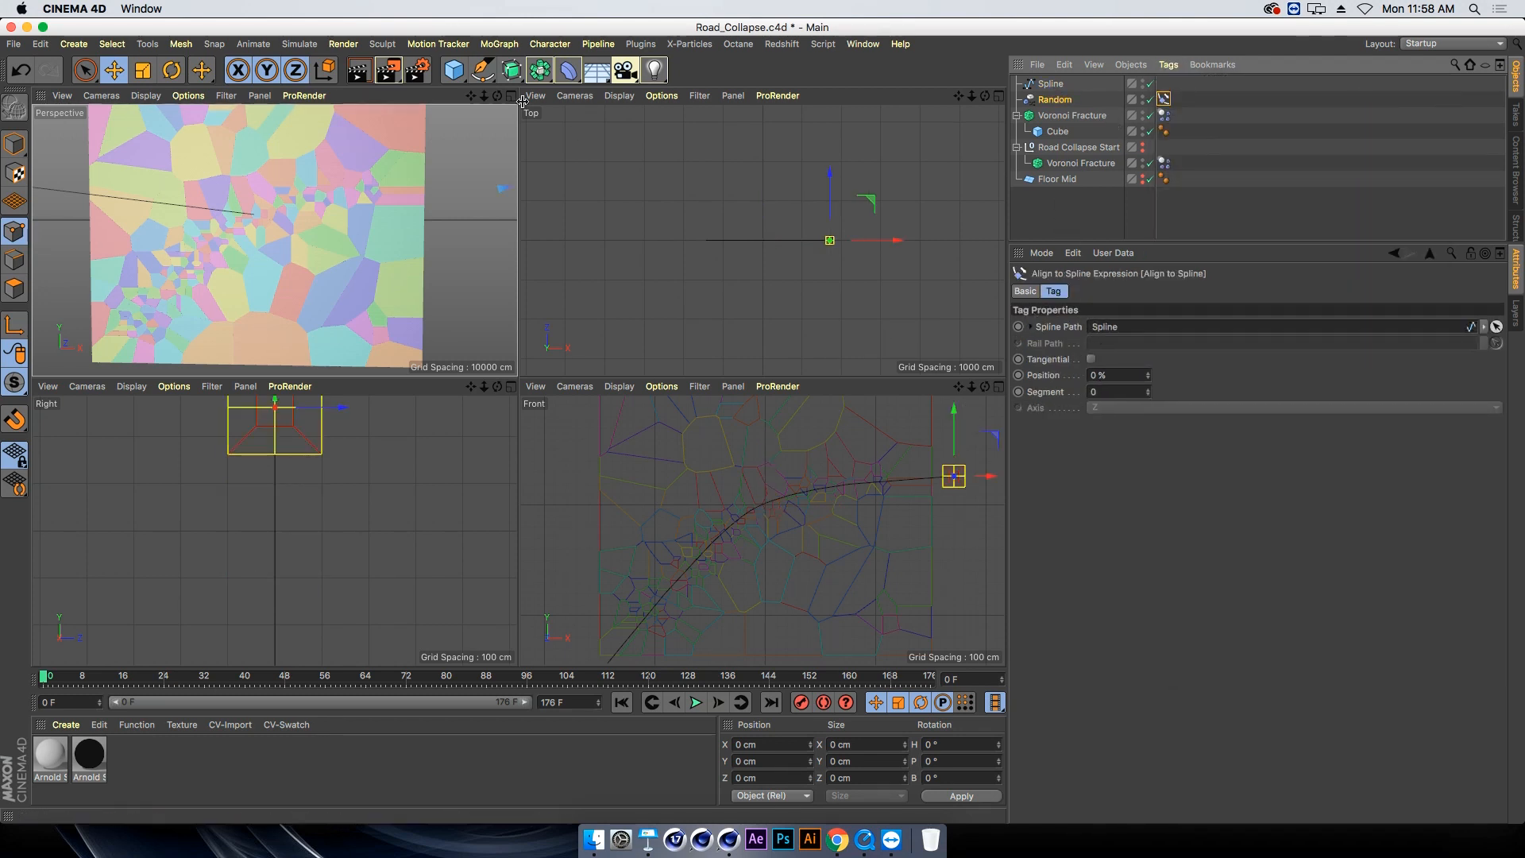
Transfer the whole Spline object onto the fracture's Cube using the Transfer tool, with move, scale and rotation enabled
drag(482, 97, 482, 101)
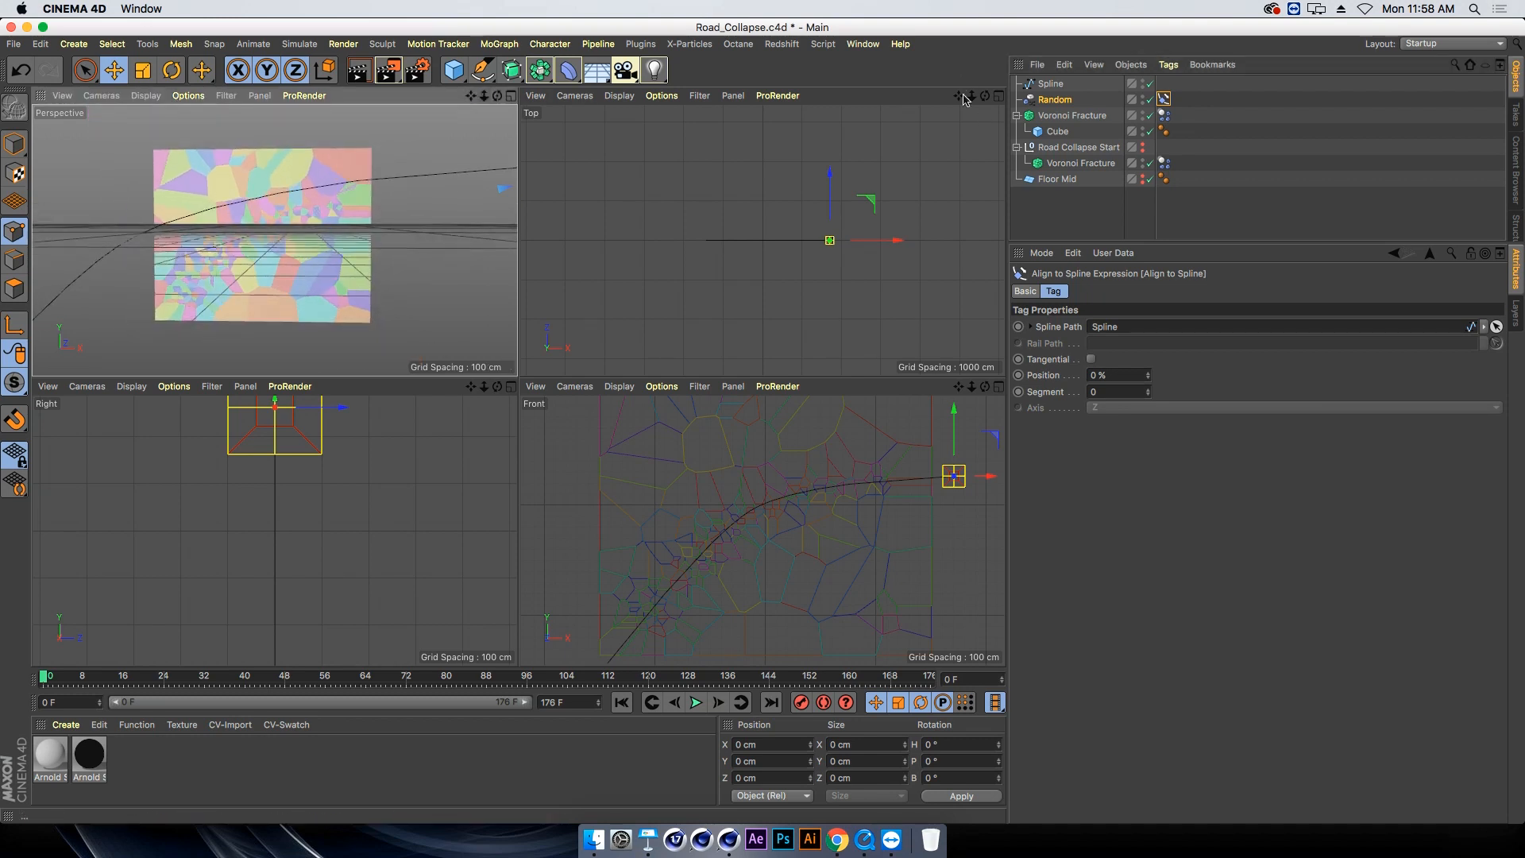
drag(970, 96, 969, 98)
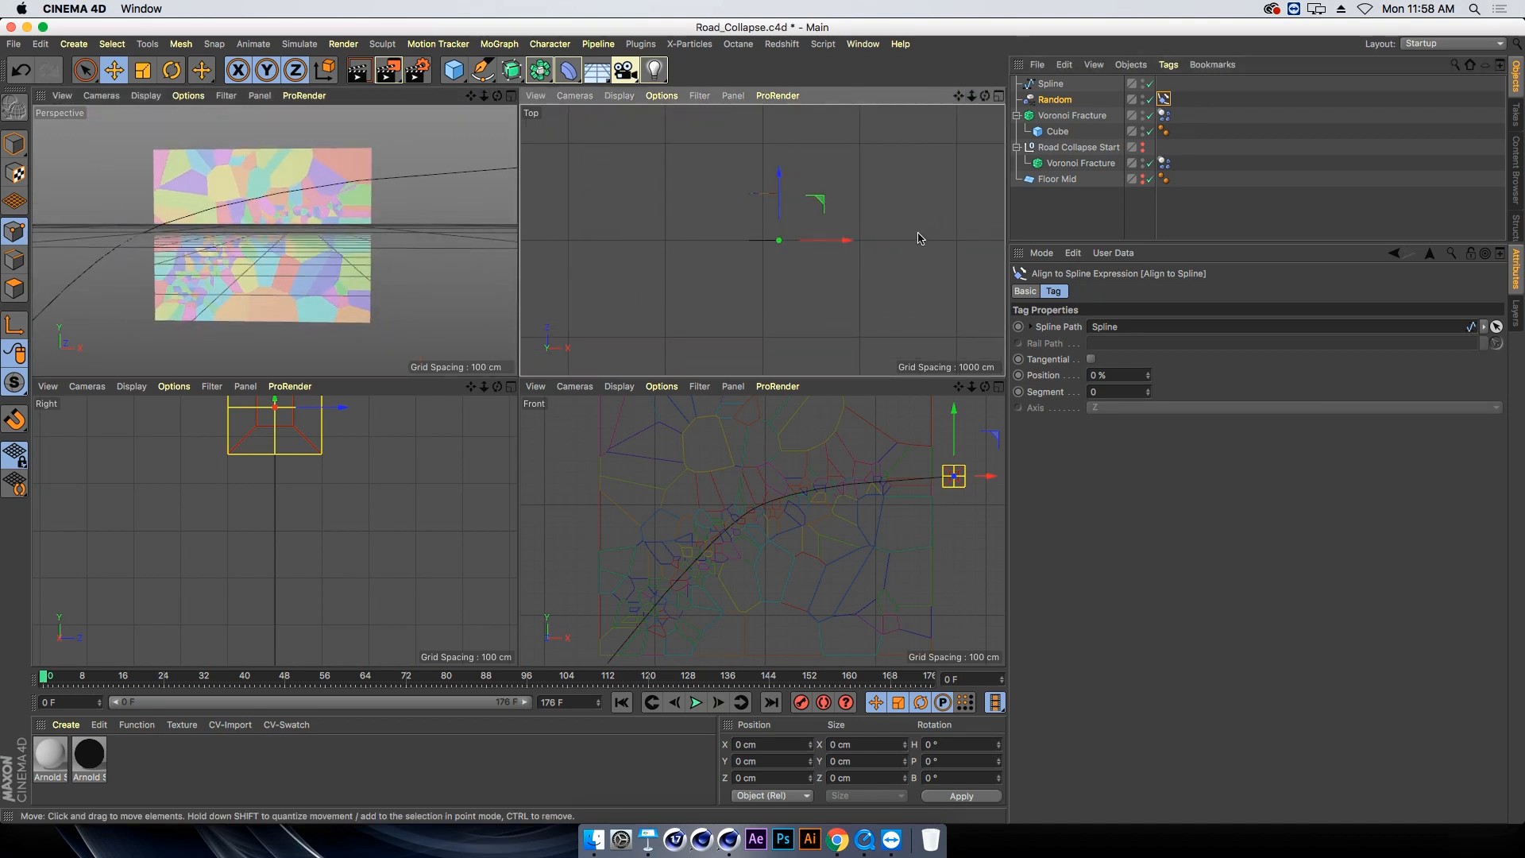
click(1047, 84)
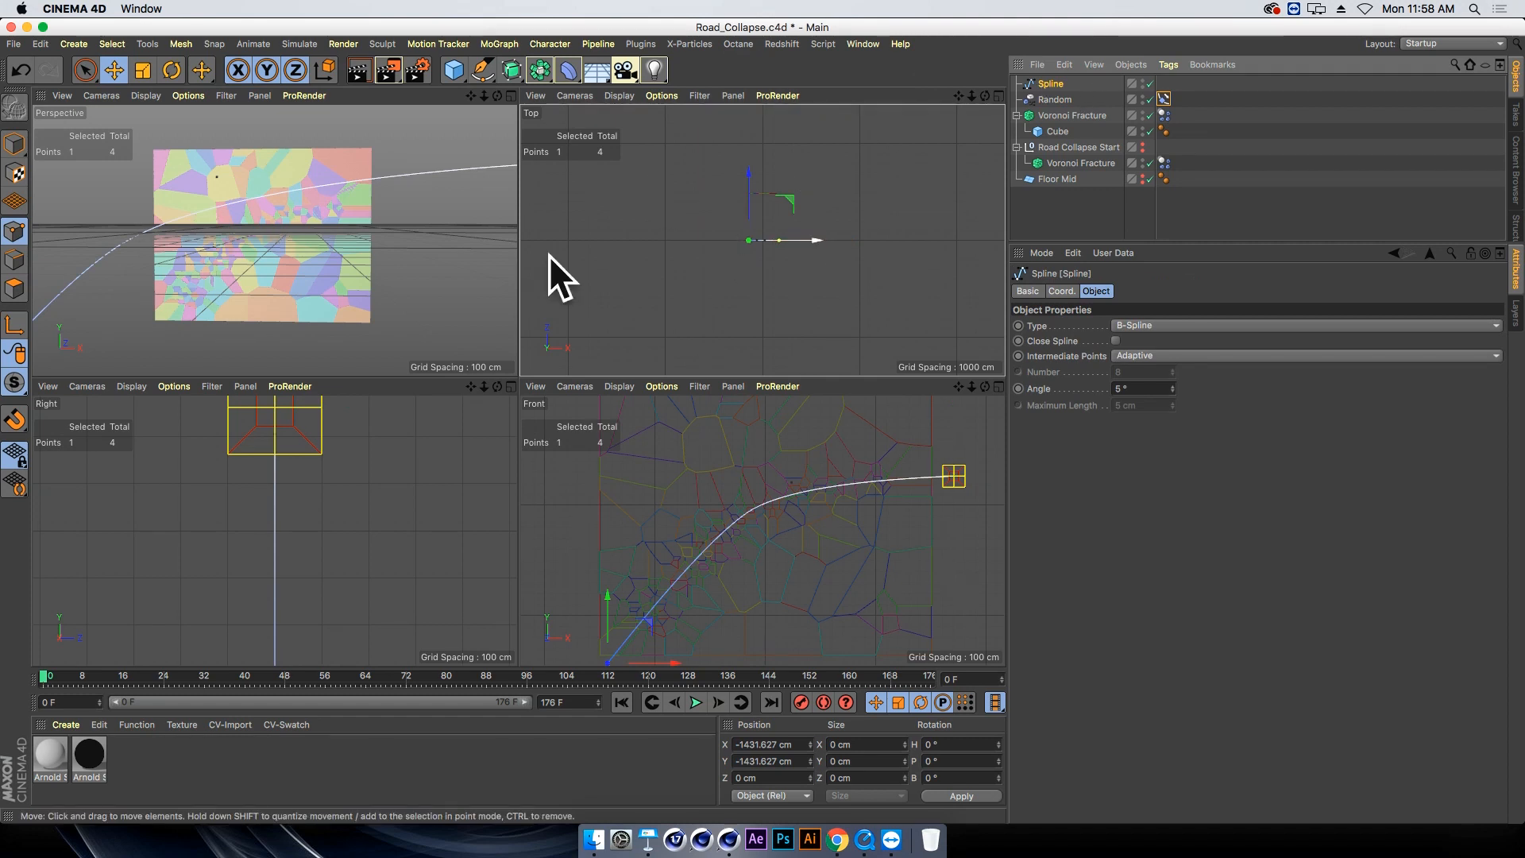
click(20, 156)
click(48, 165)
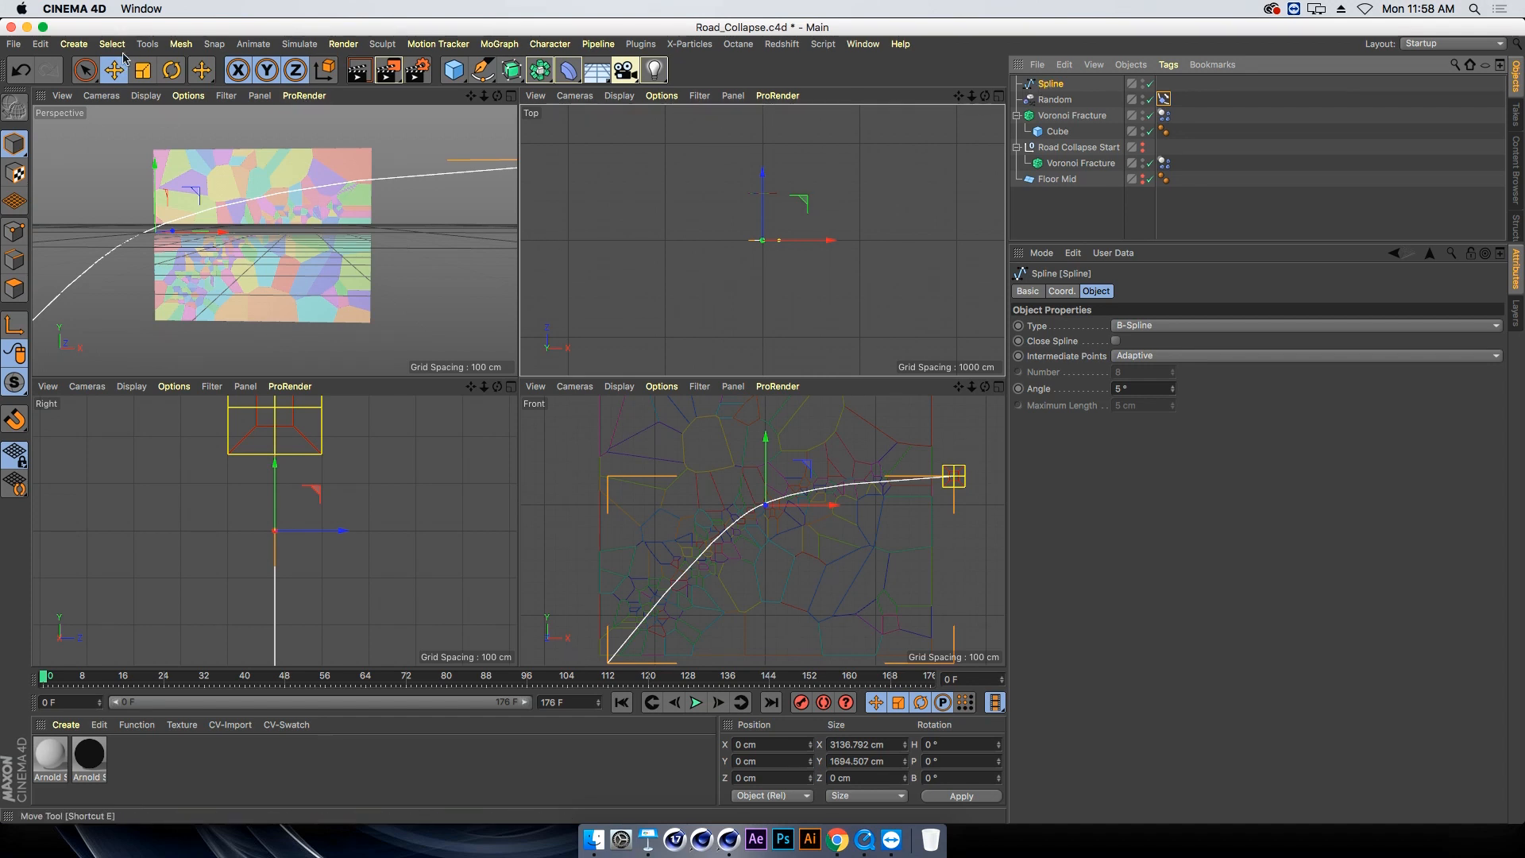
click(148, 44)
mouse_move(168, 220)
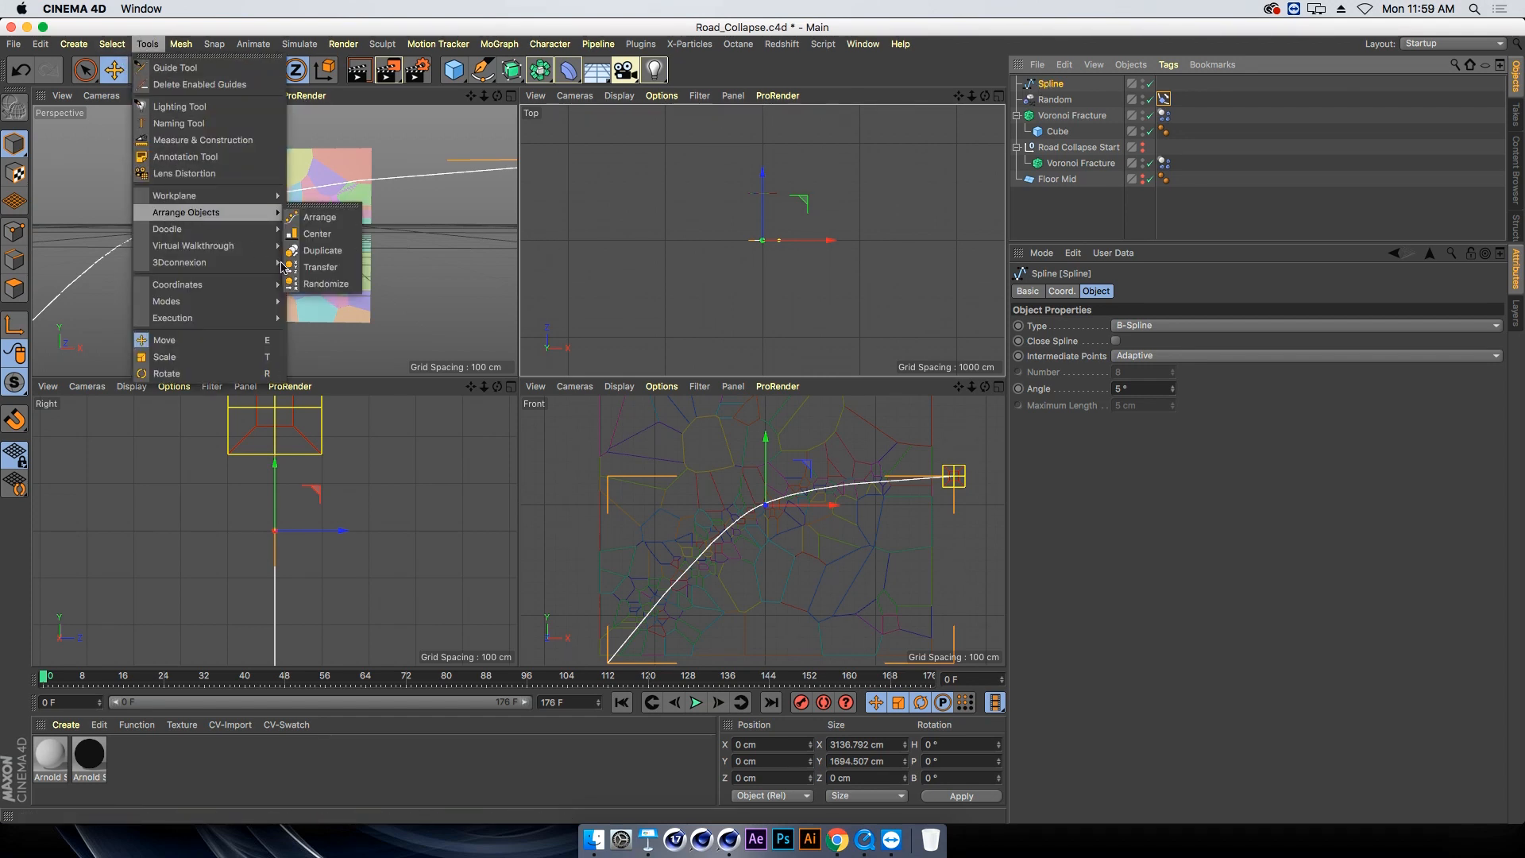
click(327, 267)
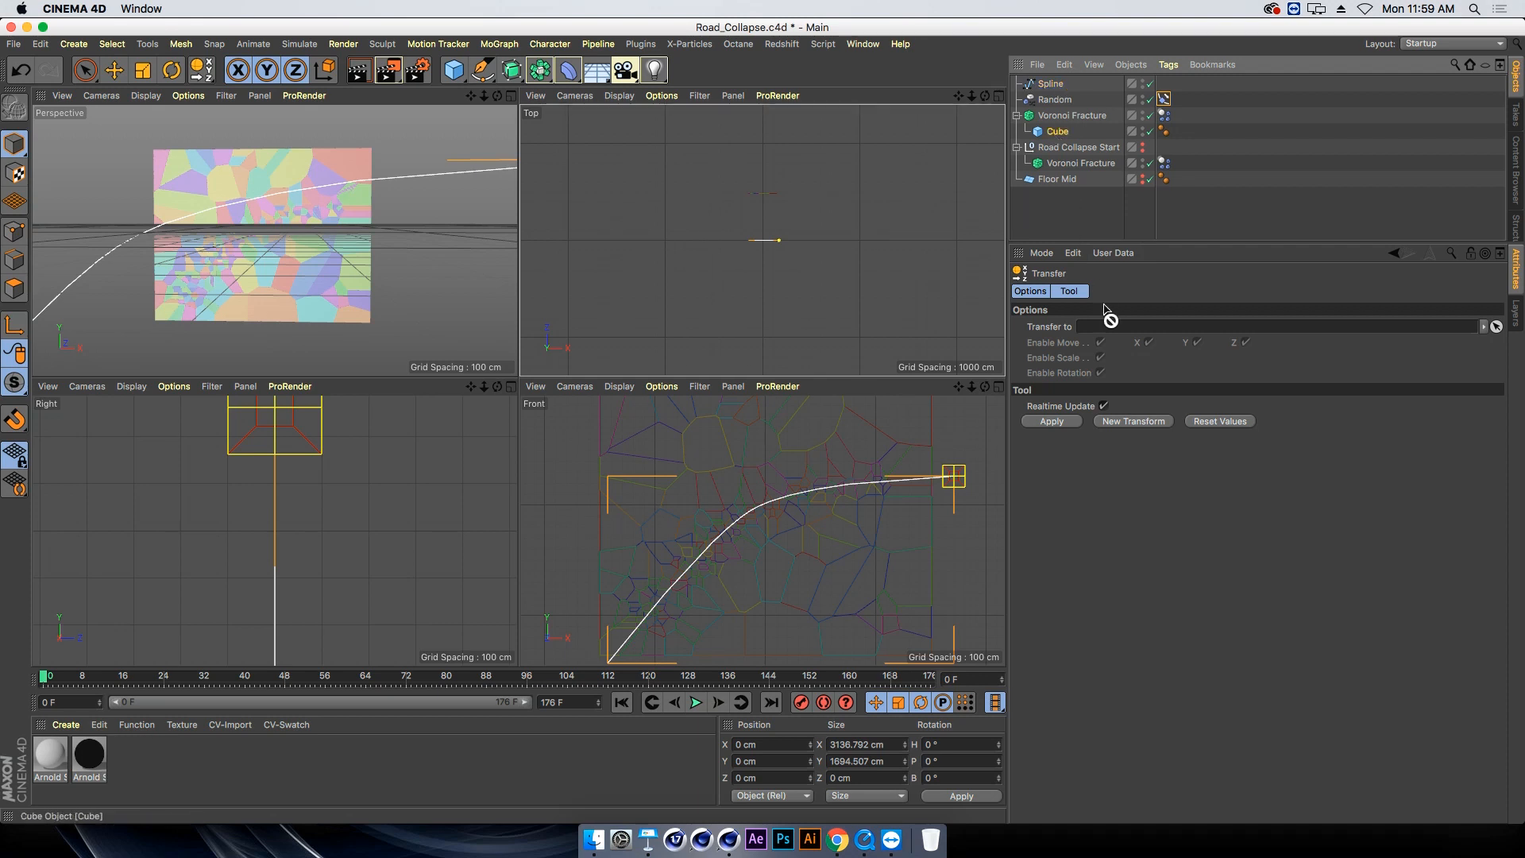
drag(1109, 330, 1108, 332)
click(1053, 422)
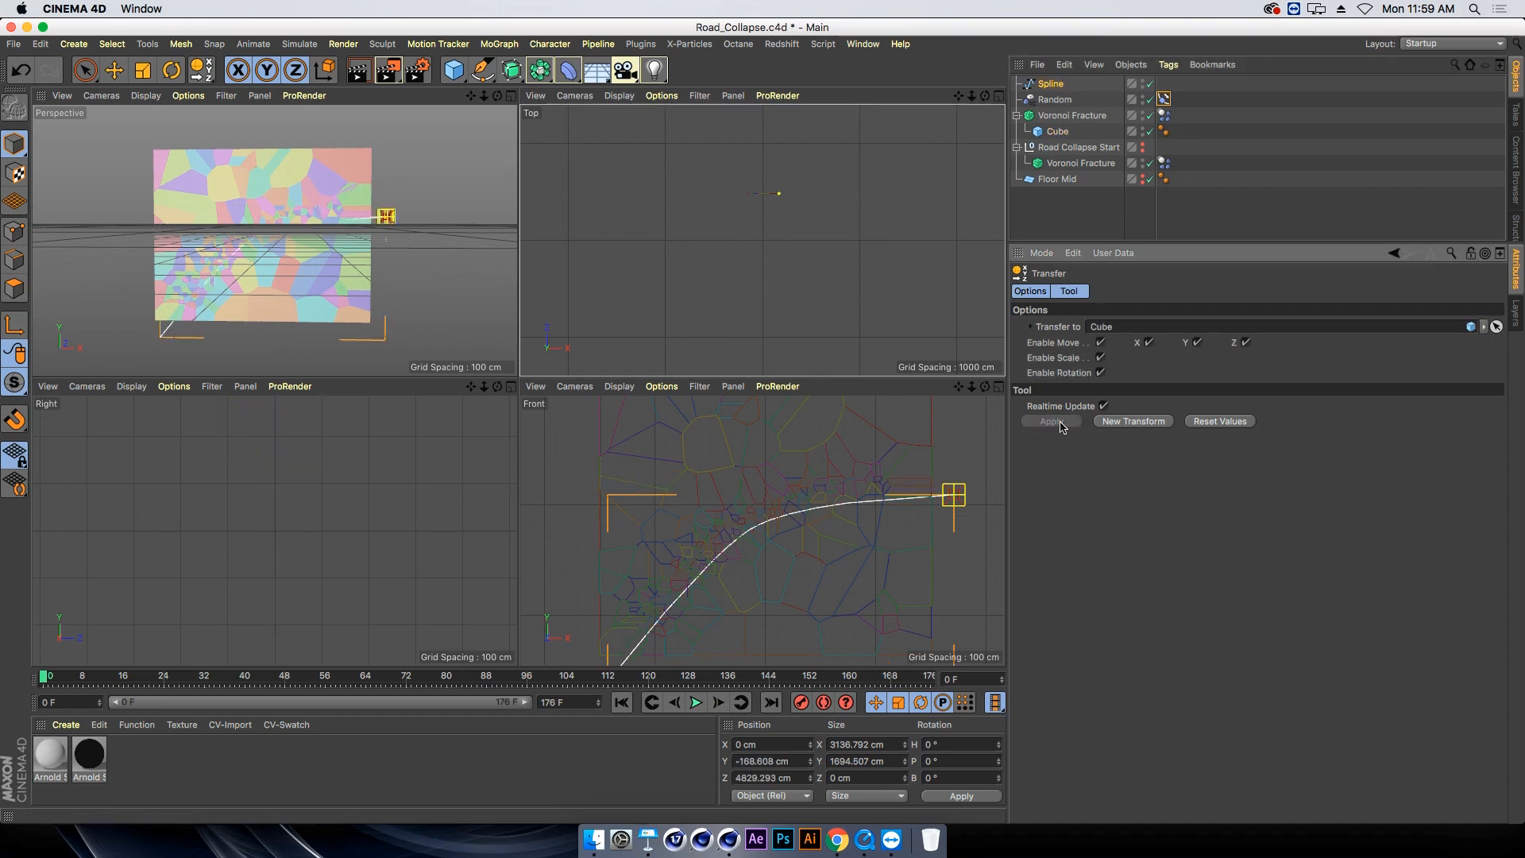
Enlarge the Random effector's falloff box in the Front view to about 200 x 222 cm, with a Falloff of about 49%
click(115, 70)
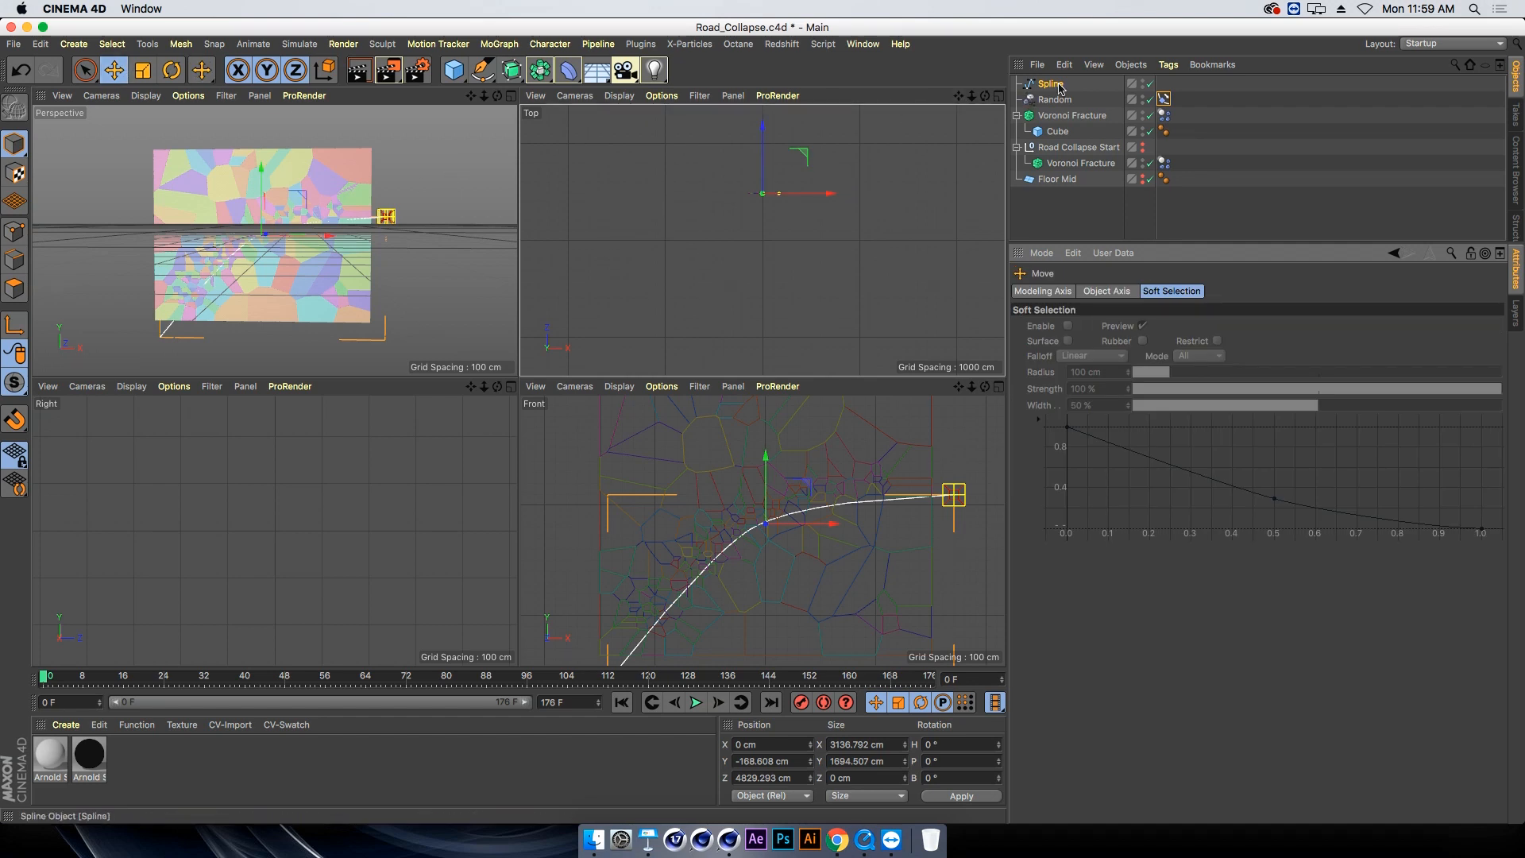
click(999, 387)
drag(971, 97, 1002, 96)
click(1072, 115)
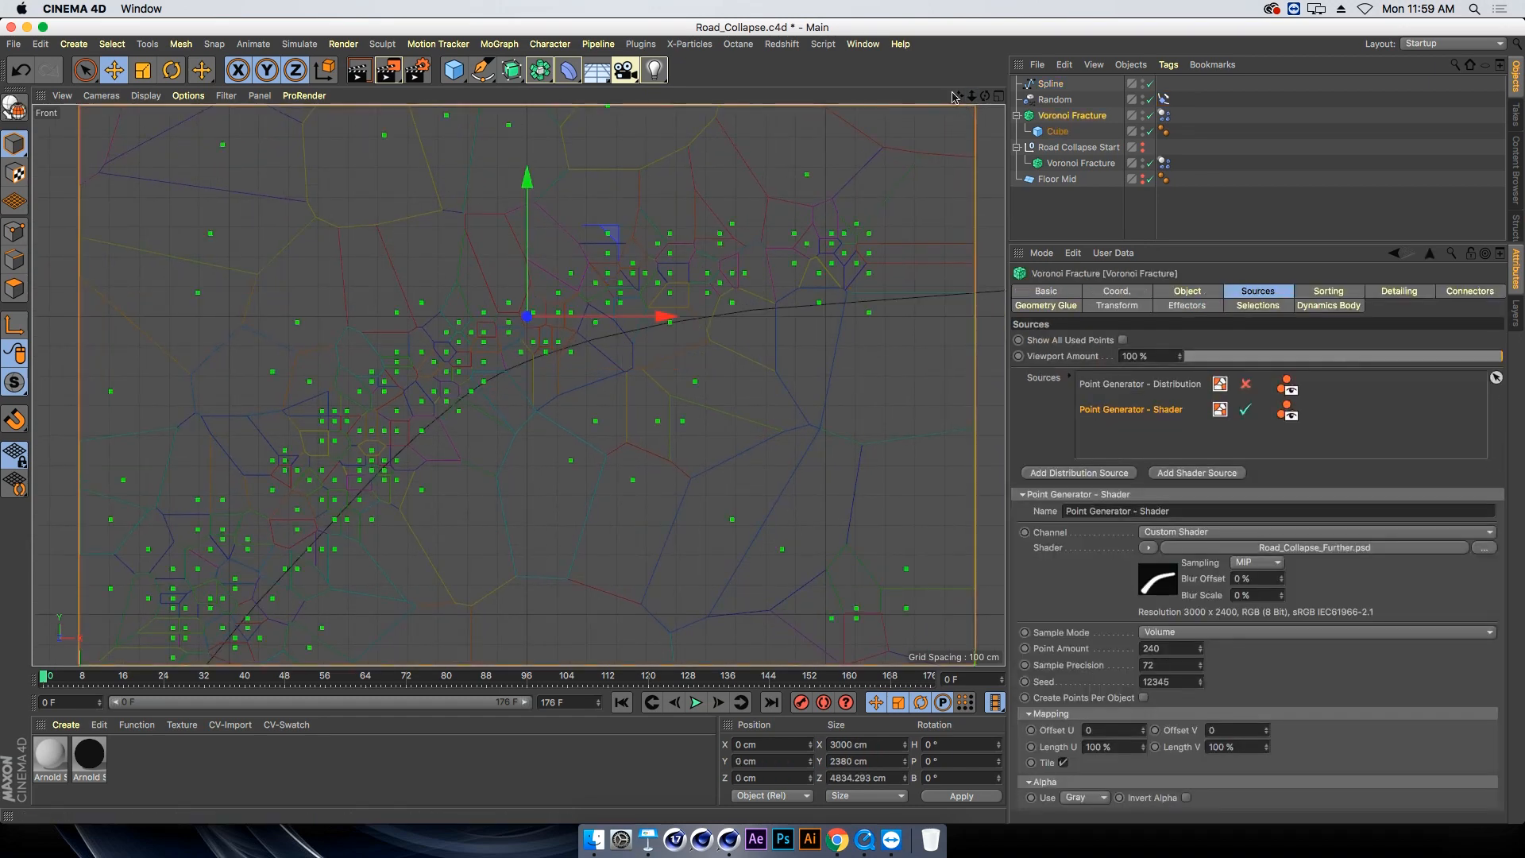
scroll(517, 385, down, 3)
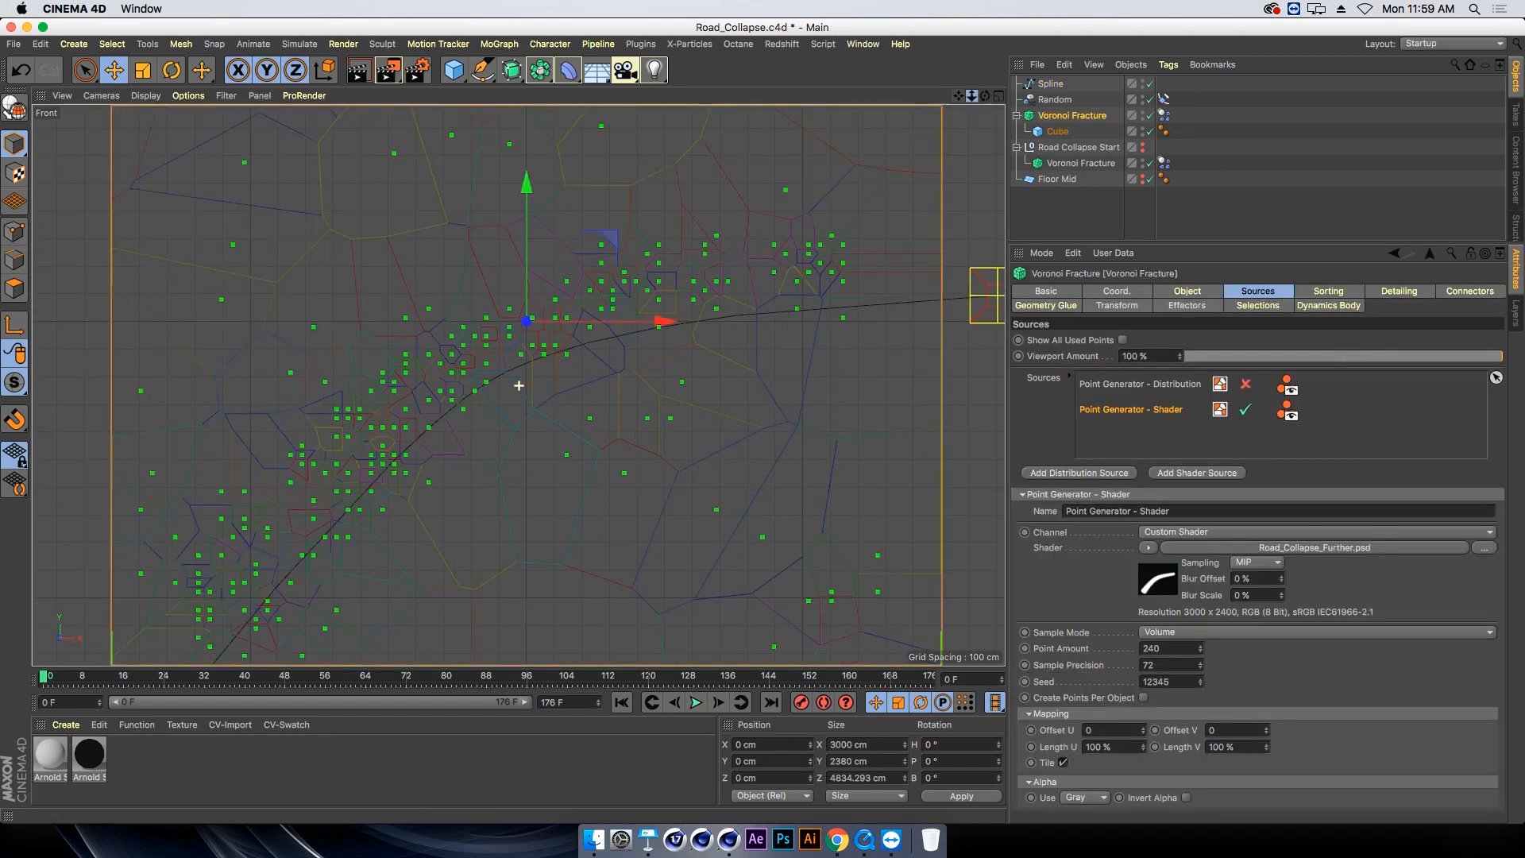
click(1057, 99)
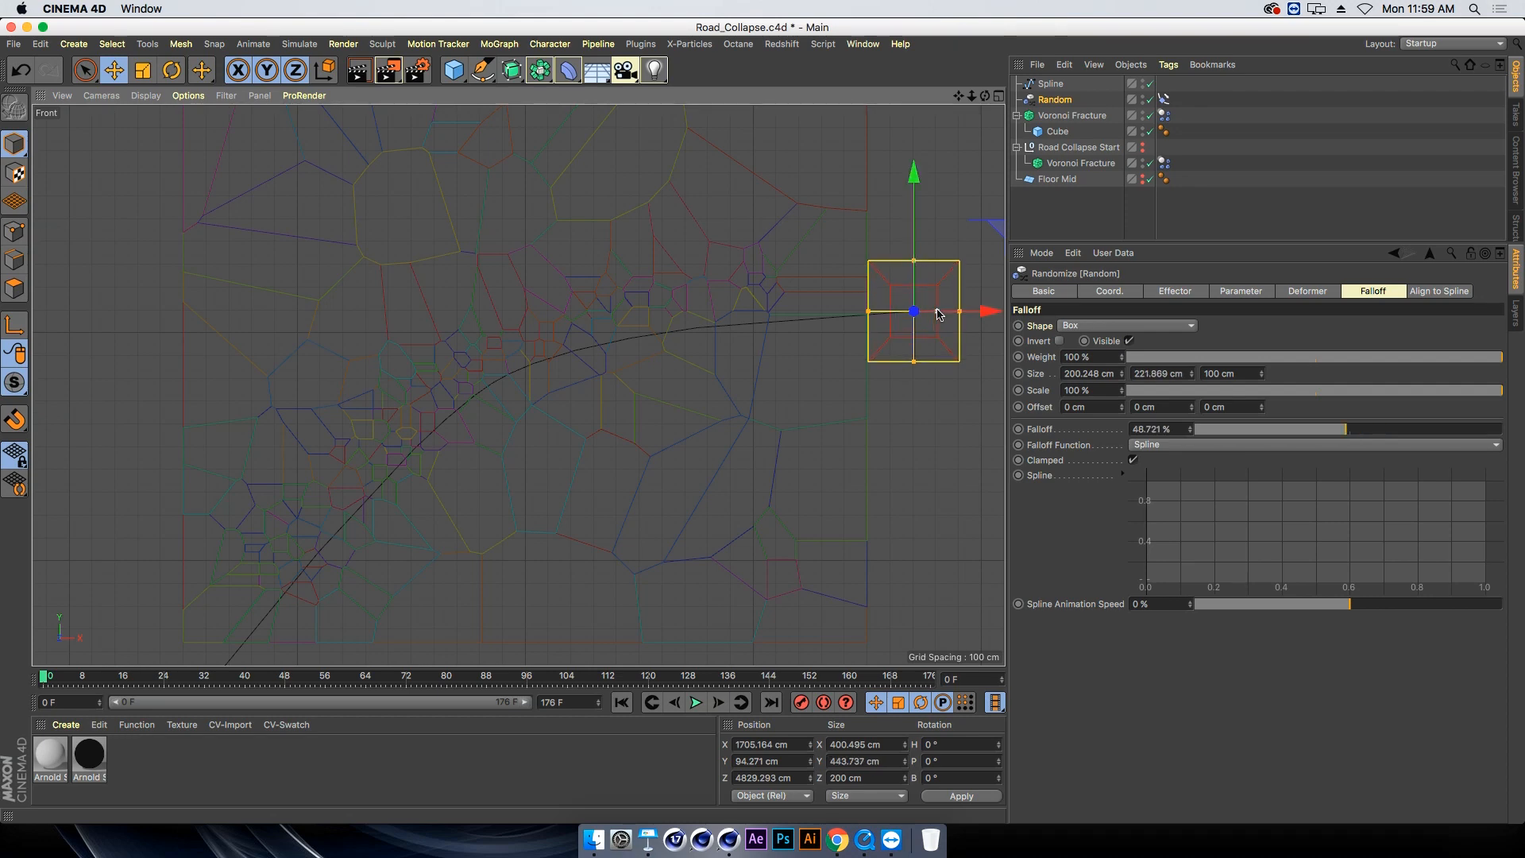
Keyframe the Align to Spline tag's Position at 0% on frame 0 and 100% on frame 176
click(1000, 96)
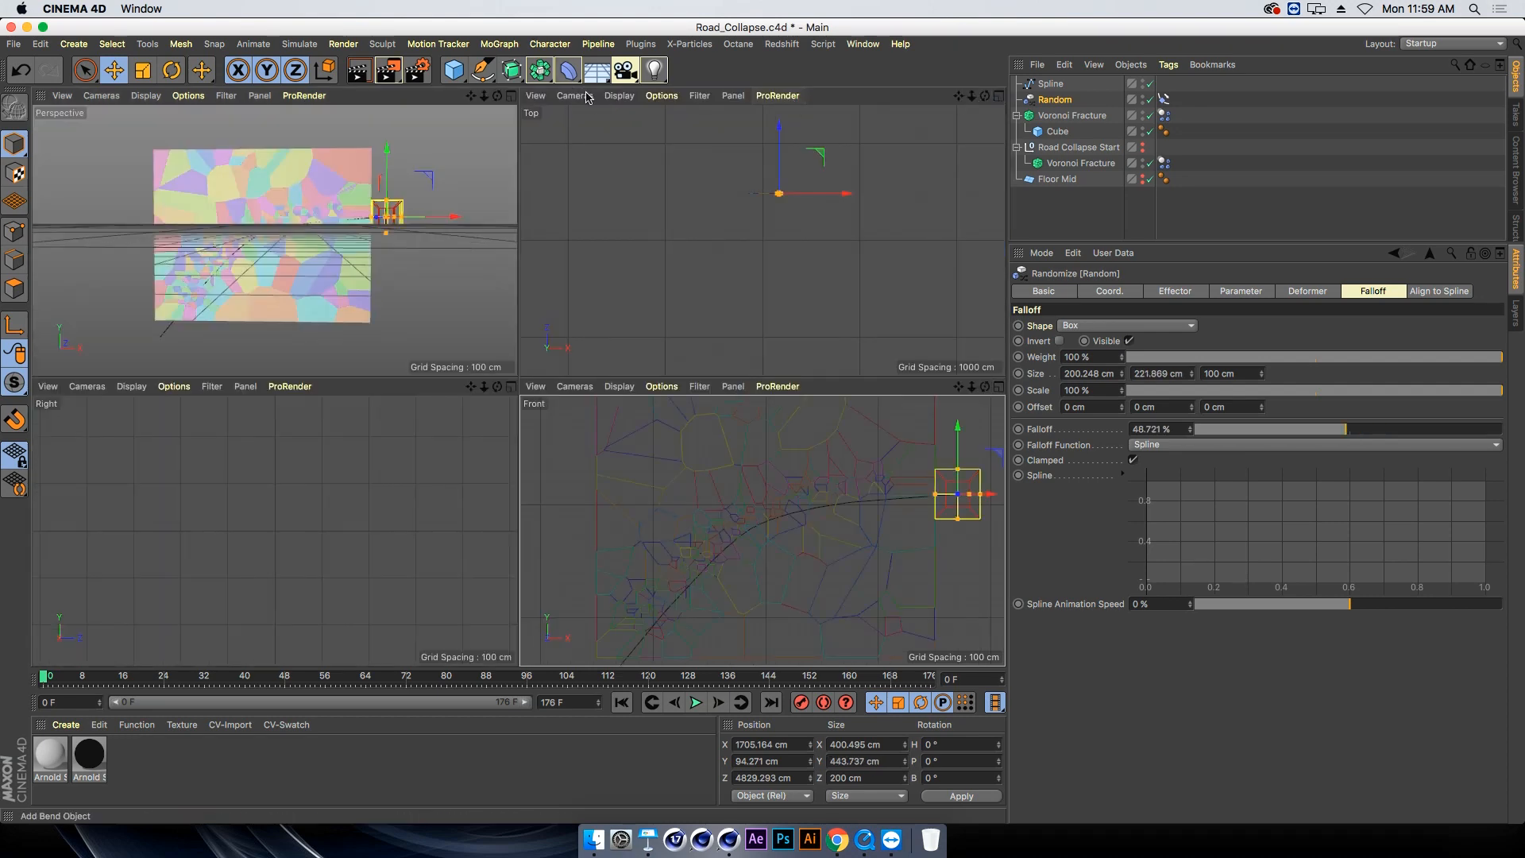
click(511, 96)
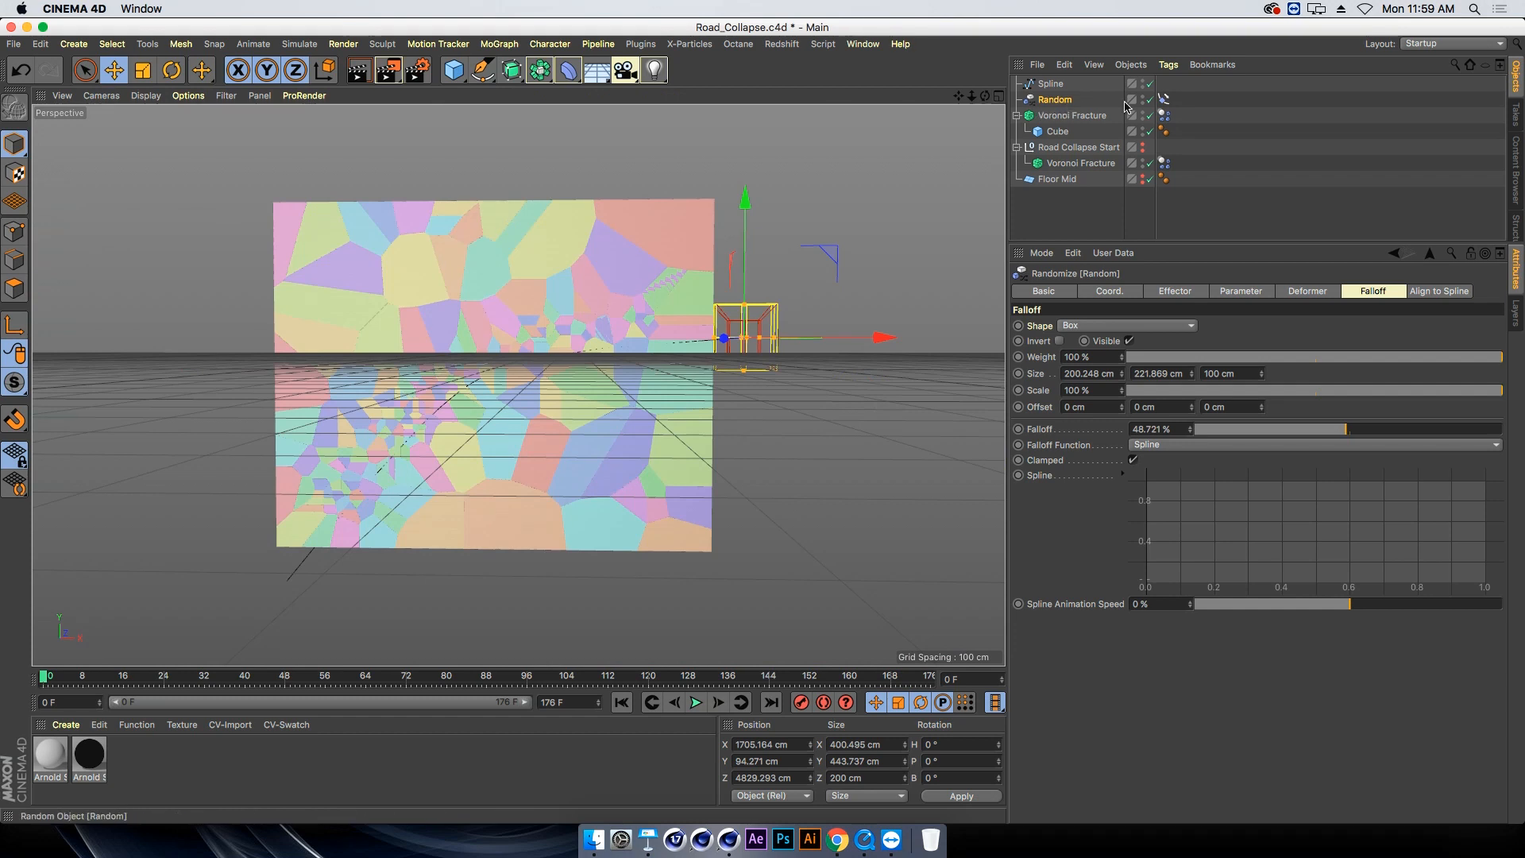
click(1165, 99)
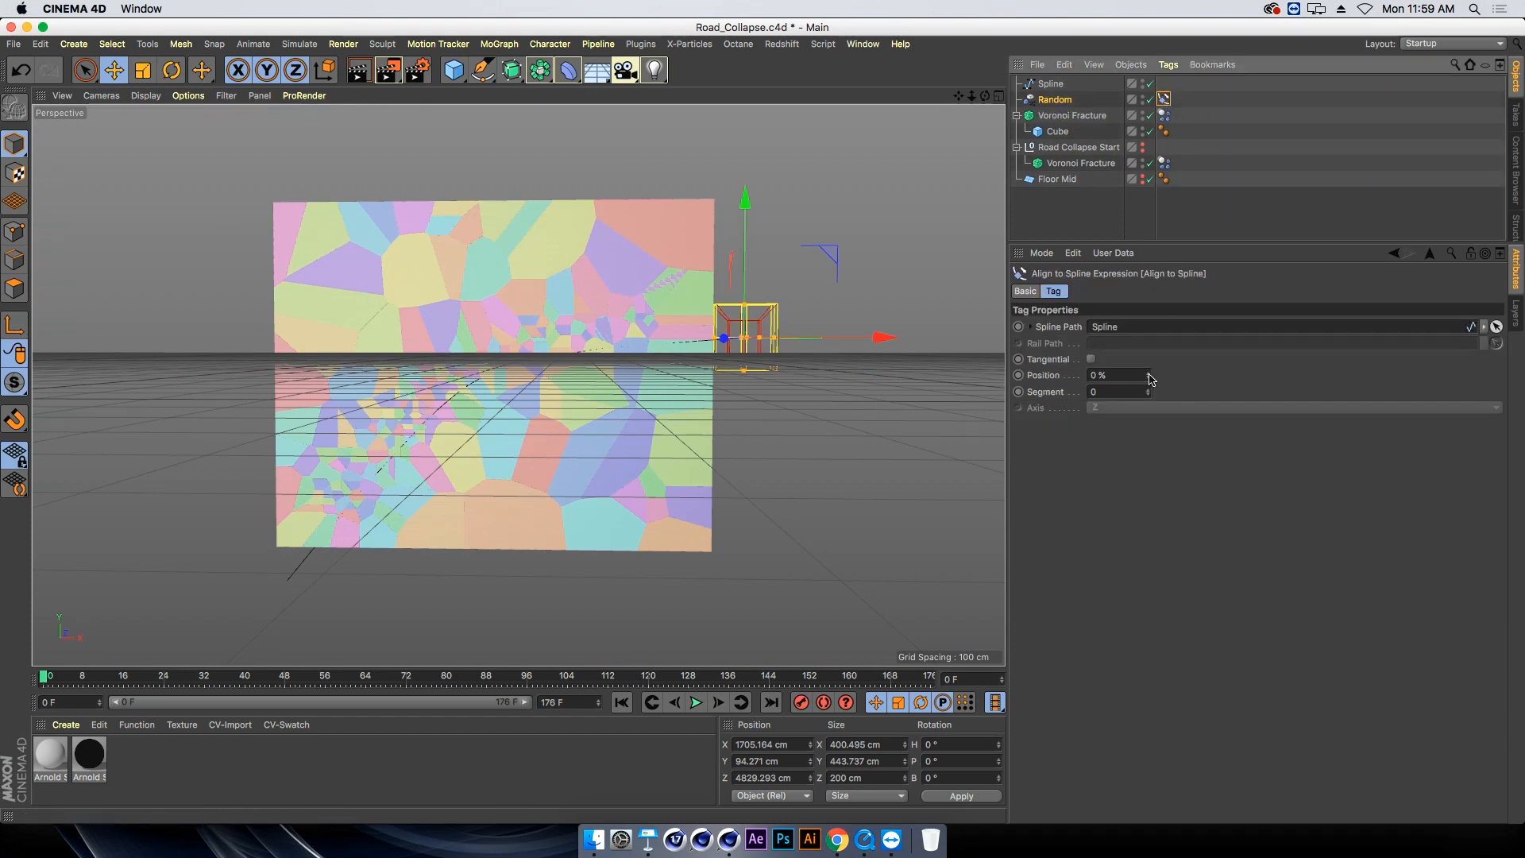
mouse_move(1150, 377)
mouse_down()
mouse_move(1351, 376)
mouse_move(1150, 377)
mouse_up()
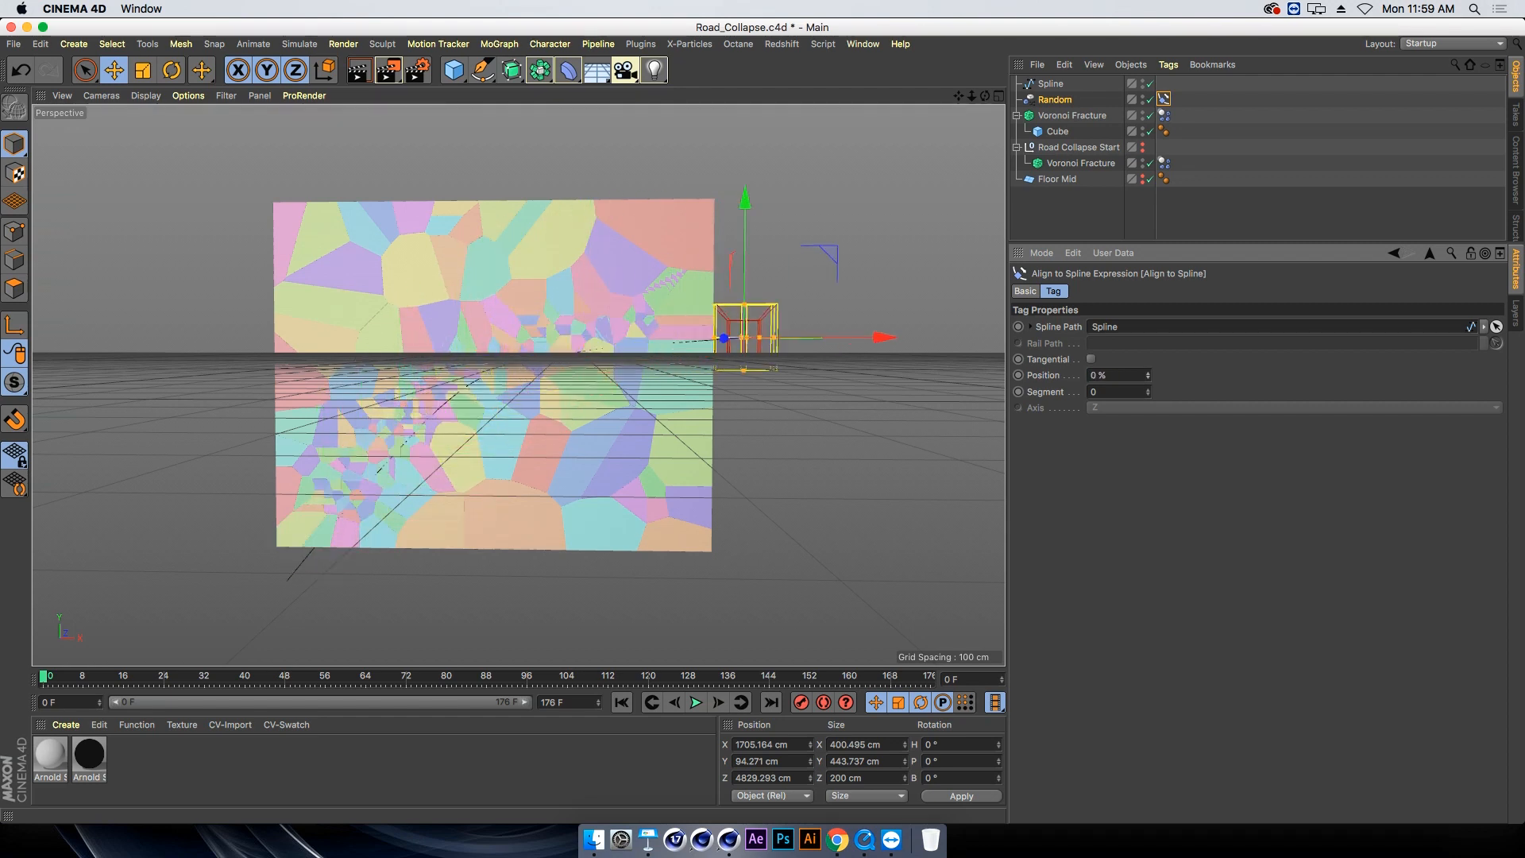
right_click(1047, 381)
mouse_move(1083, 378)
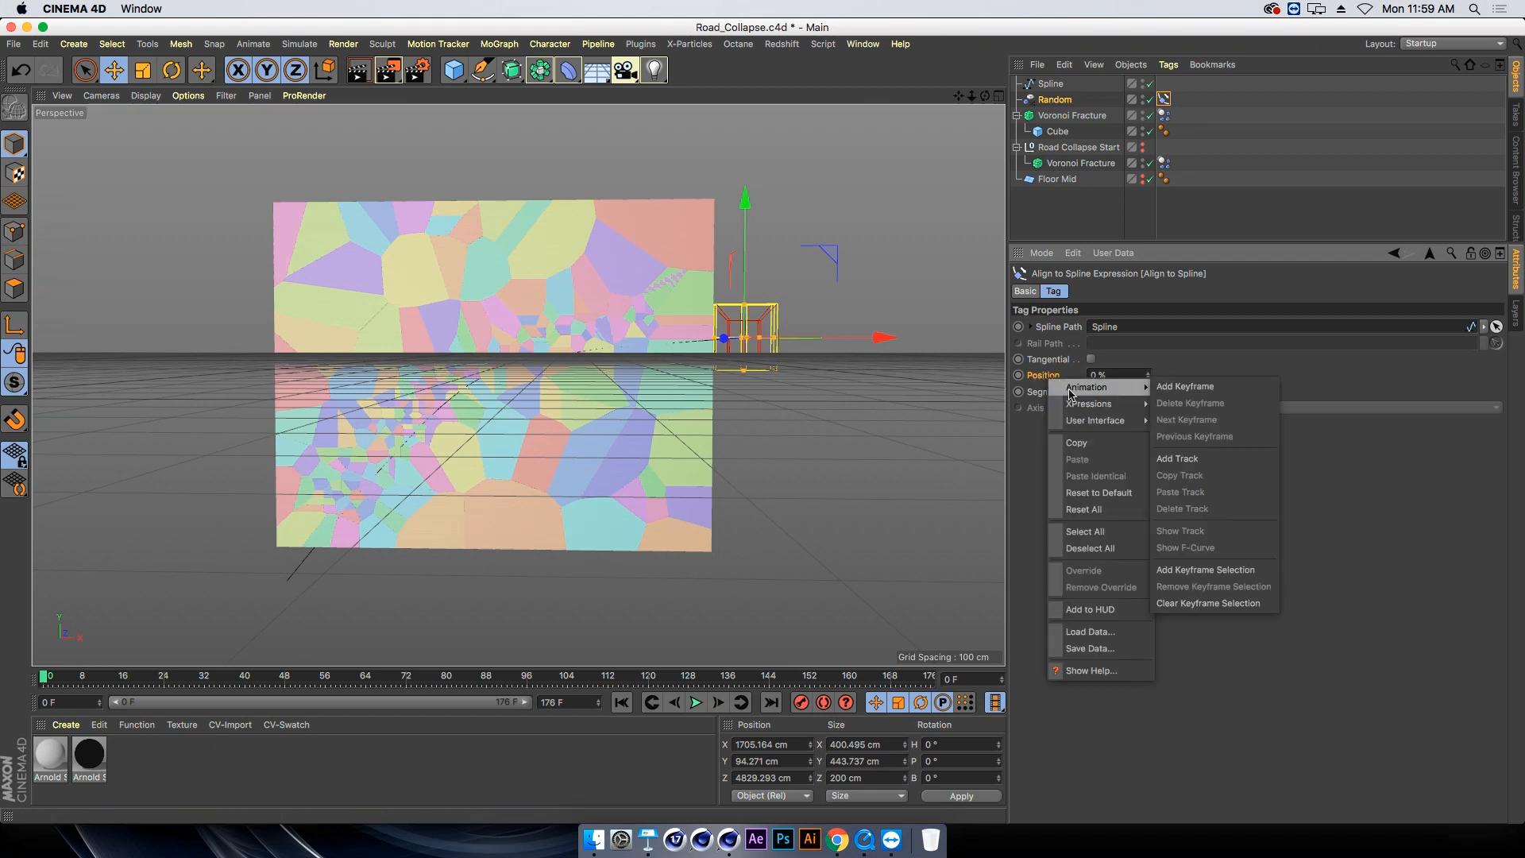
click(1181, 386)
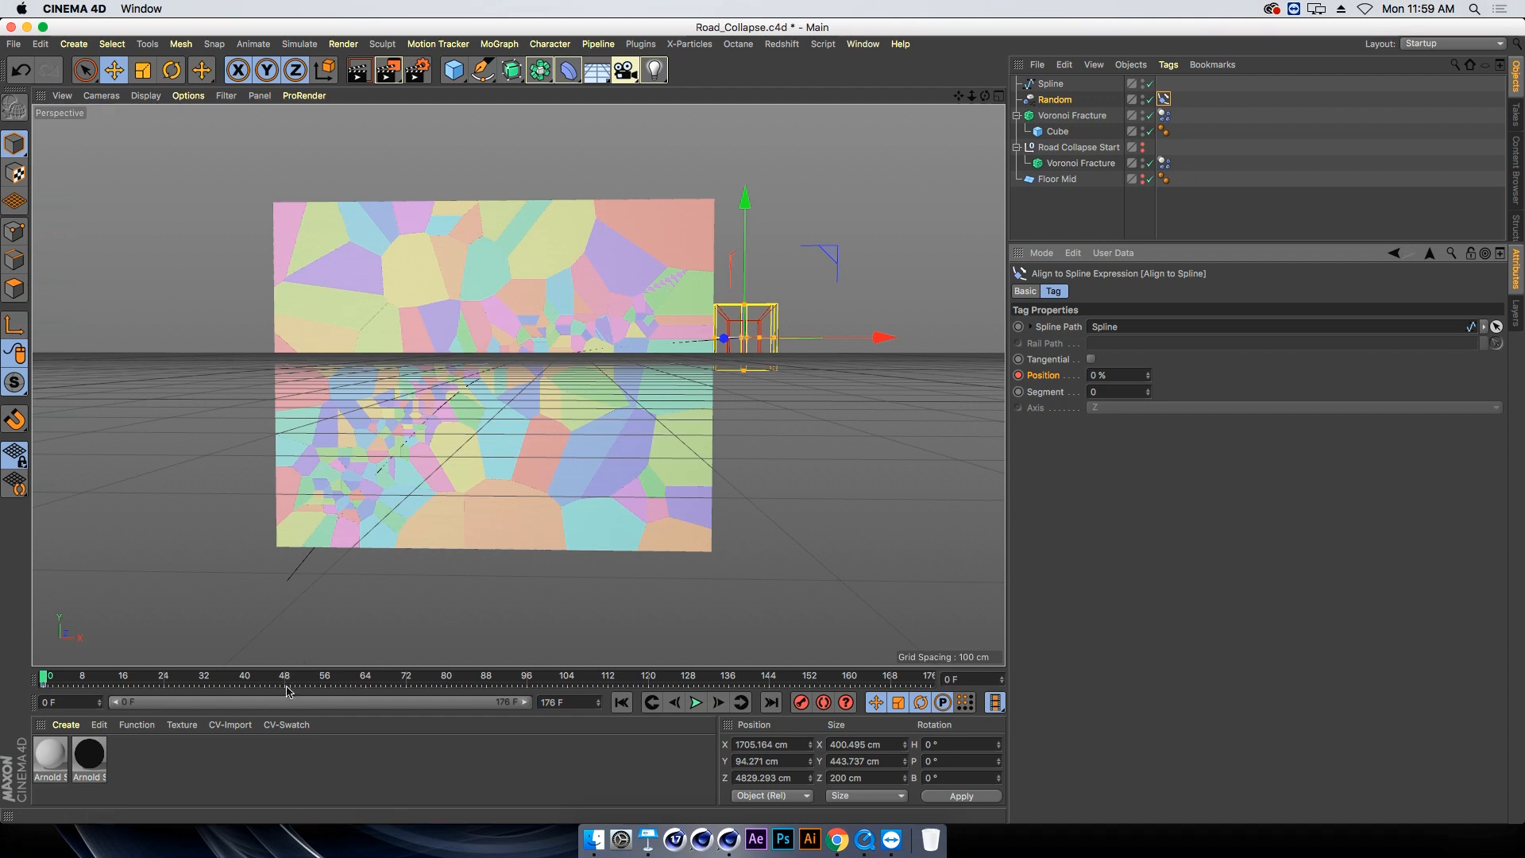
drag(285, 678, 346, 678)
click(1107, 377)
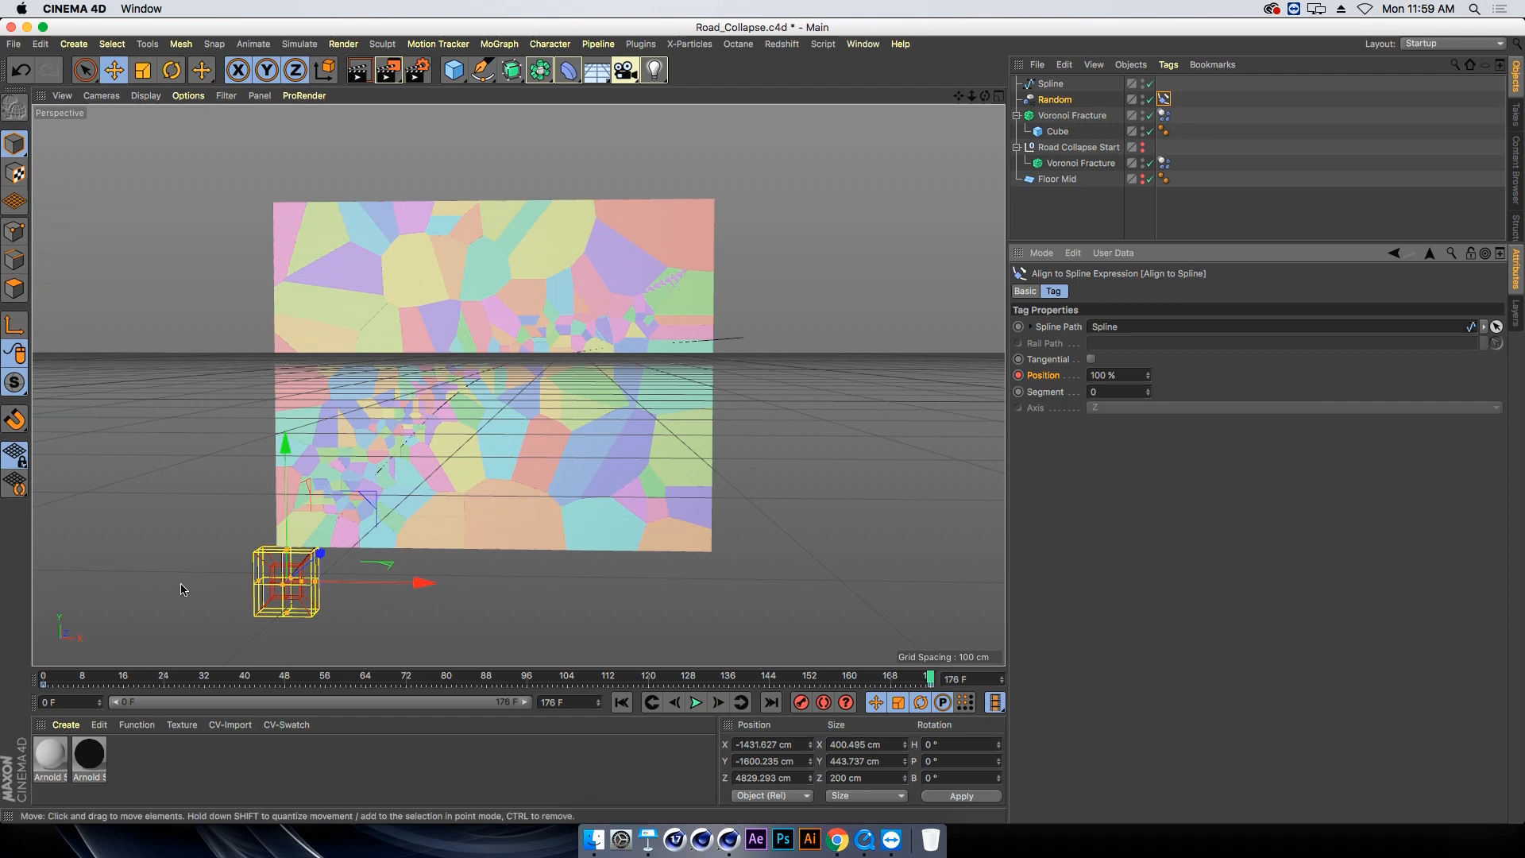
Play the simulation from the first frame to check how the road collapses along the spline
click(622, 702)
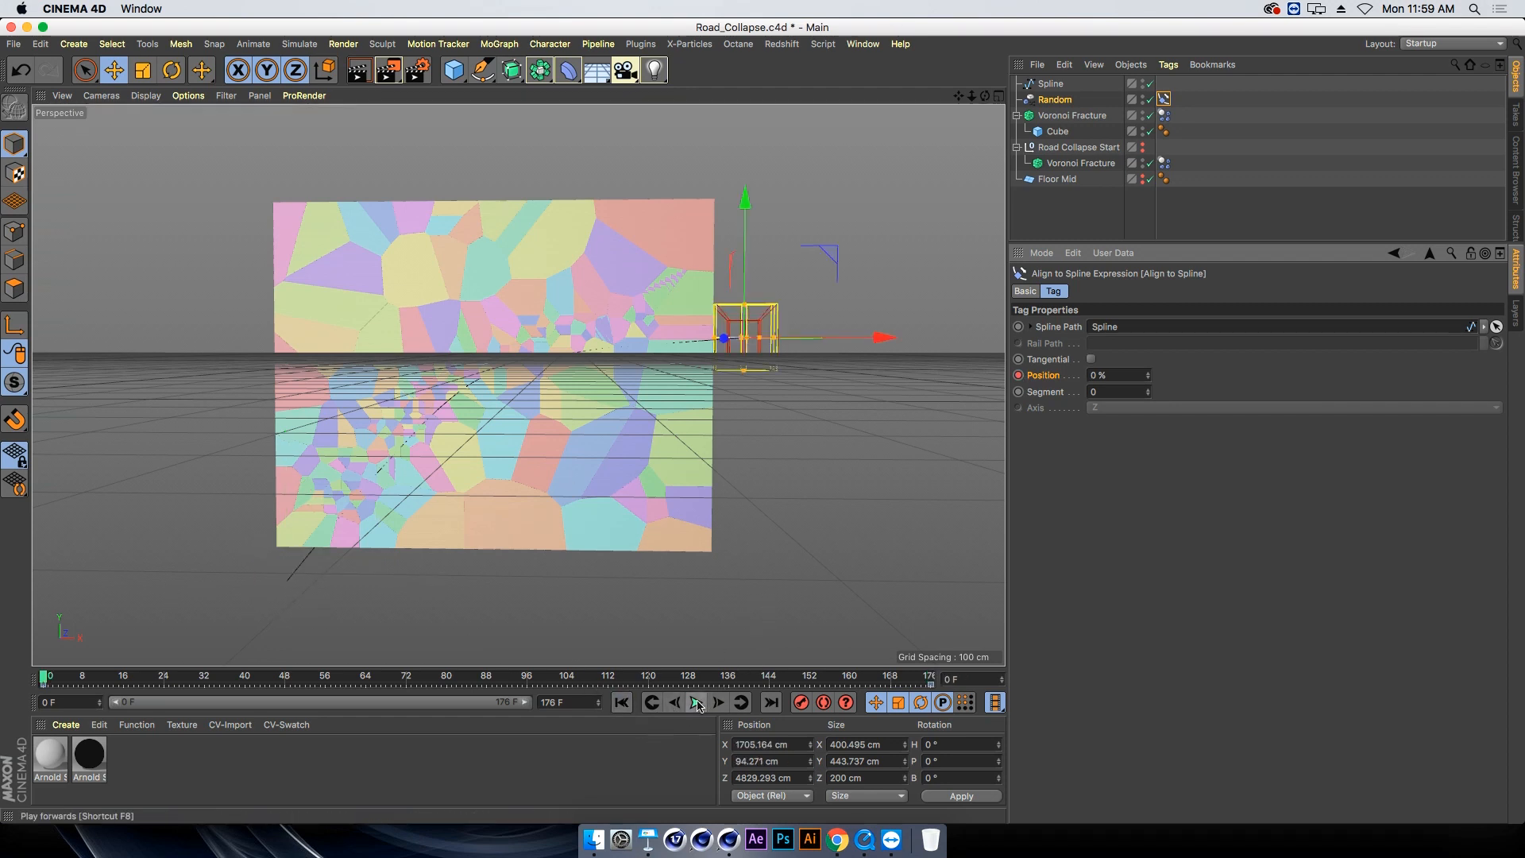
click(696, 704)
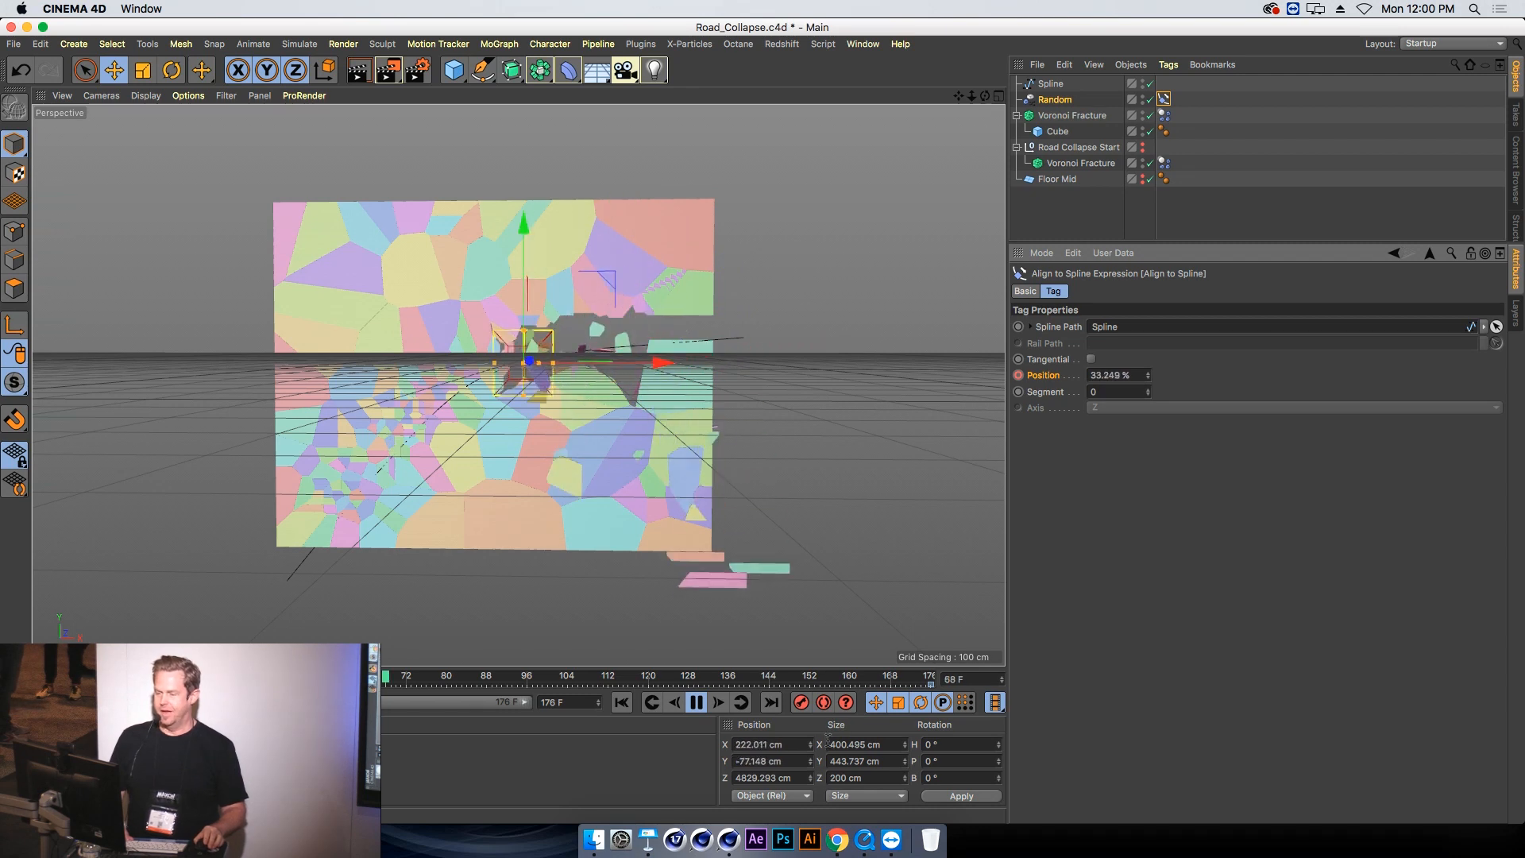
Move the Spline's inner control point nearest its lower end to about X 276 cm, Y -341 cm, and check the rerouted collapse
click(1050, 83)
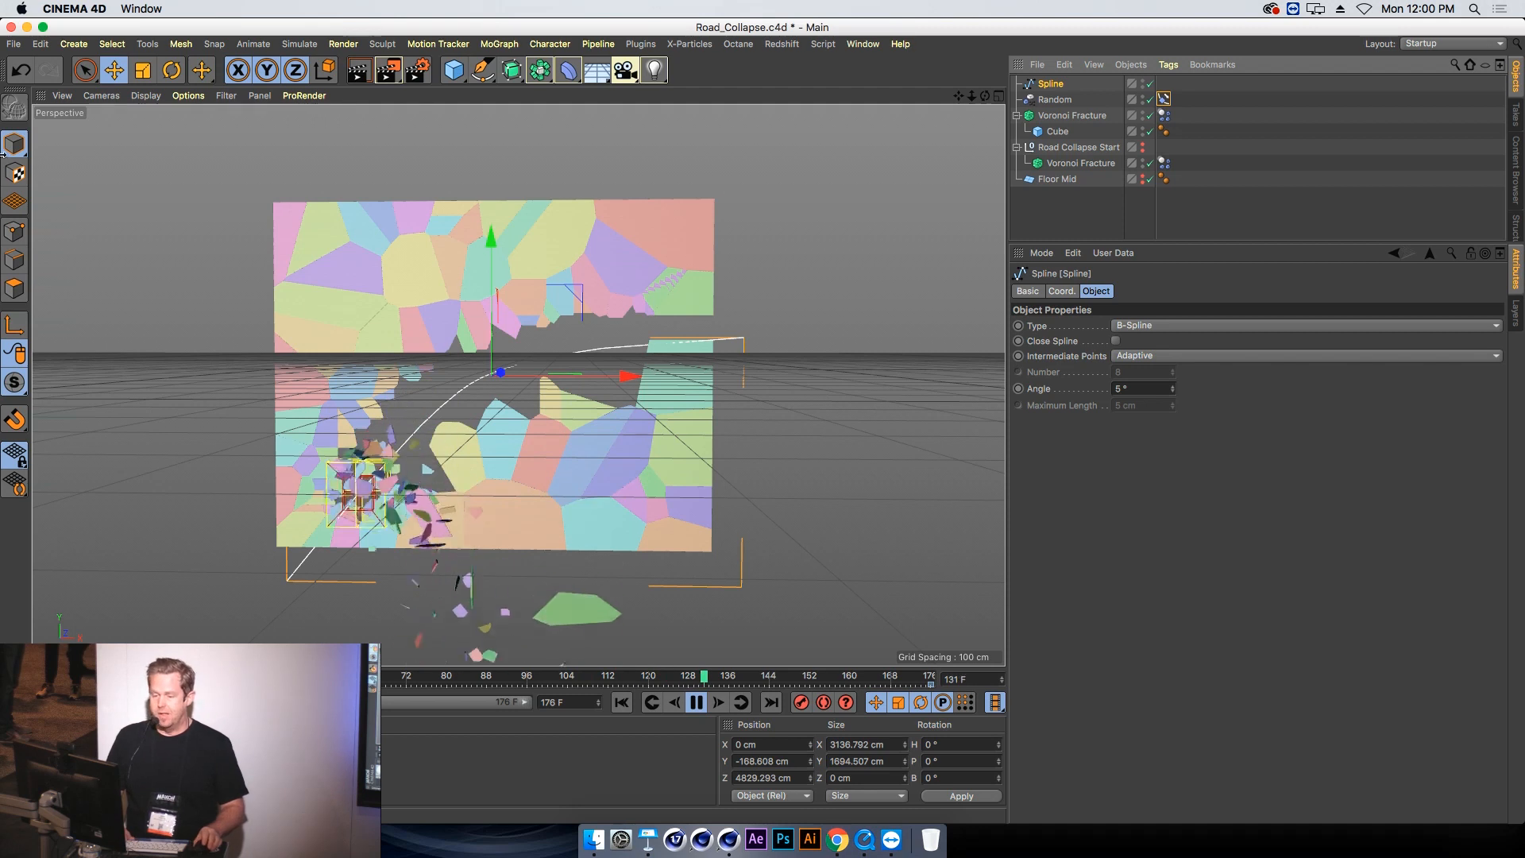
click(14, 231)
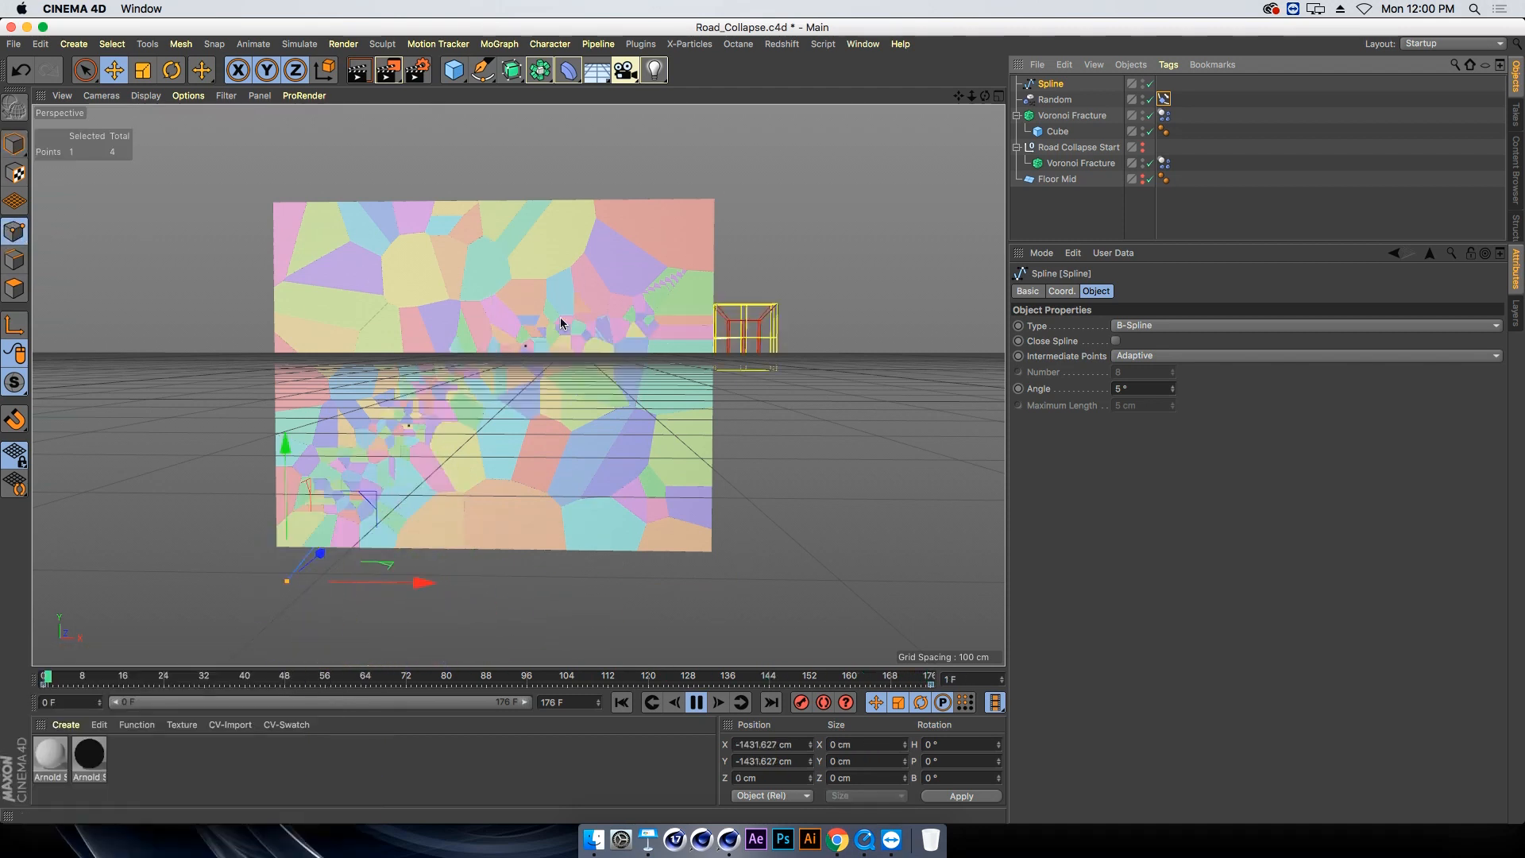
click(409, 426)
drag(412, 429, 586, 435)
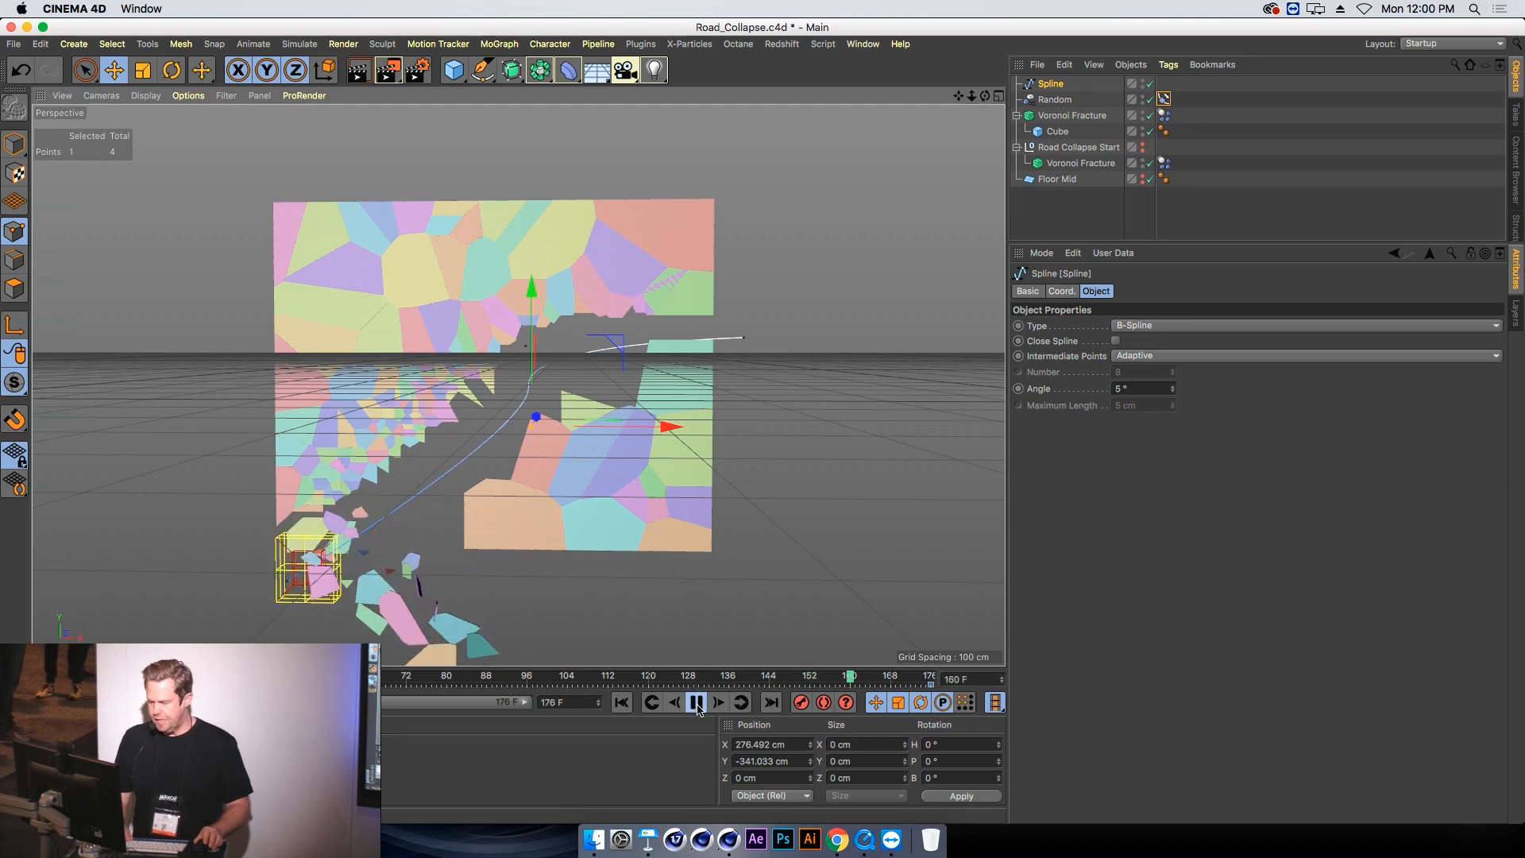
click(697, 702)
alt+drag(391, 303, 436, 453)
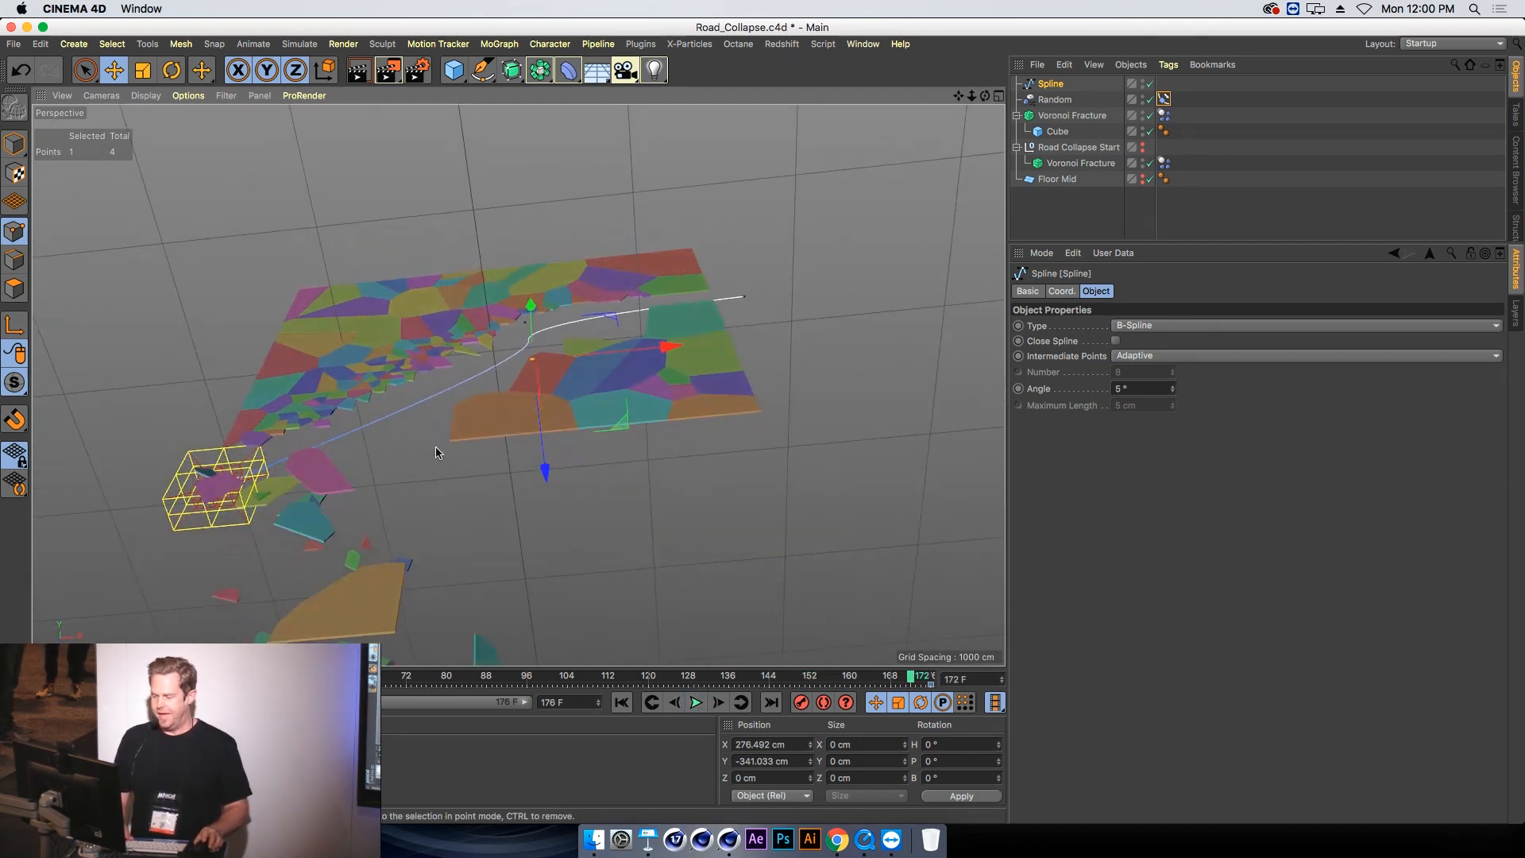
Switch to Keynote and present the slides from Action Theme through the Comedy Scene's FLUX donut factory
click(649, 840)
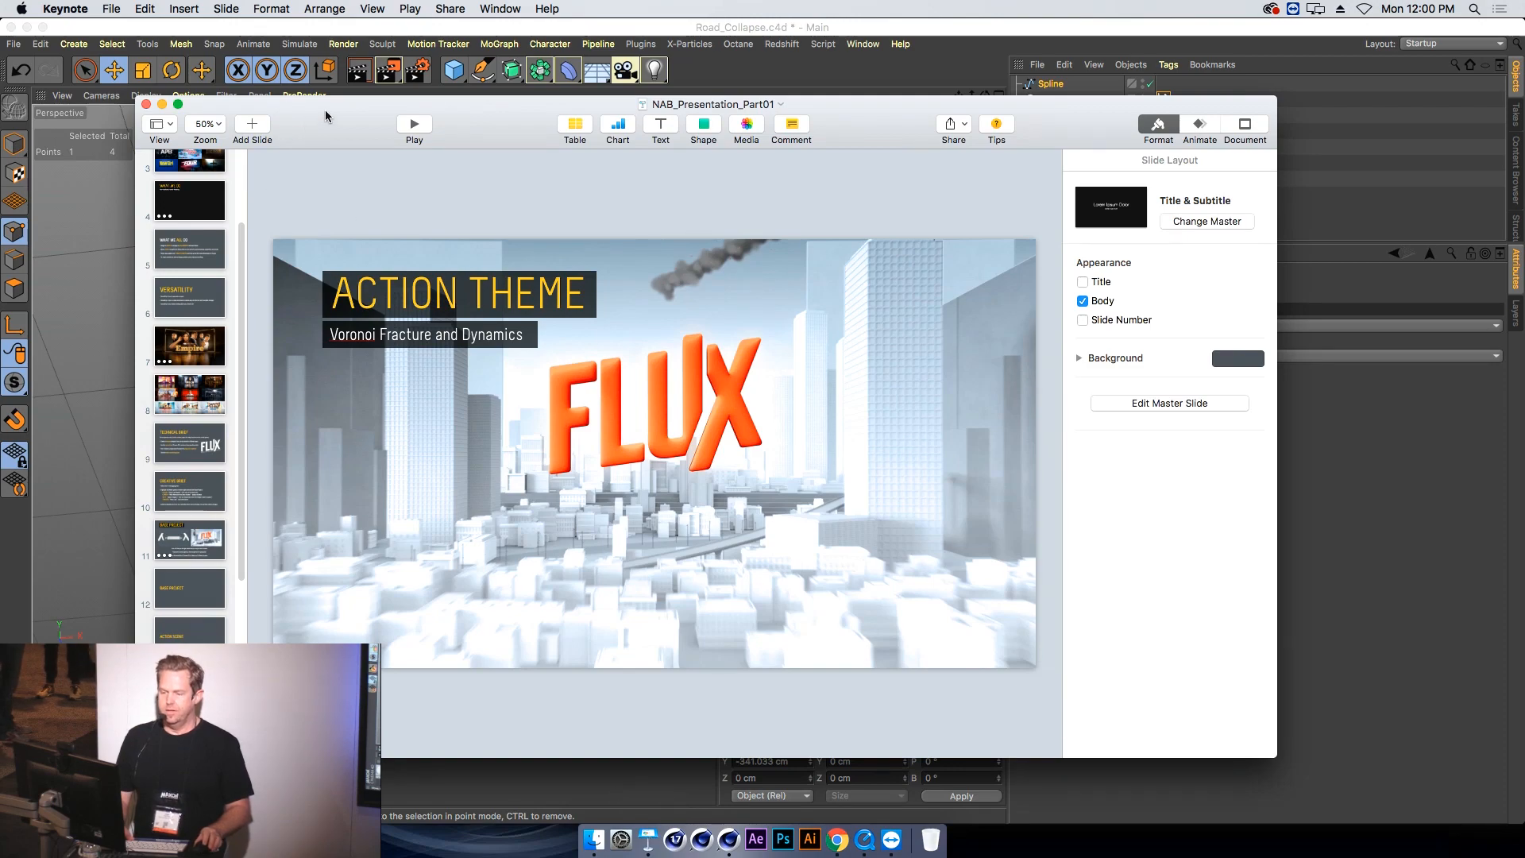
drag(326, 116, 324, 102)
click(408, 113)
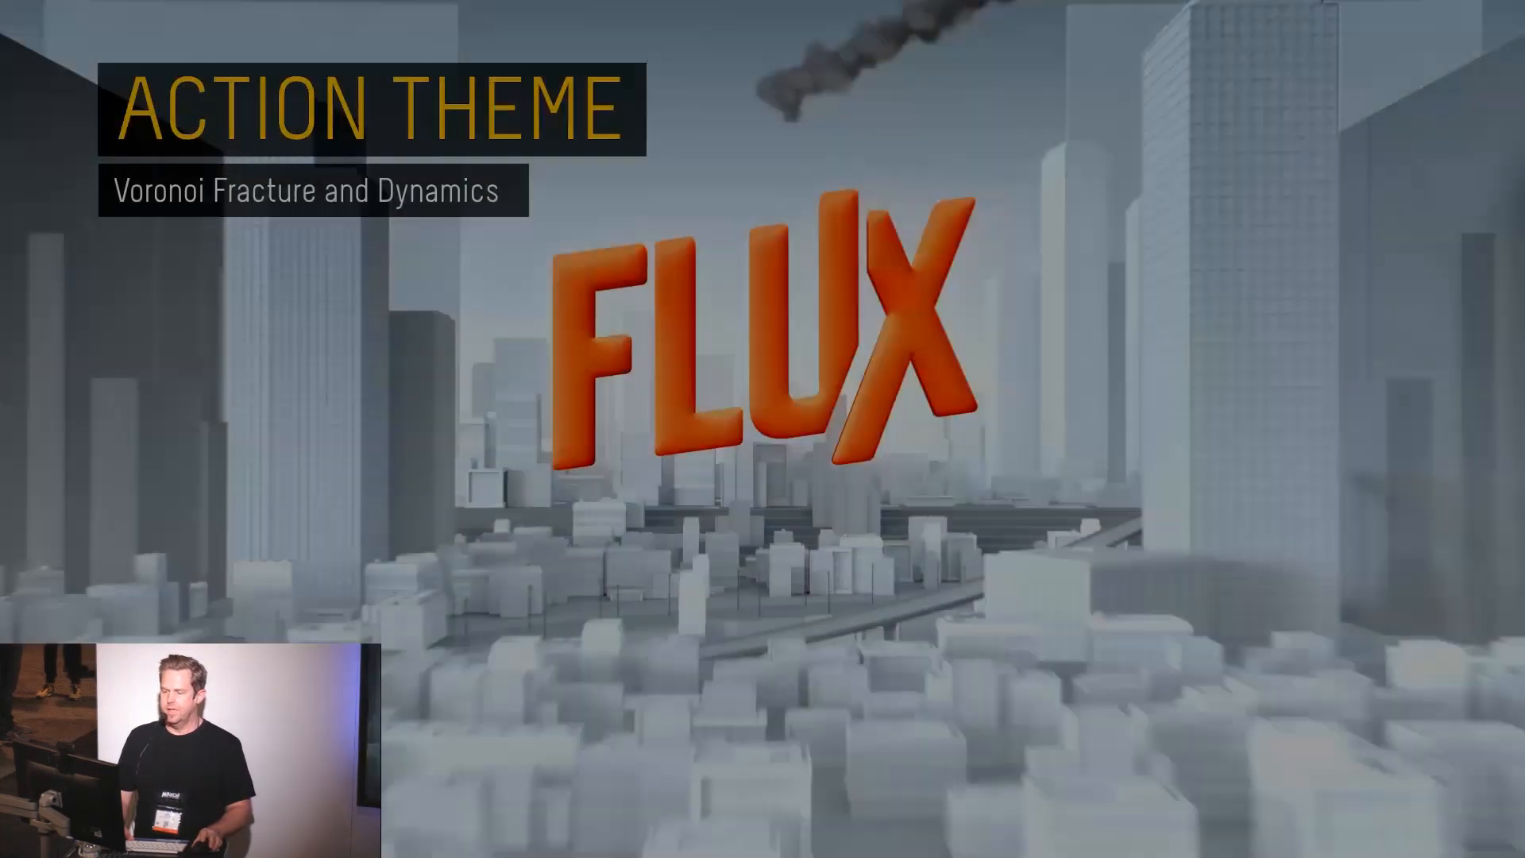
key(Right)
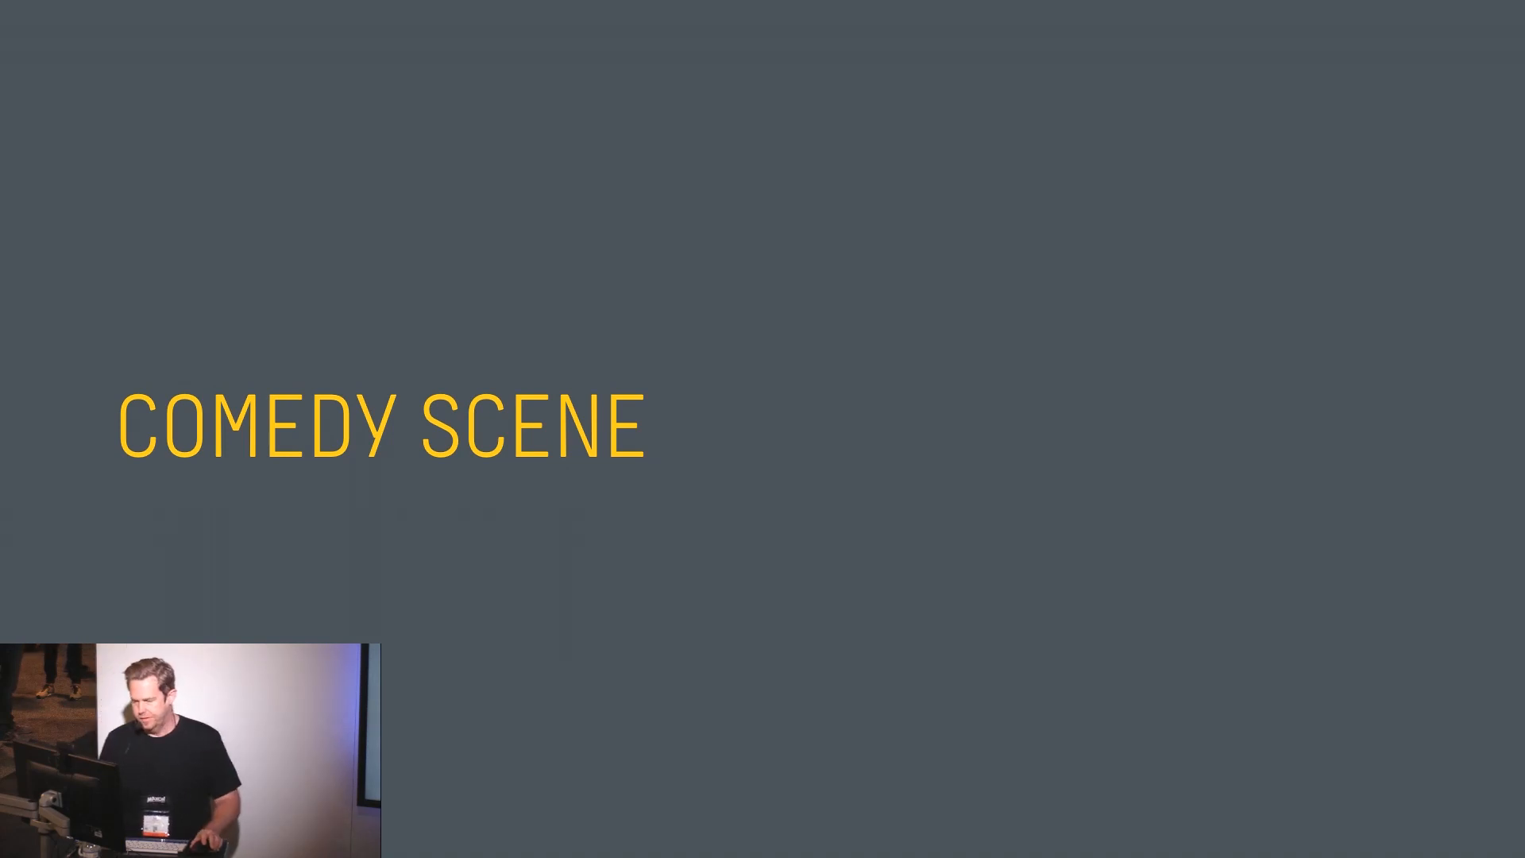
key(Right)
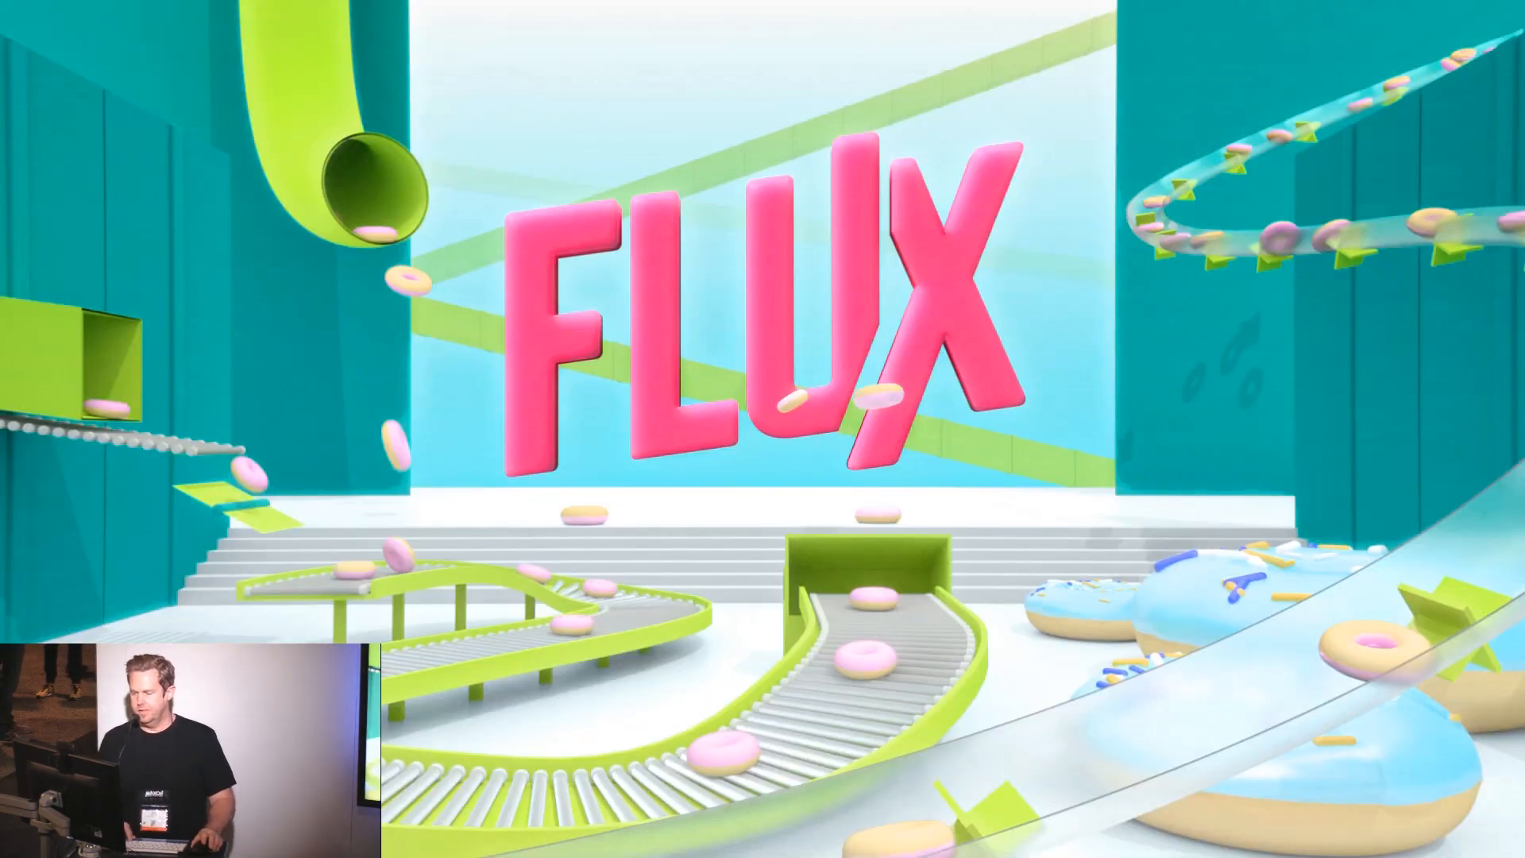
key(Right)
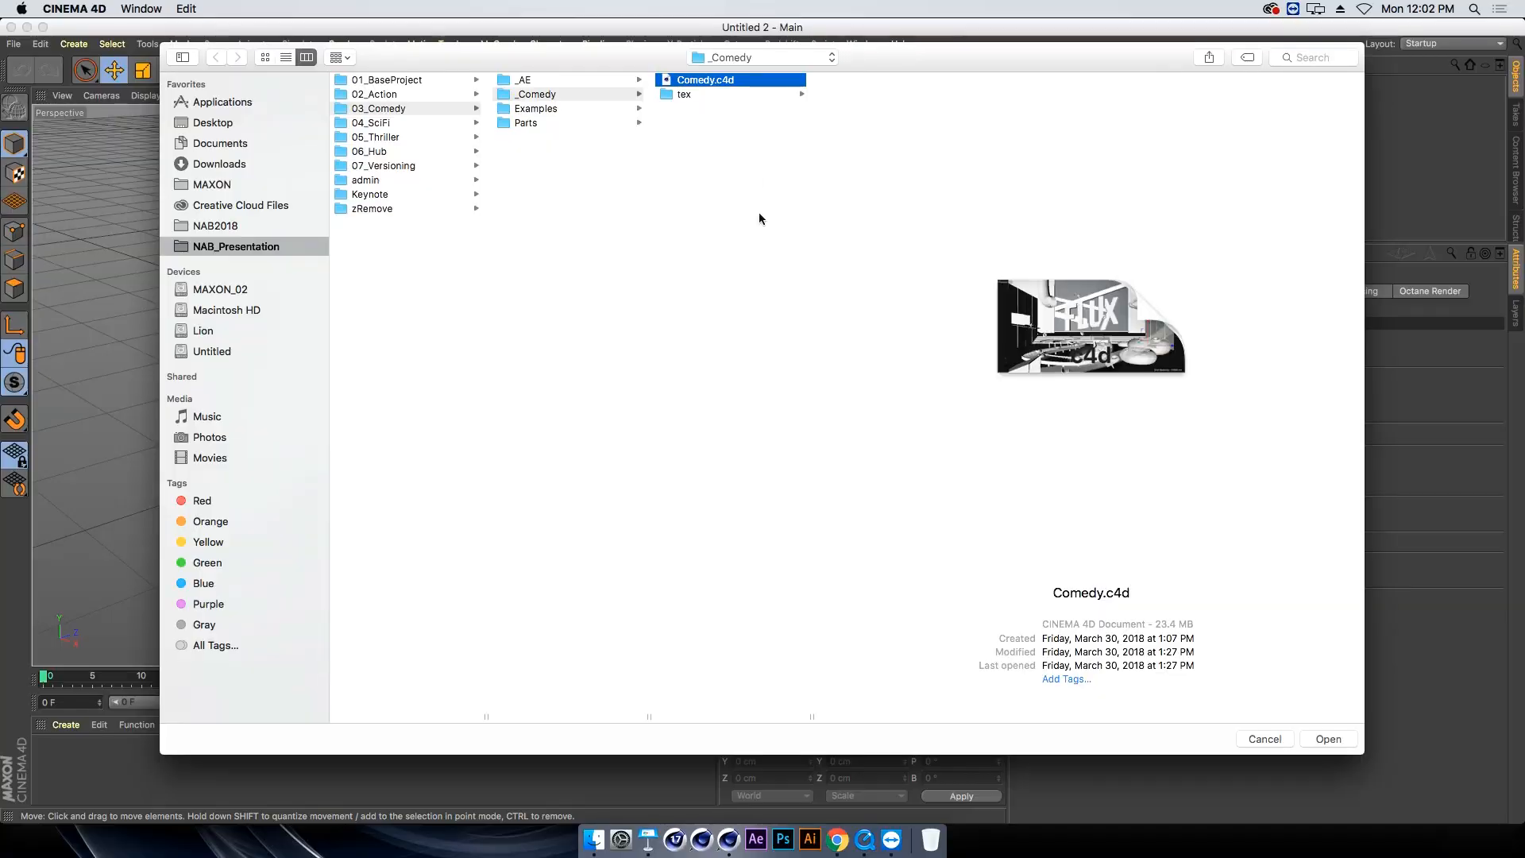
Open Comedy.c4d in Cinema 4D with the Perspective view maximized, the layer list shown and the object list enlarged
key(Return)
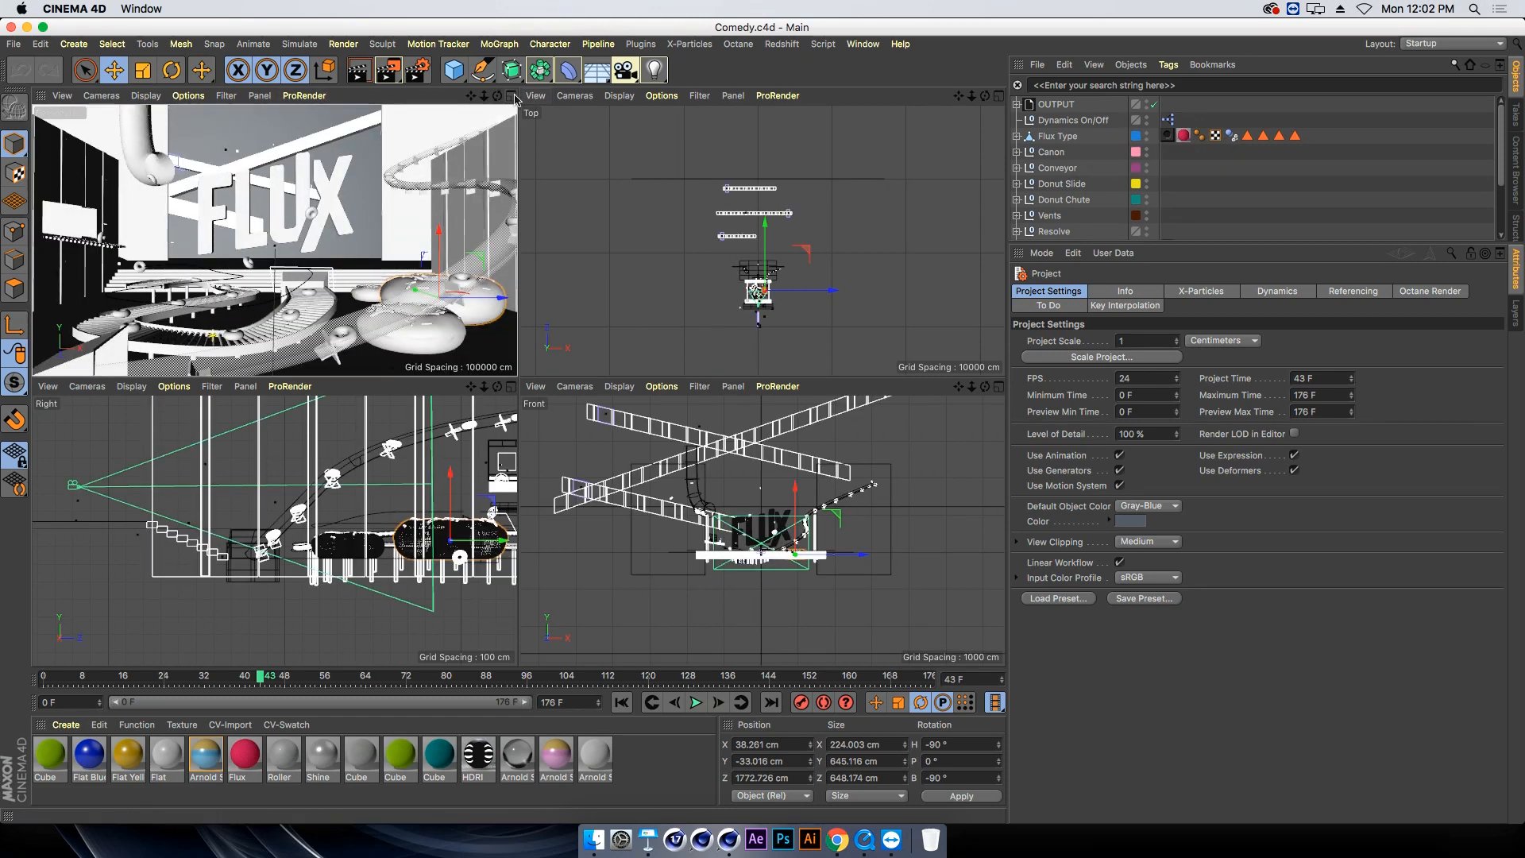
click(511, 95)
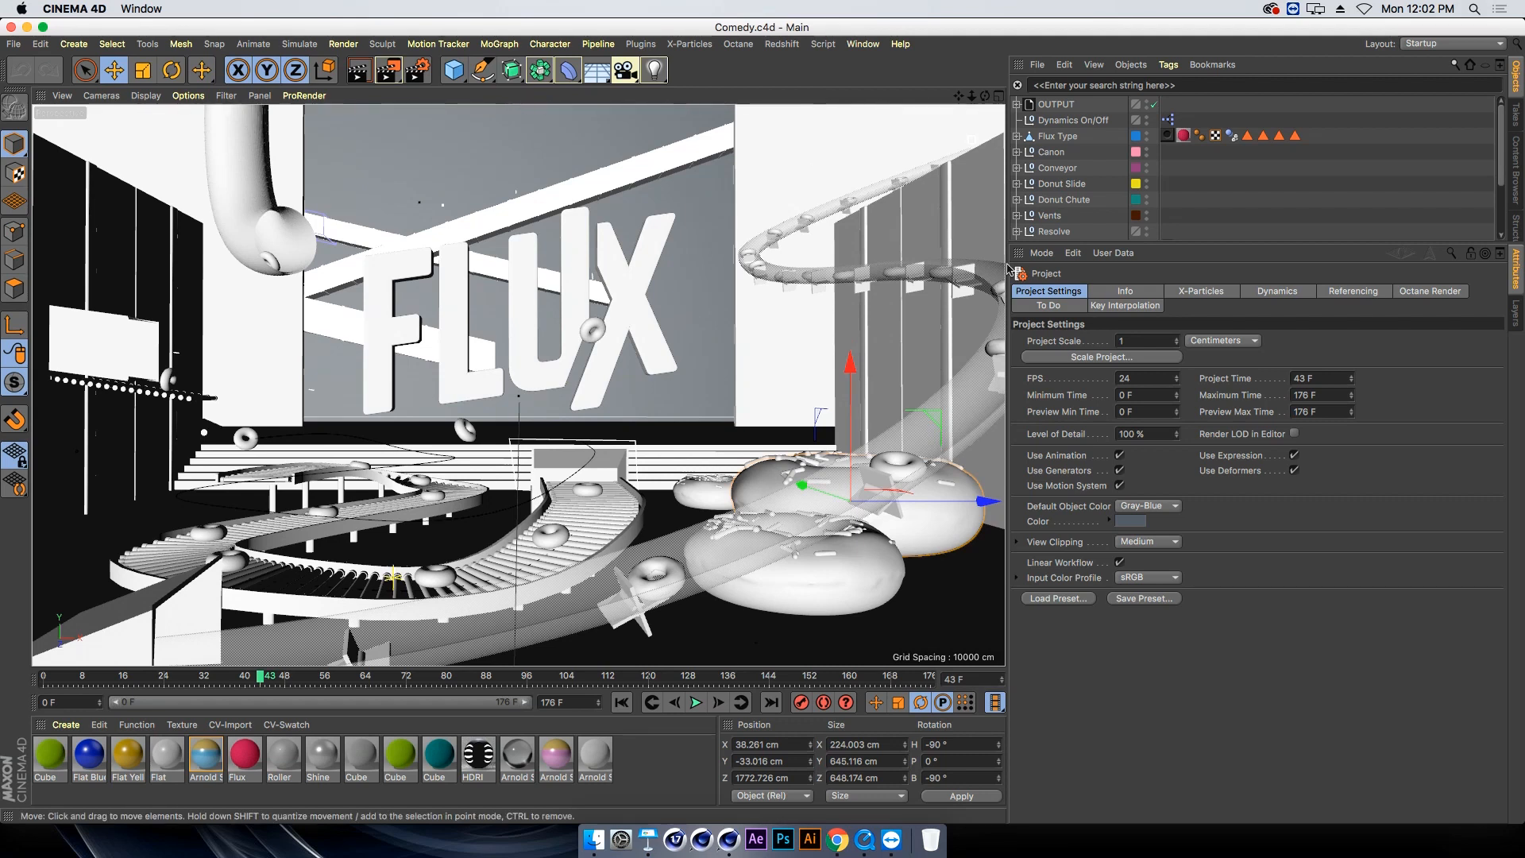
click(1515, 317)
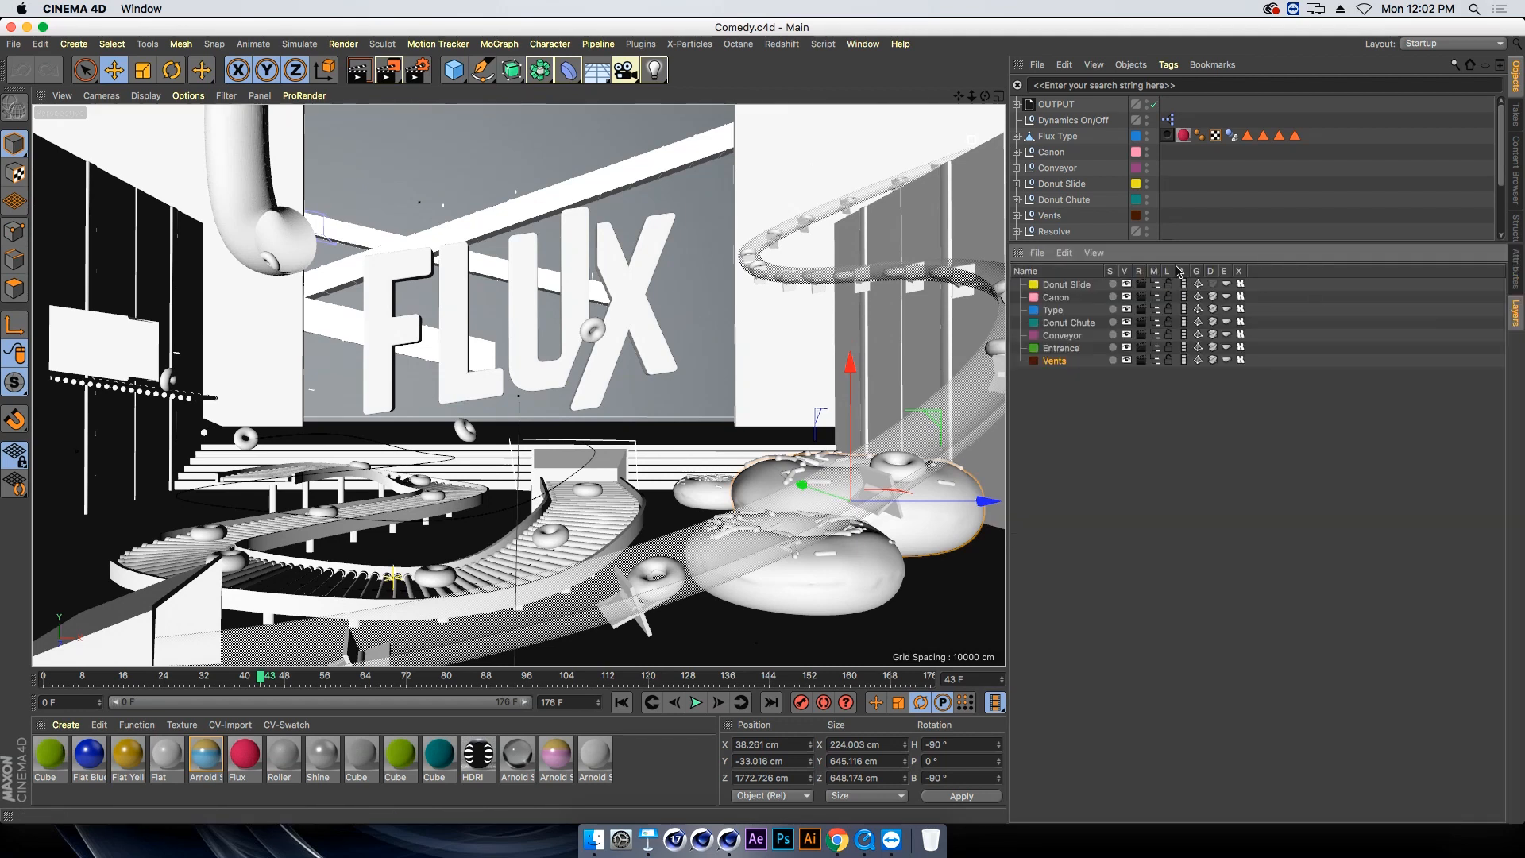
drag(1181, 242, 1180, 359)
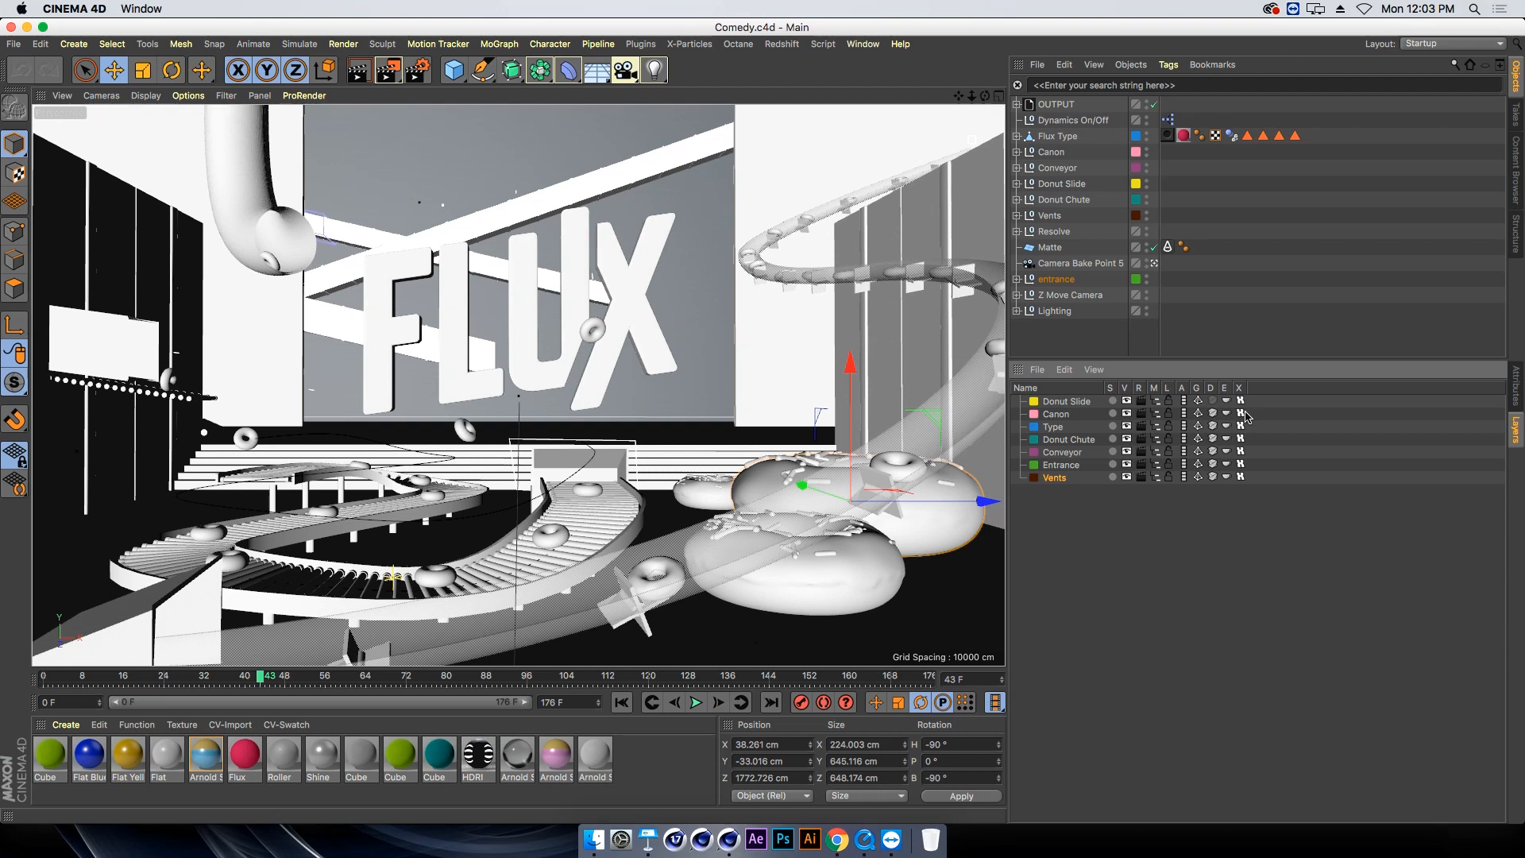
Open the XPresso network of the Dynamics On/Off null and bring all of its switch groups into sight beside the object list
double_click(1167, 119)
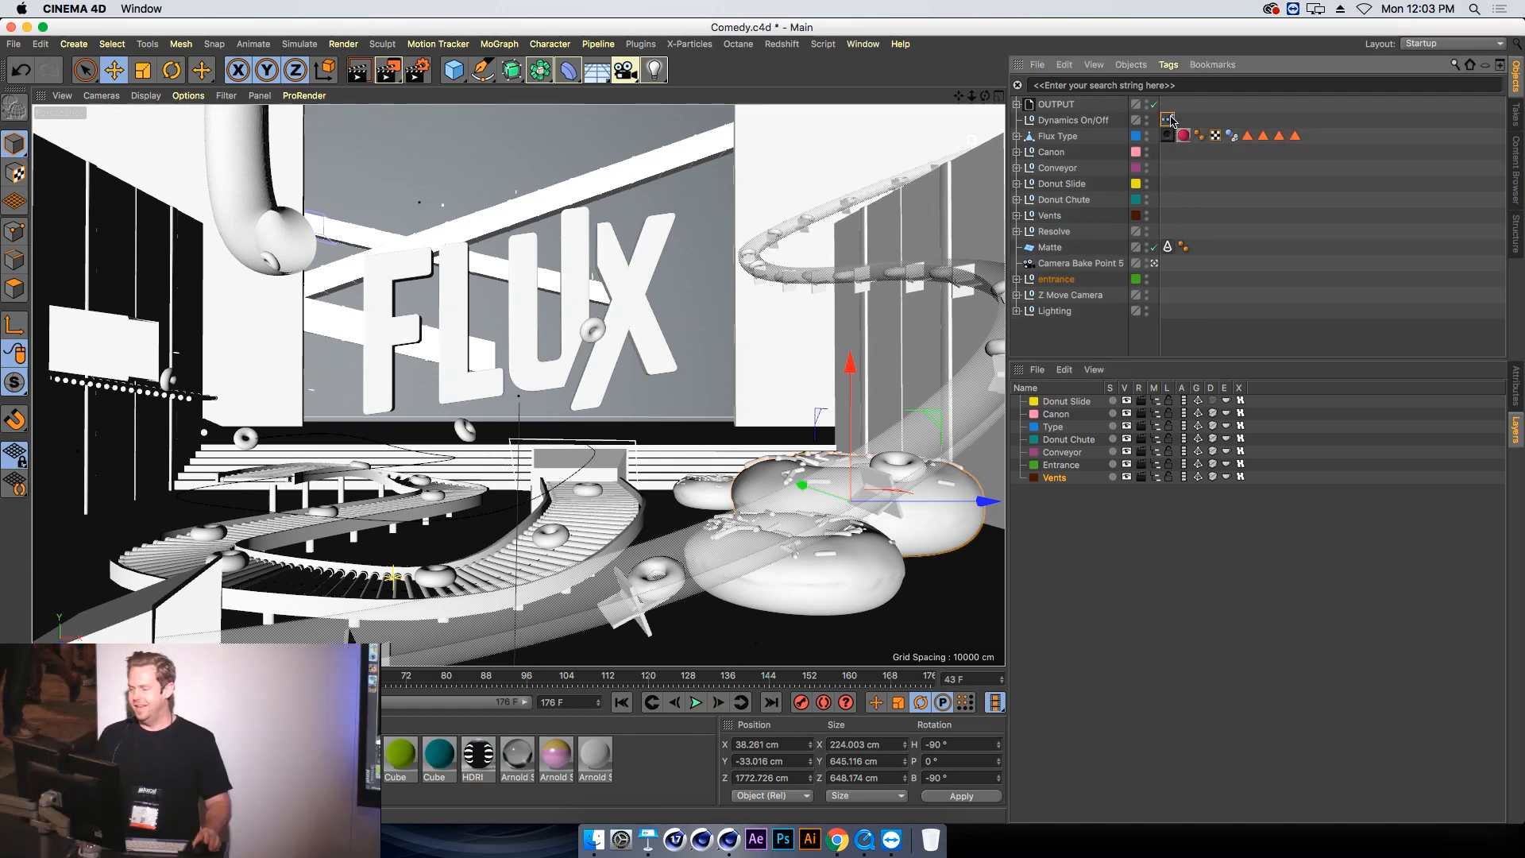
drag(437, 110, 998, 186)
click(1168, 223)
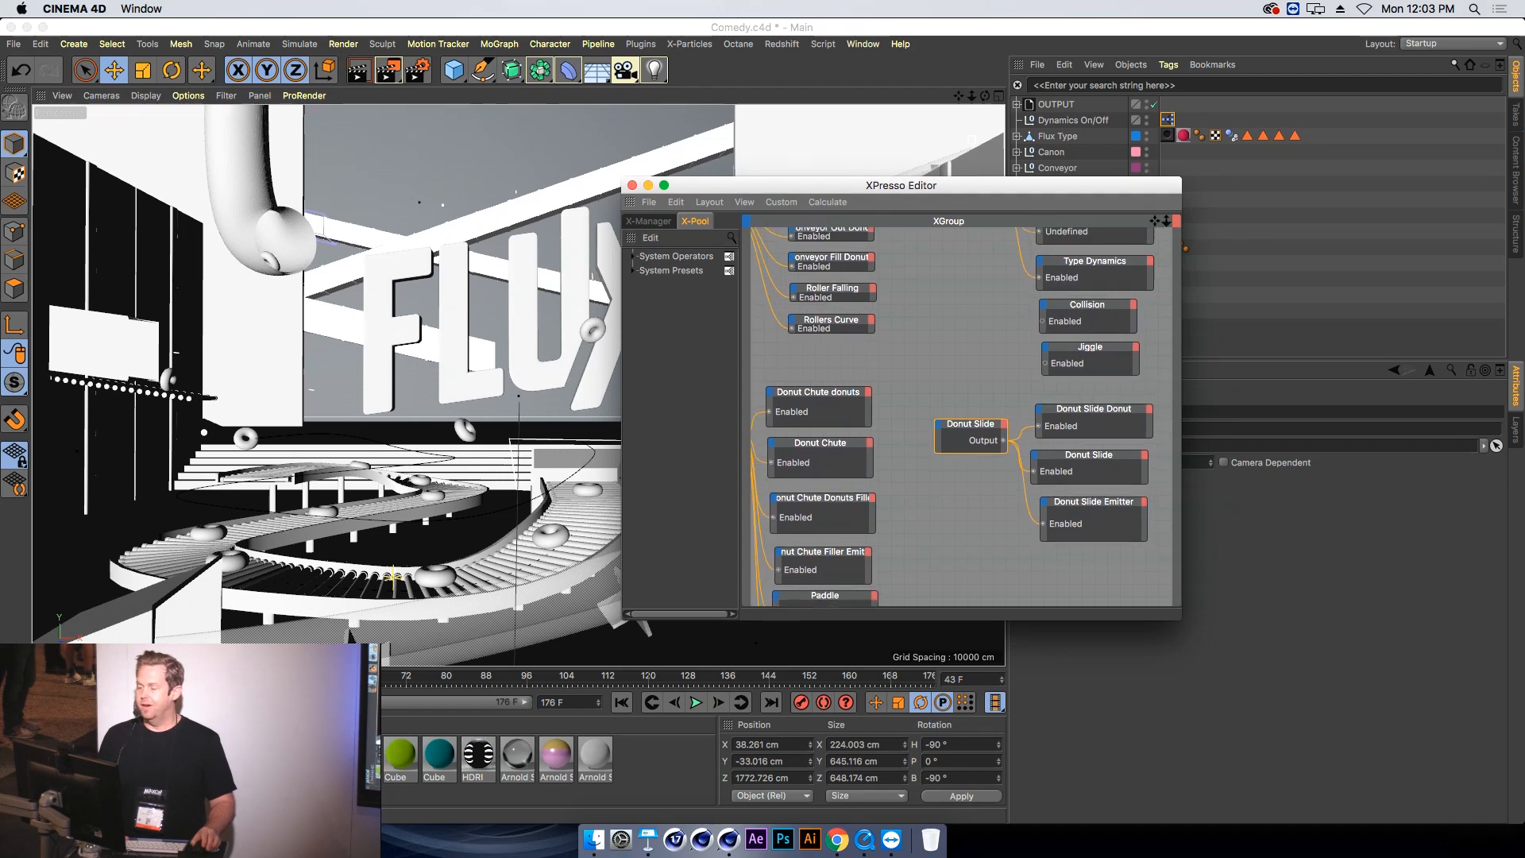
drag(804, 186, 775, 184)
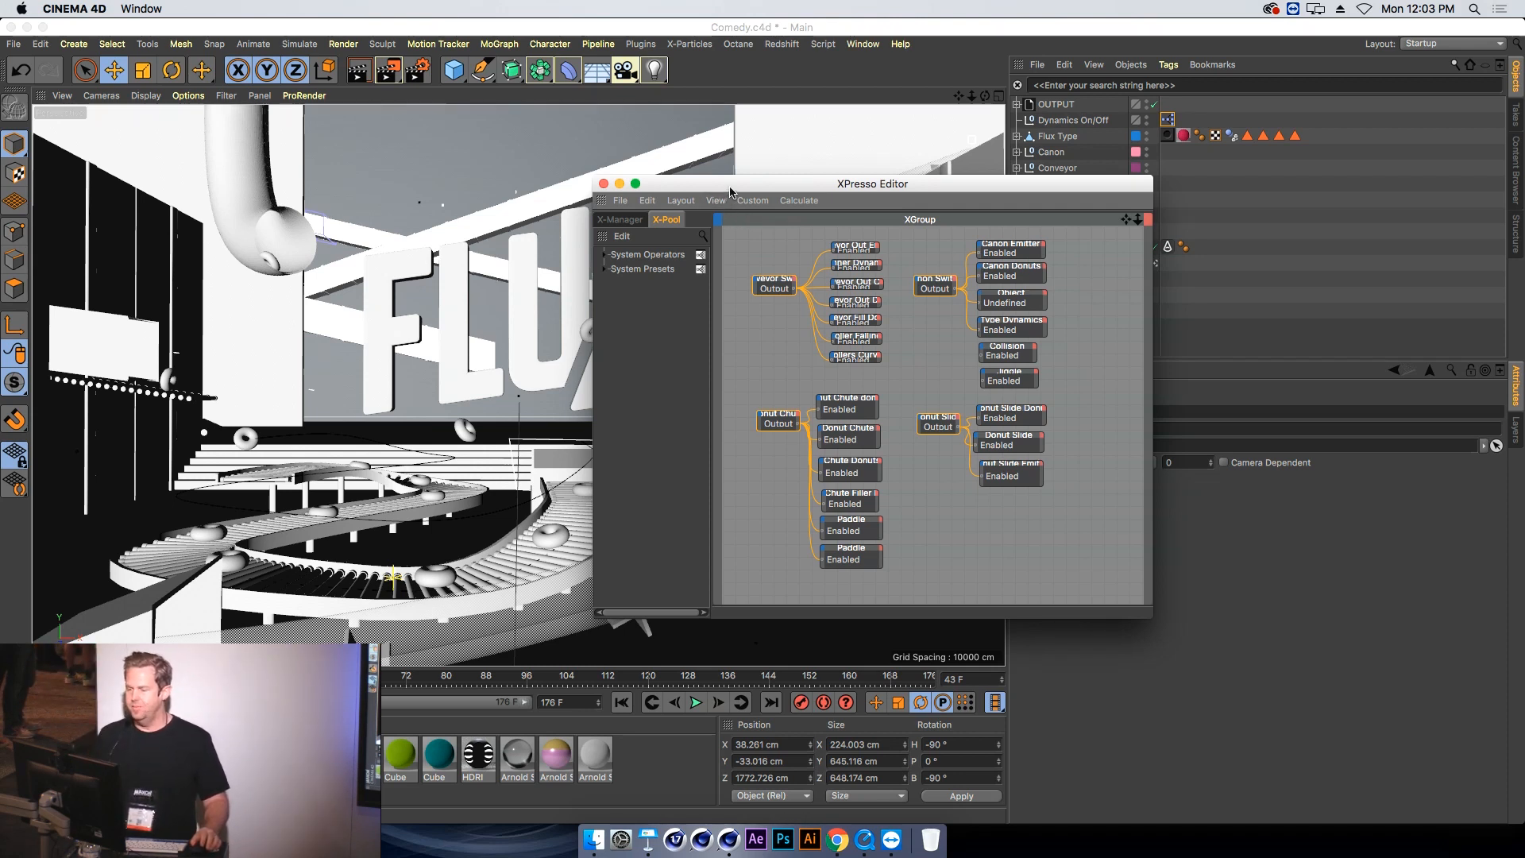
drag(730, 191, 353, 255)
Examine the Enabled setting of the Donut Slide's Dynamics Body tag and the value of the Conveyor Switch node
click(1016, 184)
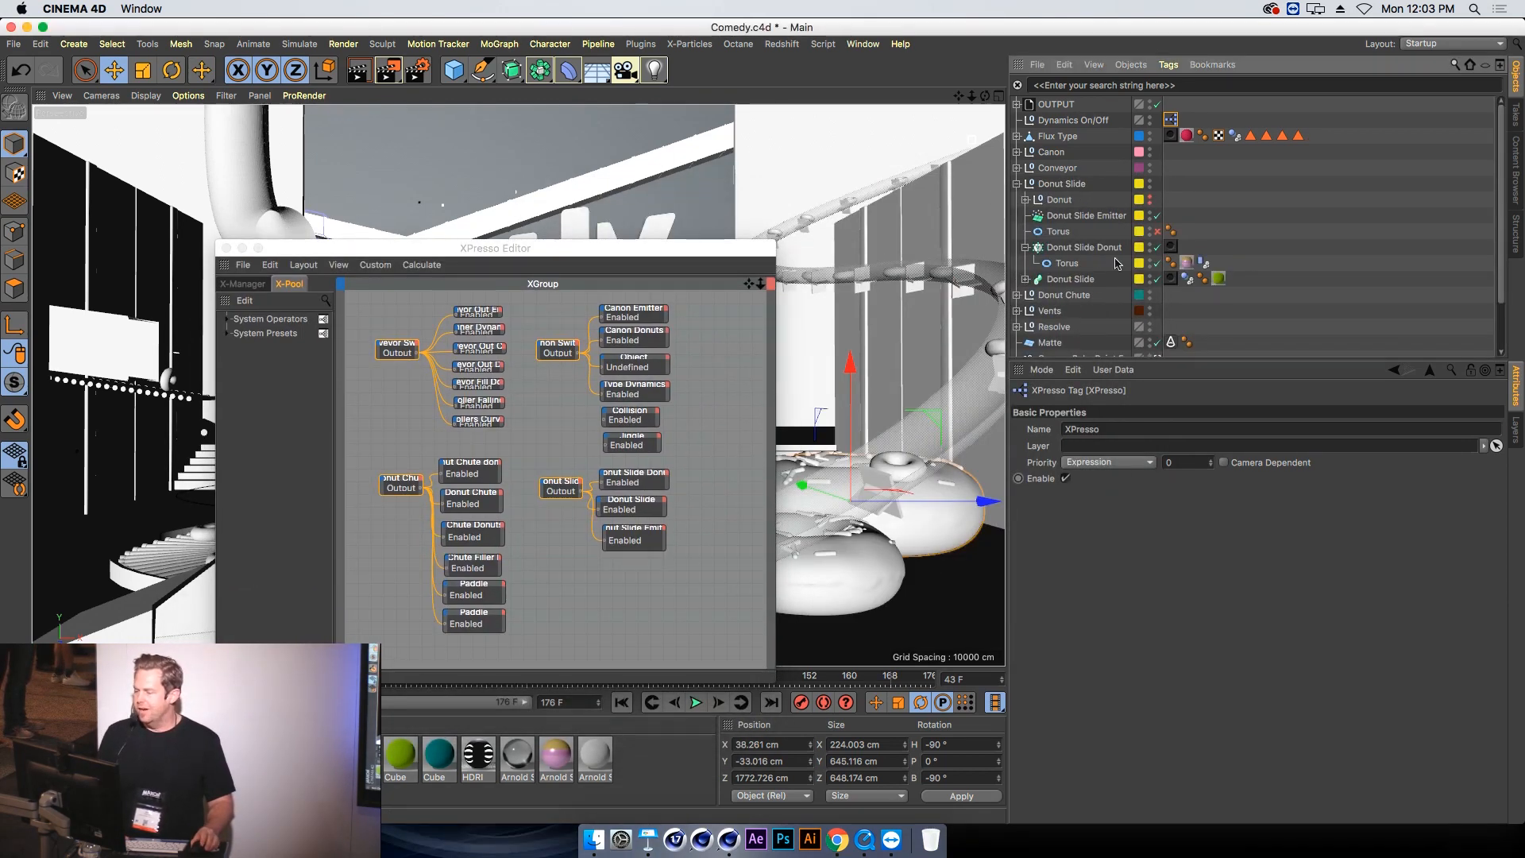
click(1187, 278)
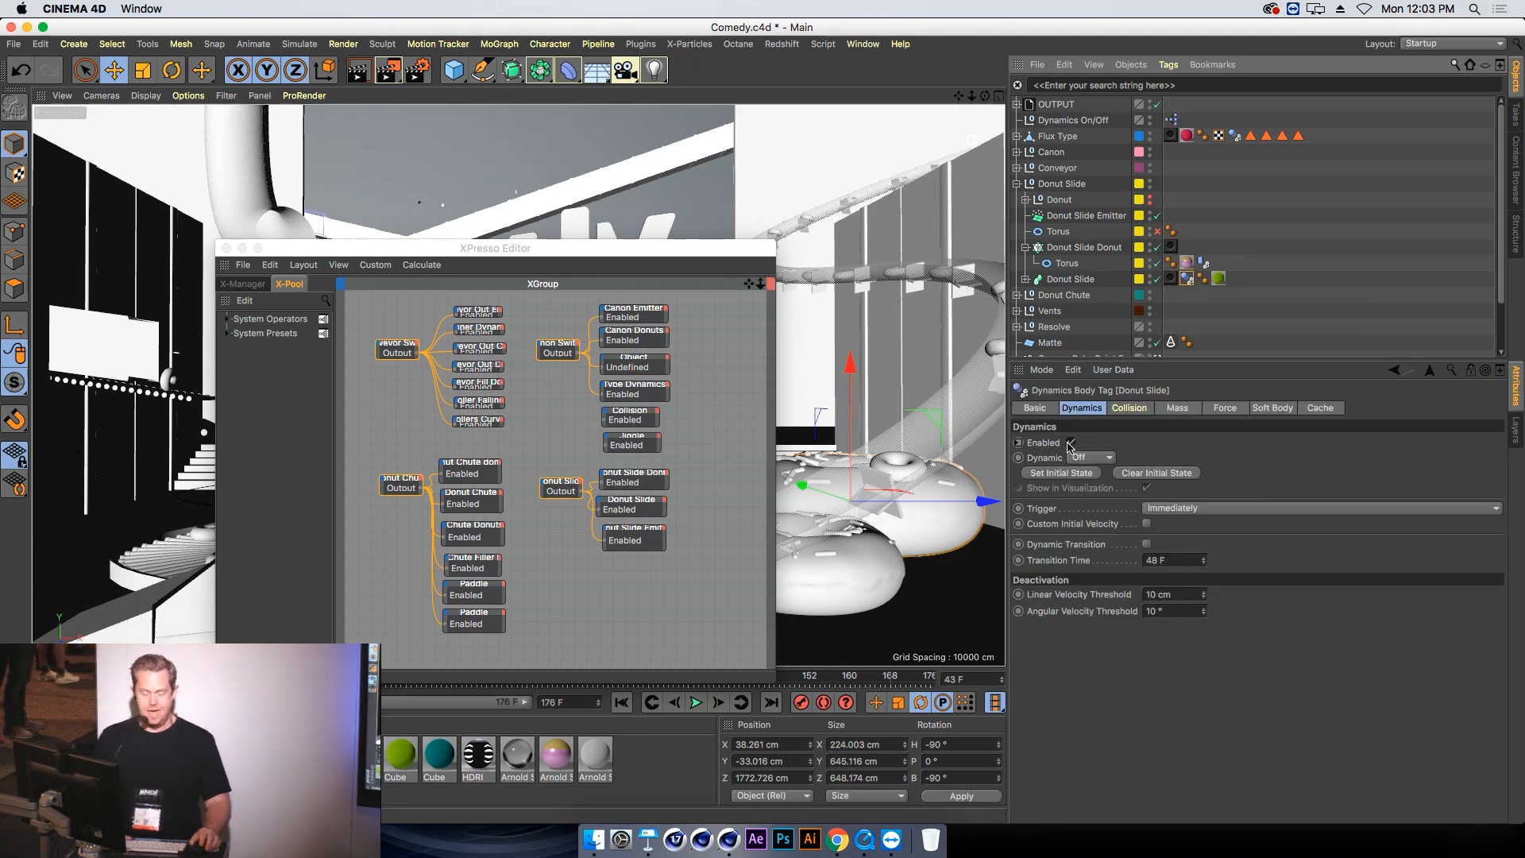
drag(464, 251, 582, 245)
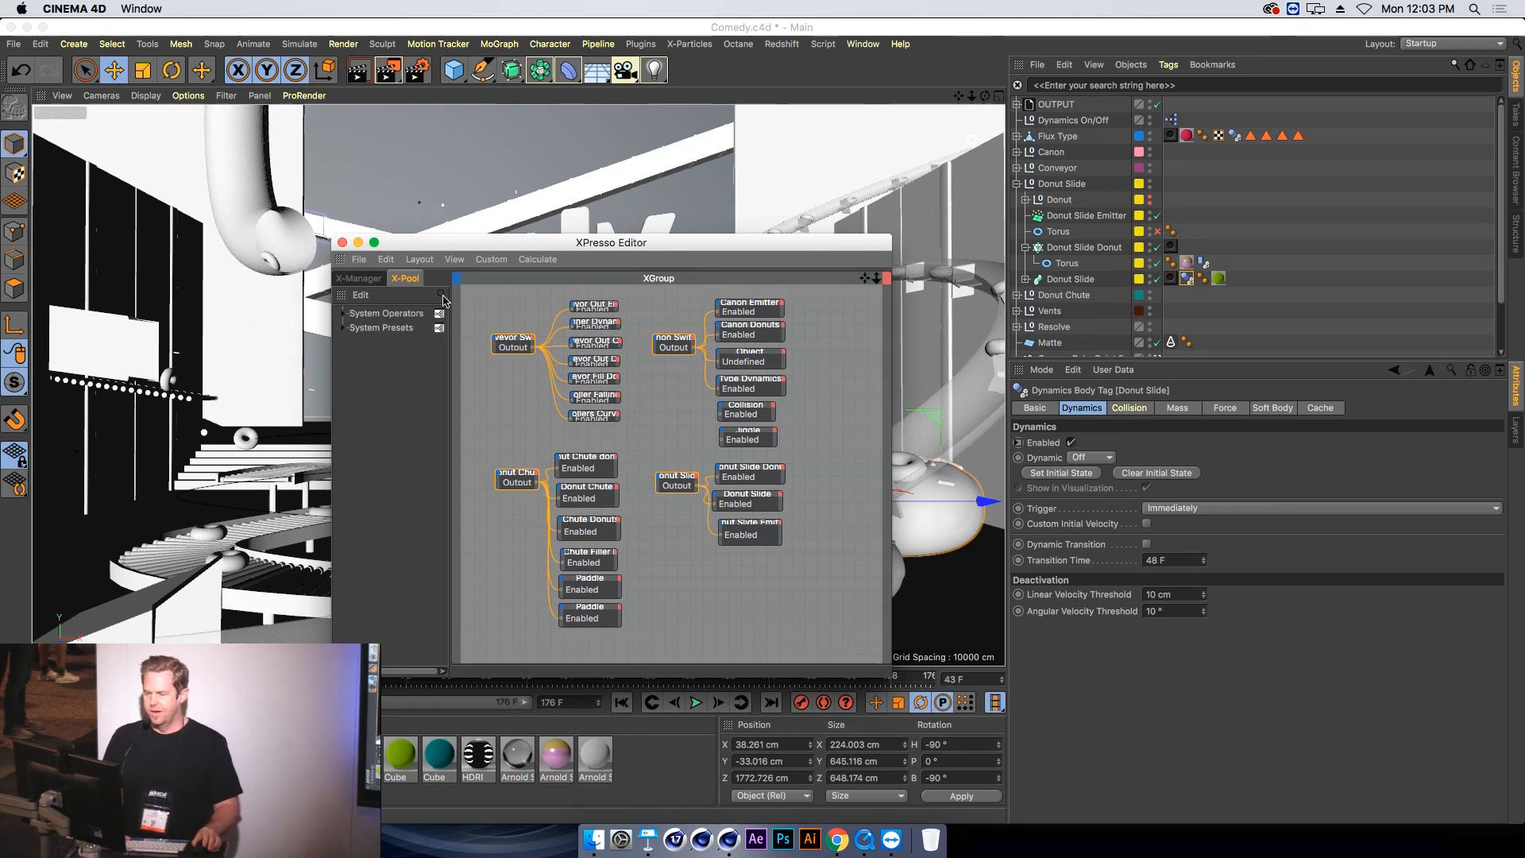
click(513, 342)
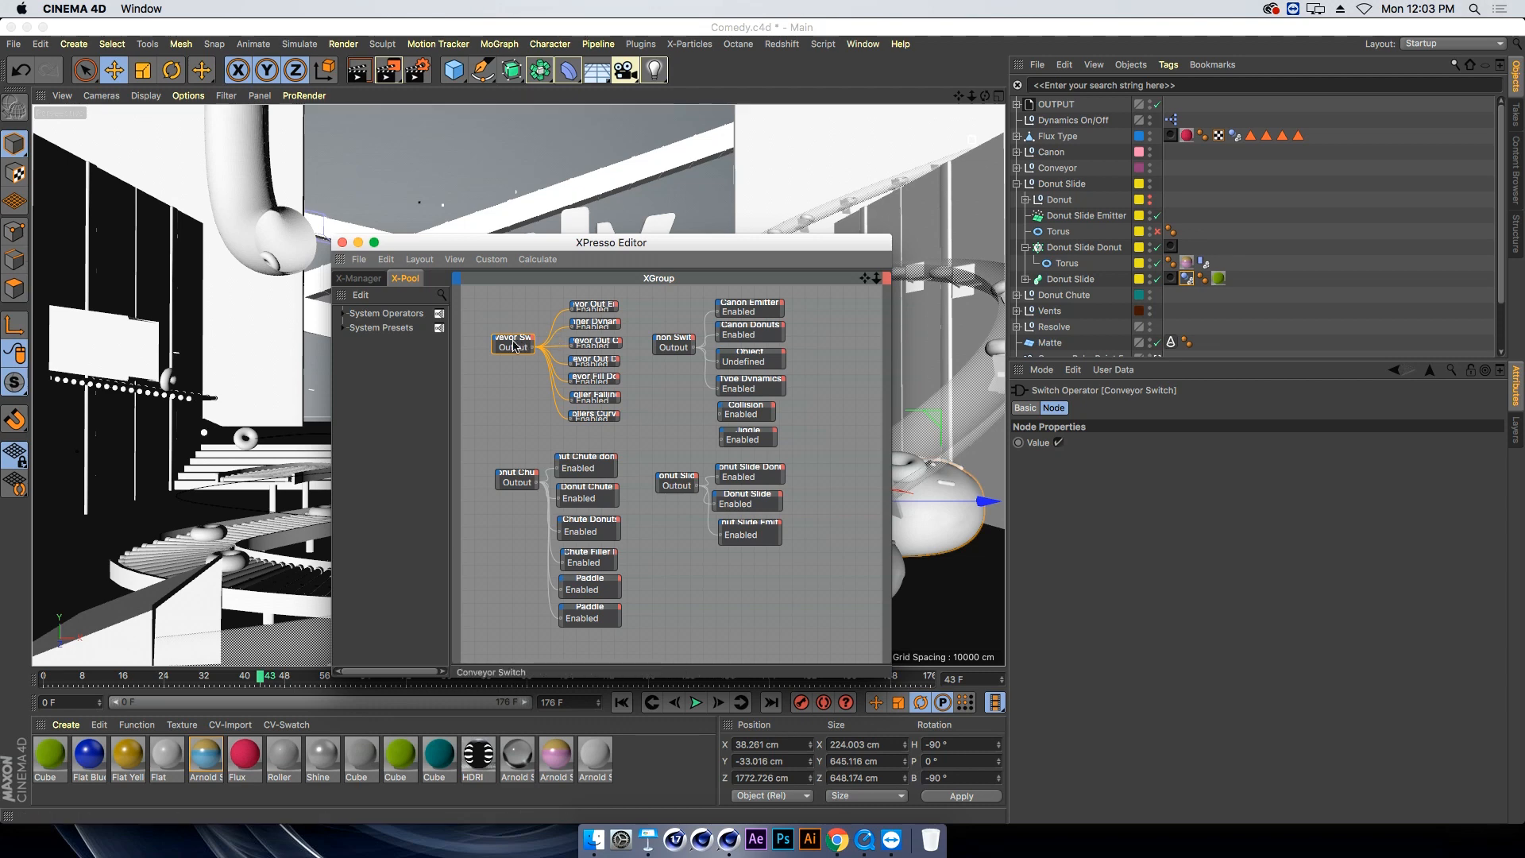
Add the Donut Slide's Dynamics Body tag as a node below Rollers Curve and compare its Enabled setting with the Conveyor Switch
click(1187, 278)
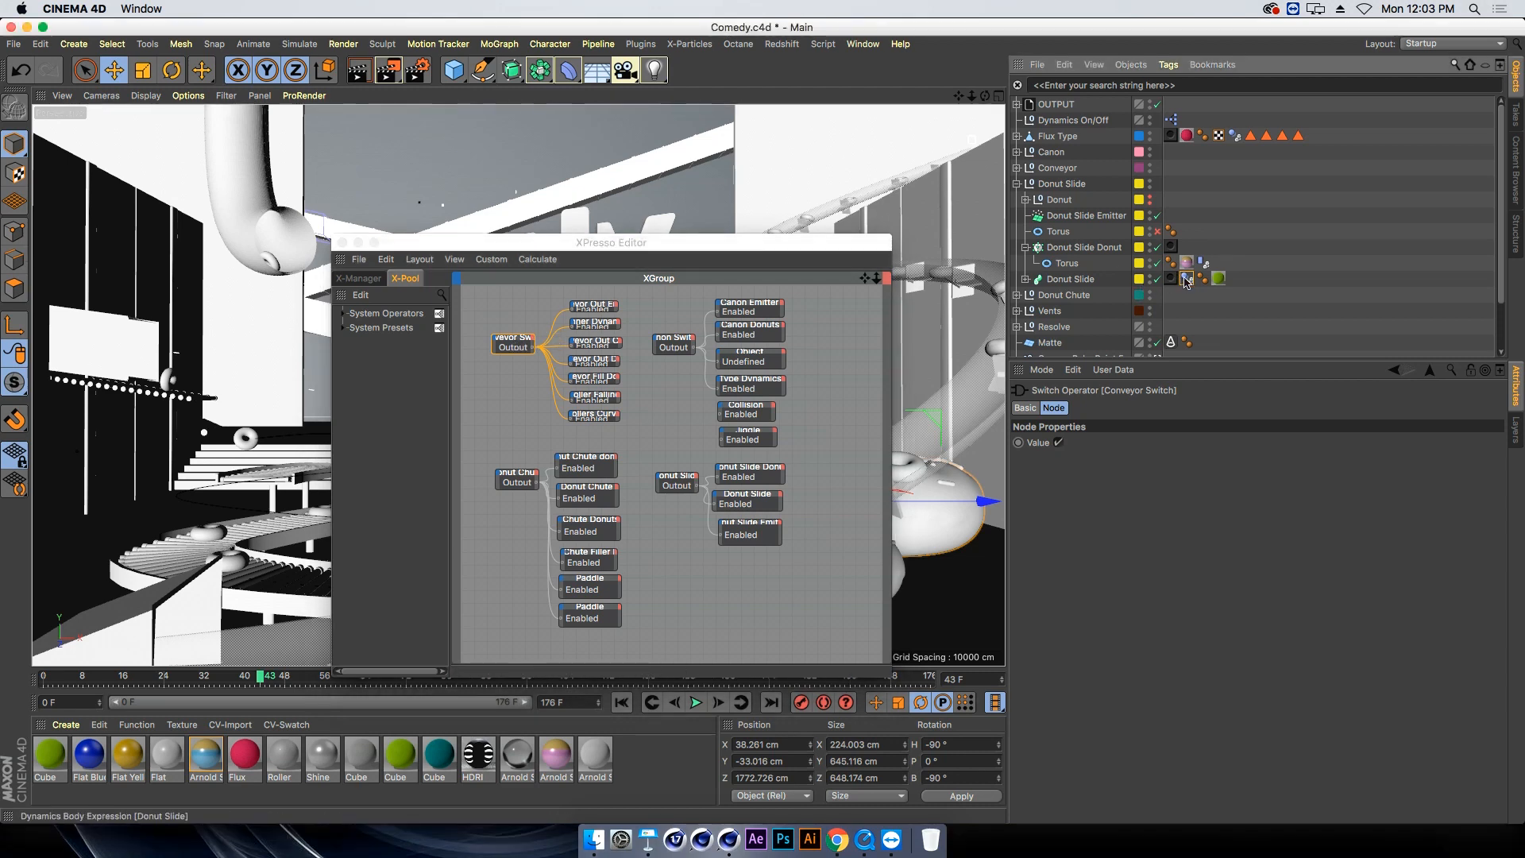
drag(525, 425, 587, 431)
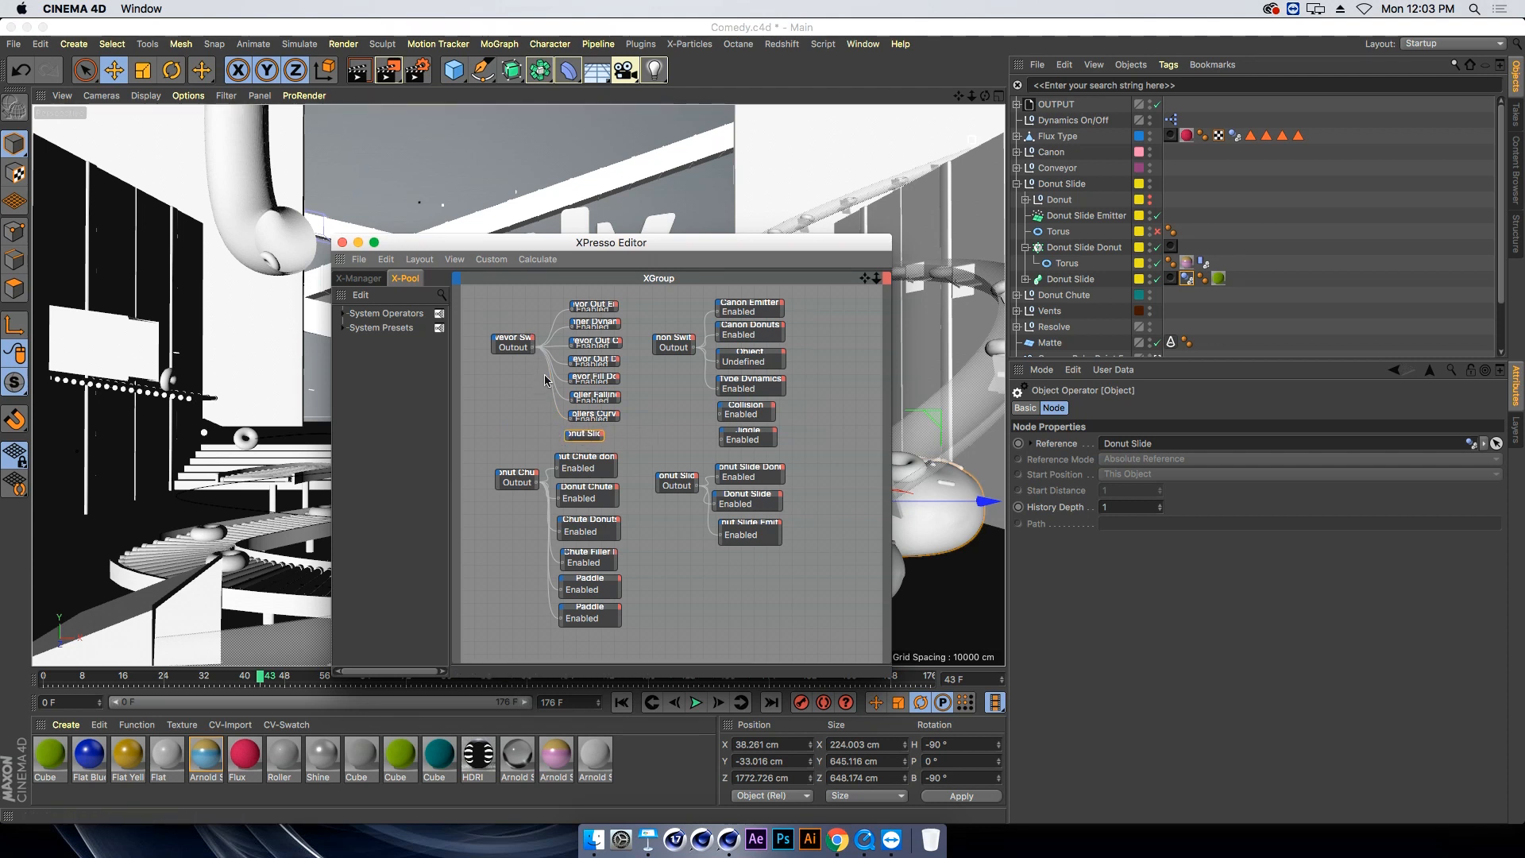
click(514, 340)
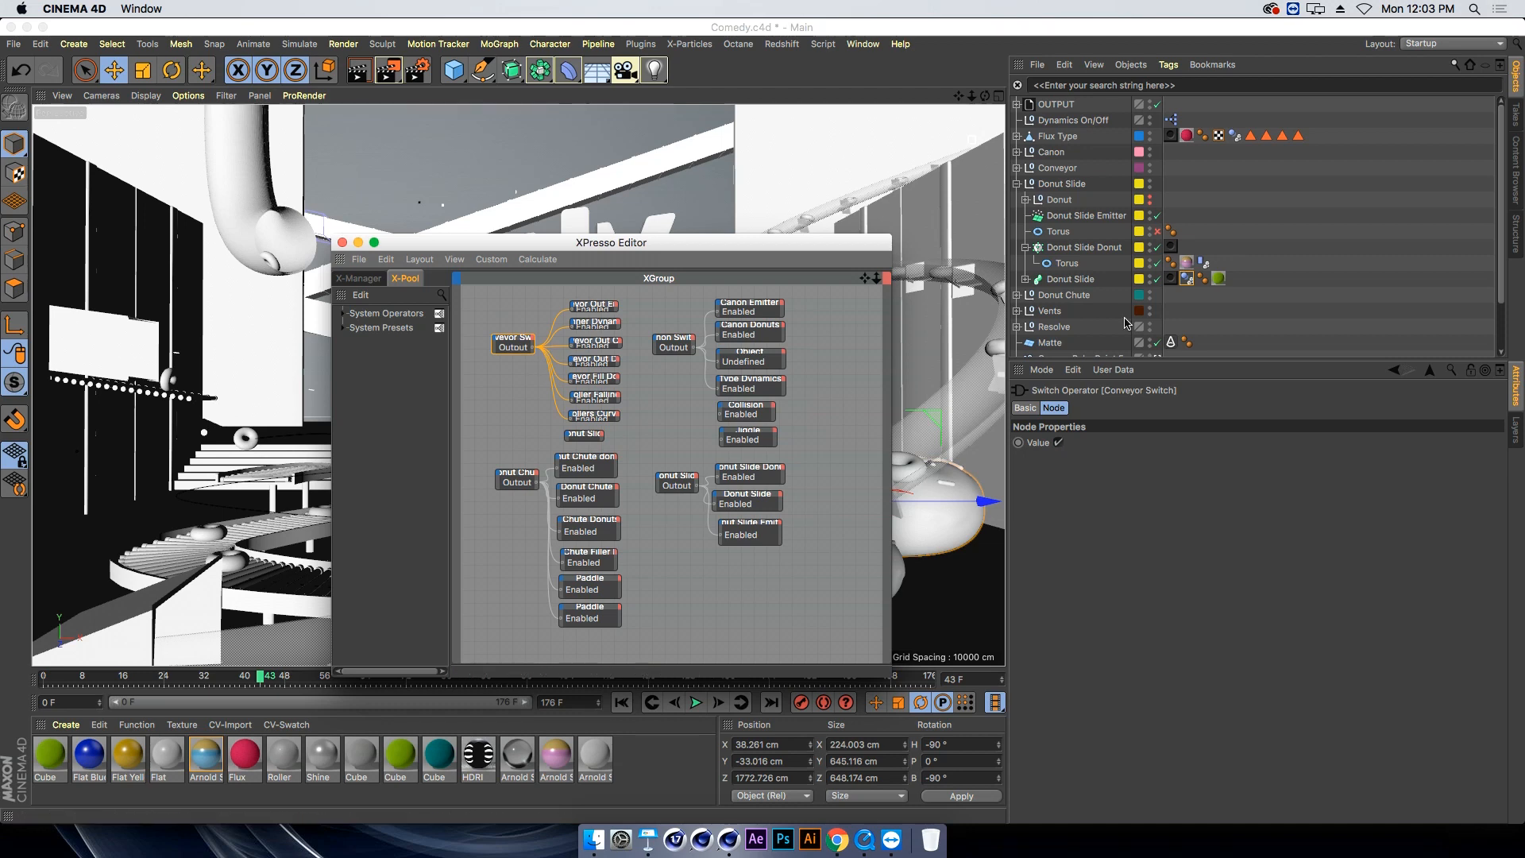
click(1187, 279)
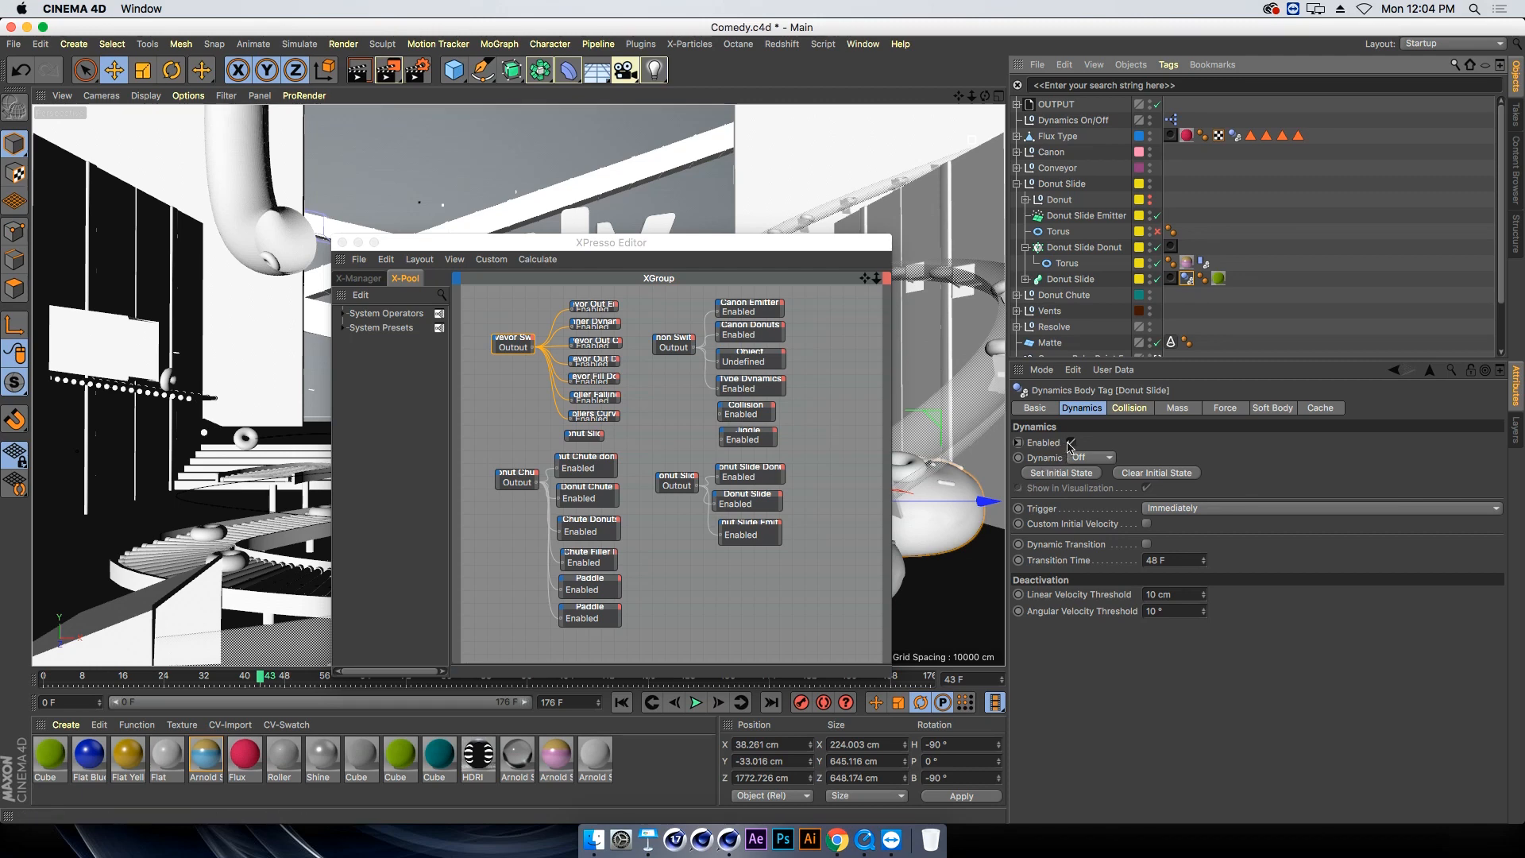
Duplicate the Conveyor Out Emitter node and make the unconnected copy reference the Donut Slide's Dynamics Body tag
click(585, 433)
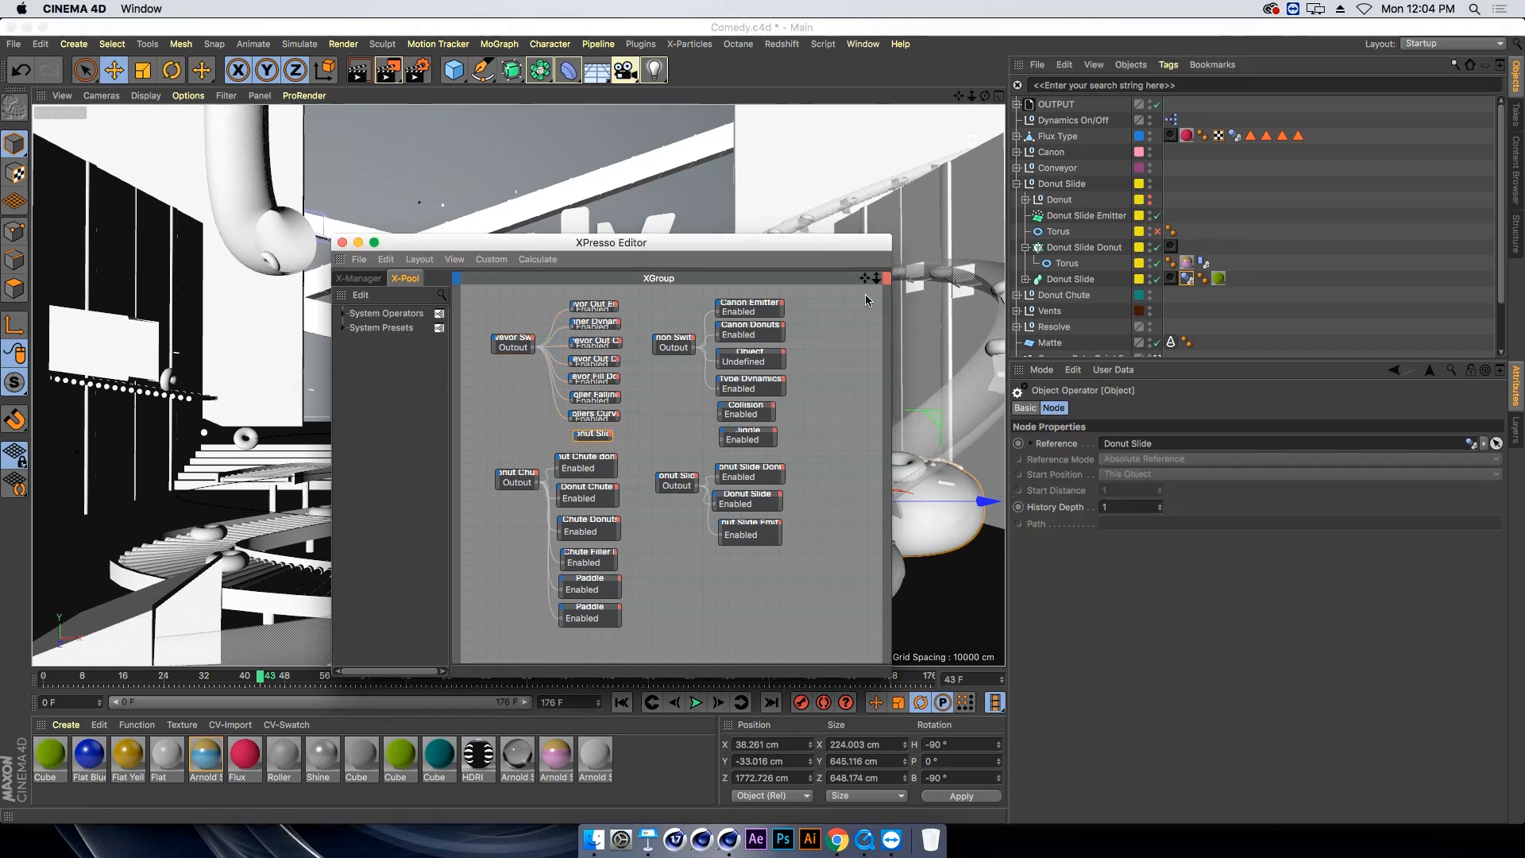
drag(876, 278, 1015, 512)
click(675, 365)
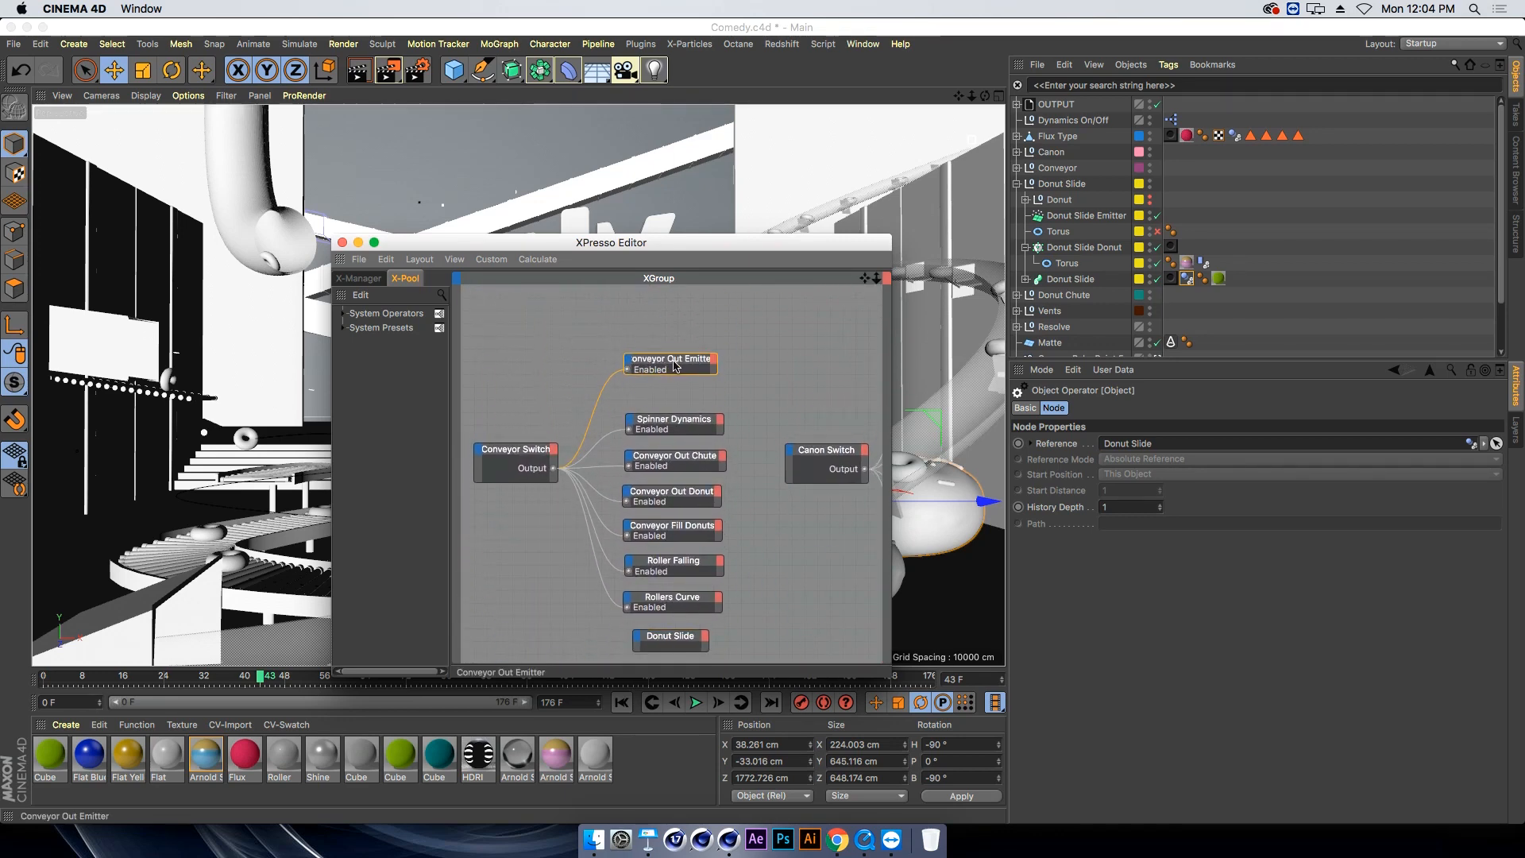
mouse_move(674, 365)
mouse_down()
mouse_move(681, 299)
mouse_move(675, 376)
mouse_up()
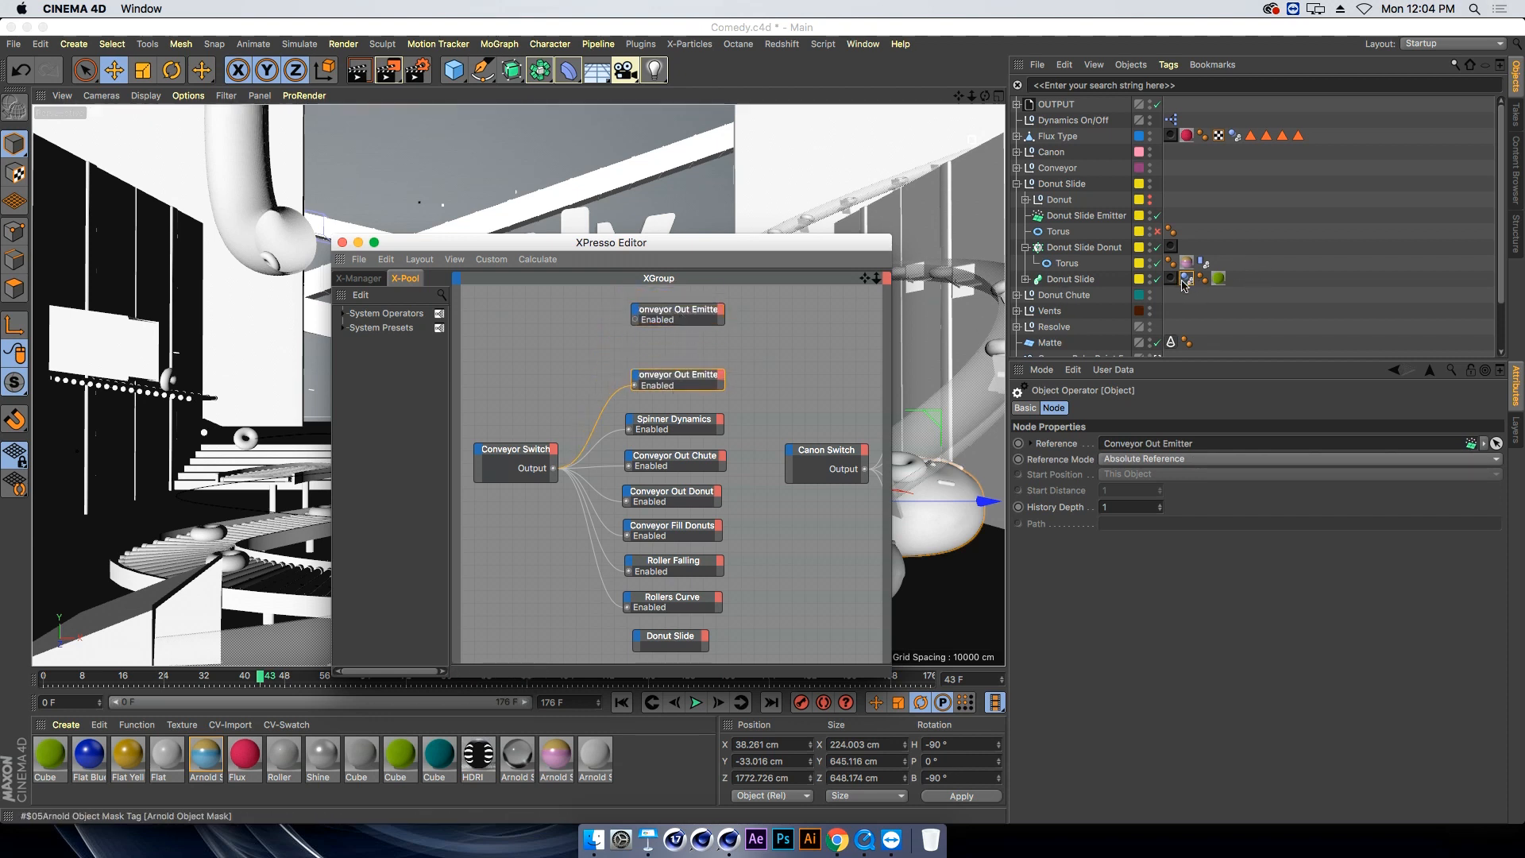
drag(1186, 279, 660, 323)
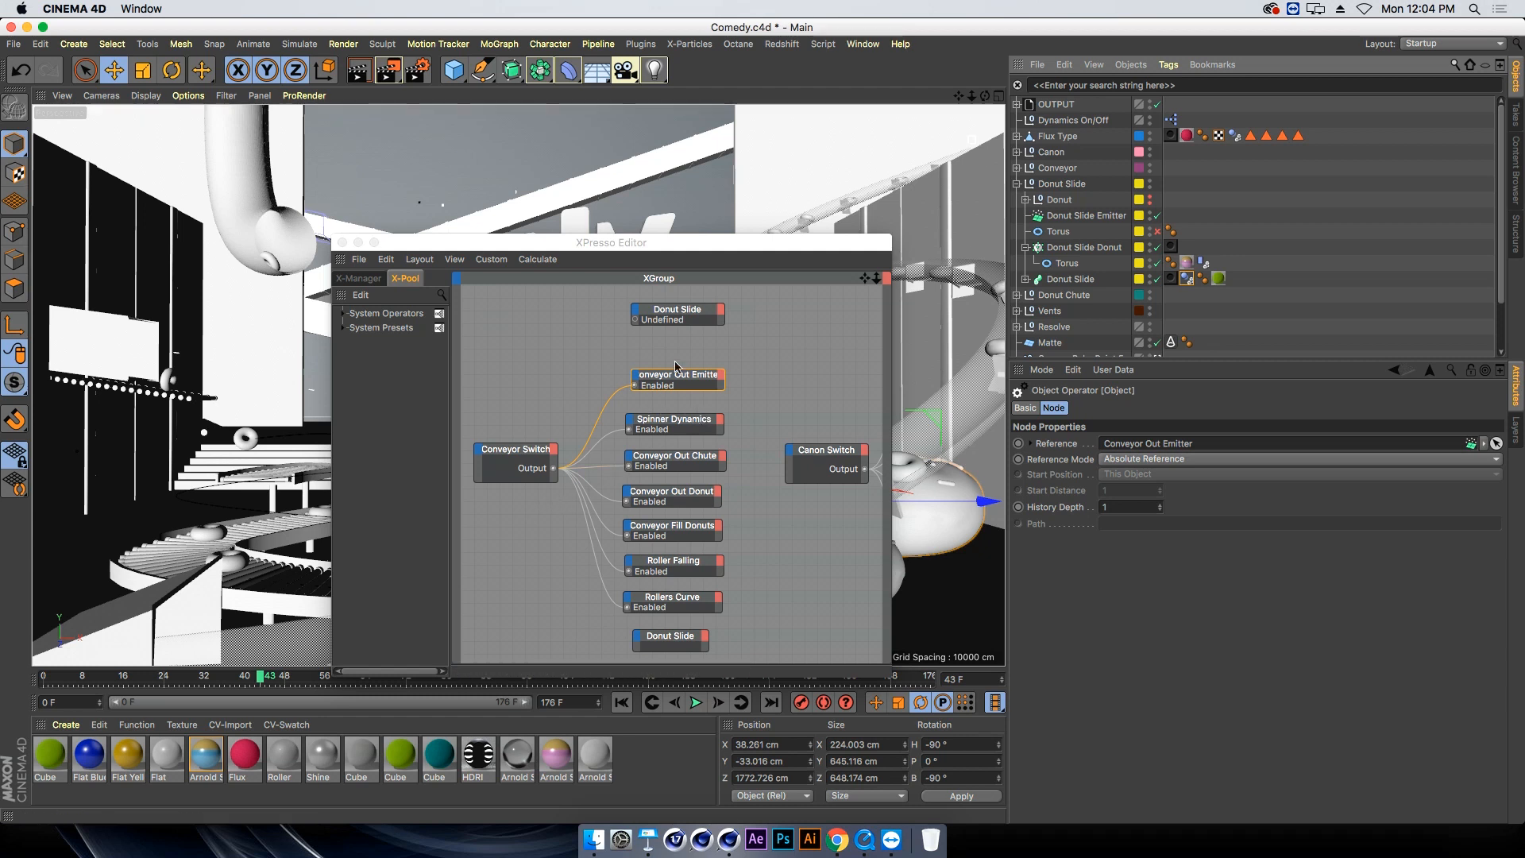
Try to wire the Conveyor Switch output to the Enabled-less Donut Slide node above Conveyor Out Emitter
click(635, 377)
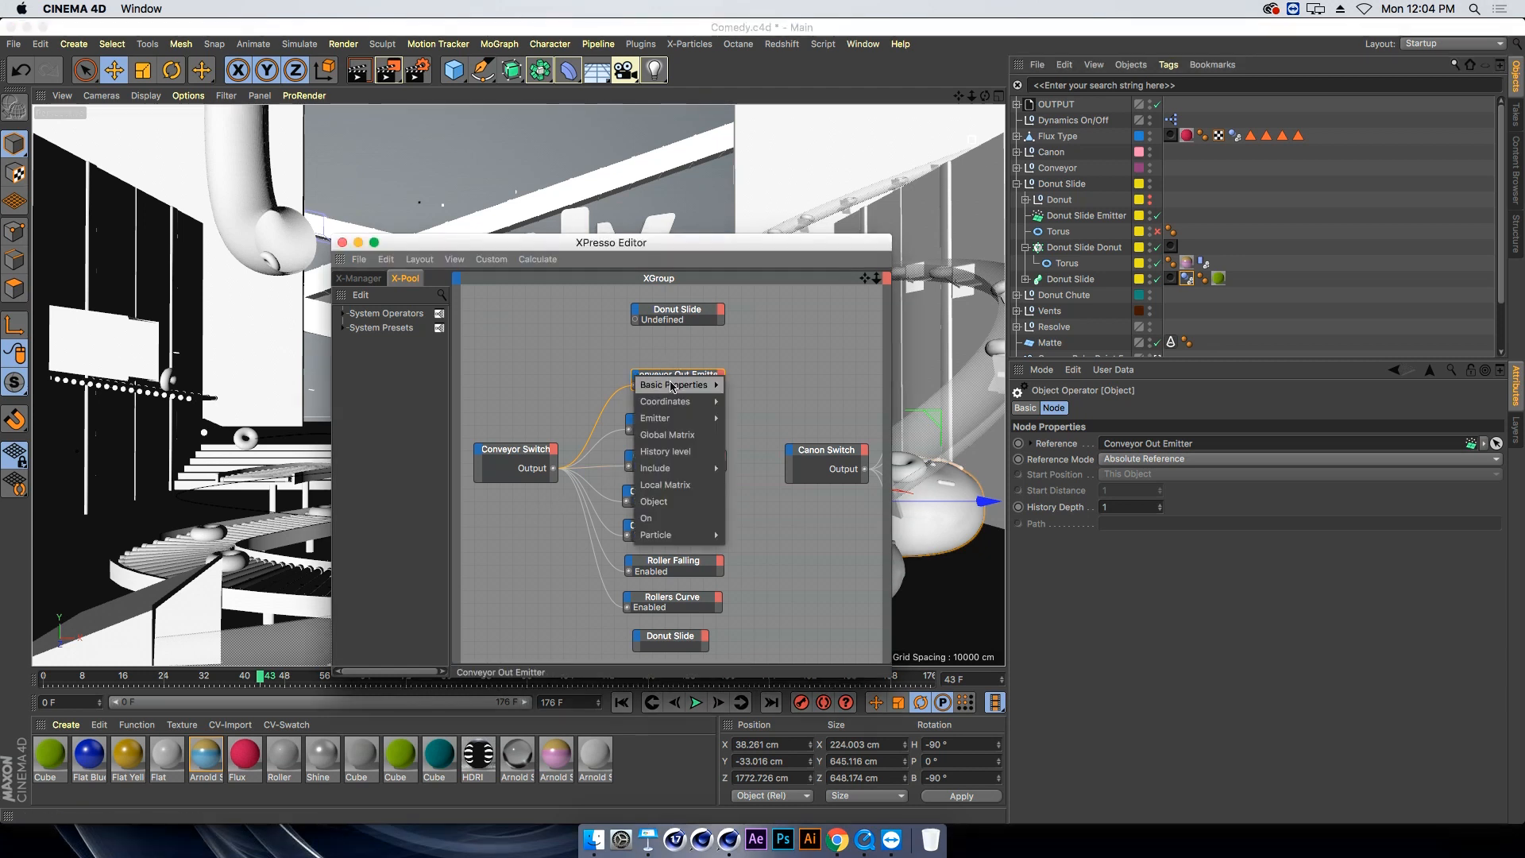
mouse_move(666, 401)
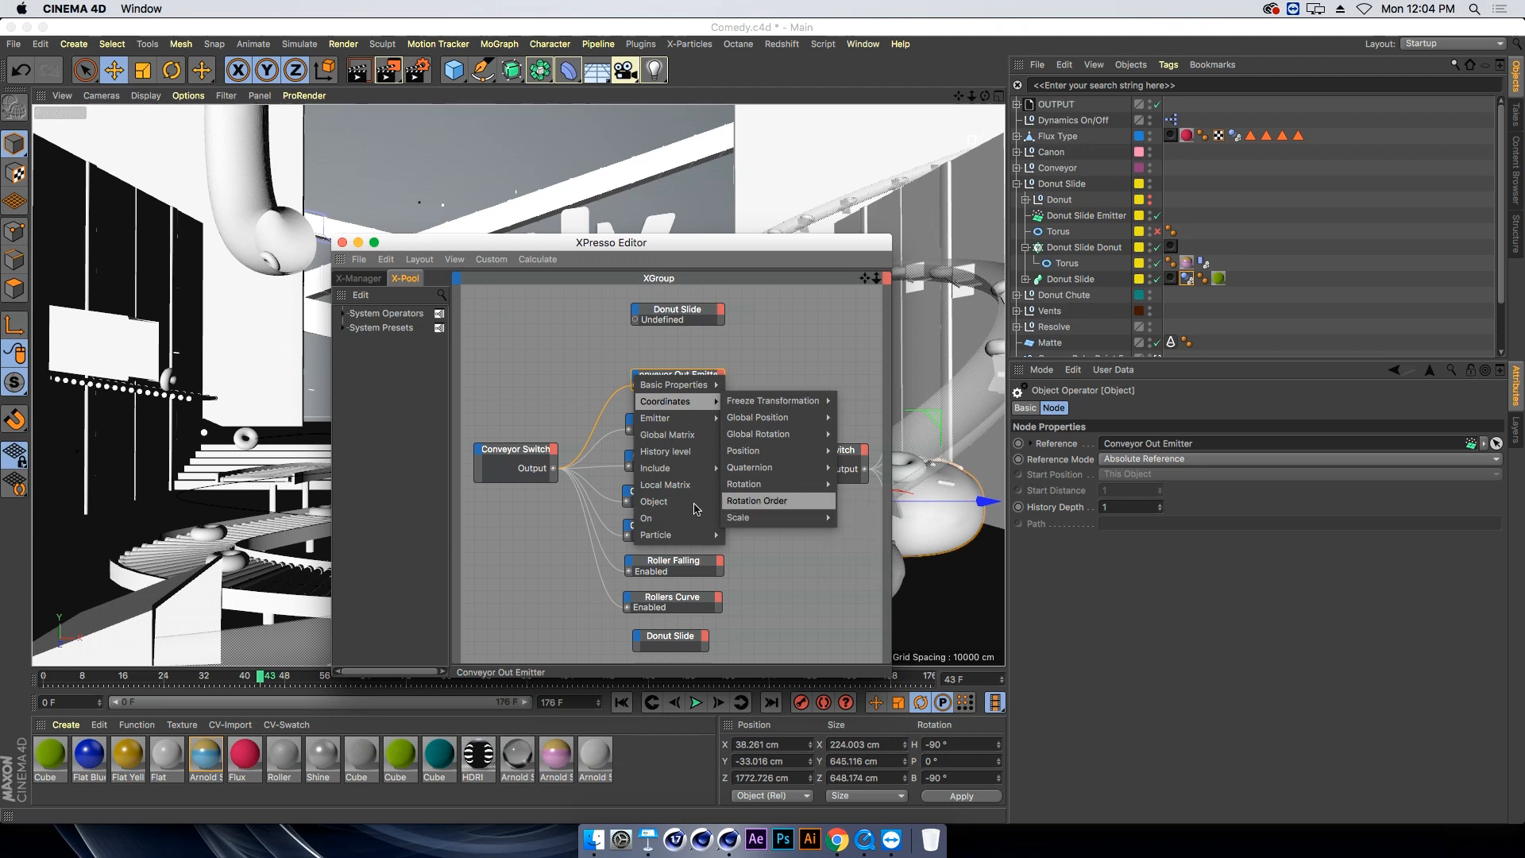
click(521, 367)
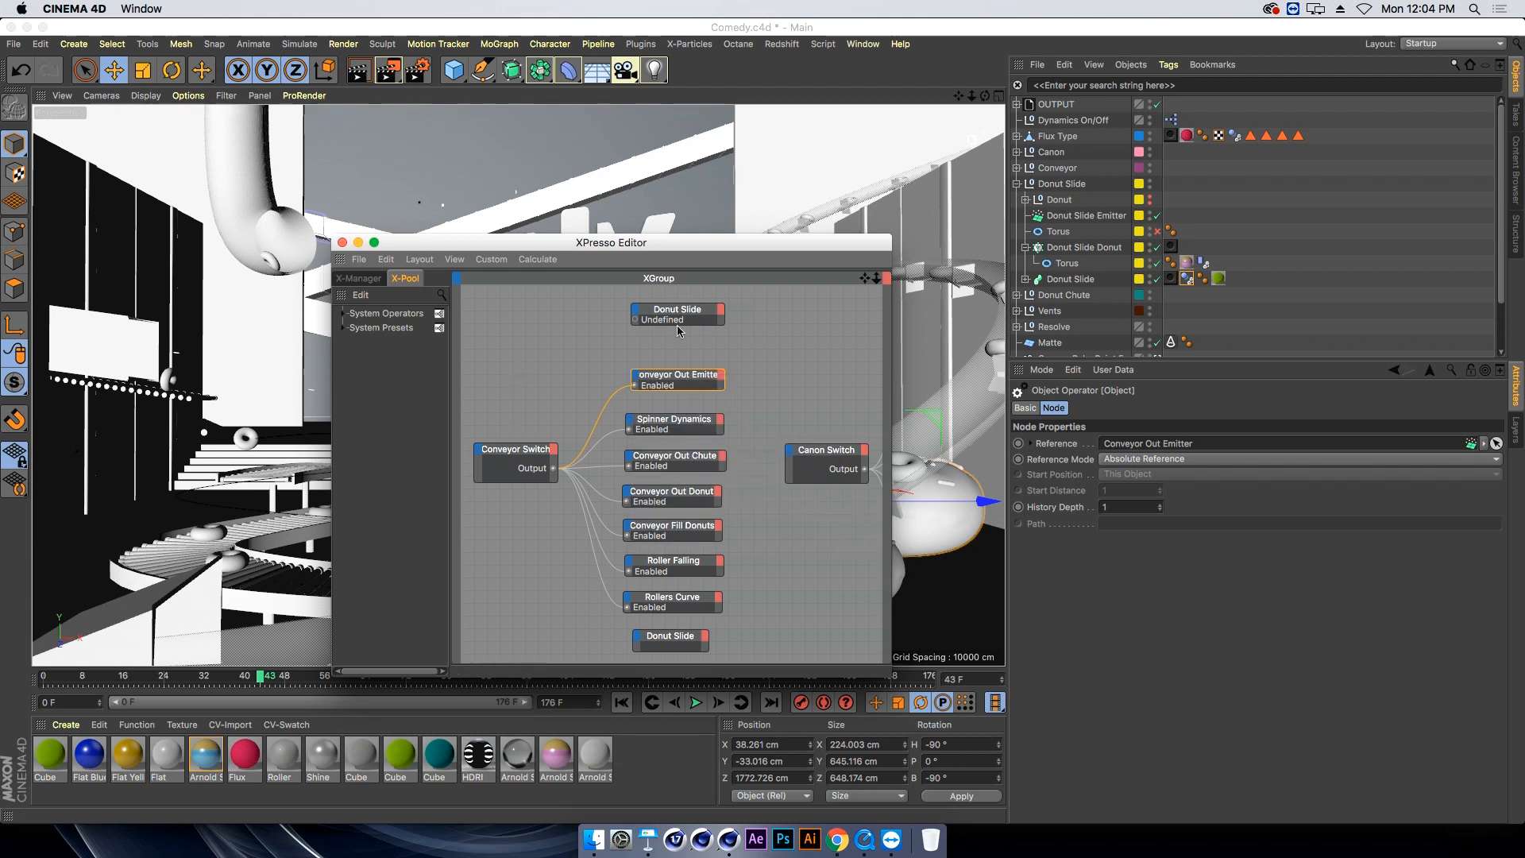
drag(639, 321, 616, 362)
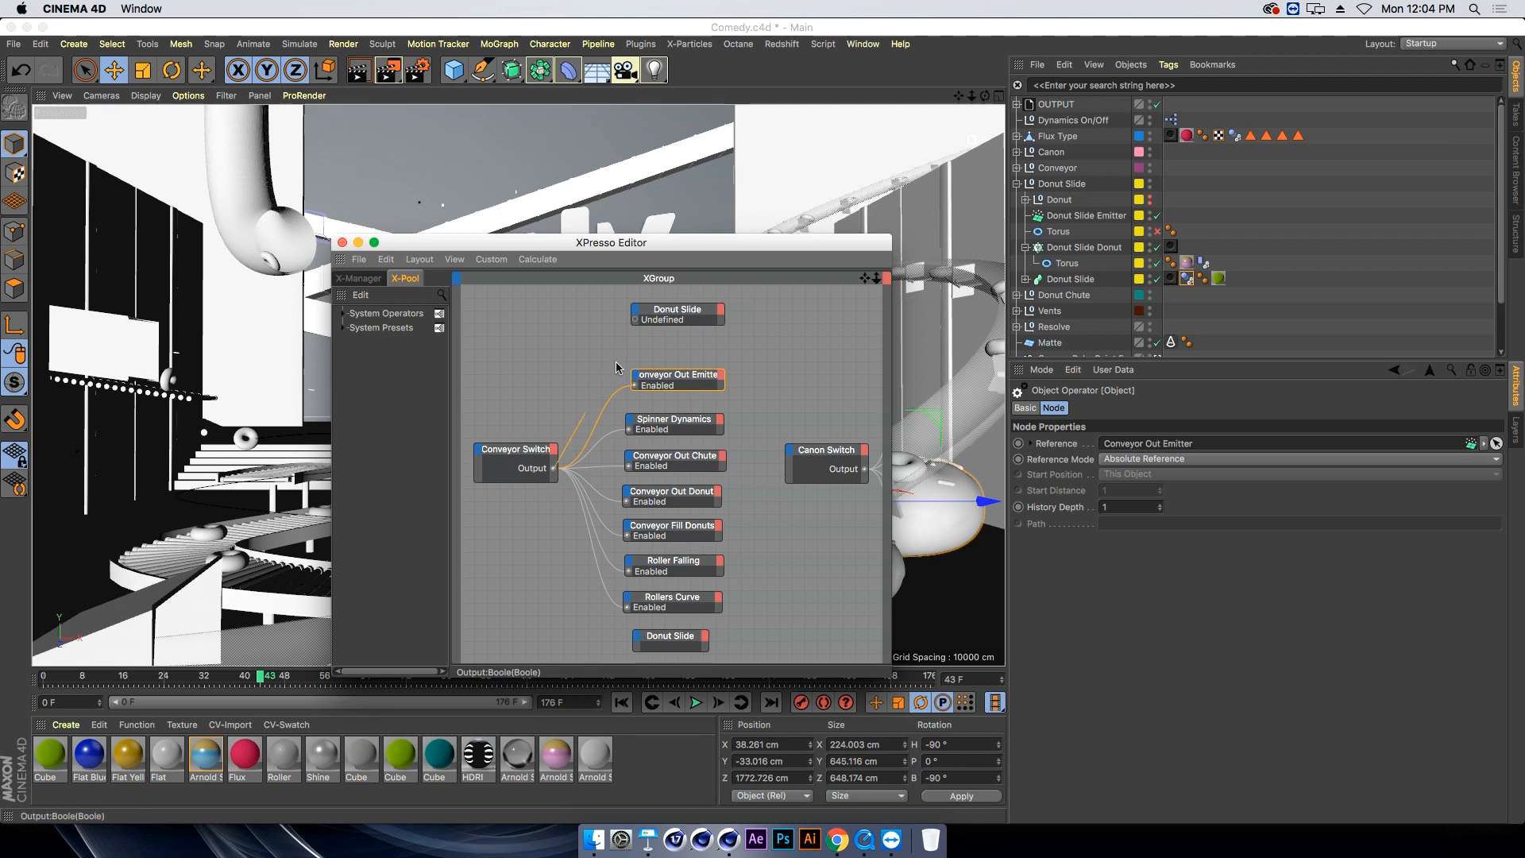
drag(648, 314, 638, 322)
click(690, 309)
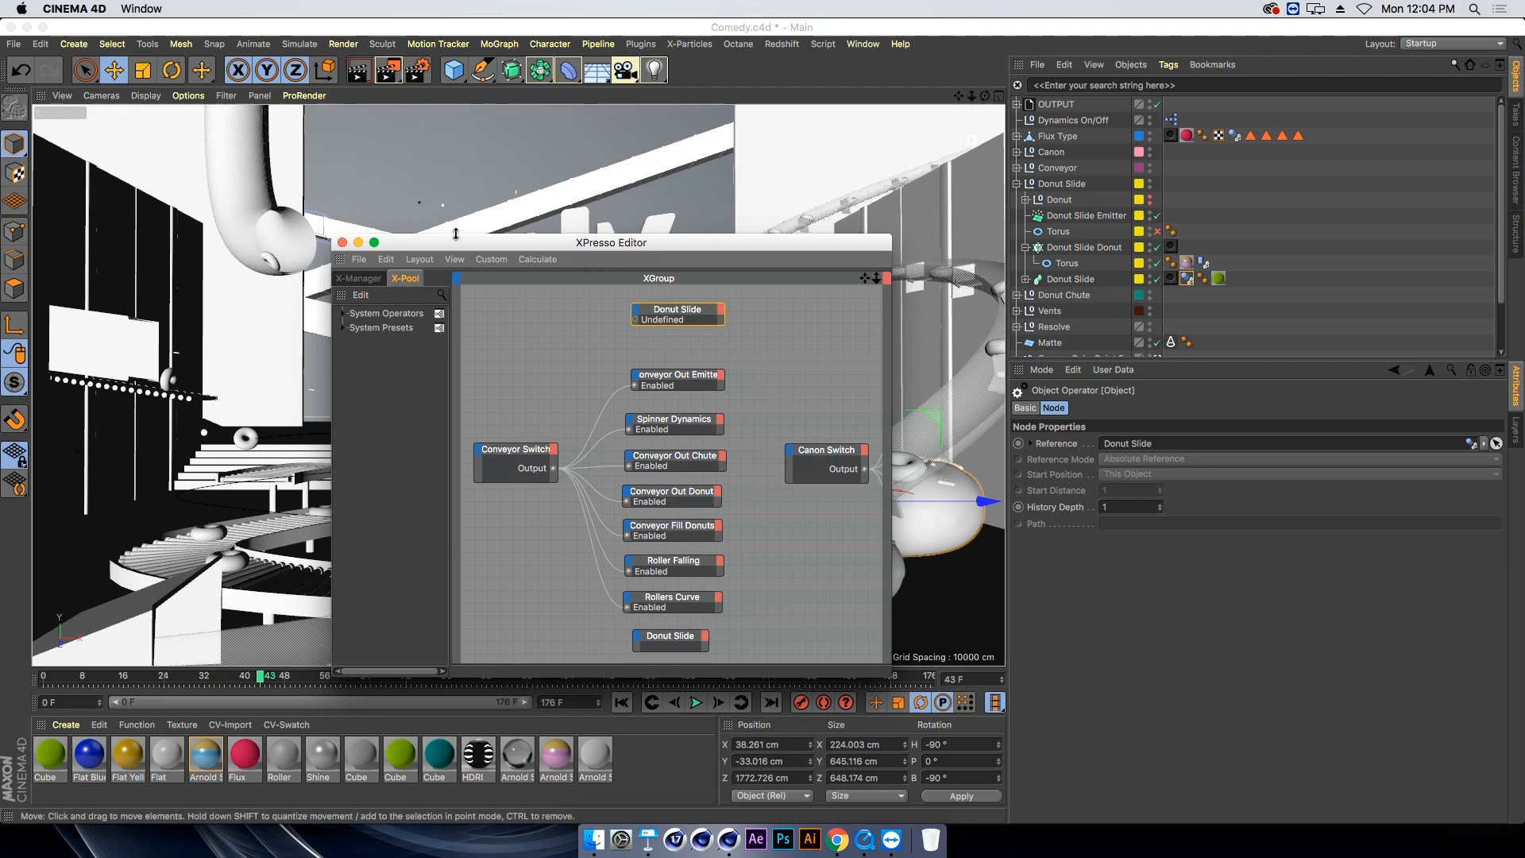
Select the conveyor's Rollers Curve cloner in the scene and close the XPresso Editor
drag(456, 242, 1125, 224)
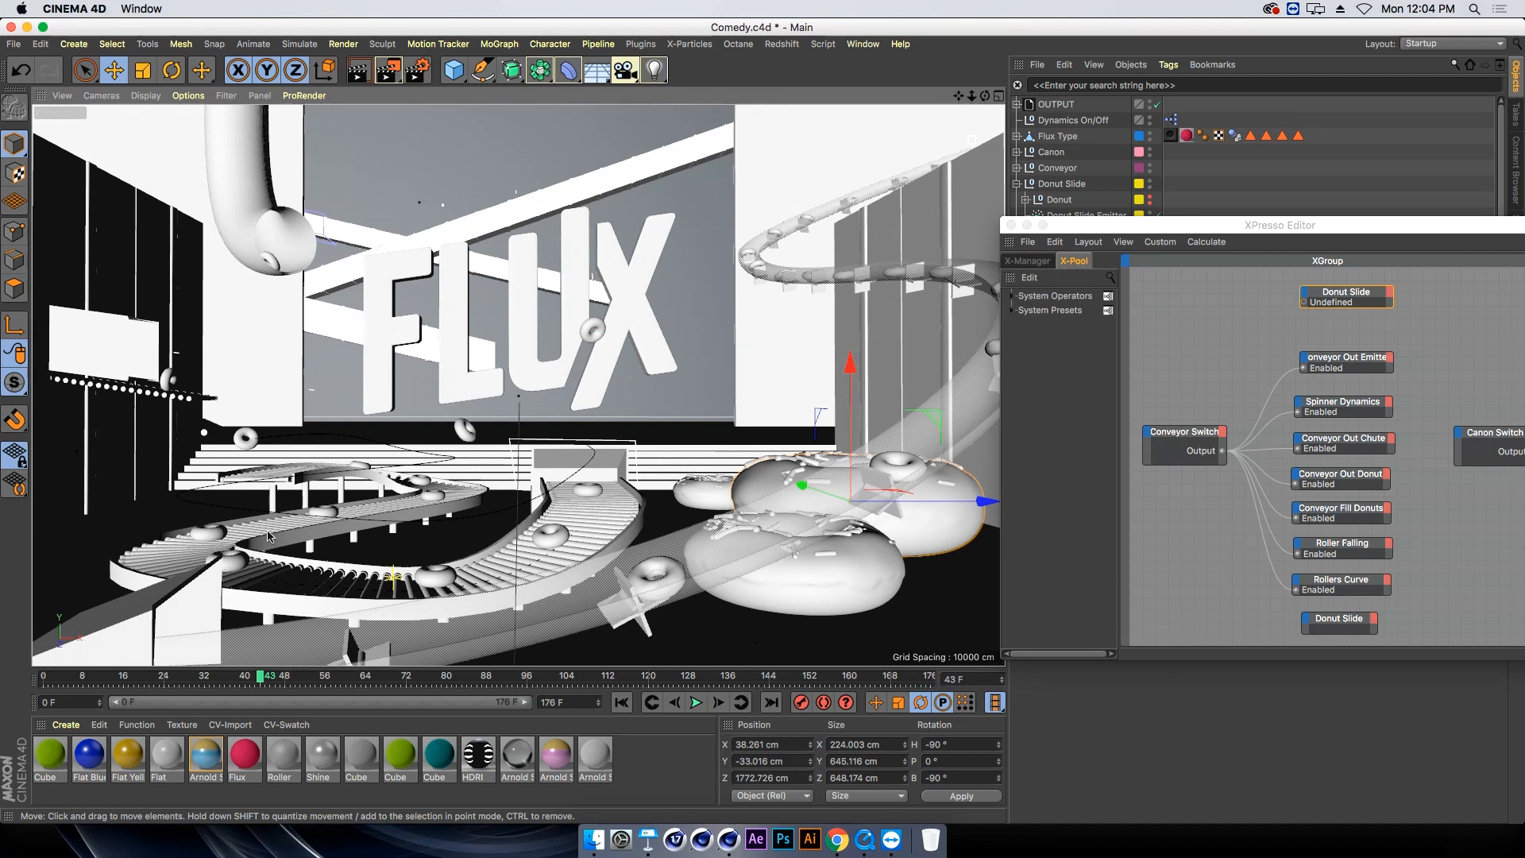
click(583, 513)
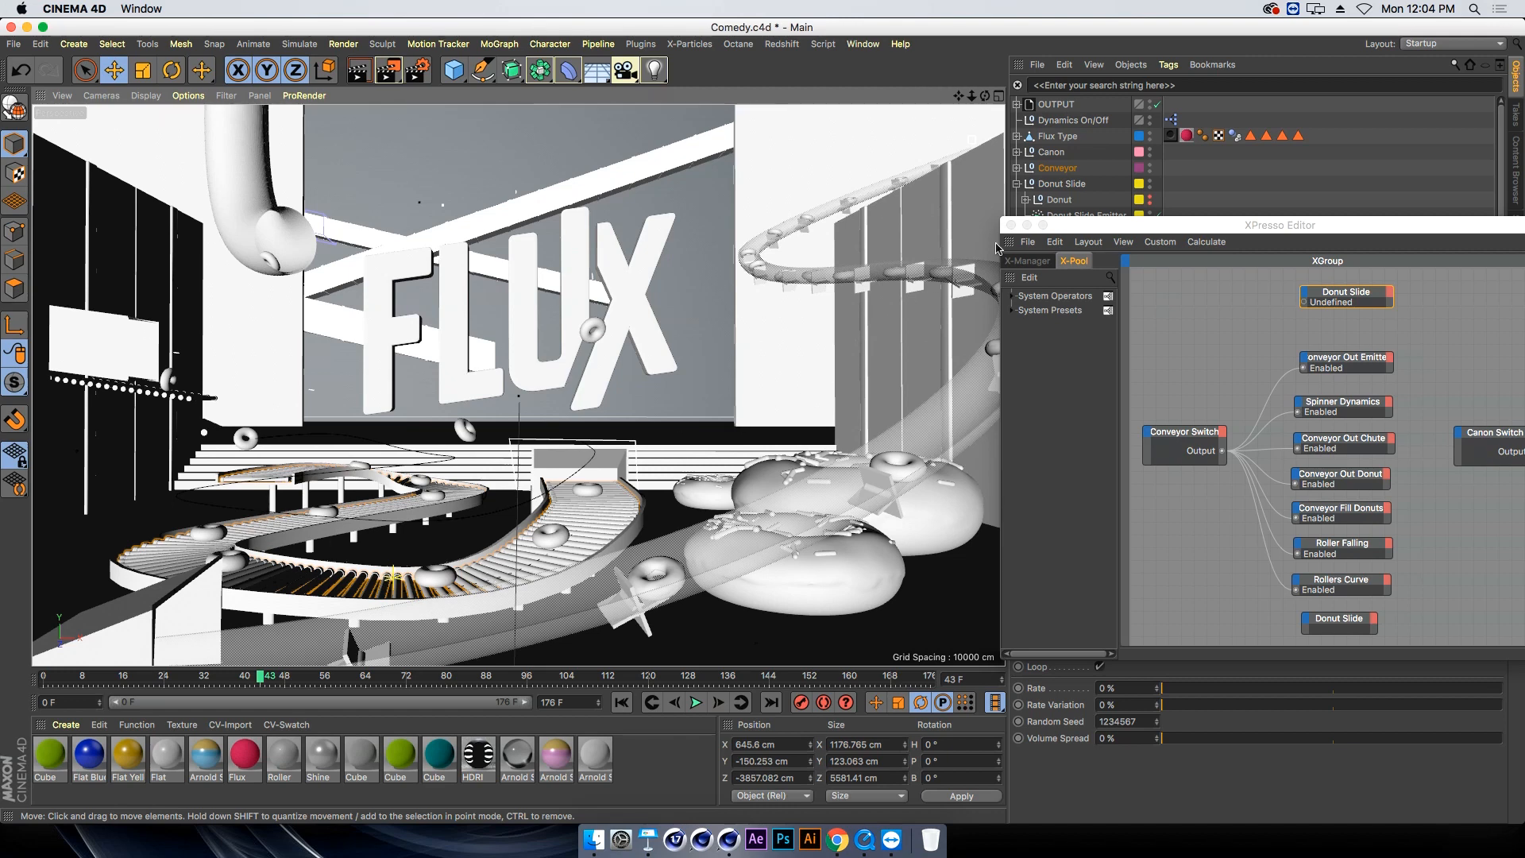
click(1011, 225)
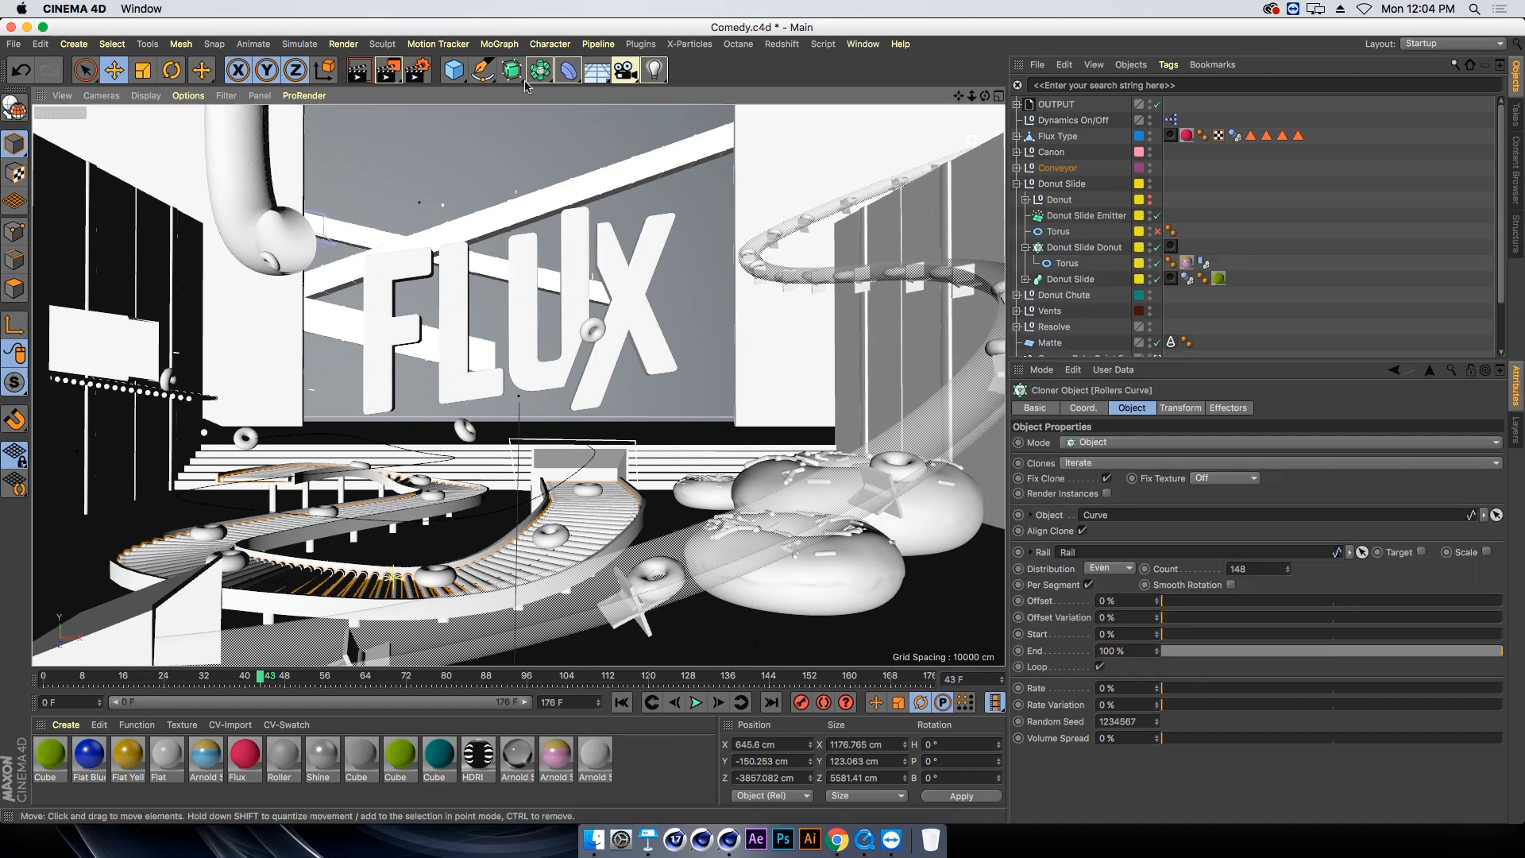
Close the Comedy.c4d project
click(14, 46)
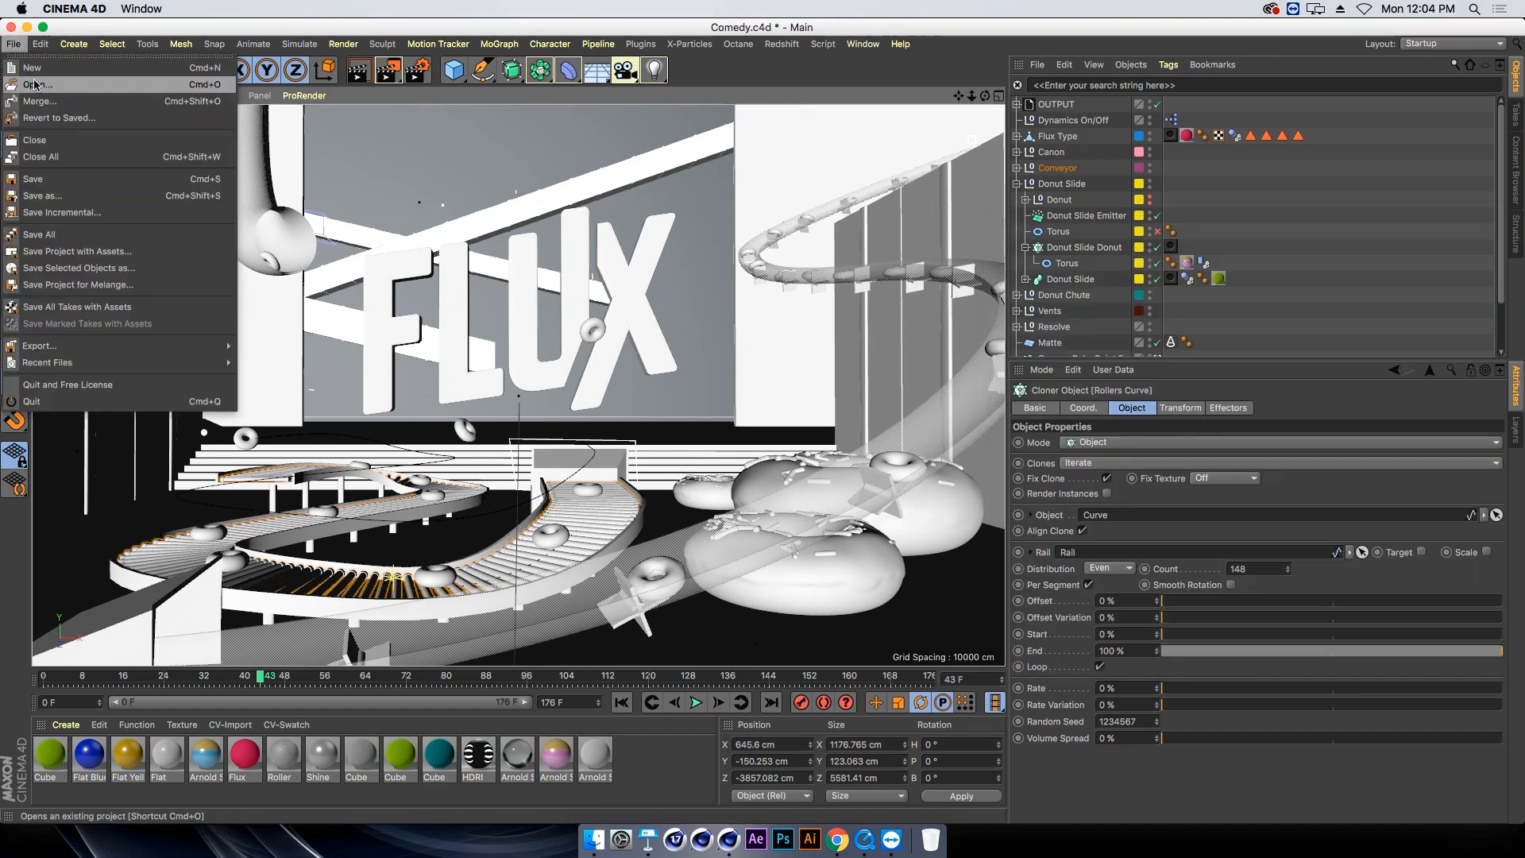
click(36, 140)
click(706, 290)
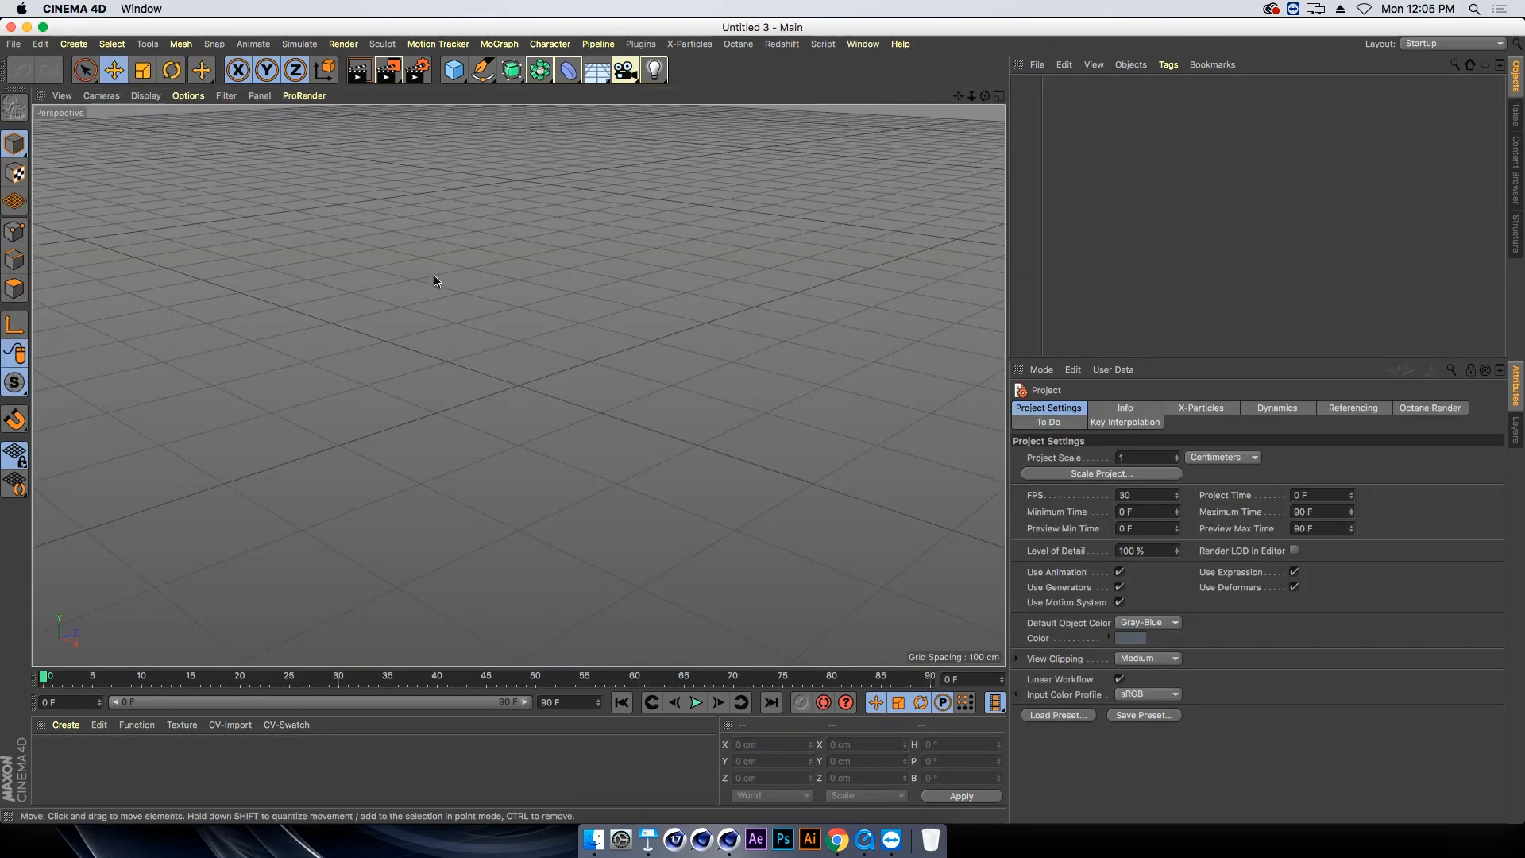
Open Roller.c4d from the Parts folder inside 03_Comedy
key(super+o)
click(684, 57)
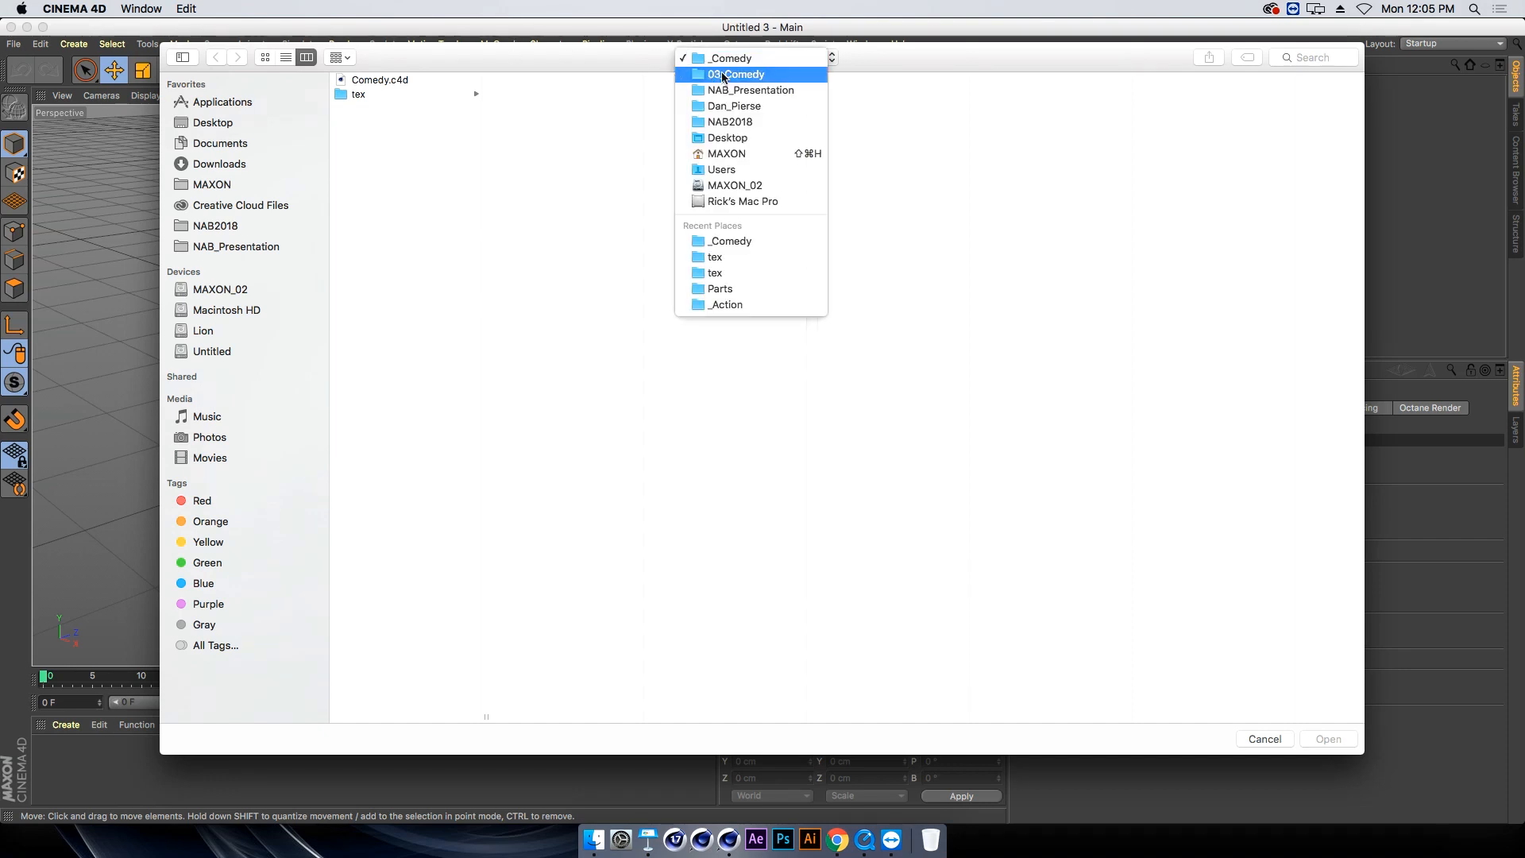
click(724, 75)
click(528, 123)
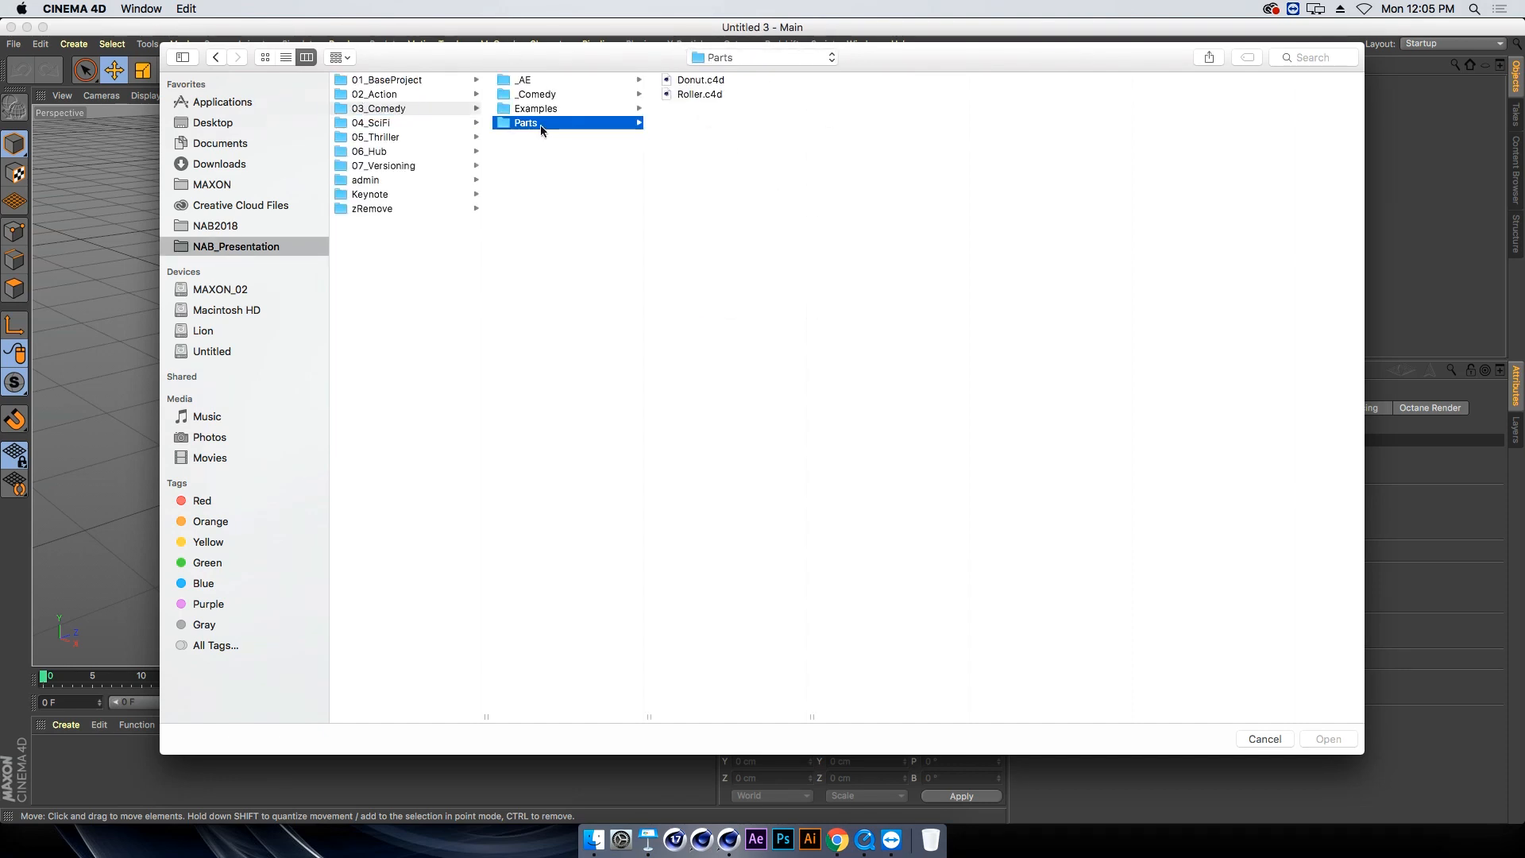
click(702, 96)
key(Return)
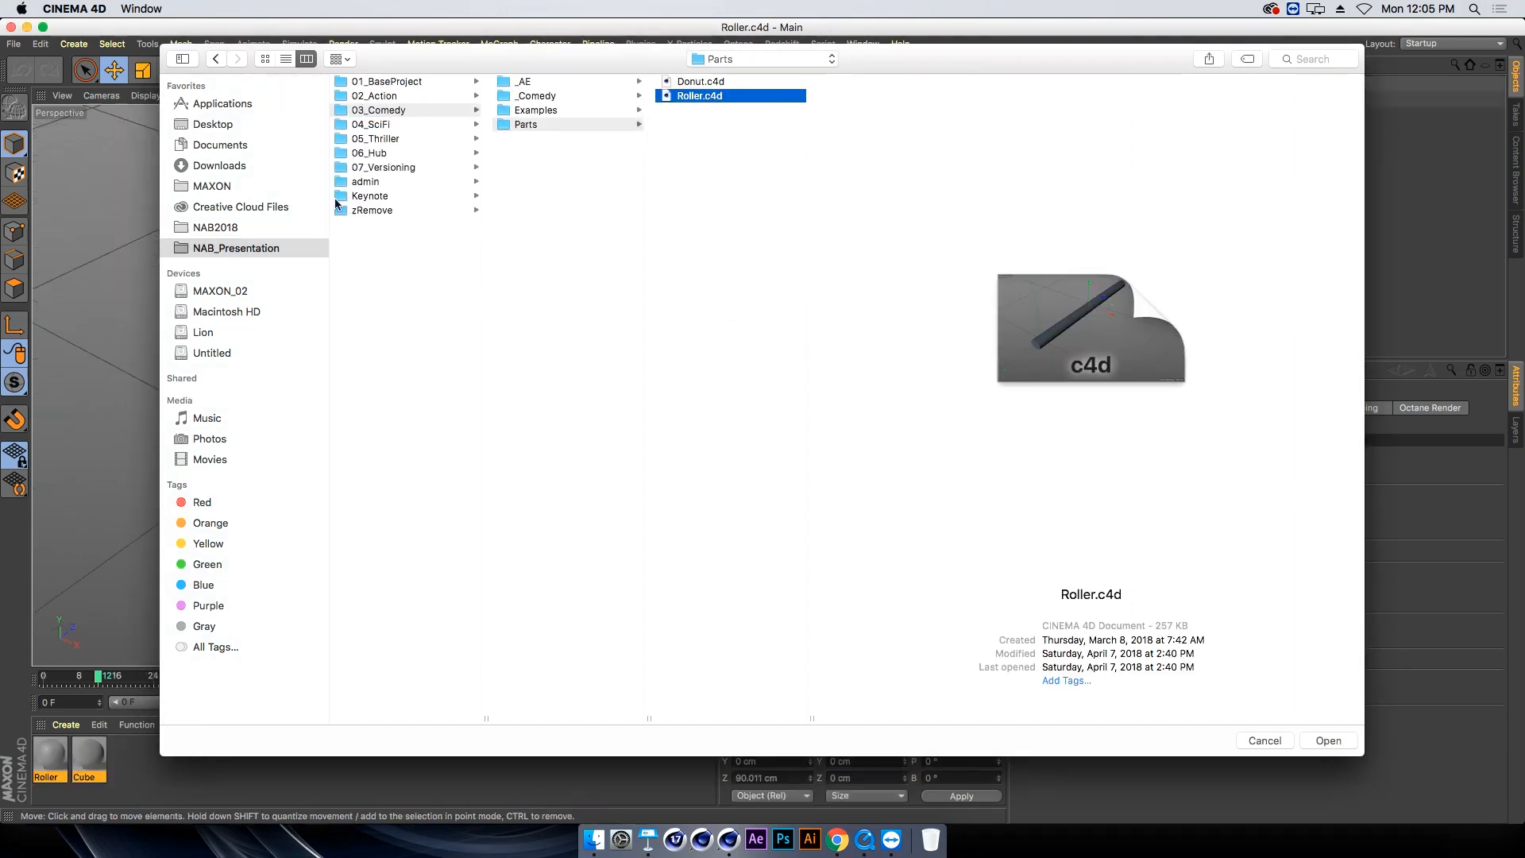
Add a Rigid Body dynamics tag to Roller Start and set its collision friction to 100%
drag(972, 96, 517, 385)
click(1061, 100)
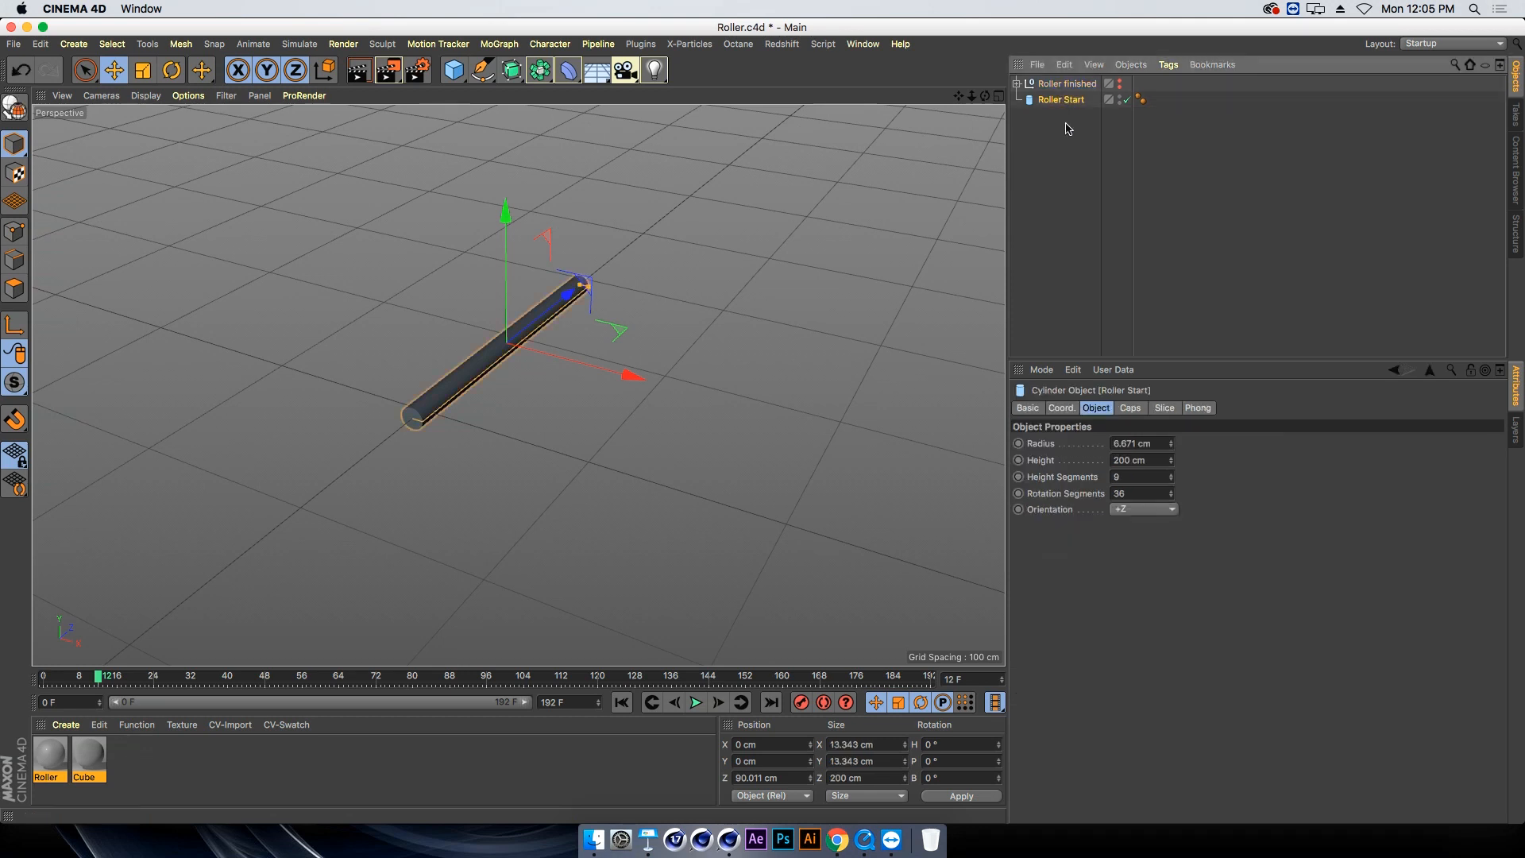
click(1169, 65)
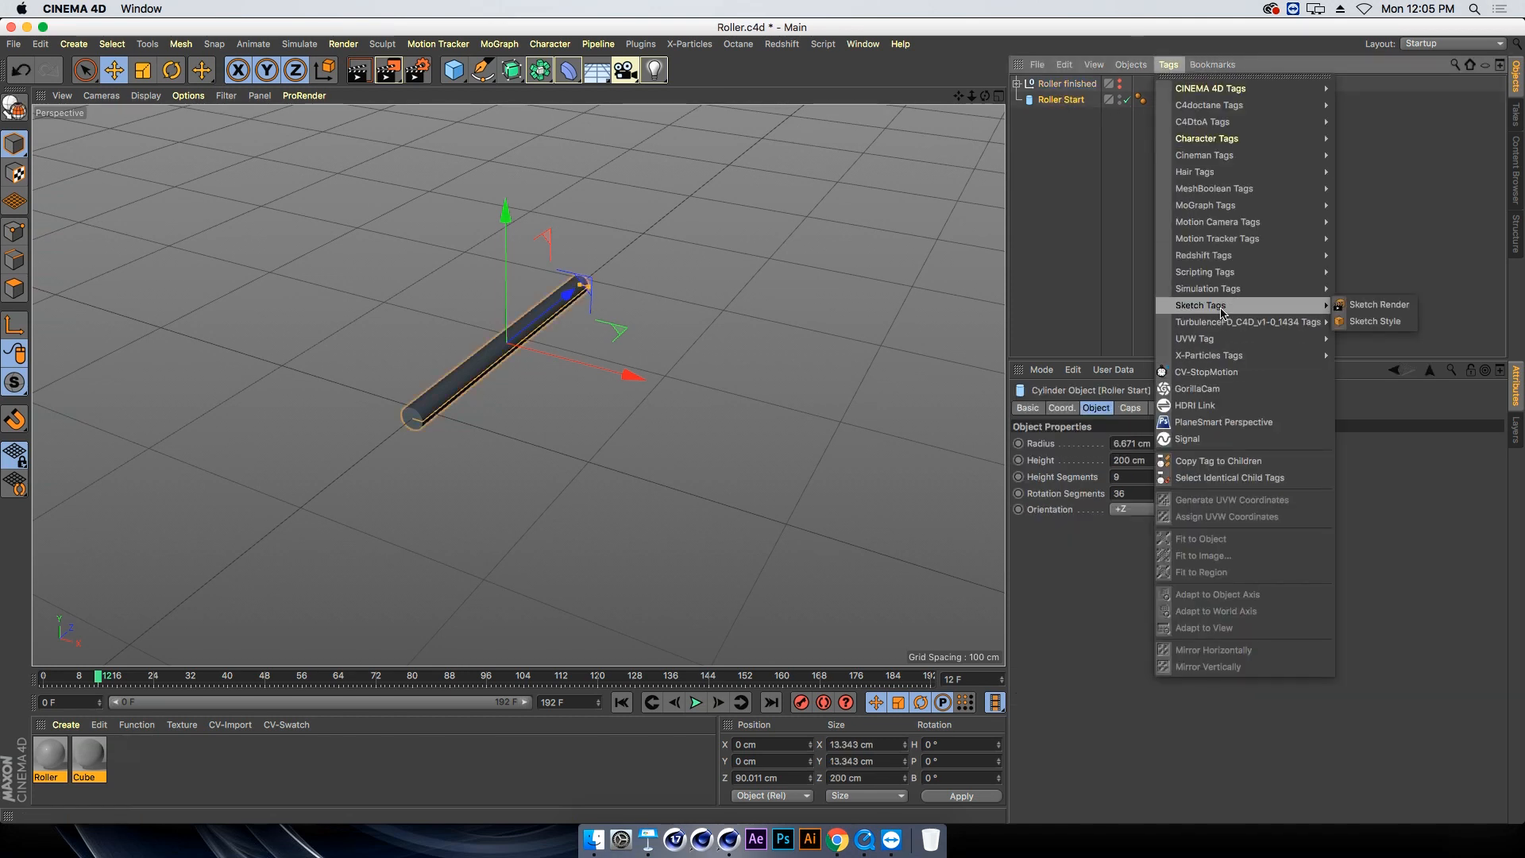
click(1377, 289)
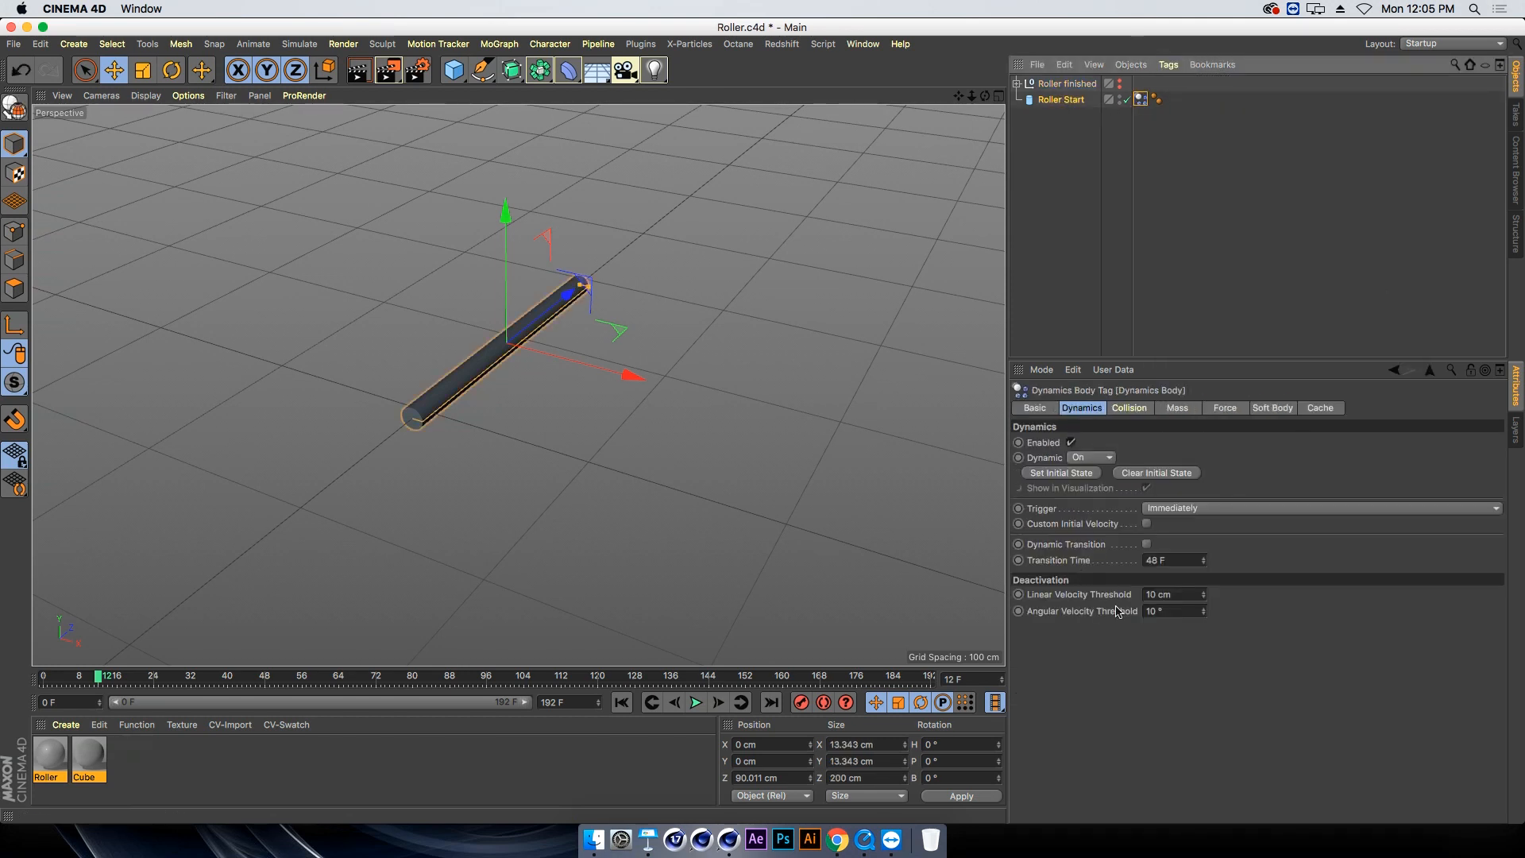
click(1132, 409)
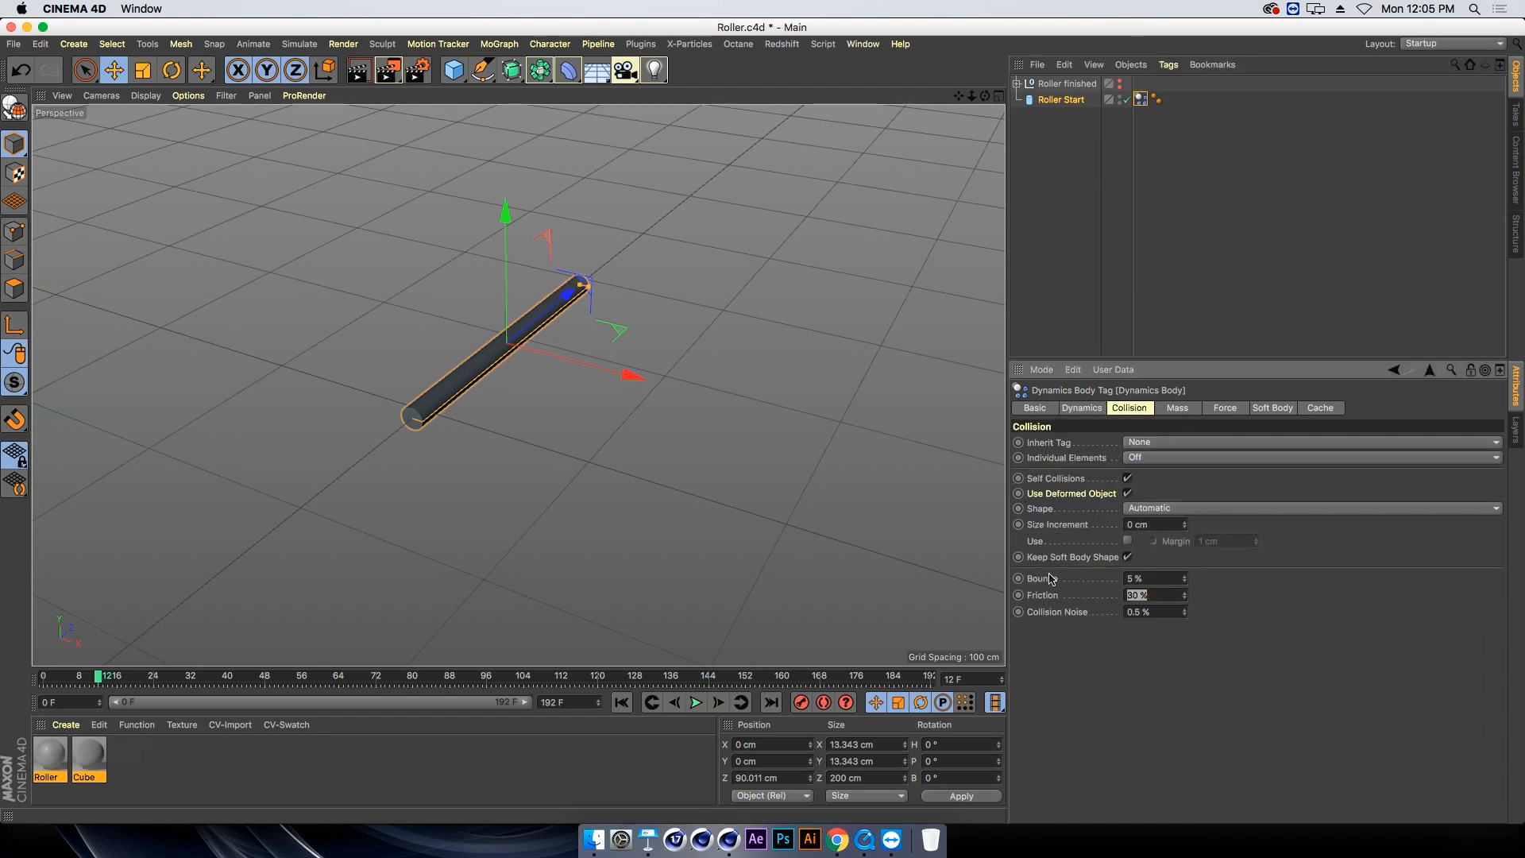
text(80)
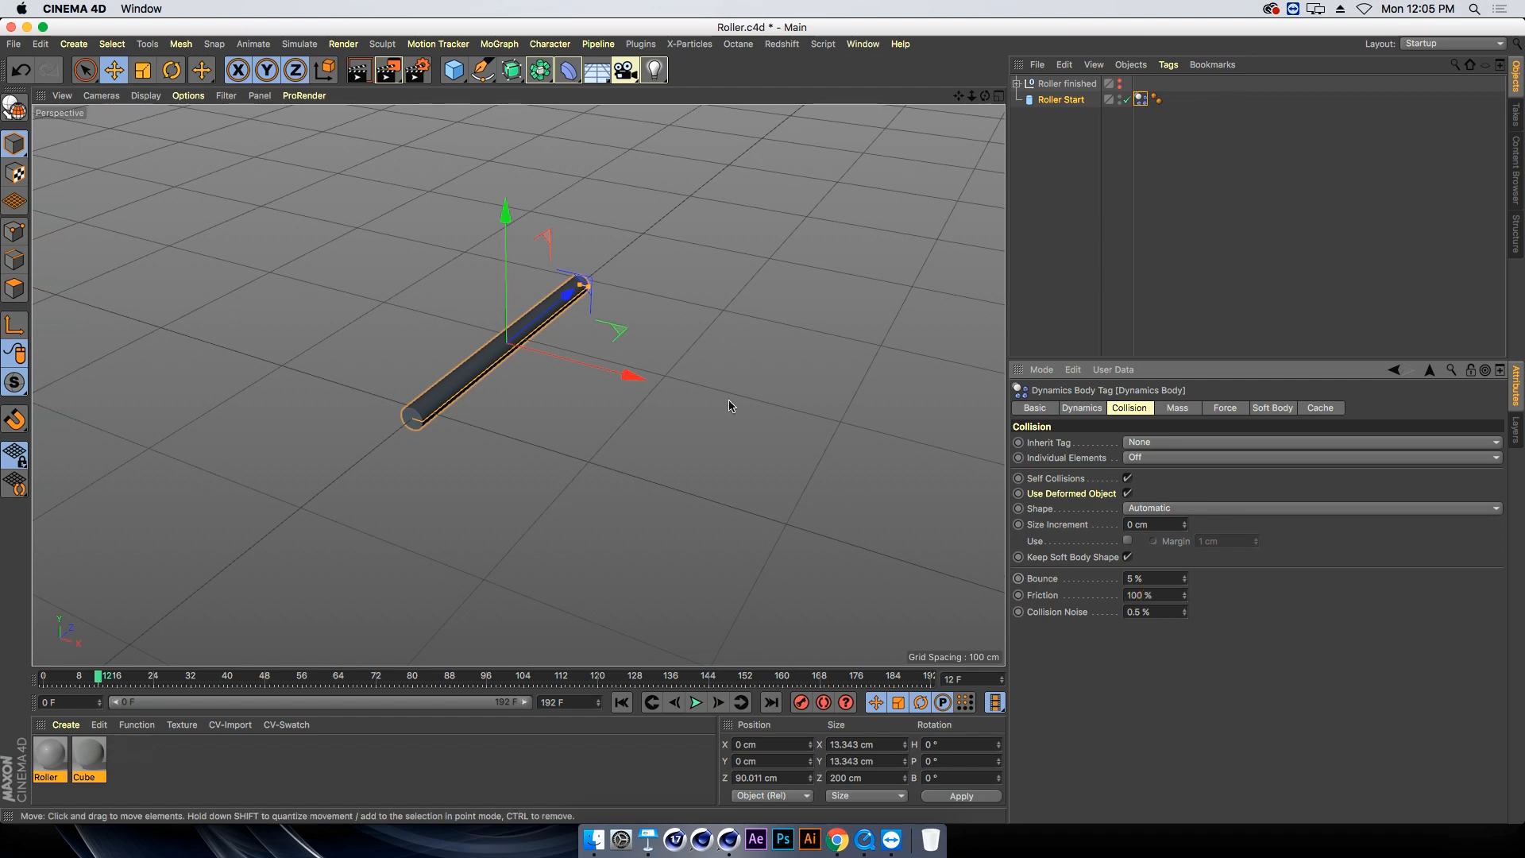
Play the roller's dynamics simulation from the first frame, stop it and rewind to the start
click(622, 702)
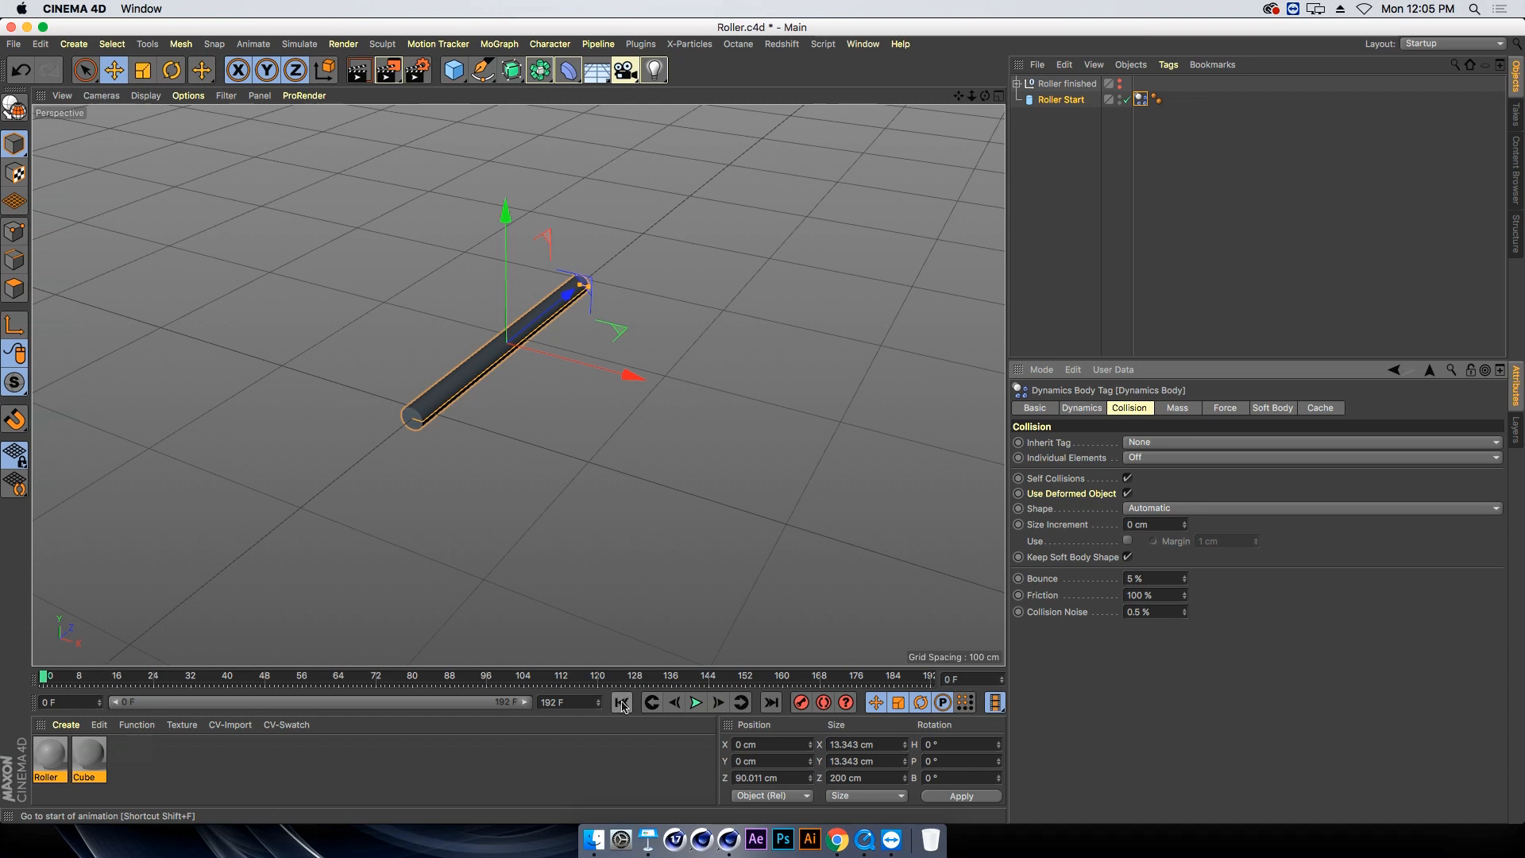
click(694, 704)
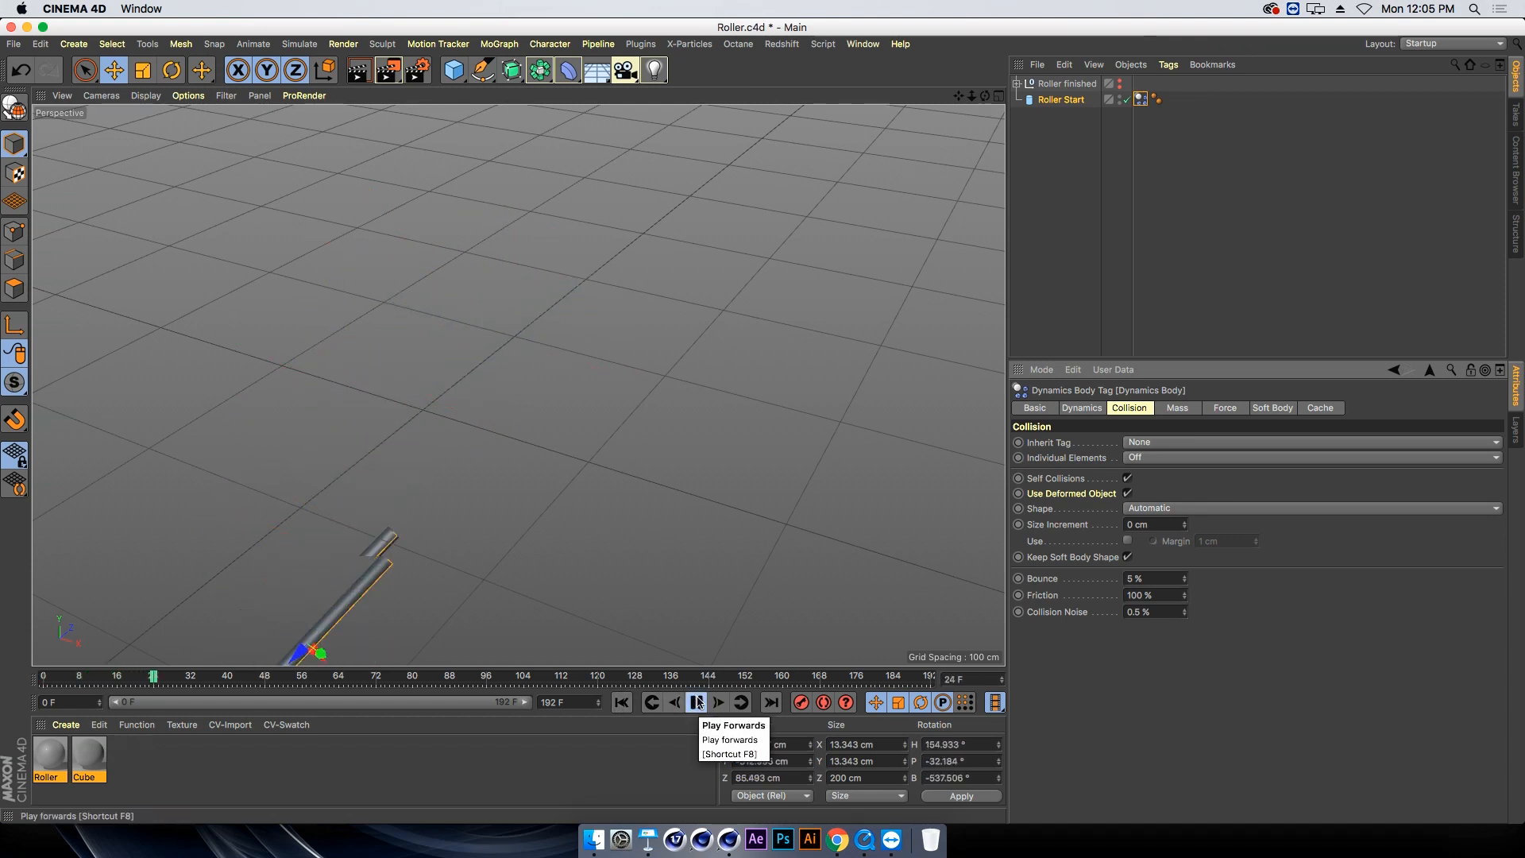
click(696, 702)
click(622, 702)
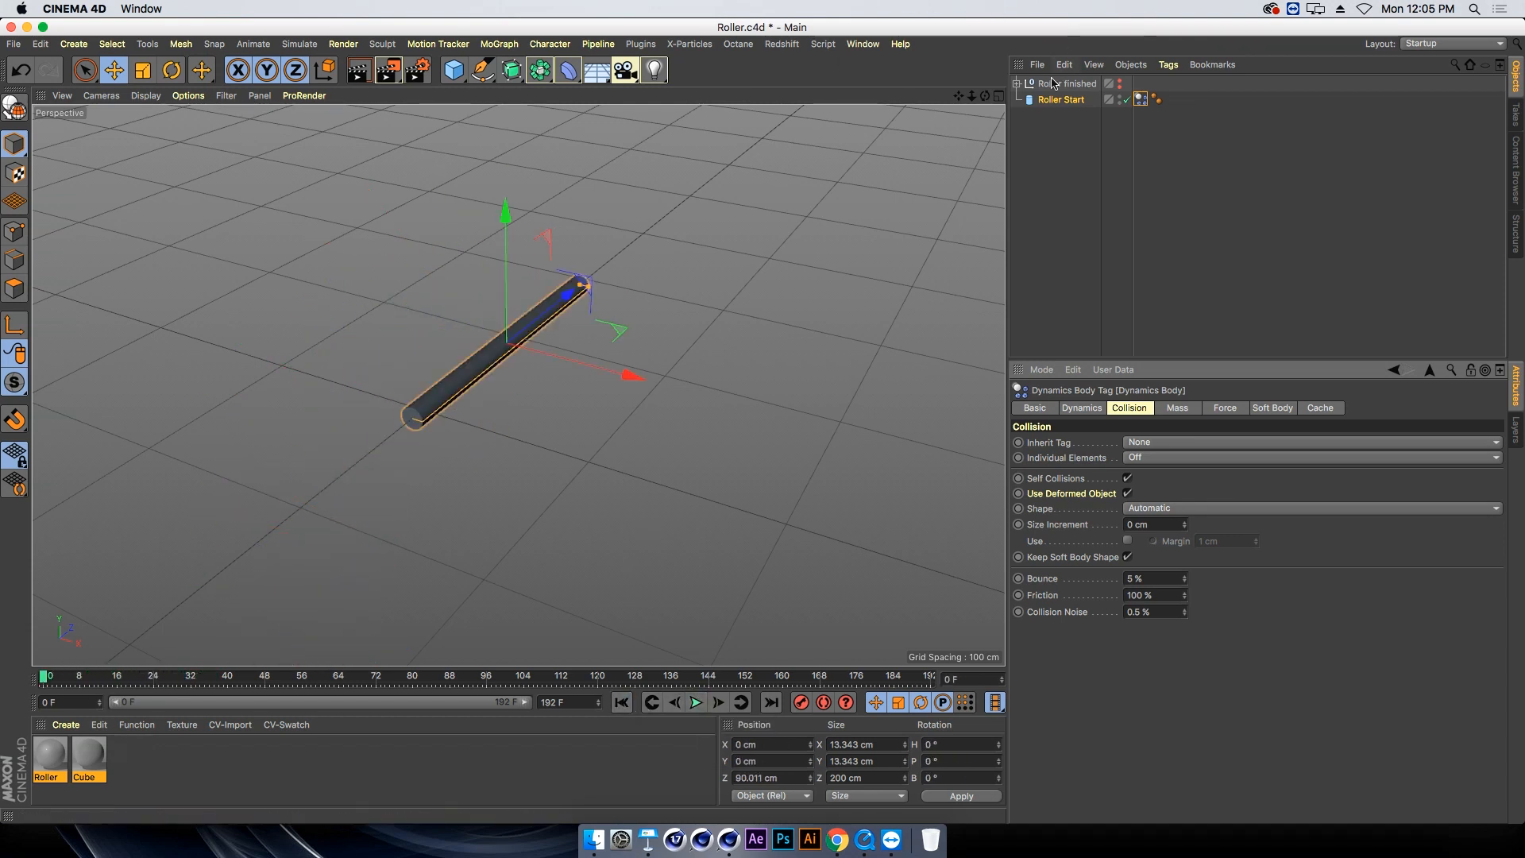
Disable the Roller Falling dynamics tag on the Roller object inside the Roller finished group
click(1017, 83)
click(1149, 132)
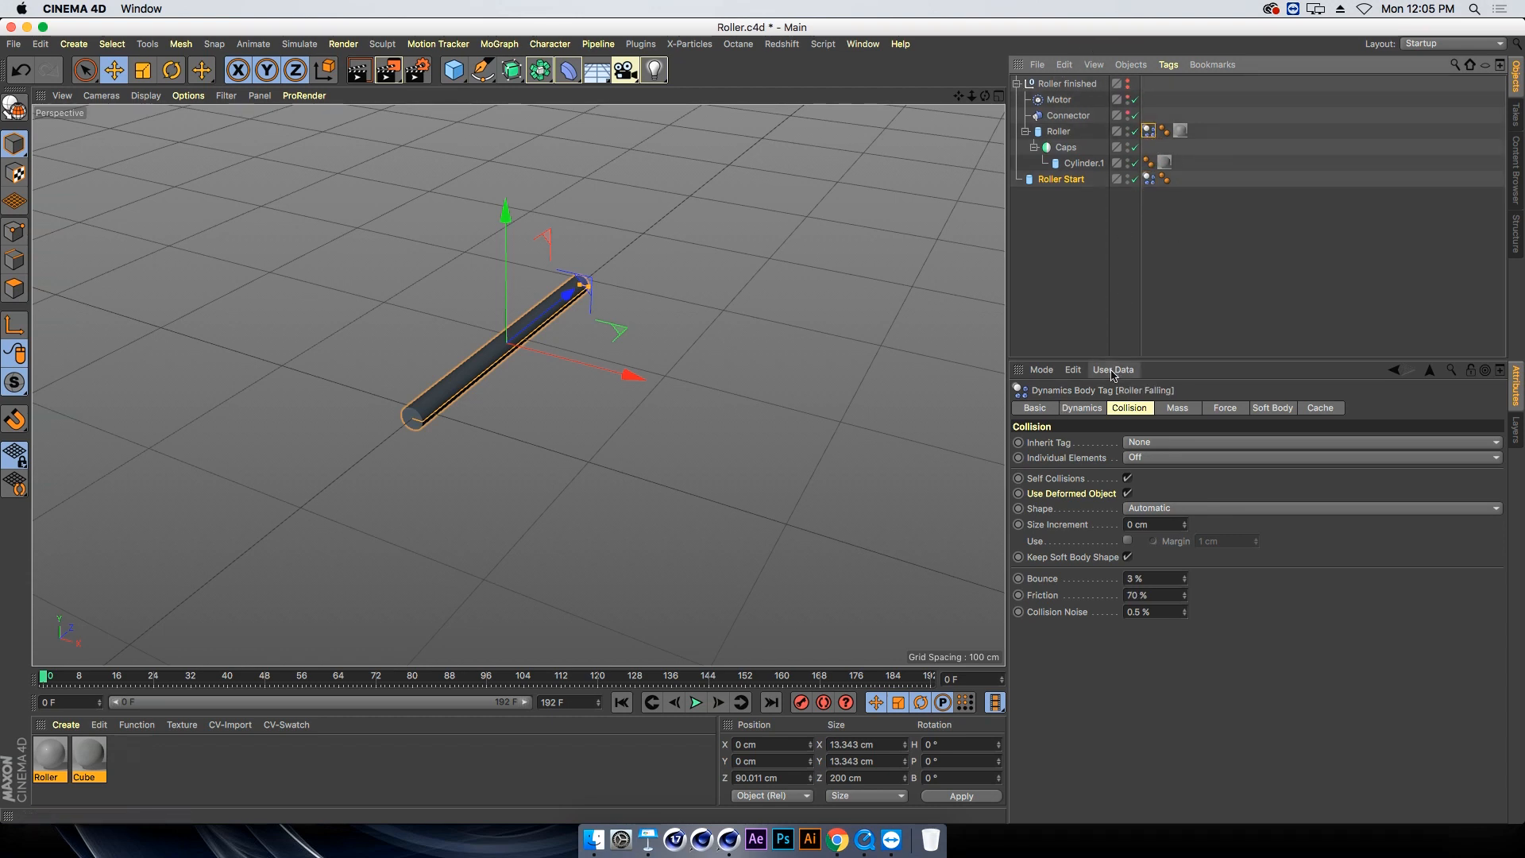
click(1084, 409)
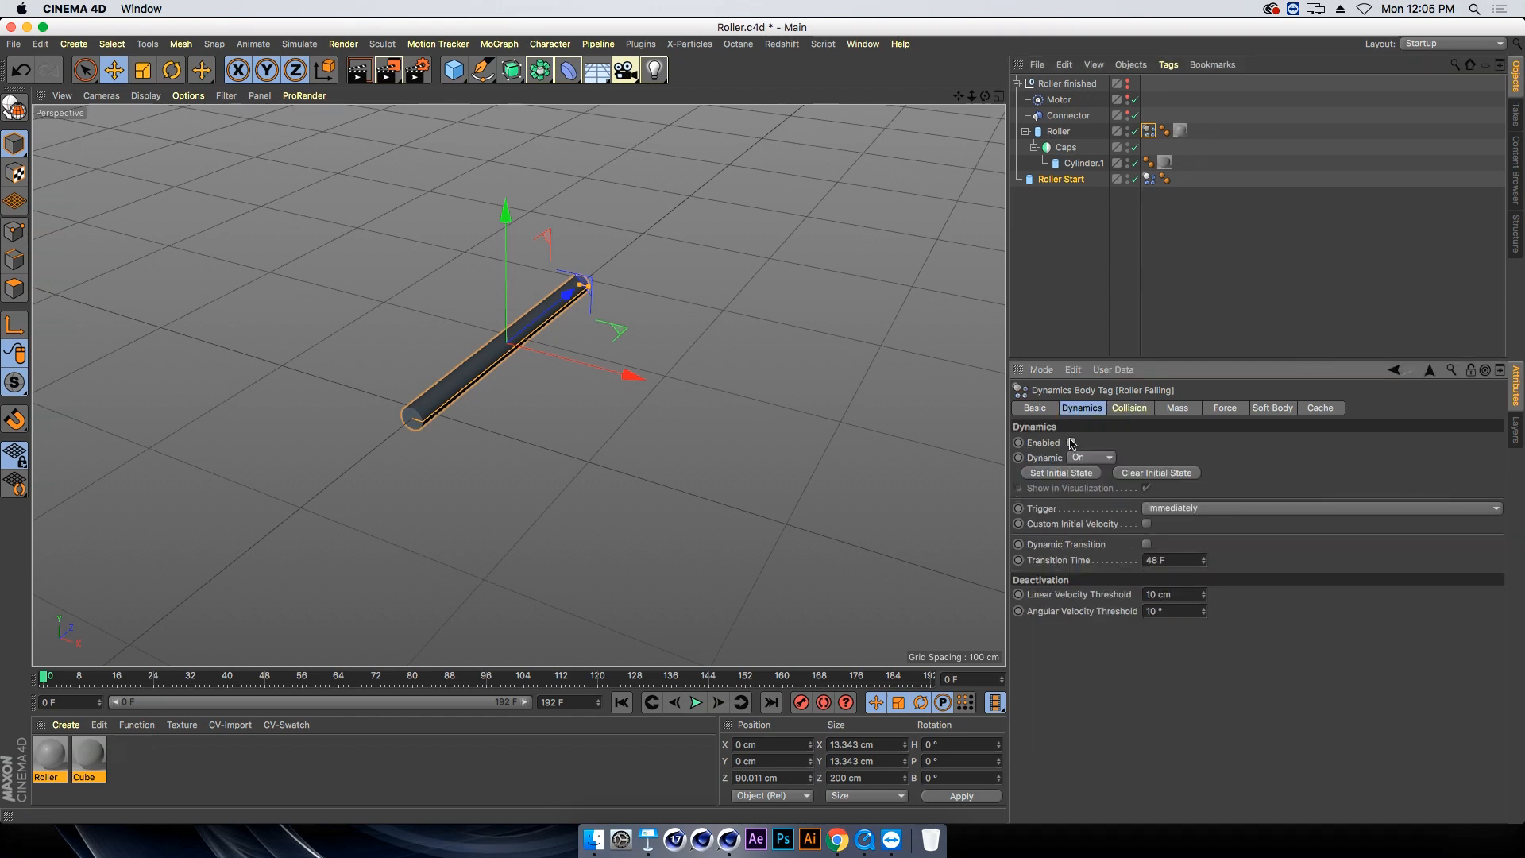
click(1016, 83)
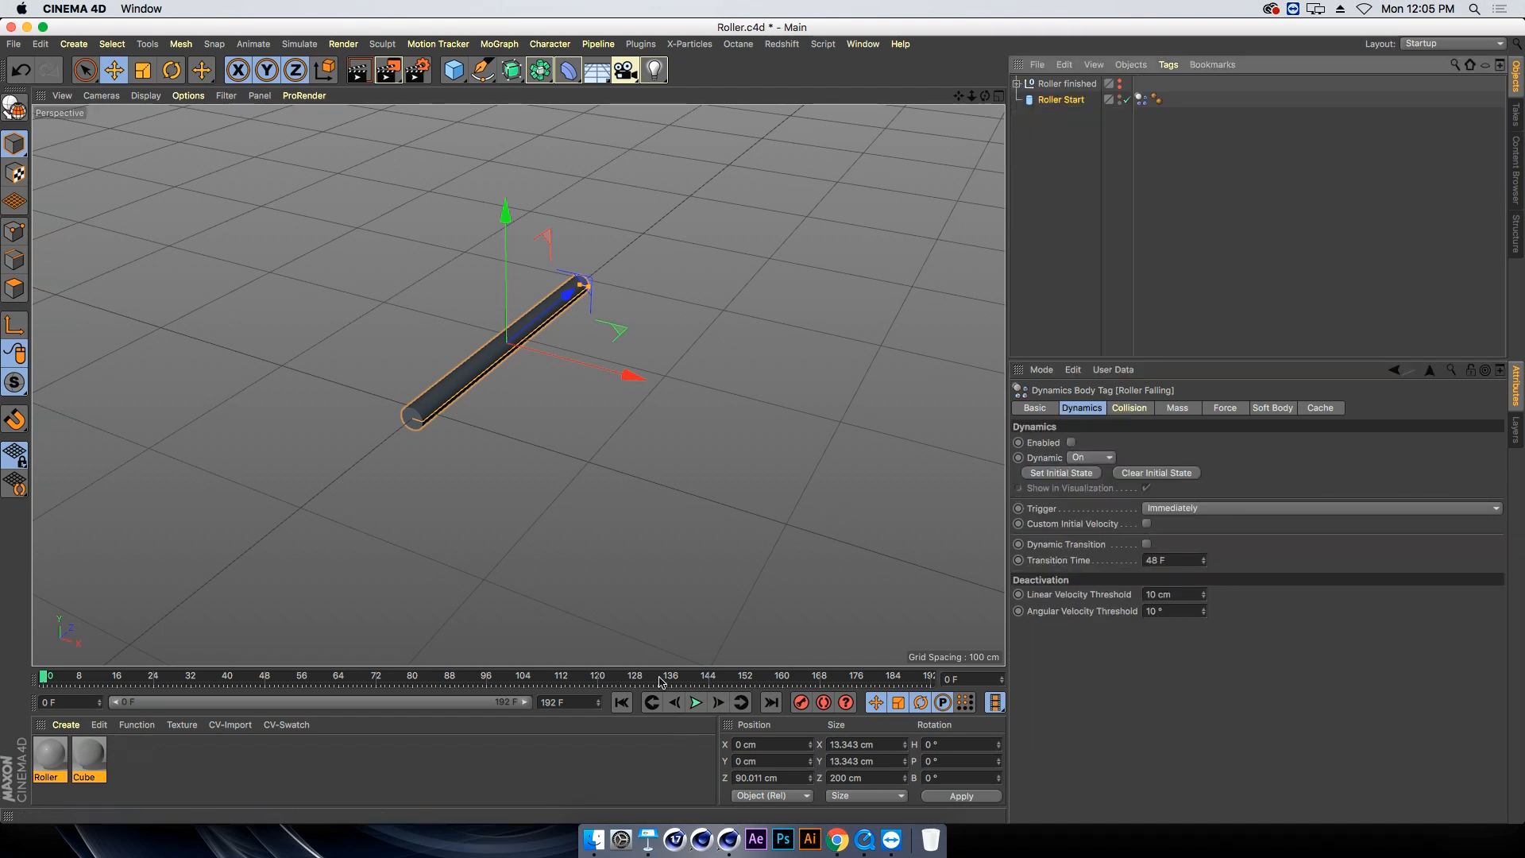
Replay the simulation with only Roller Start dynamic and return to frame 0
click(699, 704)
click(697, 702)
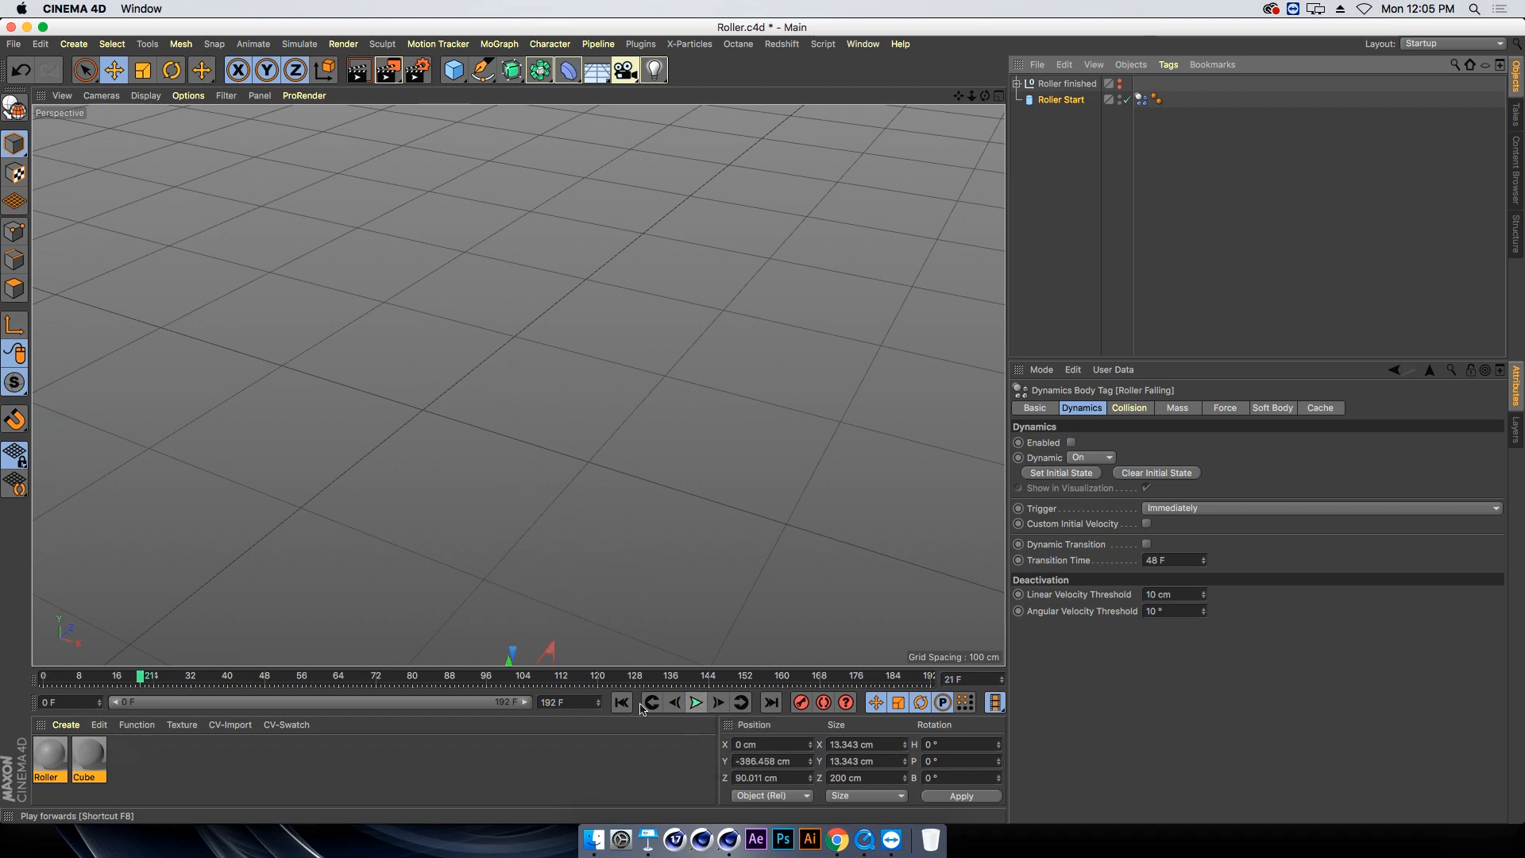
click(622, 703)
Add a dynamics Connector and move it along Z to near the middle of the roller
click(1064, 99)
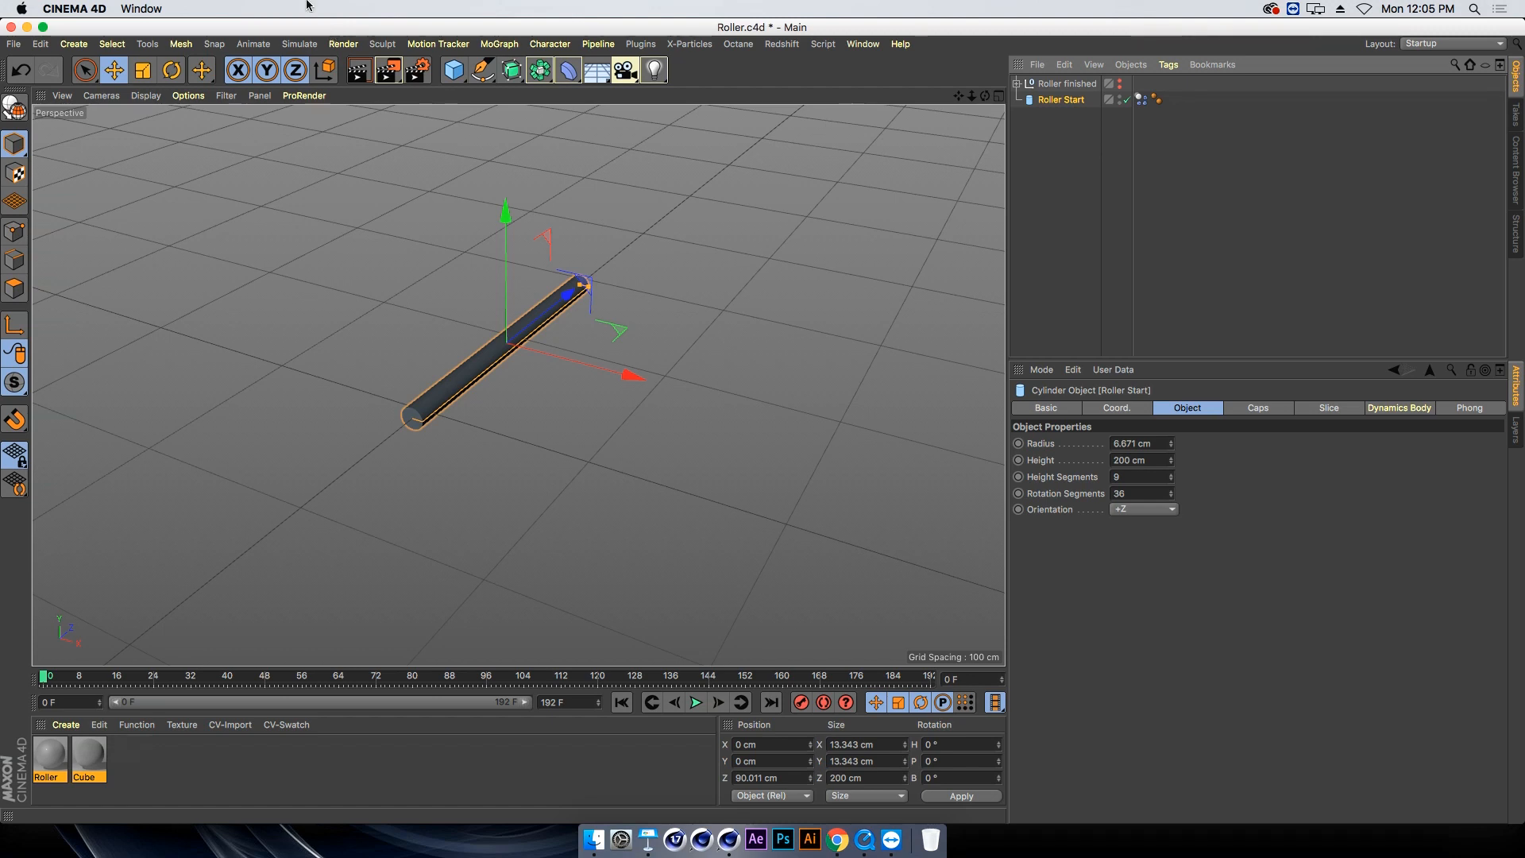
click(300, 43)
mouse_move(306, 87)
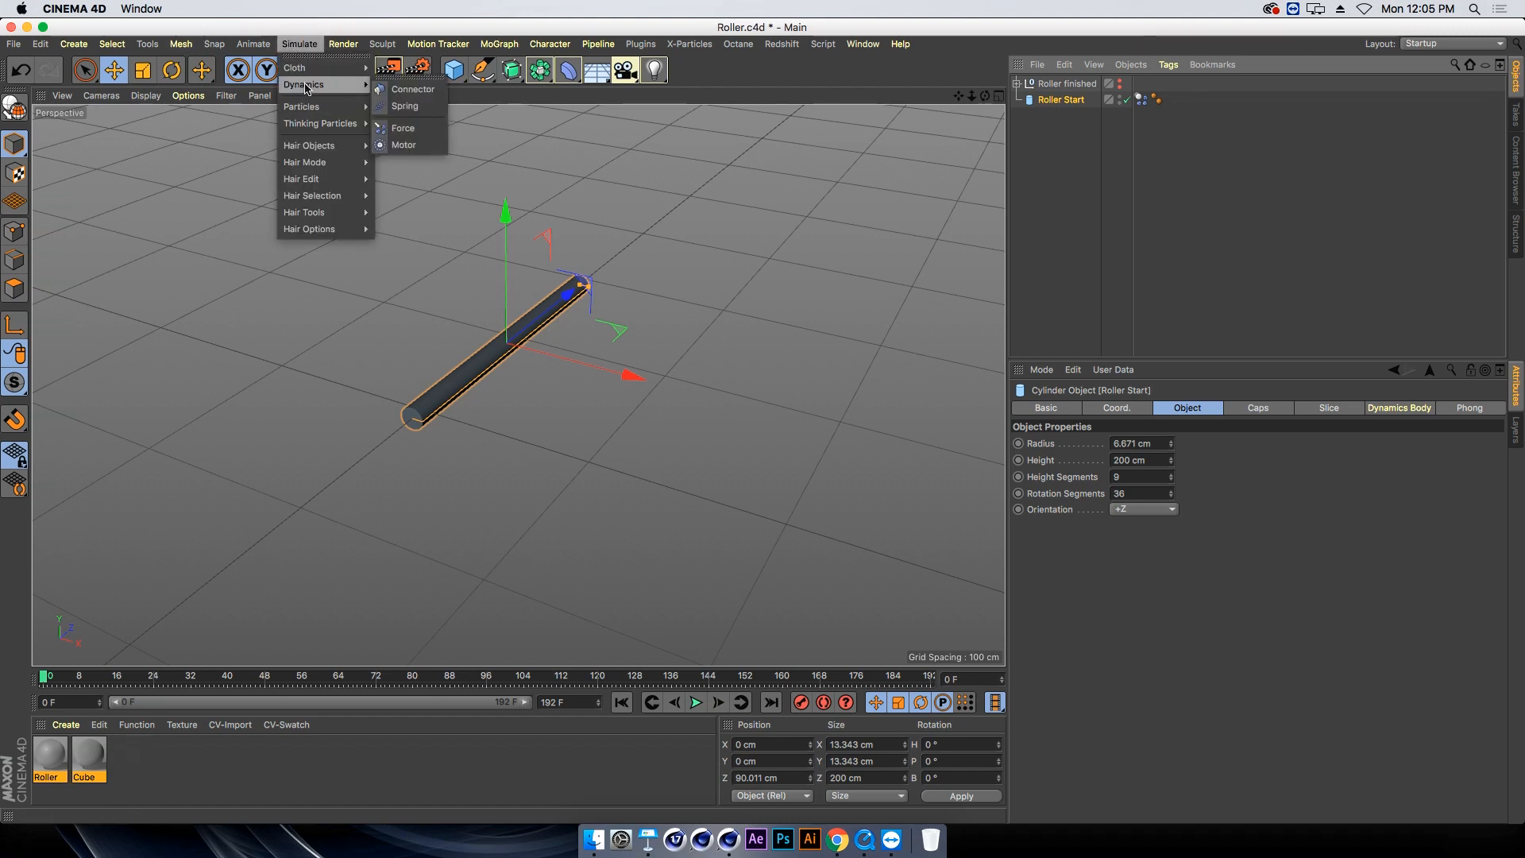
click(407, 89)
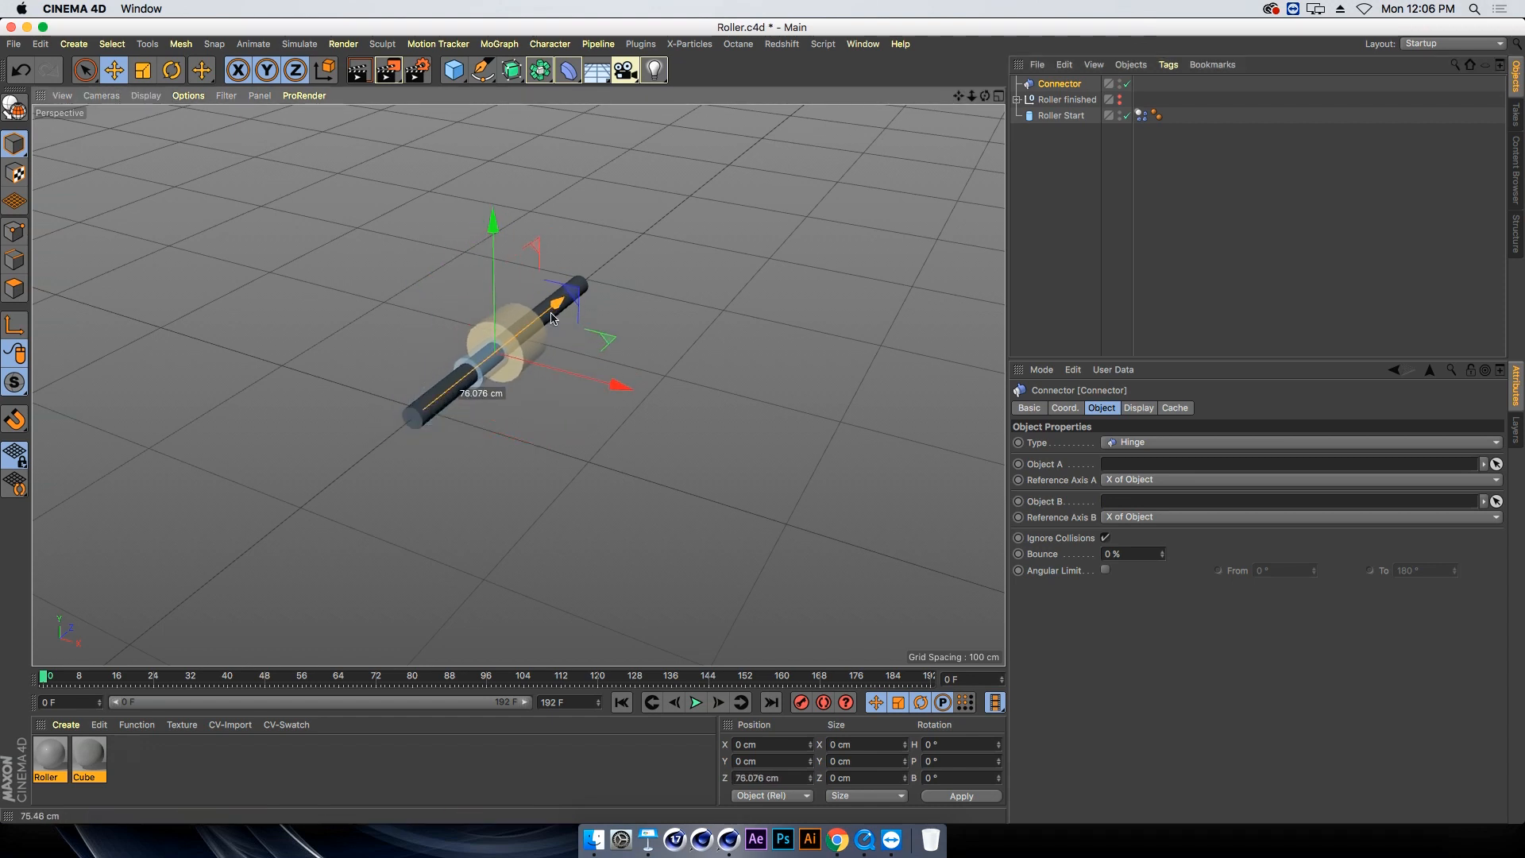
Group Roller Start under a null and name the null Roller Complete
click(1063, 116)
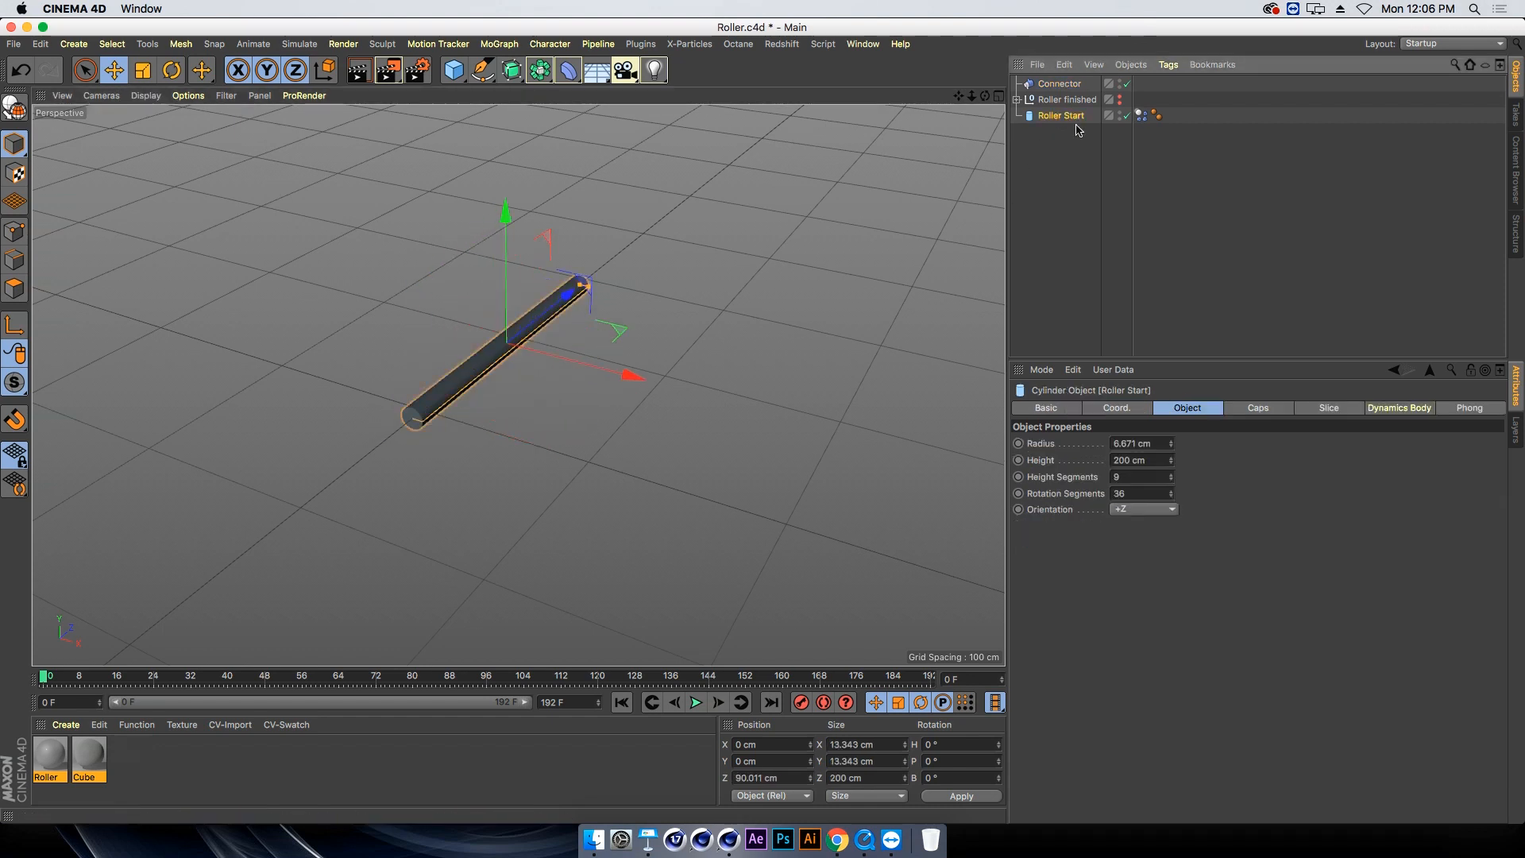
key(alt+g)
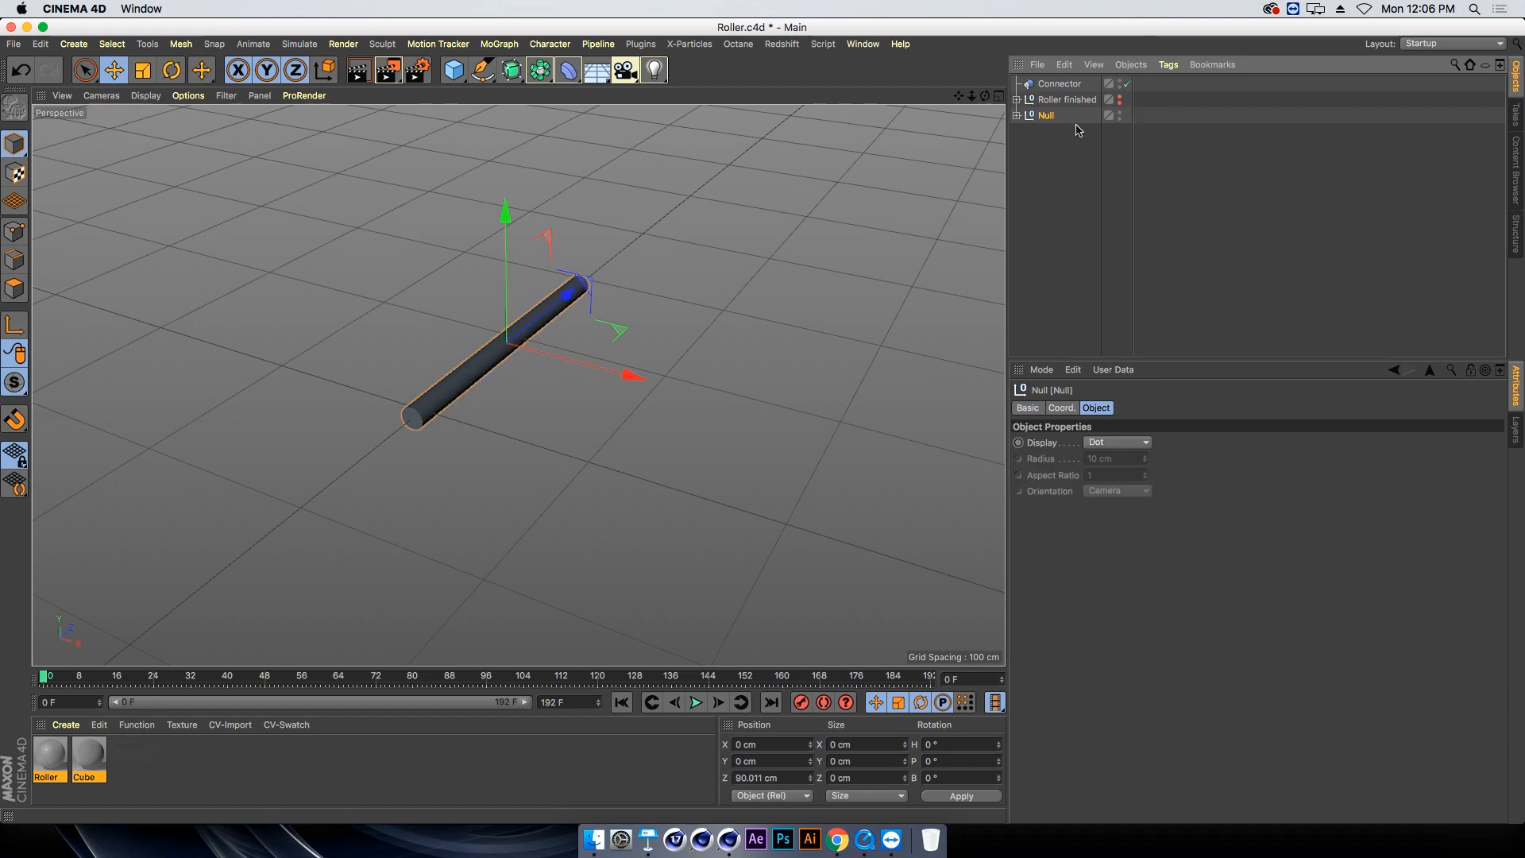
double_click(1047, 116)
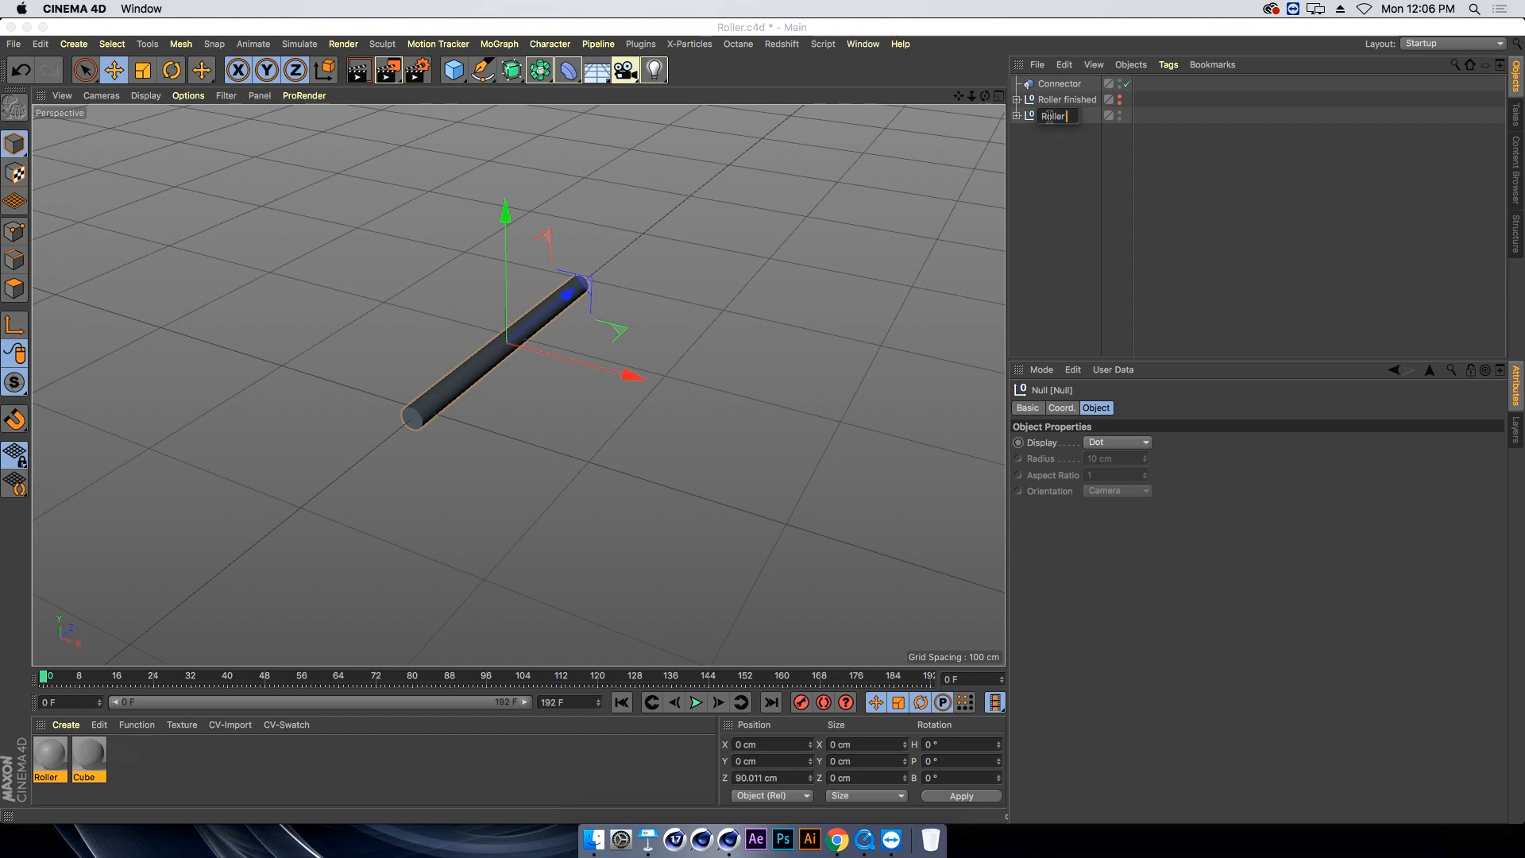
text(Roller Completet)
key(Return)
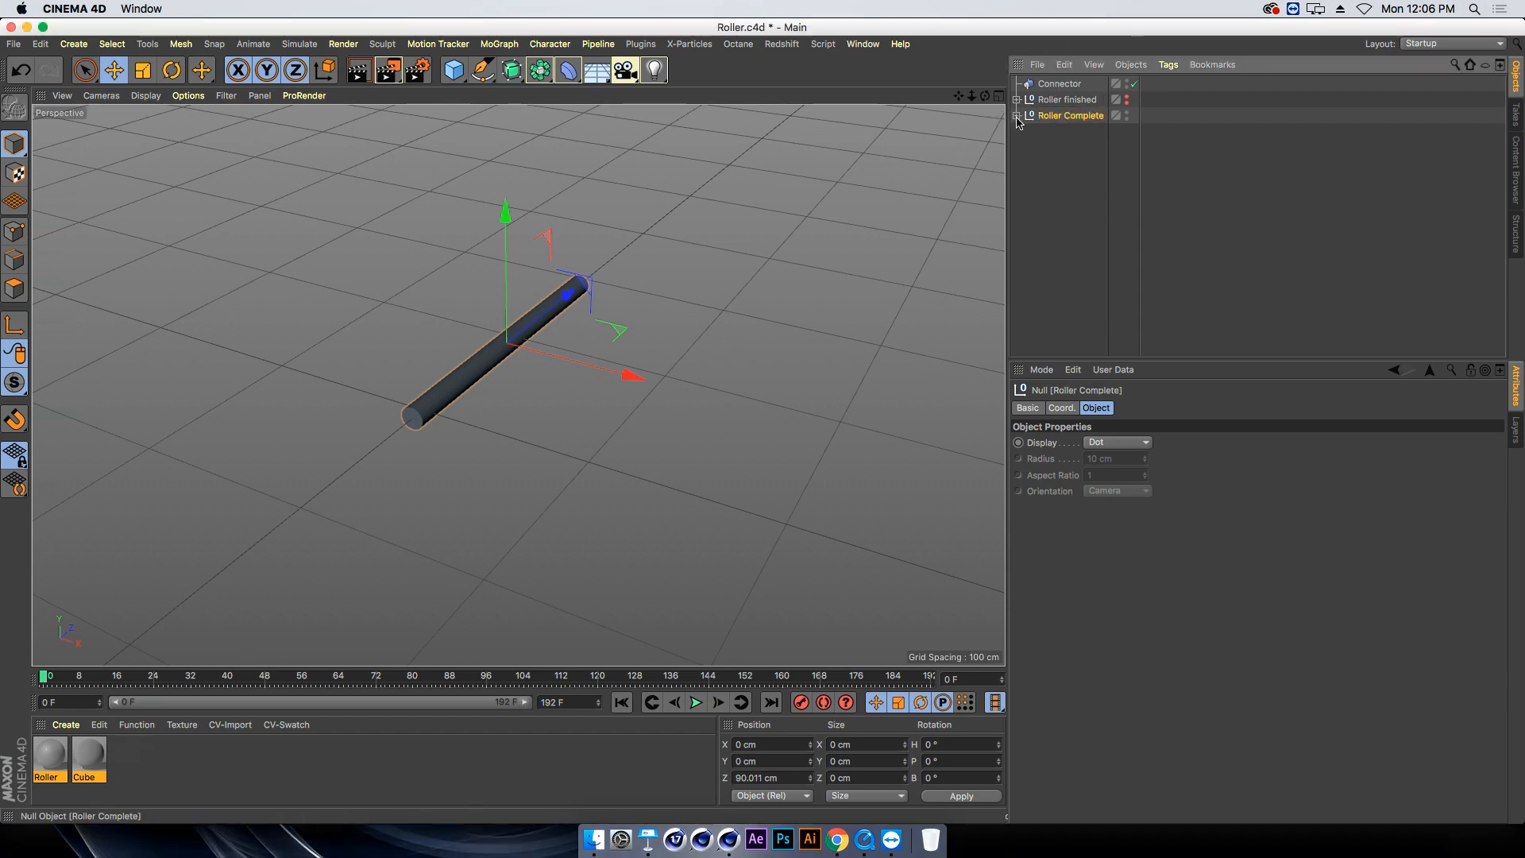
Place the Connector inside Roller Complete above Roller Start and move it to about -8.6 cm on Z
click(1016, 116)
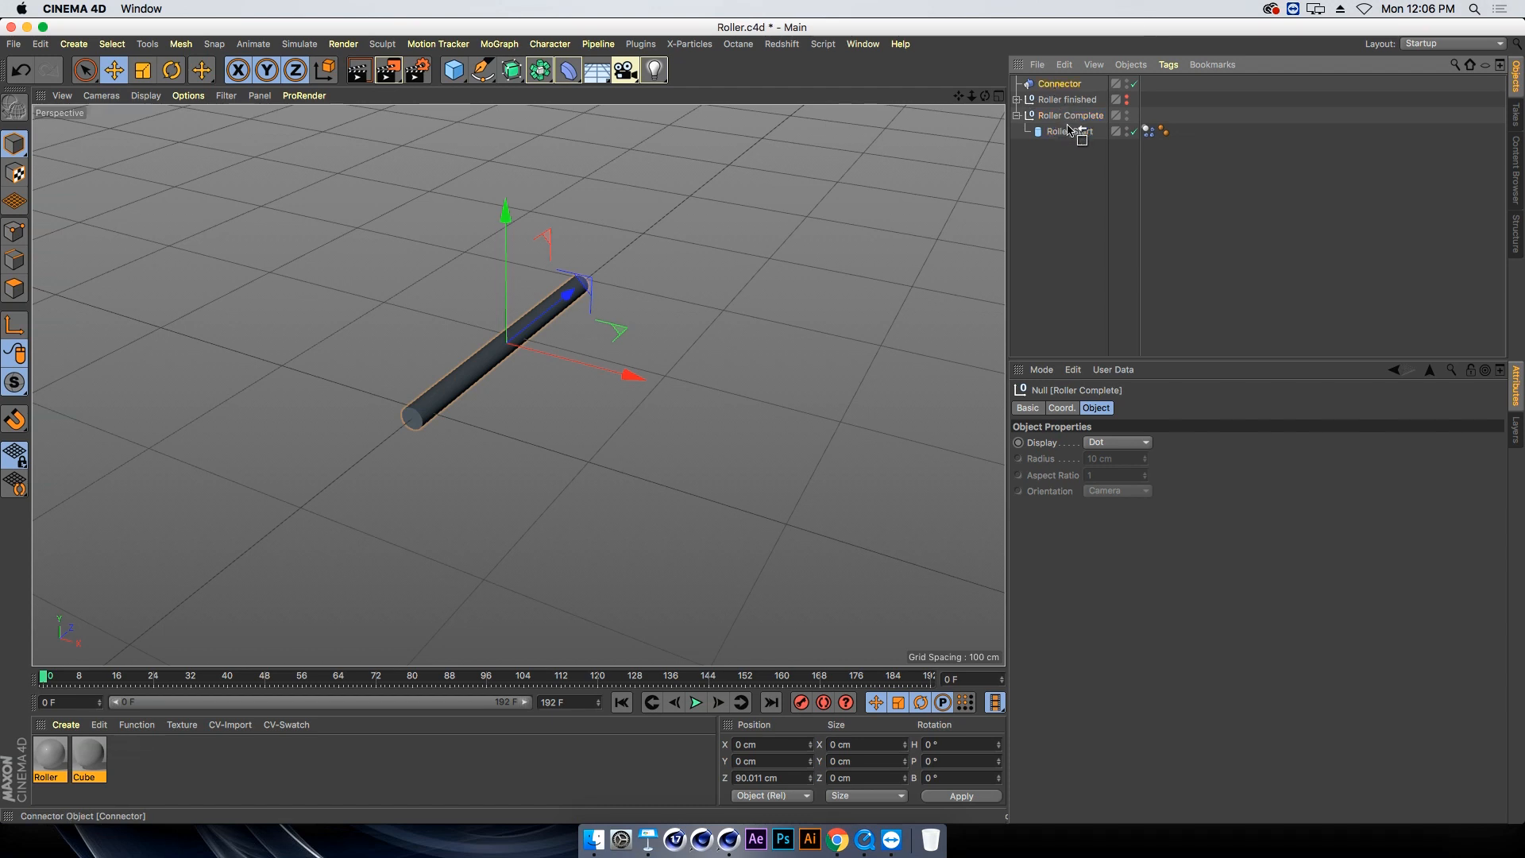
drag(1068, 130, 1069, 125)
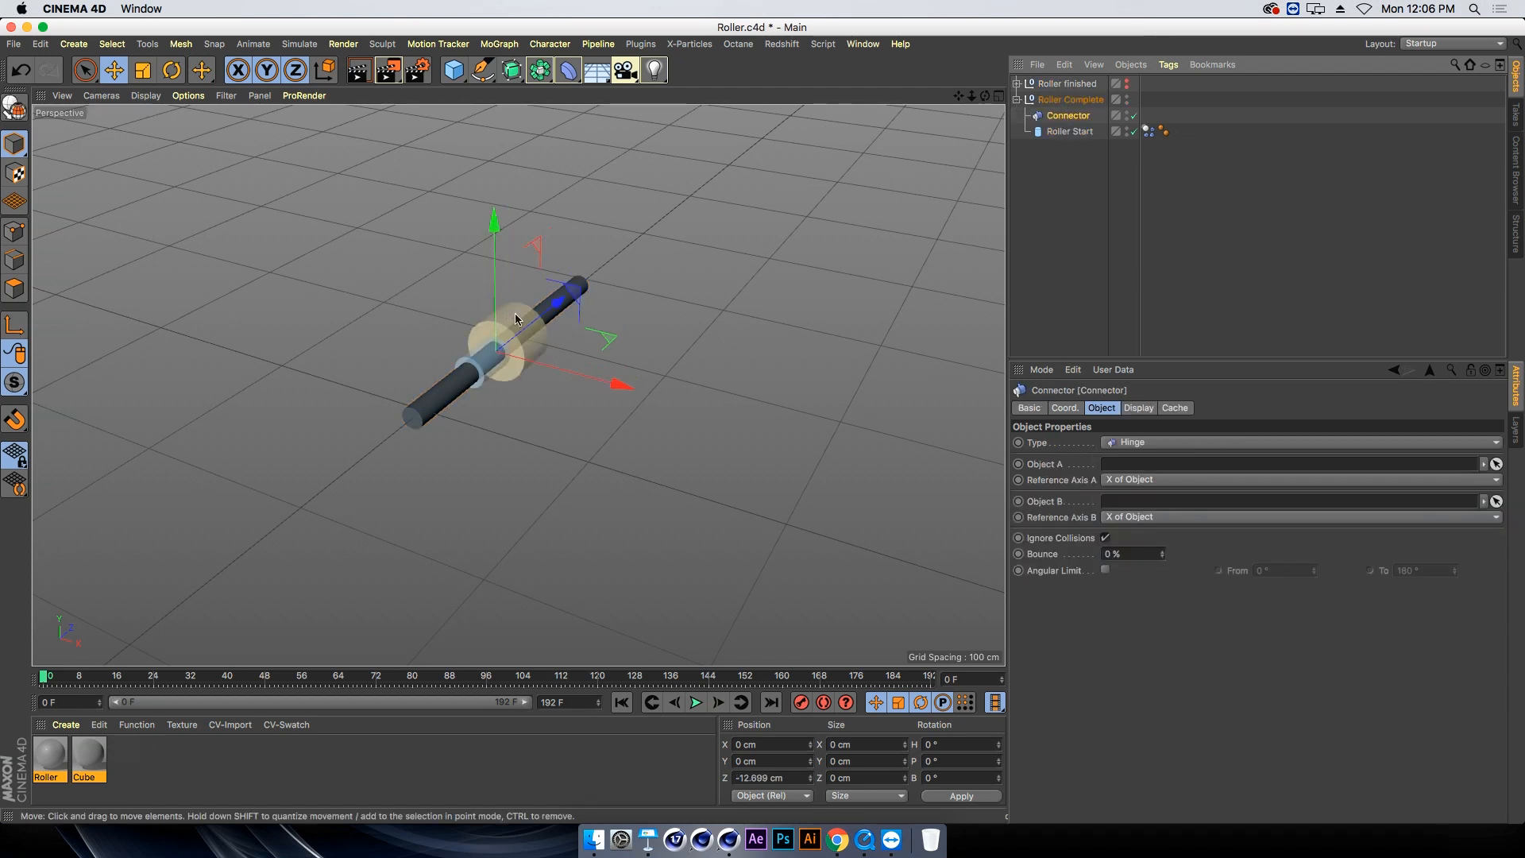
drag(542, 315, 525, 277)
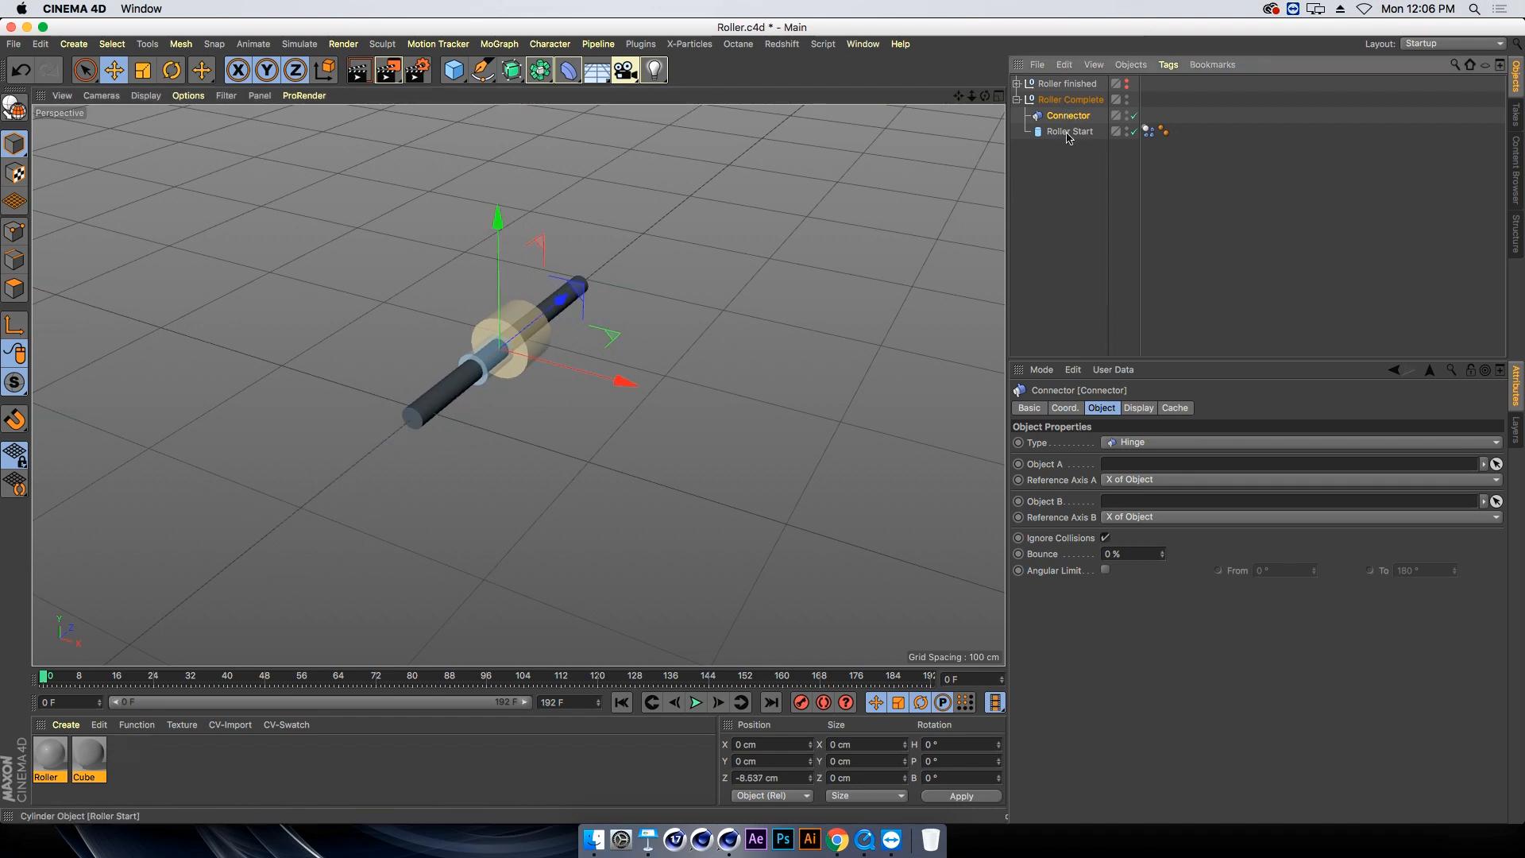
Assign Roller Complete as the Connector's Object A and Roller Start as Object B, and test the simulation before returning to frame 0
drag(1061, 101, 1138, 466)
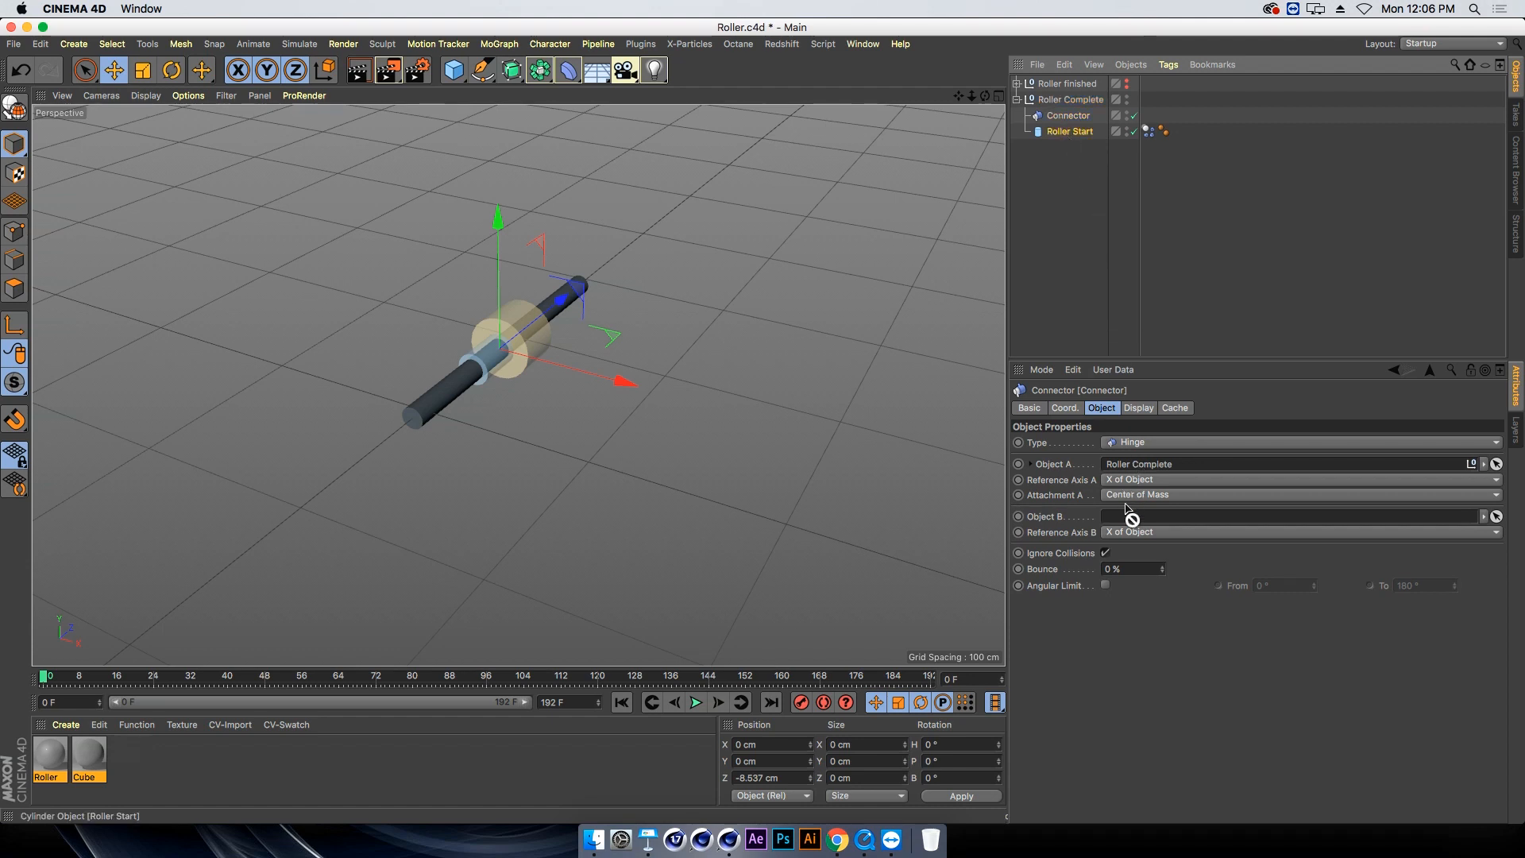
drag(1128, 509, 1134, 517)
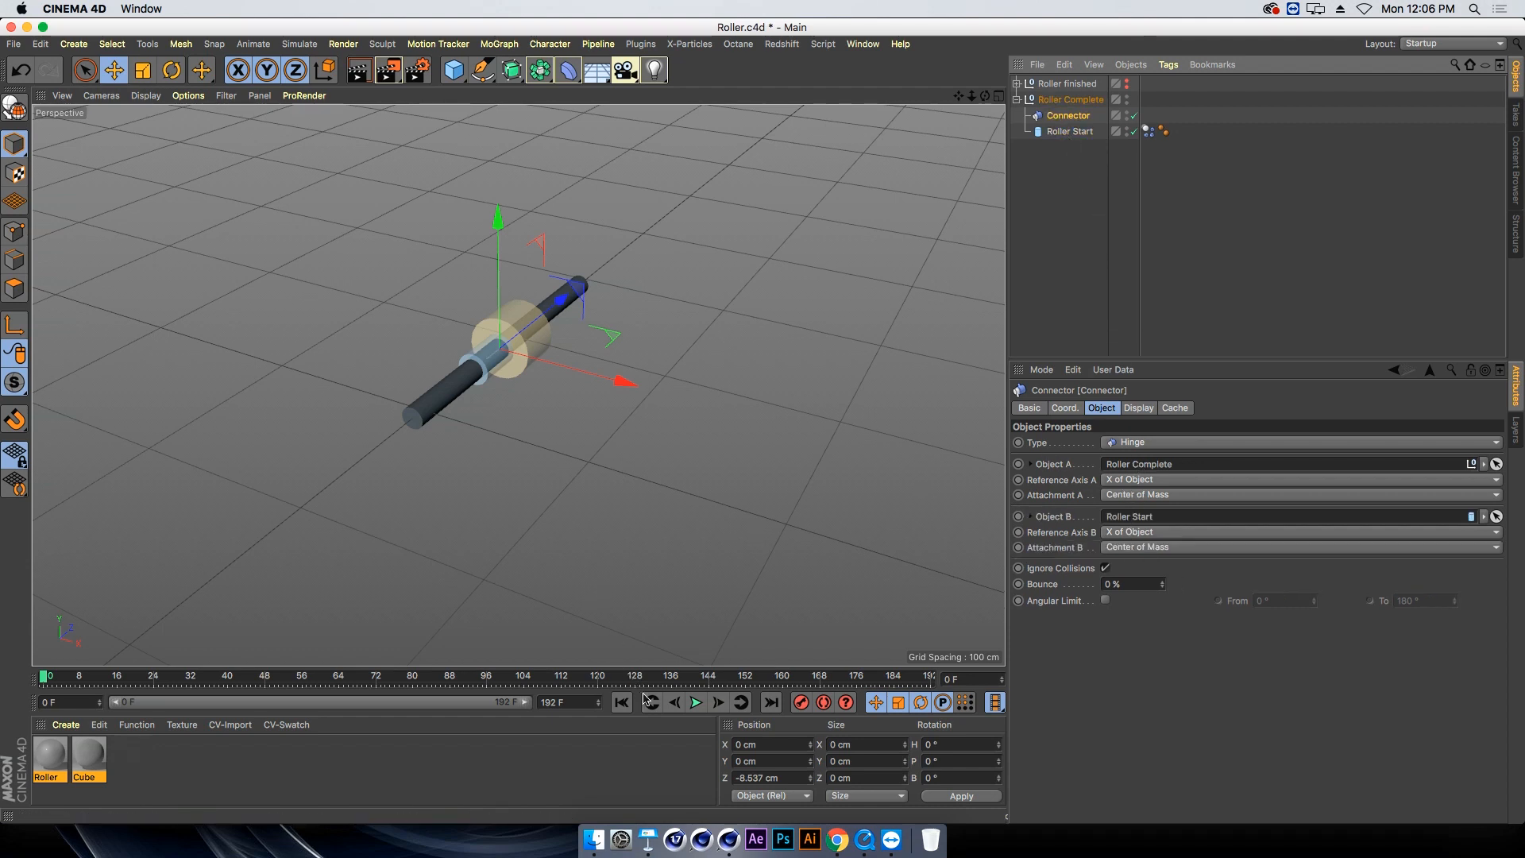
click(696, 702)
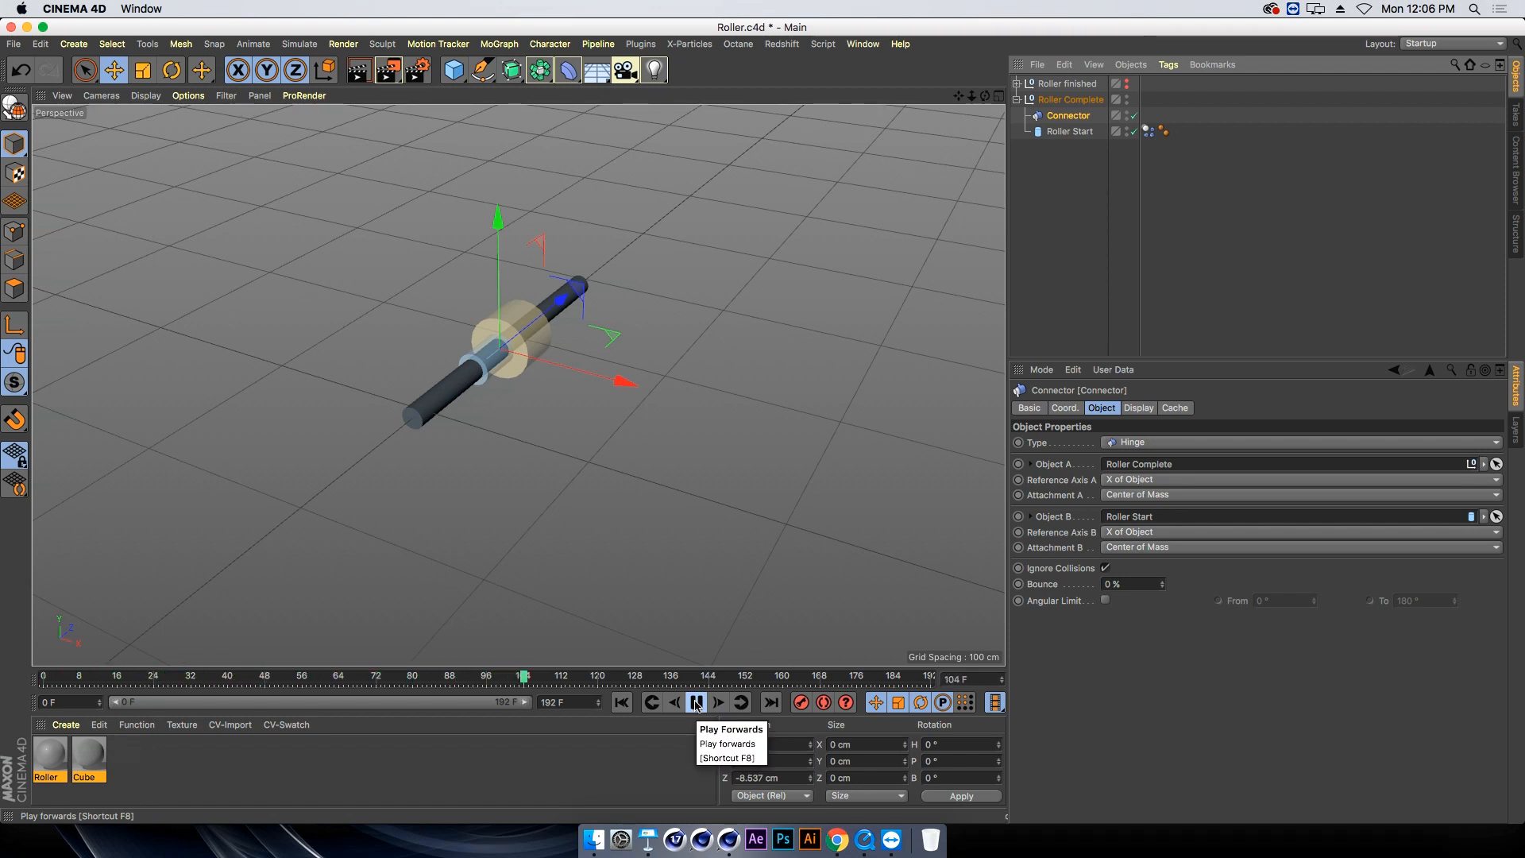
click(697, 702)
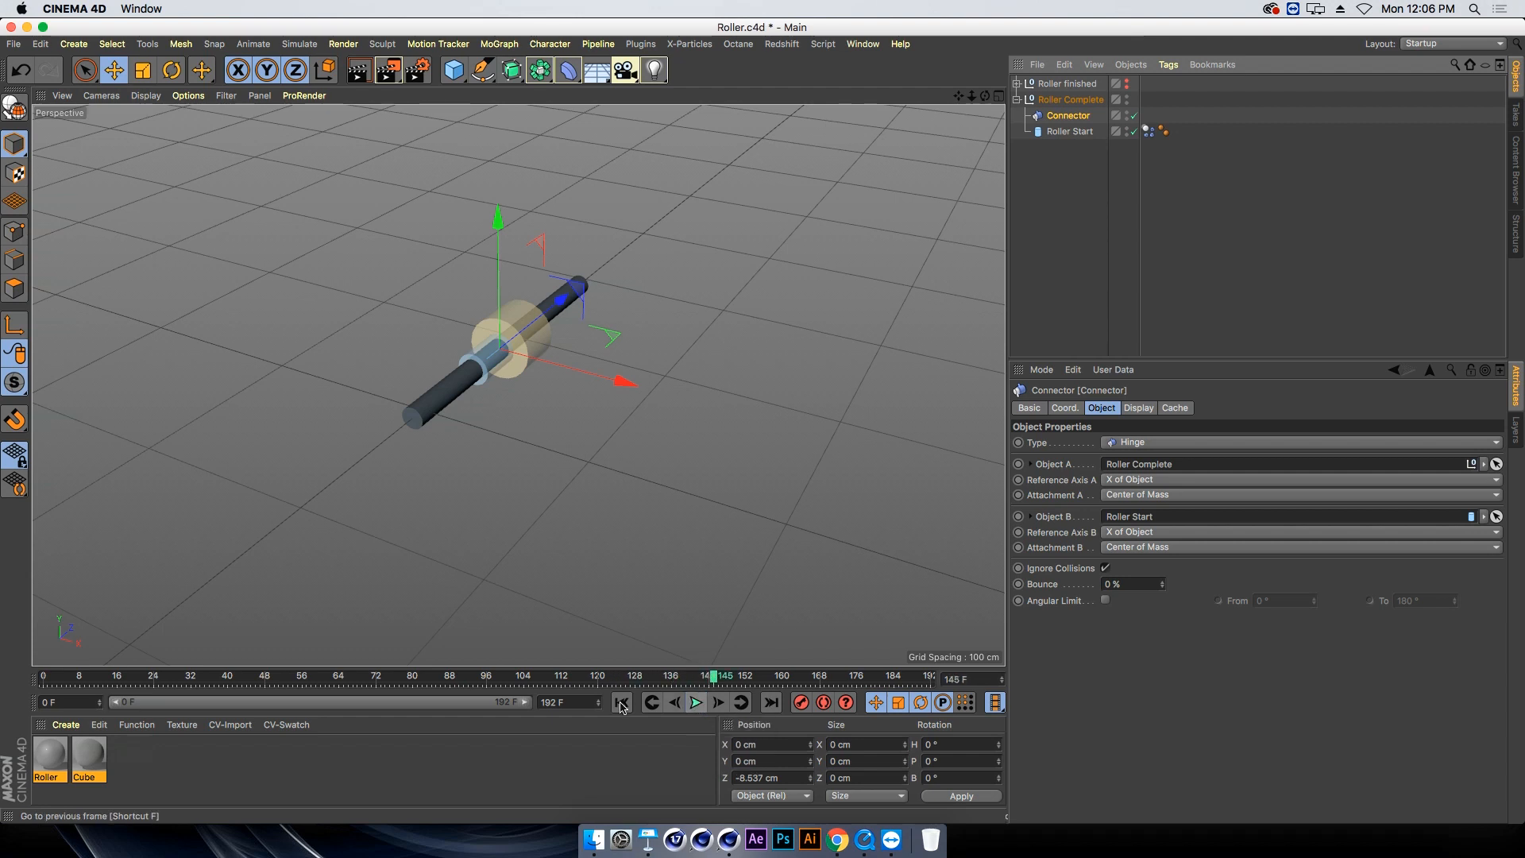
click(622, 703)
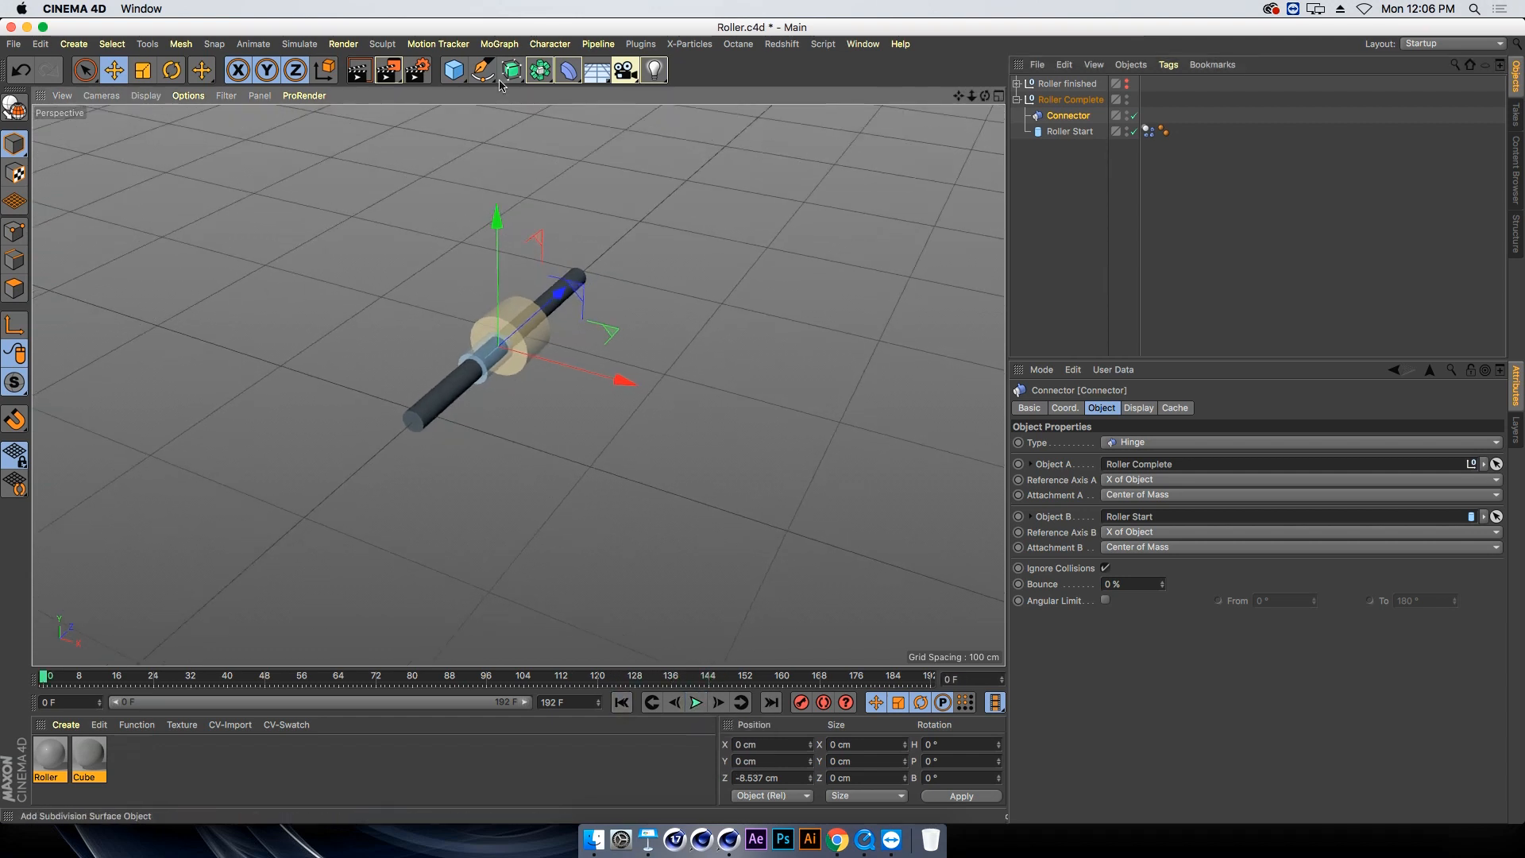
Add a dynamics Motor inside Roller Complete above the Connector and assign Roller Start as its Object A
click(301, 45)
mouse_move(318, 85)
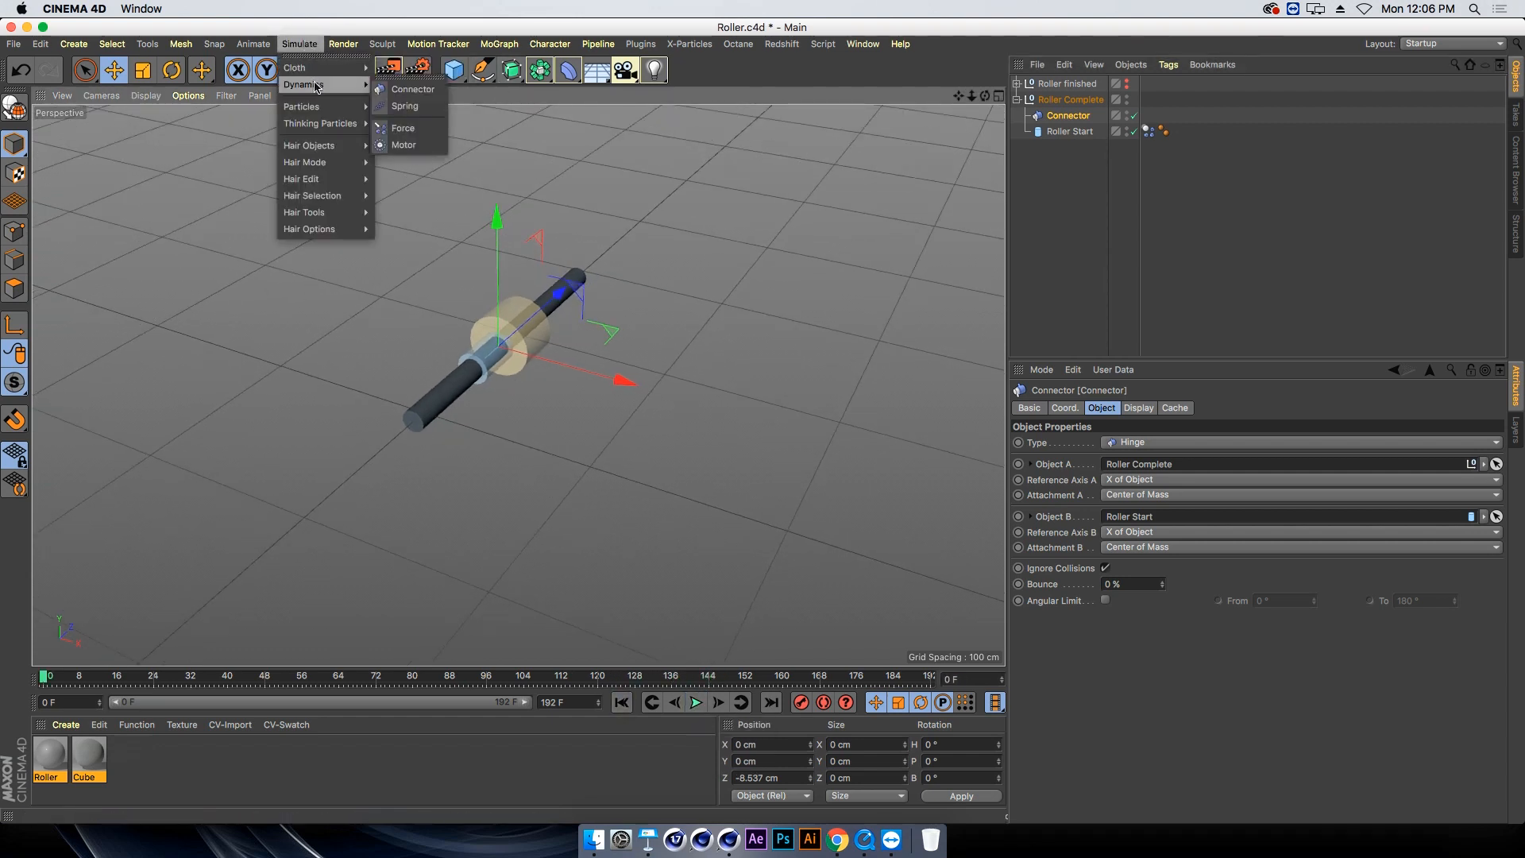
click(405, 144)
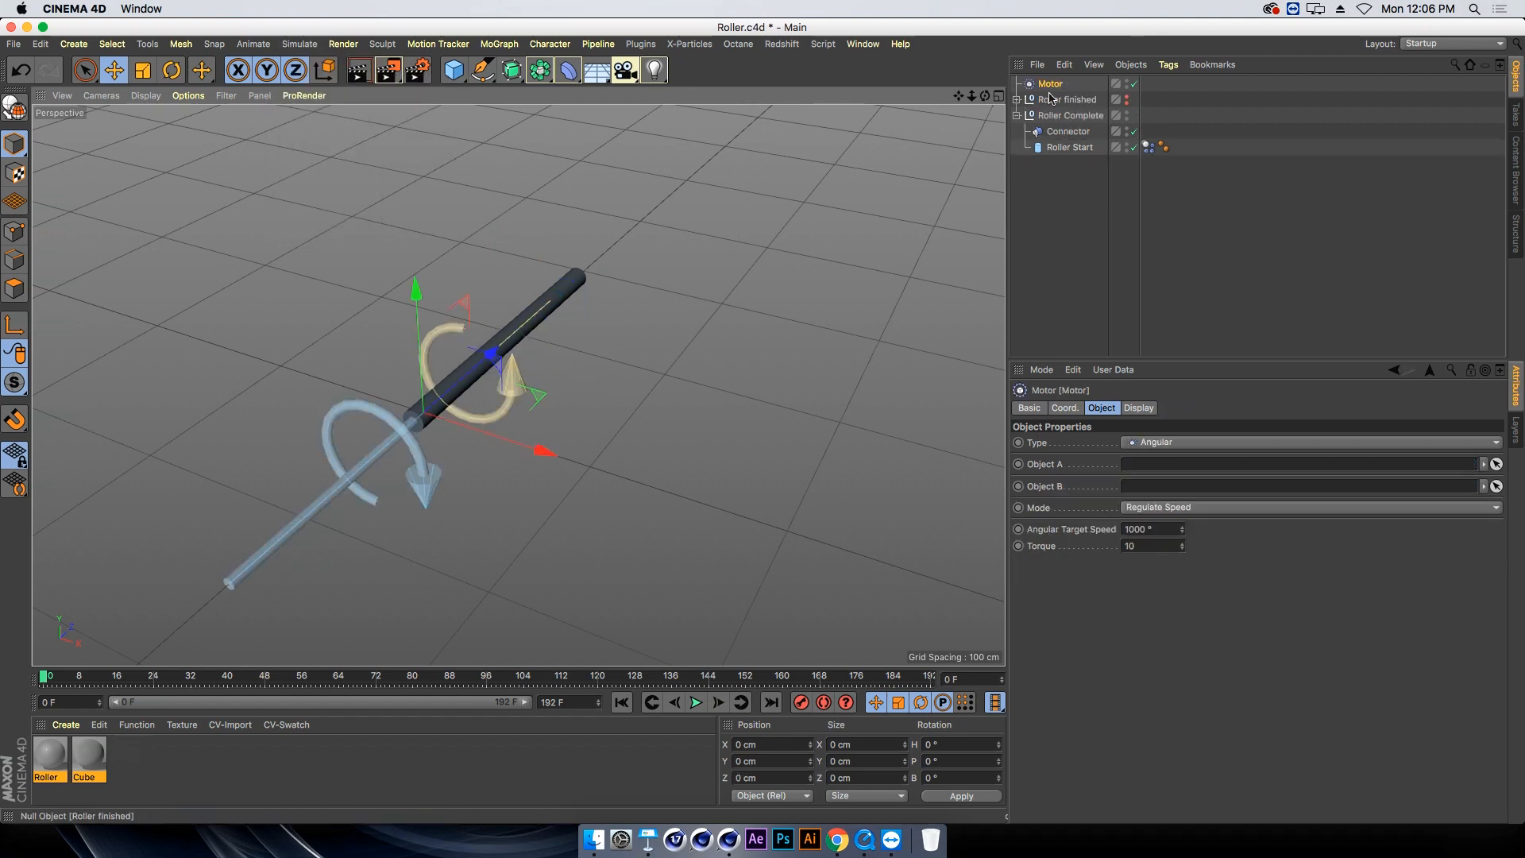
drag(1050, 84, 1152, 446)
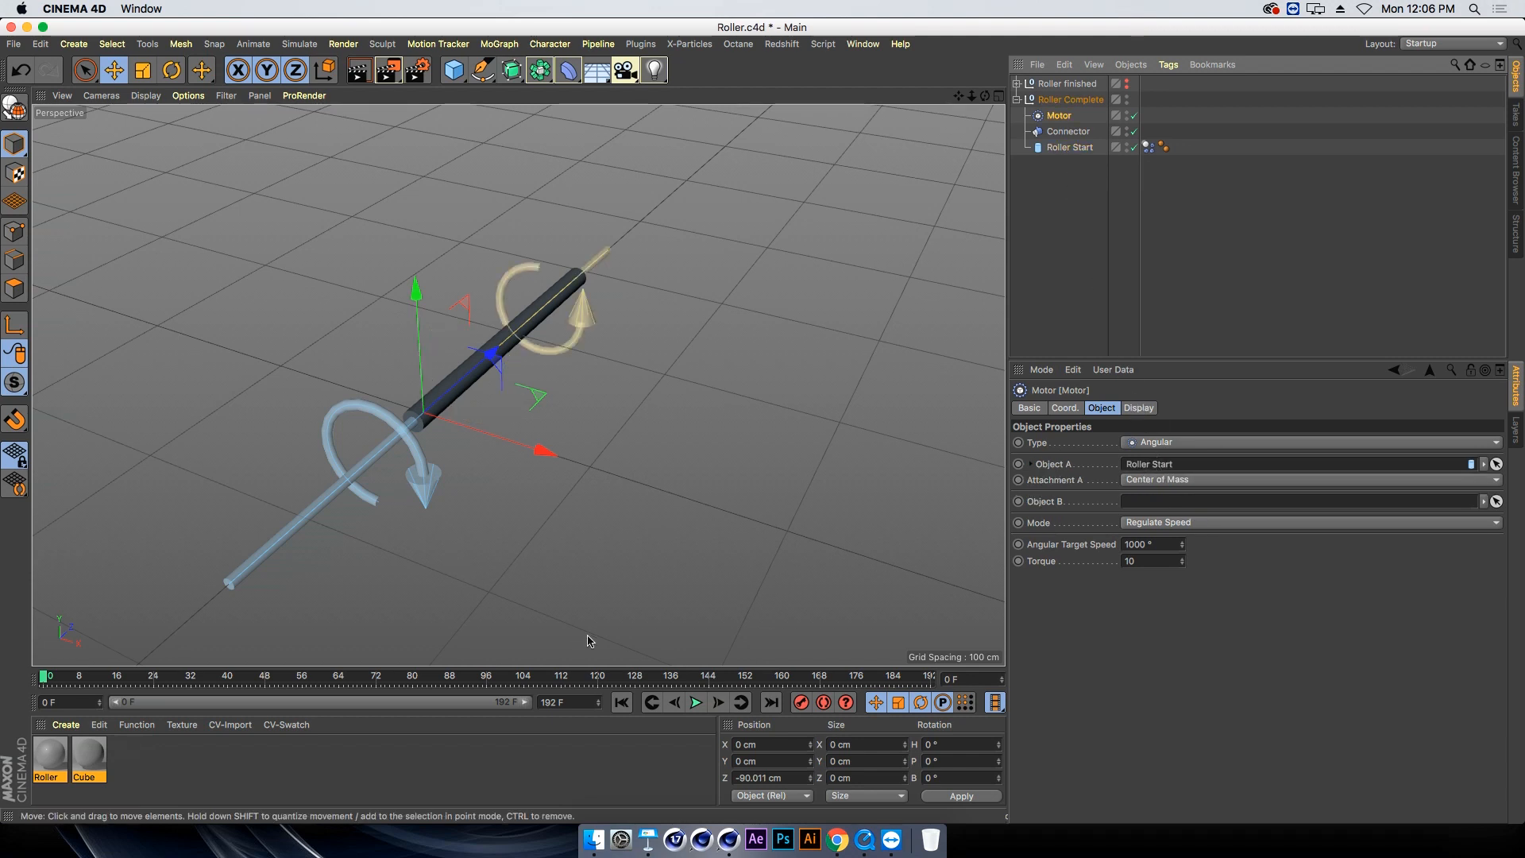
Play the simulation with the viewport display set to Box to check the motor's rotation of the roller up close
click(699, 703)
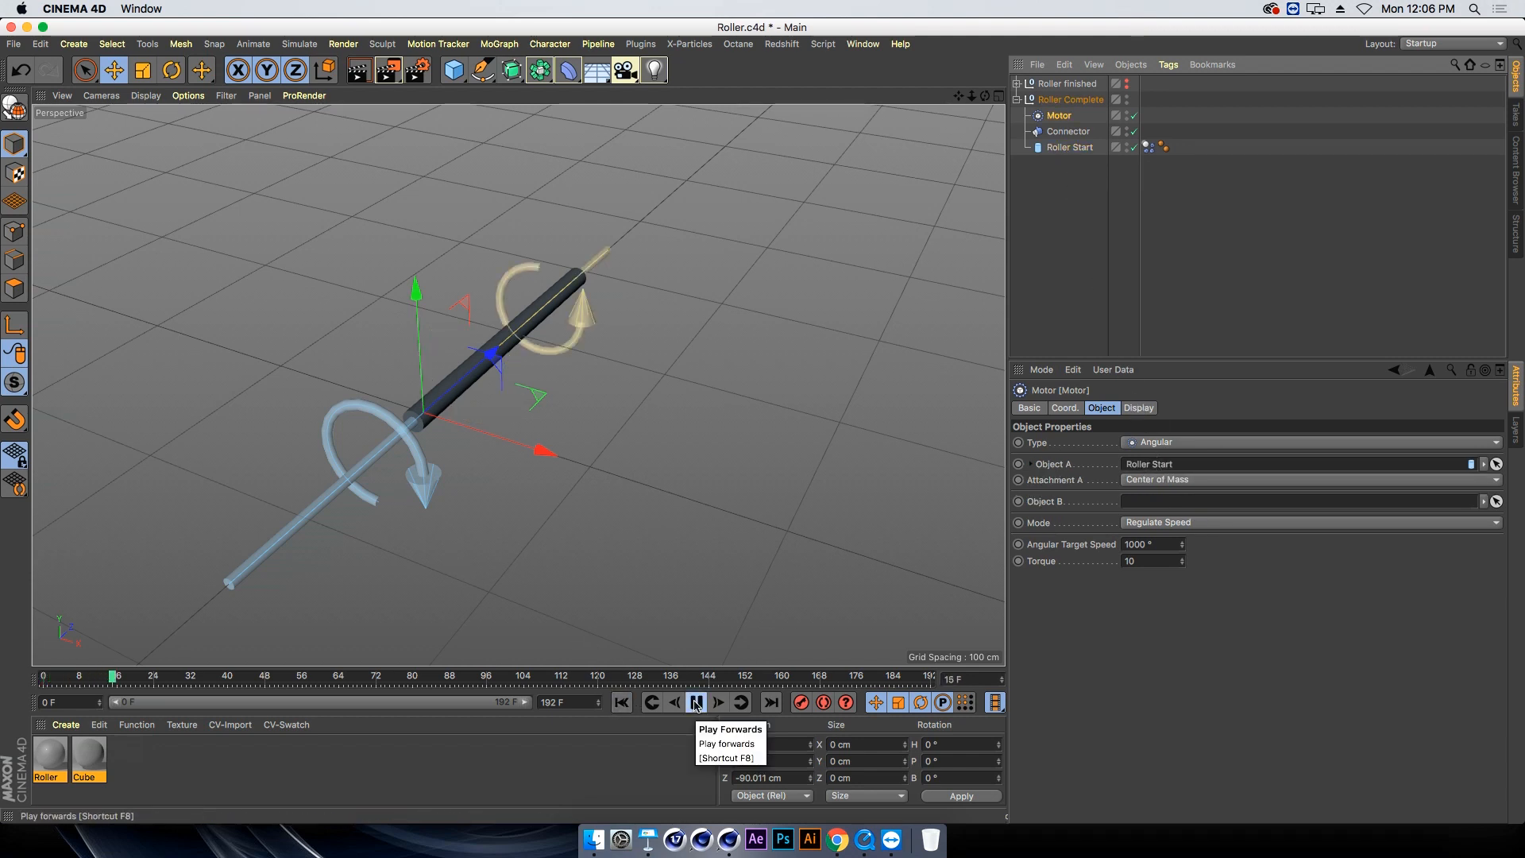
click(154, 96)
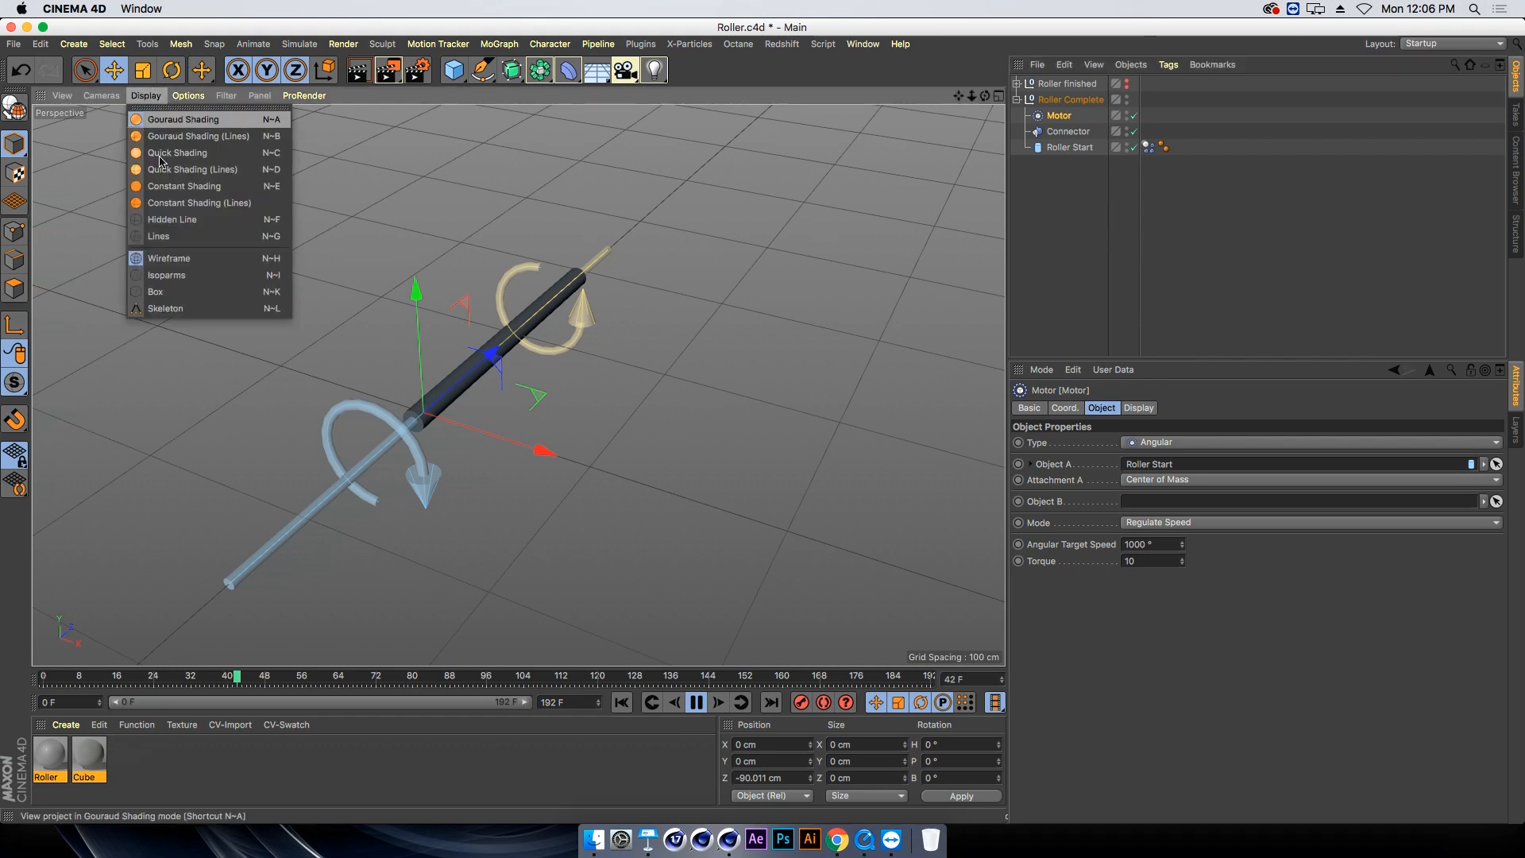
click(184, 283)
alt+right_drag(307, 300, 392, 296)
alt+middle_drag(517, 393, 384, 303)
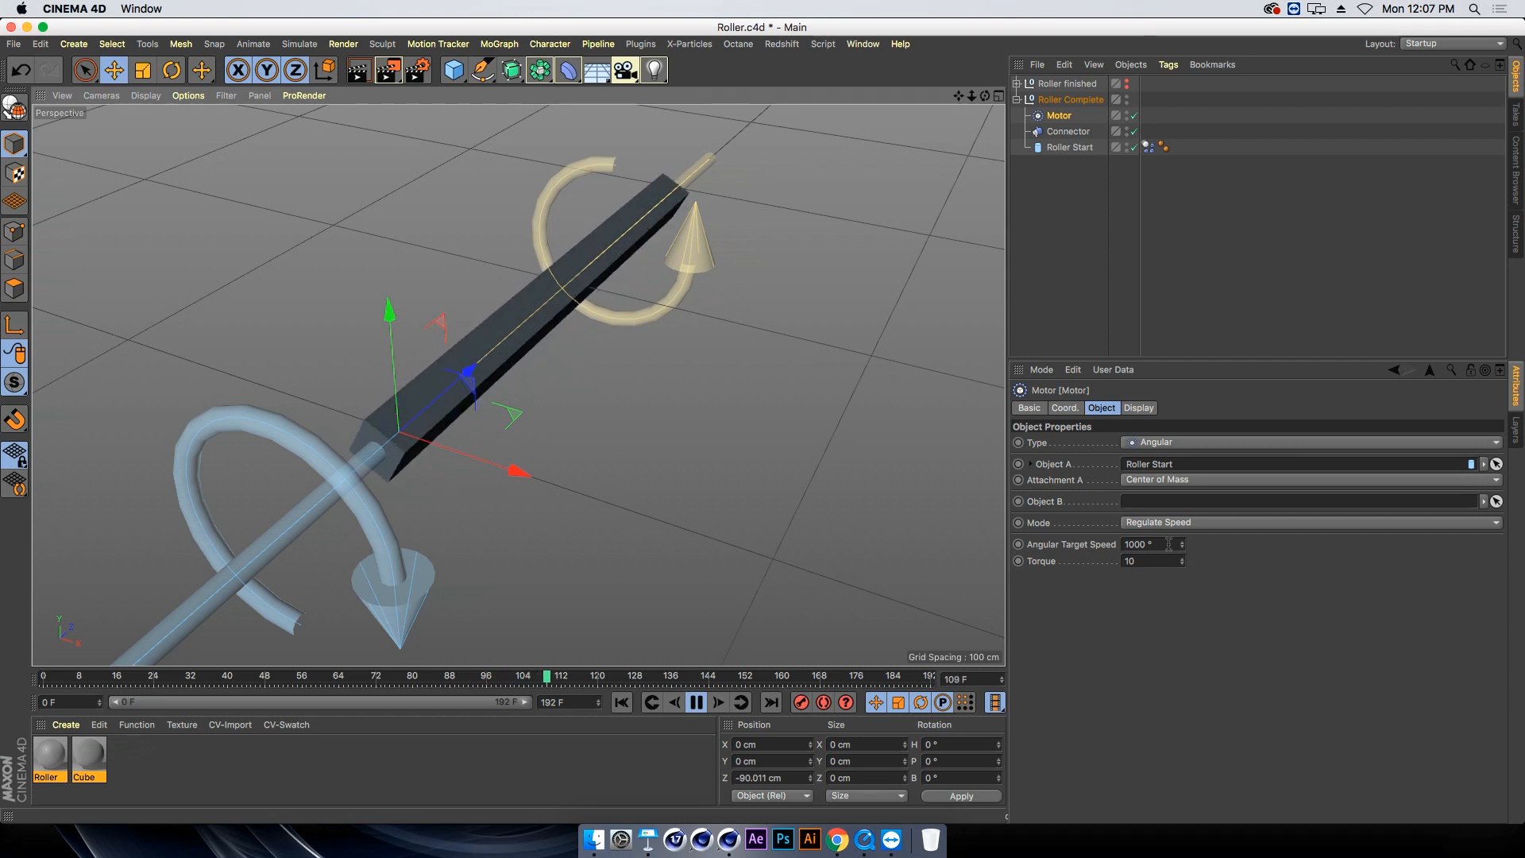
Set the Motor's Angular Target Speed to 150°
drag(1173, 545, 920, 549)
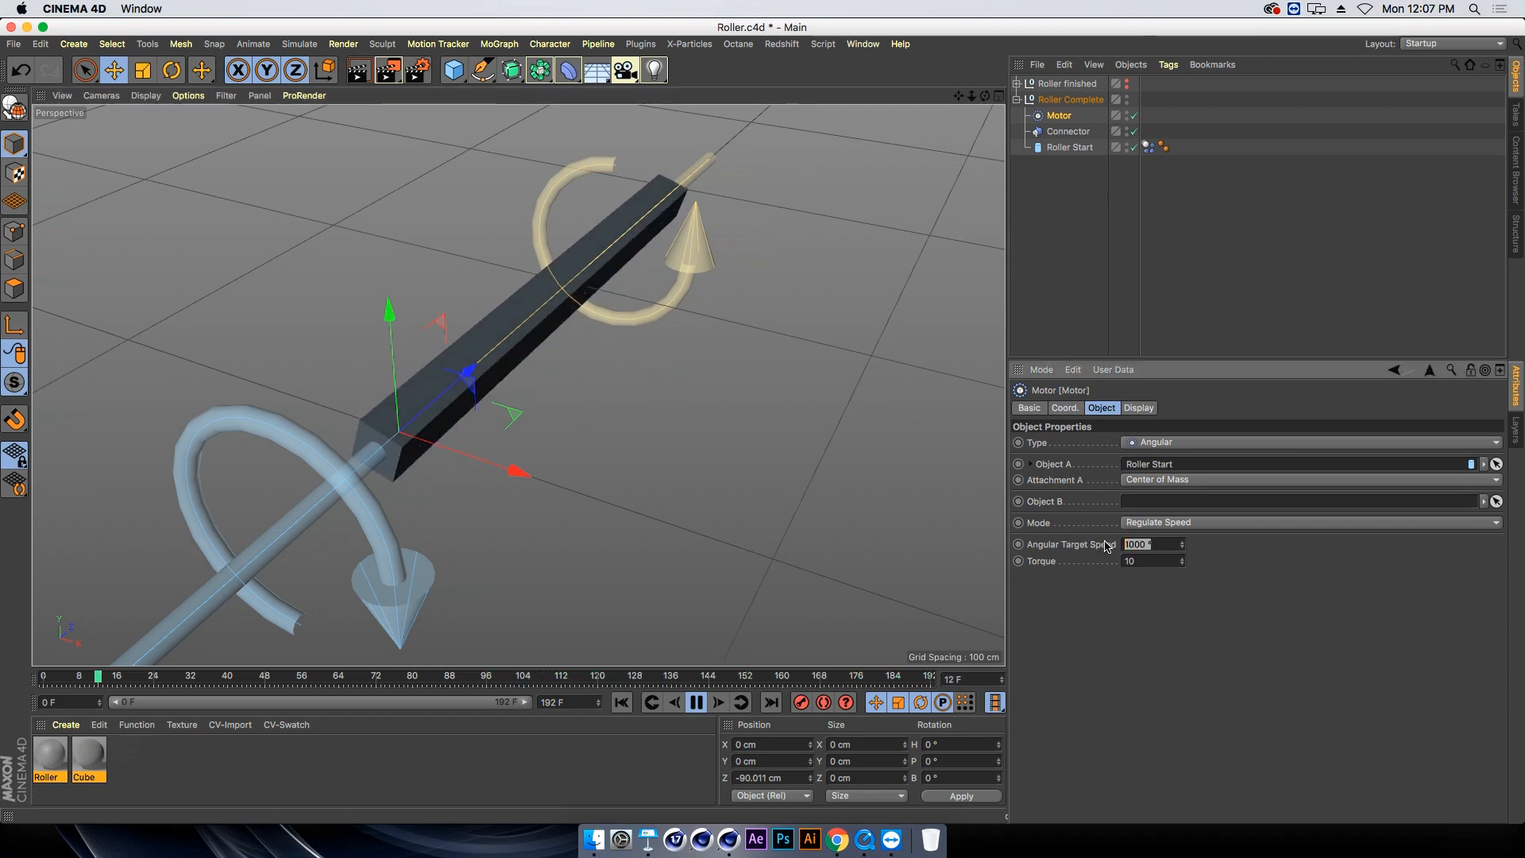
text(150)
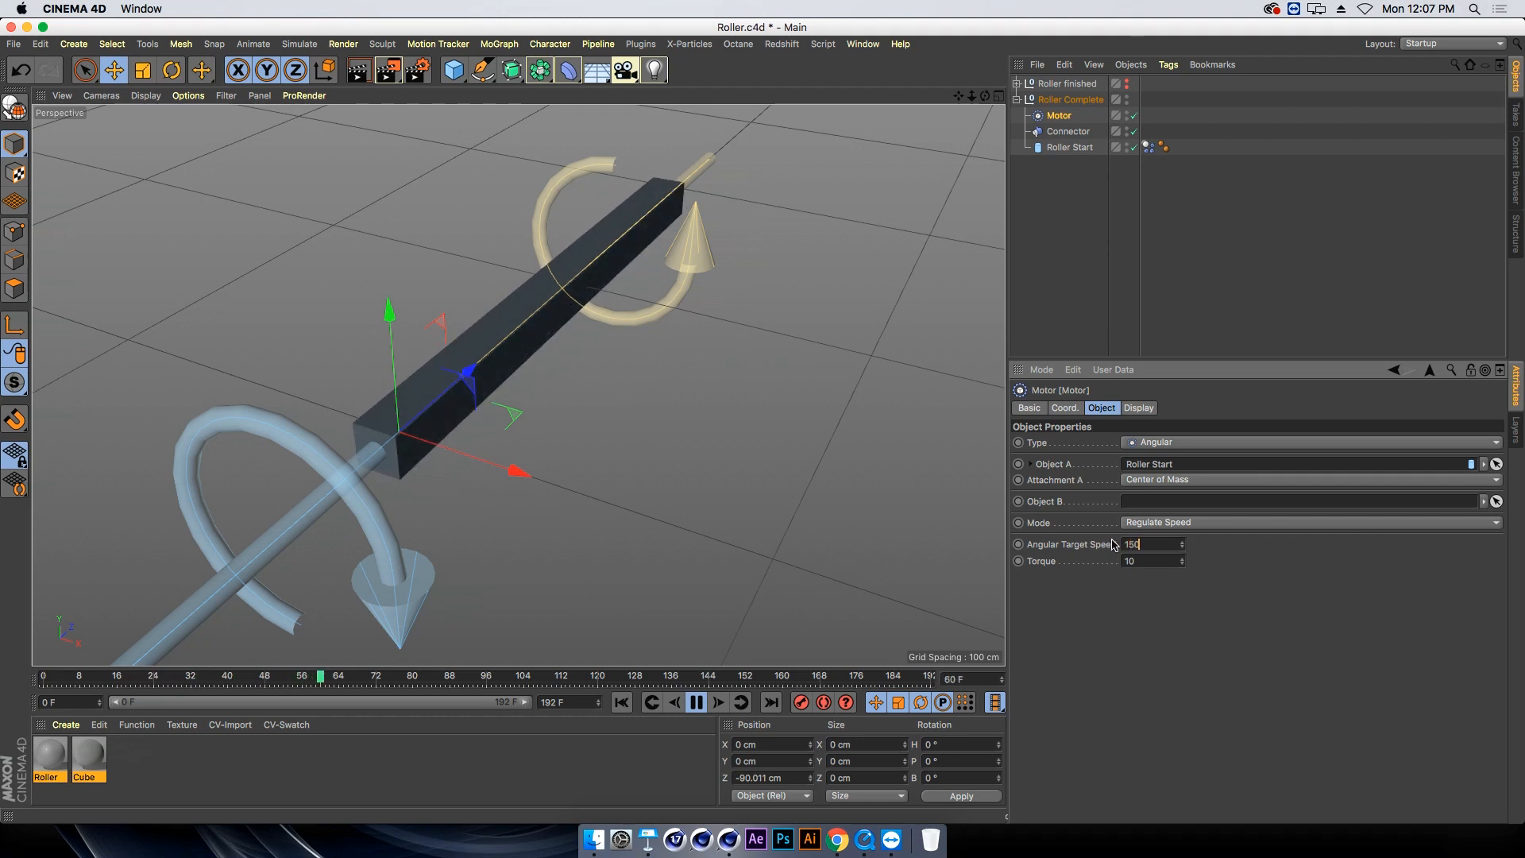
key(Return)
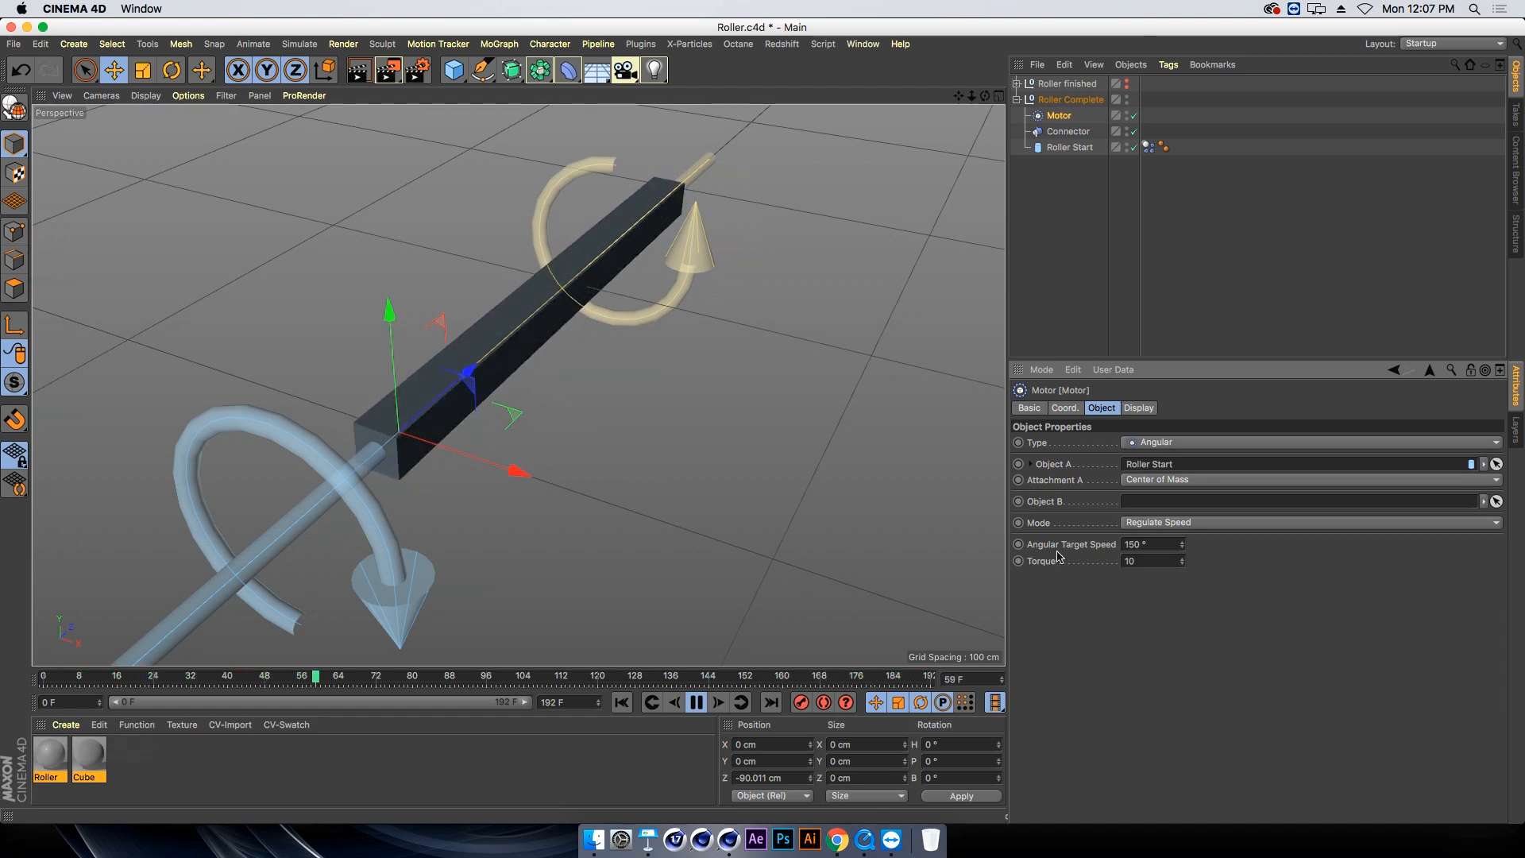
Set the Motor's Angular Target Speed to 300°
drag(1157, 544, 978, 545)
text(300)
key(Return)
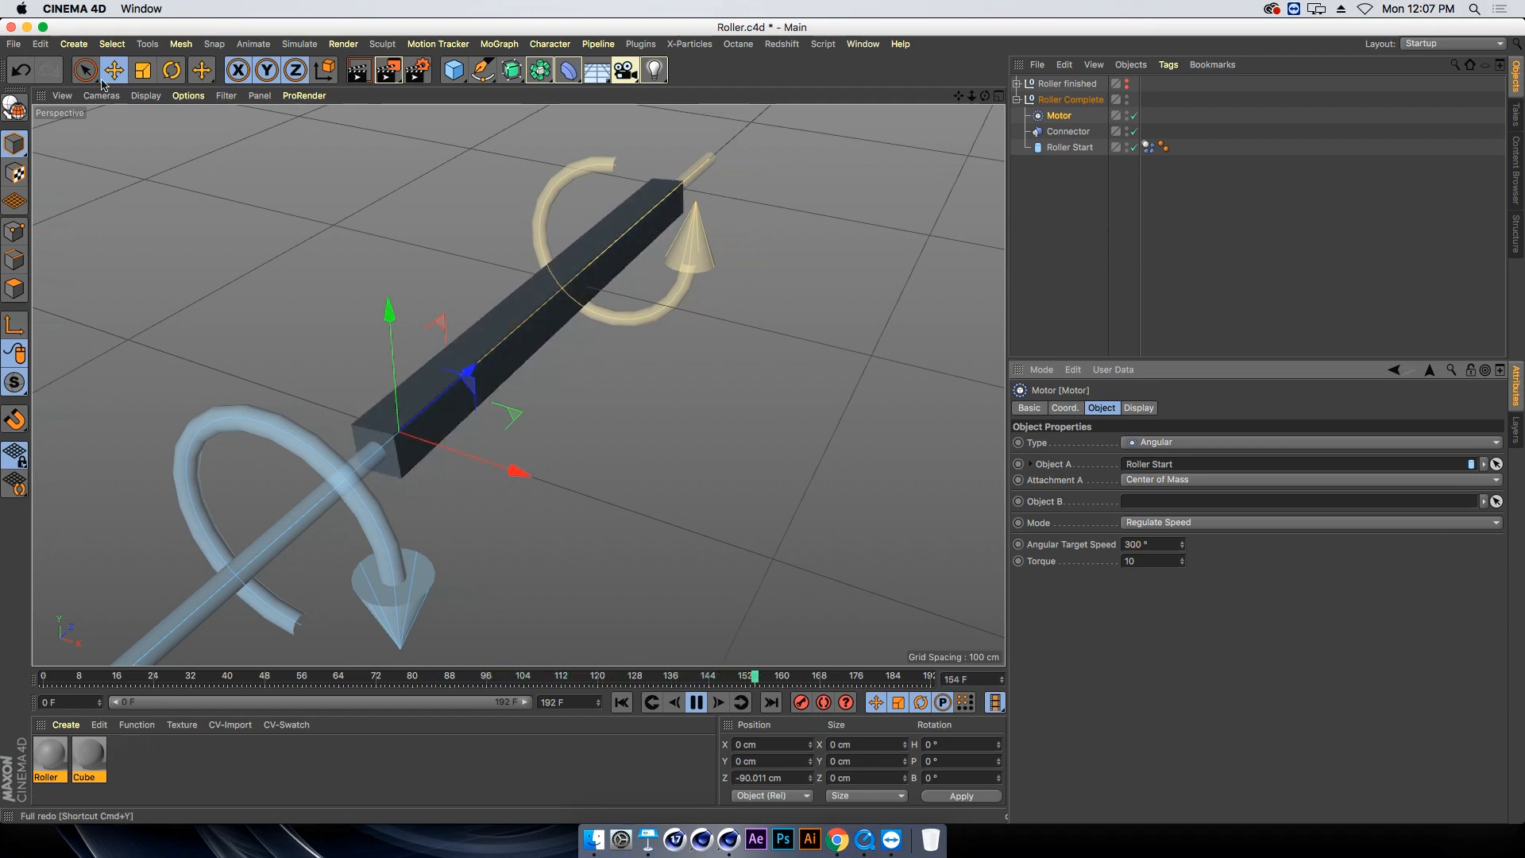
Set the viewport display to Wireframe with Gouraud Shading (Lines) and stop the playback
click(145, 95)
click(165, 256)
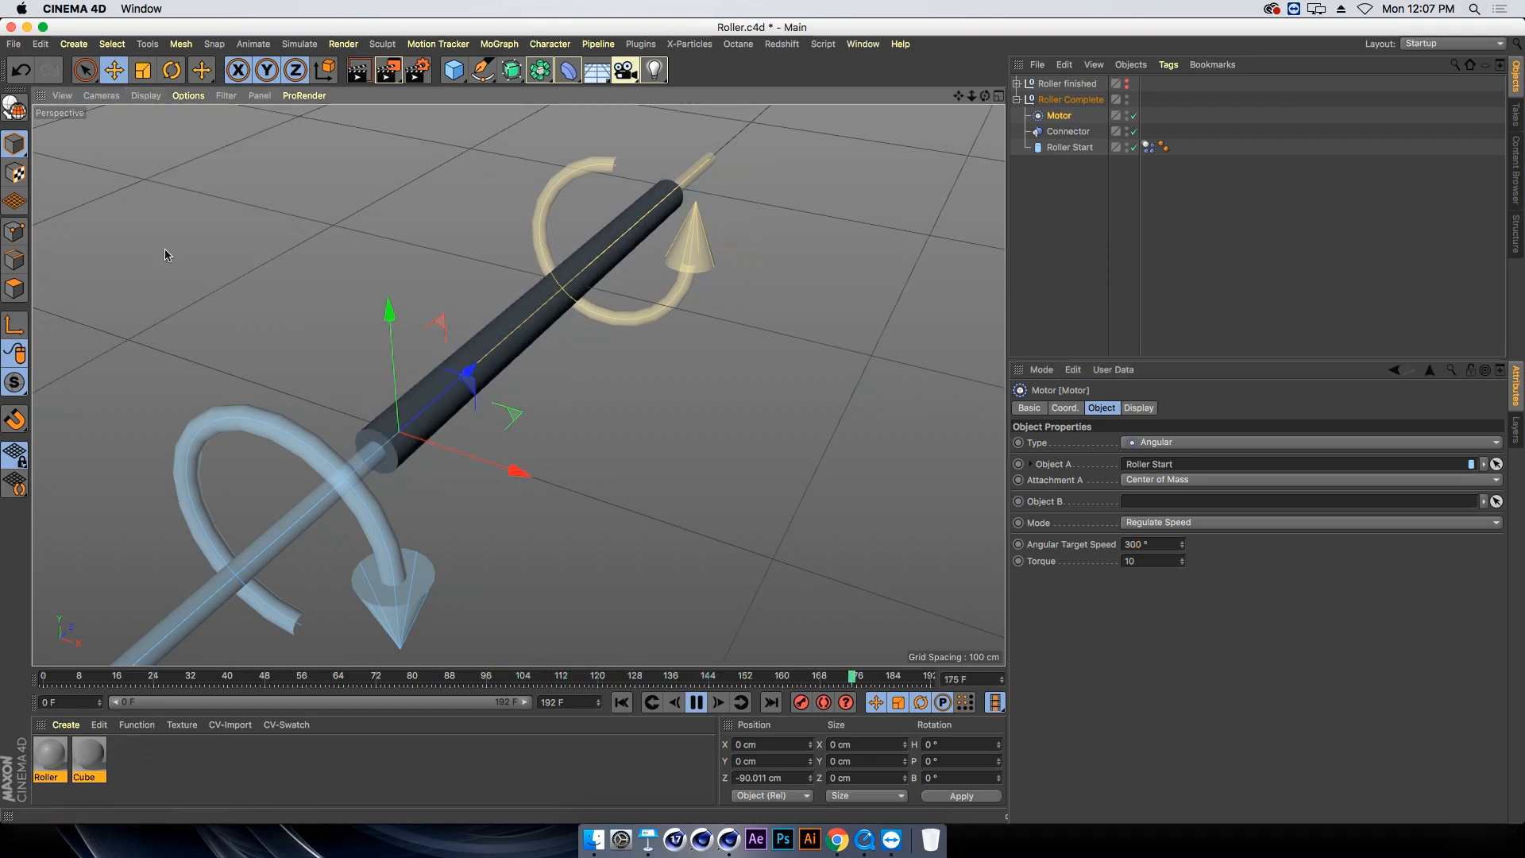
click(146, 96)
click(148, 140)
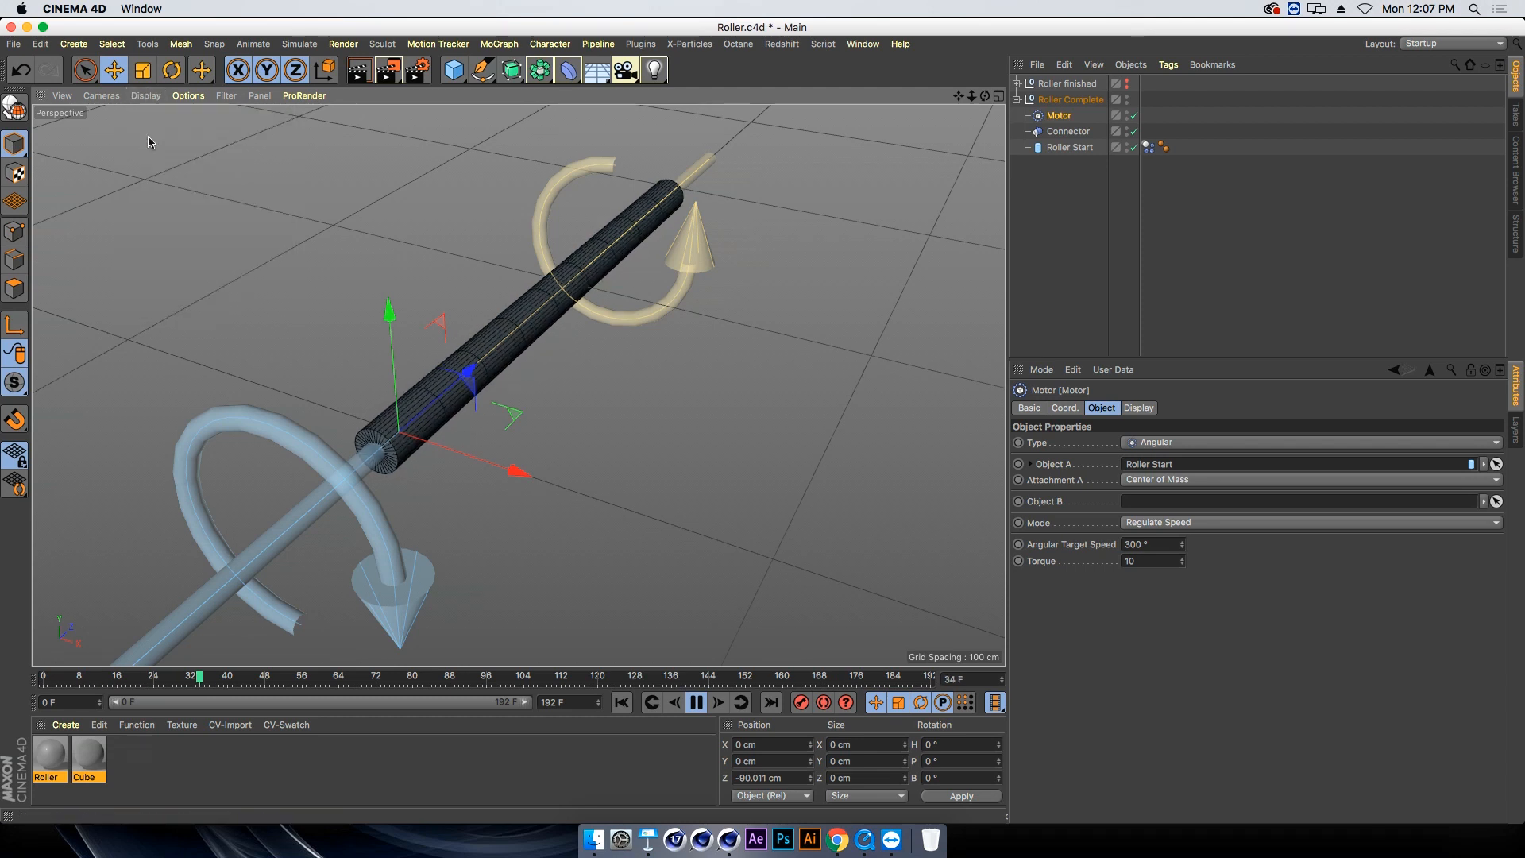
click(696, 702)
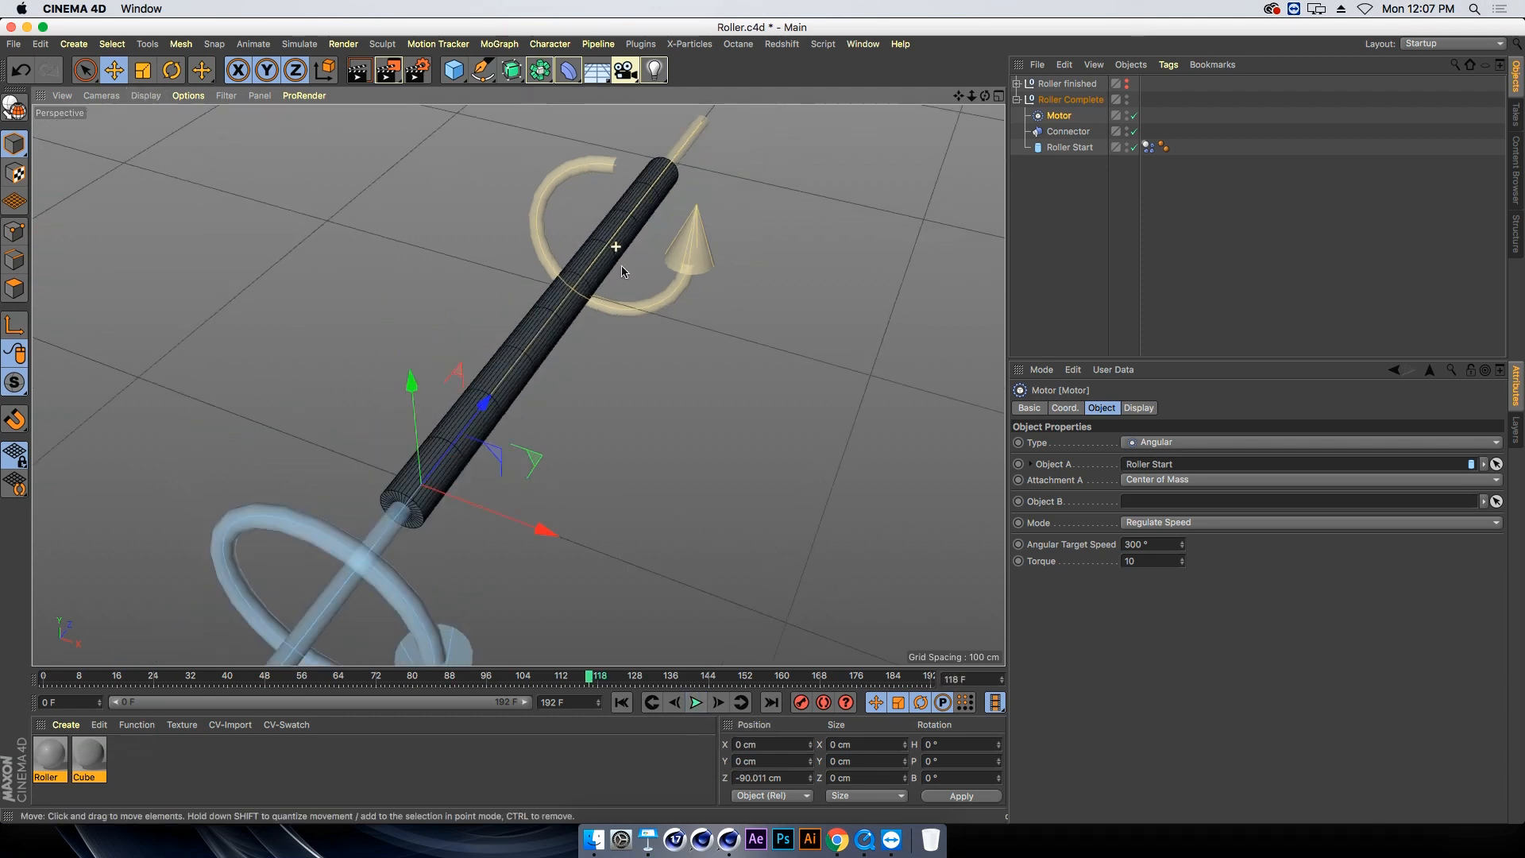
Duplicate Roller Start as a child of the original and remove the dynamics body tag from the copy
drag(976, 98, 839, 111)
click(1069, 150)
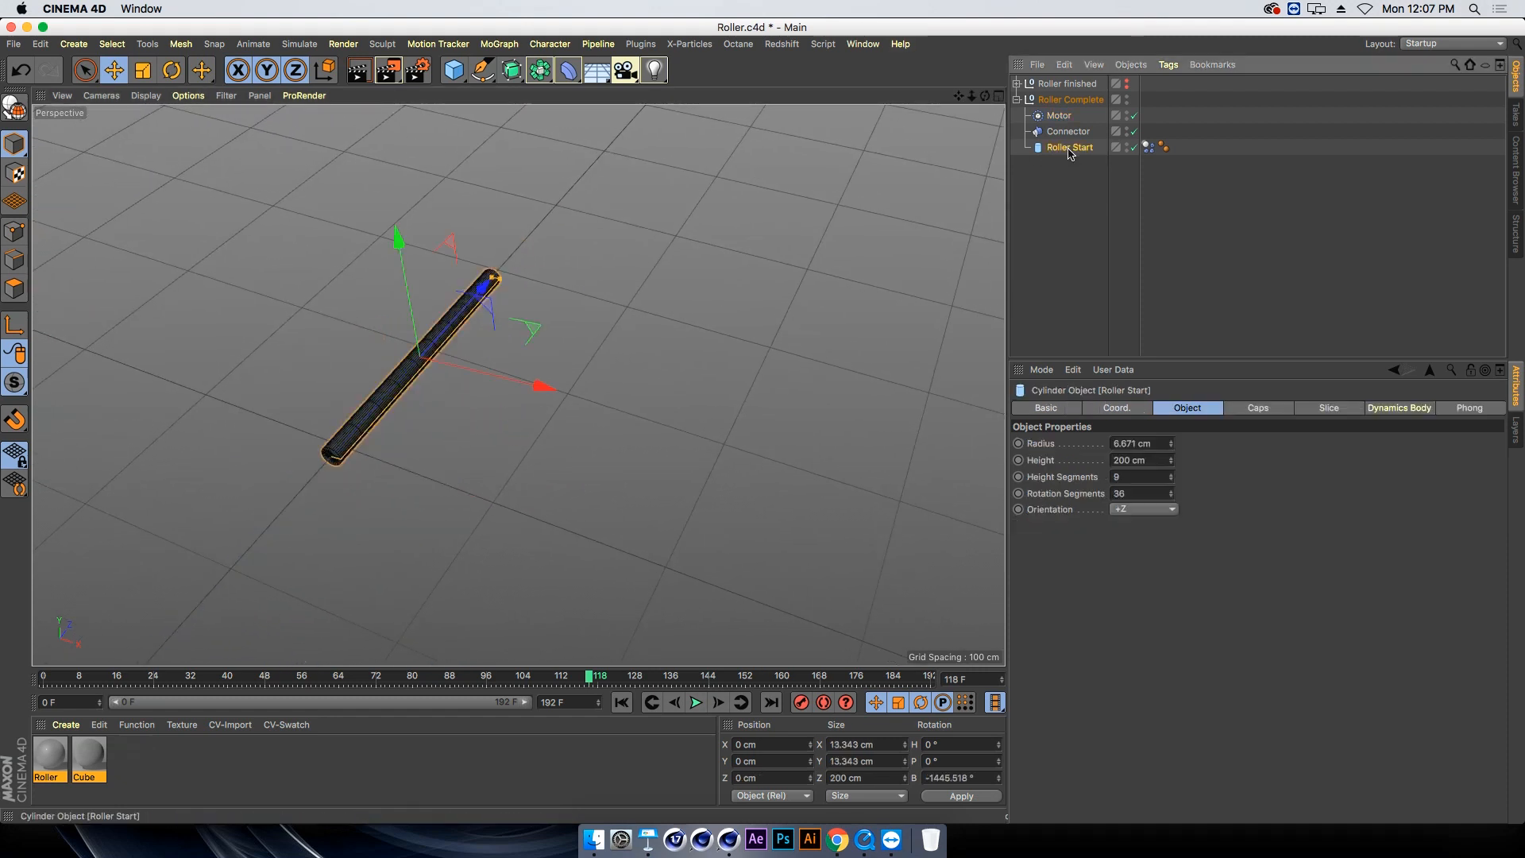
mouse_move(1073, 157)
ctrl+mouse_down()
mouse_move(1050, 166)
mouse_move(1072, 152)
ctrl+mouse_up()
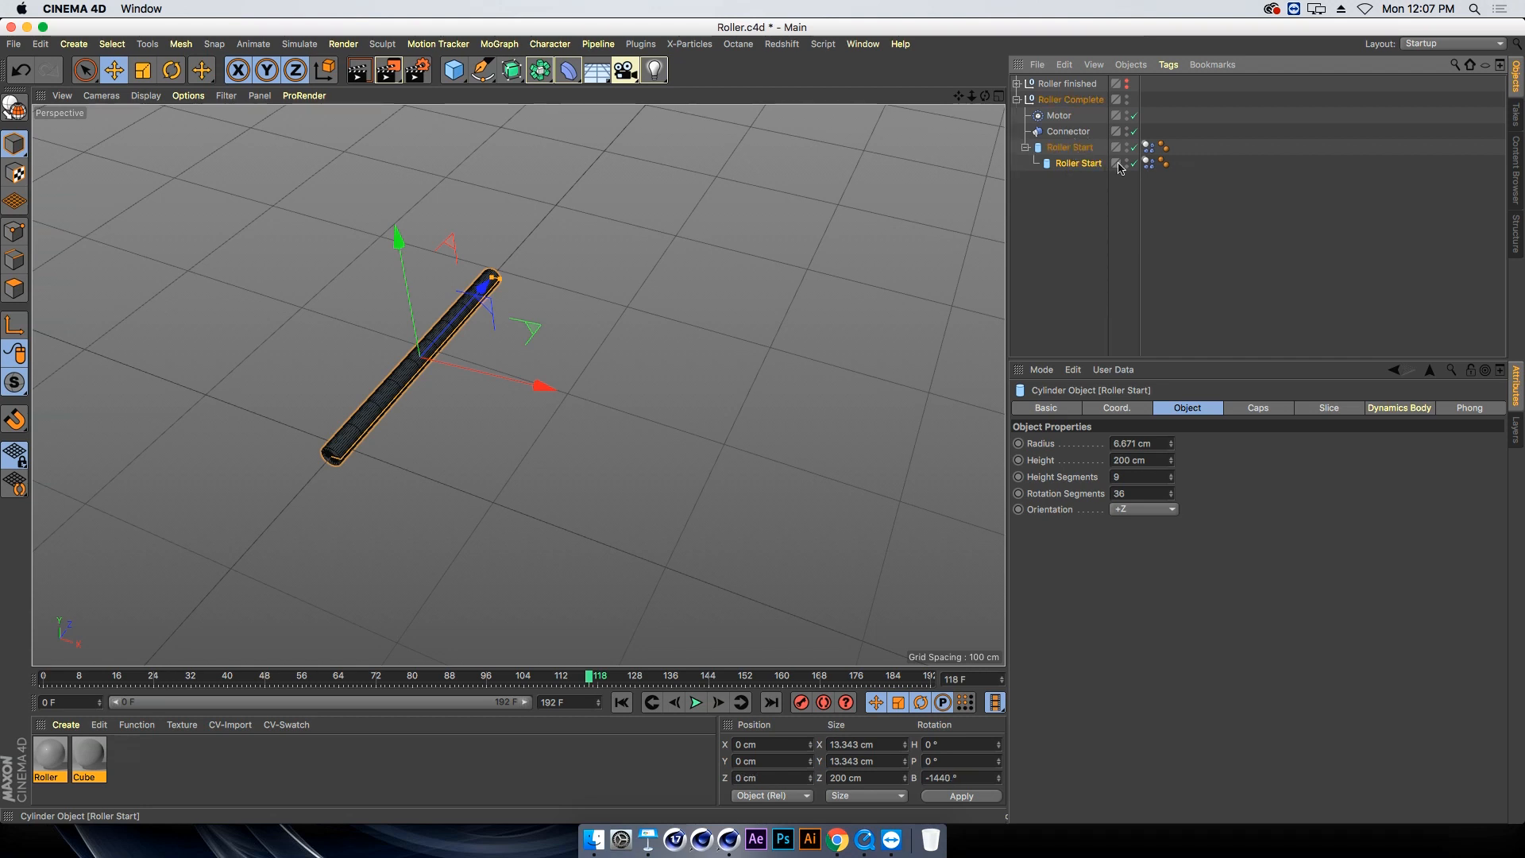
Set the child cylinder's radius to 9.671 cm, shorten it to about 17.9 cm and place it at about 98.9 cm on Z
click(999, 96)
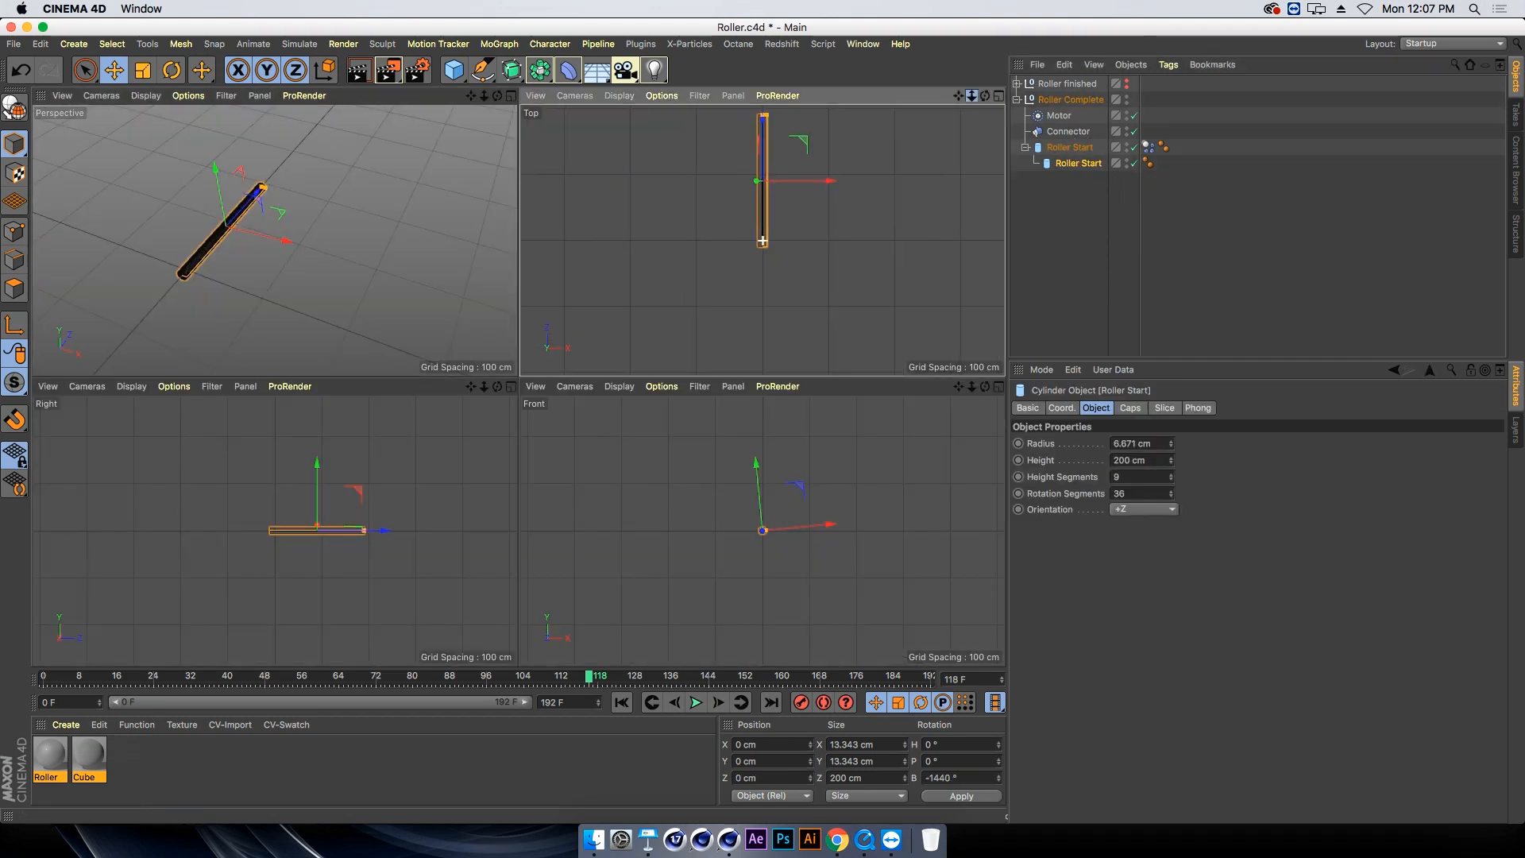
drag(958, 95, 968, 221)
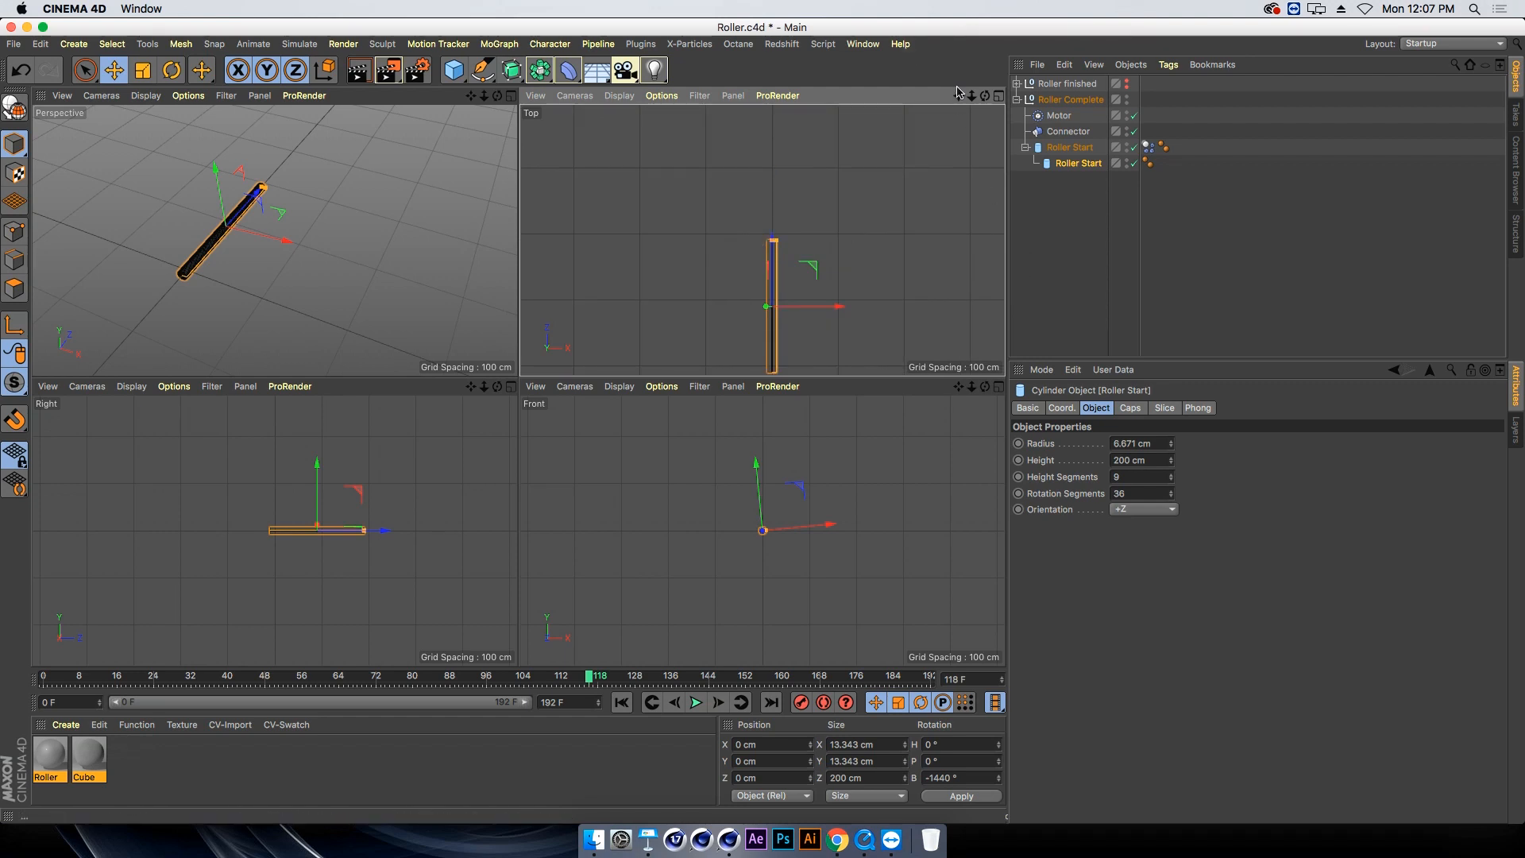
click(1000, 96)
drag(956, 98, 952, 1)
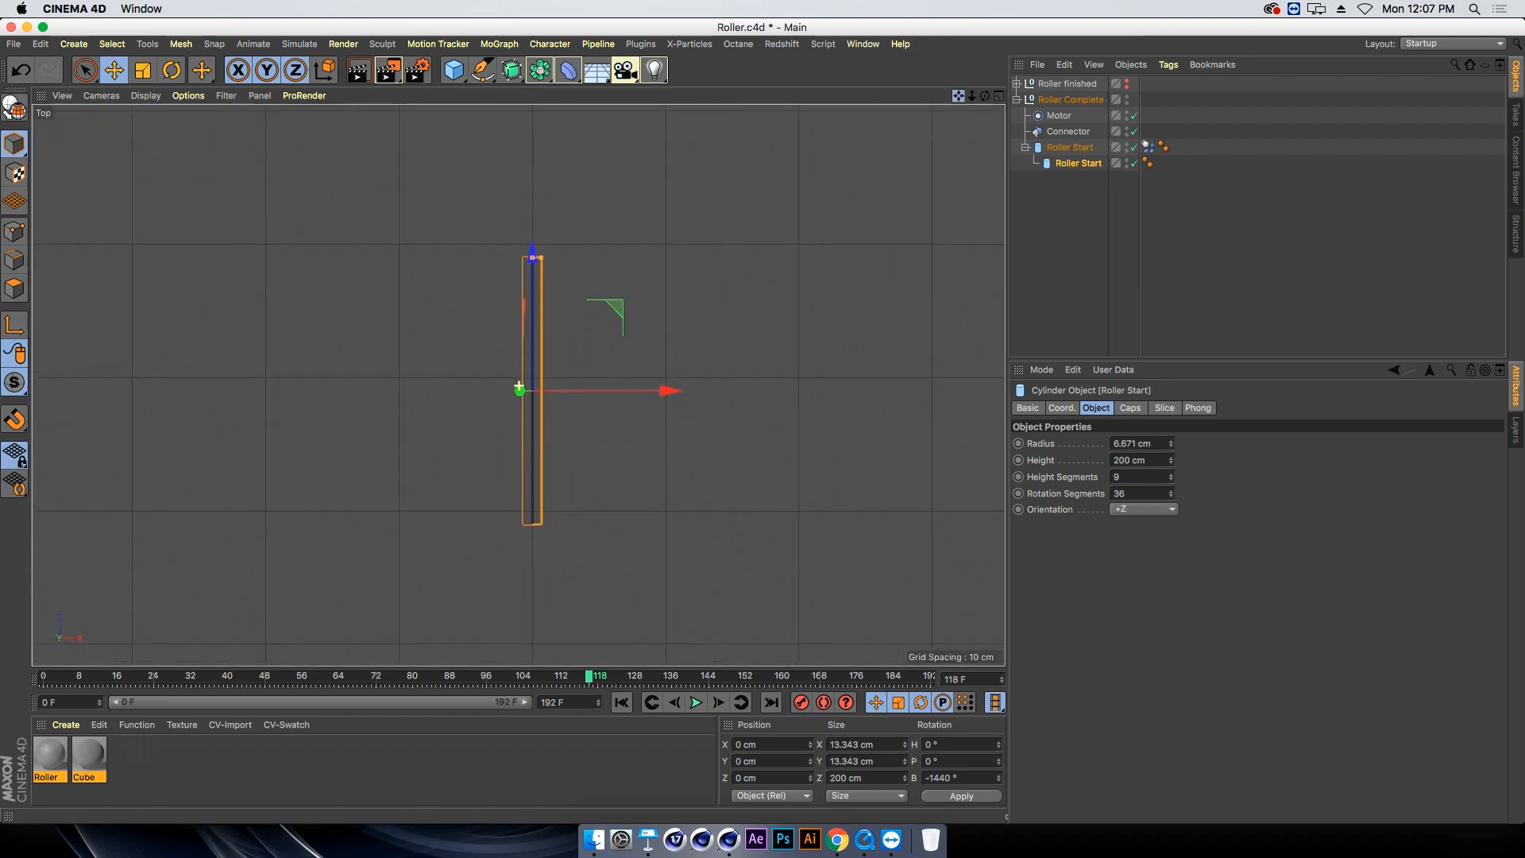
click(1153, 443)
key(Up)
key(Up)
key(Up)
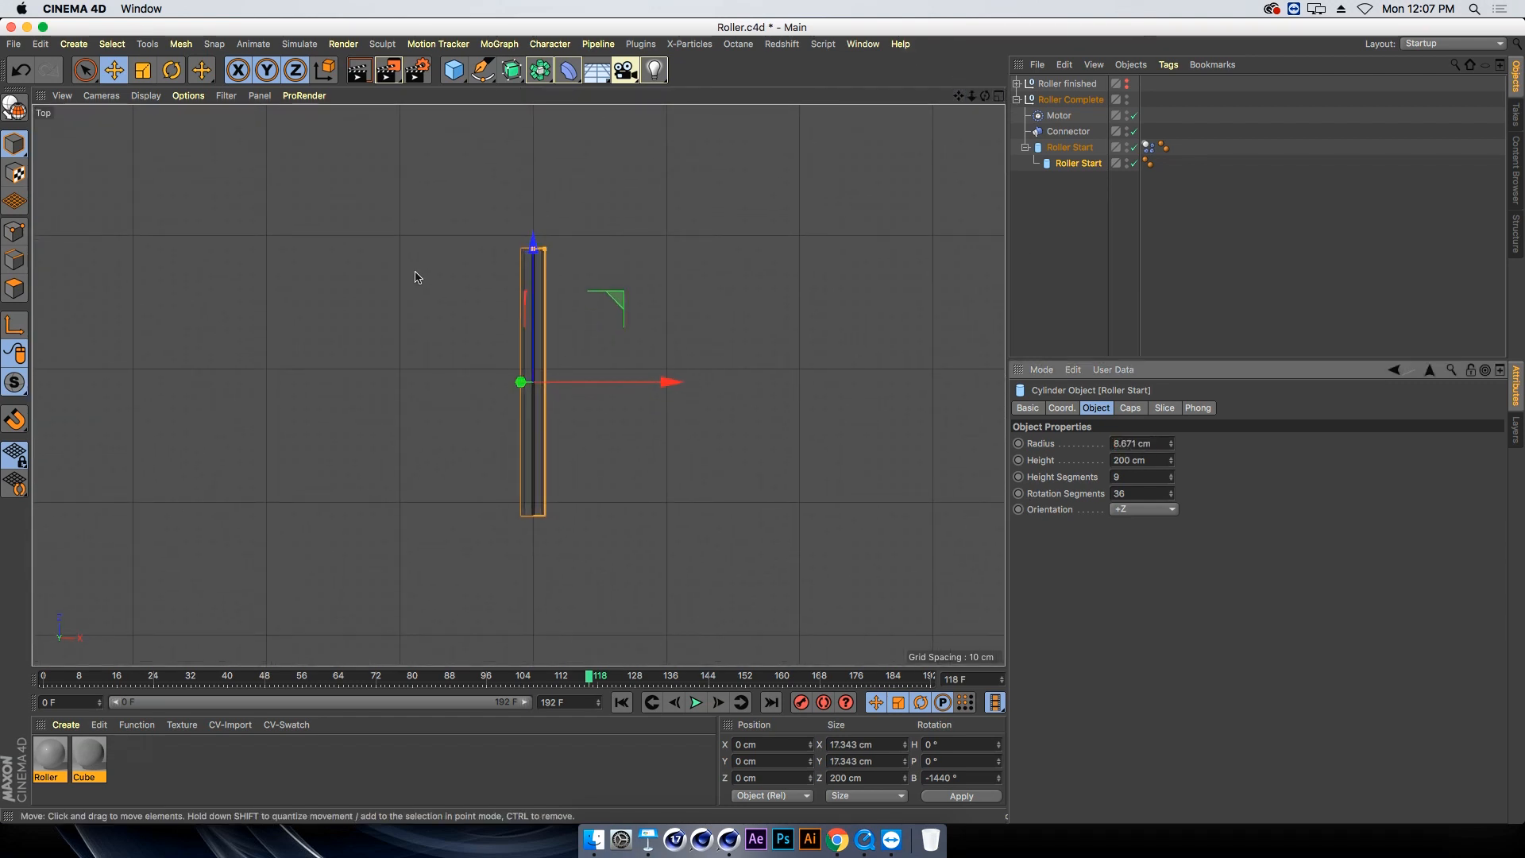
drag(532, 253, 530, 197)
Duplicate the end cylinder to about -98.9 cm on Z at the roller's opposite end and play the simulation with nothing selected
ctrl+drag(1057, 163, 1067, 175)
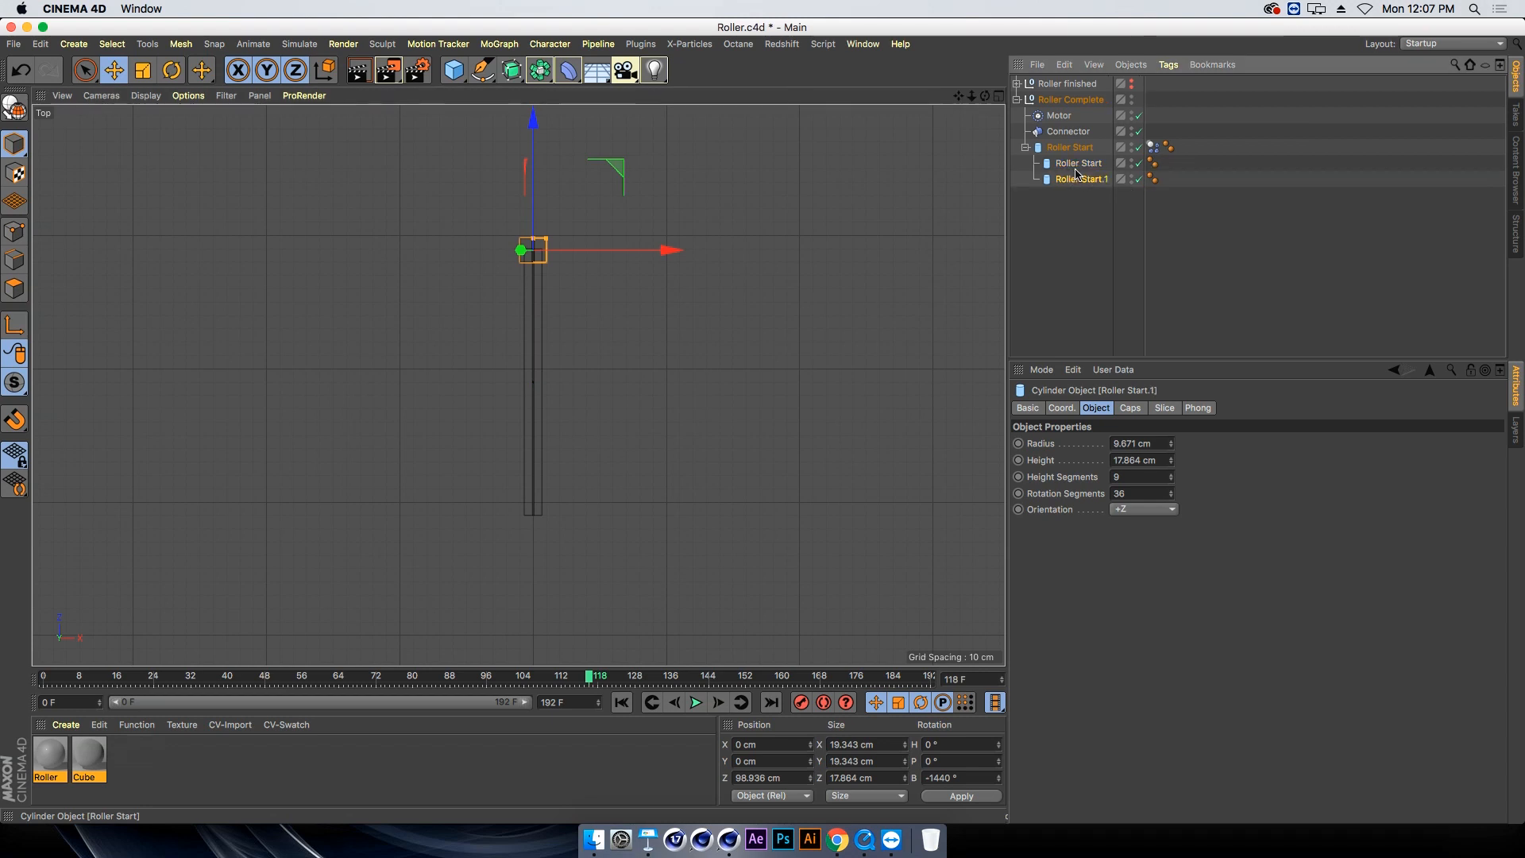
drag(533, 138, 584, 403)
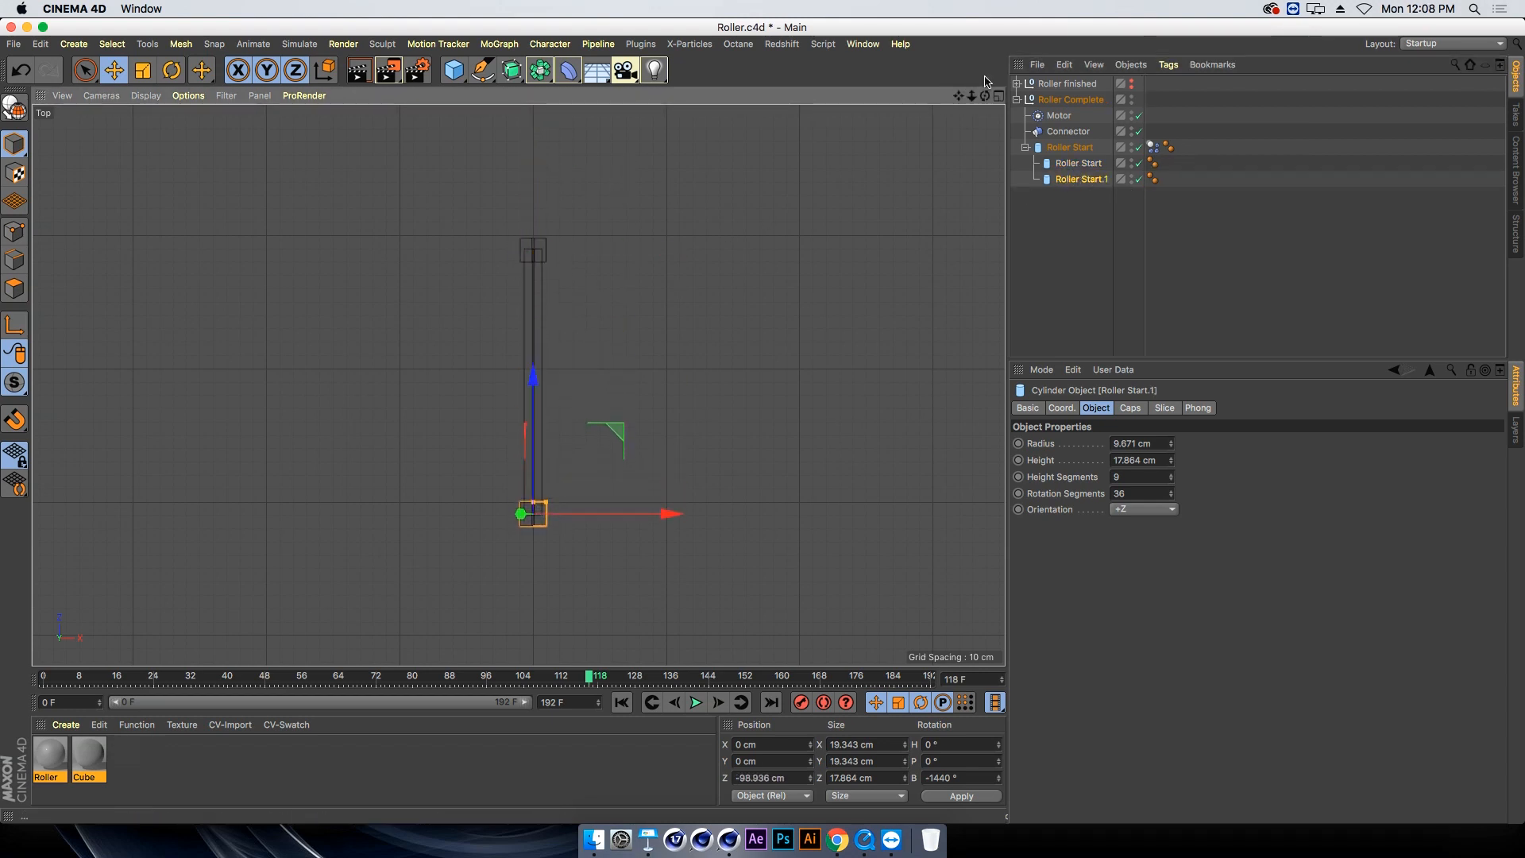
click(998, 96)
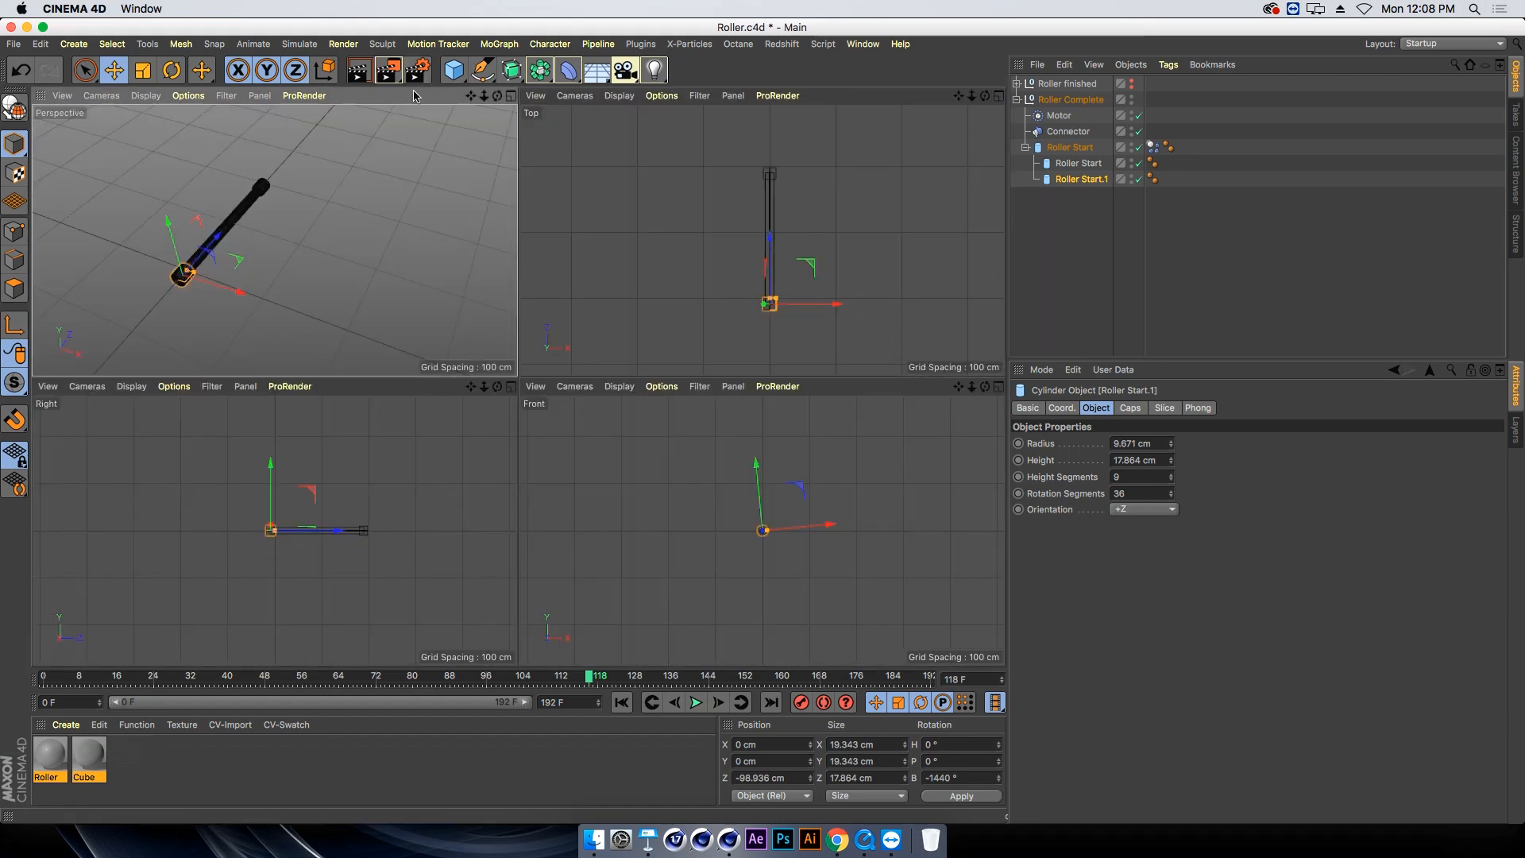
click(509, 97)
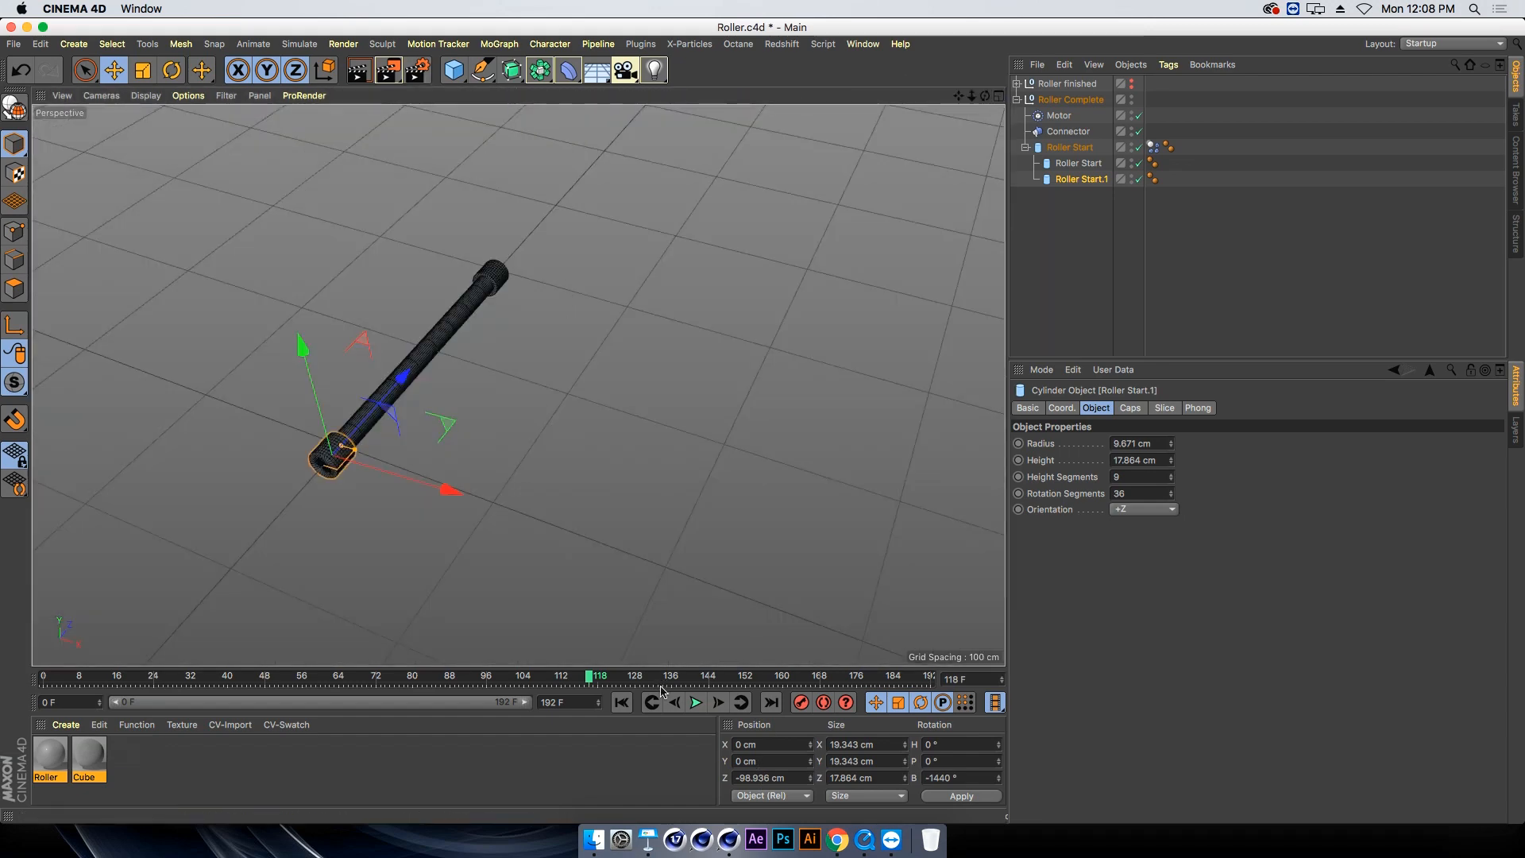
click(696, 702)
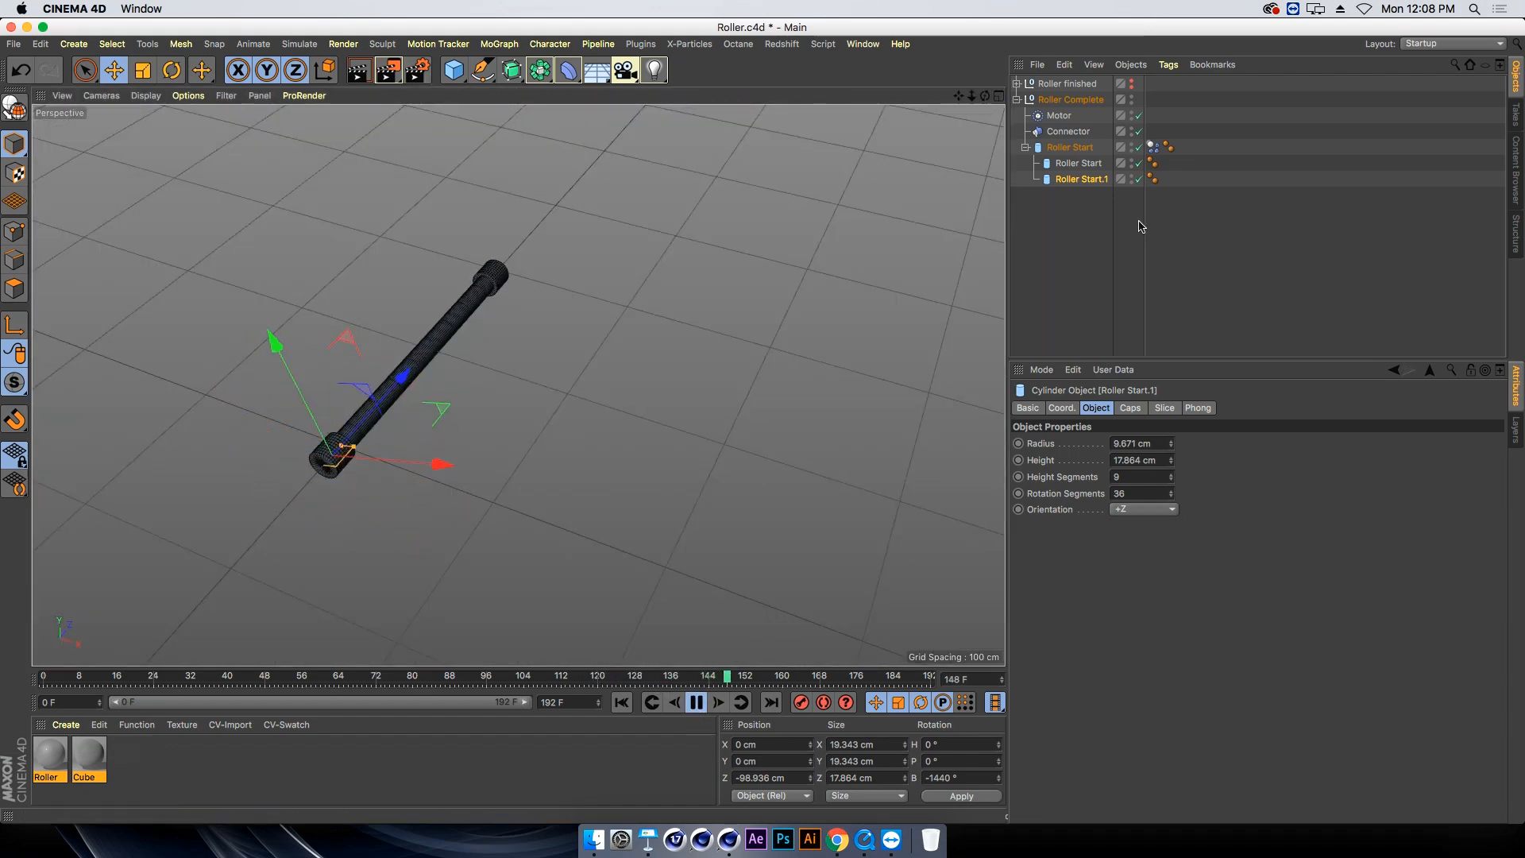
click(1069, 222)
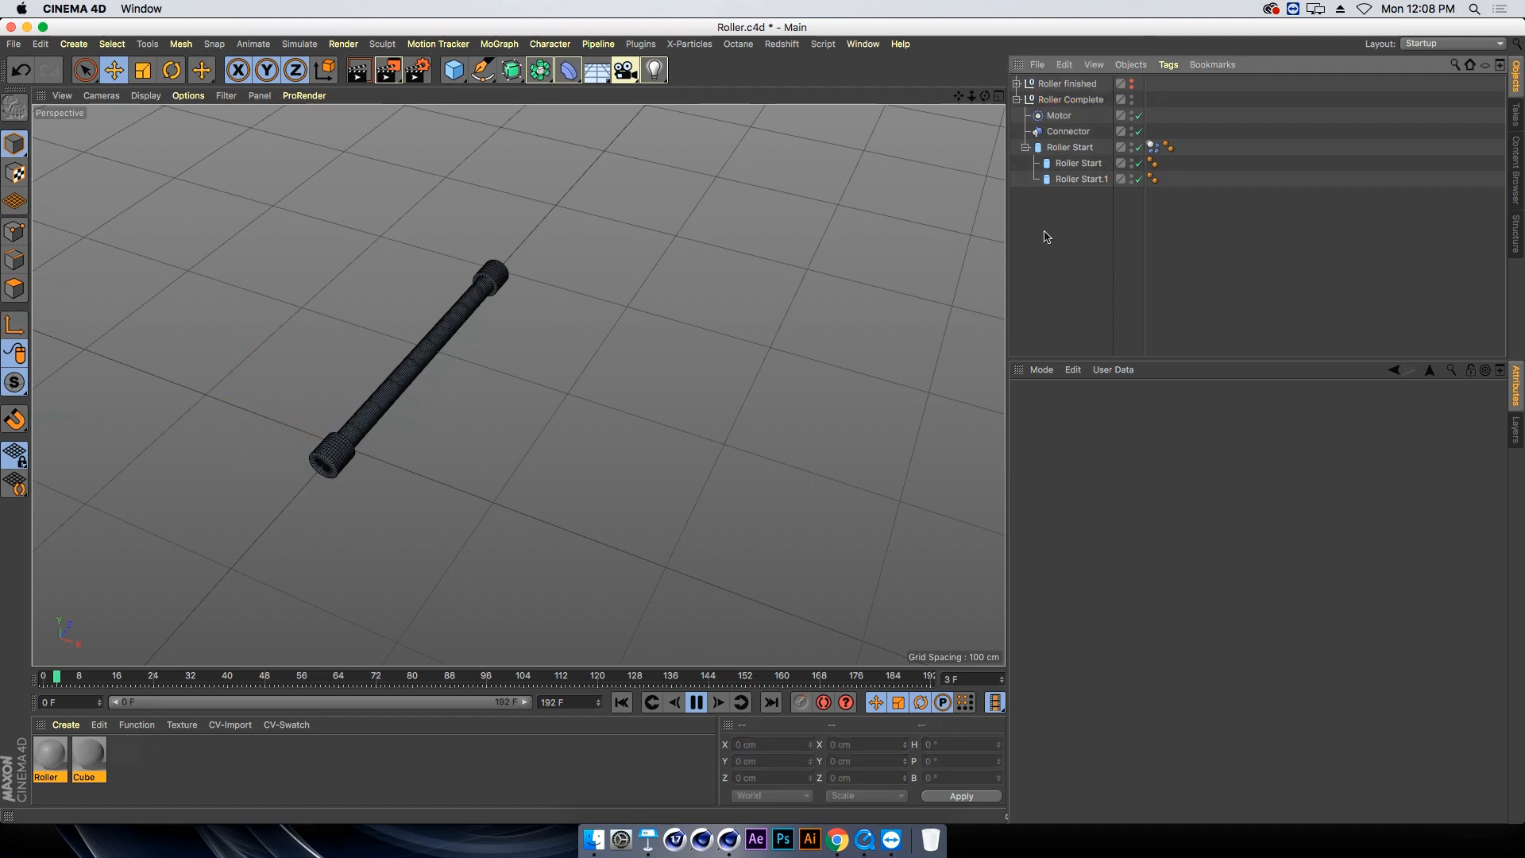
Try a fillet on the caps of the first end cylinder
click(1078, 163)
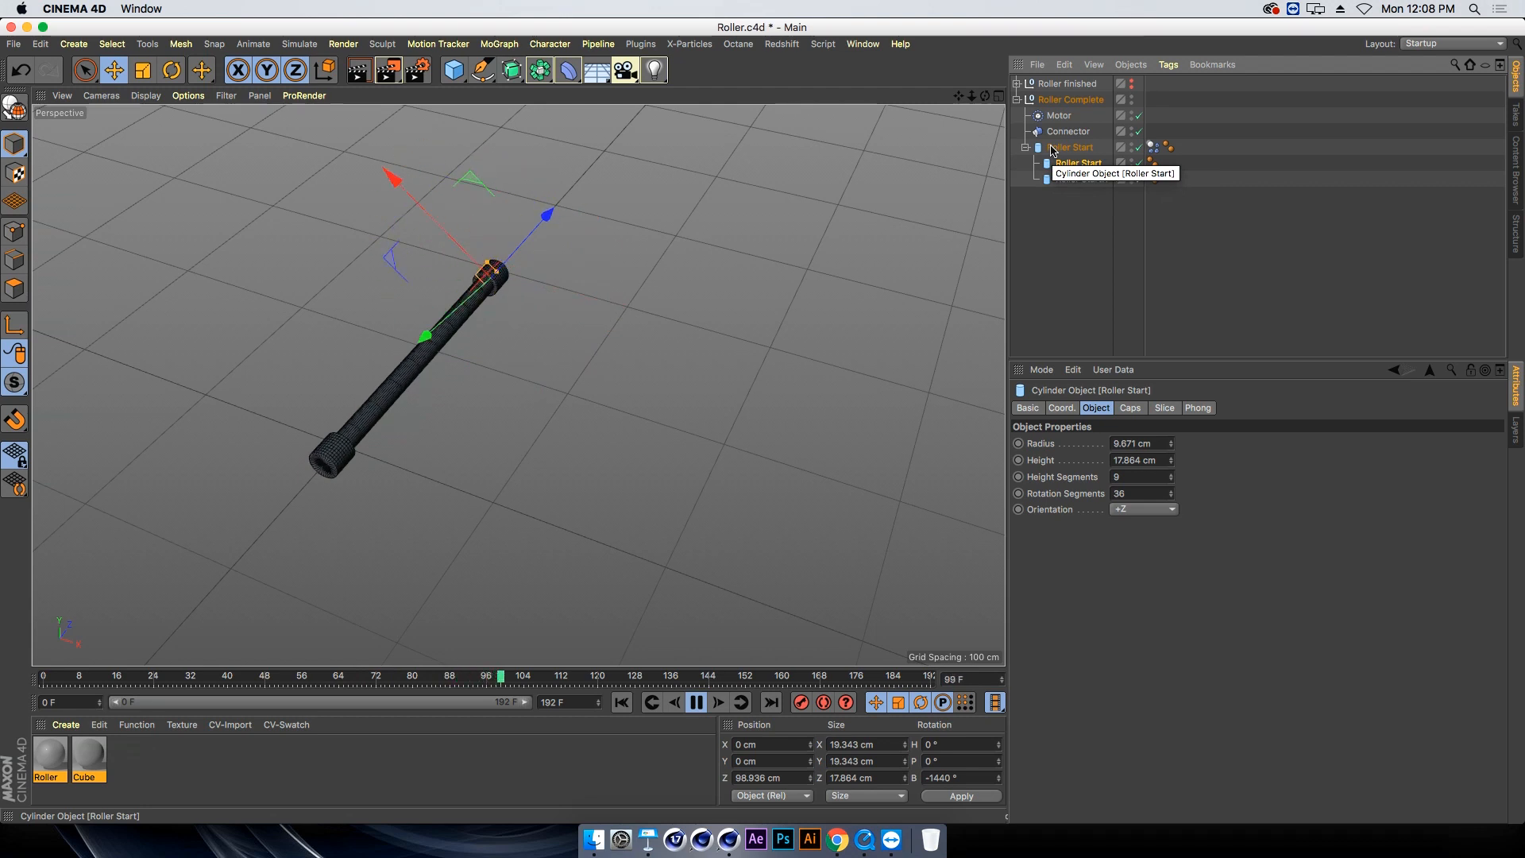
click(1130, 407)
click(1077, 479)
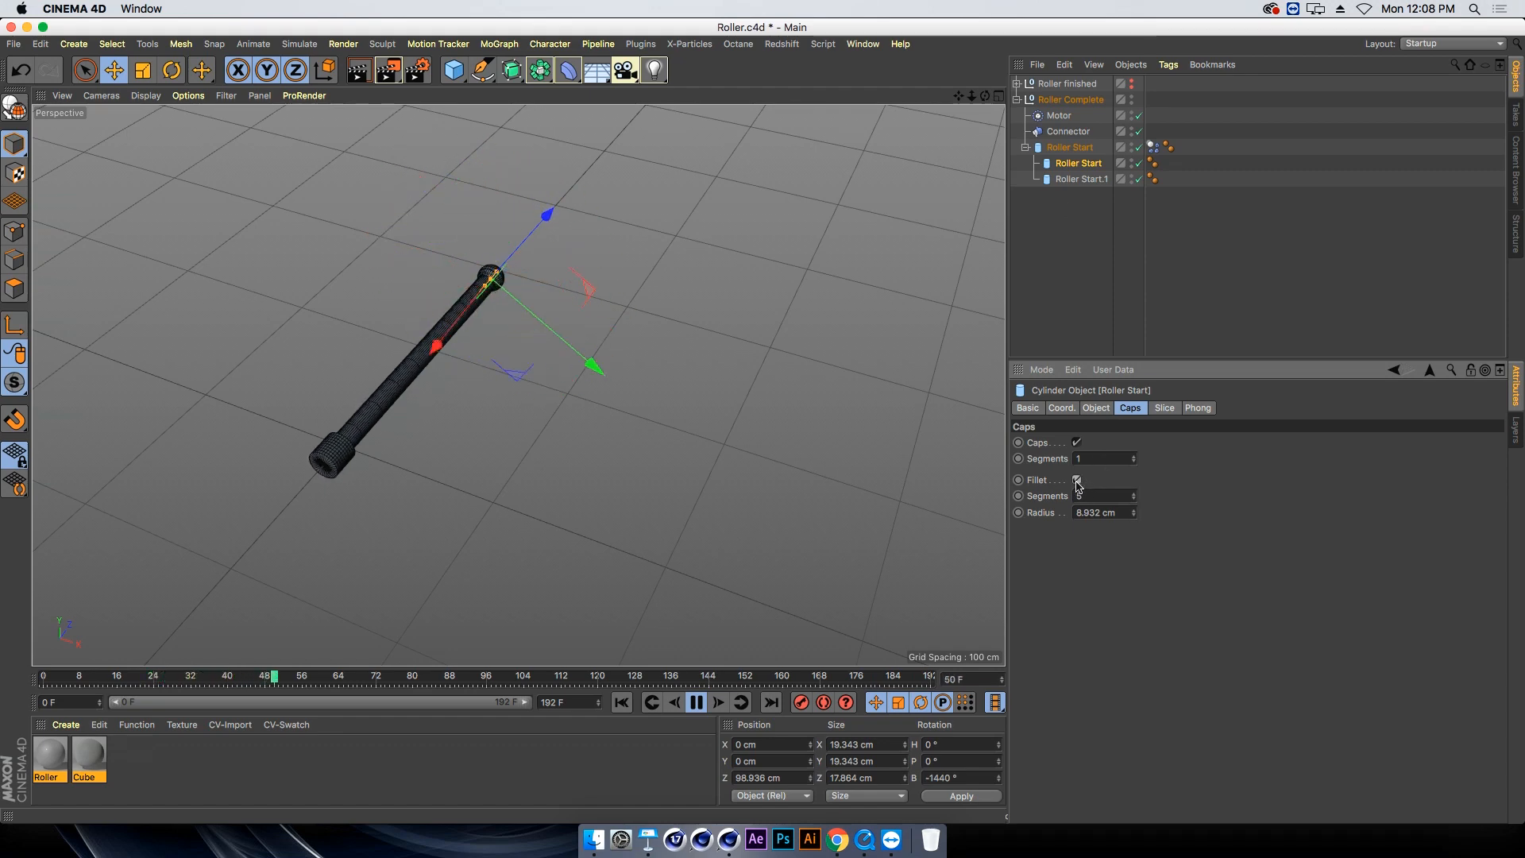
click(1077, 479)
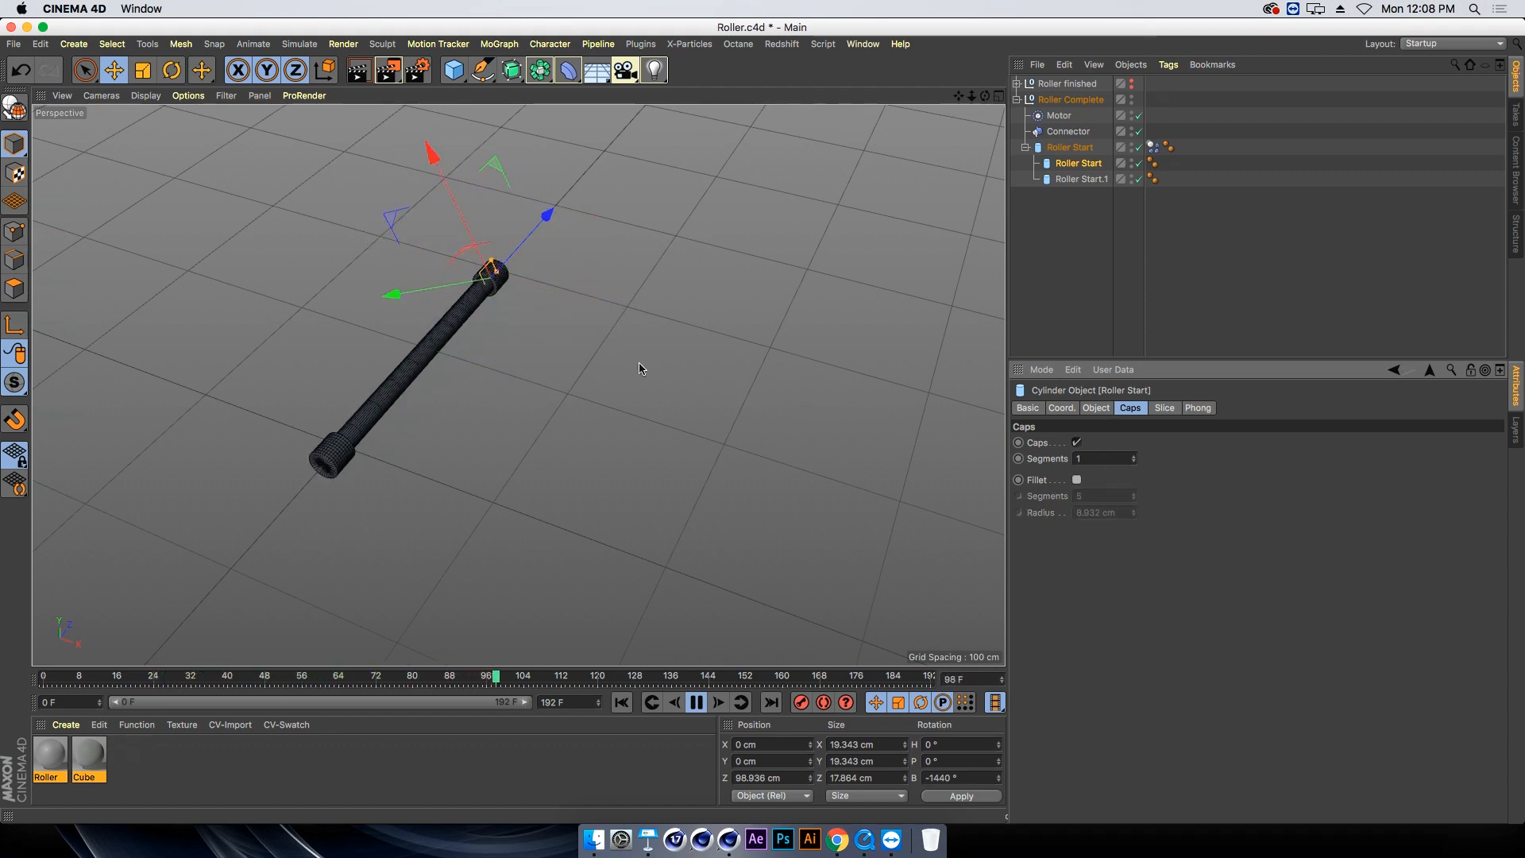
Stop the simulation after viewing the roller from another angle, and switch to the four-view layout
mouse_move(517, 384)
alt+mouse_down()
mouse_move(453, 342)
mouse_move(497, 362)
alt+mouse_up()
mouse_move(496, 362)
alt+right_down()
mouse_move(541, 361)
mouse_move(525, 361)
alt+right_up()
click(695, 703)
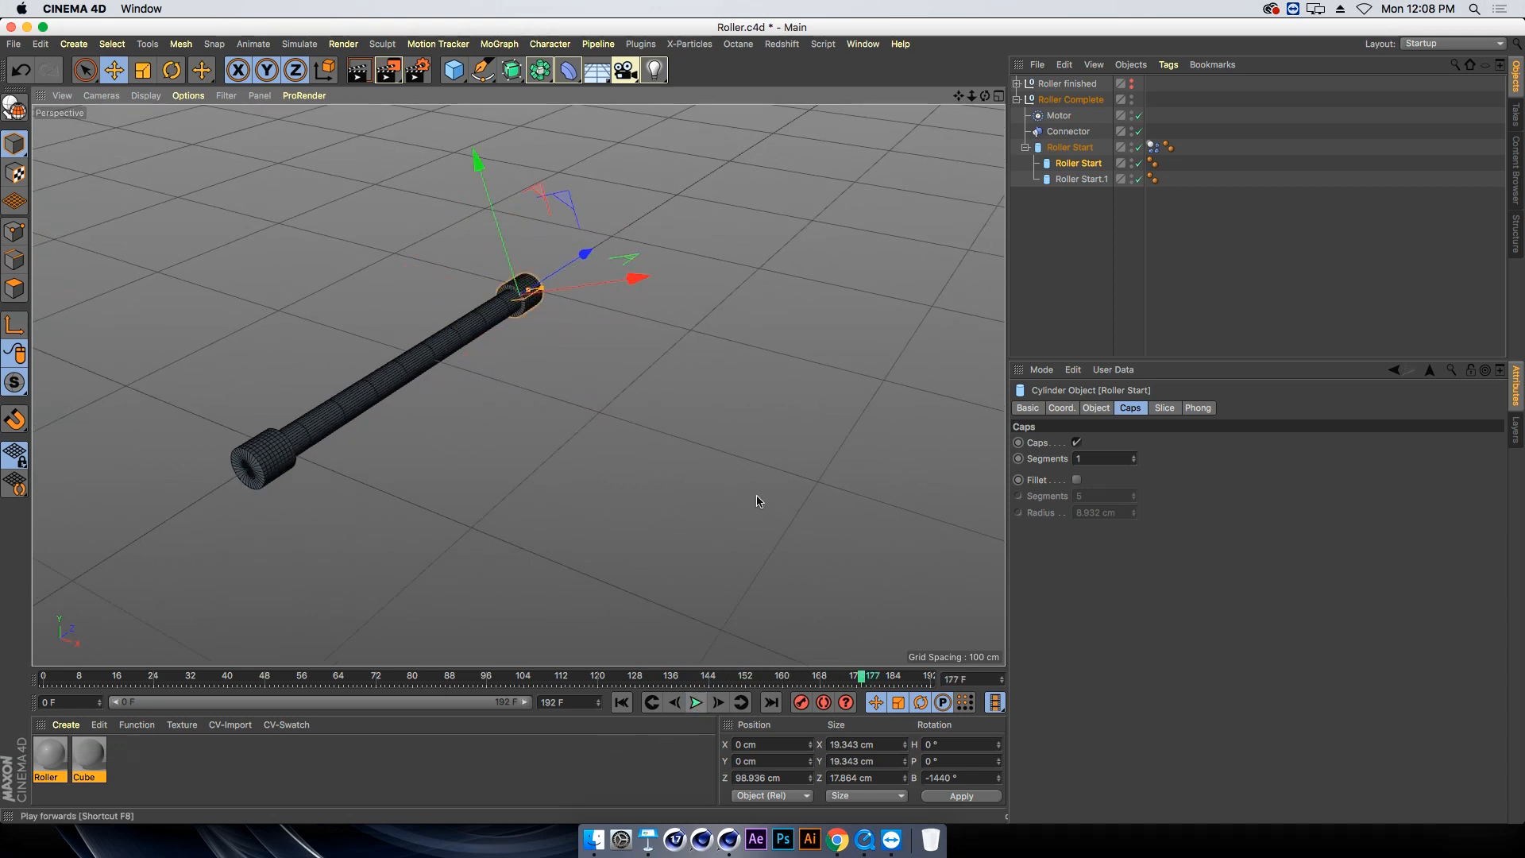
click(997, 96)
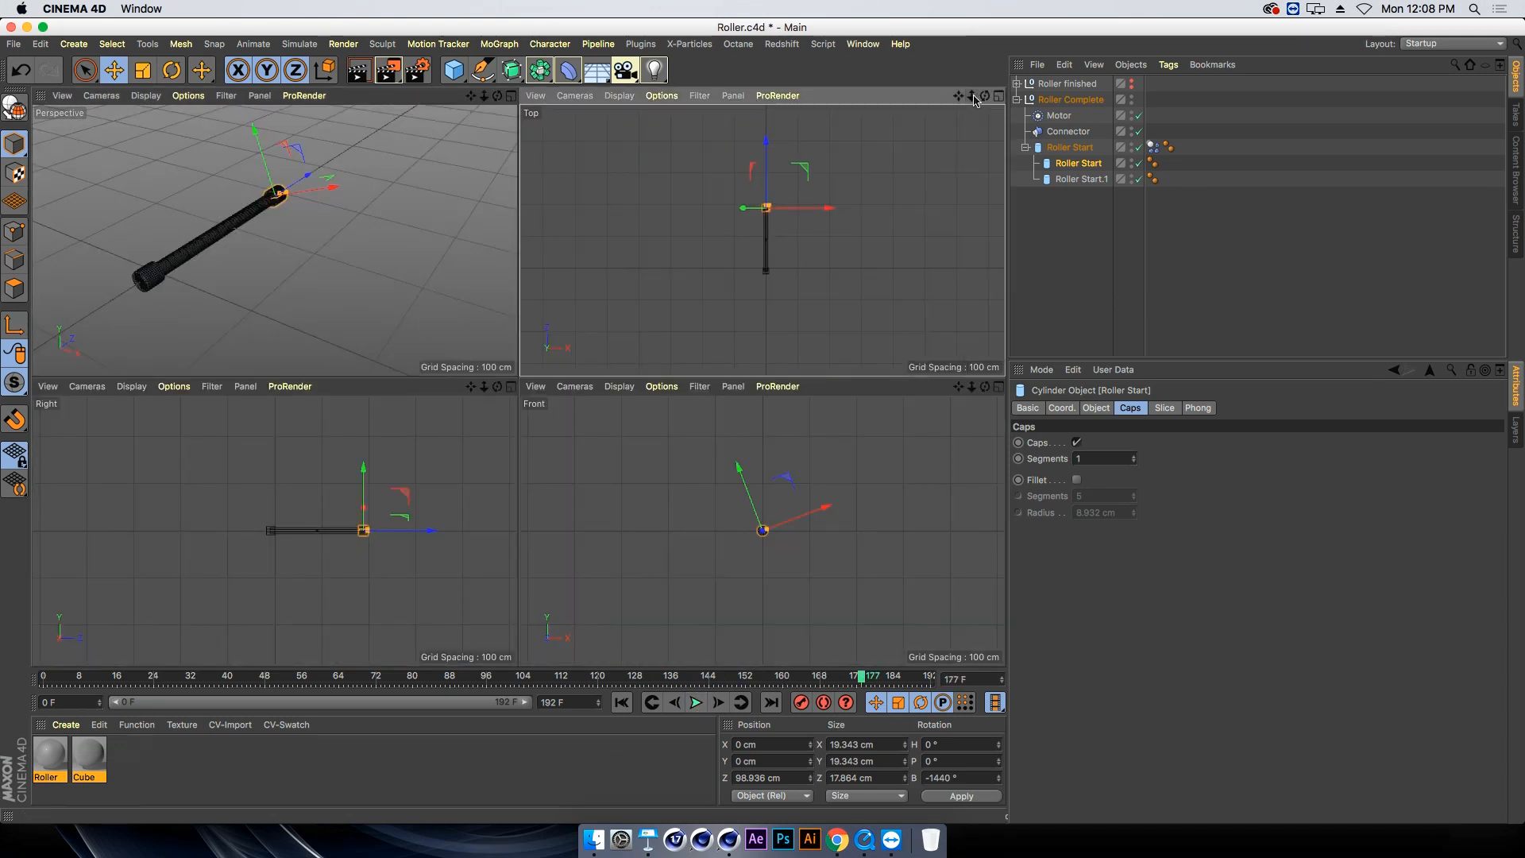
Draw an open six-point B-Spline in the Top view, starting across the roller and curving around in a wide U-turn
click(999, 96)
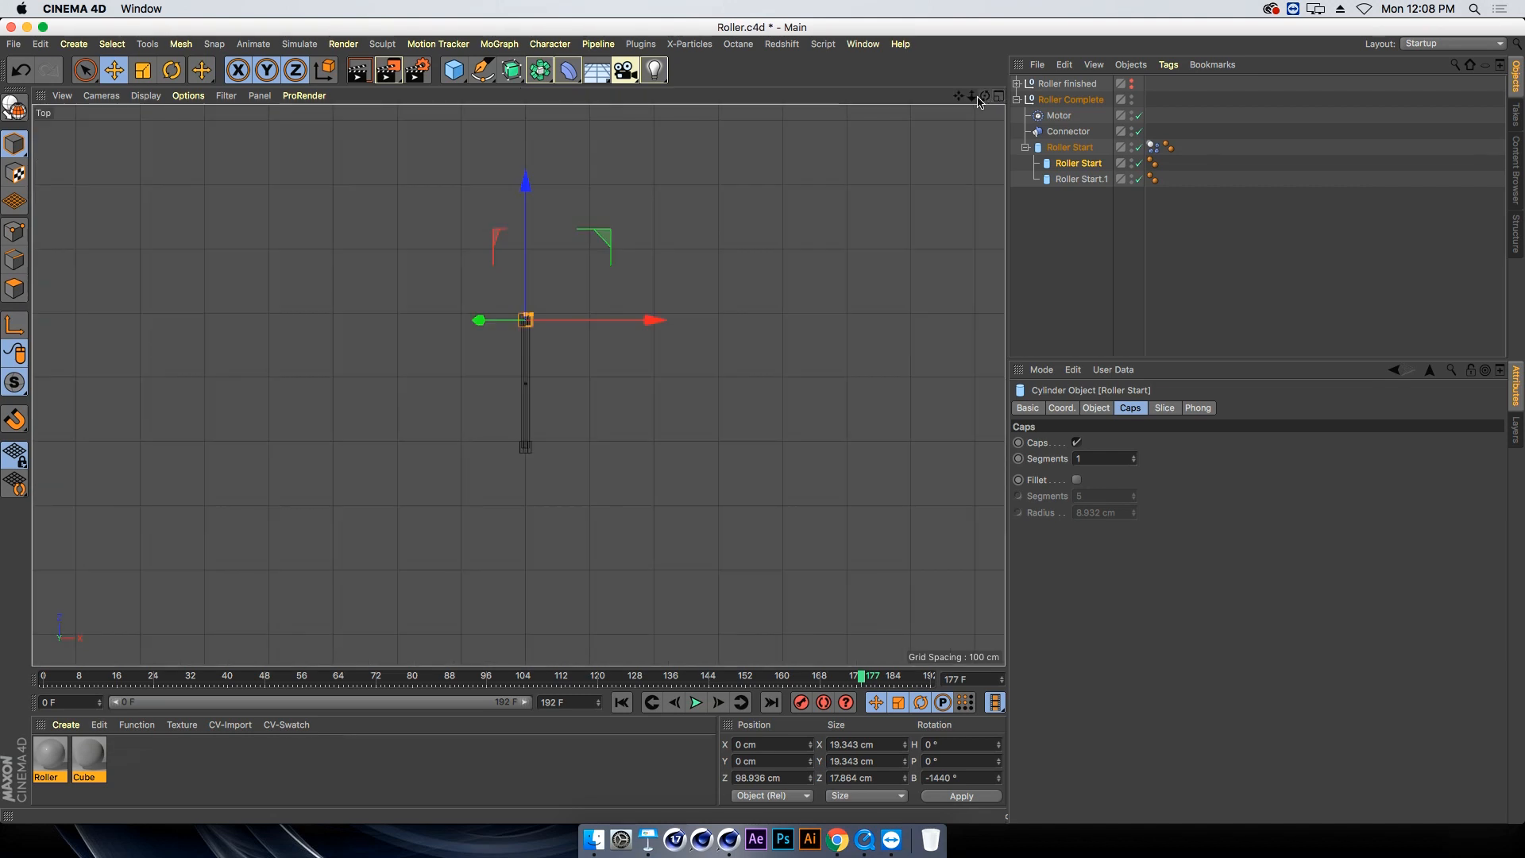
drag(958, 96, 722, 192)
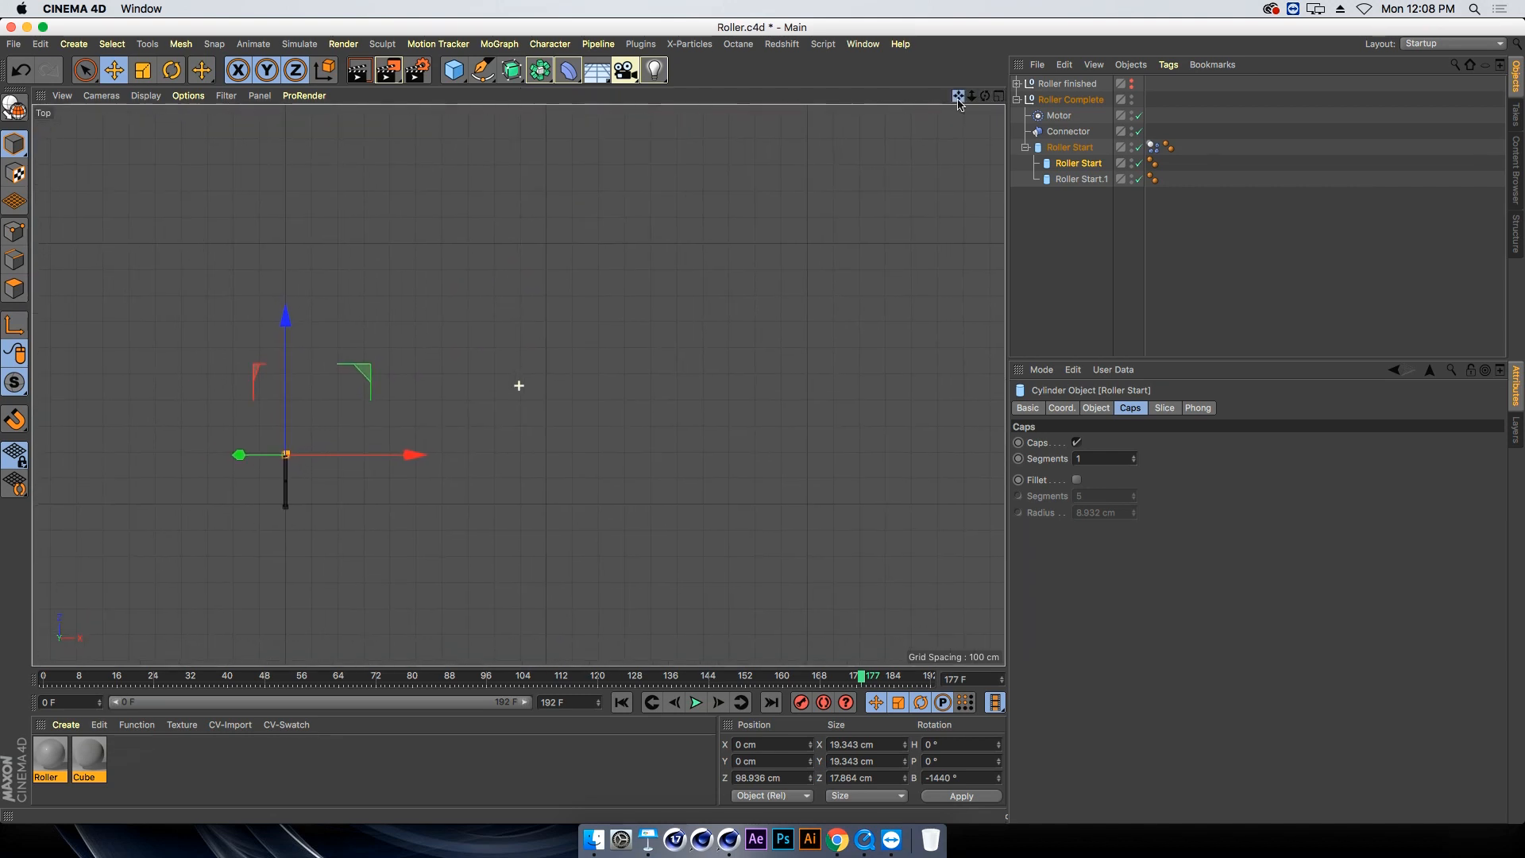
click(482, 70)
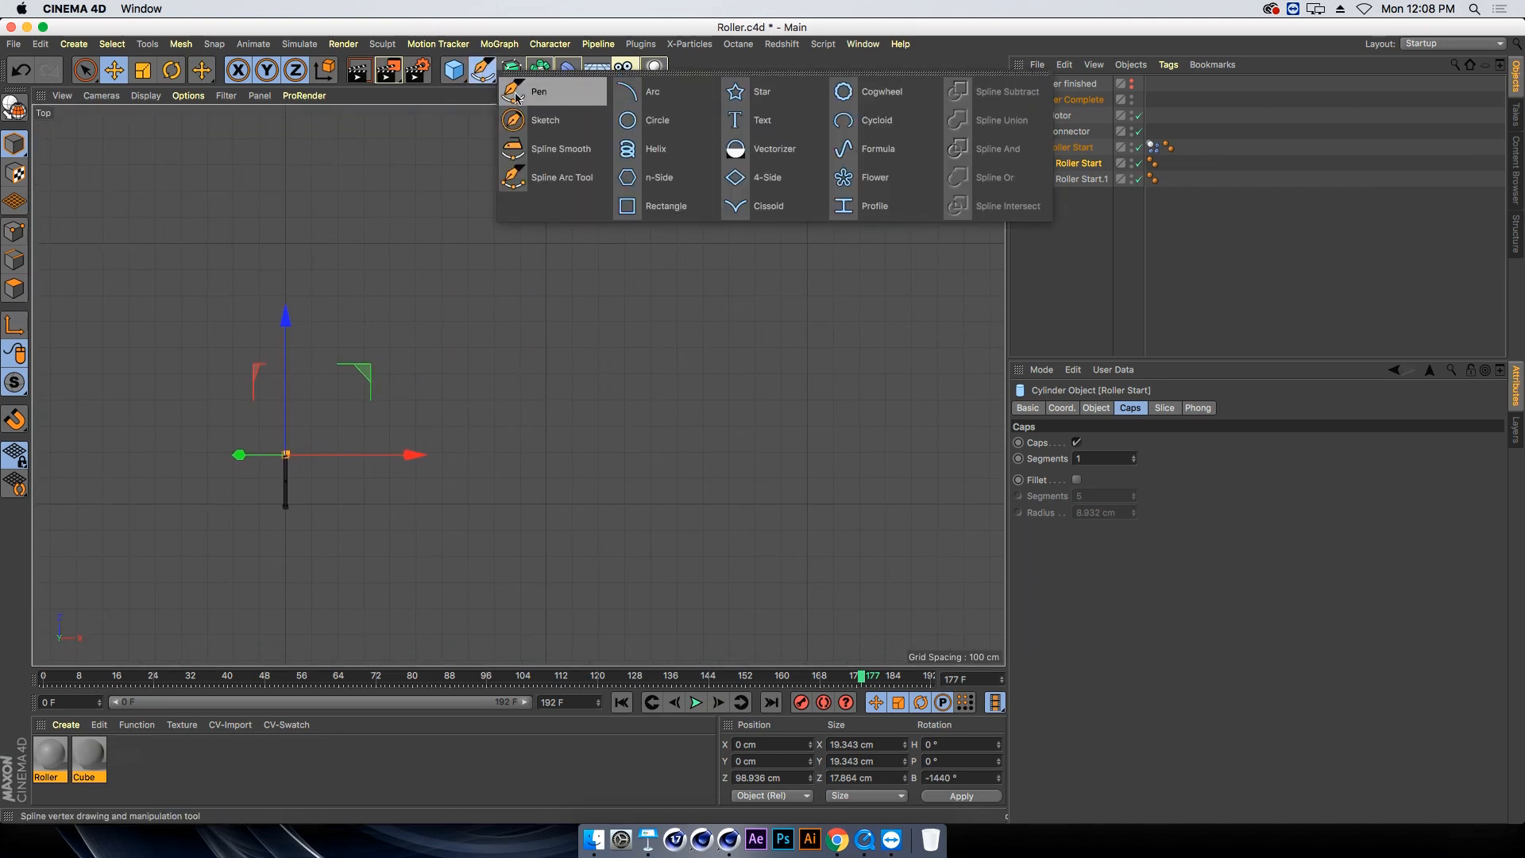
click(517, 93)
click(1155, 429)
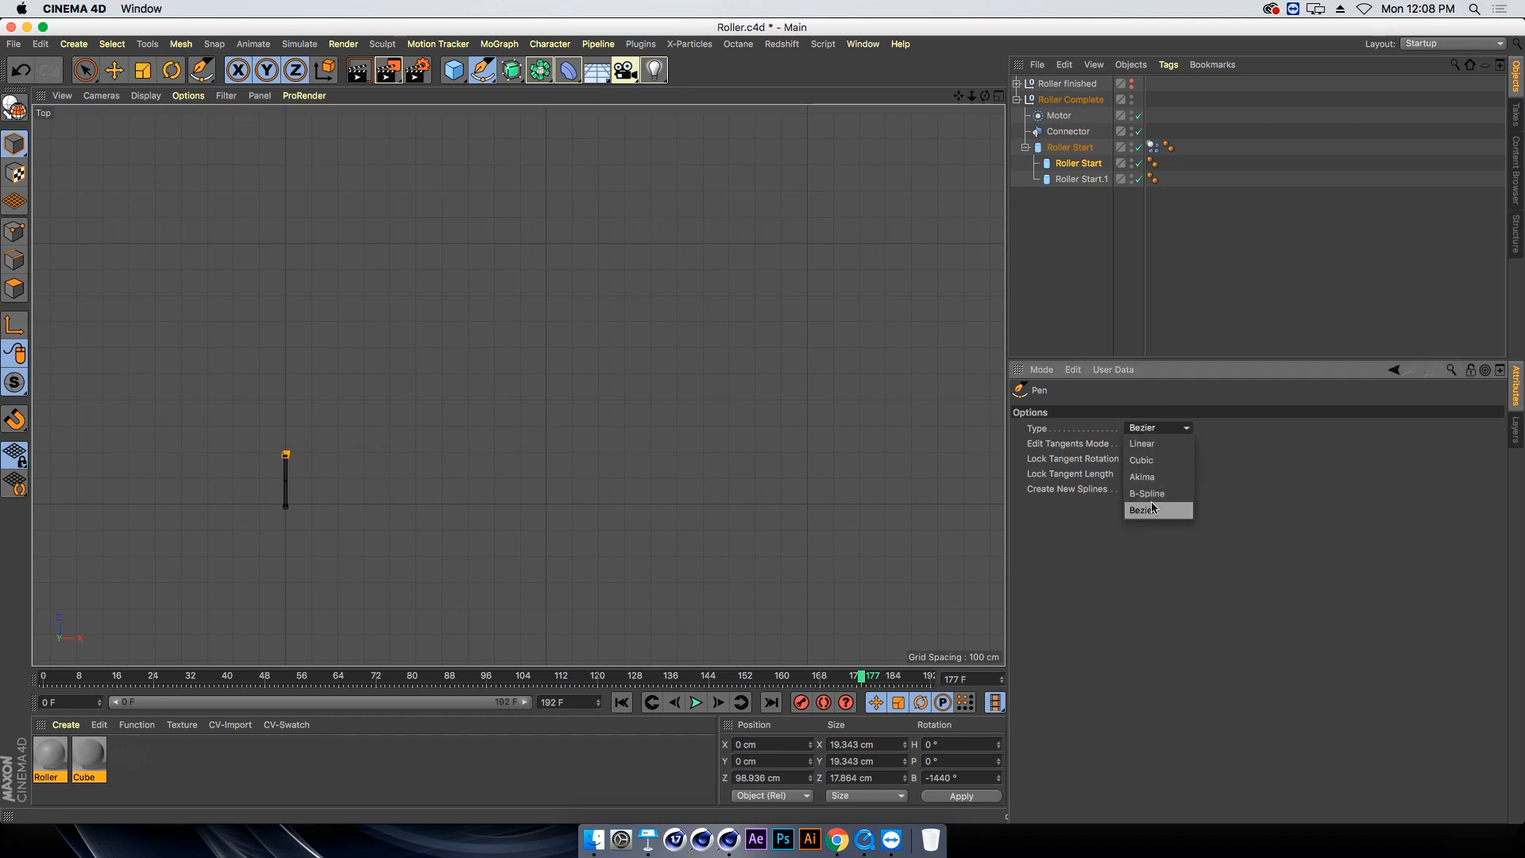
click(1148, 492)
click(262, 477)
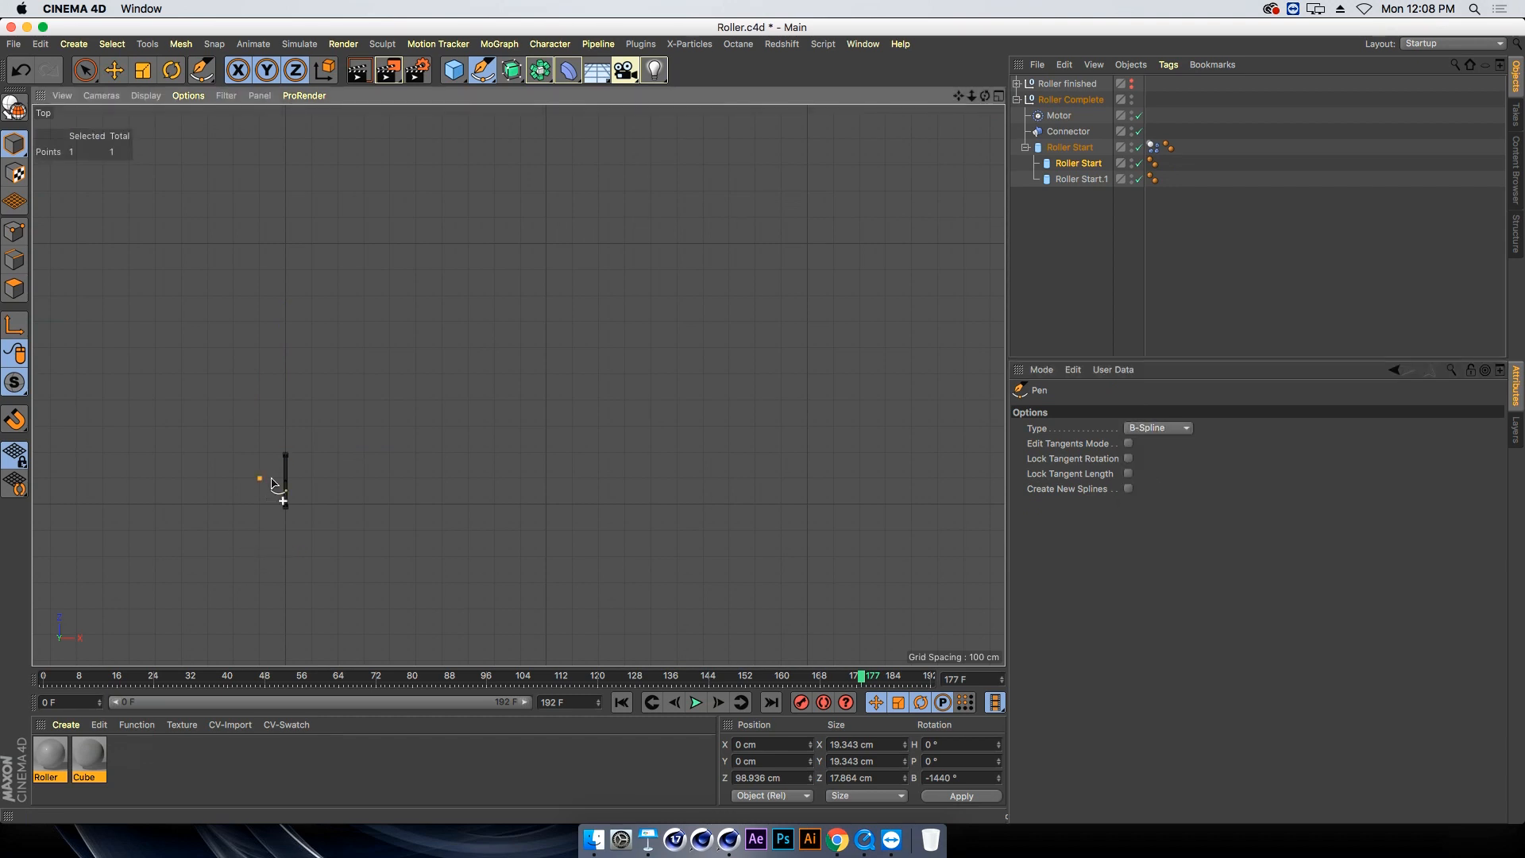
click(546, 481)
click(750, 353)
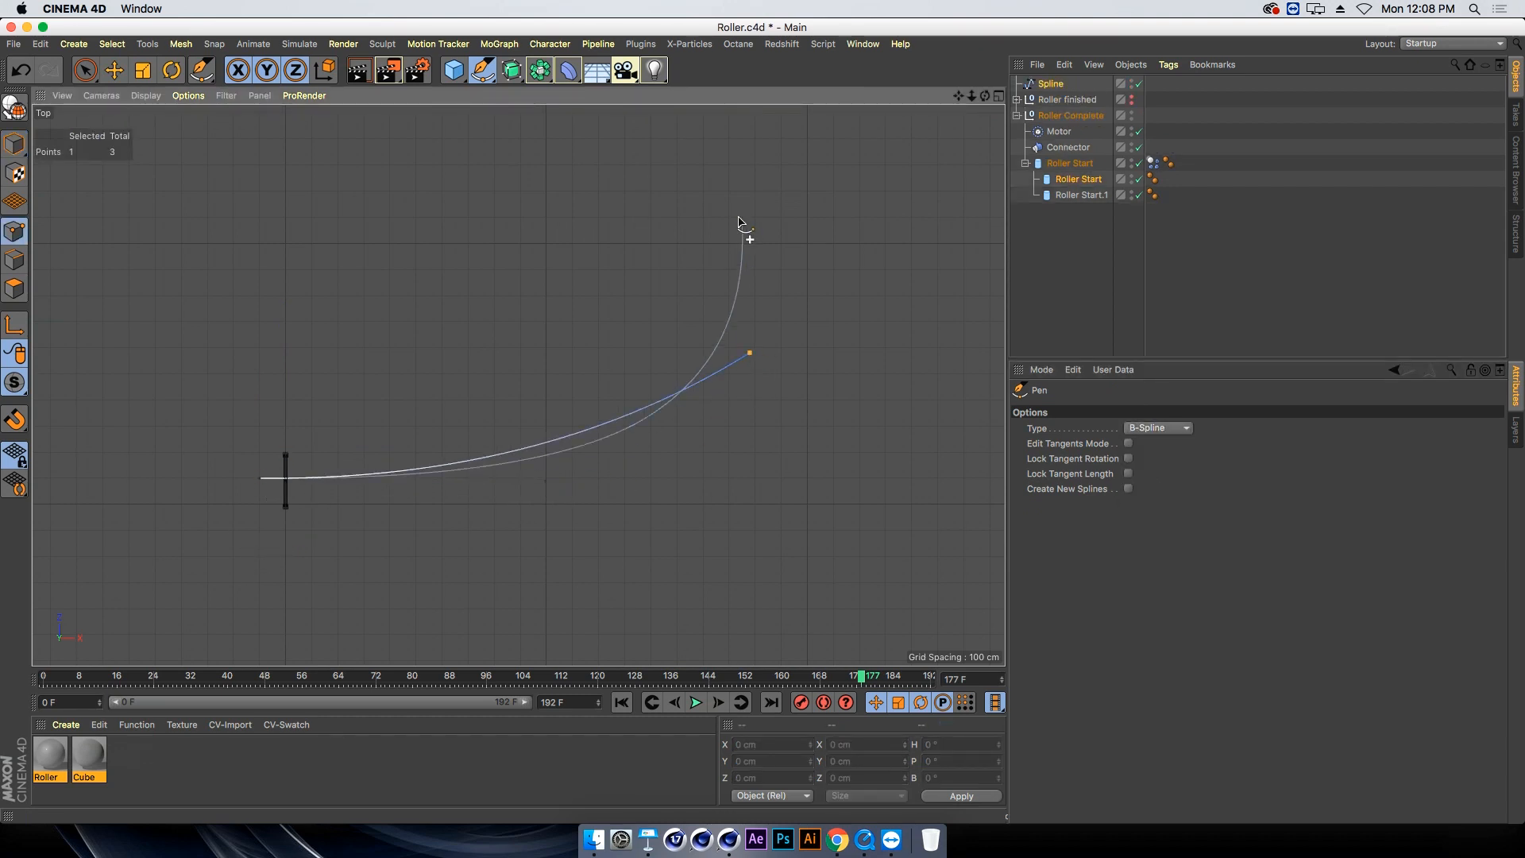
click(701, 193)
click(495, 177)
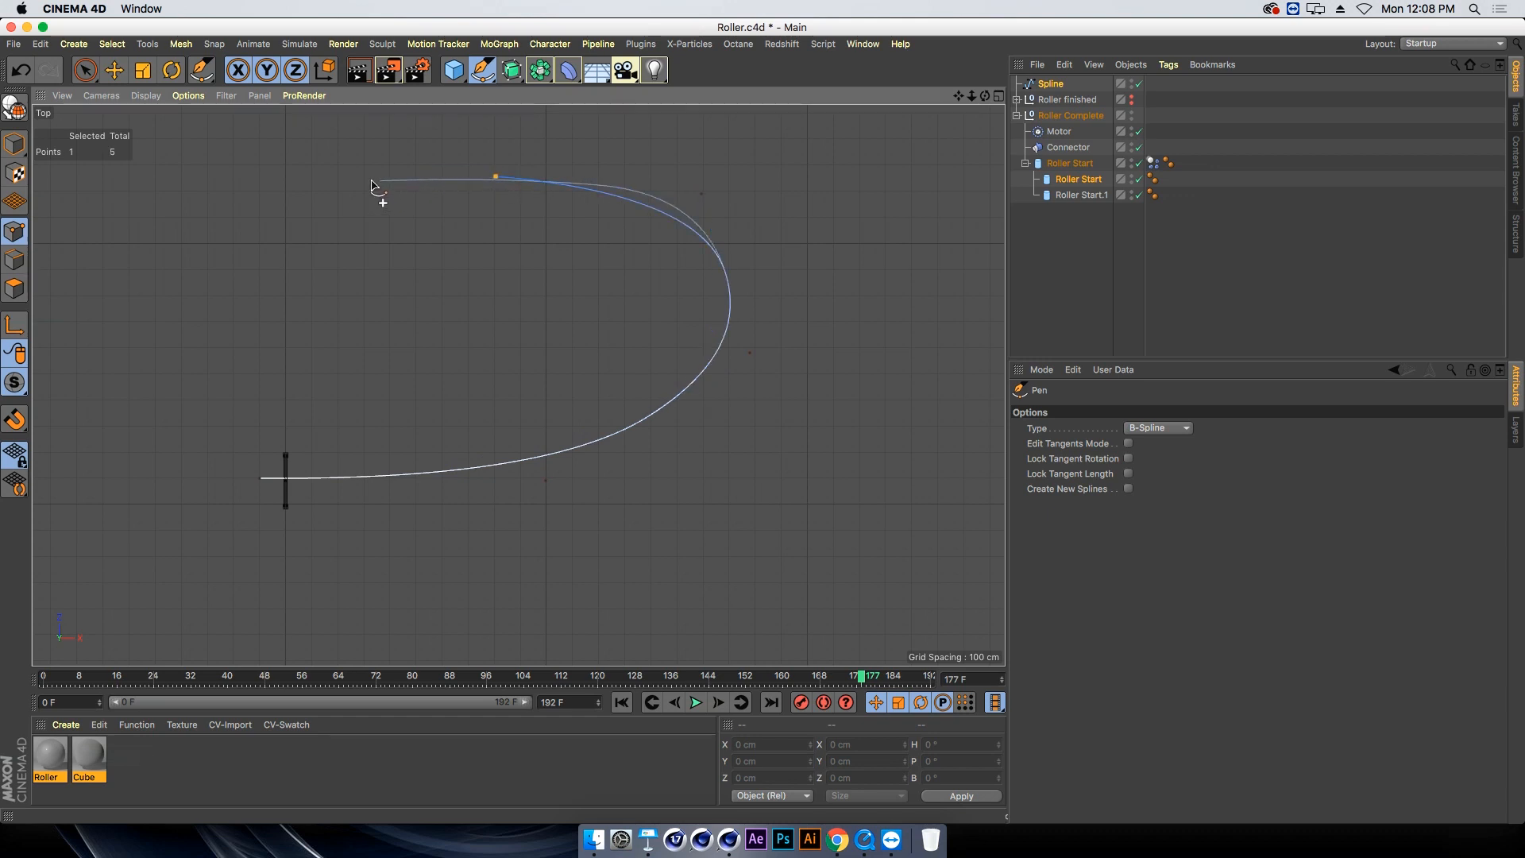
key(Escape)
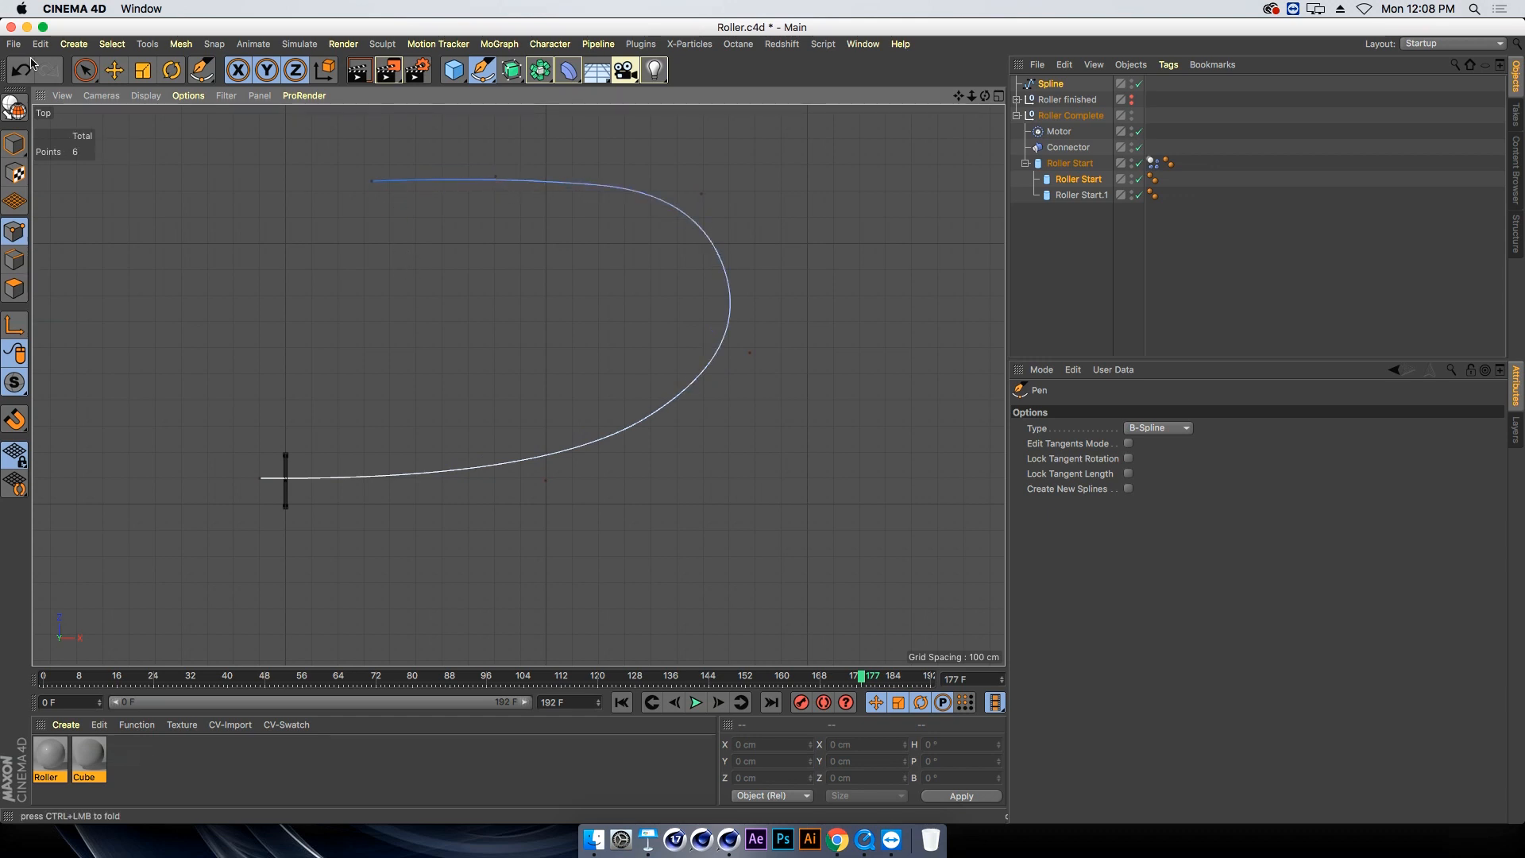
Shift the two control points of the spline's outer bend slightly inward, moving the one nearer the roller by about 77 cm
click(114, 70)
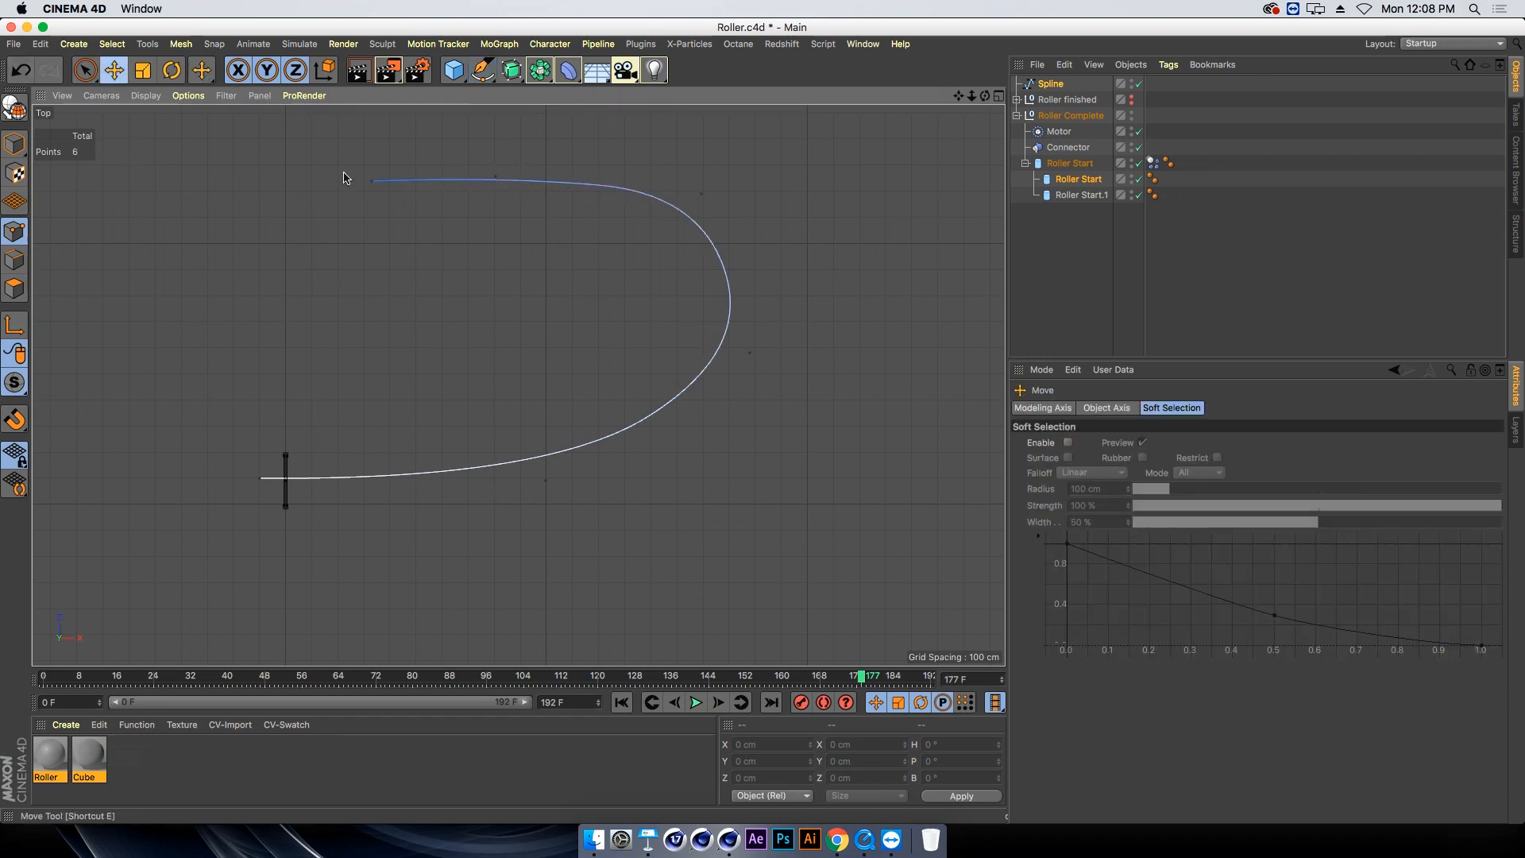
click(702, 196)
drag(783, 116, 778, 123)
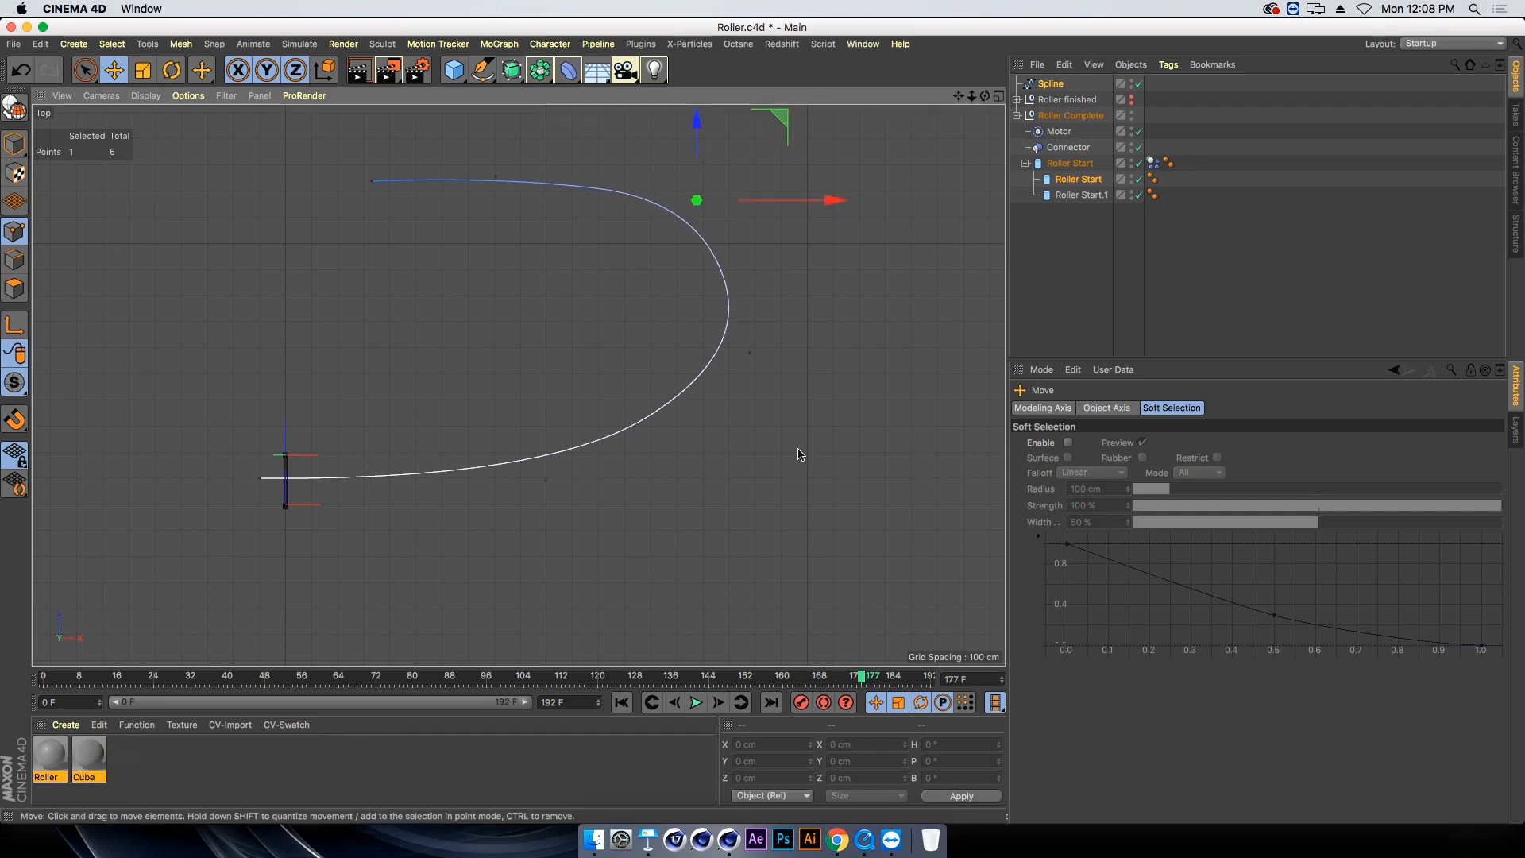
click(749, 354)
mouse_move(826, 282)
mouse_down()
mouse_move(838, 310)
mouse_move(823, 294)
mouse_up()
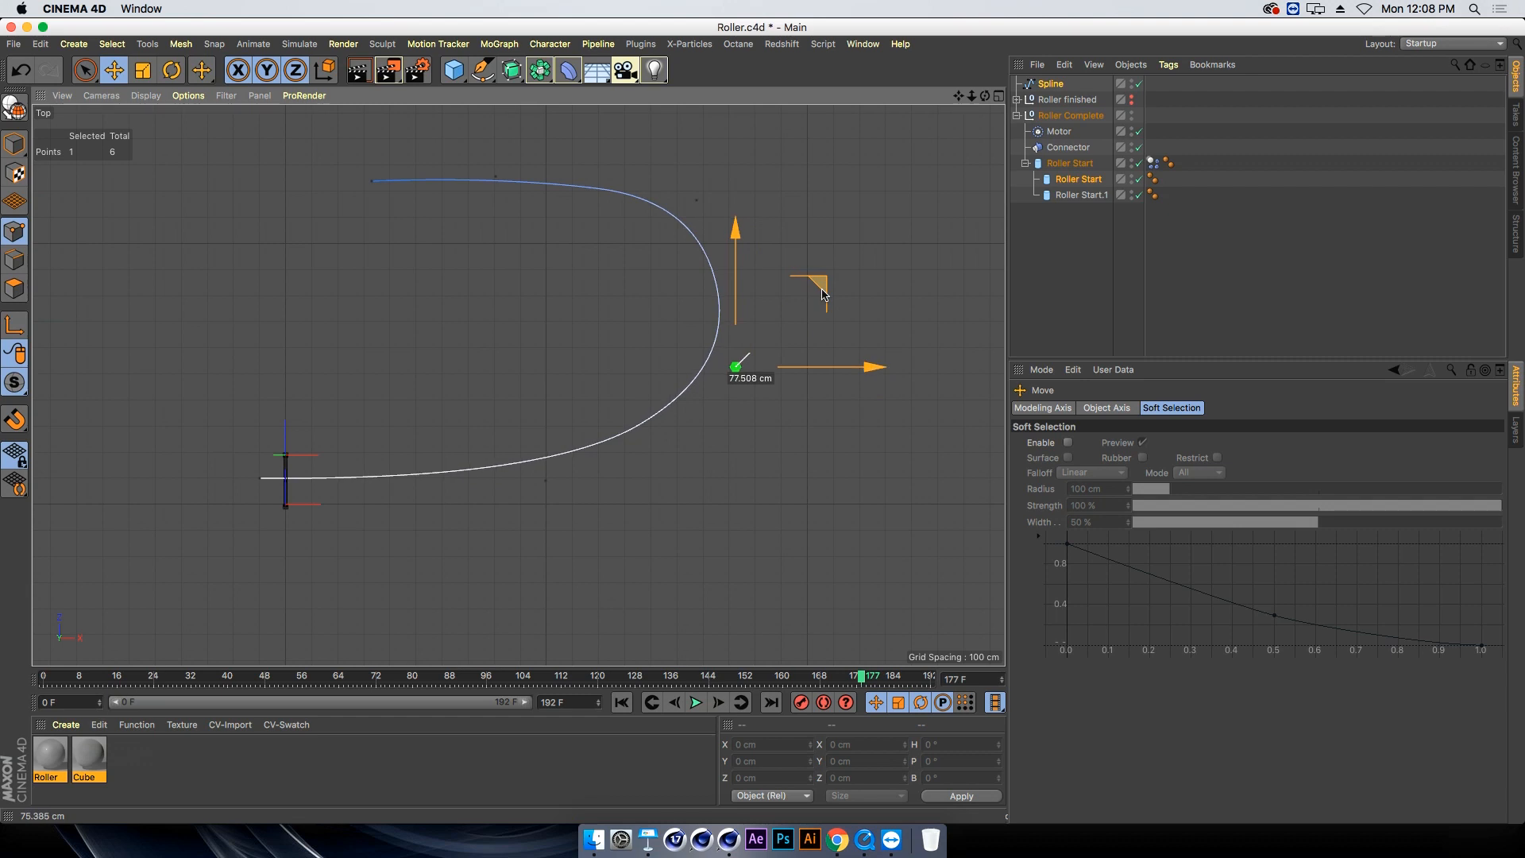
Add a MoGraph Cloner in the perspective view and place the Roller Complete group inside it
click(998, 95)
click(510, 95)
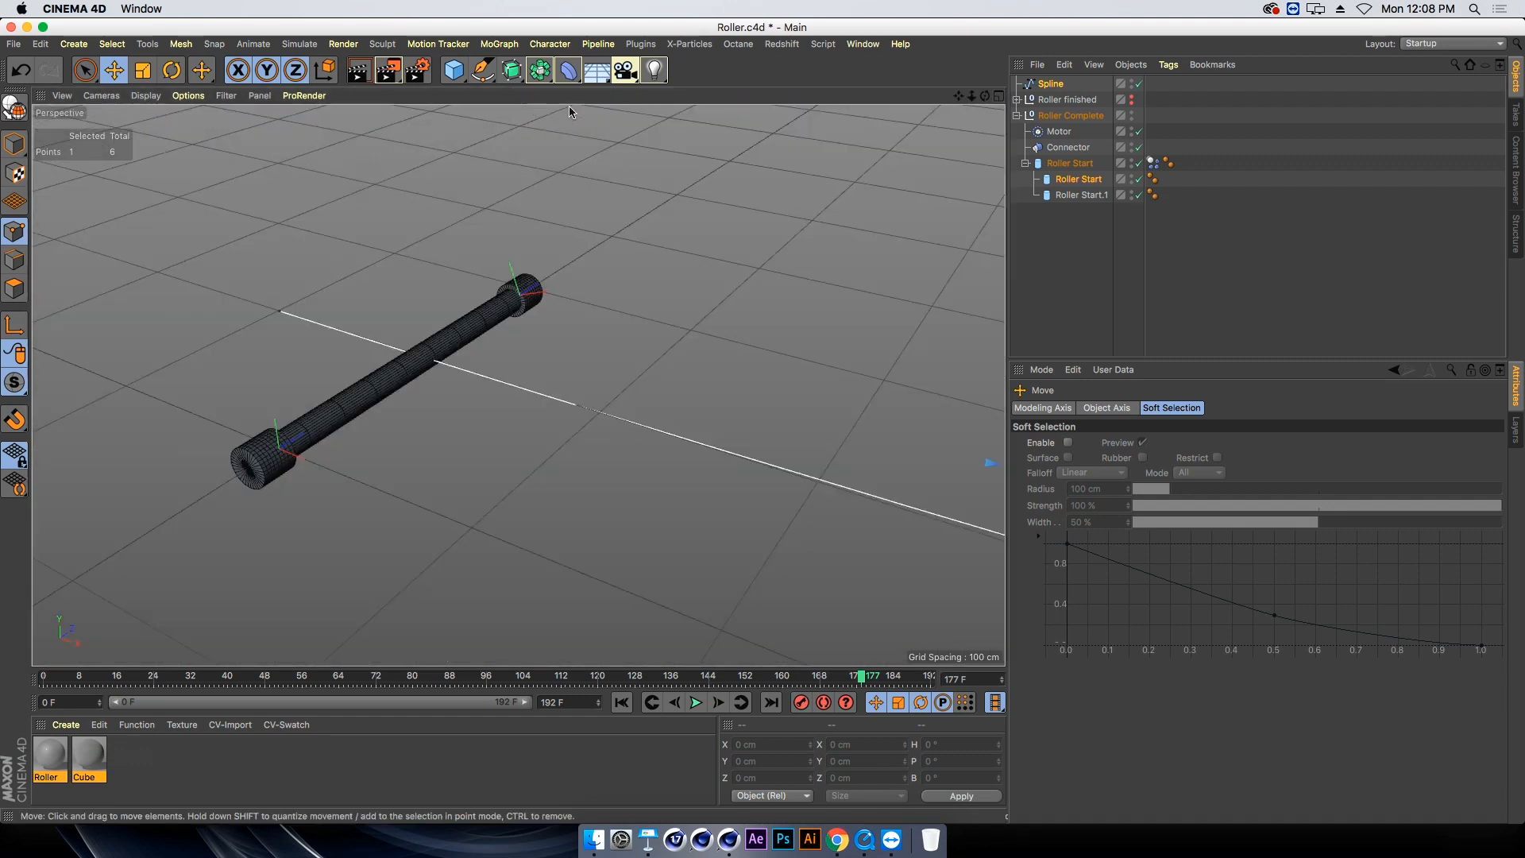
drag(973, 99, 958, 98)
alt+drag(567, 418, 635, 397)
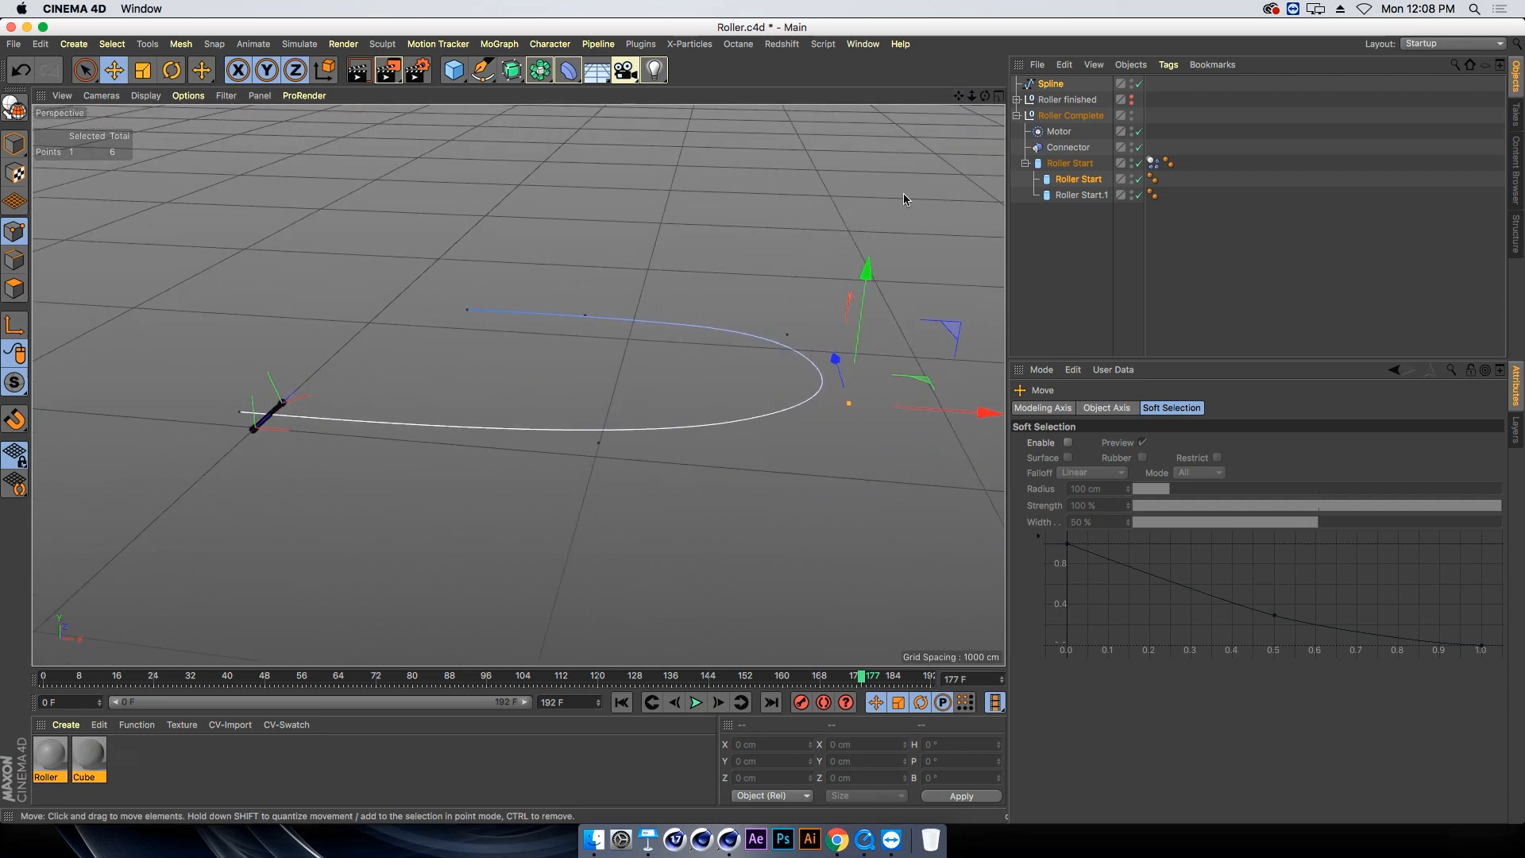
click(1018, 116)
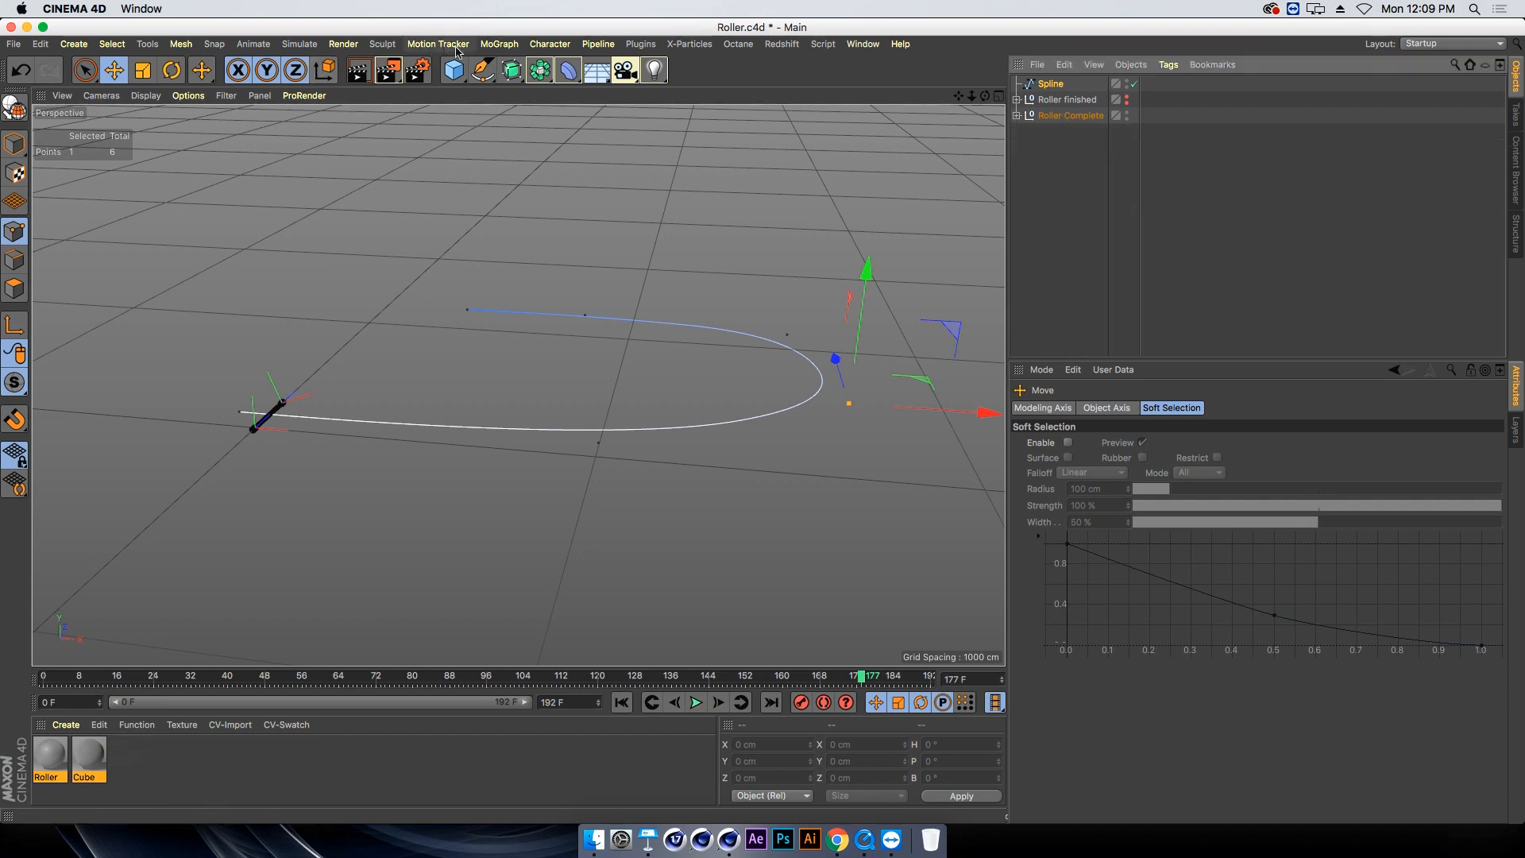
click(499, 45)
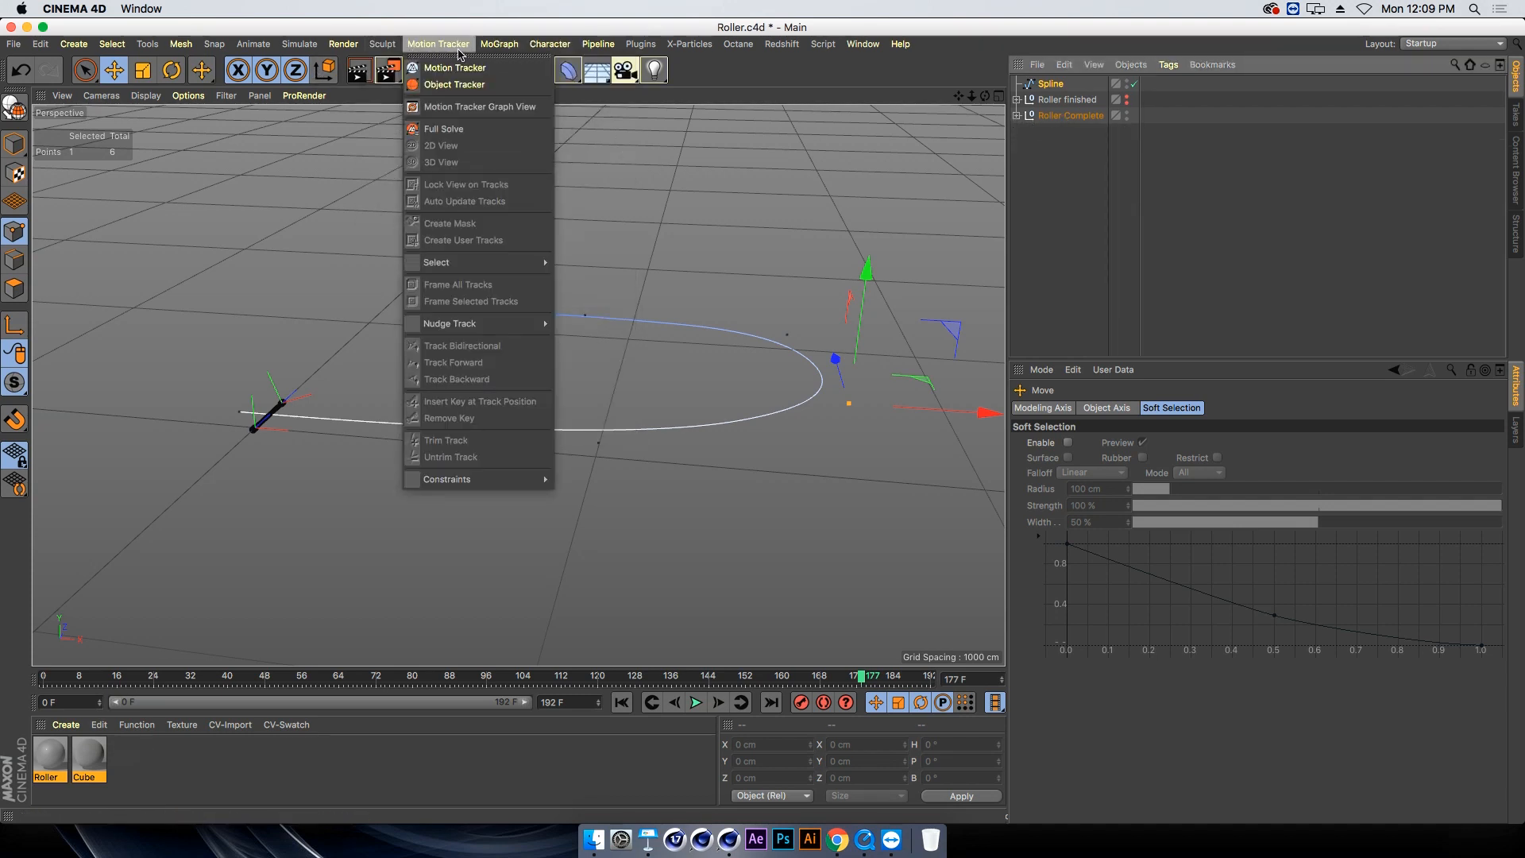
click(509, 223)
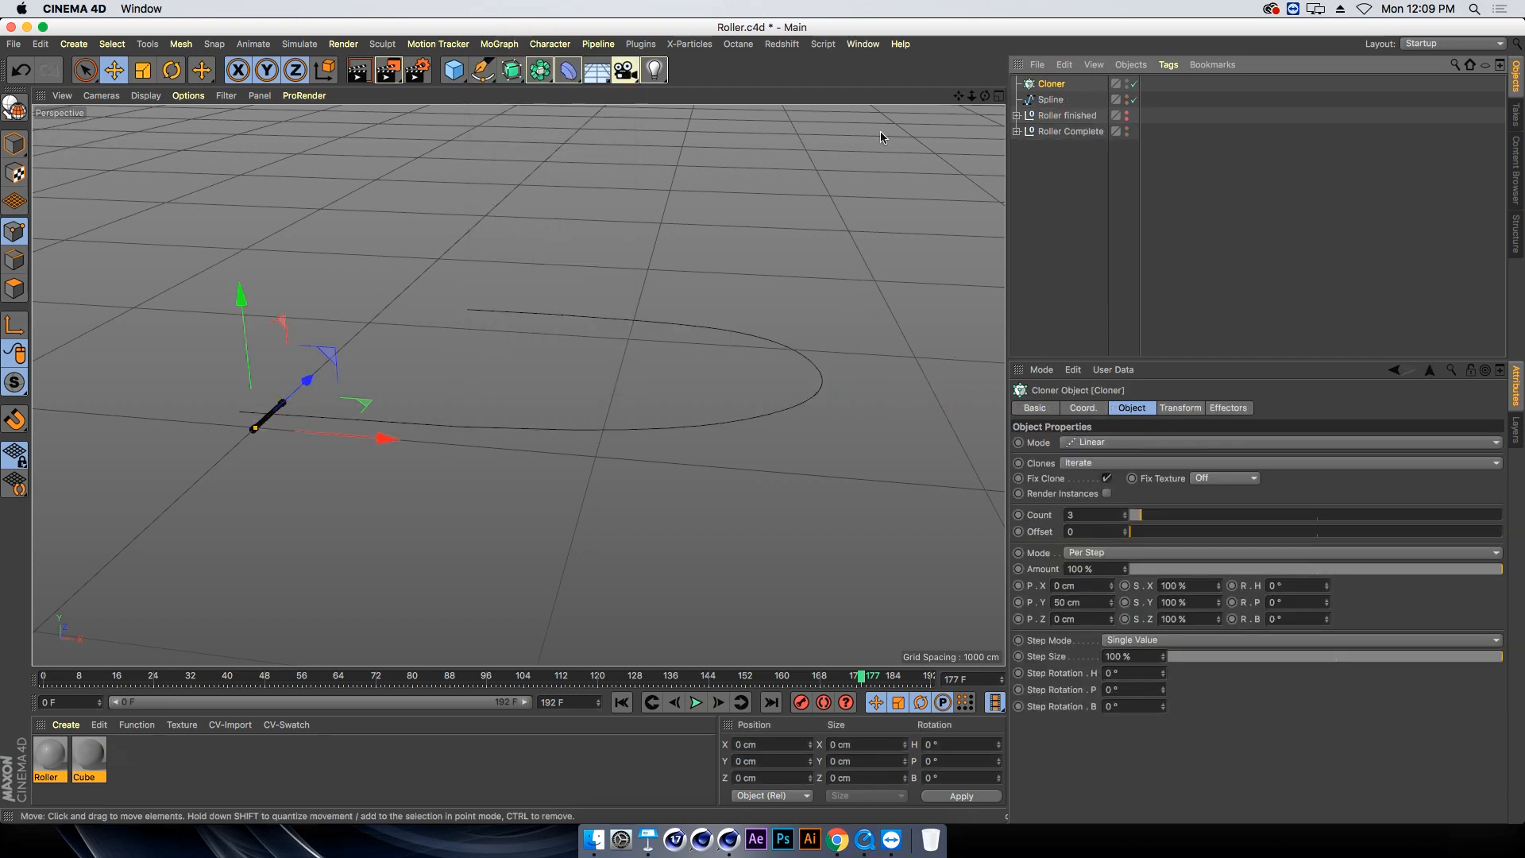
drag(1050, 99, 1054, 86)
Space the Cloner's linear clones 34 cm apart on X and 0 cm on Y
click(1082, 443)
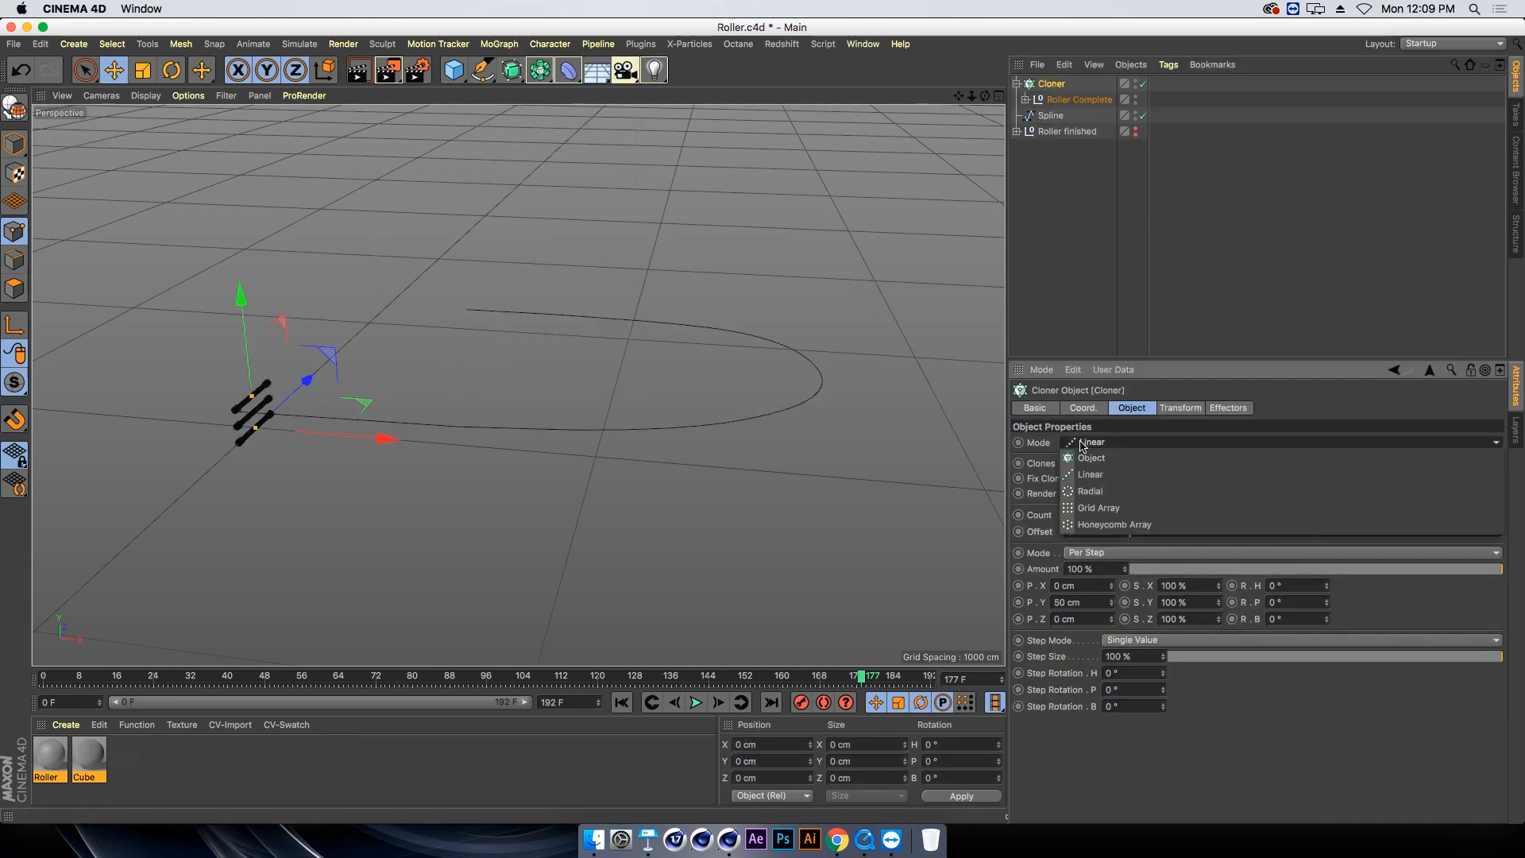
click(351, 360)
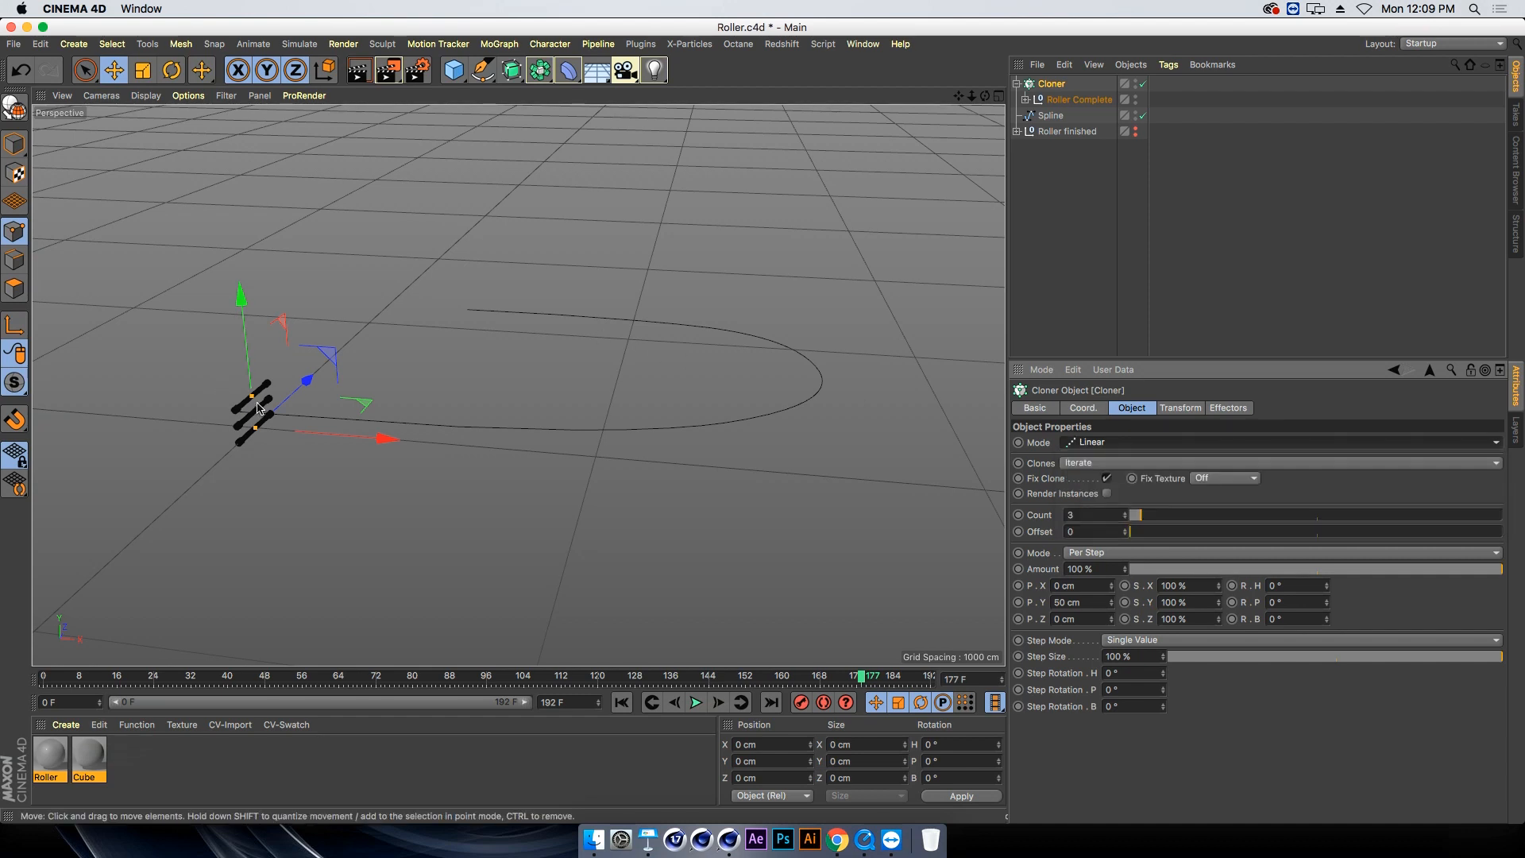
click(1127, 445)
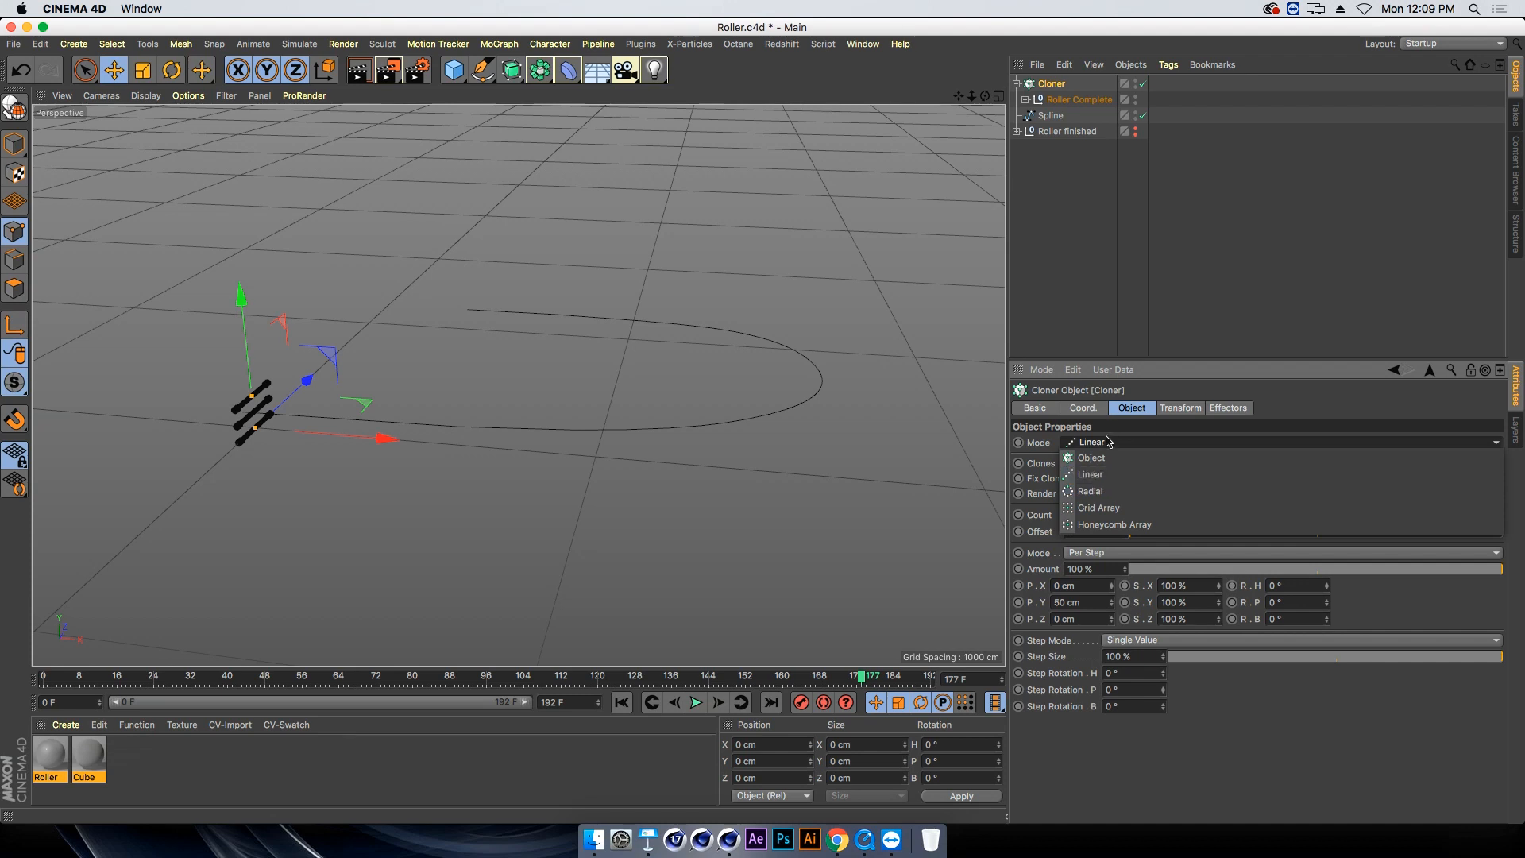
click(1111, 441)
text(0)
key(Return)
drag(1076, 601, 1137, 586)
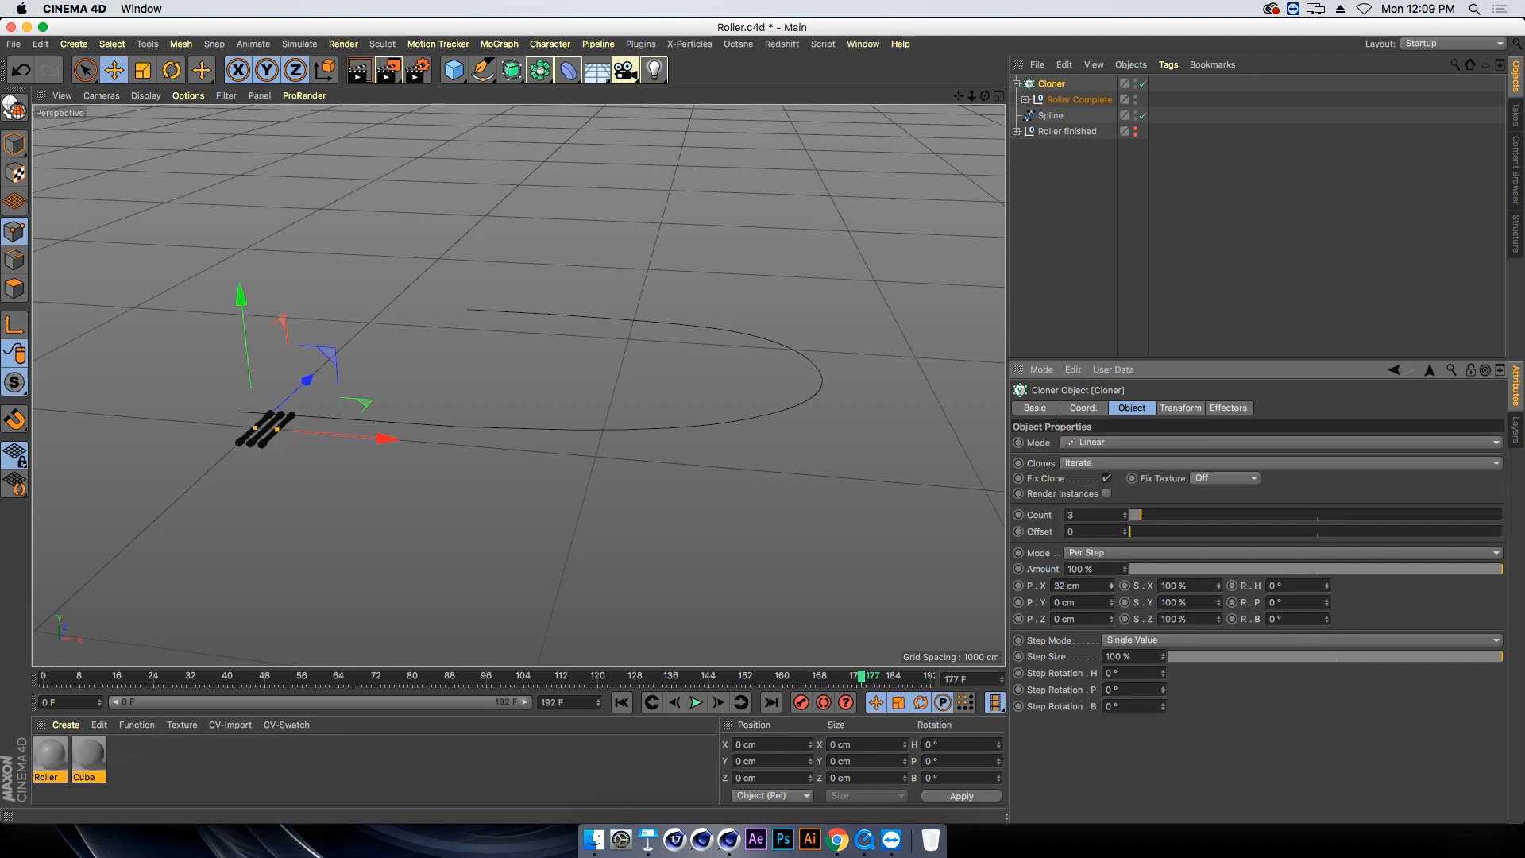
Raise the linear Cloner's clone count to 21
click(1069, 515)
key(Up)
key(Up)
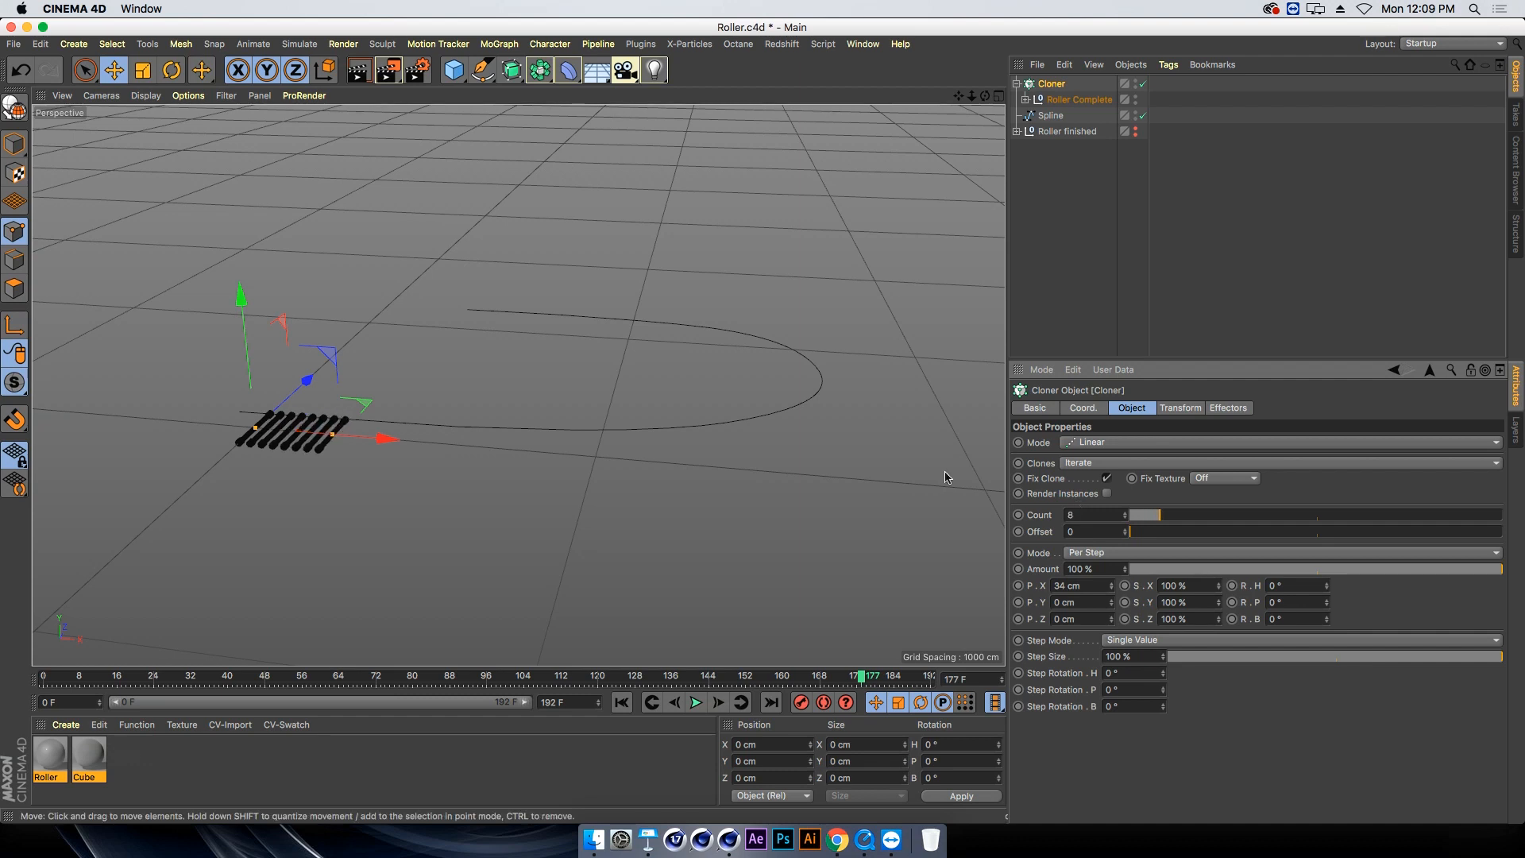
key(Up)
key(Up)
key(Up)
key(Up)
key(Up)
key(Up)
key(Up)
key(Up)
key(Up)
key(Up)
key(Up)
key(Up)
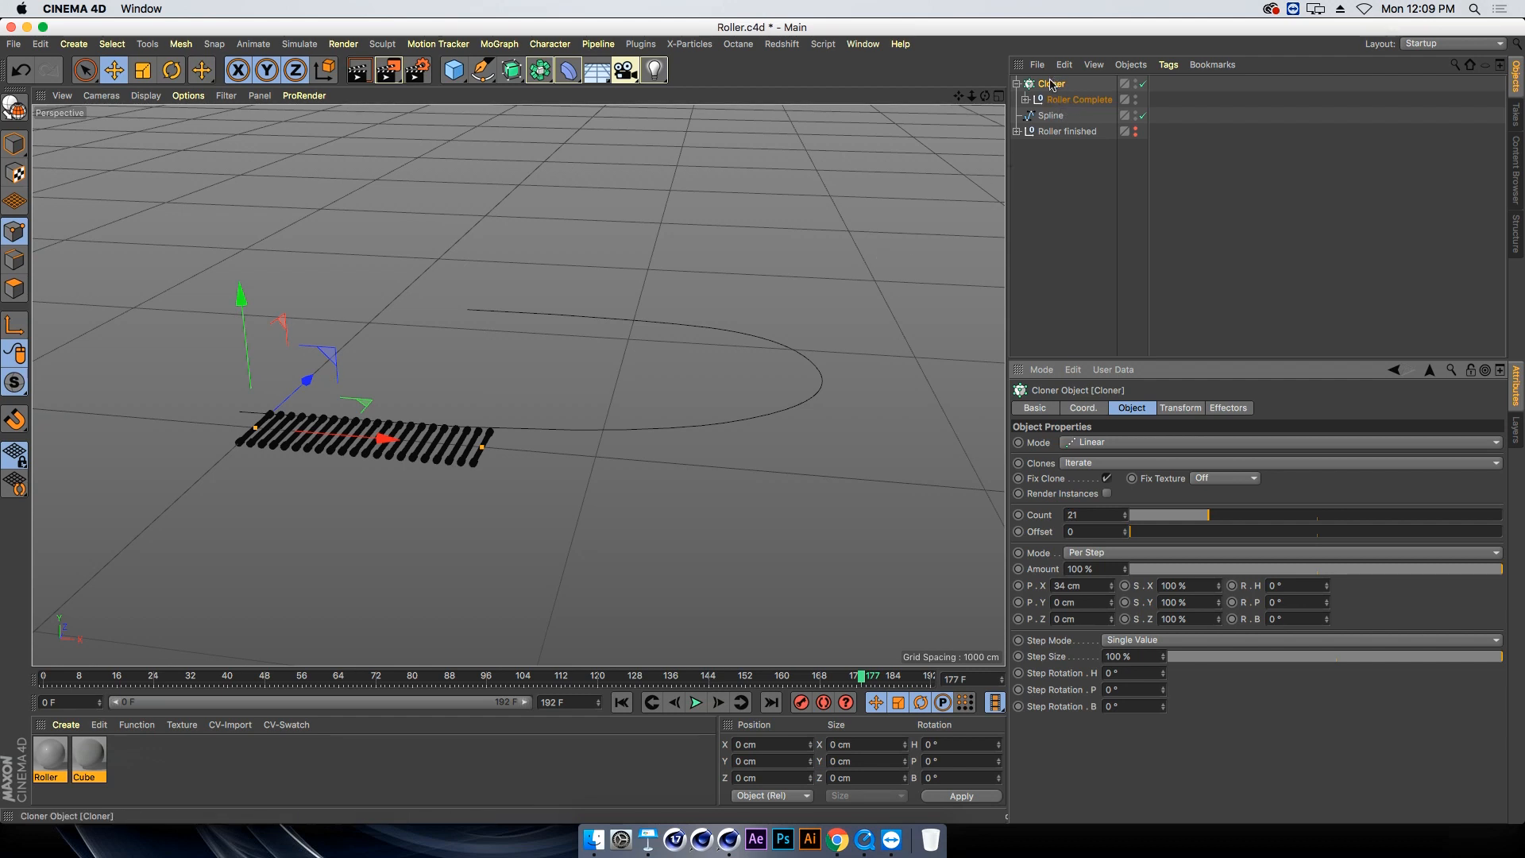
Switch the Cloner to Object mode and assign the drawn spline as its object
click(1071, 450)
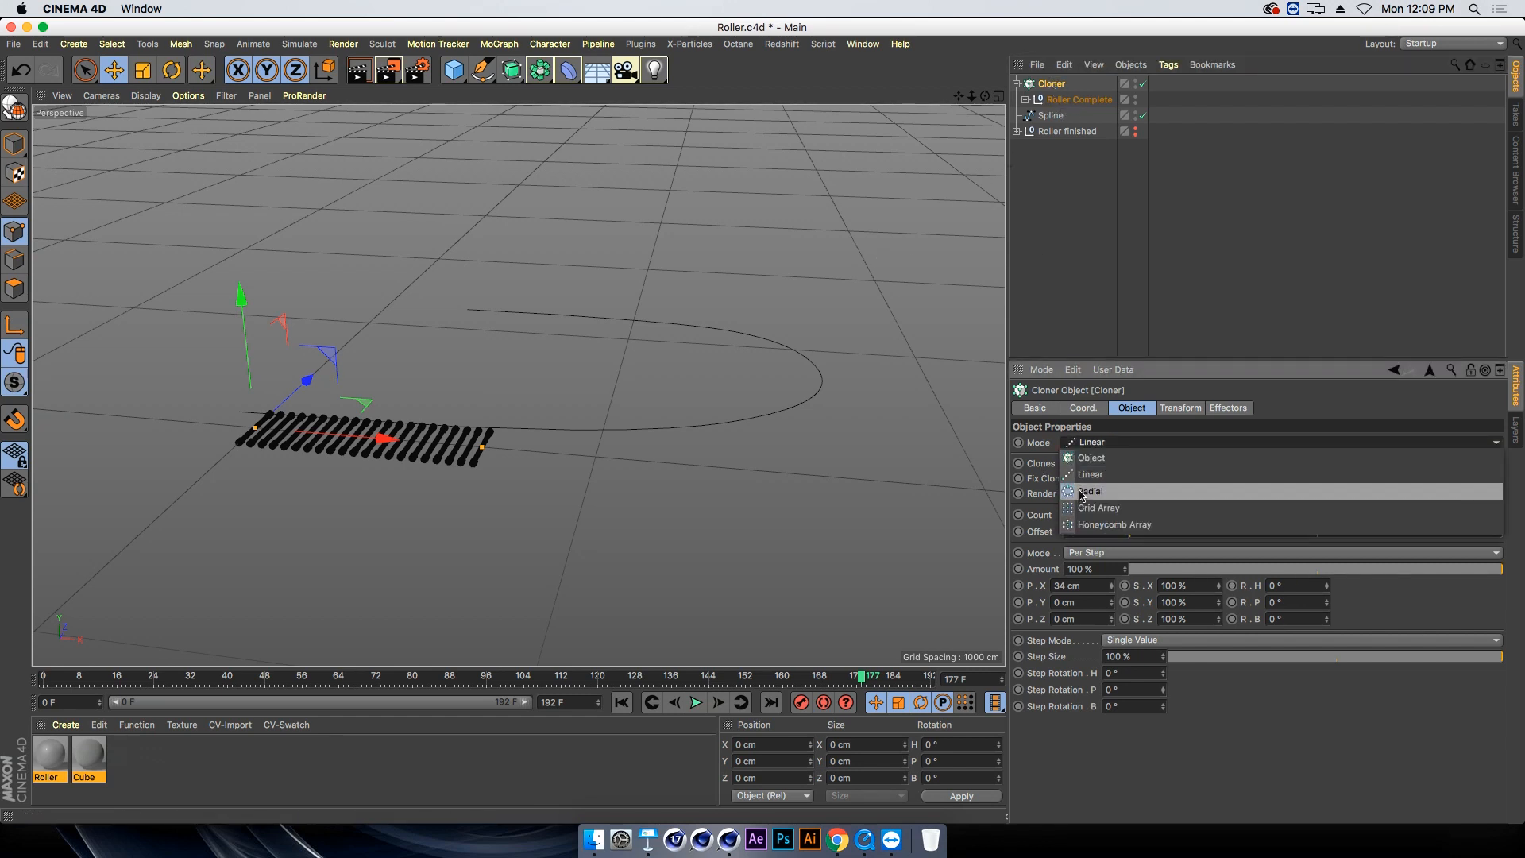
click(1081, 462)
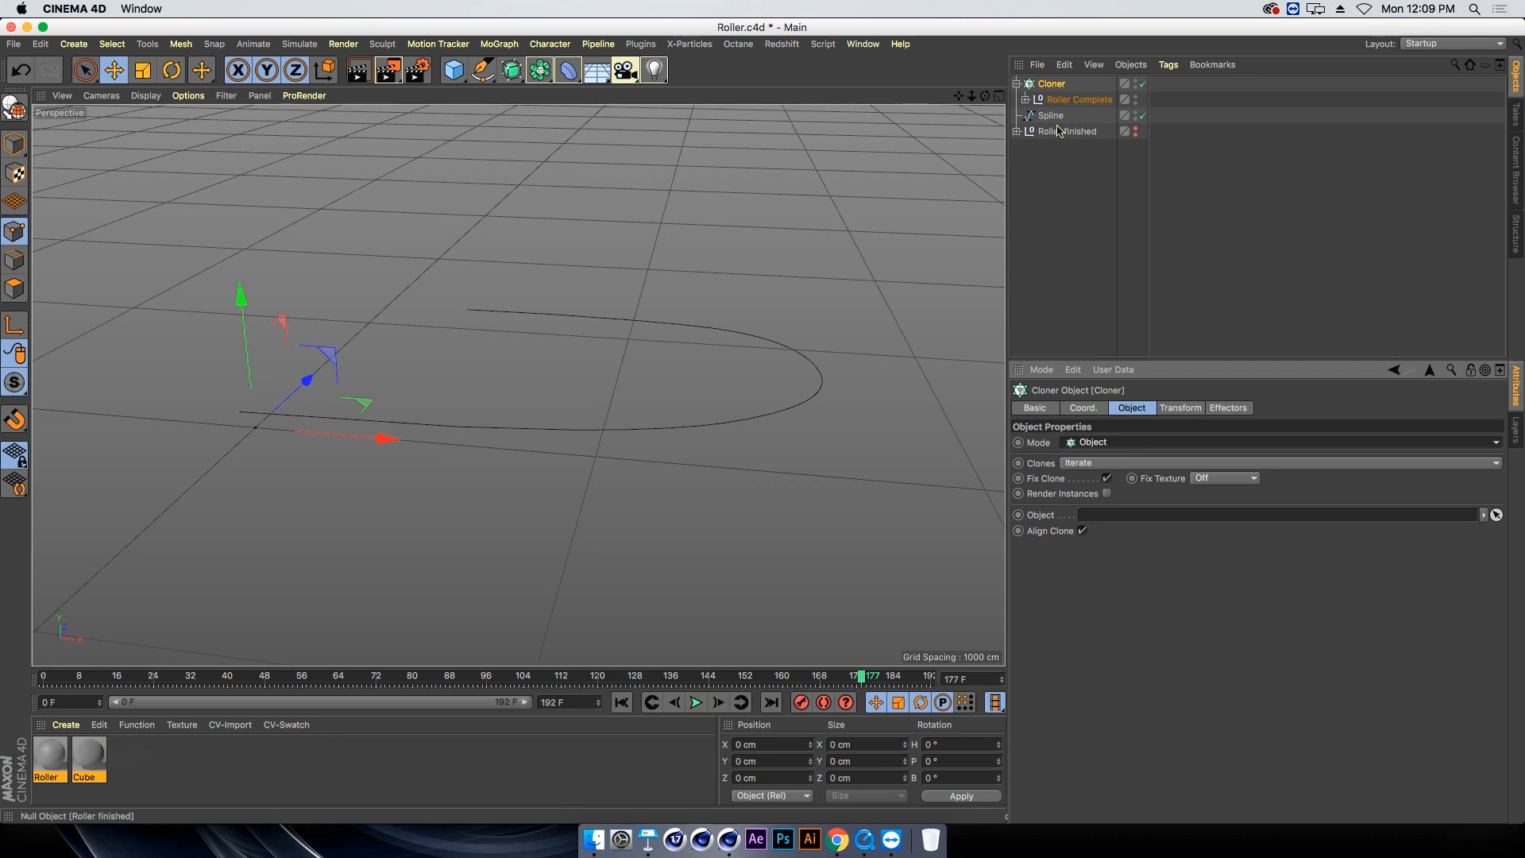
drag(1049, 115, 1104, 407)
drag(1117, 522, 1117, 521)
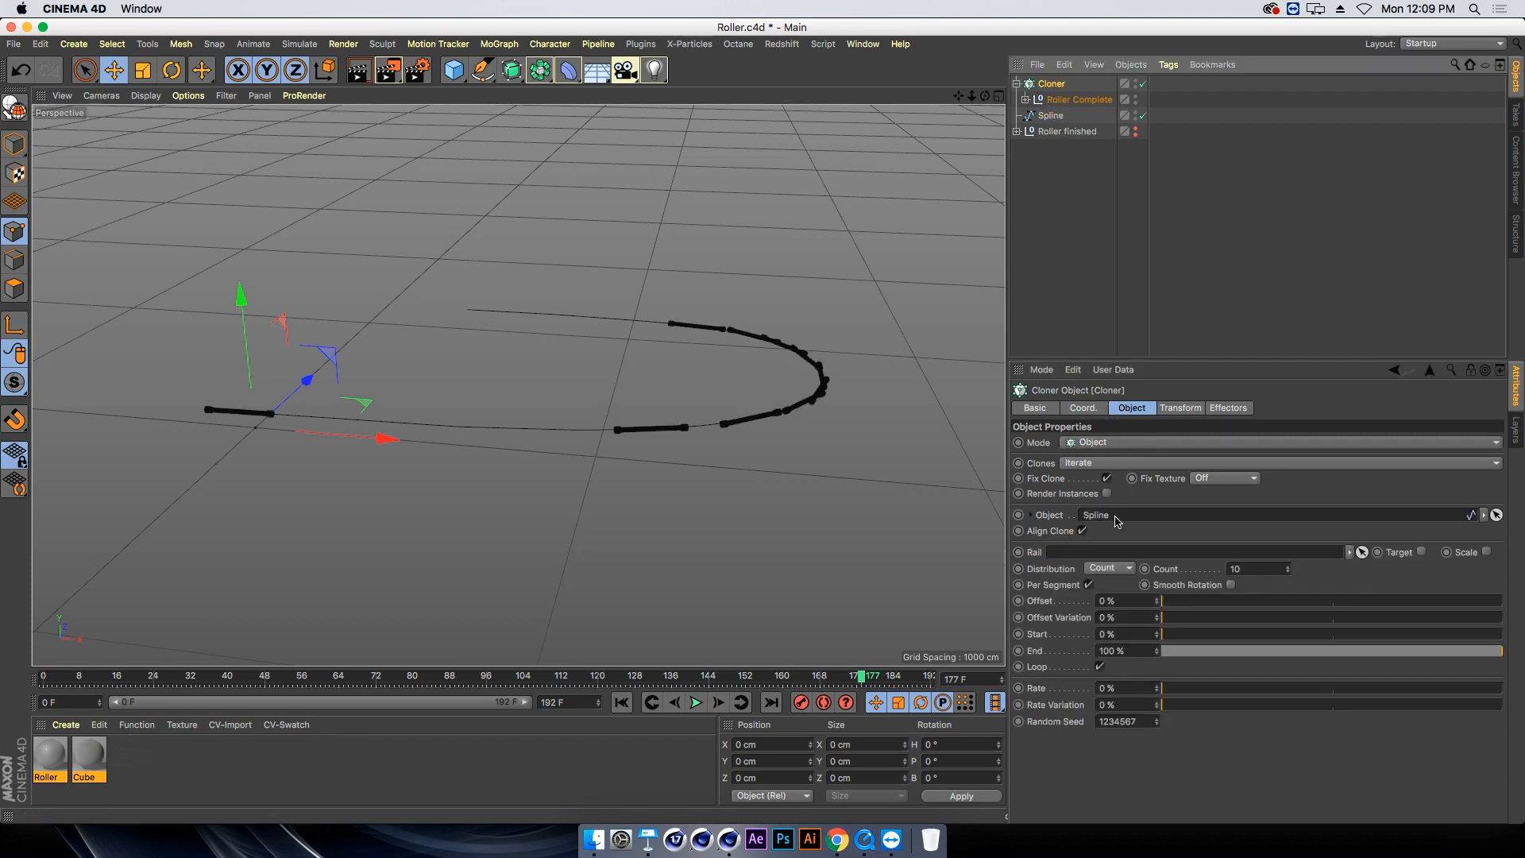
Turn the clones across the spline by setting the Cloner's transform rotation H to 90°
alt+drag(468, 325, 509, 382)
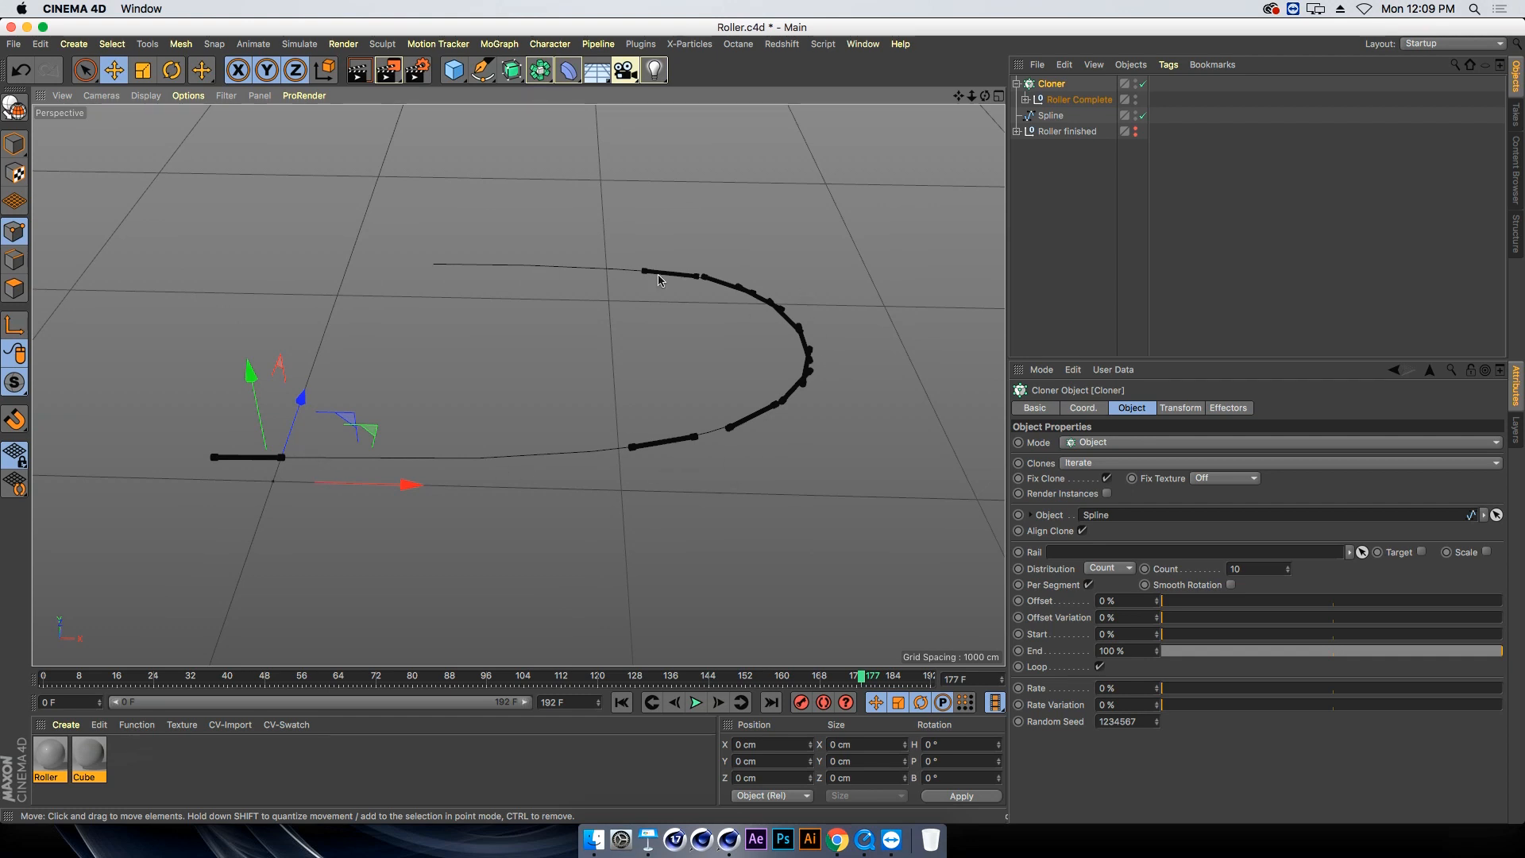
click(1191, 409)
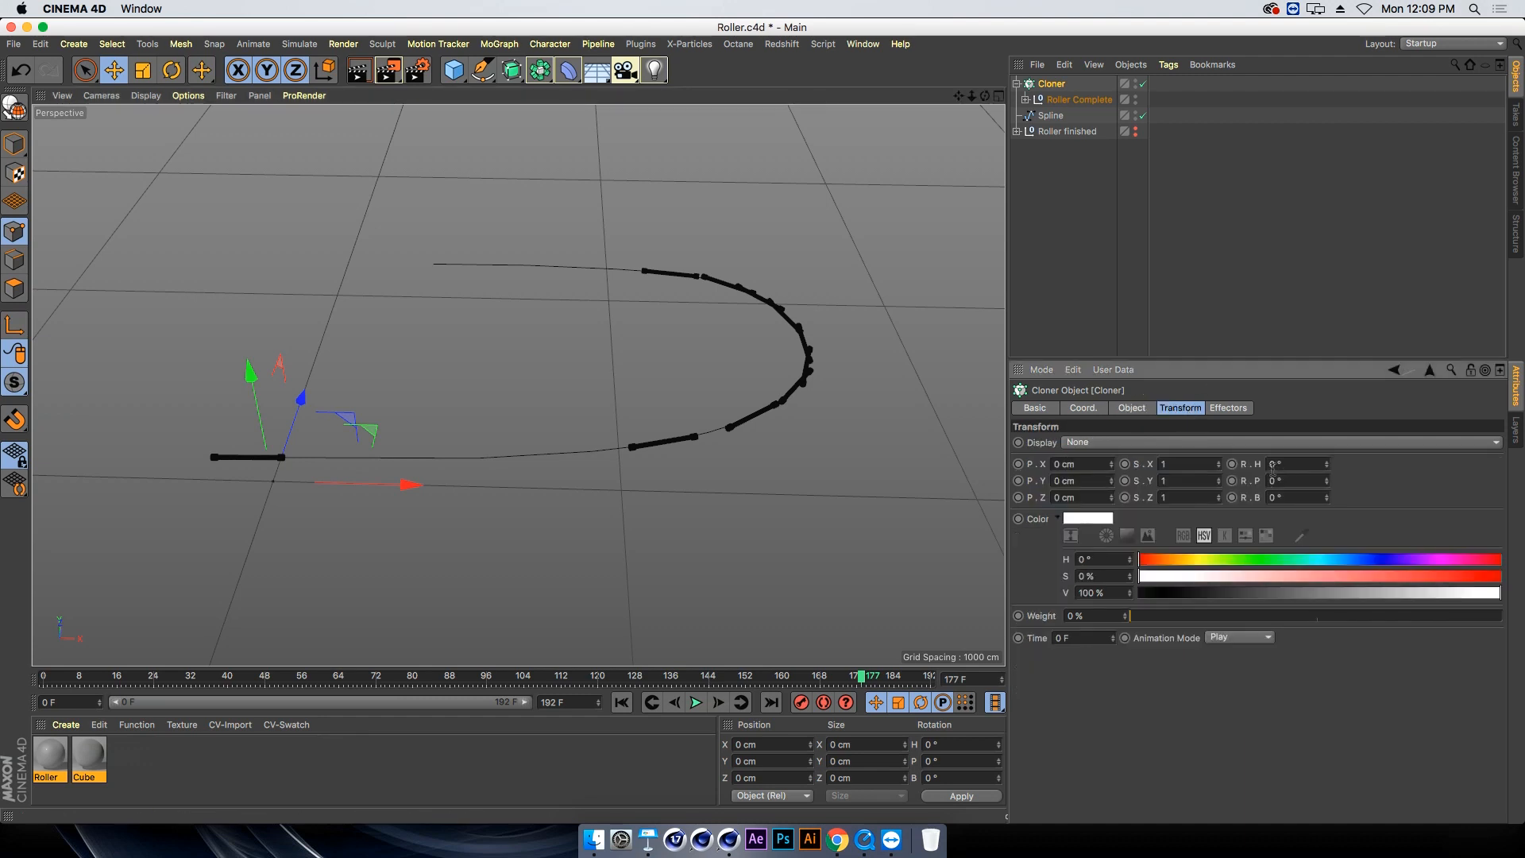
key(Return)
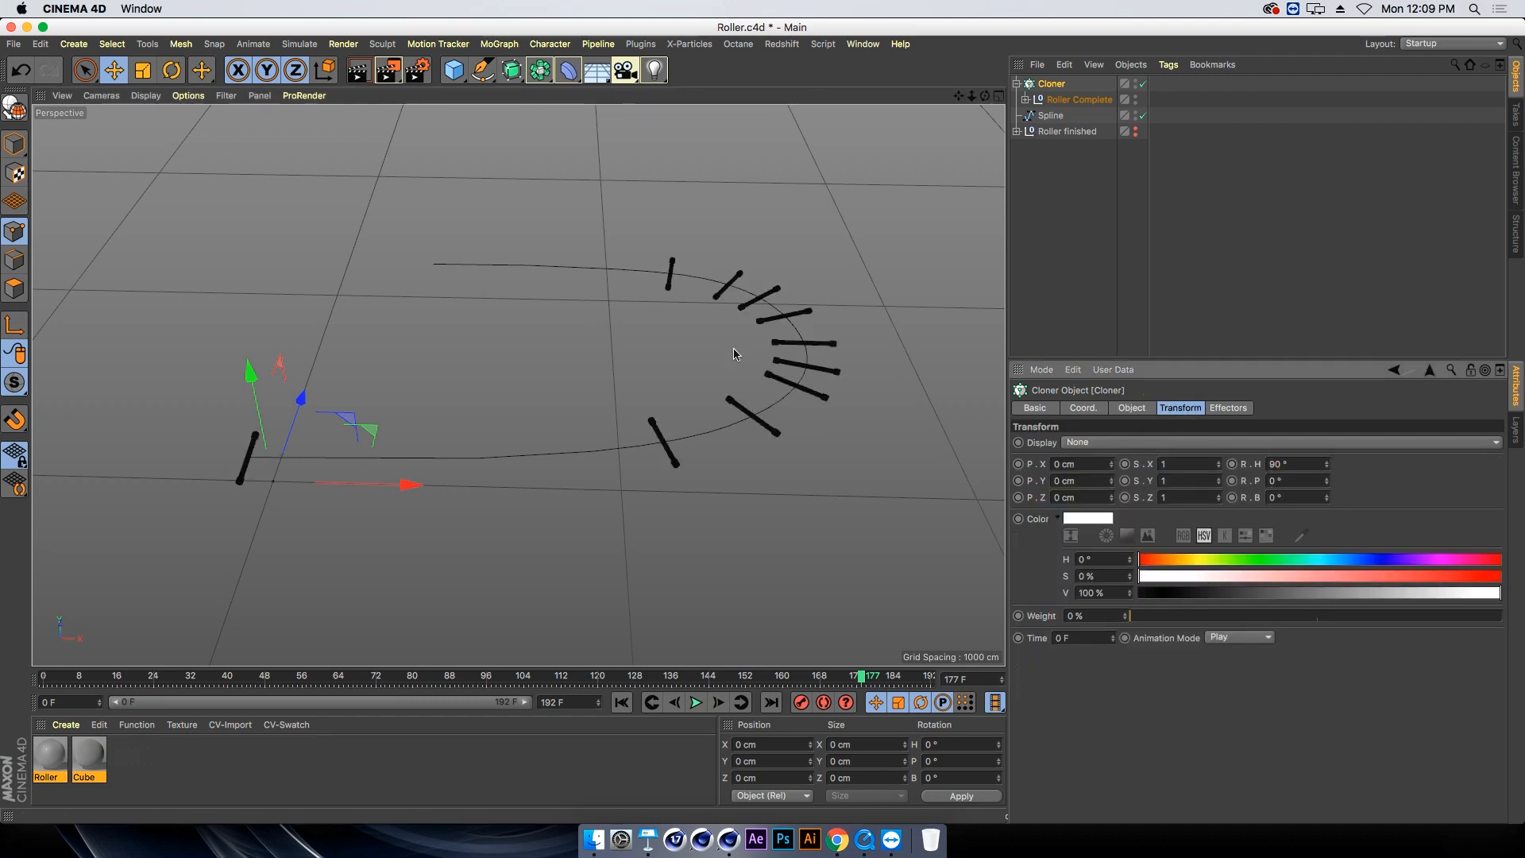
Try Subdivided intermediate points on the spline, and set them to Uniform to space the rollers evenly
alt+drag(512, 314, 563, 303)
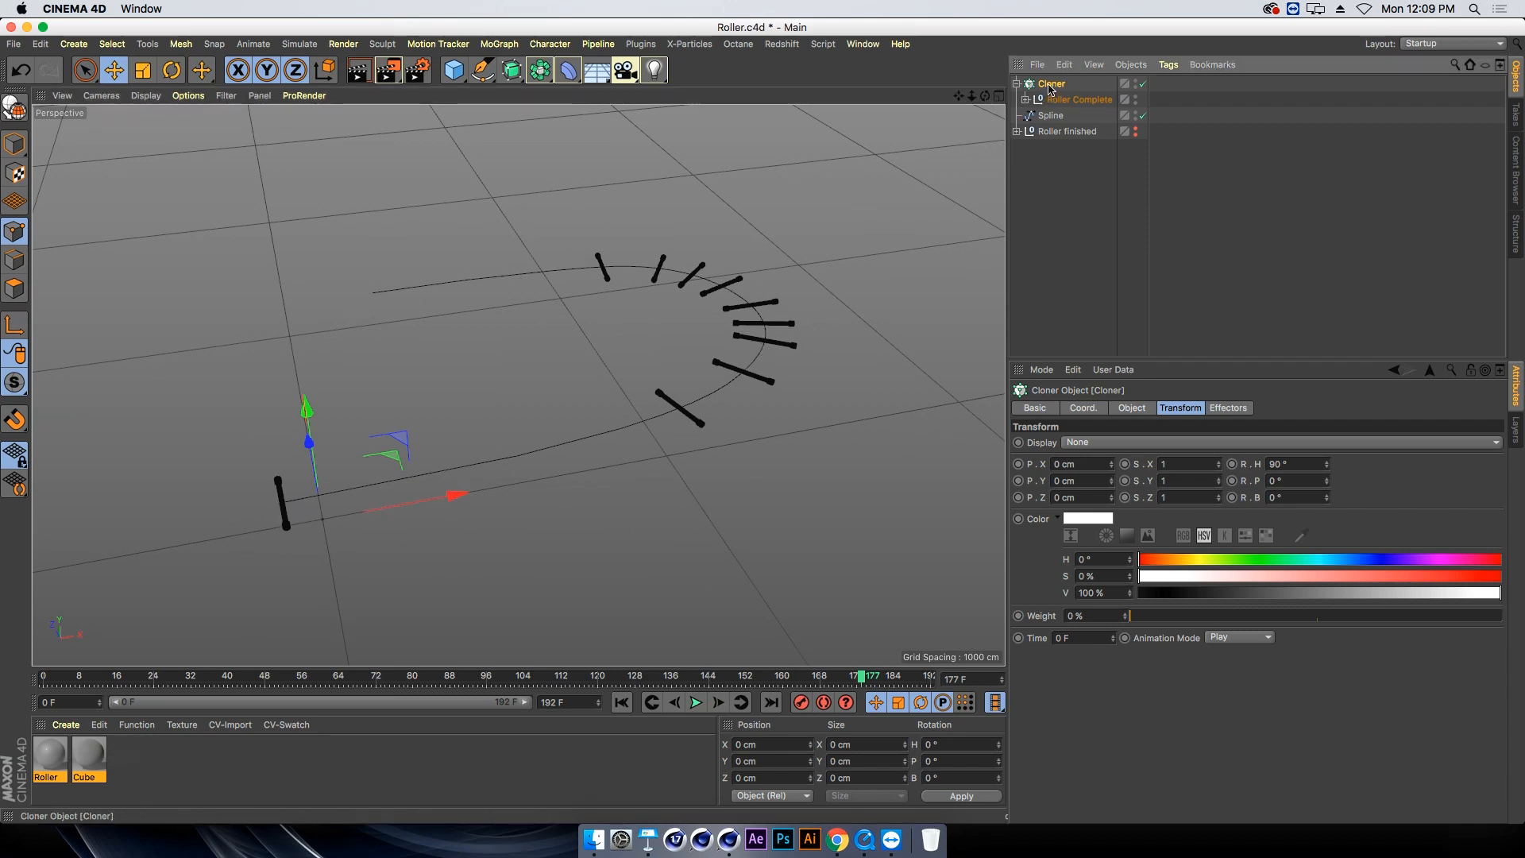
click(1059, 119)
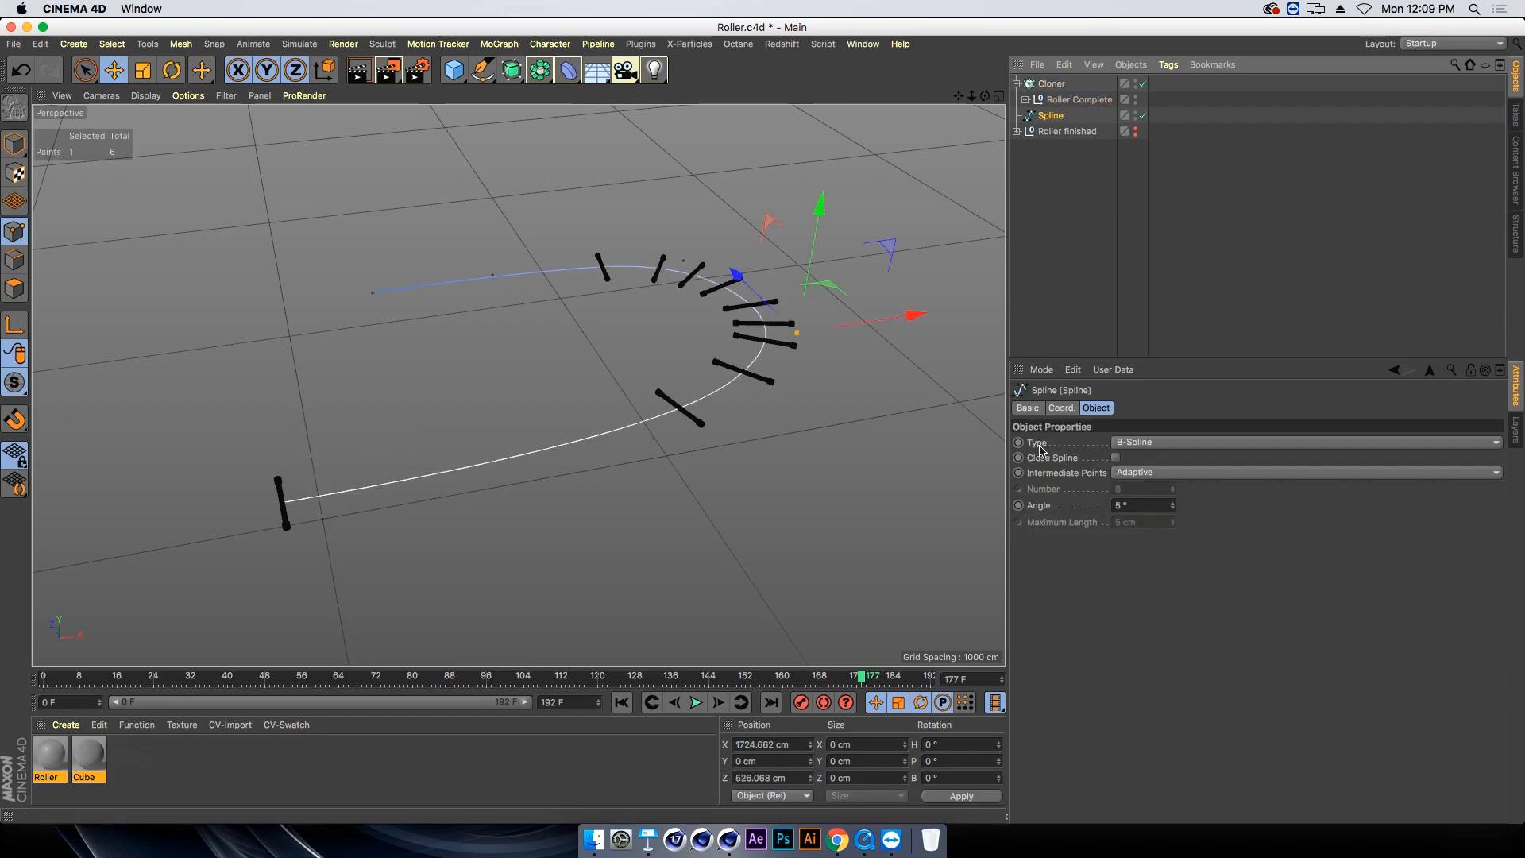
click(1140, 475)
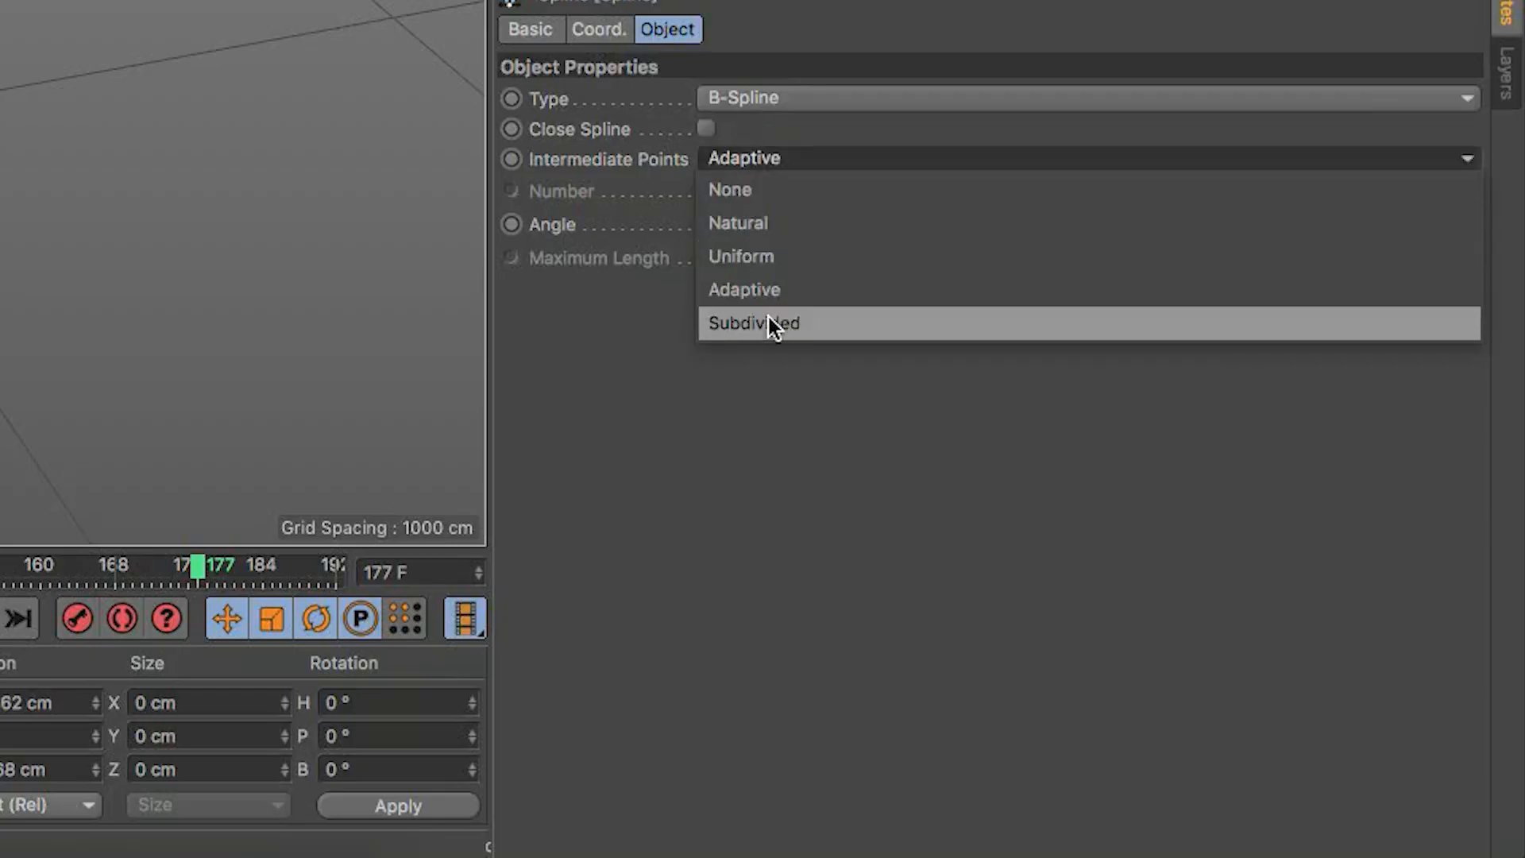
click(769, 317)
click(745, 158)
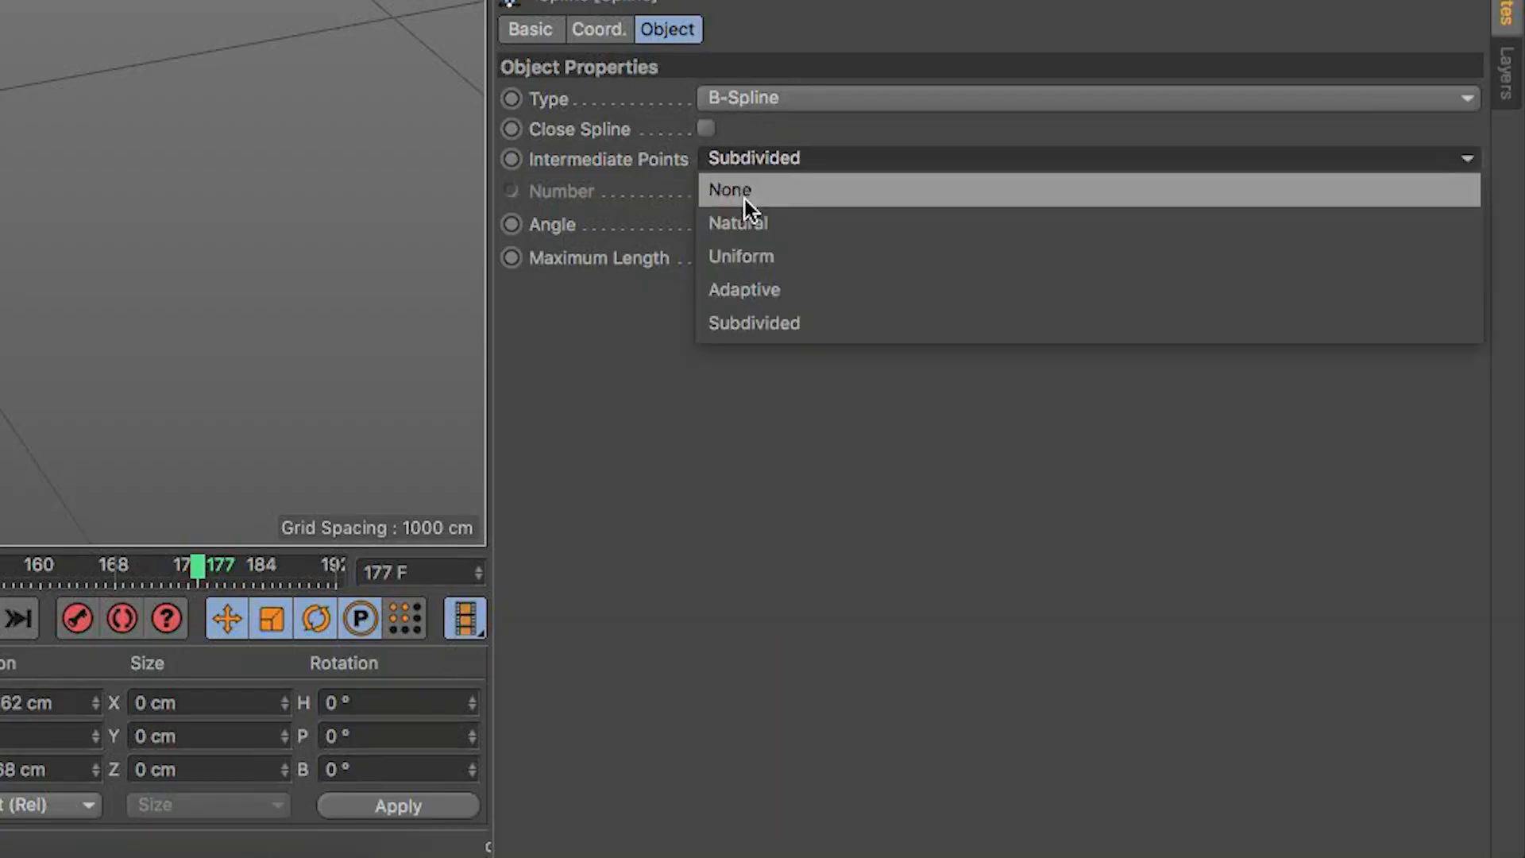
click(737, 255)
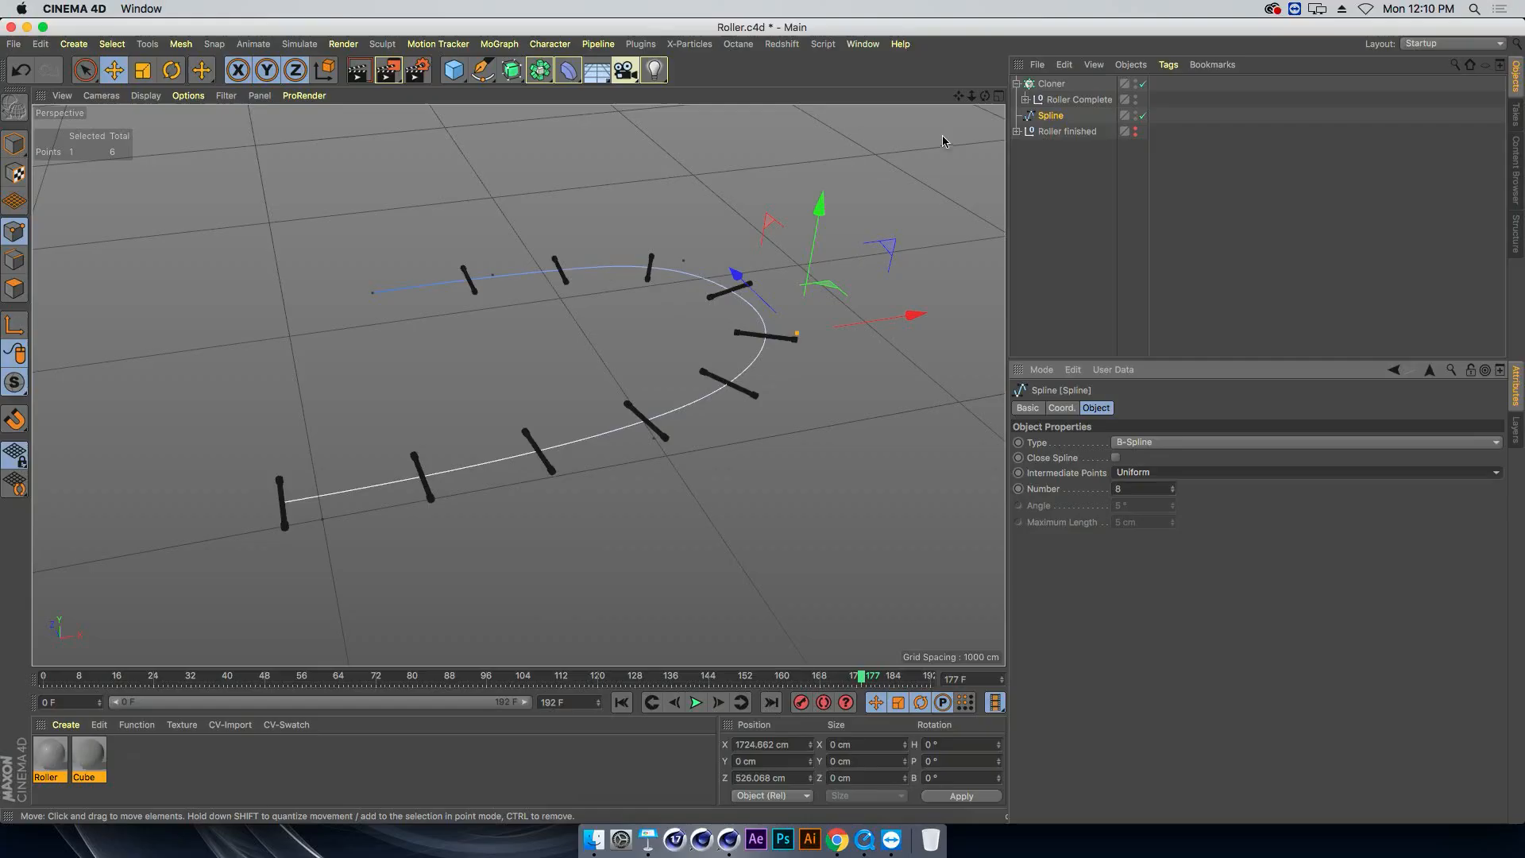
Set the Cloner's distribution along the spline to Even
click(1051, 84)
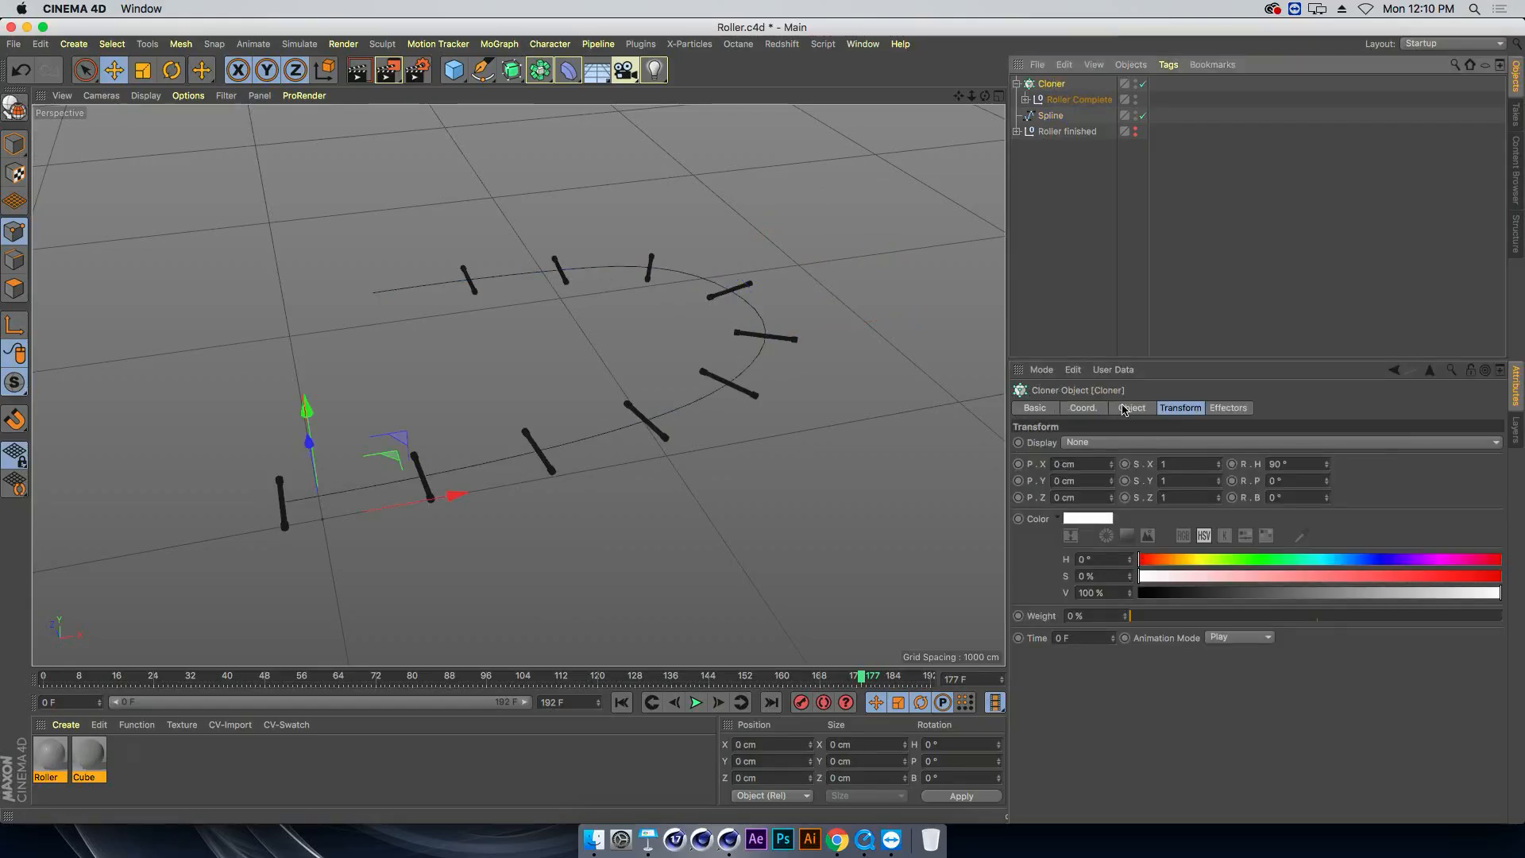
click(1126, 409)
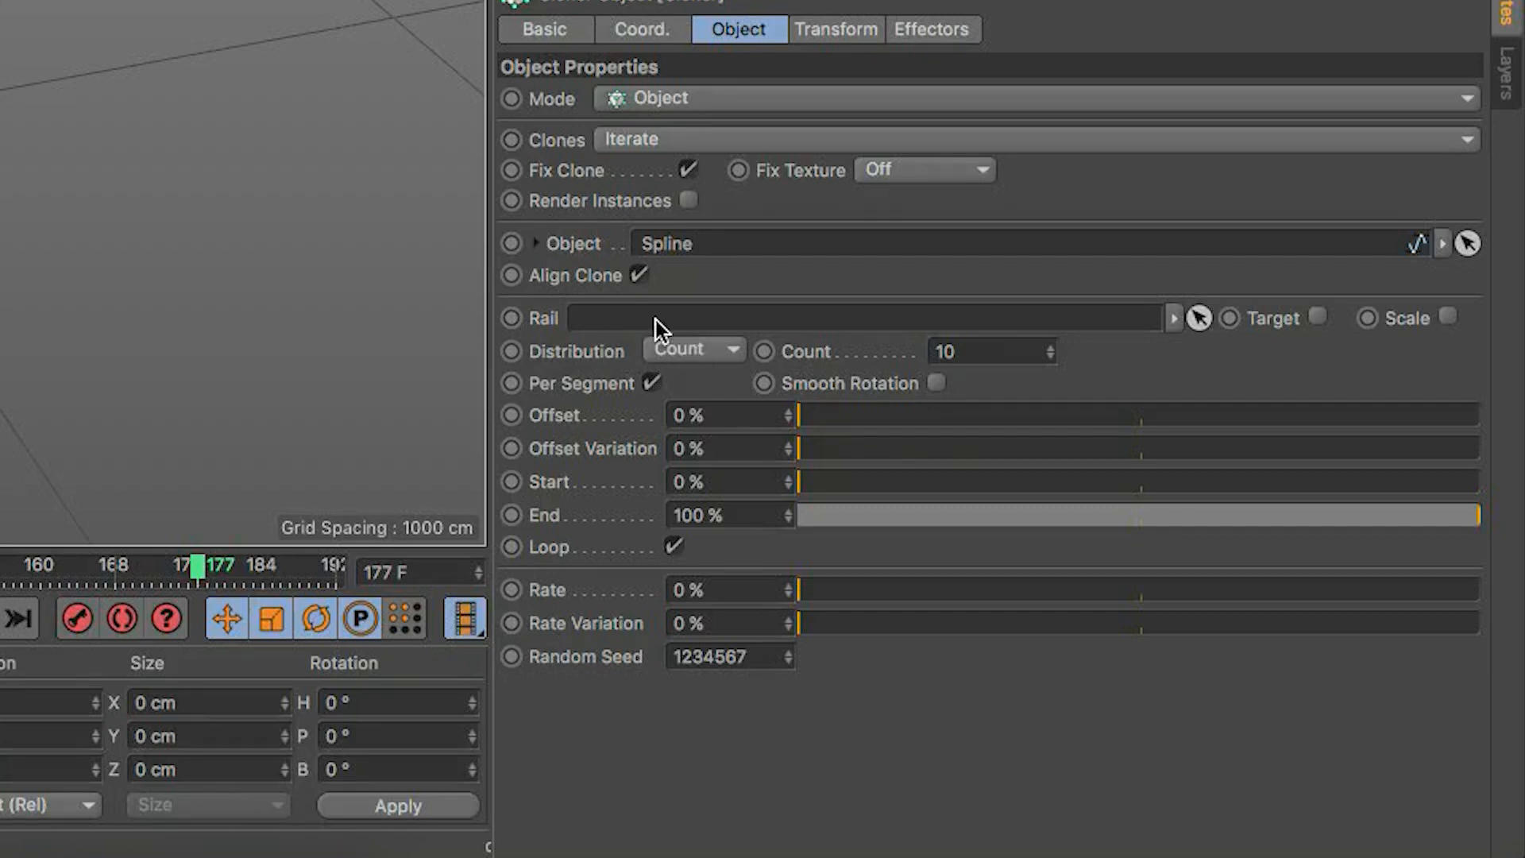
click(675, 349)
click(679, 445)
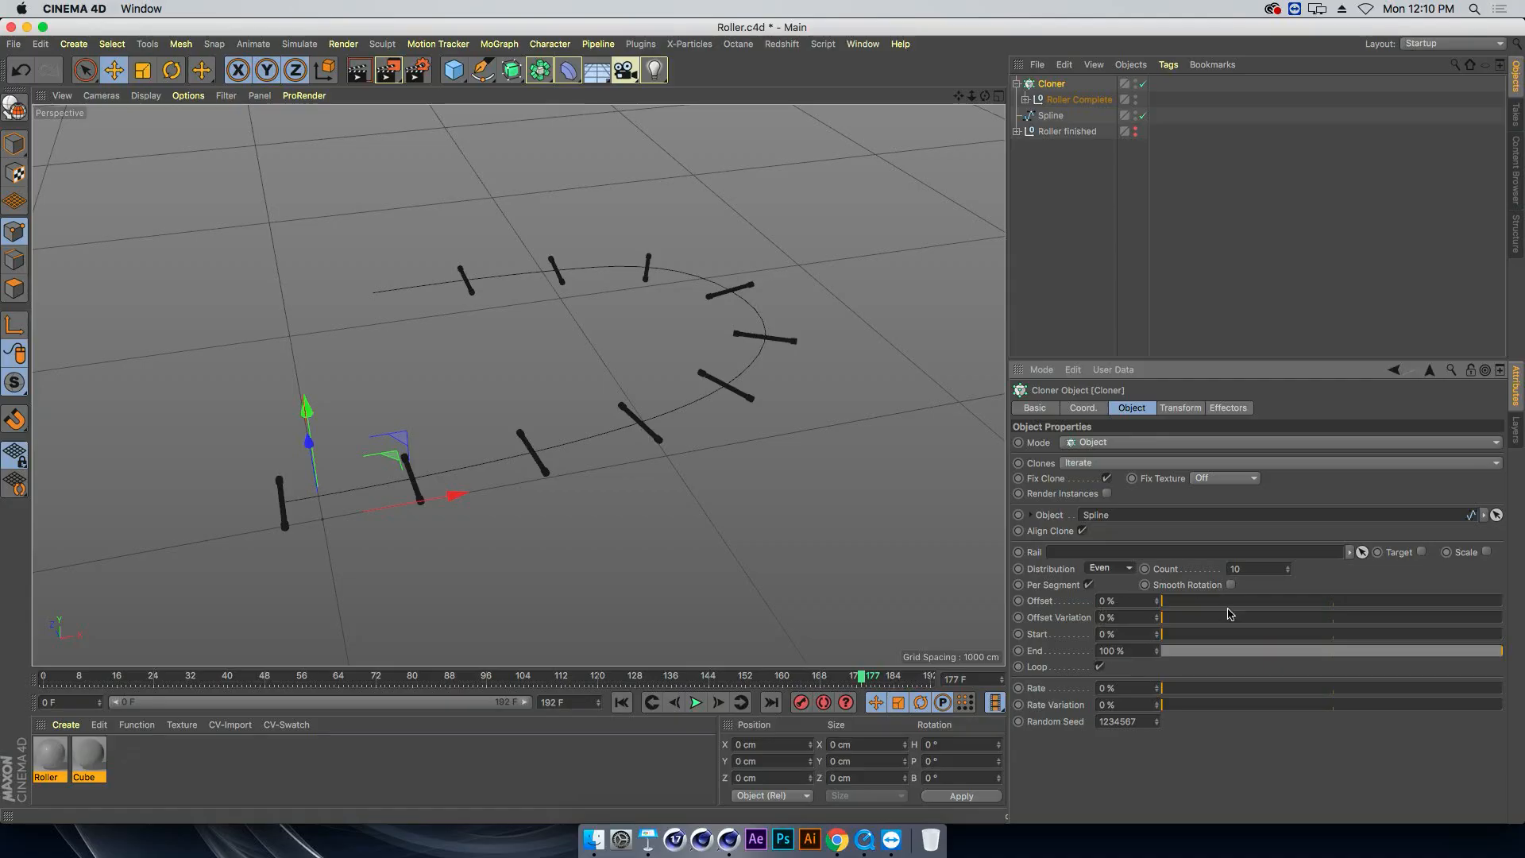
Raise the Cloner's count to 120 so the rollers fill the whole spline
drag(1253, 569, 1149, 572)
text(60)
key(Return)
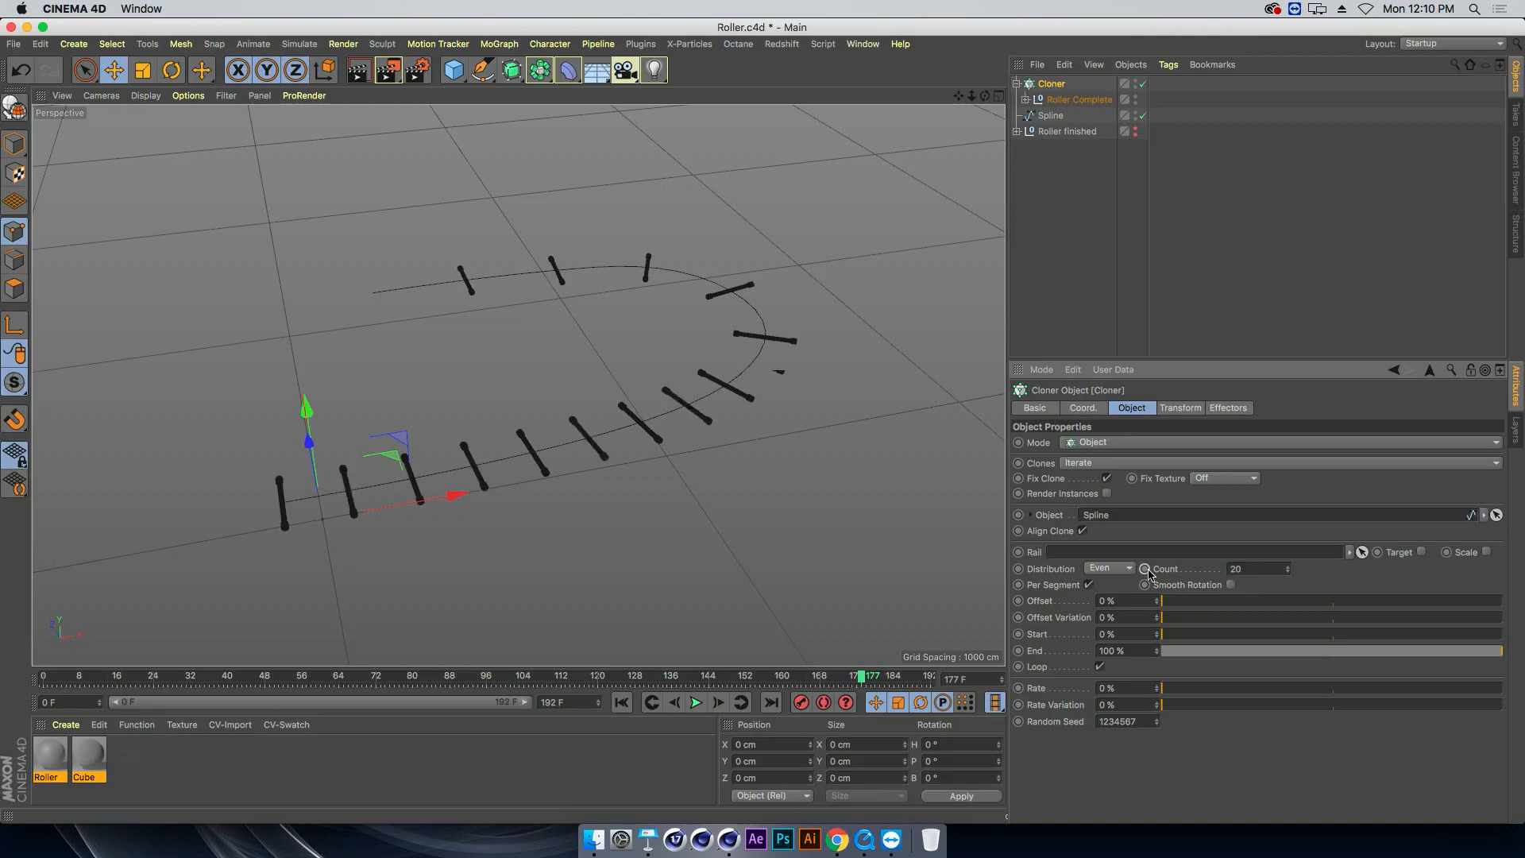
key(shift+Up)
key(shift+Up)
key(shift+Up)
key(shift+Up)
key(shift+Up)
key(shift+Up)
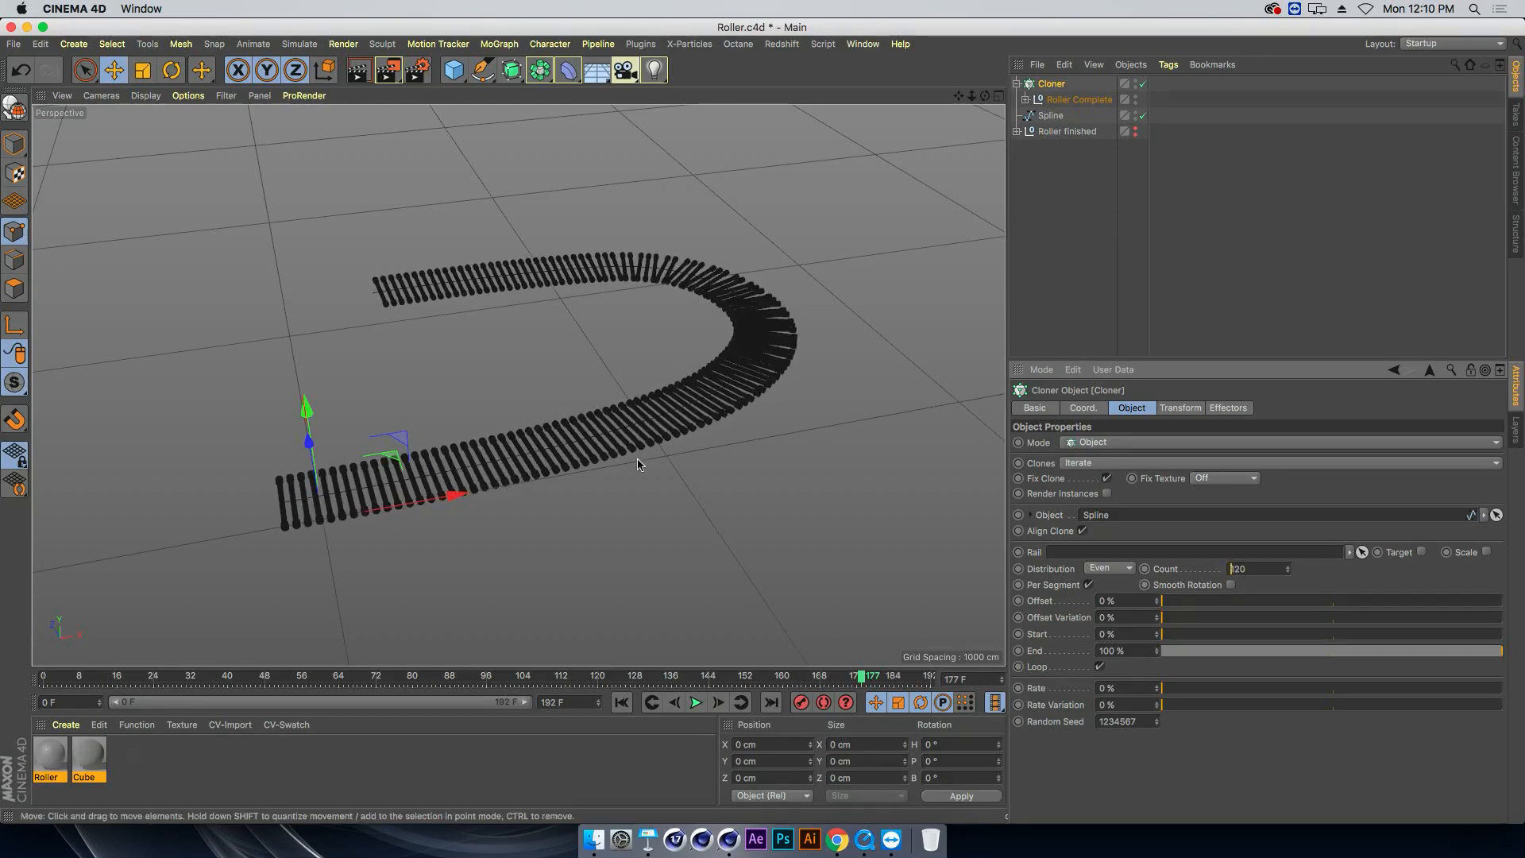
Inspect the cloned rollers up close in Gouraud Shading, and return the display to Gouraud Shading (Lines)
alt+drag(638, 461, 508, 410)
click(132, 98)
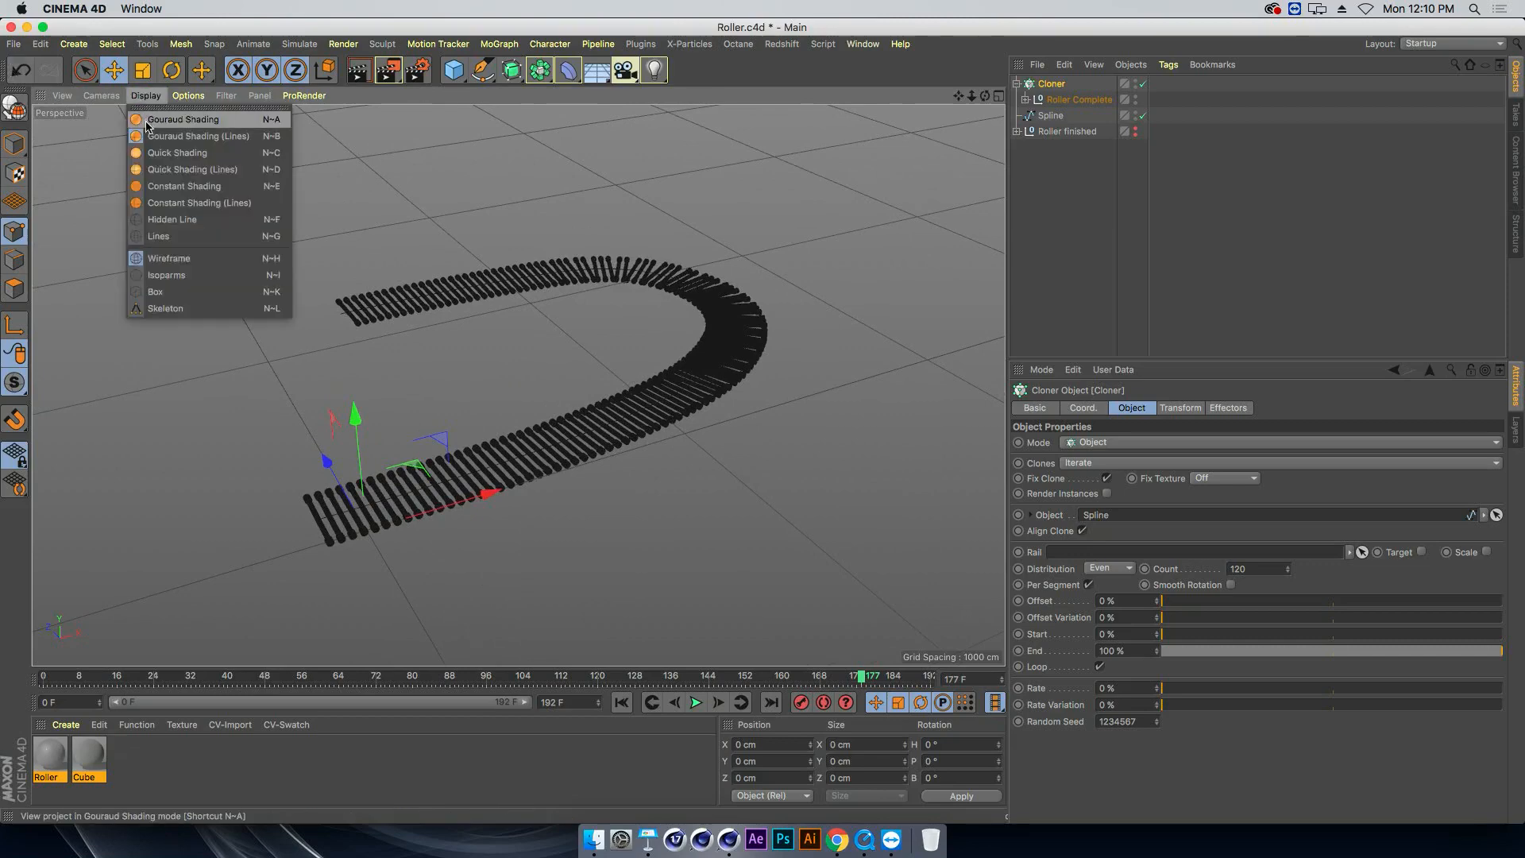
click(153, 121)
scroll(379, 377, up, 6)
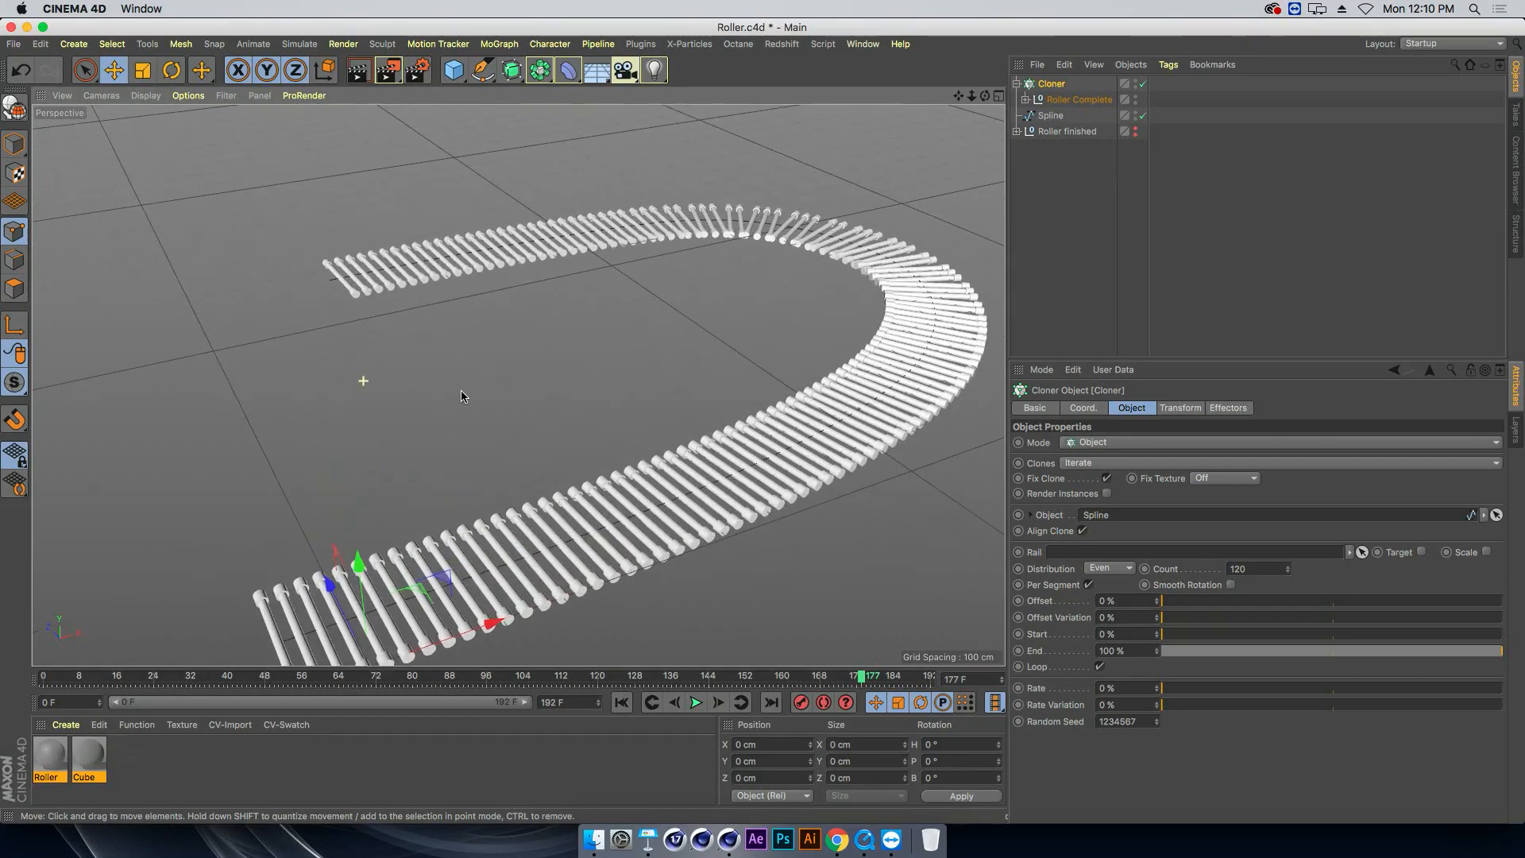
alt+right_drag(419, 365, 459, 363)
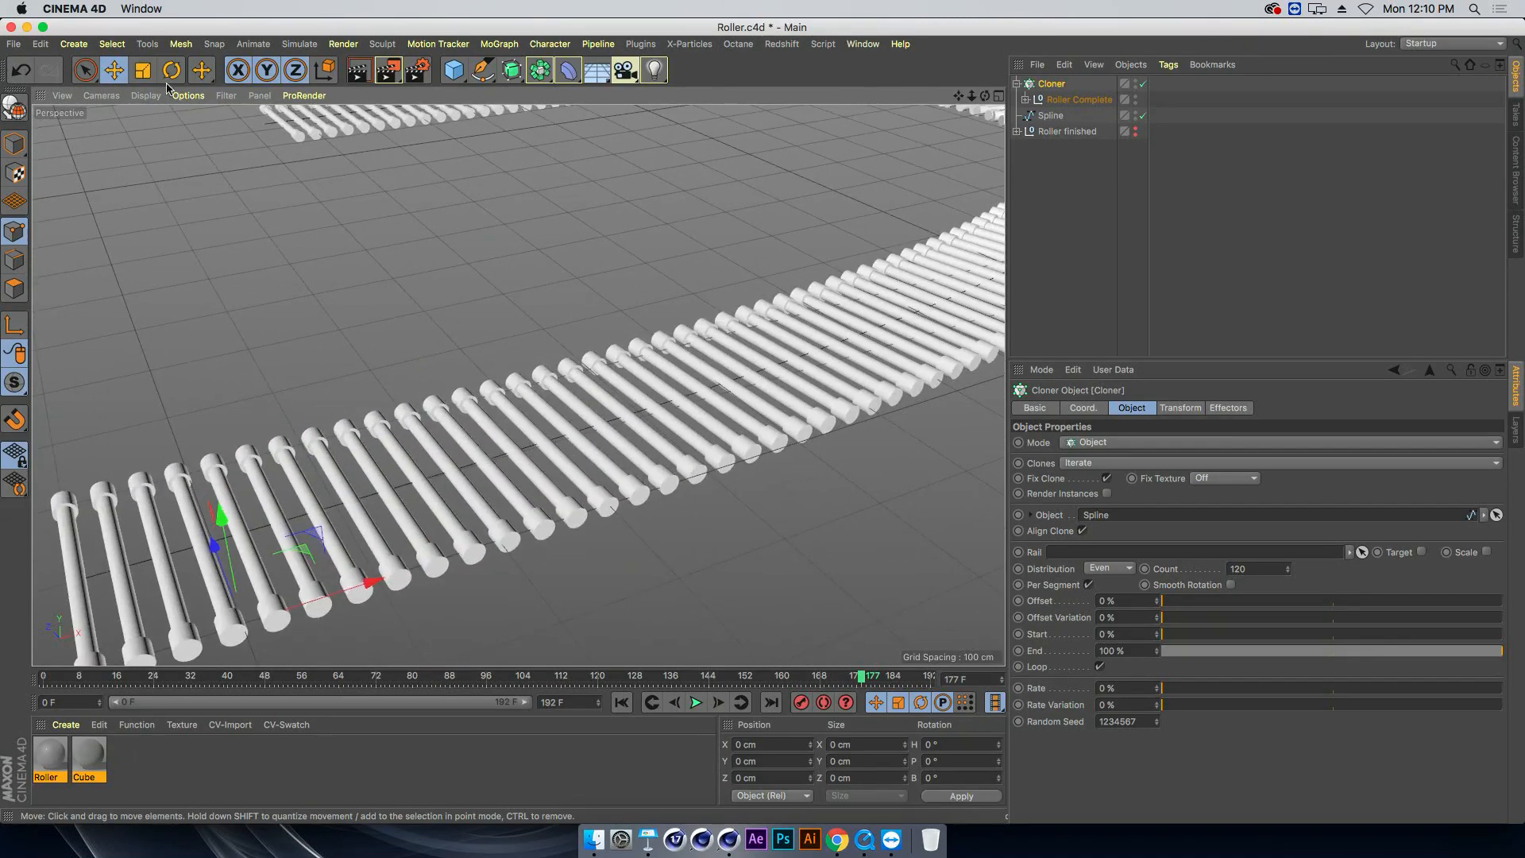
click(151, 96)
click(158, 133)
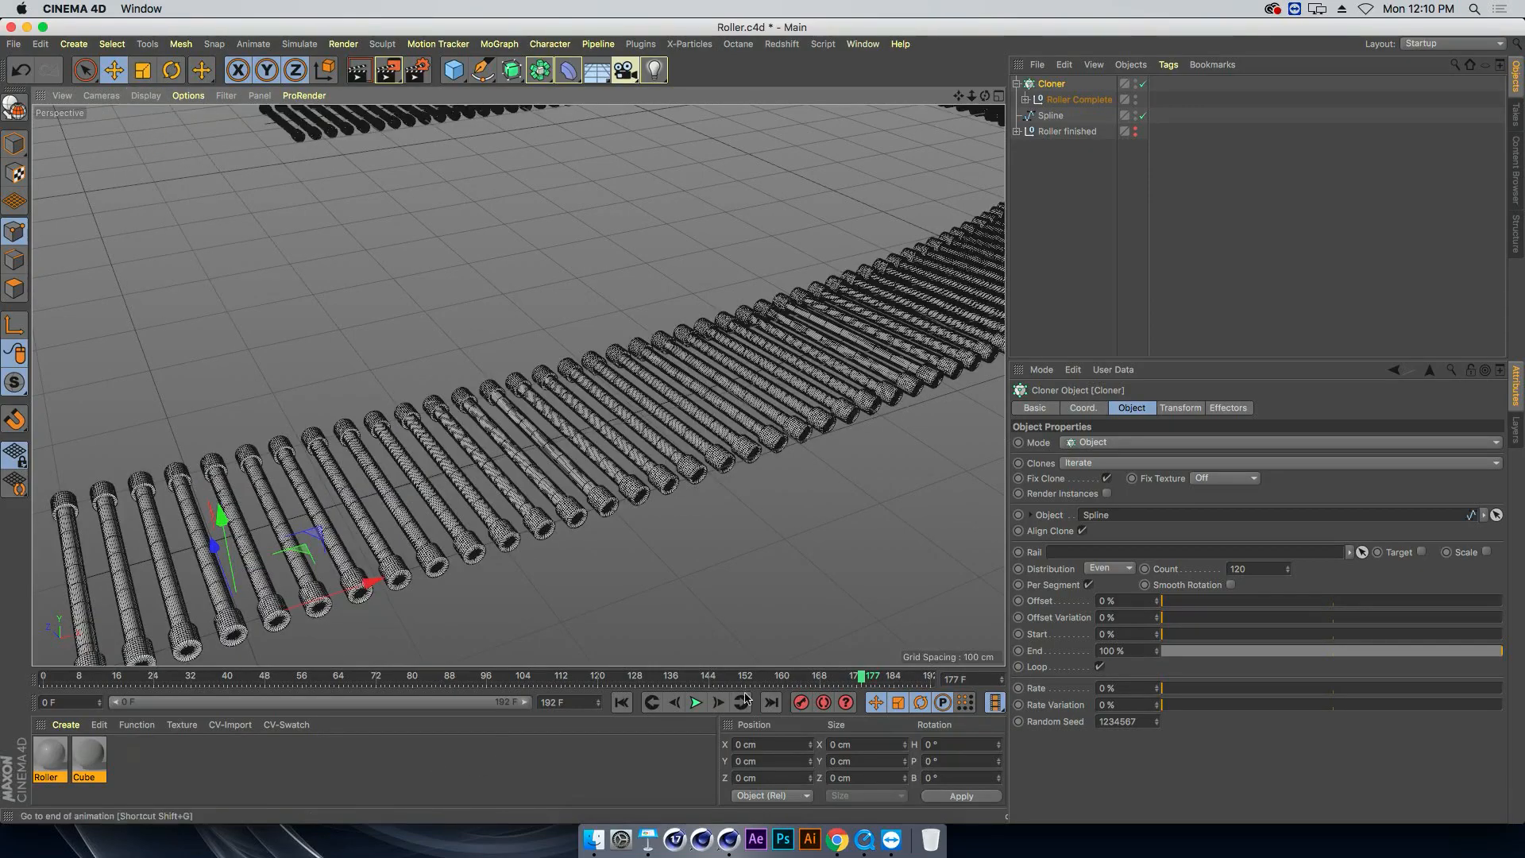
Play the animation to watch the cloned rollers spin, and return to frame 0
click(696, 703)
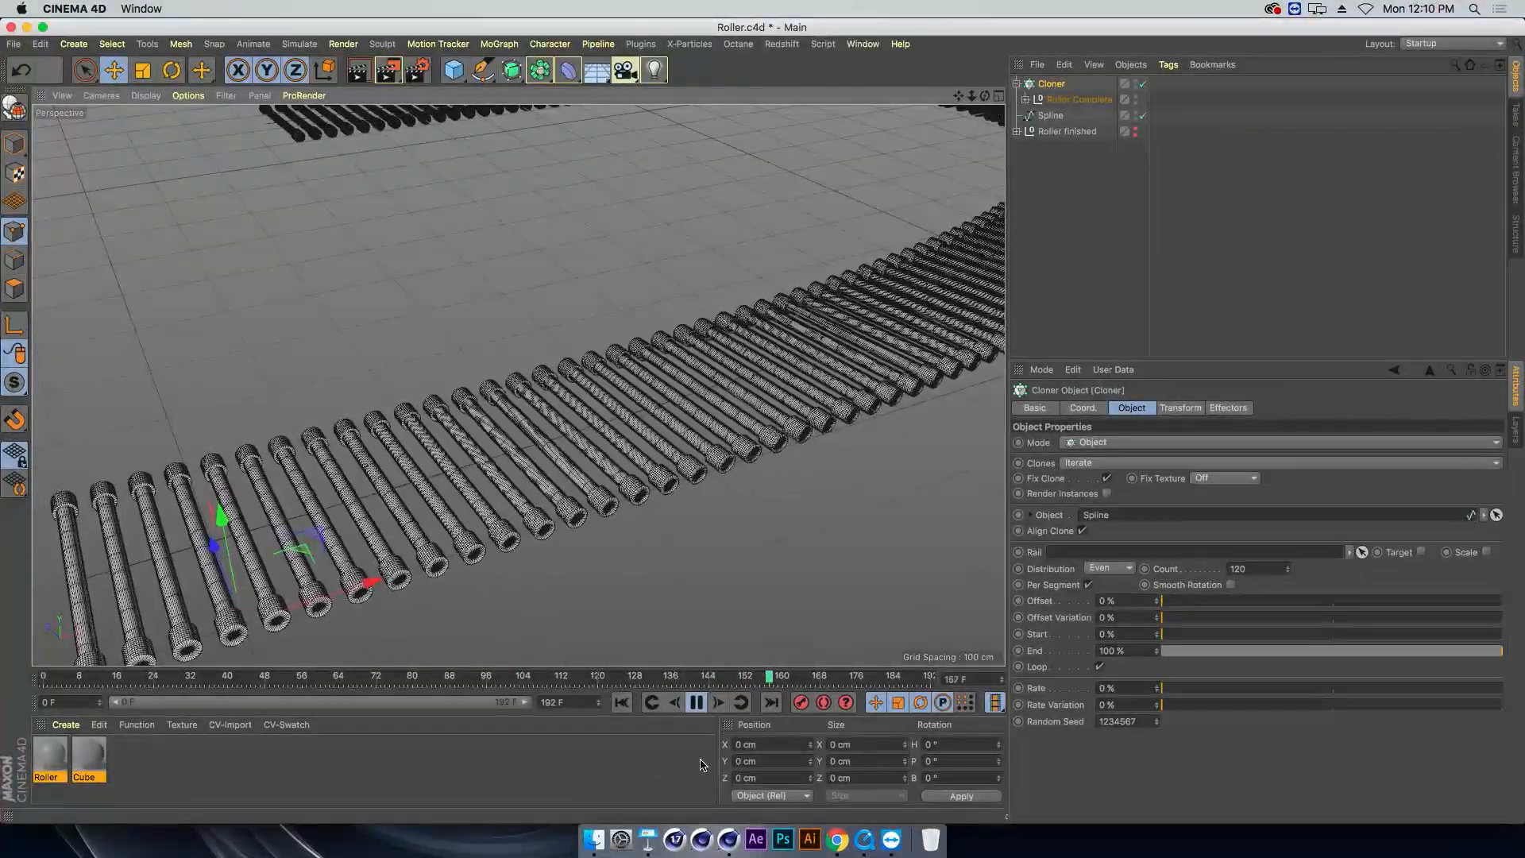
click(696, 704)
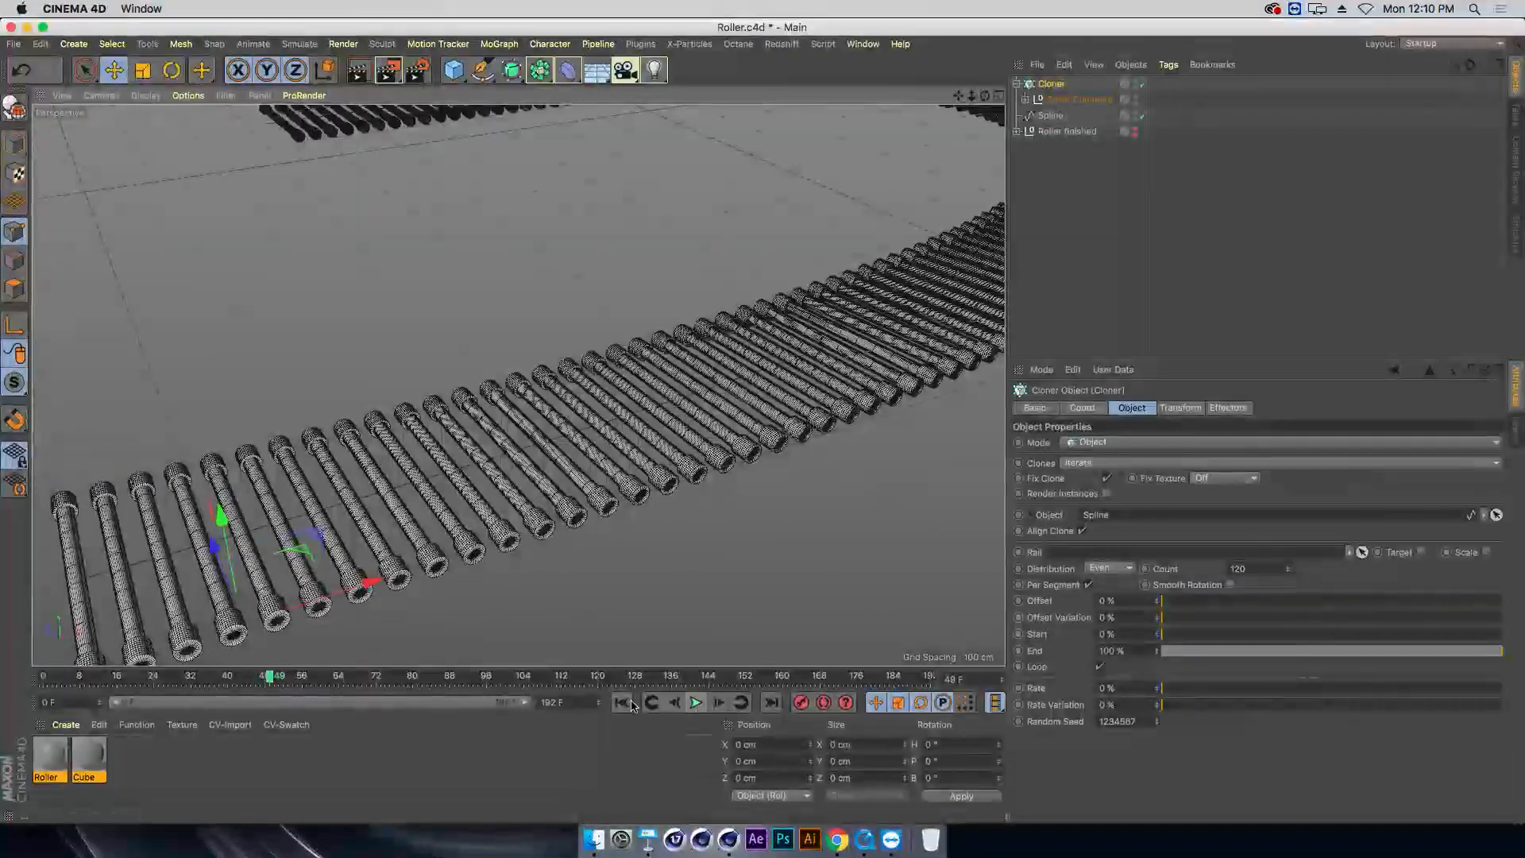
click(622, 703)
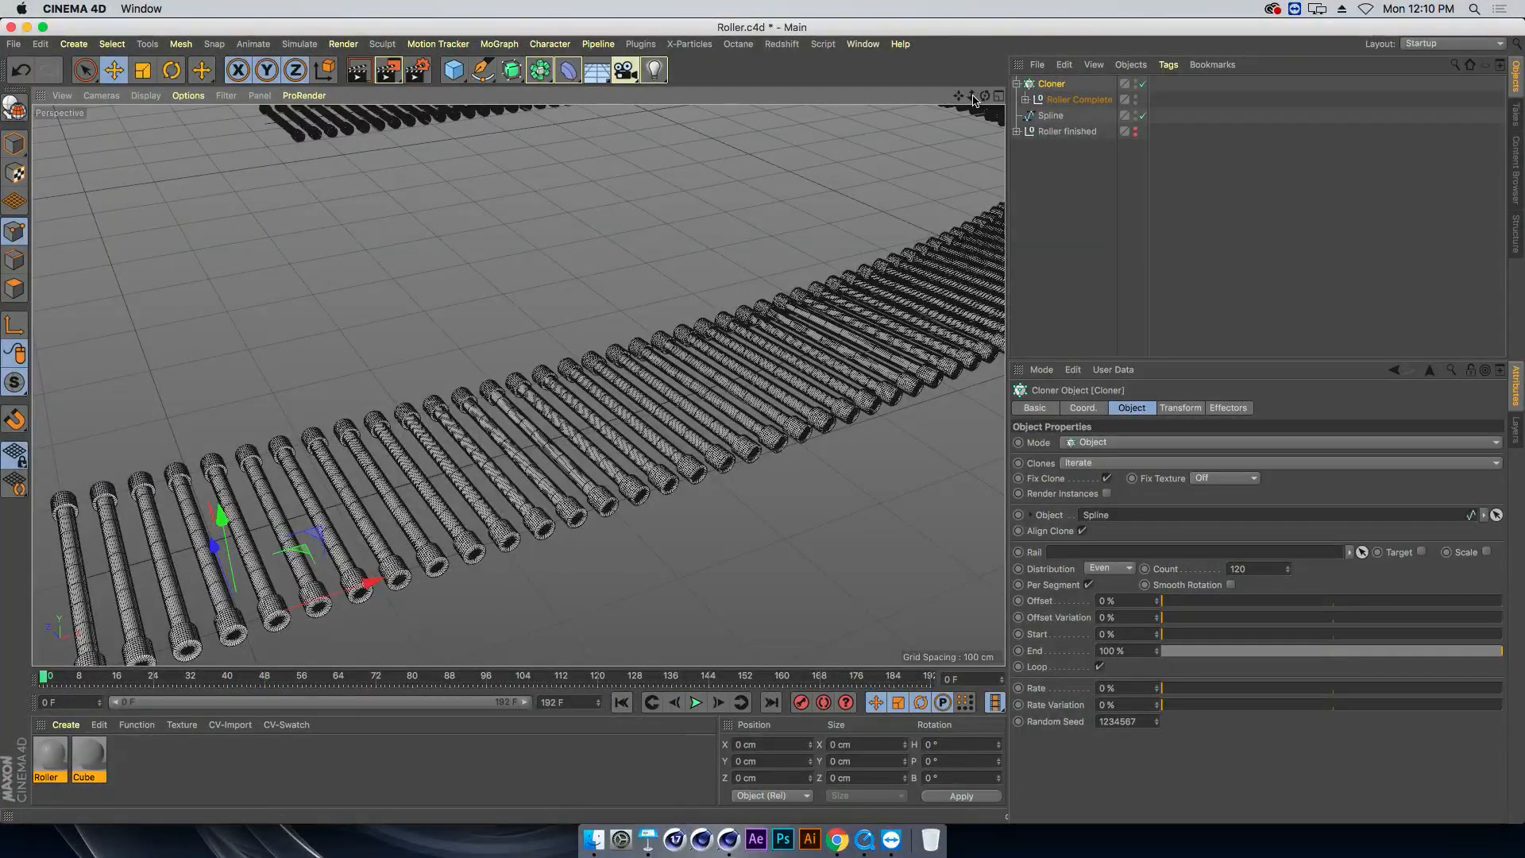
Frame the whole conveyor in the perspective view and display it in Gouraud Shading
drag(971, 96, 93, 179)
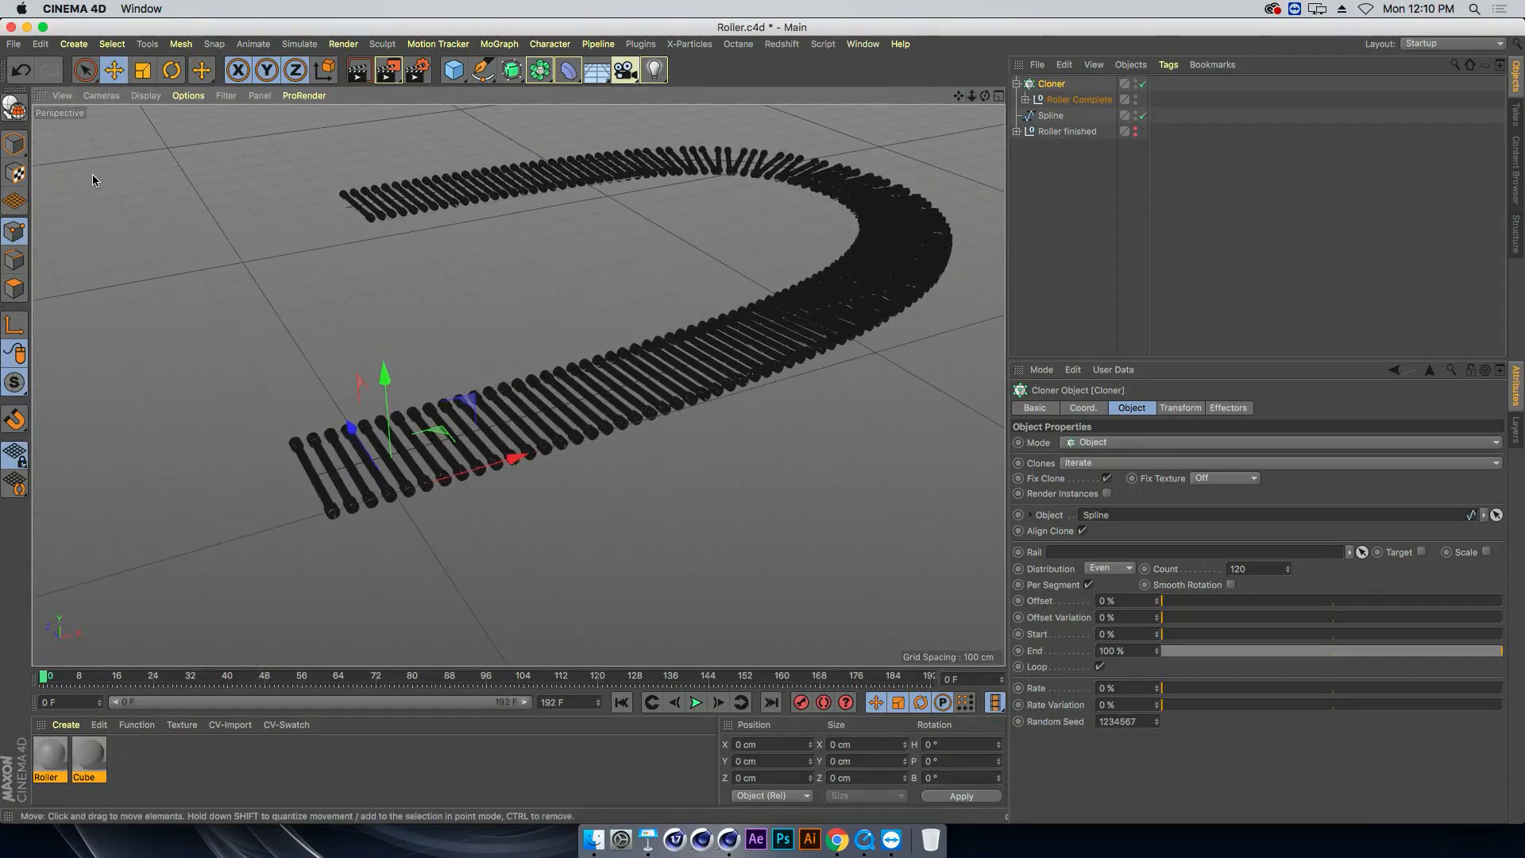
click(136, 101)
click(163, 119)
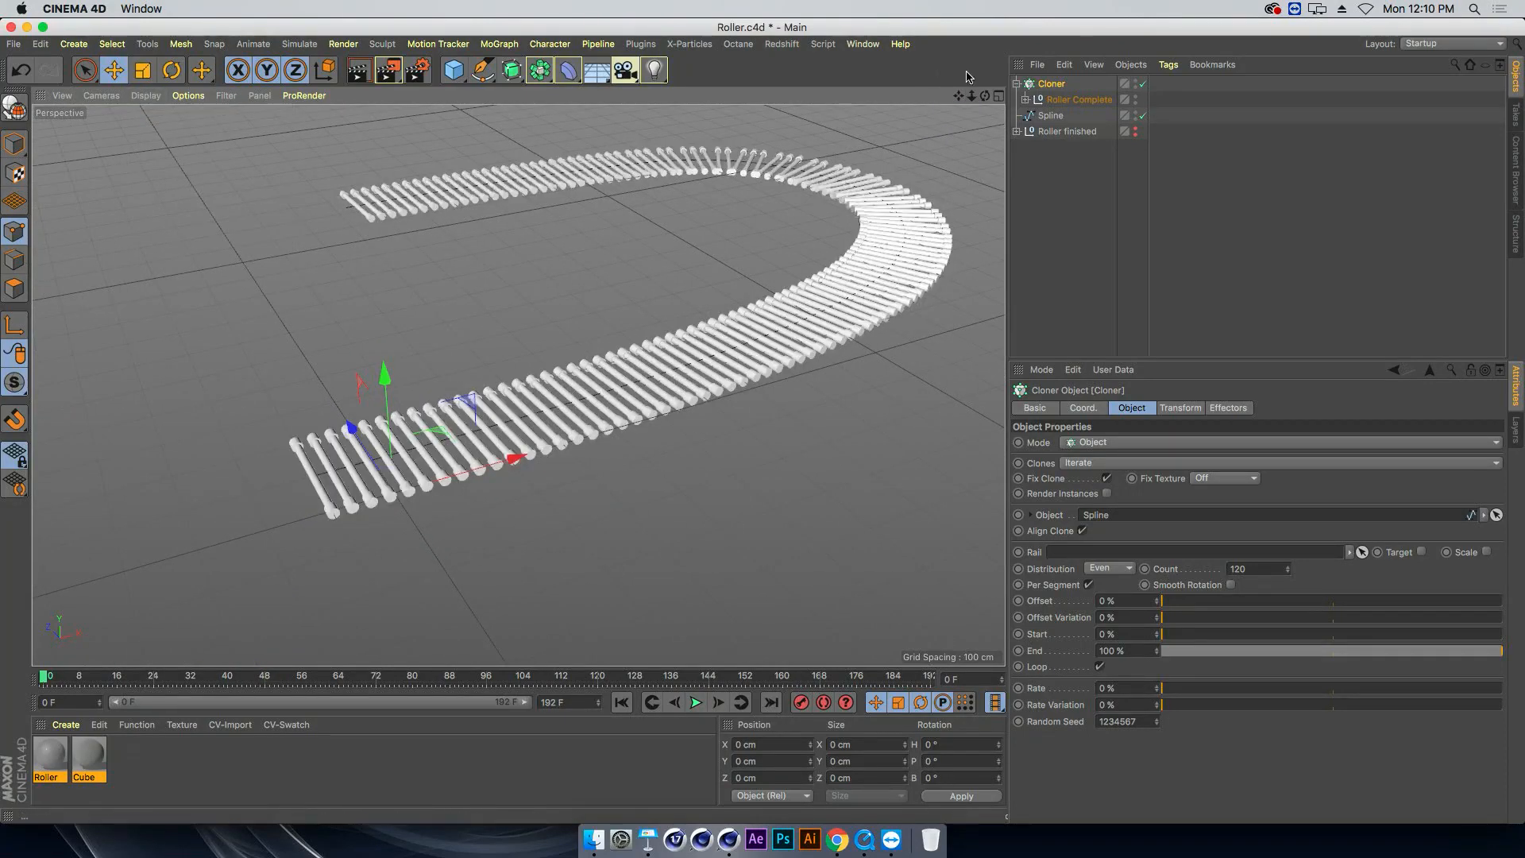
Add a cube and, in the Top view, move it onto the first rollers at about Z 94 cm
click(1000, 96)
click(998, 99)
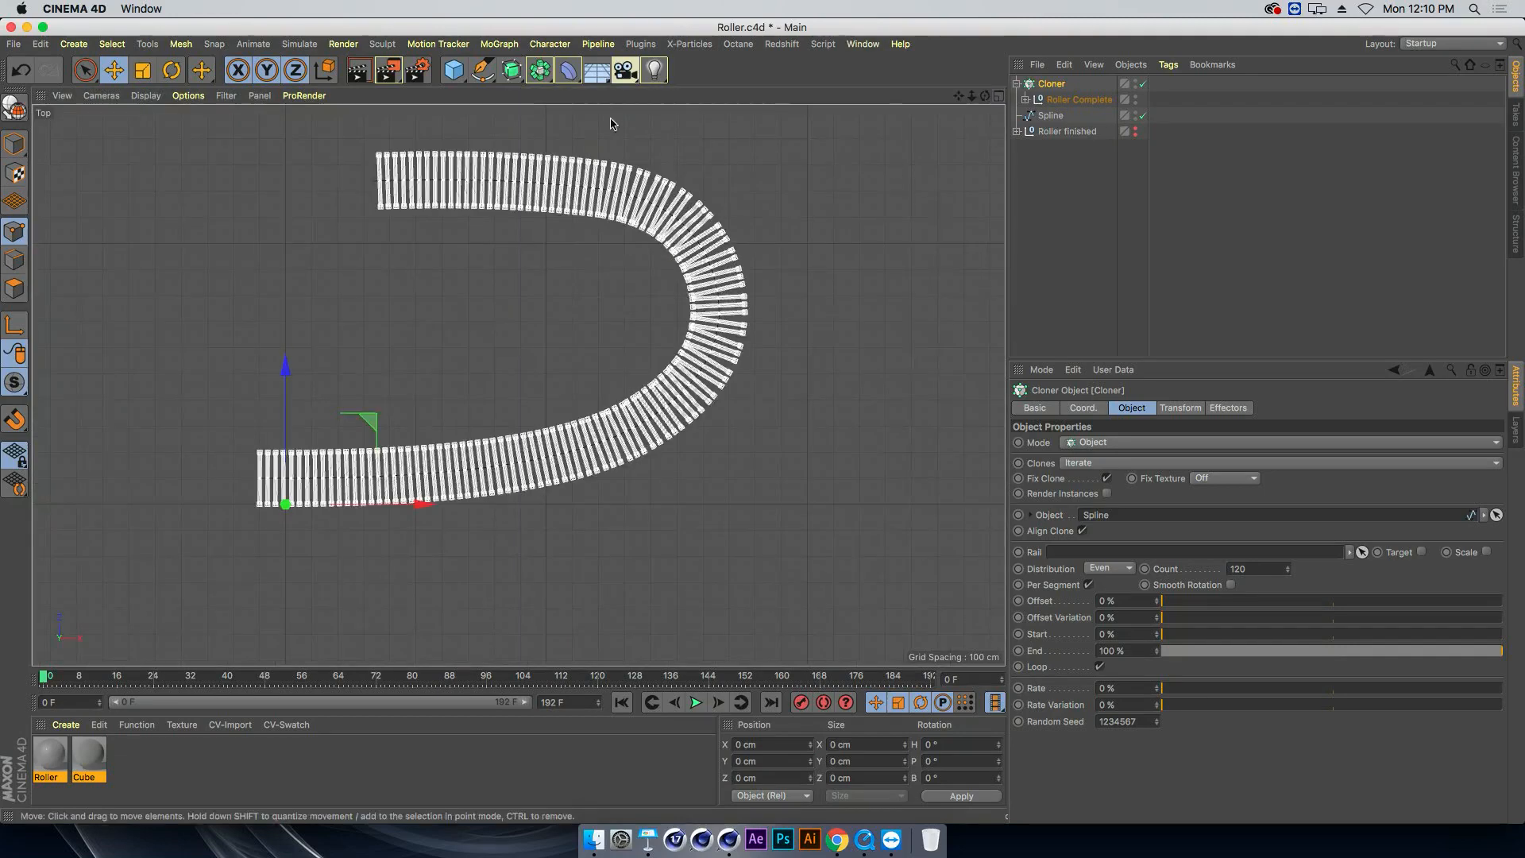
click(453, 70)
click(584, 93)
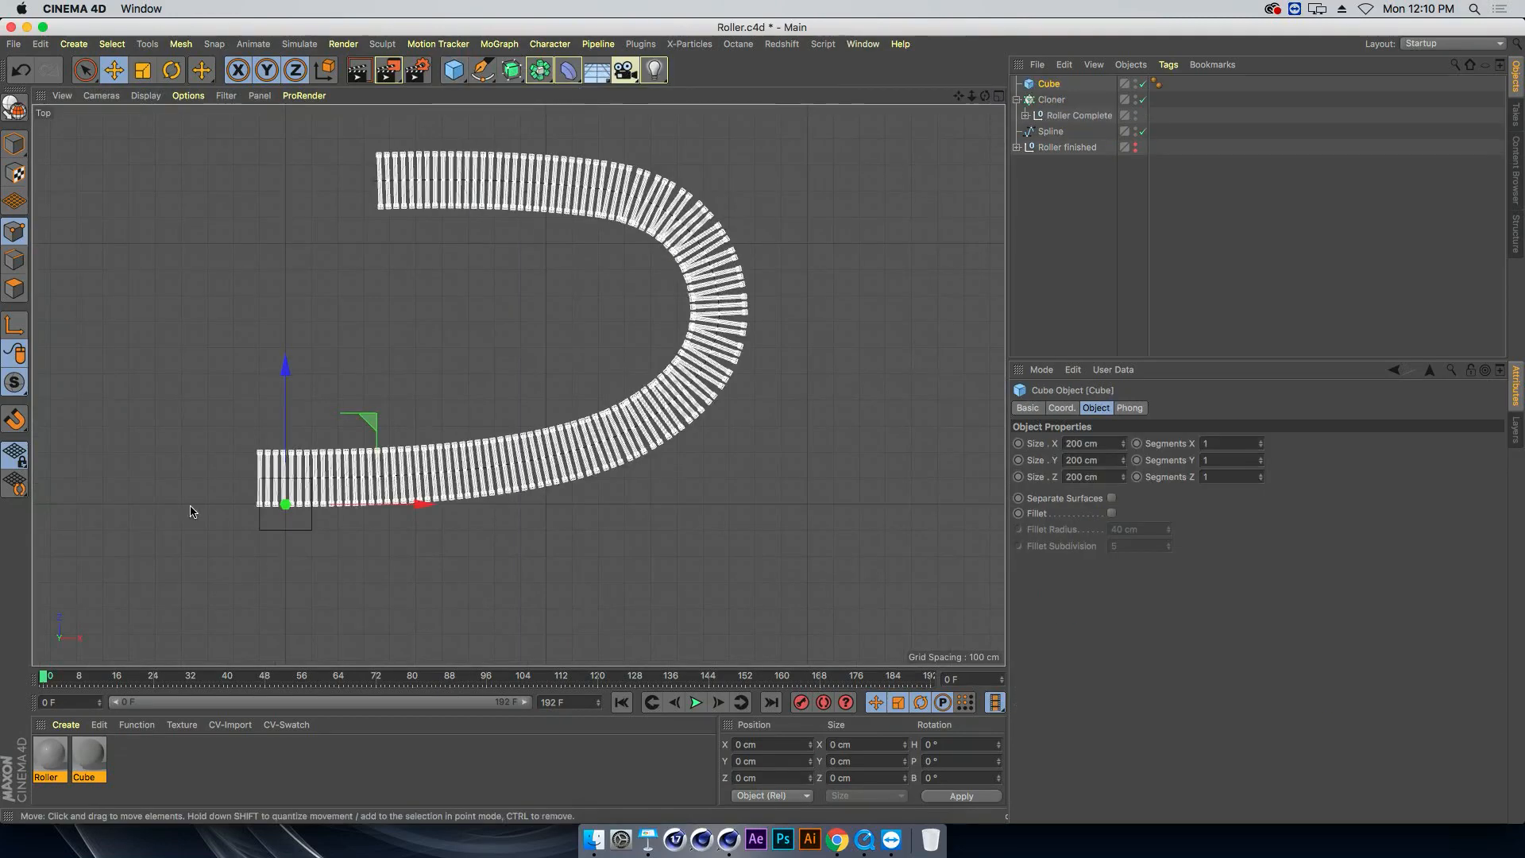
drag(296, 442, 297, 418)
Scale the cube uniformly in Model mode to about 152 cm so it fits within the roller width
key(t)
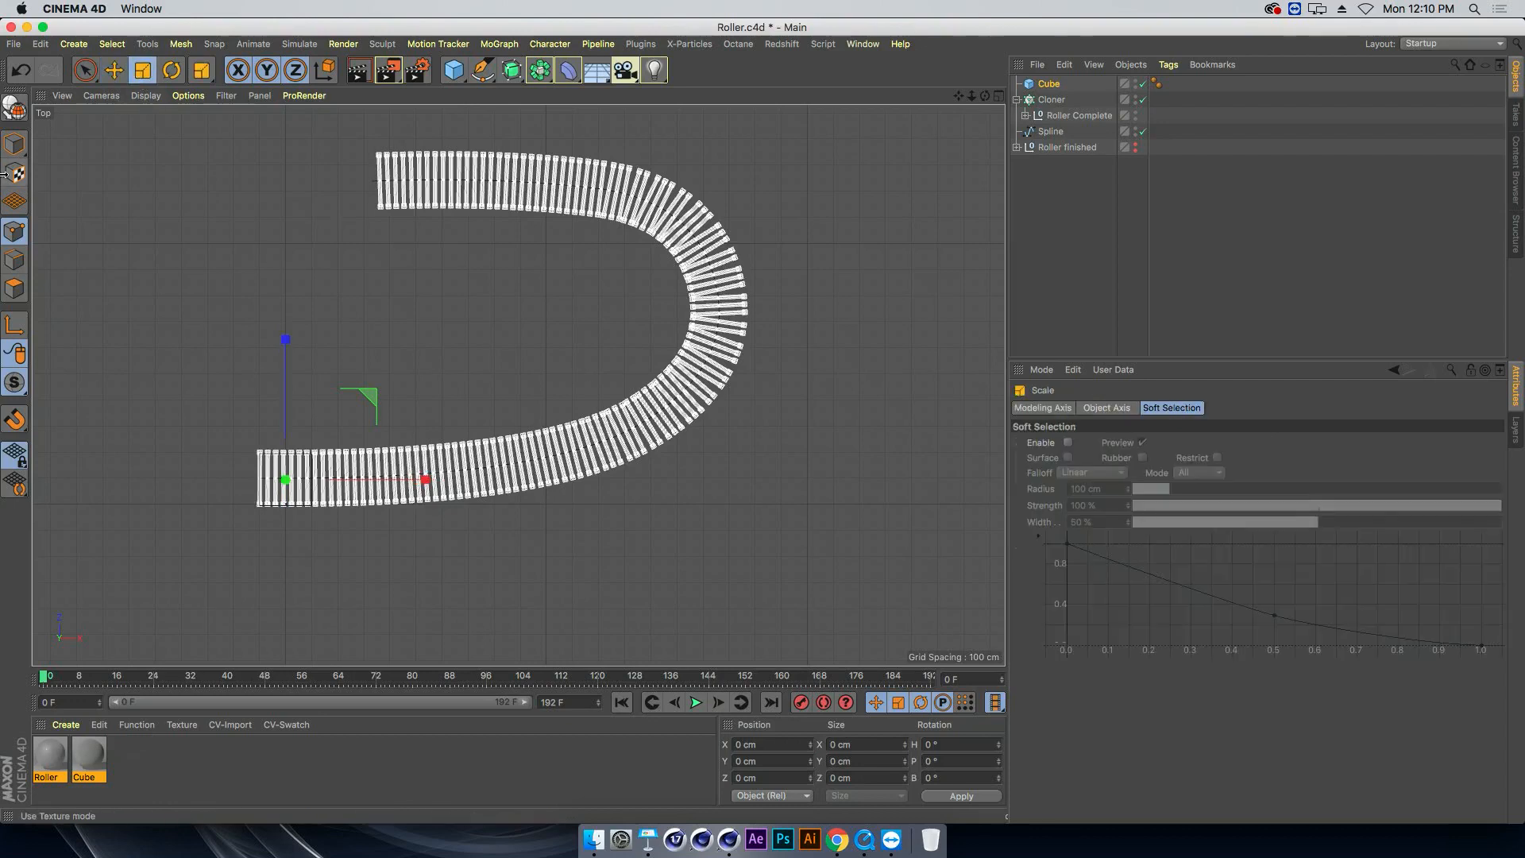
drag(22, 148, 59, 193)
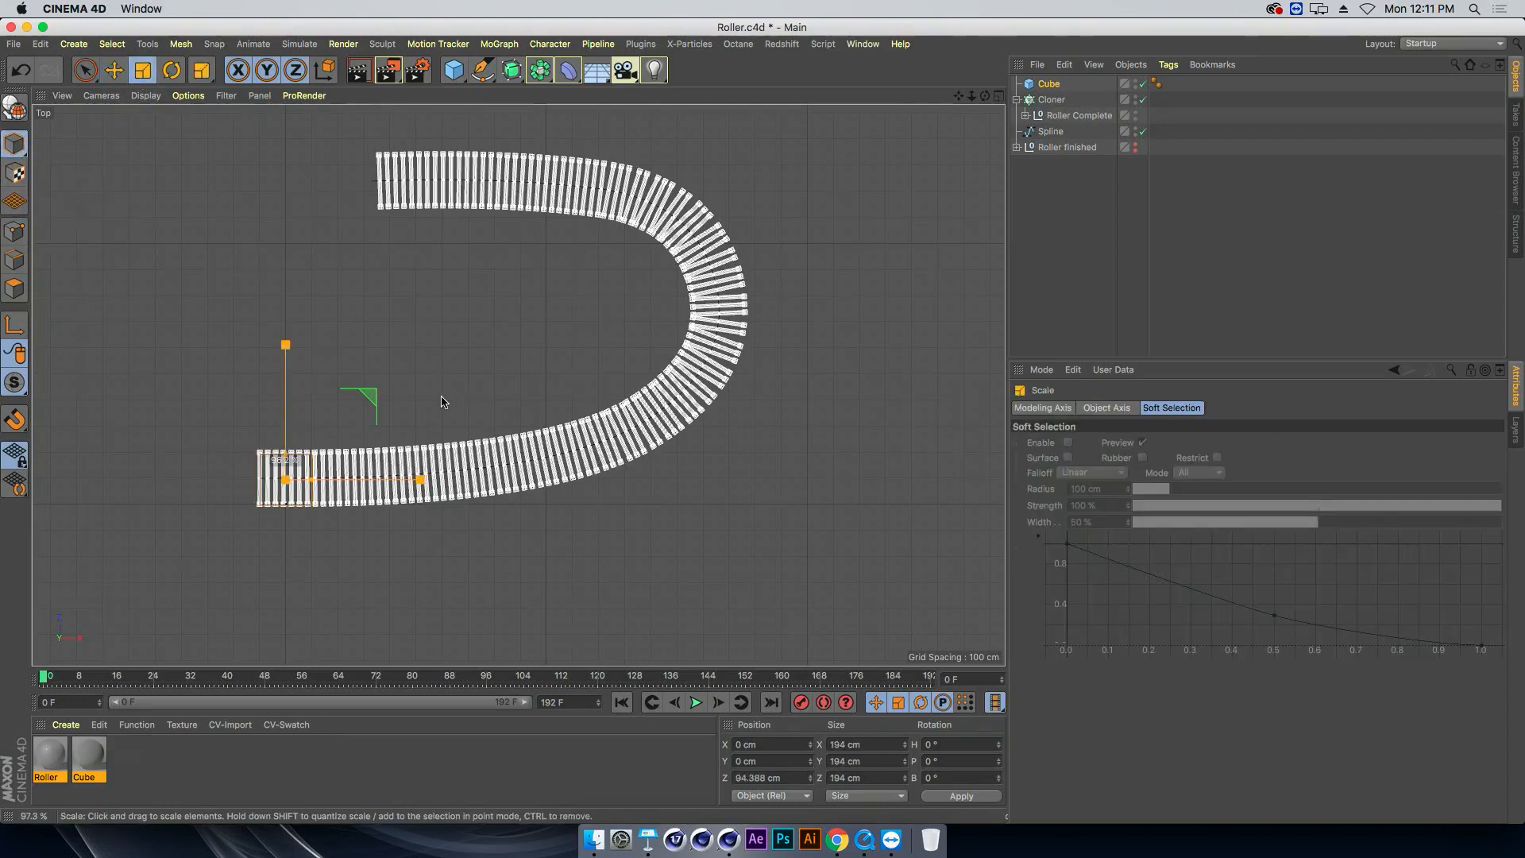
drag(376, 420, 371, 421)
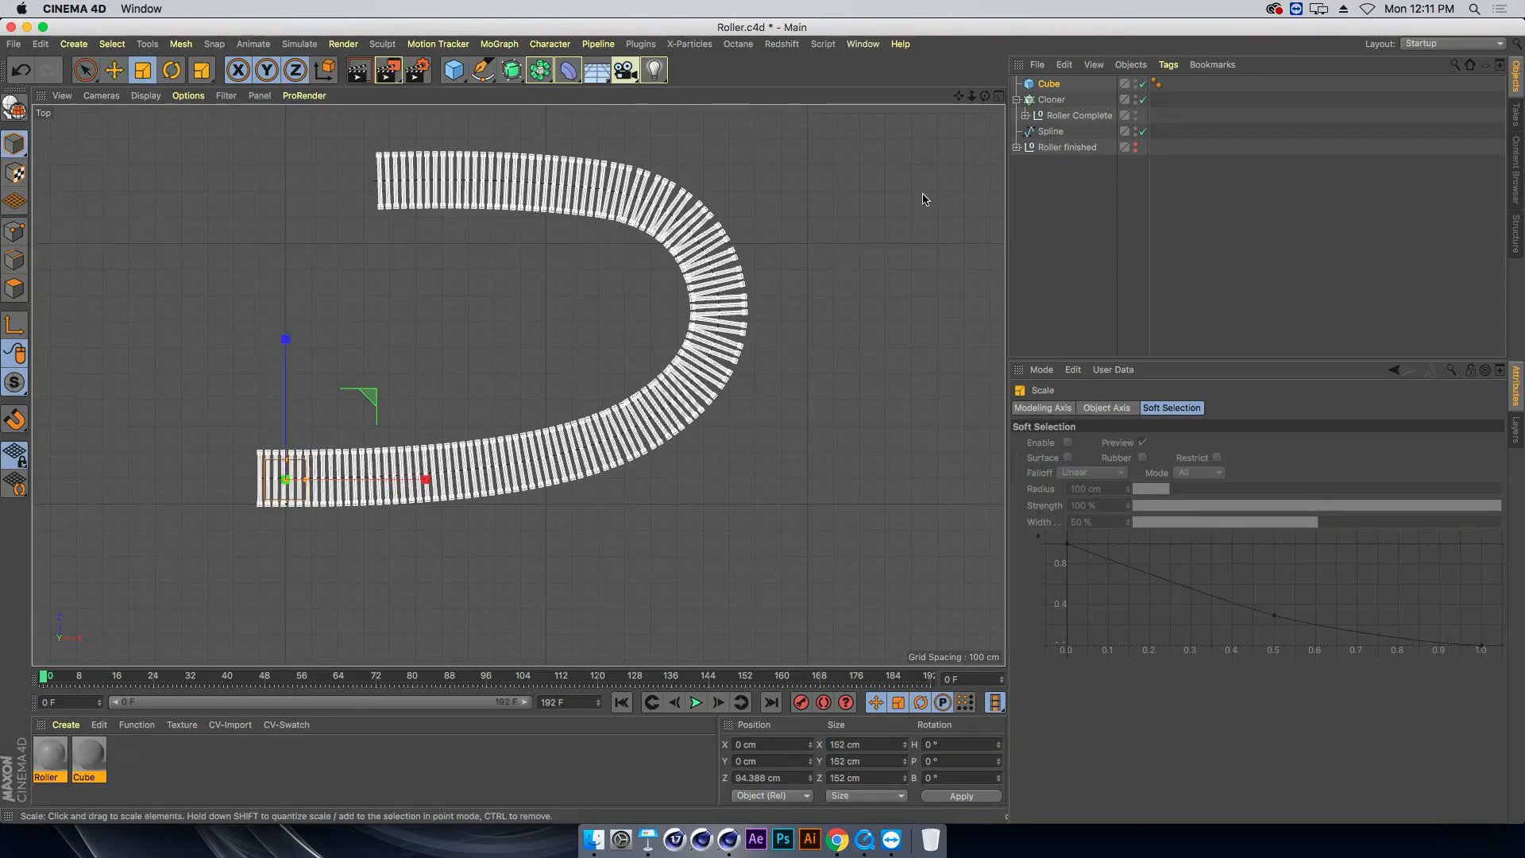
Lift the cube above the rollers to about Y 131 cm, working in the perspective view
click(999, 96)
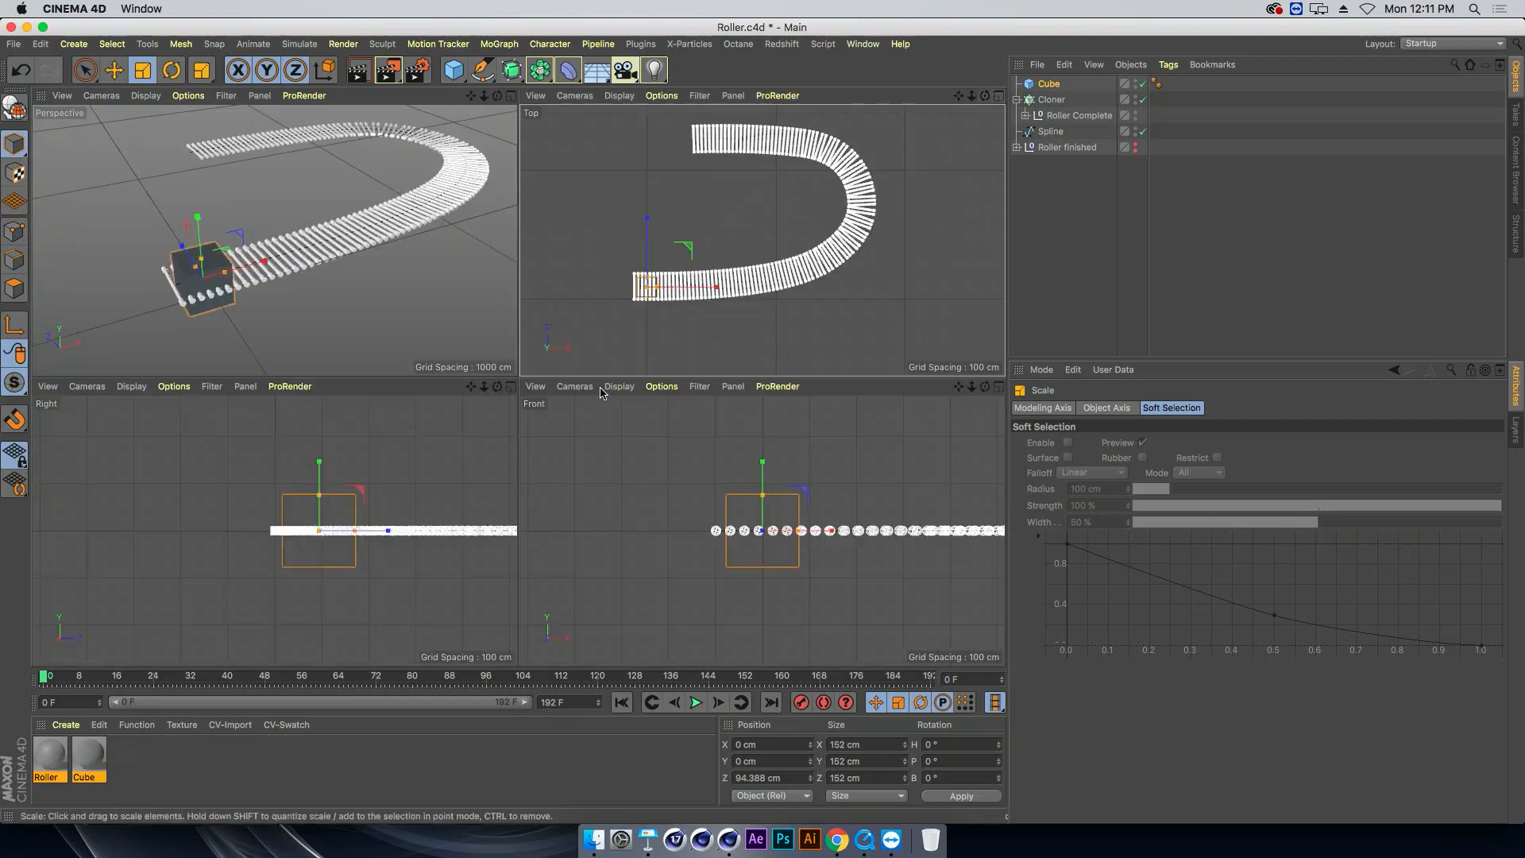
click(113, 70)
drag(199, 240, 205, 215)
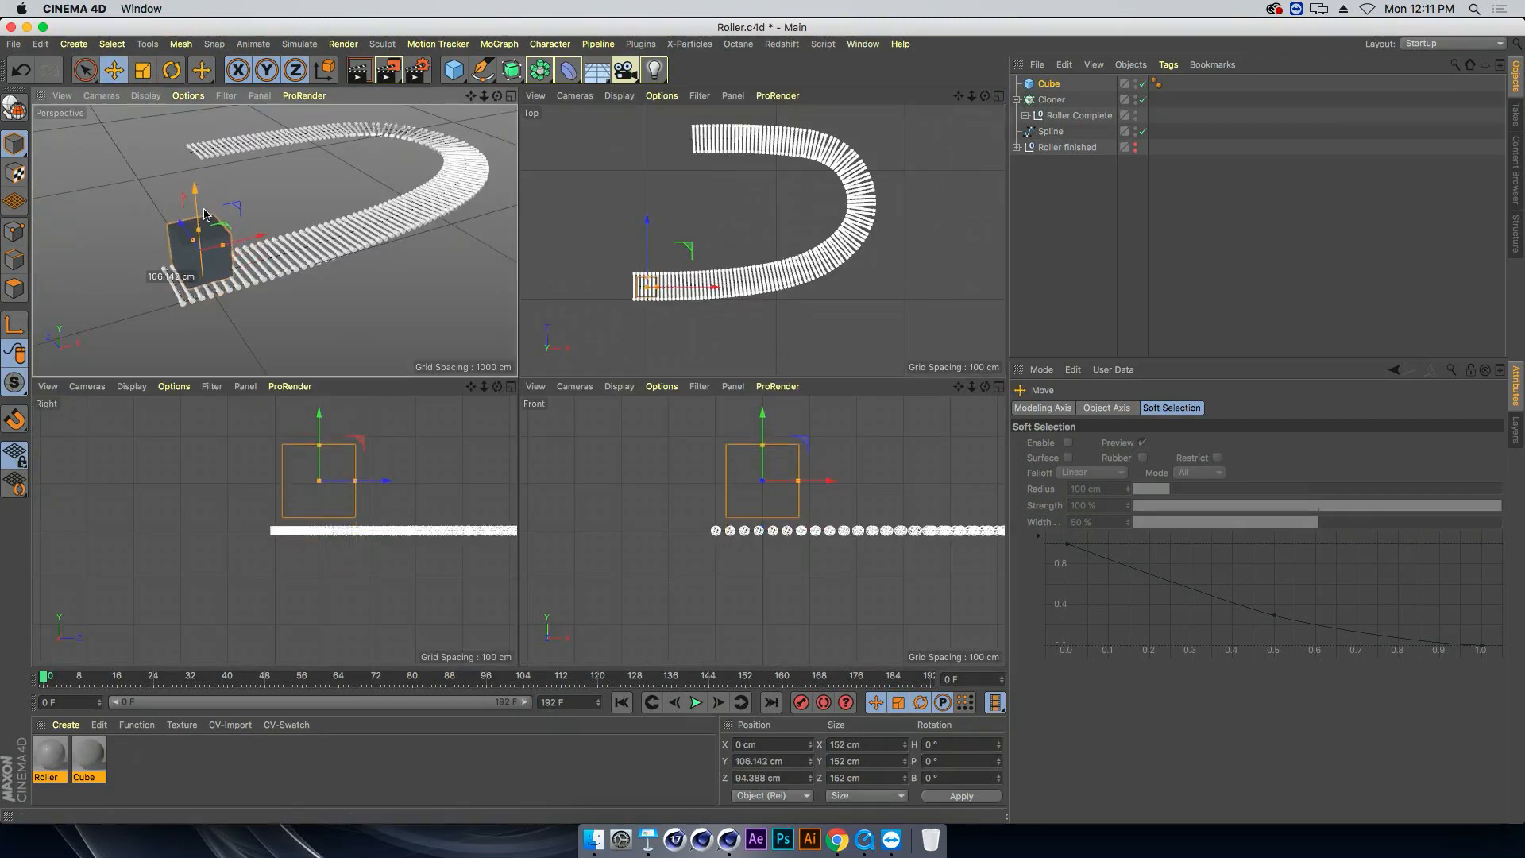
click(511, 95)
mouse_move(548, 333)
alt+mouse_down()
mouse_move(403, 287)
mouse_move(479, 333)
mouse_move(329, 254)
alt+mouse_up()
Set the cube's X, Y and Z segments to 3 and show them with Gouraud Shading (Lines)
click(1060, 82)
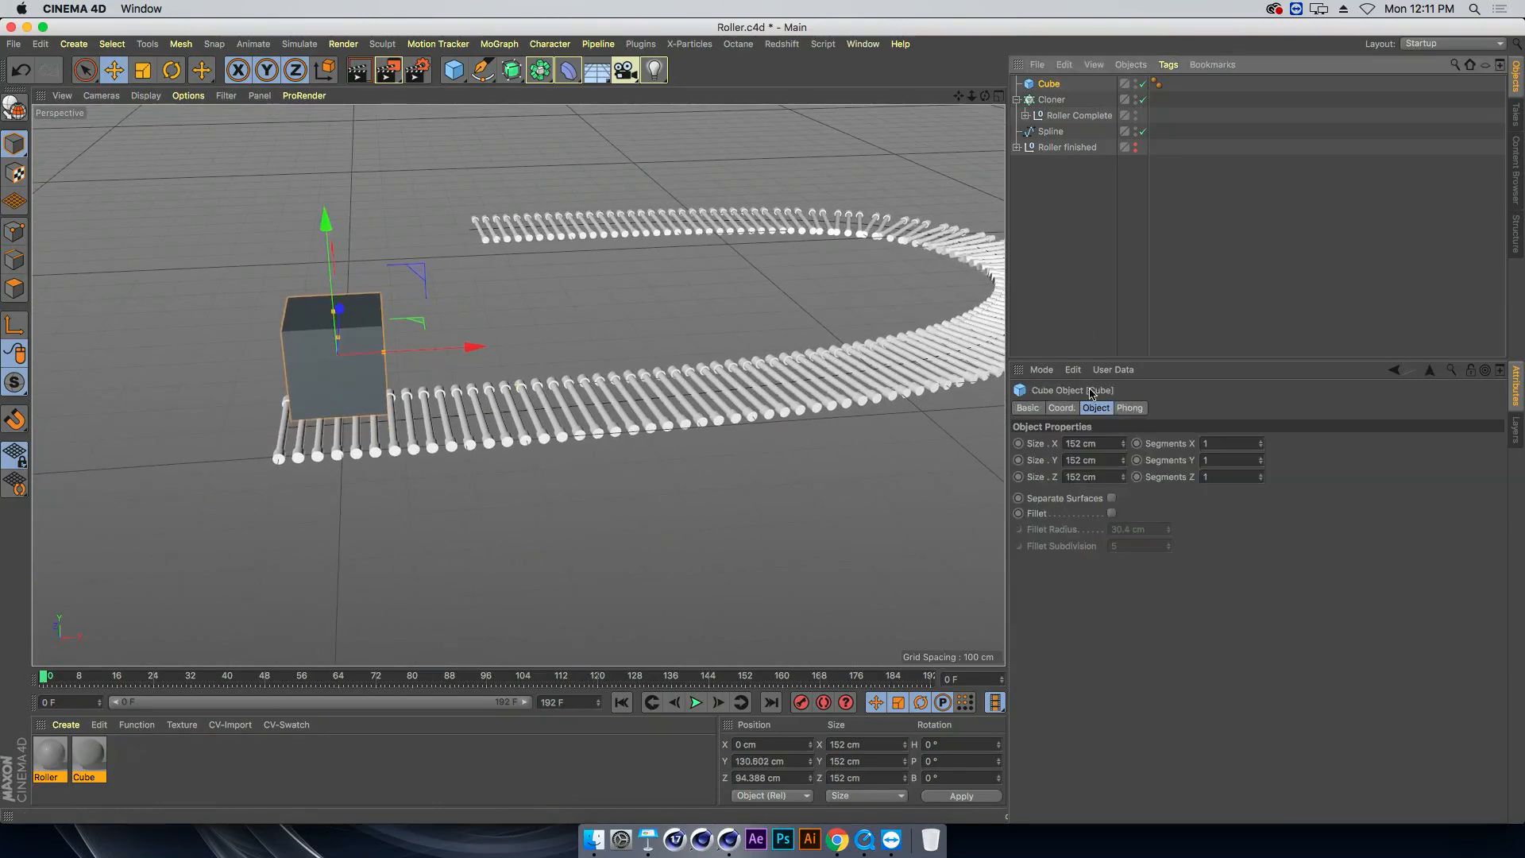
click(1246, 464)
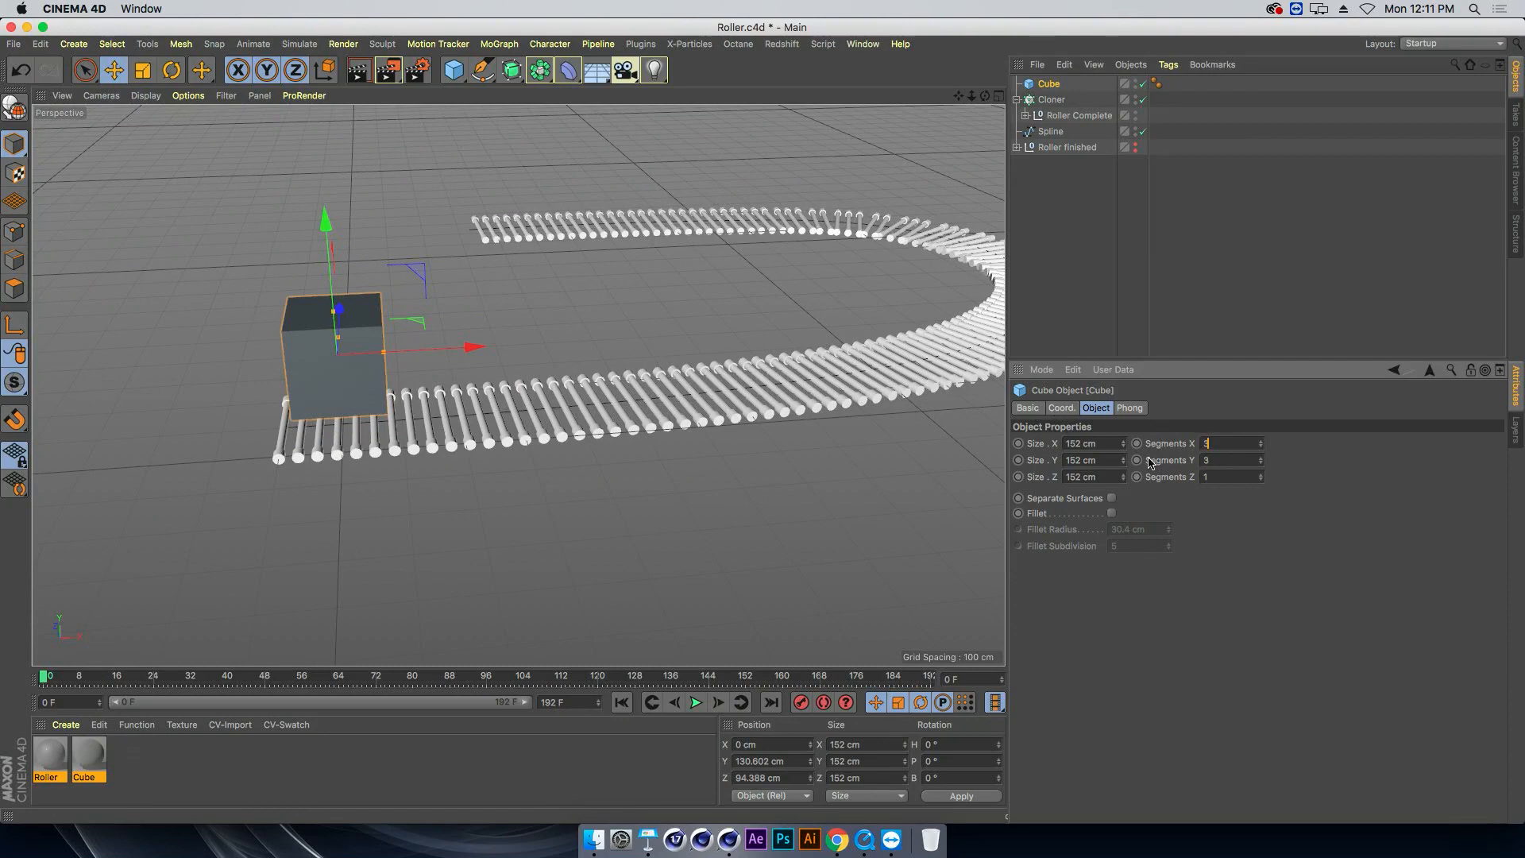
click(145, 95)
click(149, 137)
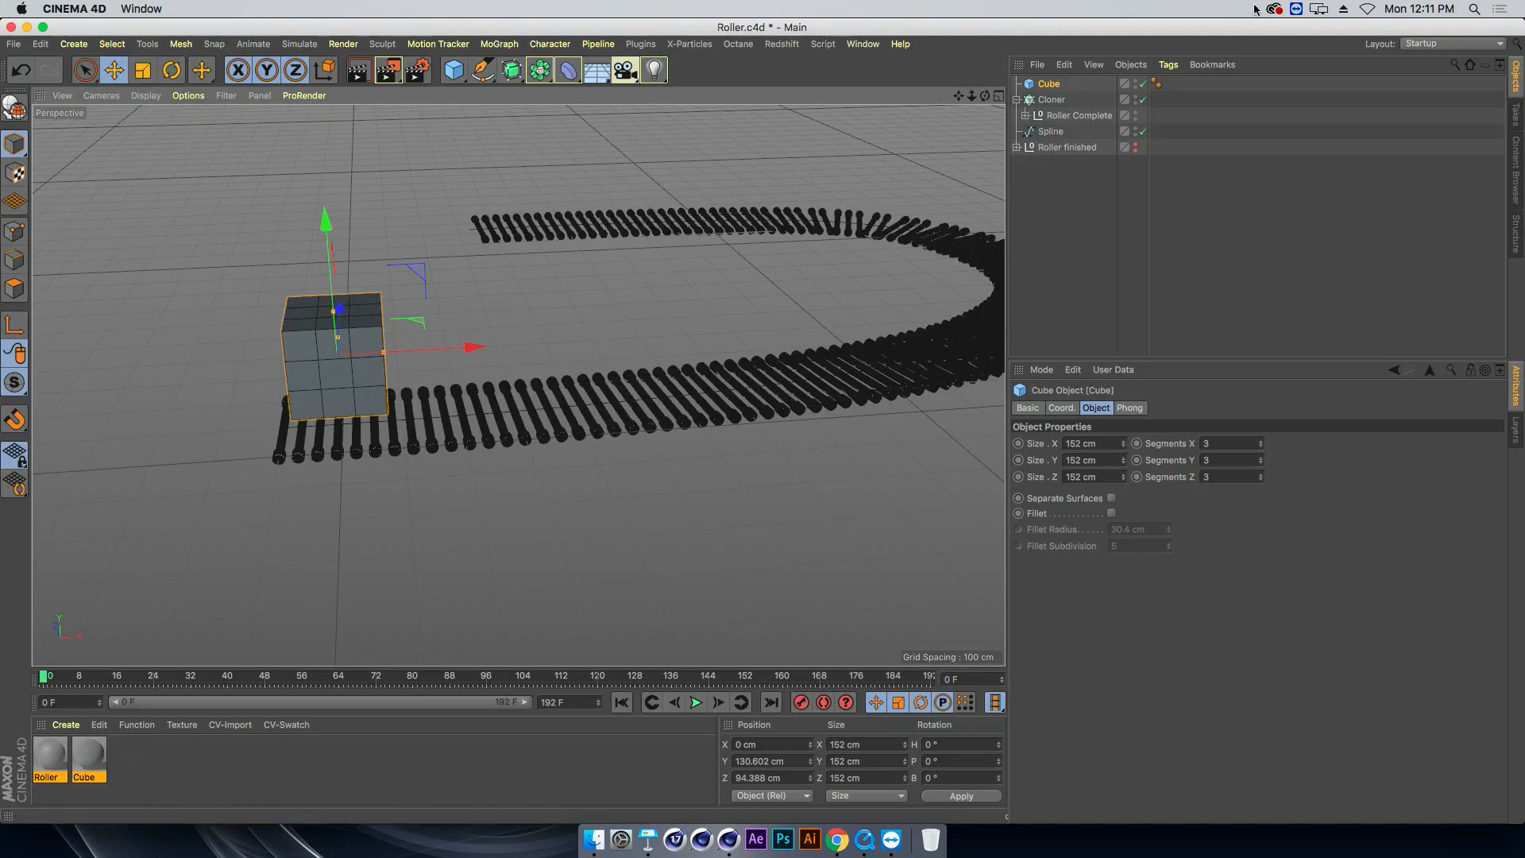
Add a Soft Body simulation tag to the cube and play the simulation to test it on the rollers
click(1169, 65)
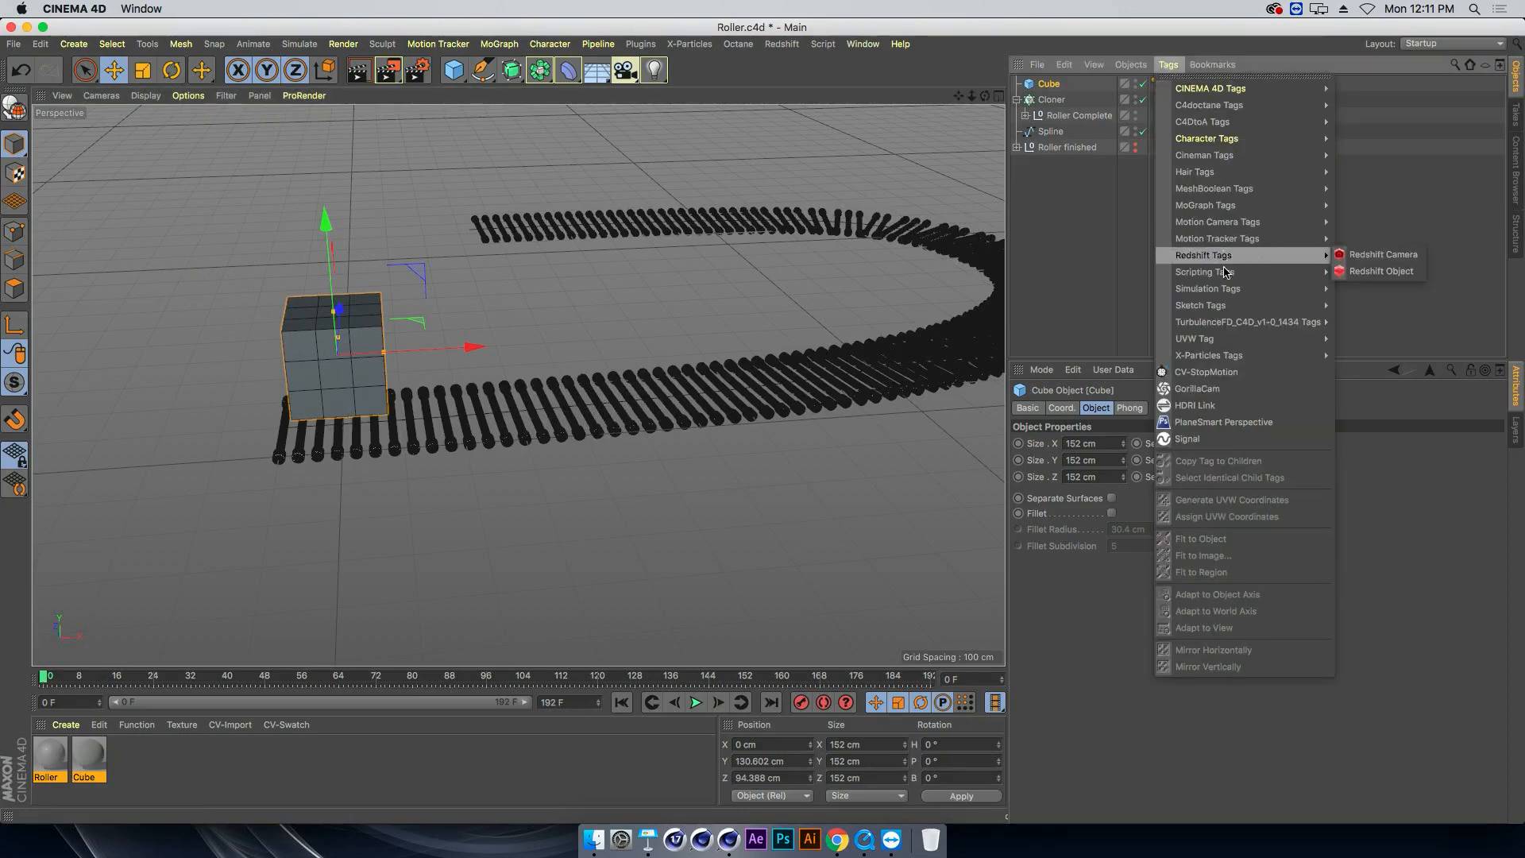
mouse_move(1231, 323)
mouse_move(1207, 290)
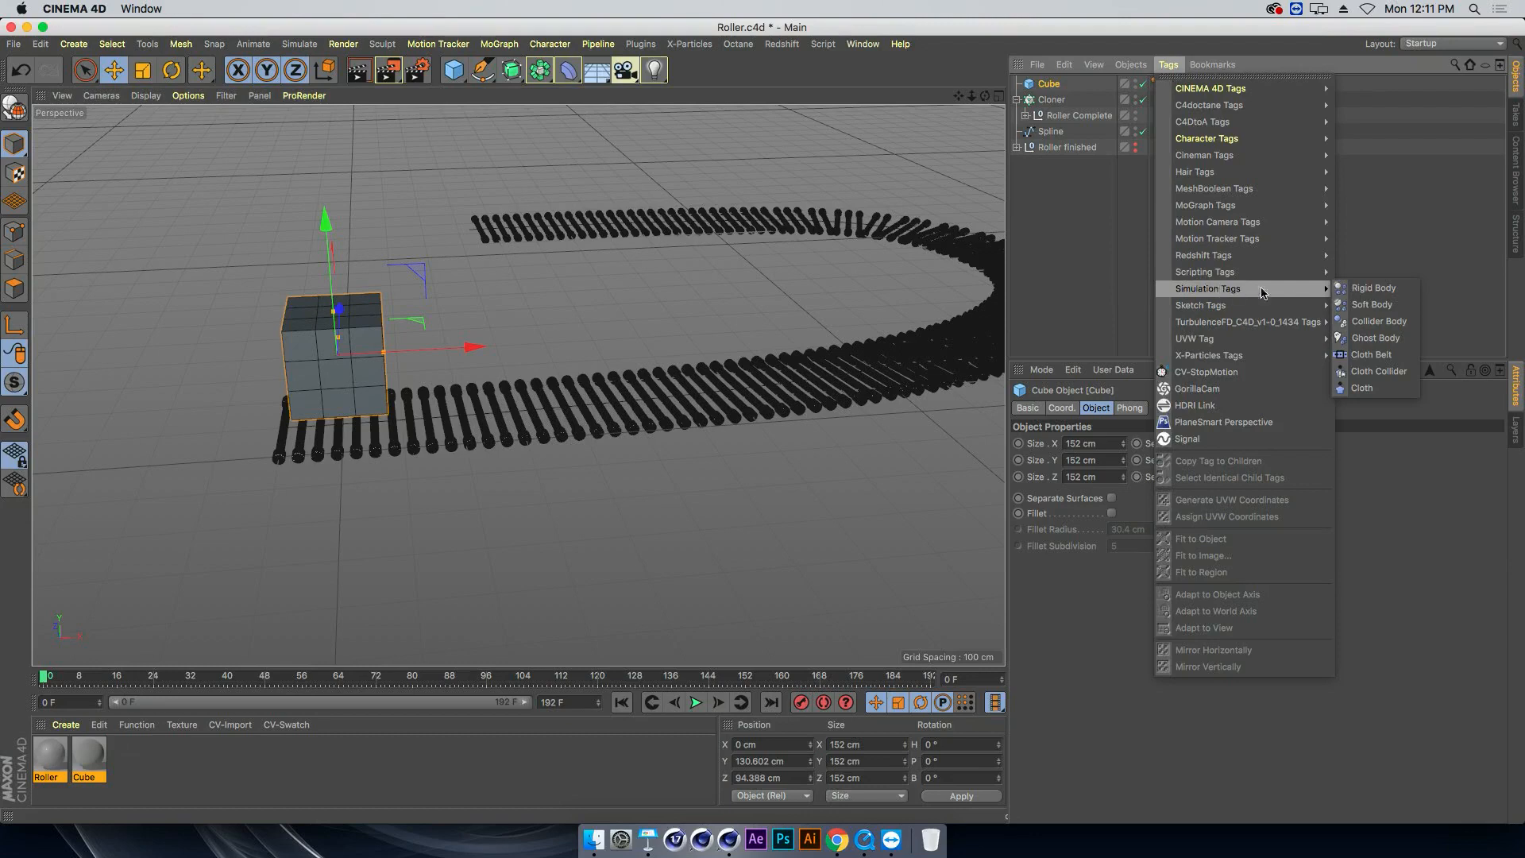
click(1348, 304)
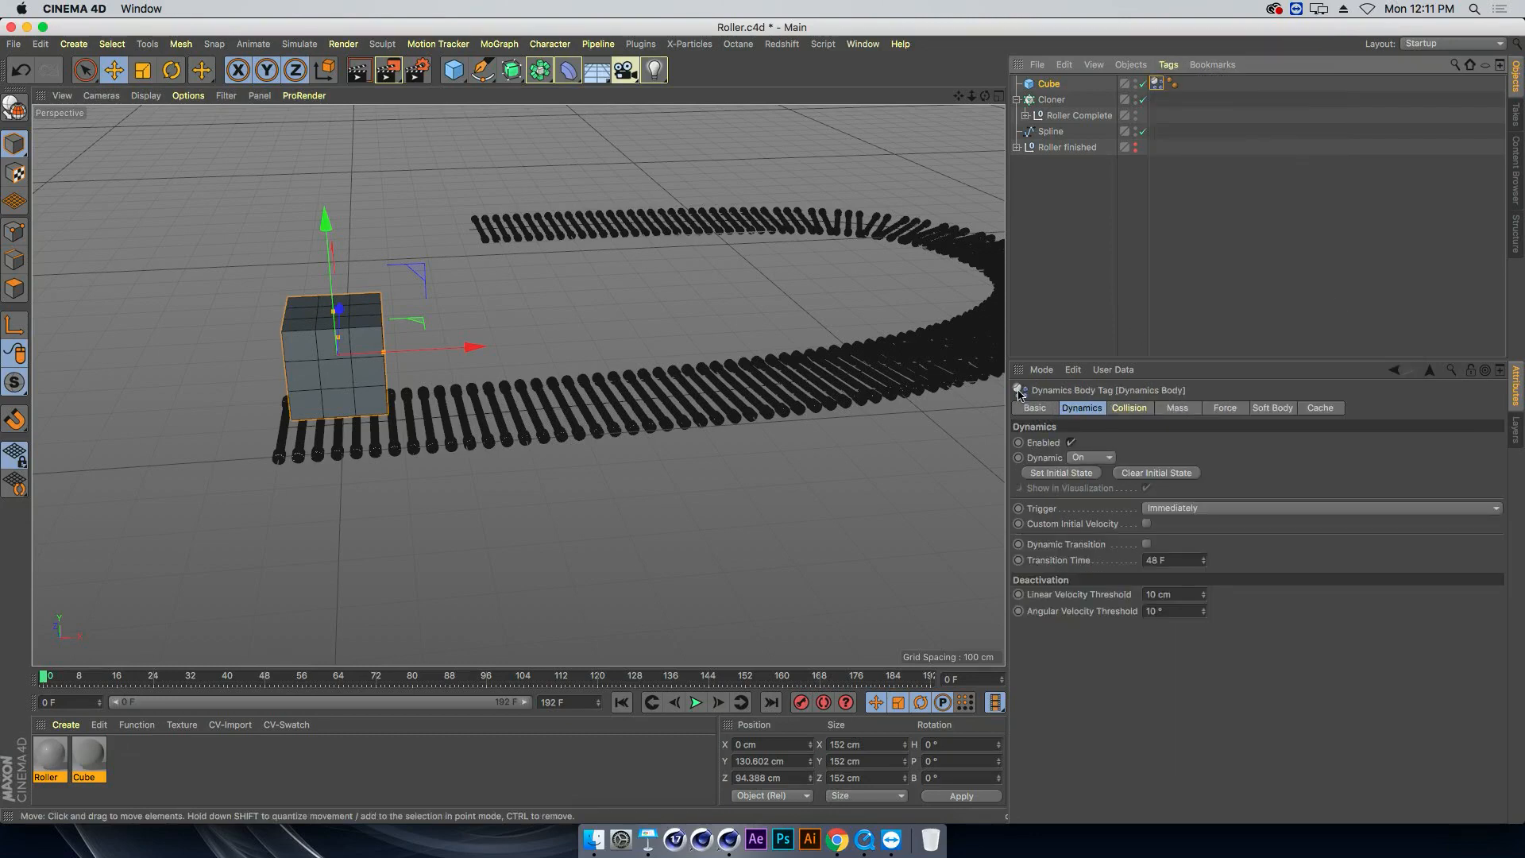
click(696, 703)
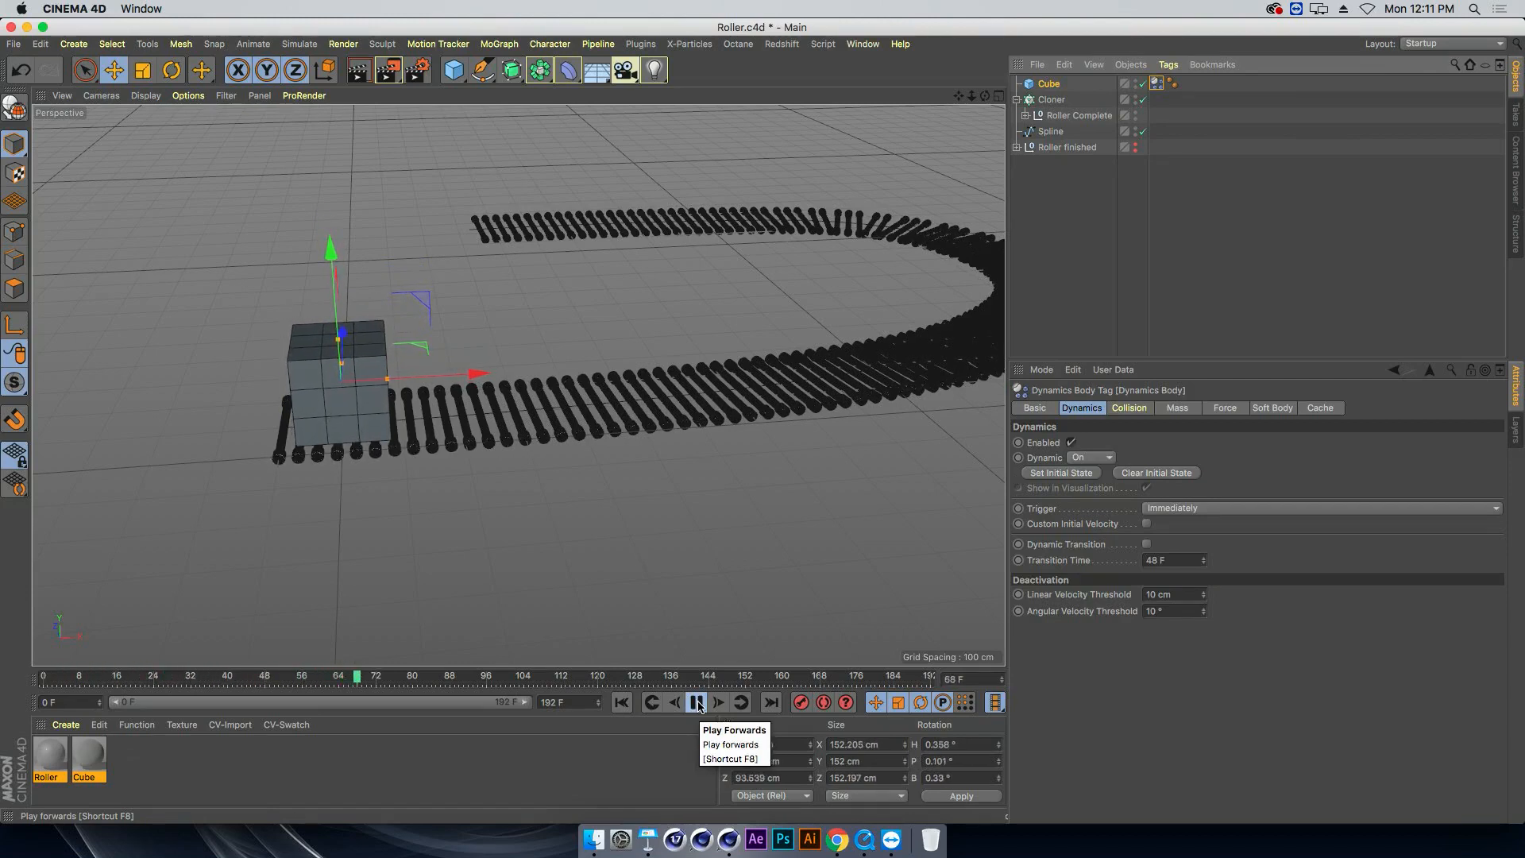
click(697, 703)
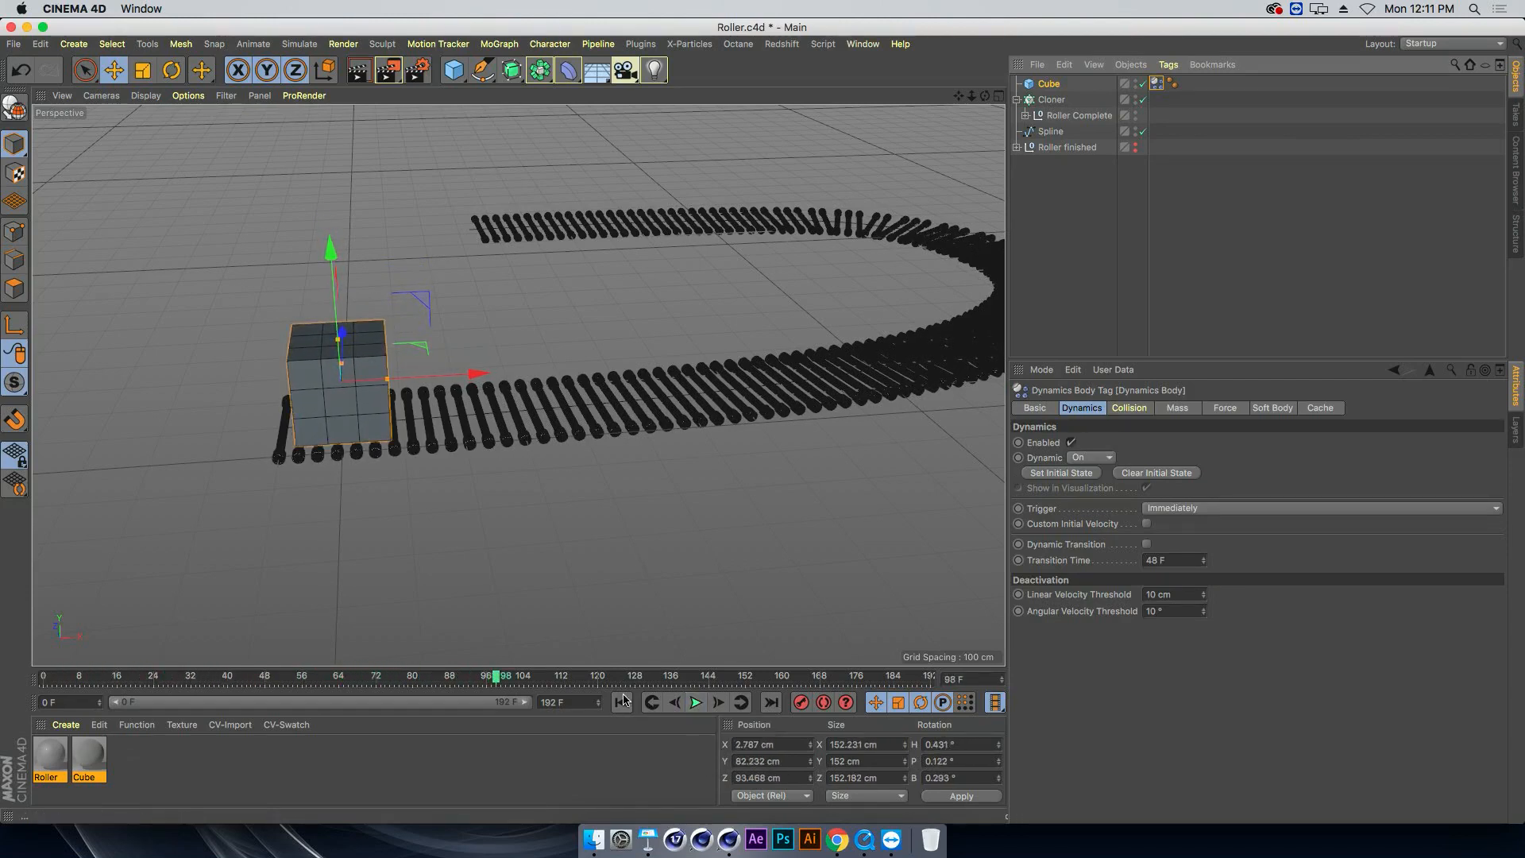
Set the torque of the Motor inside Roller Complete to 120 and replay the simulation from the start
click(1026, 116)
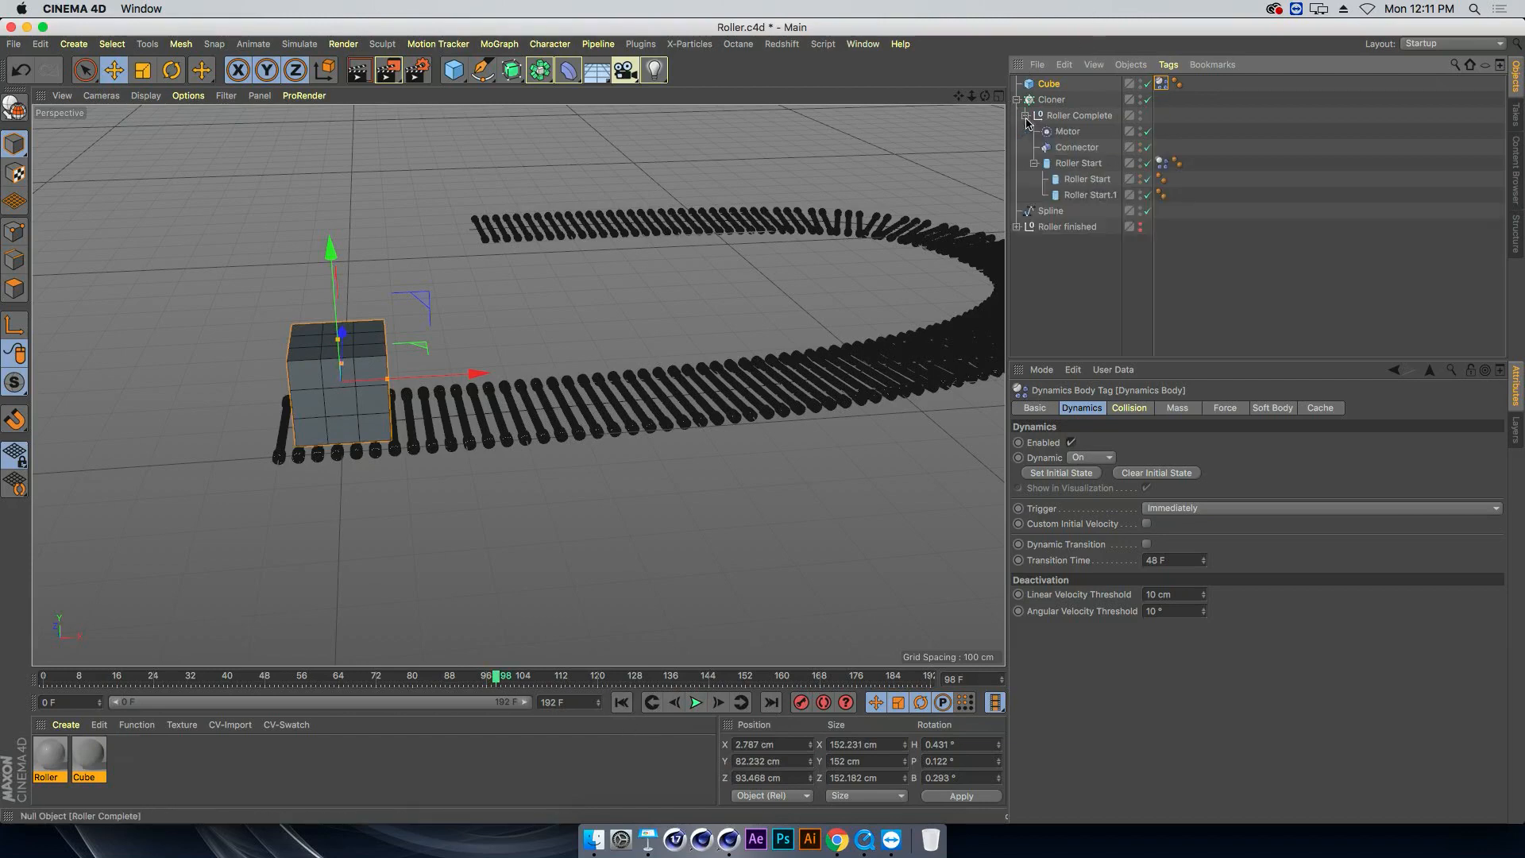
click(1063, 133)
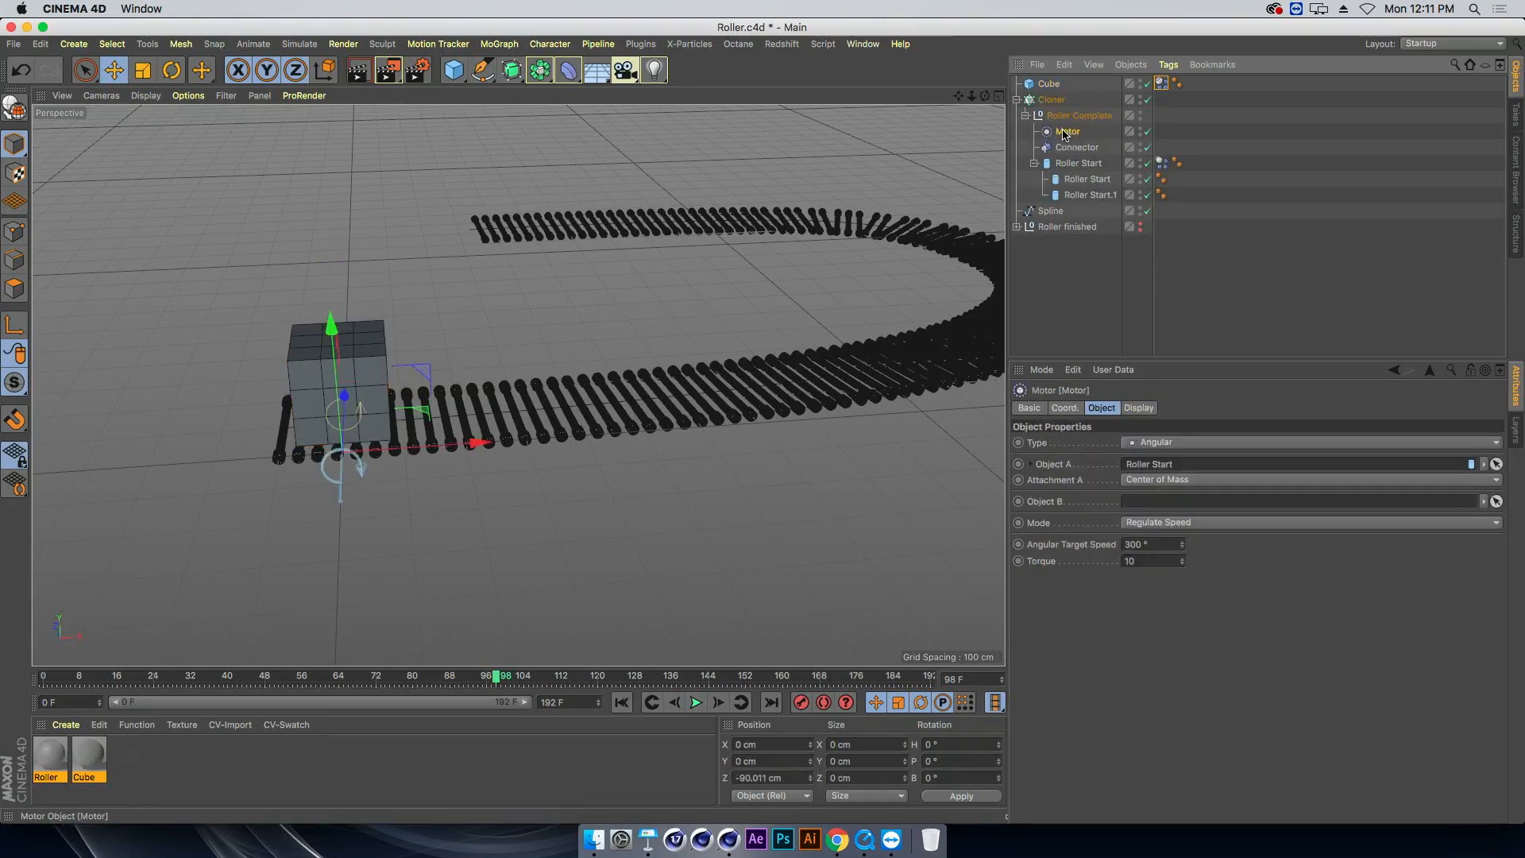
click(1139, 561)
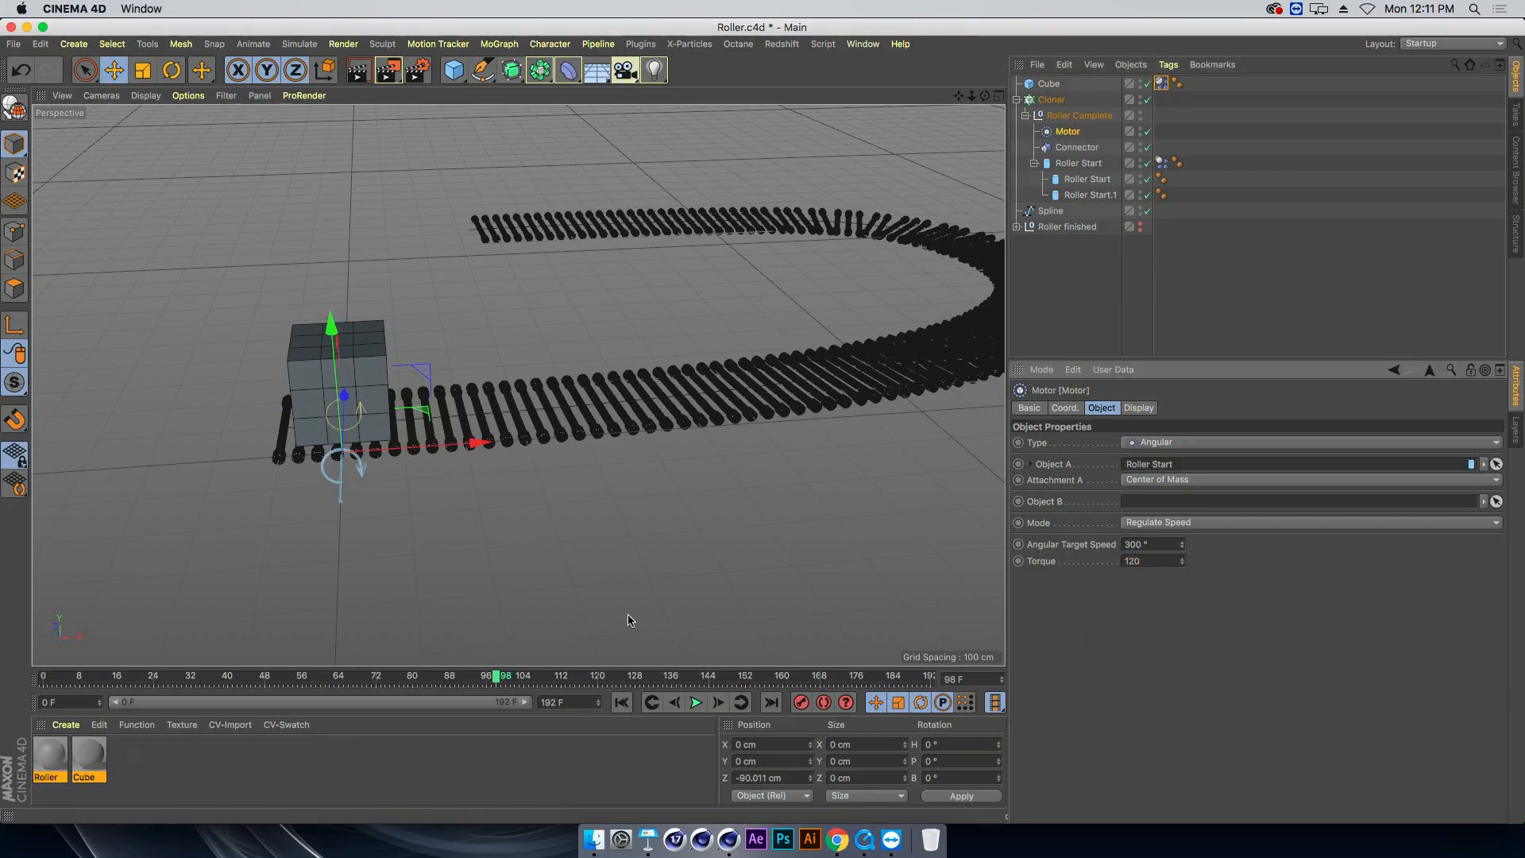
click(623, 703)
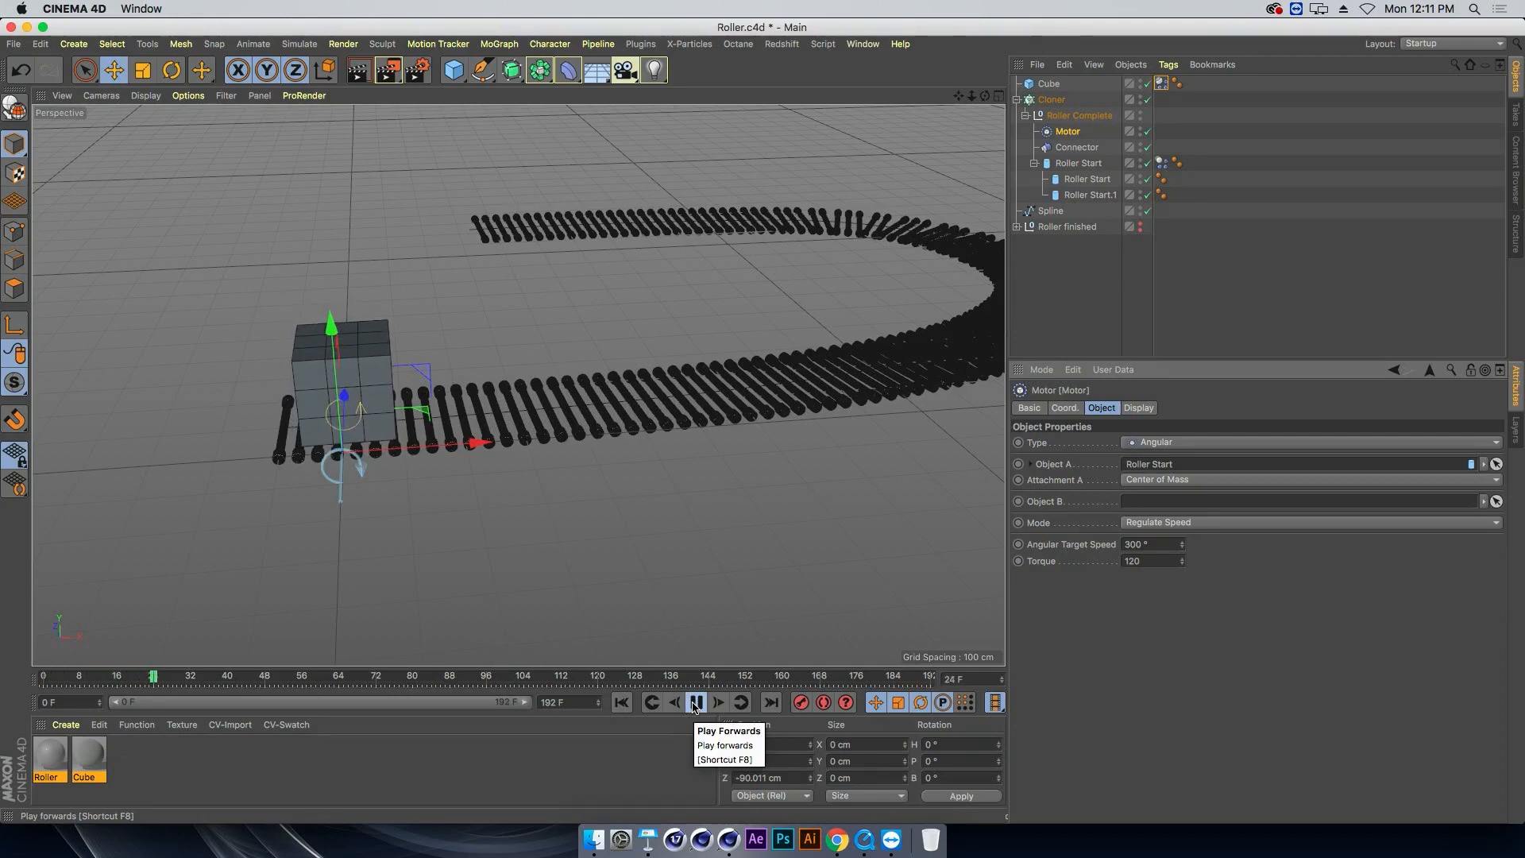
Set the Motor's angular target speed to 900° while the simulation plays
double_click(1140, 545)
text(900)
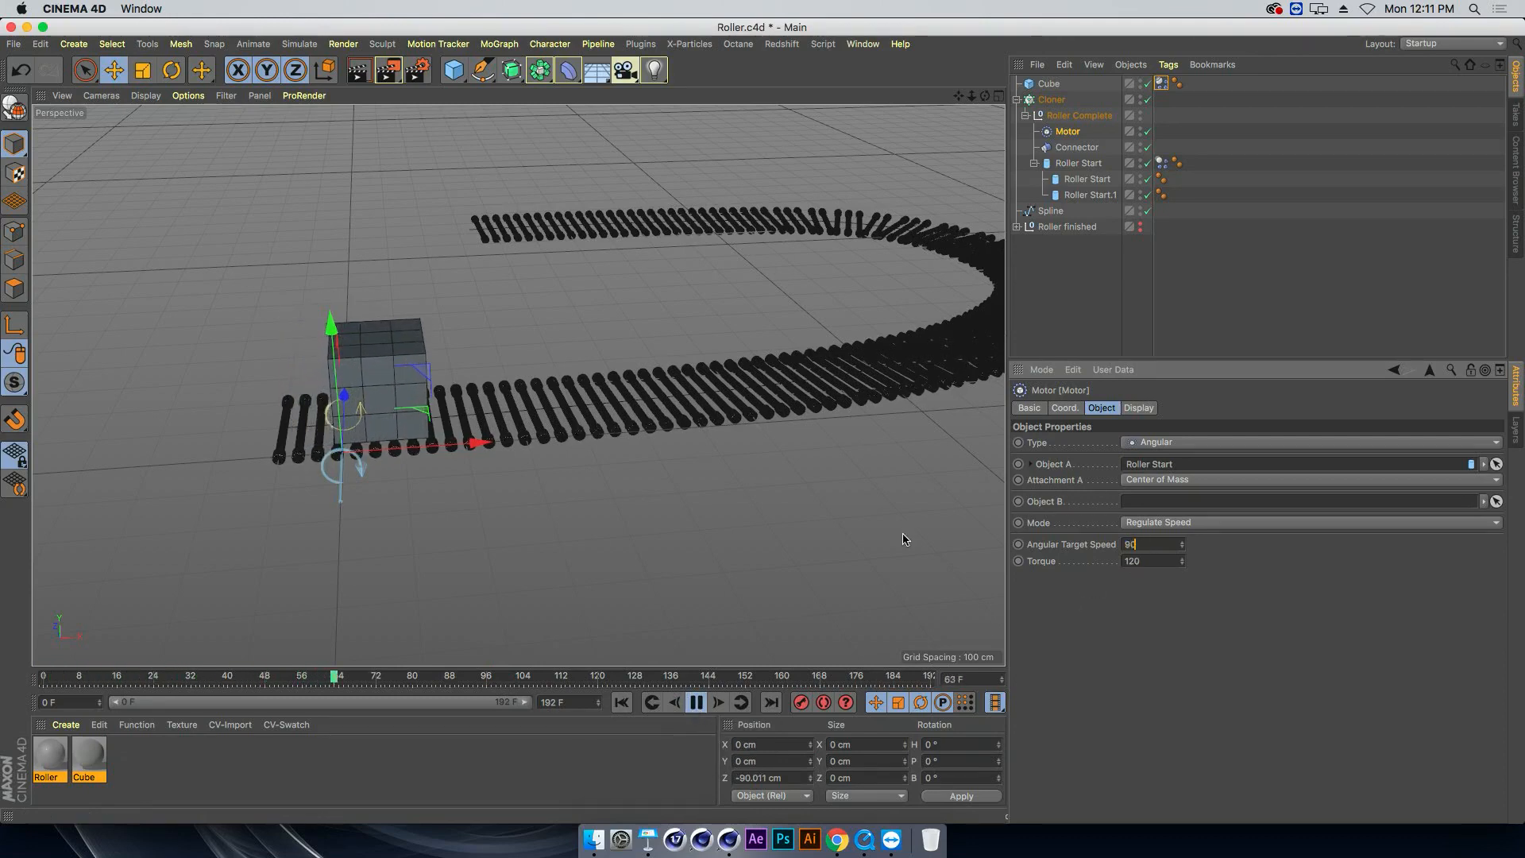
key(Return)
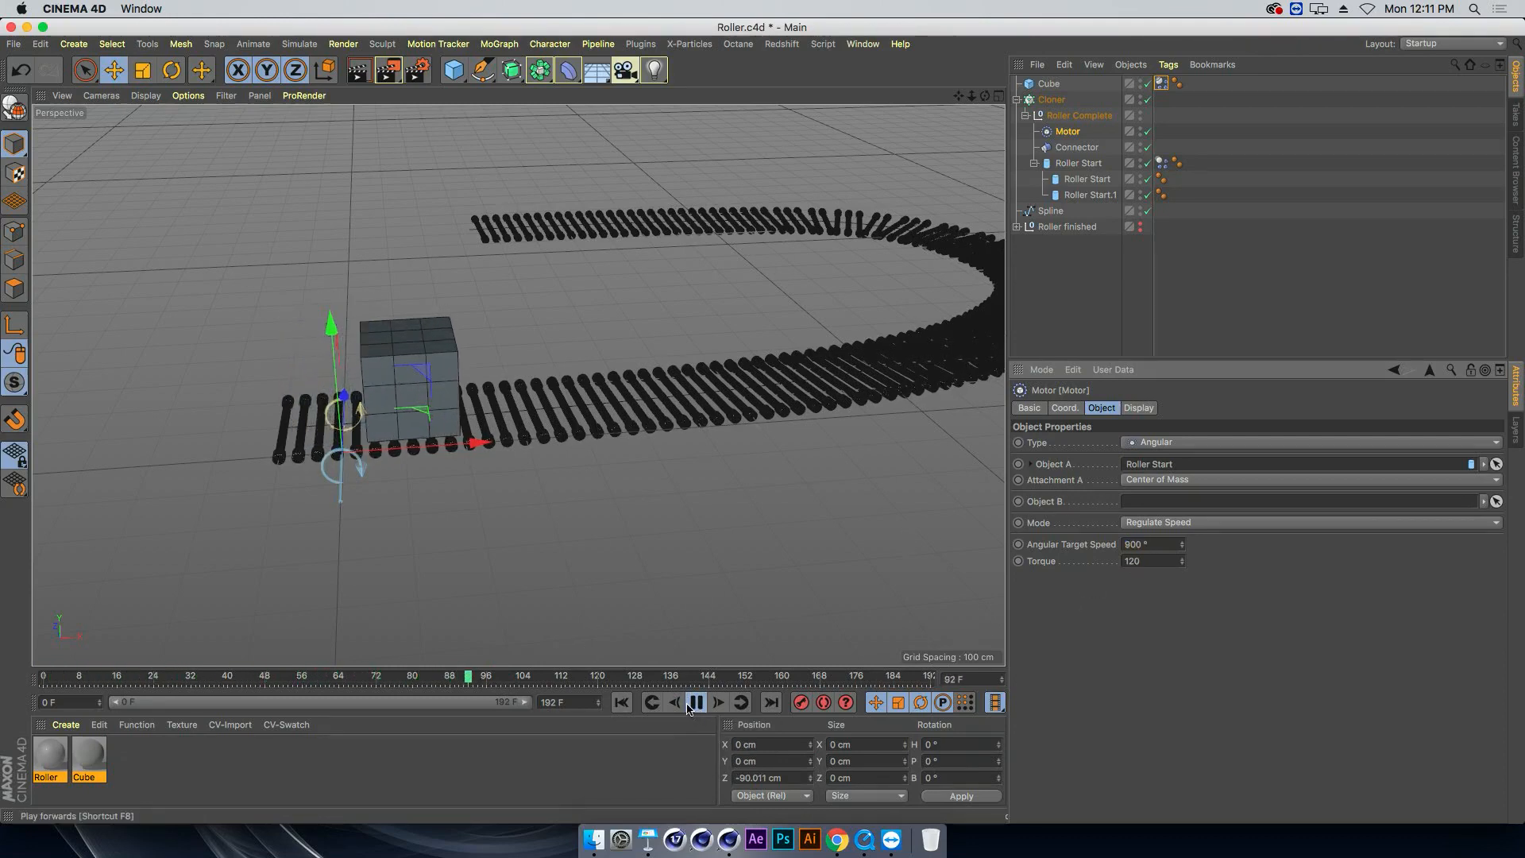
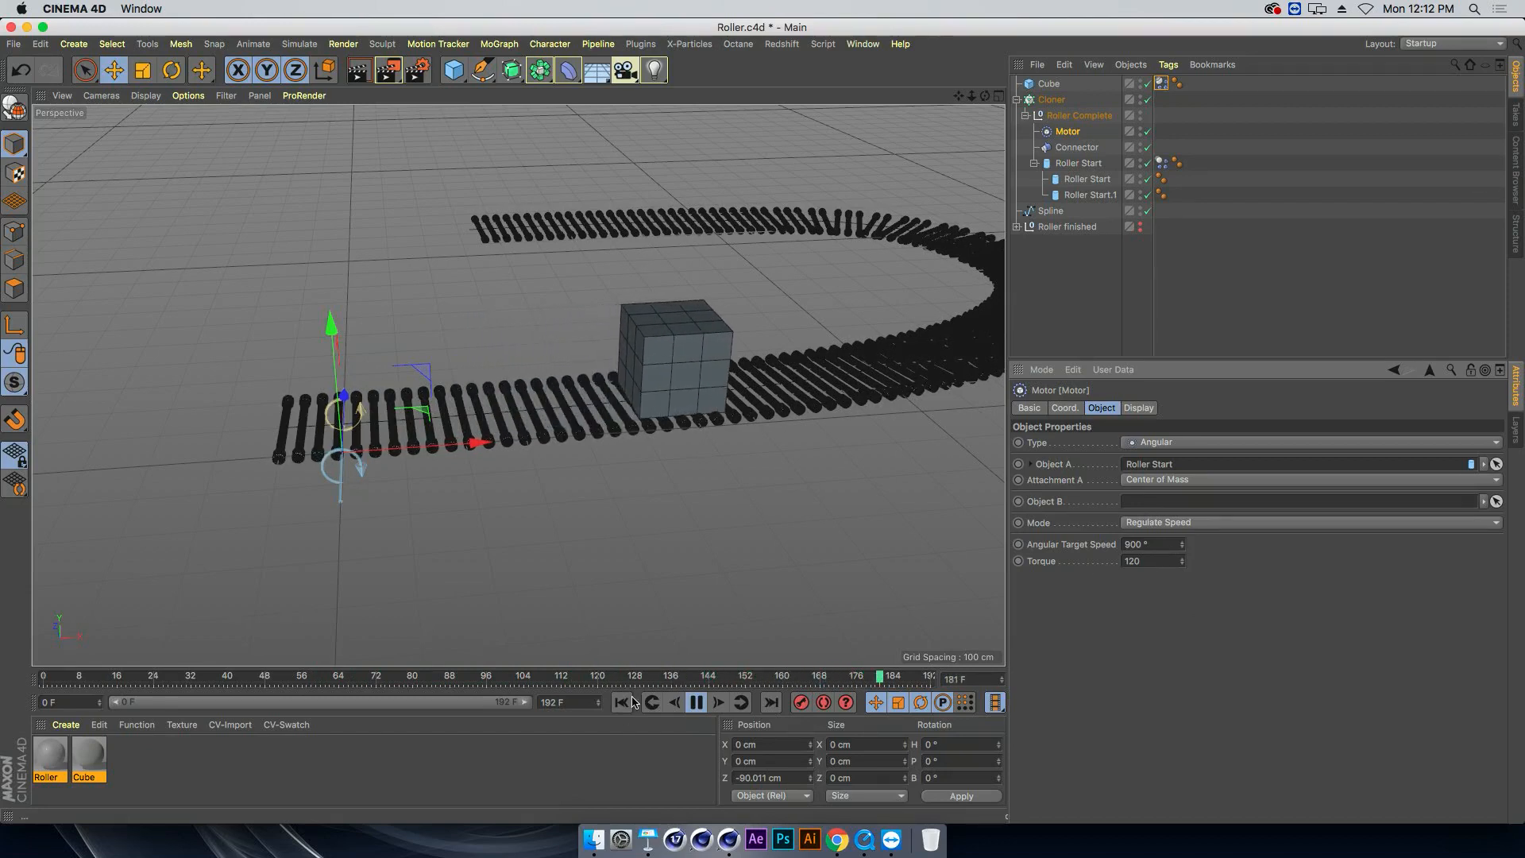
Set the Motor's torque to 720 and replay the simulation from the start, stopping partway along the rollers
double_click(1134, 561)
text(720)
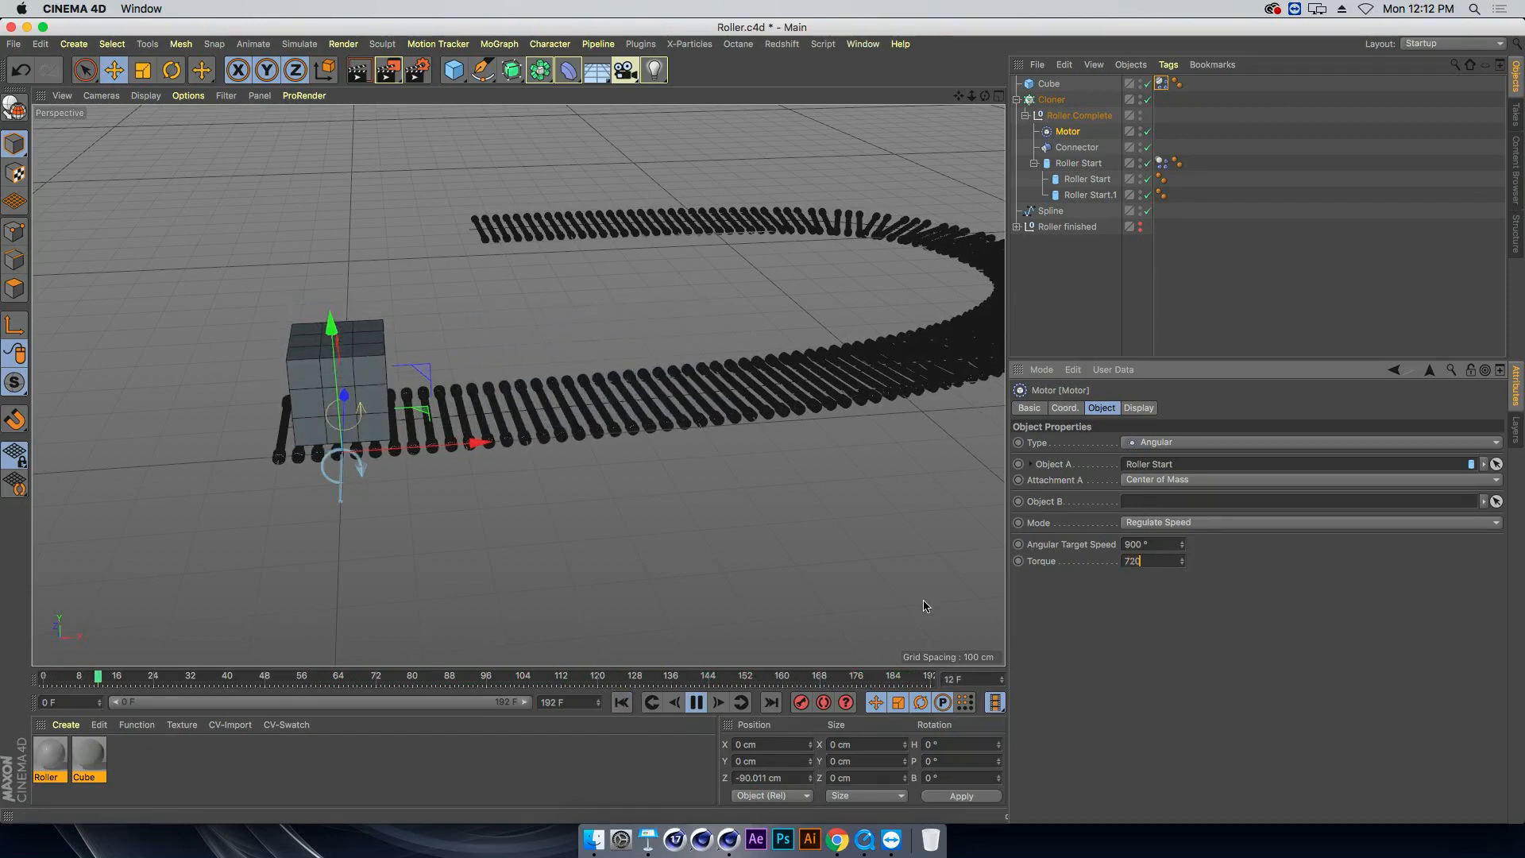
key(Return)
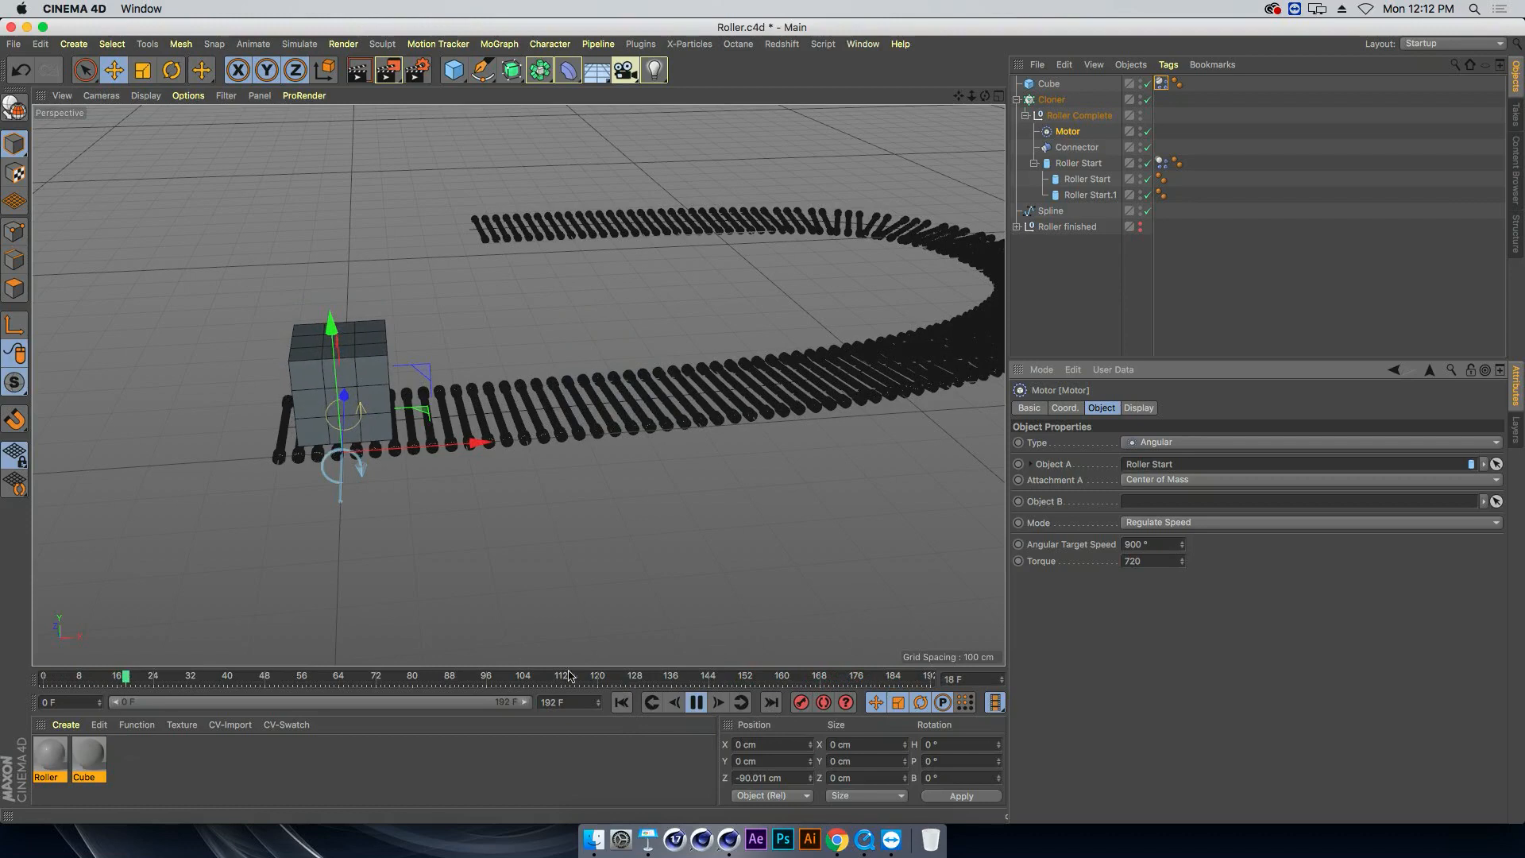
click(697, 703)
click(622, 705)
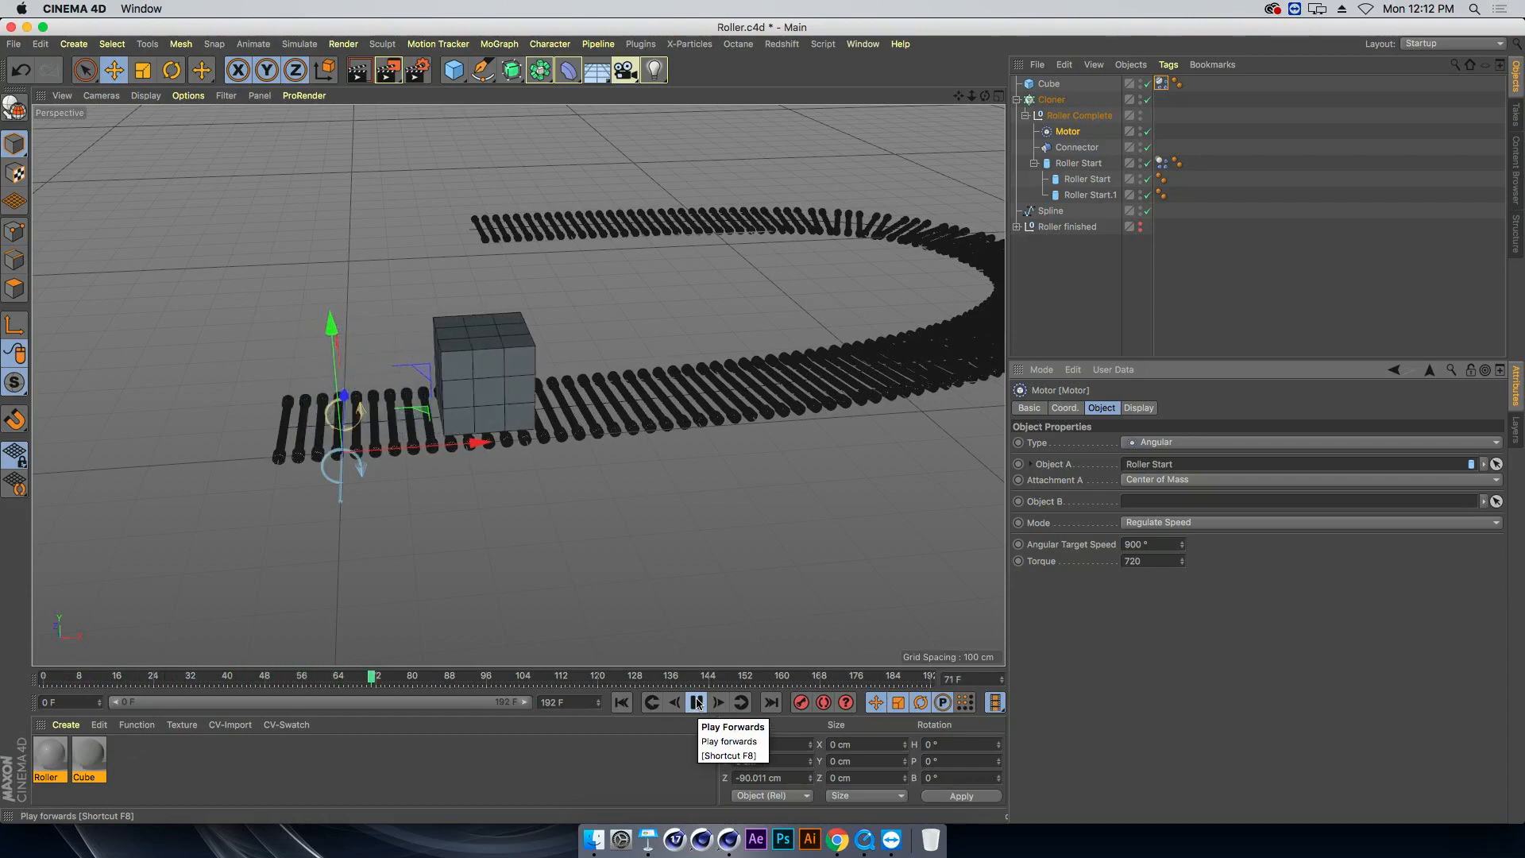
click(689, 704)
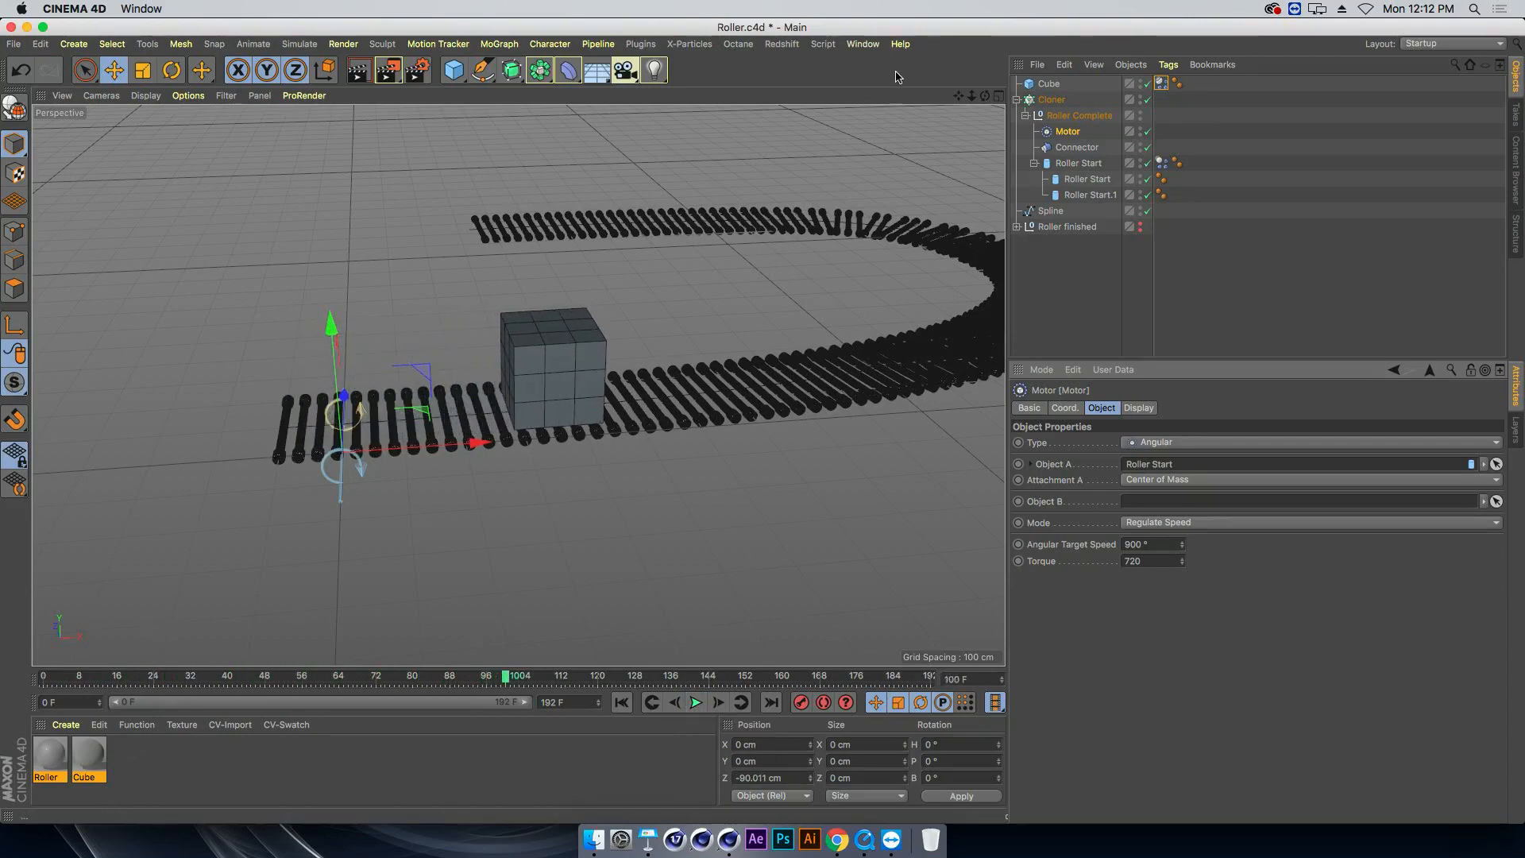
Lower the spline's two points at the outer bend by about 120 cm and return to frame 0
drag(958, 97, 759, 137)
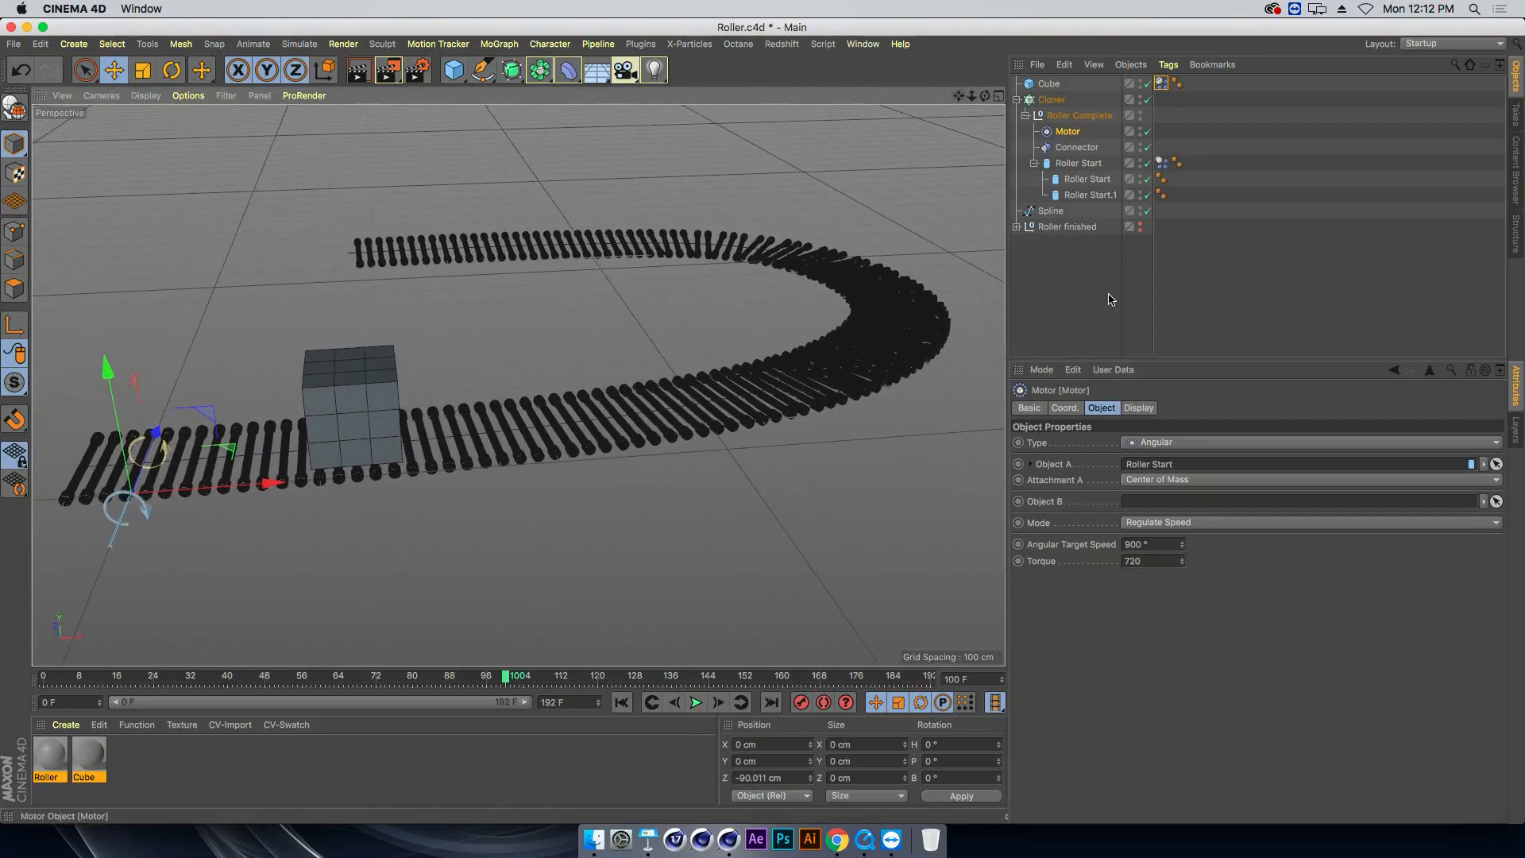
click(1050, 212)
drag(93, 75, 159, 122)
shift+drag(600, 184, 830, 316)
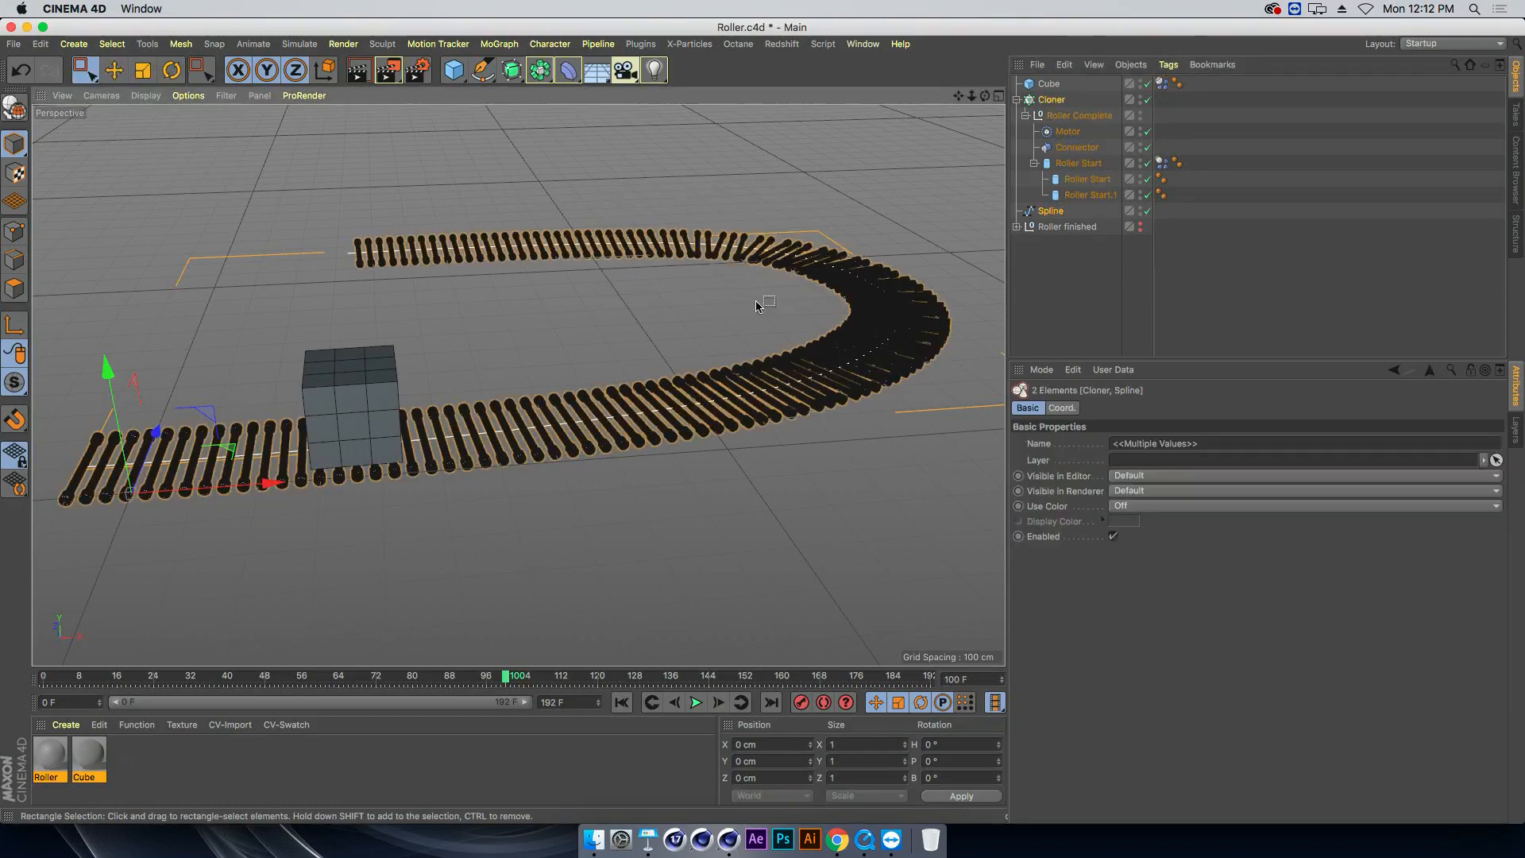
click(9, 234)
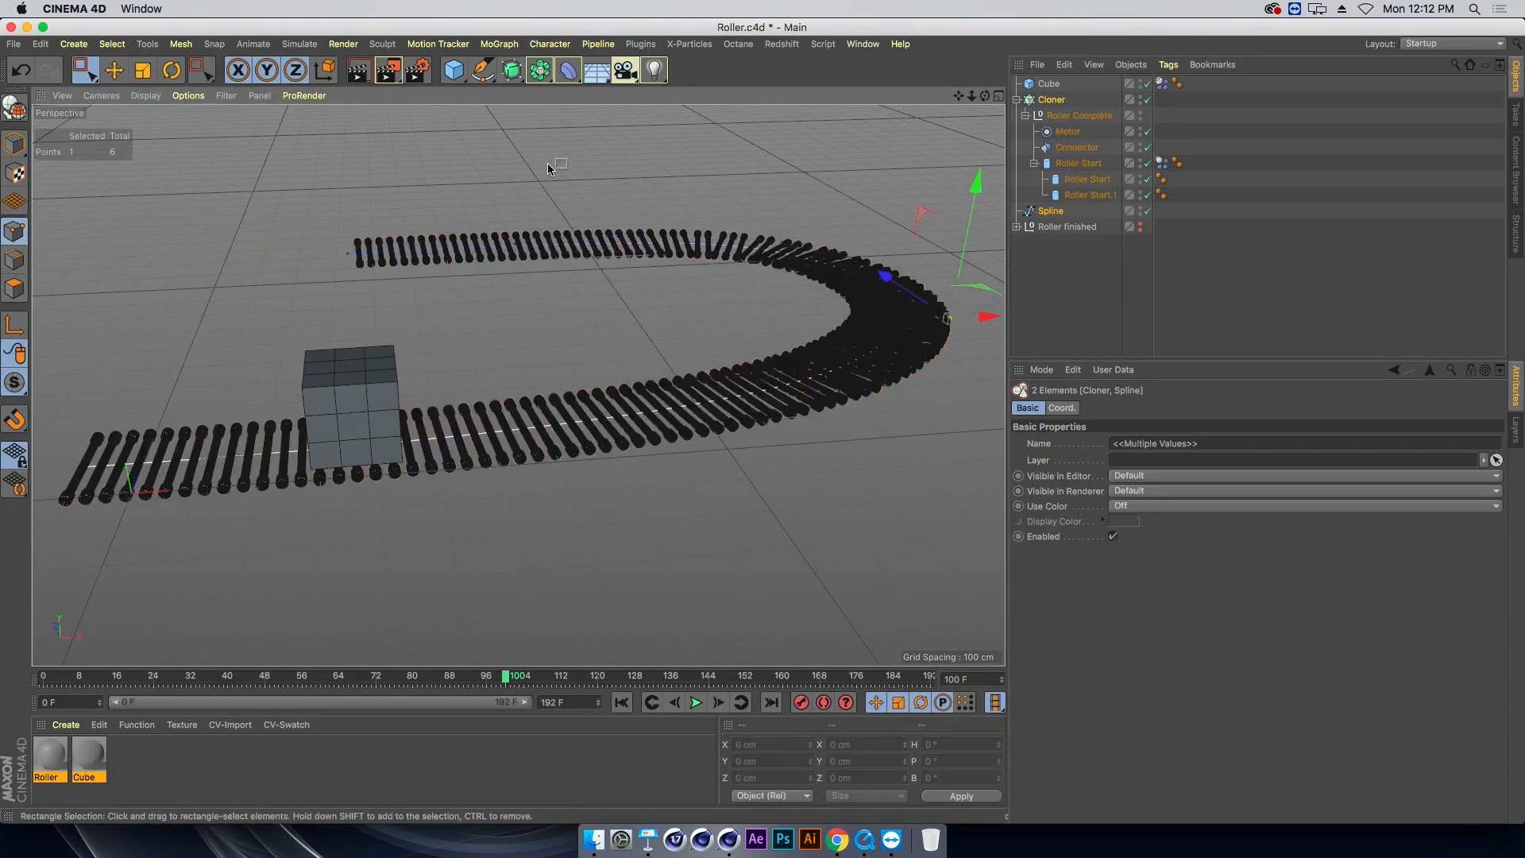
drag(558, 176, 767, 298)
drag(595, 159, 985, 349)
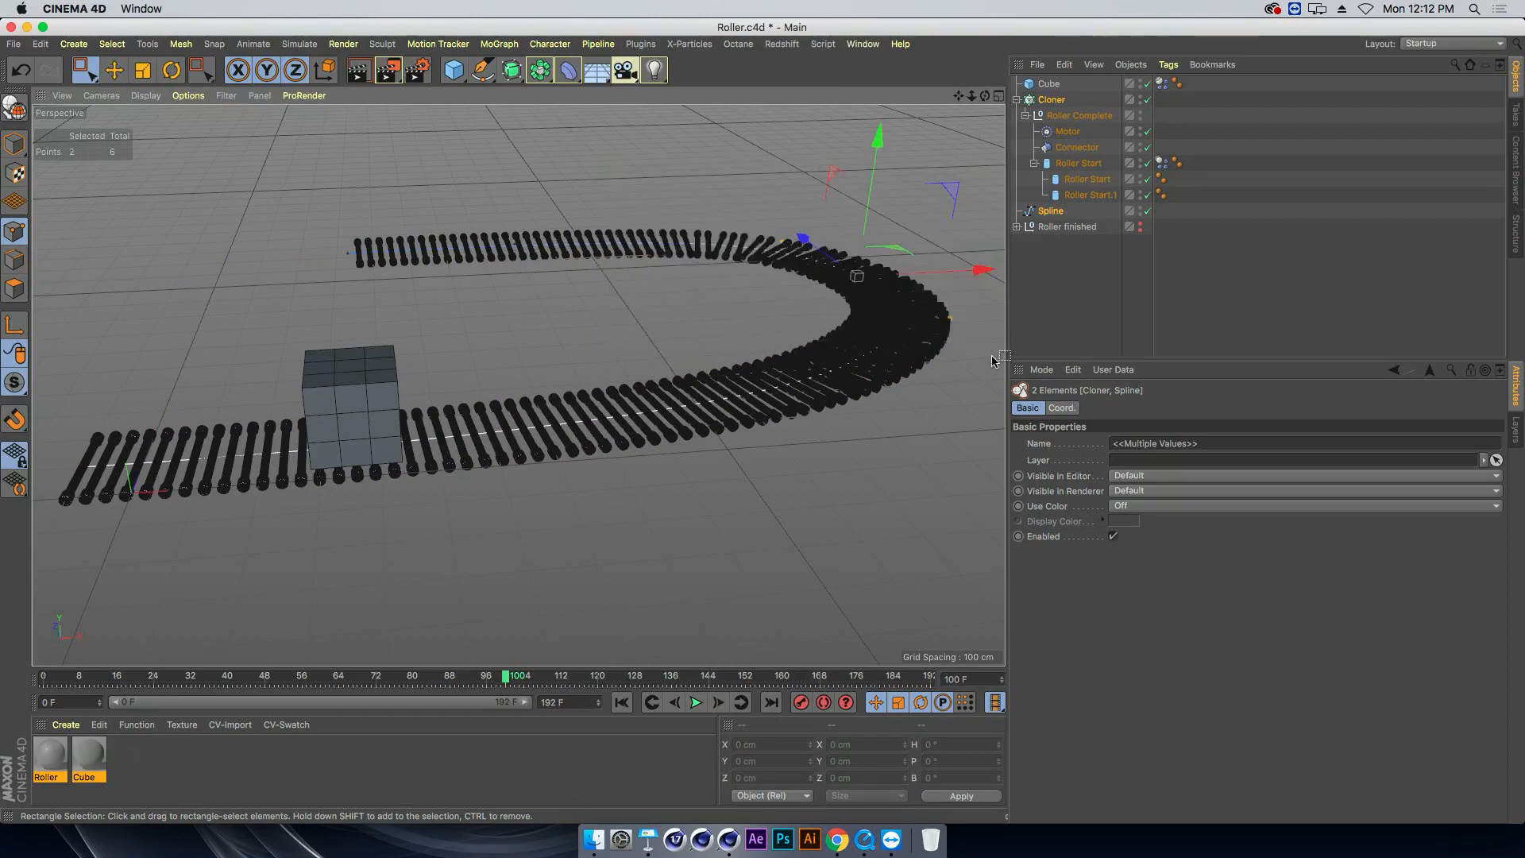
drag(879, 137, 874, 185)
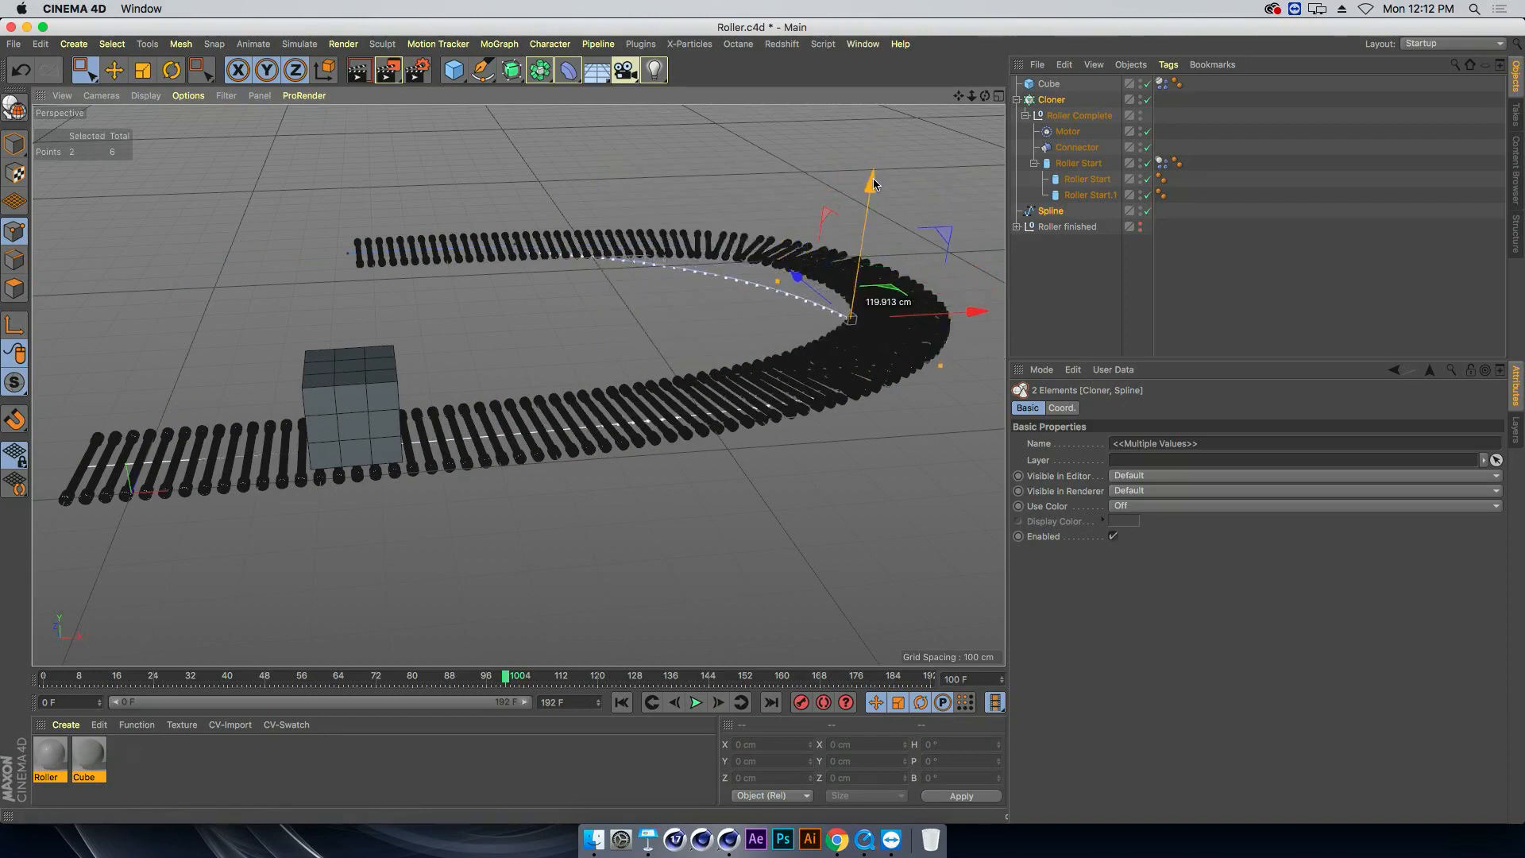
click(619, 704)
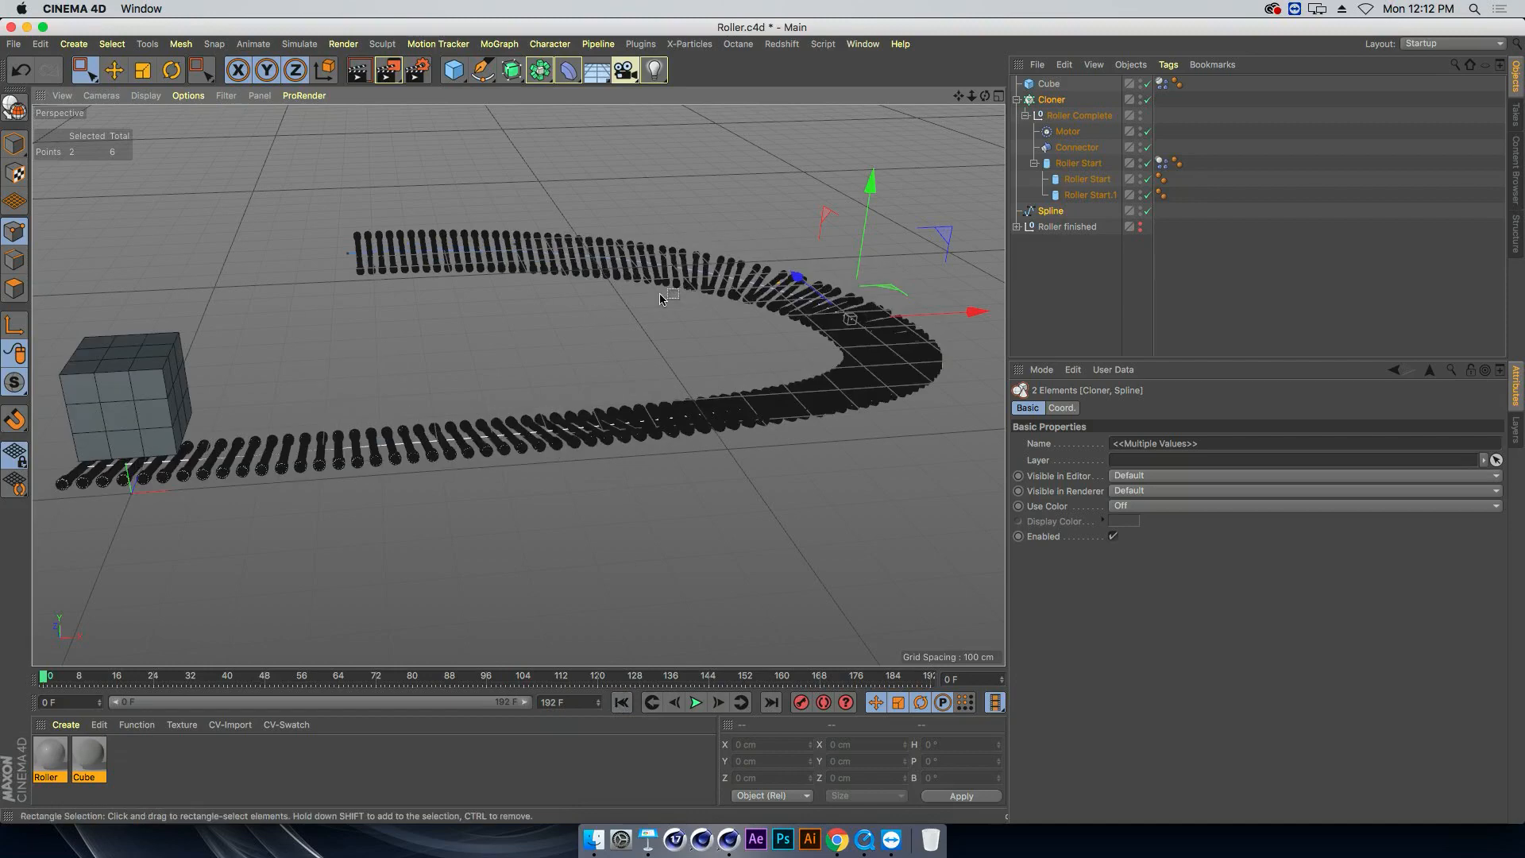
Duplicate the spline that carries the rollers and rename the copy Rail
alt+drag(569, 297, 508, 299)
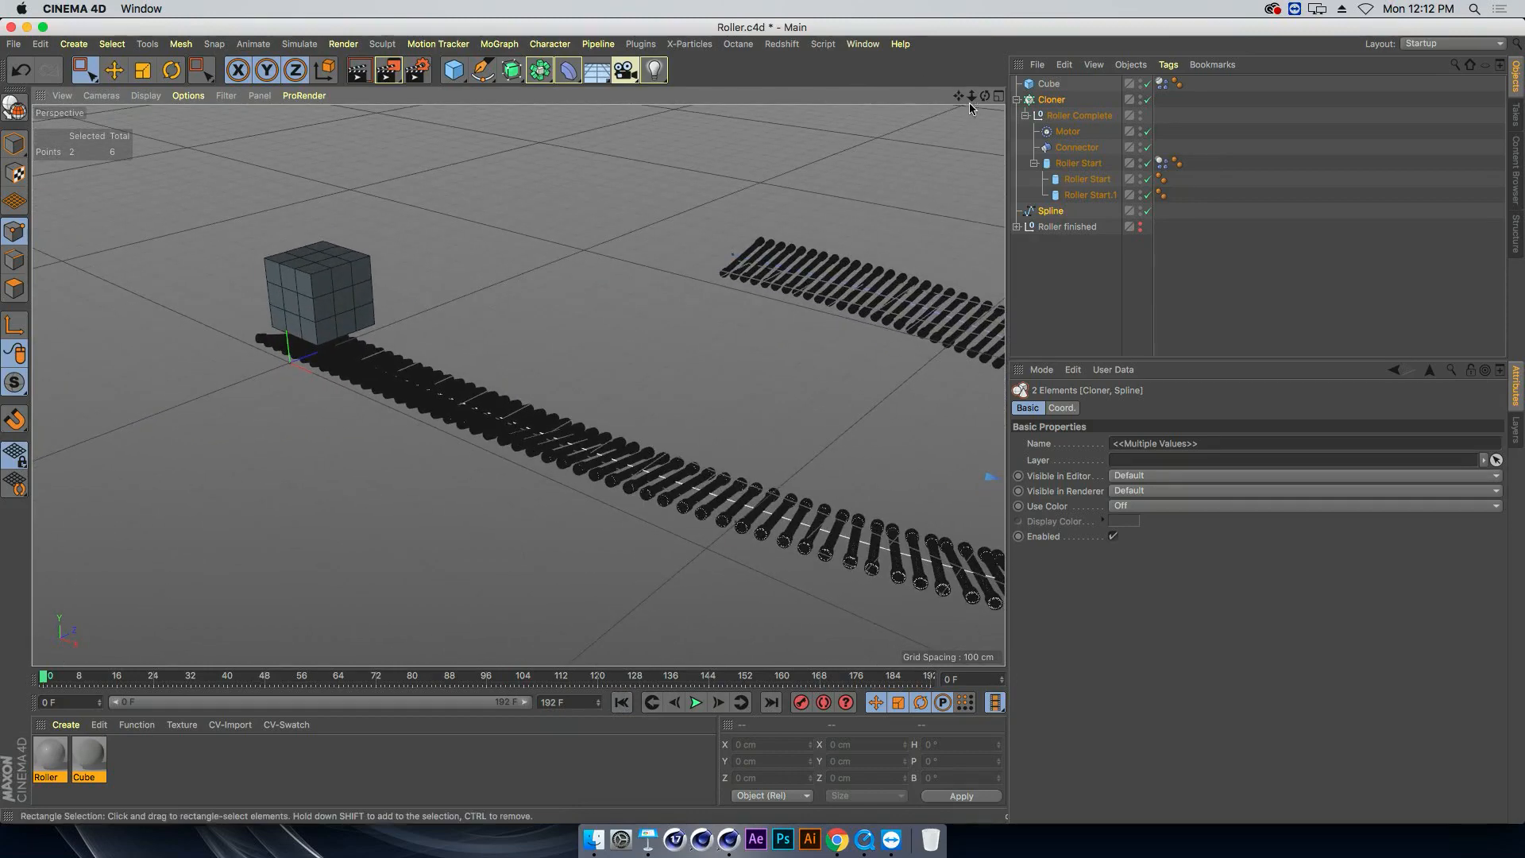
drag(958, 95, 680, 54)
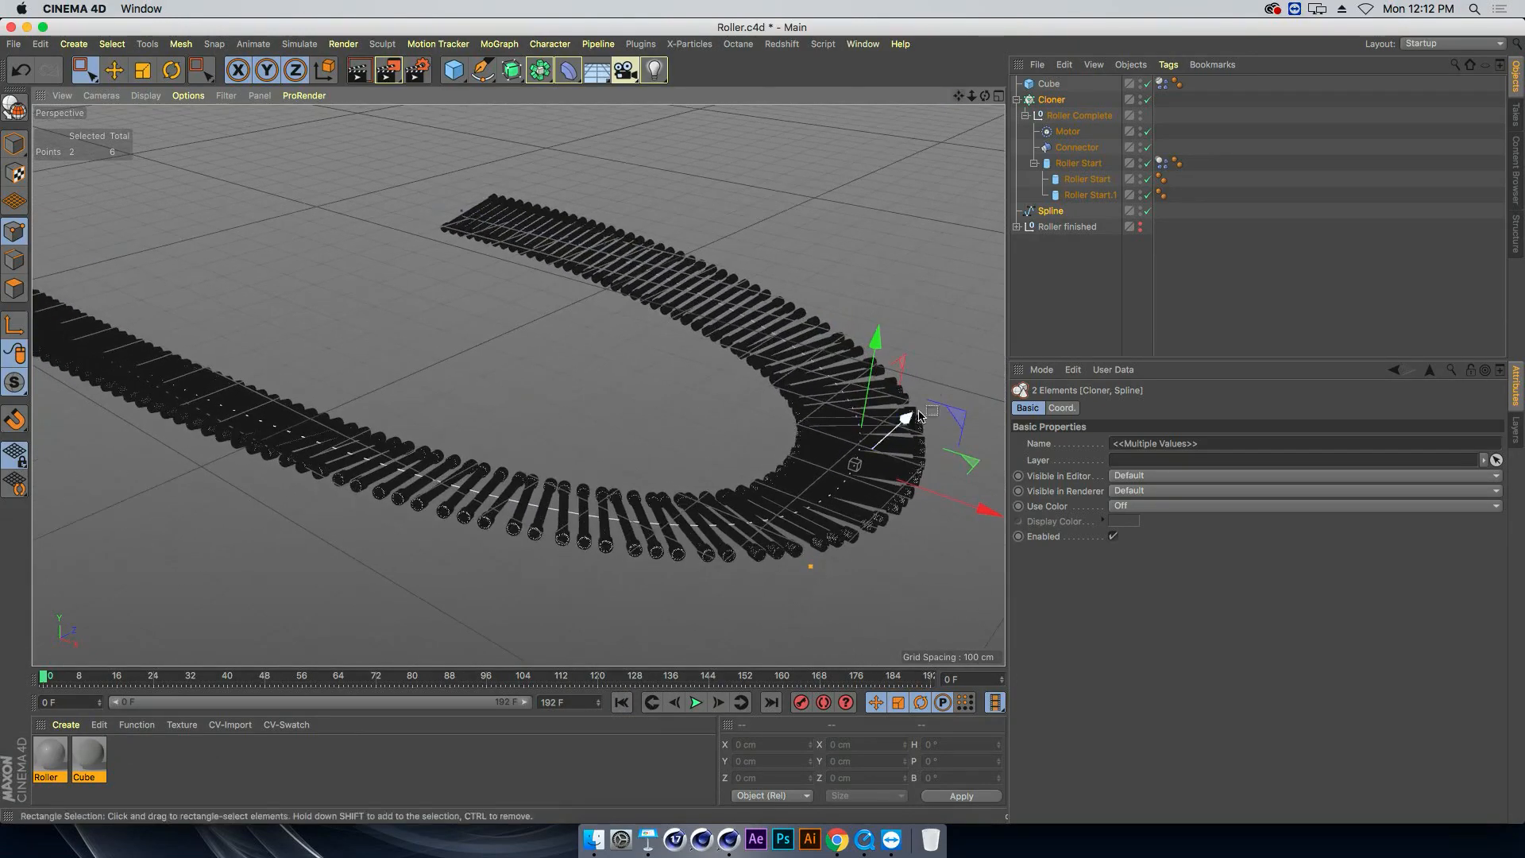
alt+drag(868, 419, 829, 422)
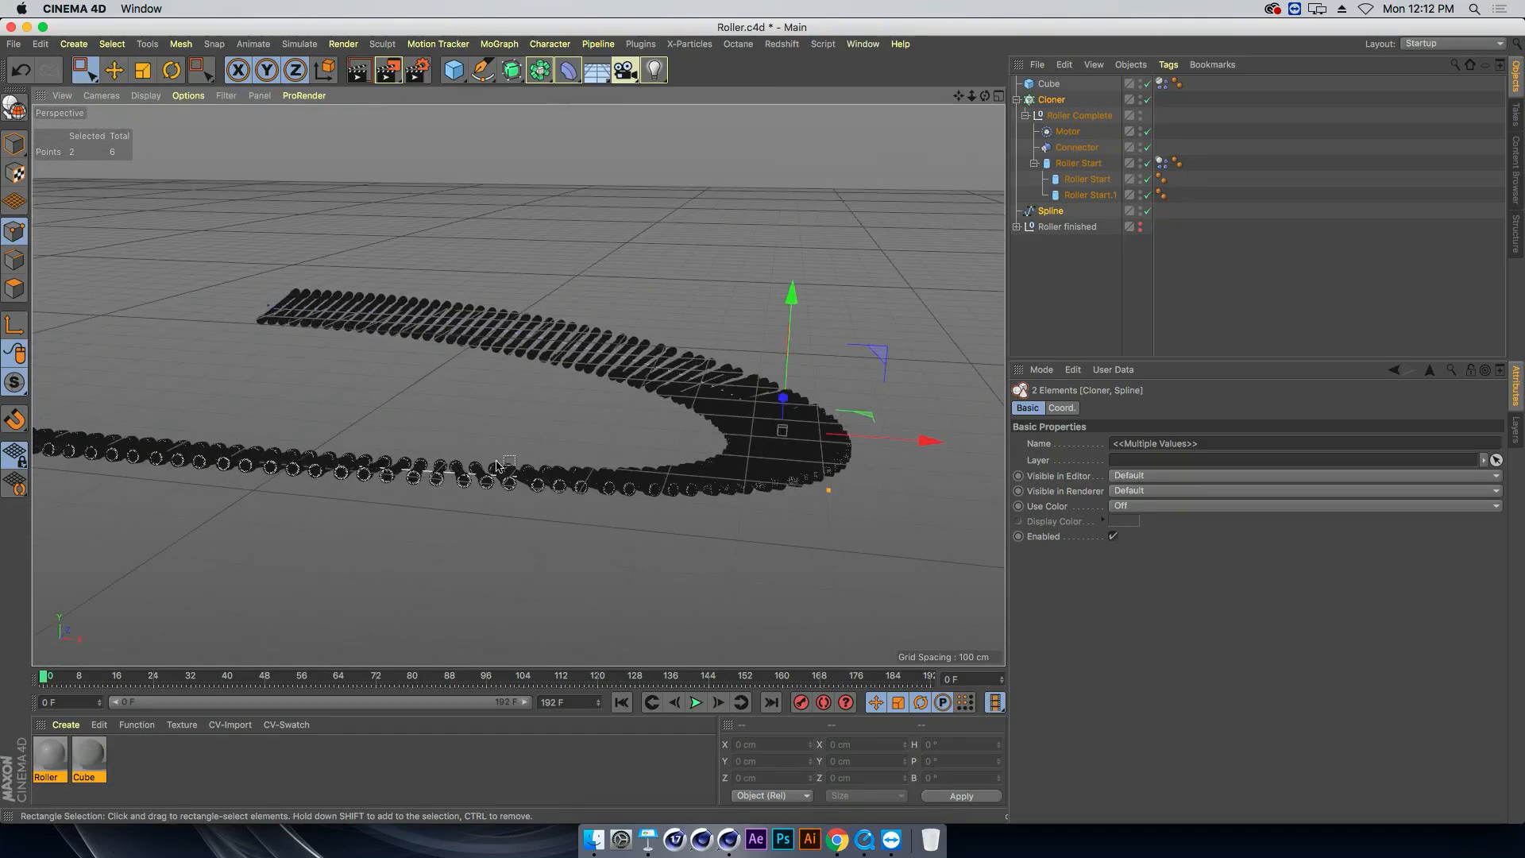
click(1026, 116)
click(1052, 133)
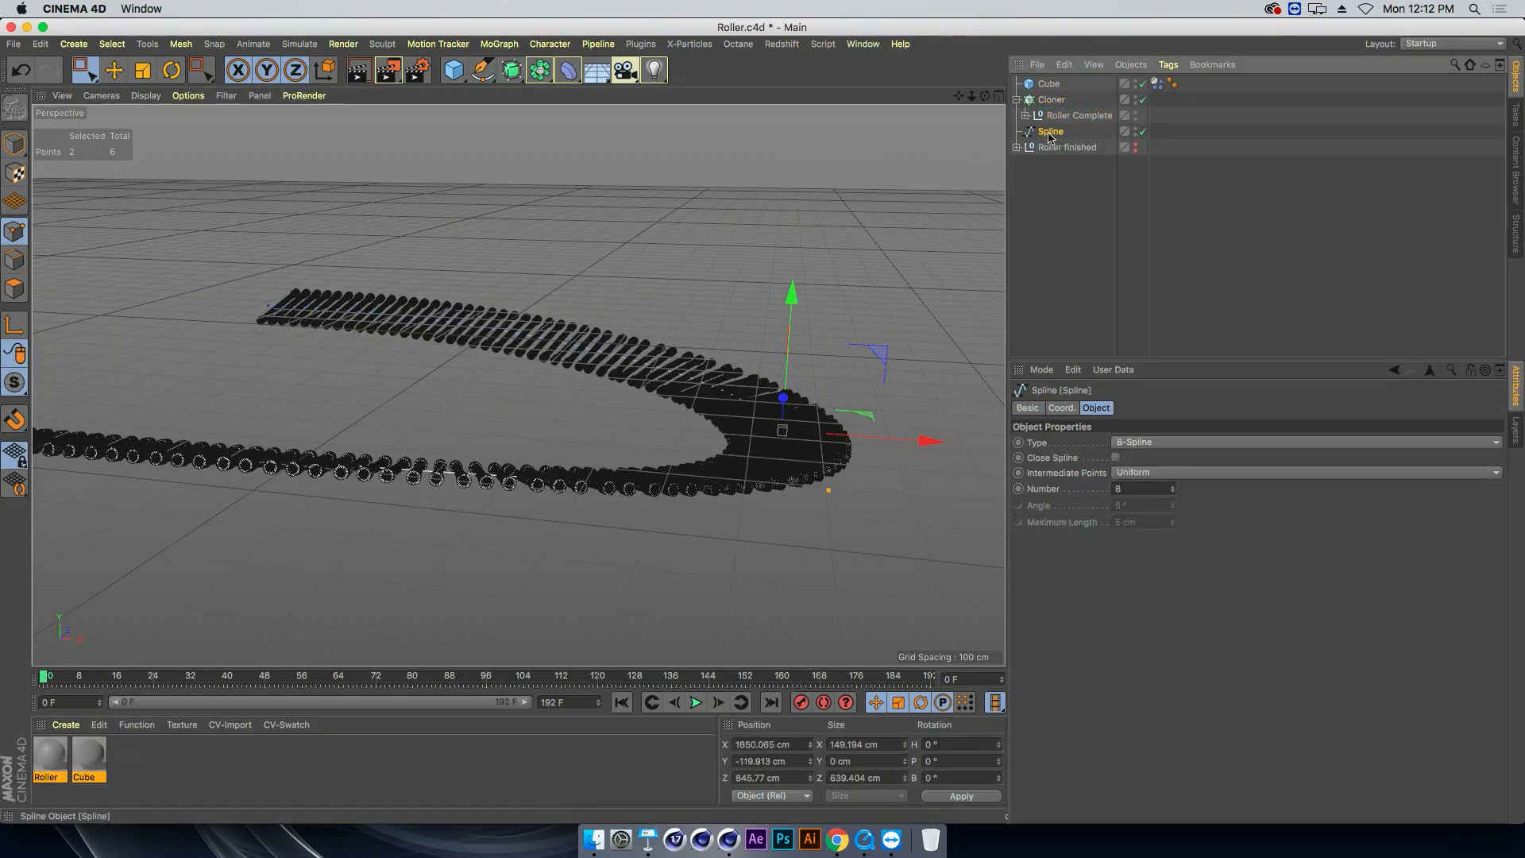
ctrl+drag(1054, 140, 1055, 141)
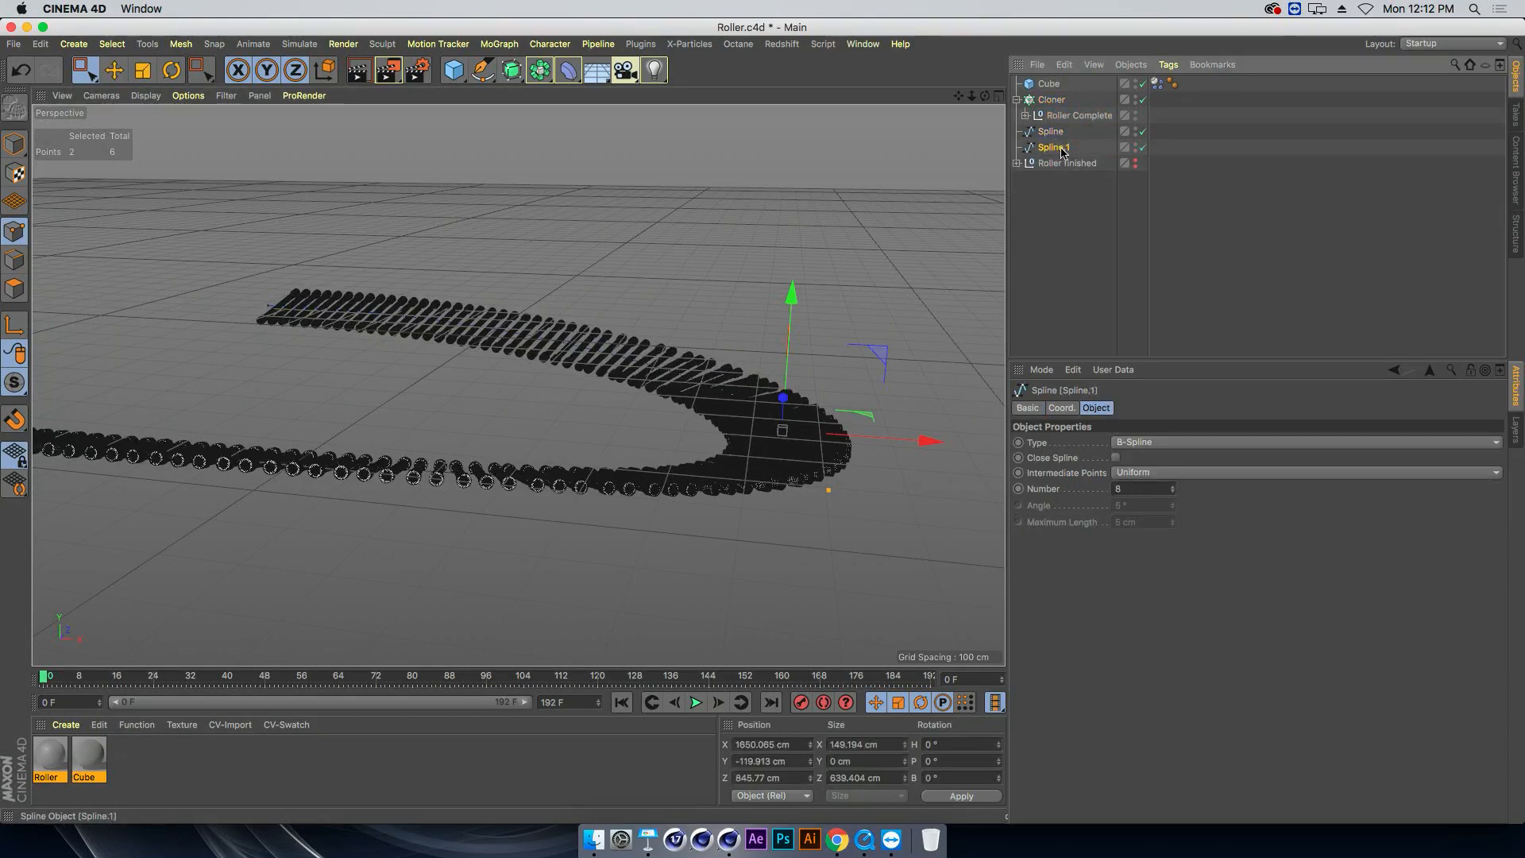
double_click(1059, 149)
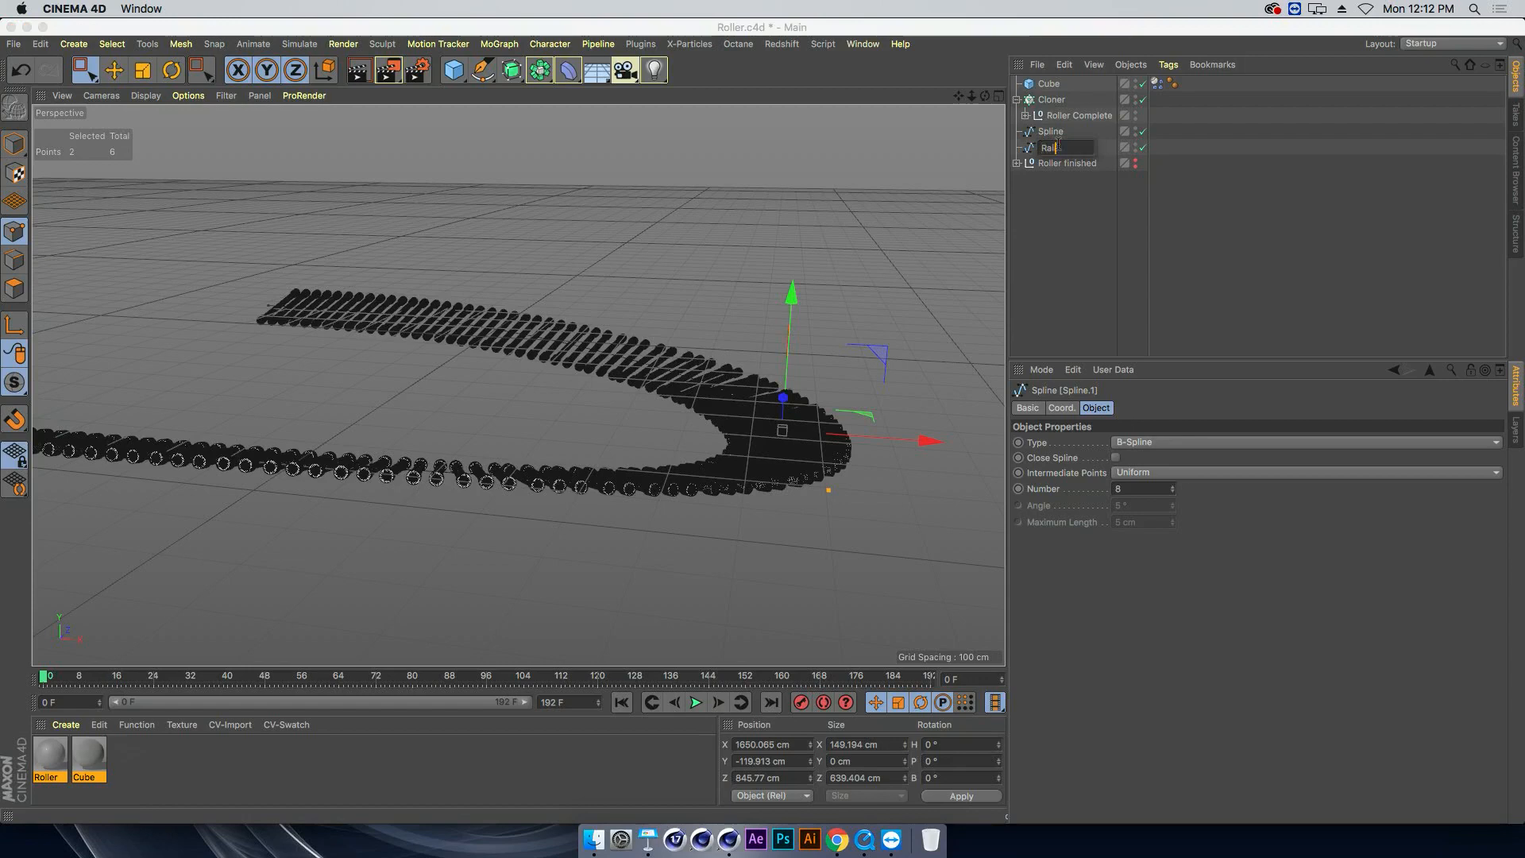
text(Rail)
key(Return)
Switch to Model mode and raise the Rail spline along Y so it sits above the rollers
click(14, 143)
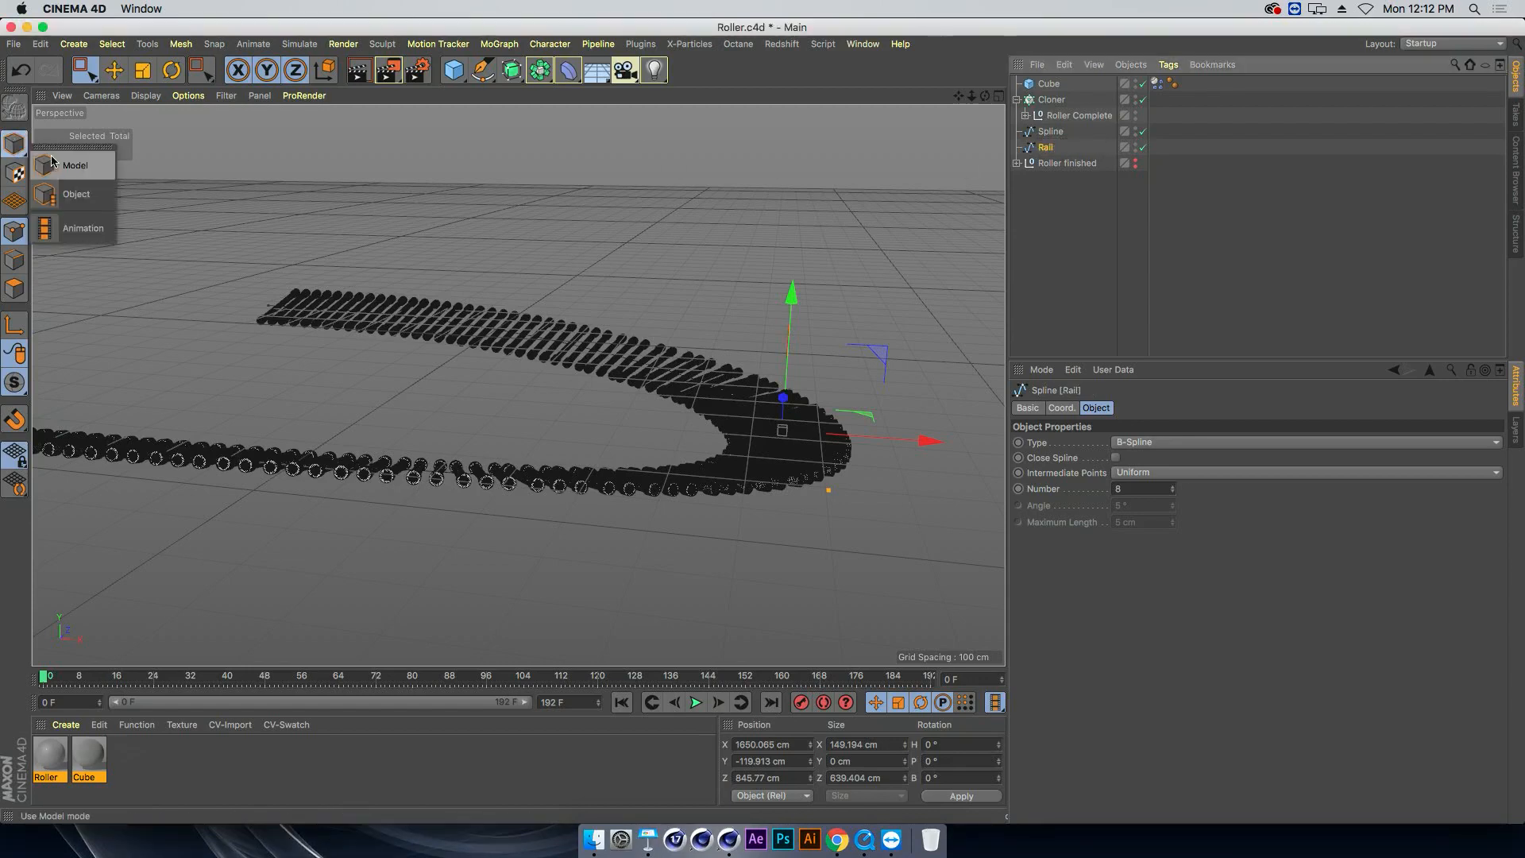
click(124, 68)
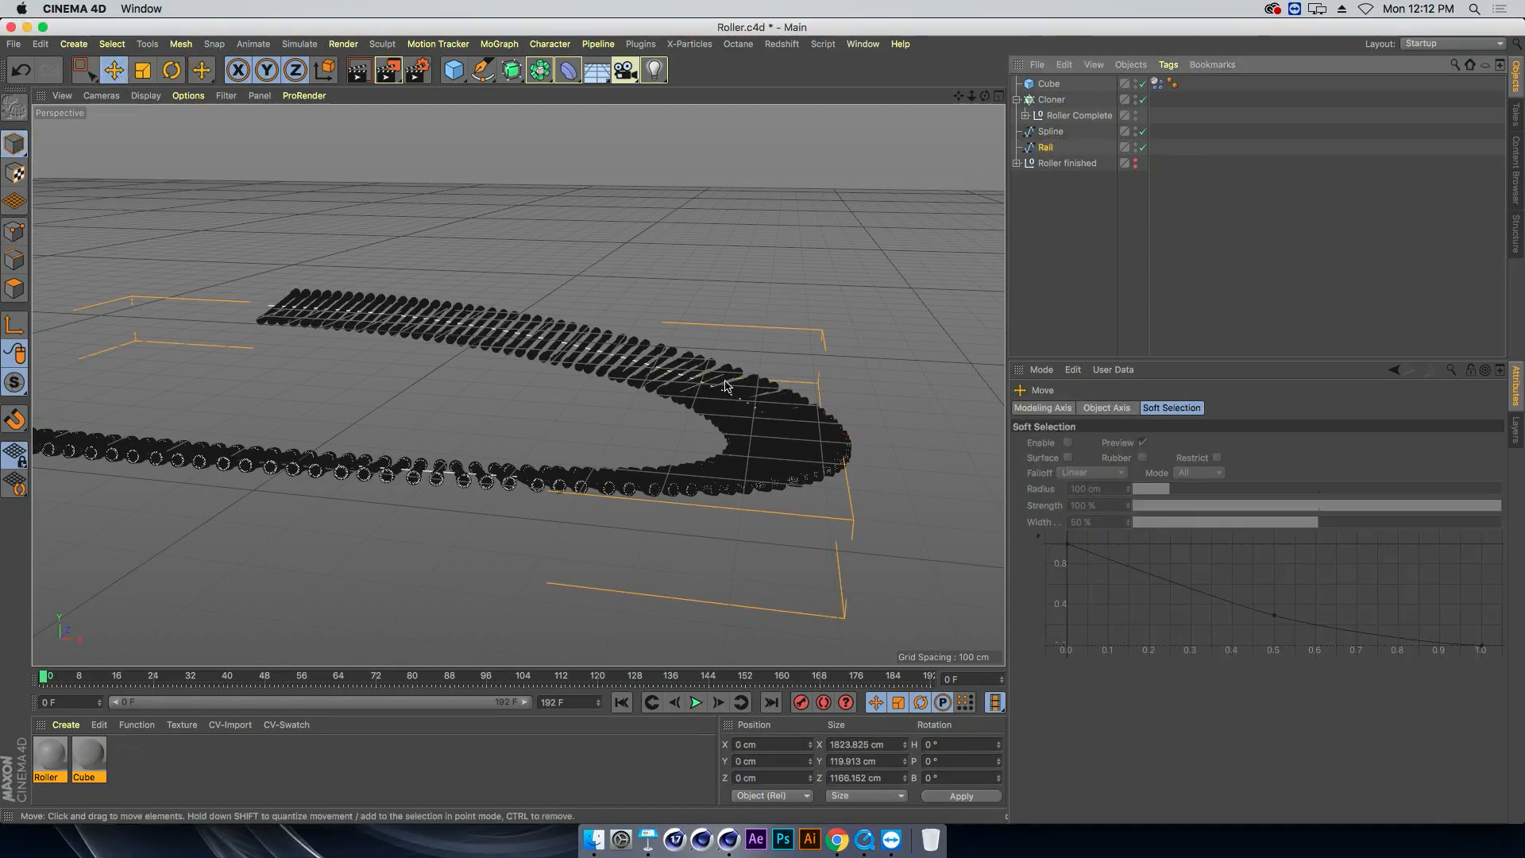
click(1046, 148)
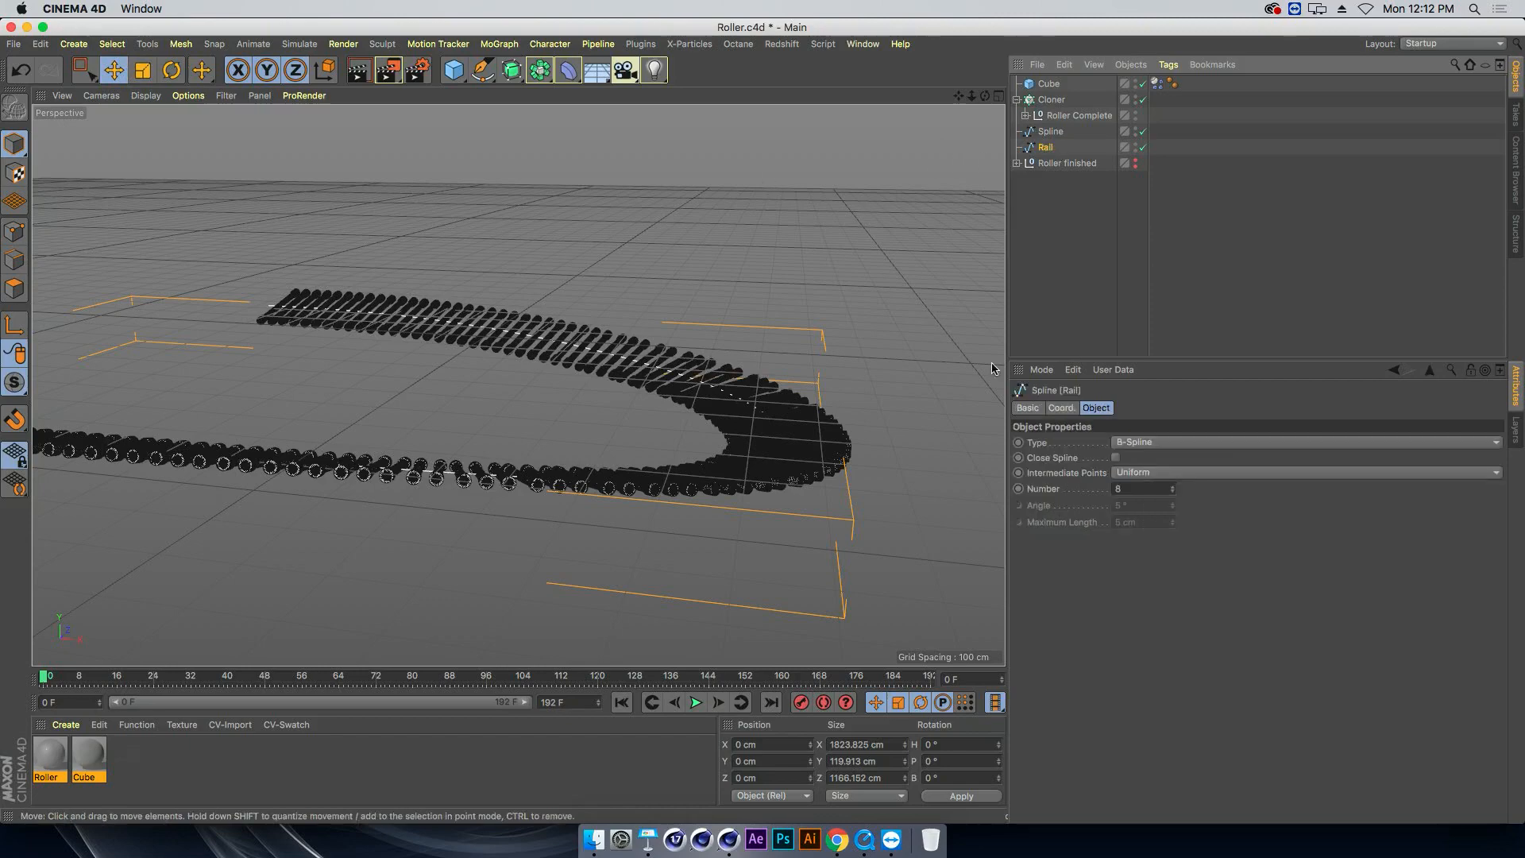
click(1062, 407)
drag(1112, 460, 1107, 446)
Assign the Rail spline as the Cloner's rail and inspect the roller orientation along the track
click(1049, 100)
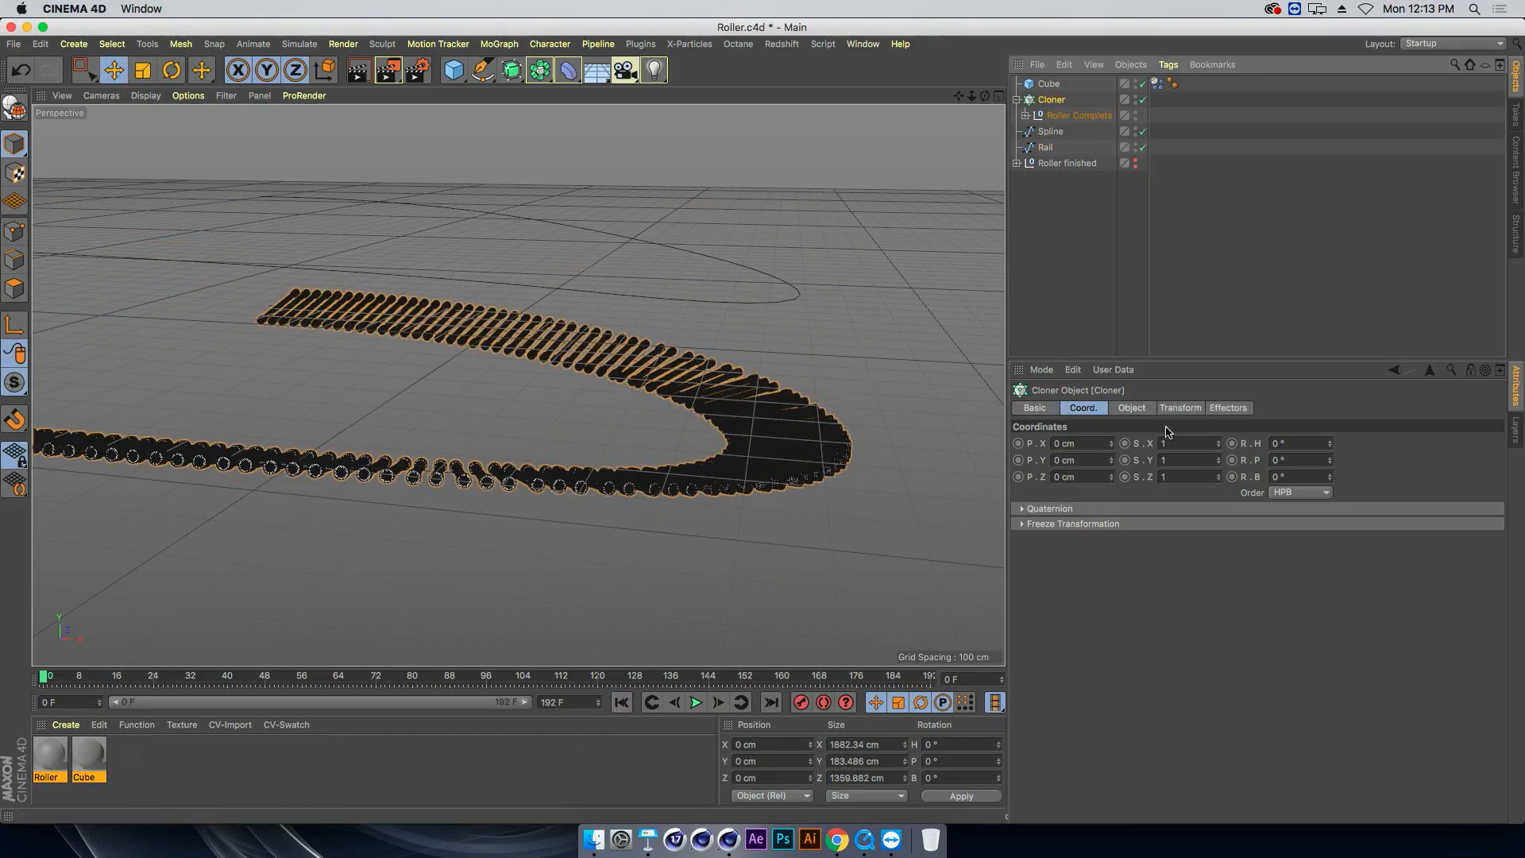
click(1125, 410)
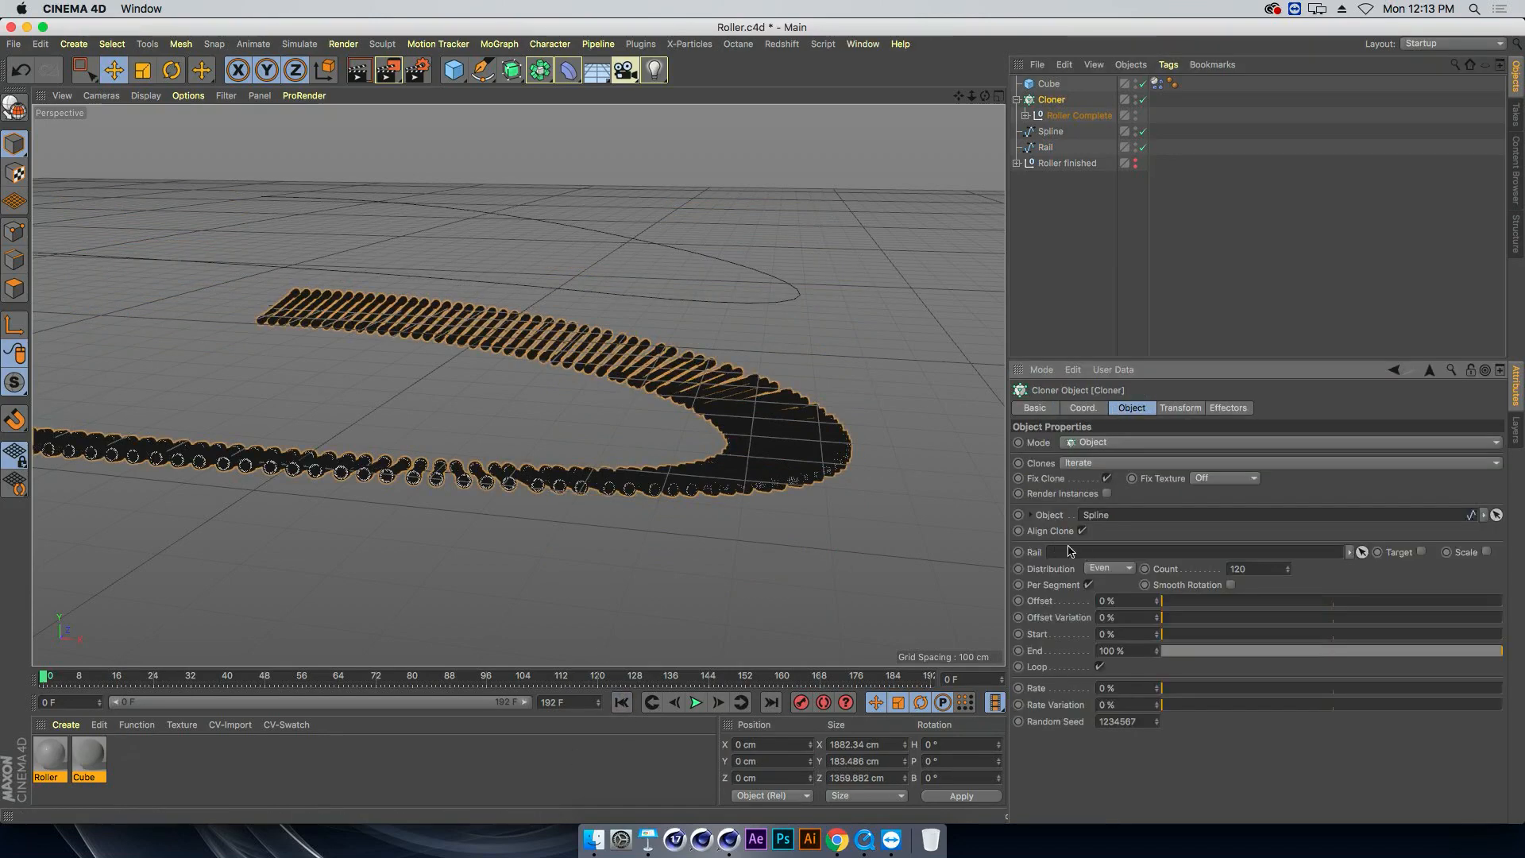
drag(1034, 156, 1118, 368)
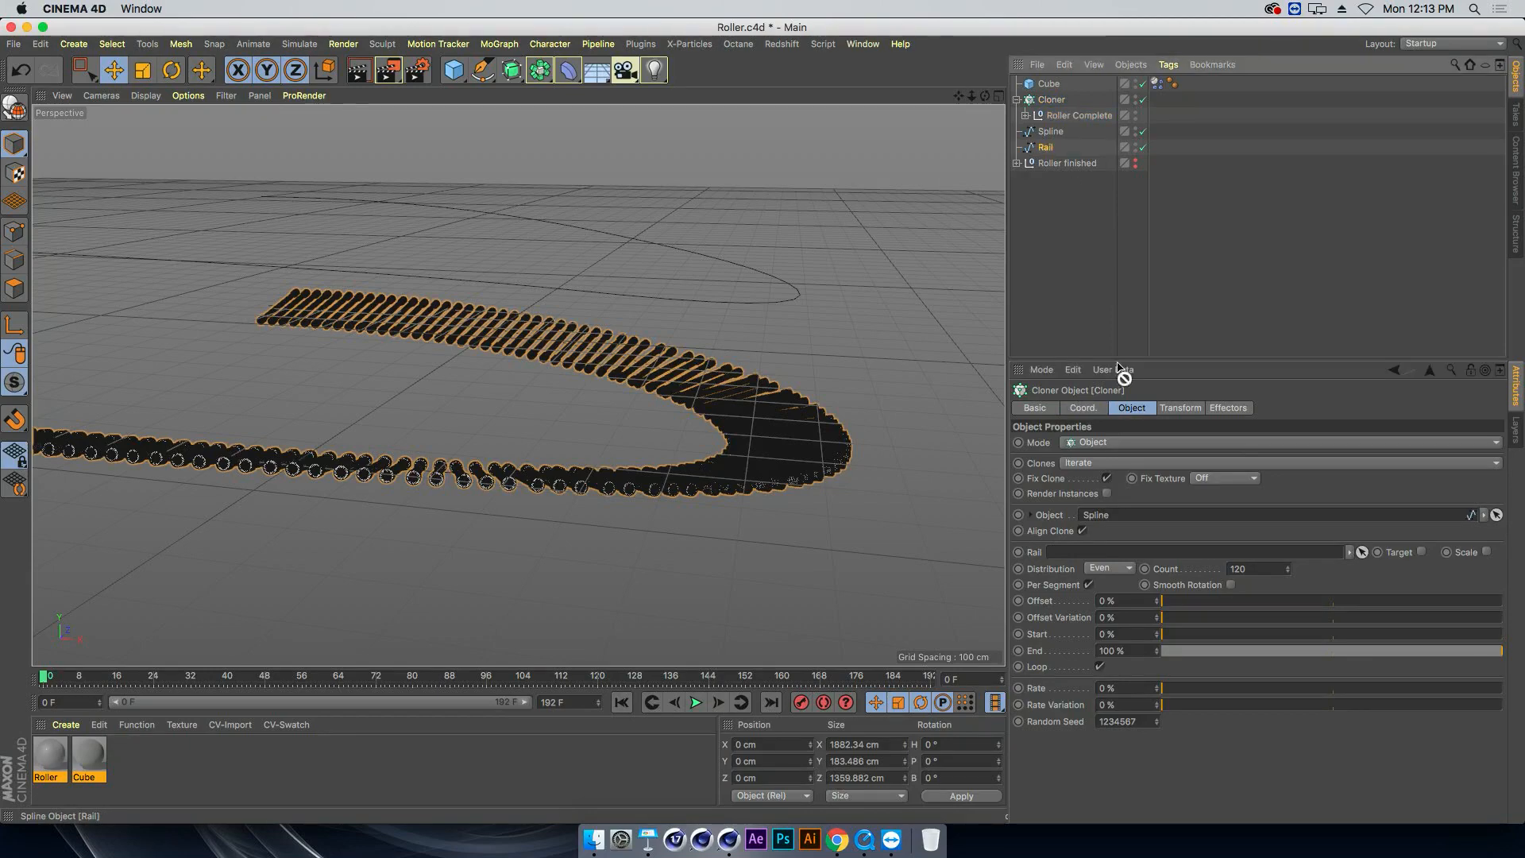
drag(1063, 558, 1063, 559)
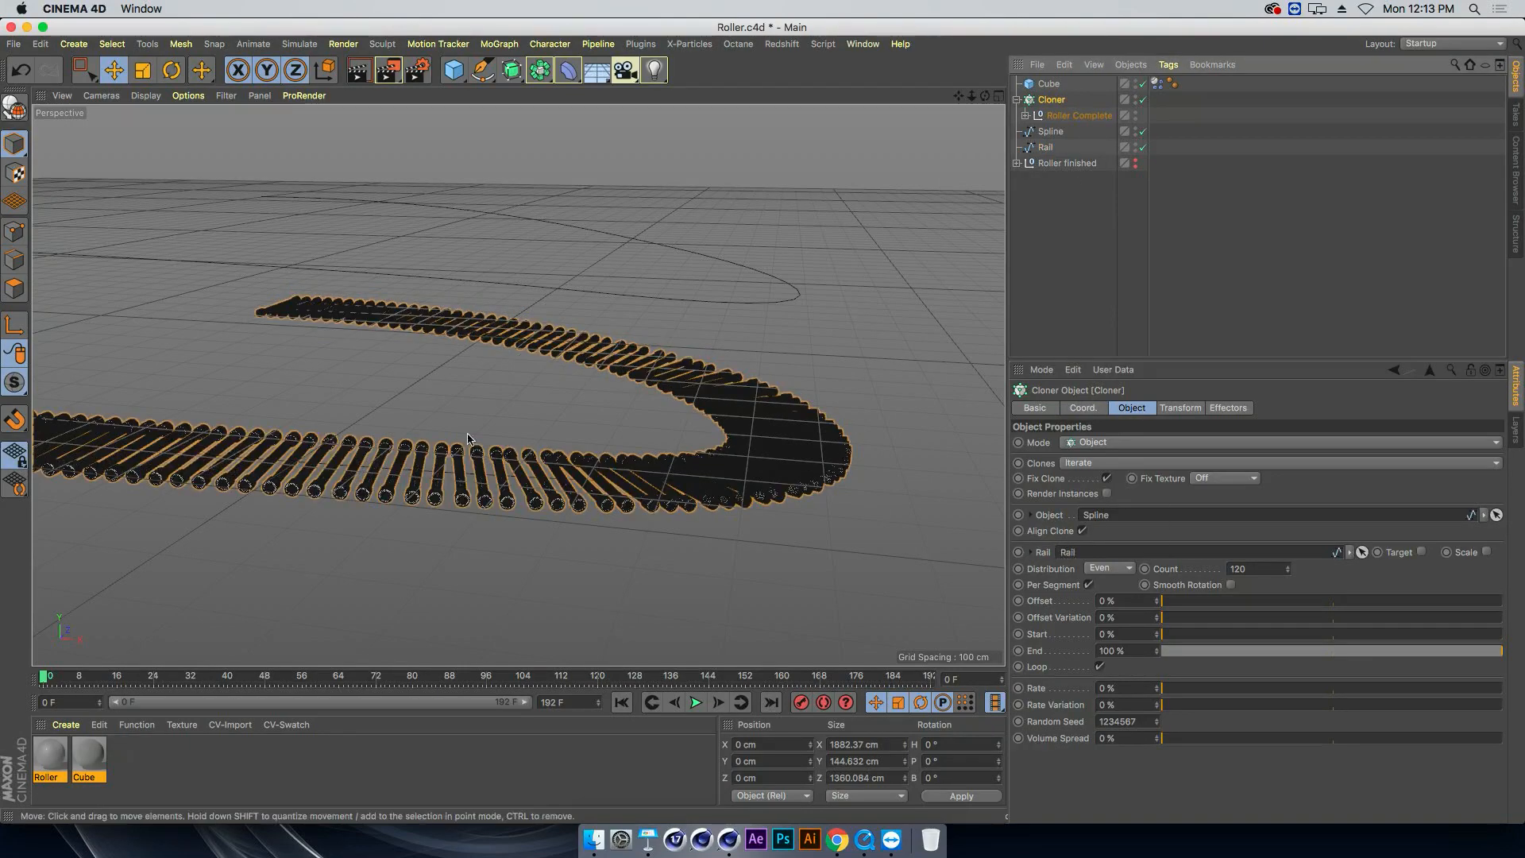
mouse_move(485, 385)
alt+mouse_down()
mouse_move(368, 316)
mouse_move(286, 313)
mouse_move(378, 330)
mouse_move(479, 395)
mouse_move(570, 397)
mouse_move(604, 357)
alt+mouse_up()
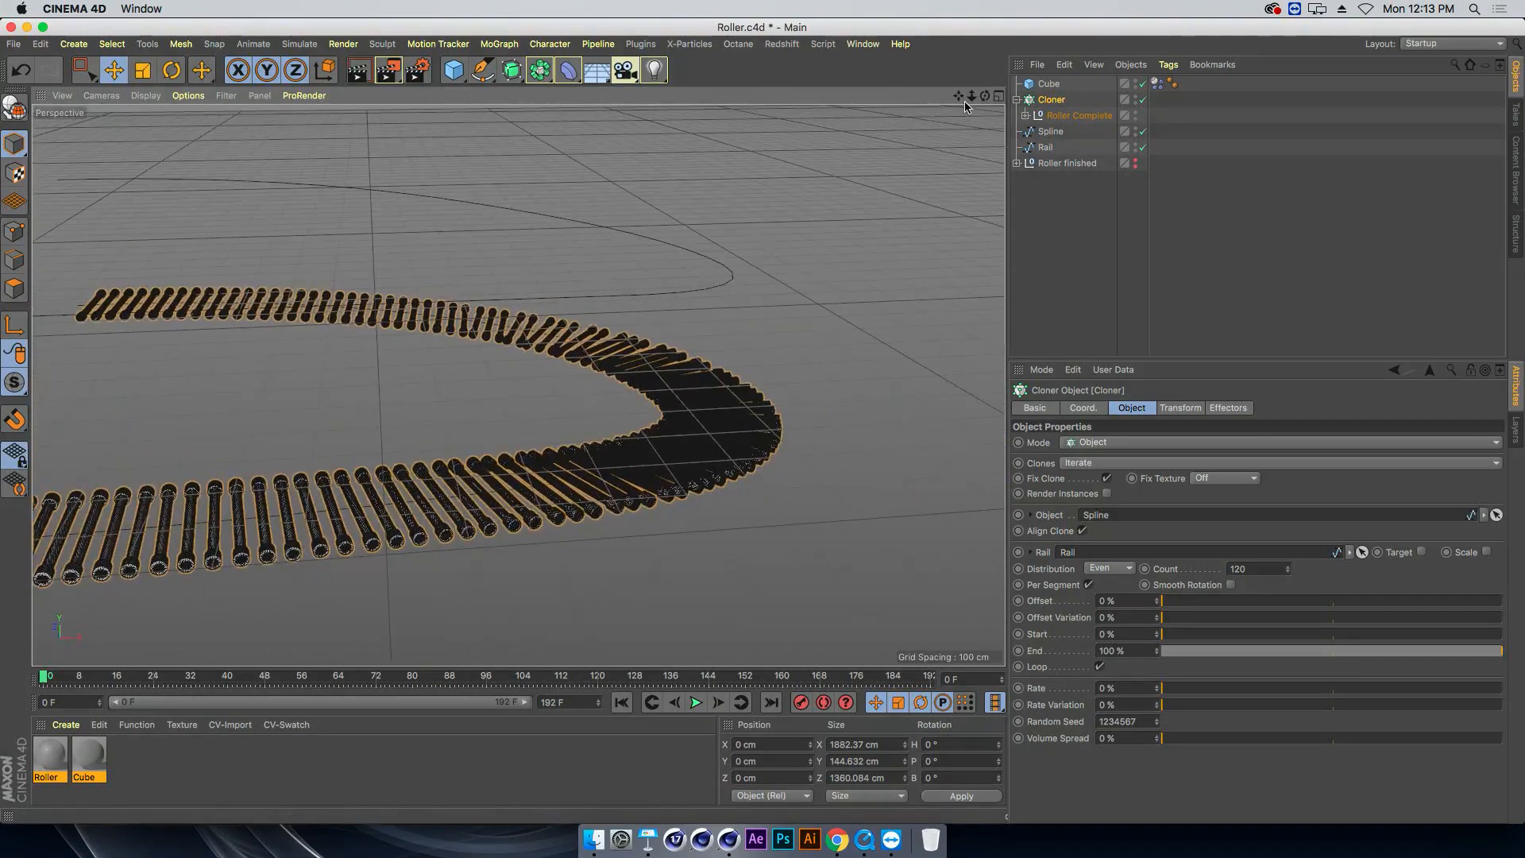
drag(971, 95, 967, 98)
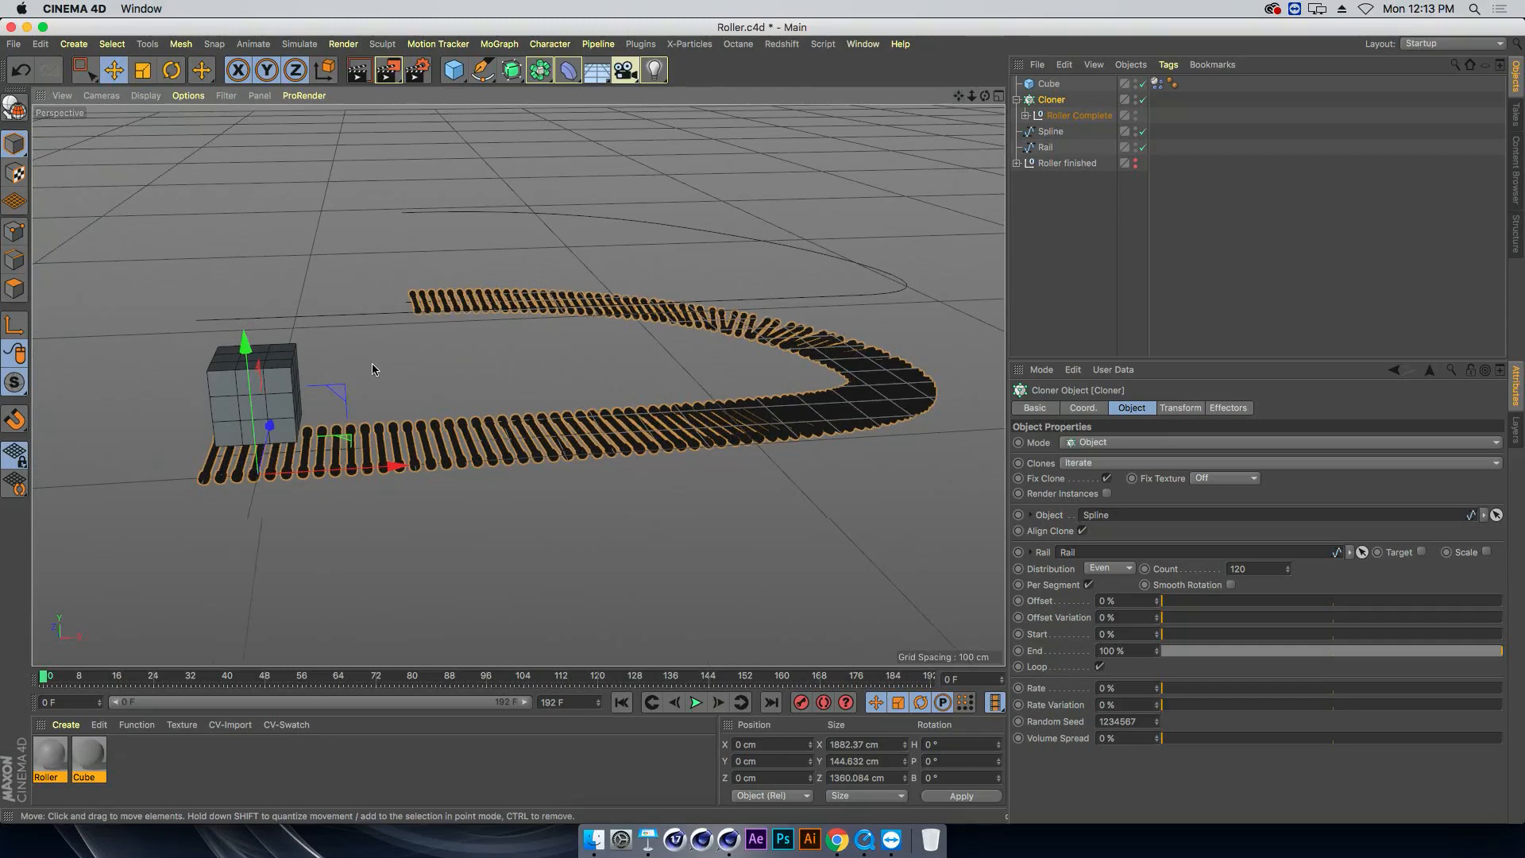
alt+drag(372, 364, 392, 367)
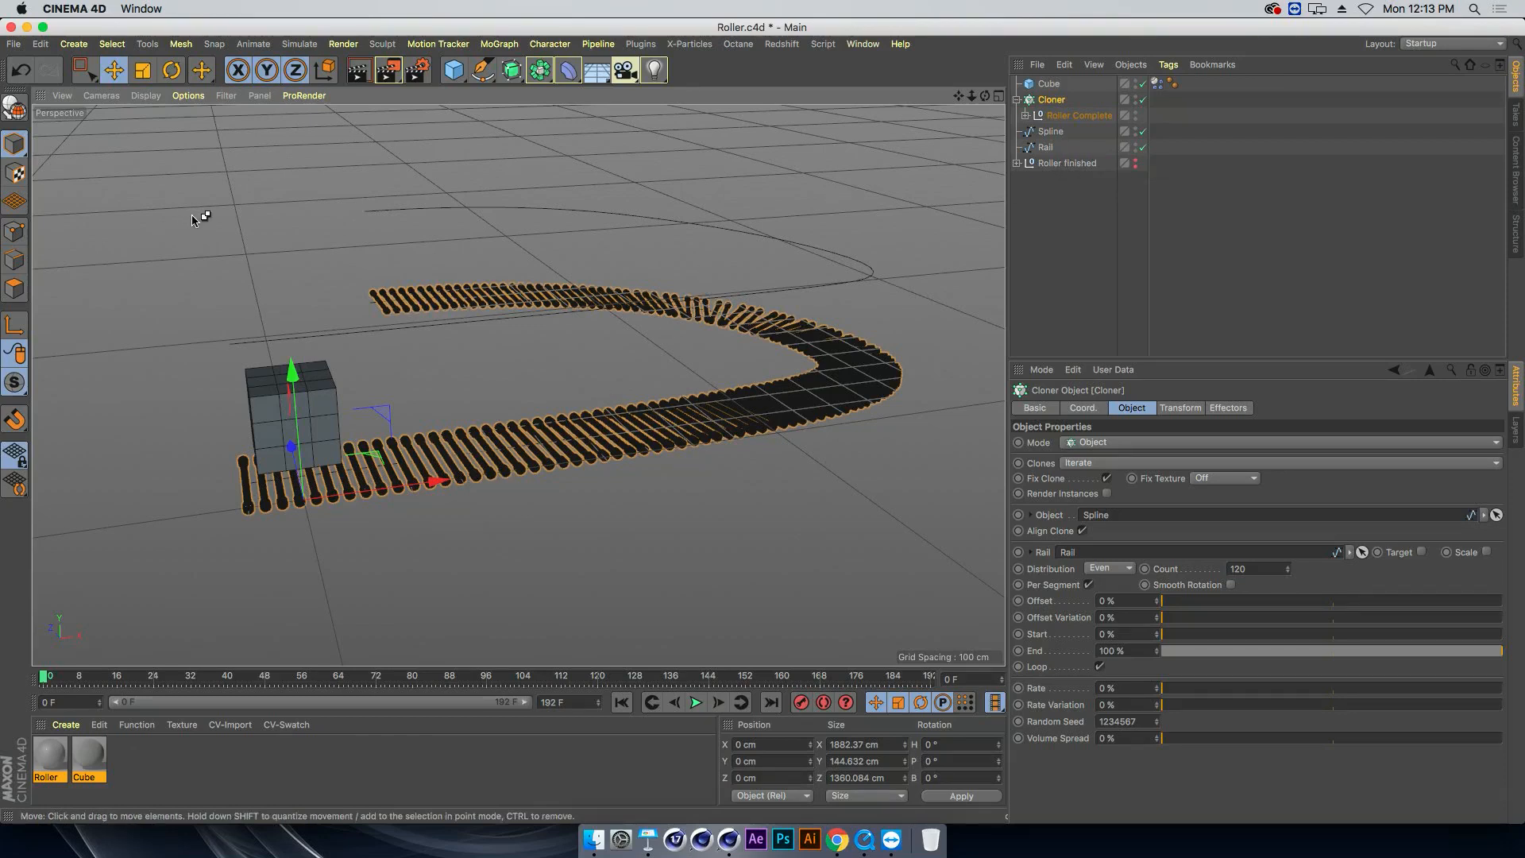
Open Donut.c4d from the Parts folder and select the Torus to show its object properties
key(super+o)
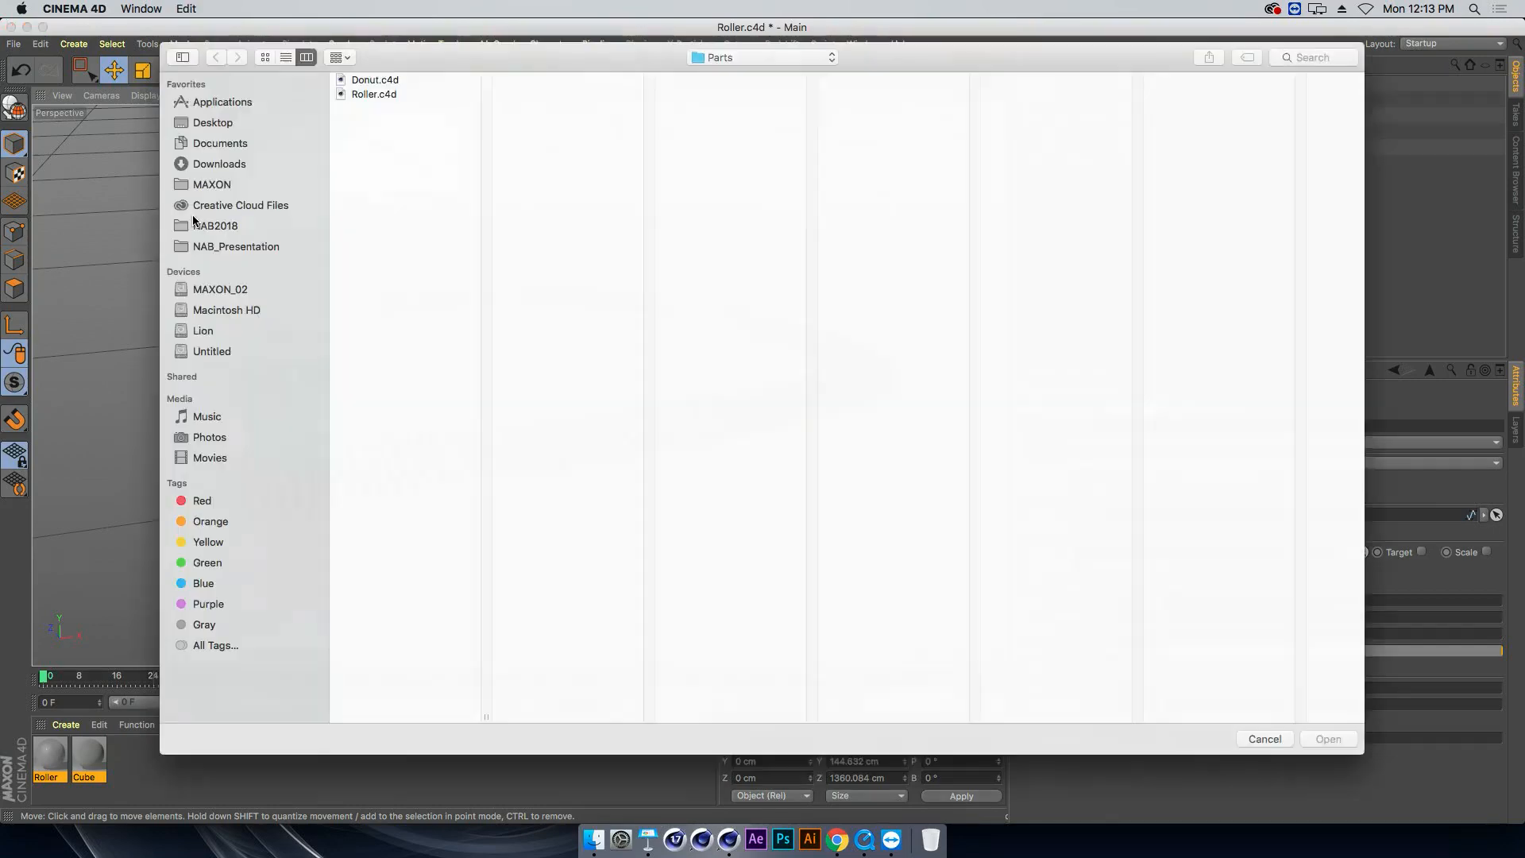
click(375, 80)
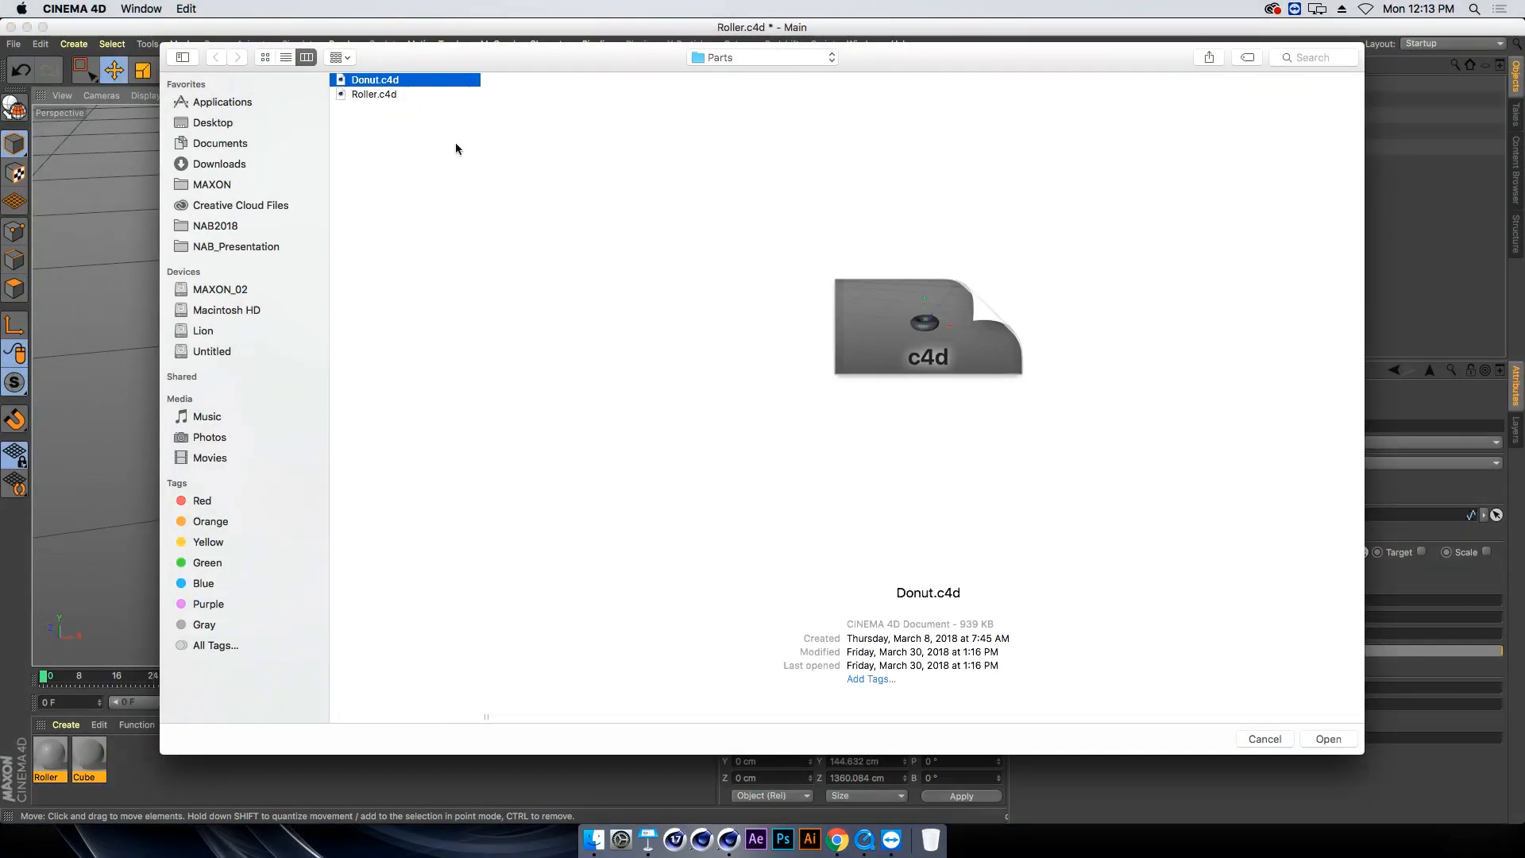
key(Return)
scroll(524, 488, up, 2)
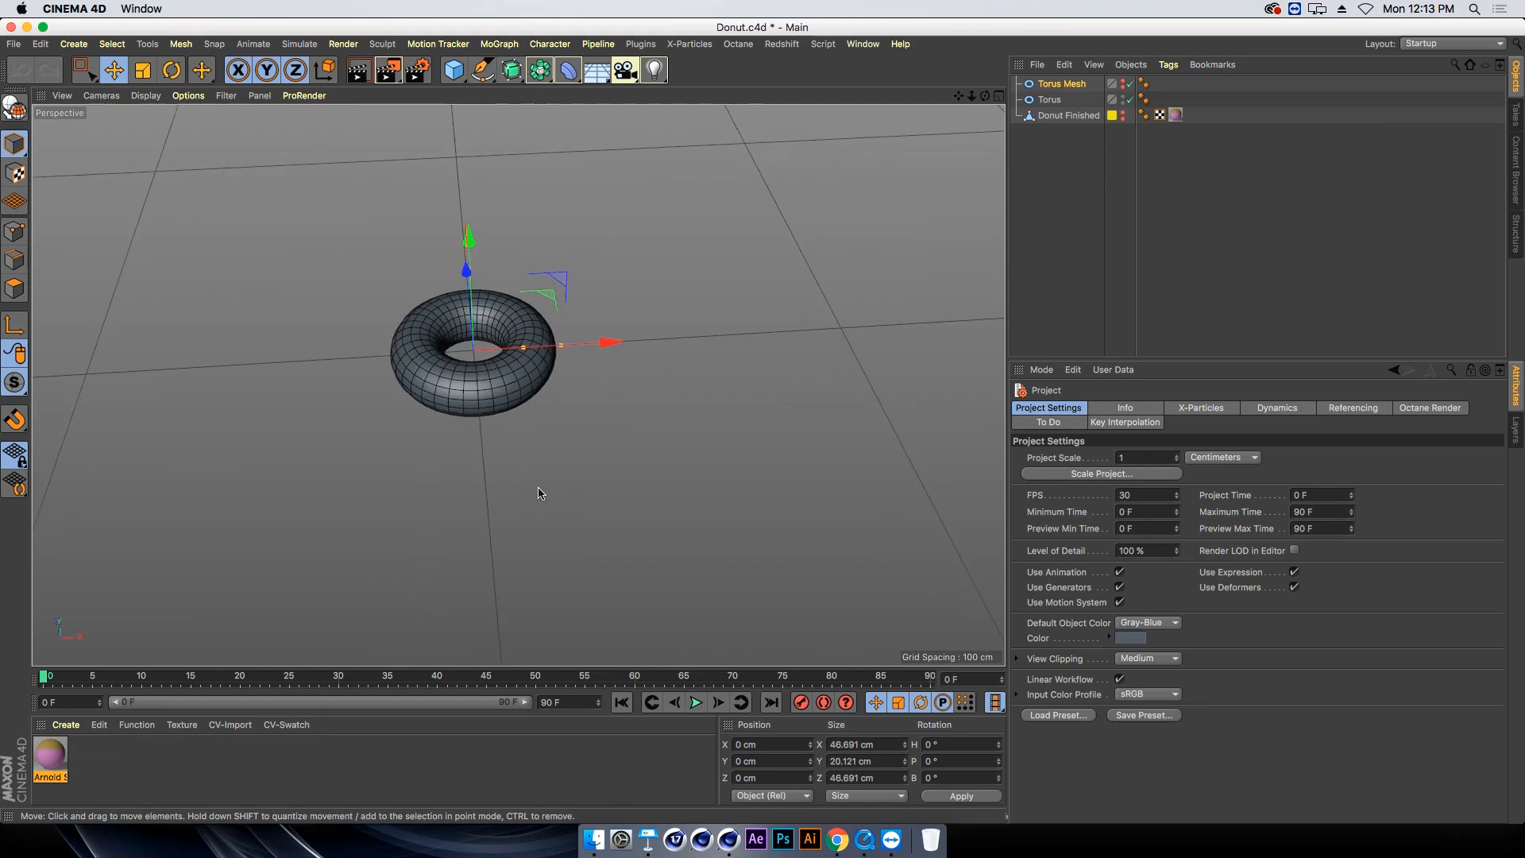
scroll(331, 429, up, 5)
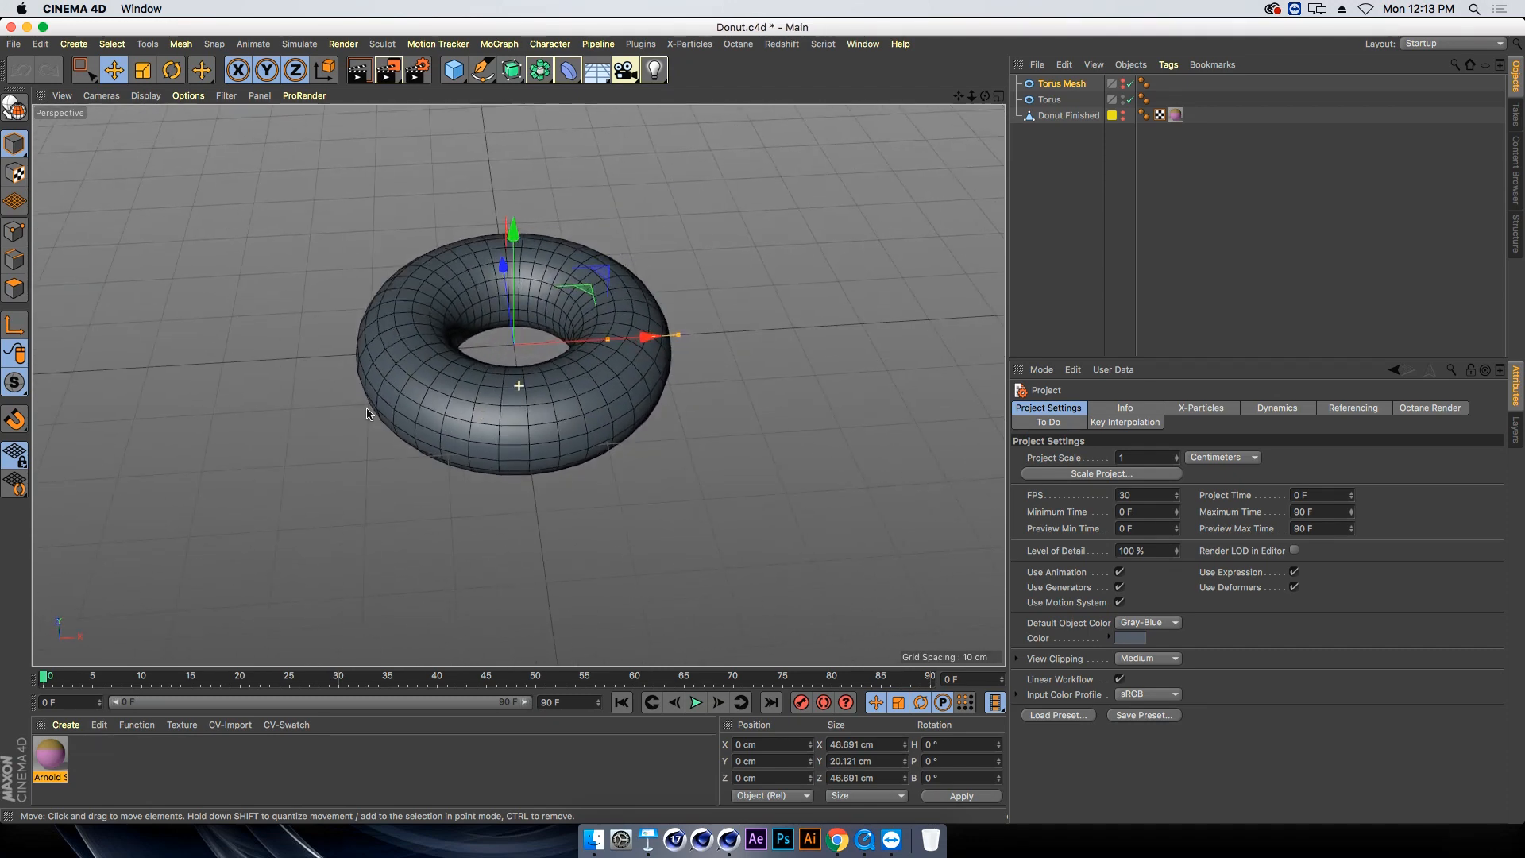
scroll(374, 414, up, 3)
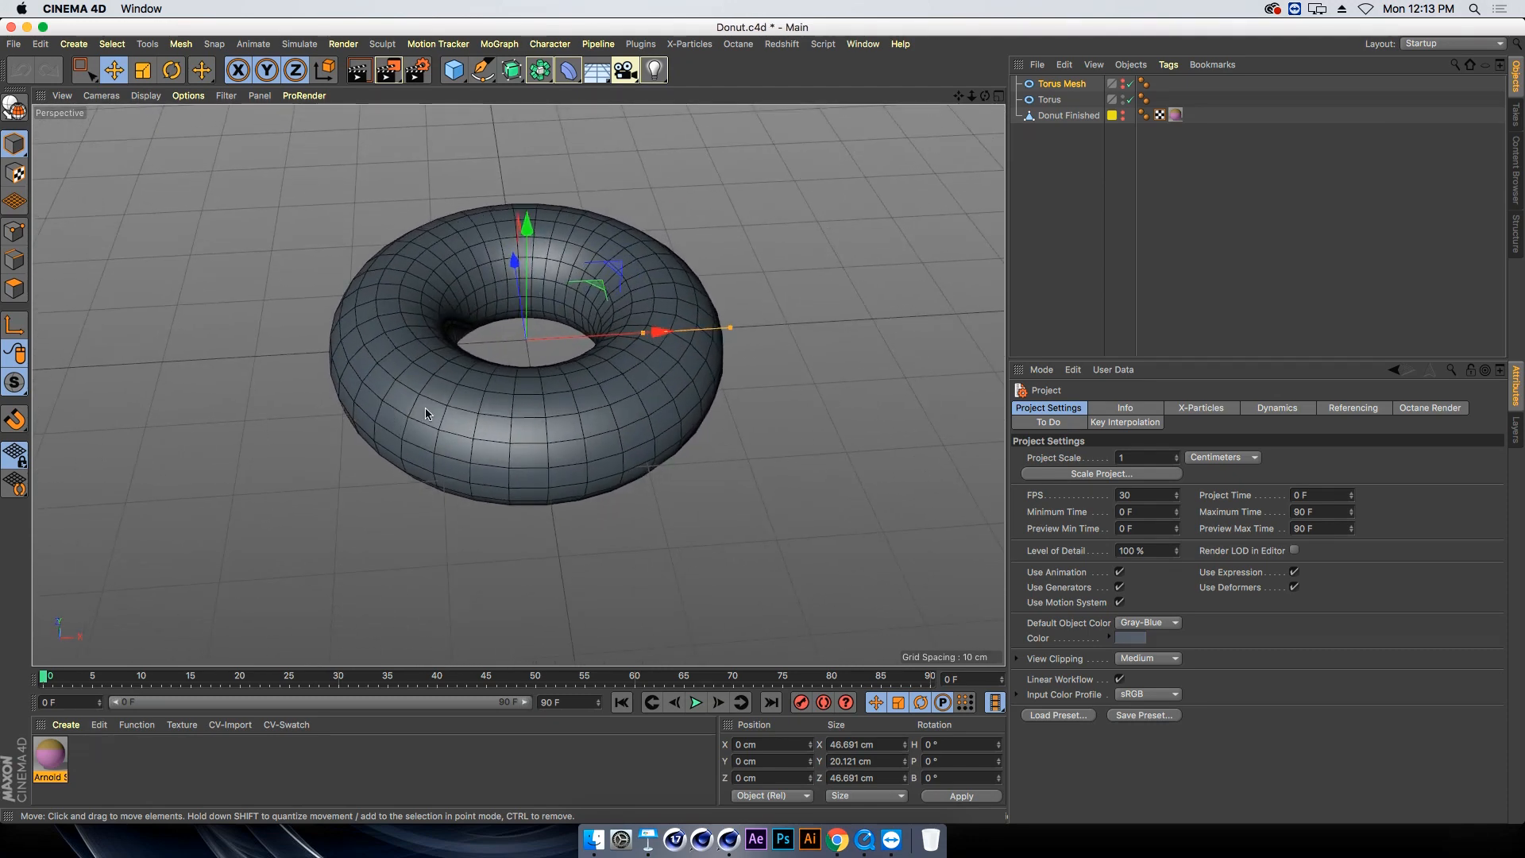
alt+drag(425, 413, 435, 415)
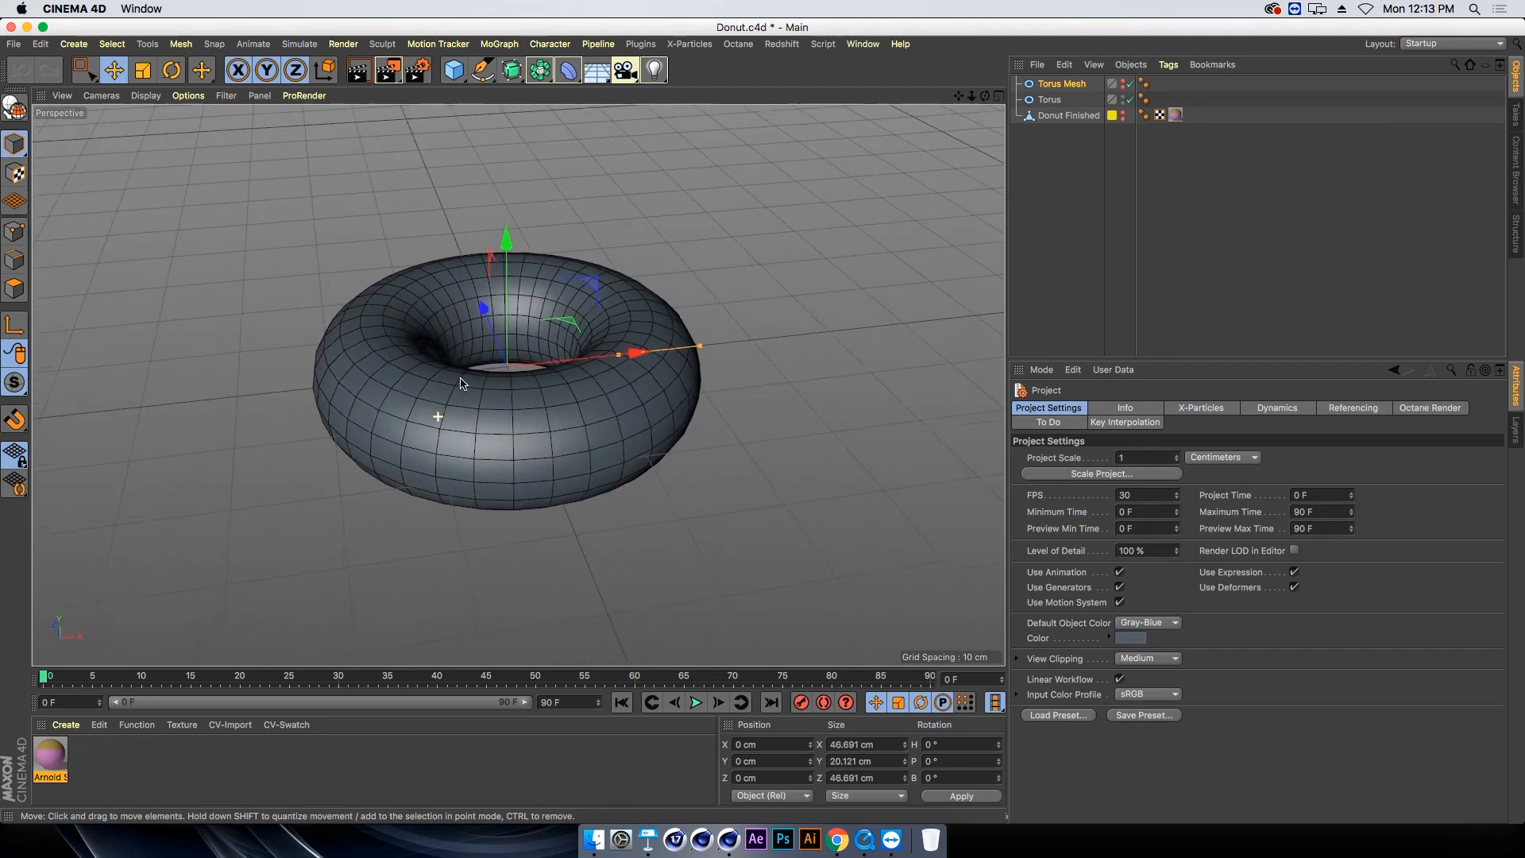
click(1051, 102)
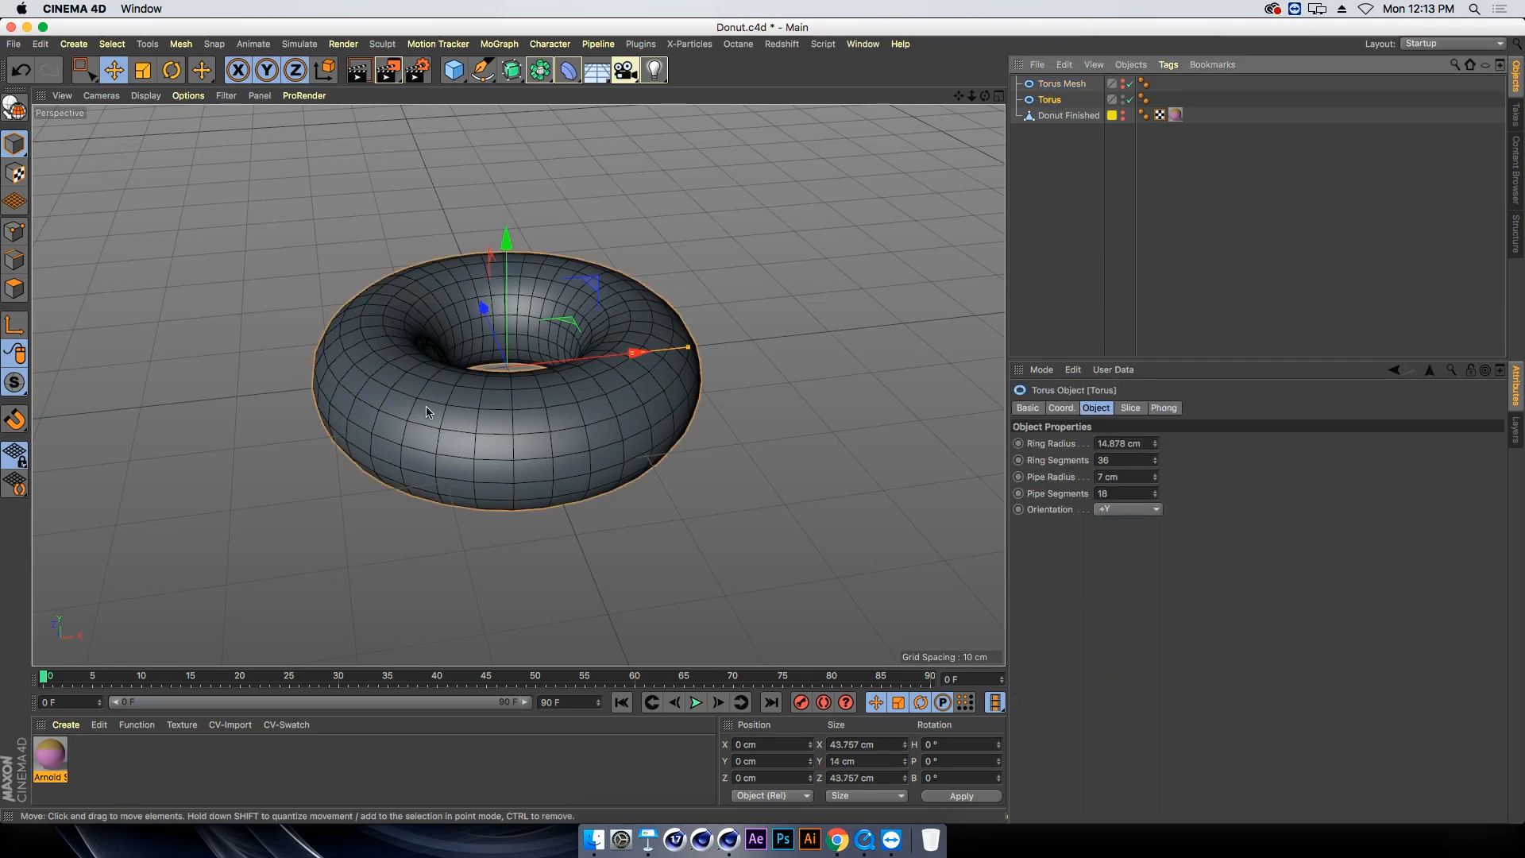
alt+drag(485, 425, 506, 411)
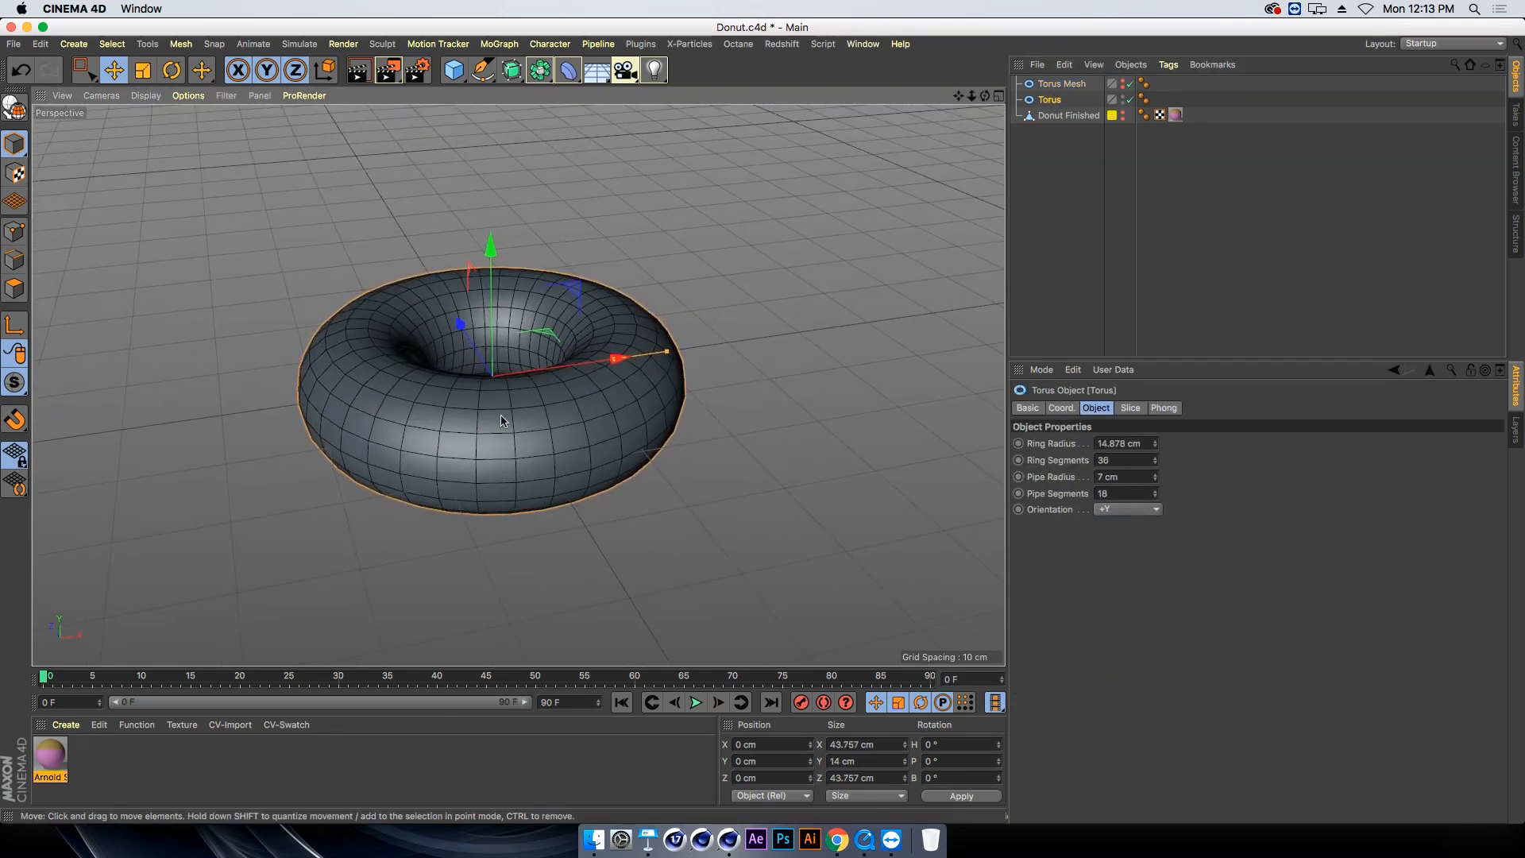
Inspect the torus mesh from different angles and look at the Arnold Shader Network material's properties
alt+drag(449, 429, 391, 405)
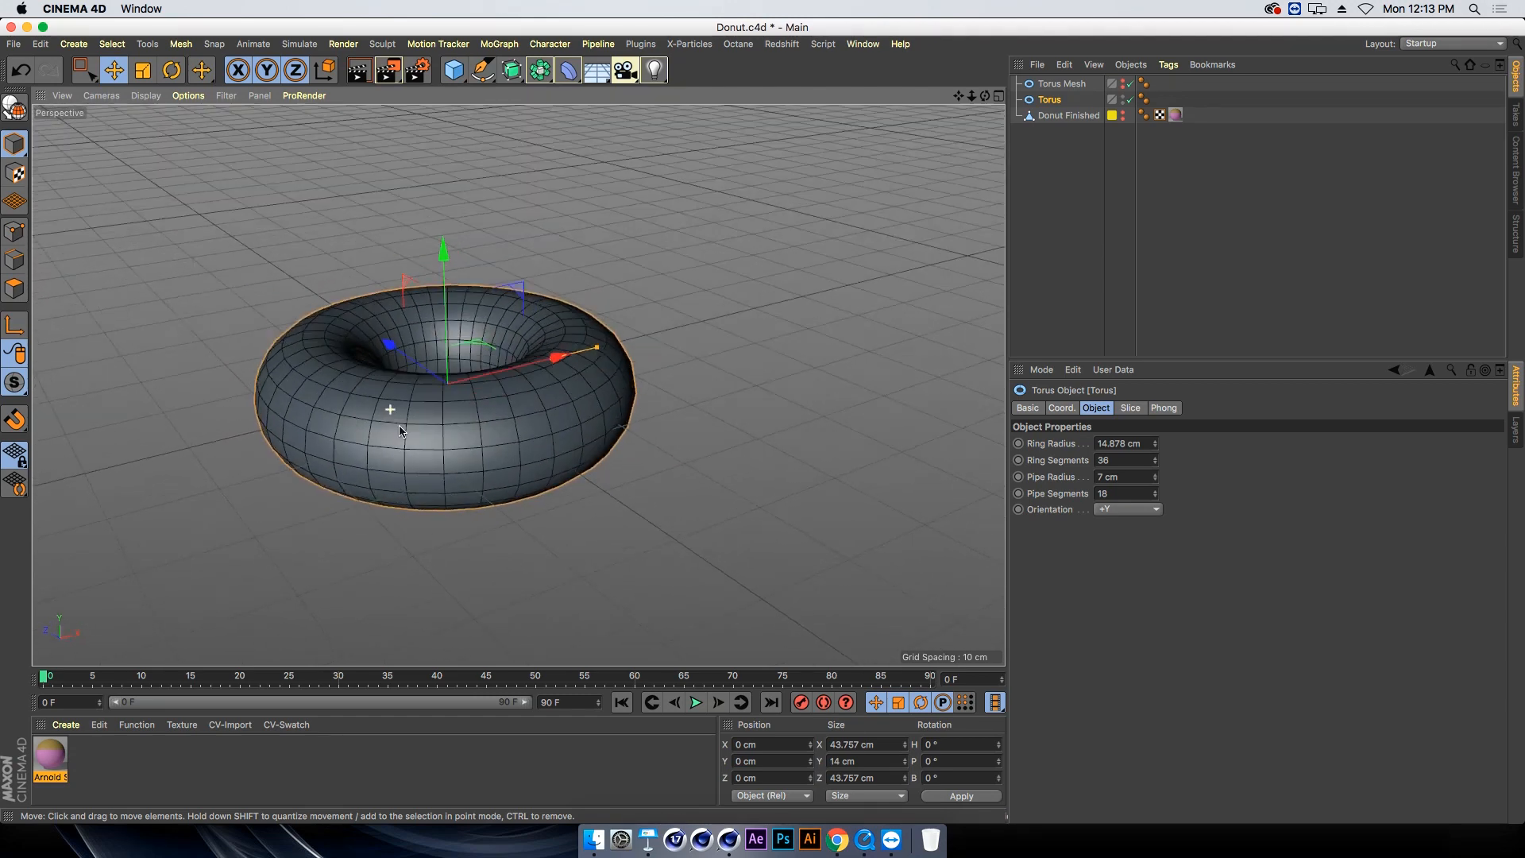
click(45, 763)
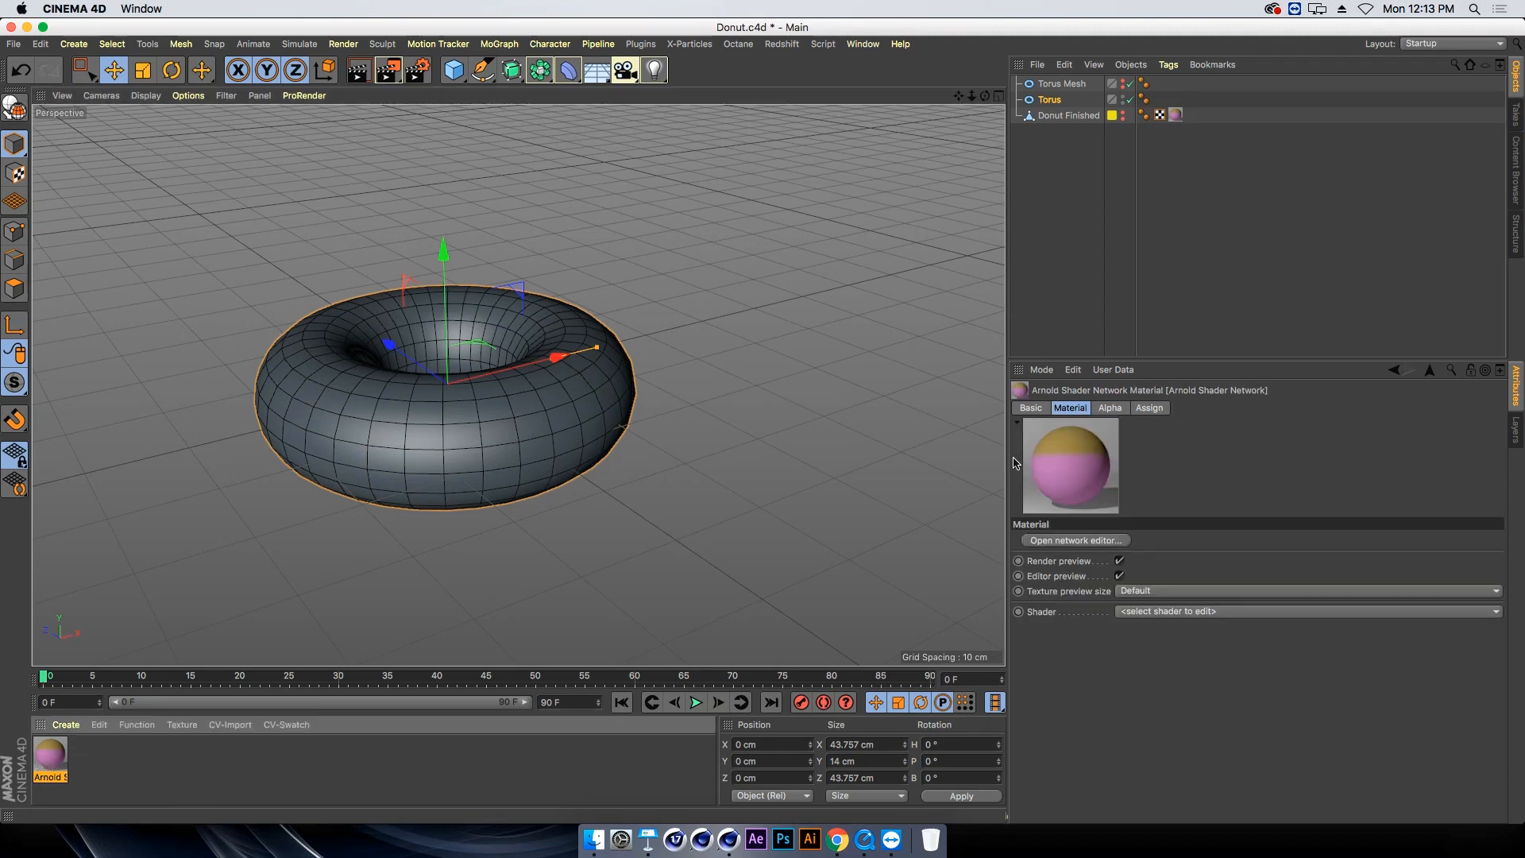
alt+drag(543, 417, 530, 449)
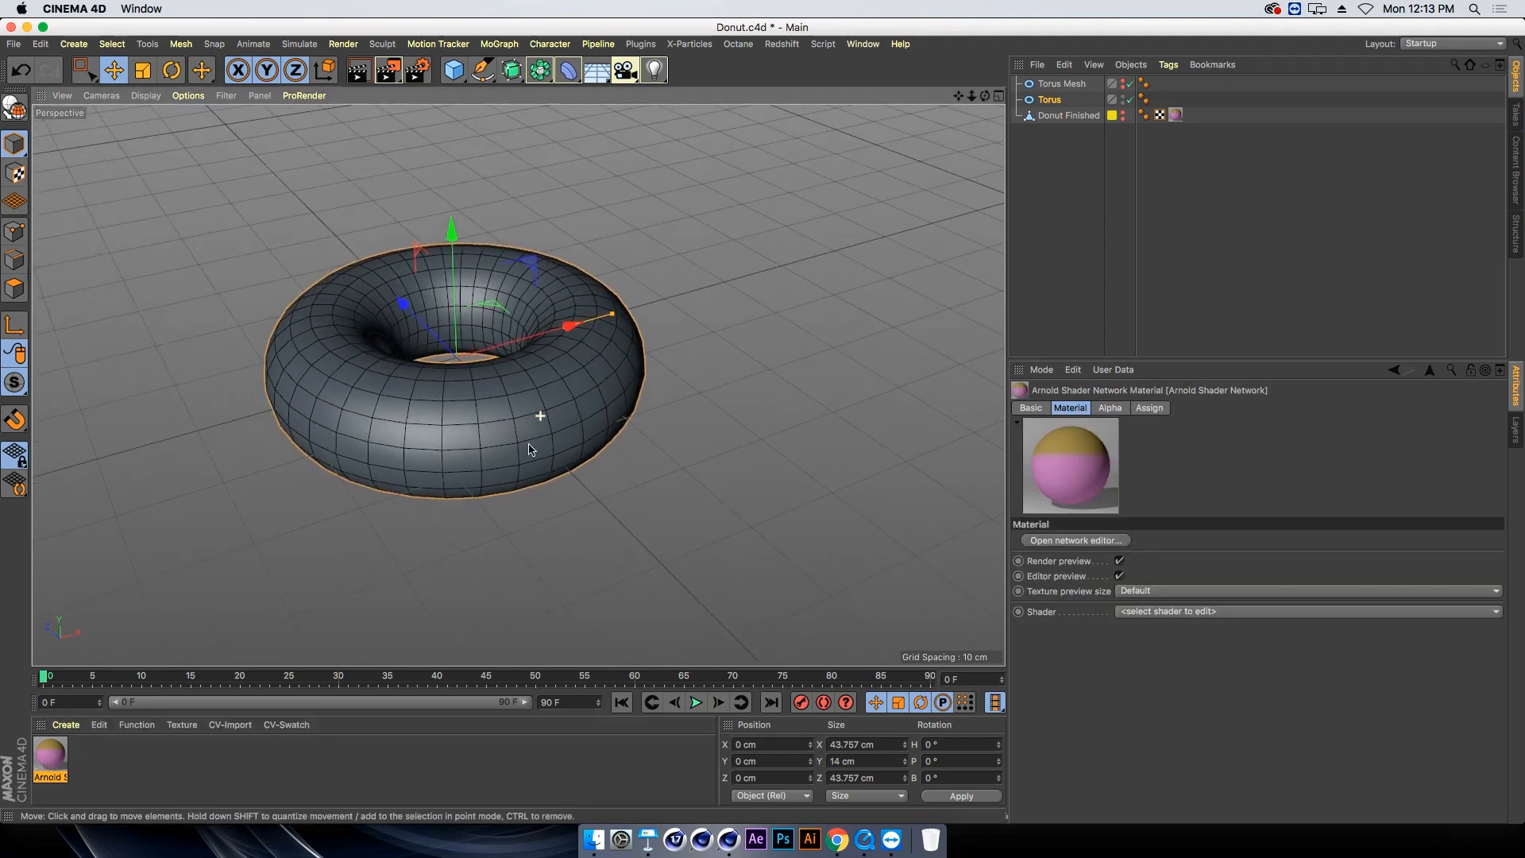
alt+right_drag(532, 441, 569, 442)
alt+middle_drag(502, 417, 600, 444)
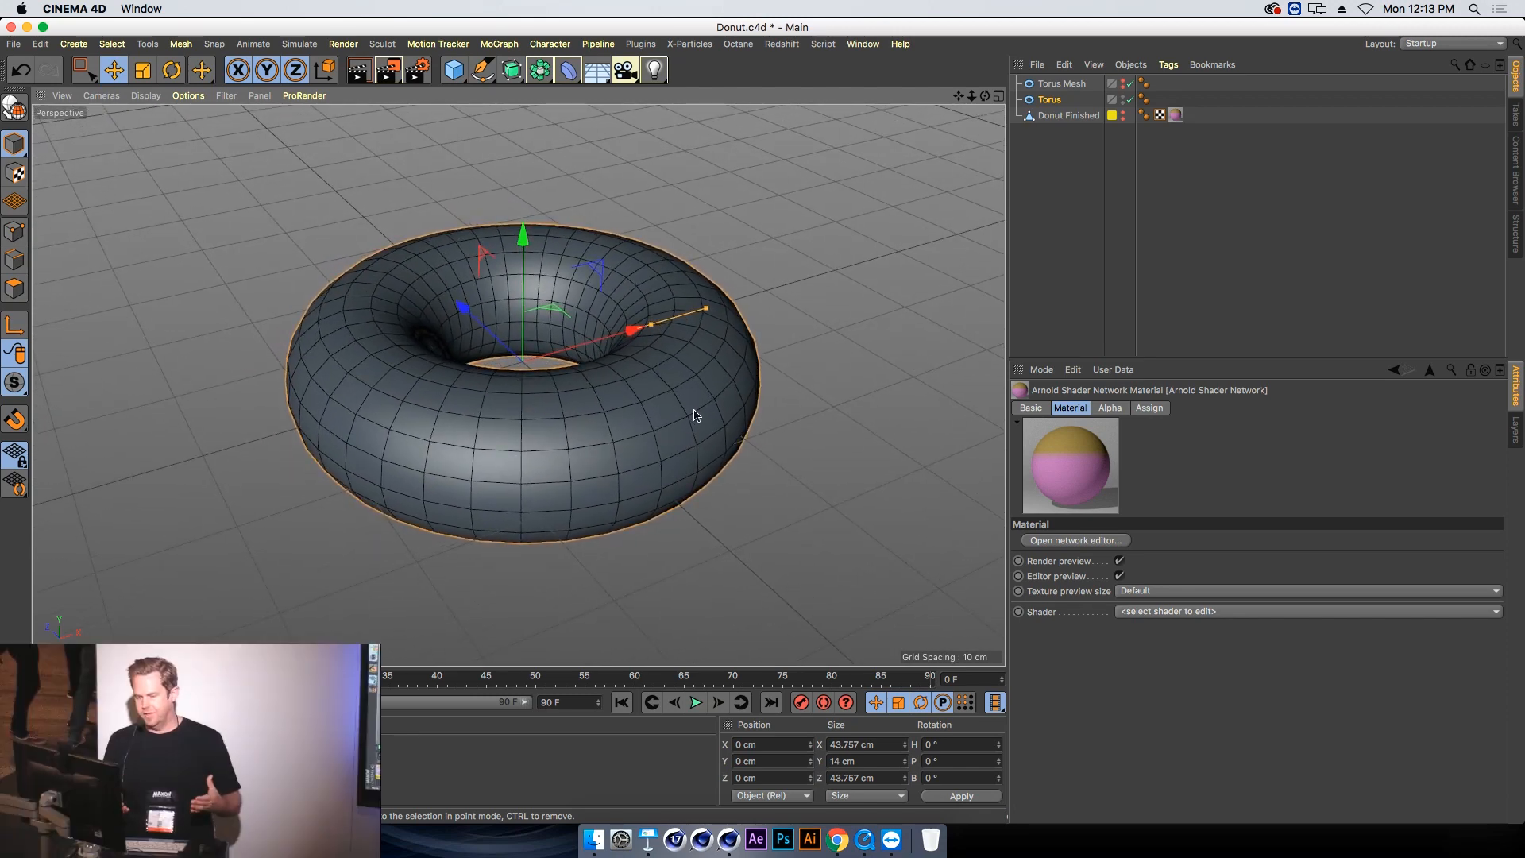
alt+drag(609, 432, 632, 442)
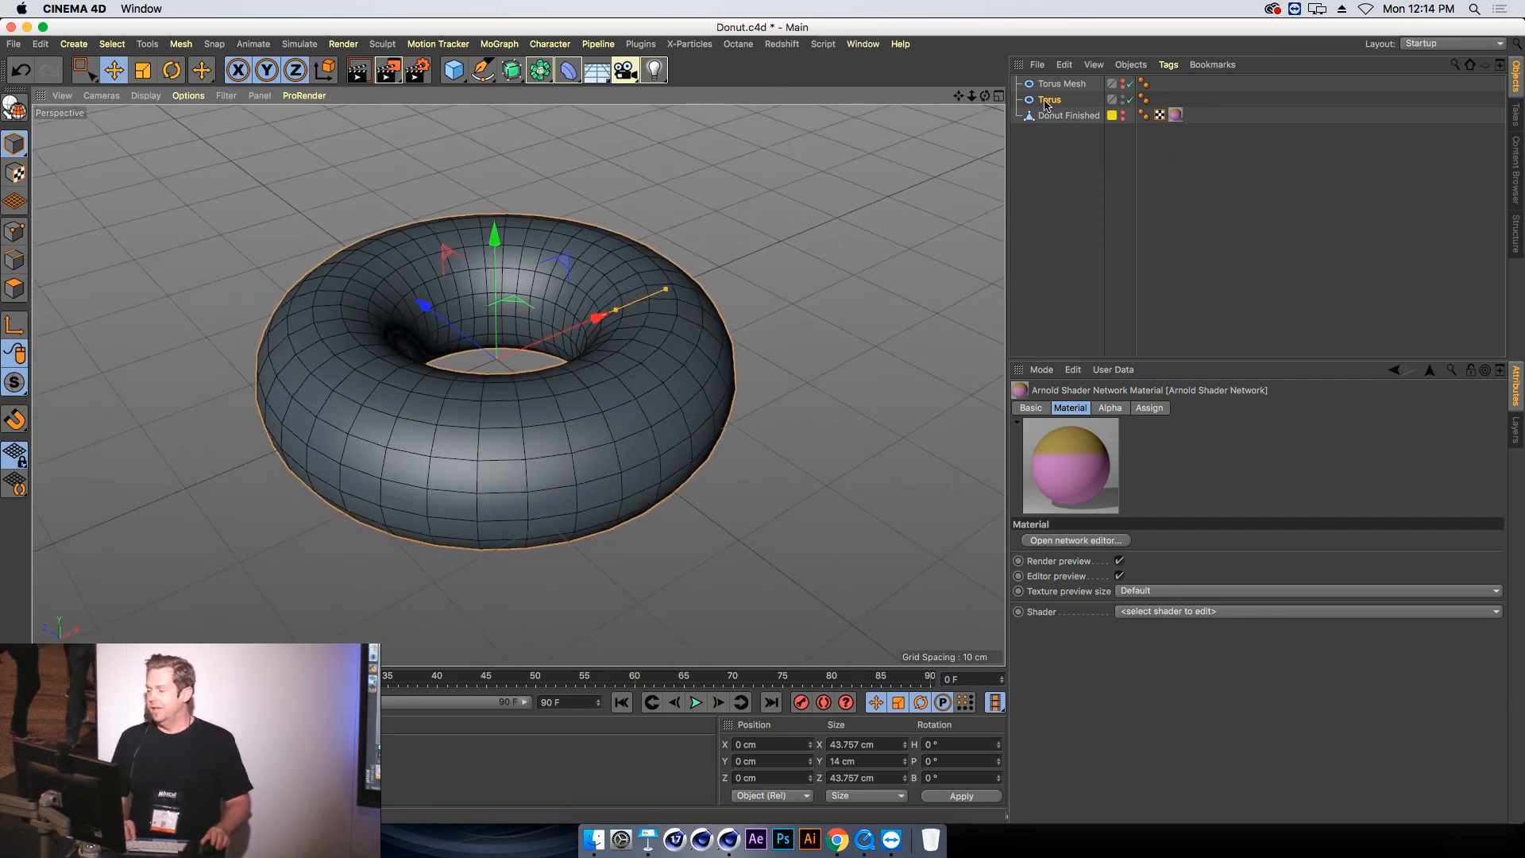
Duplicate the Torus, keeping the original hidden, and switch the workspace to the Sculpt layout
ctrl+drag(1048, 101, 1097, 116)
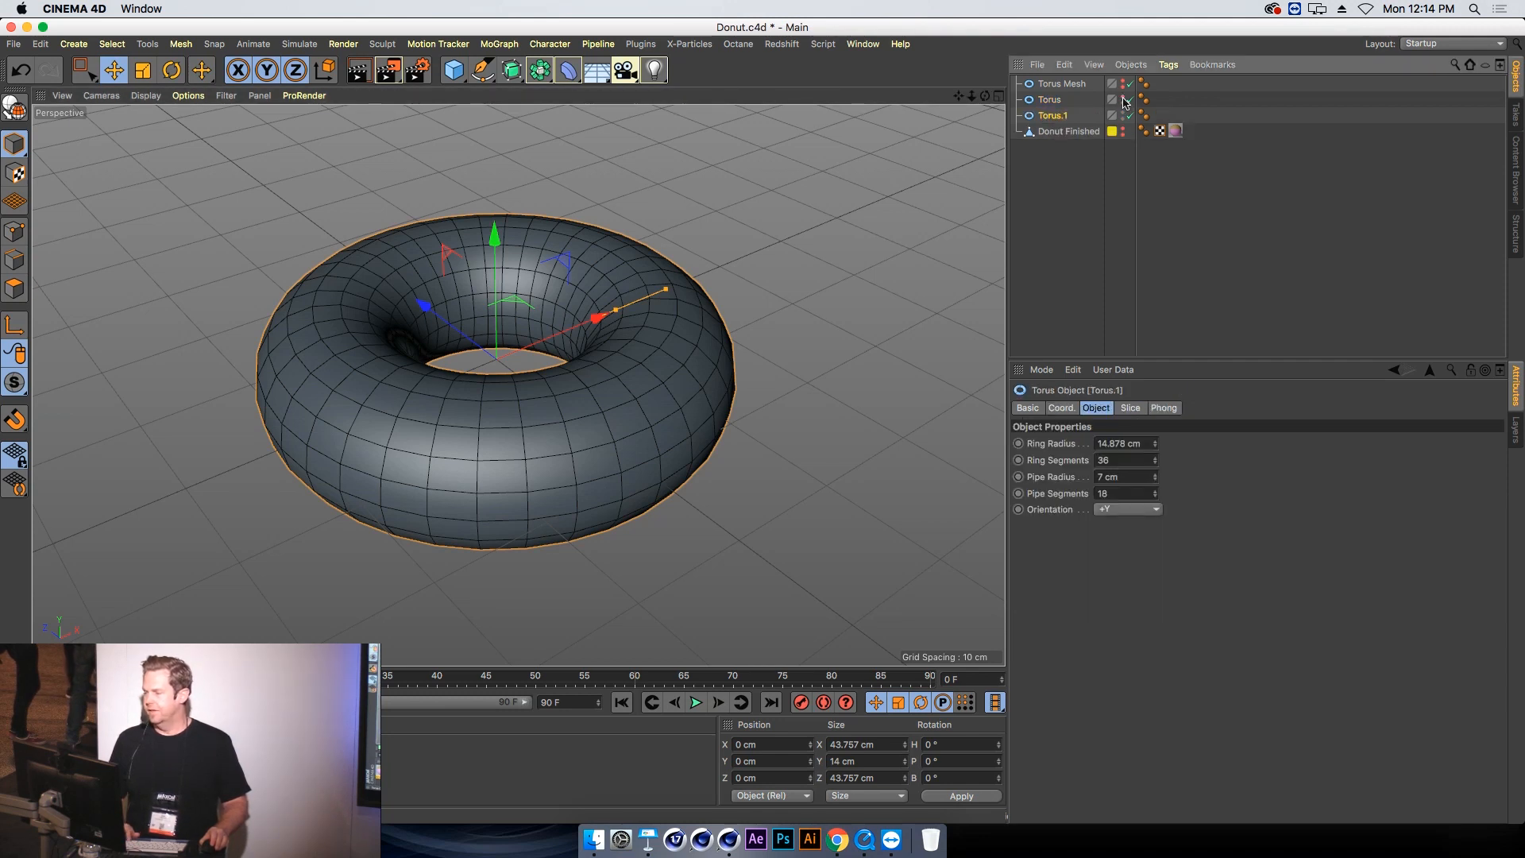
click(1452, 43)
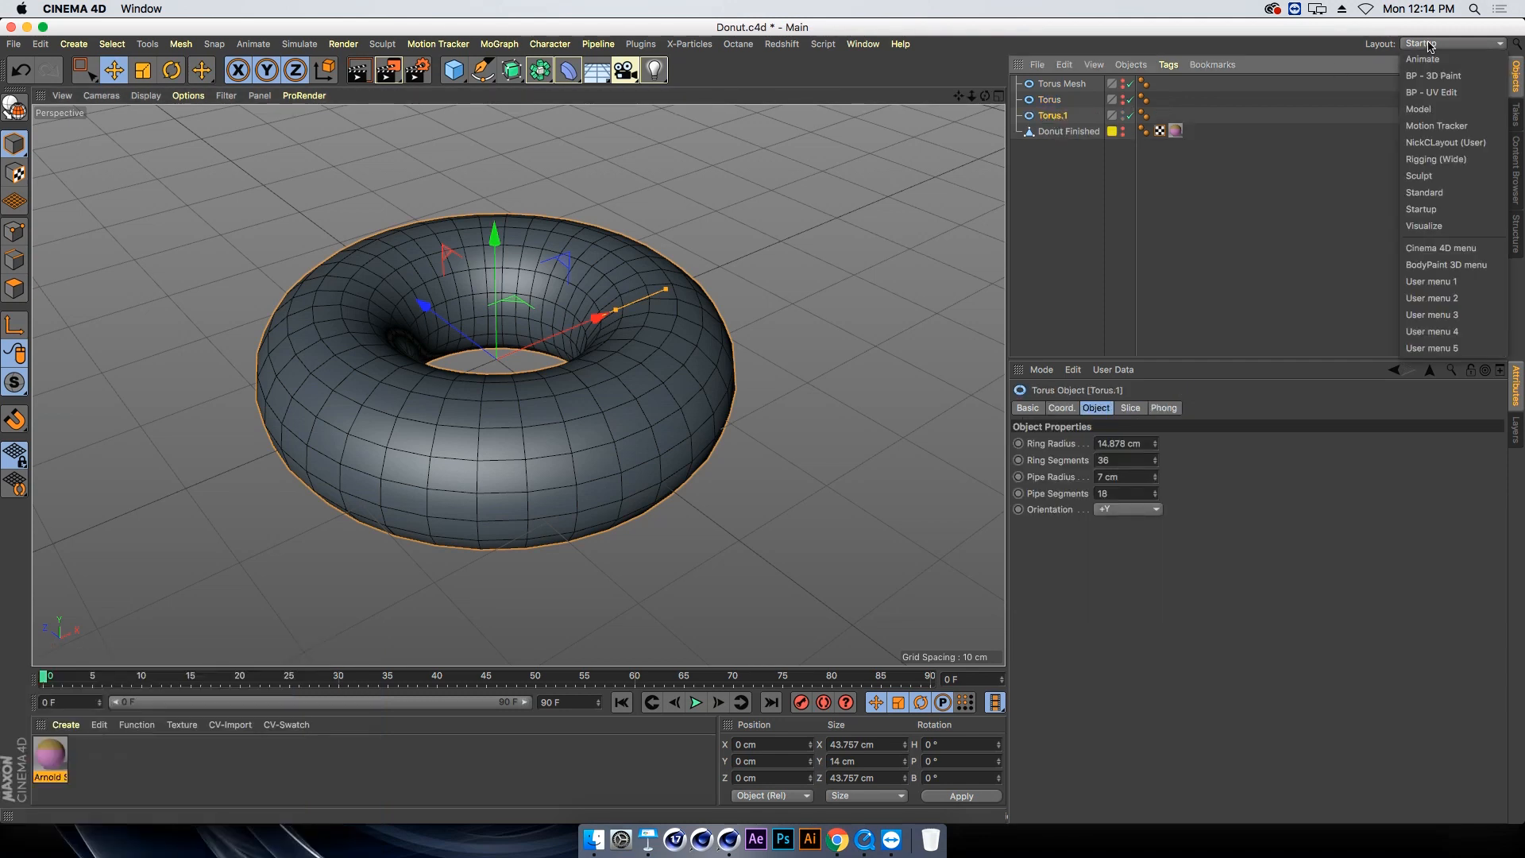
click(1457, 184)
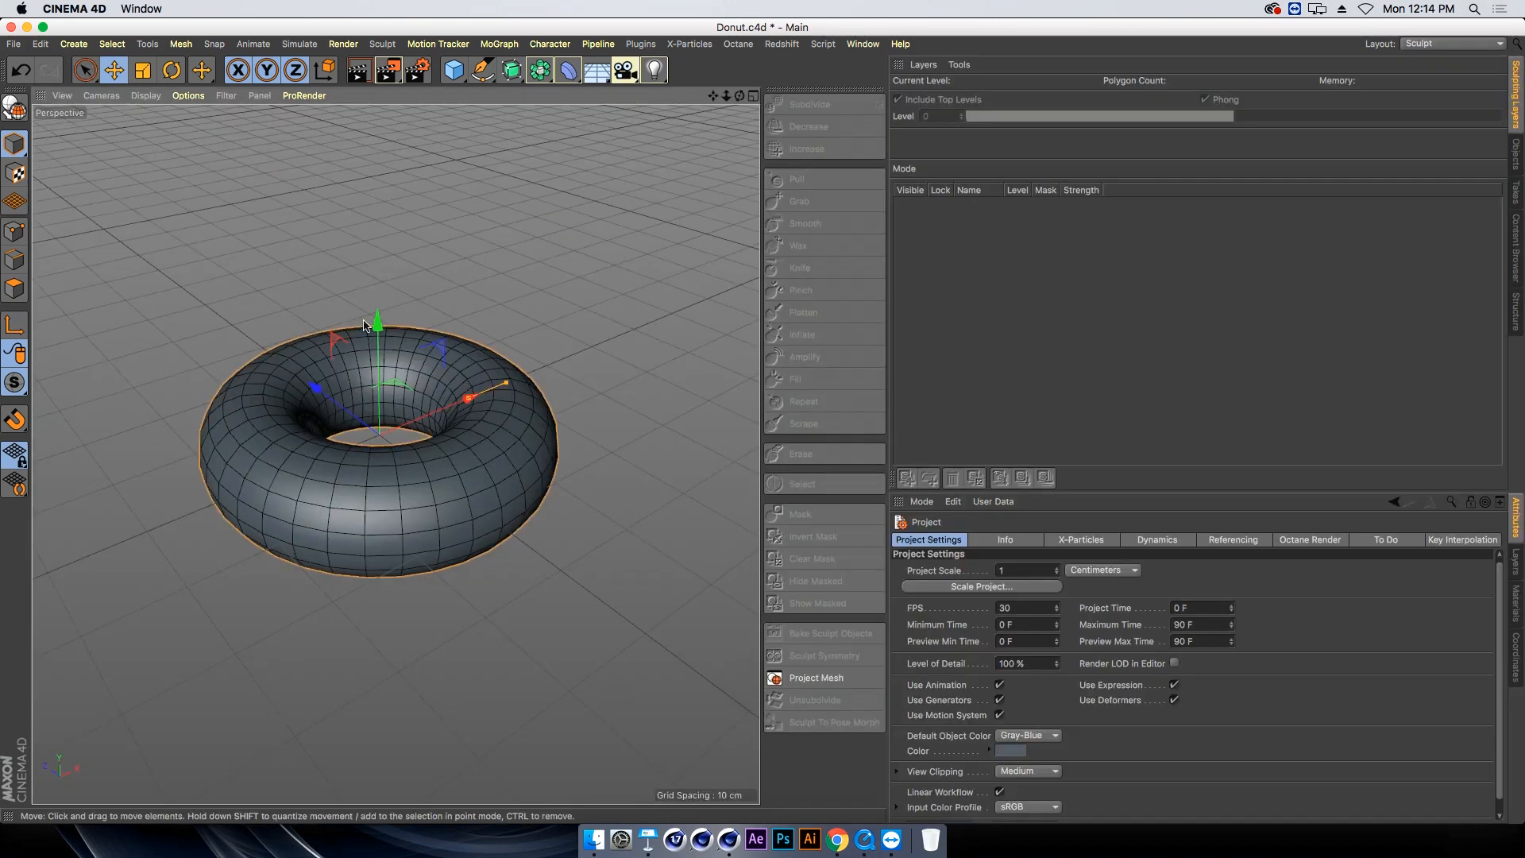
Convert the duplicate torus into an editable polygon object
click(328, 537)
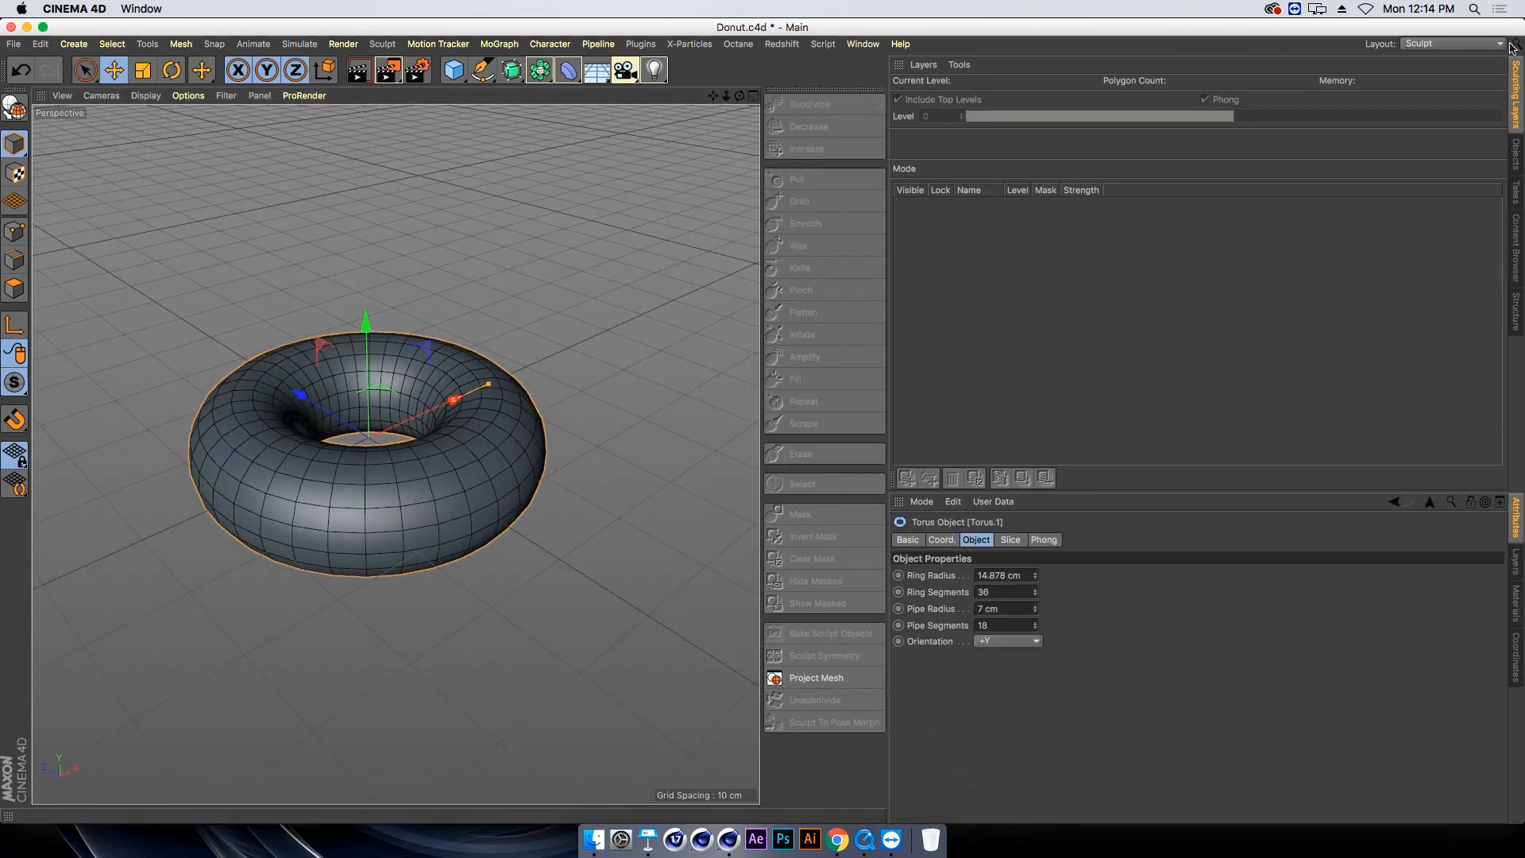
click(1513, 163)
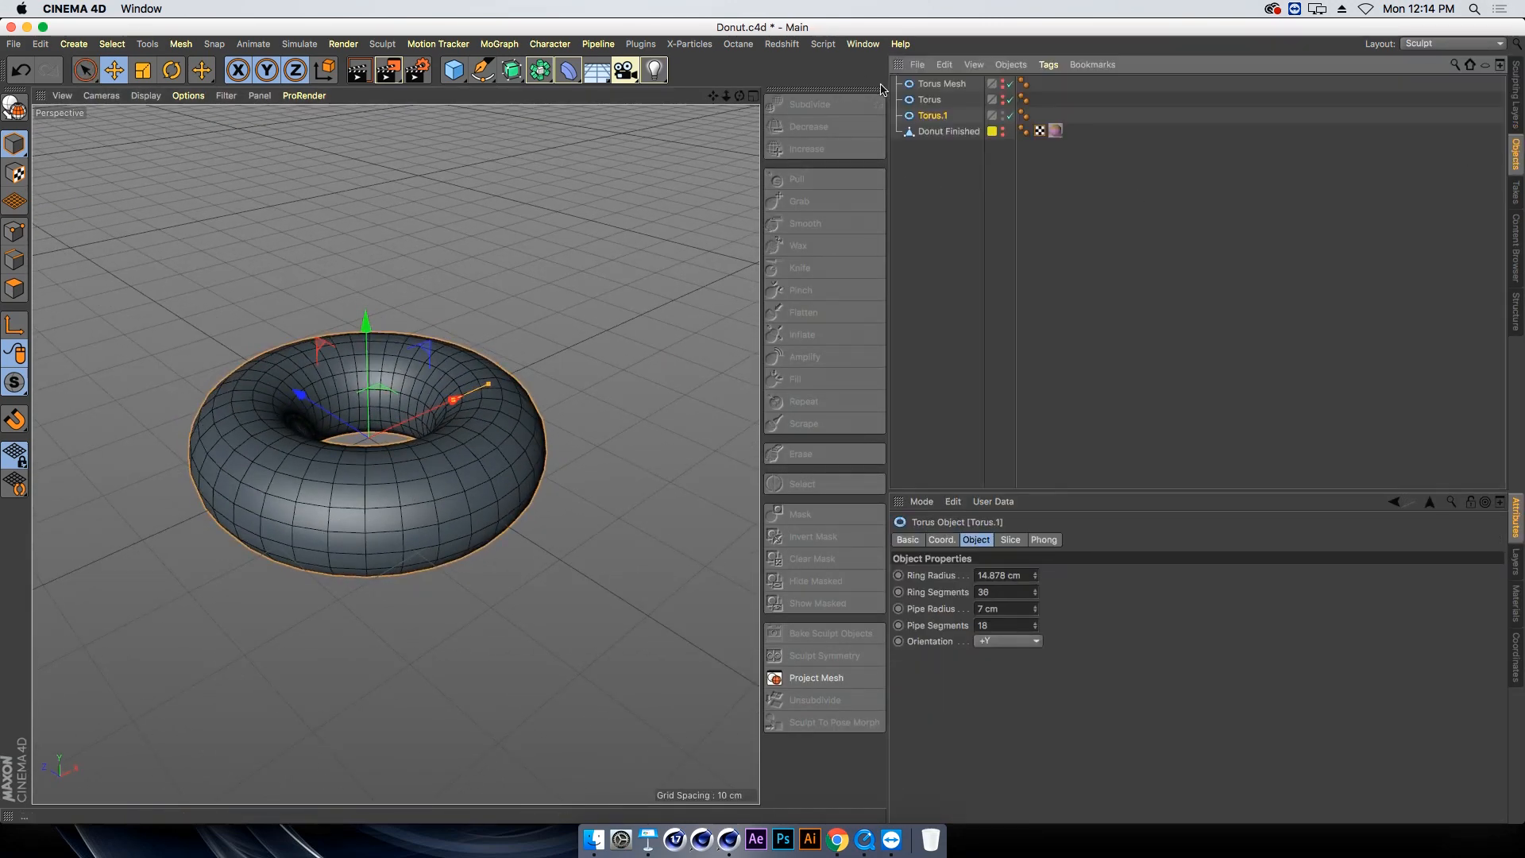
key(c)
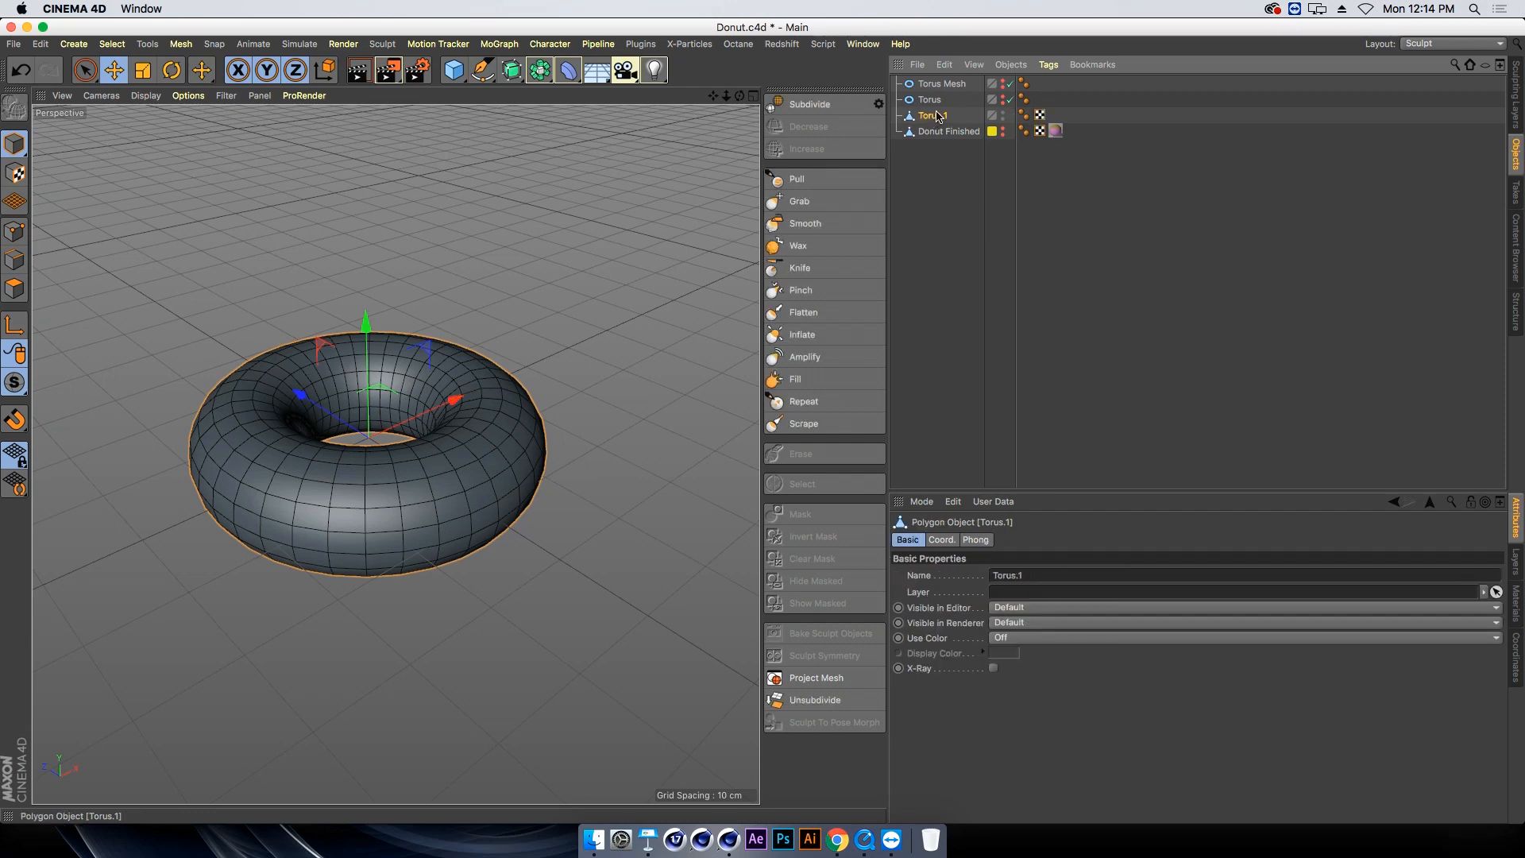
Prepare the editable torus for sculpting and subdivide it to level 2
alt+drag(467, 483, 465, 518)
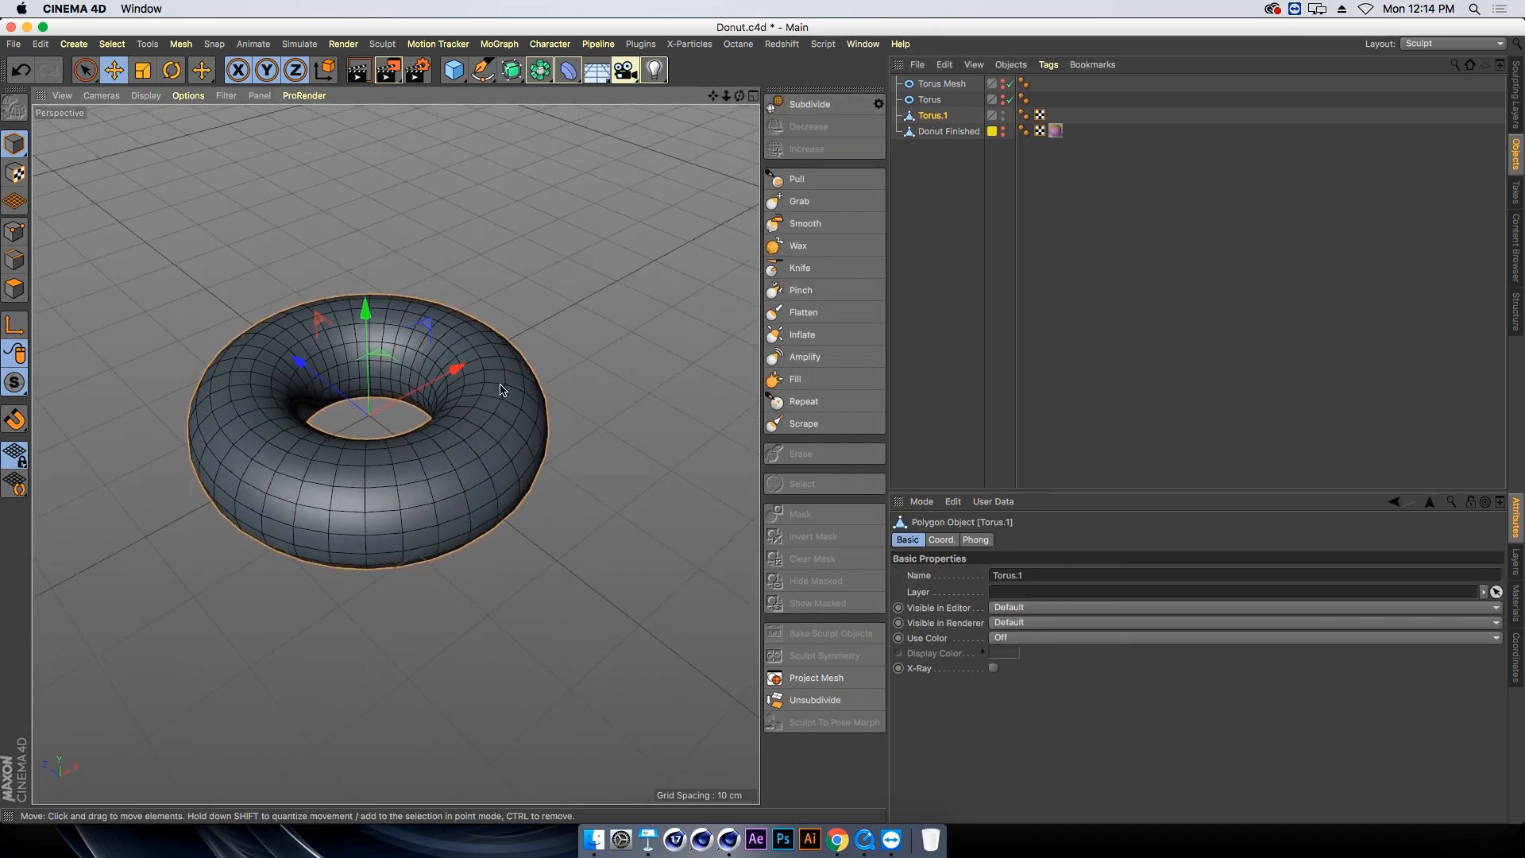
mouse_move(500, 384)
alt+right_down()
mouse_move(535, 381)
mouse_move(520, 384)
alt+right_up()
alt+middle_drag(364, 465, 403, 449)
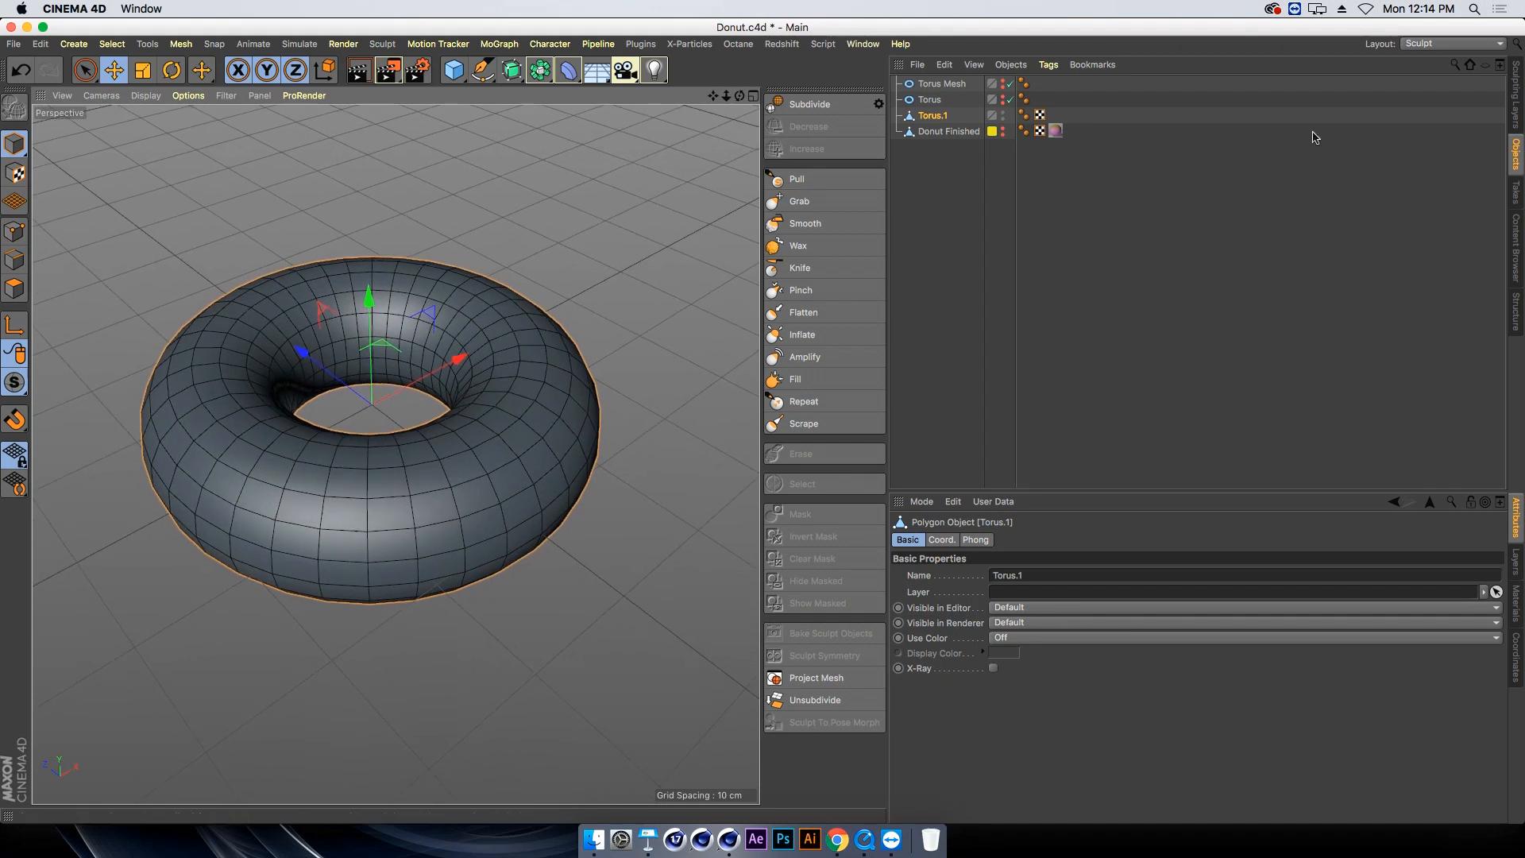
click(1514, 79)
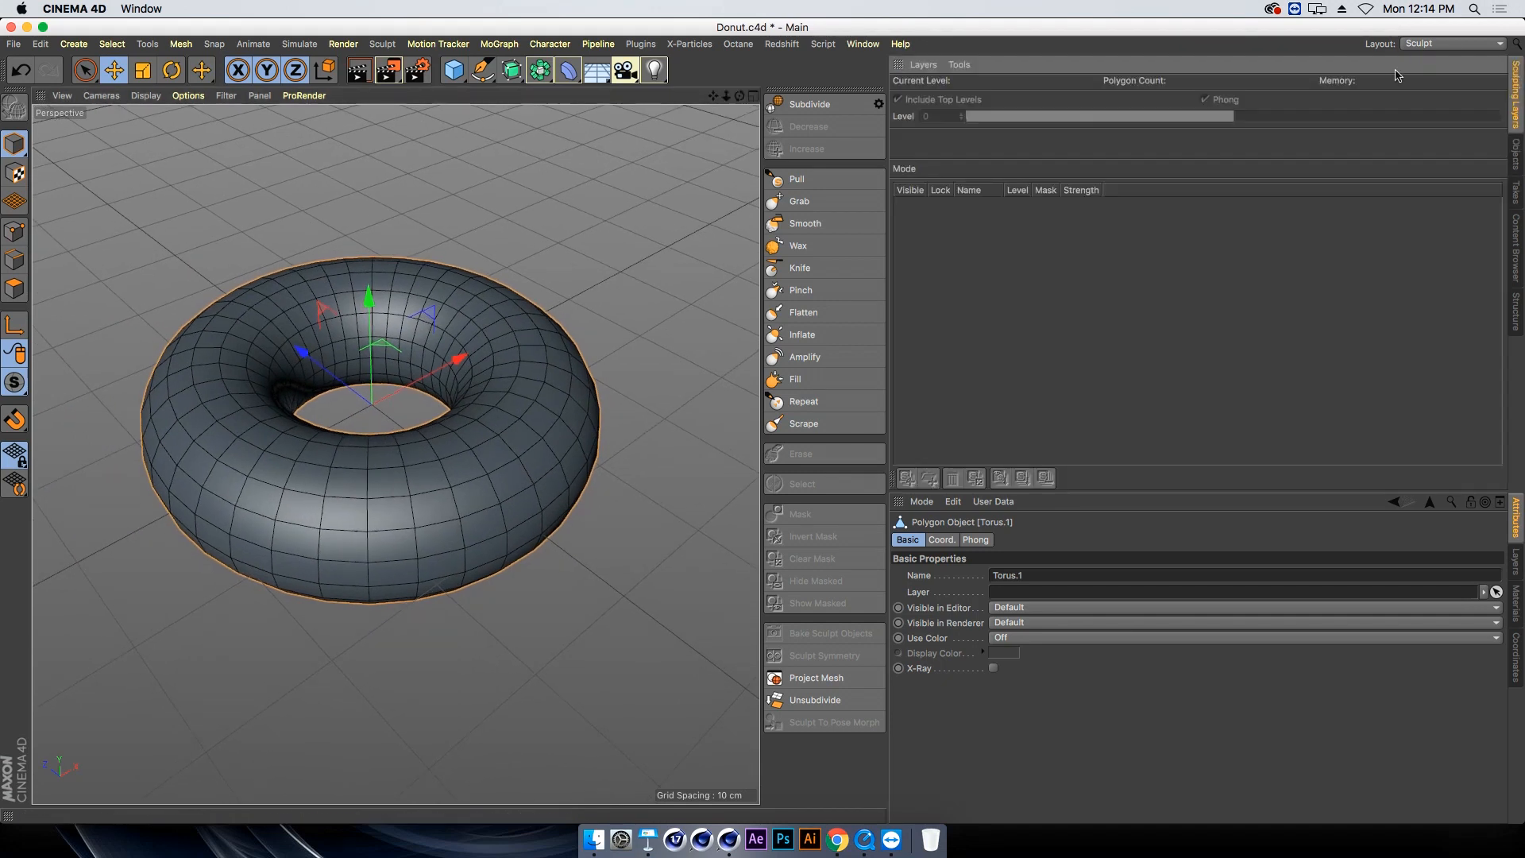
click(815, 104)
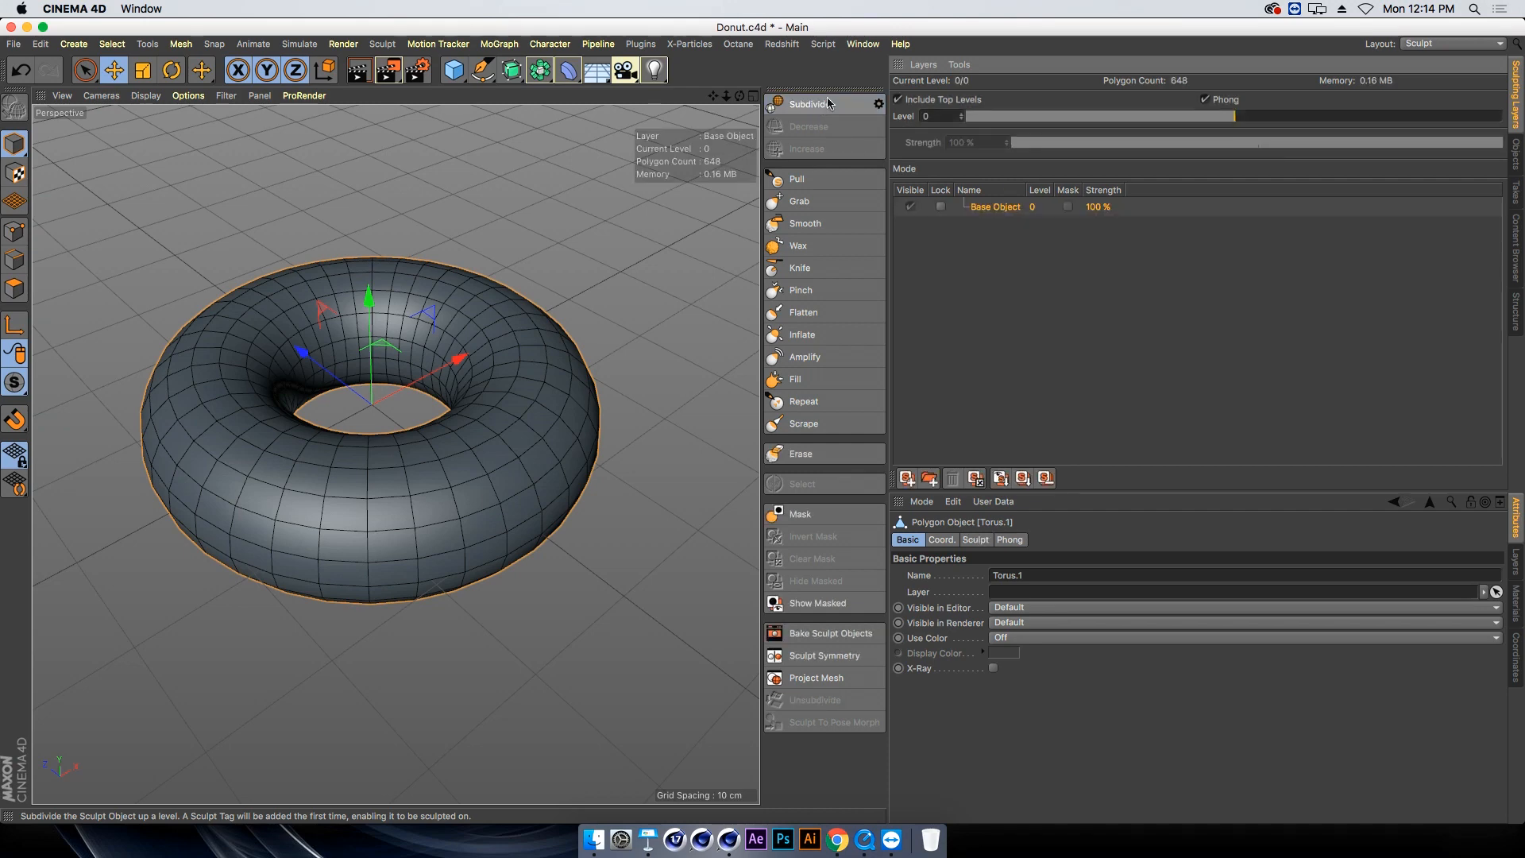
click(819, 104)
alt+drag(445, 382, 383, 486)
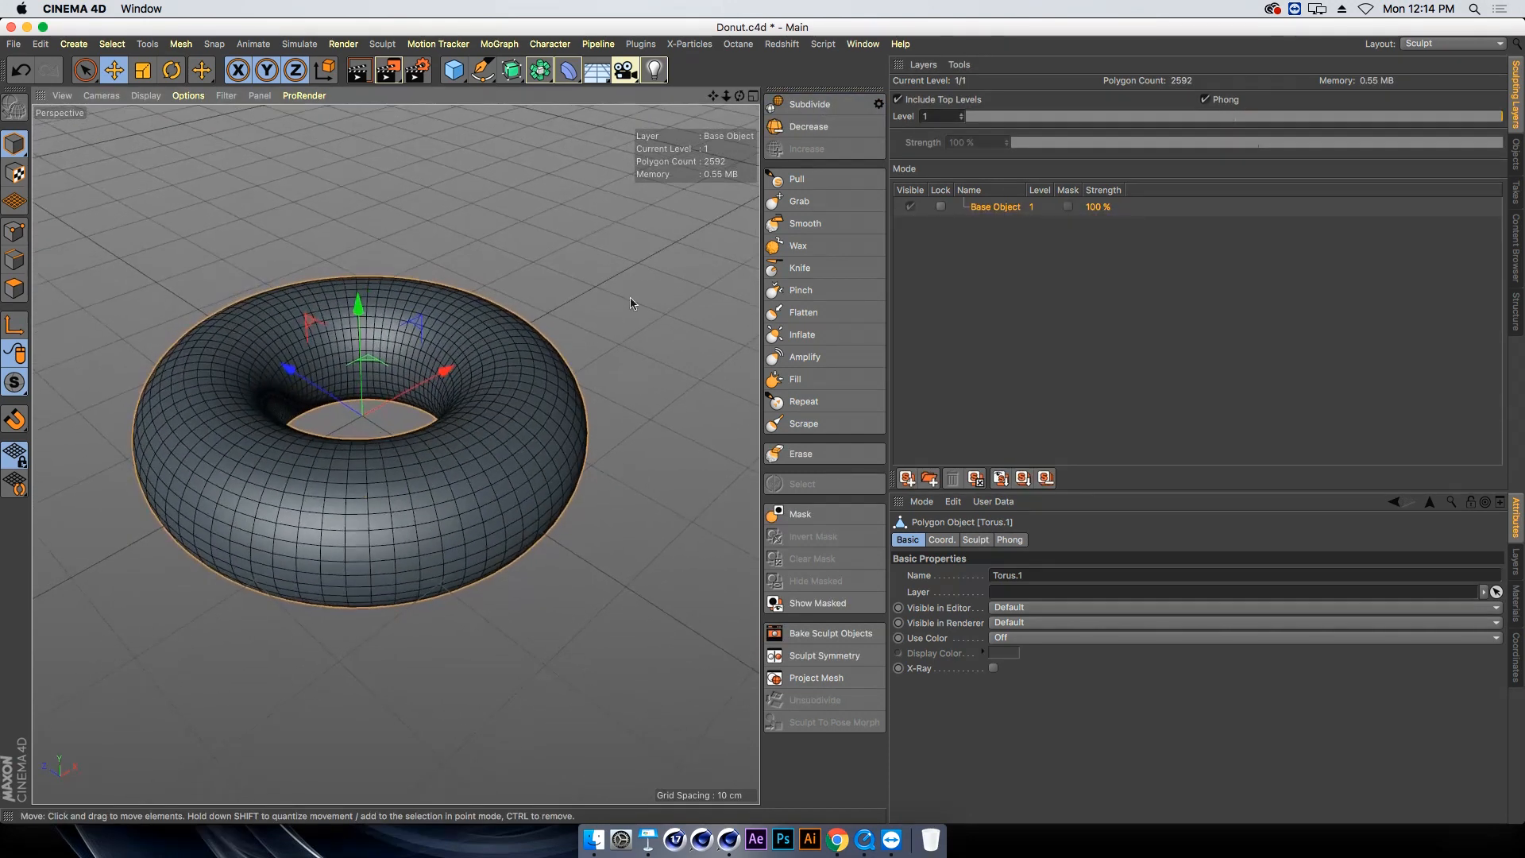
click(822, 109)
alt+drag(449, 397, 408, 398)
alt+middle_drag(408, 396, 446, 382)
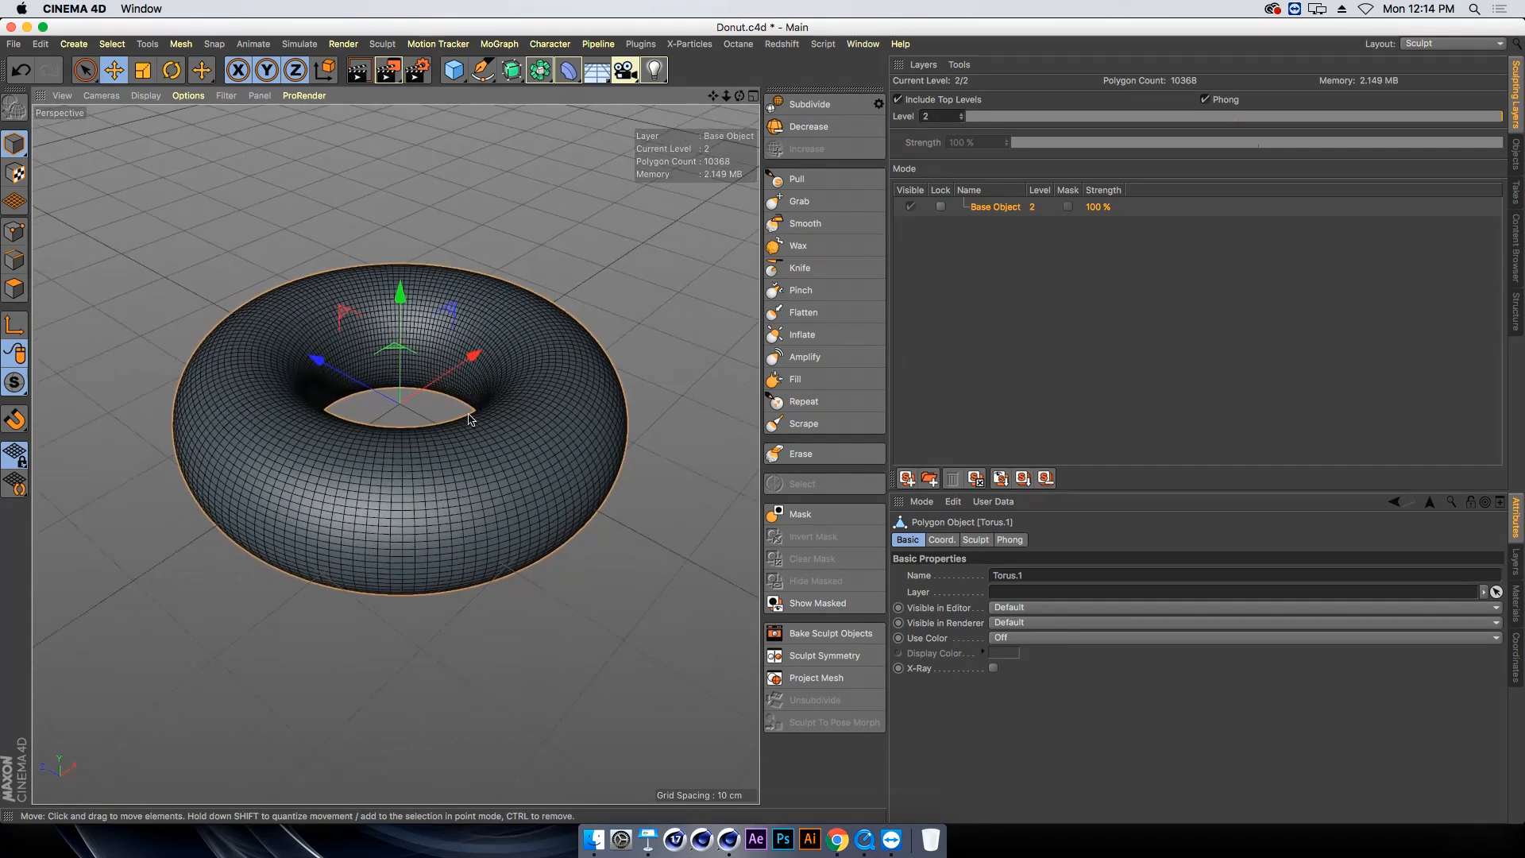
mouse_move(469, 413)
alt+right_down()
mouse_move(507, 415)
mouse_move(491, 415)
alt+right_up()
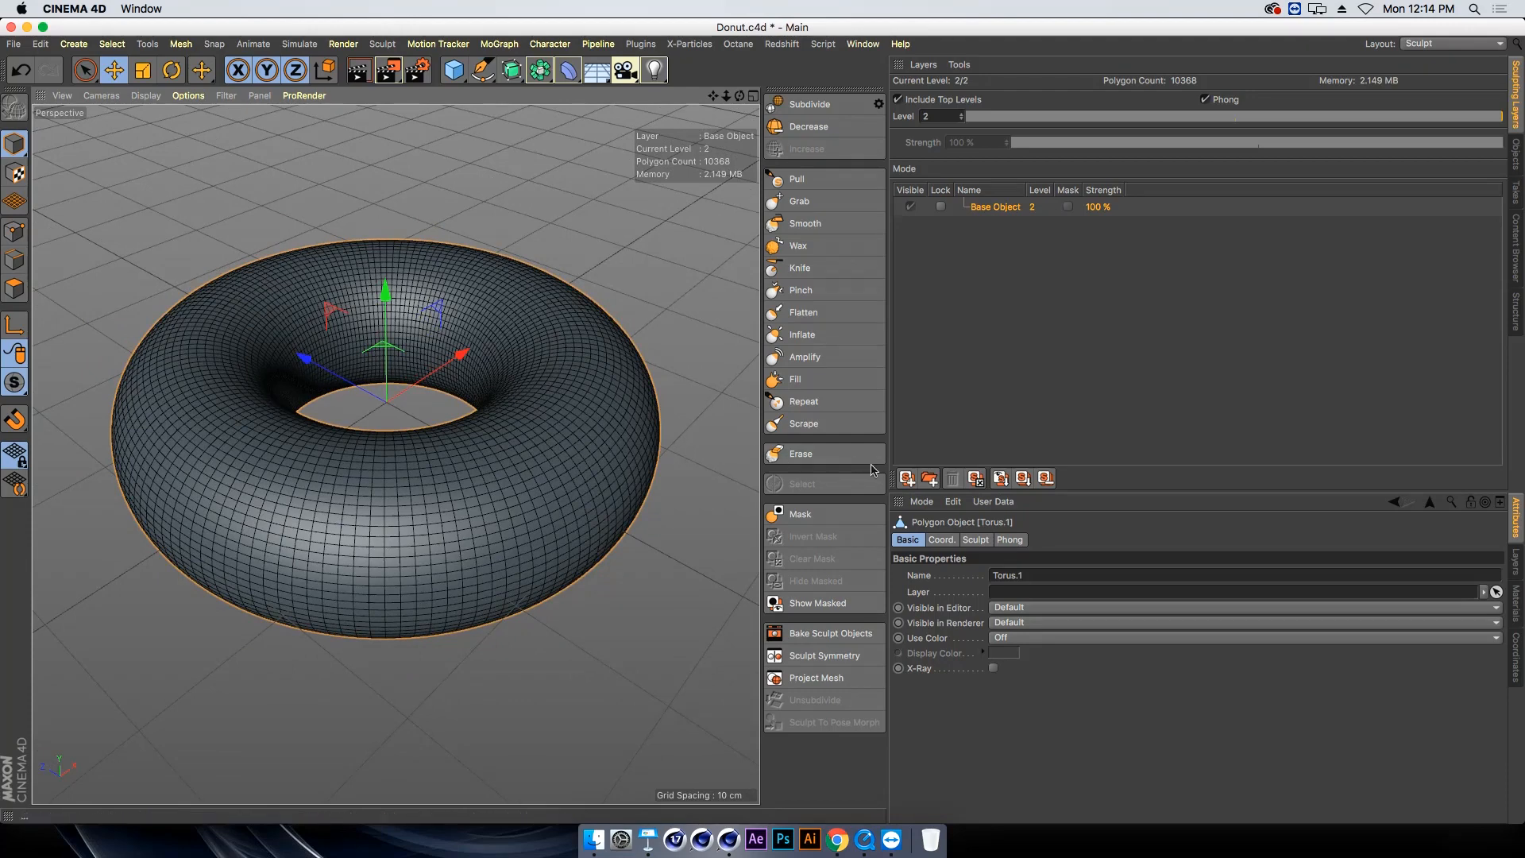
Add a sculpting layer and carve irregular Knife strokes around the top of the donut
click(911, 480)
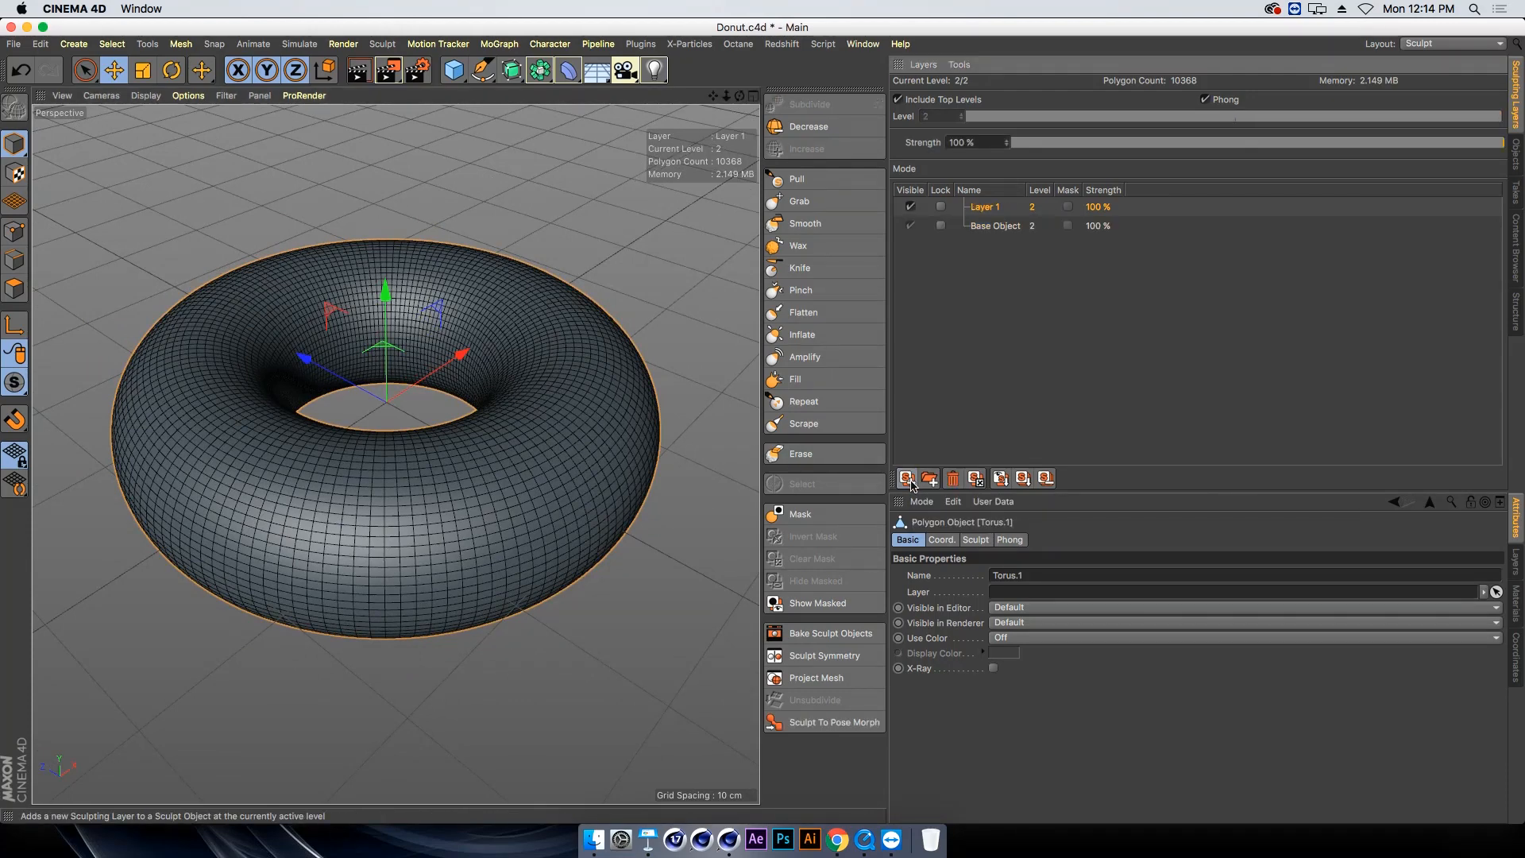
click(821, 270)
mouse_move(556, 429)
mouse_down()
mouse_move(476, 477)
mouse_move(333, 516)
mouse_move(151, 380)
mouse_move(426, 307)
mouse_move(300, 307)
mouse_up()
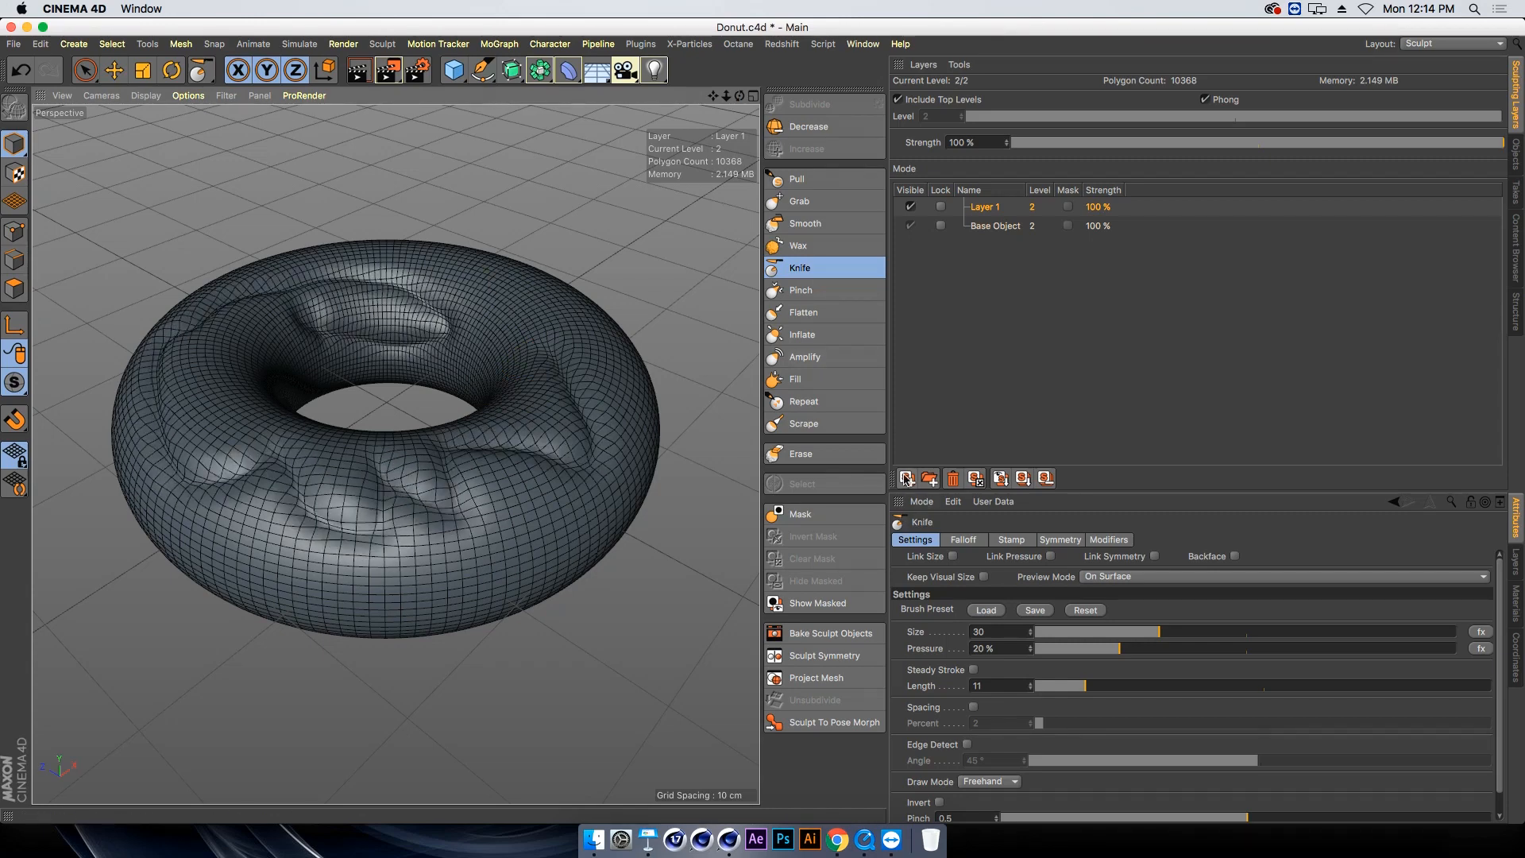
Add a second sculpting layer and smooth down the carved areas using the Flatten brush at size 32
click(907, 479)
click(818, 312)
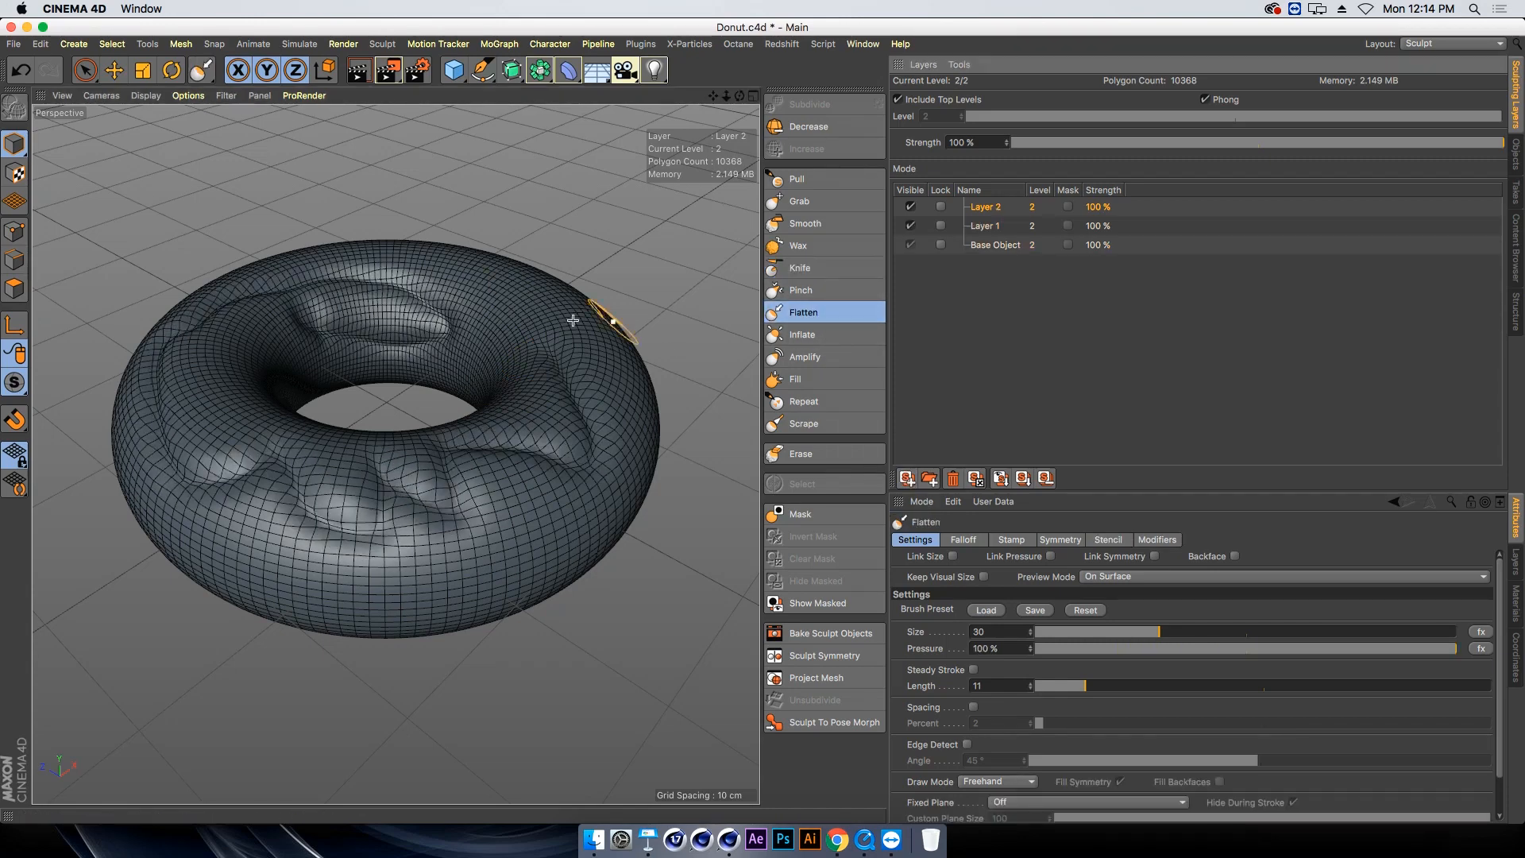
middle_drag(530, 361, 538, 361)
mouse_move(572, 366)
mouse_down()
mouse_move(613, 514)
mouse_move(357, 614)
mouse_move(382, 532)
mouse_move(262, 508)
mouse_move(261, 540)
mouse_up()
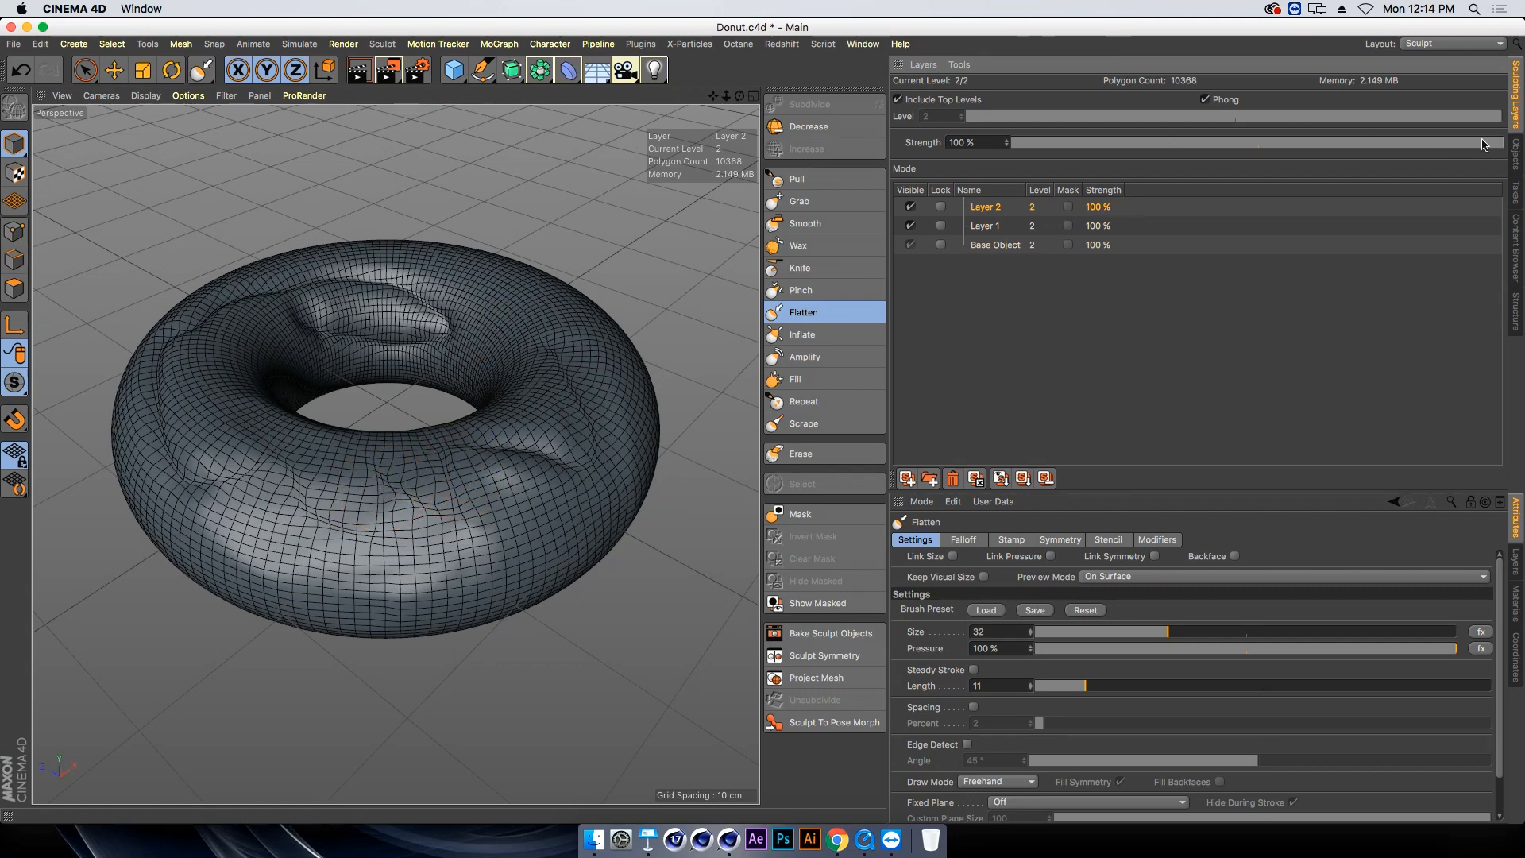
Lower the strength of Layer 2 to 77 % and Layer 1 to 64 %, and delete both sculpting layers
mouse_move(1483, 144)
mouse_down()
mouse_move(1125, 143)
mouse_move(1391, 189)
mouse_up()
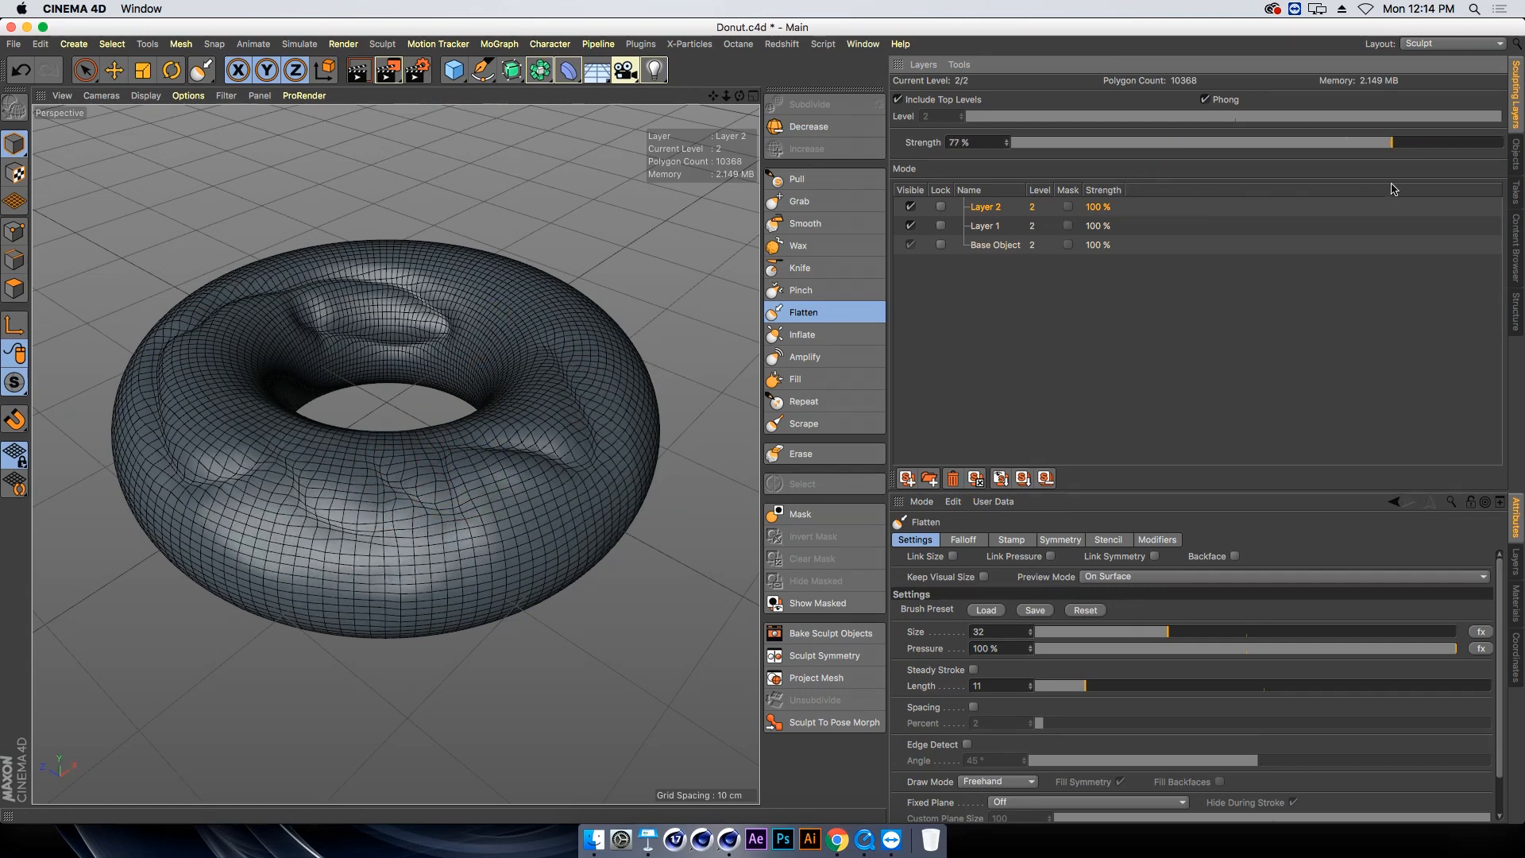
mouse_move(1464, 147)
mouse_down()
mouse_move(1152, 144)
mouse_move(1351, 143)
mouse_move(1184, 204)
mouse_move(1289, 231)
mouse_up()
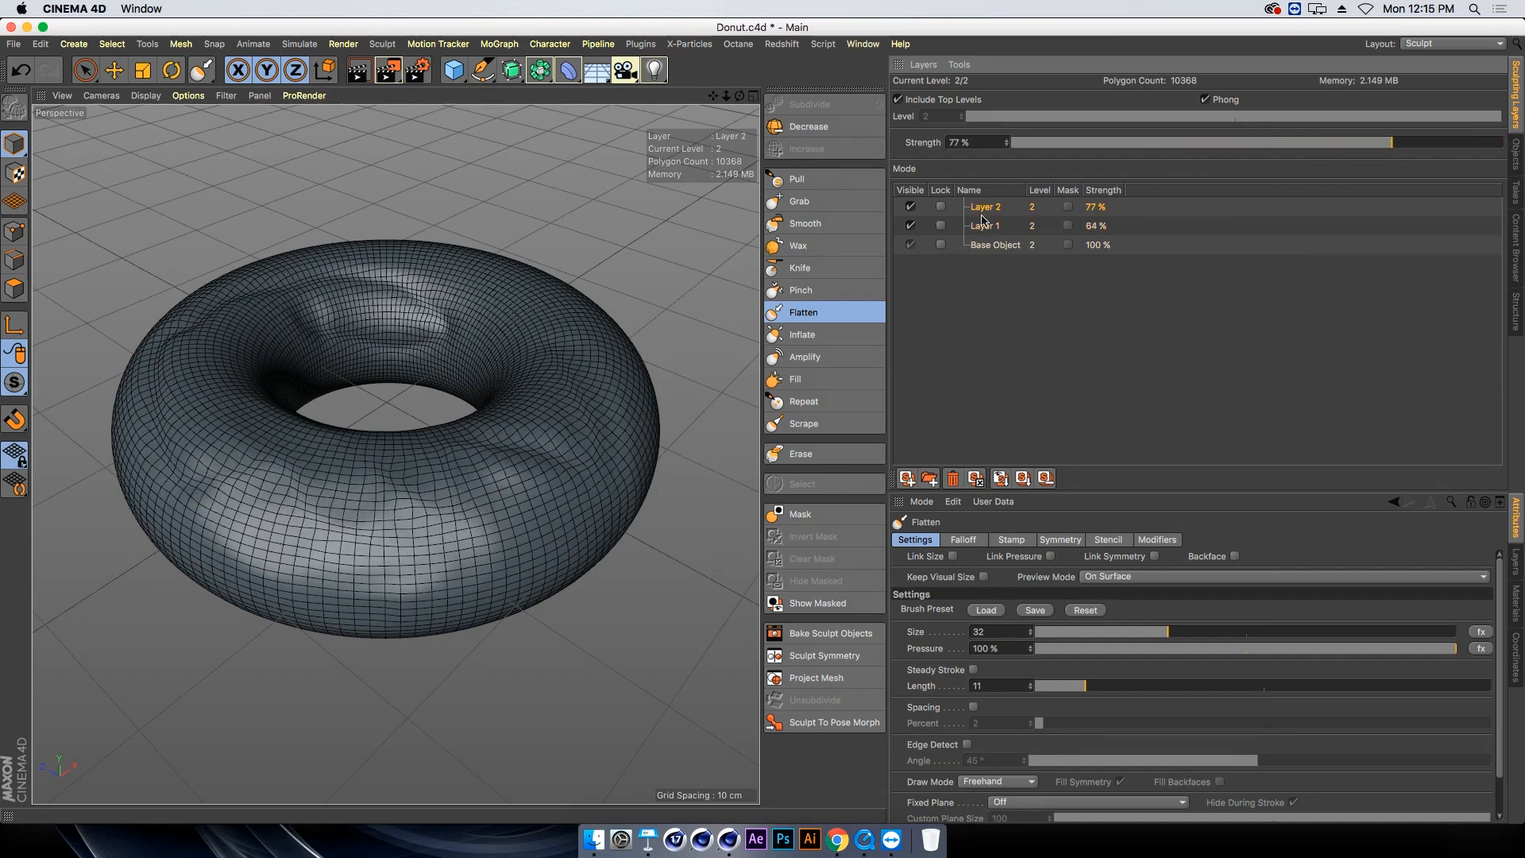
click(954, 479)
click(982, 209)
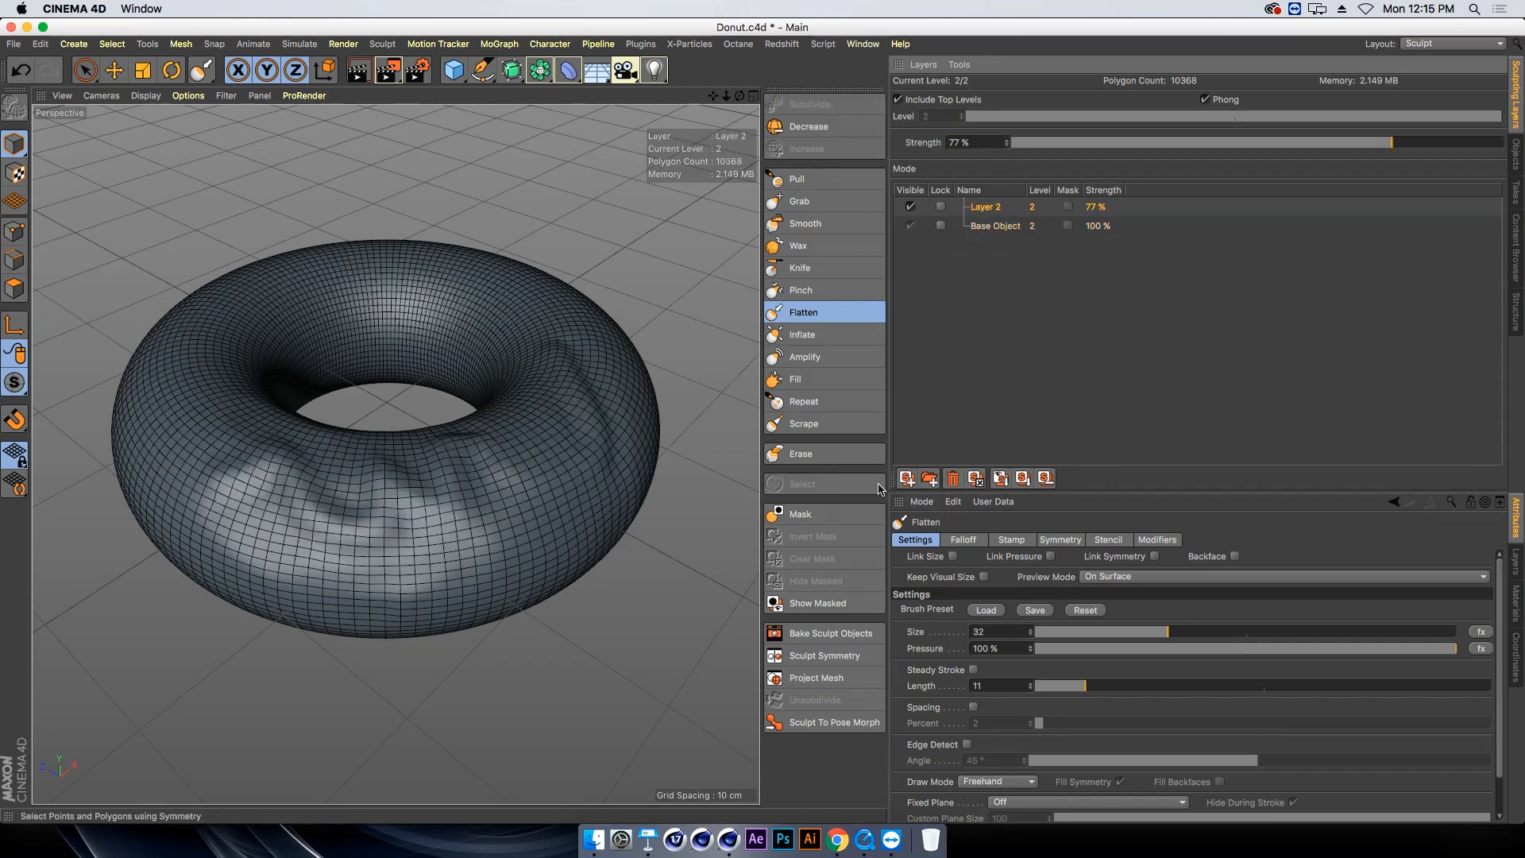
click(953, 479)
Activate the Mask brush for the donut and set its size to 35
mouse_move(358, 487)
alt+mouse_down()
mouse_move(470, 539)
mouse_move(350, 584)
mouse_move(350, 613)
mouse_move(351, 562)
mouse_move(355, 617)
mouse_move(354, 603)
alt+mouse_up()
alt+middle_drag(362, 605, 424, 510)
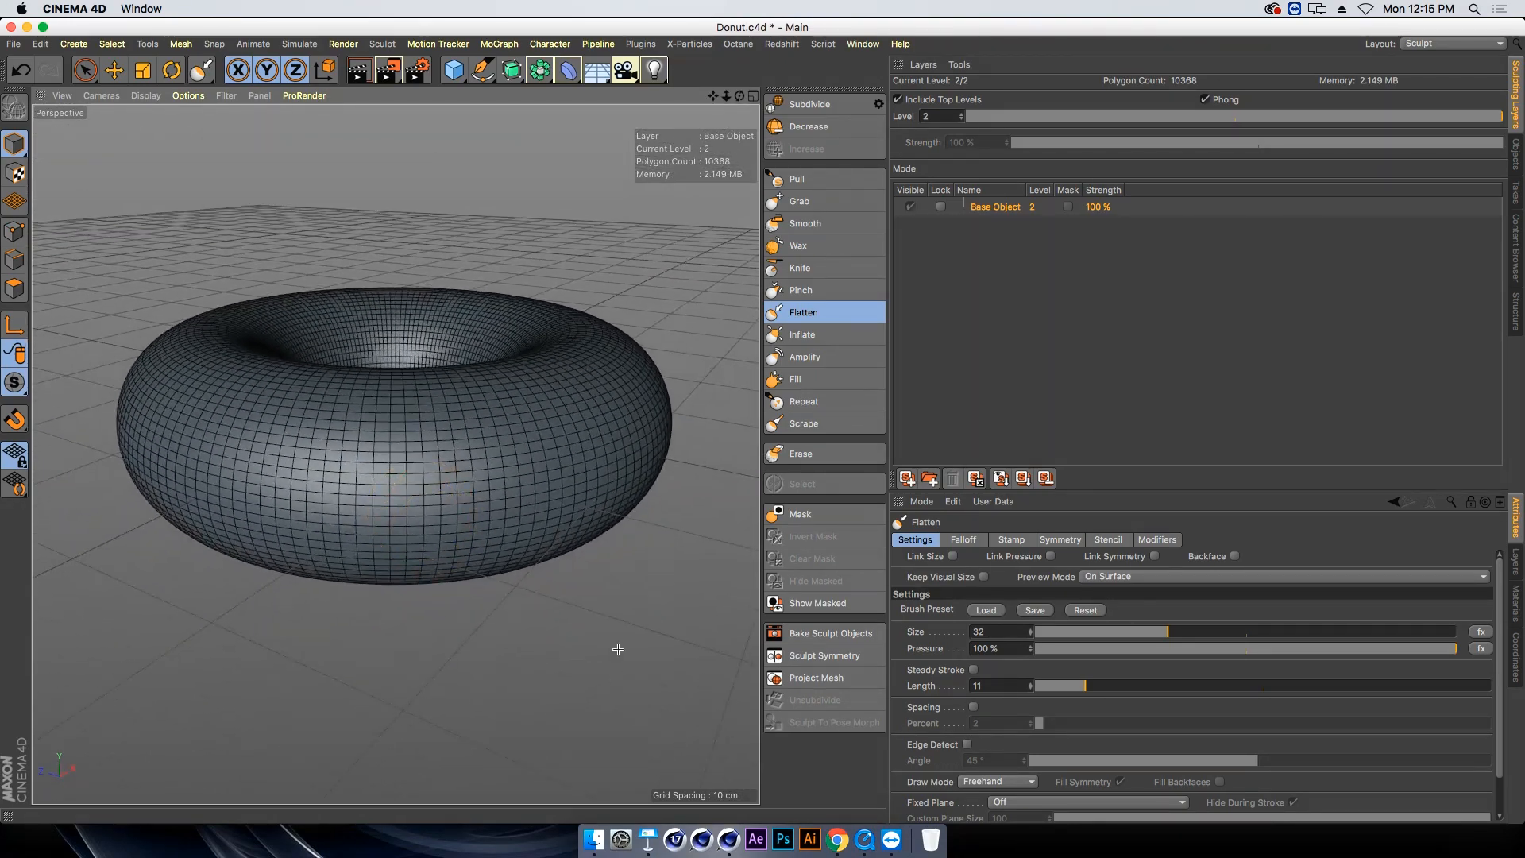
click(829, 515)
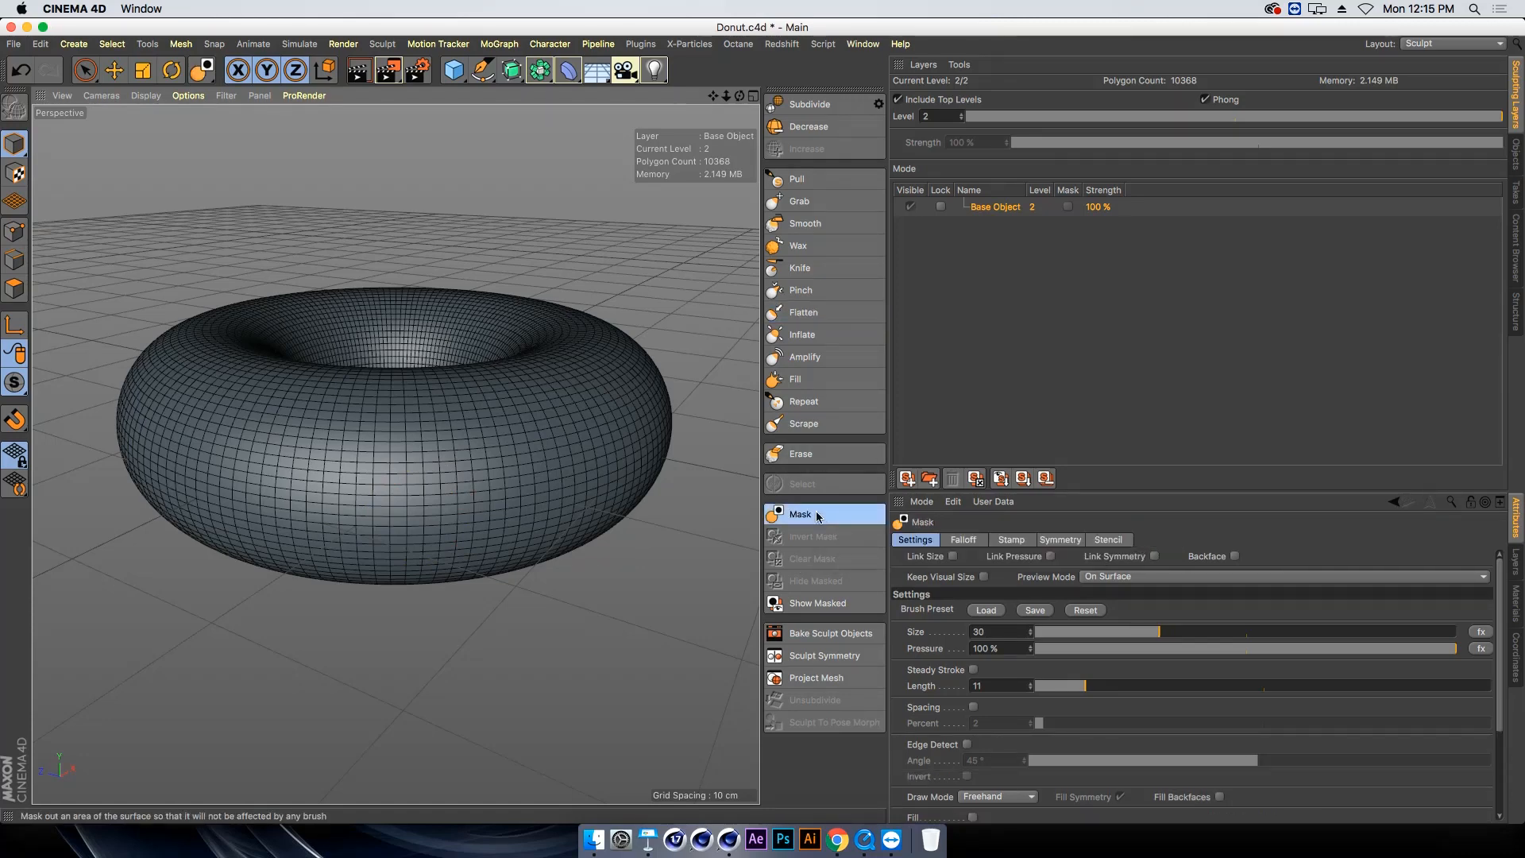
mouse_move(493, 365)
alt+mouse_down()
mouse_move(425, 470)
mouse_move(424, 421)
alt+mouse_up()
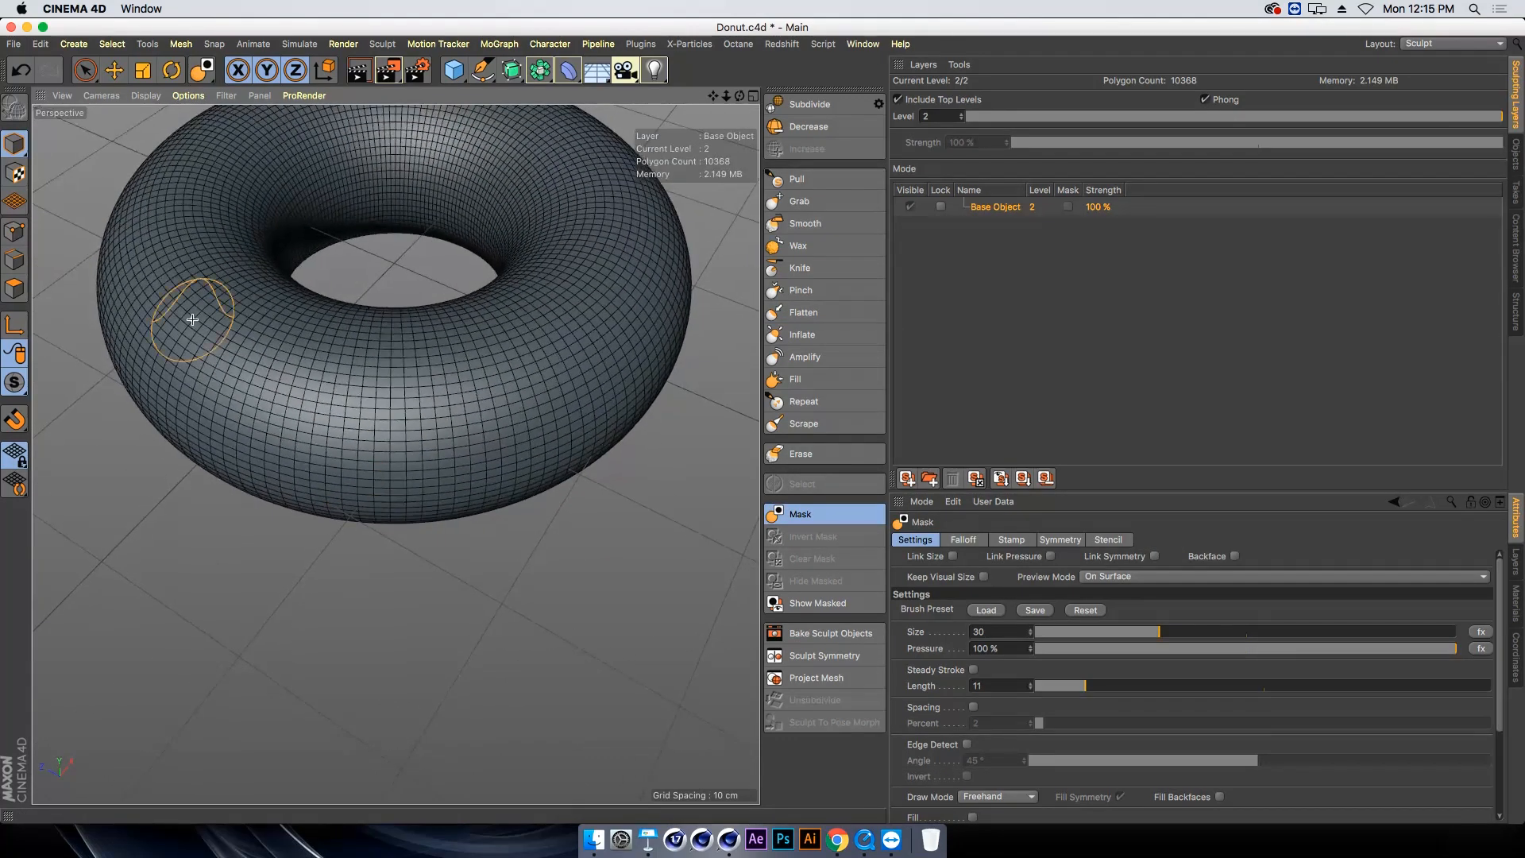
middle_drag(451, 343, 488, 359)
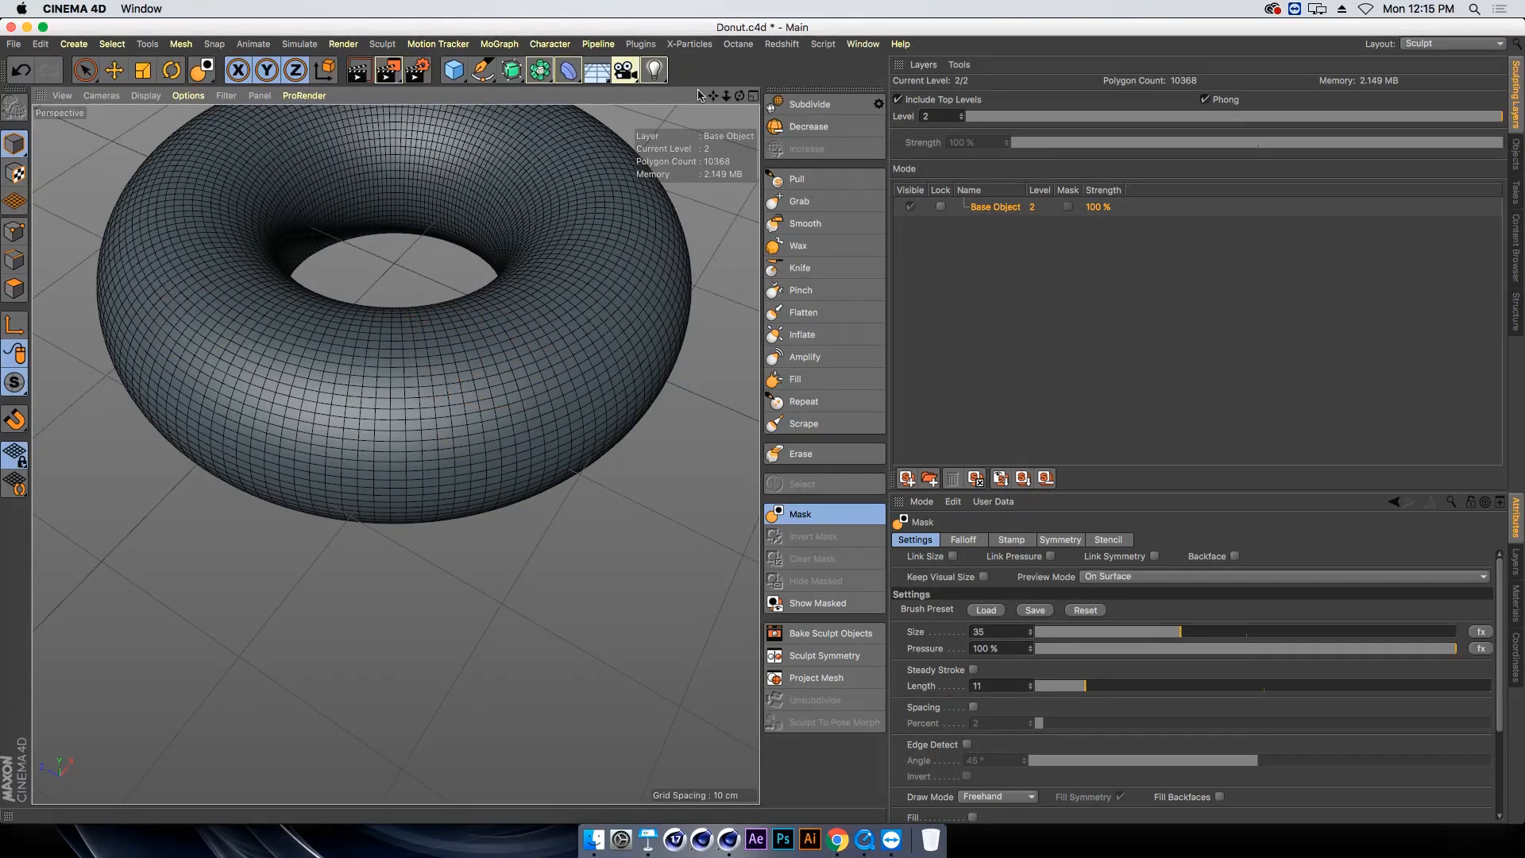
Switch to the Top view and frame the donut so it fills the viewport
click(754, 98)
middle_click(591, 286)
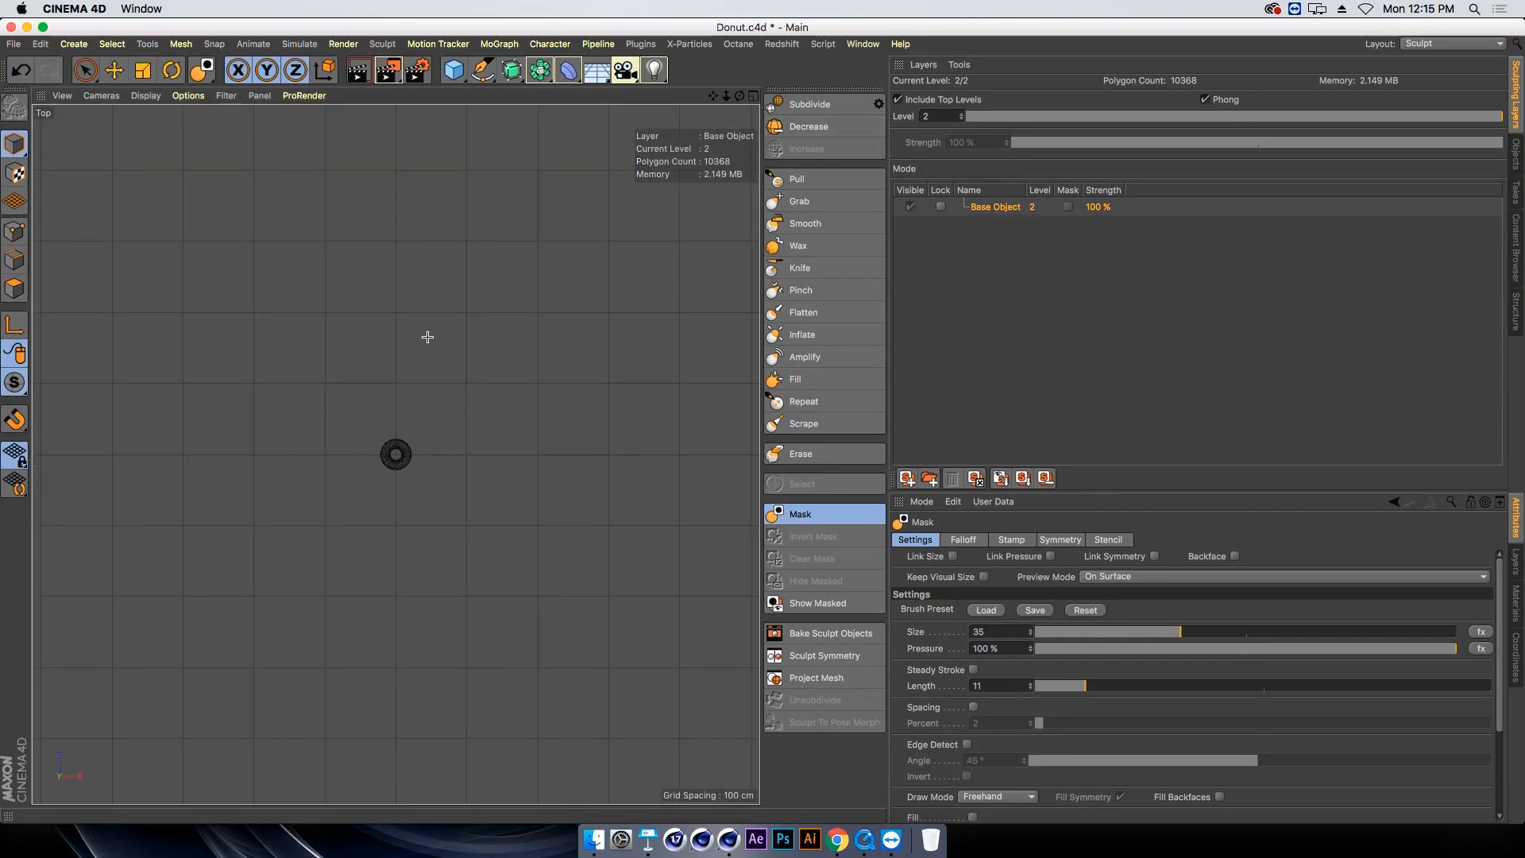
alt+right_drag(361, 370, 477, 347)
alt+middle_drag(441, 405, 340, 183)
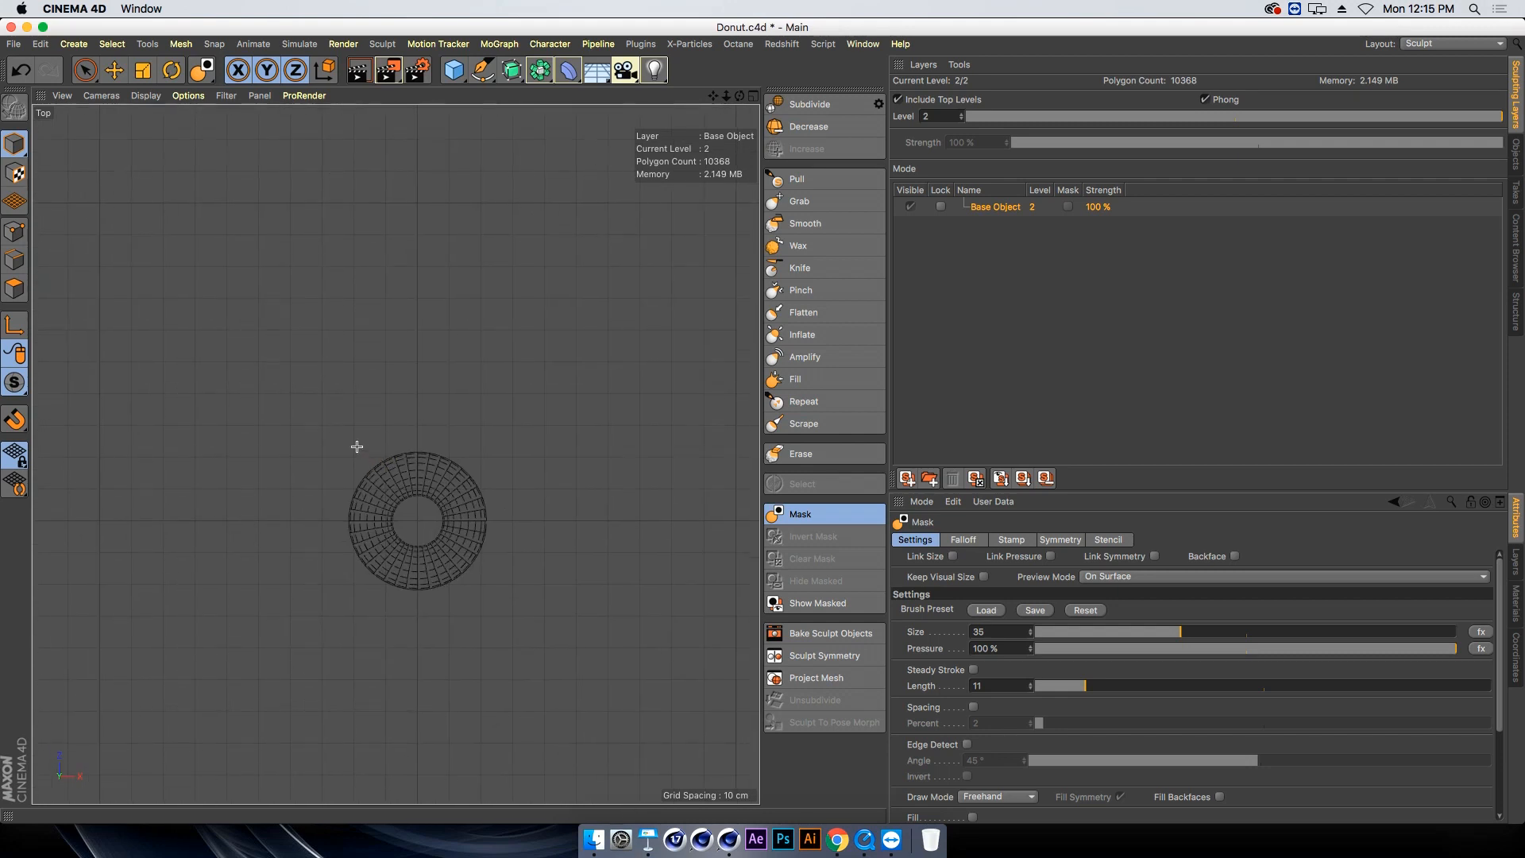
alt+middle_drag(358, 447, 350, 347)
alt+right_drag(282, 365, 370, 373)
alt+middle_drag(466, 428, 296, 346)
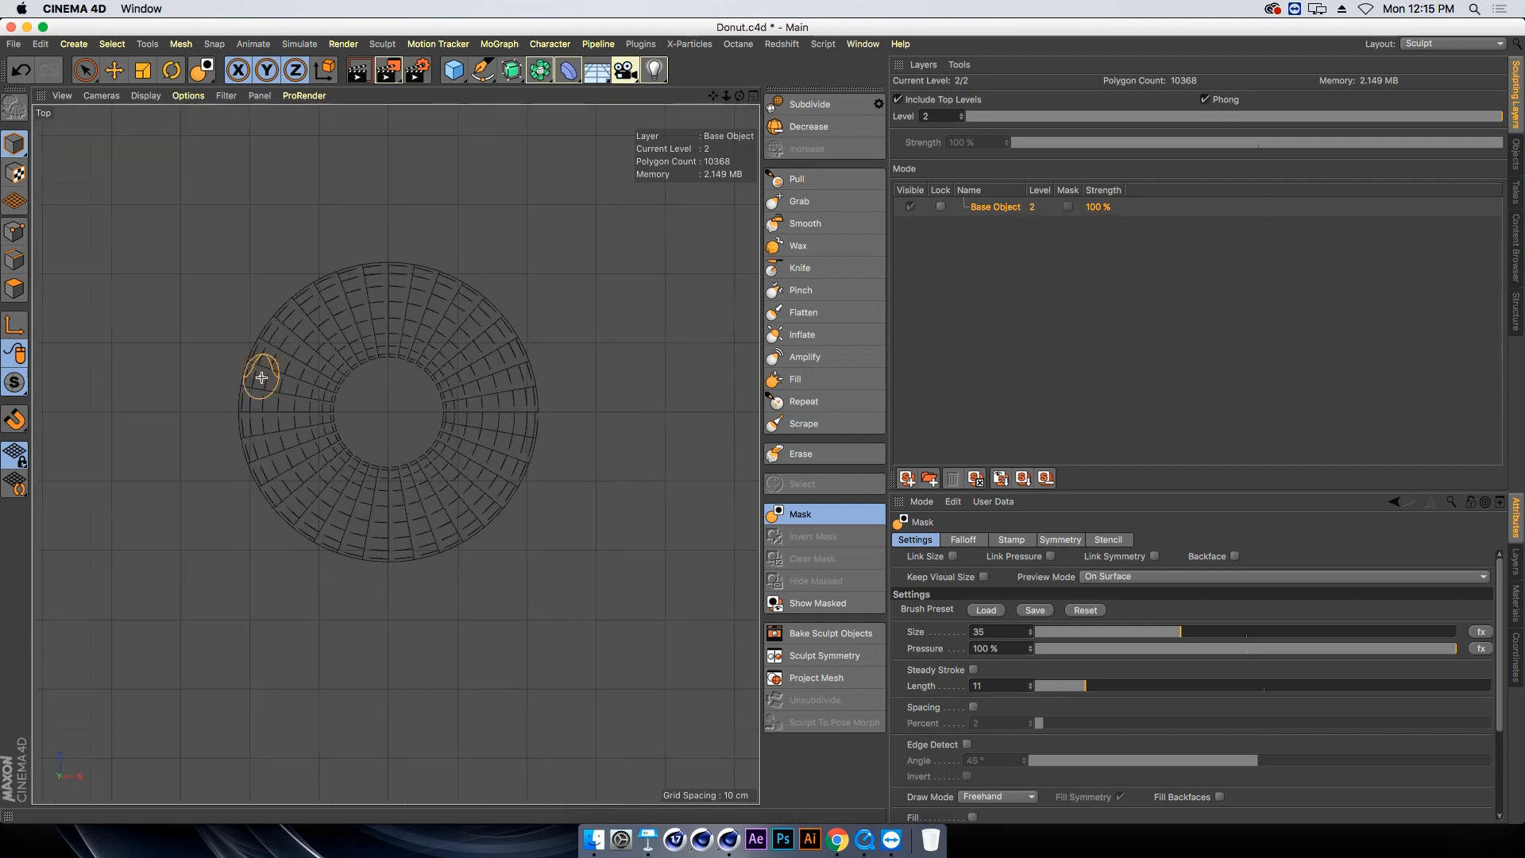
alt+right_drag(270, 377, 317, 381)
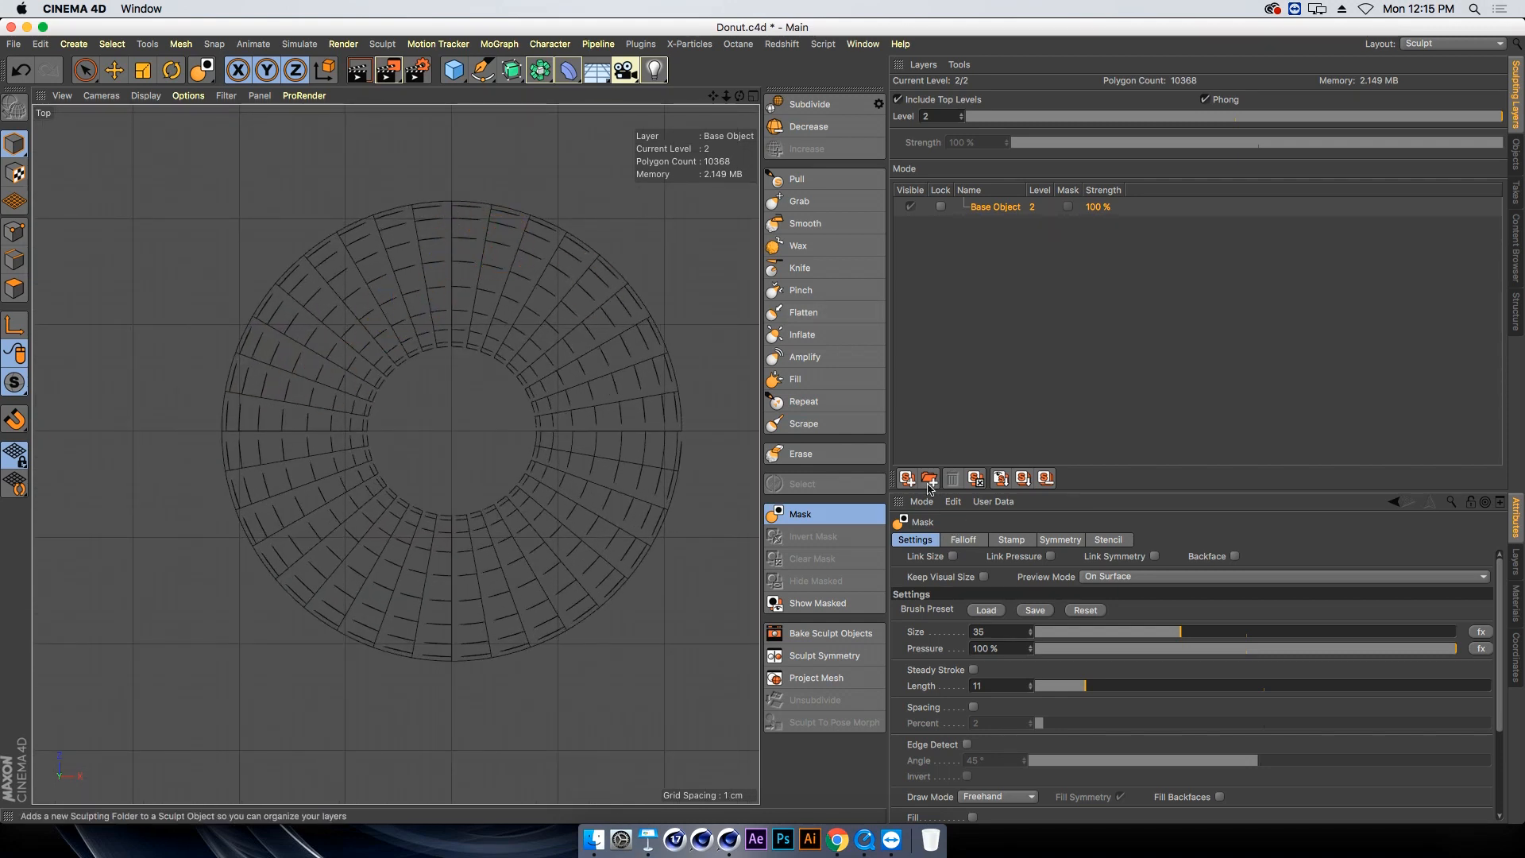
Add a new sculpting layer above the base object and set the Mask brush size to 42
click(906, 478)
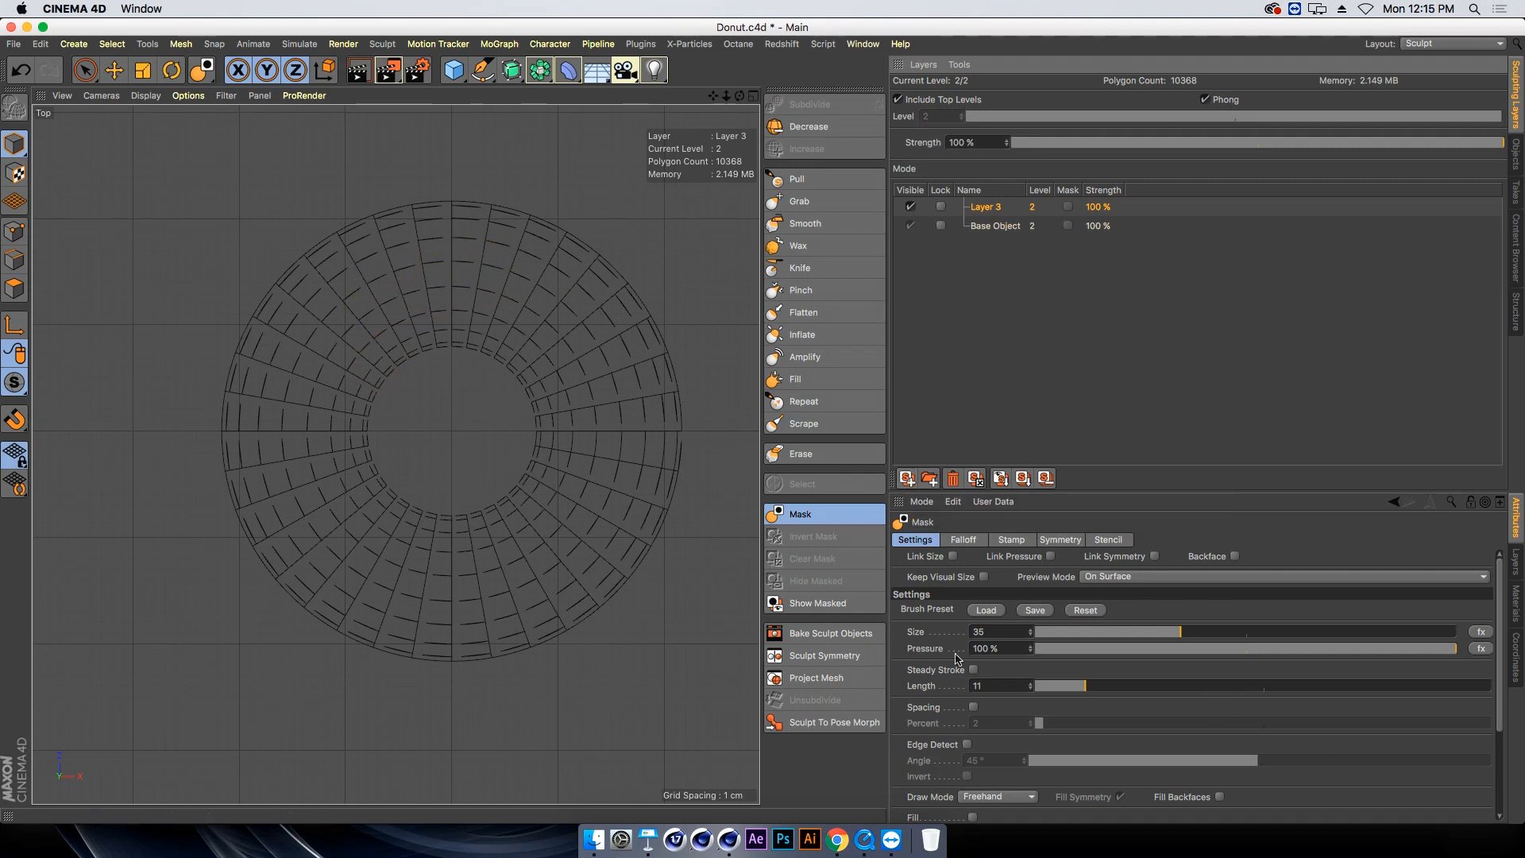
drag(1310, 633, 1112, 642)
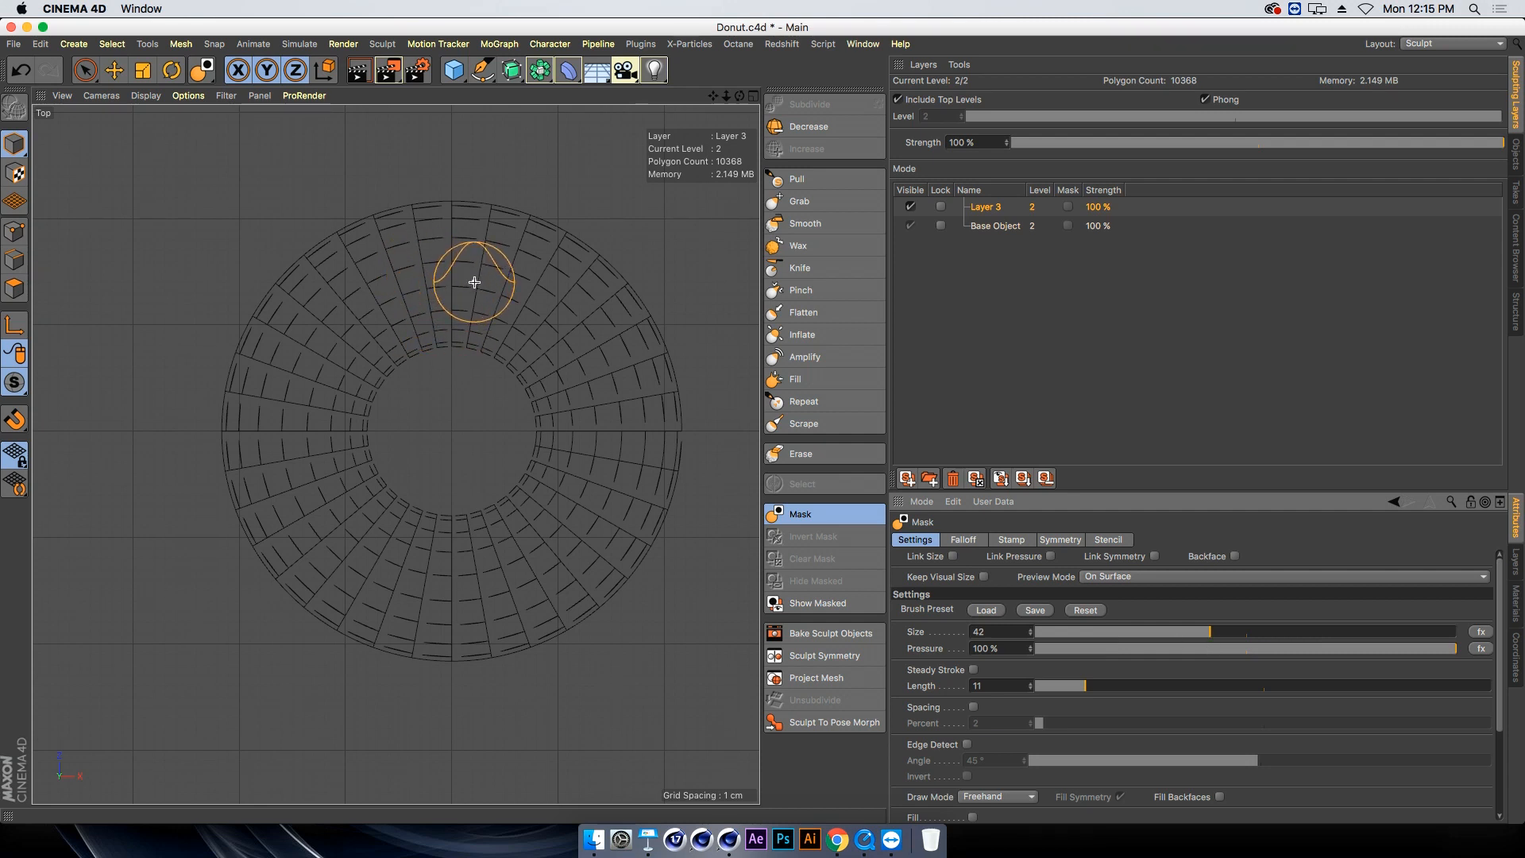
Shade the Top view and paint a mask over the donut's whole upper surface with the Mask brush at size 56
mouse_move(475, 282)
middle_down()
mouse_move(499, 274)
mouse_move(445, 259)
mouse_move(500, 269)
middle_up()
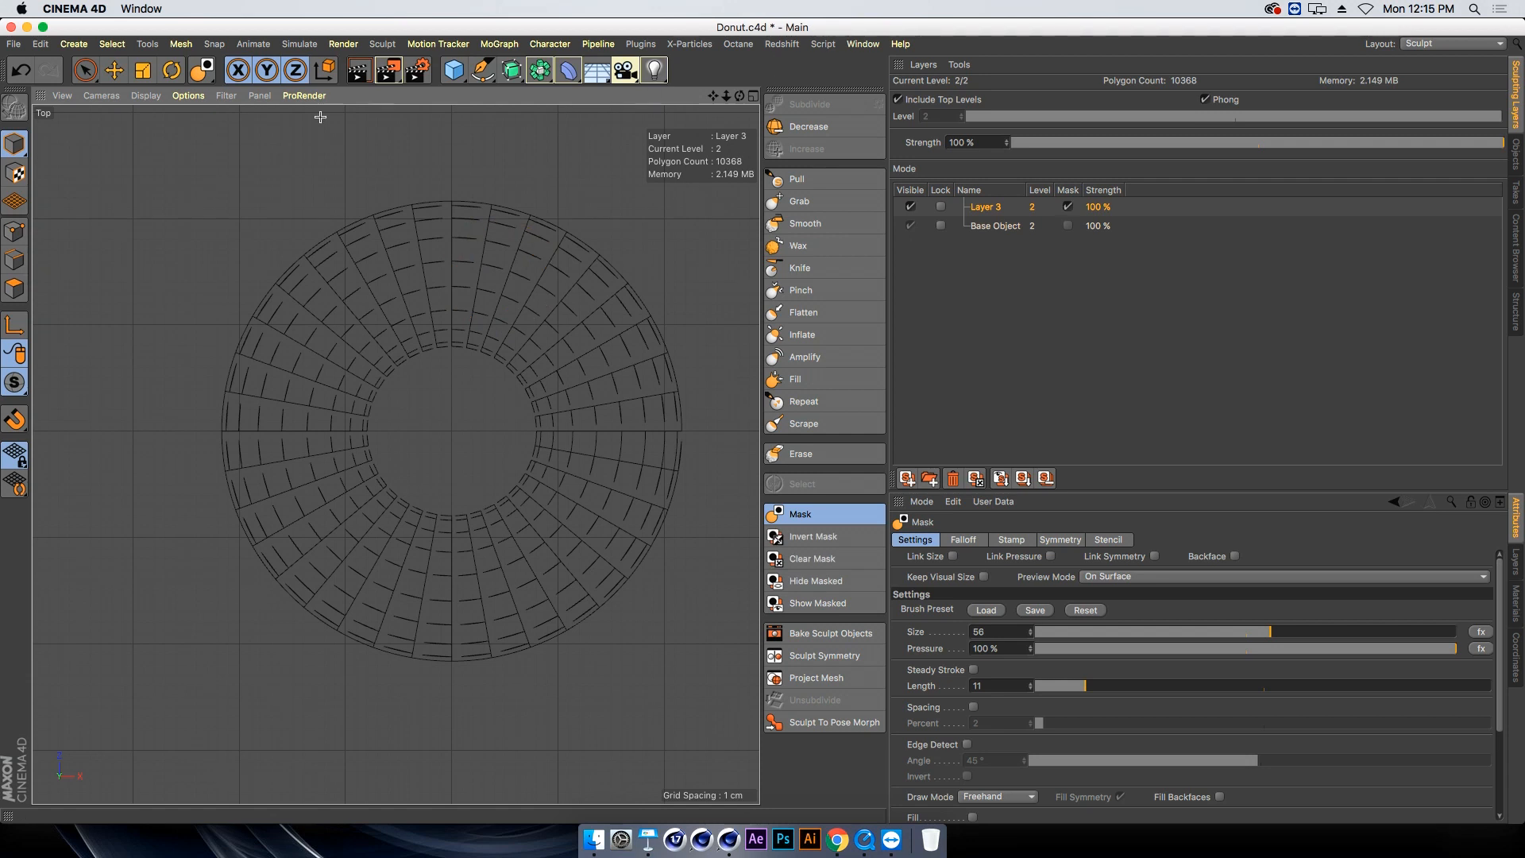
click(143, 96)
click(188, 112)
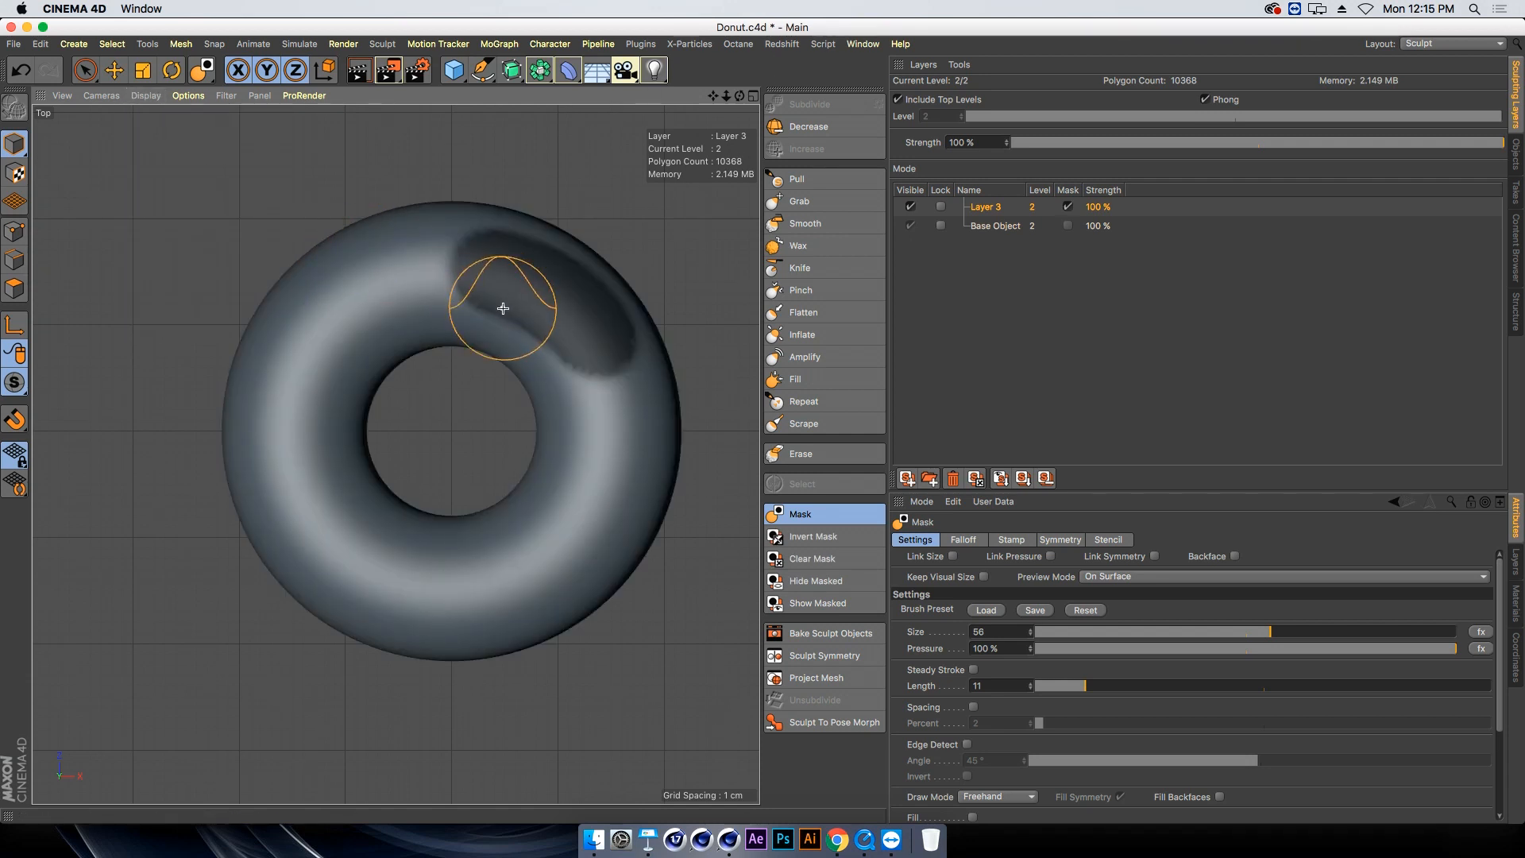
mouse_move(504, 299)
mouse_down()
mouse_move(477, 246)
mouse_move(599, 324)
mouse_move(603, 500)
mouse_move(571, 544)
mouse_move(463, 590)
mouse_move(417, 223)
mouse_move(366, 296)
mouse_move(544, 435)
mouse_move(413, 533)
mouse_up()
drag(363, 405, 458, 339)
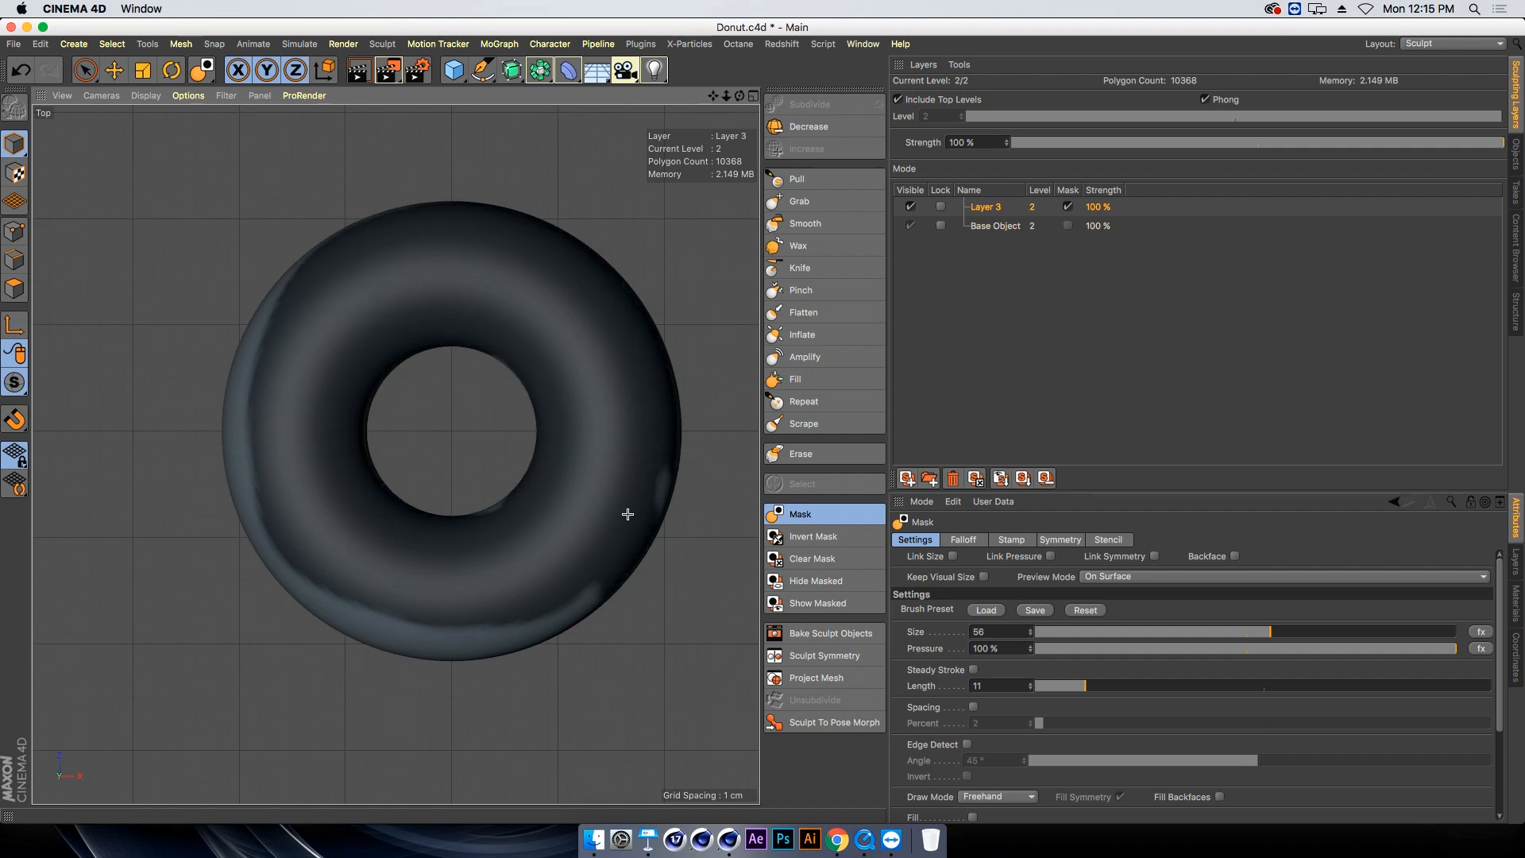
mouse_move(596, 568)
mouse_down()
mouse_move(374, 587)
mouse_move(516, 613)
mouse_up()
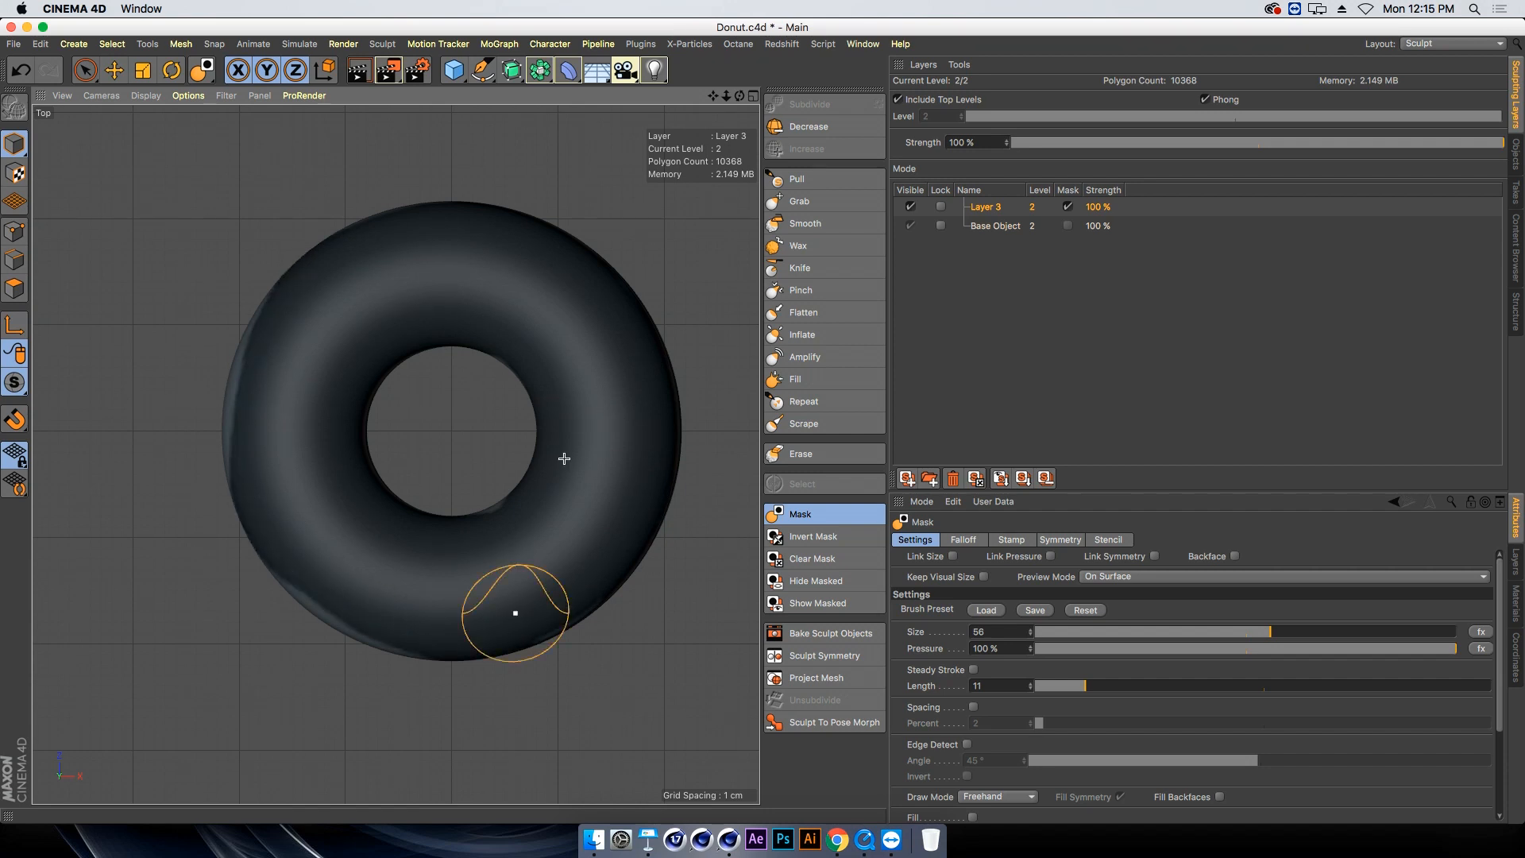
In the Perspective view, extend the mask down the donut's outer side in wavy drips with the Mask brush at size 50
click(752, 97)
click(389, 96)
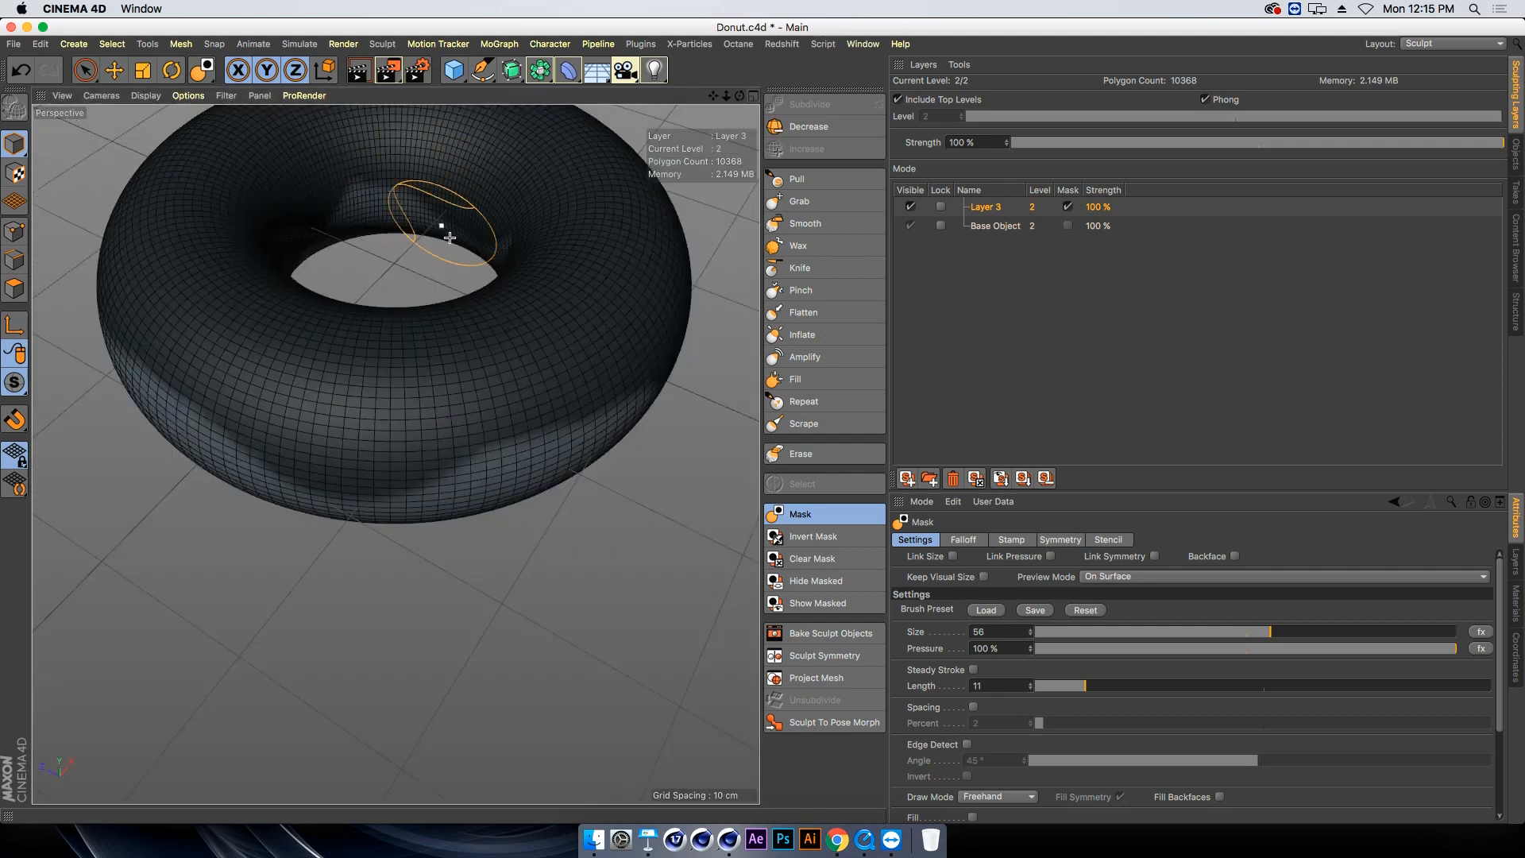
alt+drag(443, 228, 480, 354)
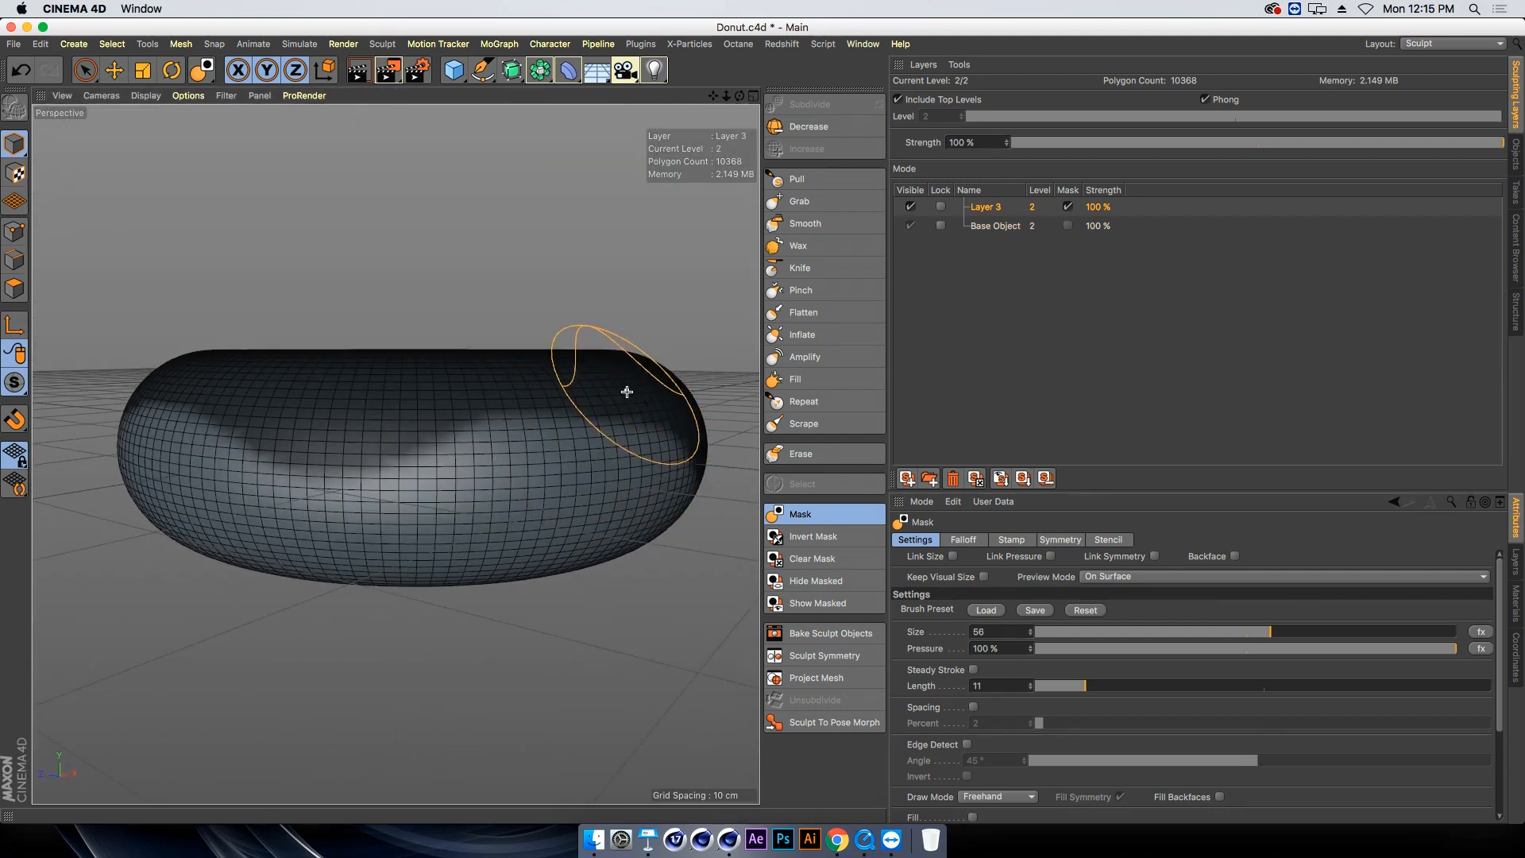
key([)
key([)
key([)
key([)
key([)
key([)
mouse_move(616, 405)
mouse_down()
mouse_move(270, 409)
mouse_move(160, 392)
mouse_move(397, 457)
mouse_up()
Continue the mask's wavy lower edge around the rest of the donut's outer side
drag(727, 98, 54, 657)
mouse_move(347, 504)
alt+mouse_down()
mouse_move(347, 450)
mouse_move(371, 510)
alt+mouse_up()
alt+right_drag(231, 502, 269, 503)
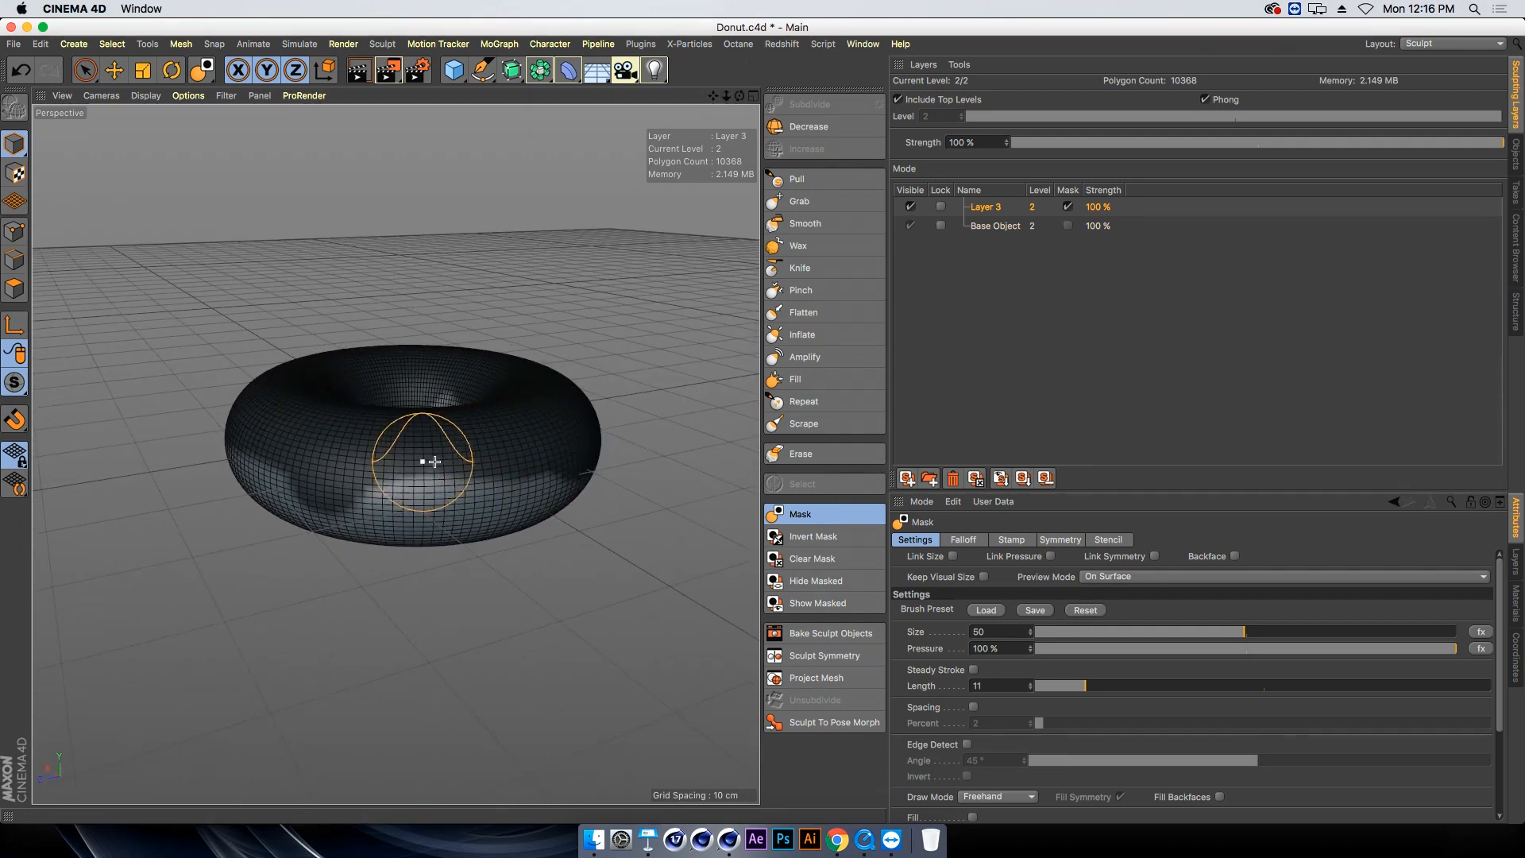
mouse_move(429, 460)
mouse_down()
mouse_move(391, 448)
mouse_move(535, 450)
mouse_move(301, 324)
mouse_up()
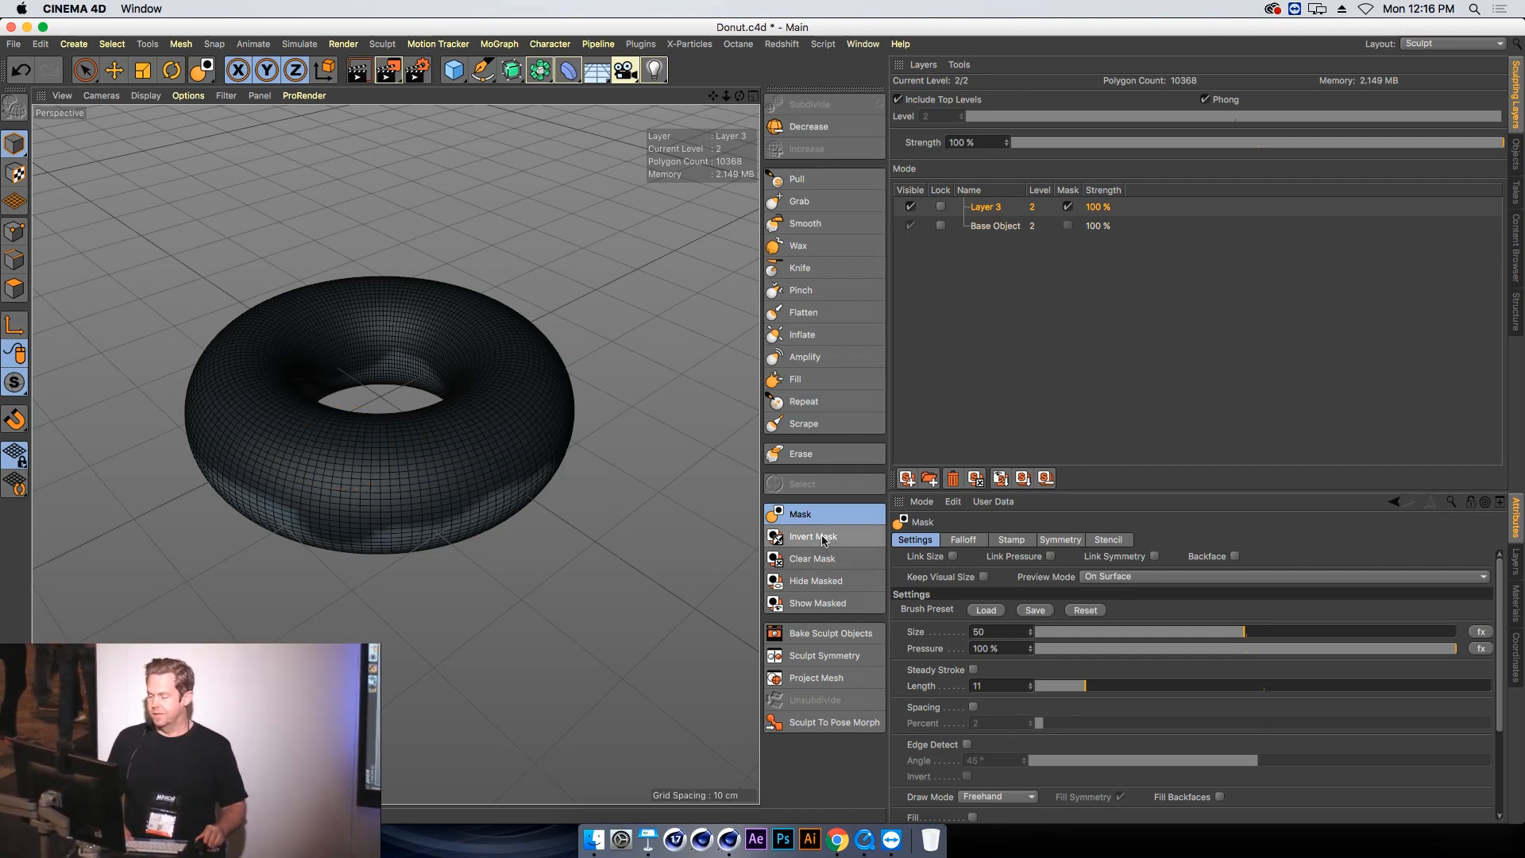
Invert the mask so the donut's lower part is protected and the icing area is free for sculpting
click(803, 536)
mouse_move(406, 336)
alt+mouse_down()
mouse_move(398, 358)
mouse_move(415, 352)
alt+mouse_up()
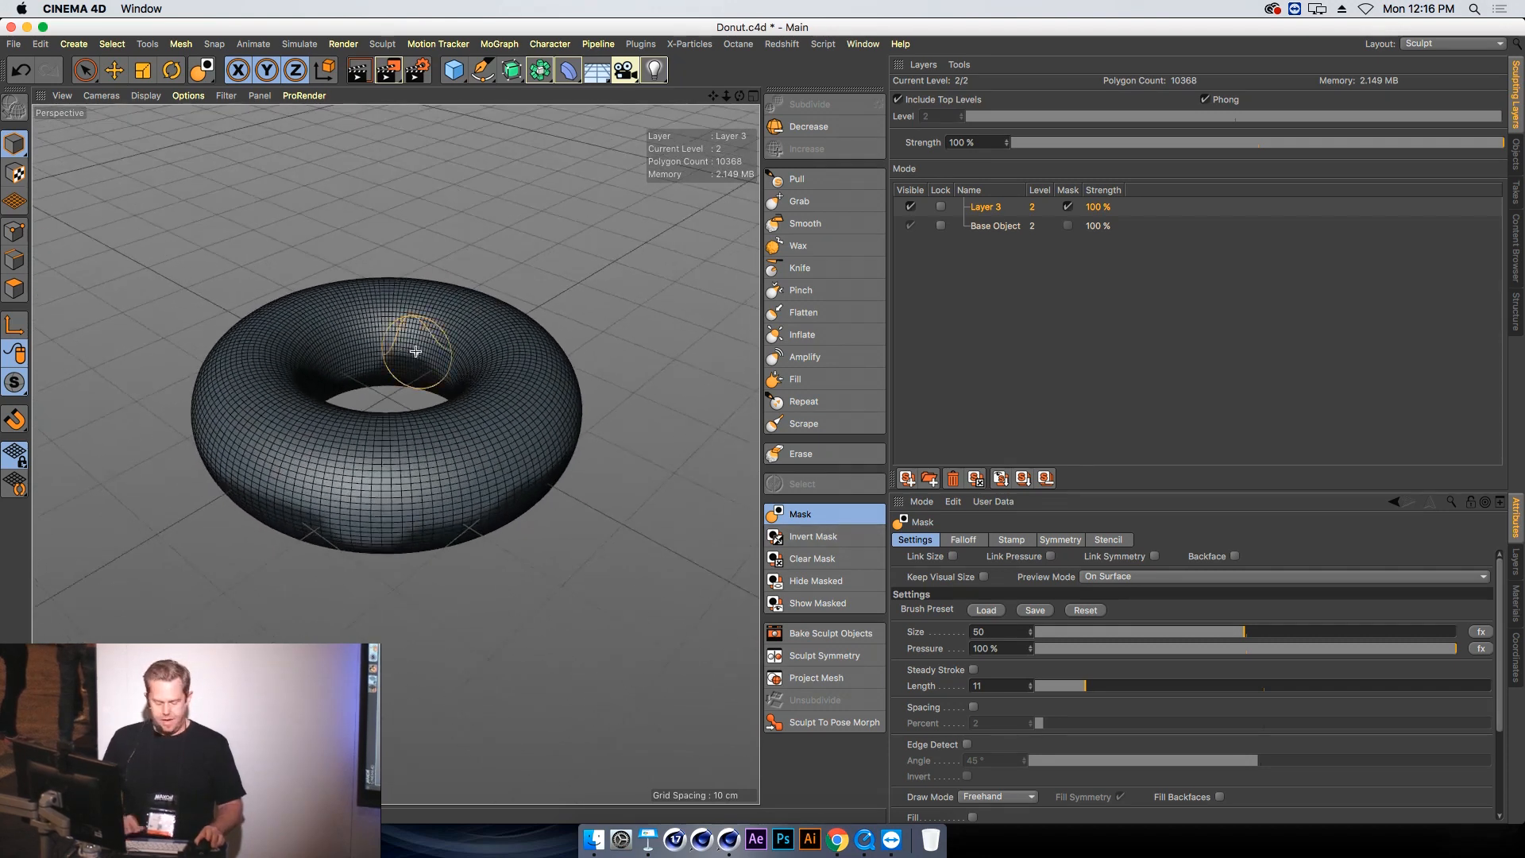
alt+right_drag(197, 386, 214, 376)
alt+drag(214, 375, 508, 406)
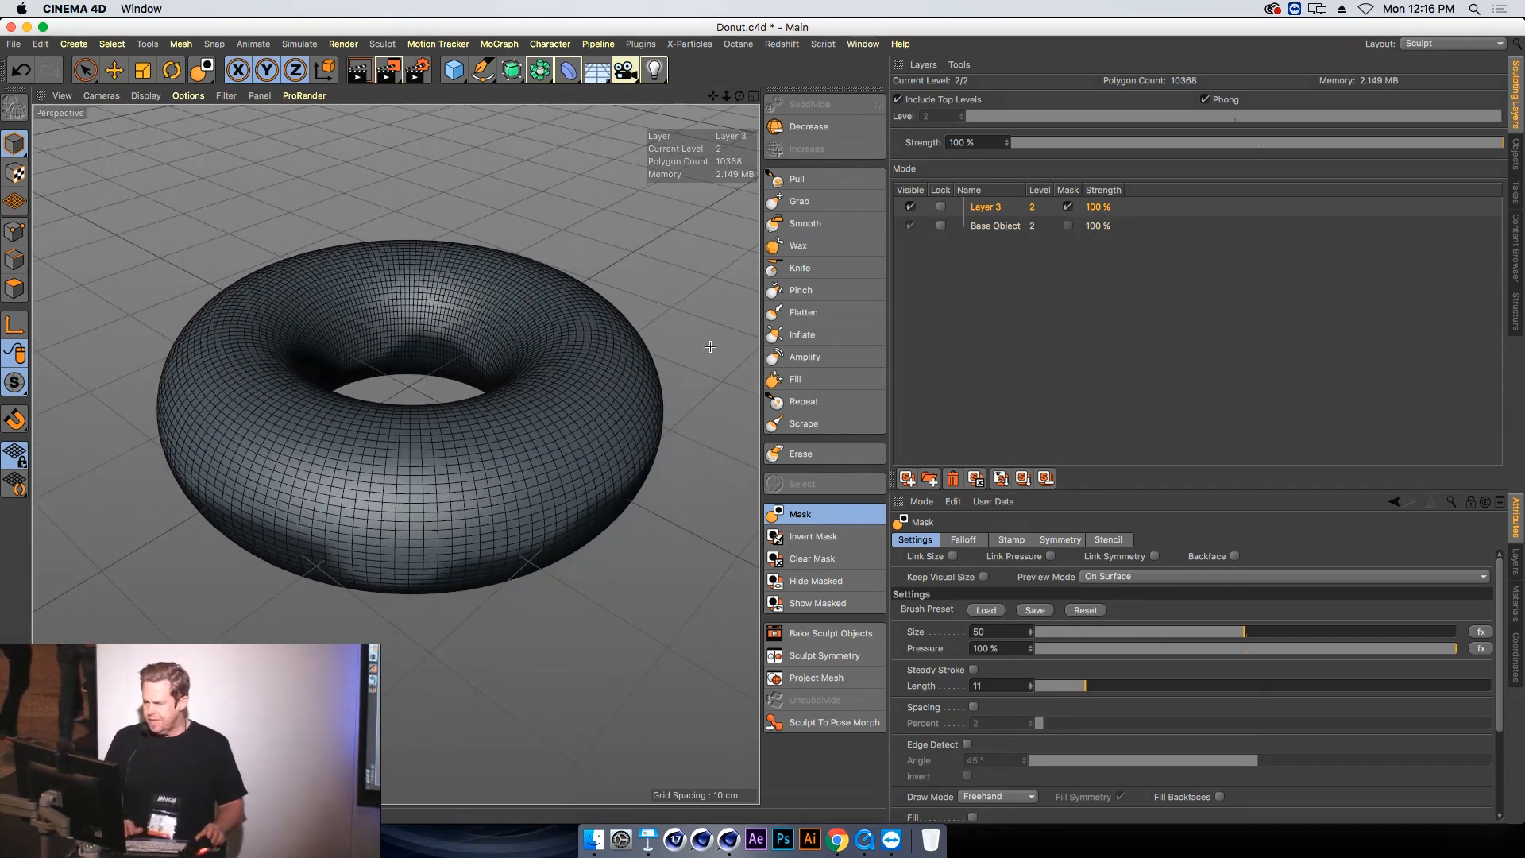
Undo the test stroke and raise the unmasked icing along the donut's front with the Pull brush at size 73 and 20 % pressure
click(800, 183)
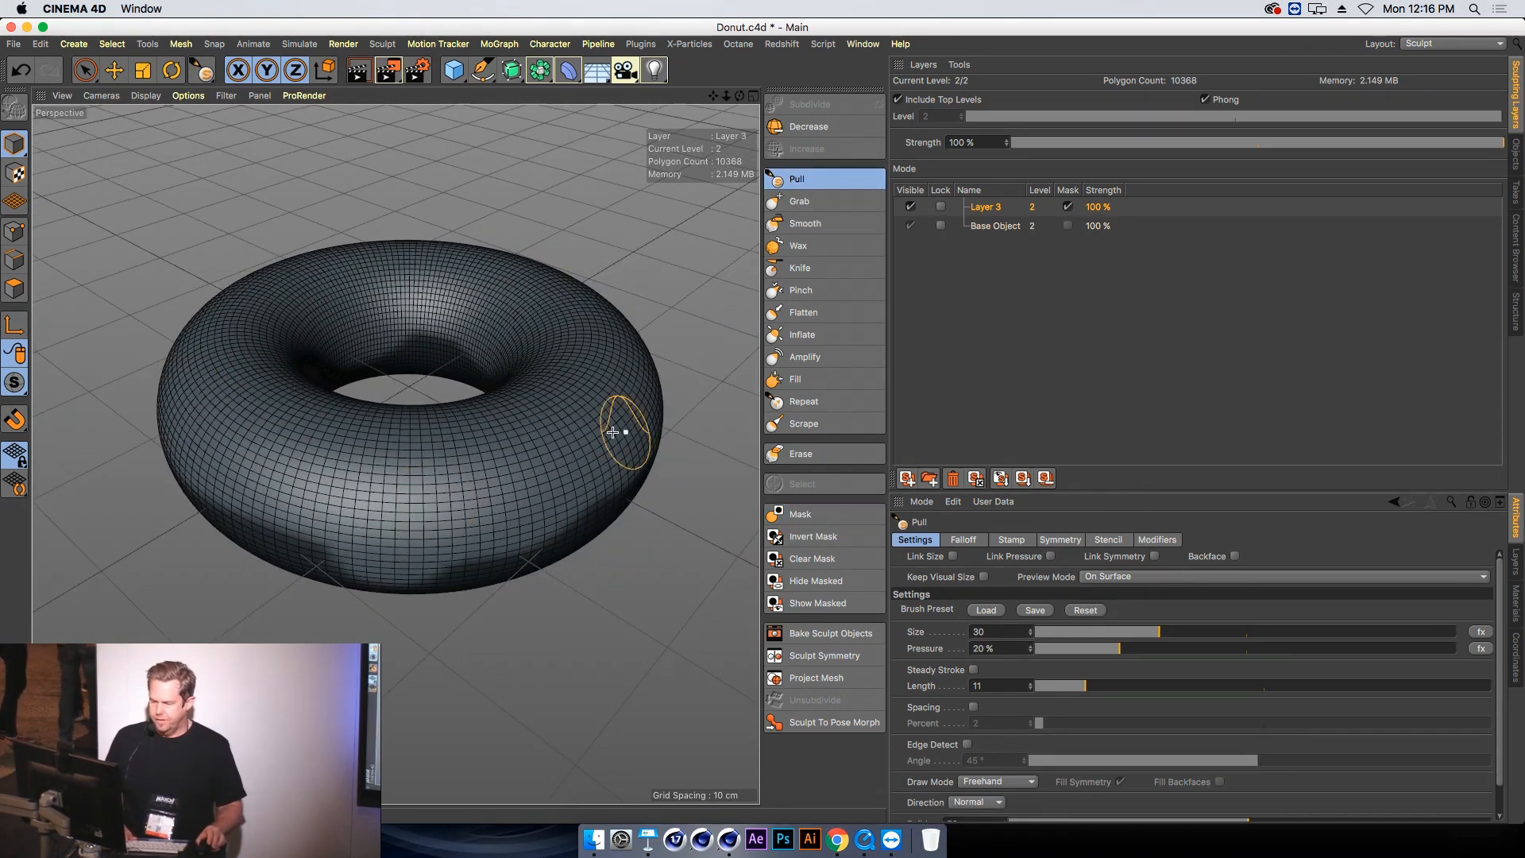
key(super+z)
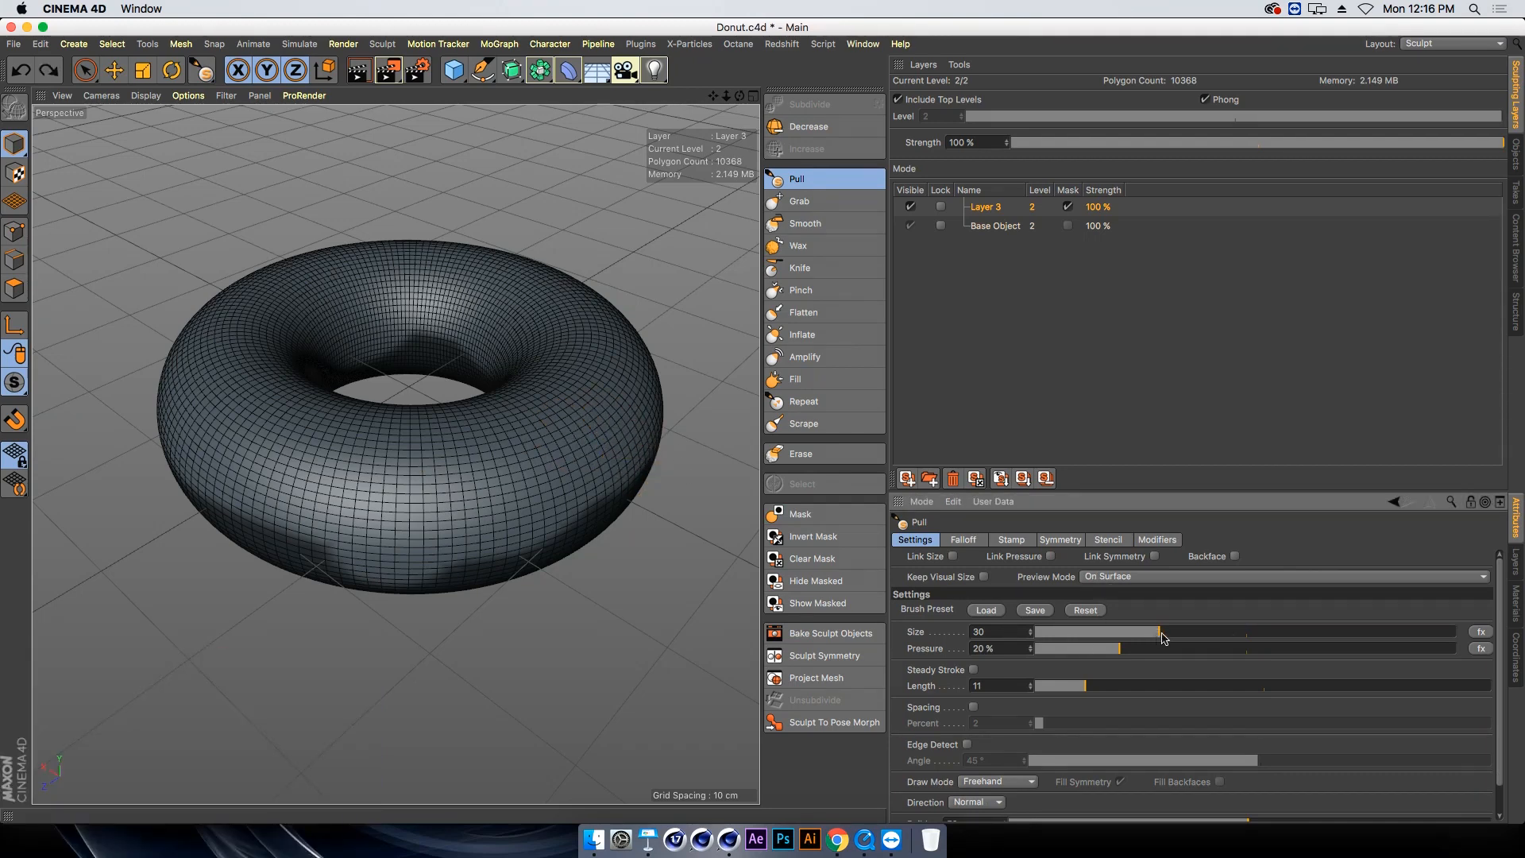
drag(1330, 636, 1343, 636)
alt+drag(437, 466, 443, 510)
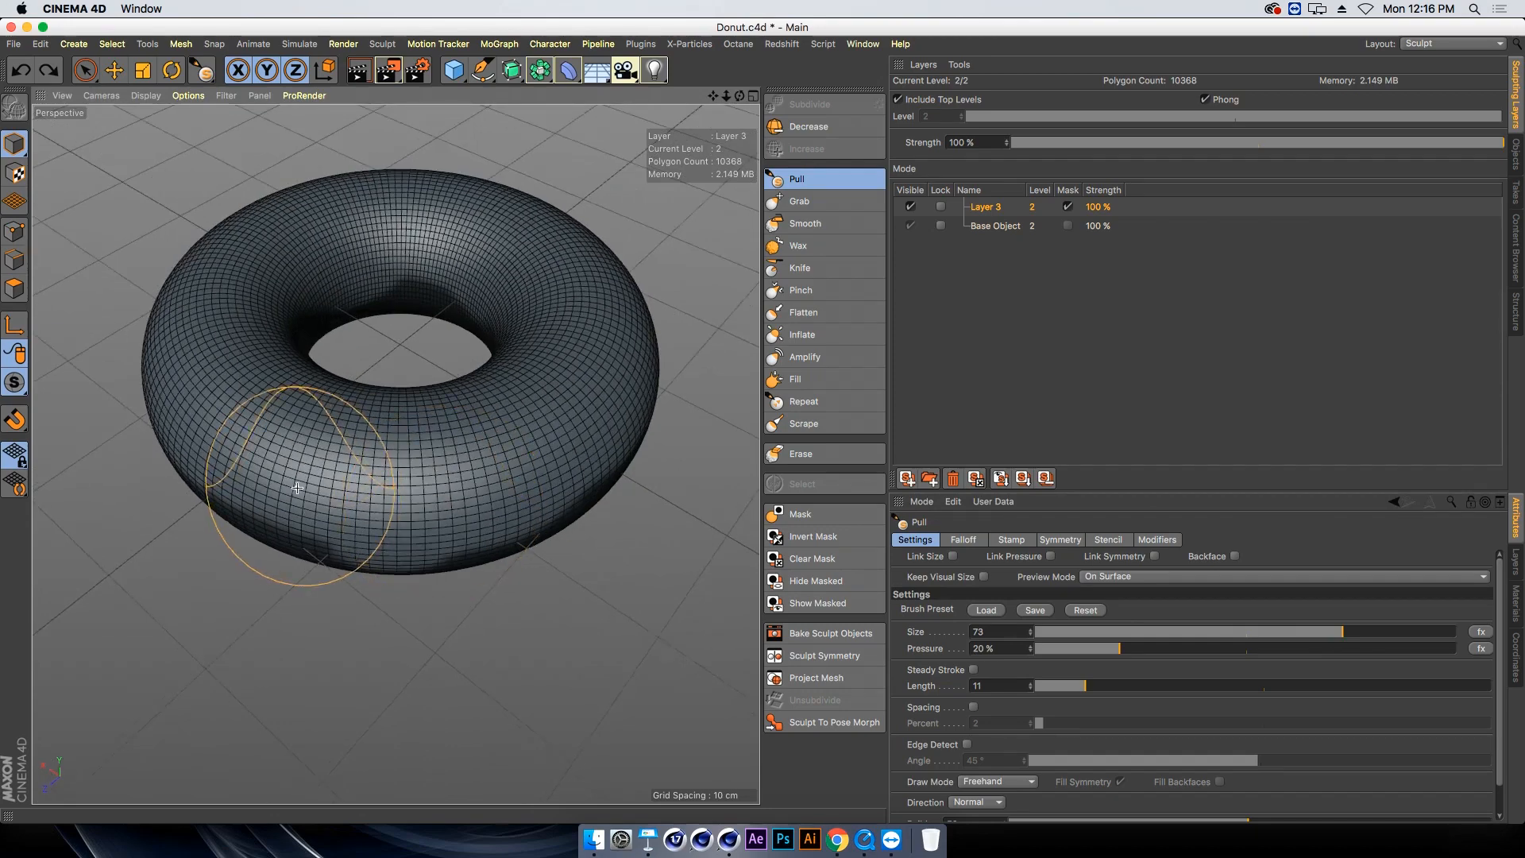
alt+right_drag(301, 490, 310, 490)
mouse_move(346, 469)
mouse_down()
mouse_move(517, 446)
mouse_move(439, 562)
mouse_move(207, 456)
mouse_move(232, 463)
mouse_up()
mouse_move(398, 528)
alt+mouse_down()
mouse_move(412, 442)
mouse_move(382, 416)
alt+mouse_up()
mouse_move(281, 507)
mouse_down()
mouse_move(436, 535)
mouse_move(358, 558)
mouse_move(643, 558)
mouse_move(390, 497)
mouse_up()
mouse_move(715, 96)
mouse_down()
mouse_move(558, 50)
mouse_move(517, 54)
mouse_up()
mouse_move(266, 479)
mouse_down()
mouse_move(605, 491)
mouse_move(492, 498)
mouse_up()
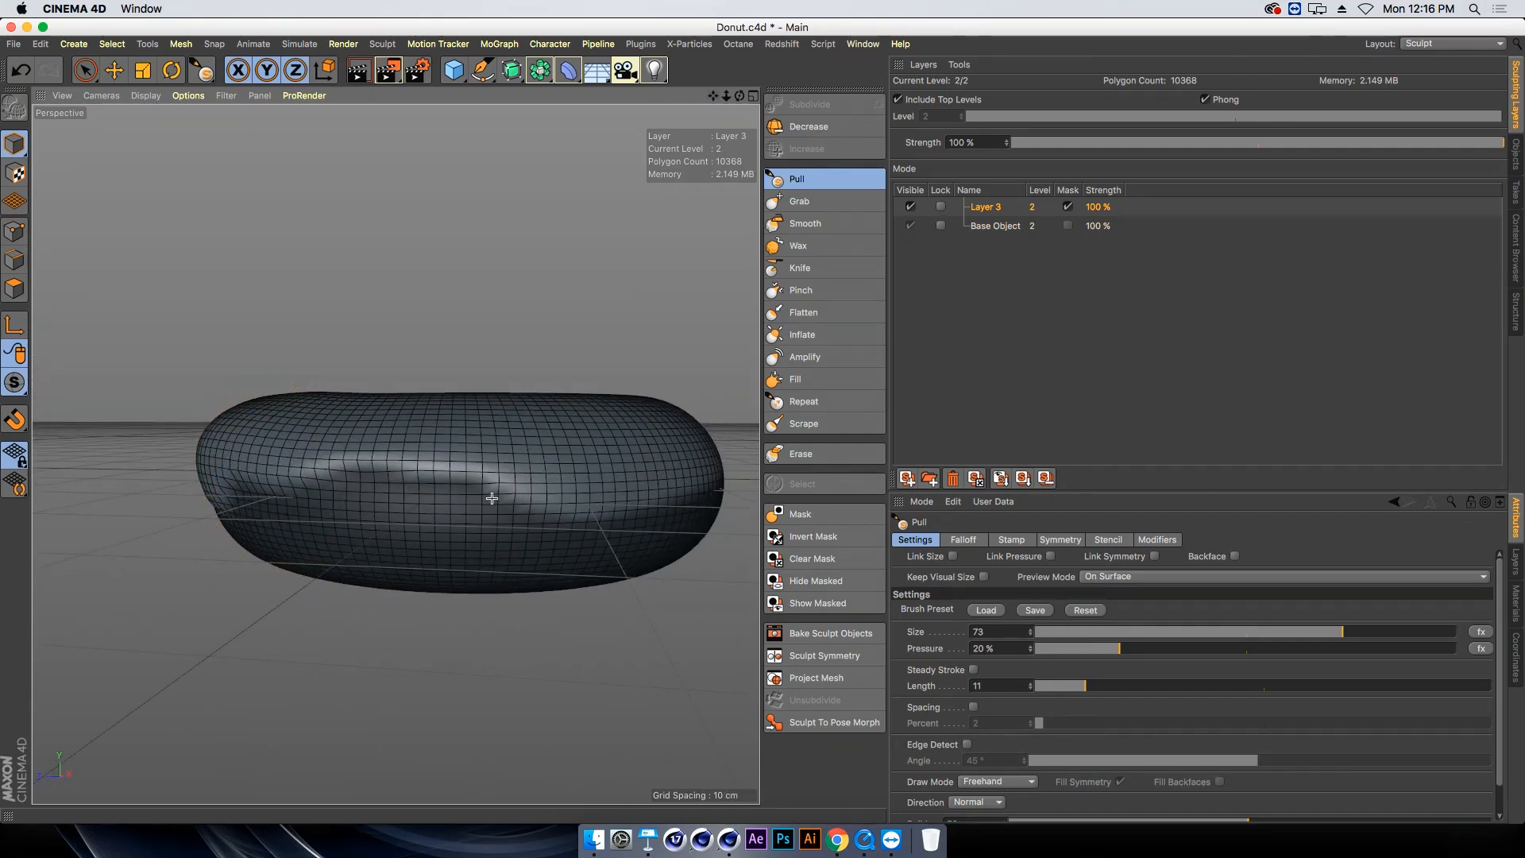
Continue pulling out the unmasked icing around the donut's remaining sides and its top
drag(712, 97, 599, 104)
alt+drag(524, 617, 433, 595)
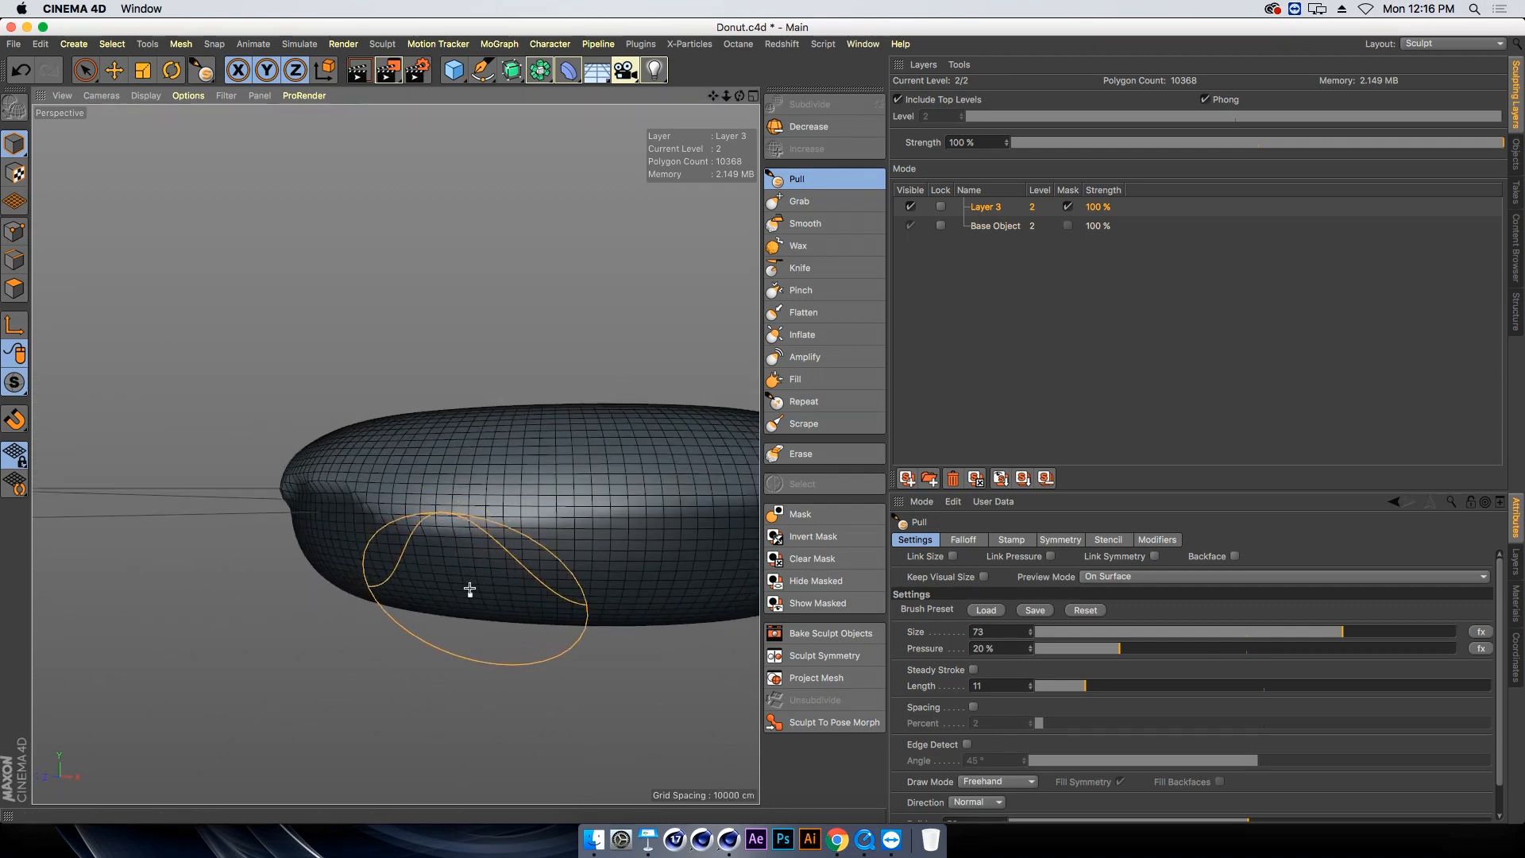
scroll(468, 581, down, 5)
scroll(467, 577, up, 2)
drag(626, 525, 640, 535)
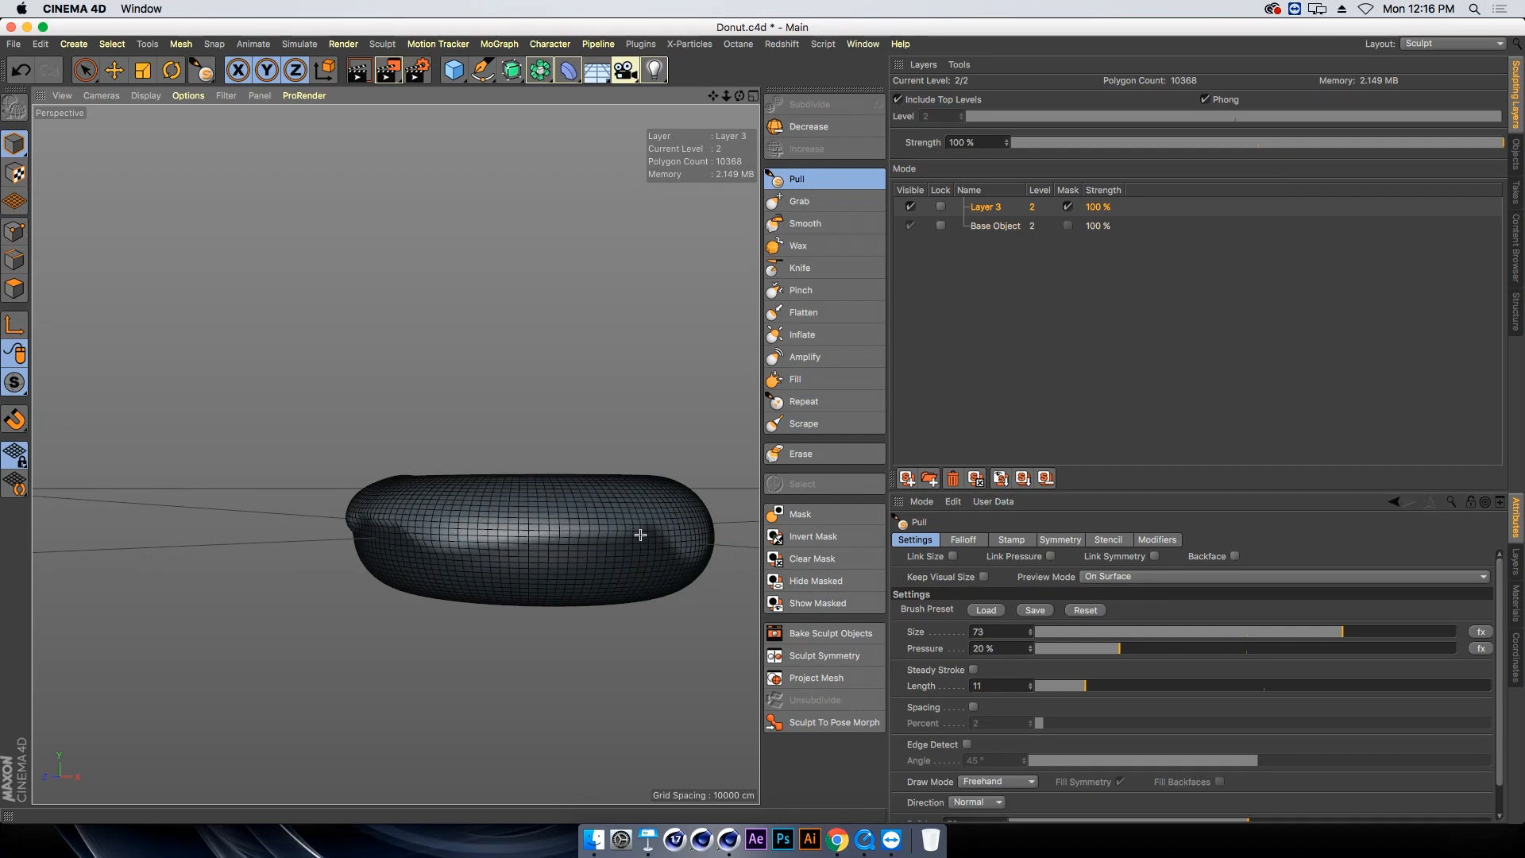
alt+middle_drag(547, 491, 395, 452)
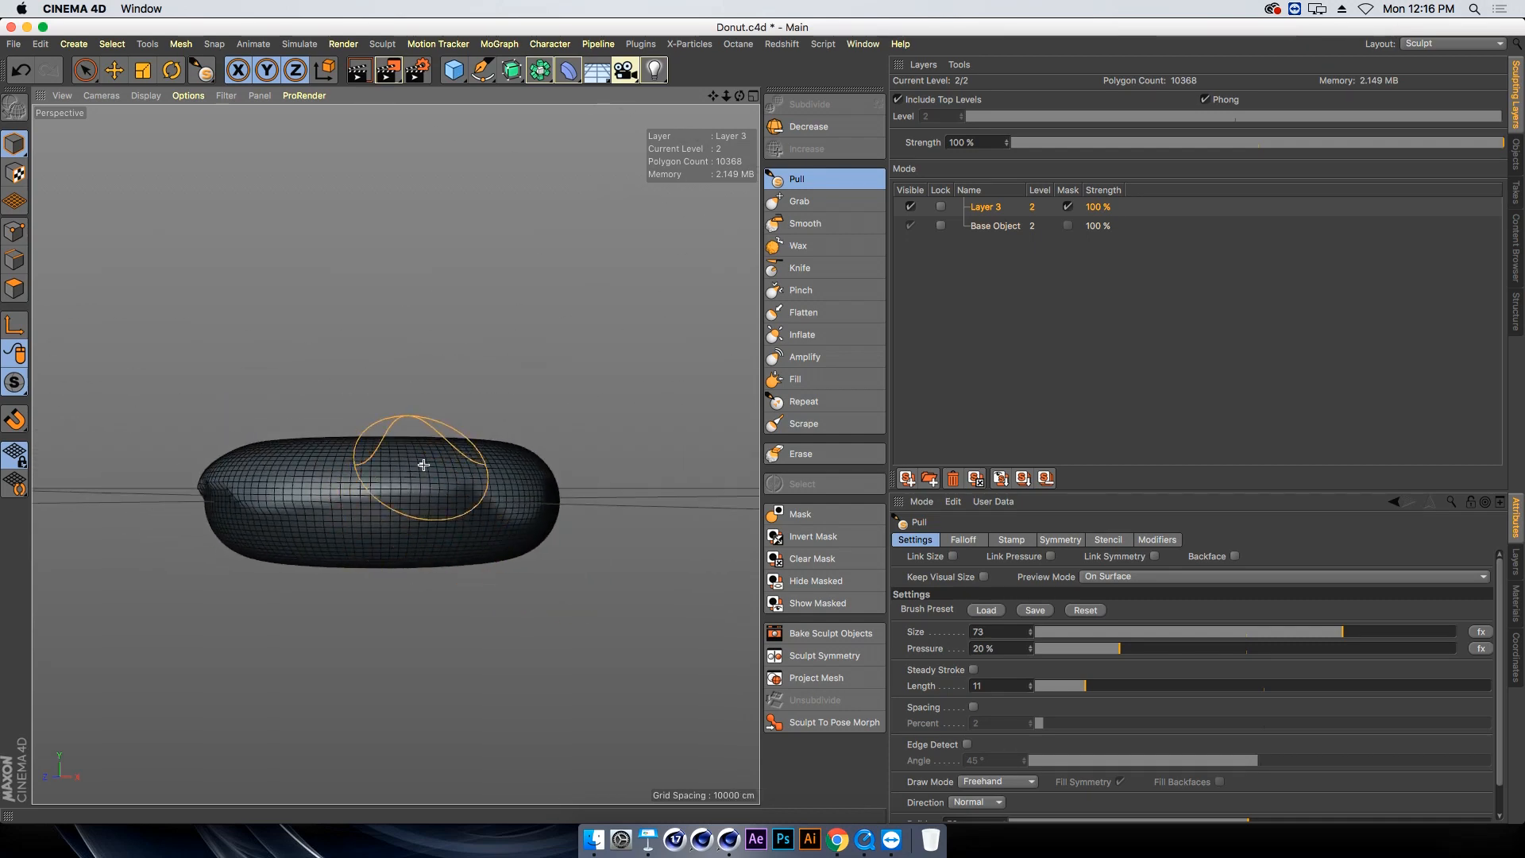
mouse_move(422, 466)
alt+mouse_down()
mouse_move(291, 486)
mouse_move(408, 477)
alt+mouse_up()
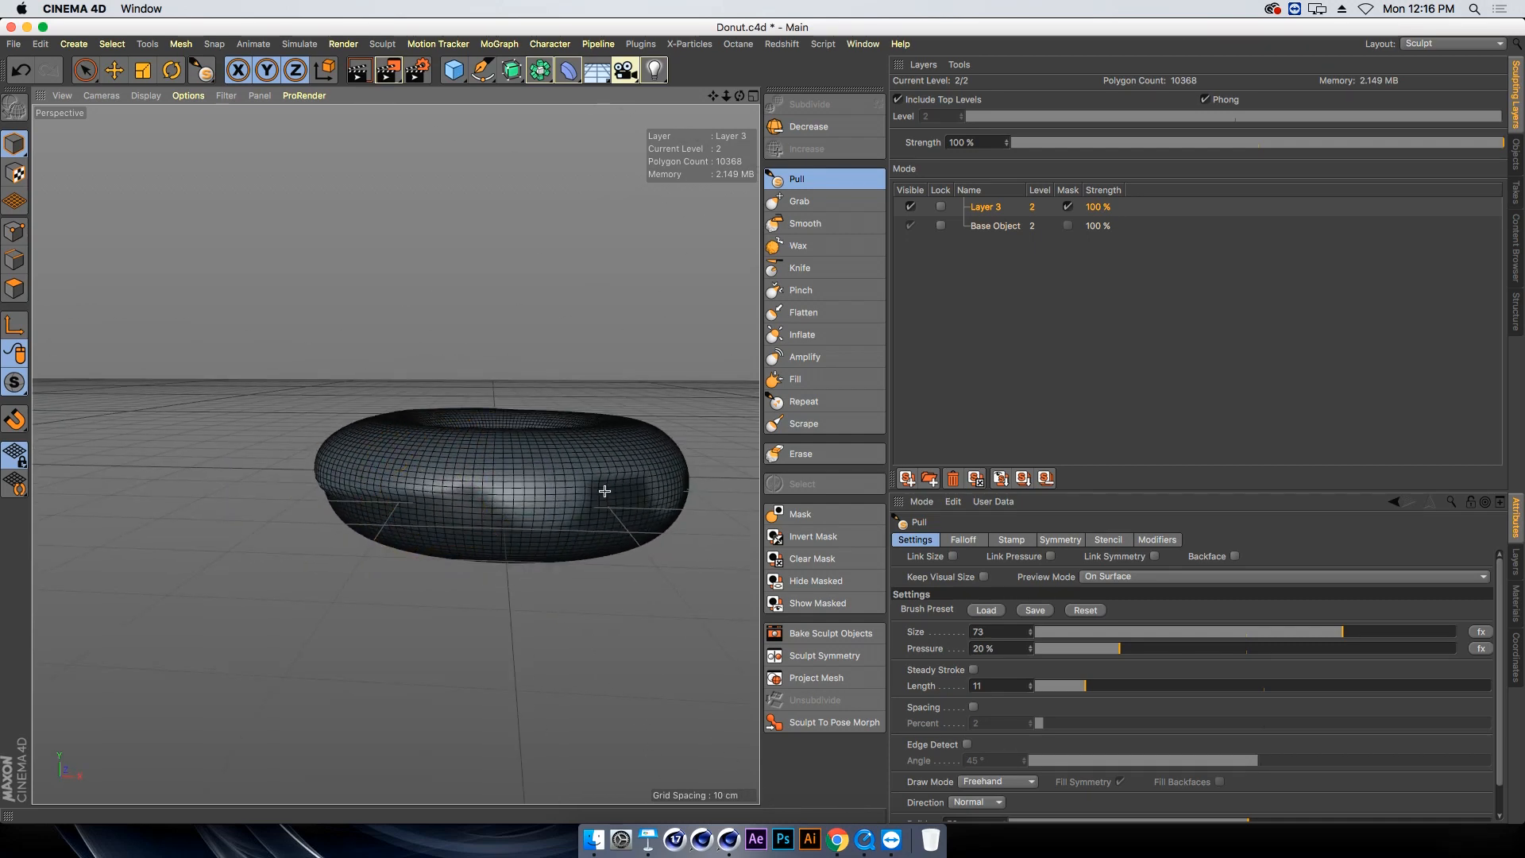
alt+drag(604, 491, 497, 429)
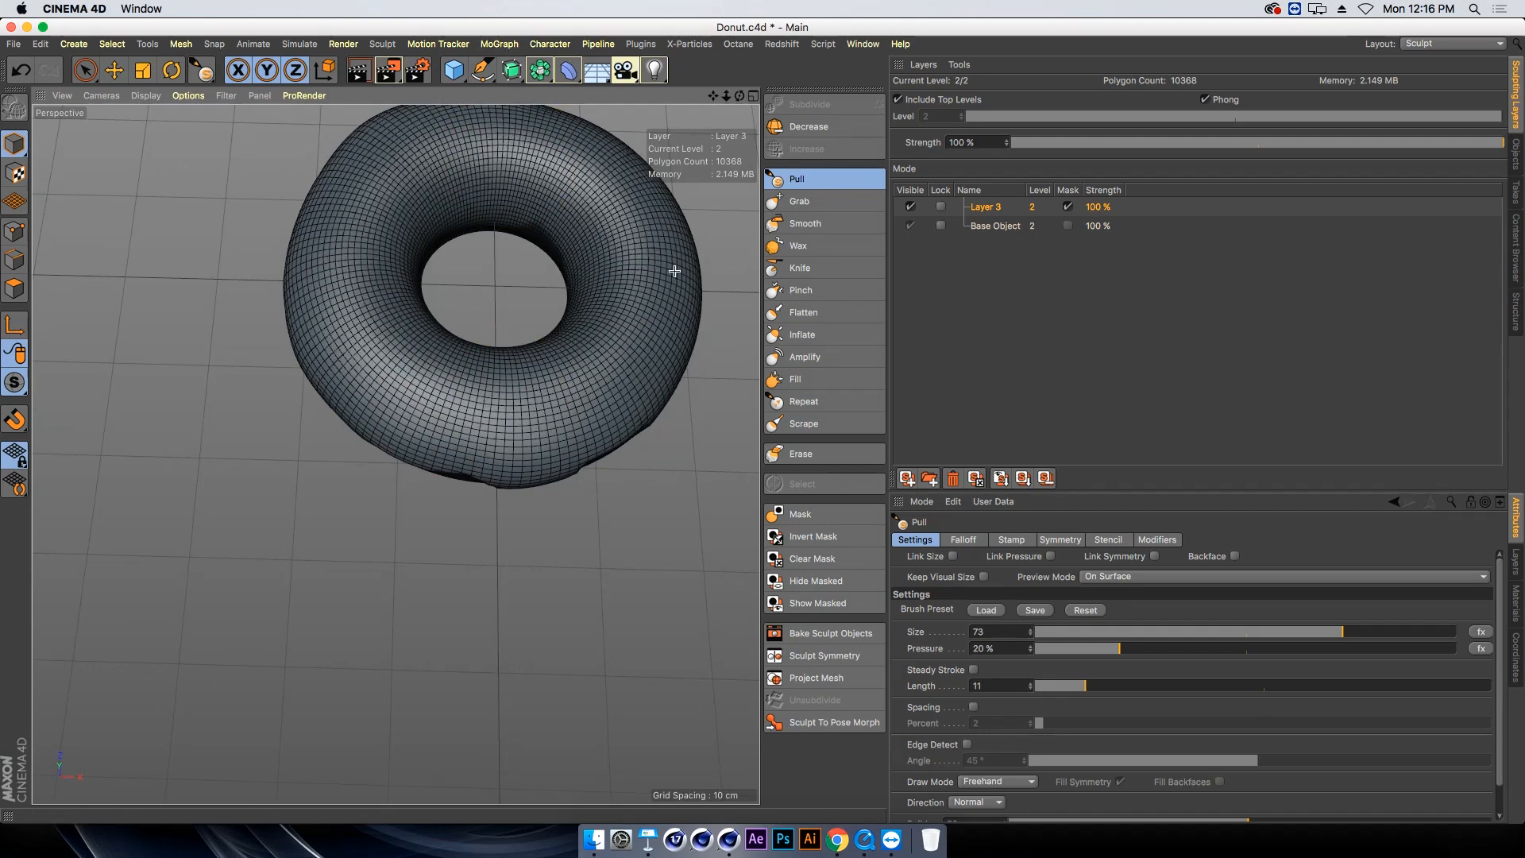
Lower the strength of sculpting Layer 3 to 47 %
alt+drag(522, 412, 516, 354)
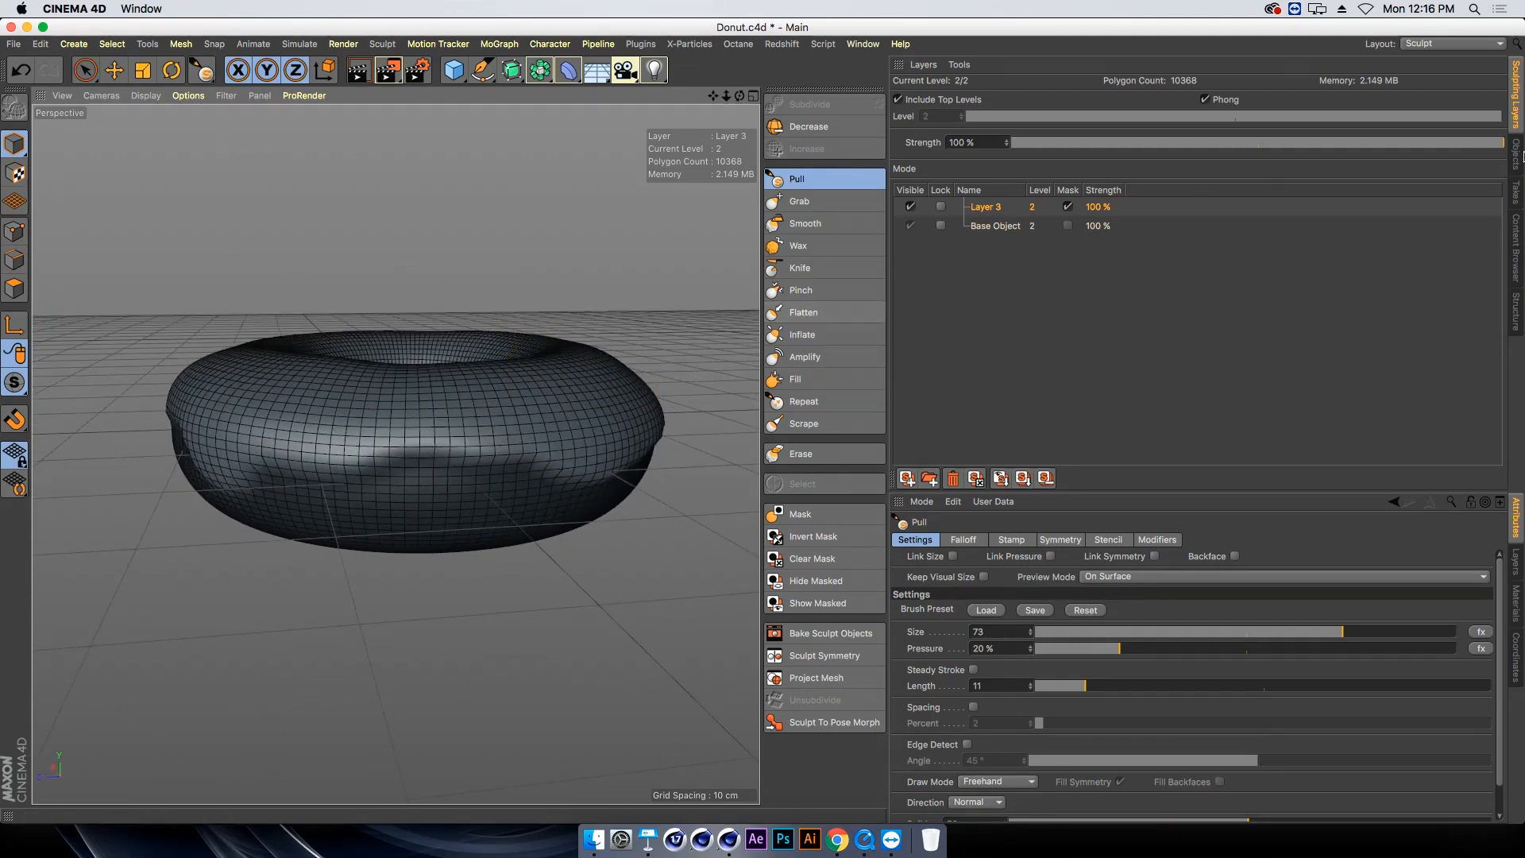
mouse_move(1486, 145)
mouse_down()
mouse_move(1326, 151)
mouse_move(1178, 189)
mouse_move(1232, 201)
mouse_up()
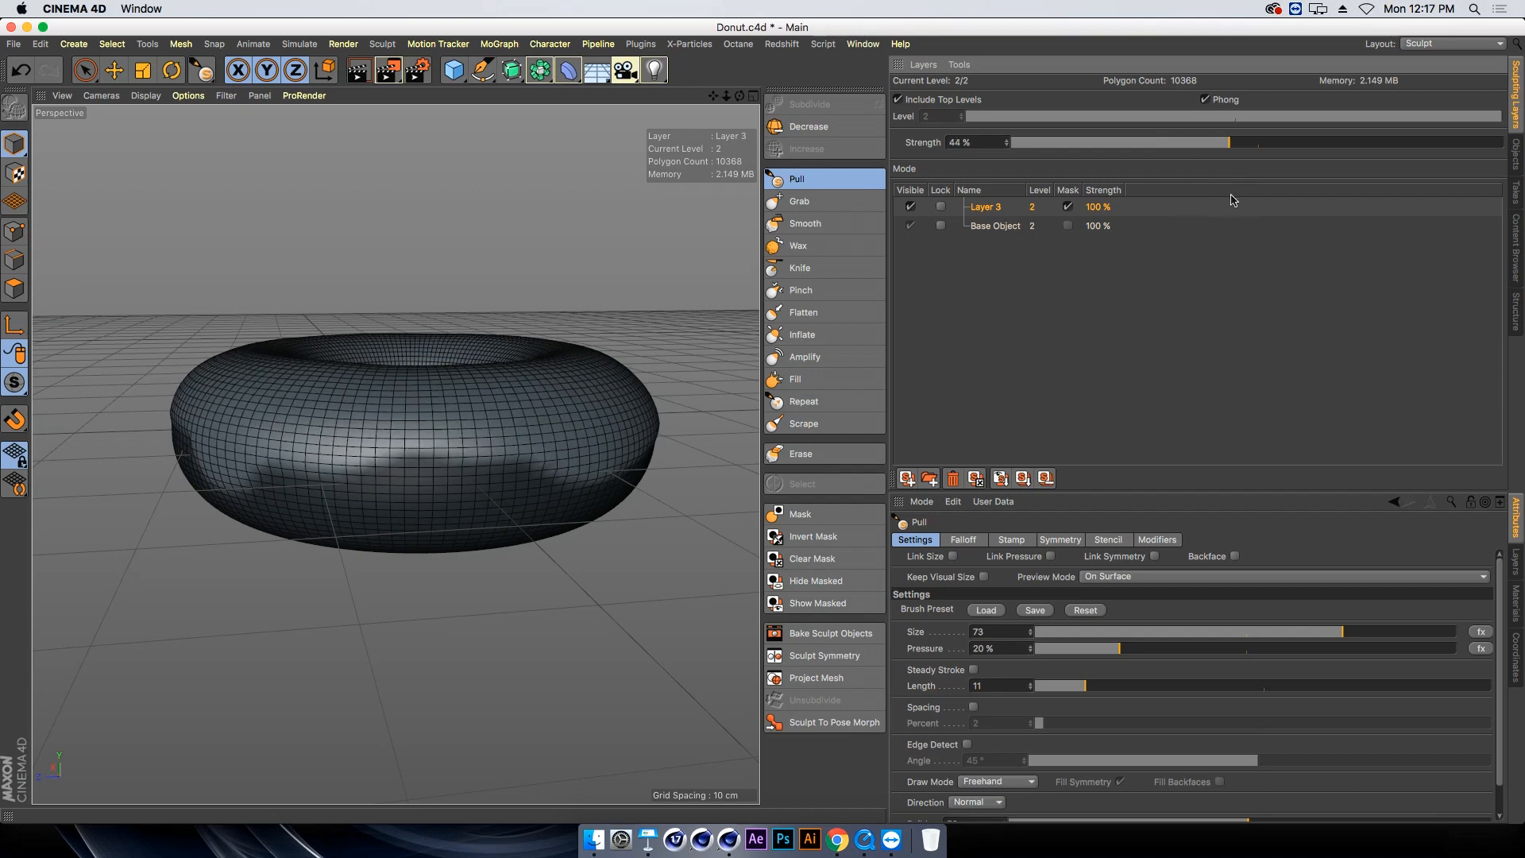
alt+drag(286, 392, 309, 475)
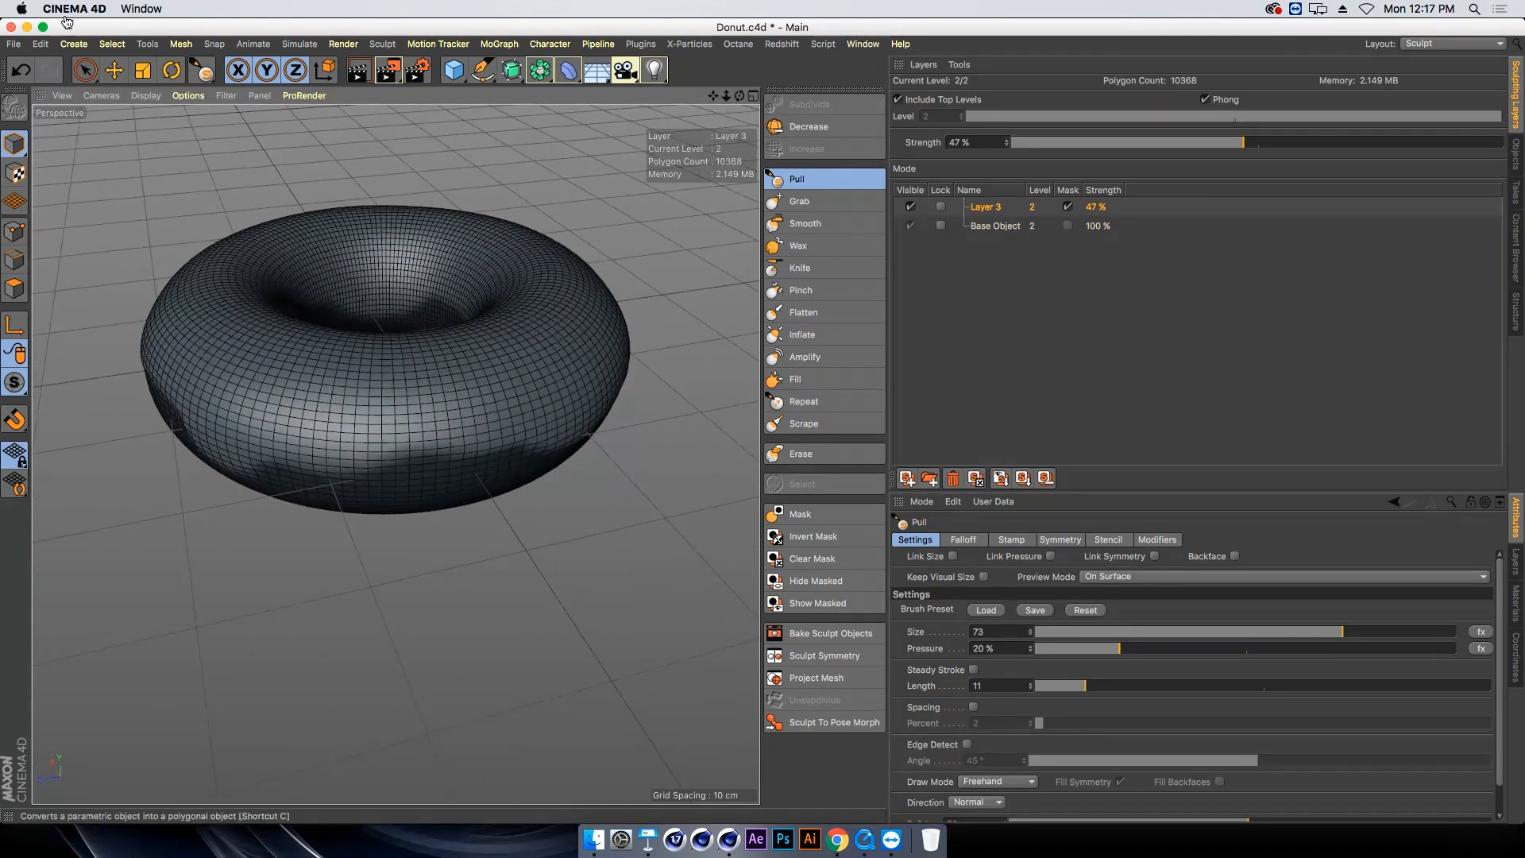
Activate the Move tool, switch to the Standard layout and centre the donut in the Perspective view
click(115, 71)
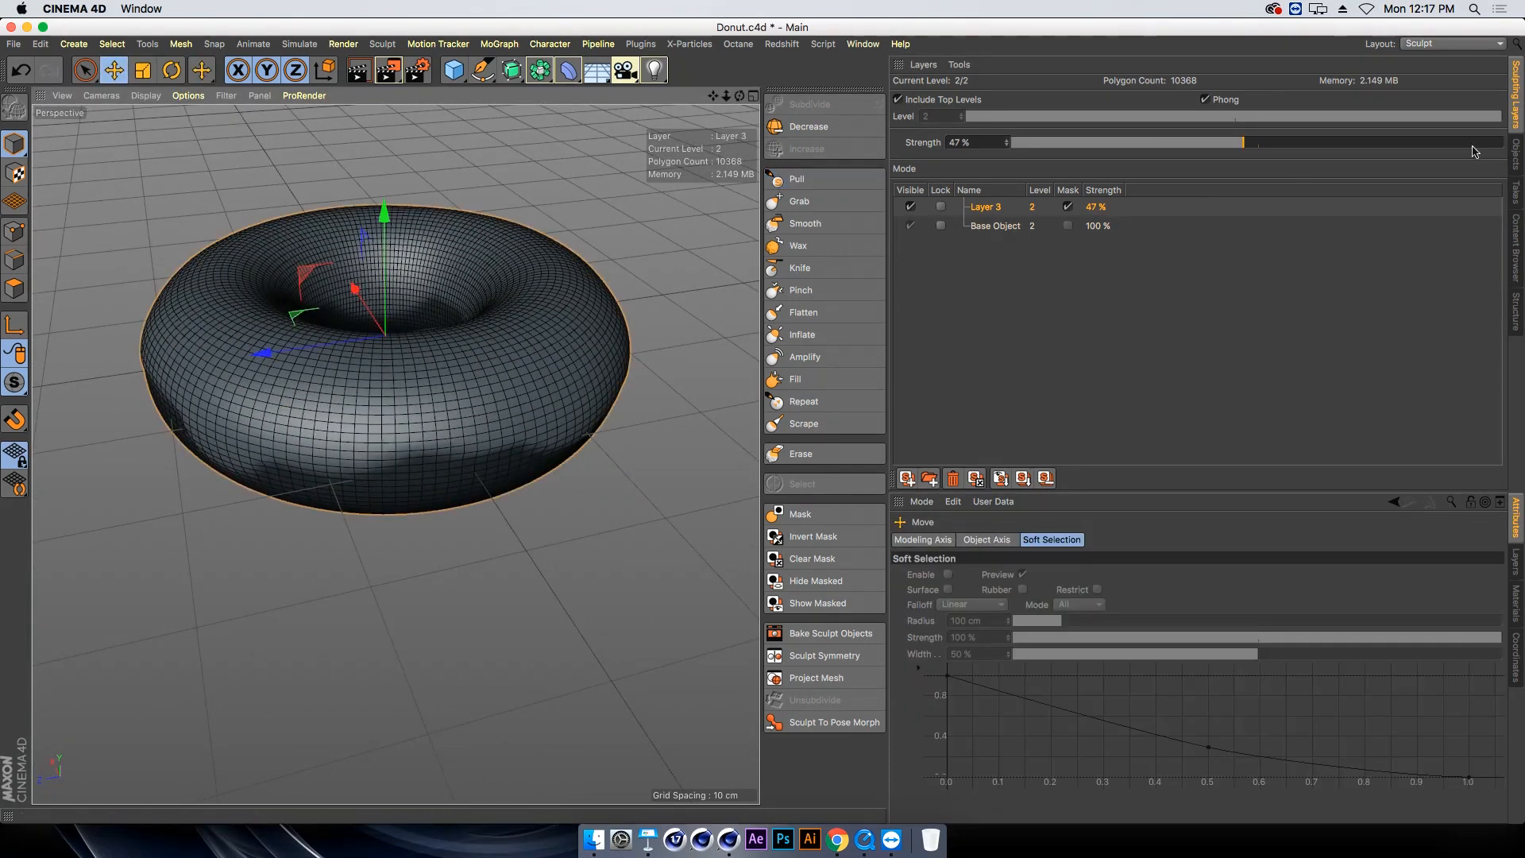
click(1450, 49)
click(1438, 191)
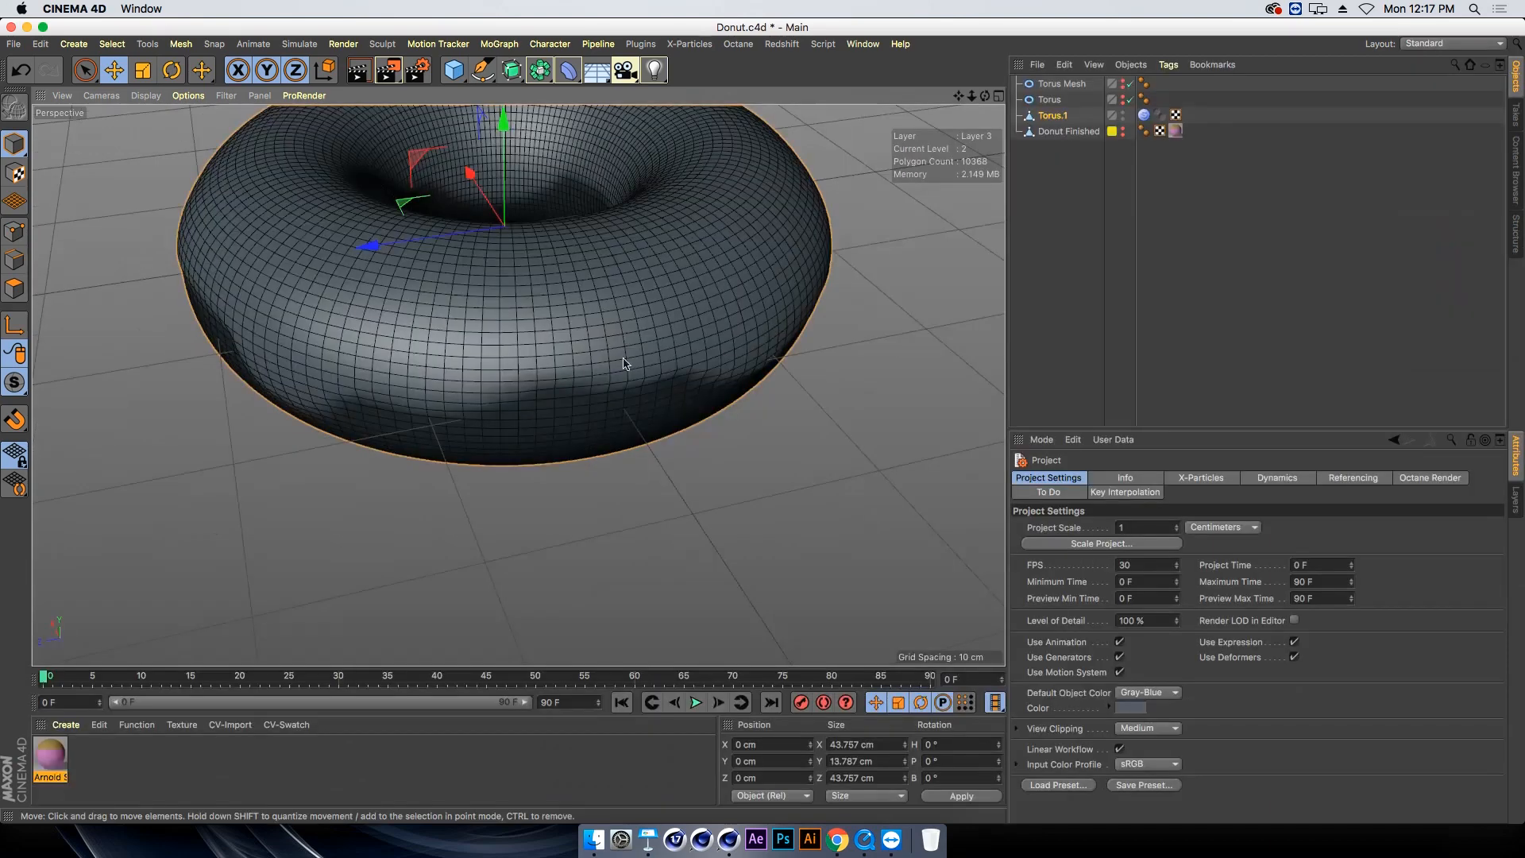
scroll(626, 364, down, 5)
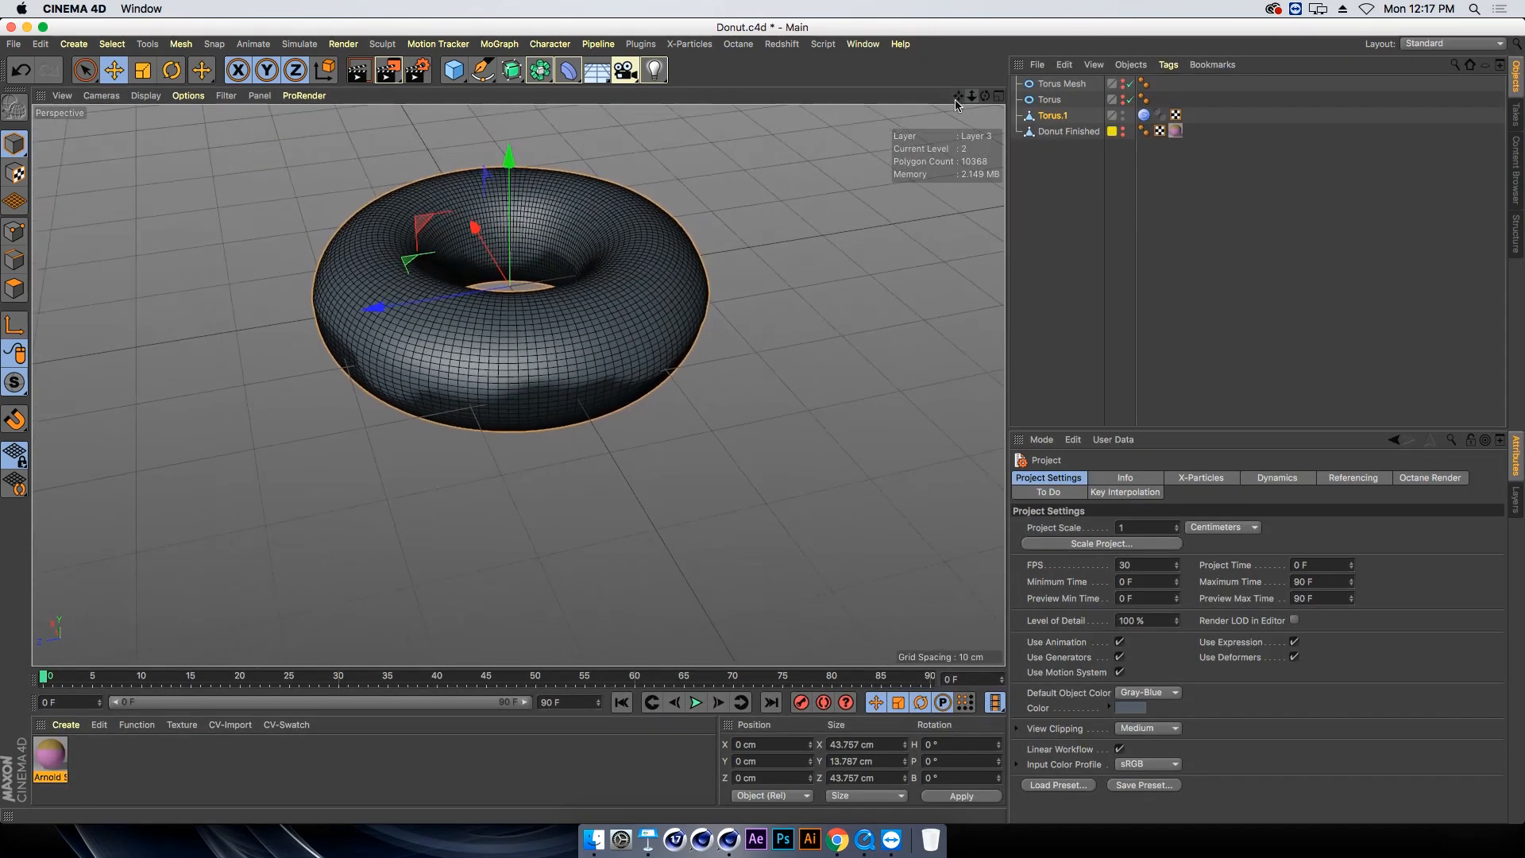
drag(957, 94, 946, 162)
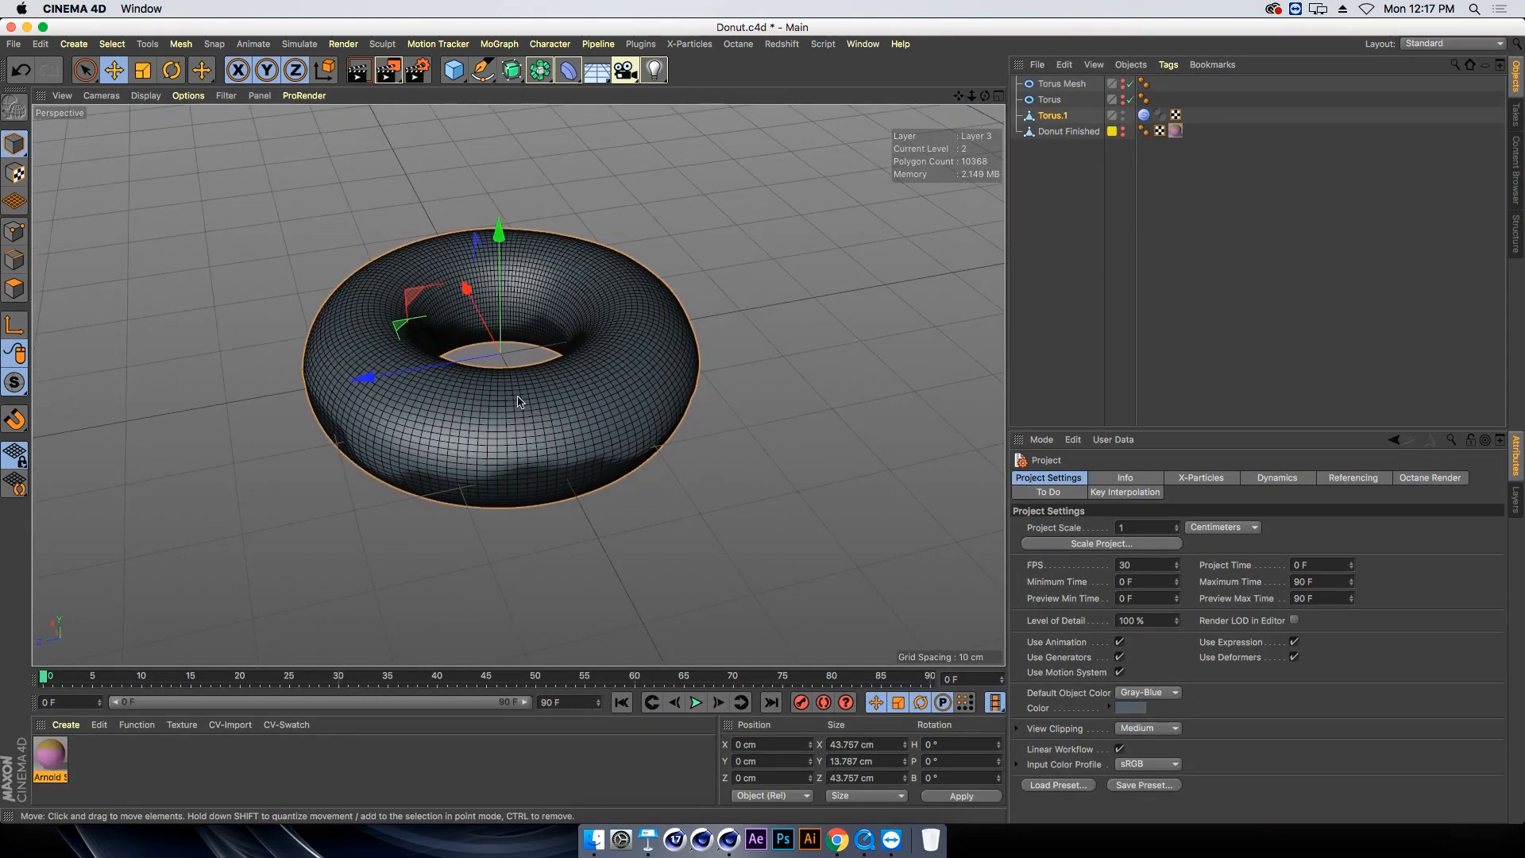
alt+drag(518, 402, 526, 396)
Create a polygon copy of Torus.1 with Current State to Object and hide the original in editor and renderer
click(1143, 116)
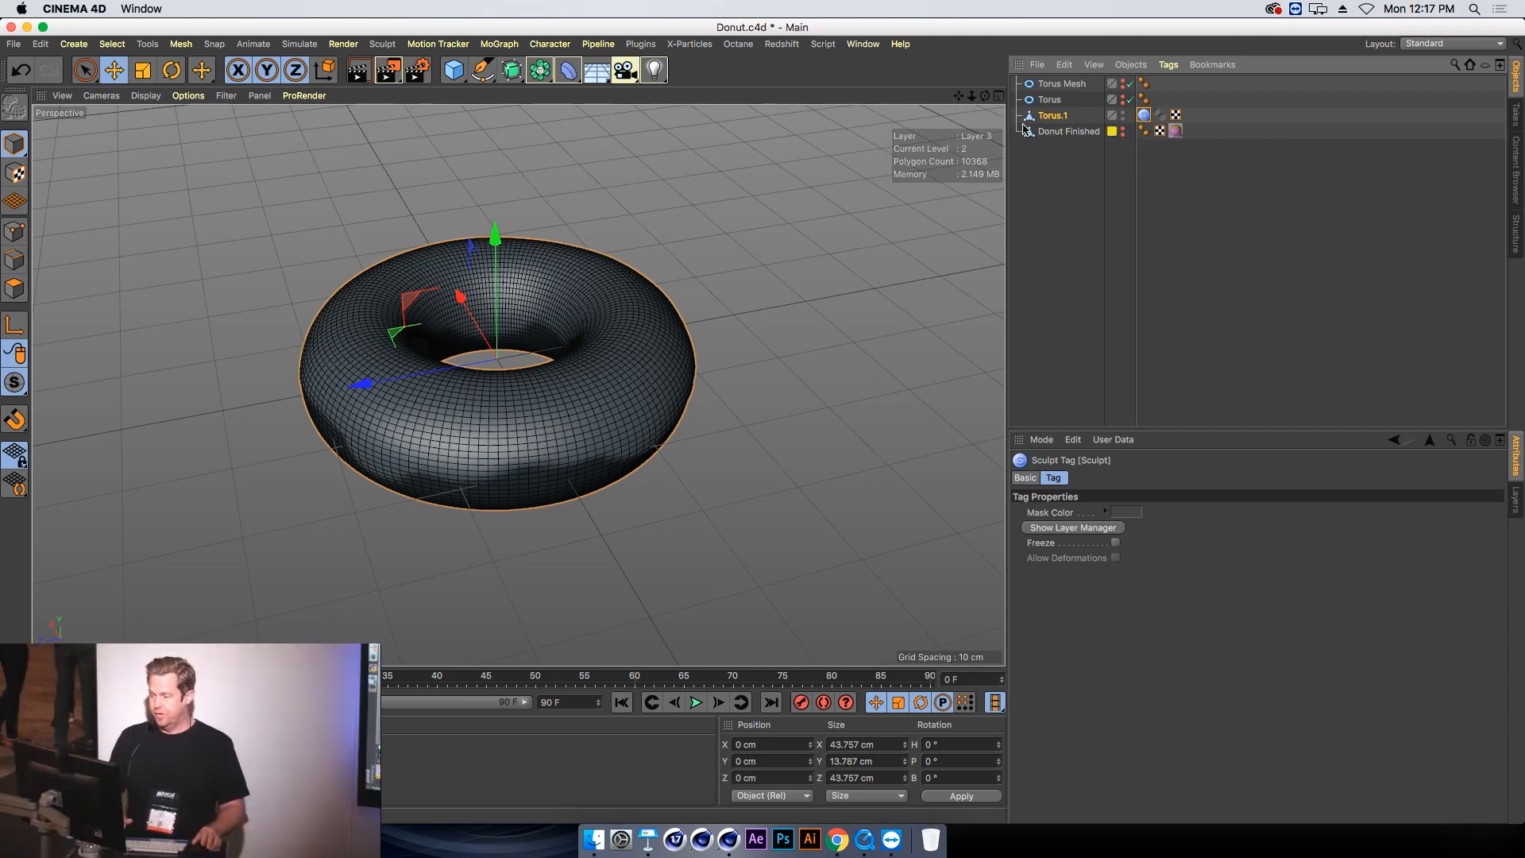
click(1046, 120)
click(1142, 66)
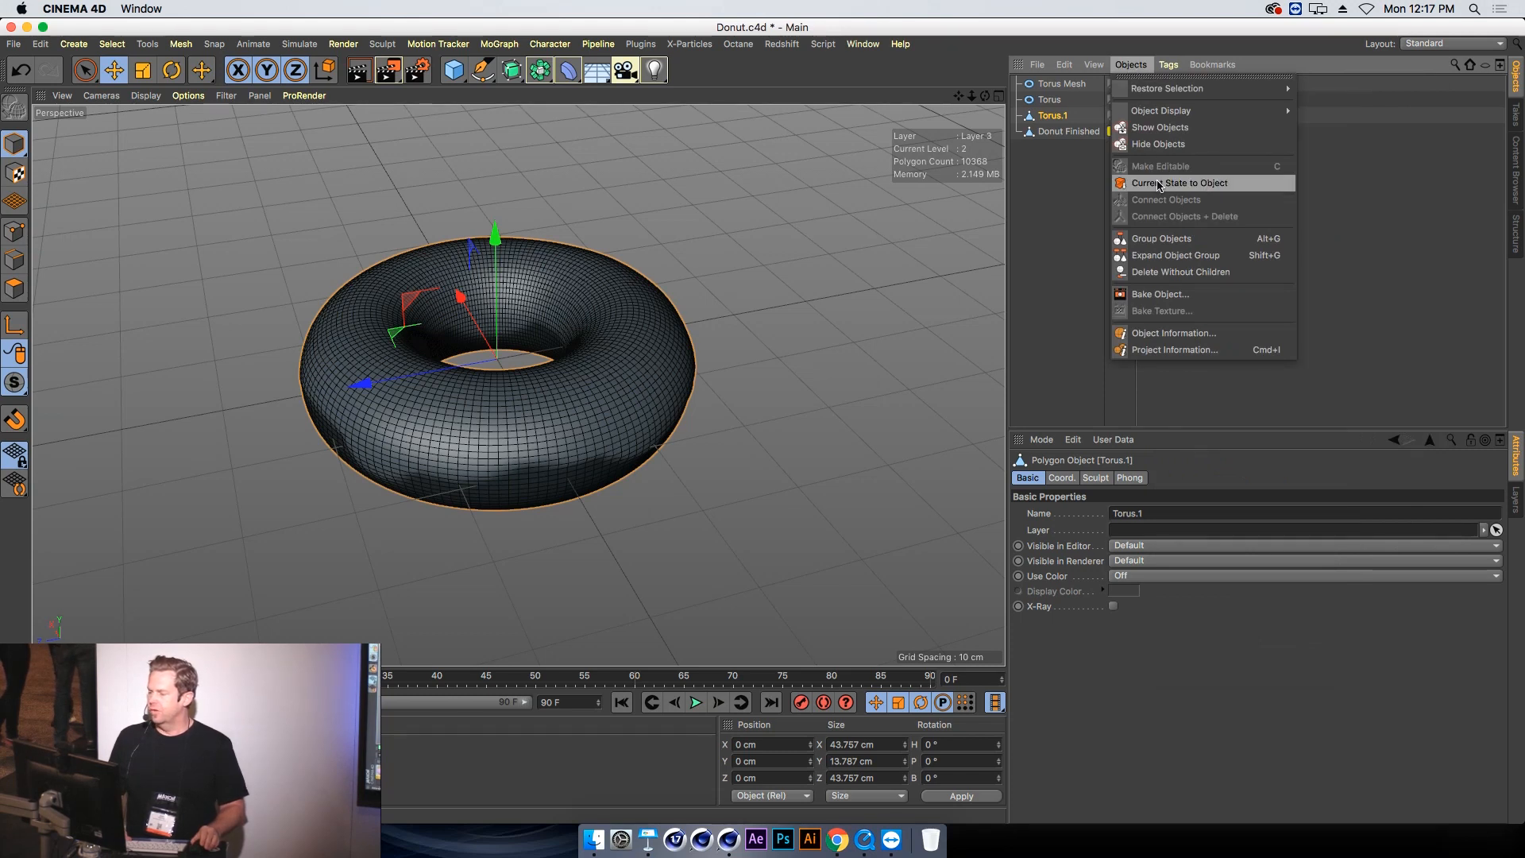
click(1159, 184)
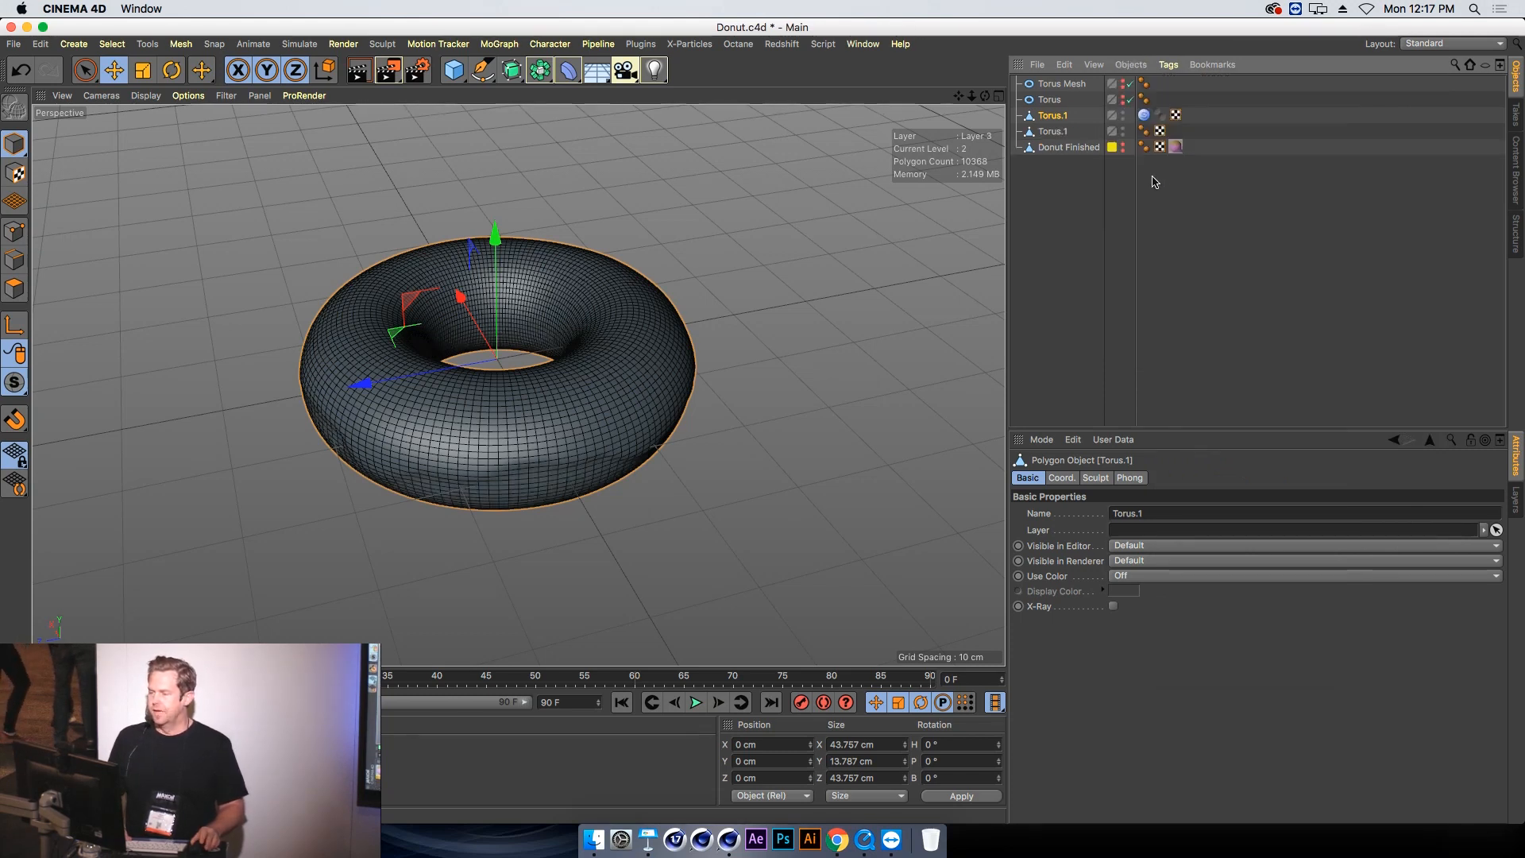
alt+double_click(1123, 117)
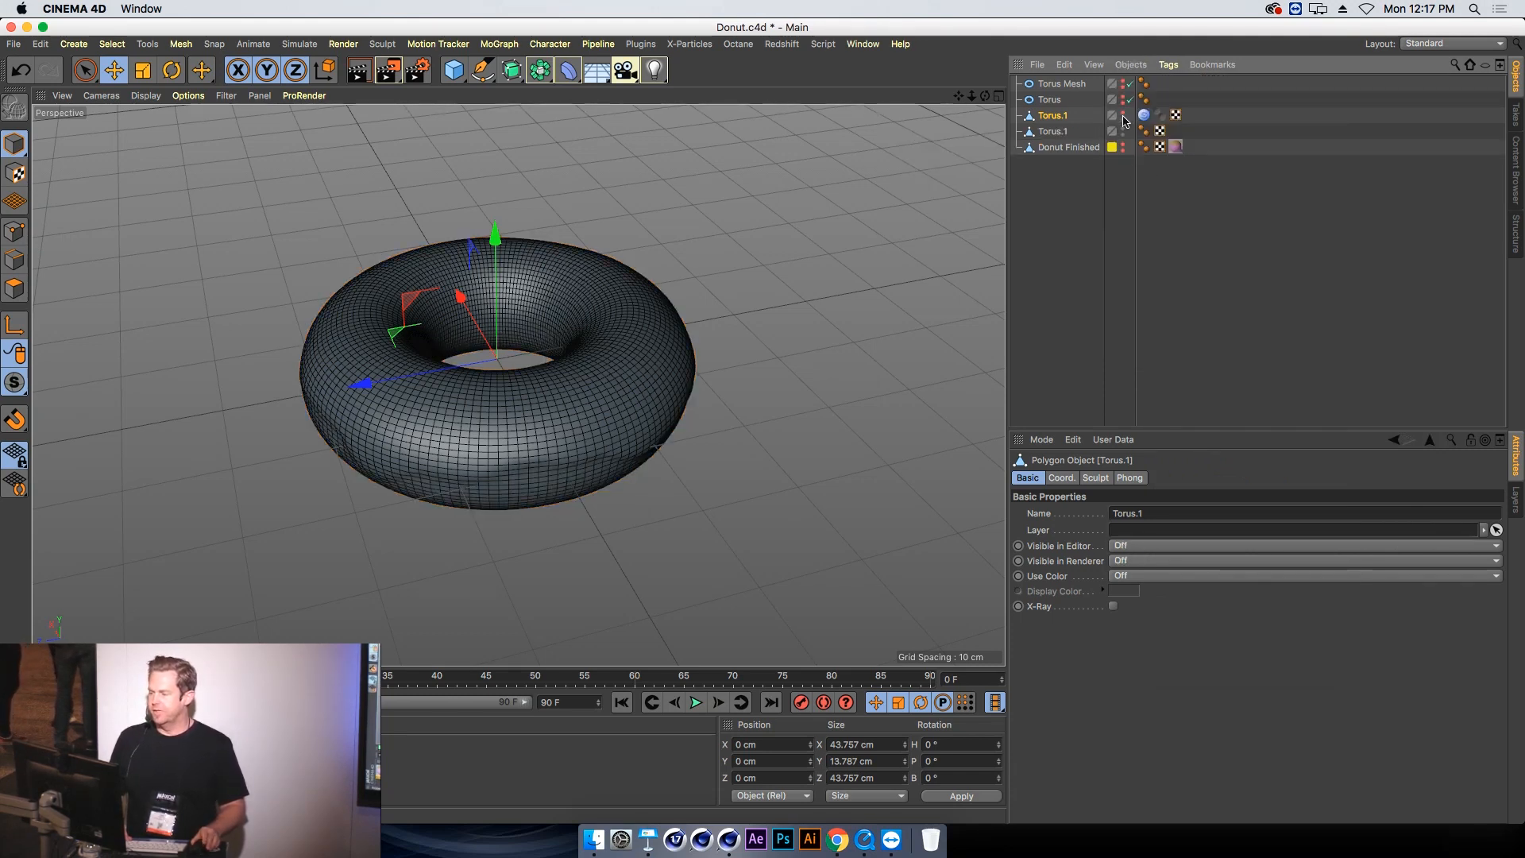
Rename the new polygon copy of Torus.1 as Donut
double_click(1052, 132)
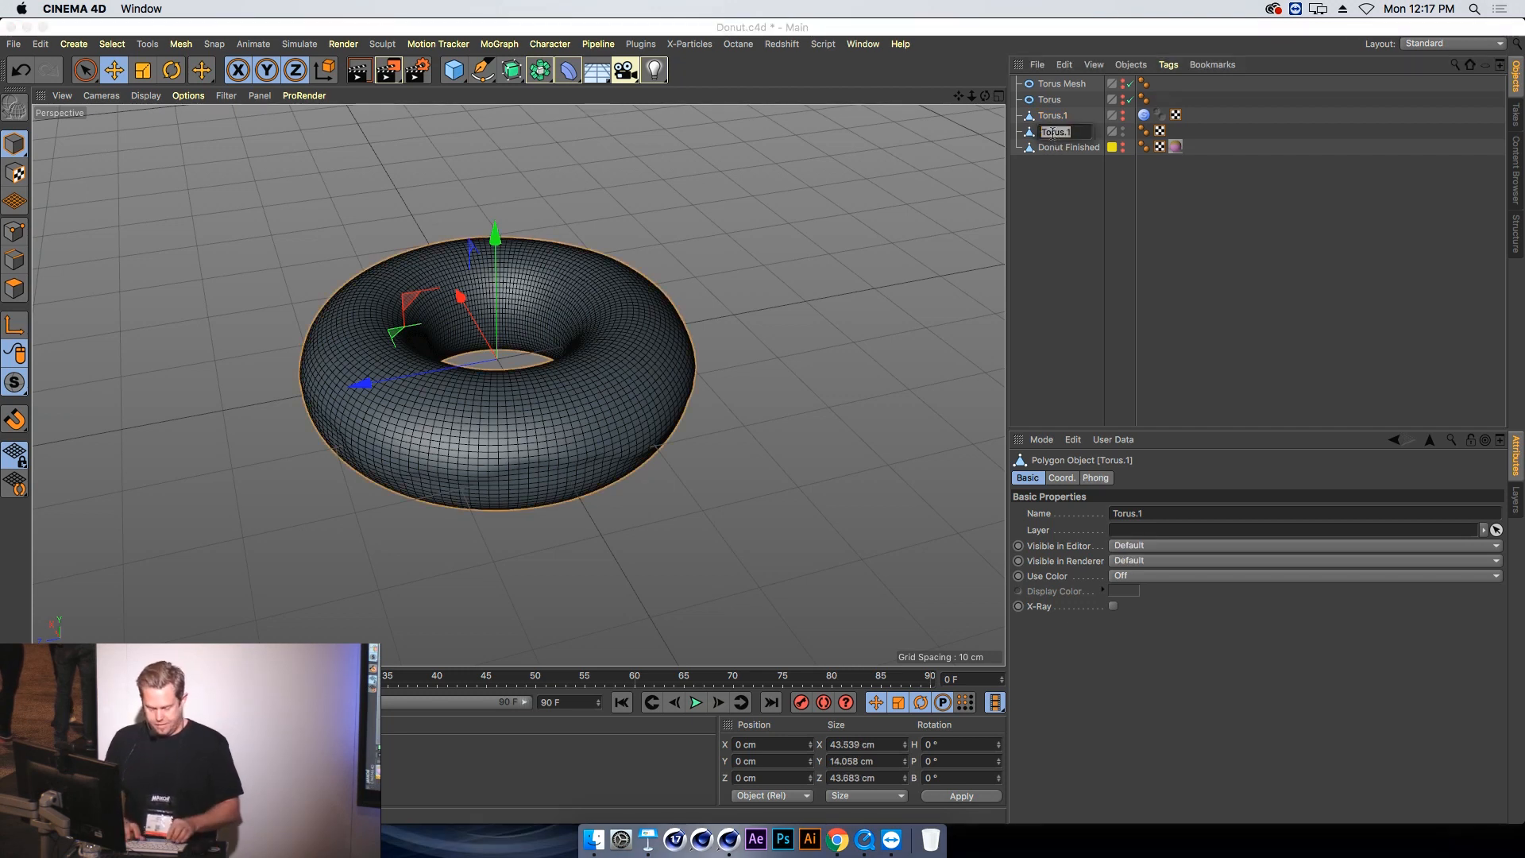
text(Donut)
key(Return)
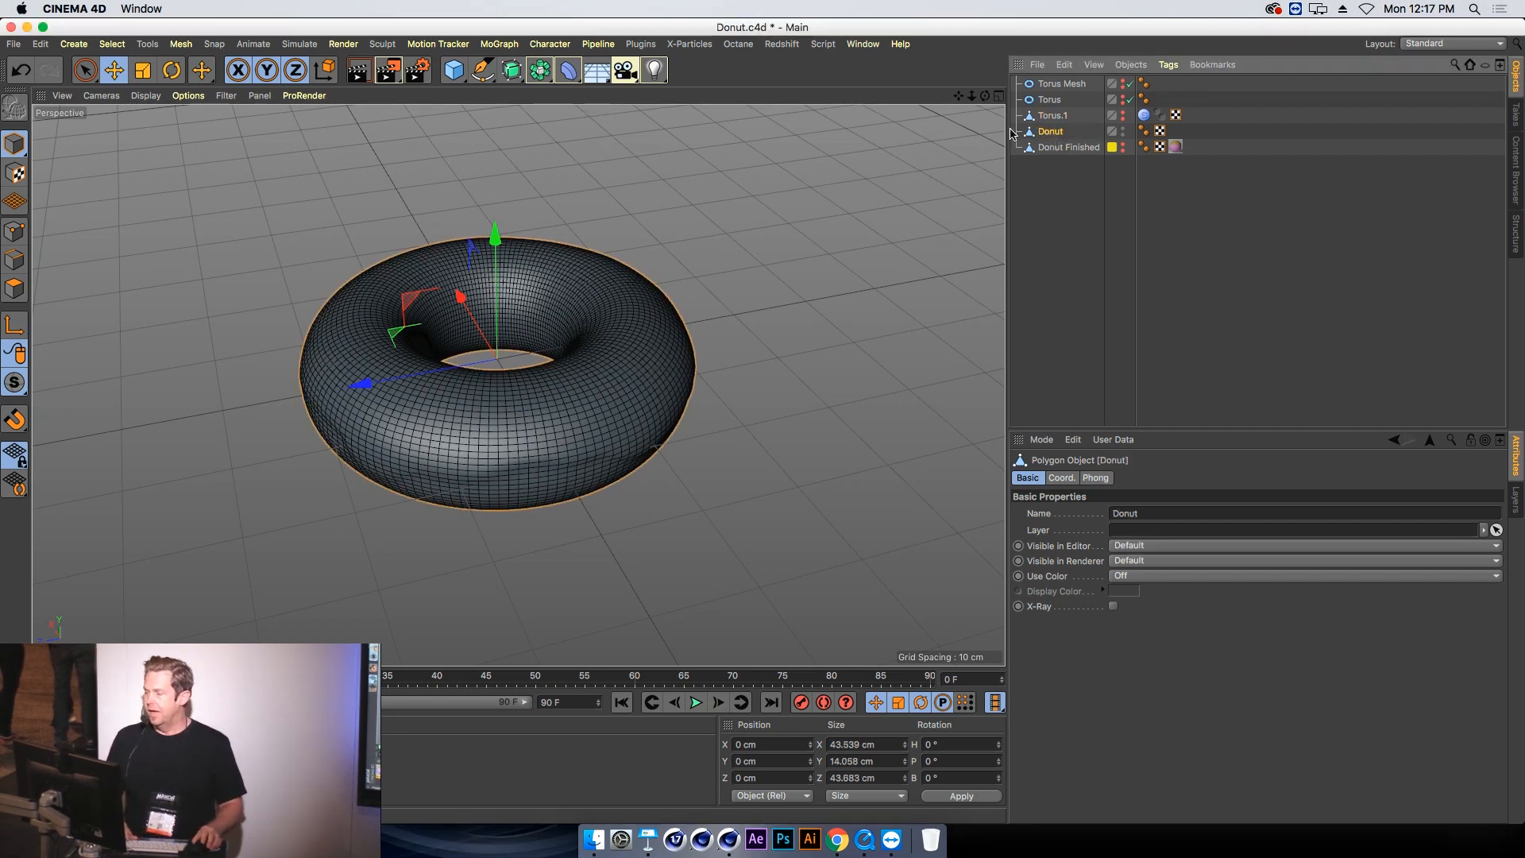
Check the Sculpt tag of the hidden Torus.1, and reselect the Donut object
click(1053, 116)
click(1144, 115)
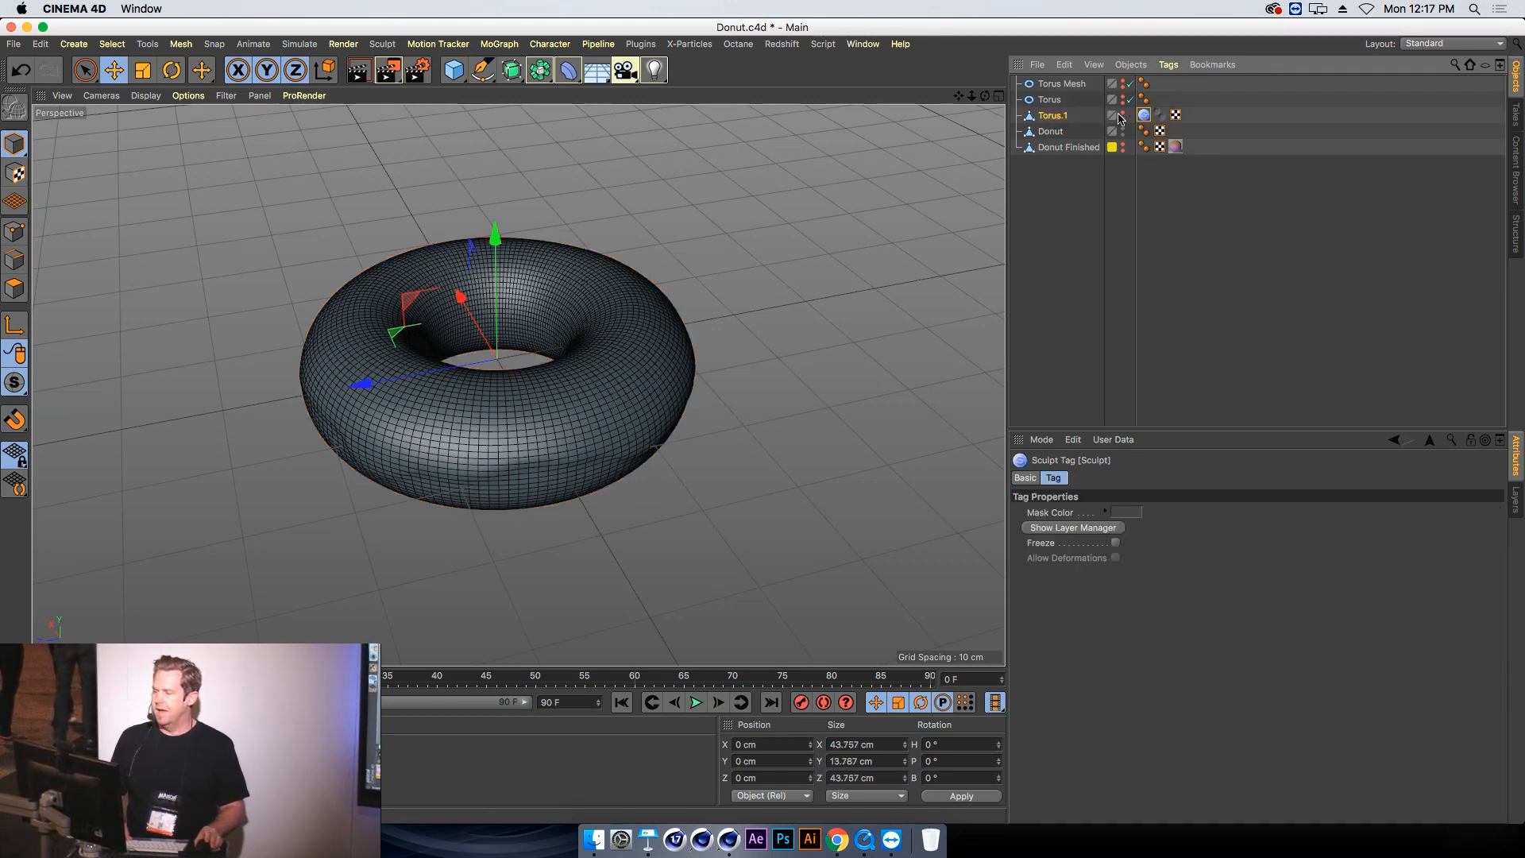
click(1050, 131)
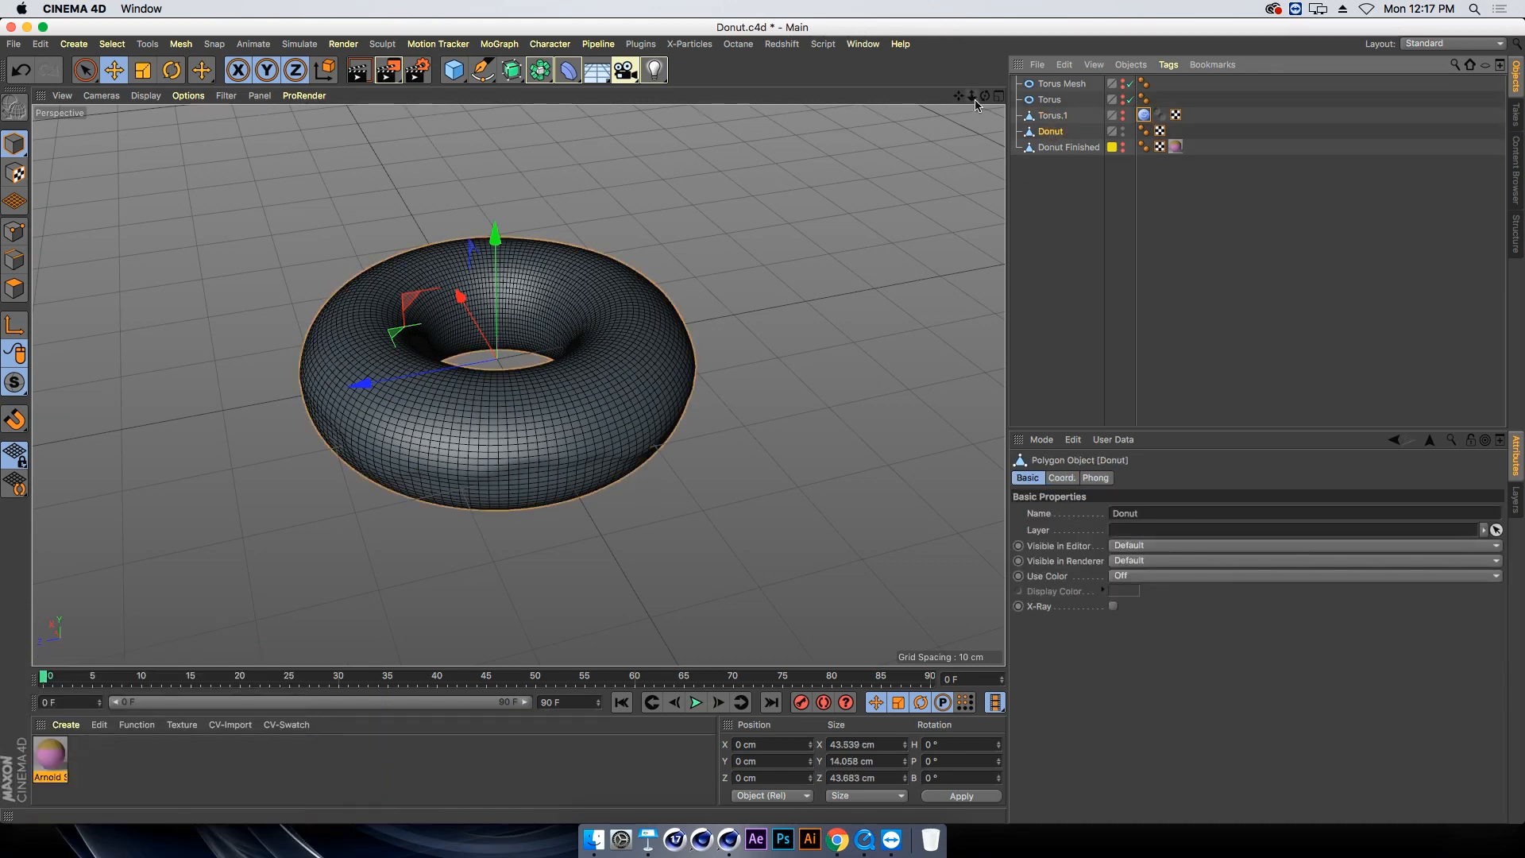
drag(976, 101, 935, 90)
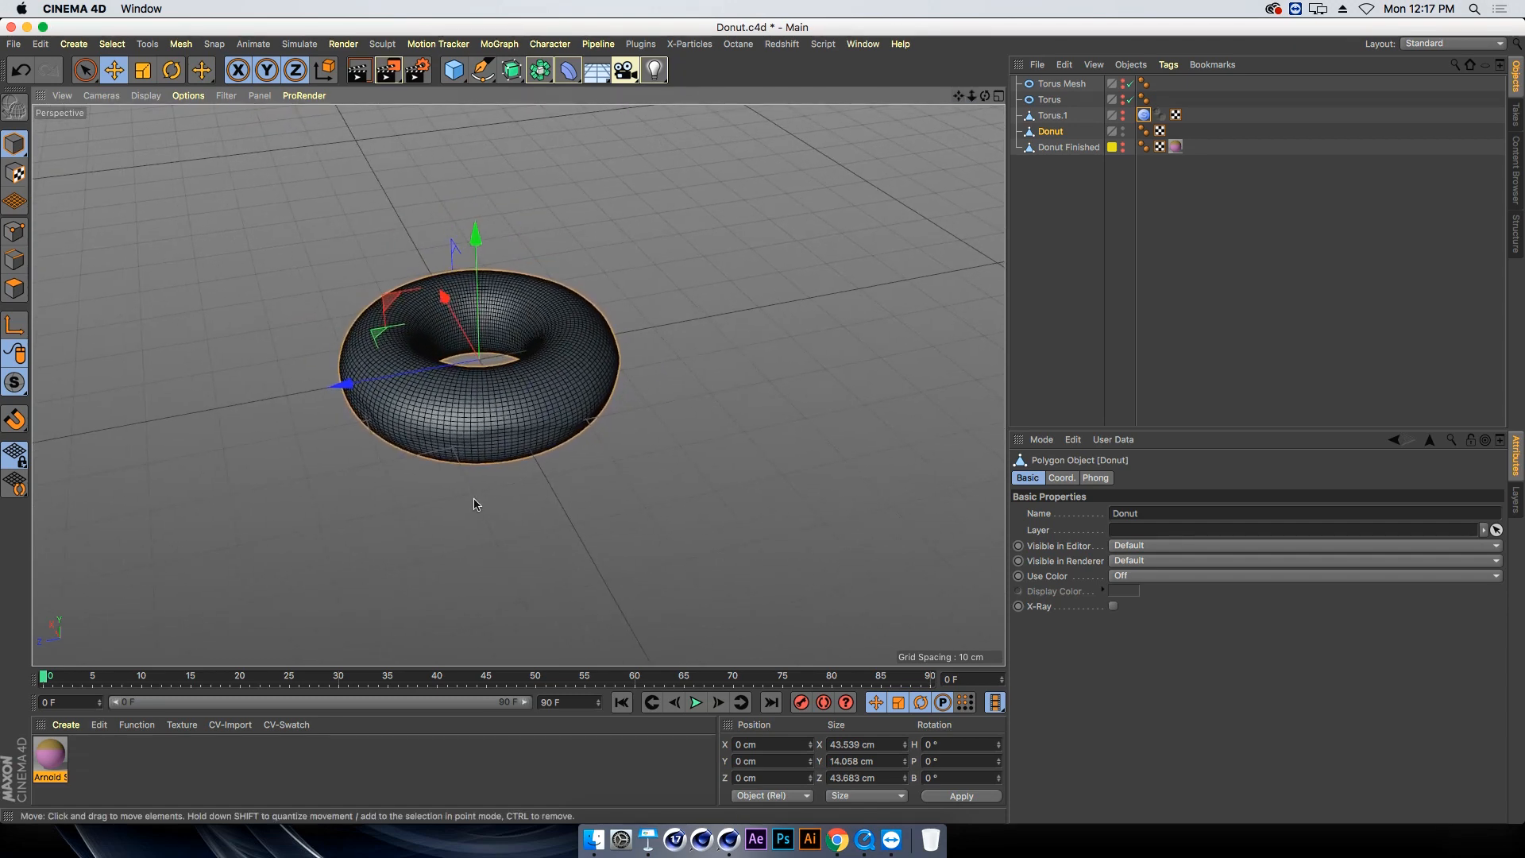
Add a Plane object and lower it beneath the donut to about -21.4 cm on Y
alt+drag(477, 504, 516, 469)
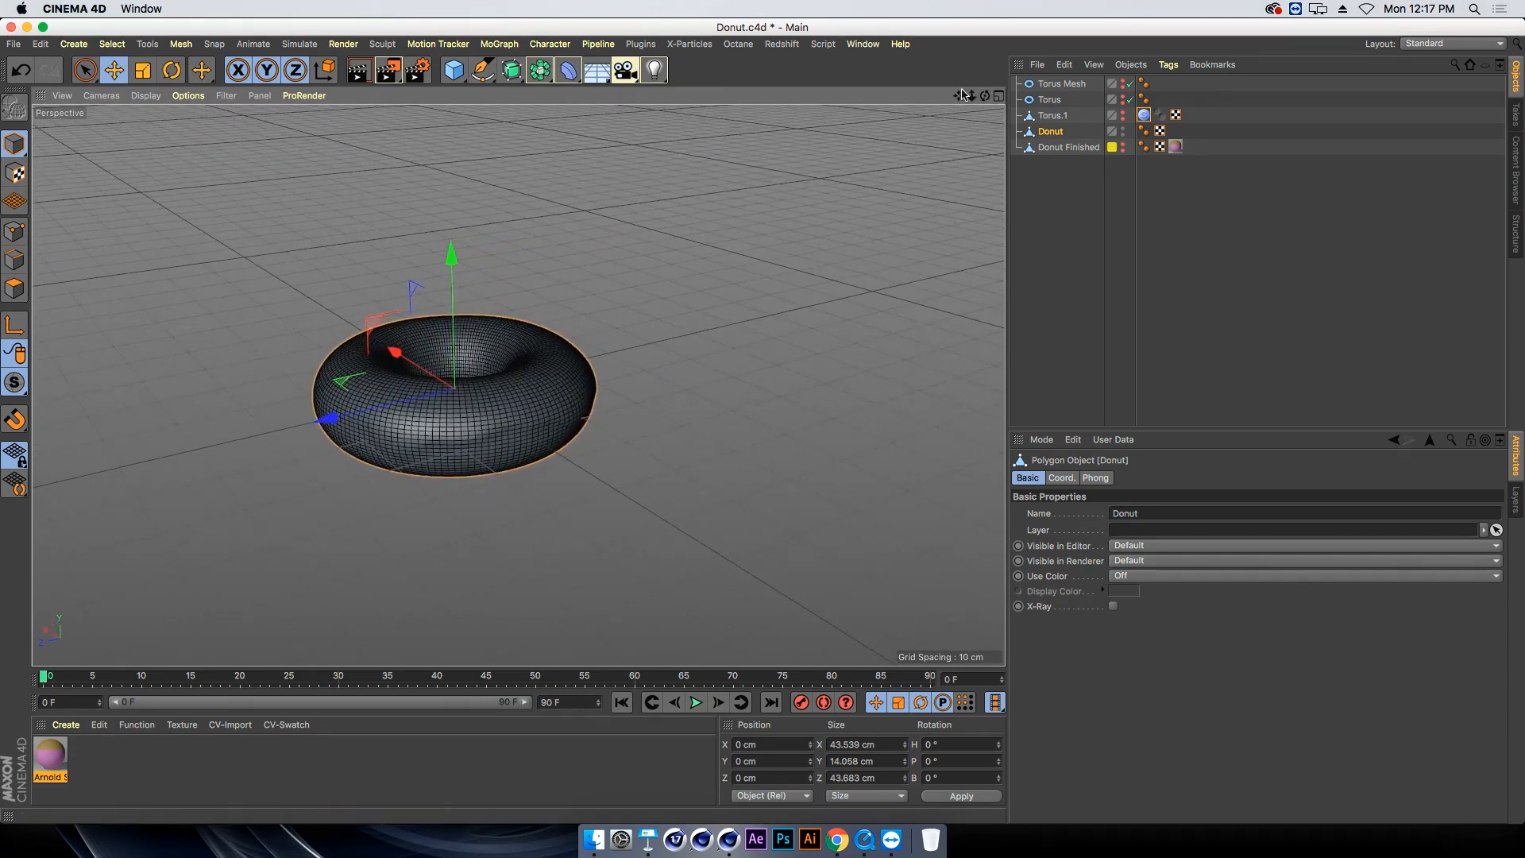
drag(959, 96, 964, 95)
drag(455, 76, 603, 98)
drag(473, 234, 491, 327)
Add a Collider Body tag to the Plane and set its bounce to 8% and friction to 80%
click(1166, 66)
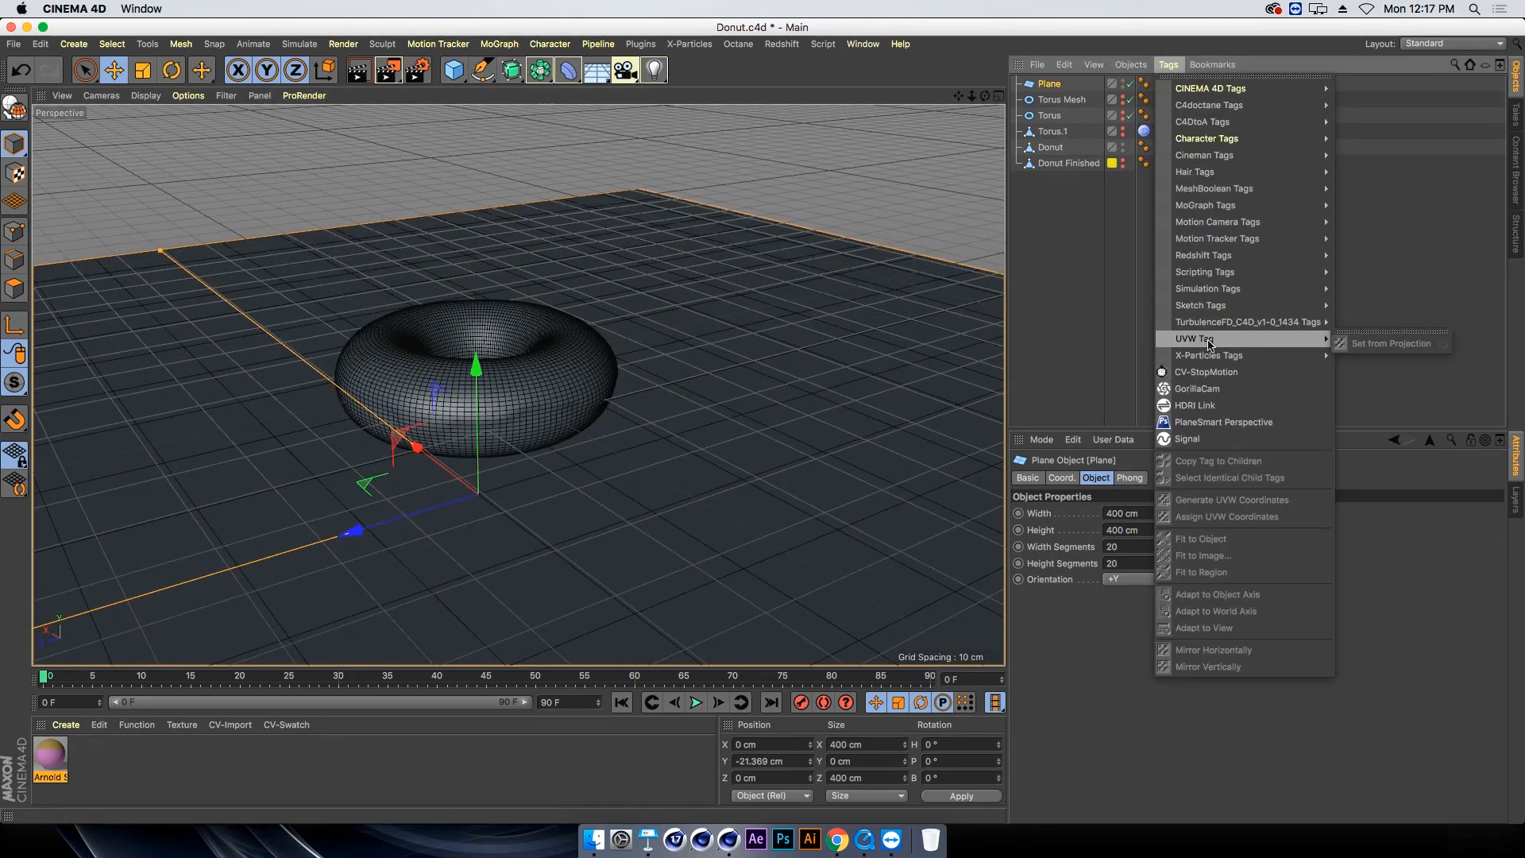
mouse_move(1271, 288)
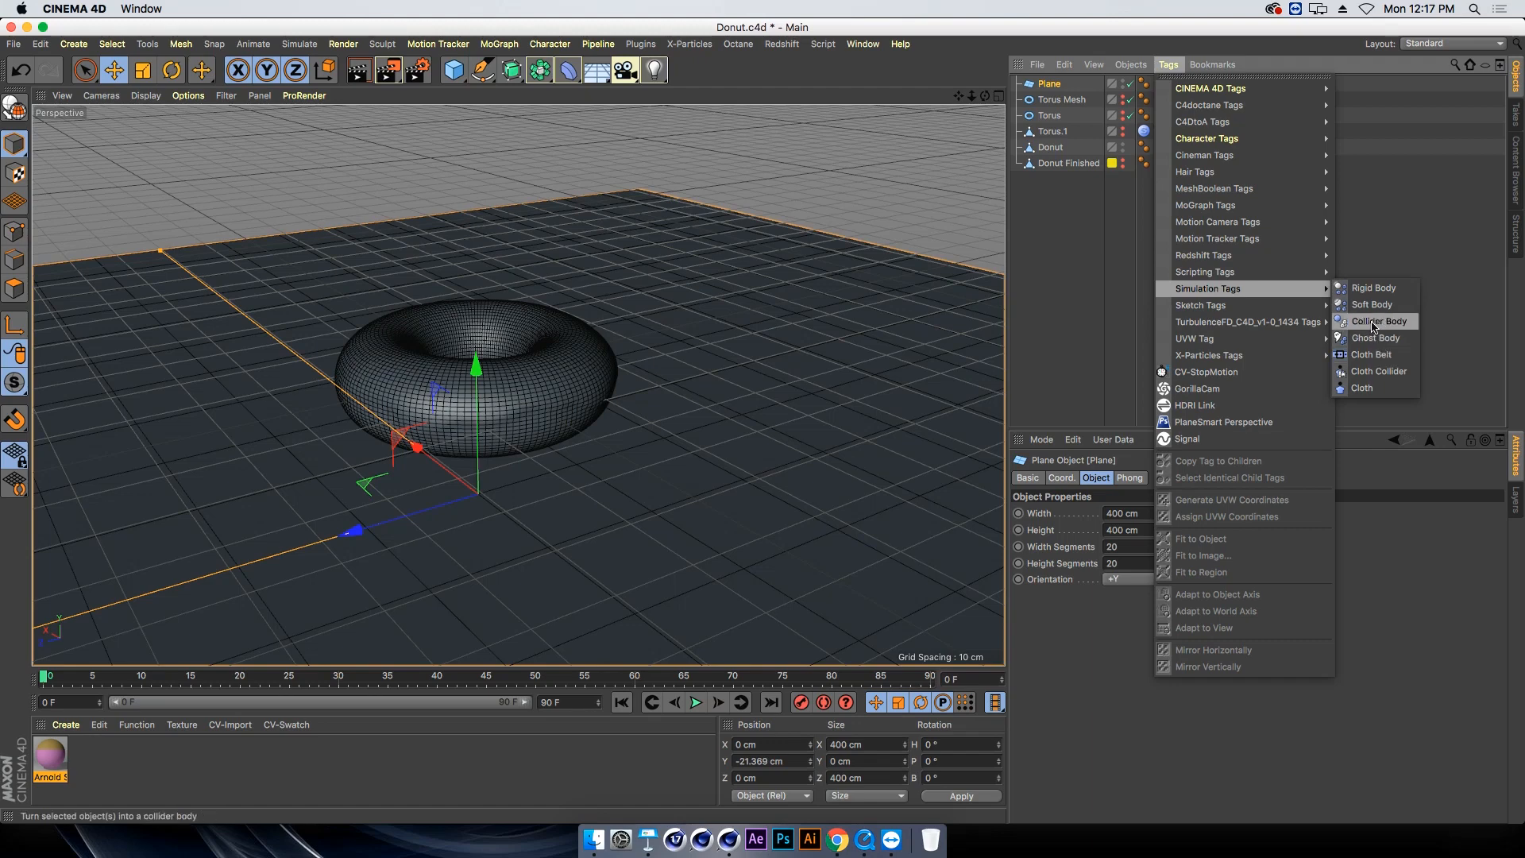
click(1374, 323)
click(1130, 479)
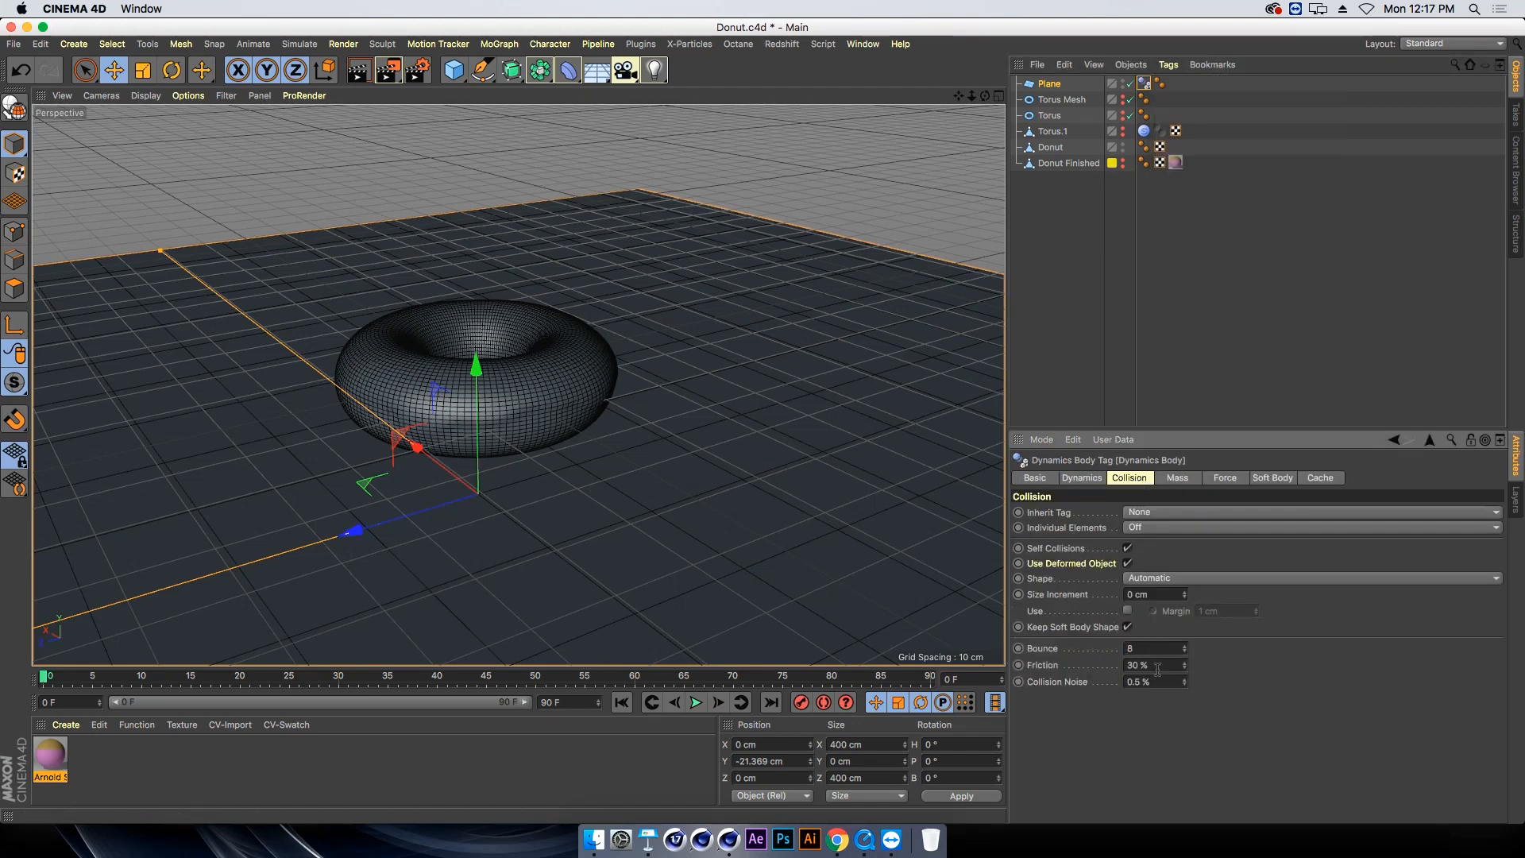
alt+drag(443, 397, 429, 425)
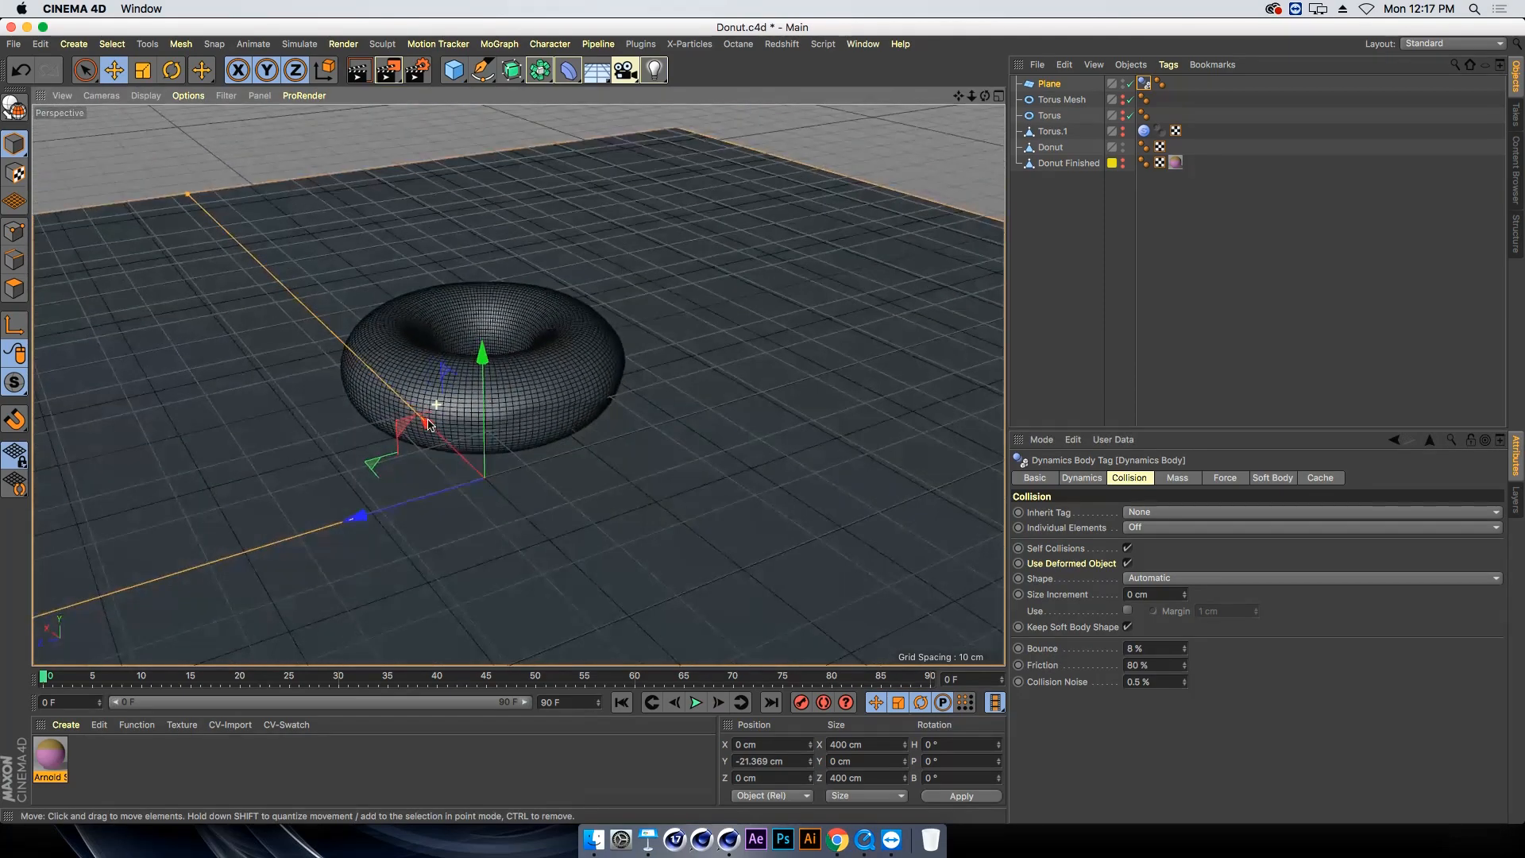
Add a Soft Body simulation tag to the Donut object
click(1051, 148)
click(1167, 65)
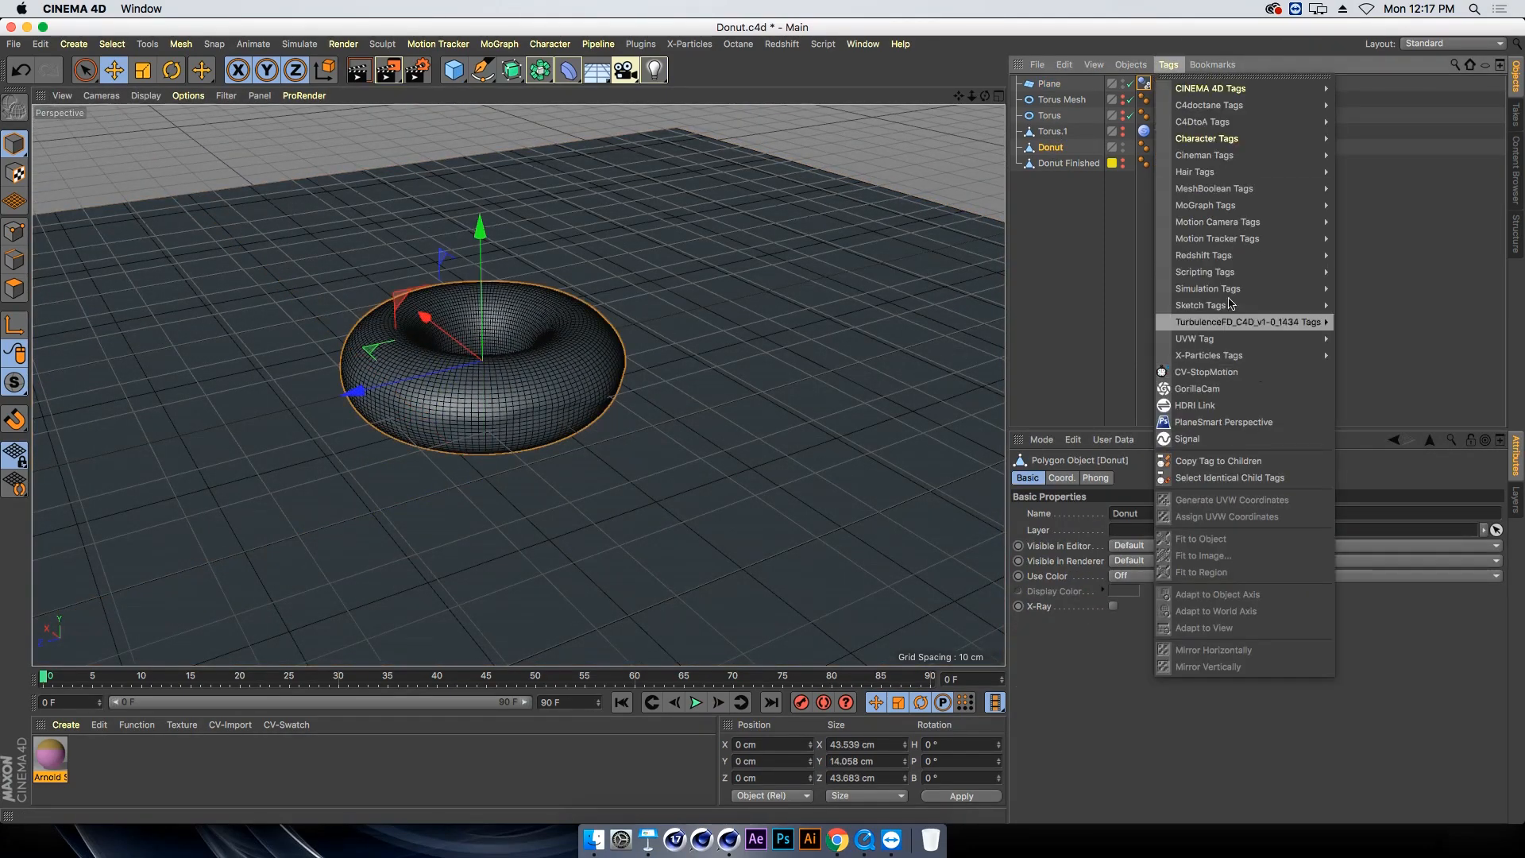
mouse_move(1302, 288)
click(1377, 304)
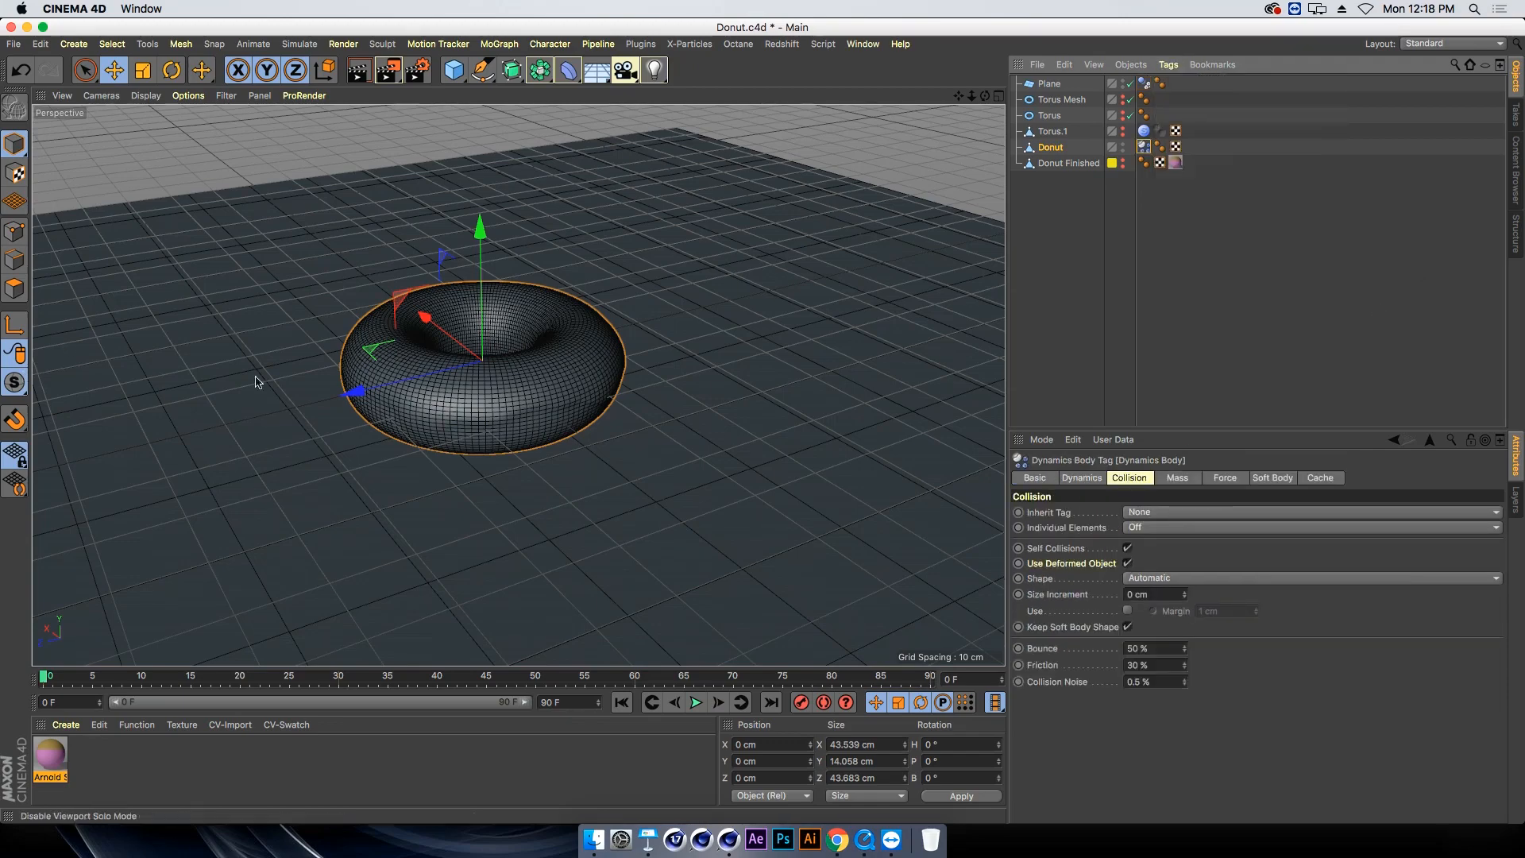
Play the soft body simulation briefly, stop it at frame 1, and examine how the dense donut mesh deforms
alt+drag(308, 363, 322, 375)
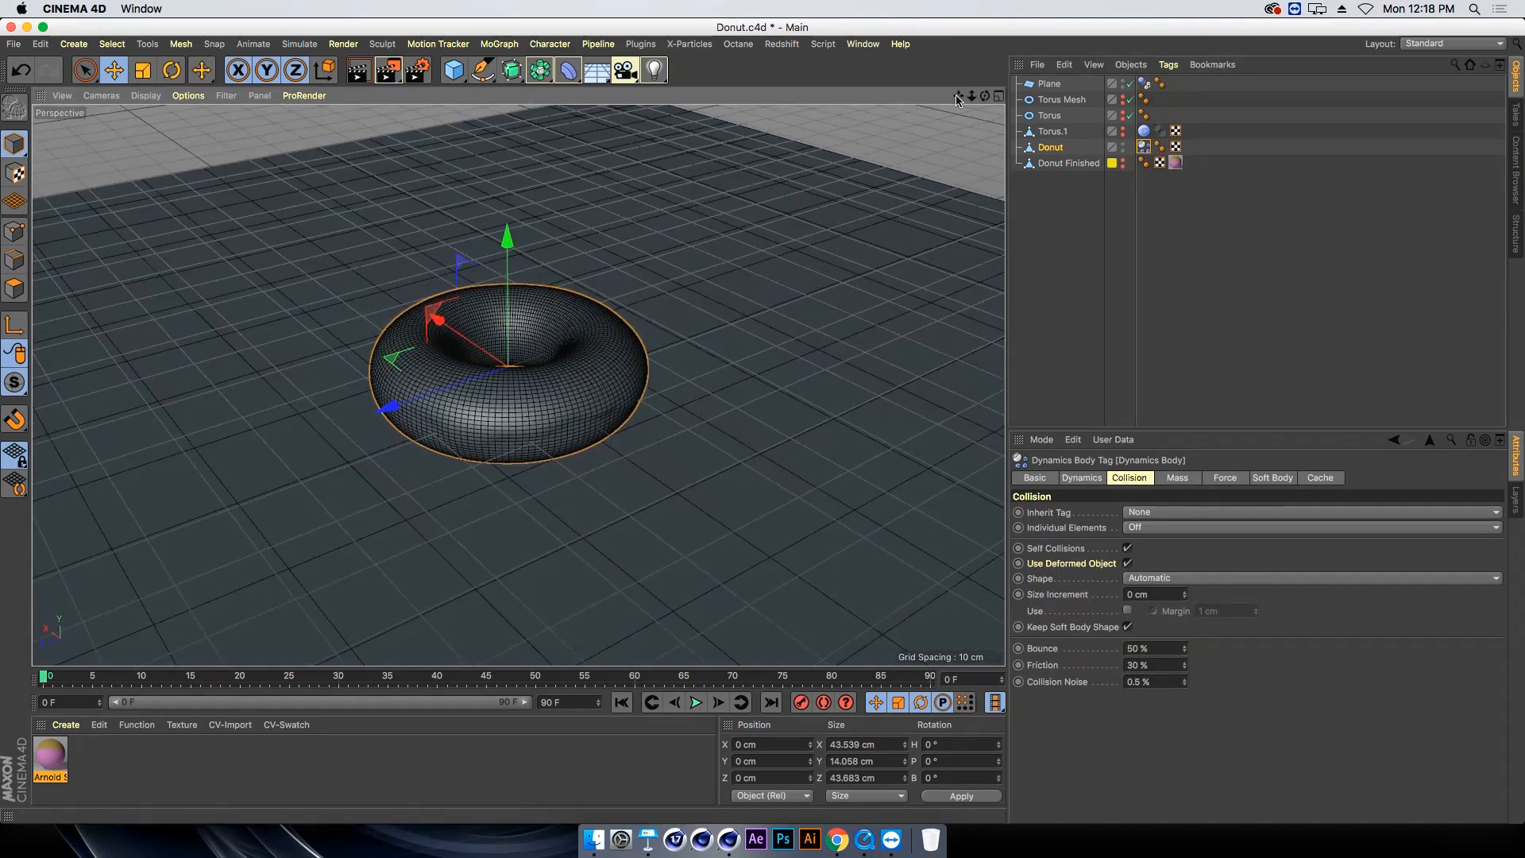
mouse_move(536, 424)
alt+middle_down()
mouse_move(519, 385)
mouse_move(543, 405)
alt+middle_up()
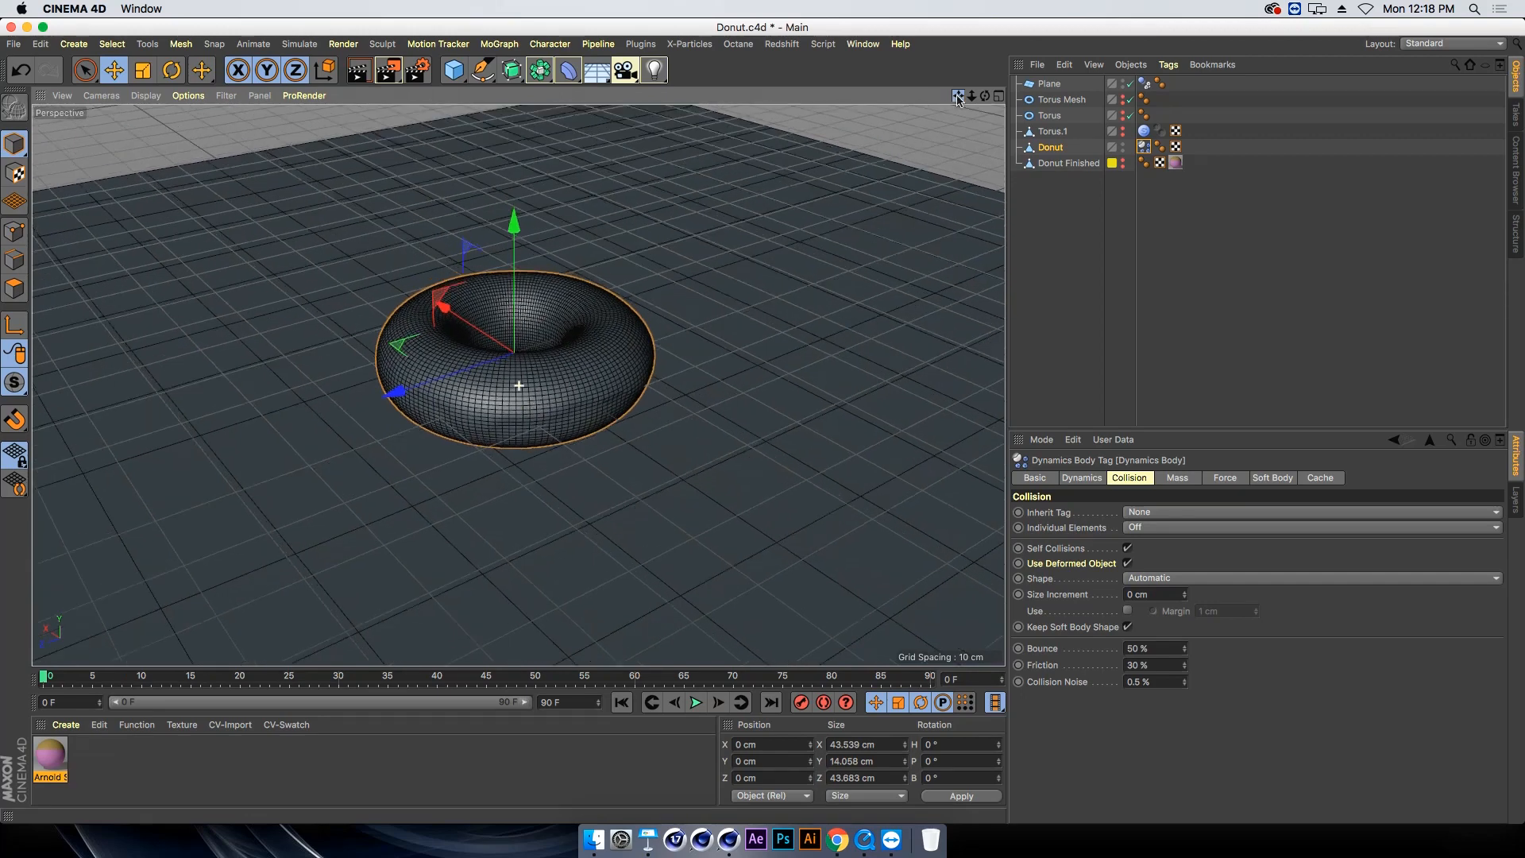
click(696, 702)
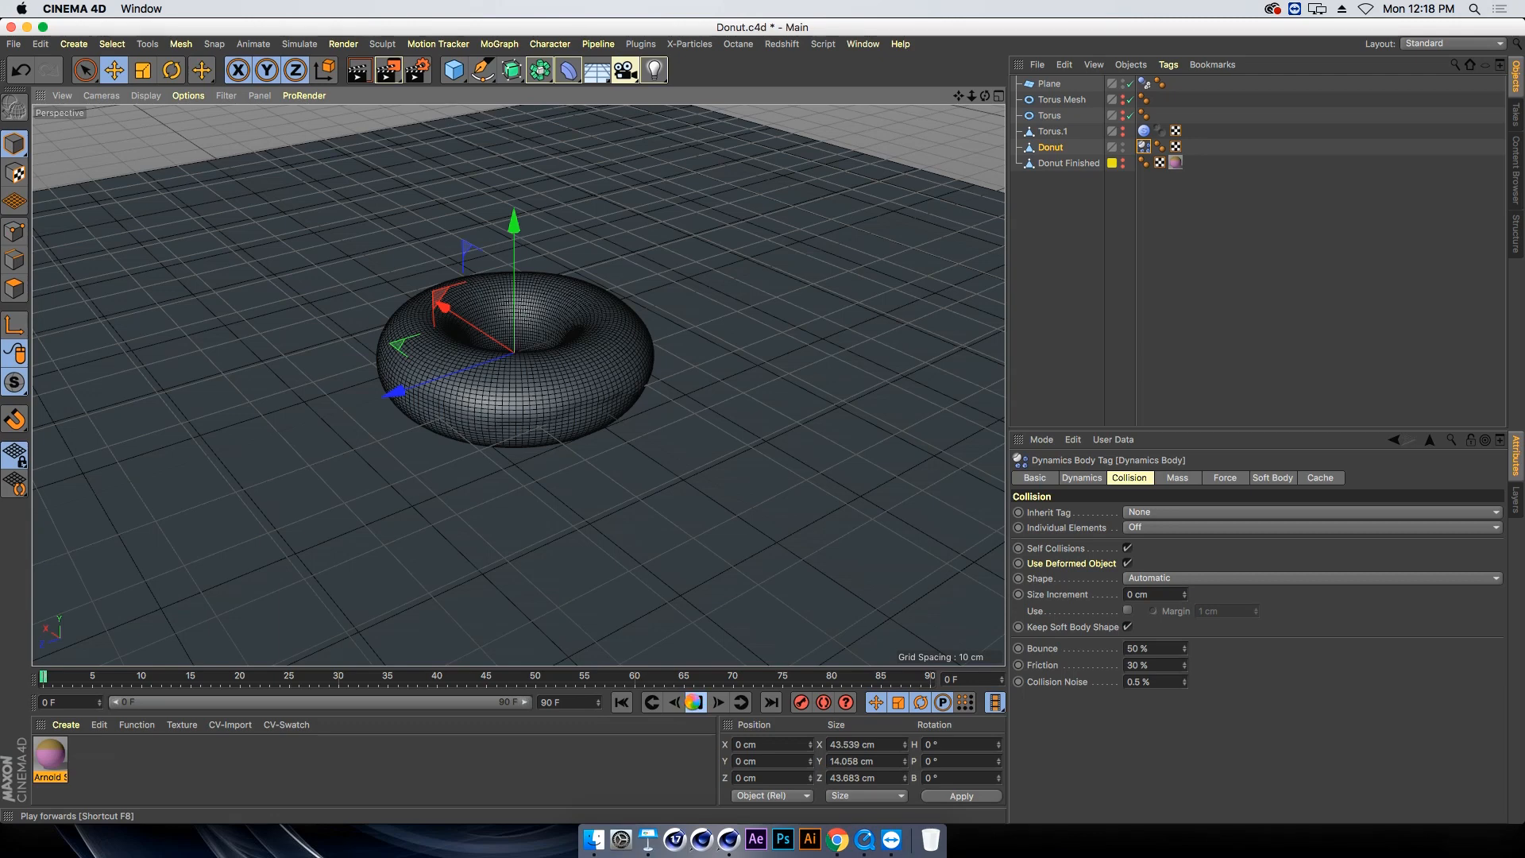
click(693, 703)
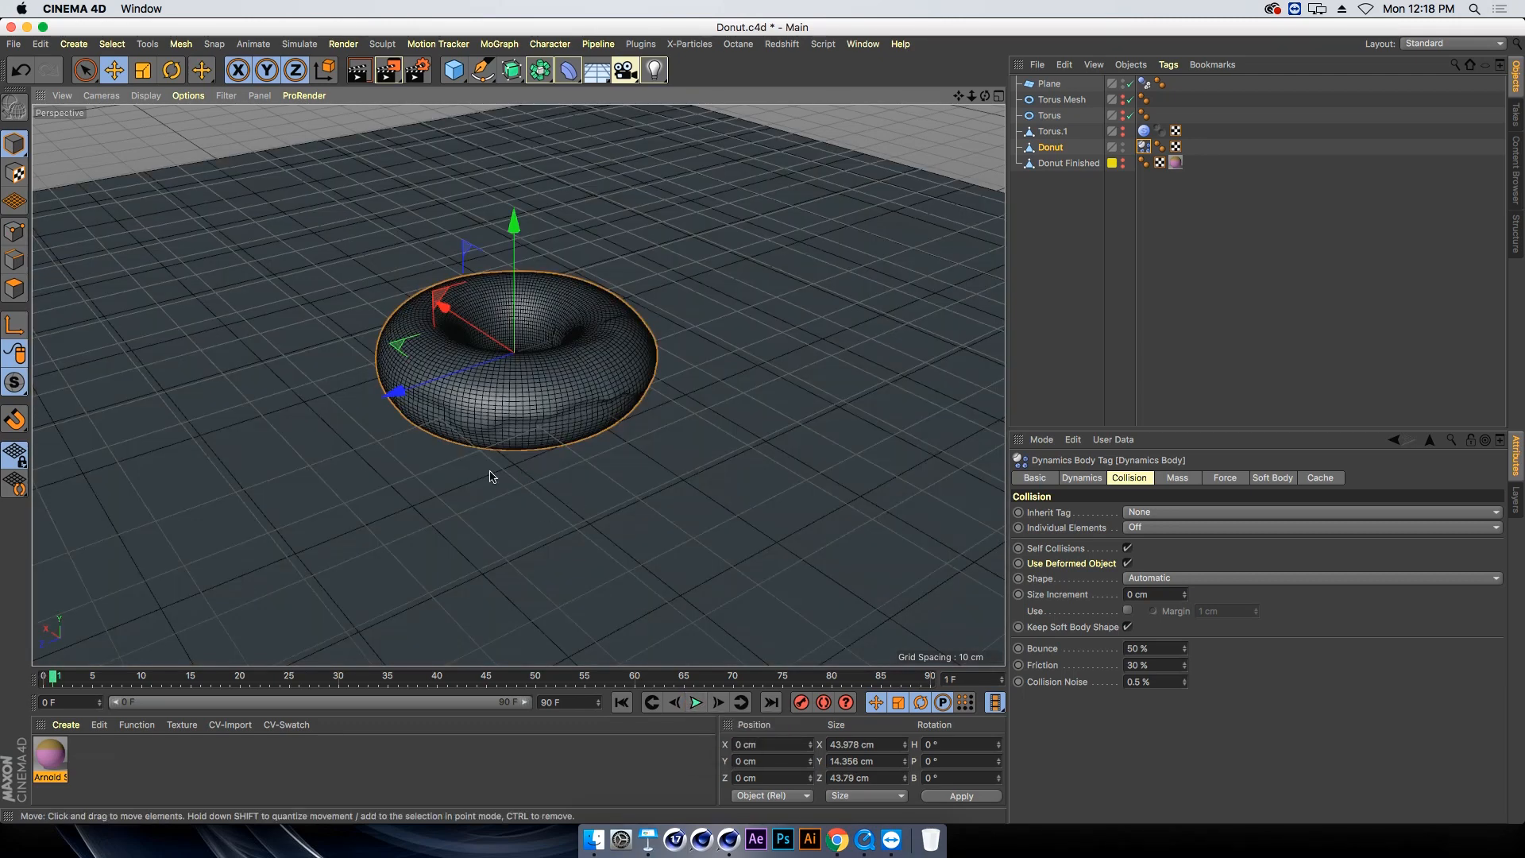
alt+drag(447, 456, 507, 352)
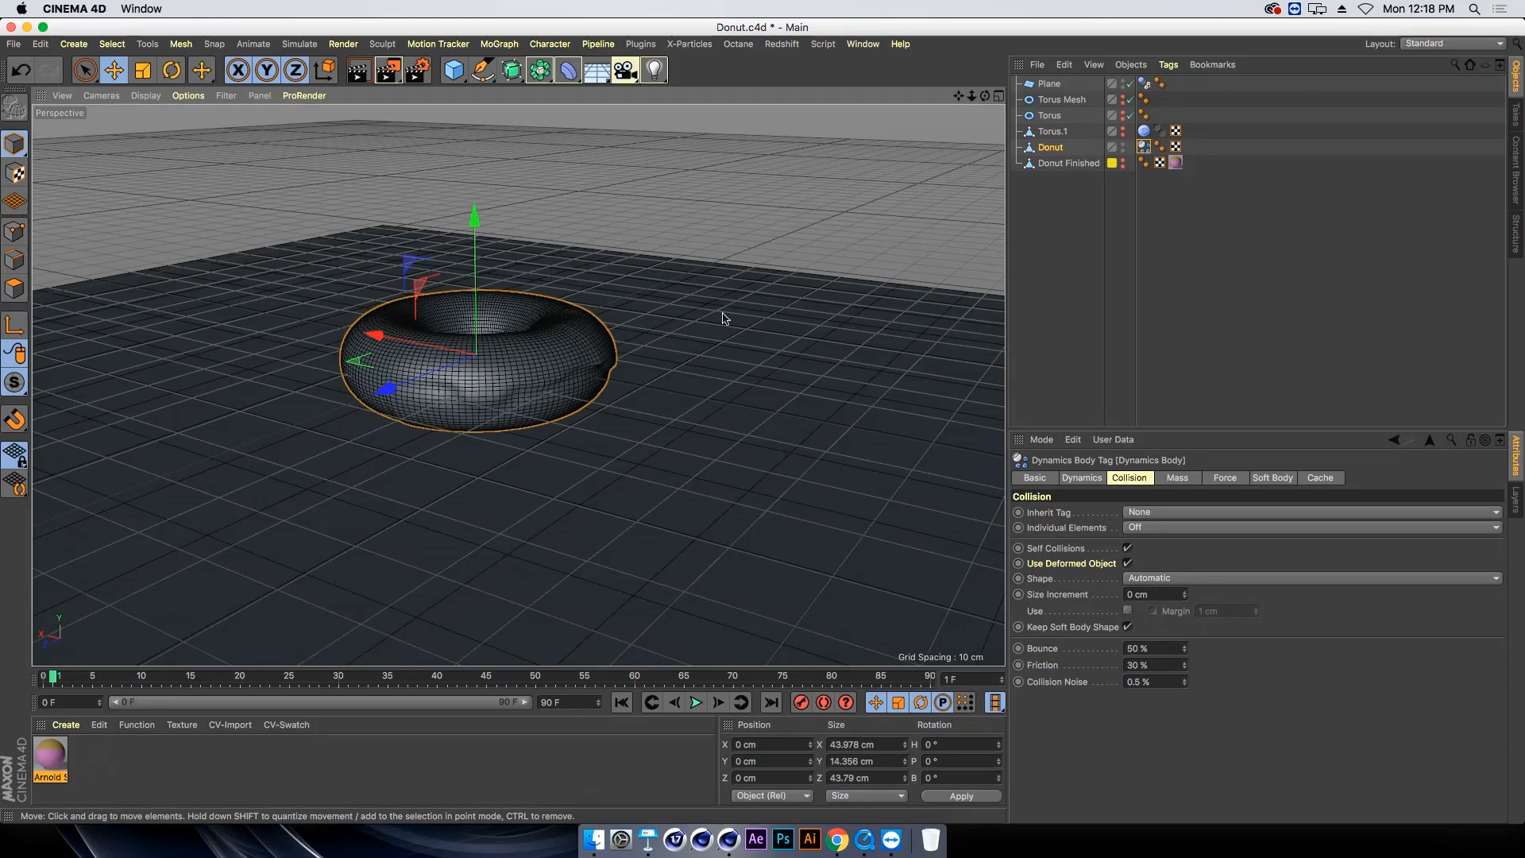
Add a Mesh deformer and make the hidden Torus Mesh object visible
click(565, 70)
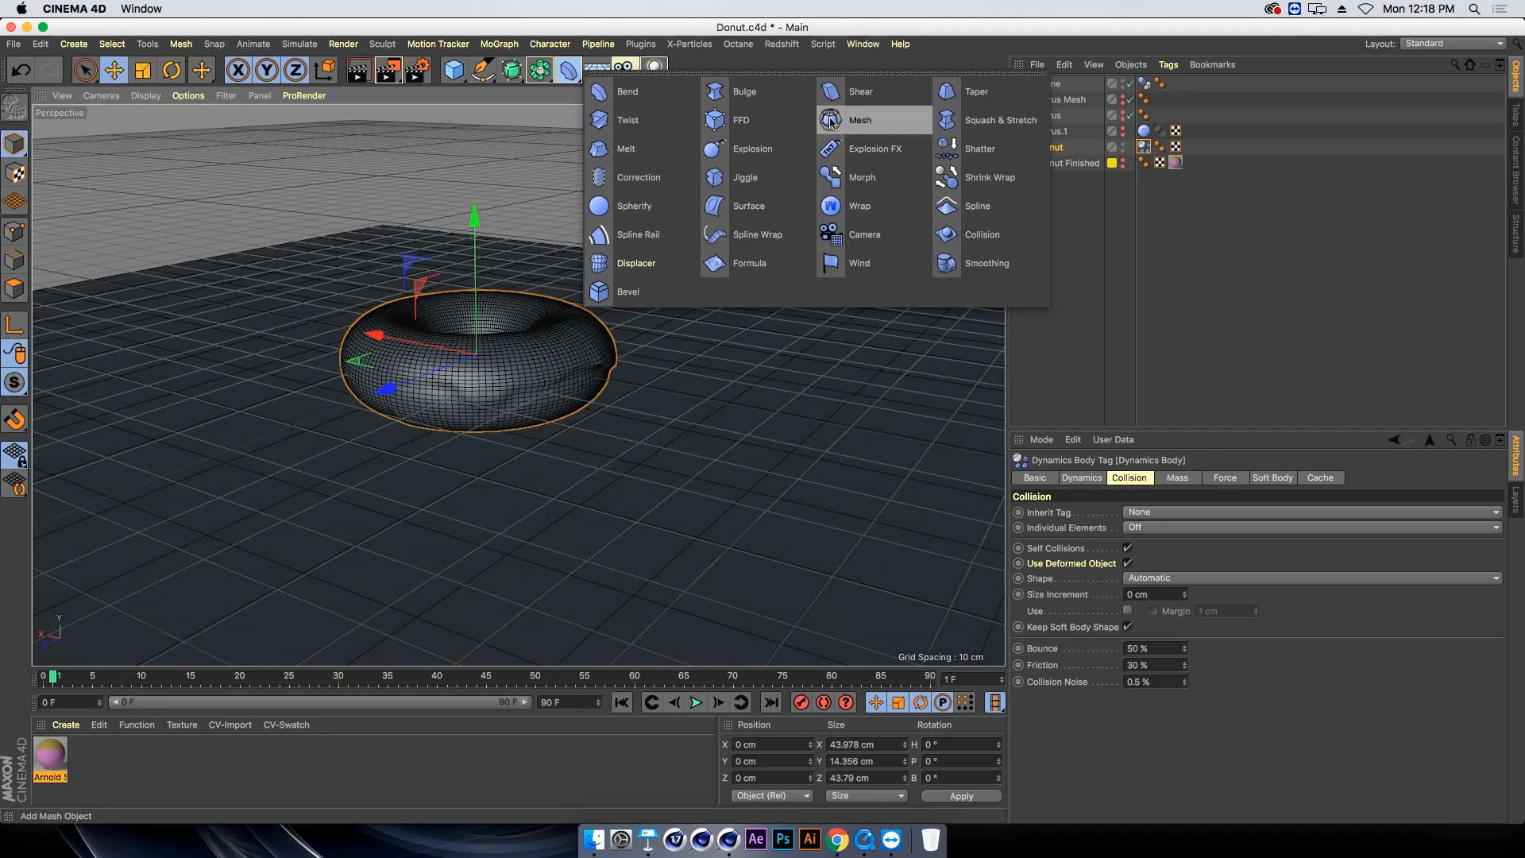
click(852, 120)
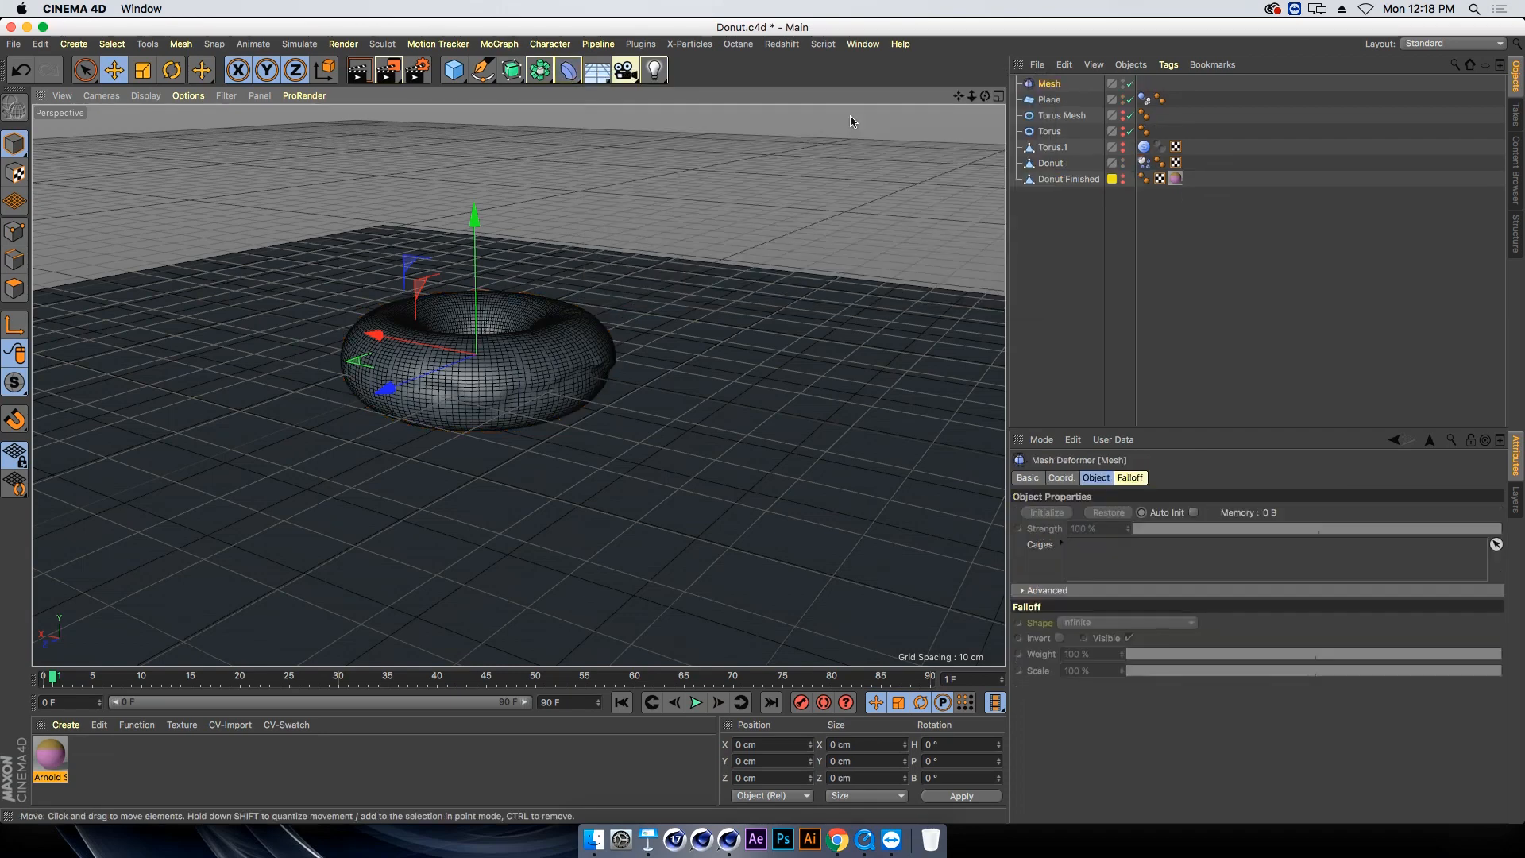
click(1051, 163)
click(1060, 116)
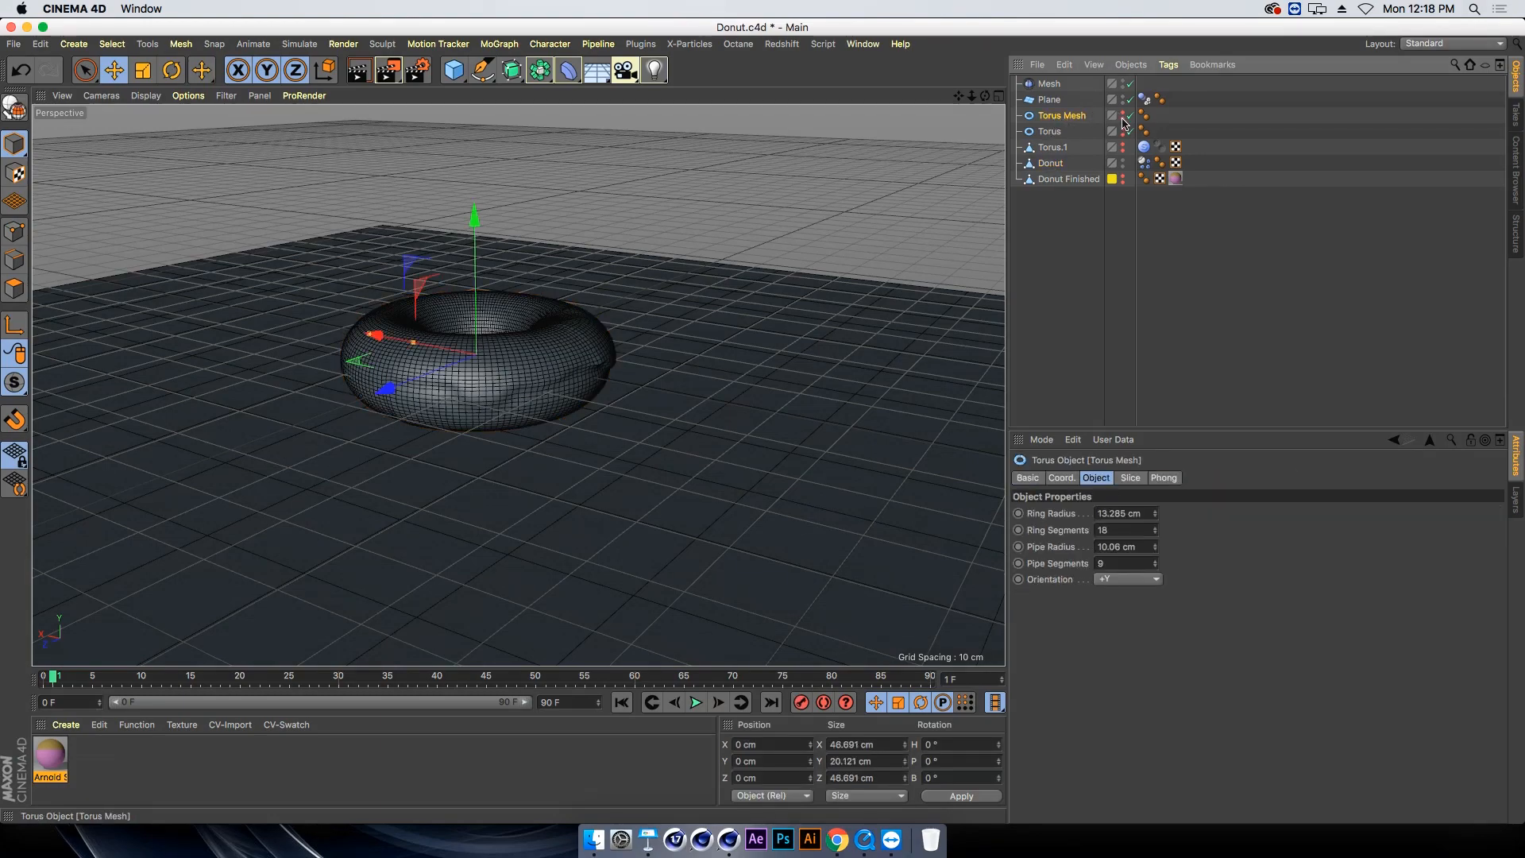
click(1126, 118)
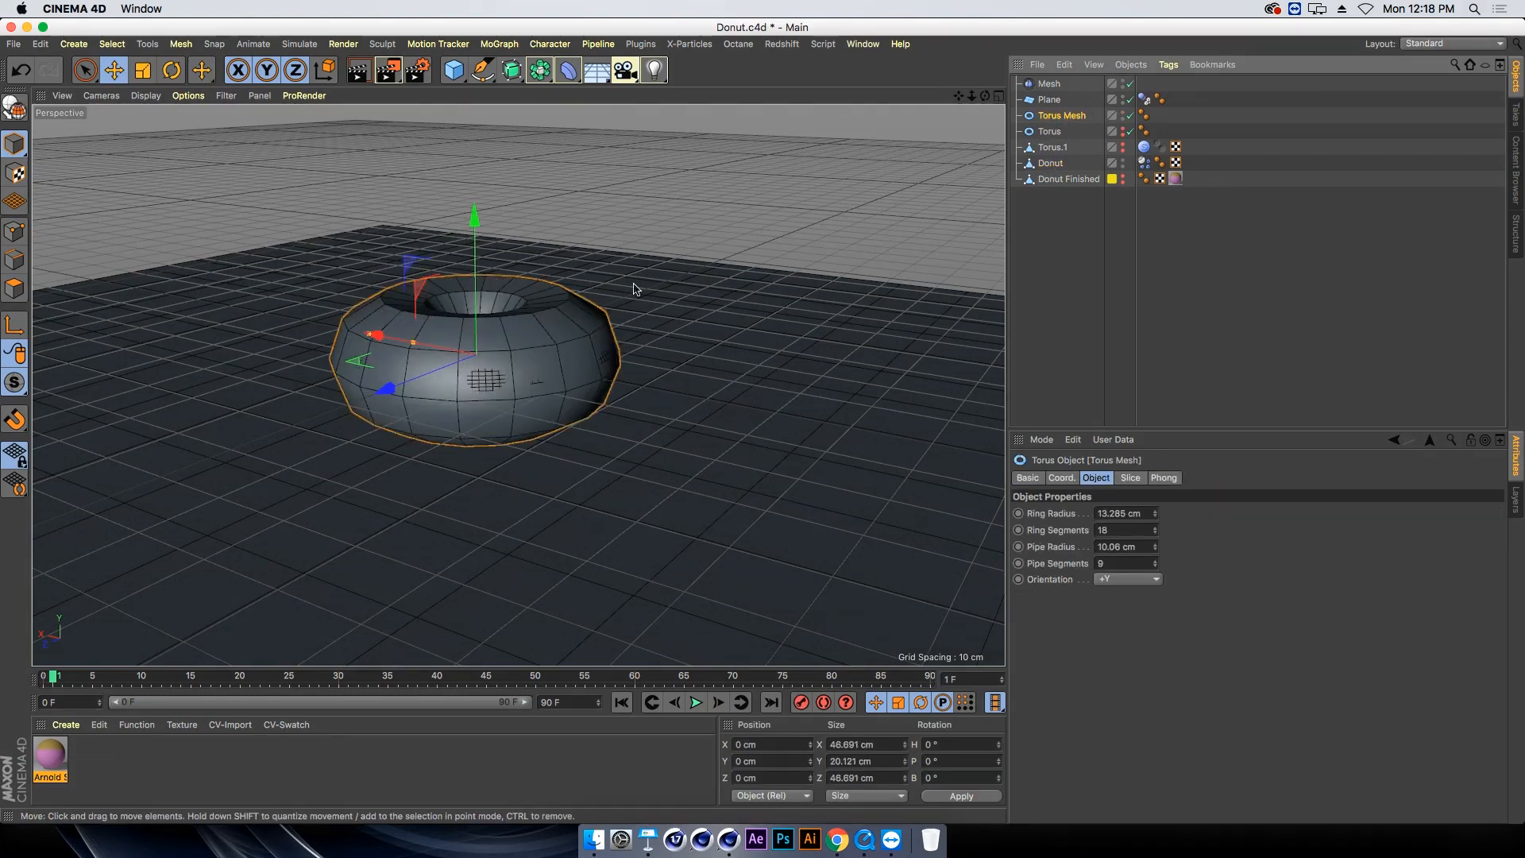
Enlarge the pipe radius of Torus Mesh to about 10.6 cm so that it encloses the donut
scroll(470, 342, up, 1)
alt+drag(470, 342, 545, 359)
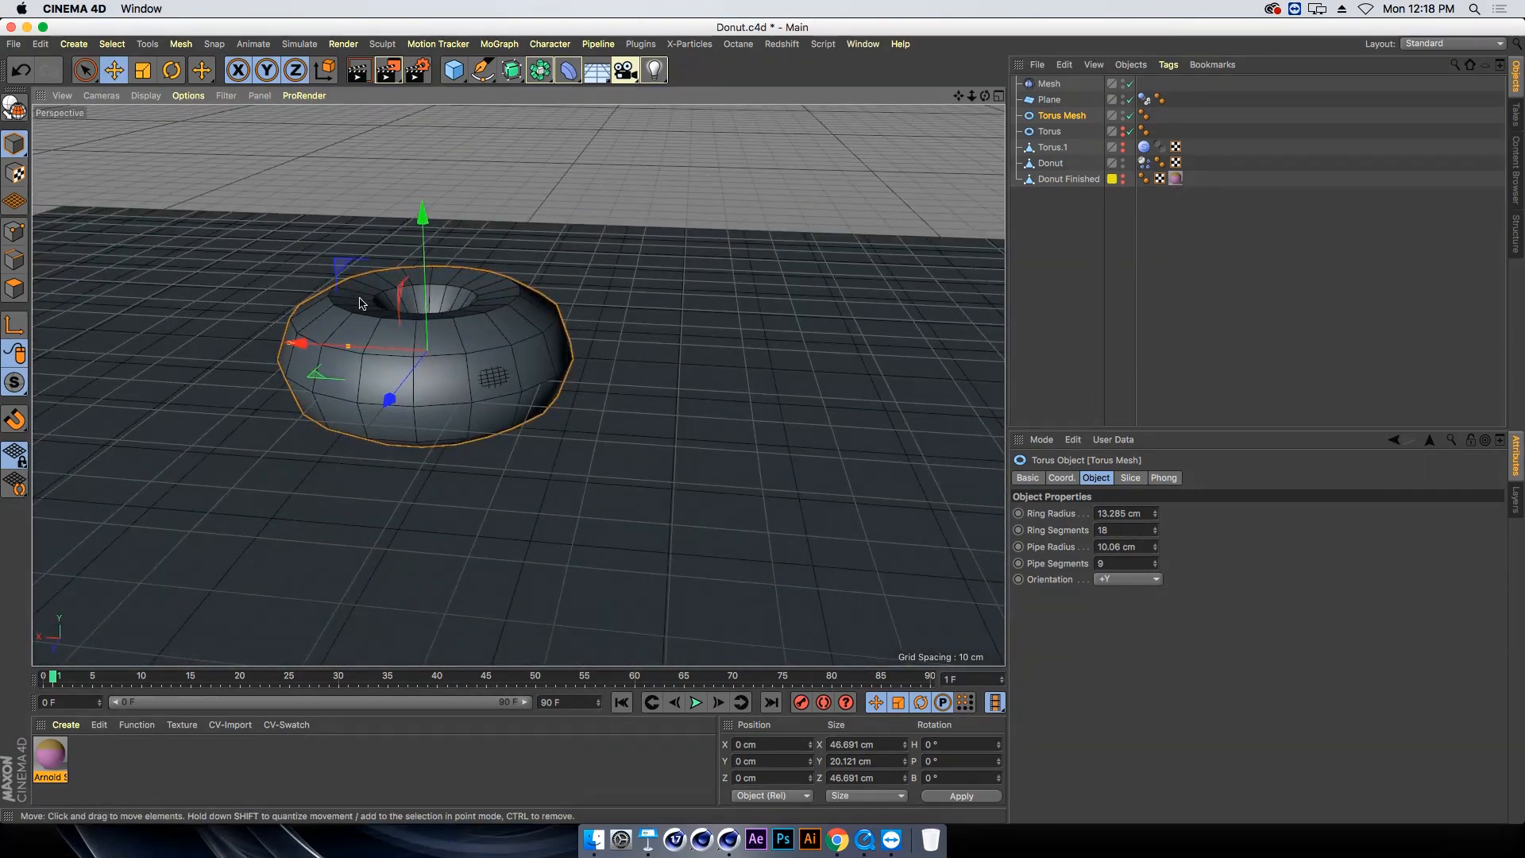
drag(290, 344, 345, 352)
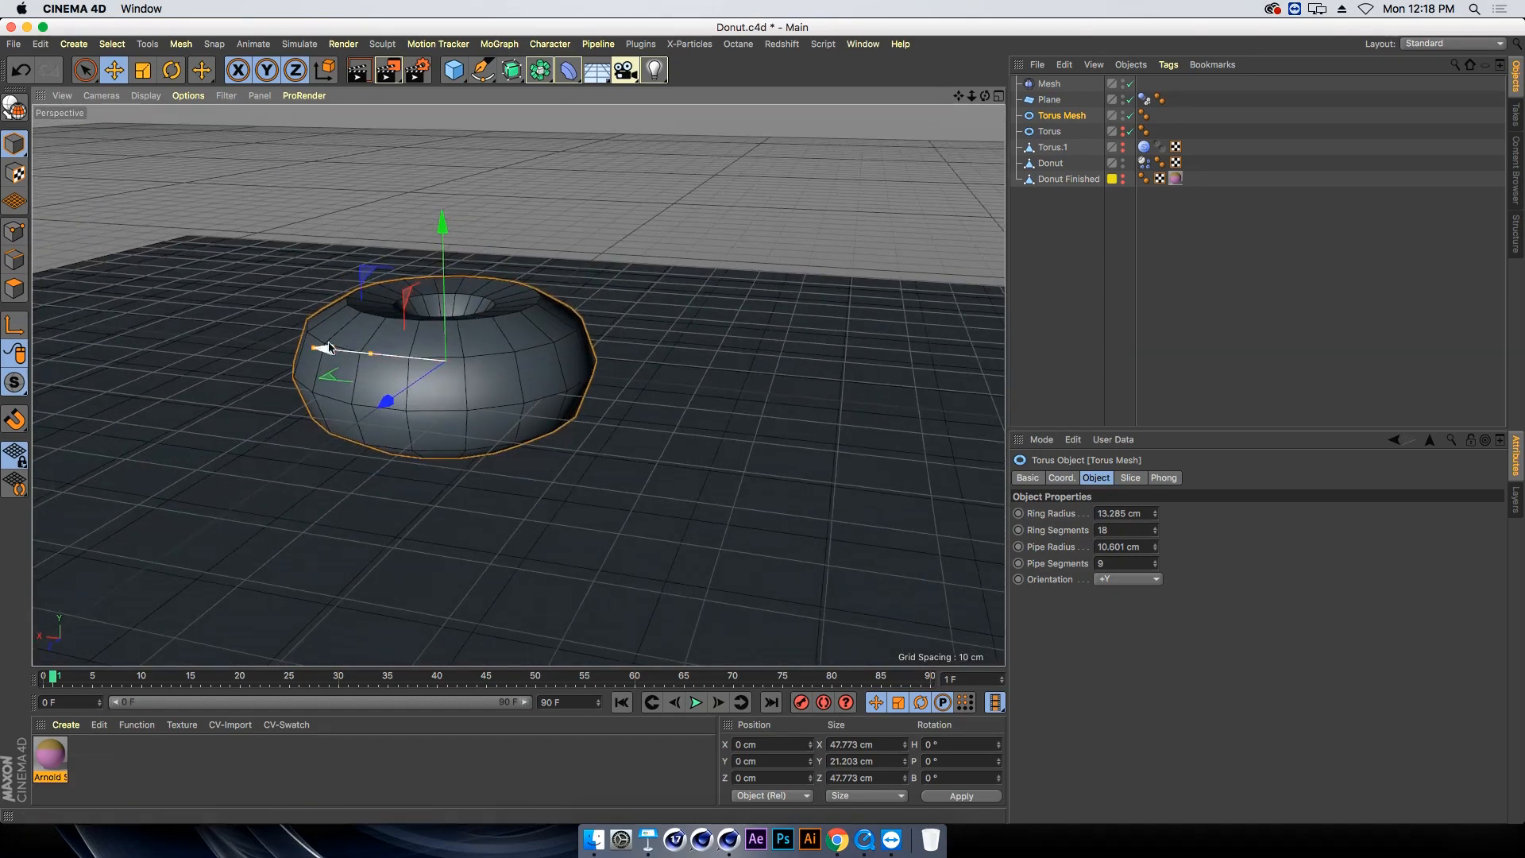
alt+right_drag(342, 344, 392, 323)
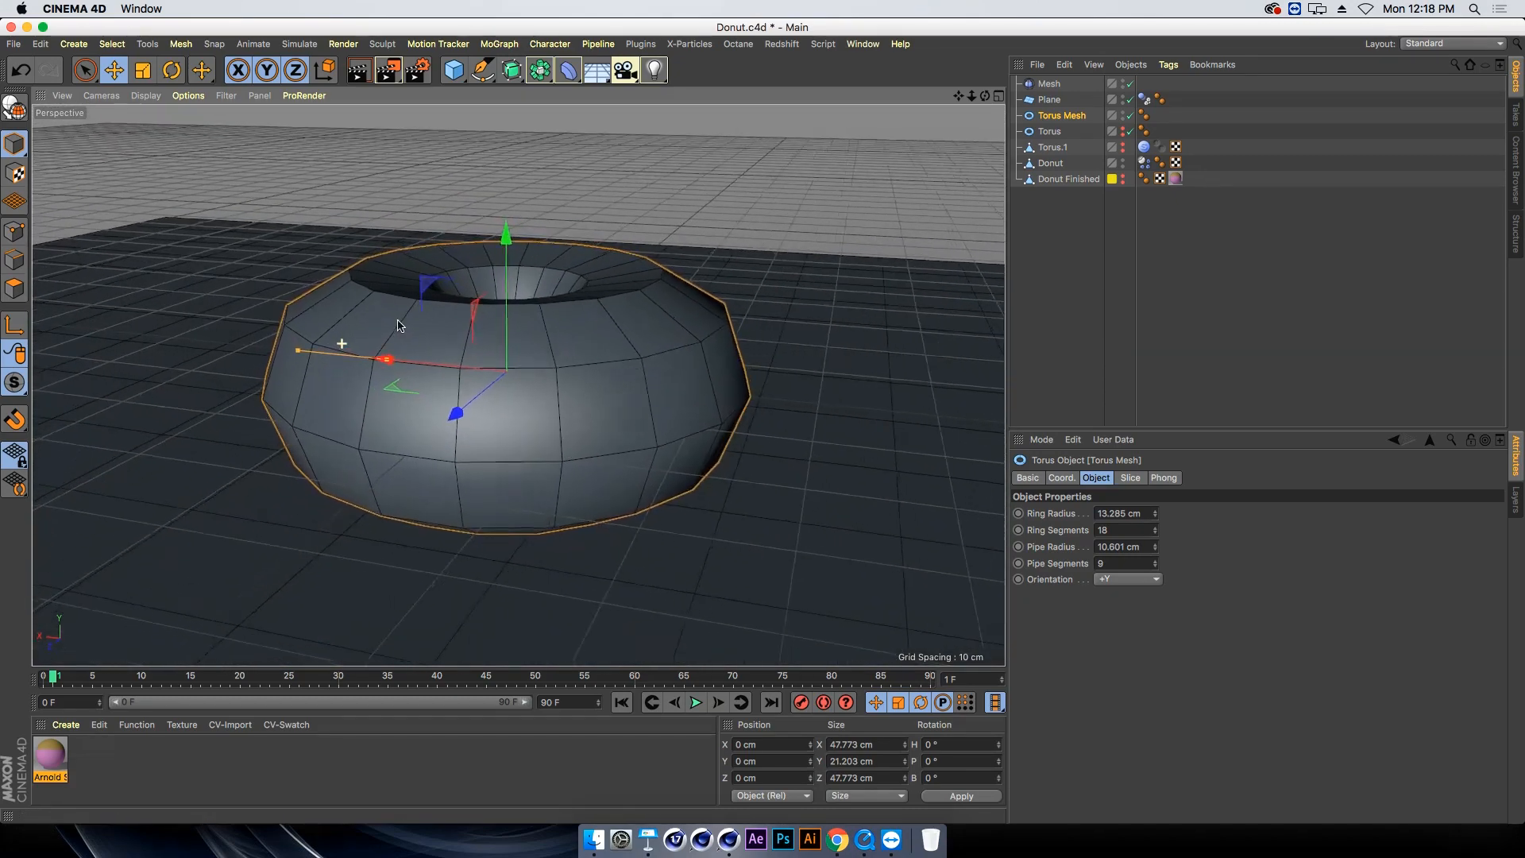
Set the pipe segments of Torus Mesh to 10
double_click(1116, 563)
text(10)
key(Return)
alt+drag(560, 386, 563, 375)
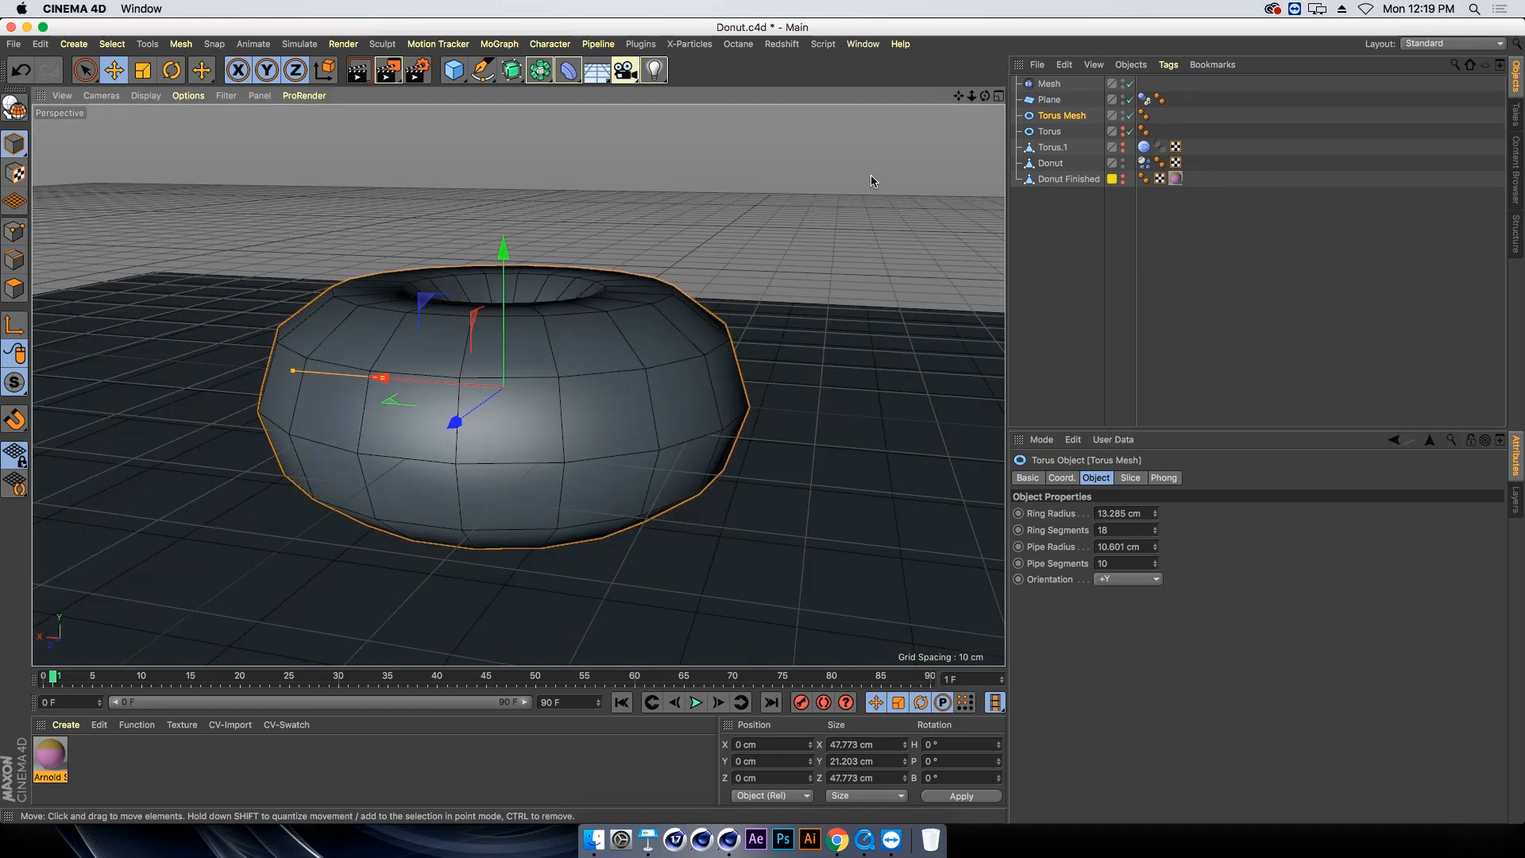
Make Torus Mesh editable and show its points in Points mode in the Front view
key(c)
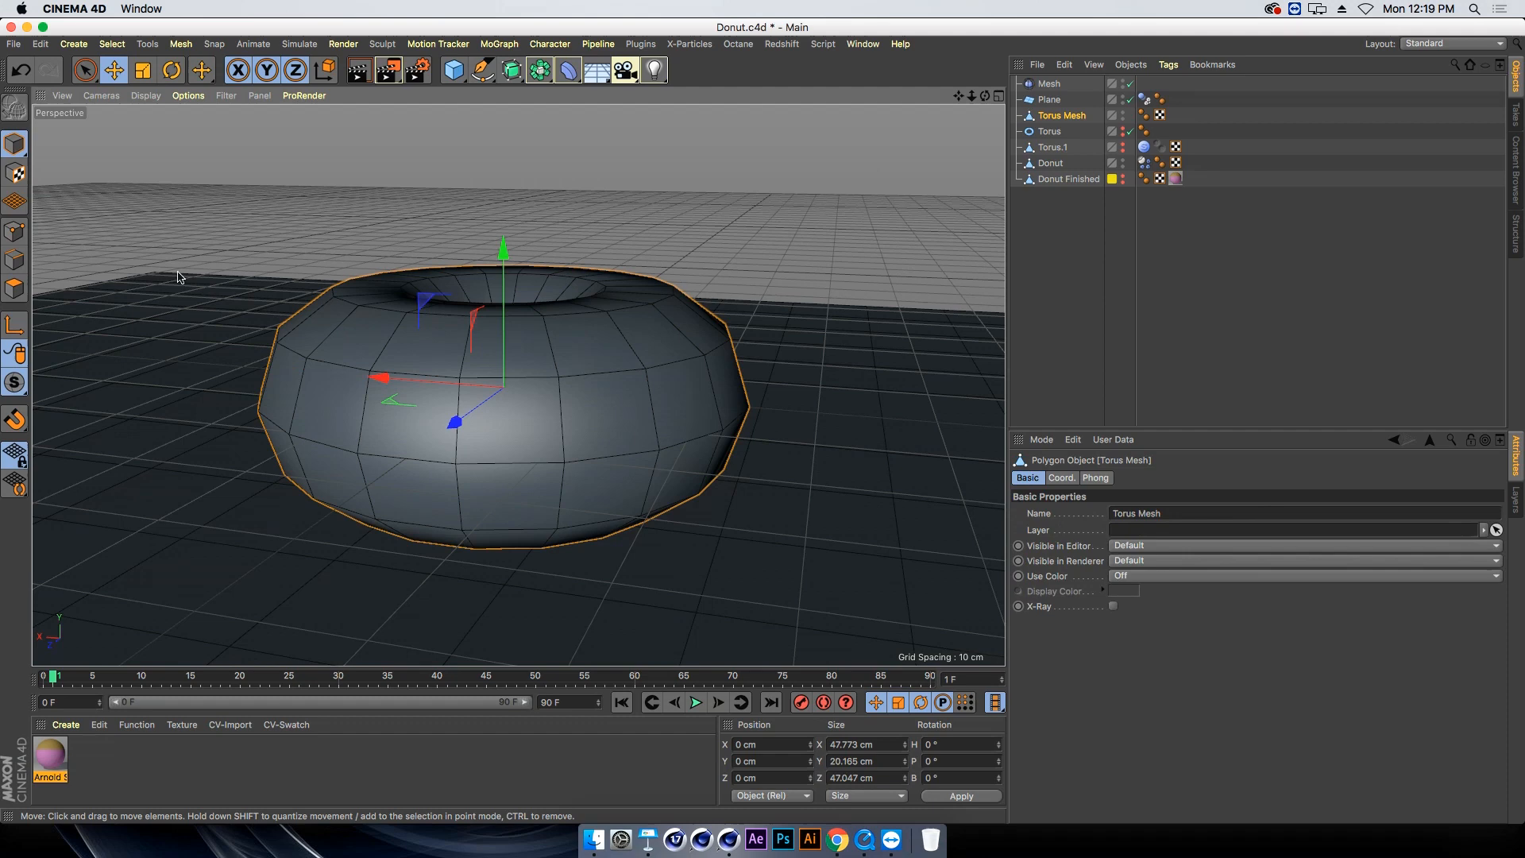
click(14, 231)
click(999, 96)
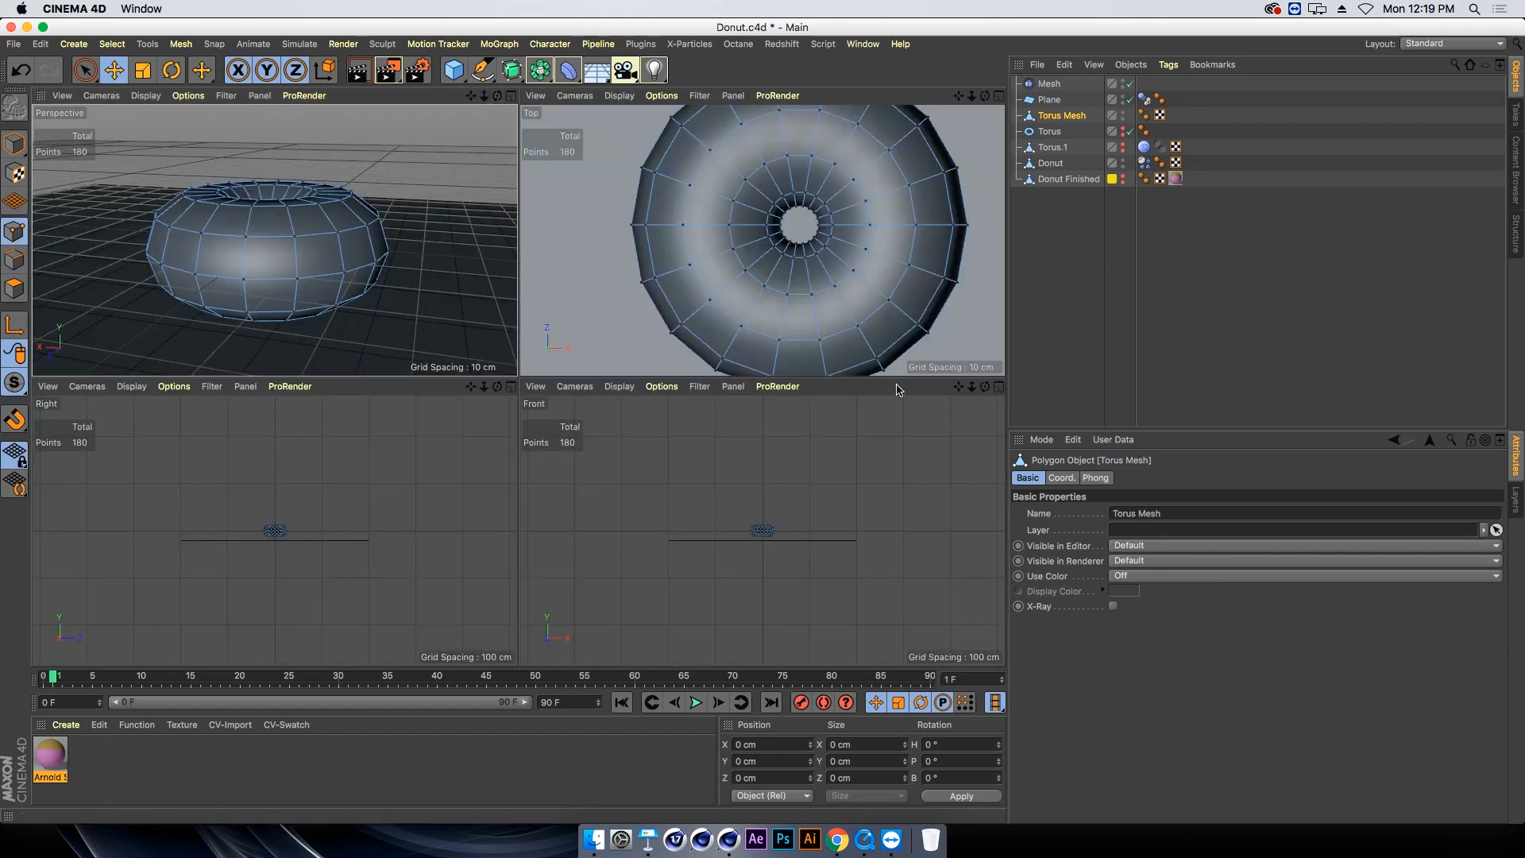
click(999, 387)
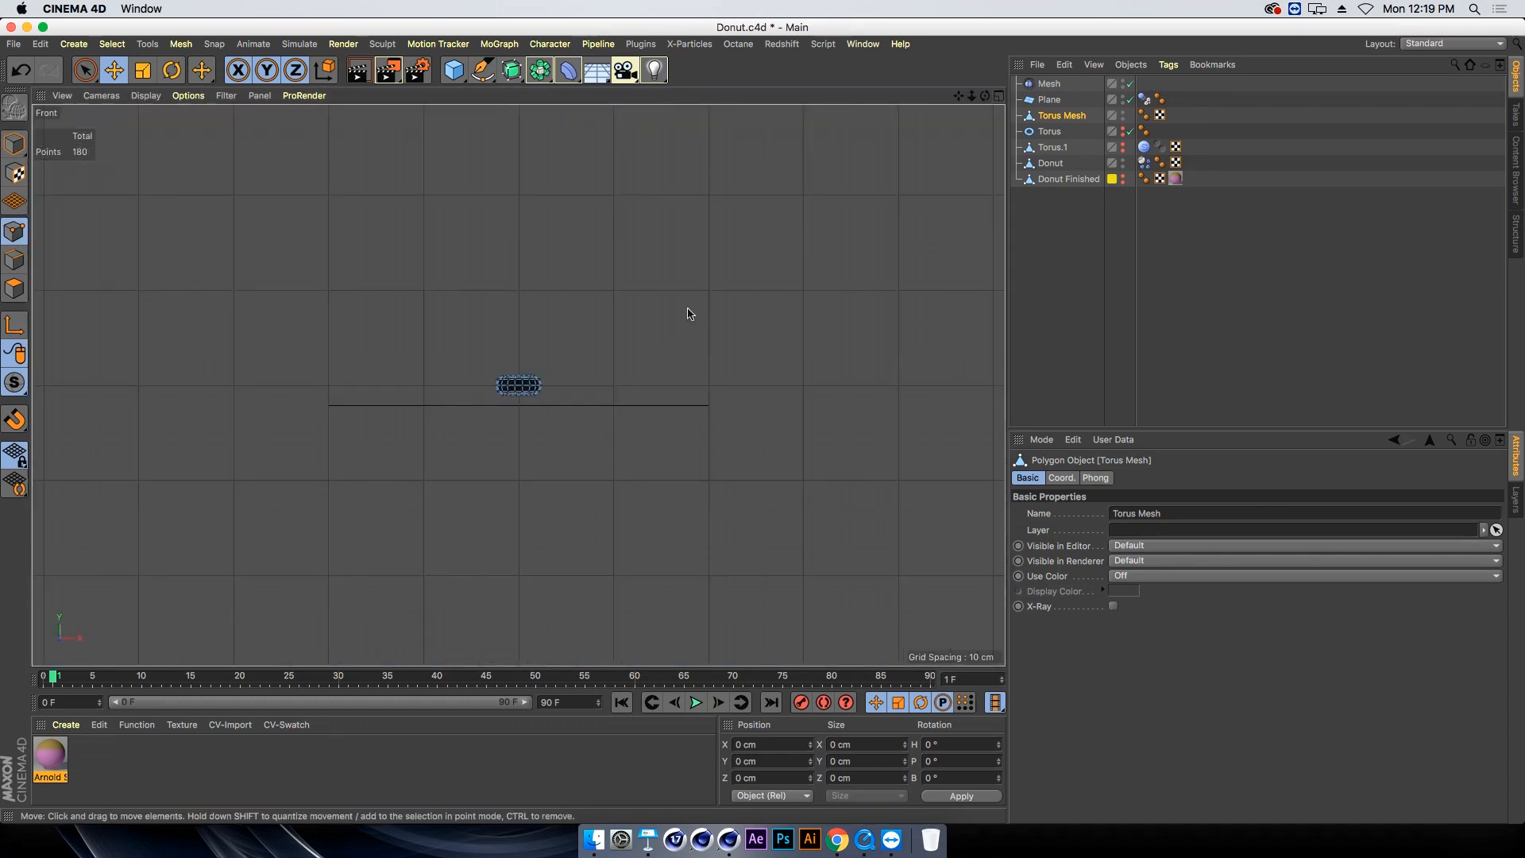
scroll(504, 289, up, 5)
alt+middle_drag(584, 390, 504, 308)
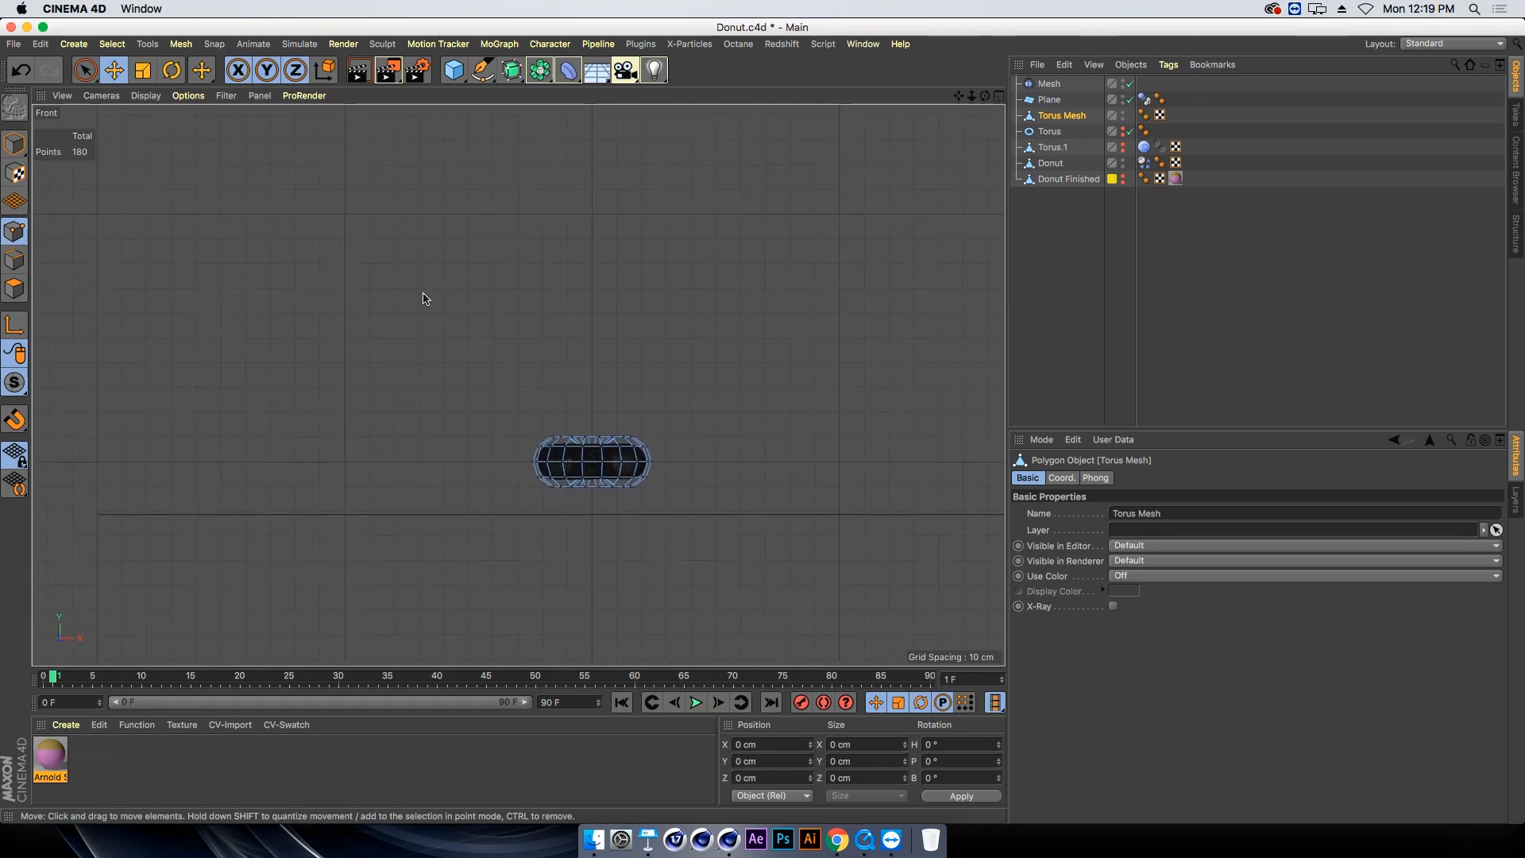
alt+right_drag(413, 313, 484, 324)
alt+middle_drag(579, 361, 302, 107)
scroll(251, 255, up, 3)
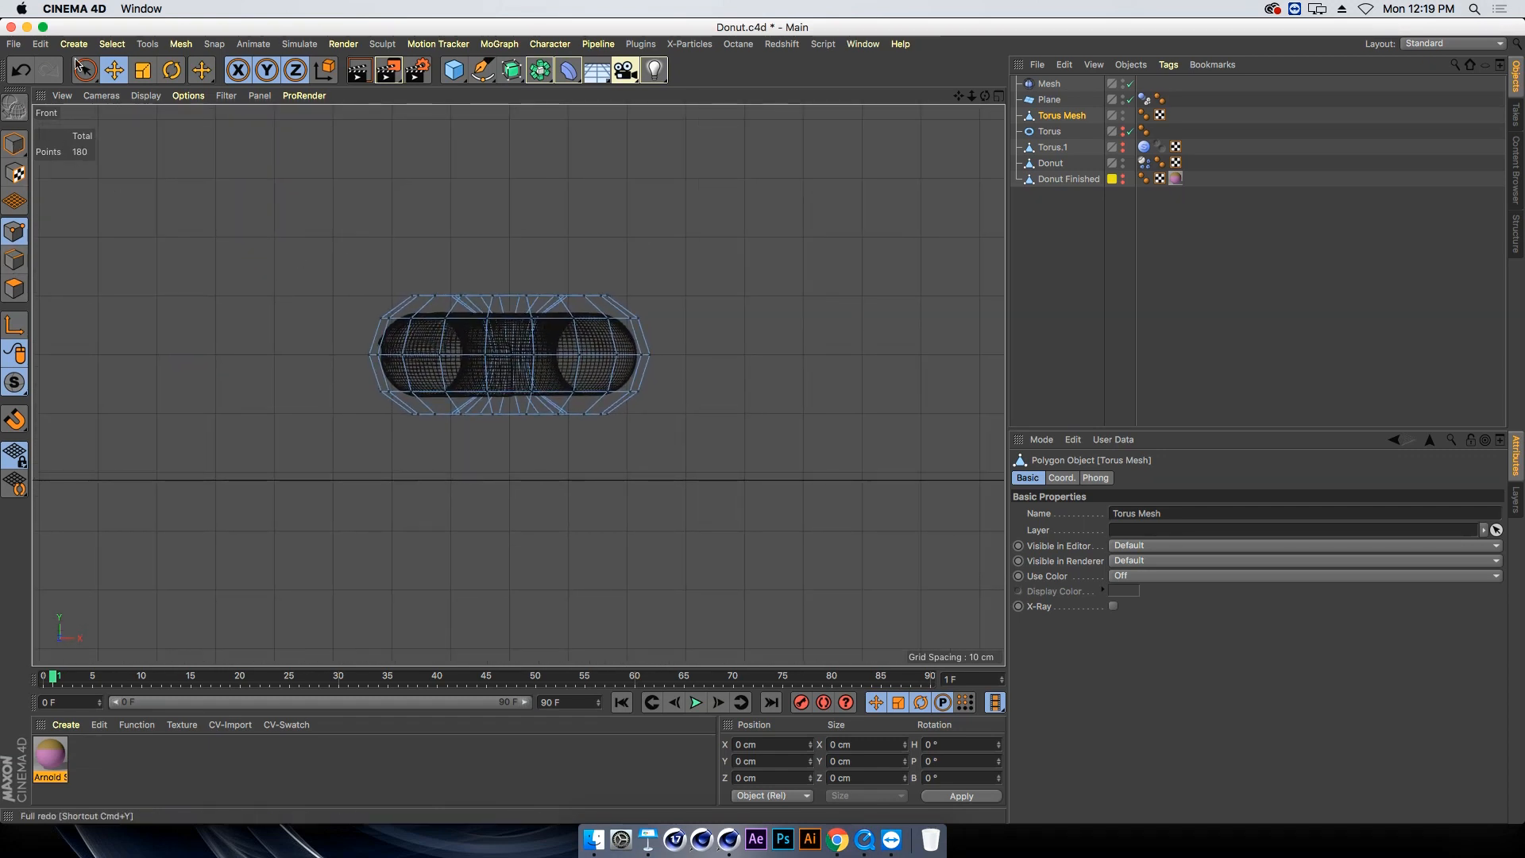
With Rectangle Selection, move the top points of Torus Mesh down and its bottom points up to about -8.2 cm, close to the donut
drag(85, 70, 128, 120)
drag(324, 267, 665, 303)
drag(511, 181, 511, 191)
drag(367, 413, 670, 475)
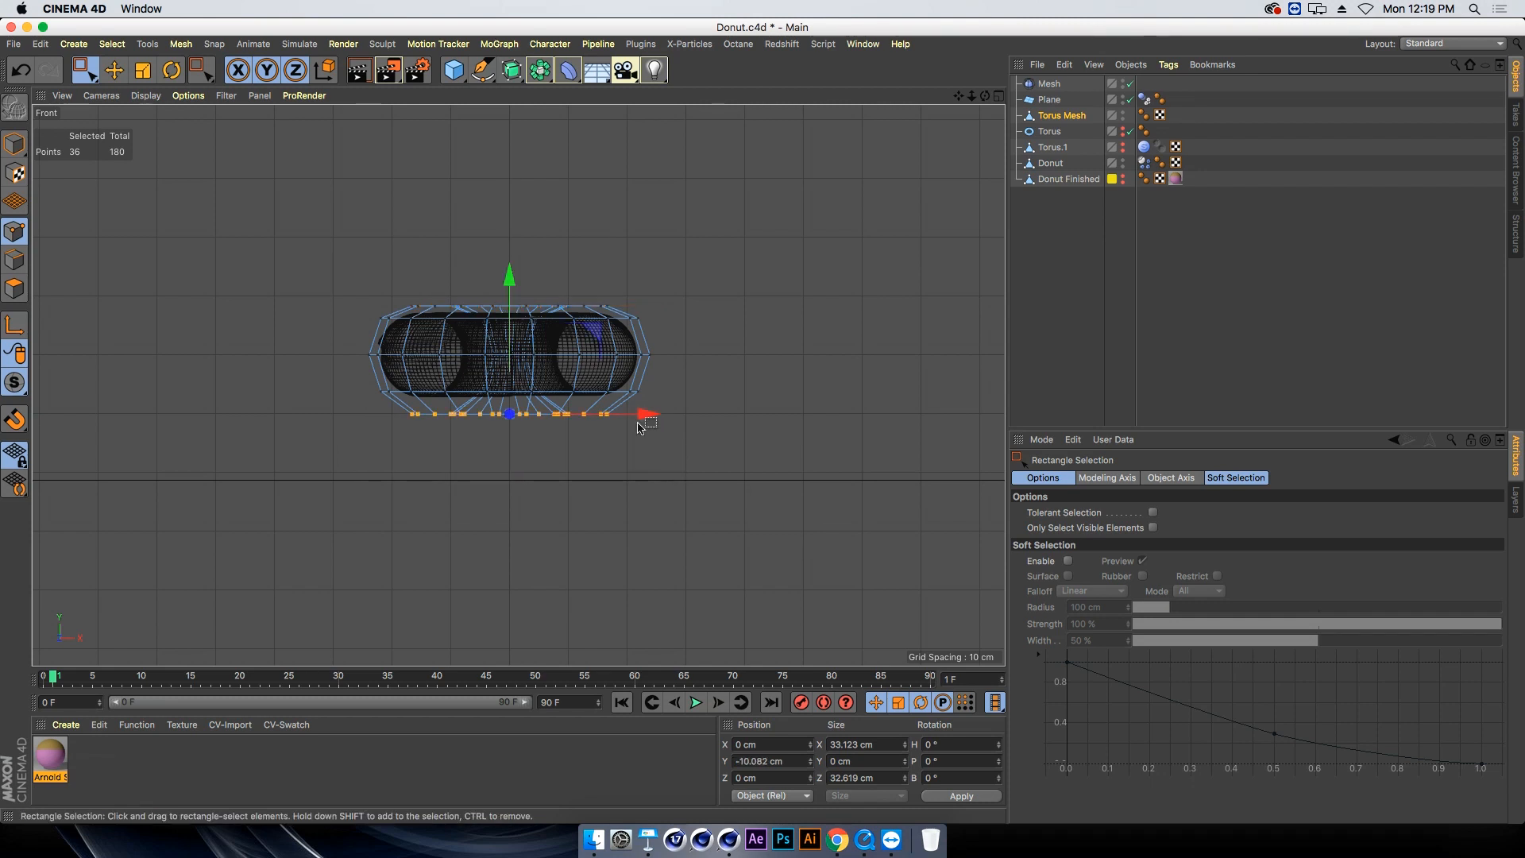
drag(510, 301, 513, 283)
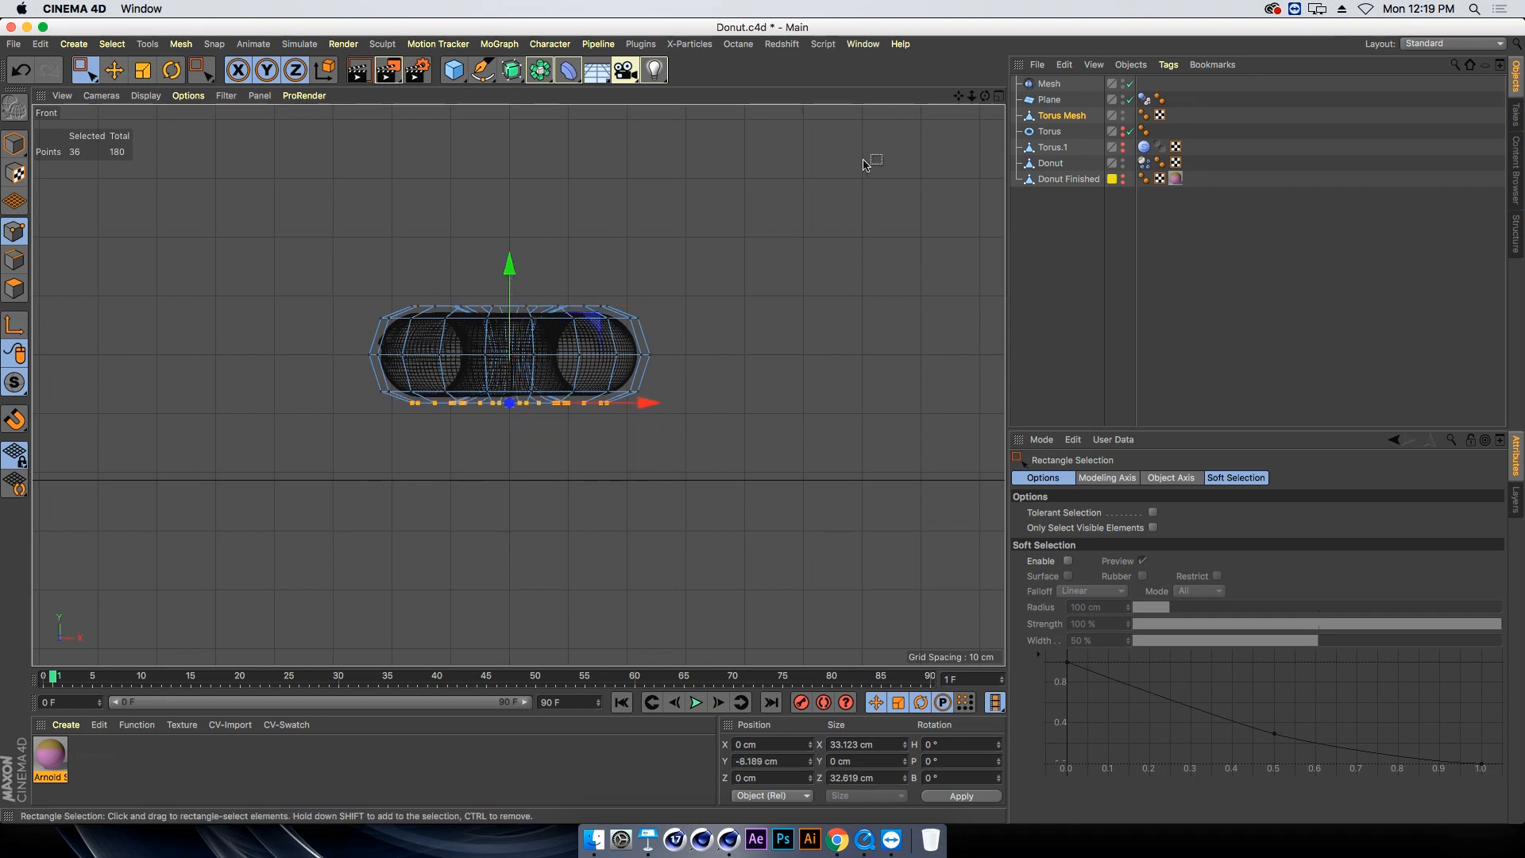
Return to the Perspective view, inspect the flattened Torus Mesh, and switch to Model mode with the Move tool
click(999, 96)
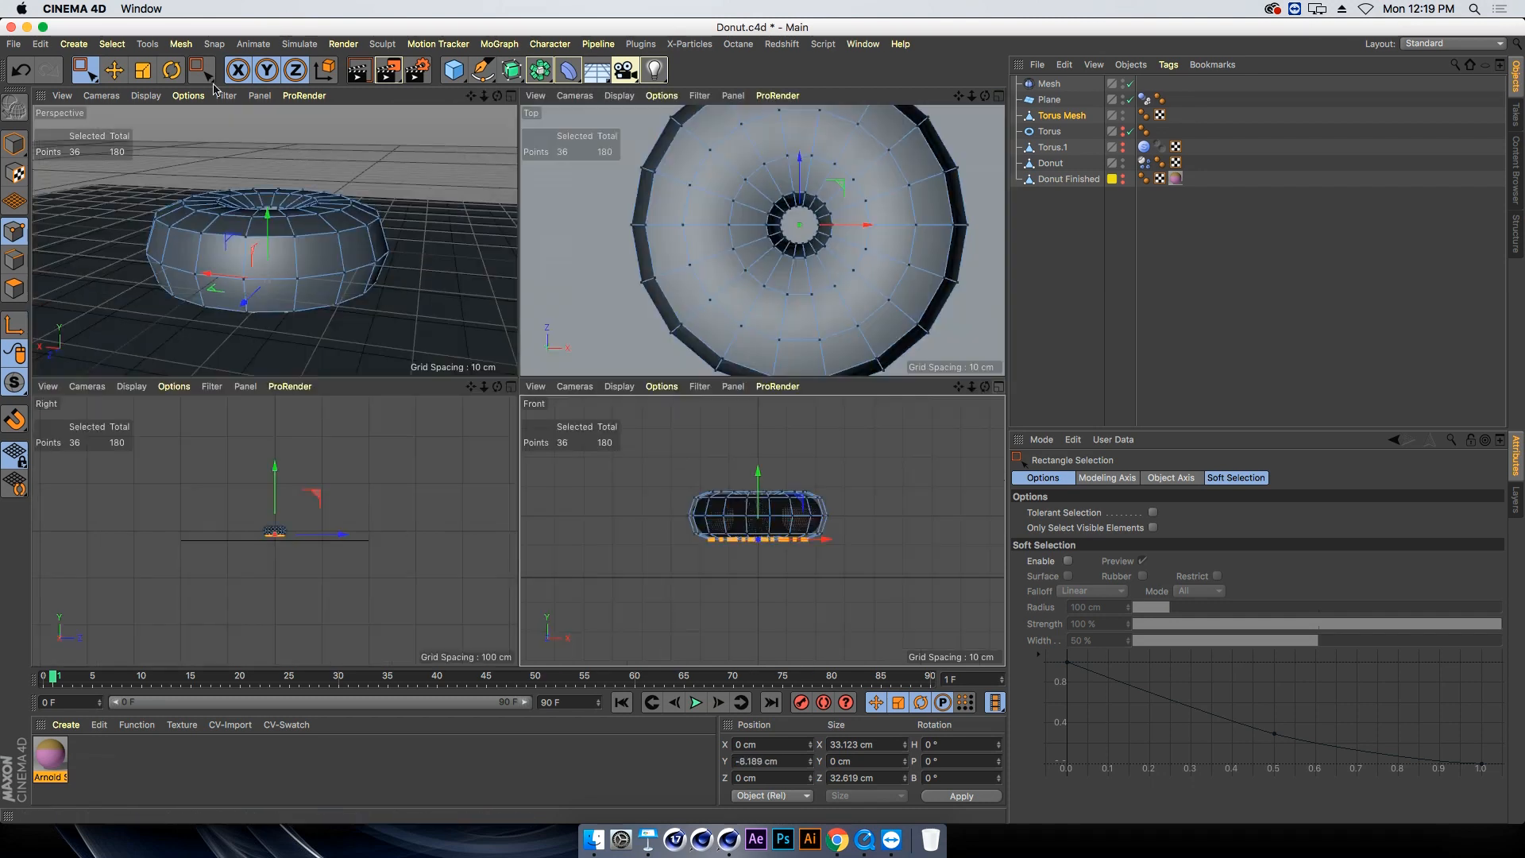
click(510, 95)
alt+drag(401, 378, 389, 421)
alt+drag(582, 310, 579, 390)
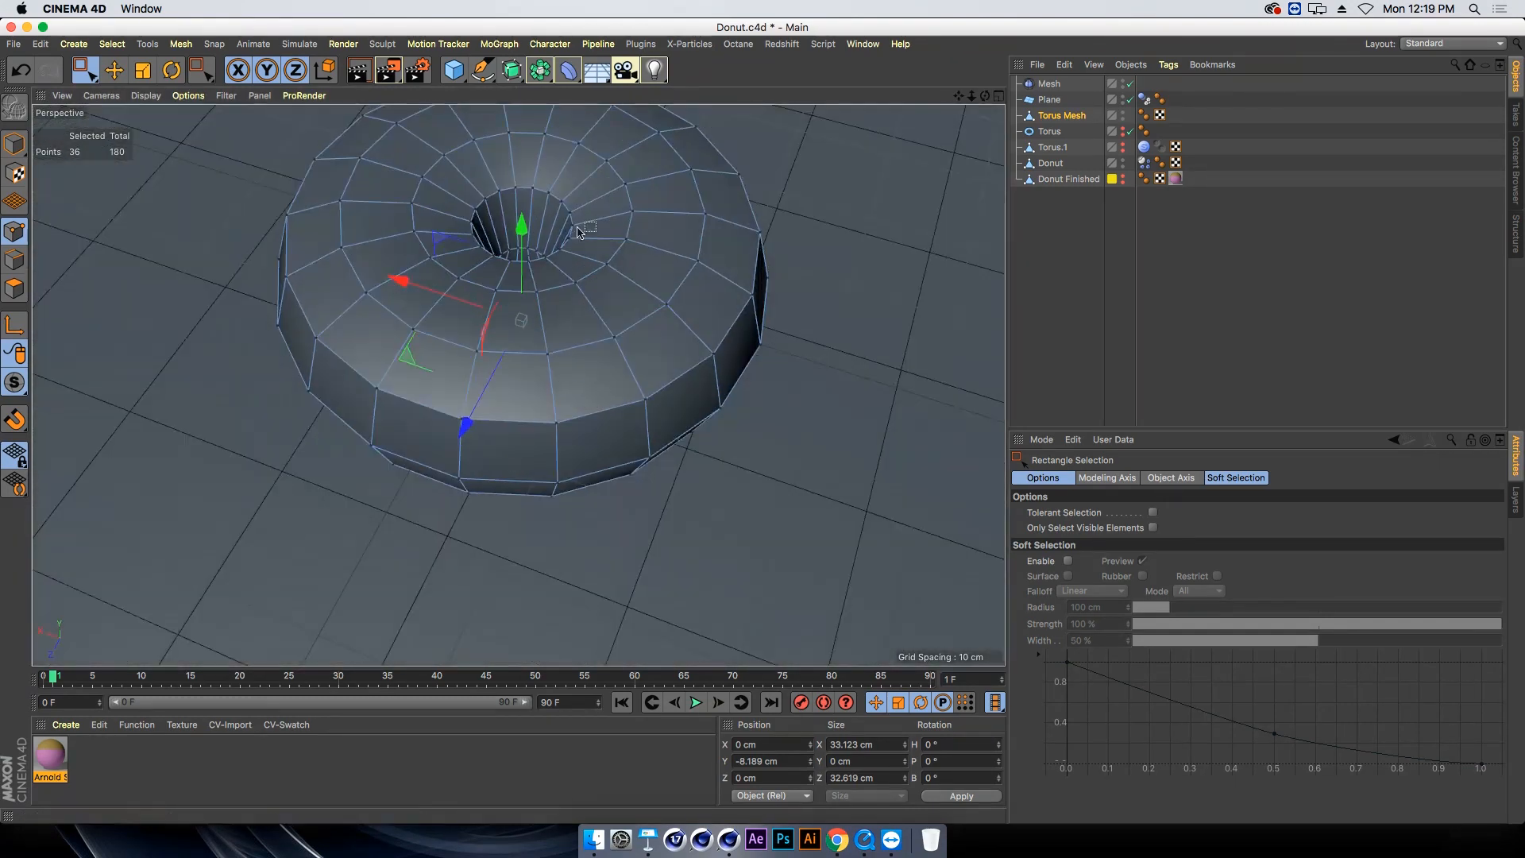
alt+drag(515, 276, 239, 294)
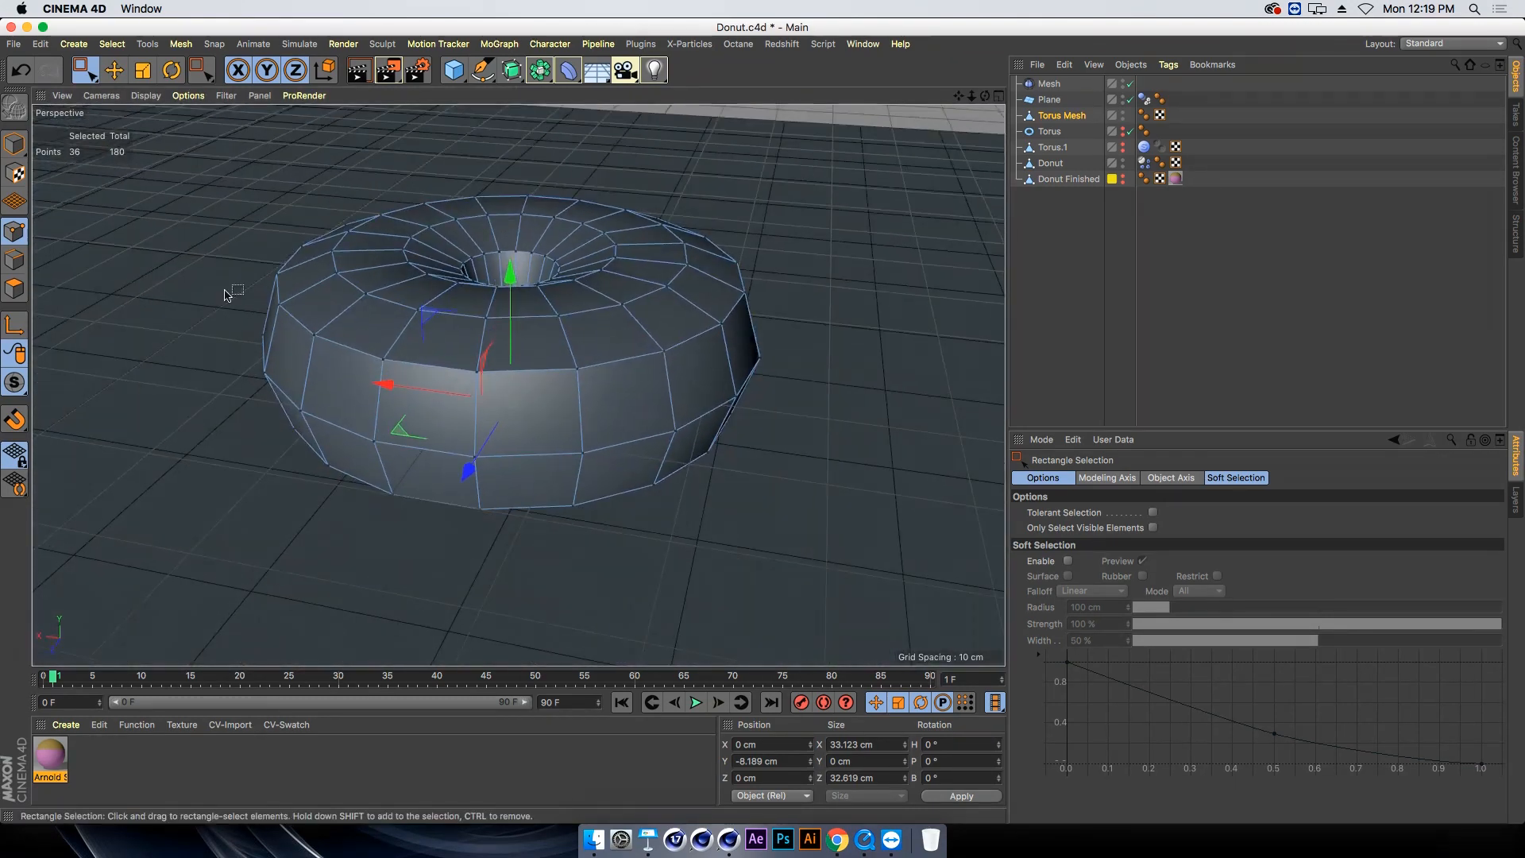
click(15, 144)
click(113, 70)
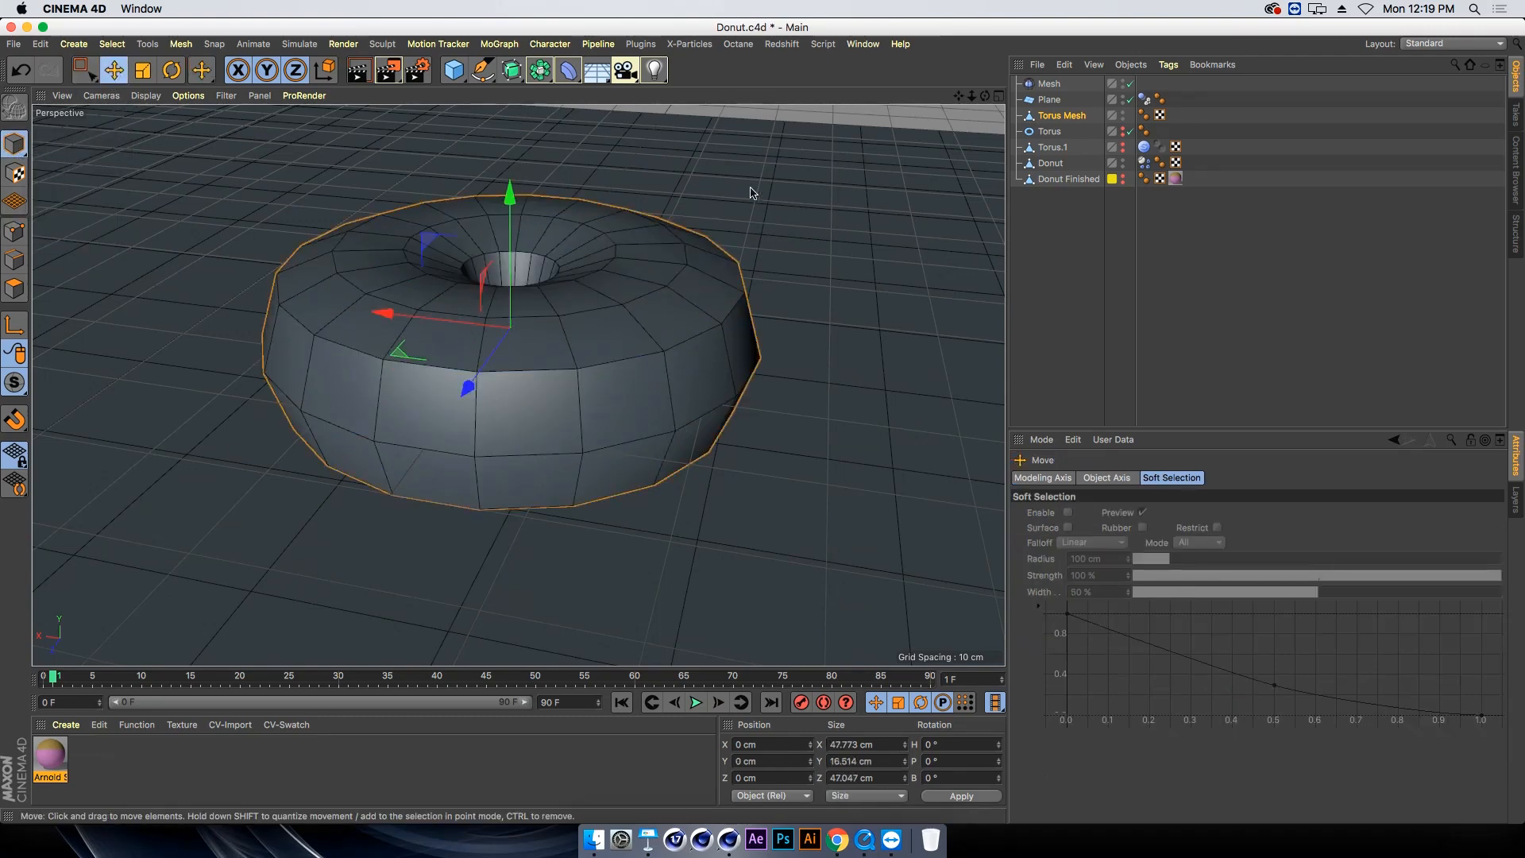
drag(973, 97, 990, 164)
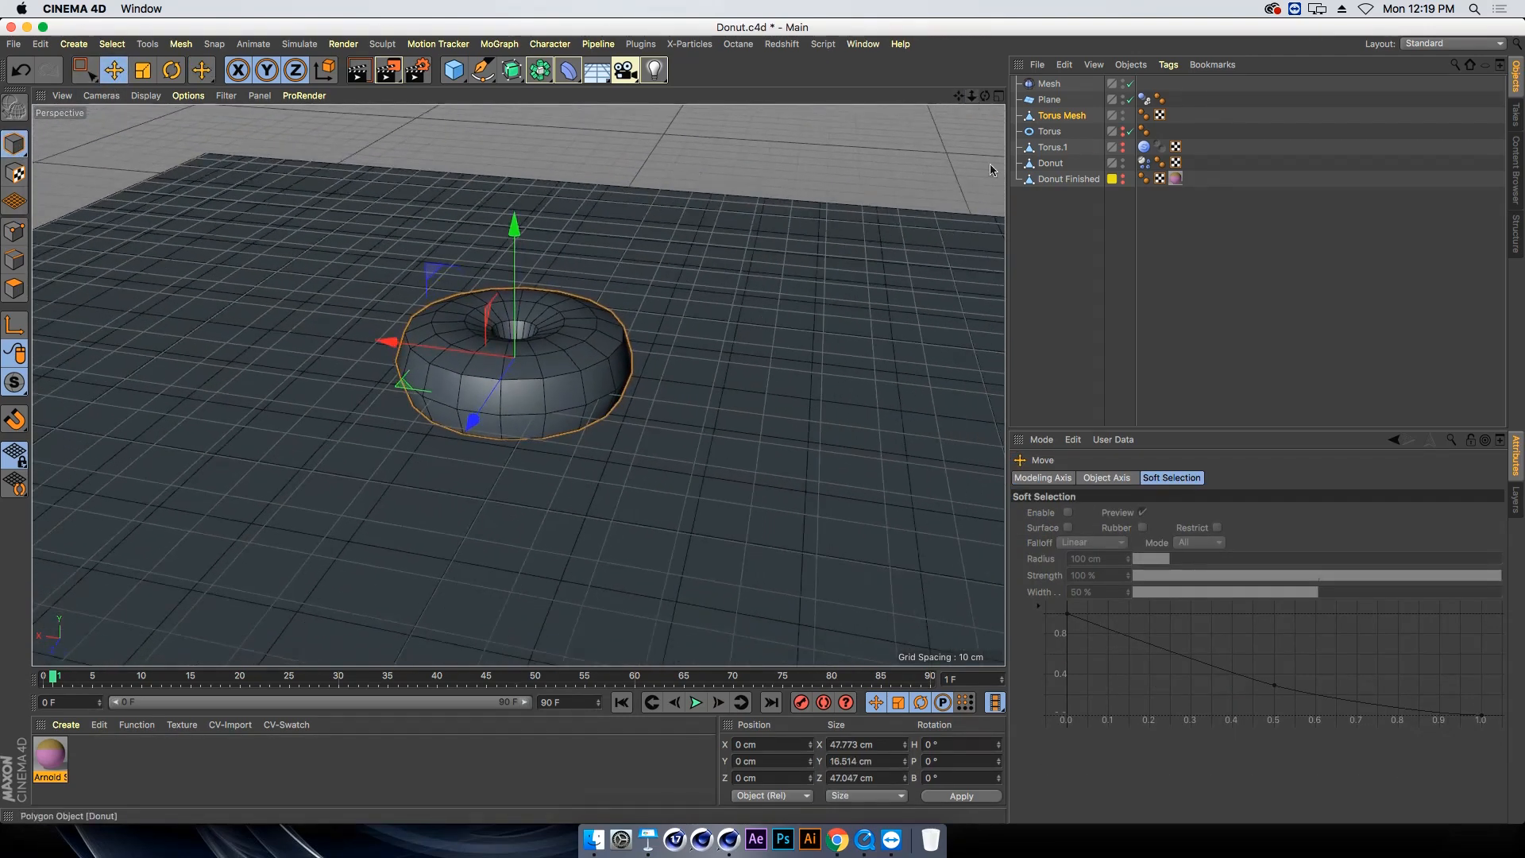
Select the Donut object, and hide and reshow Torus Mesh to compare it with the donut inside
click(1049, 165)
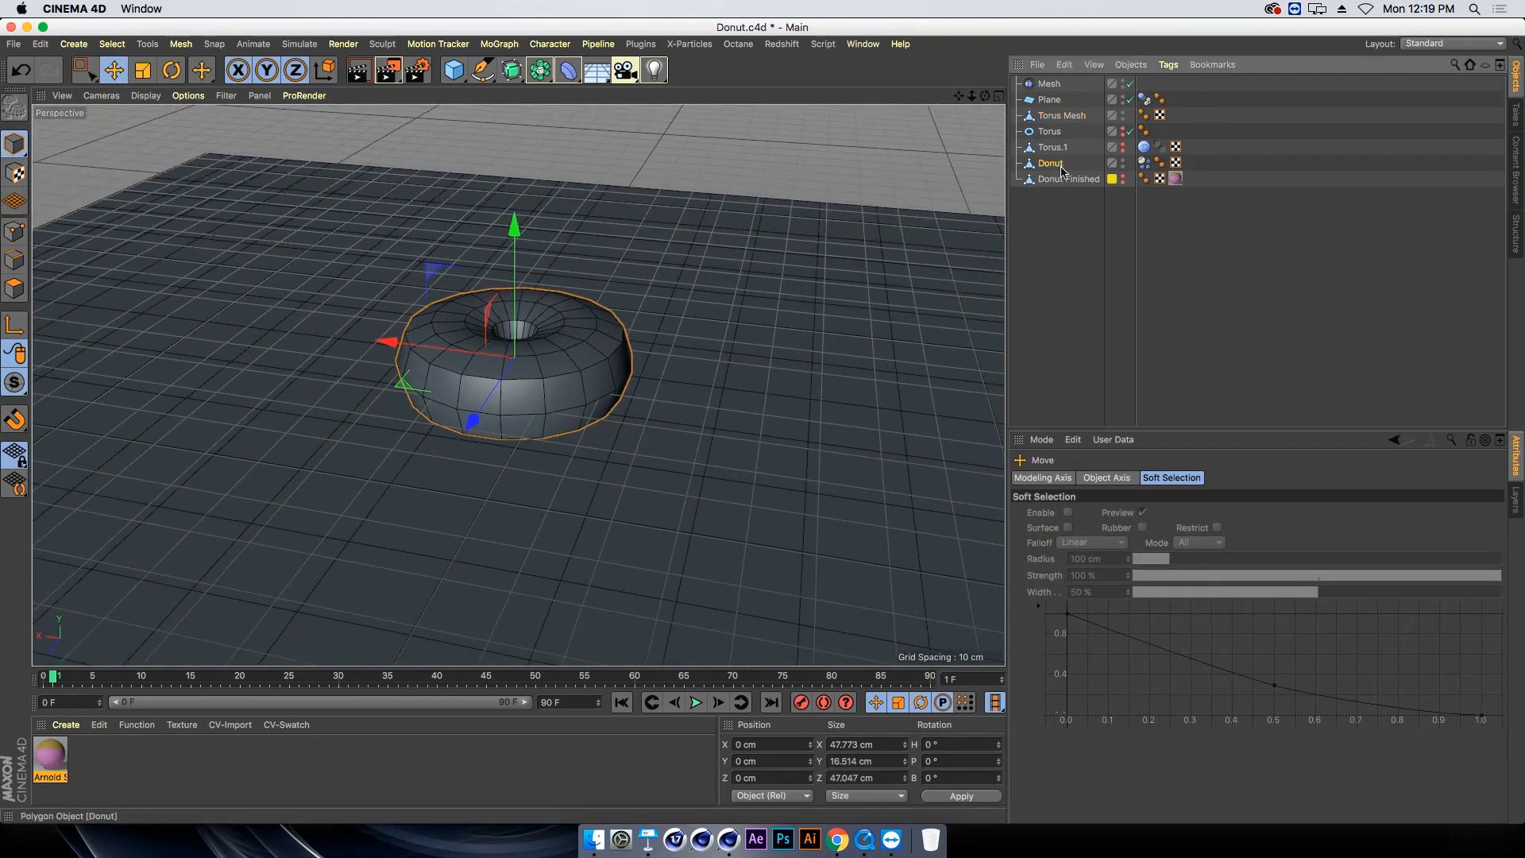
alt+double_click(1124, 119)
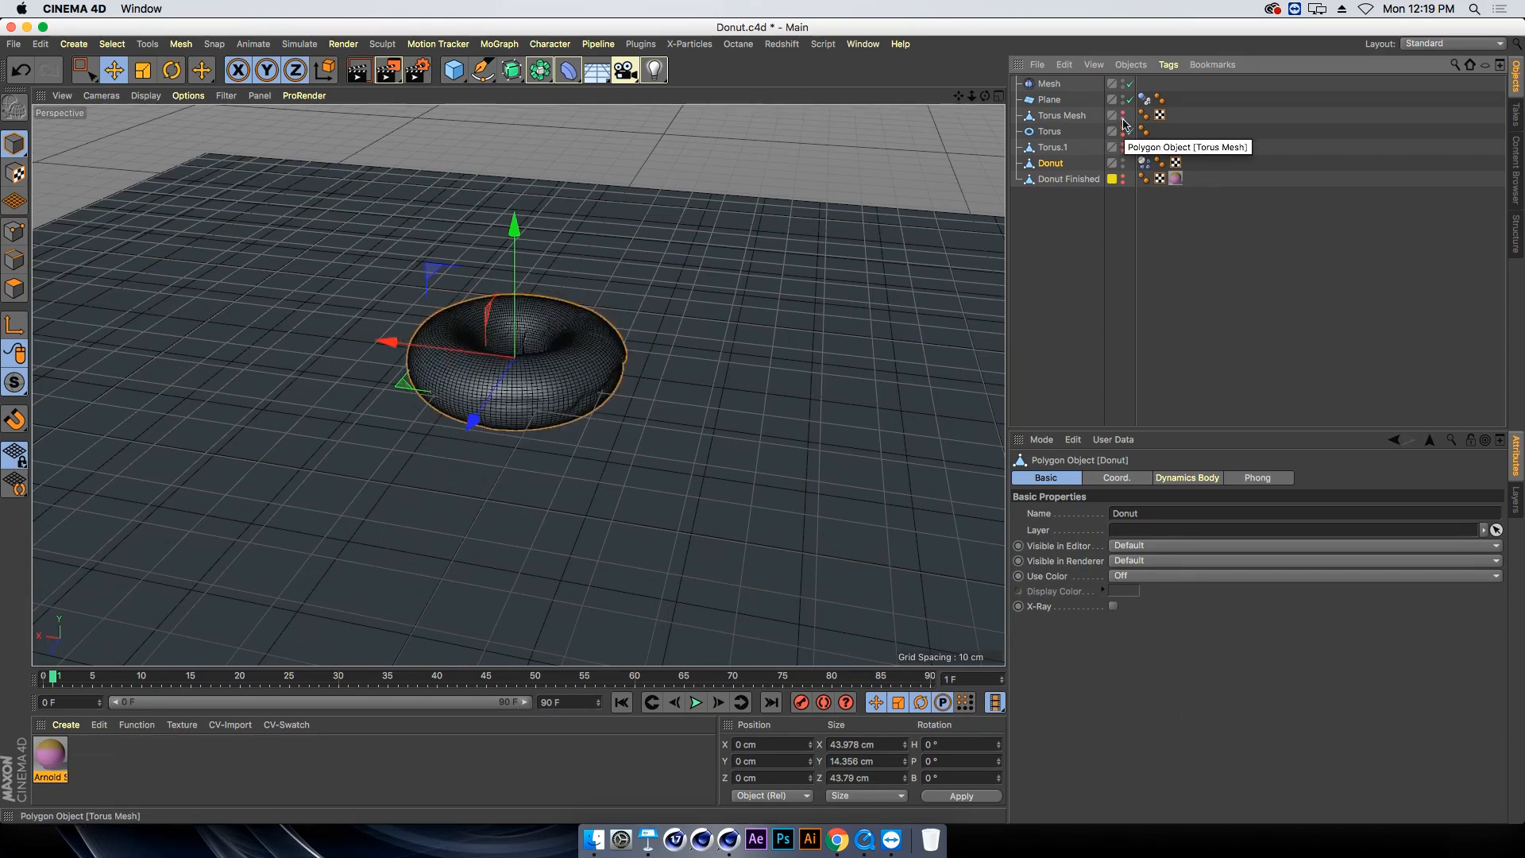
click(1123, 119)
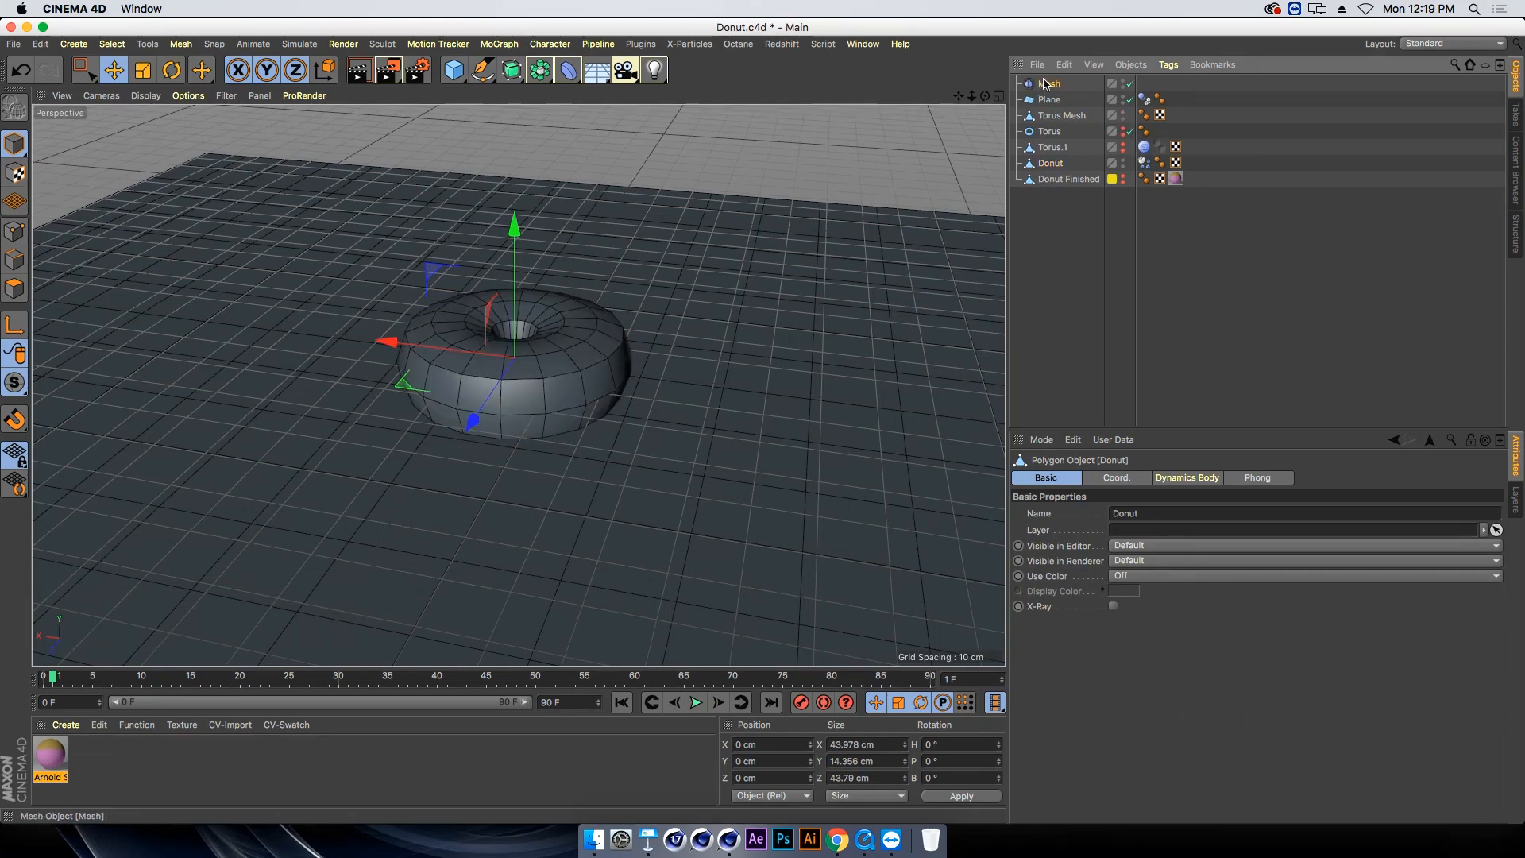
Nest the Mesh deformer under Donut and transfer Donut's Dynamics Body tag to Torus Mesh
drag(1050, 188, 1055, 168)
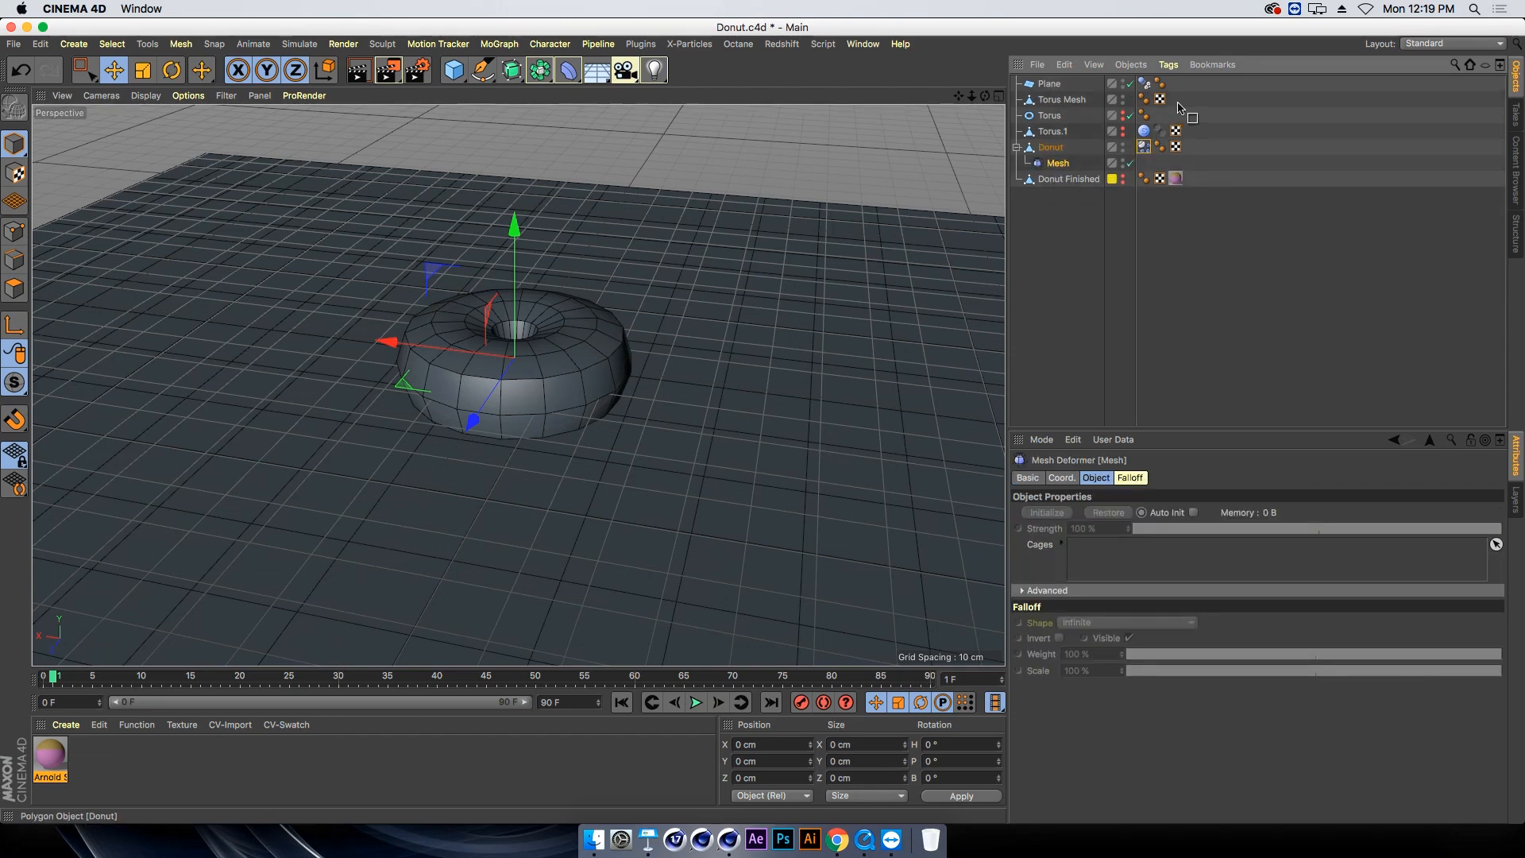
drag(1180, 106, 1178, 100)
click(1063, 100)
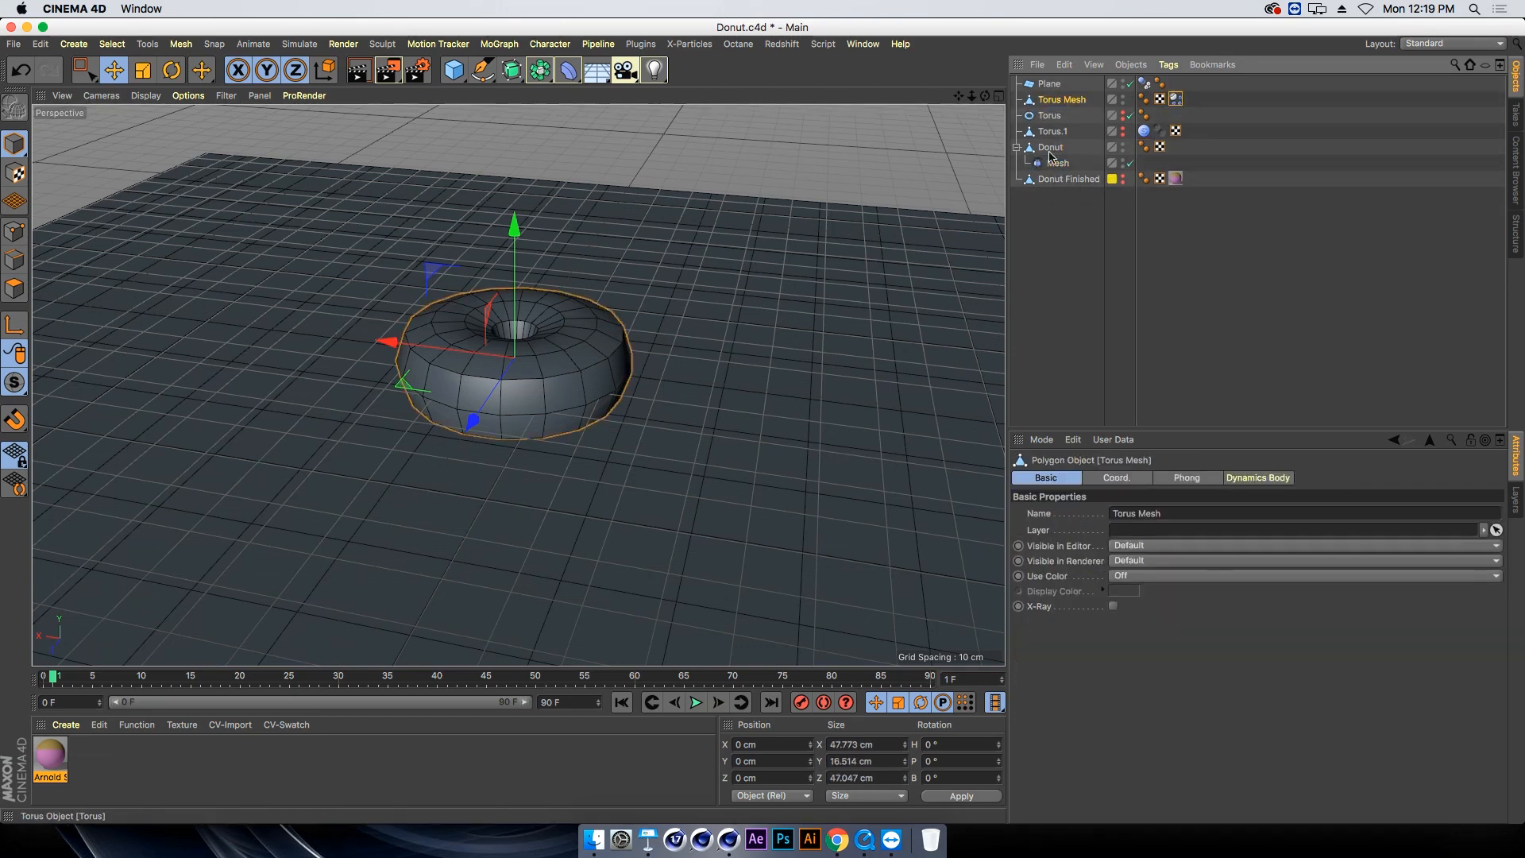
Assign Torus Mesh as the cage of the Mesh deformer, initialize it, and play the simulation
click(1056, 164)
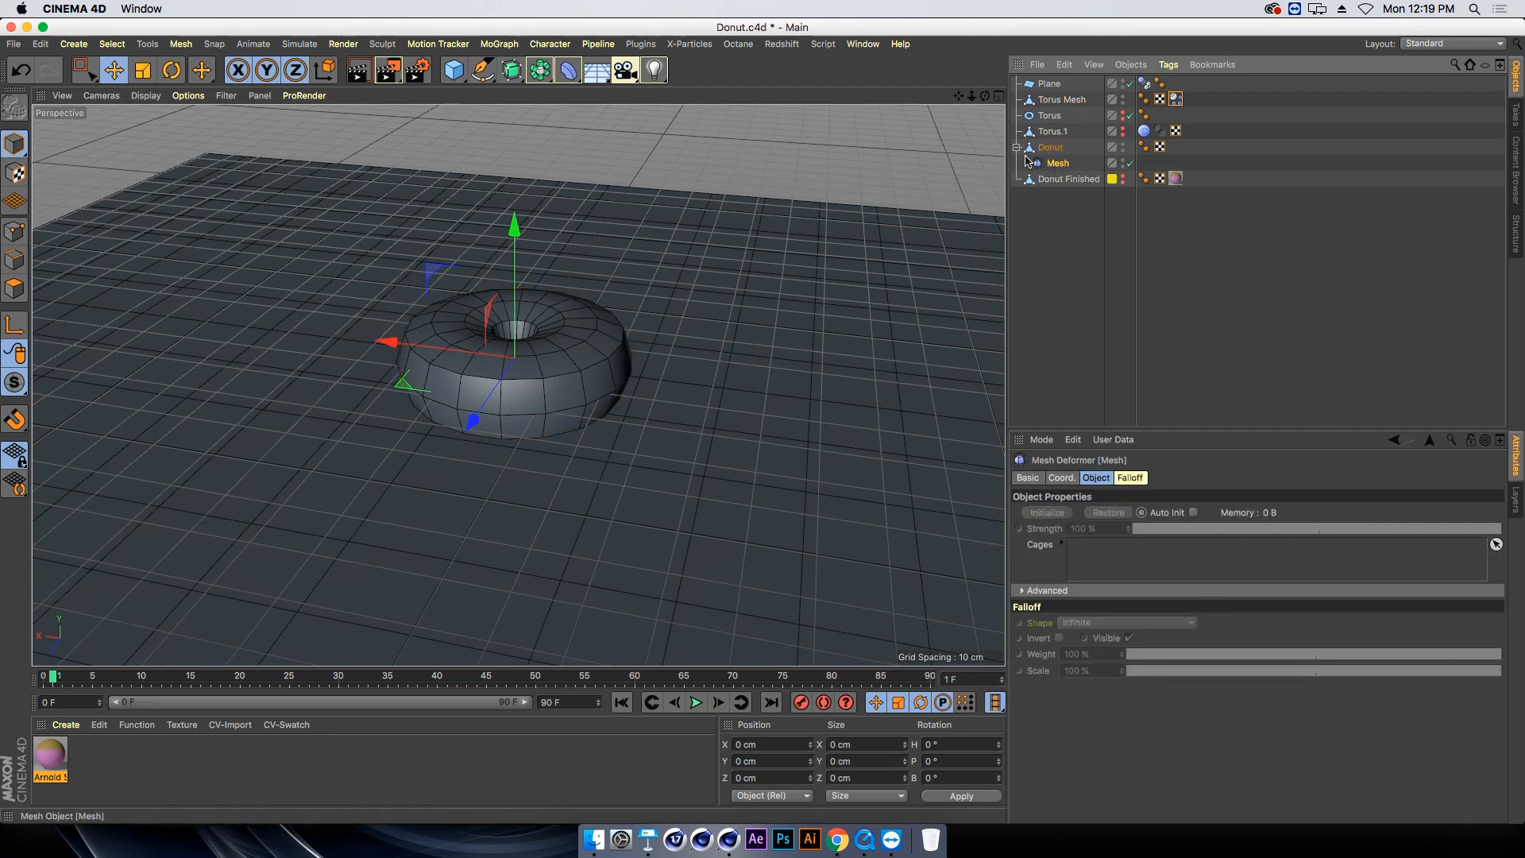
drag(1045, 98, 1098, 565)
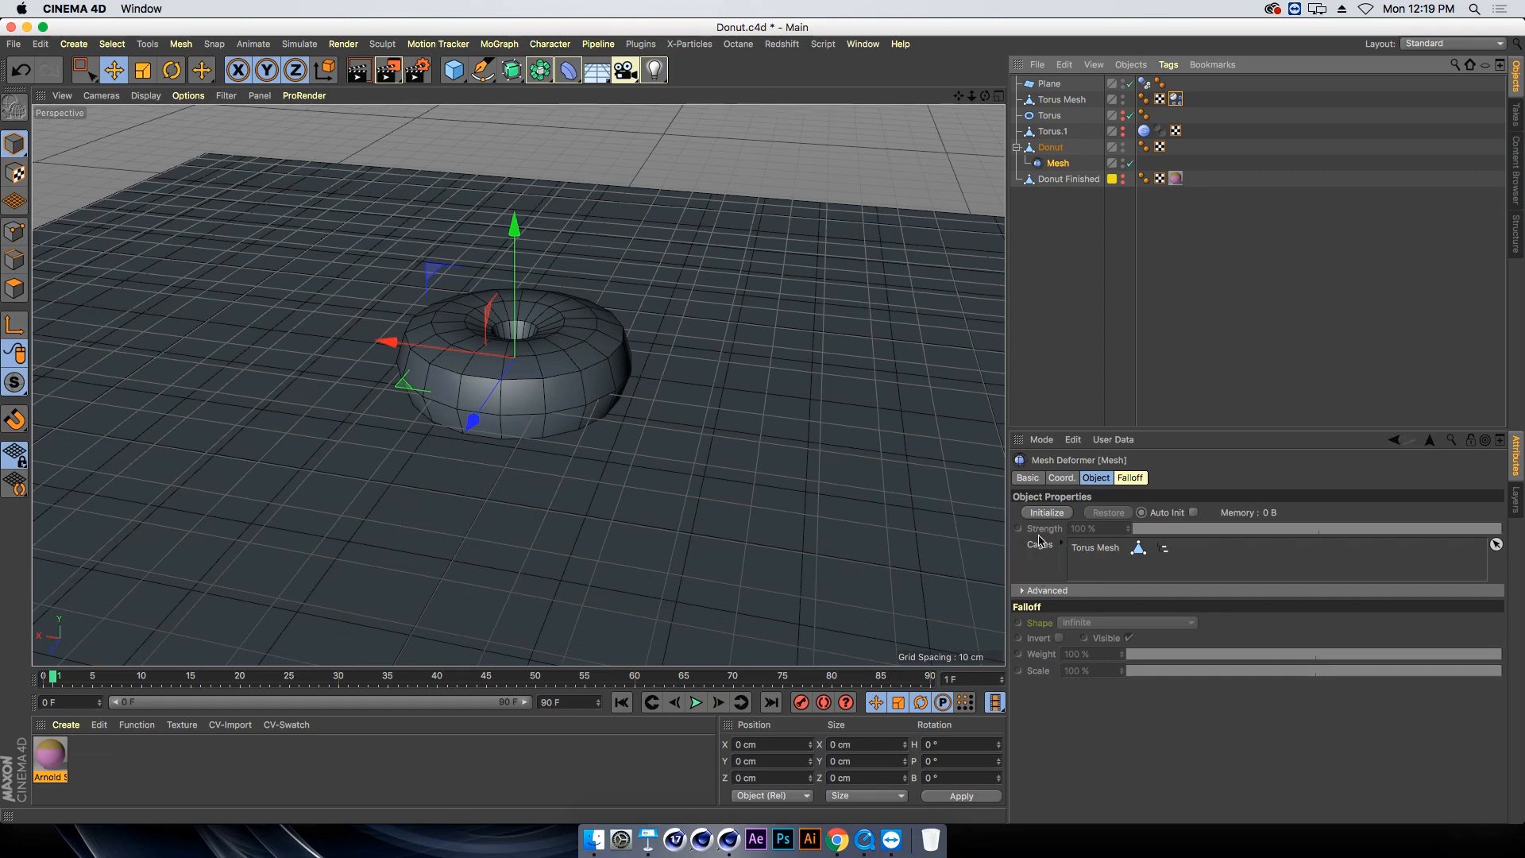
click(1046, 511)
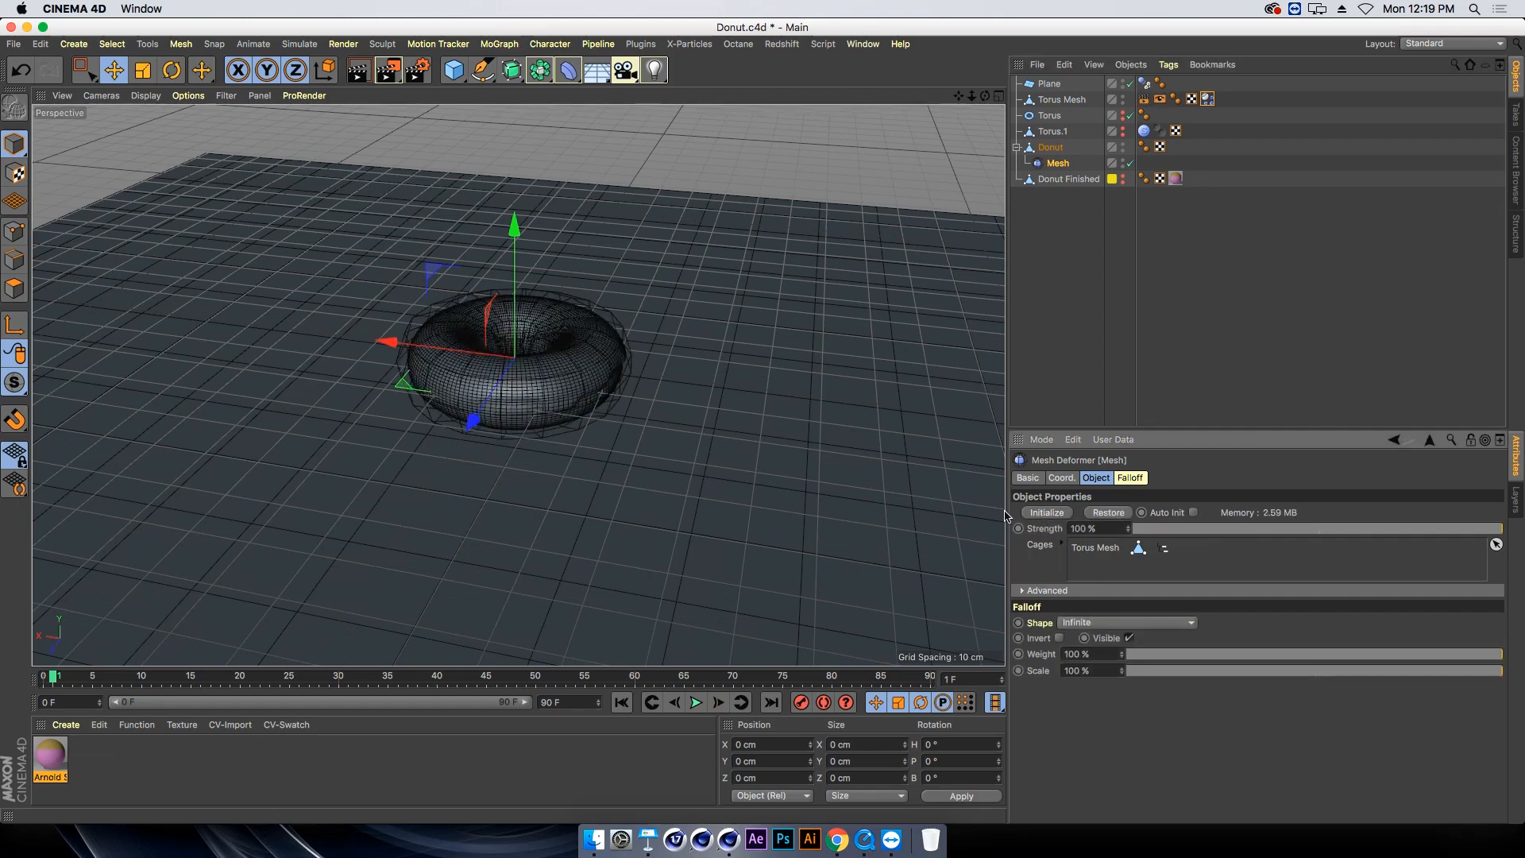
scroll(423, 457, up, 5)
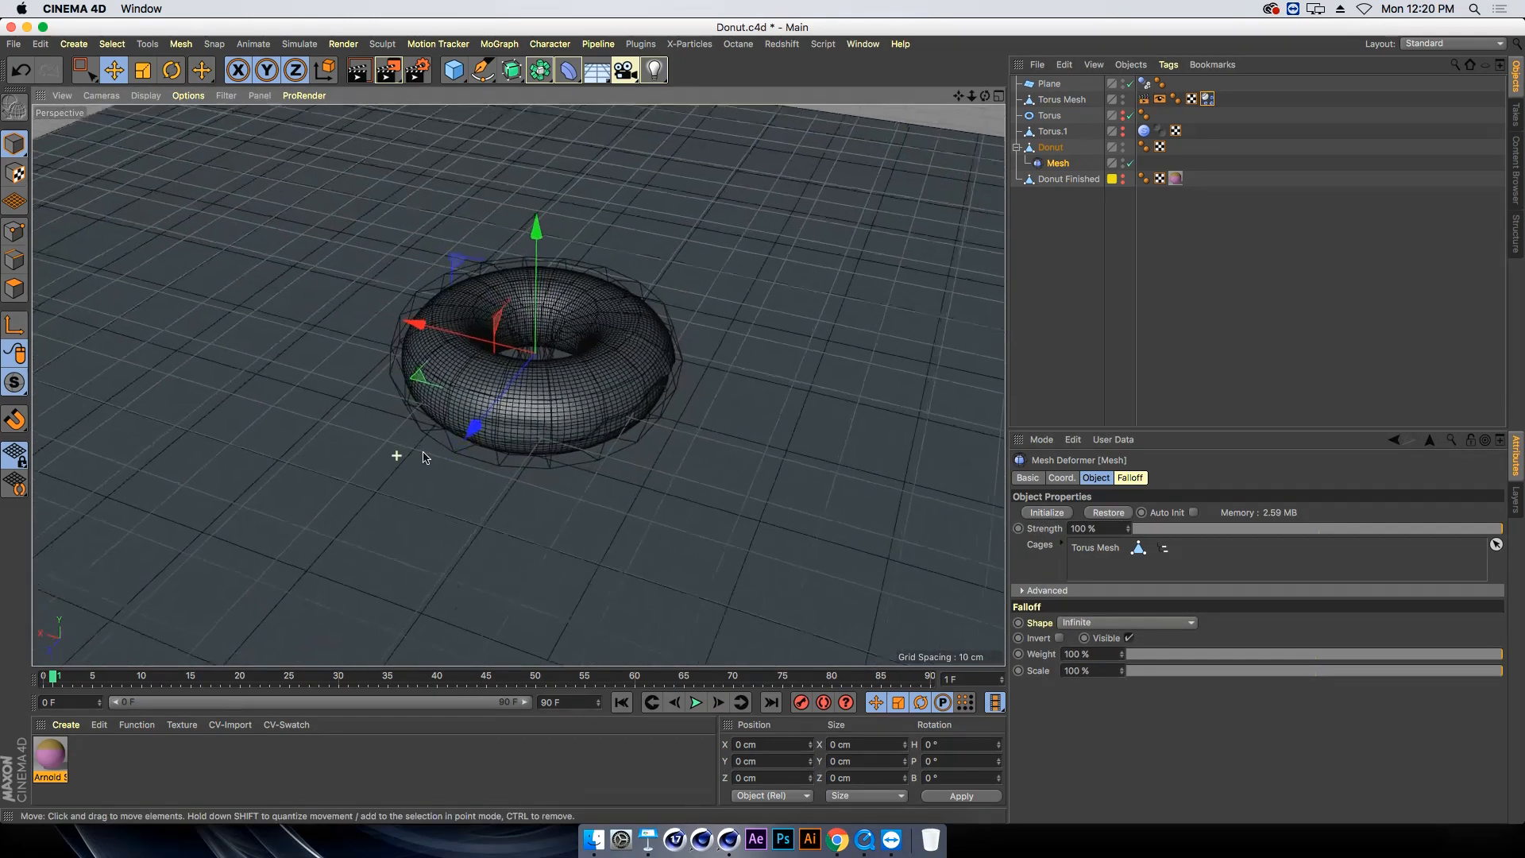
scroll(424, 458, up, 4)
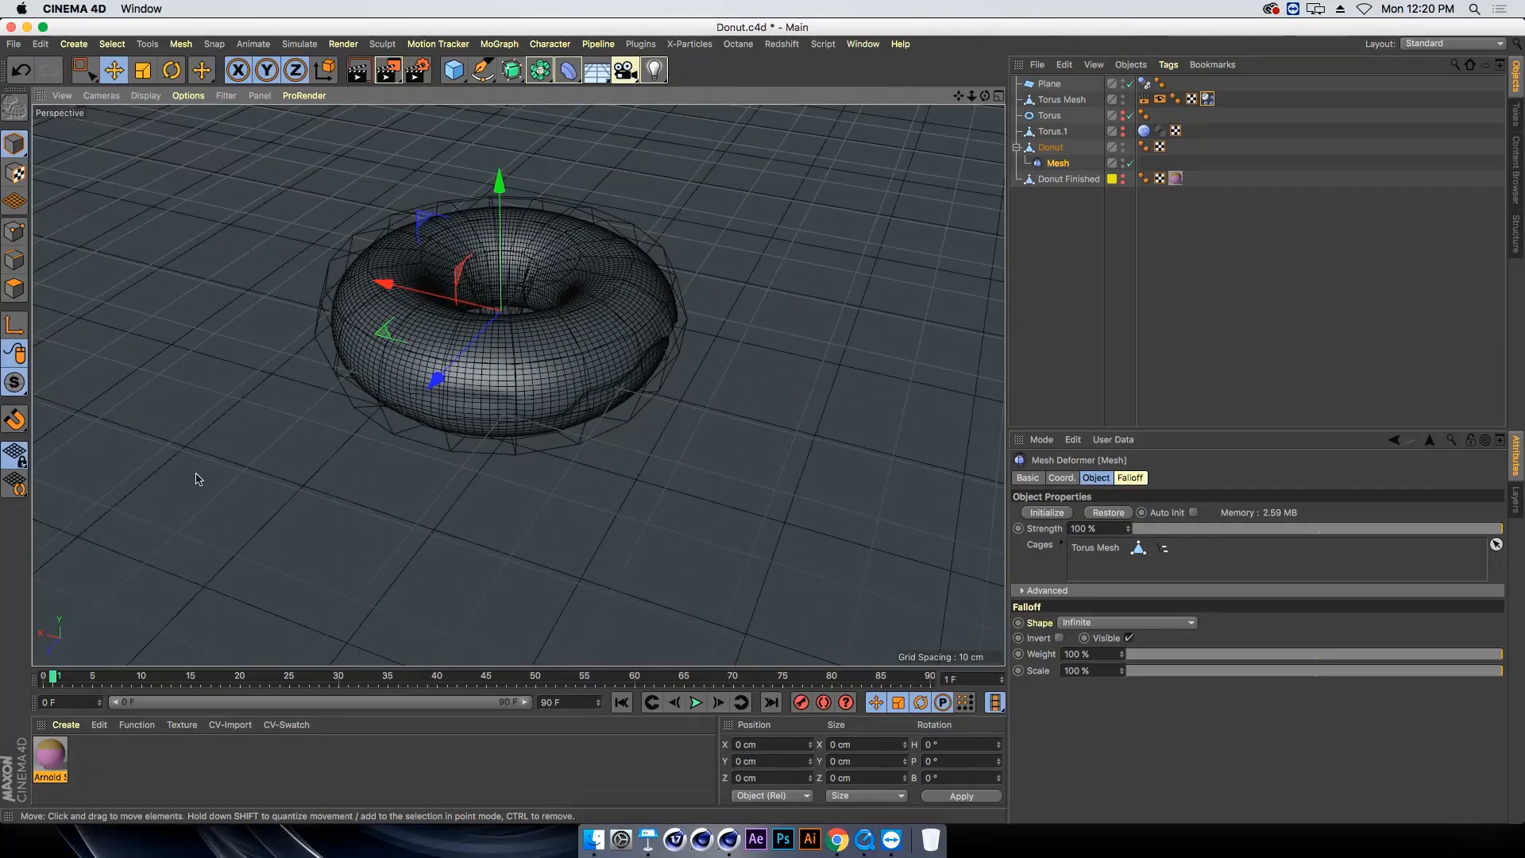
click(697, 703)
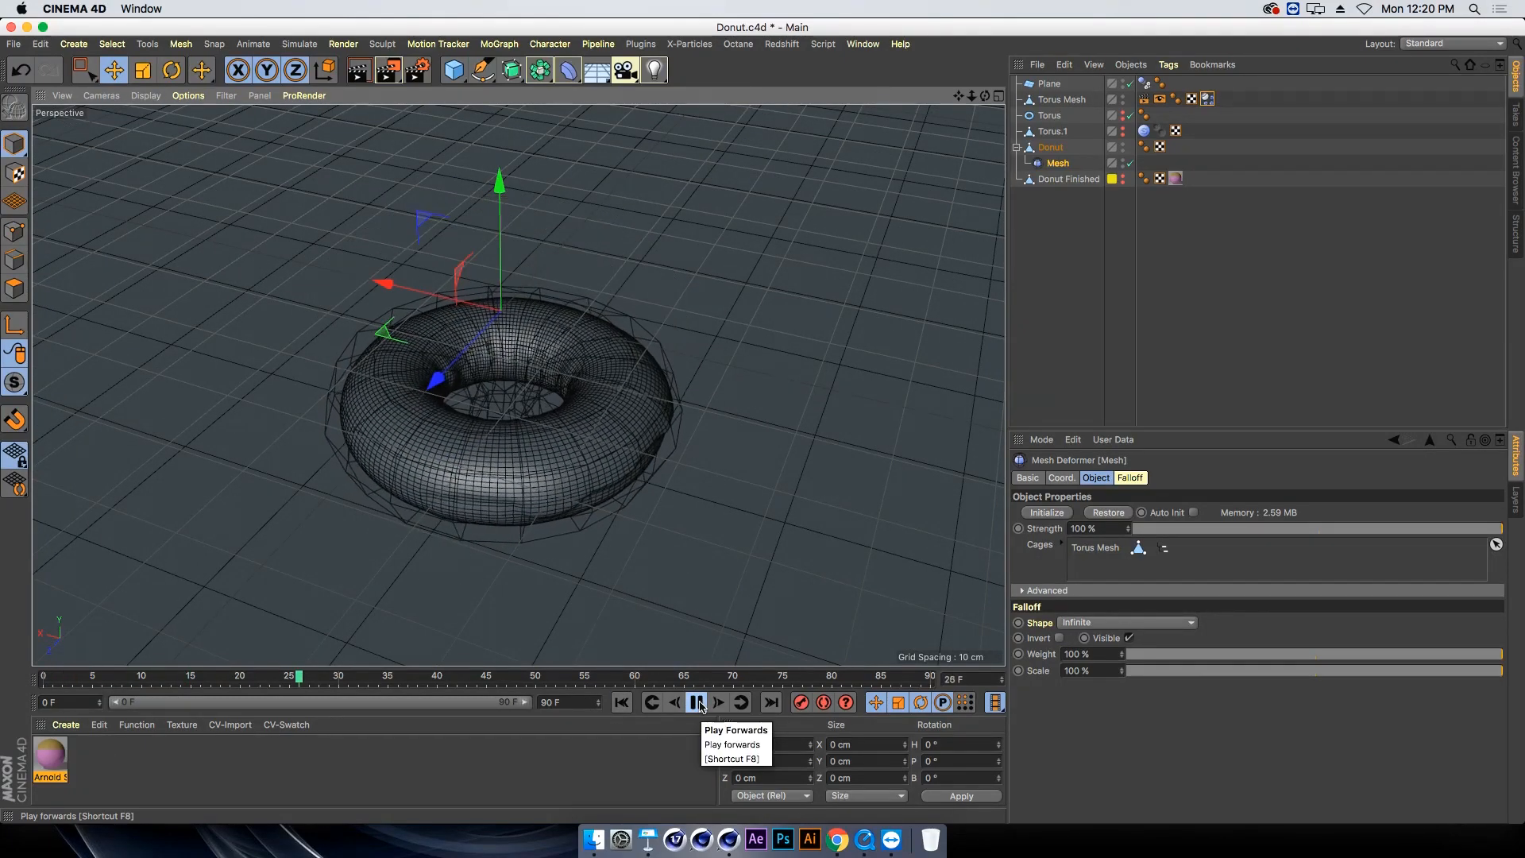
In Torus Mesh's Dynamics Body collision settings, set Bounce to 5% and Friction to 800%
click(1206, 99)
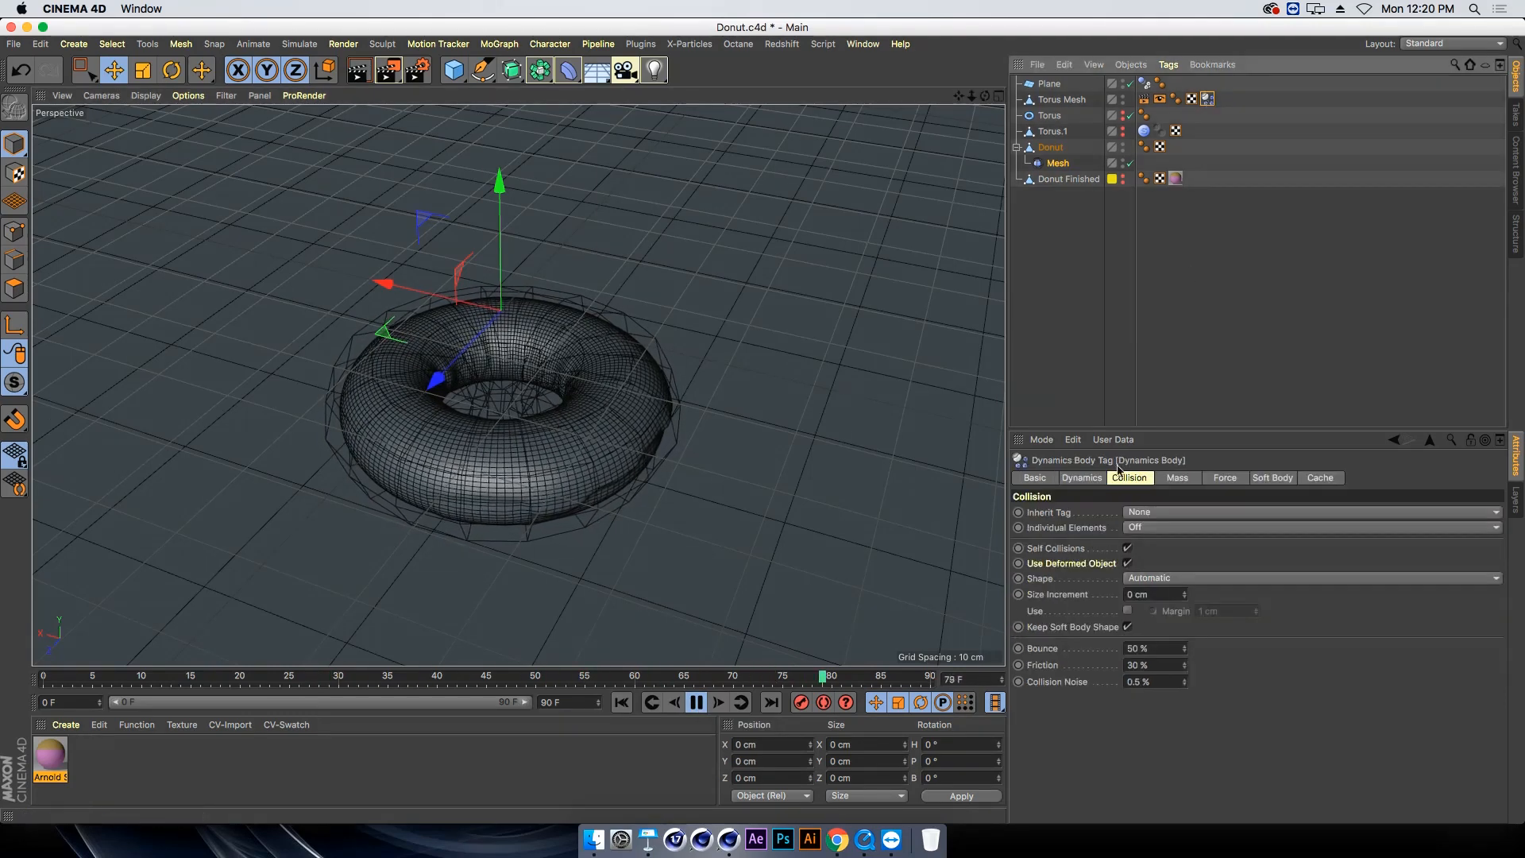
click(1136, 649)
click(1144, 665)
text(800)
key(Return)
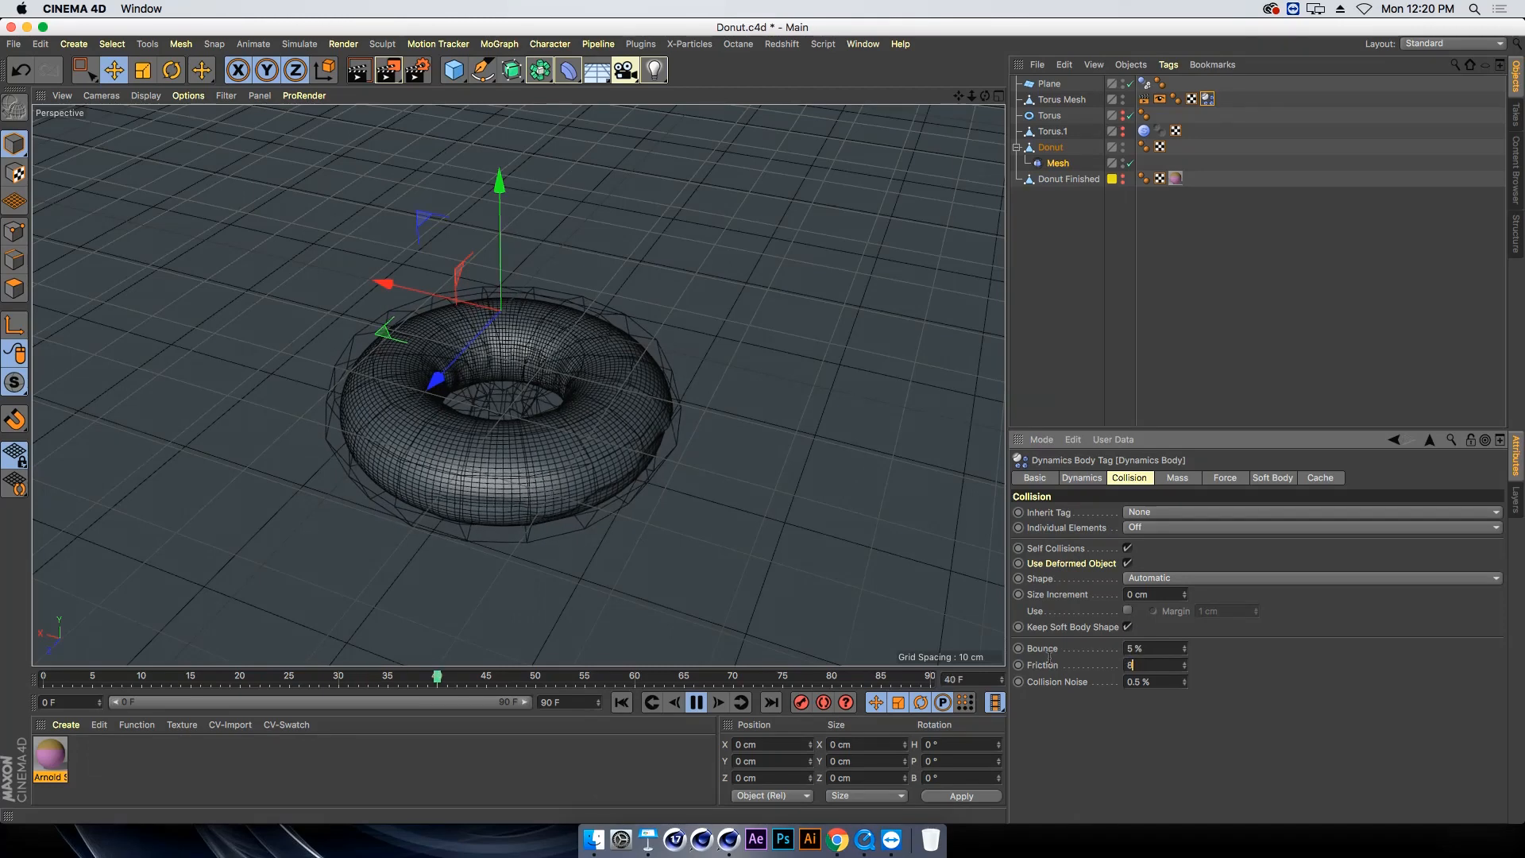
Replay the simulation to check how the donut lands on the plane, and return to frame 0
click(622, 703)
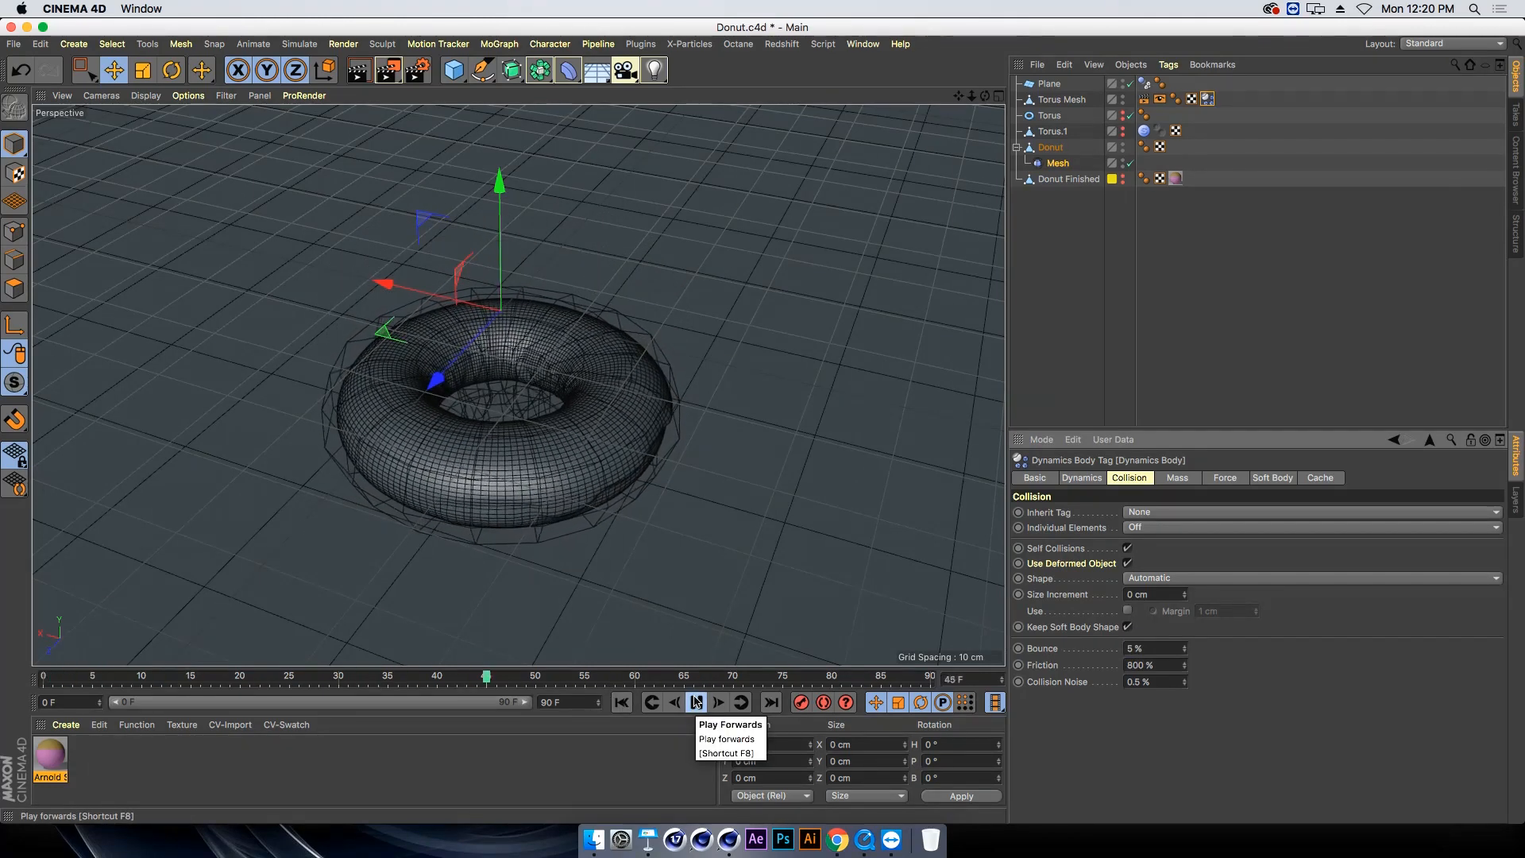
mouse_move(503, 455)
alt+mouse_down()
mouse_move(491, 391)
mouse_move(479, 447)
alt+mouse_up()
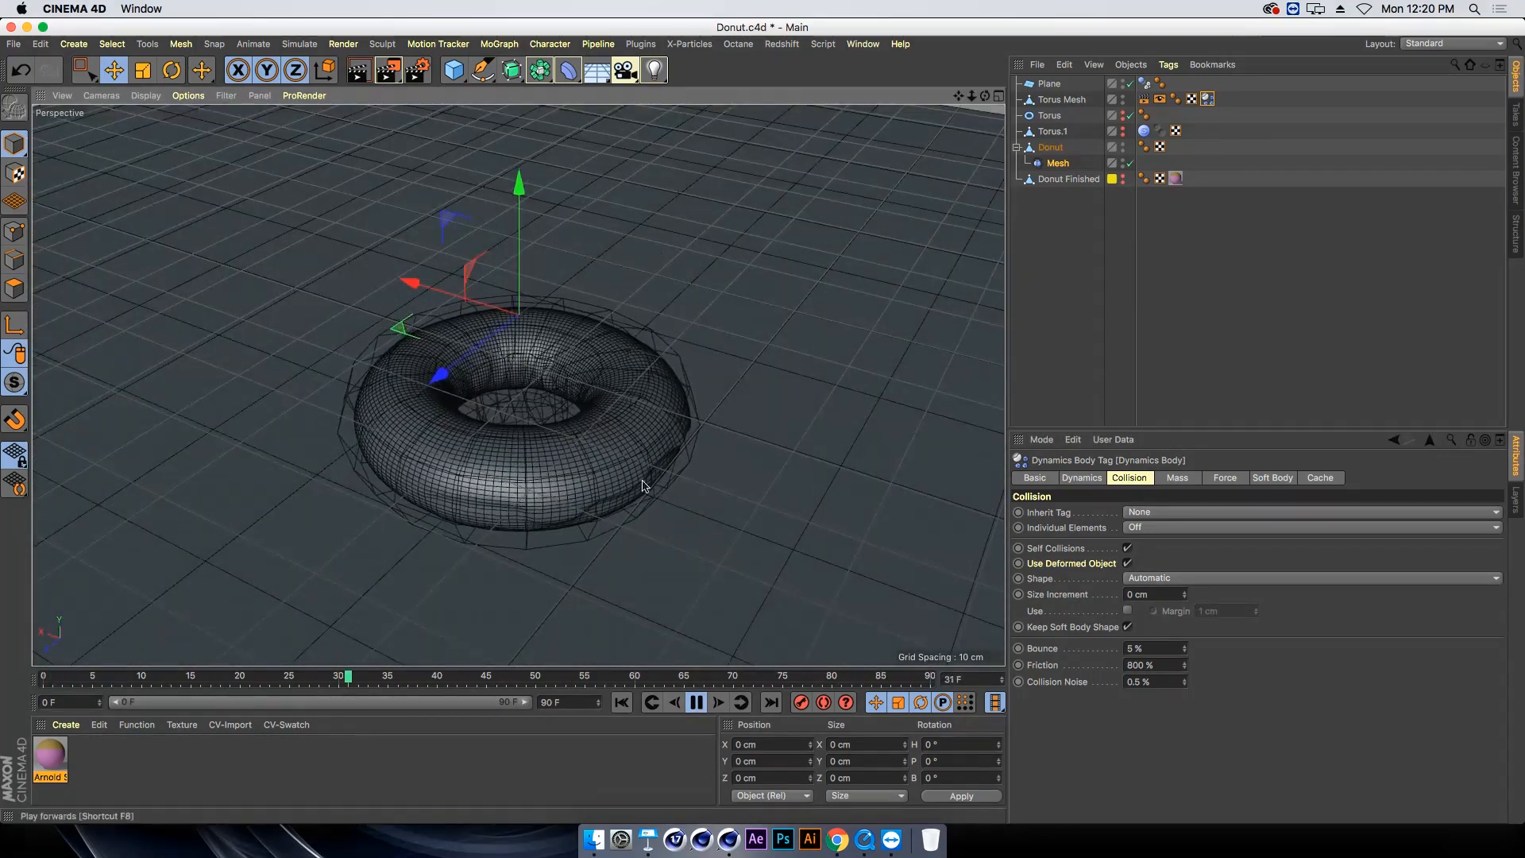
alt+drag(643, 473, 629, 579)
click(697, 703)
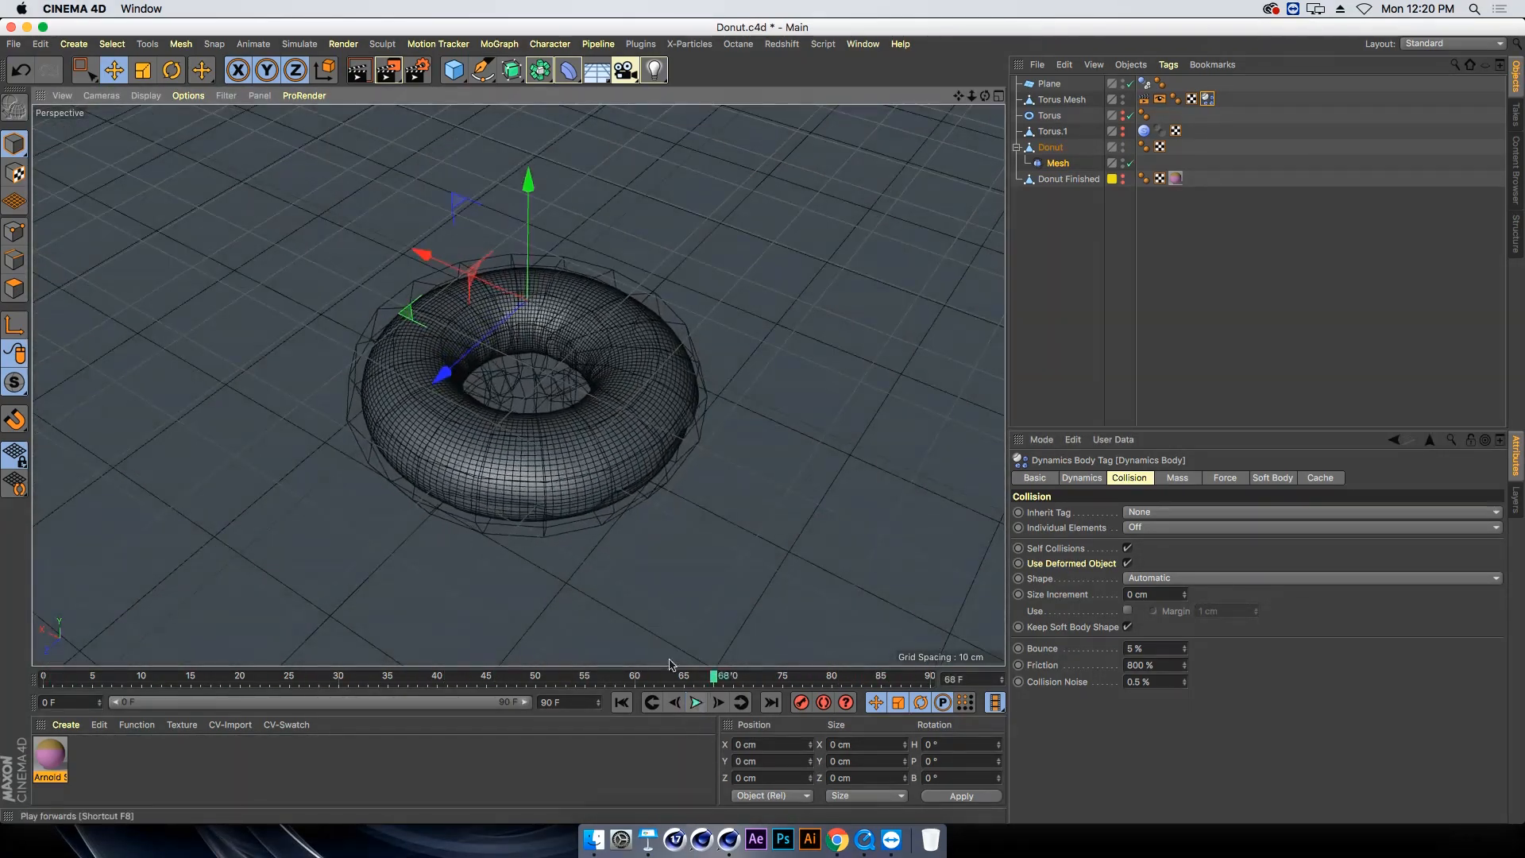
click(622, 702)
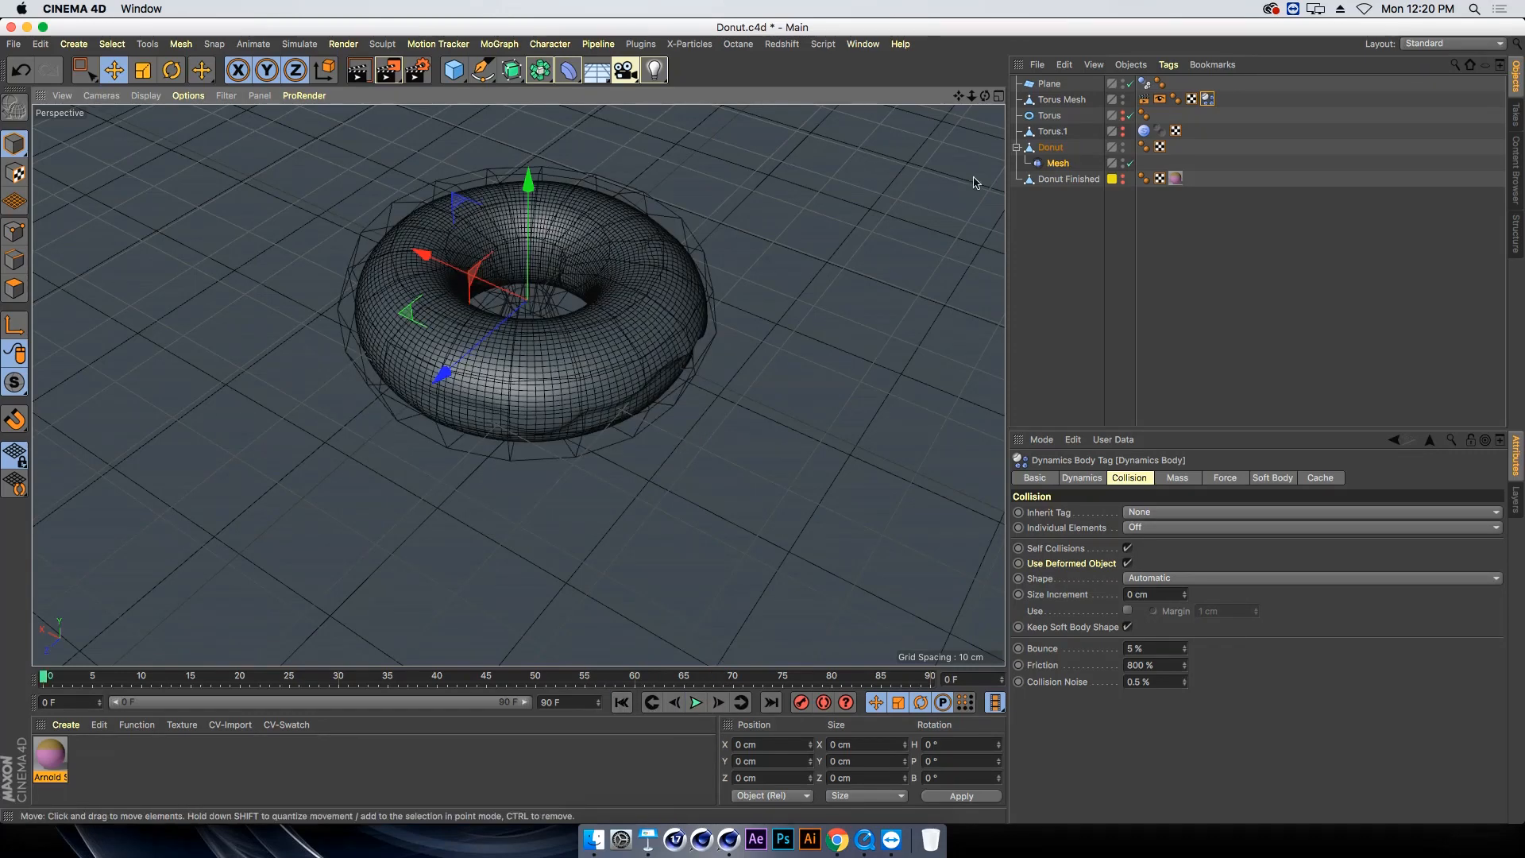
Nest Donut under Torus Mesh, copy the Torus Mesh hierarchy, and switch to the Roller.c4d project
drag(1050, 150, 1073, 103)
click(1075, 102)
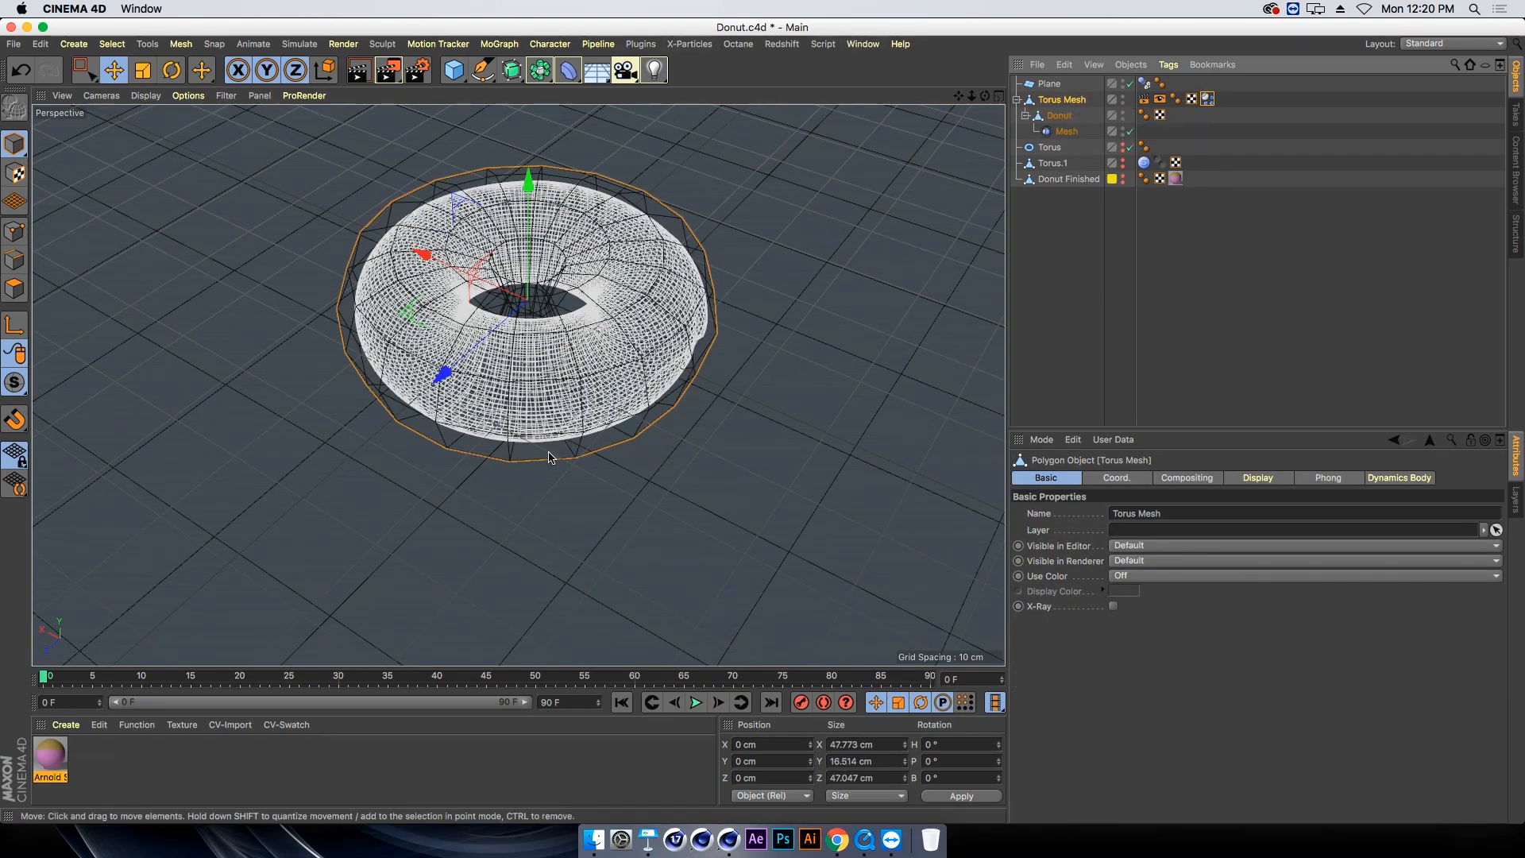
key(v)
mouse_move(548, 488)
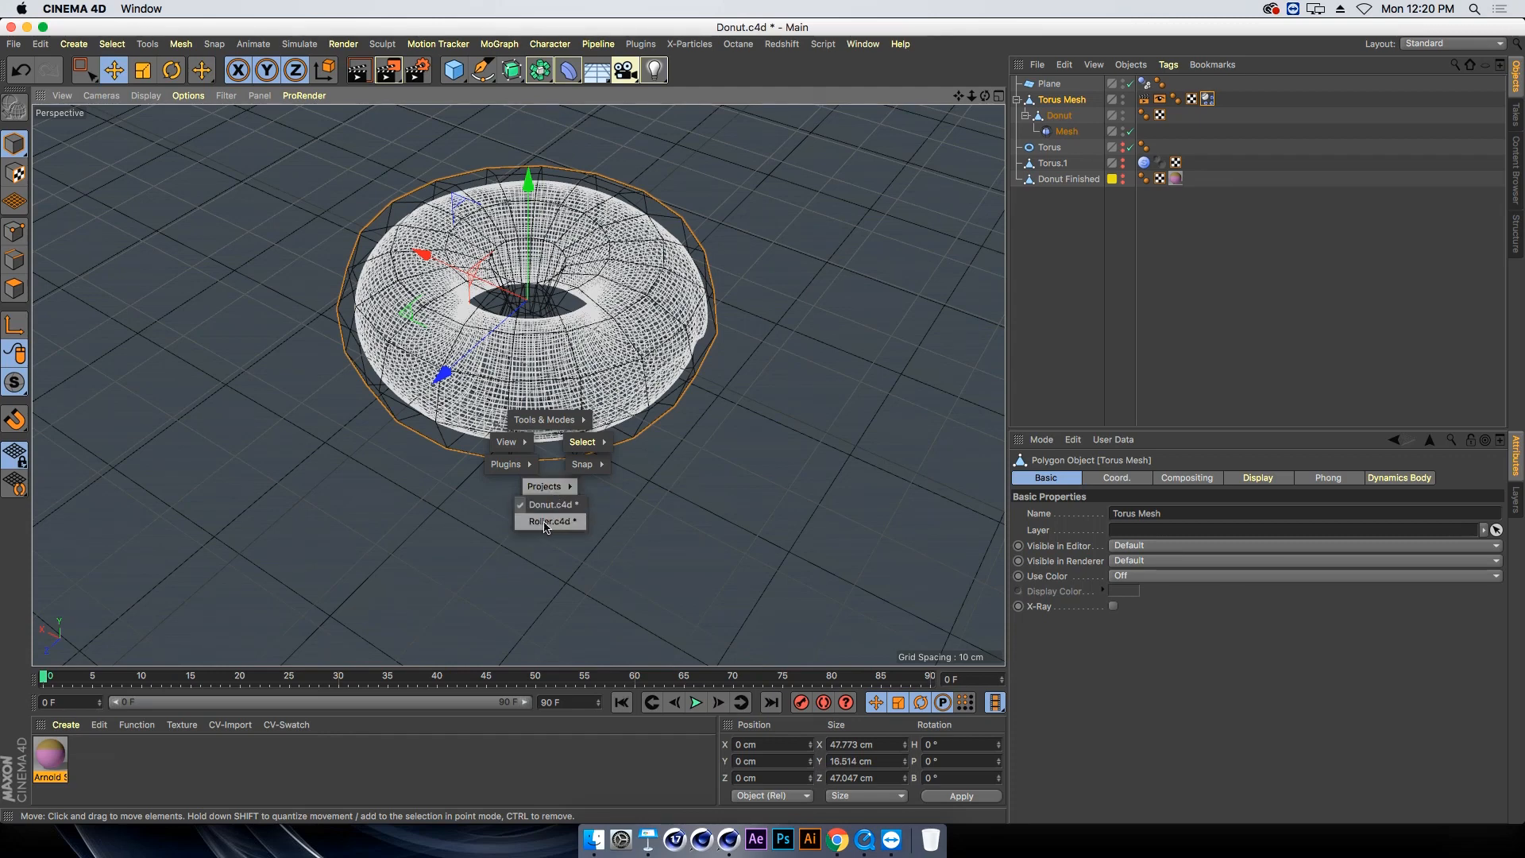
click(547, 522)
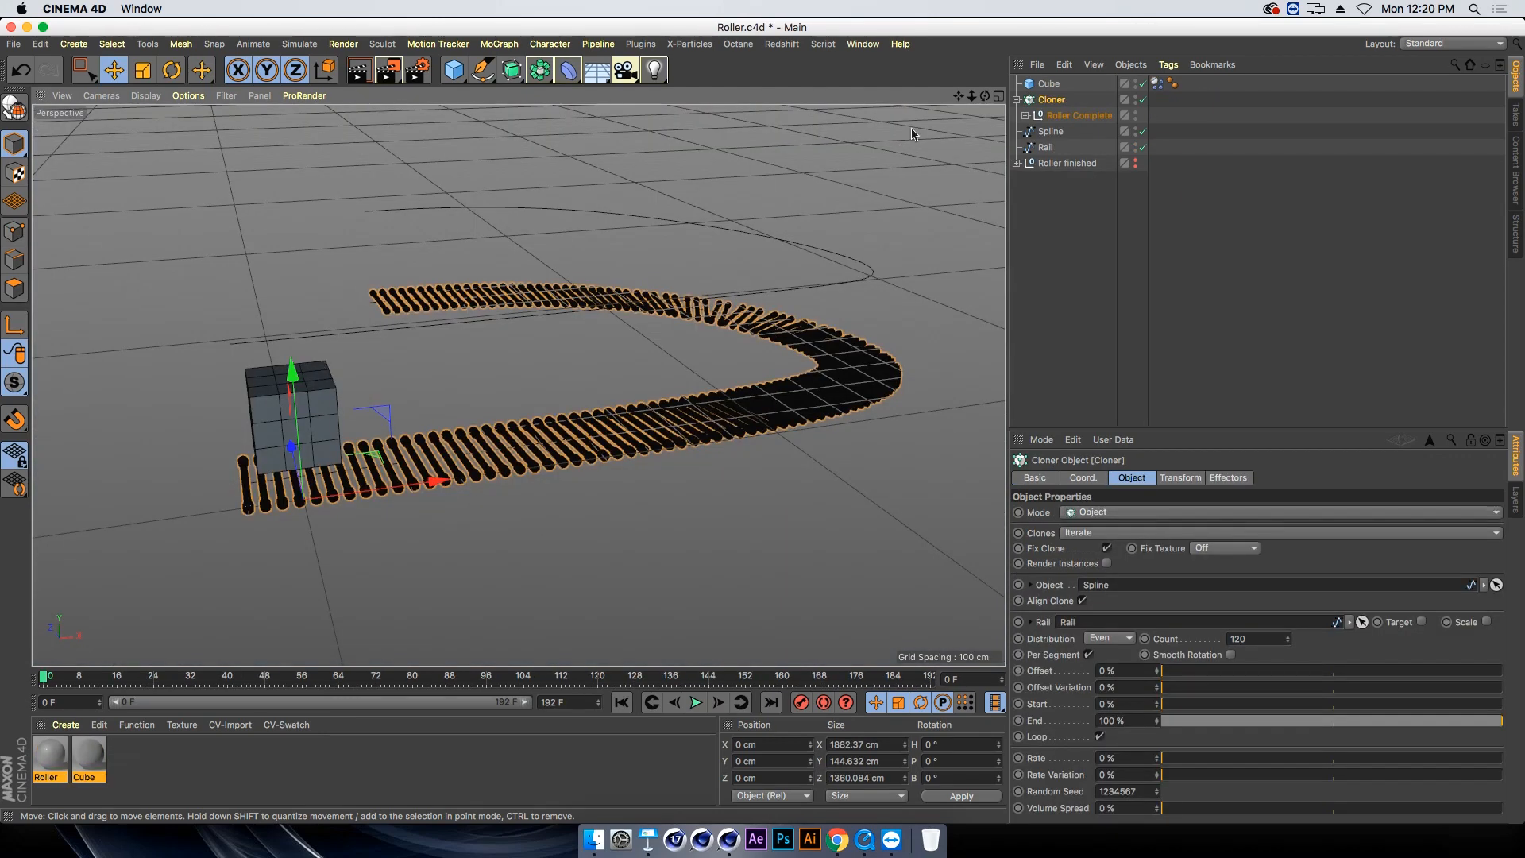
Hide the Cube object and disable dynamics in its Dynamics Body tag
click(1120, 85)
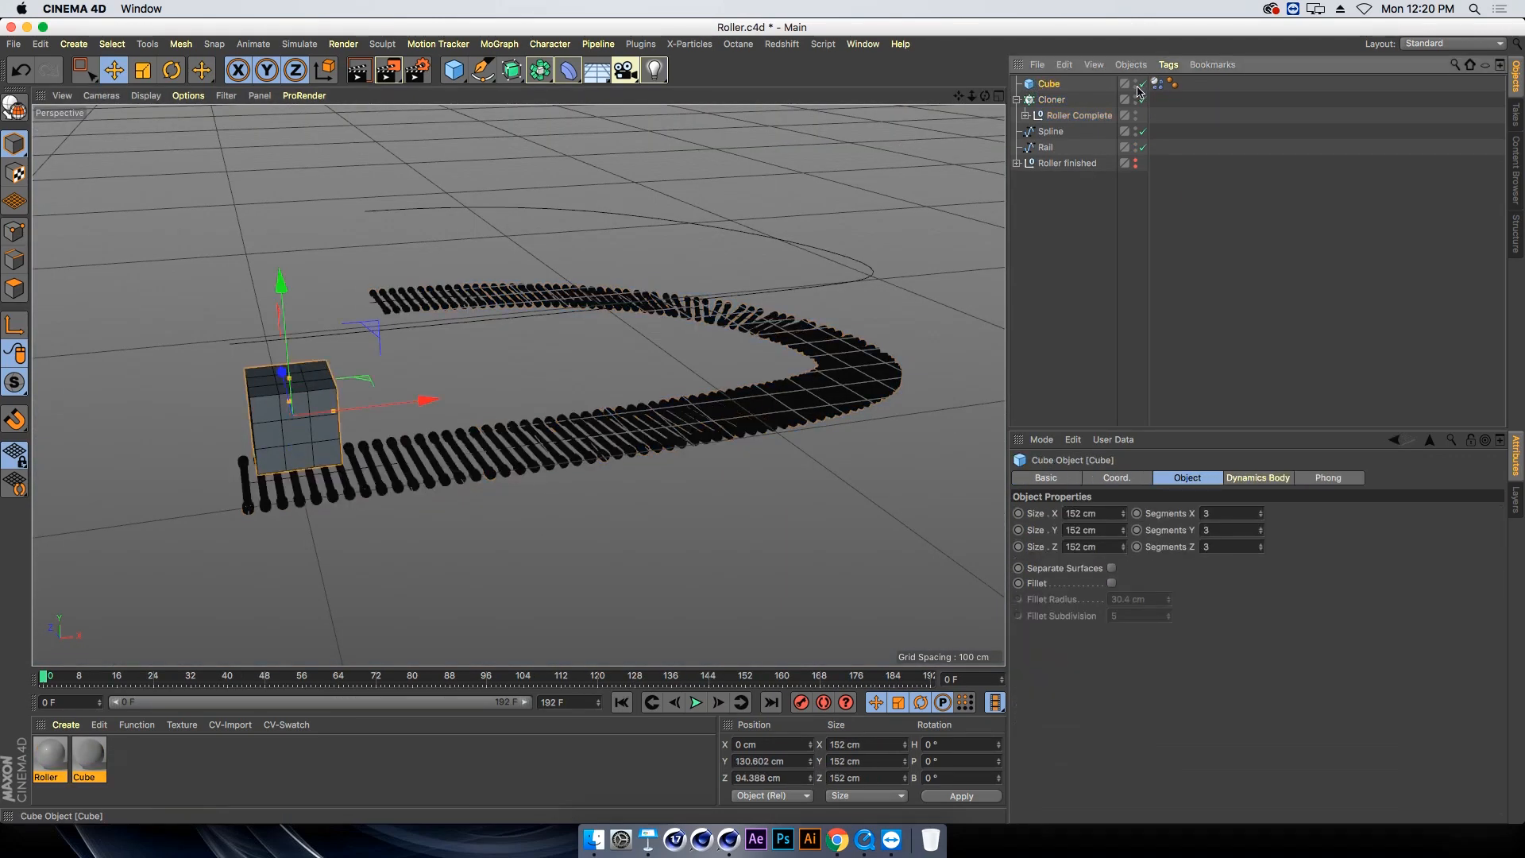
click(1135, 82)
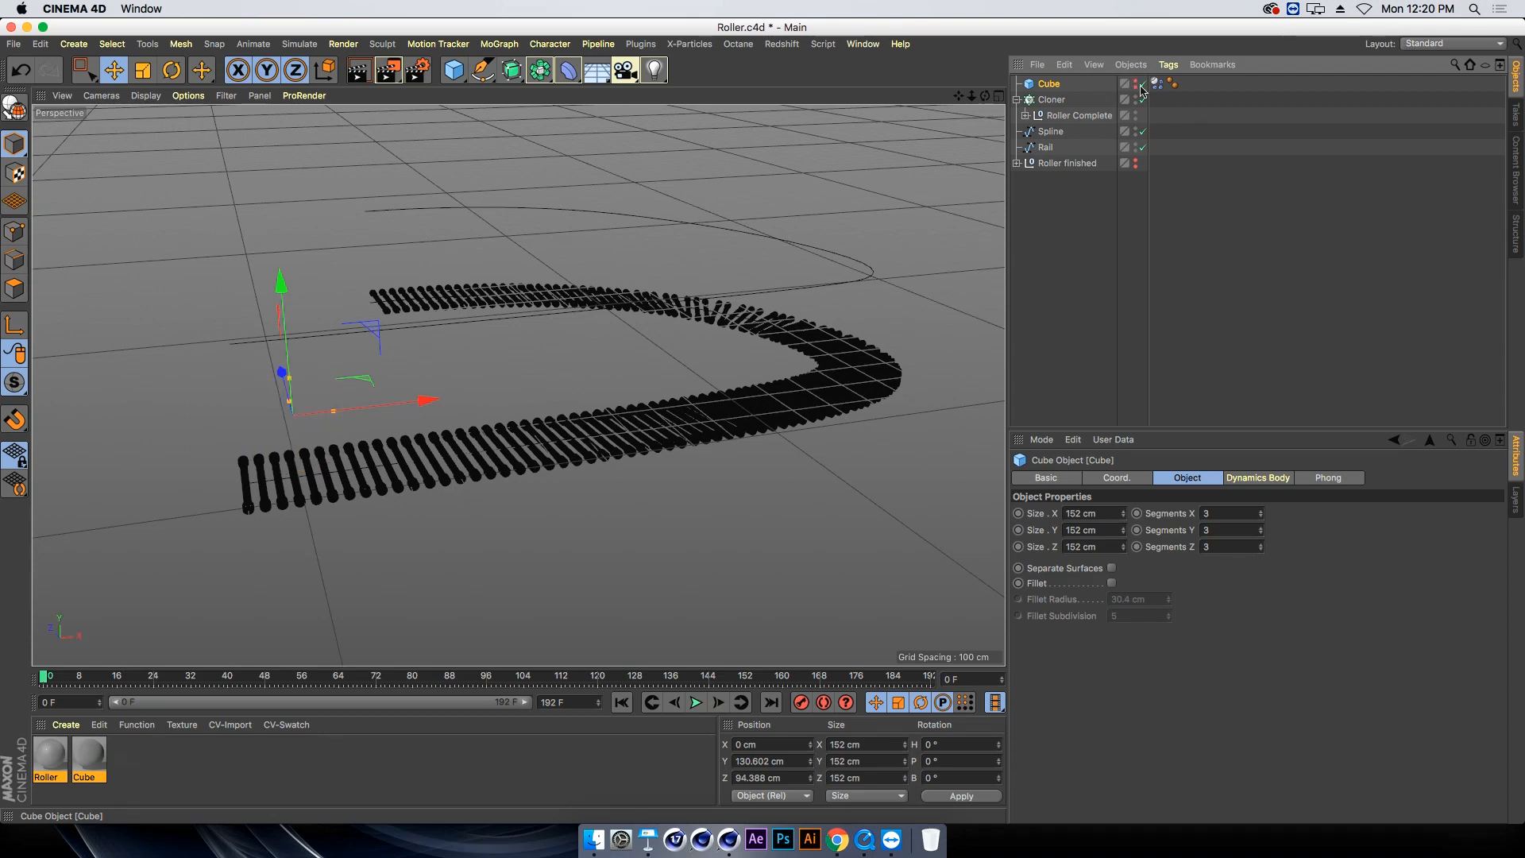
click(1156, 84)
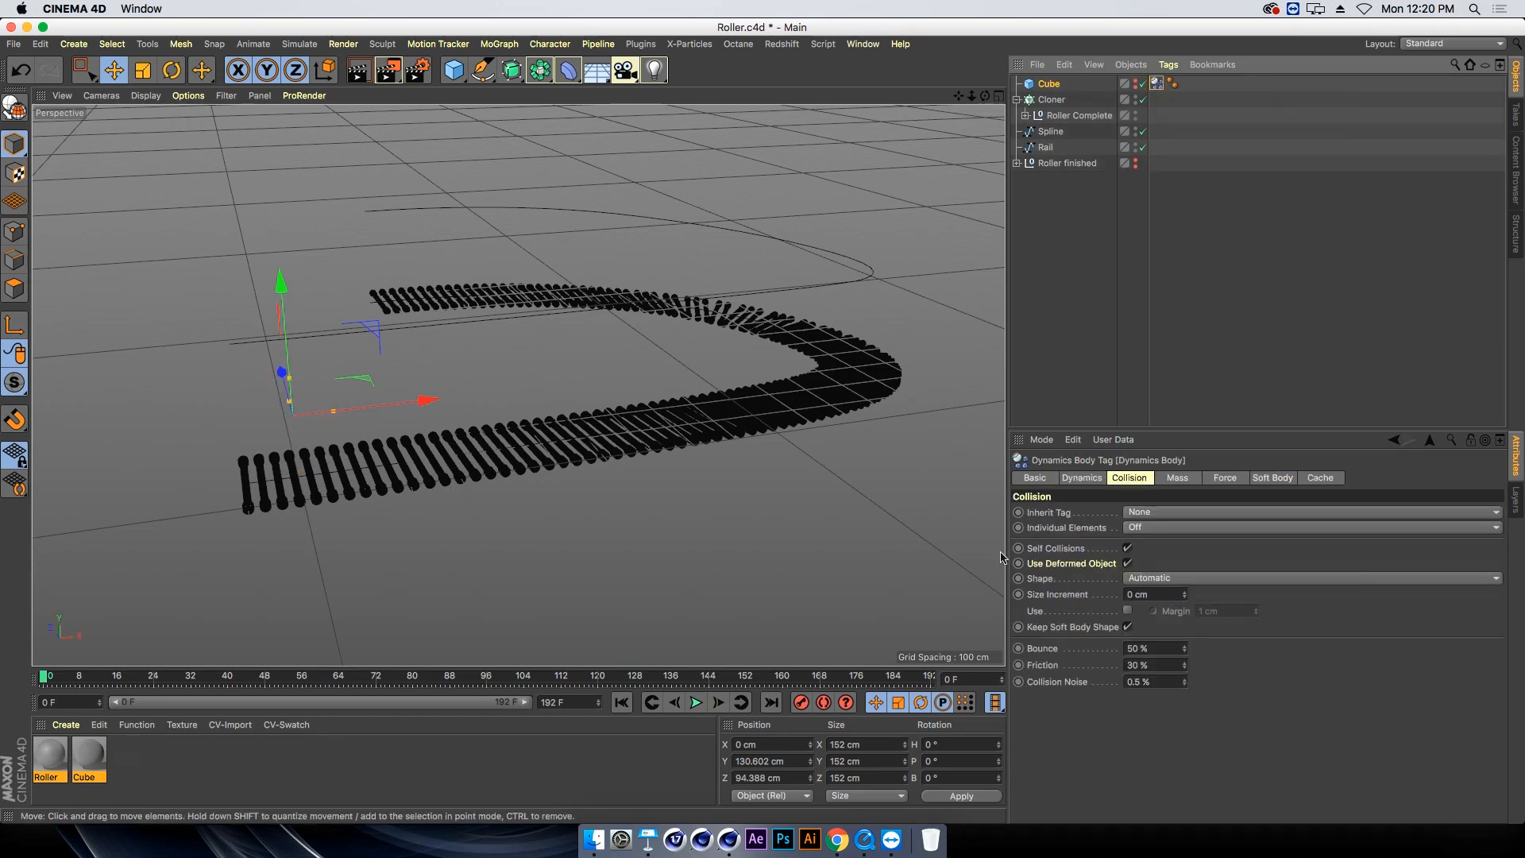
click(1082, 477)
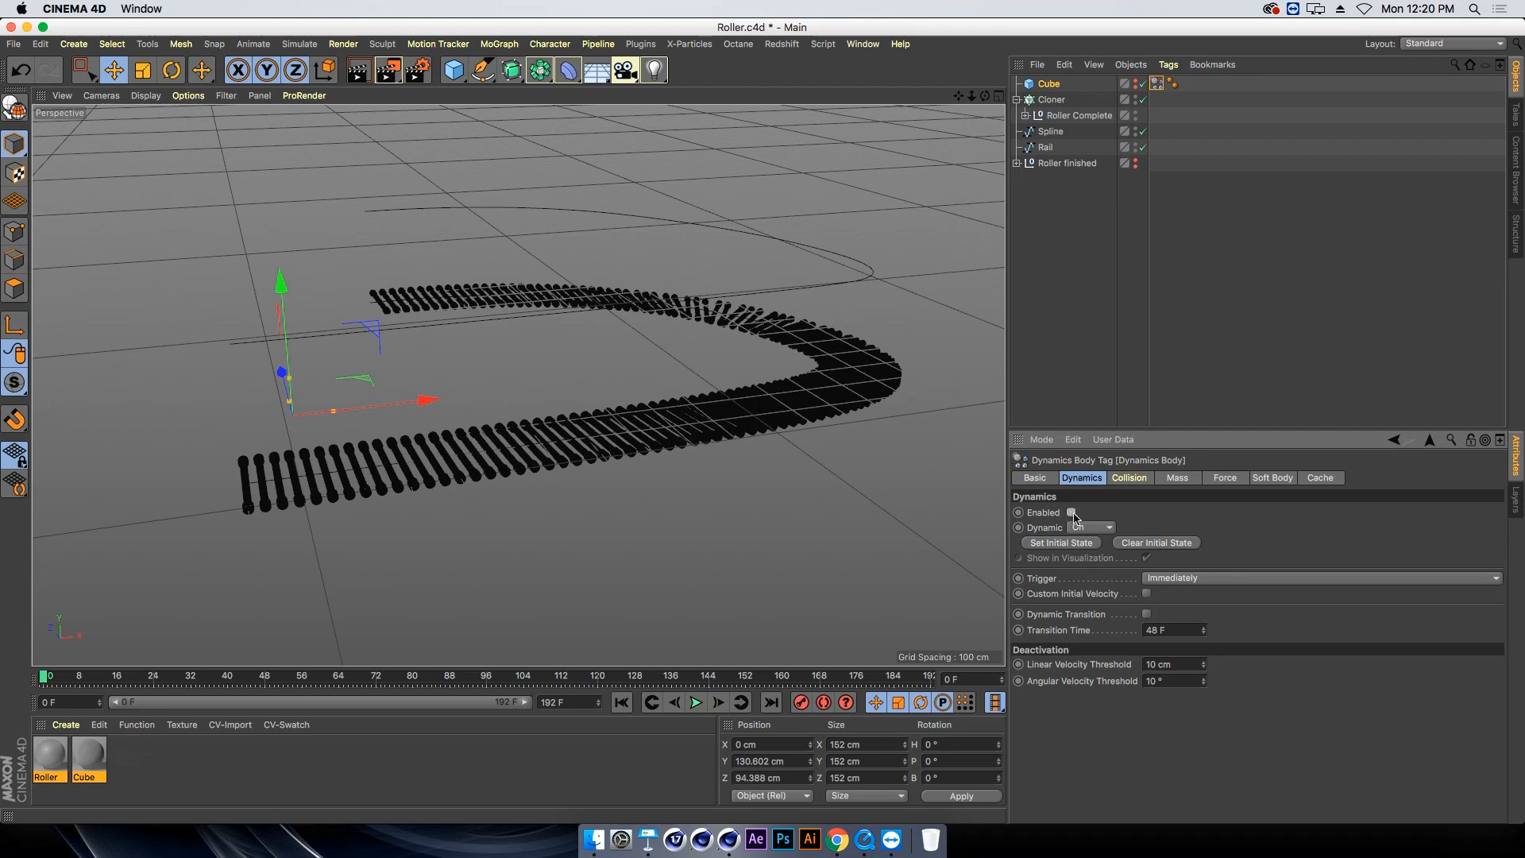
Paste the Torus Mesh hierarchy and position it above the start of the roller track at about Y 73.7 cm, Z 95.9 cm
key(super+v)
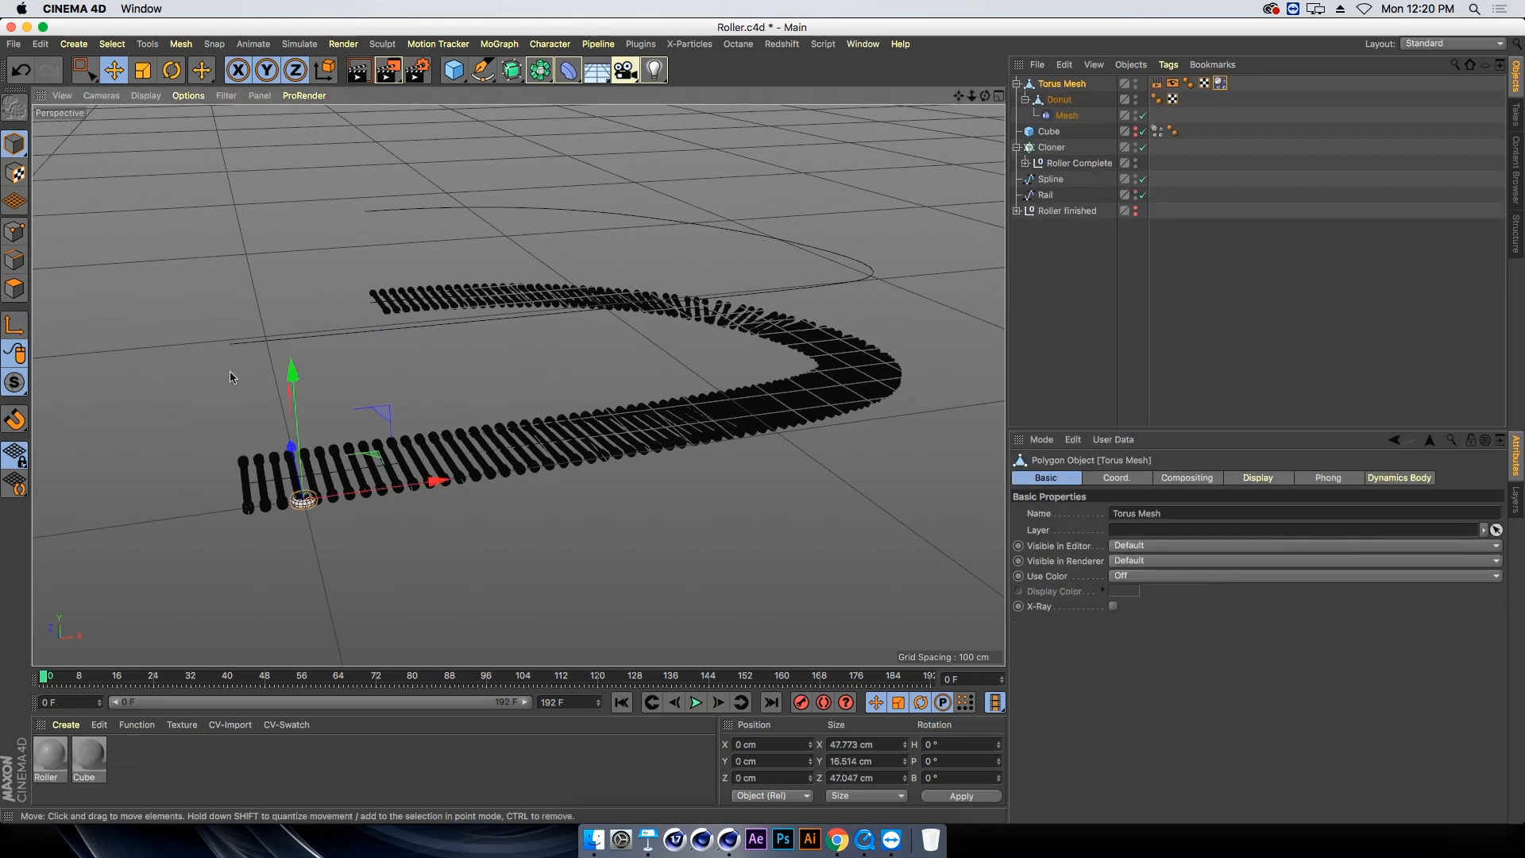
click(1000, 96)
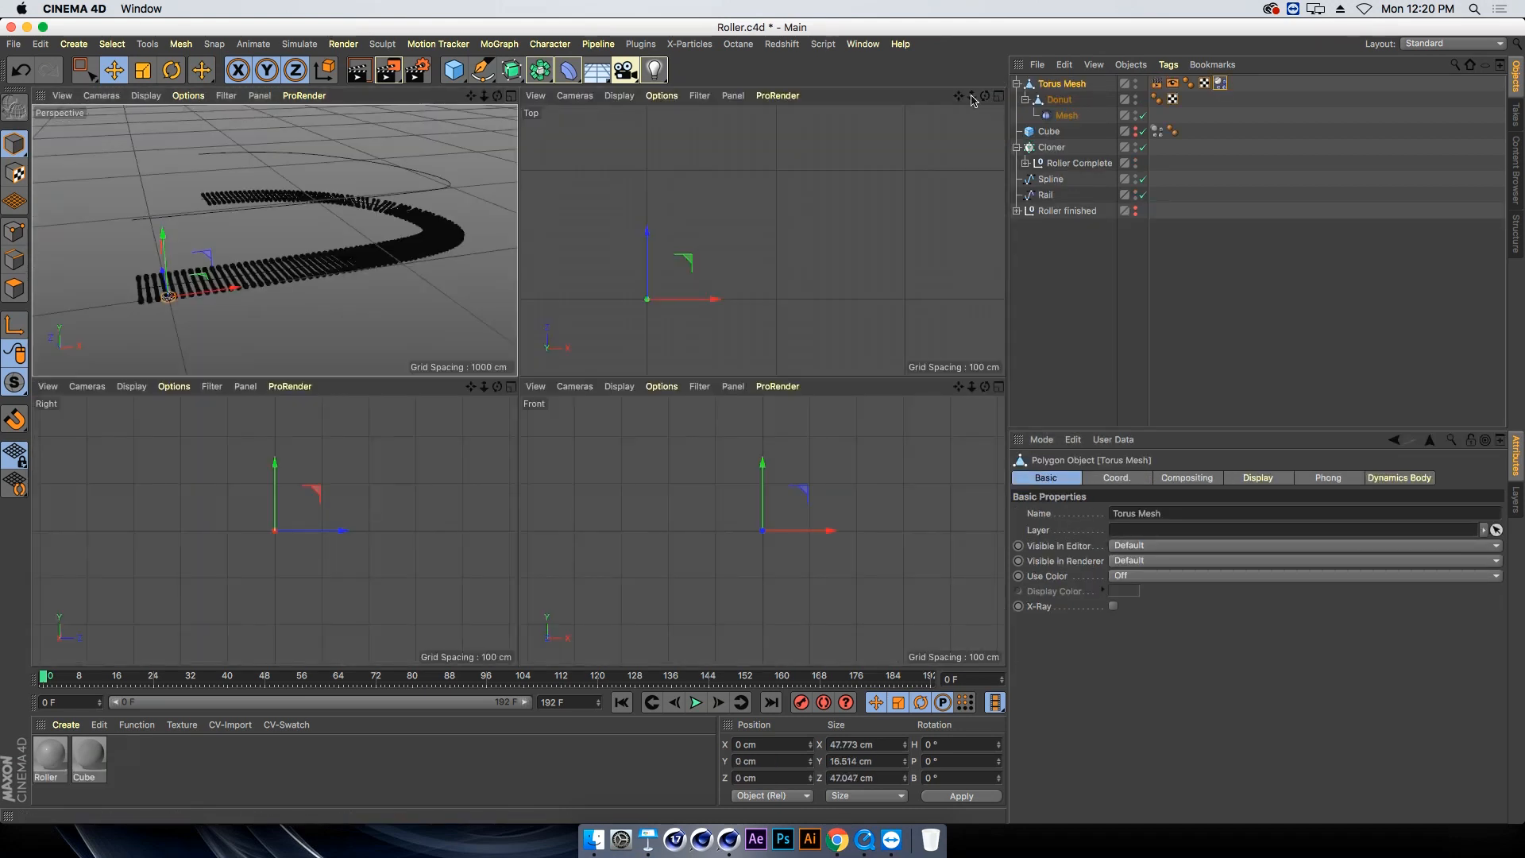
drag(601, 282, 588, 261)
scroll(586, 262, up, 5)
scroll(648, 274, up, 5)
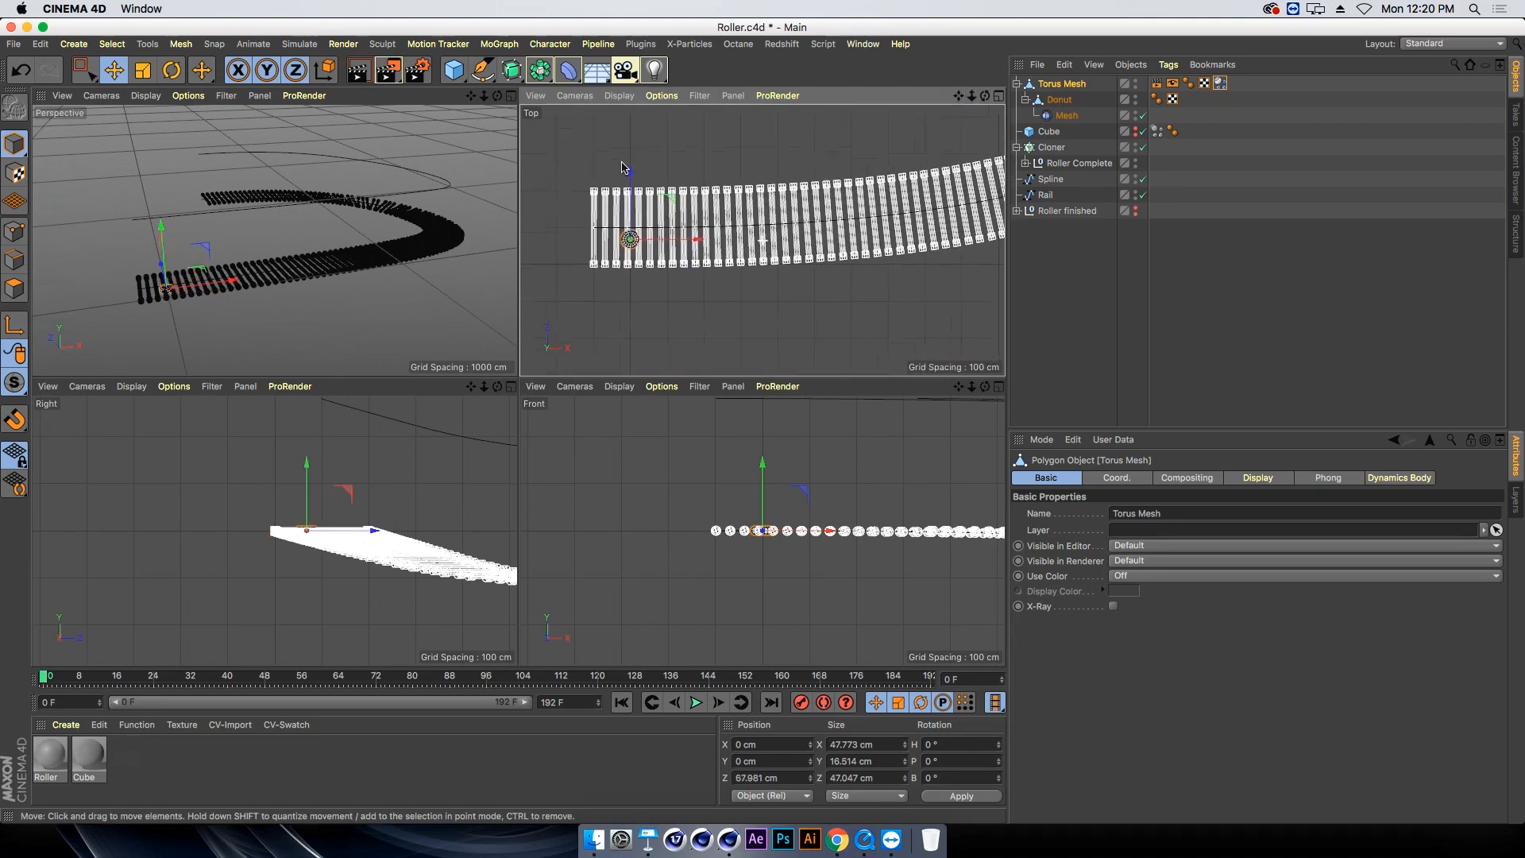
drag(745, 229, 745, 203)
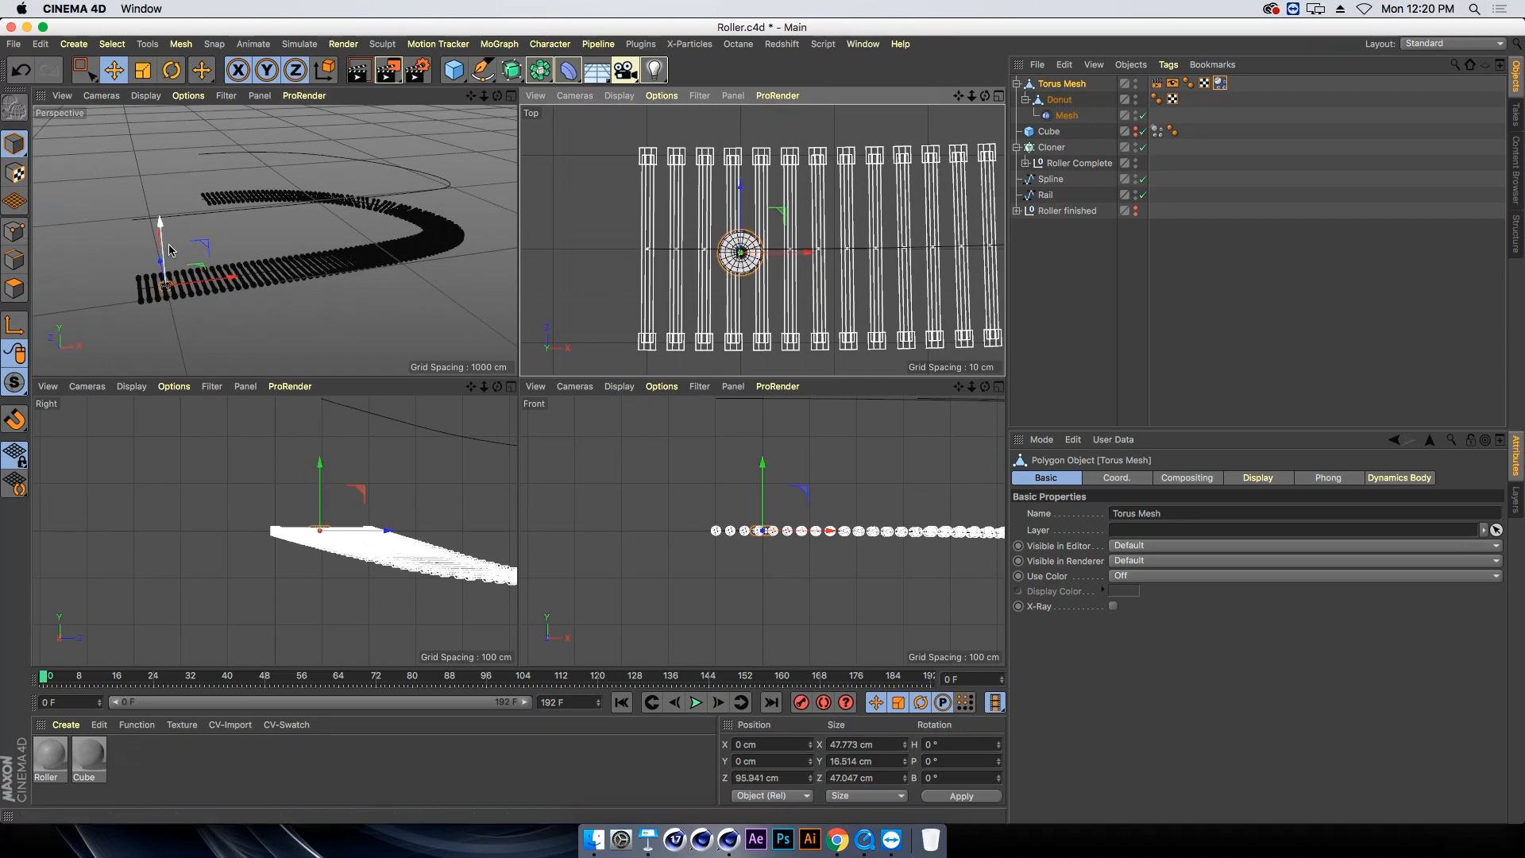
drag(163, 243, 163, 226)
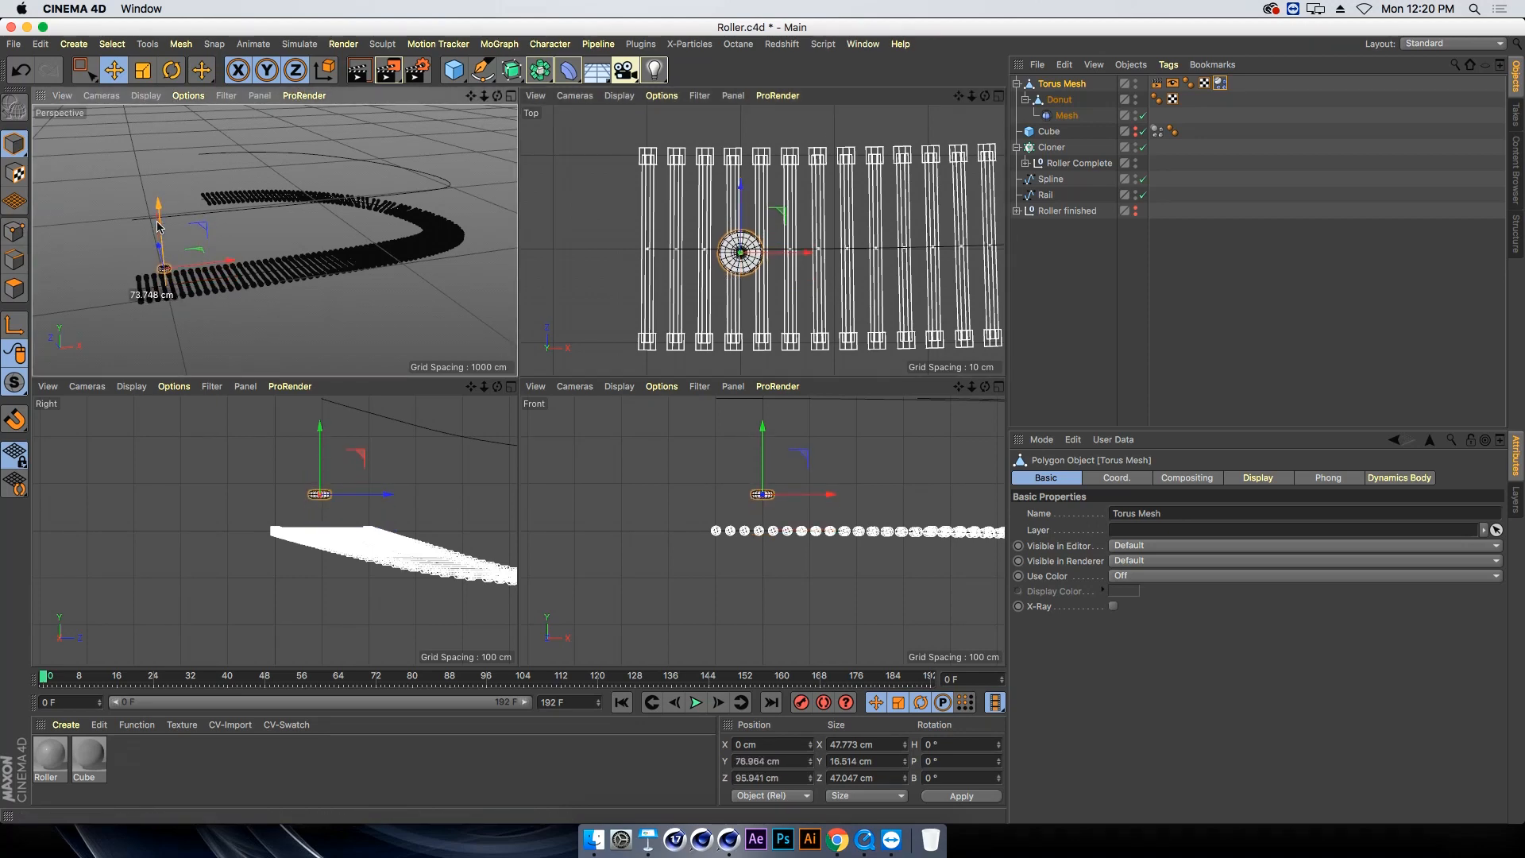
click(511, 96)
scroll(499, 463, up, 2)
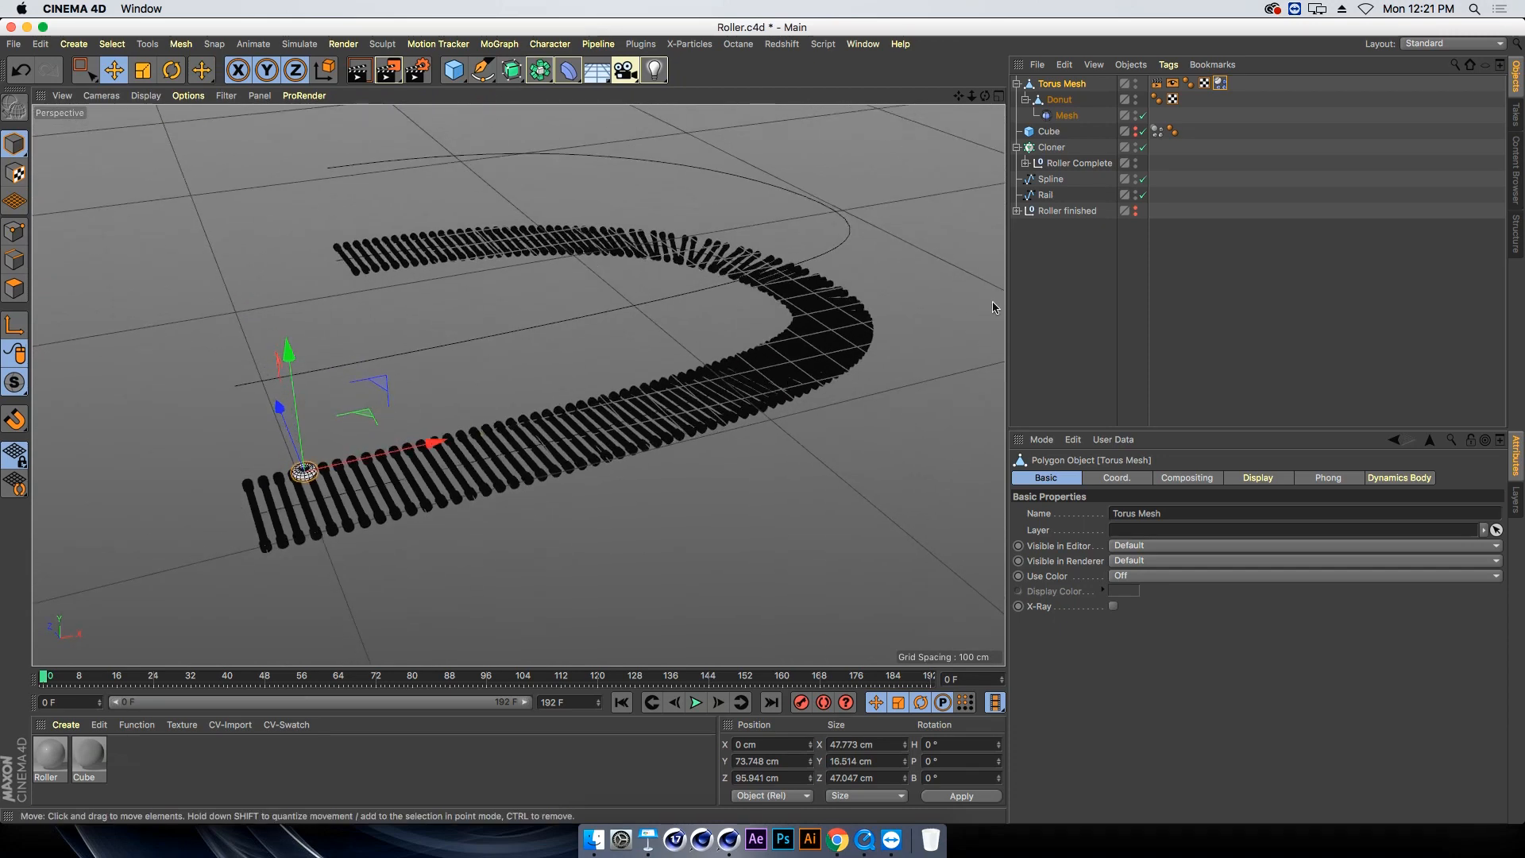
Put Torus Mesh in a new MoGraph Cloner in Object mode that distributes the clones along Spline
click(499, 44)
alt+click(530, 230)
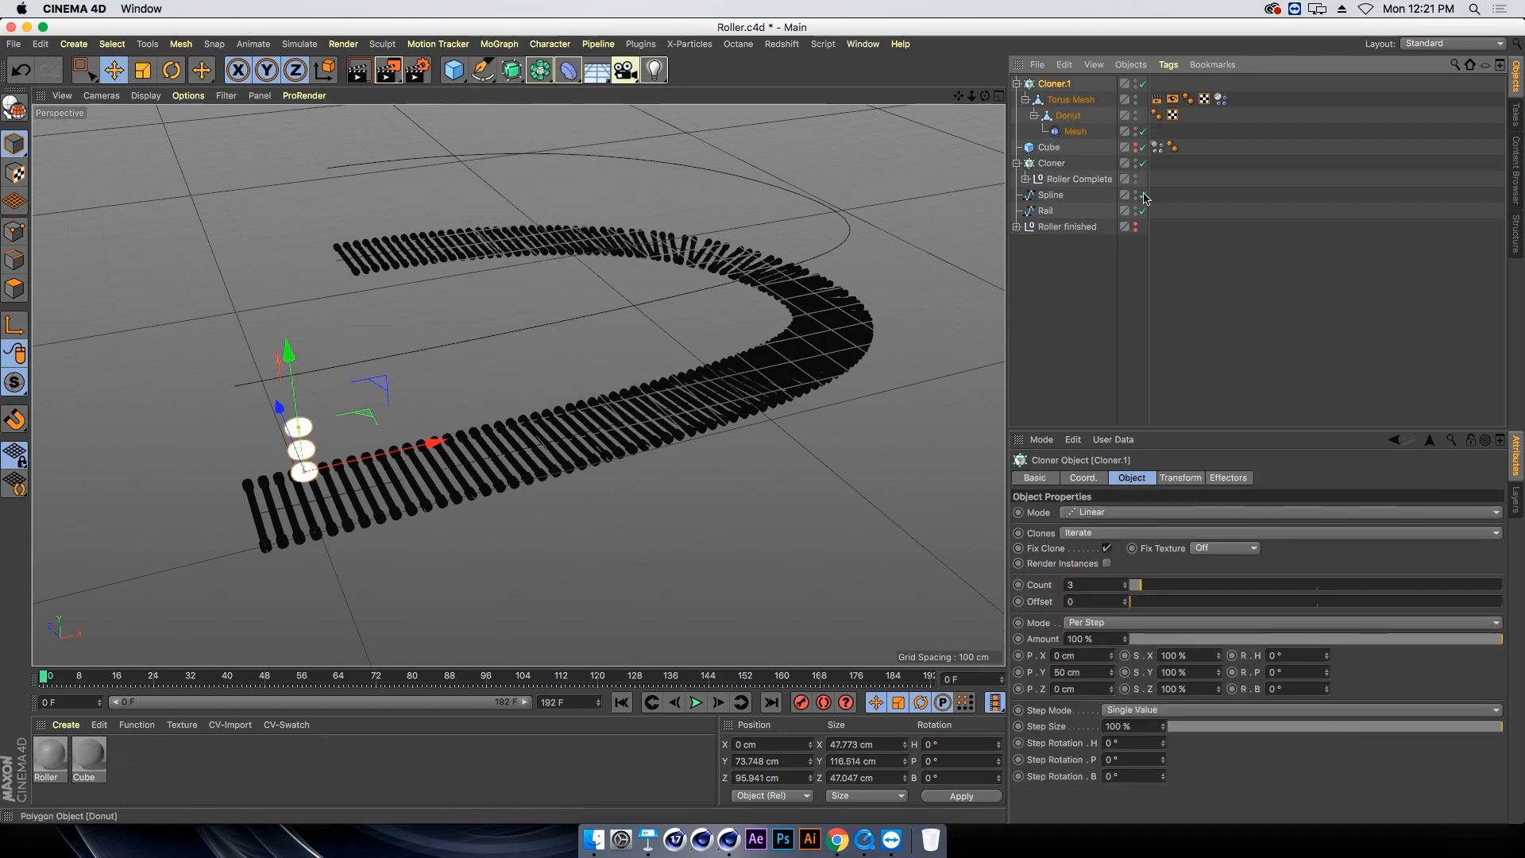
click(1102, 514)
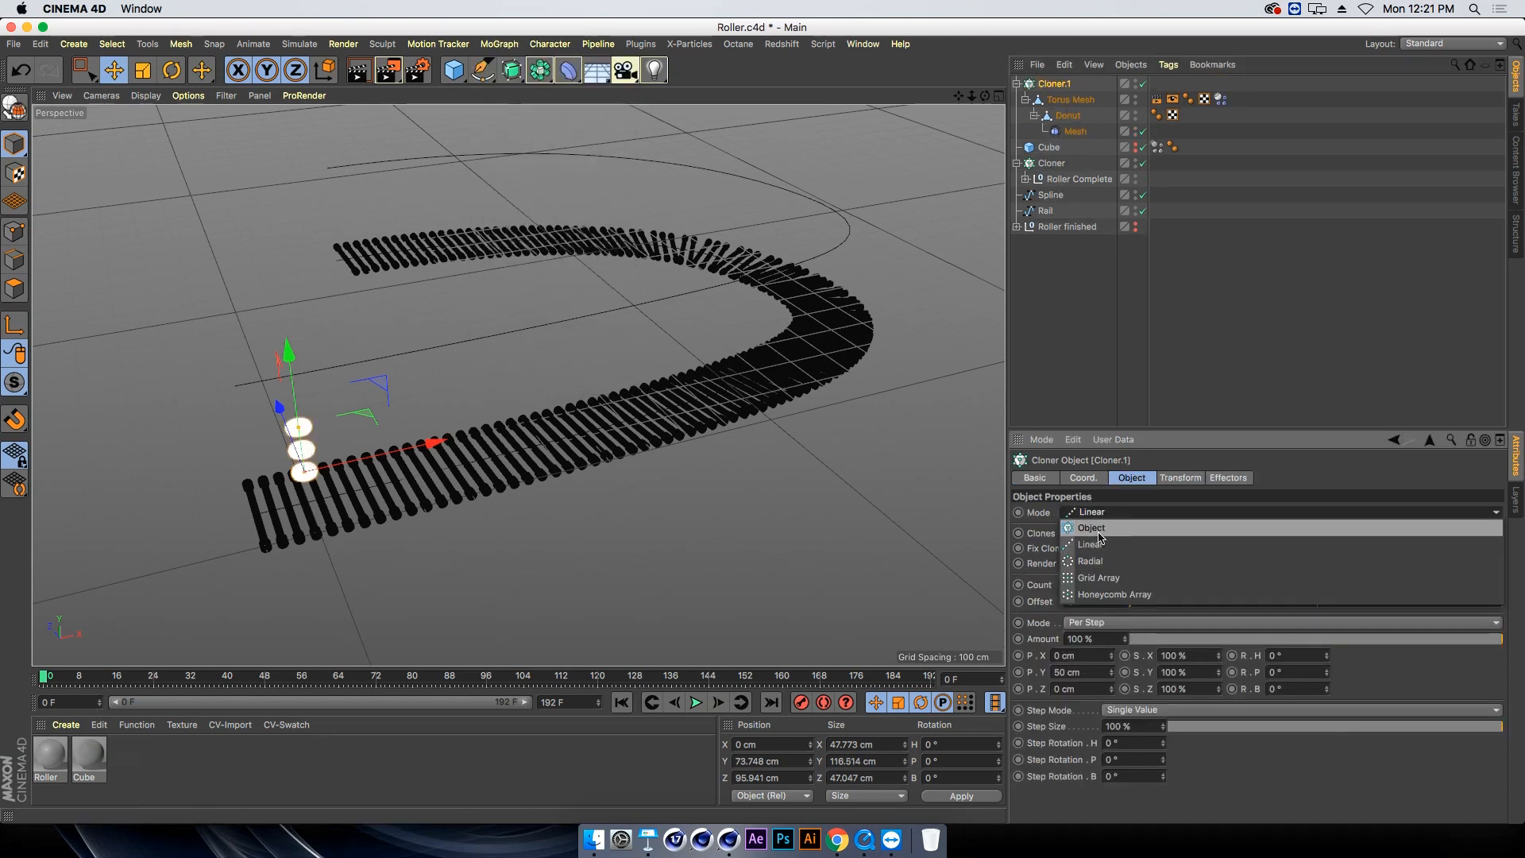
click(1092, 527)
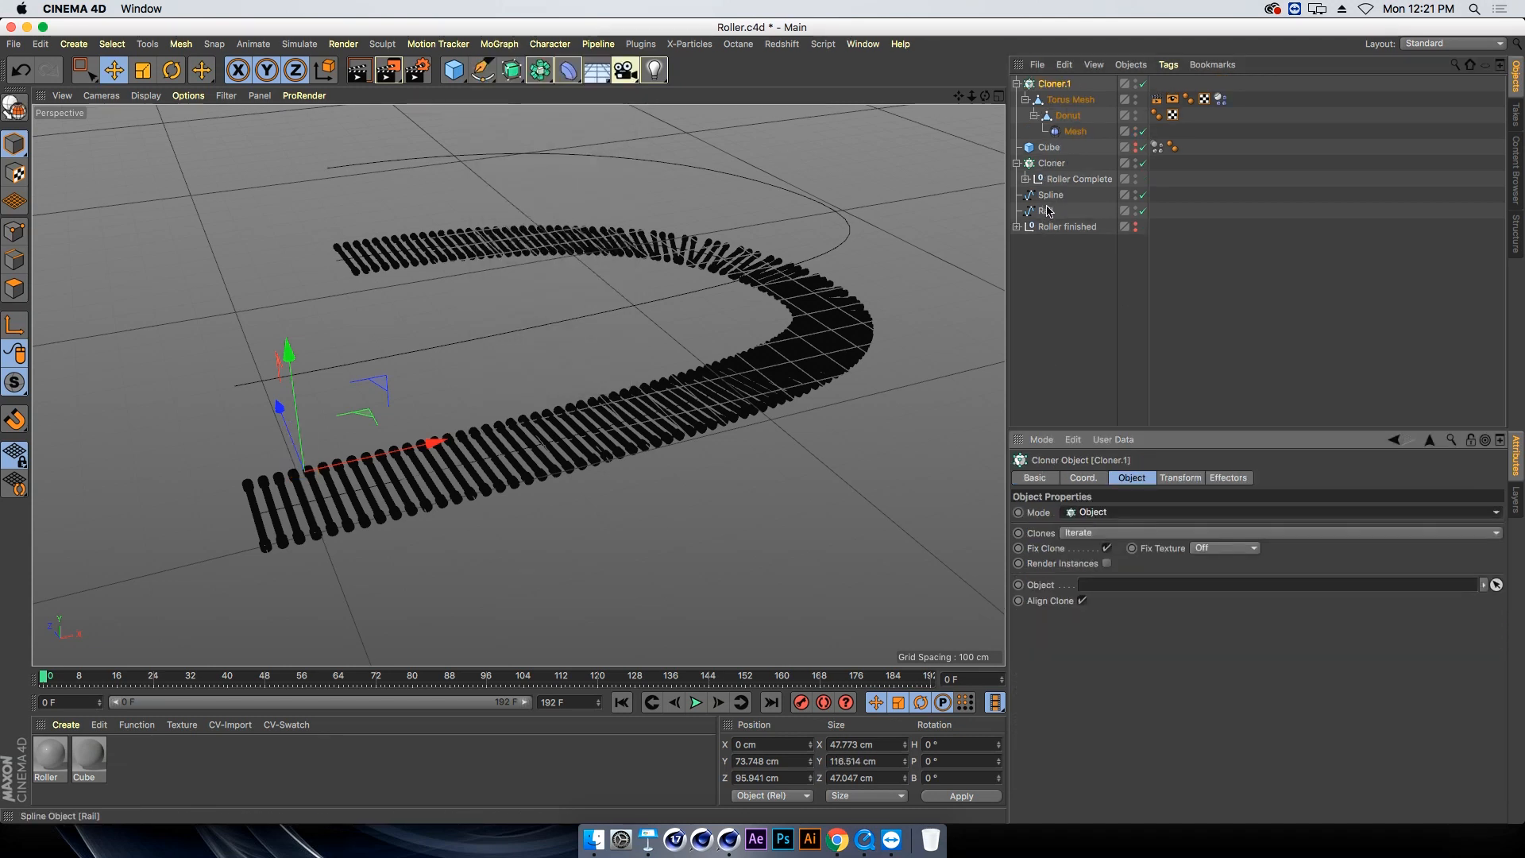
drag(1047, 196, 1047, 195)
drag(1111, 585, 1110, 585)
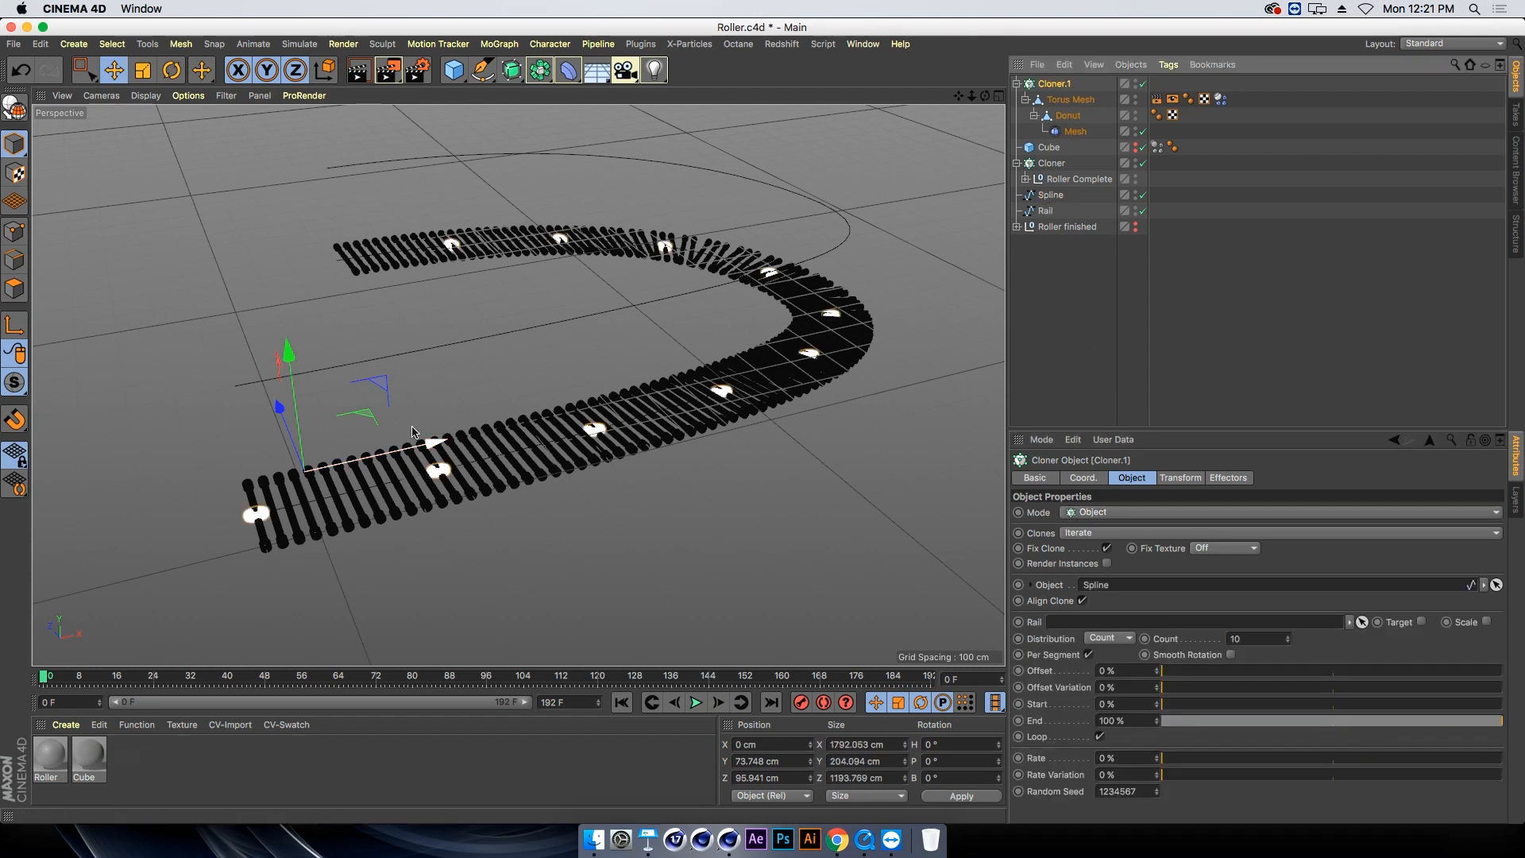
Set the donut cloner's distribution to Even and its transform P.Y to -40 cm, lifting the clones above the rollers
alt+drag(493, 449, 547, 442)
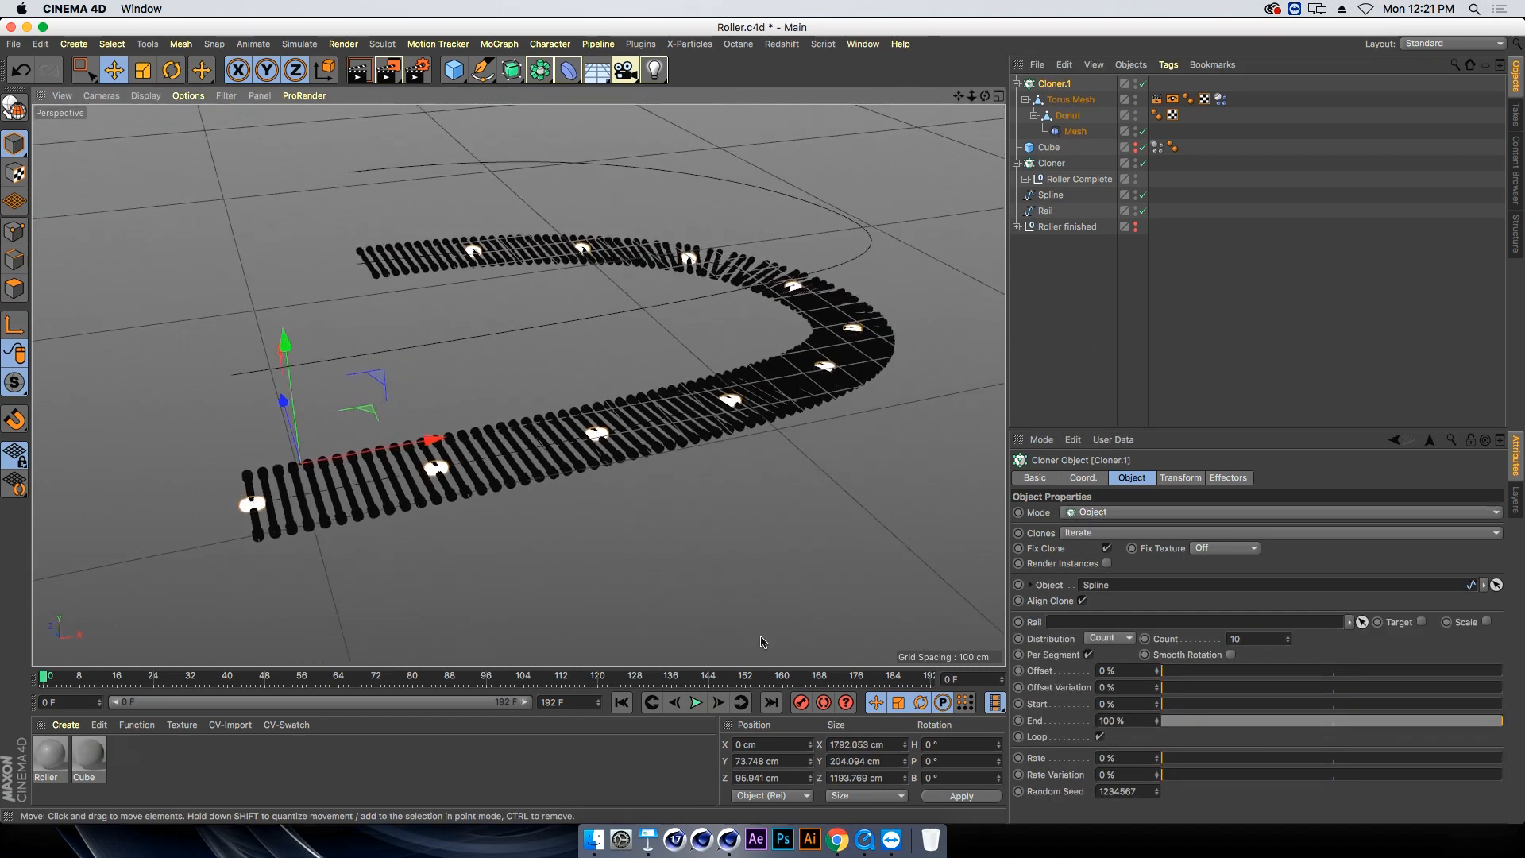
click(1117, 639)
click(1117, 694)
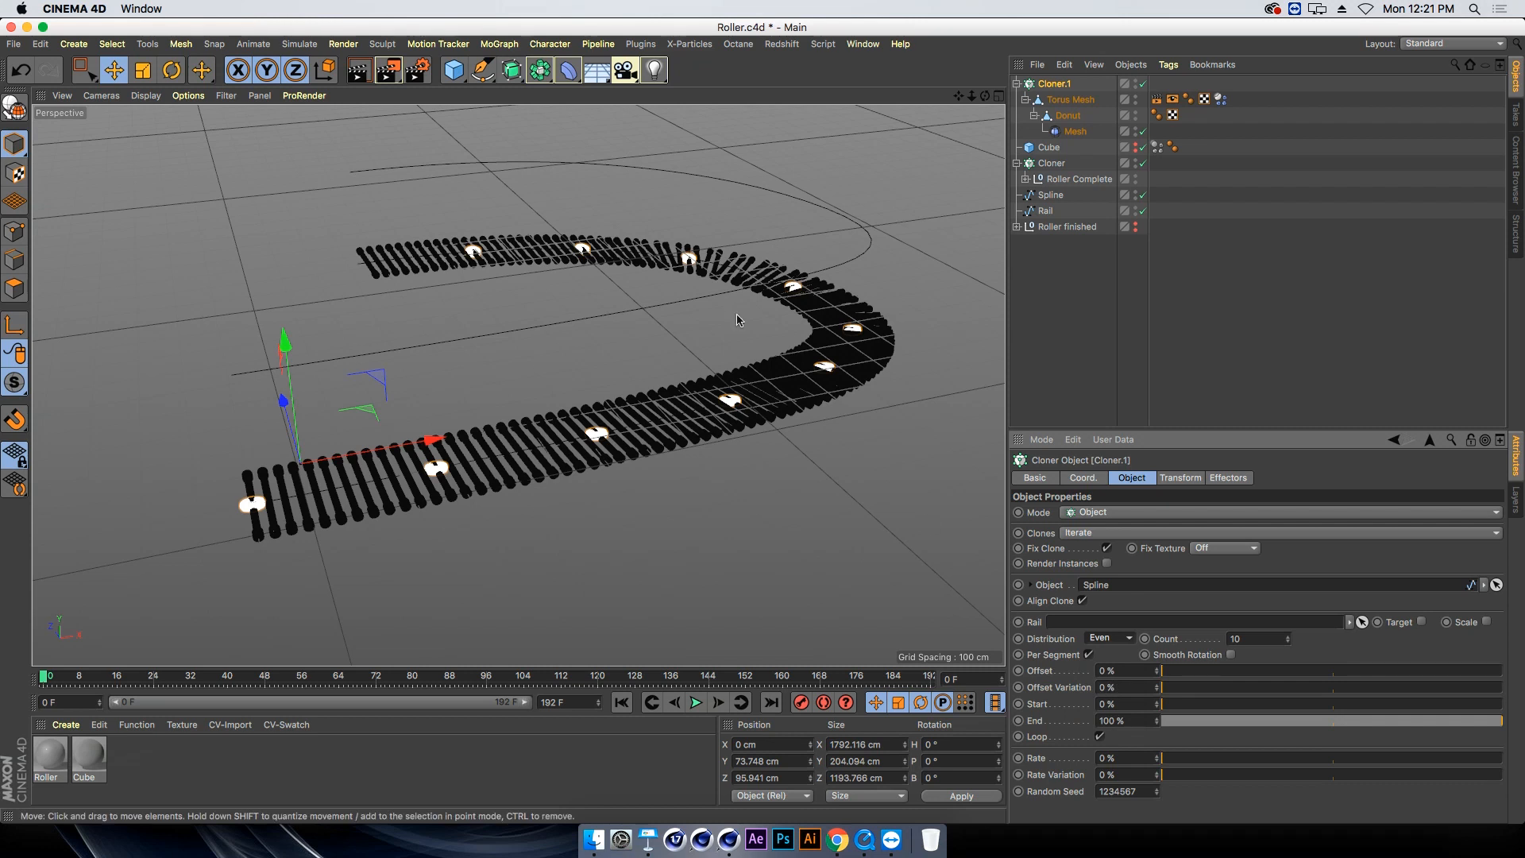
click(1180, 477)
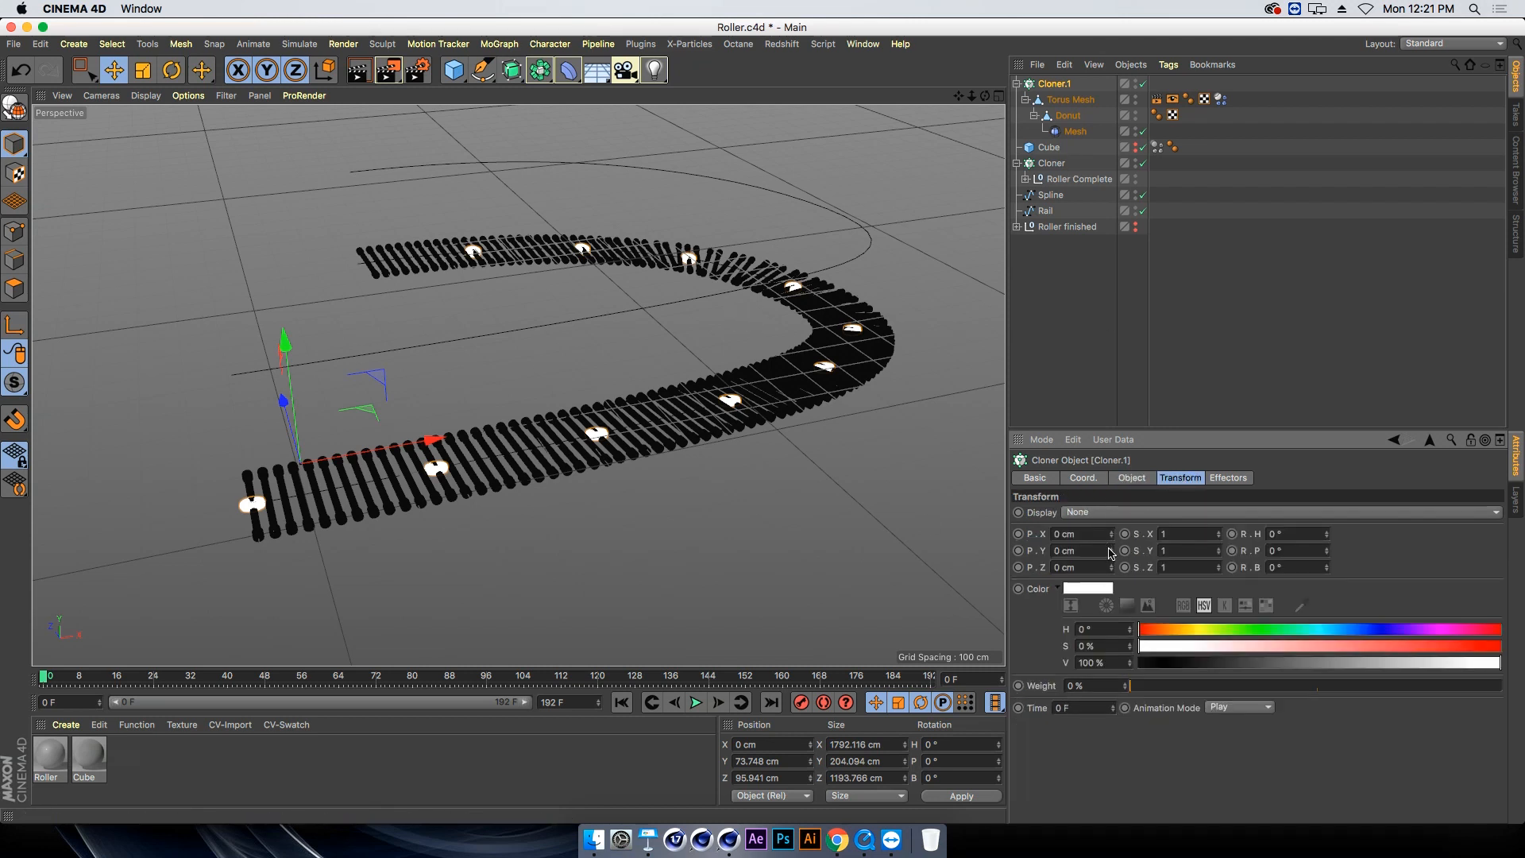
drag(1112, 551, 1111, 596)
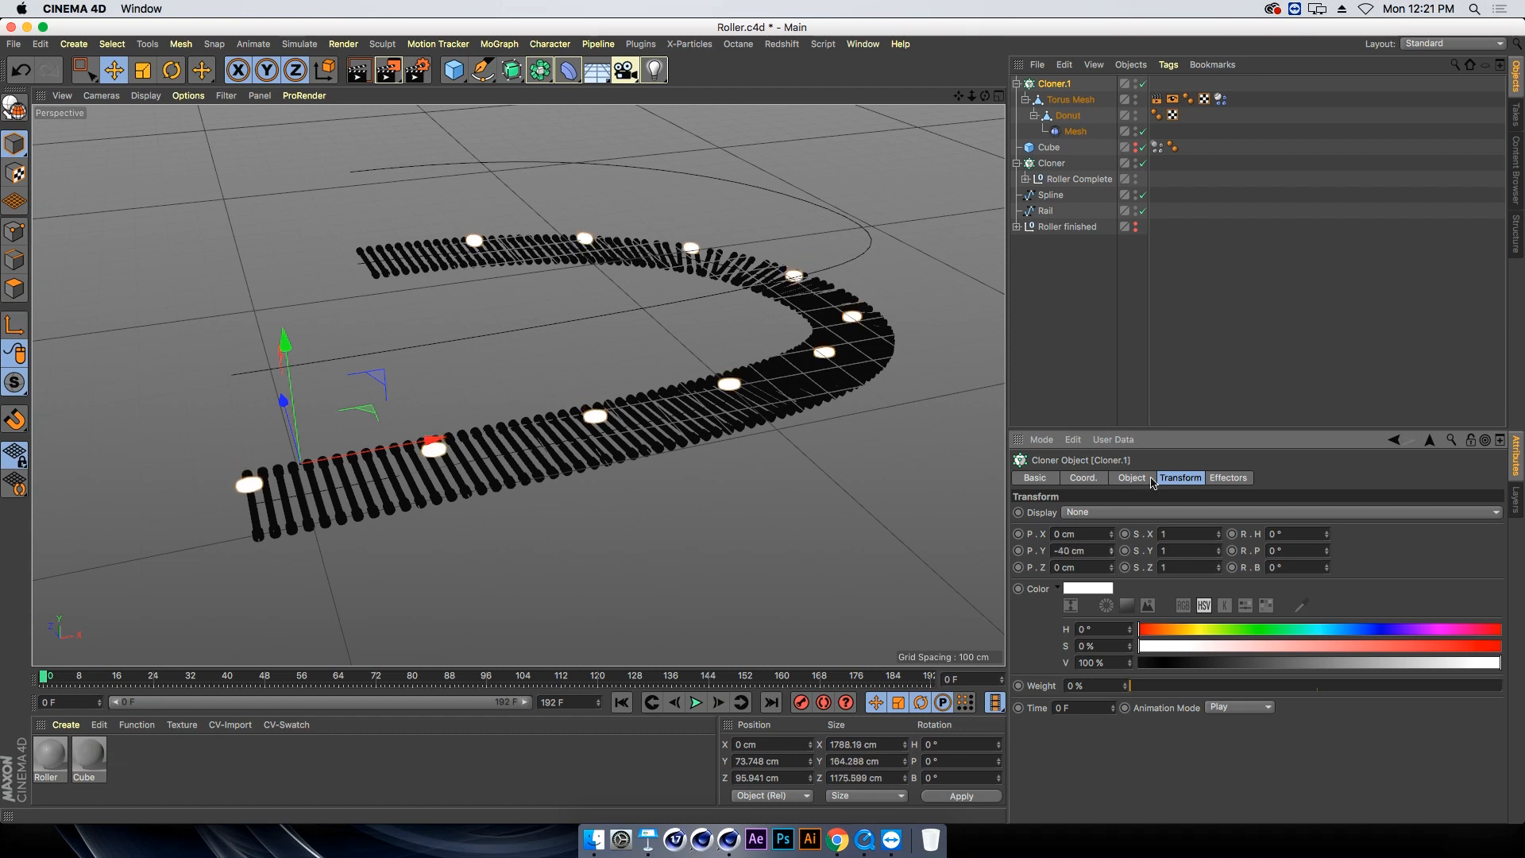
Set the donut cloner's transform scale to 2 on X, Y and Z
click(1133, 477)
click(1180, 478)
key(Tab)
text(2)
key(Tab)
text(2)
key(Return)
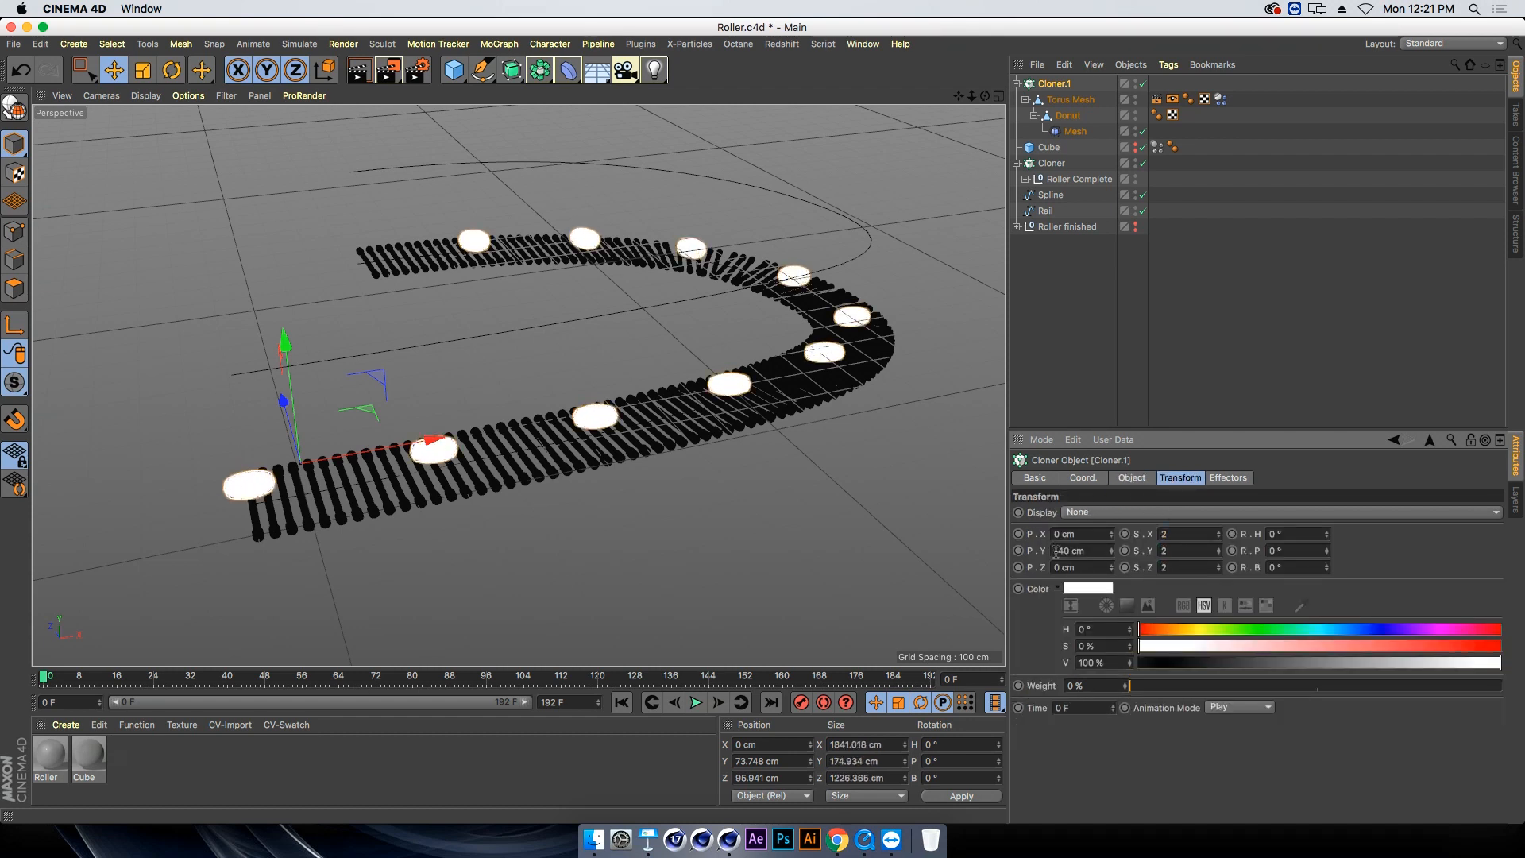
alt+drag(515, 391, 592, 381)
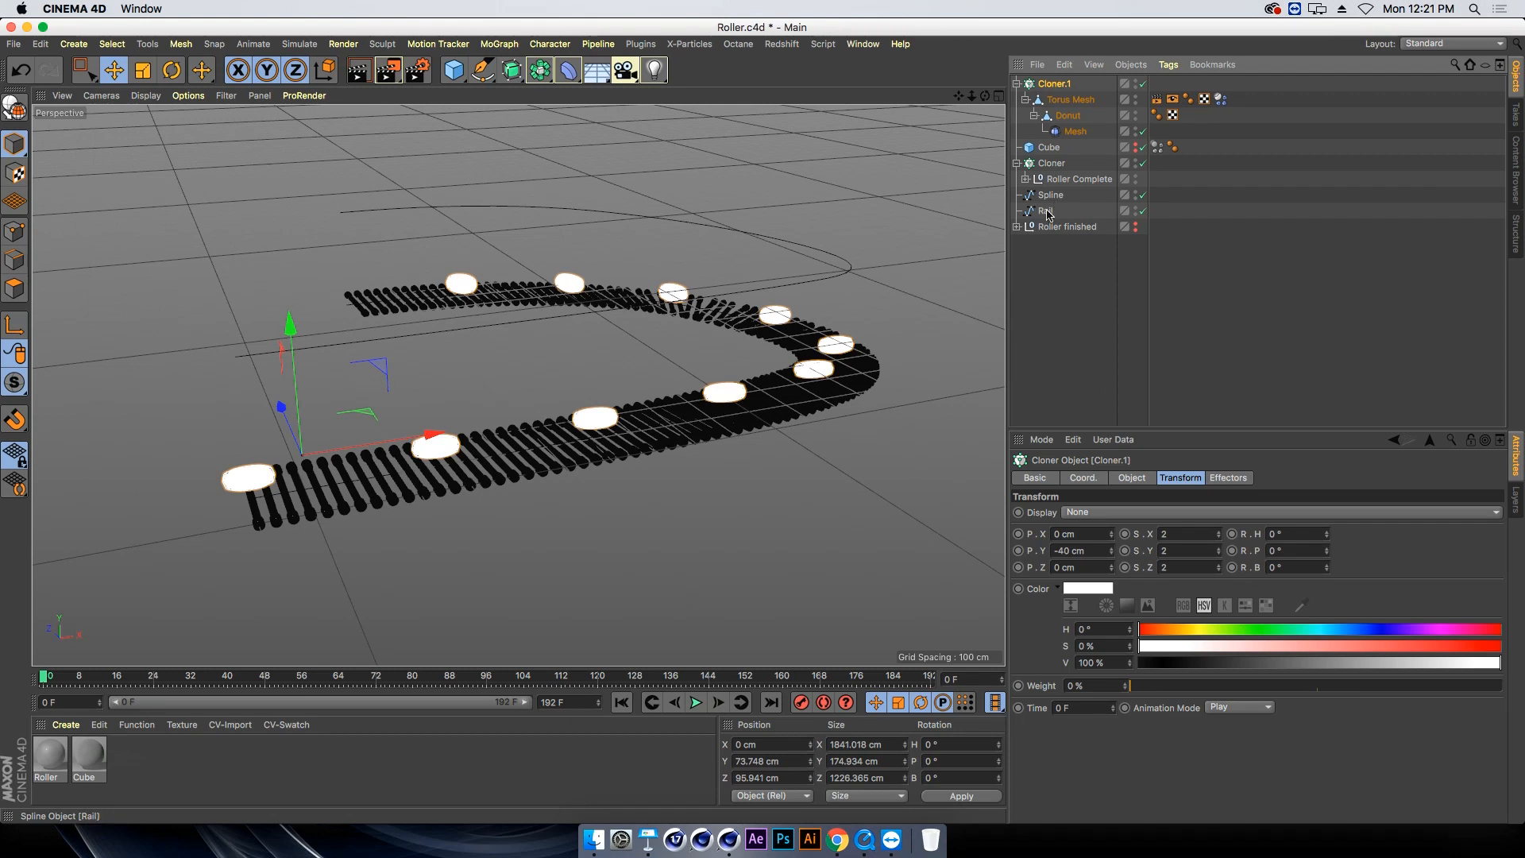
Try Rail as the rail spline of the donut cloner and clear the assignment again
click(1134, 478)
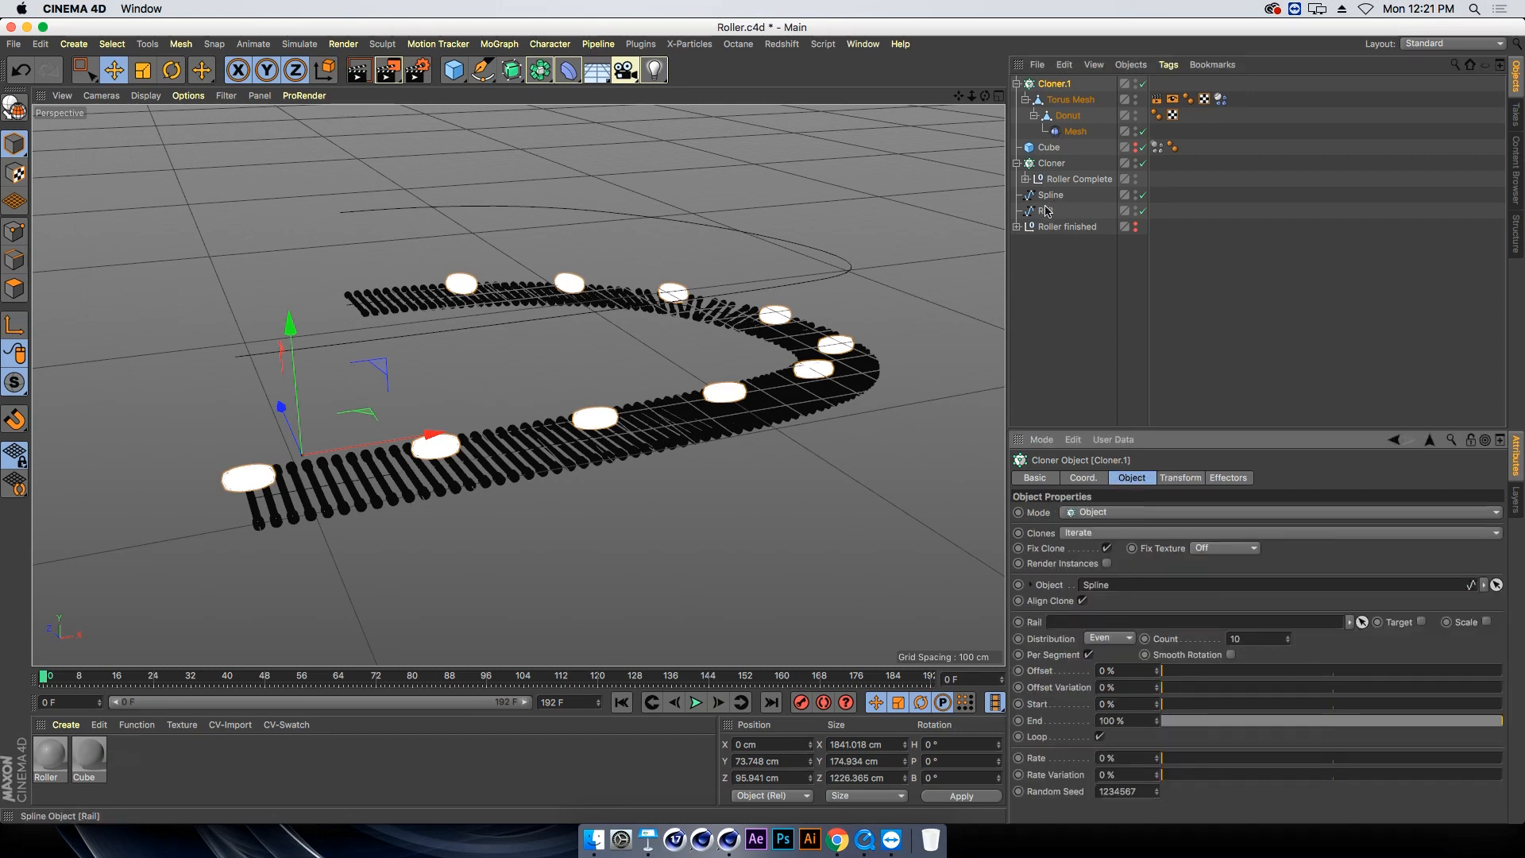
drag(1047, 212, 1046, 215)
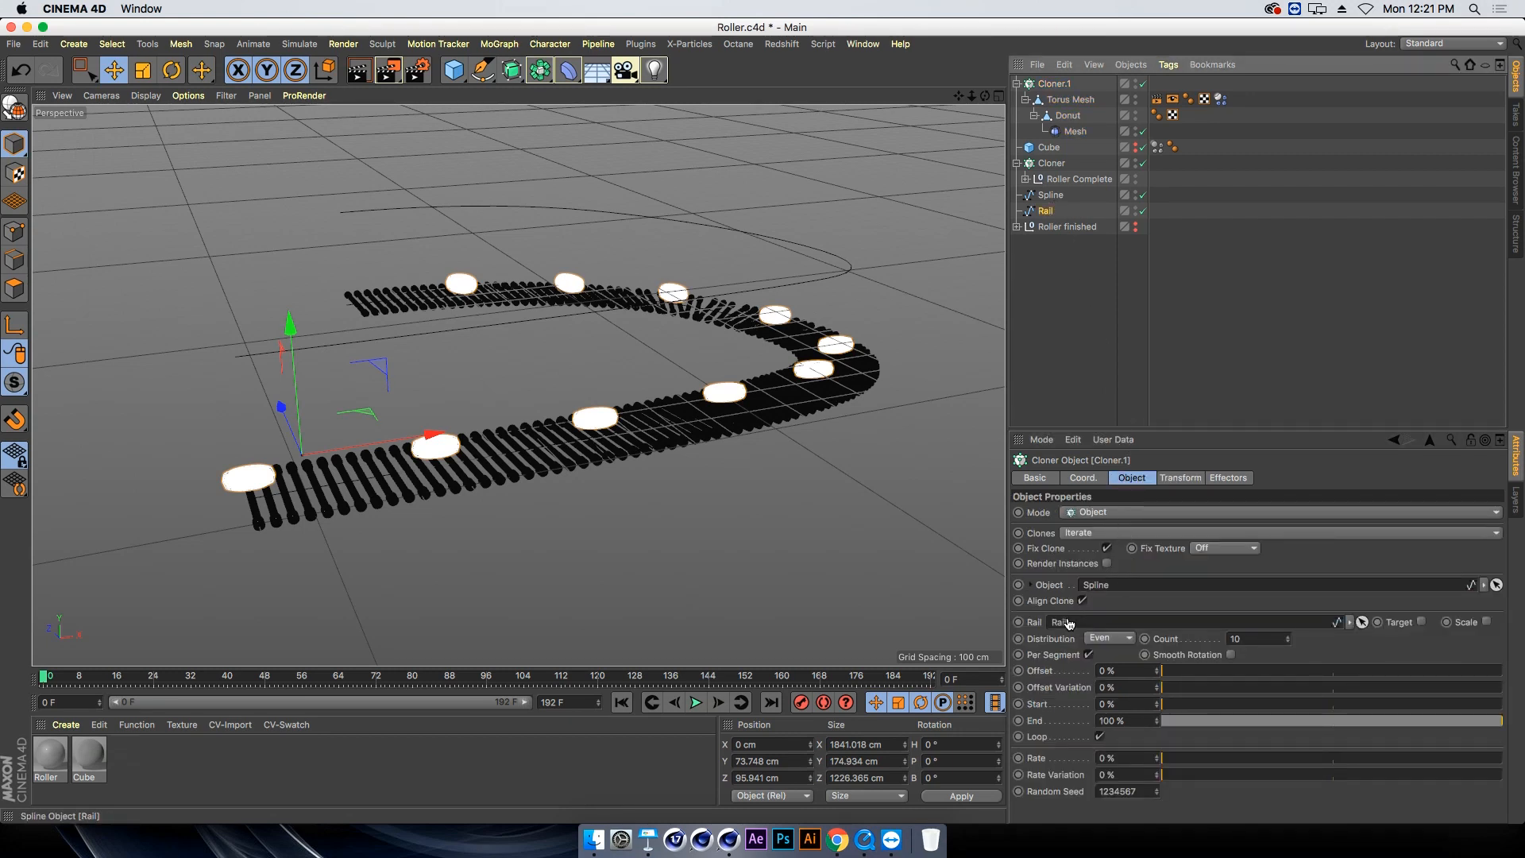
drag(1059, 631, 1059, 632)
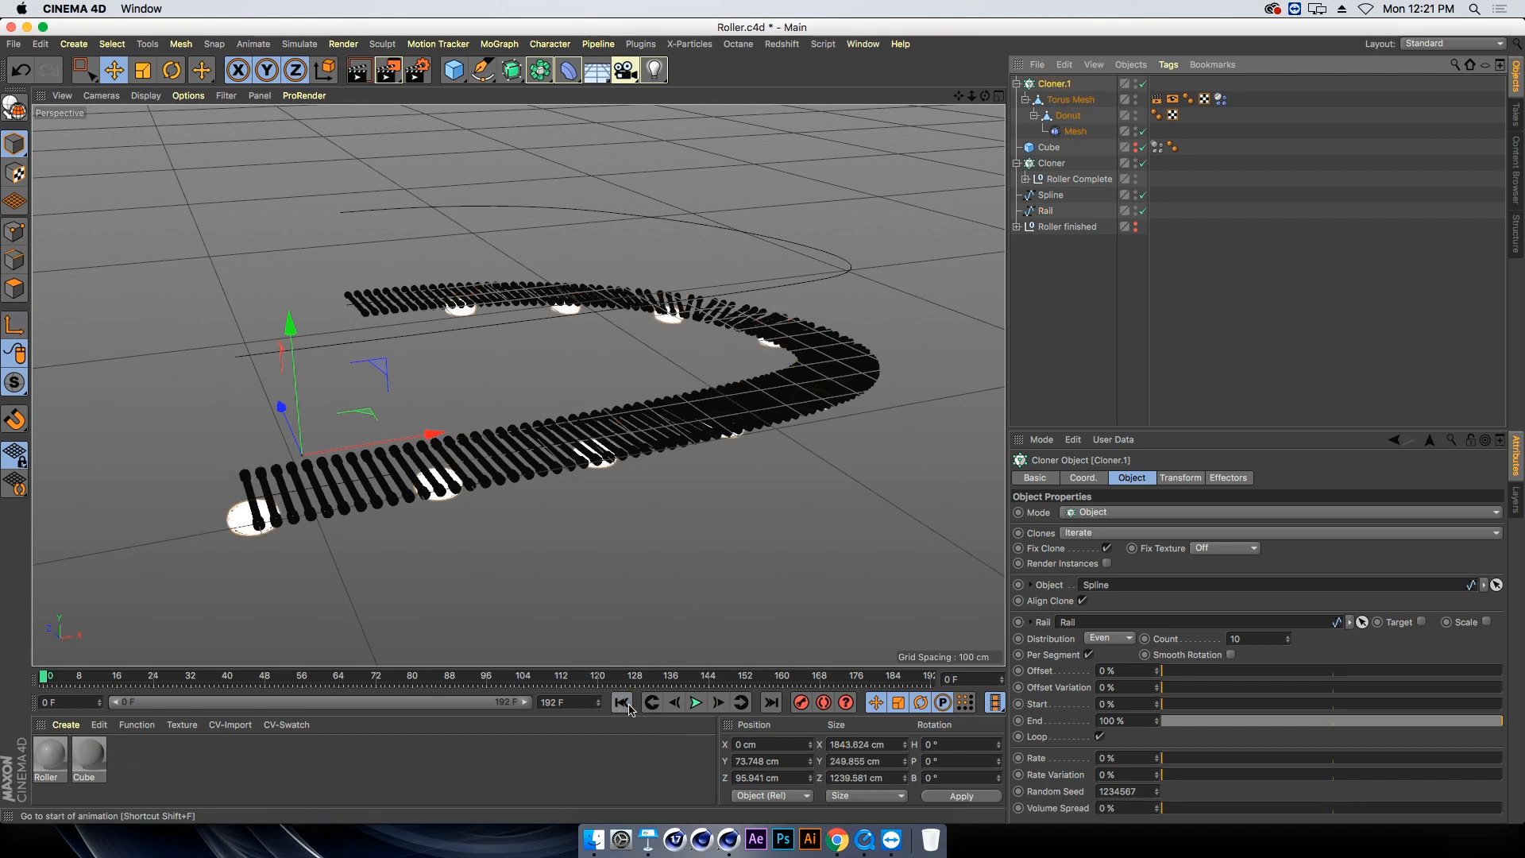
click(1350, 623)
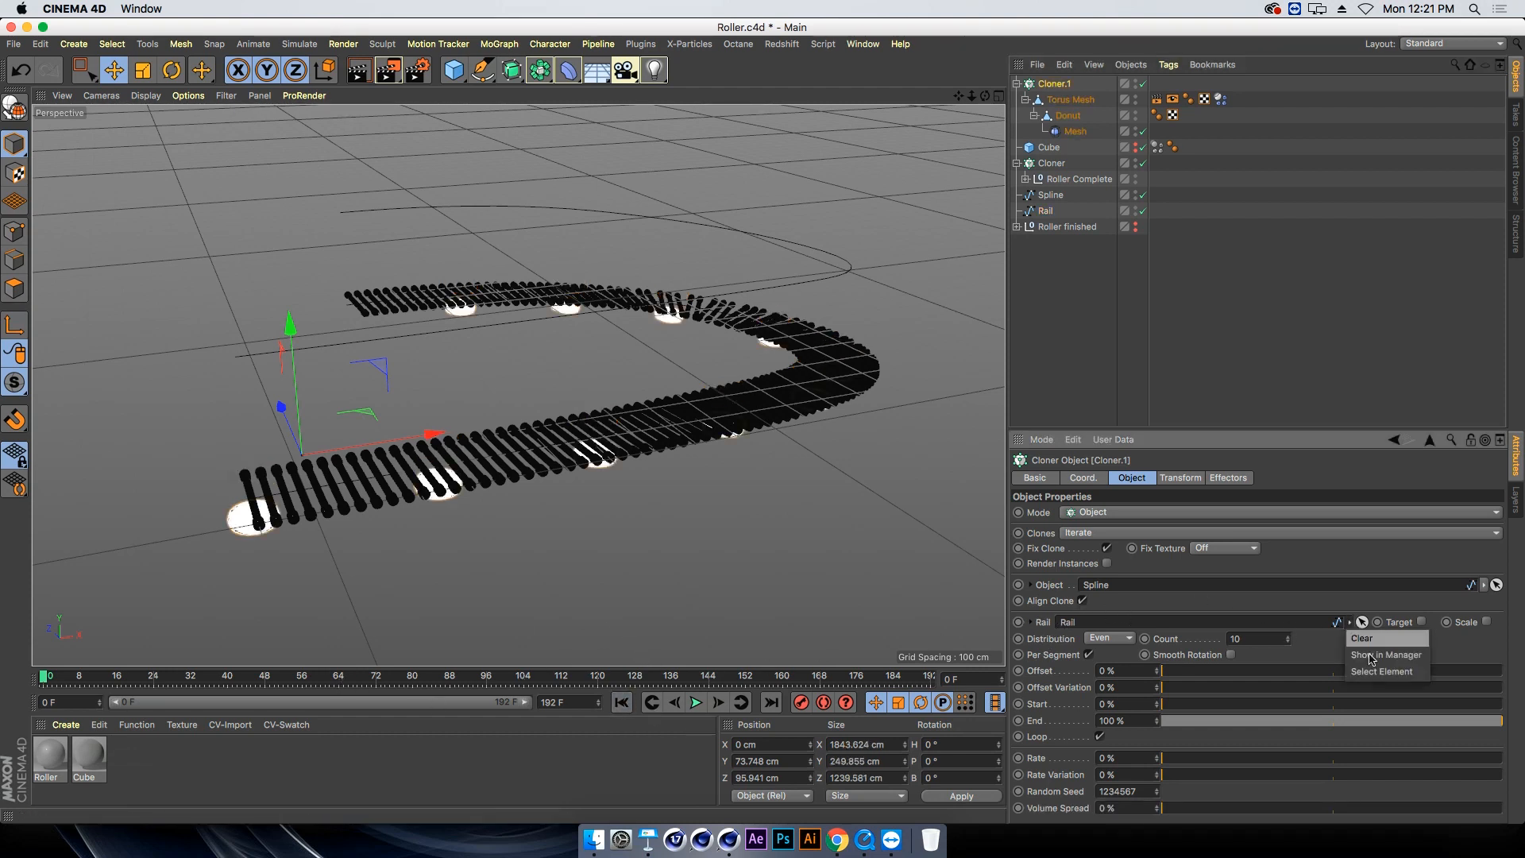
click(1374, 640)
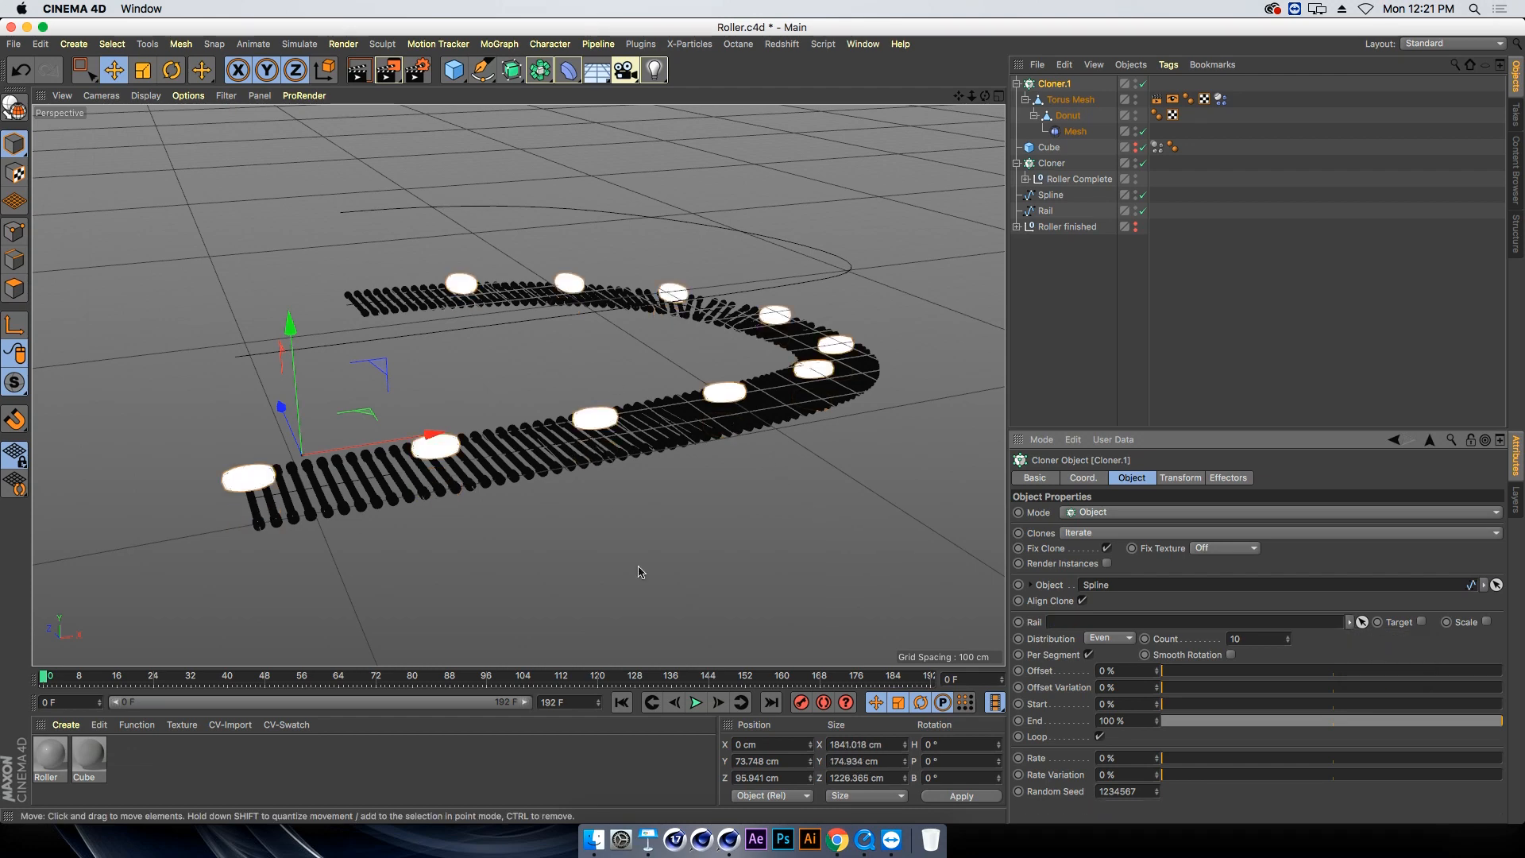
Play the simulation to check which way the rollers carry the donuts, and return to the first frame
mouse_move(469, 364)
alt+mouse_down()
mouse_move(420, 394)
mouse_move(485, 403)
alt+mouse_up()
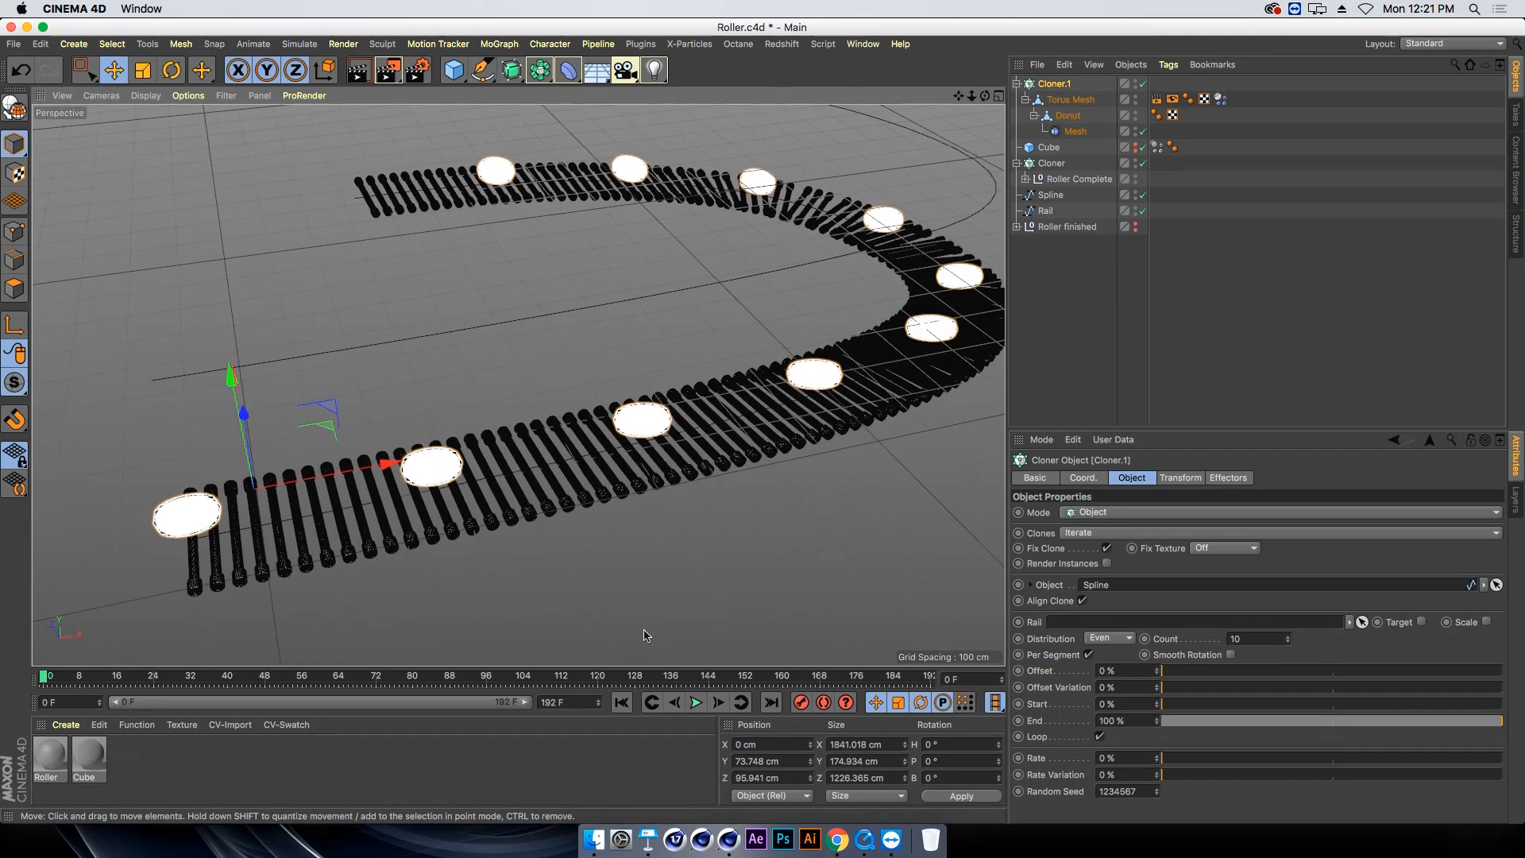
click(697, 704)
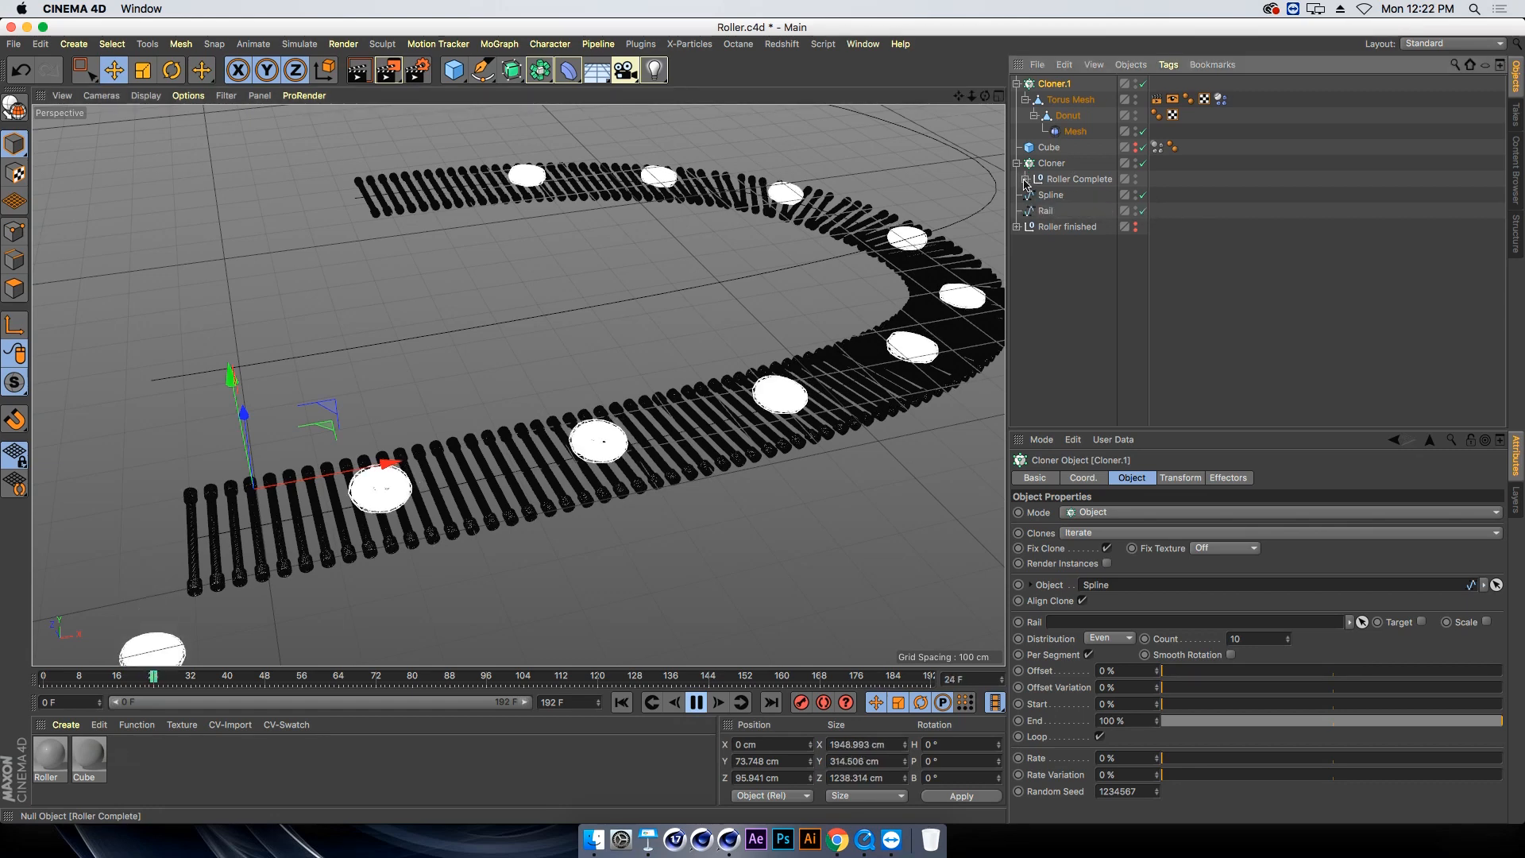
click(697, 702)
click(622, 702)
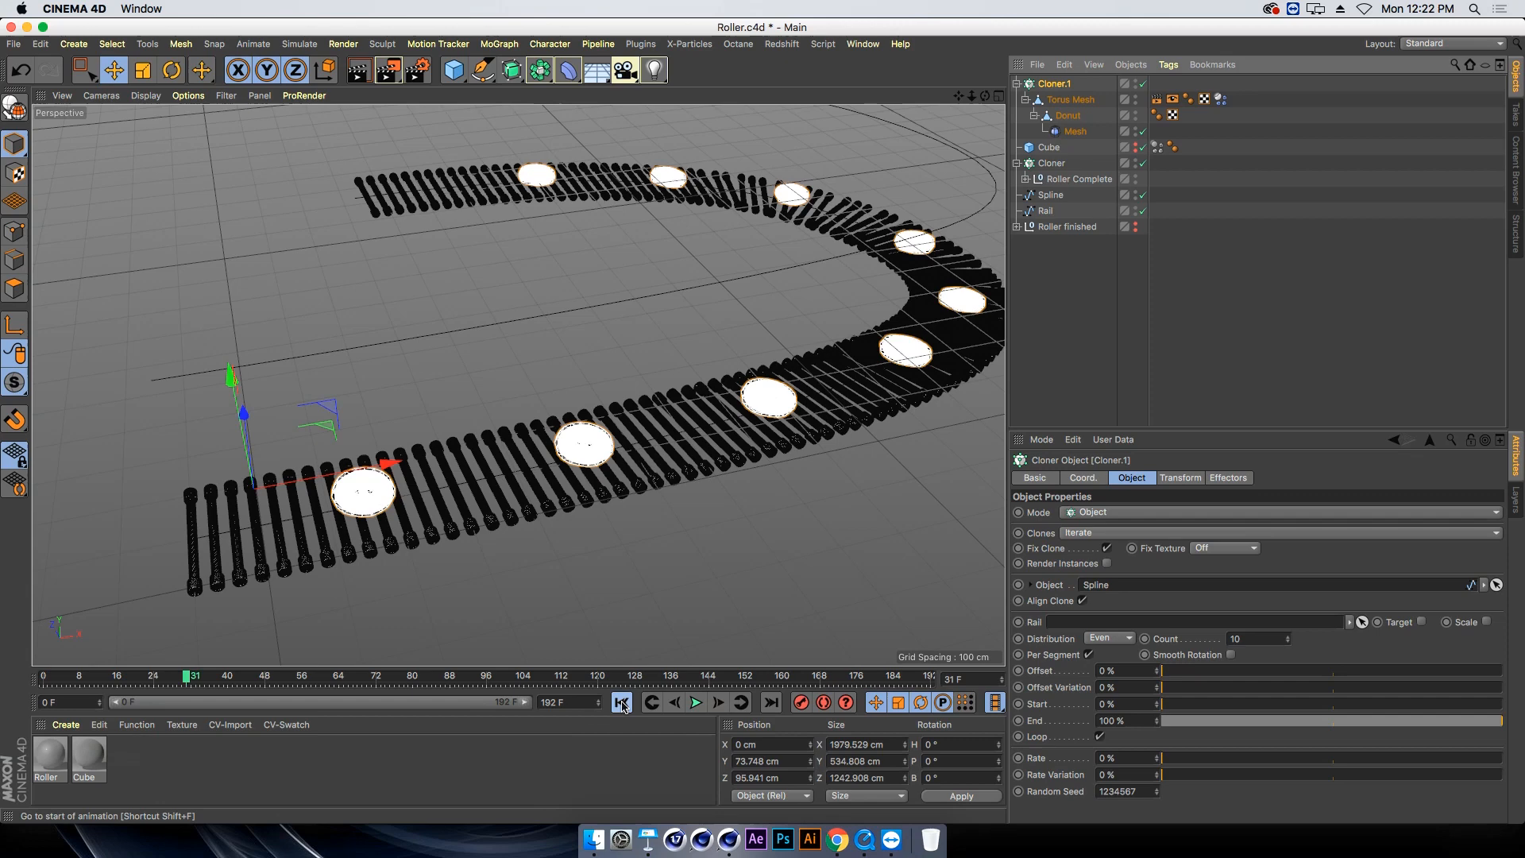
Set the Angular Target Speed of the Motor inside Roller Complete to -900° and run the simulation to check the donuts' travel
click(1026, 179)
click(1067, 195)
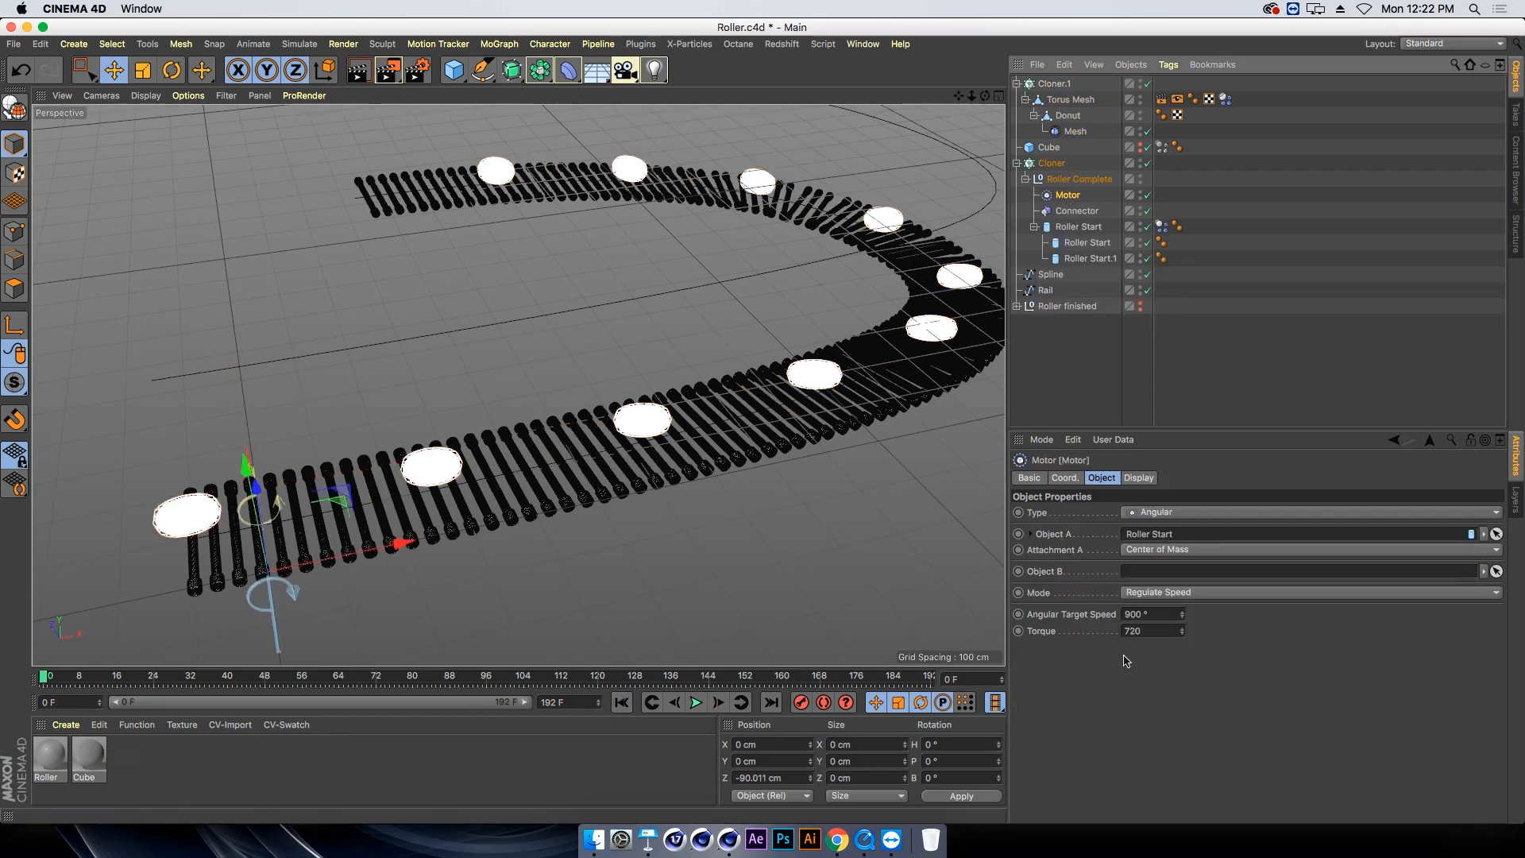
click(1125, 614)
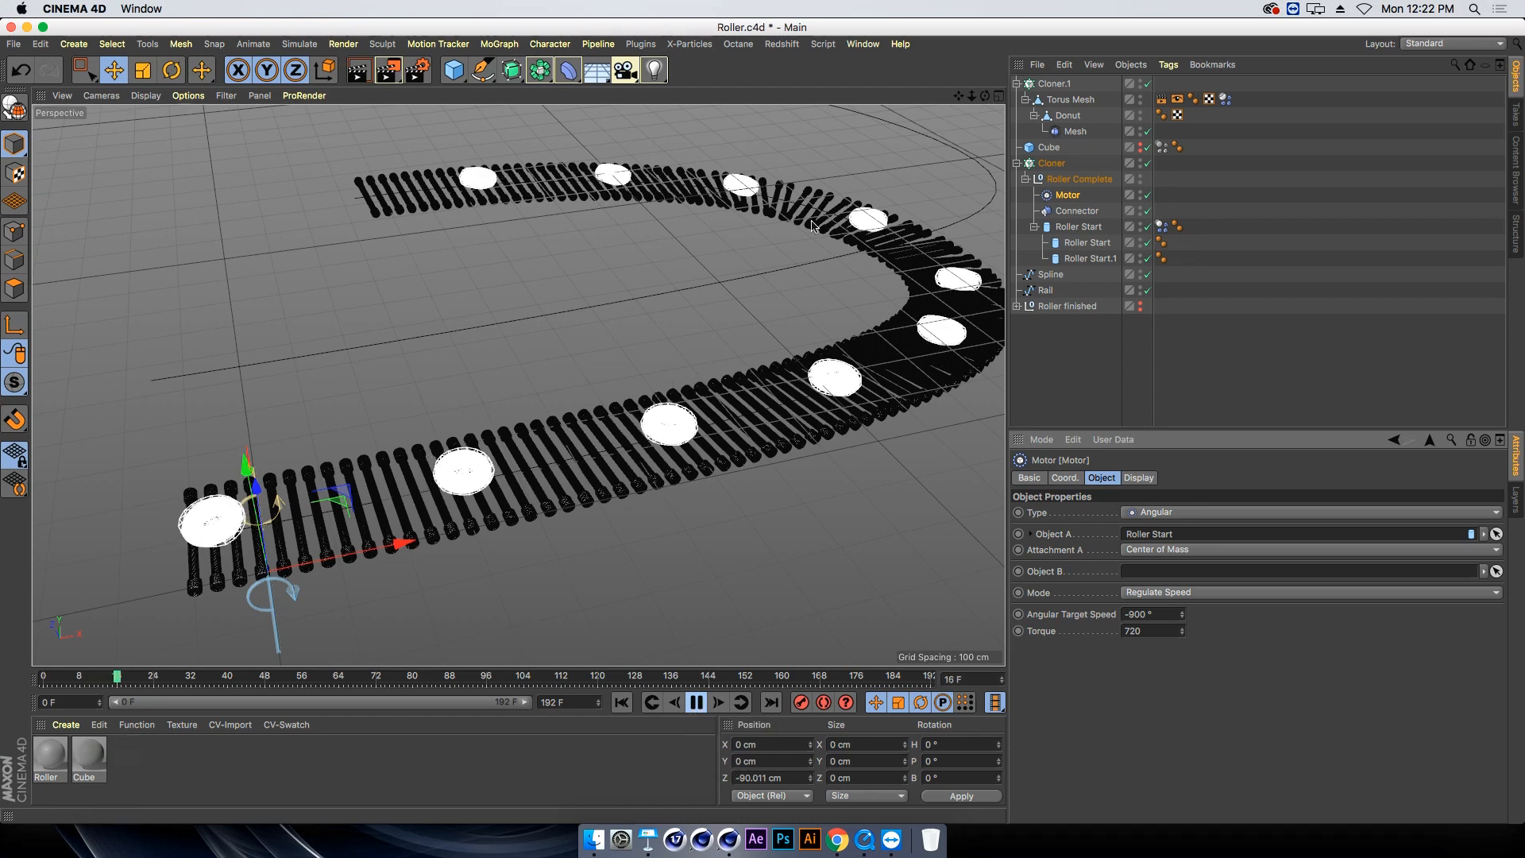
click(1048, 275)
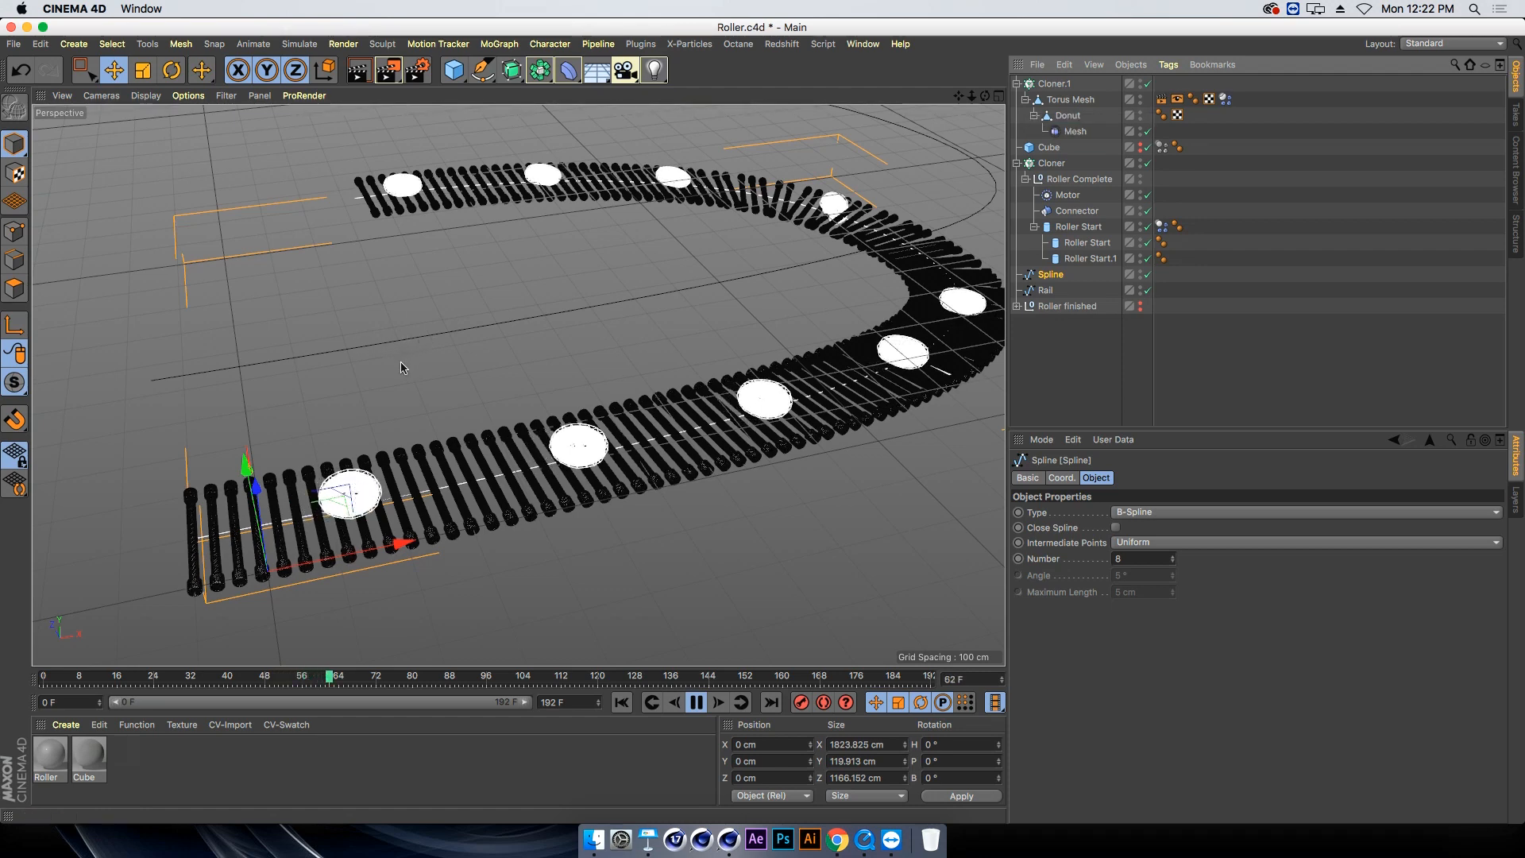
click(698, 704)
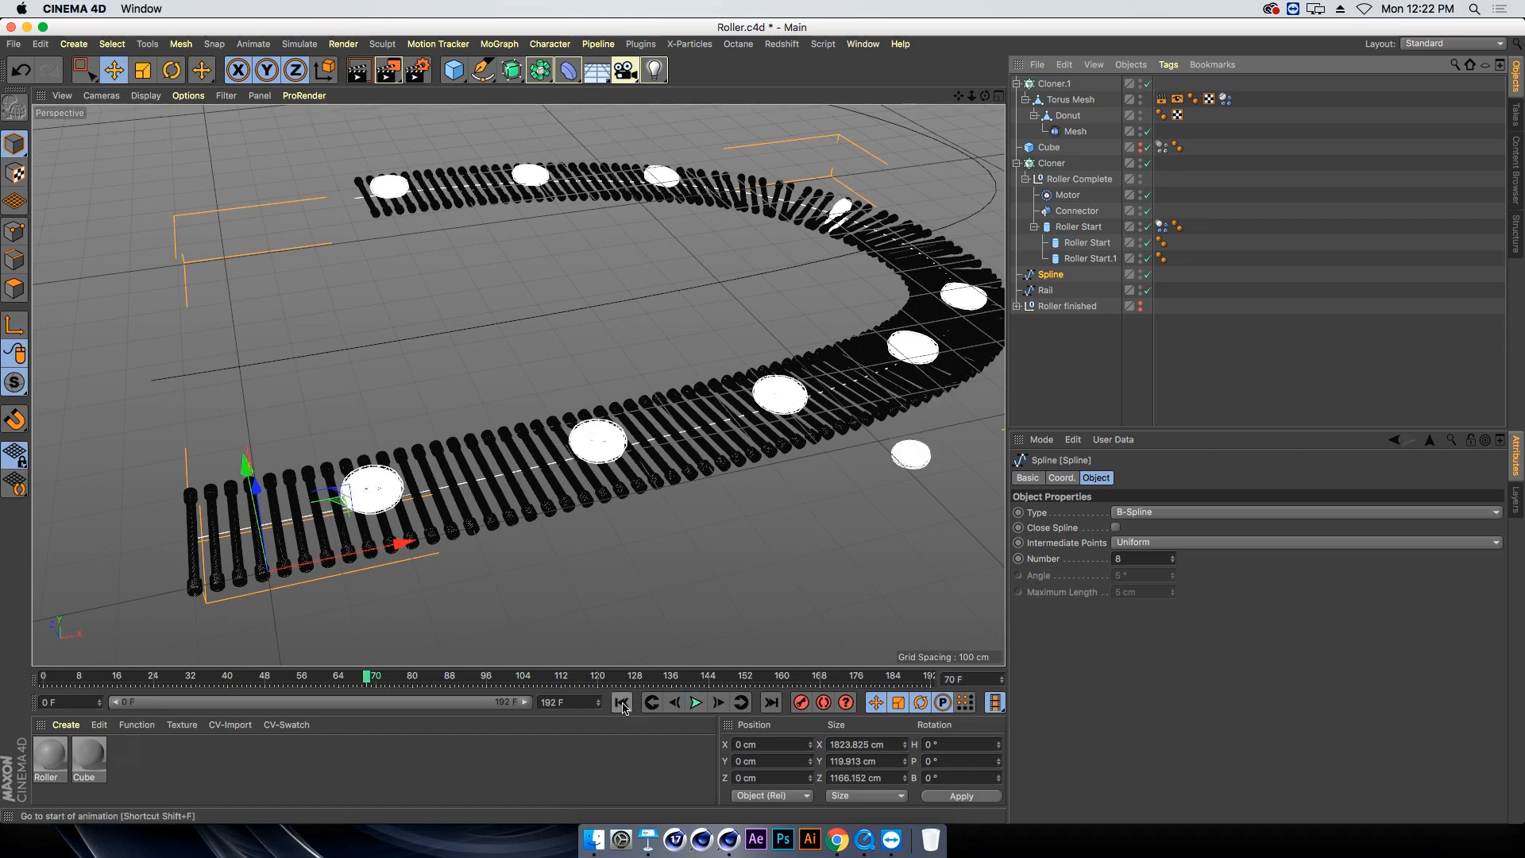
alt+drag(394, 376, 432, 366)
drag(971, 96, 899, 121)
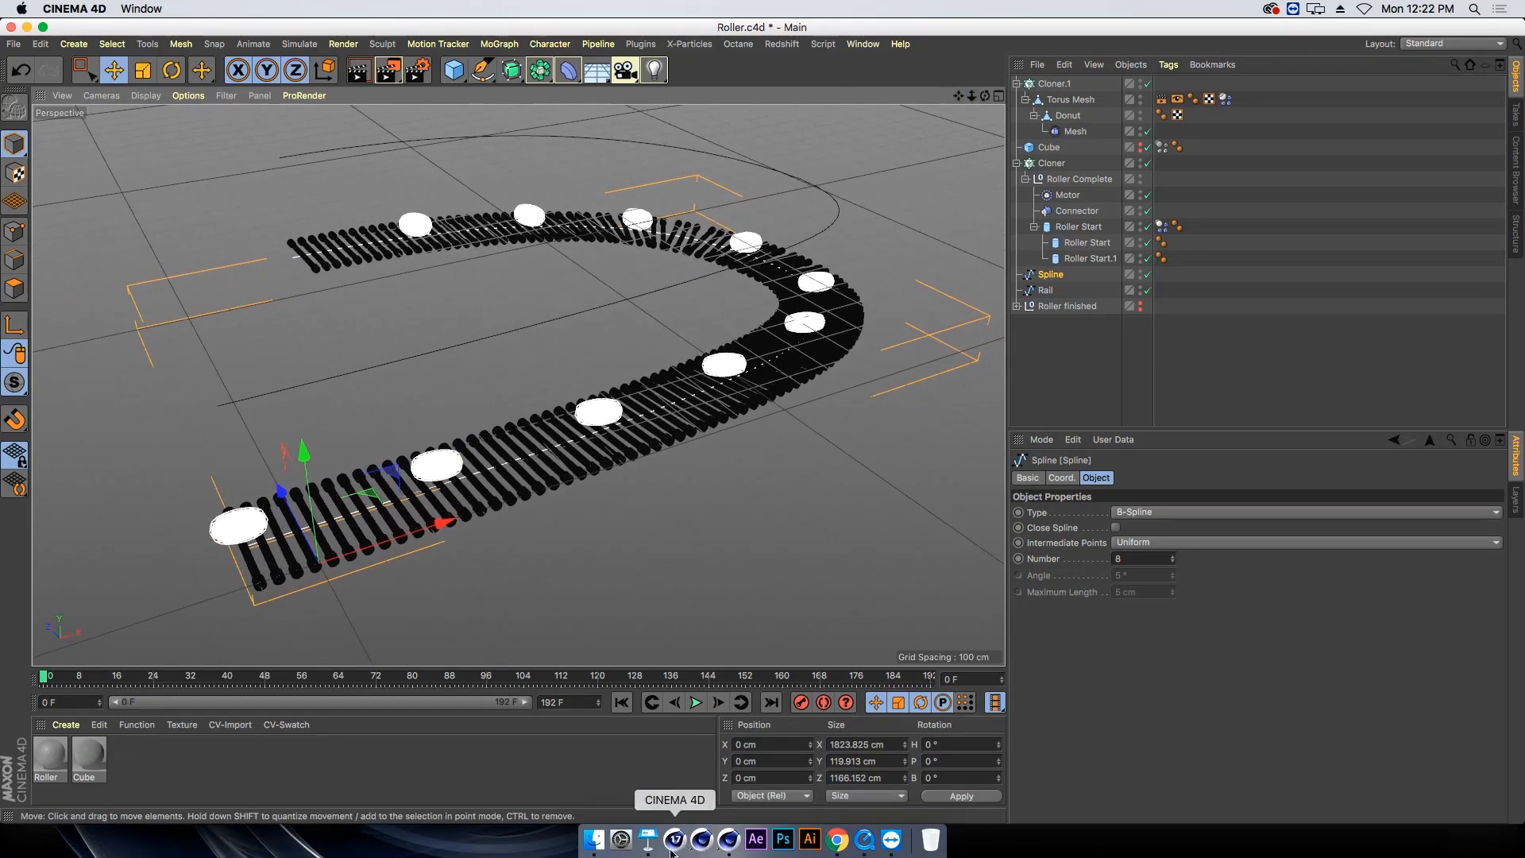
Switch to Keynote, start the NAB_Presentation_Part01 slideshow from the Comedy Theme slide and advance to the following slide
click(648, 841)
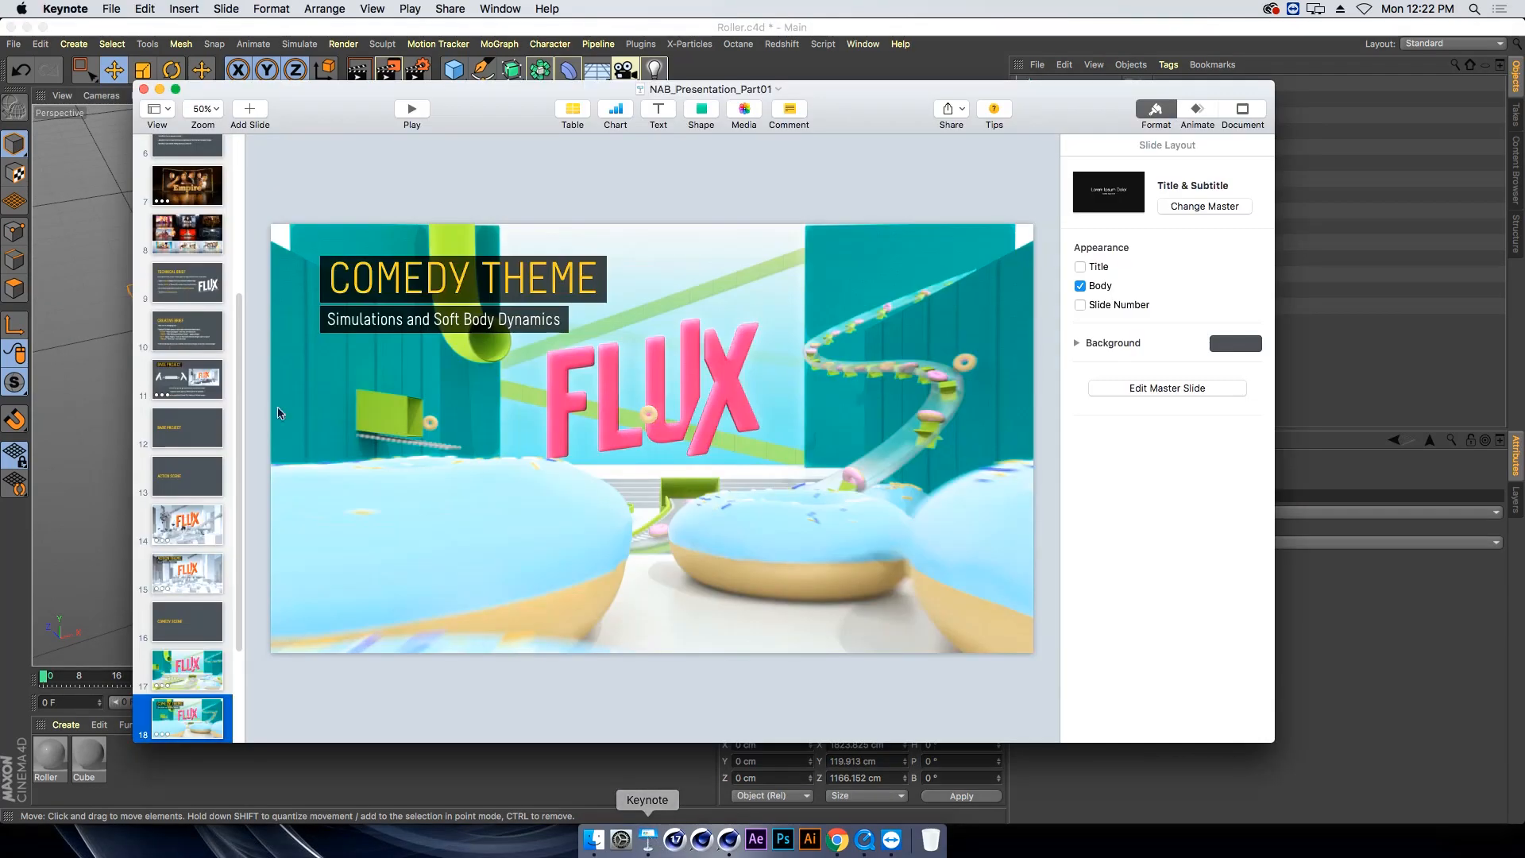
click(406, 112)
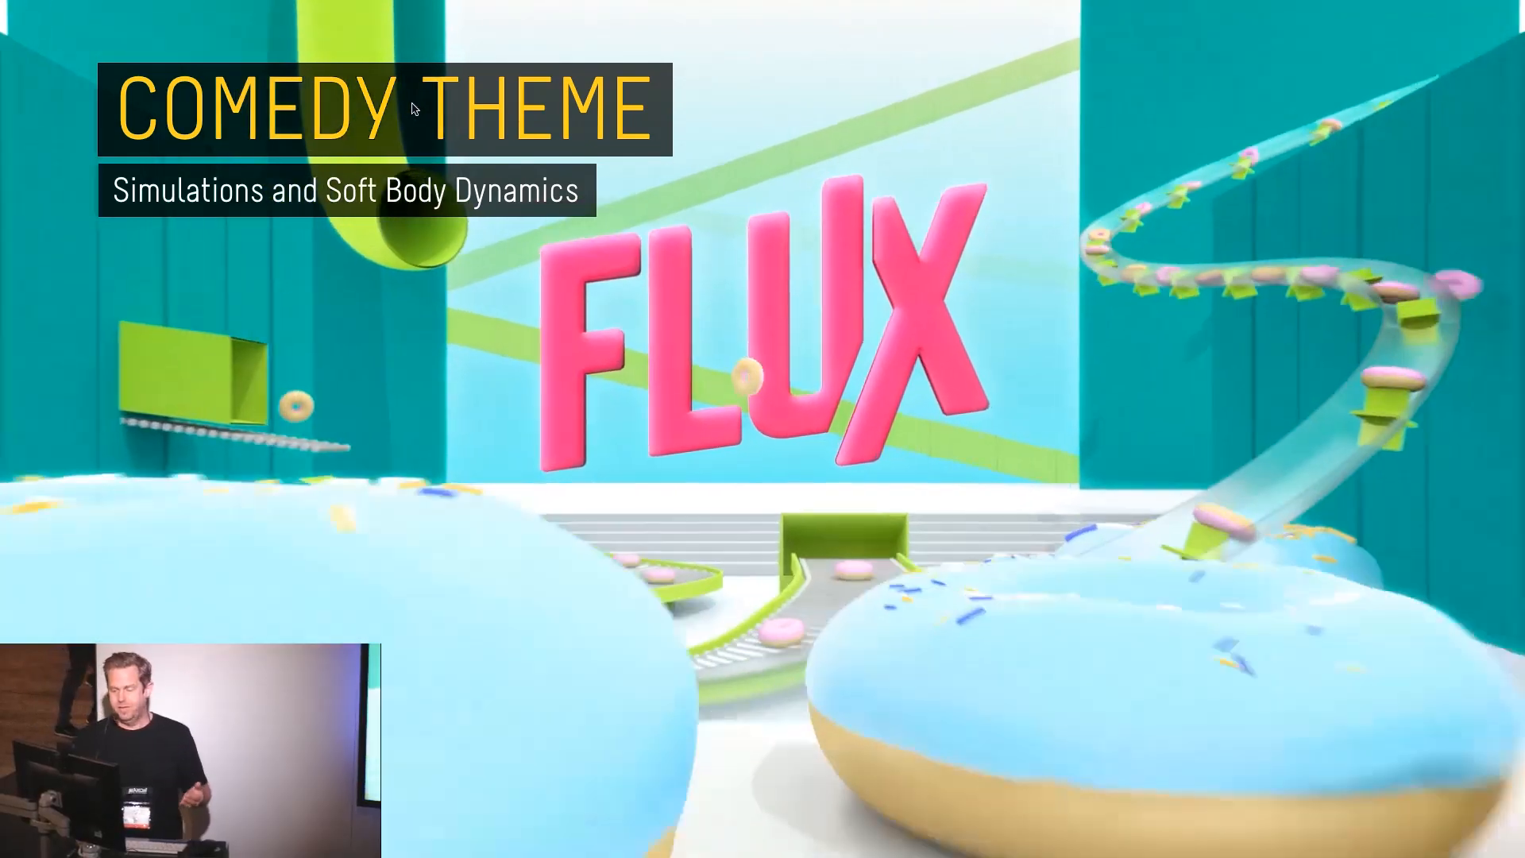
key(Right)
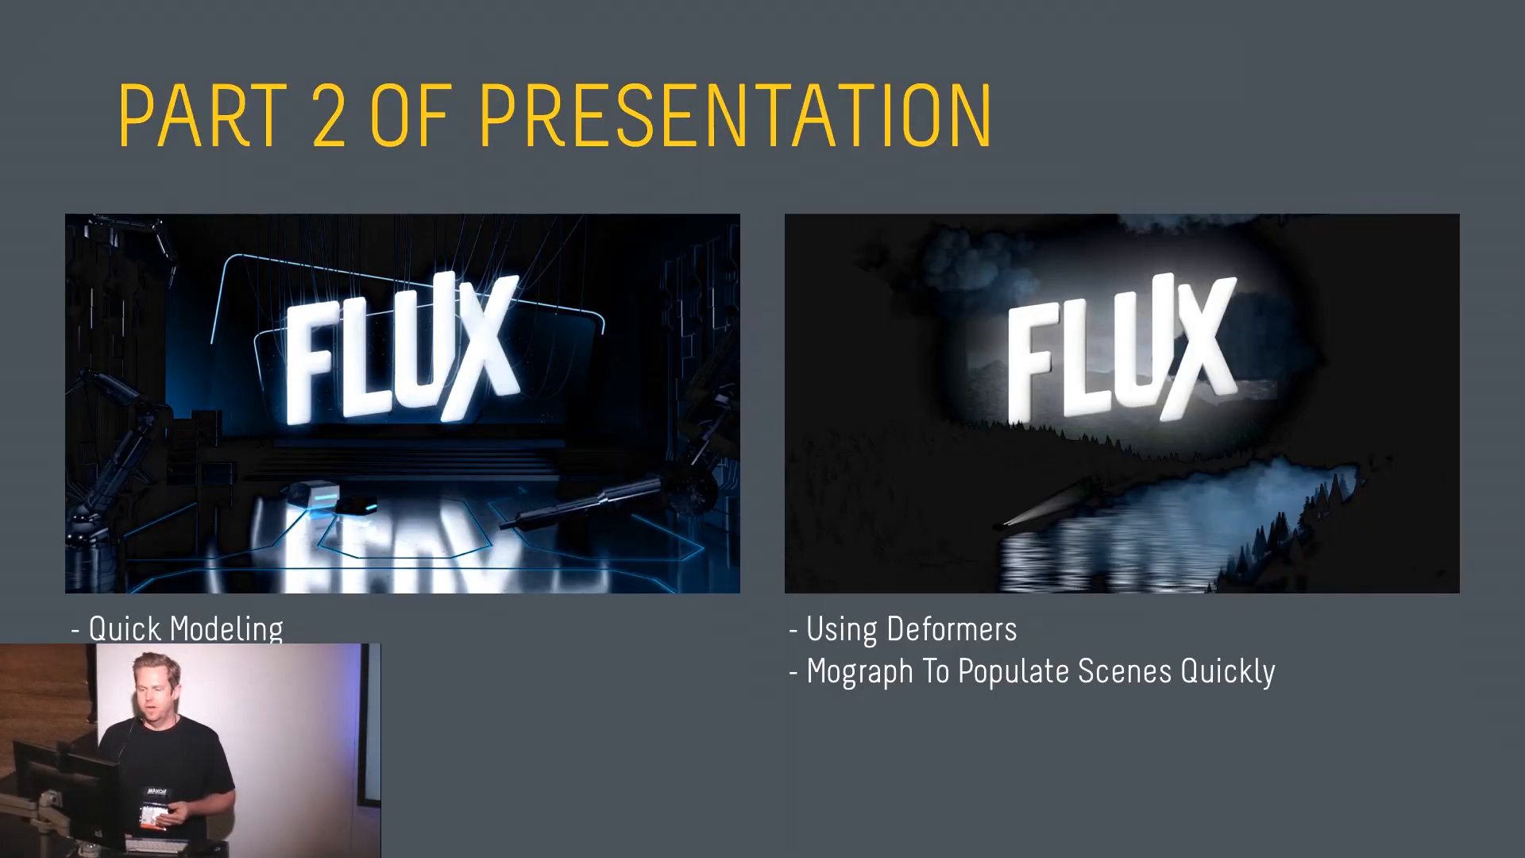